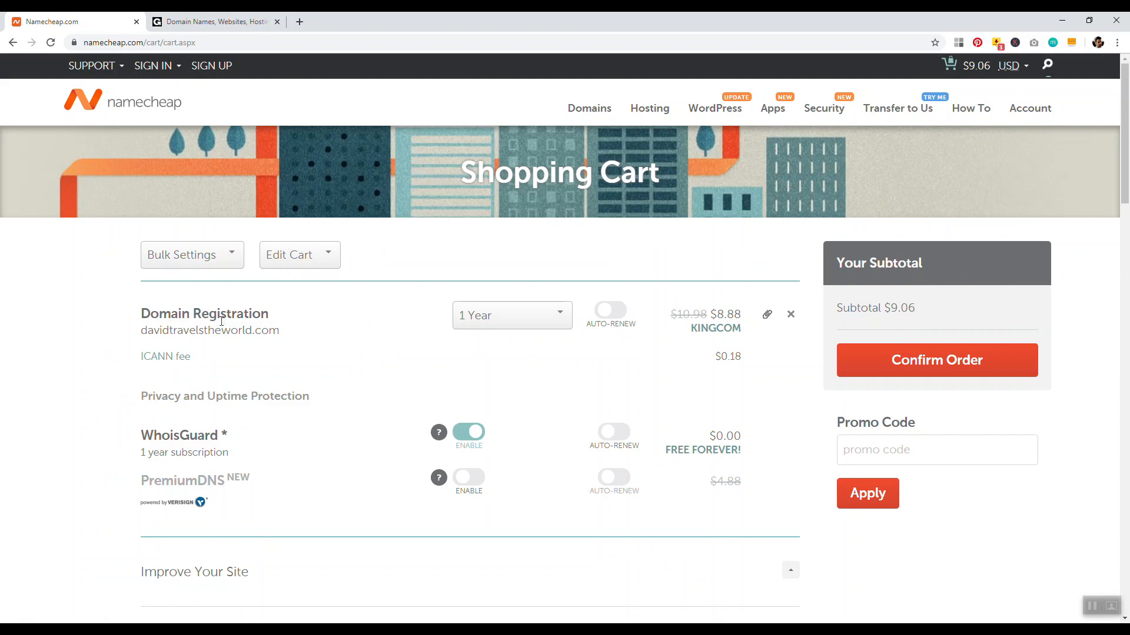
Keep the Namecheap registration period at 1 Year, then bring up the GoDaddy homepage
left_click(494, 316)
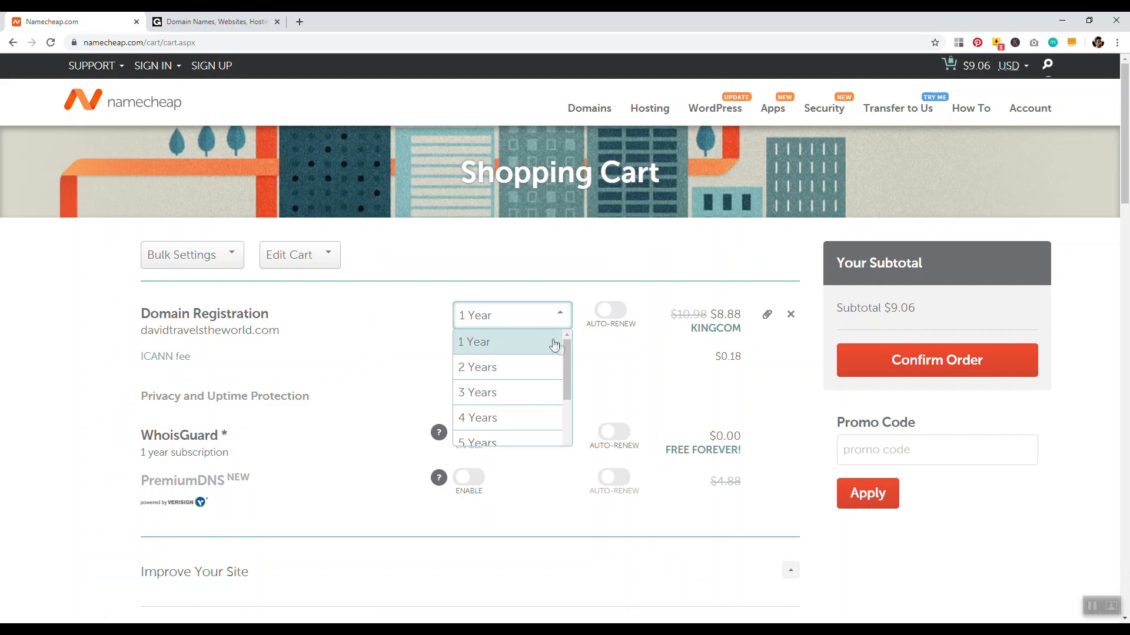
left_click_drag(566, 344, 559, 401)
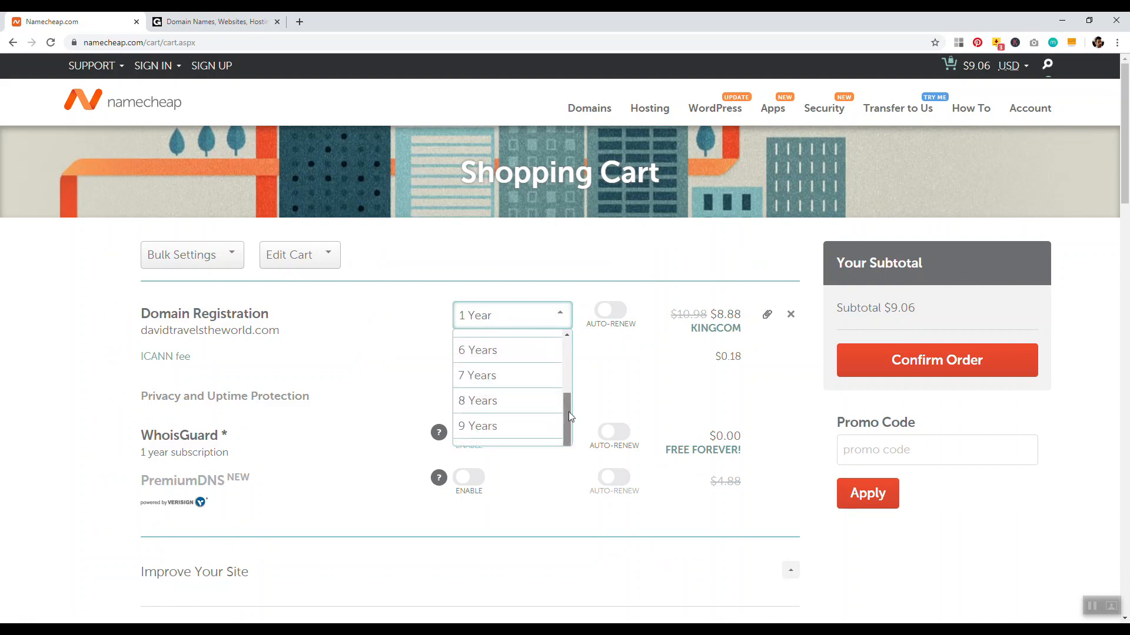
scroll(568, 416, "up", 3)
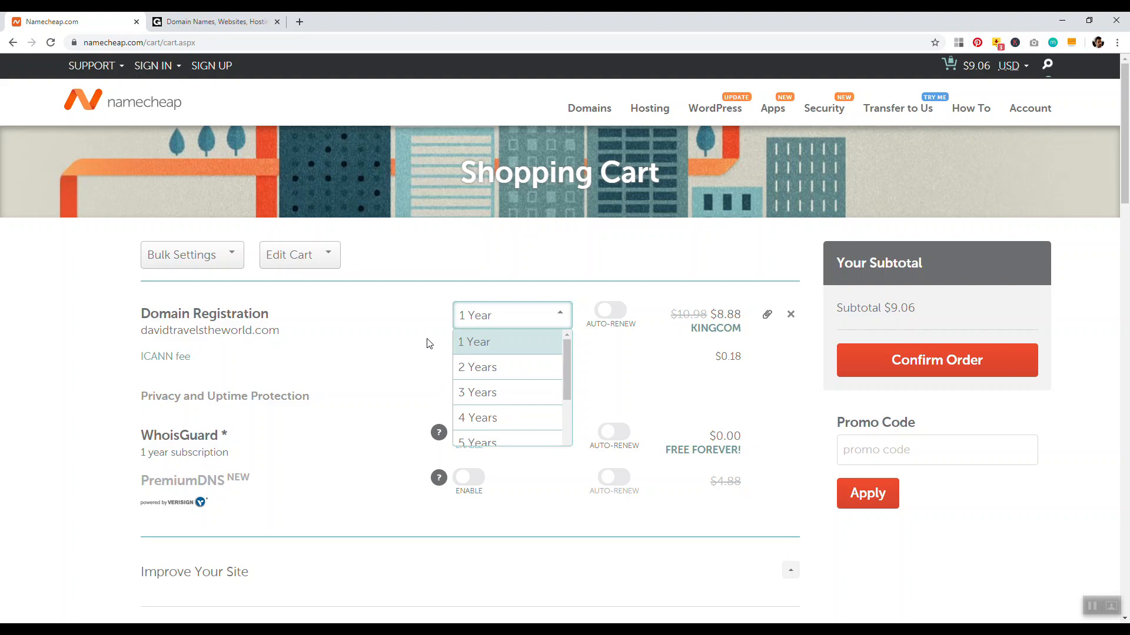
left_click_drag(567, 348, 564, 368)
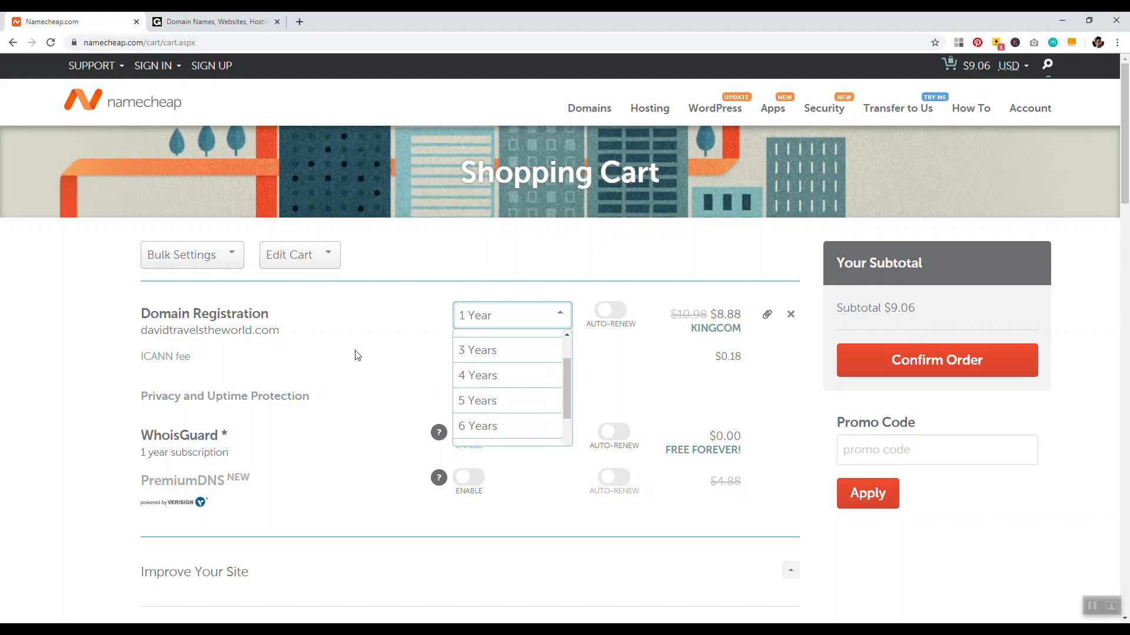
left_click(87, 319)
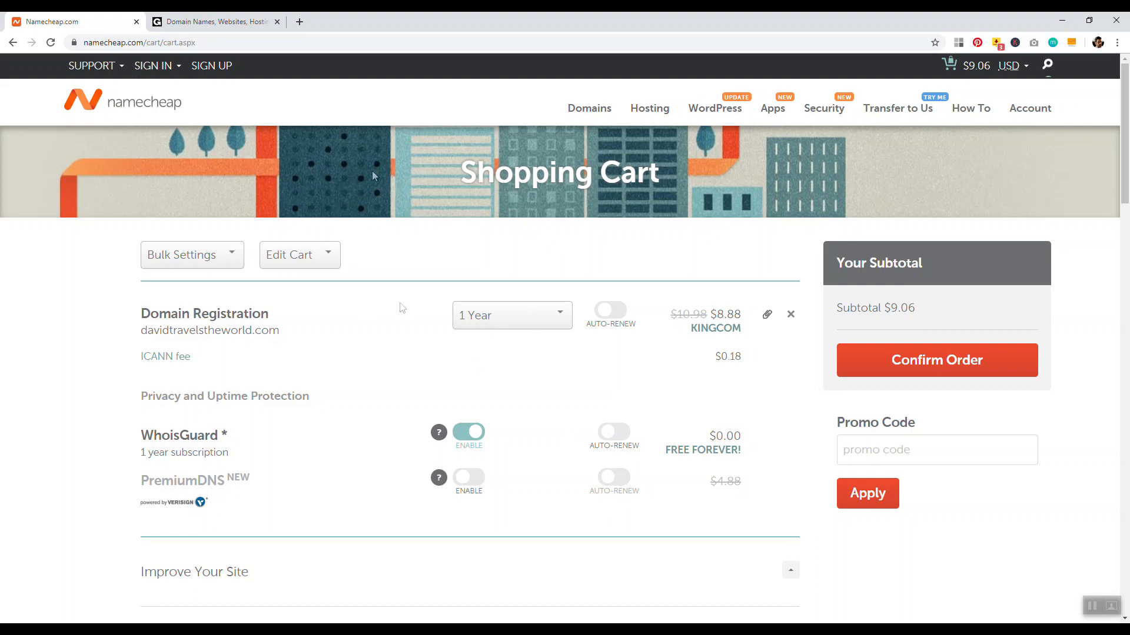
left_click(214, 22)
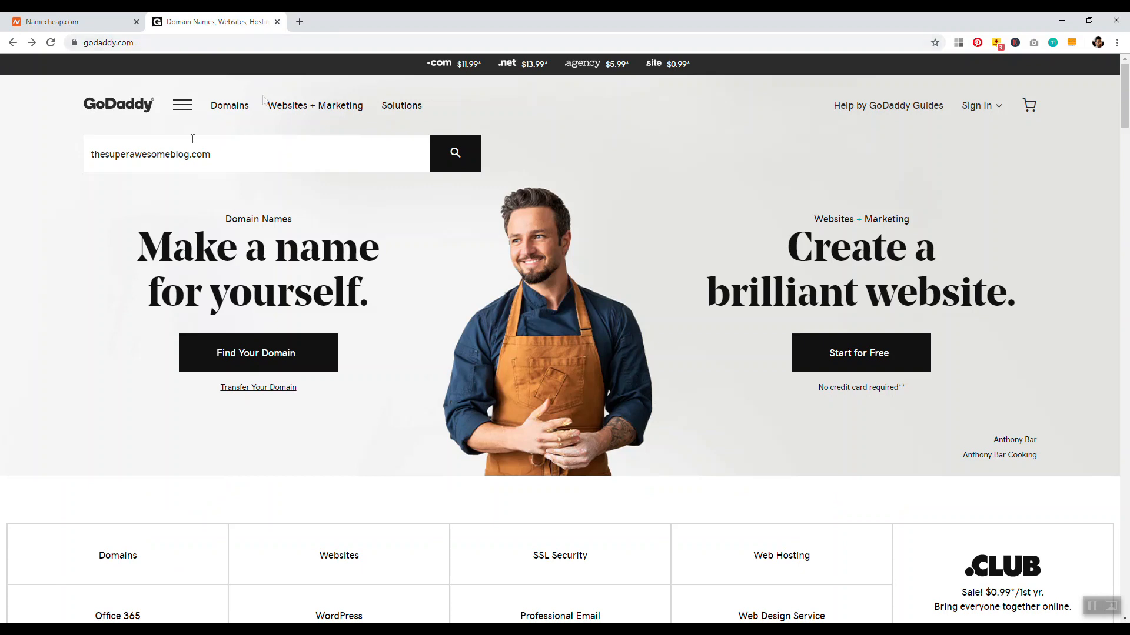
Check on GoDaddy that thesuperawesomeblog.com is available at $11.99 for the first year
left_click(466, 159)
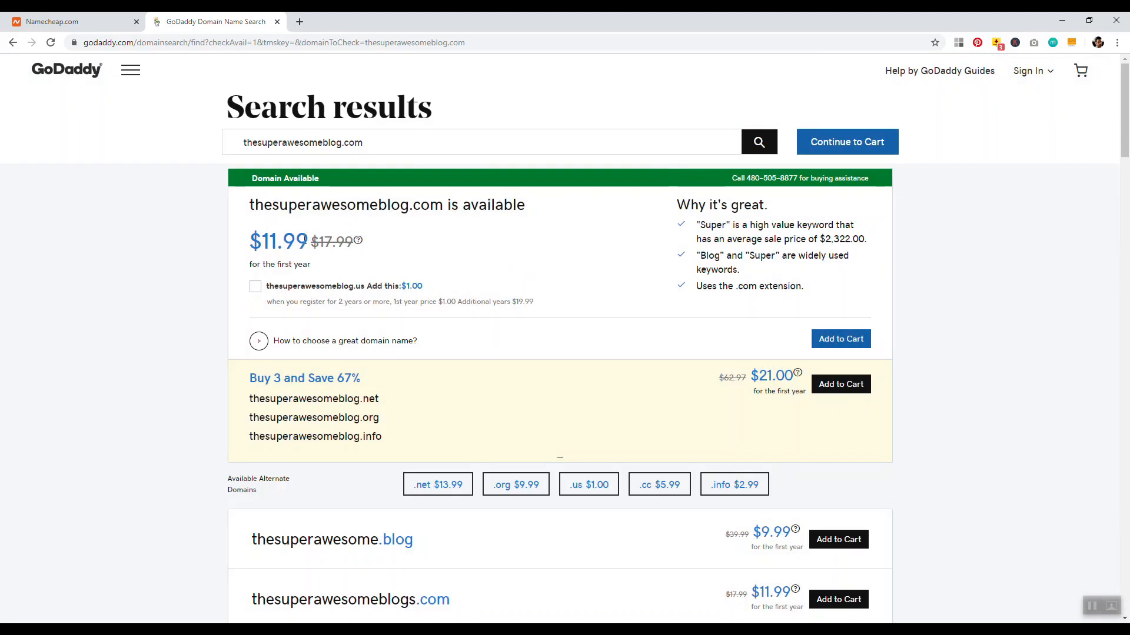
left_click_drag(309, 247, 199, 247)
left_click(192, 246)
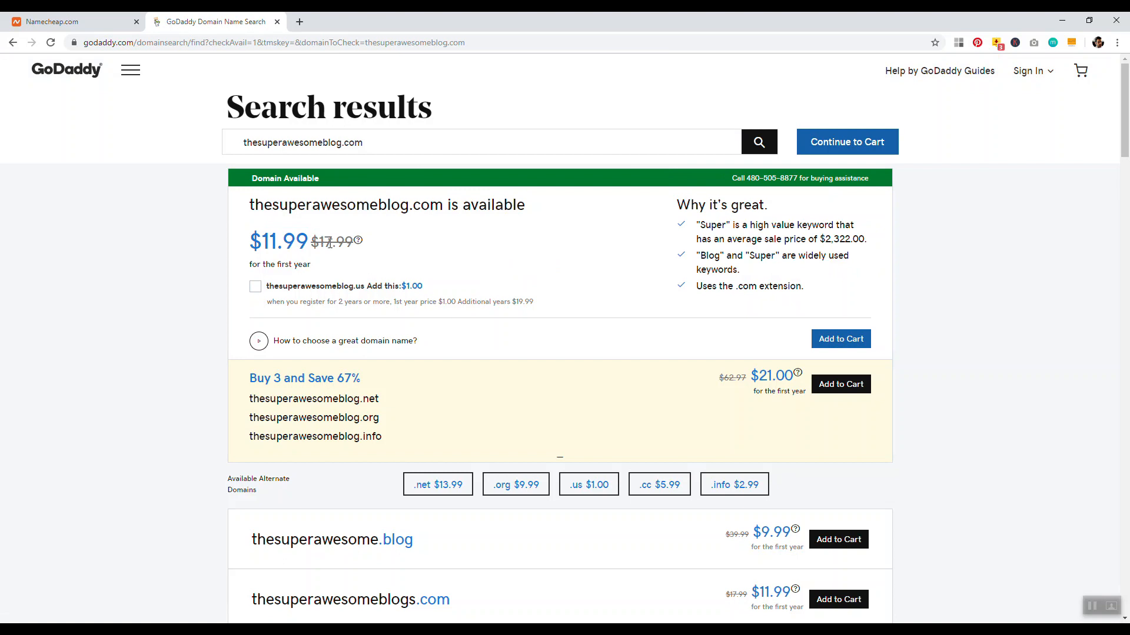
left_click(76, 21)
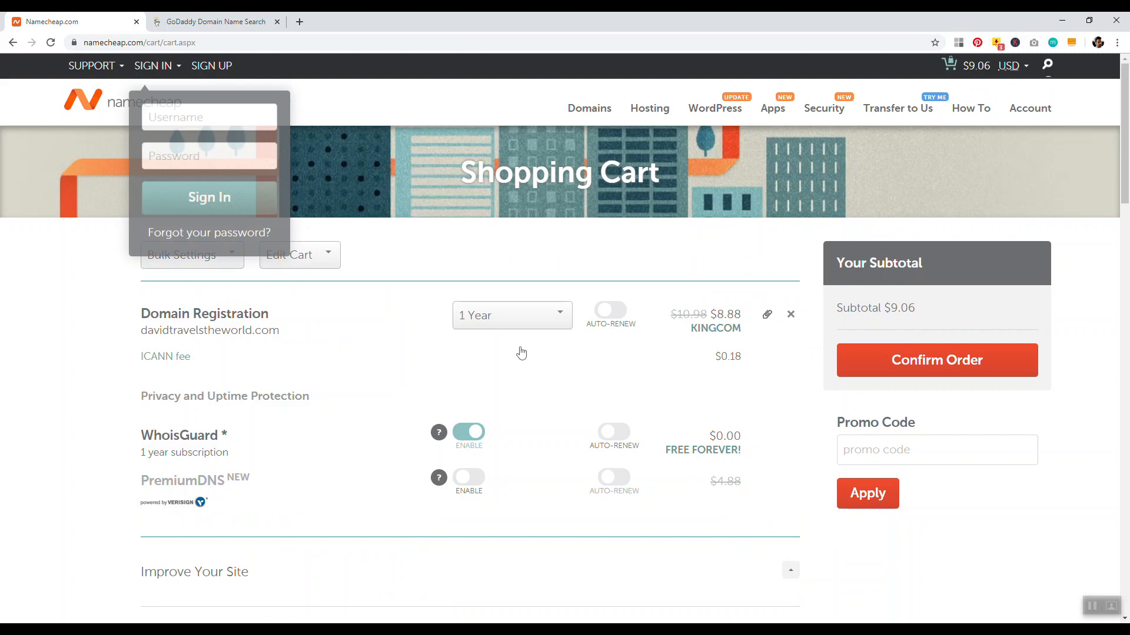
Dismiss the Sign In panel and confirm the Namecheap domain order
left_click(487, 372)
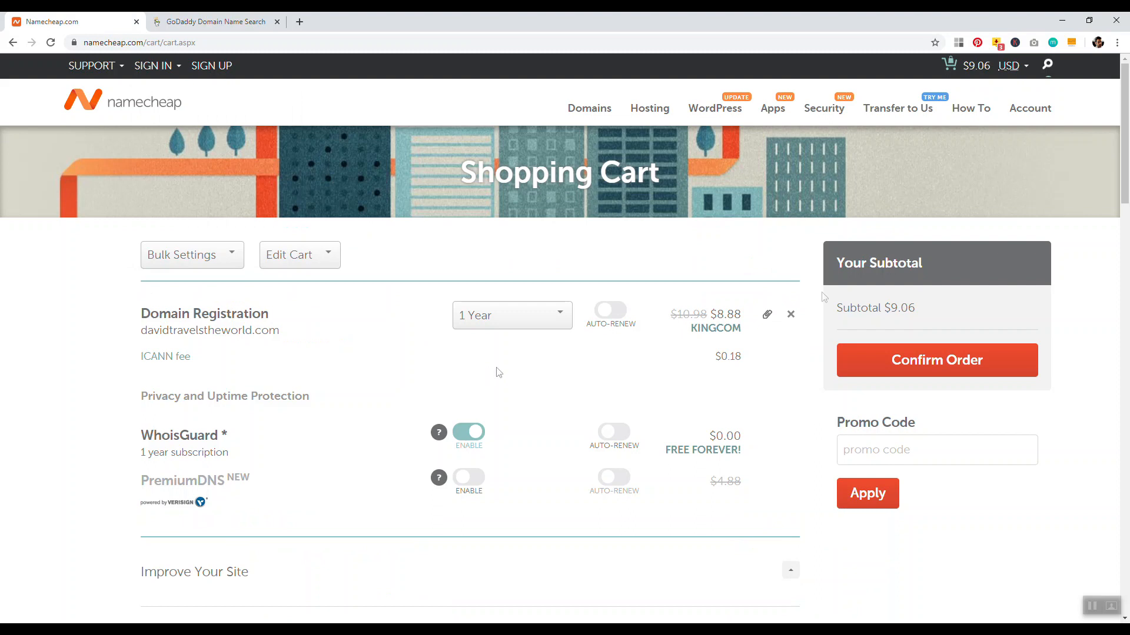
left_click(942, 372)
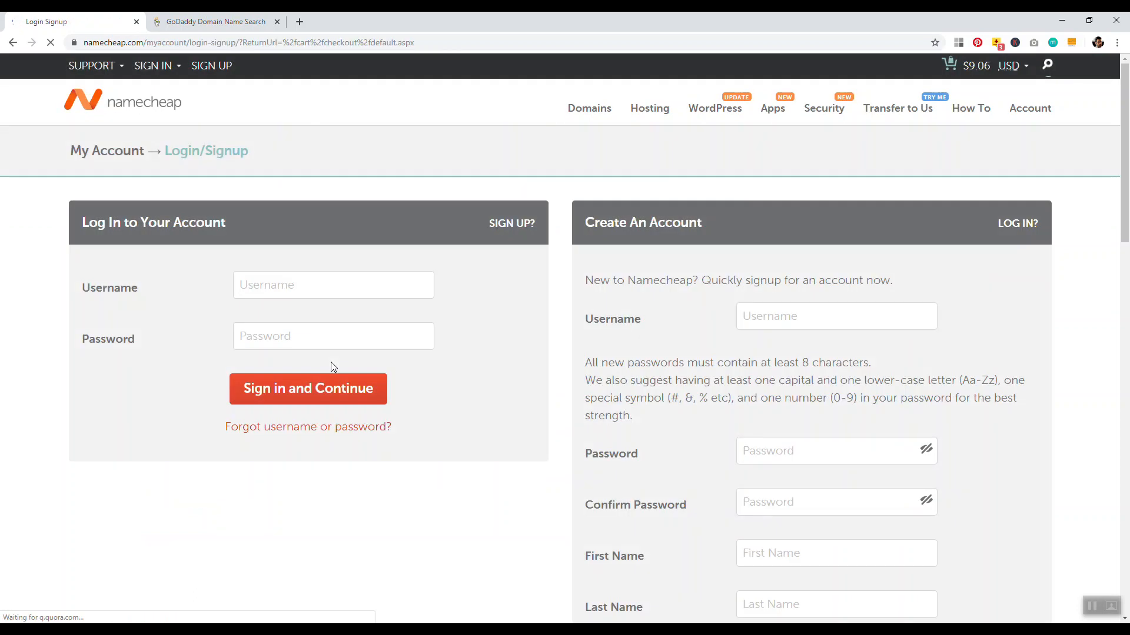
mouse_move(1126, 220)
left_mouse_down()
mouse_move(1126, 282)
mouse_move(1124, 218)
left_mouse_up()
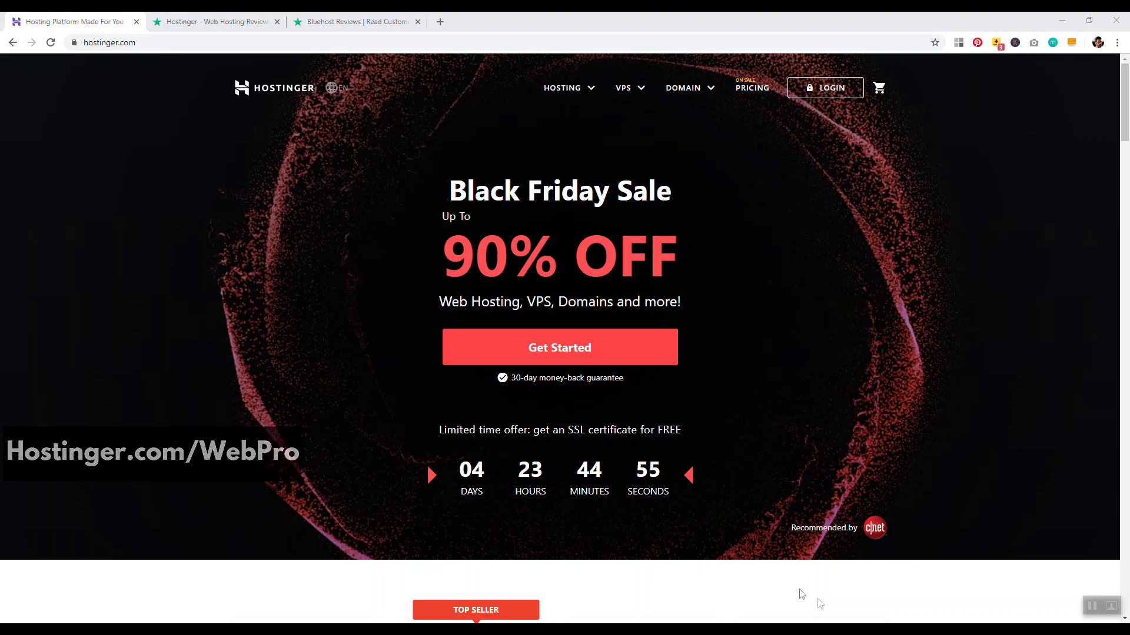
Compare Trustpilot ratings: Hostinger Excellent from 1,260 reviews versus Bluehost Bad from 265
left_click(276, 27)
left_click(434, 188)
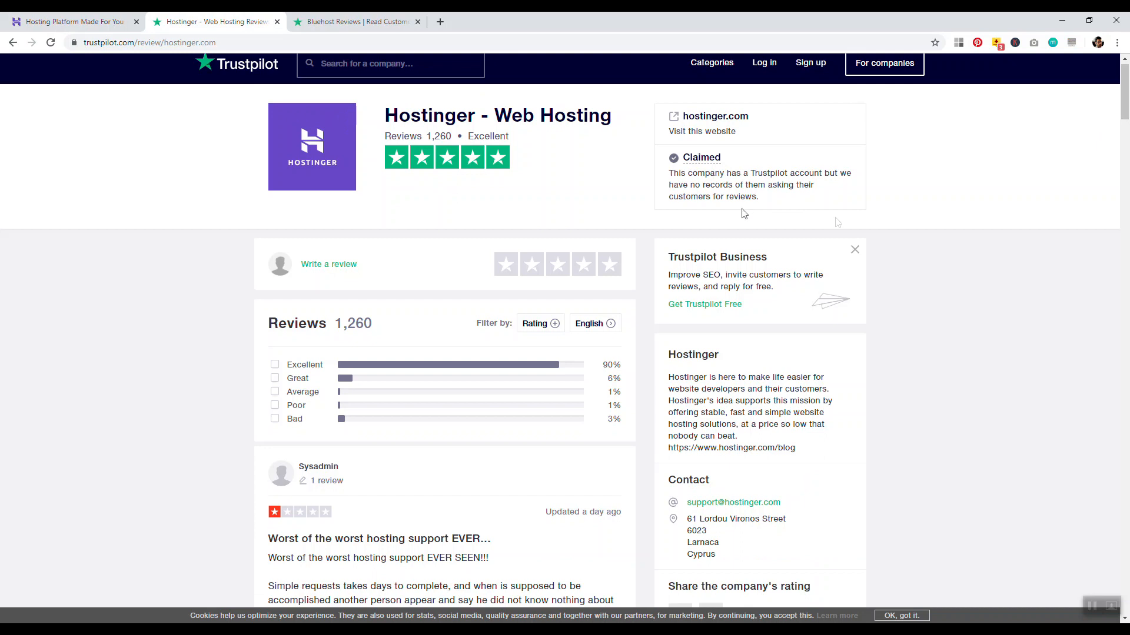
left_click(376, 21)
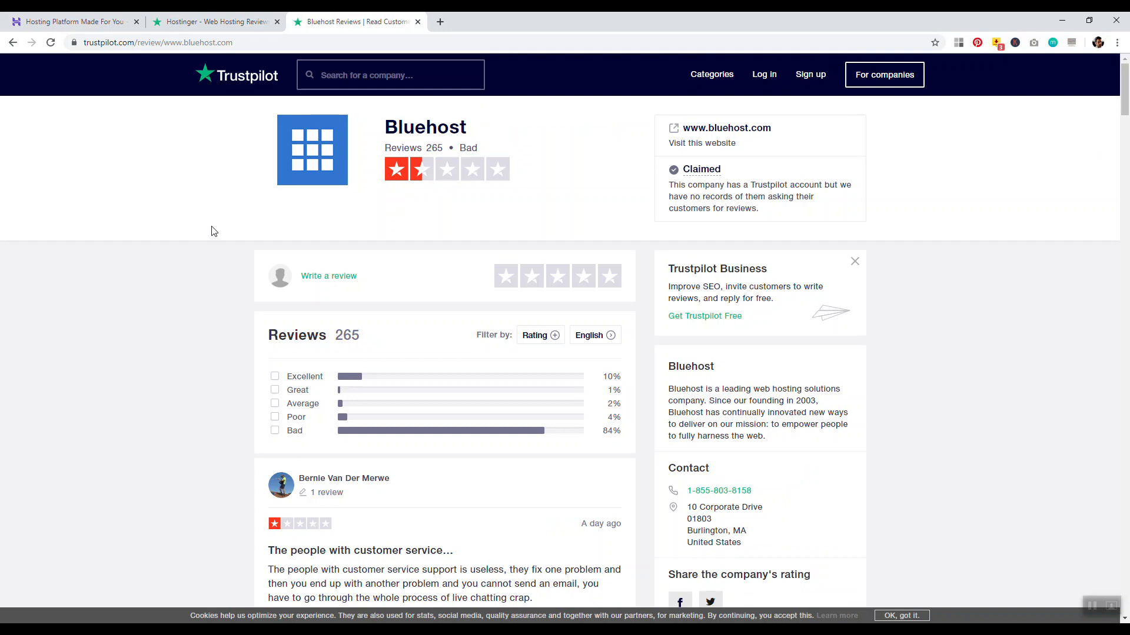
left_click(74, 22)
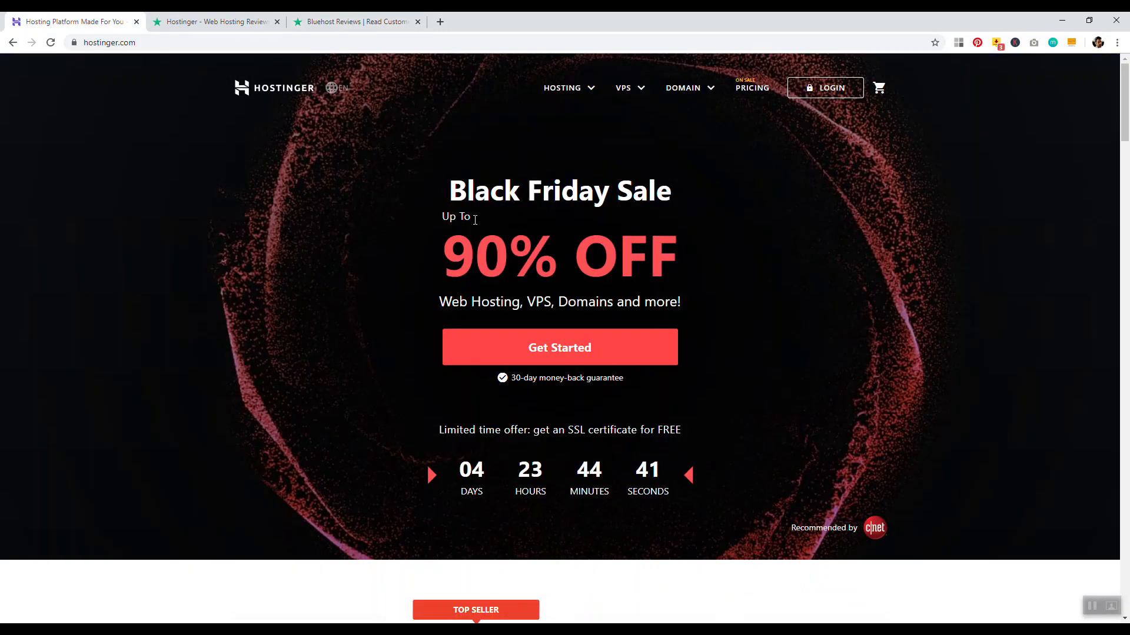
From the Web Hosting plans, add Premium Shared Hosting to the Hostinger cart
scroll(1068, 160, "down", 9)
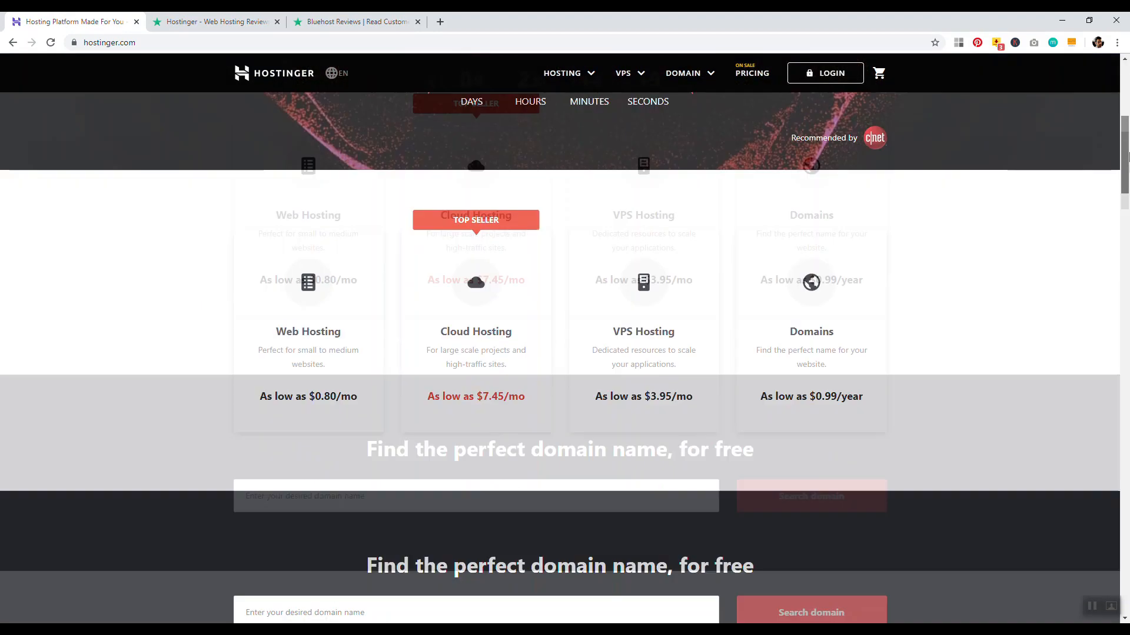
scroll(1106, 164, "up", 2)
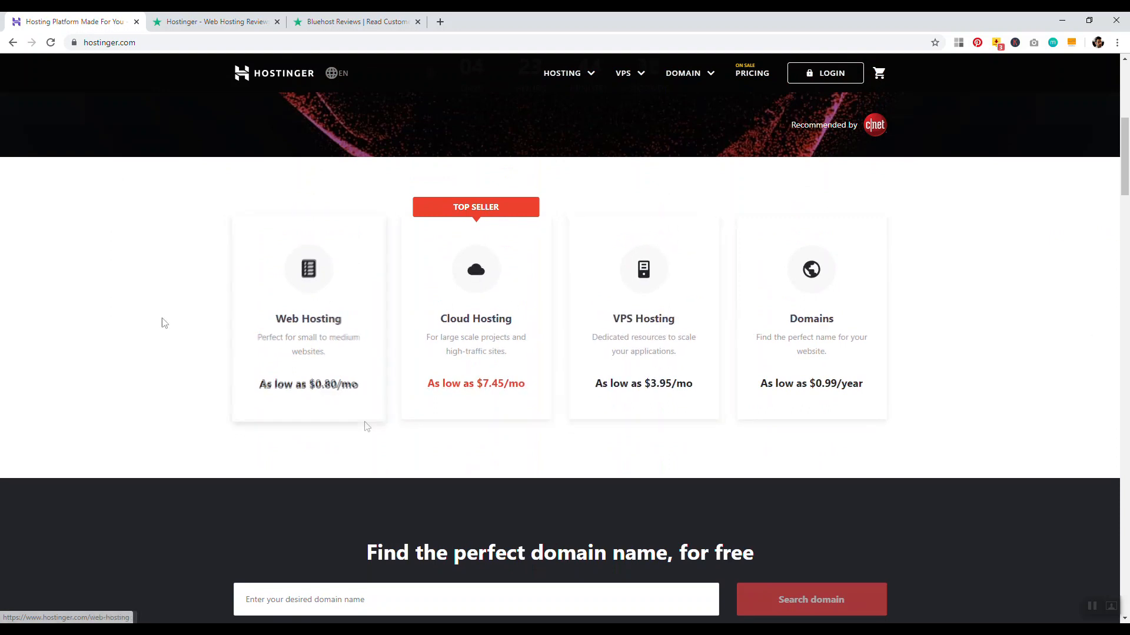
left_click(304, 292)
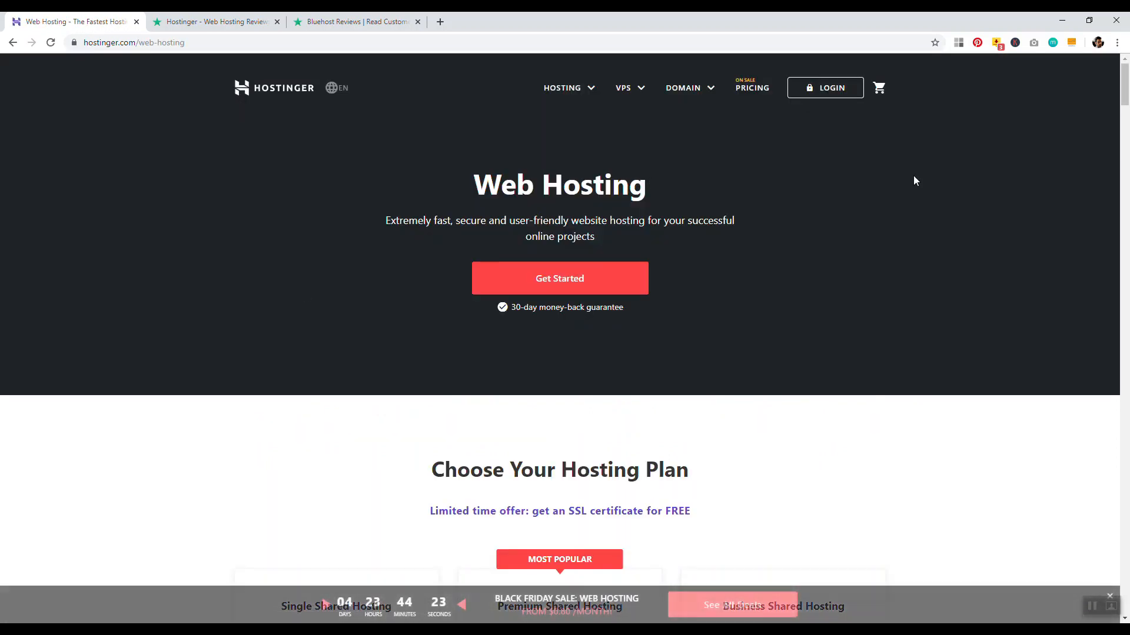
scroll(1000, 168, "down", 5)
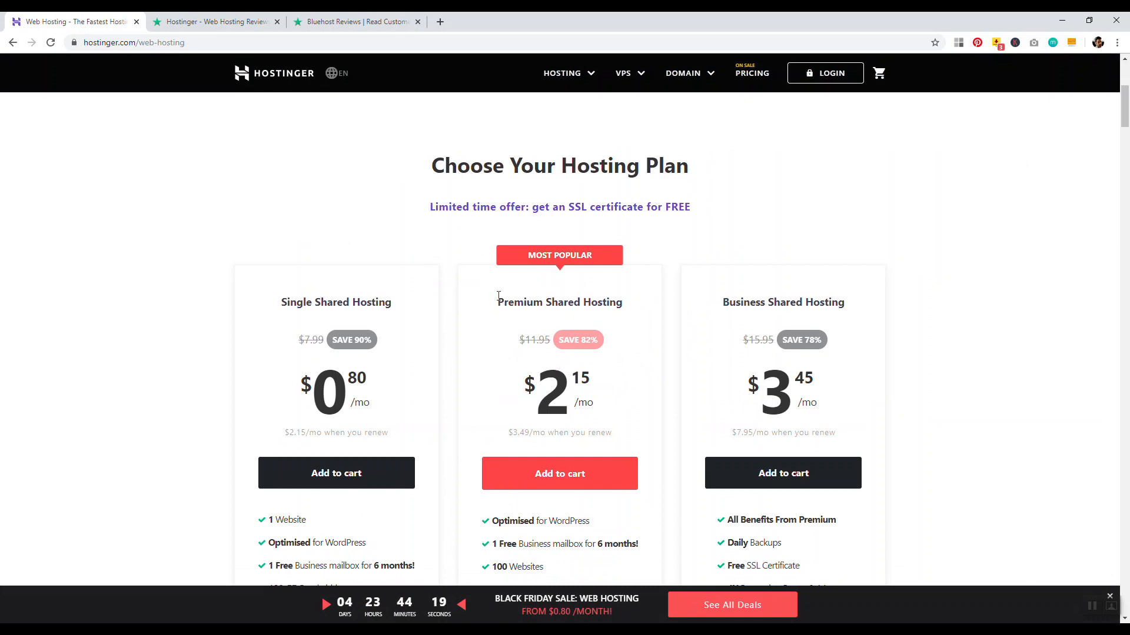
scroll(169, 309, "down", 2)
left_click_drag(312, 462, 255, 469)
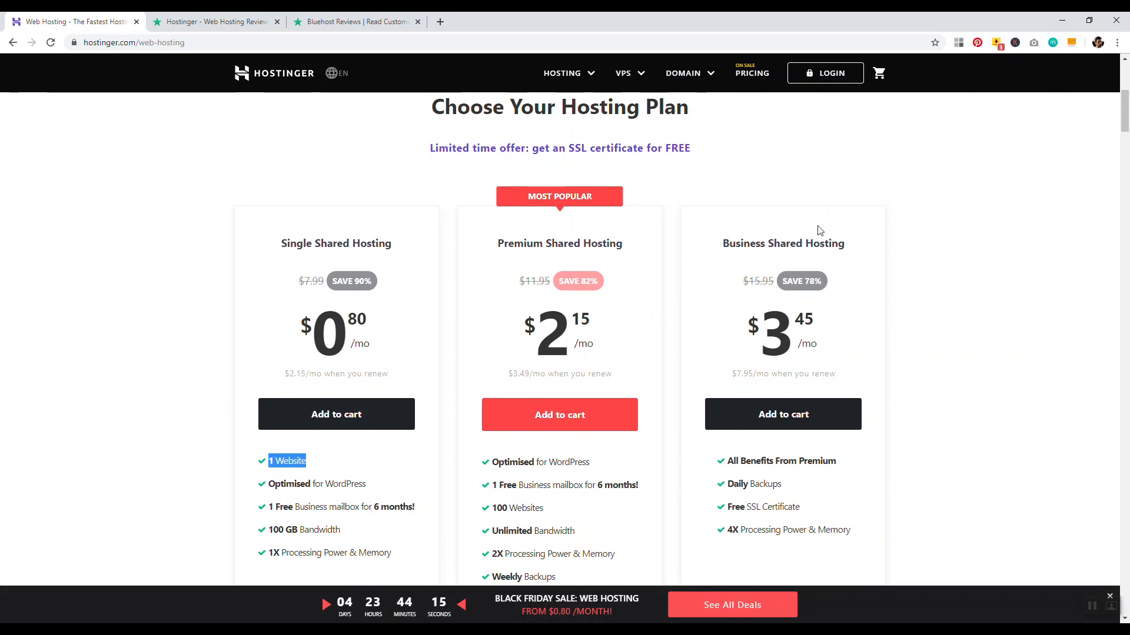
left_click_drag(845, 243, 738, 238)
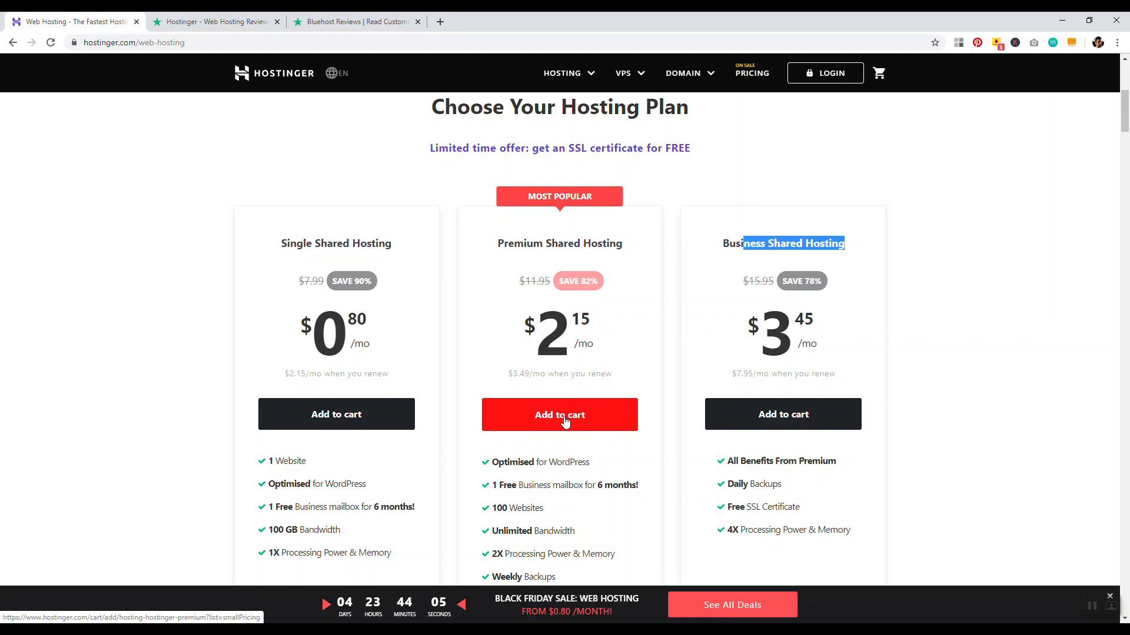
left_click(565, 418)
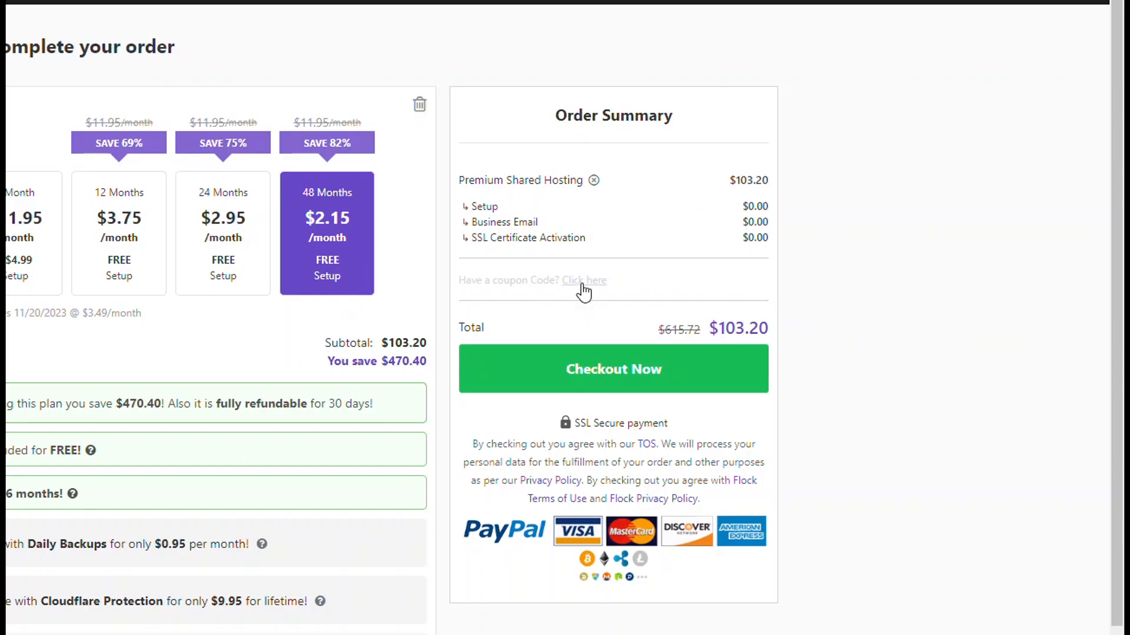
Apply the WEBPRO coupon code to the Hostinger order
left_click(584, 281)
type("W")
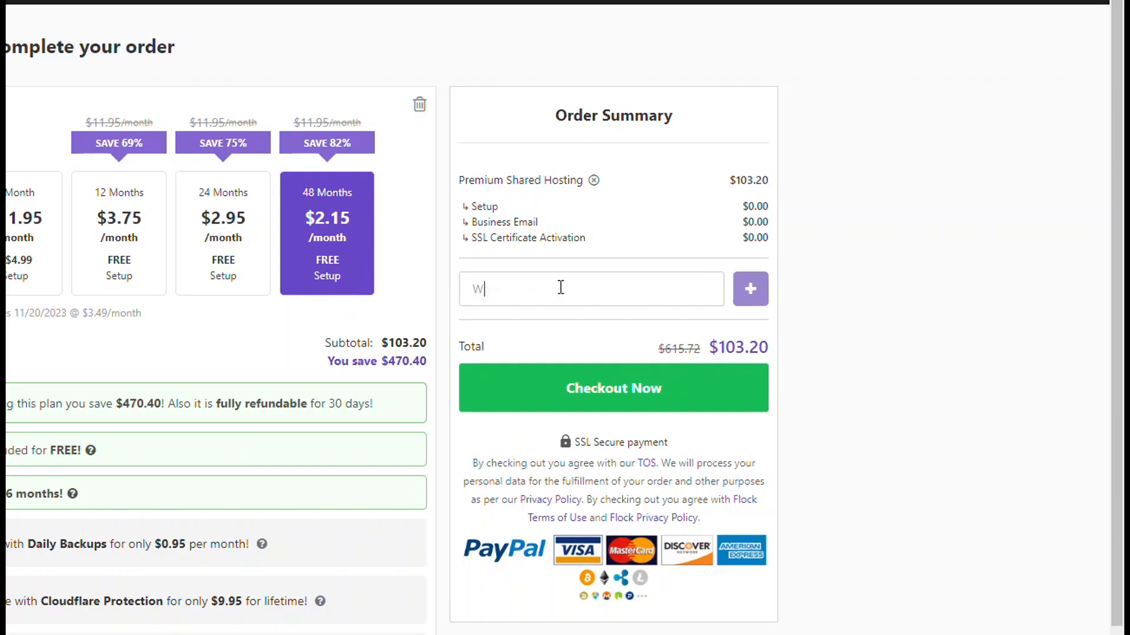
type("EBPRO")
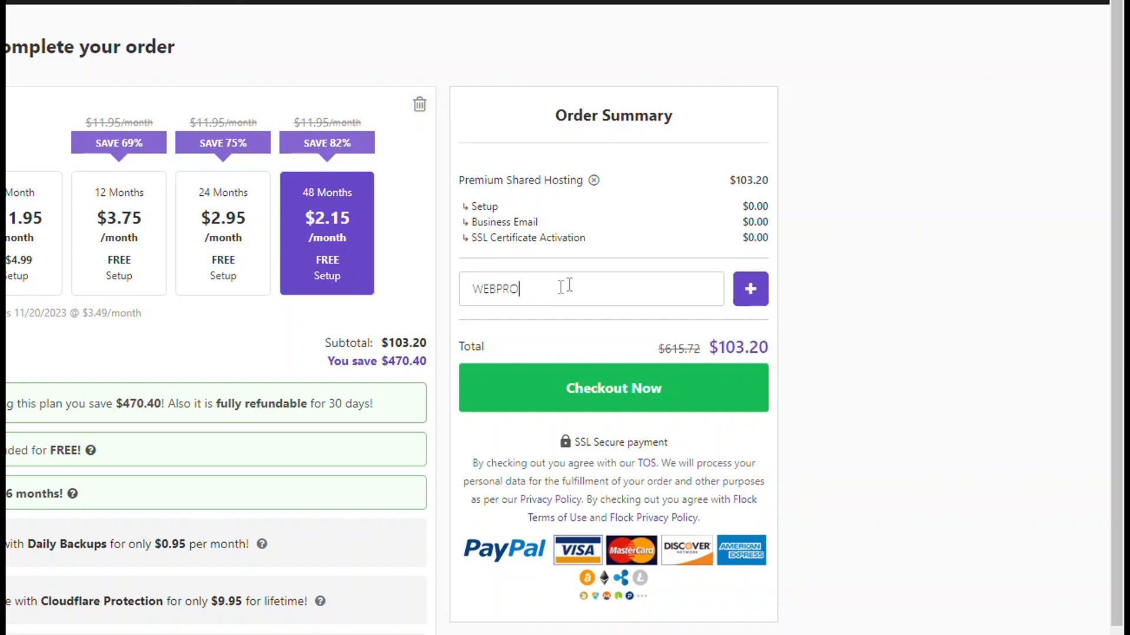
left_click(750, 289)
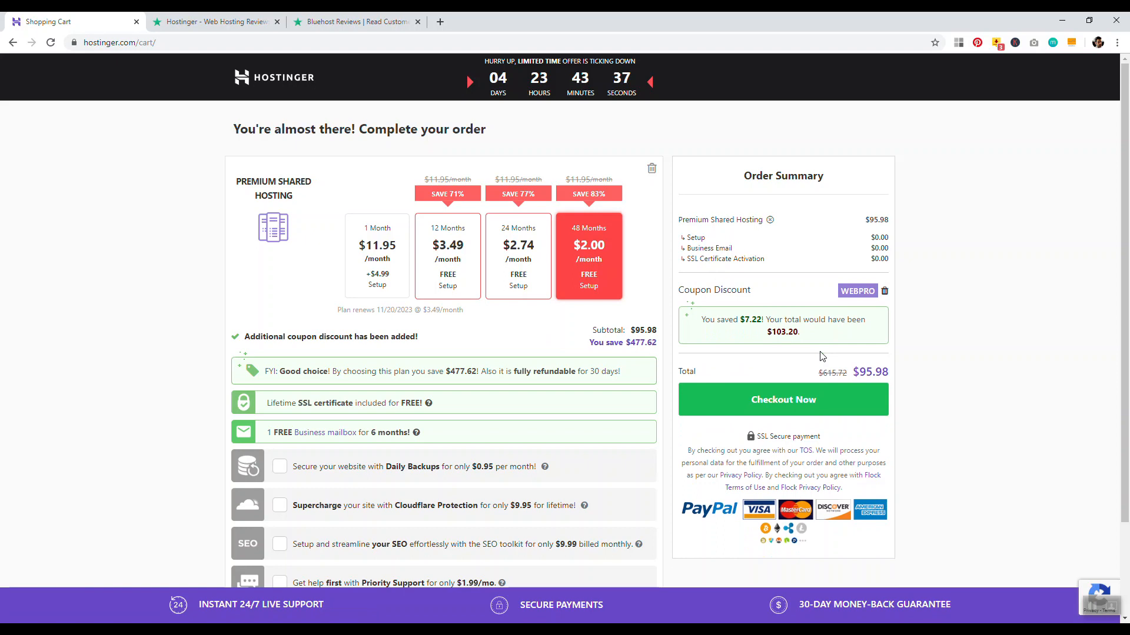
Switch the Premium Shared Hosting term to 24 months, totalling $65.84
left_click(510, 245)
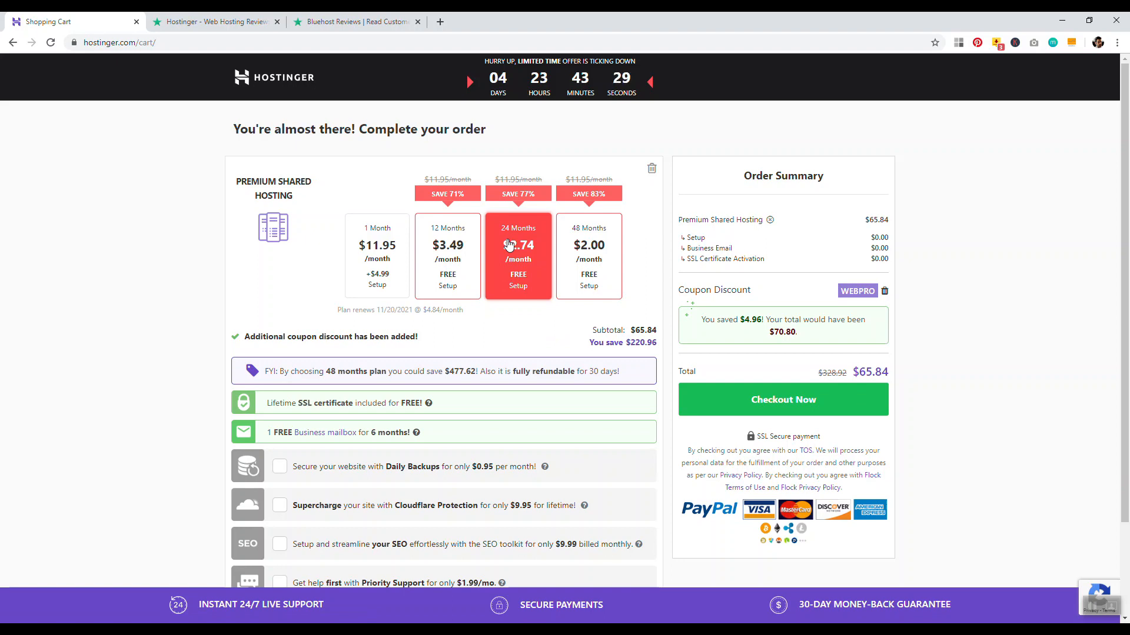
scroll(459, 388, "down", 2)
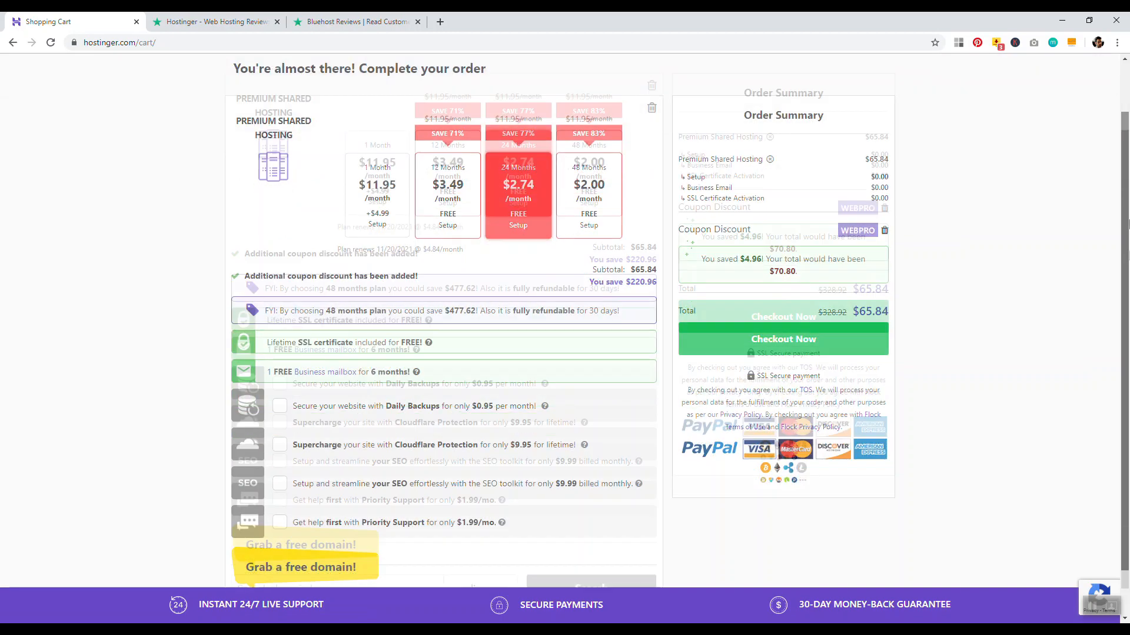
scroll(176, 404, "up", 2)
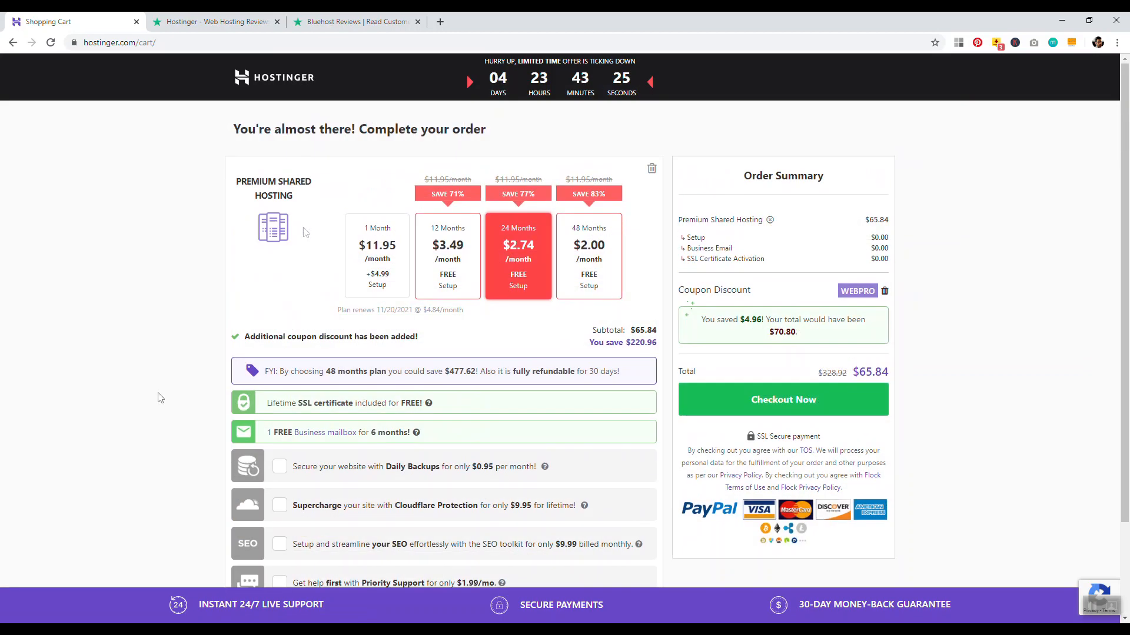
Claim davidtravelstheworld.com as the free .com domain in the cart
scroll(153, 267, "down", 2)
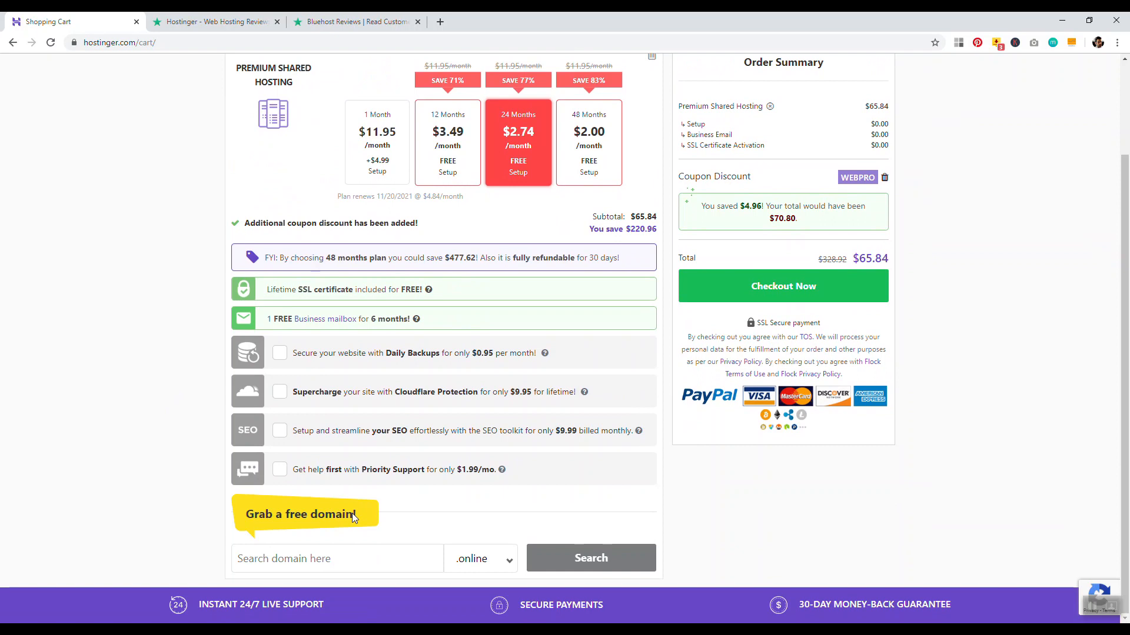
left_click(485, 561)
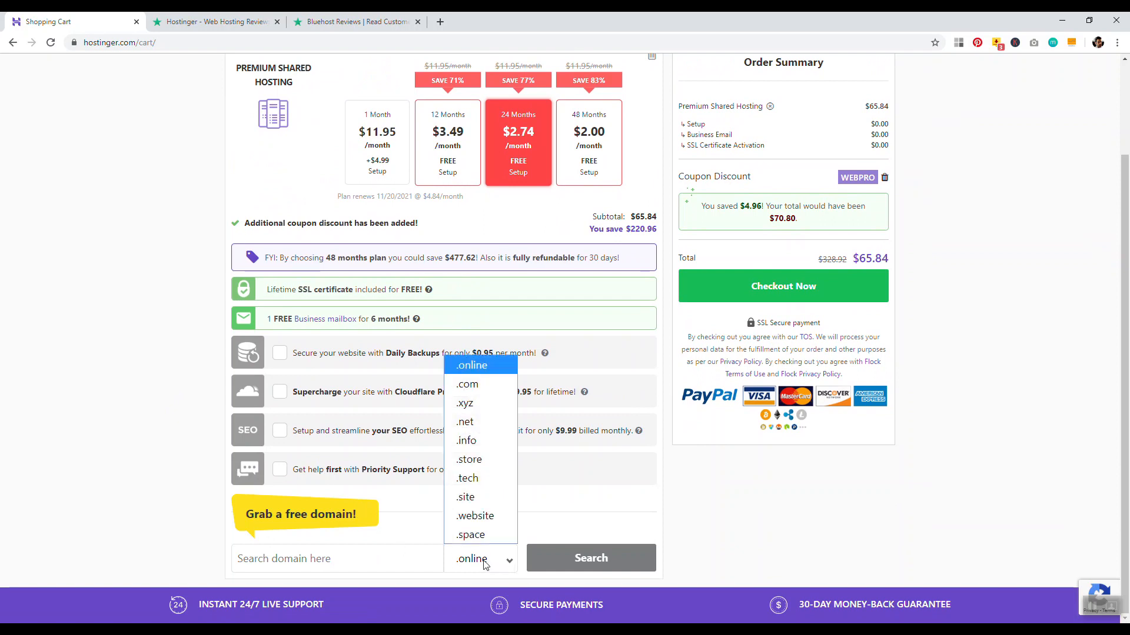
left_click(475, 384)
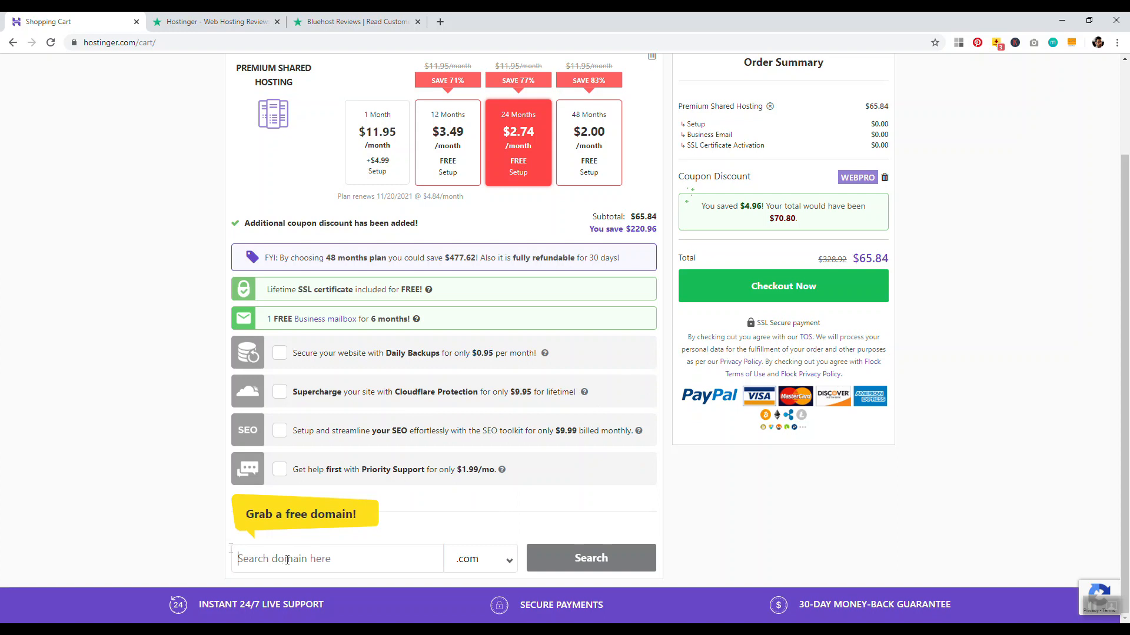
type("davidtravel")
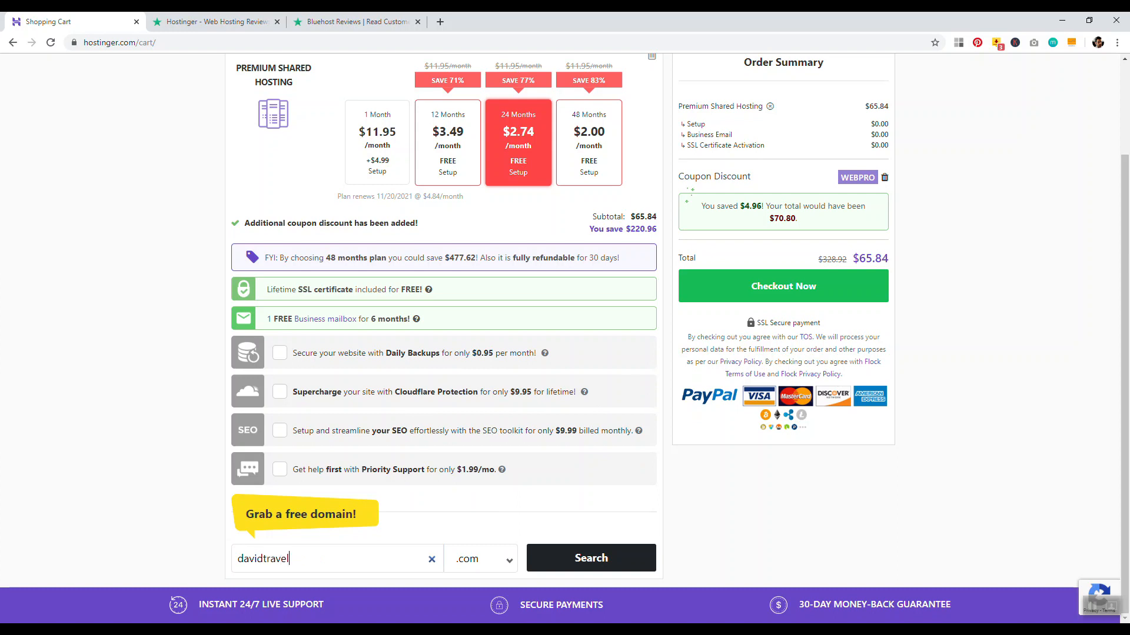
type("stheworld")
left_click(581, 560)
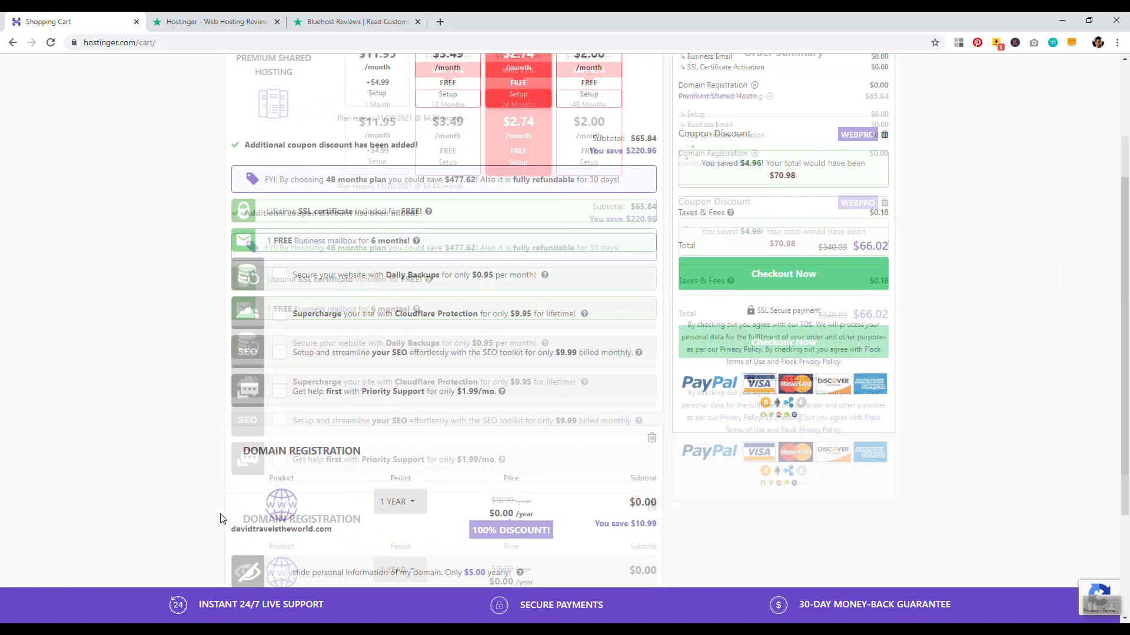
Review the $66.02 order summary and proceed to checkout
scroll(862, 434, "up", 3)
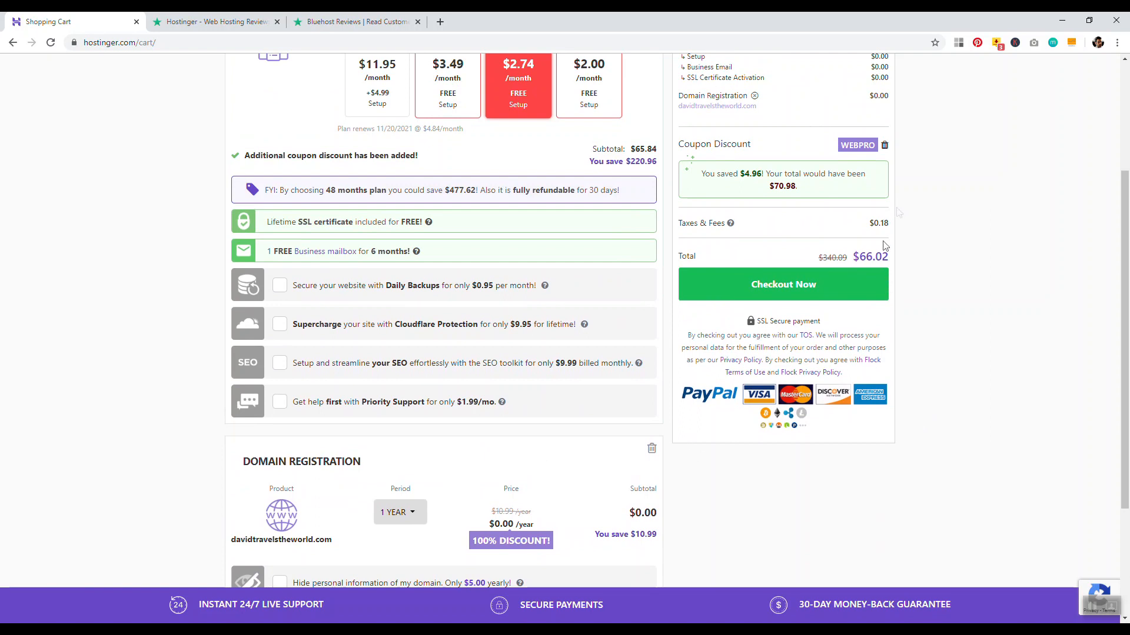
scroll(570, 398, "down", 3)
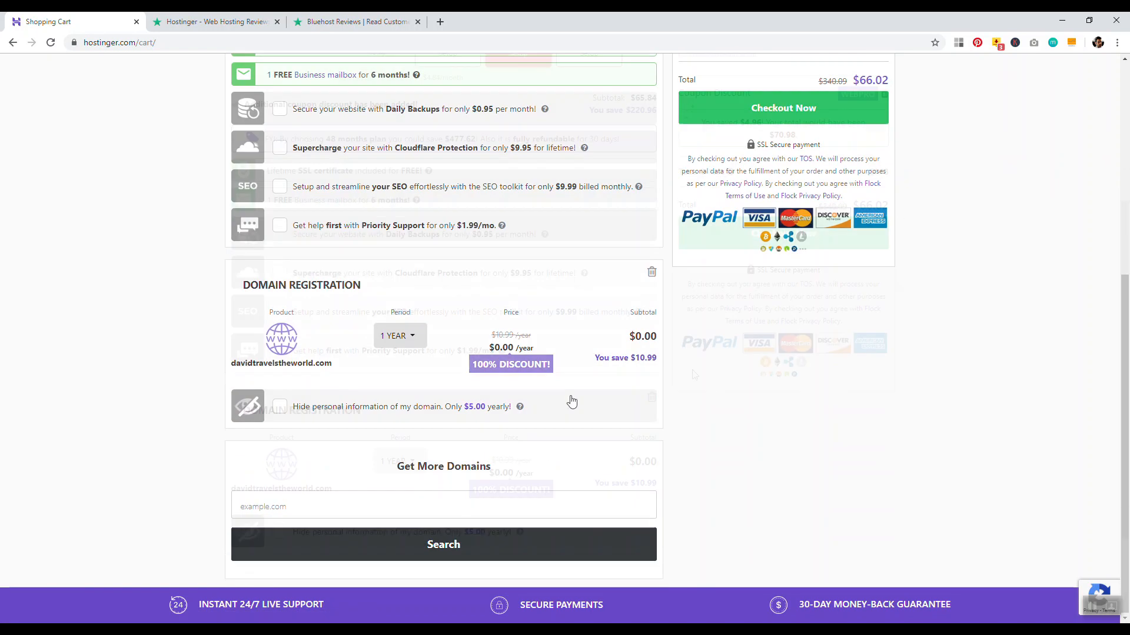
scroll(945, 336, "up", 5)
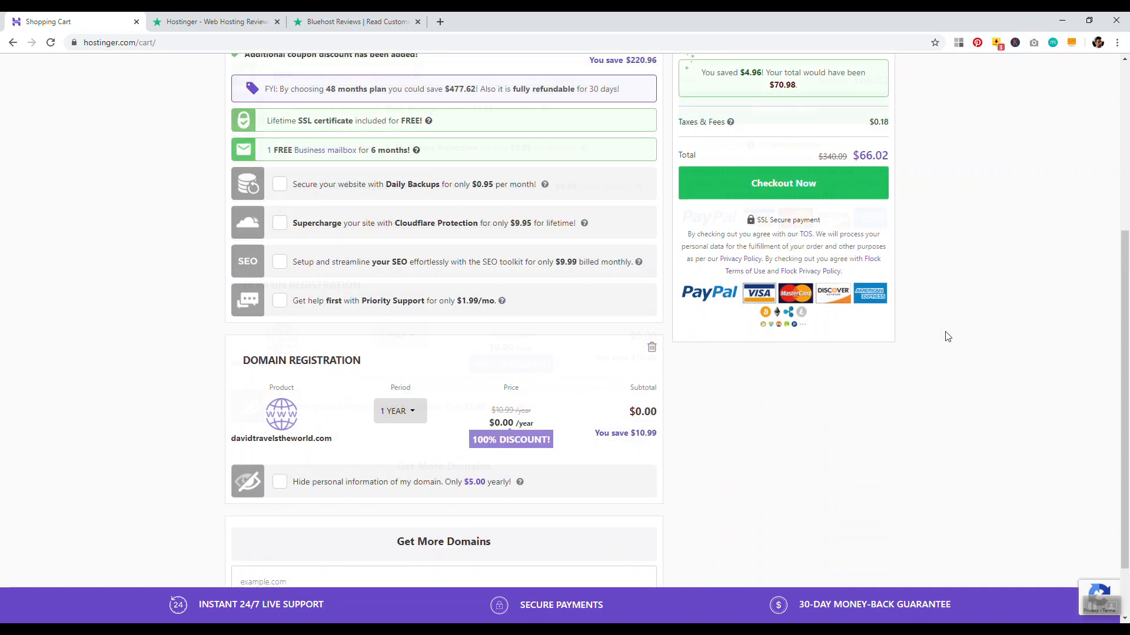
scroll(925, 369, "up", 2)
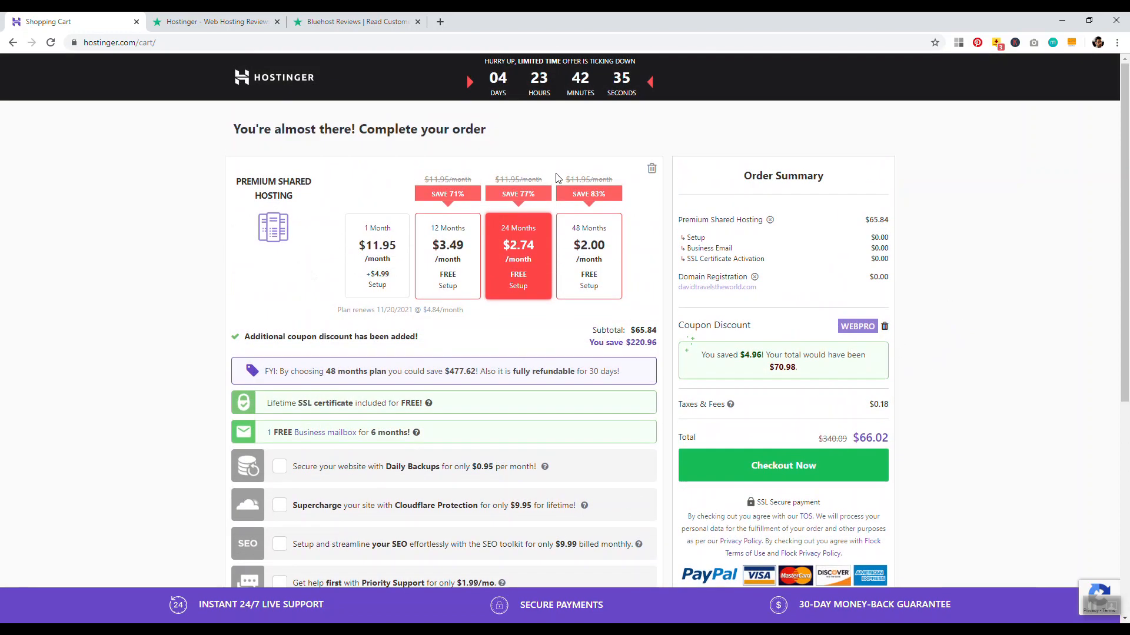
scroll(498, 486, "down", 5)
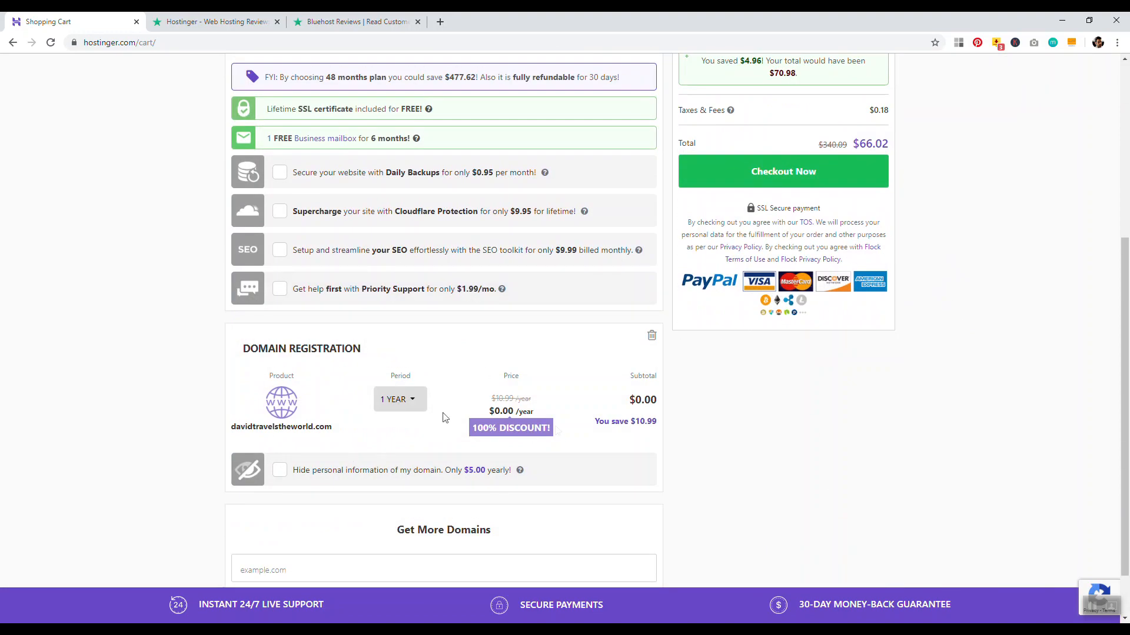
scroll(1029, 398, "up", 5)
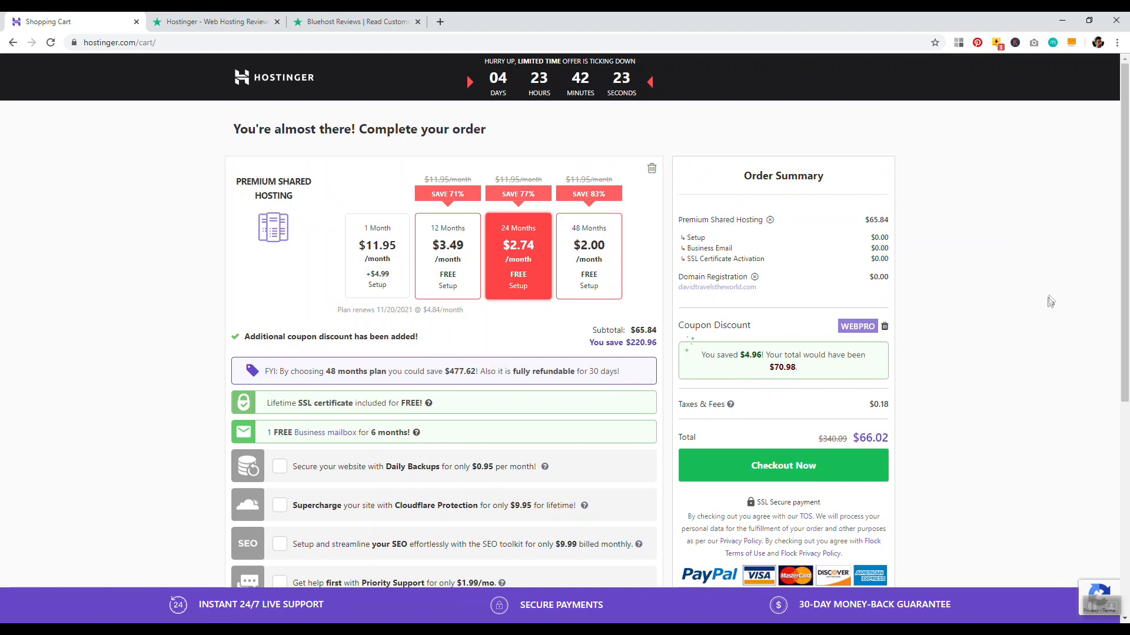
scroll(1115, 242, "down", 2)
left_click_drag(1112, 246, 1110, 251)
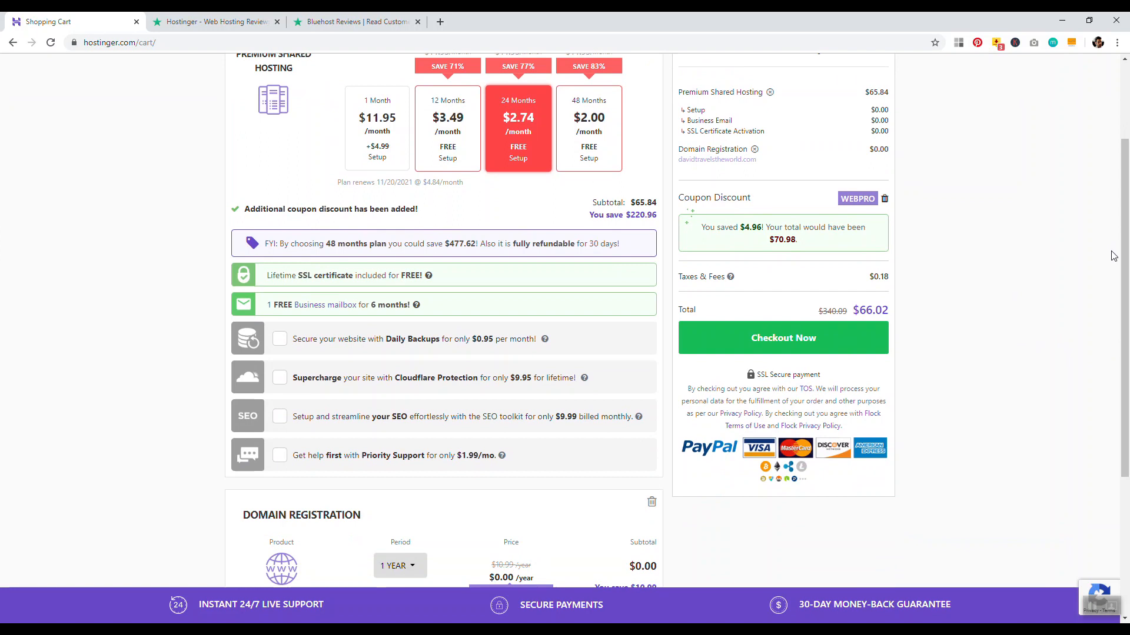
left_click_drag(1125, 238, 1128, 331)
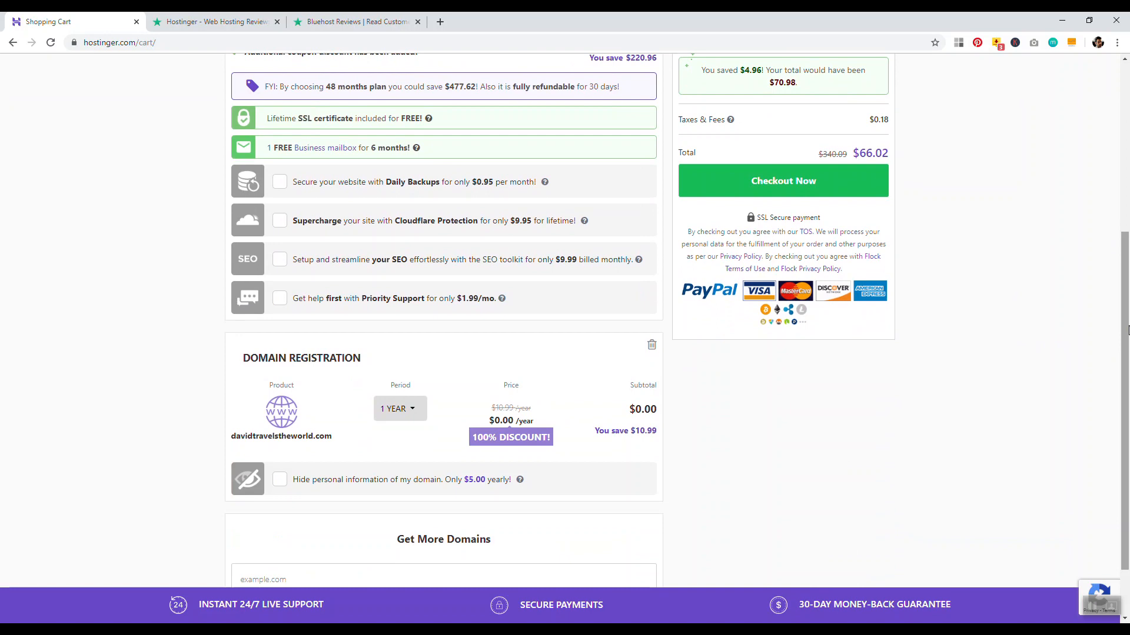
left_click_drag(1129, 331, 1129, 228)
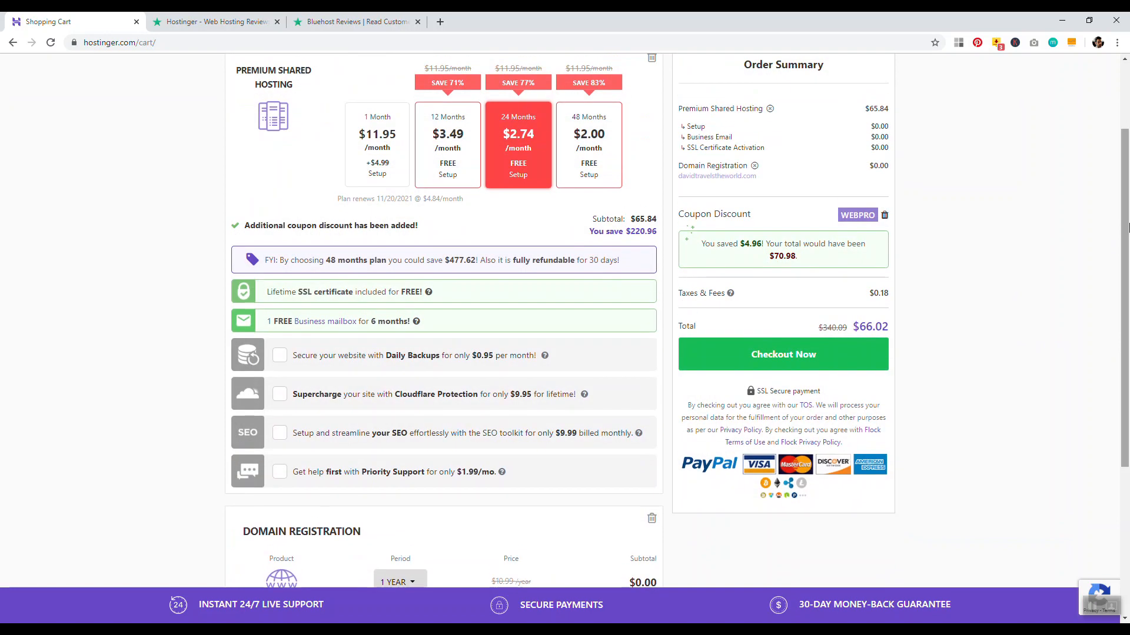
left_click(785, 353)
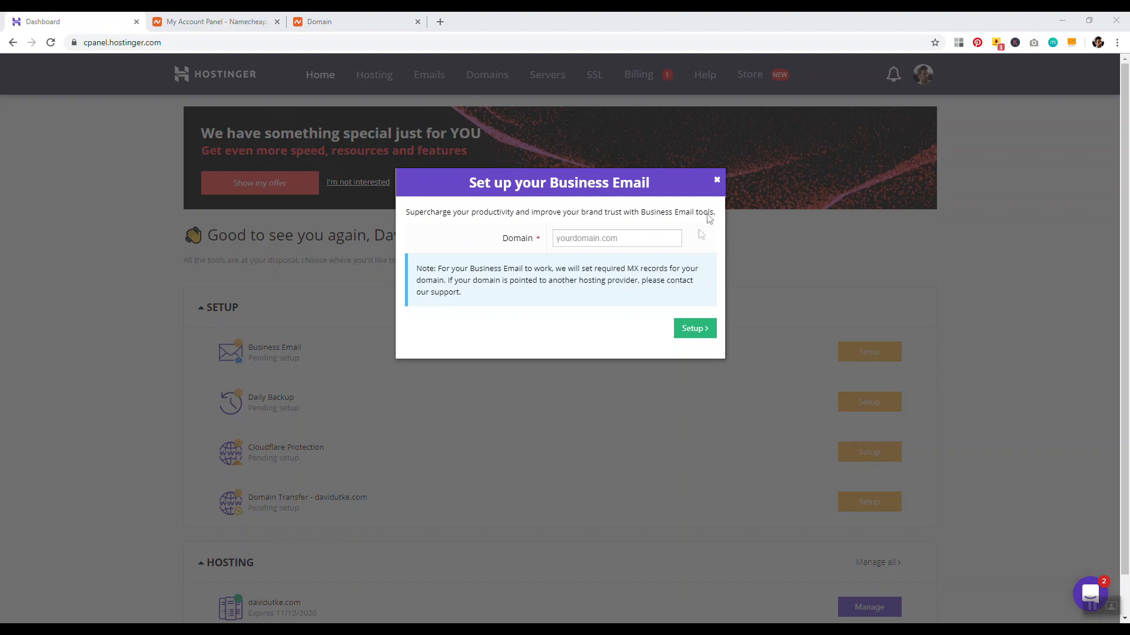
Dismiss the Business Email popup and open the hosting plan's Manage page listing its name servers
left_click(717, 182)
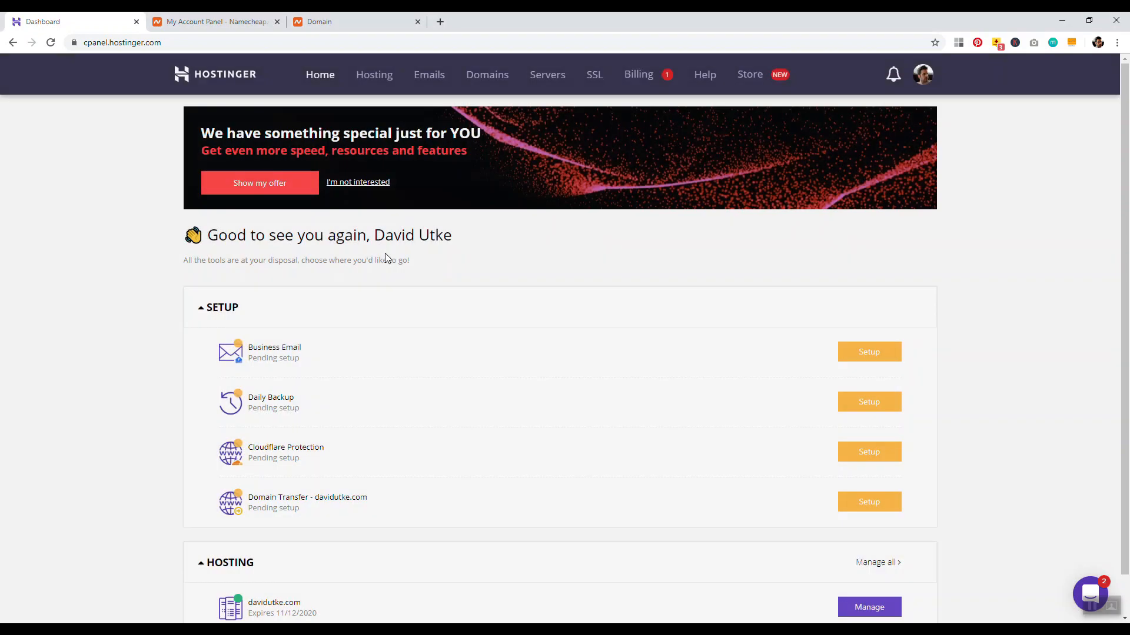
left_click_drag(1126, 167, 1127, 199)
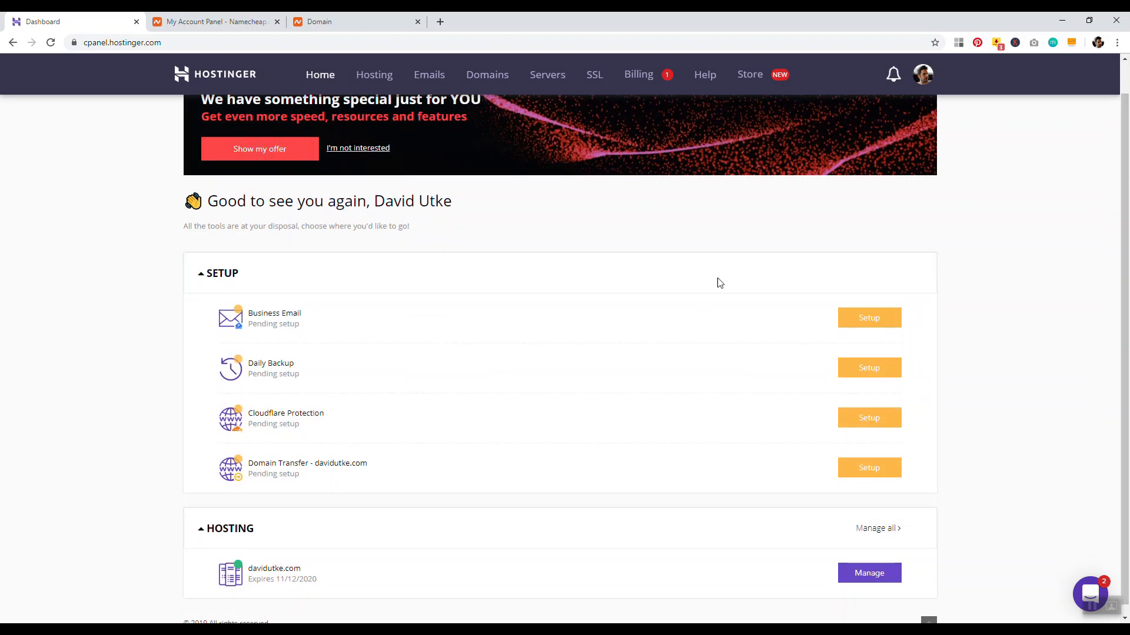
scroll(1027, 308, "down", 1)
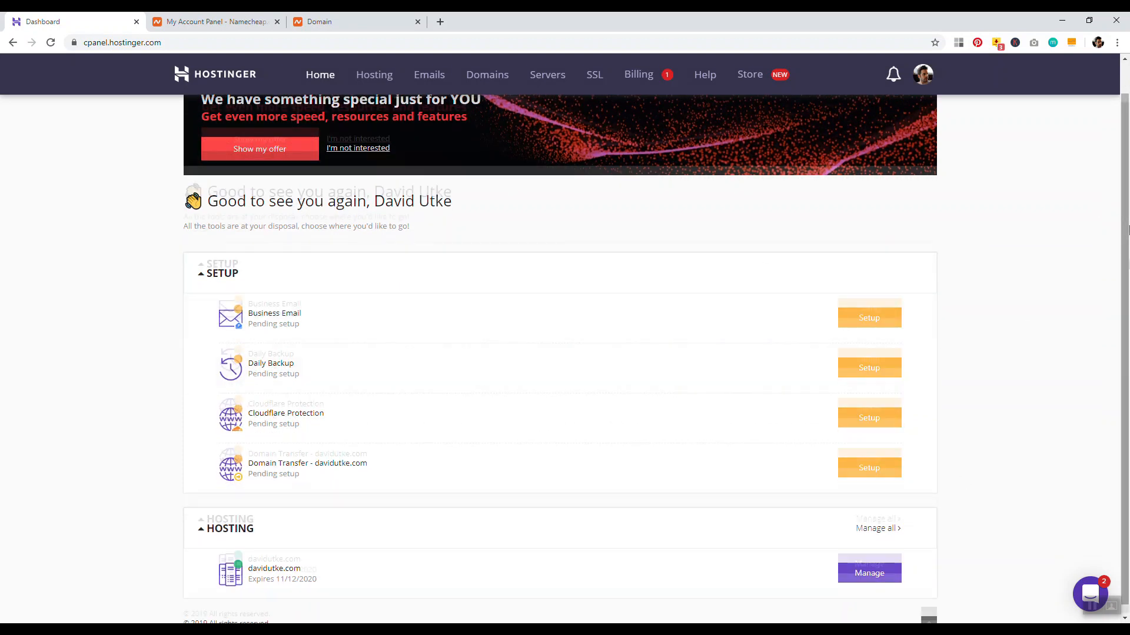
left_click(869, 565)
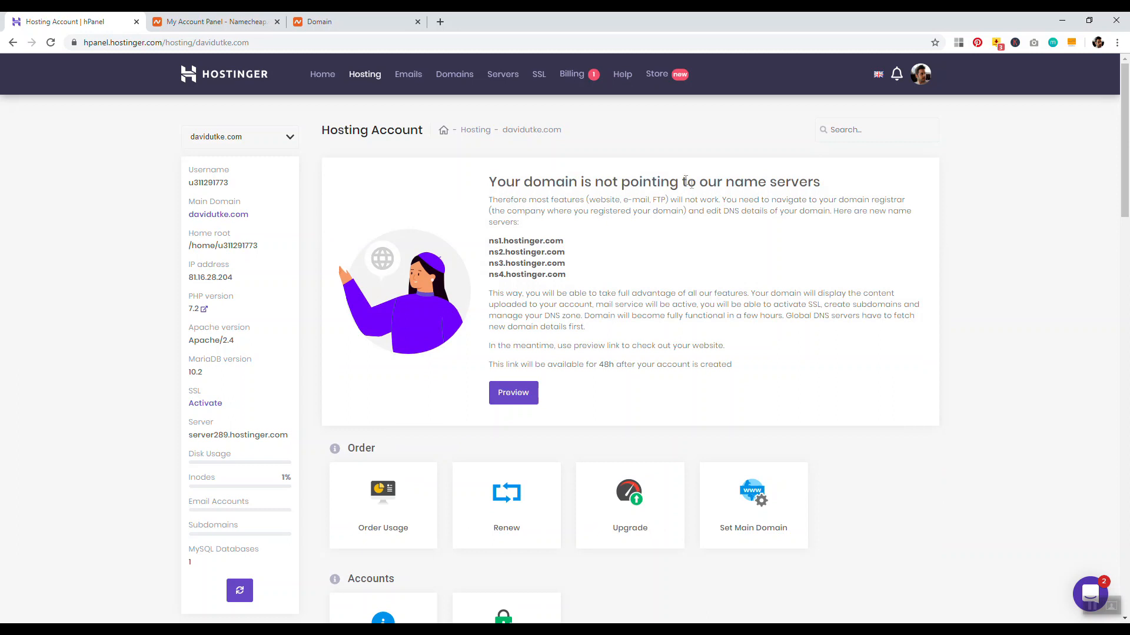
left_click(247, 21)
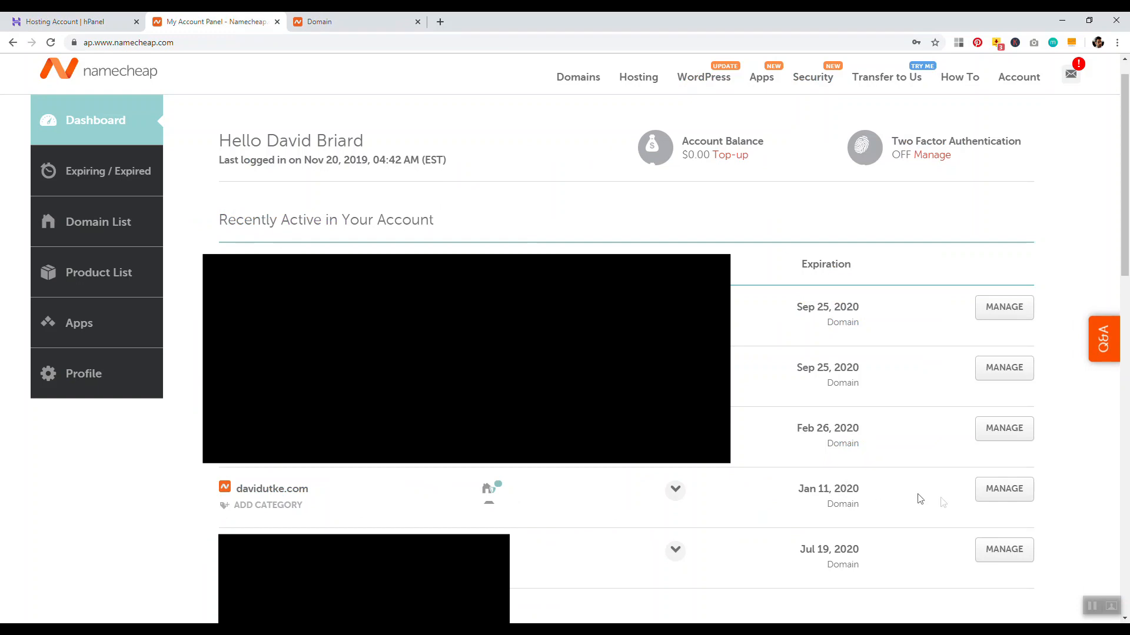
Switch the domain's nameservers to Custom DNS with four nameserver entries
left_click(1005, 501)
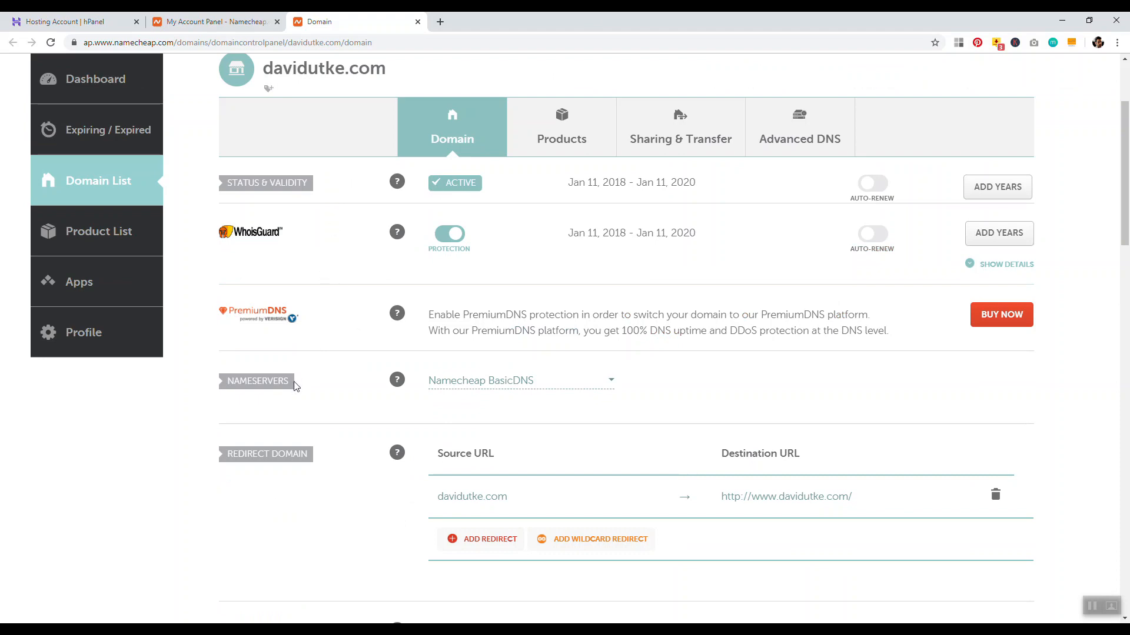
left_click(563, 387)
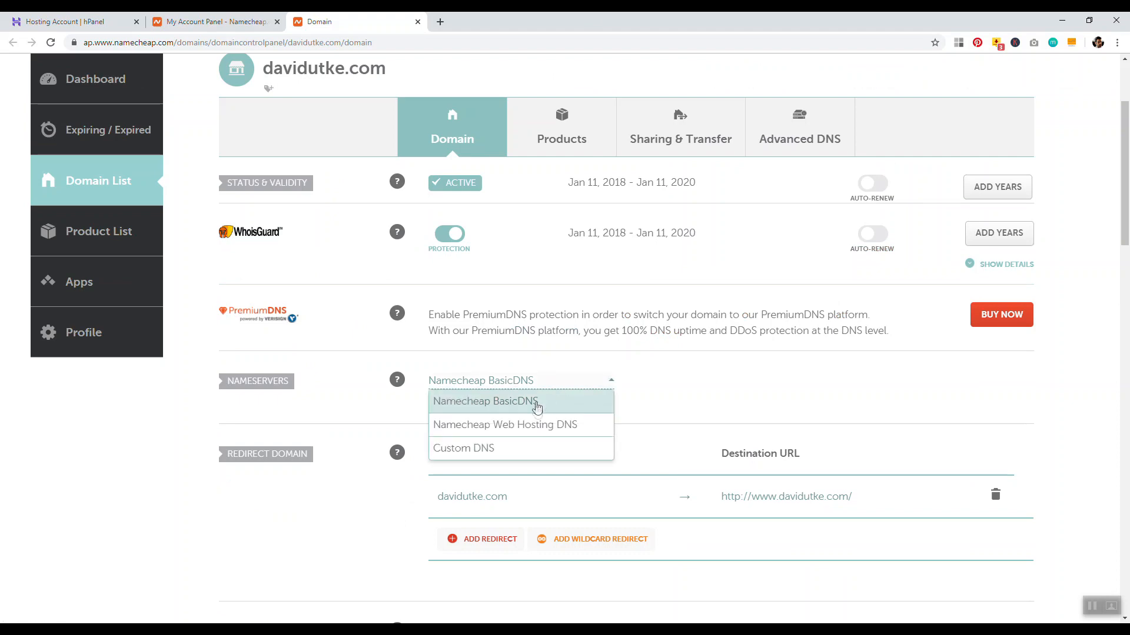
left_click(507, 453)
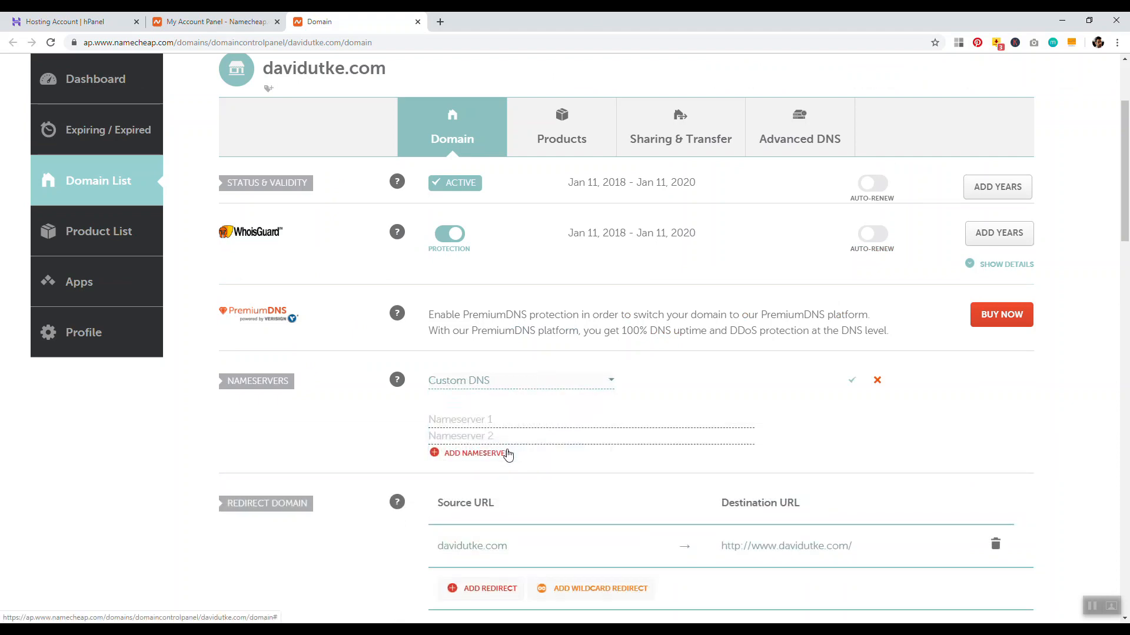
left_click(474, 456)
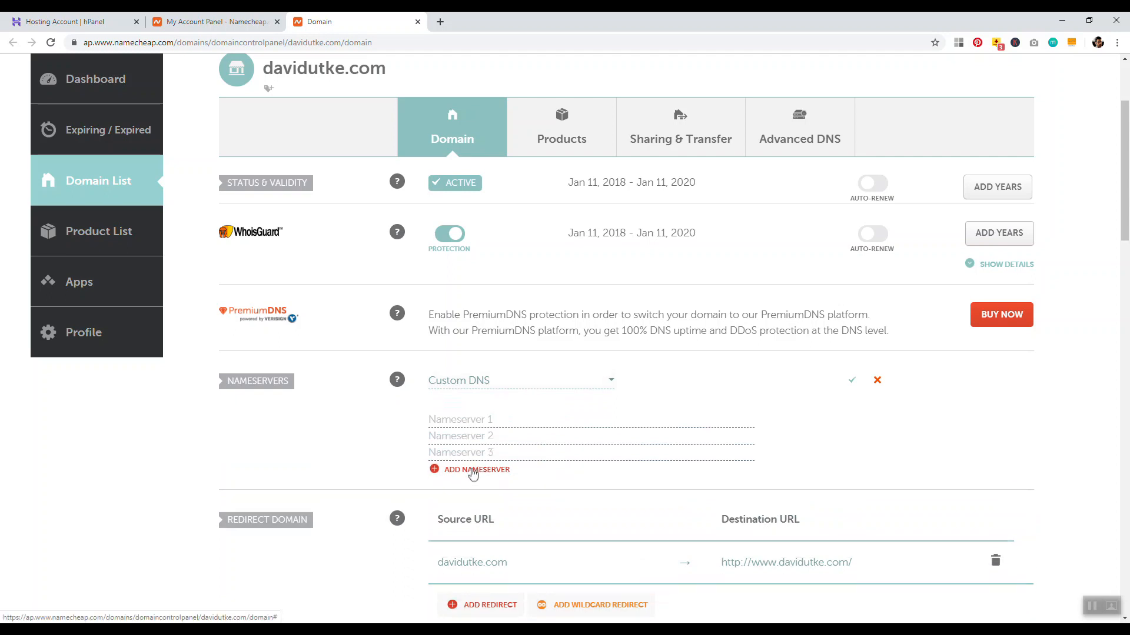
left_click(472, 469)
Copy ns1.hostinger.com from Hostinger and paste it as the first nameserver
left_click(65, 22)
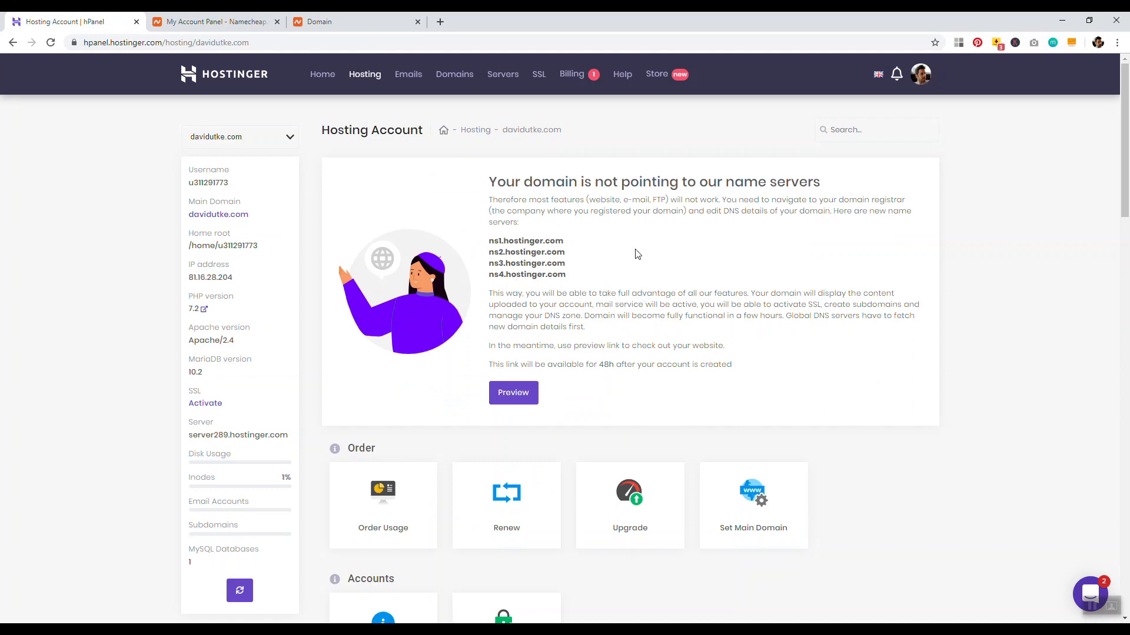
left_click_drag(565, 242, 496, 240)
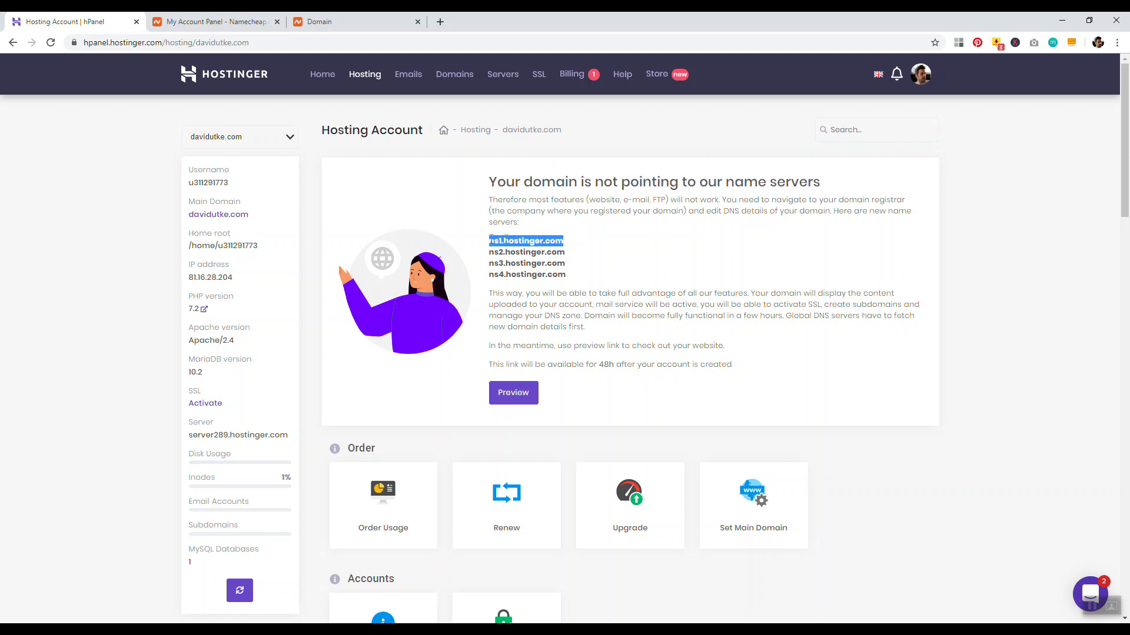
right_click(530, 238)
left_click(548, 246)
left_click(350, 21)
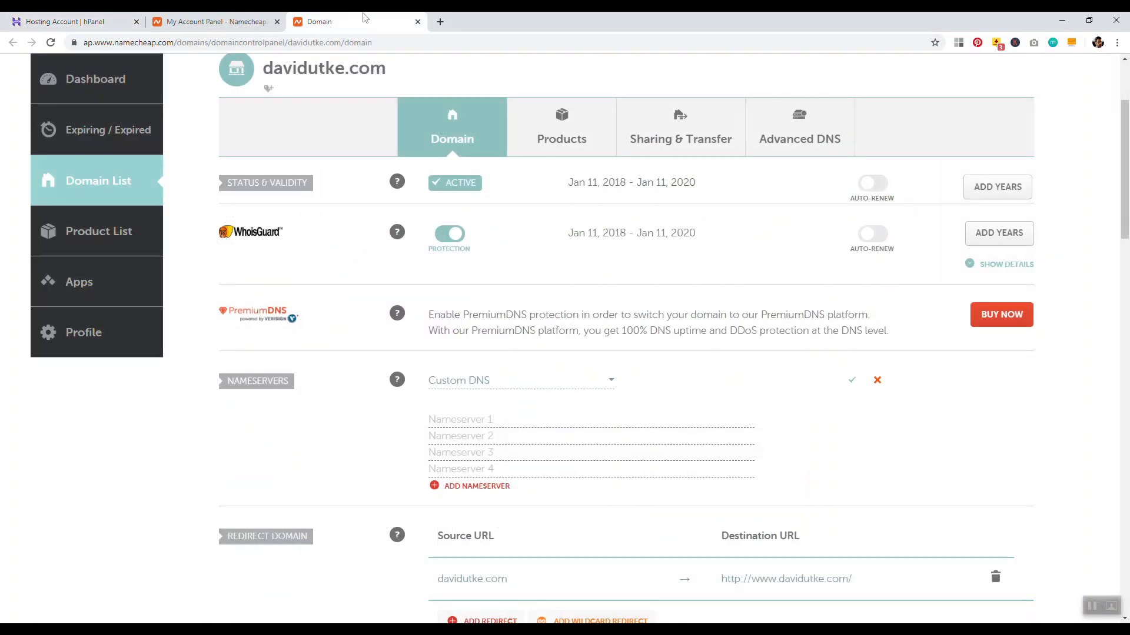
left_click(493, 418)
right_click(492, 419)
left_click(565, 306)
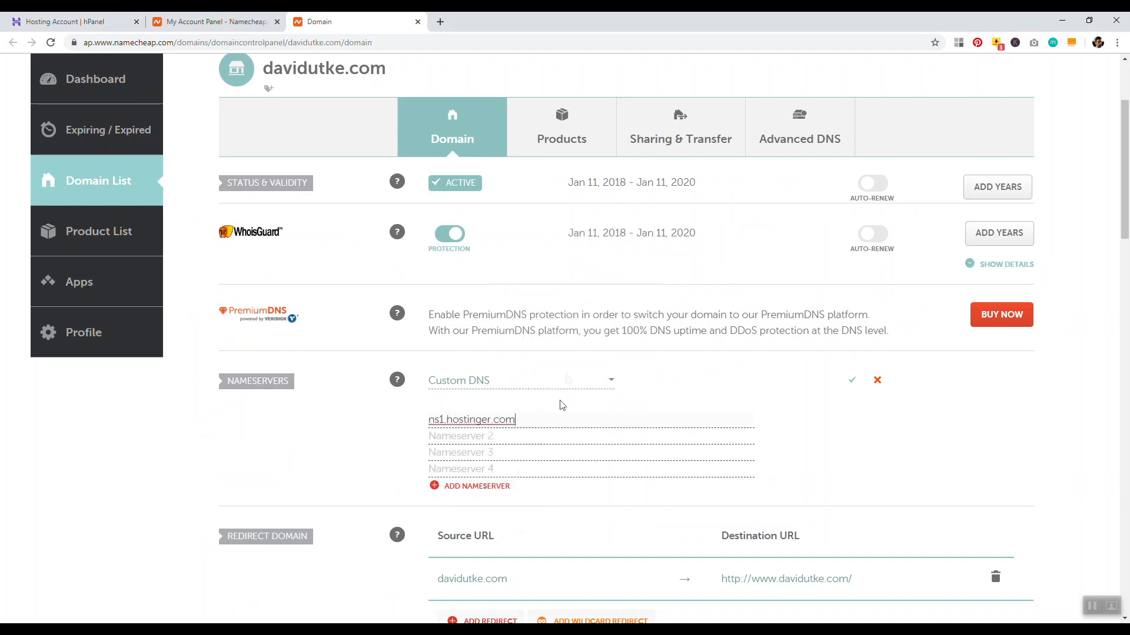
Fill the second and third nameservers as ns2.hostinger.com and ns3.hostinger.com
left_click(550, 436)
right_click(549, 436)
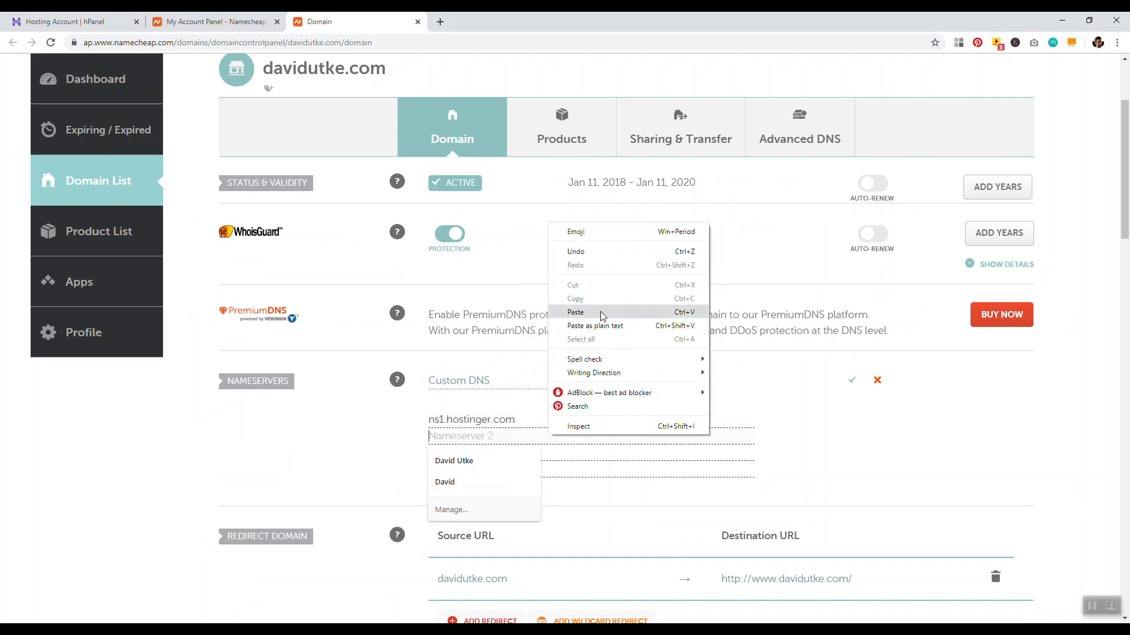
left_click(602, 314)
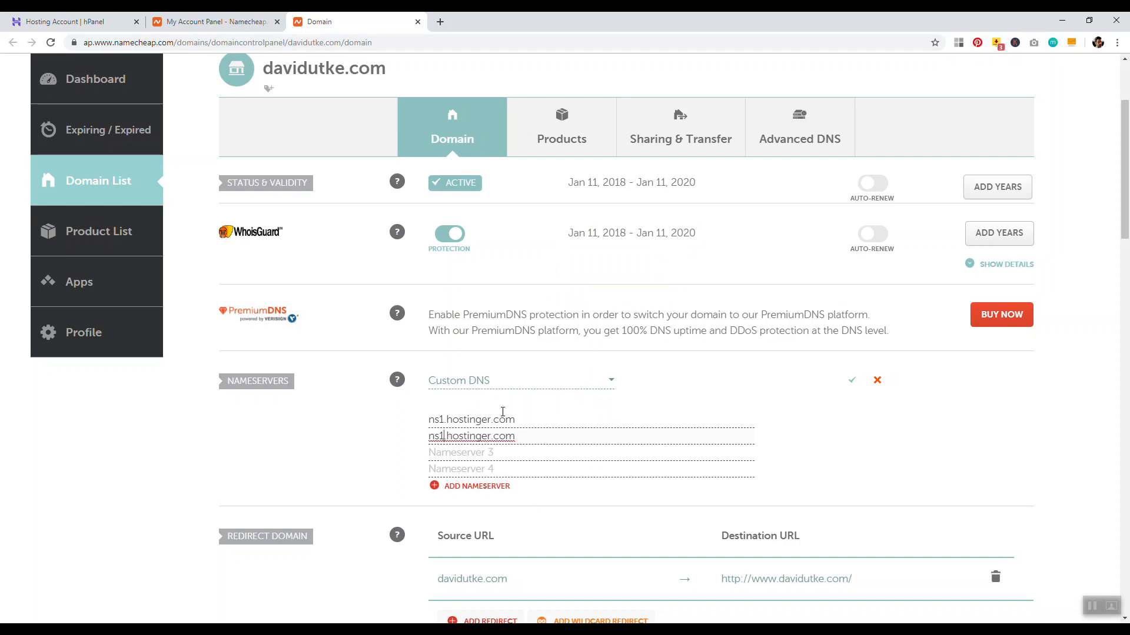
key("BackSpace")
type("2")
left_click(528, 453)
right_click(527, 454)
left_click(589, 333)
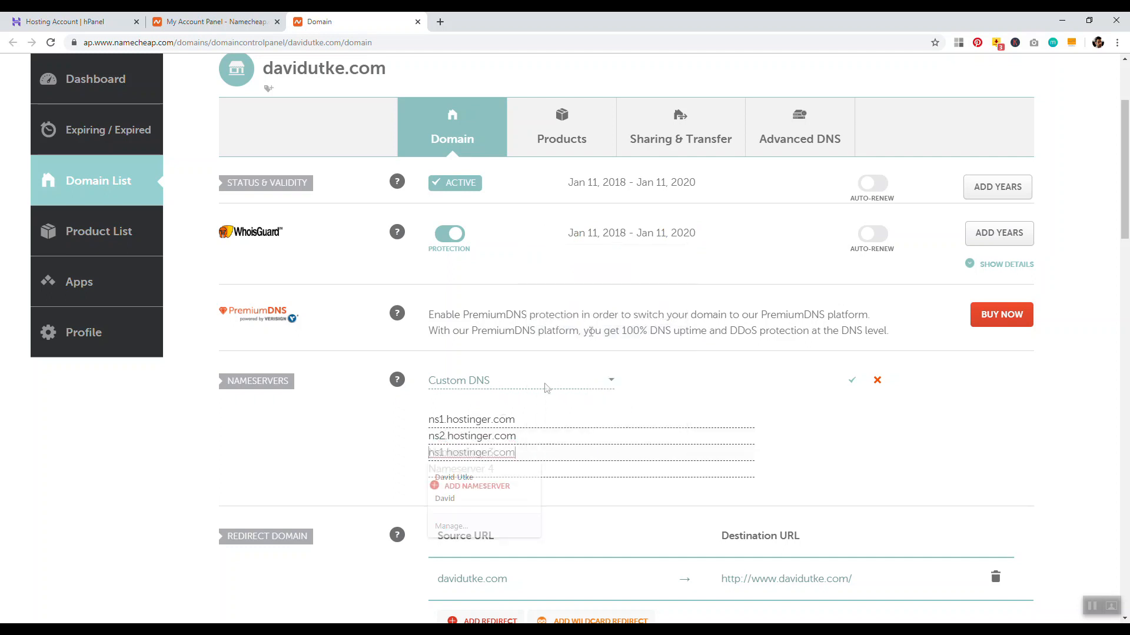
left_click(443, 453)
key("BackSpace")
type("3")
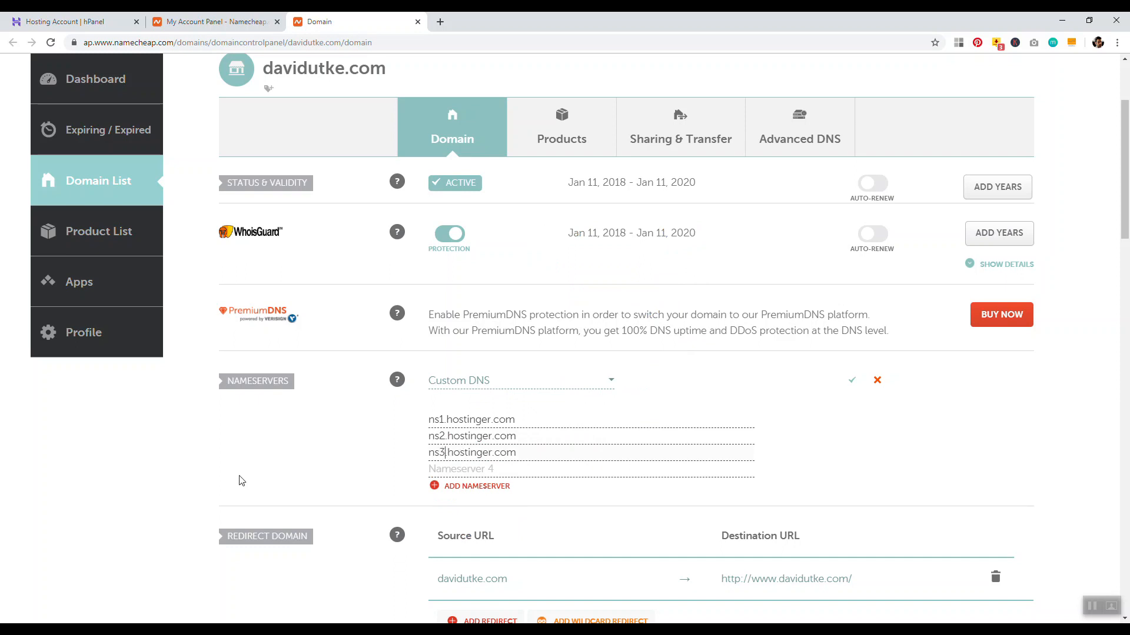
Enter ns4.hostinger.com as the fourth nameserver and save the nameserver list
left_click(550, 472)
right_click(550, 472)
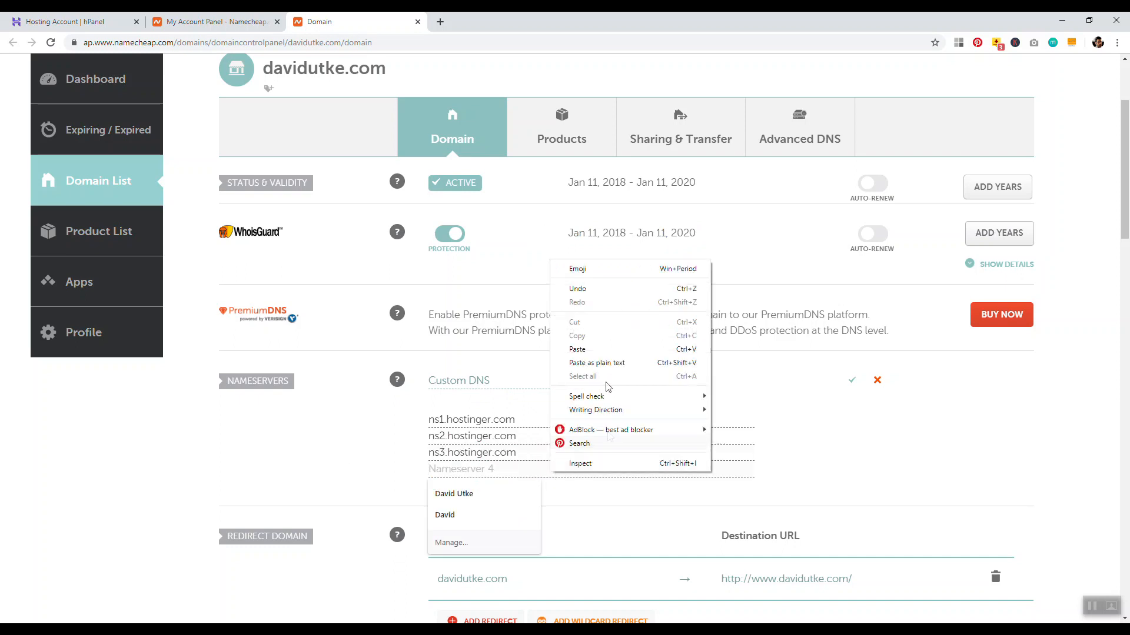
left_click(591, 348)
left_click(442, 468)
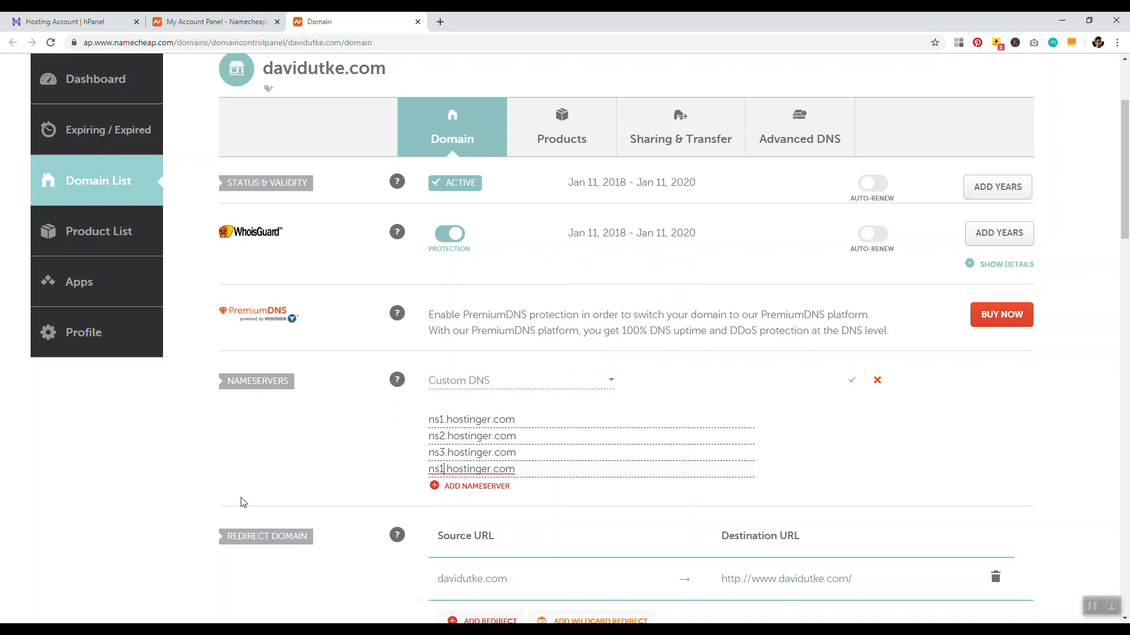
key("BackSpace")
type("4")
left_click(850, 383)
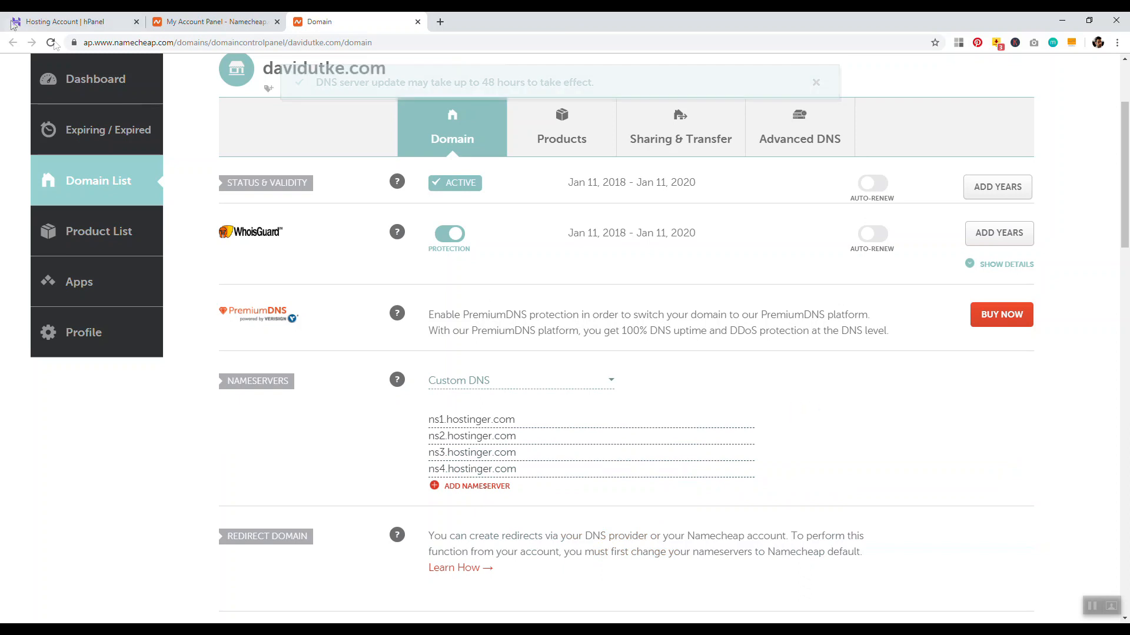
left_click(64, 22)
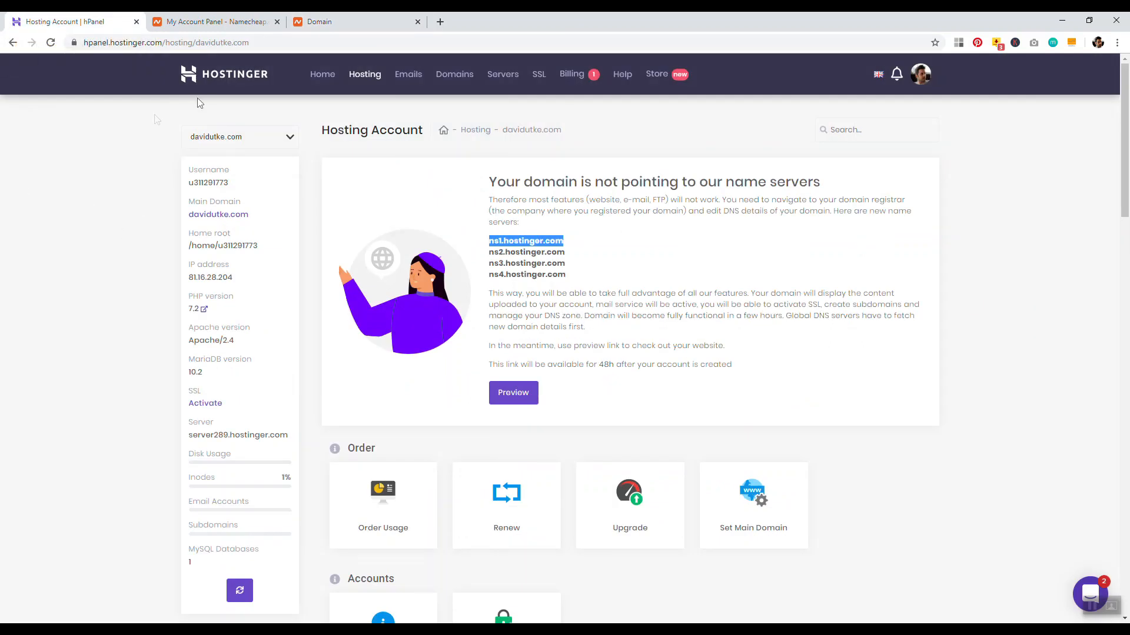
From the Home dashboard, dismiss the Business Email popup and open the hosting plan for davidutke.com
left_click(226, 85)
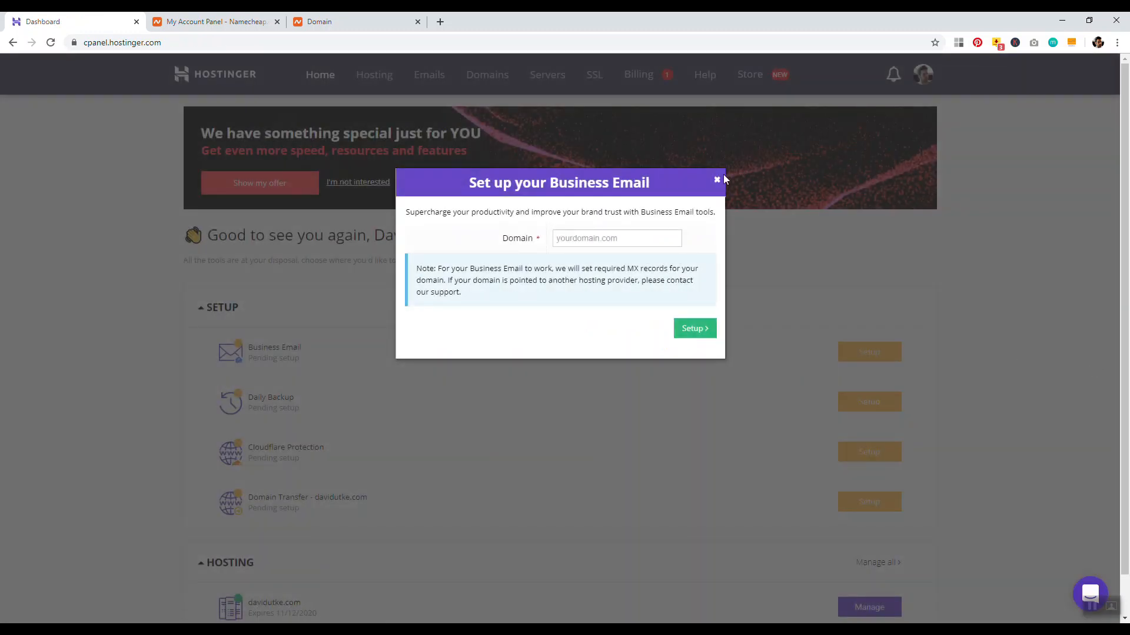
left_click(720, 177)
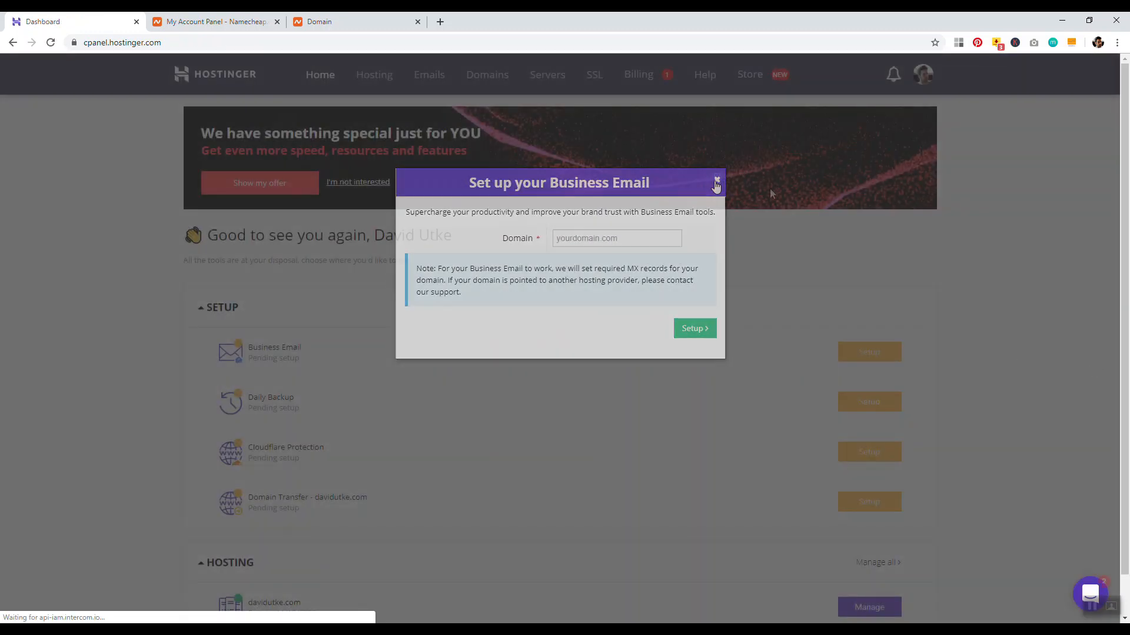
scroll(853, 500, "down", 1)
left_click(819, 564)
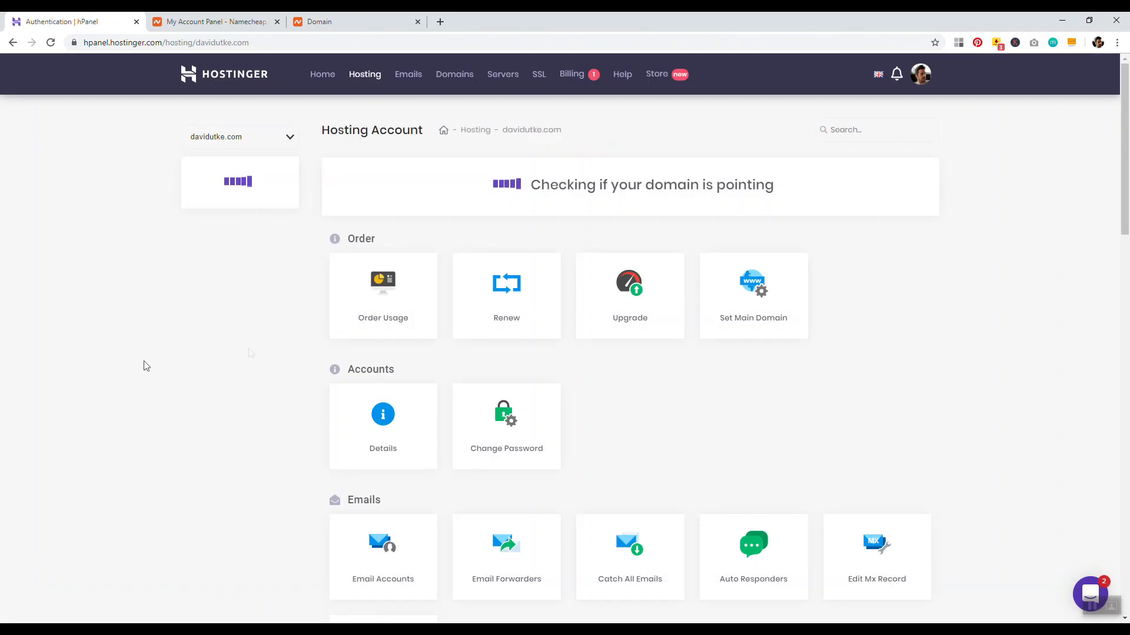
left_click_drag(560, 201, 796, 190)
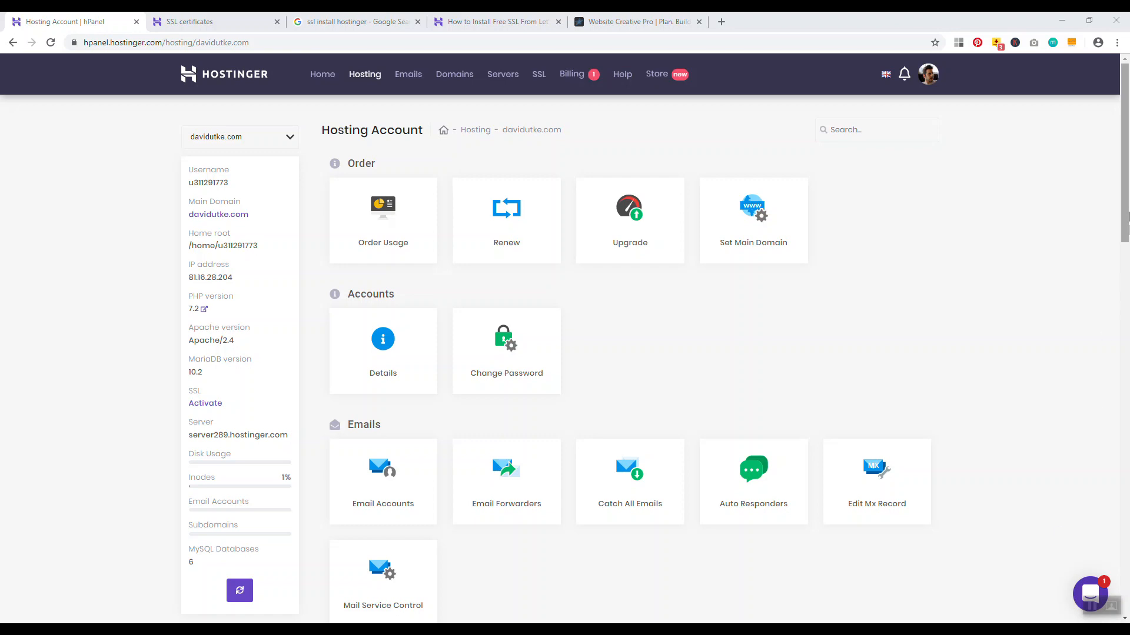
Open the Auto Installer and choose WordPress to bring up the Install WordPress form
left_click_drag(1126, 177, 1121, 312)
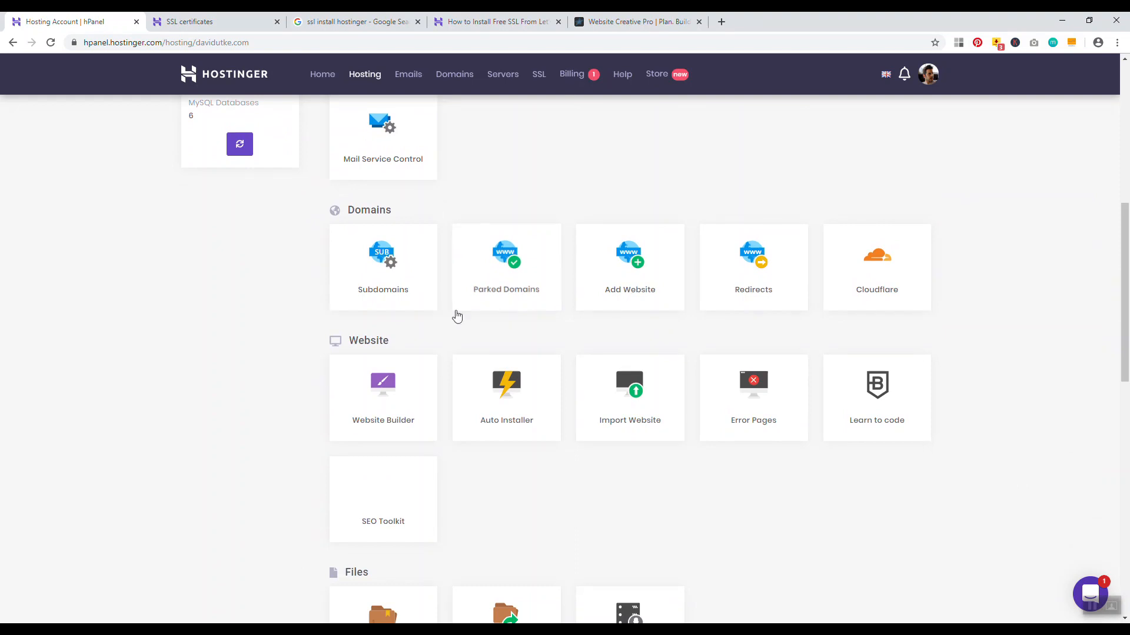
left_click_drag(396, 343, 363, 341)
left_click(508, 401)
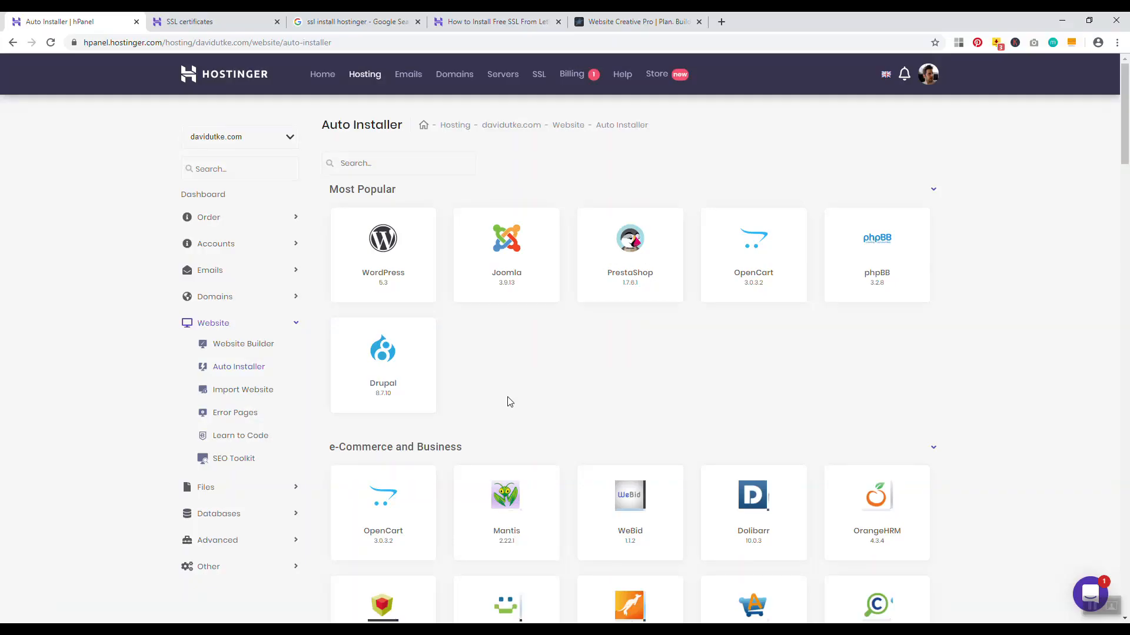
left_click(383, 250)
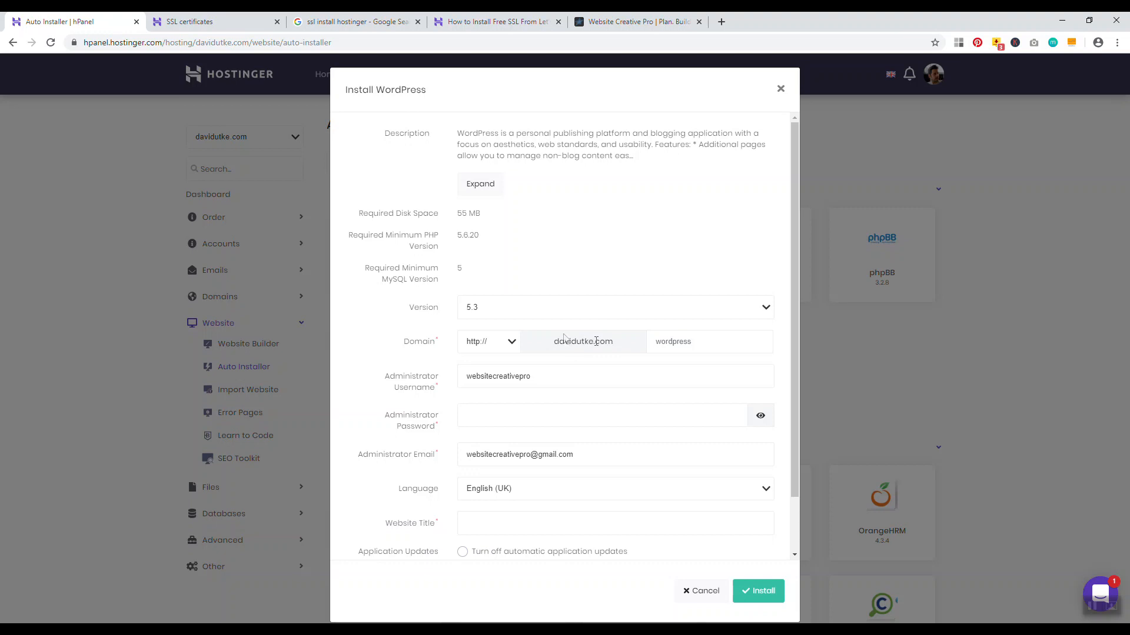
left_click(677, 340)
type("blog")
key("BackSpace")
key("BackSpace")
key("BackSpace")
left_click(495, 344)
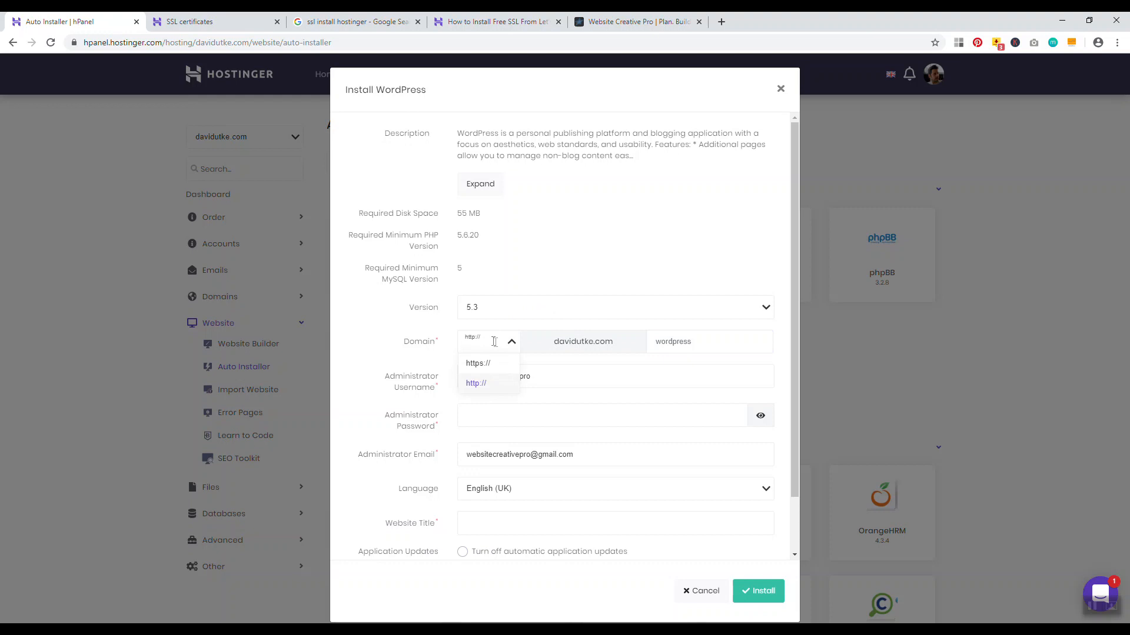
left_click(385, 329)
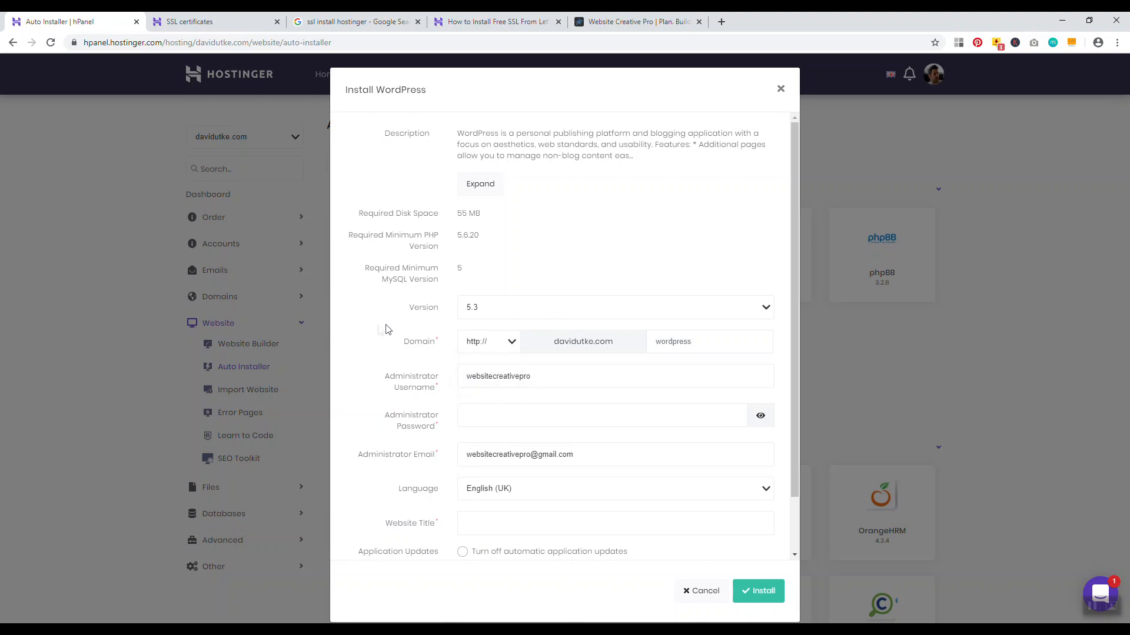
Glance at the Website Creative Pro tab, then view the SSL certificates page
left_click(635, 21)
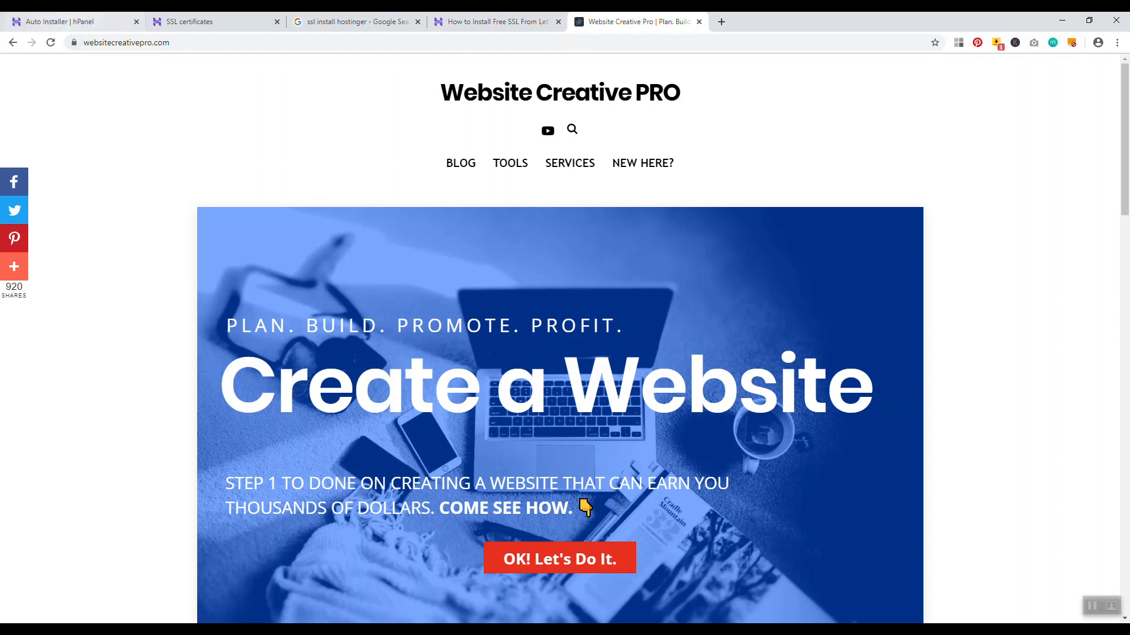
left_click(68, 20)
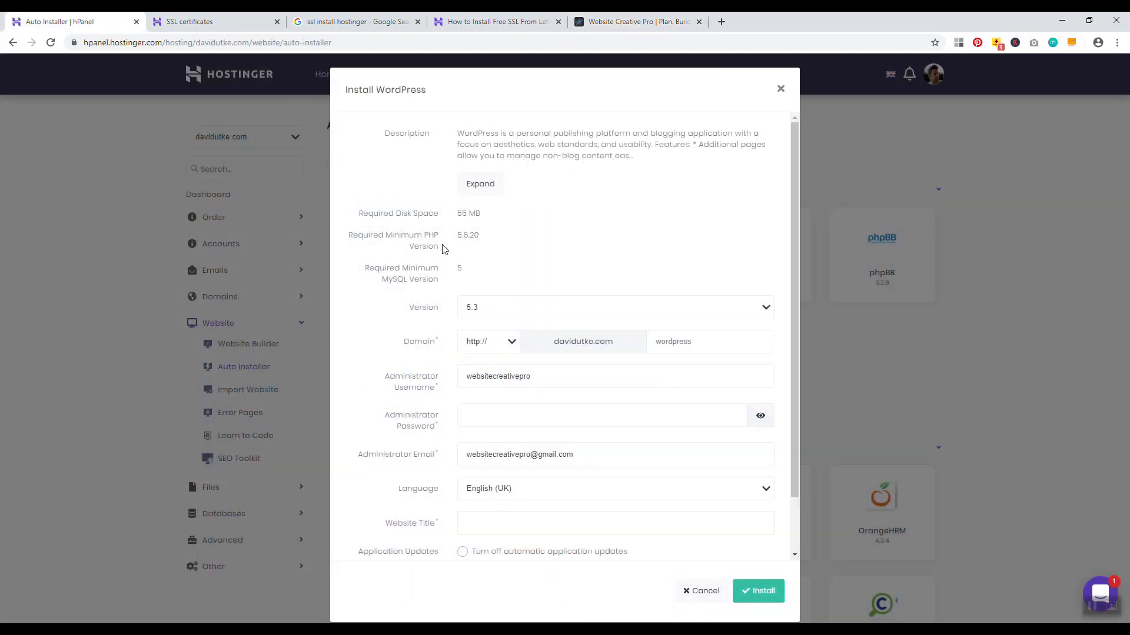
left_click(233, 21)
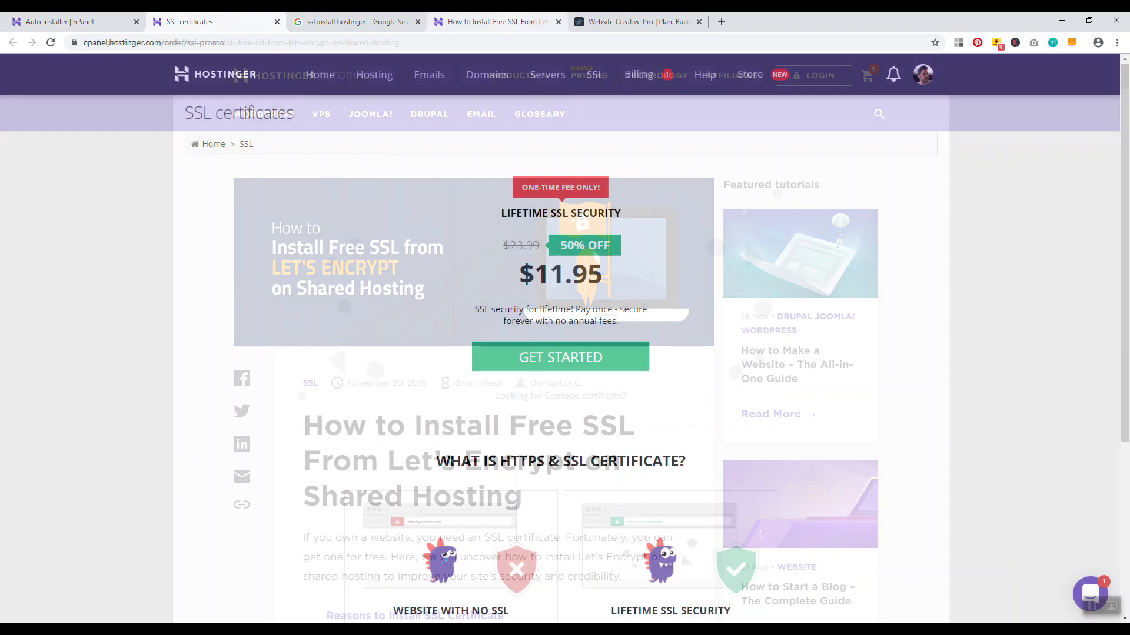
Skim the 'How to Install Free SSL From Let's Encrypt' tutorial, then return to the install form
left_click(496, 21)
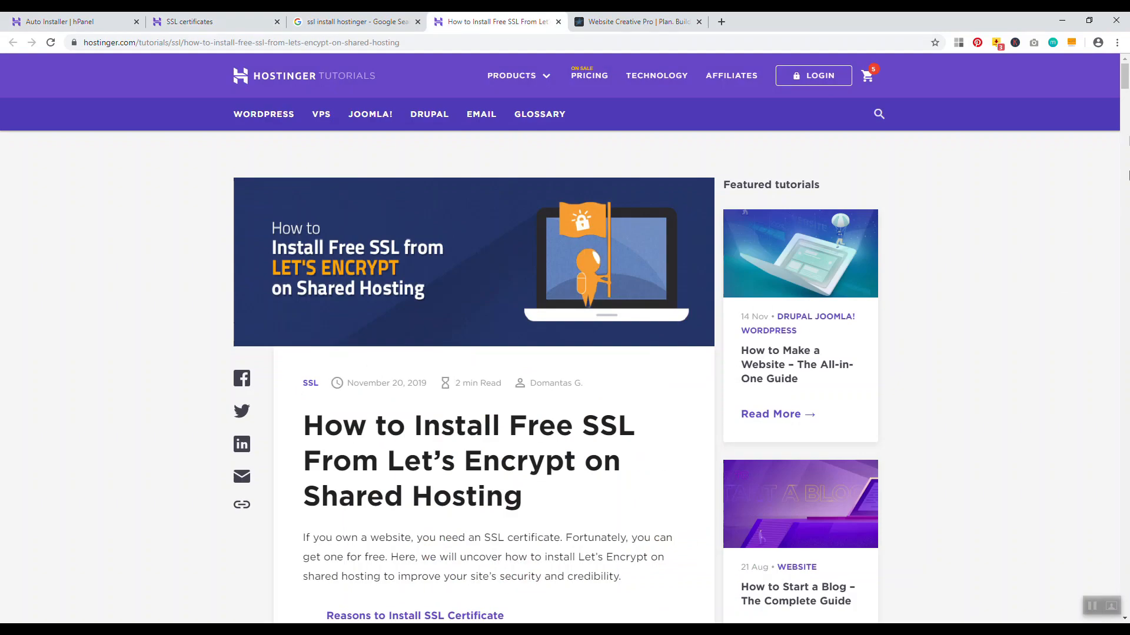
mouse_move(1125, 84)
left_mouse_down()
mouse_move(1118, 194)
mouse_move(1119, 92)
left_mouse_up()
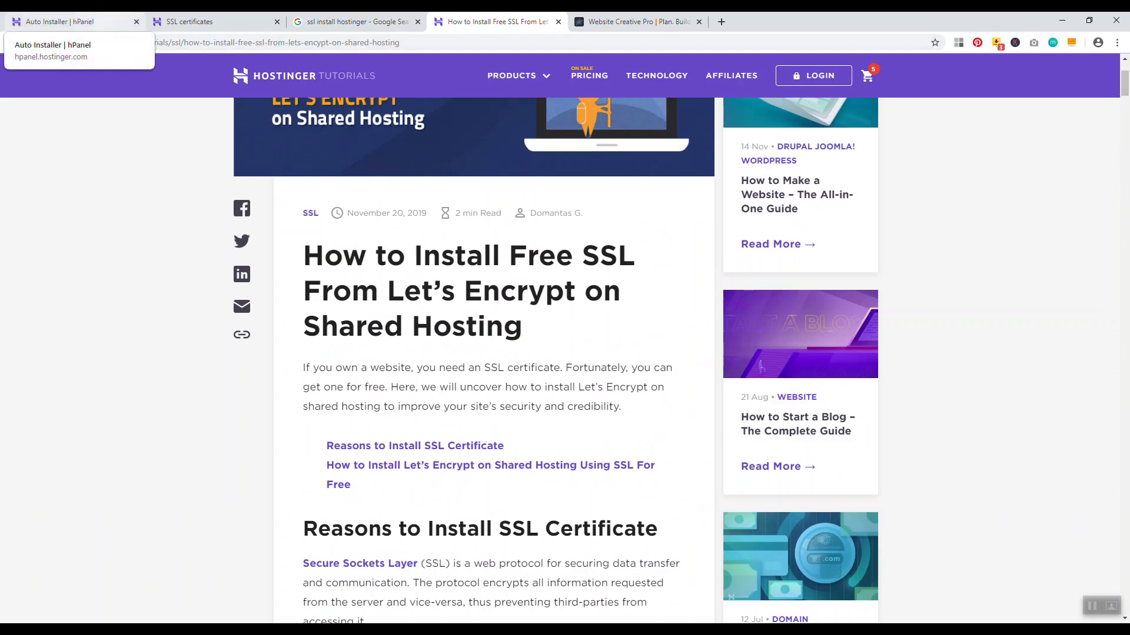
left_click(70, 21)
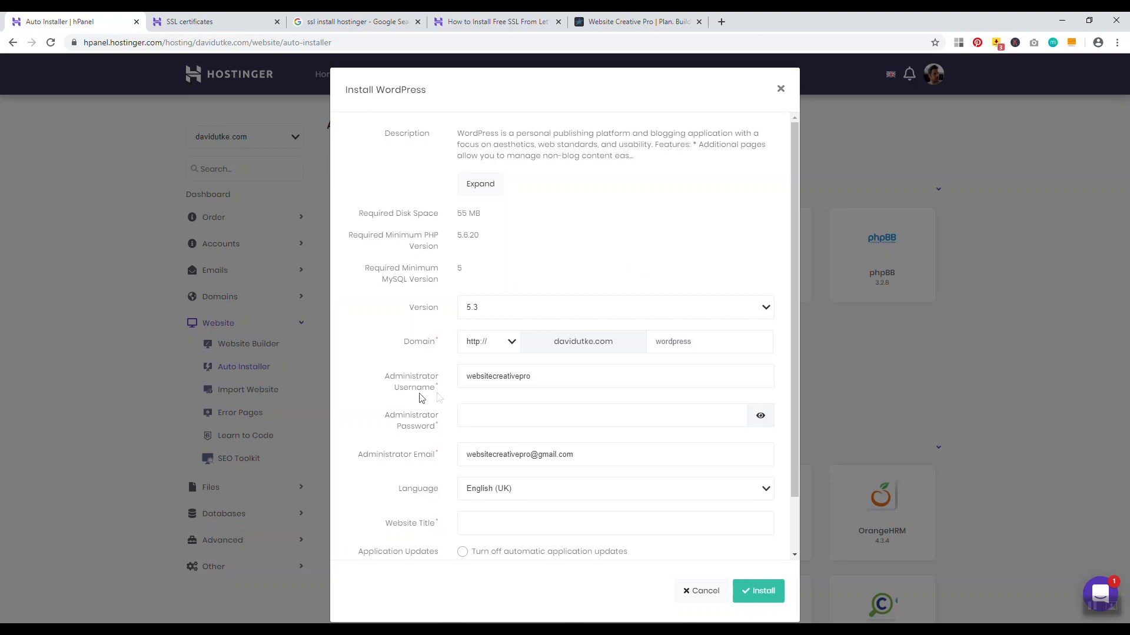
Replace the prefilled administrator username with a new one and paste in the admin password
double_click(500, 376)
key("BackSpace")
type("davidutke")
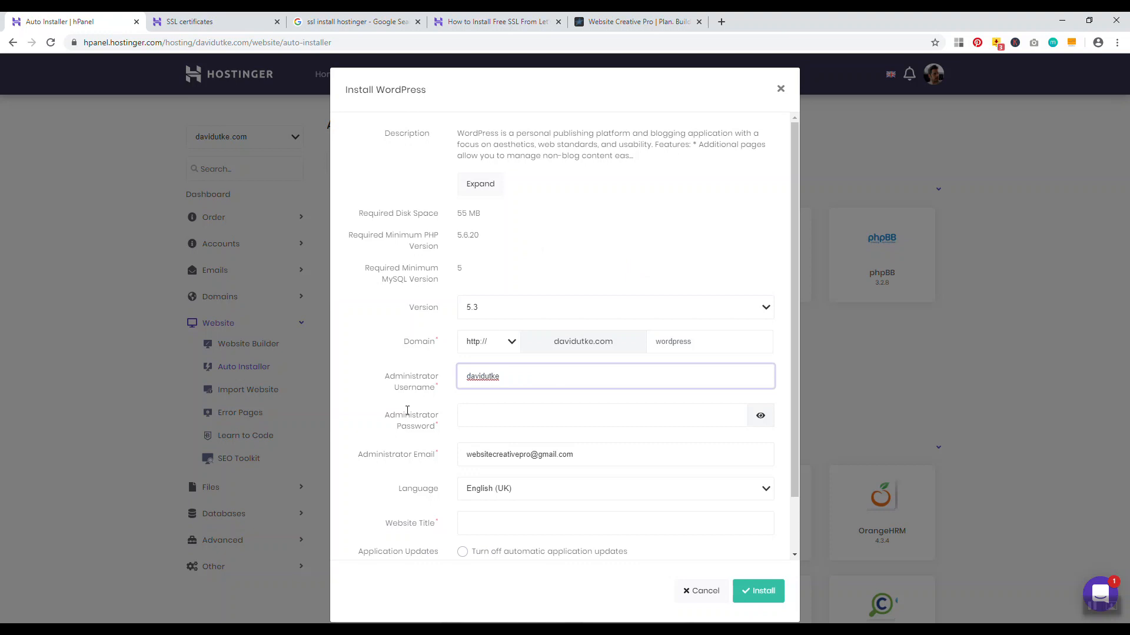
left_click(487, 415)
key("ctrl+v")
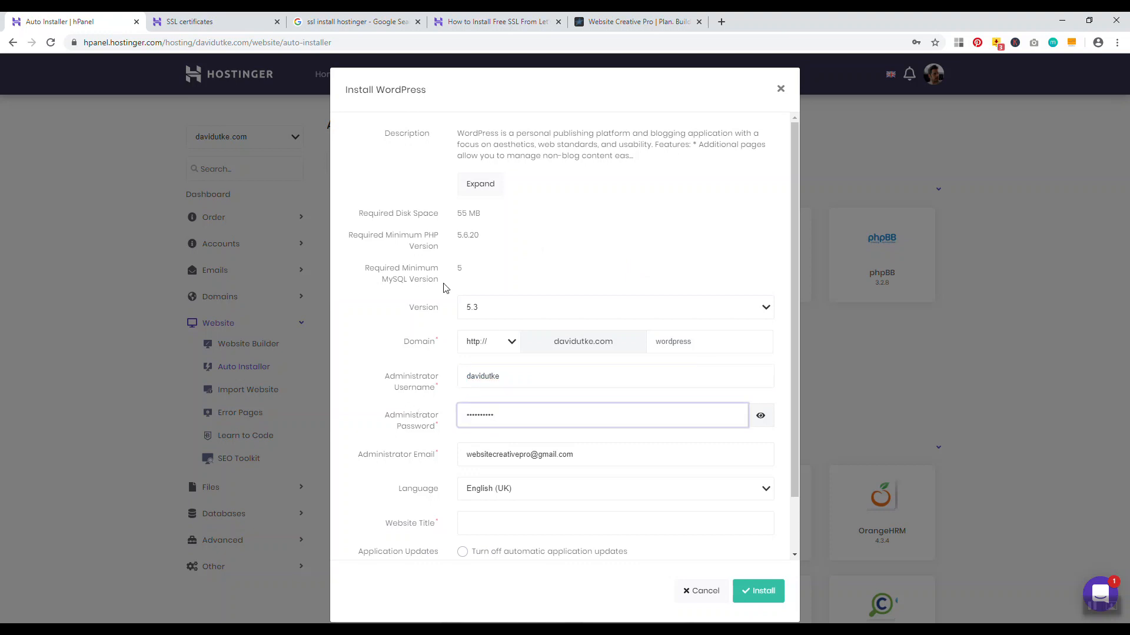
left_click_drag(363, 454, 427, 454)
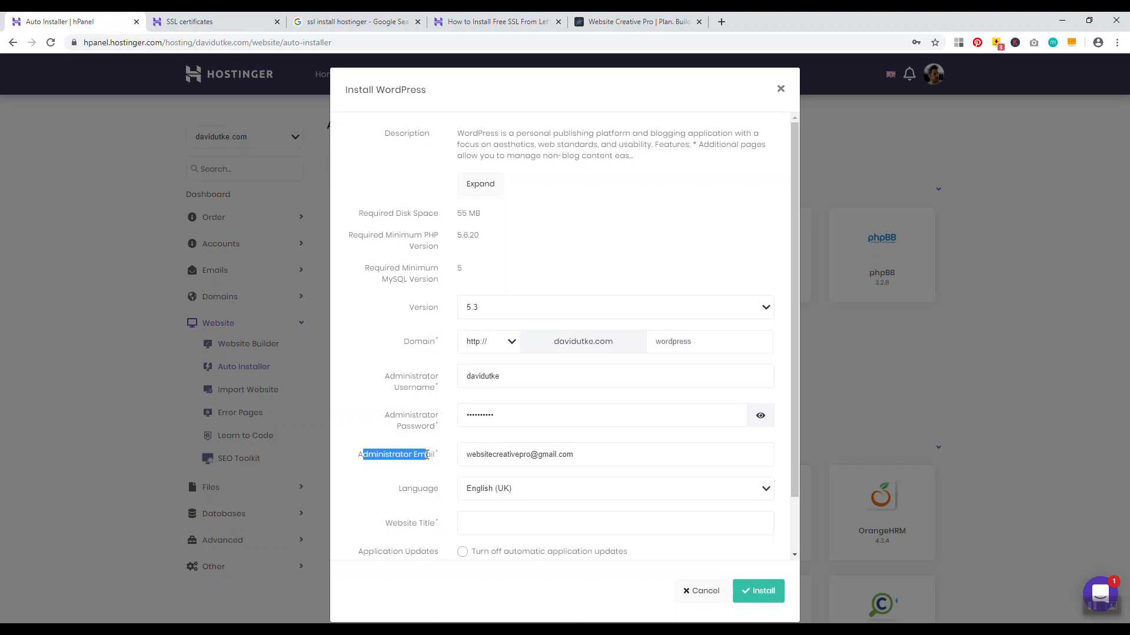
Set the language to English (United States), title the site 'My Blog', and install WordPress
left_click_drag(400, 488, 419, 493)
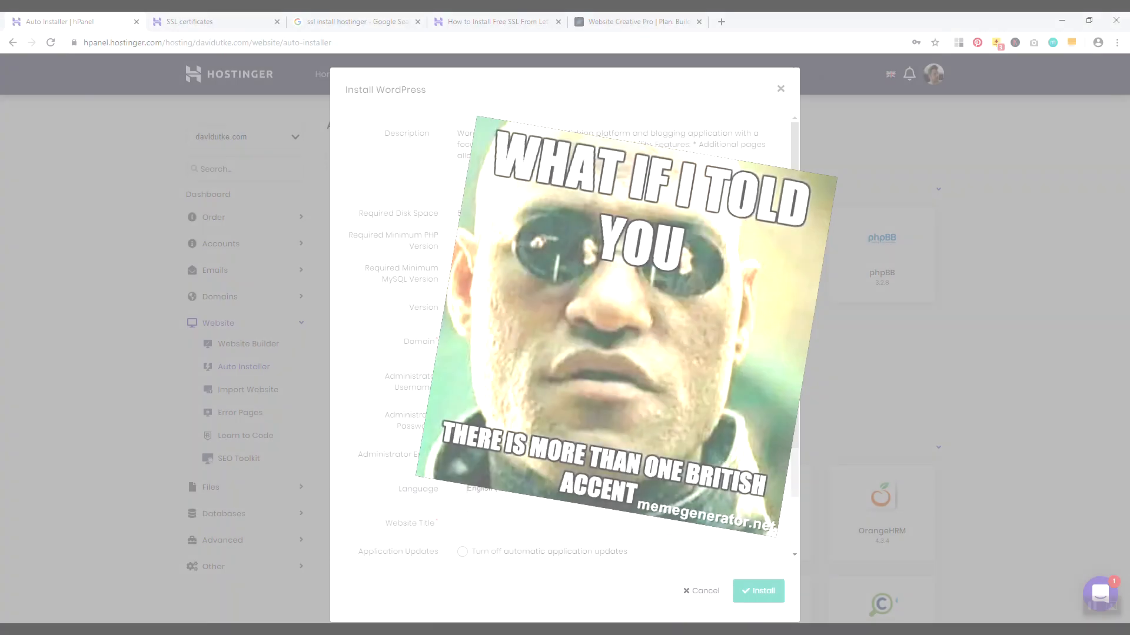
left_click(467, 488)
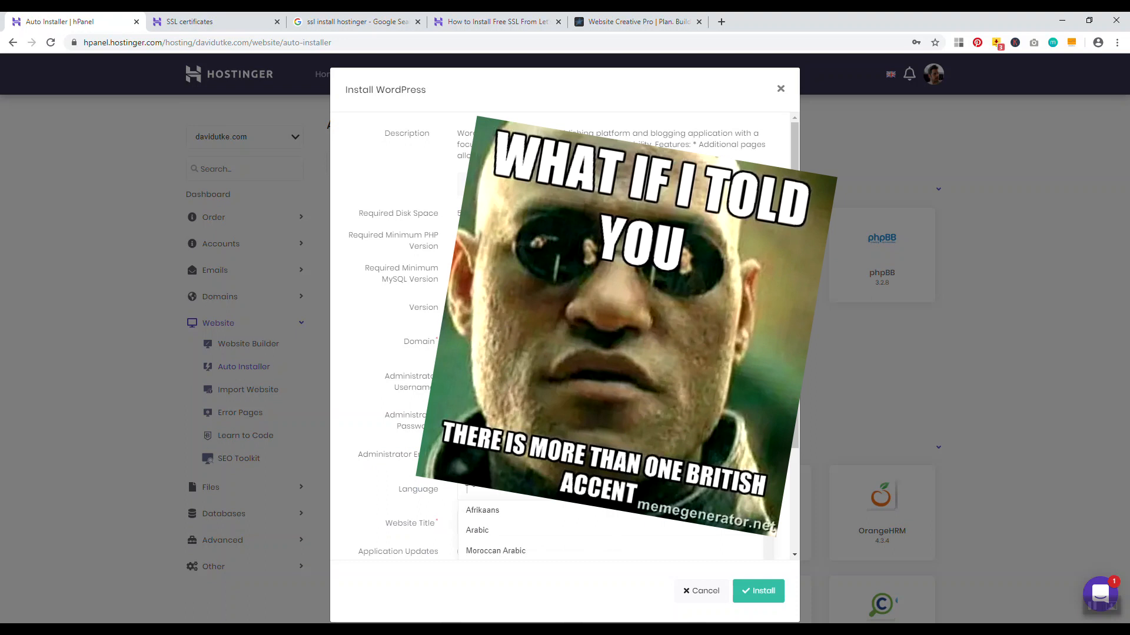
scroll(600, 518, "down", 1)
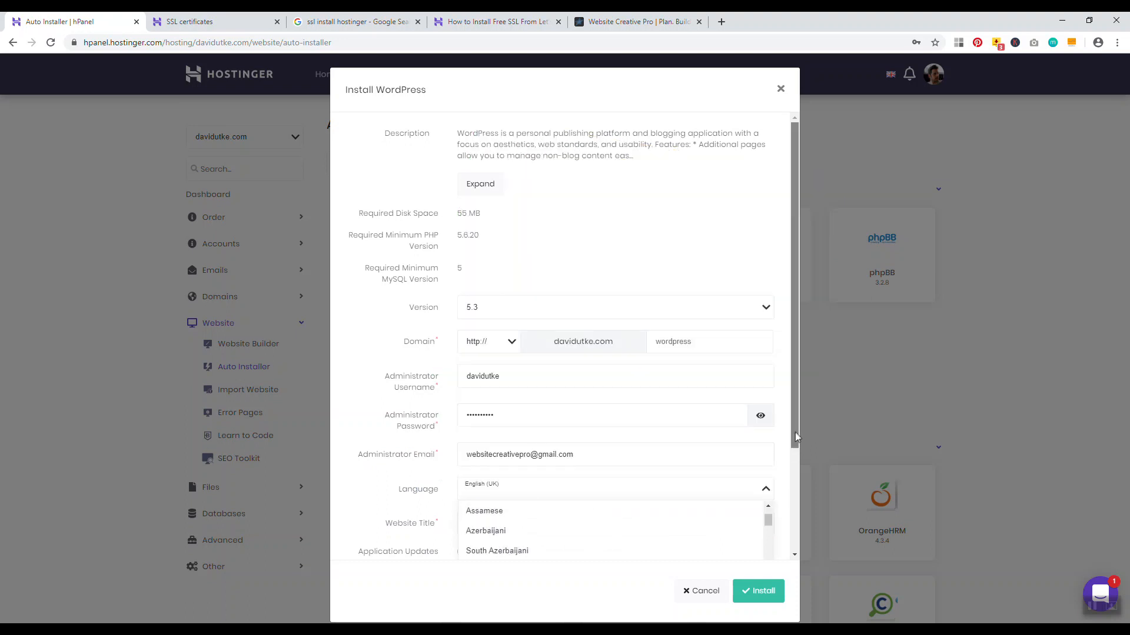
left_click_drag(793, 434, 789, 494)
left_click_drag(768, 443, 769, 463)
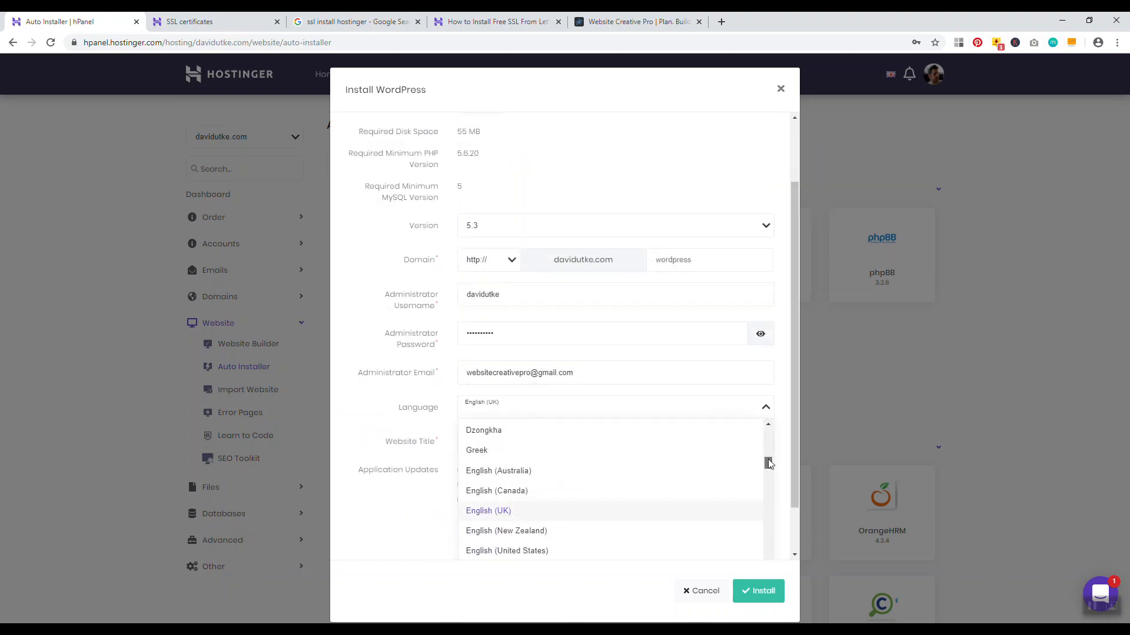
left_click(534, 551)
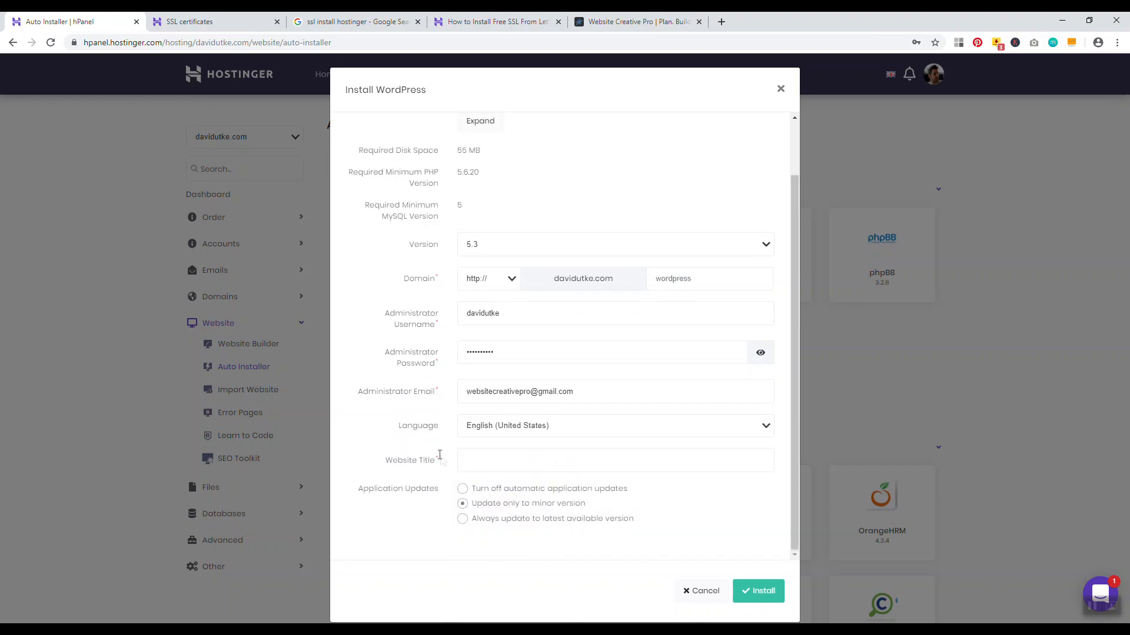
left_click_drag(441, 459, 400, 463)
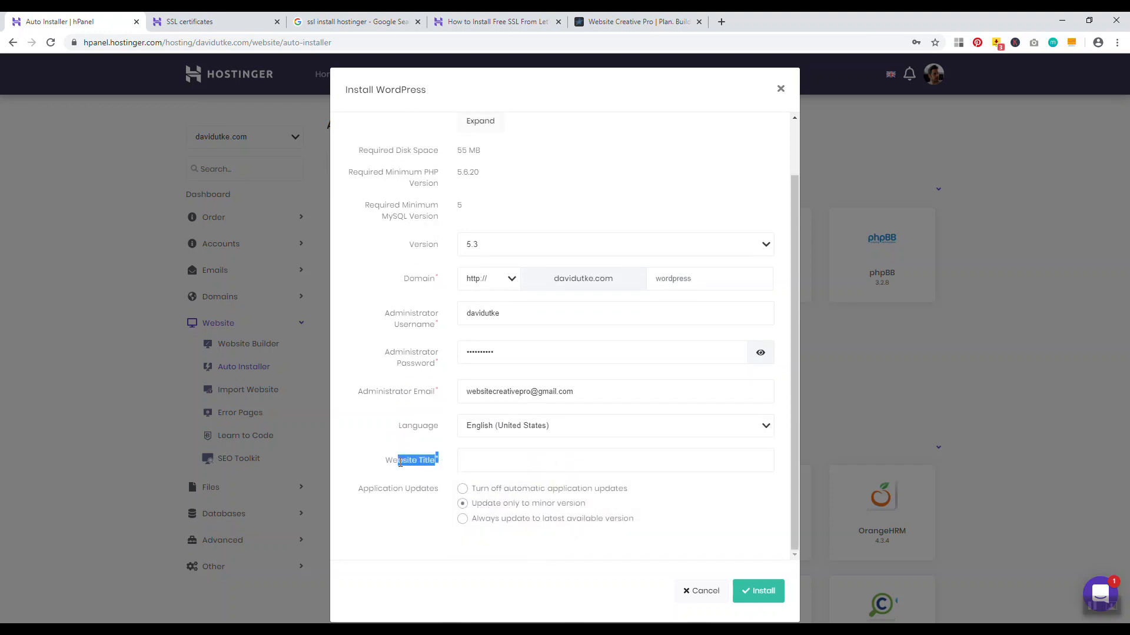
left_click(483, 459)
type("My Blog")
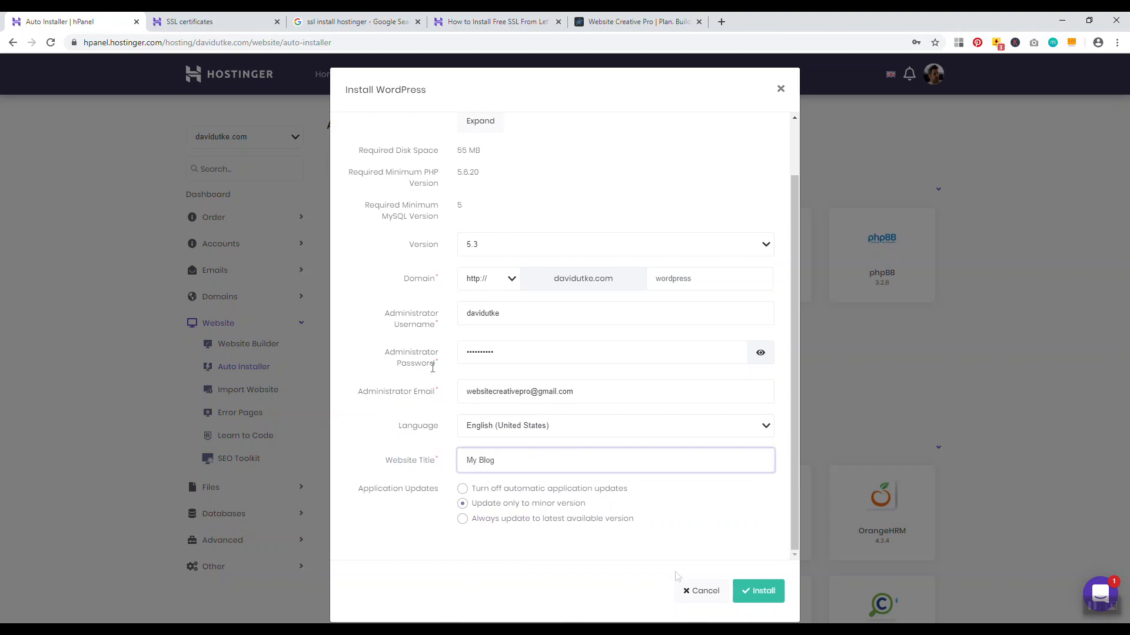
left_click(757, 595)
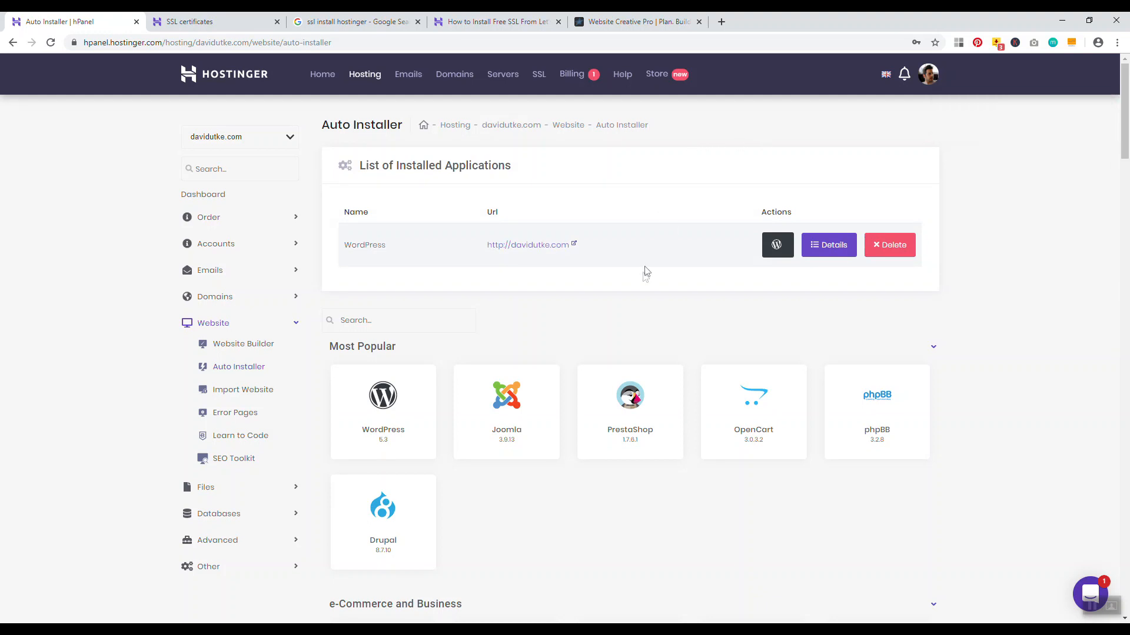
Open the new site's wp-admin and log in to the My Blog Dashboard
left_click(777, 245)
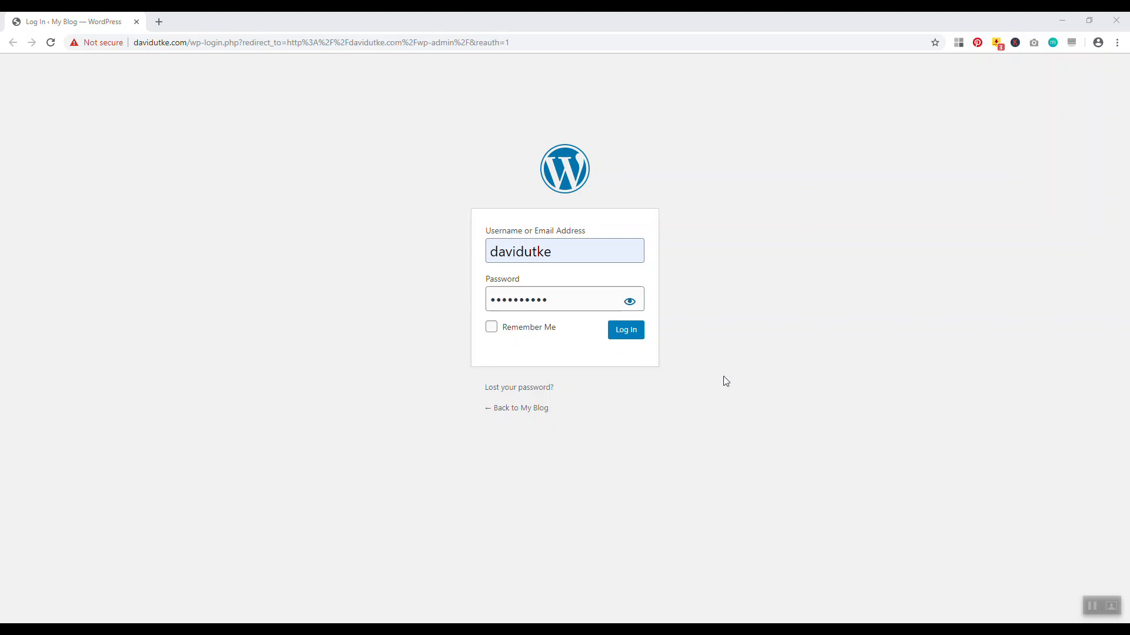
left_click(626, 339)
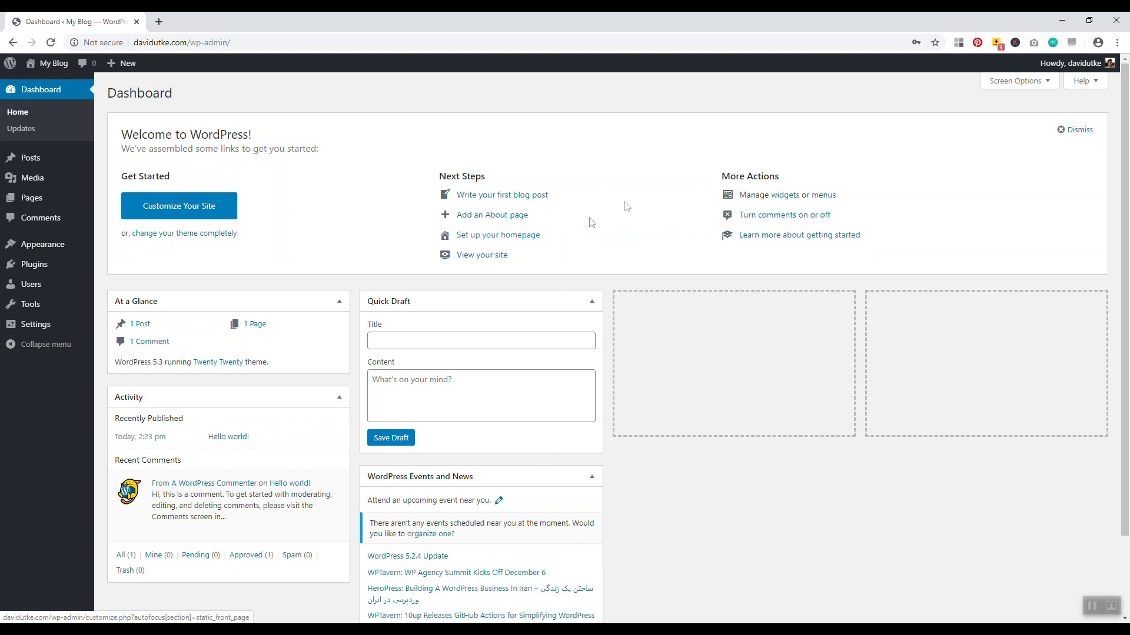
mouse_move(41, 248)
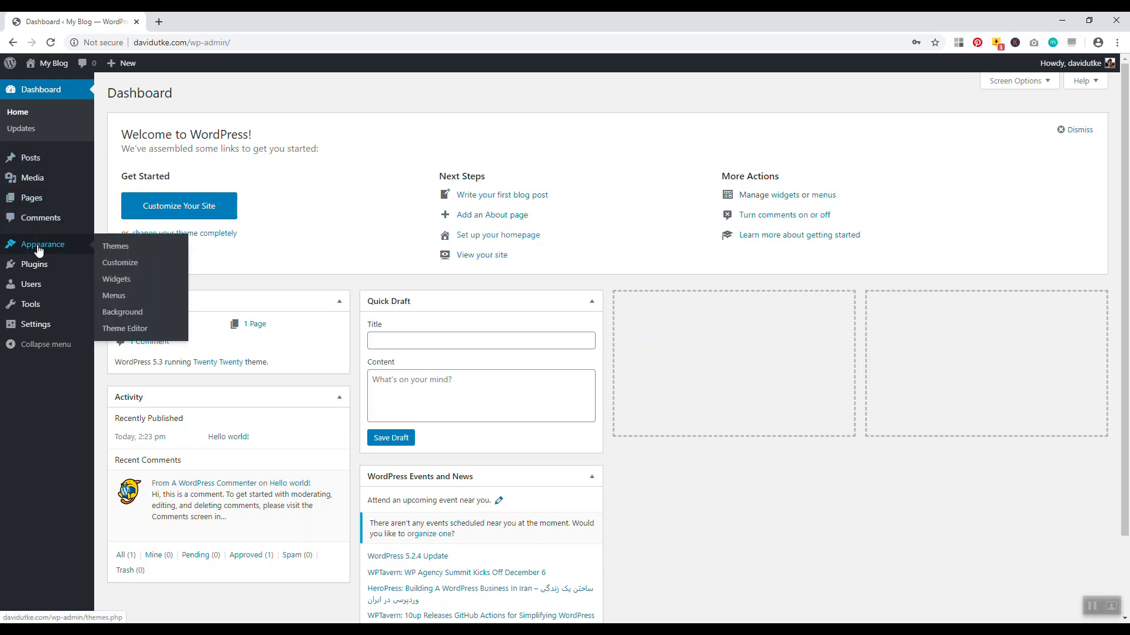
Delete the Twenty Nineteen, Twenty Seventeen and Twenty Sixteen themes, confirming each deletion
left_click(113, 246)
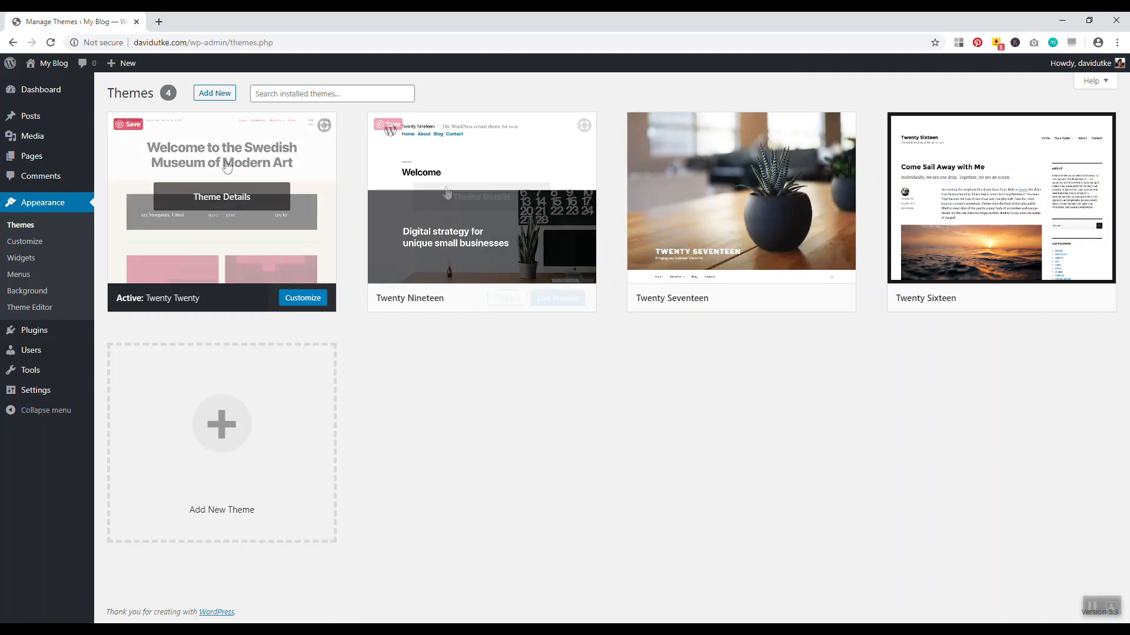
left_click(486, 160)
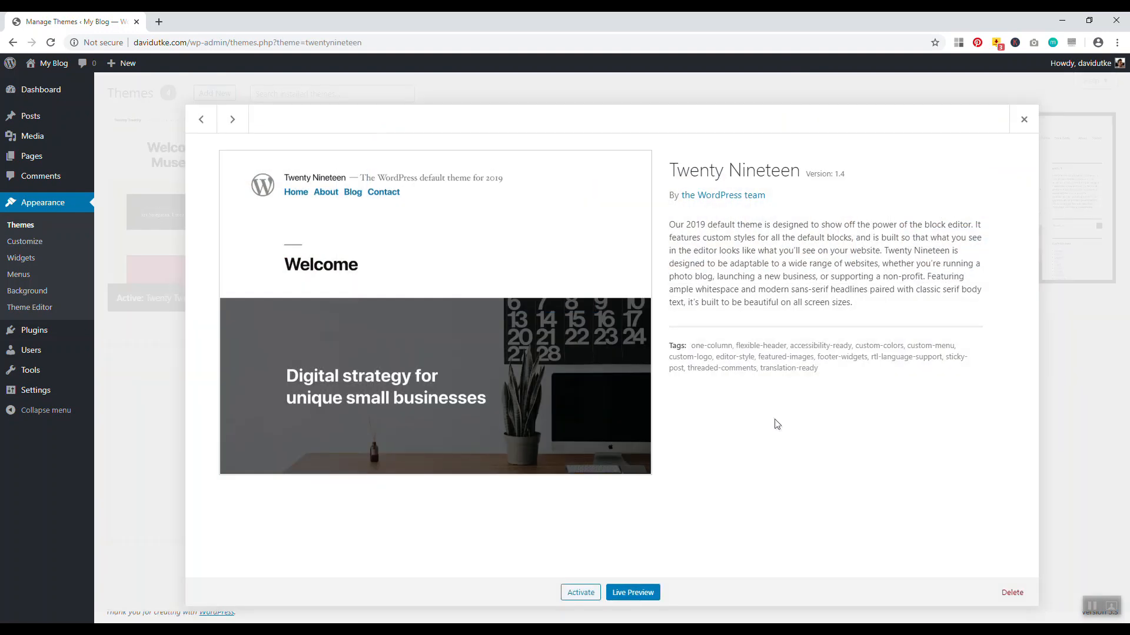
left_click(1012, 593)
left_click(622, 131)
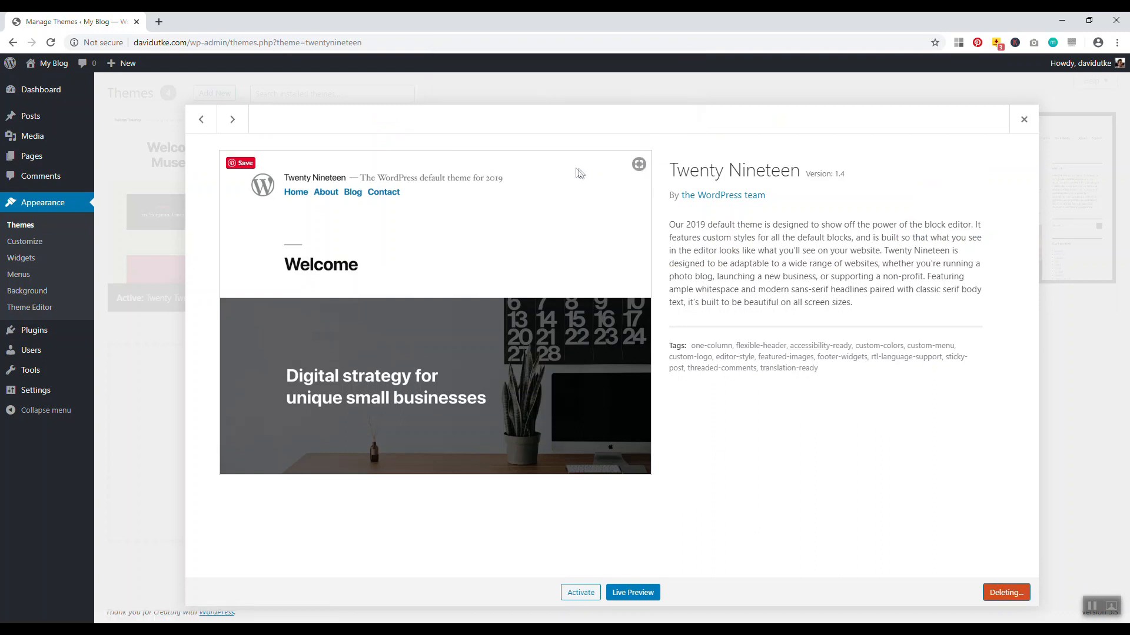
left_click(563, 162)
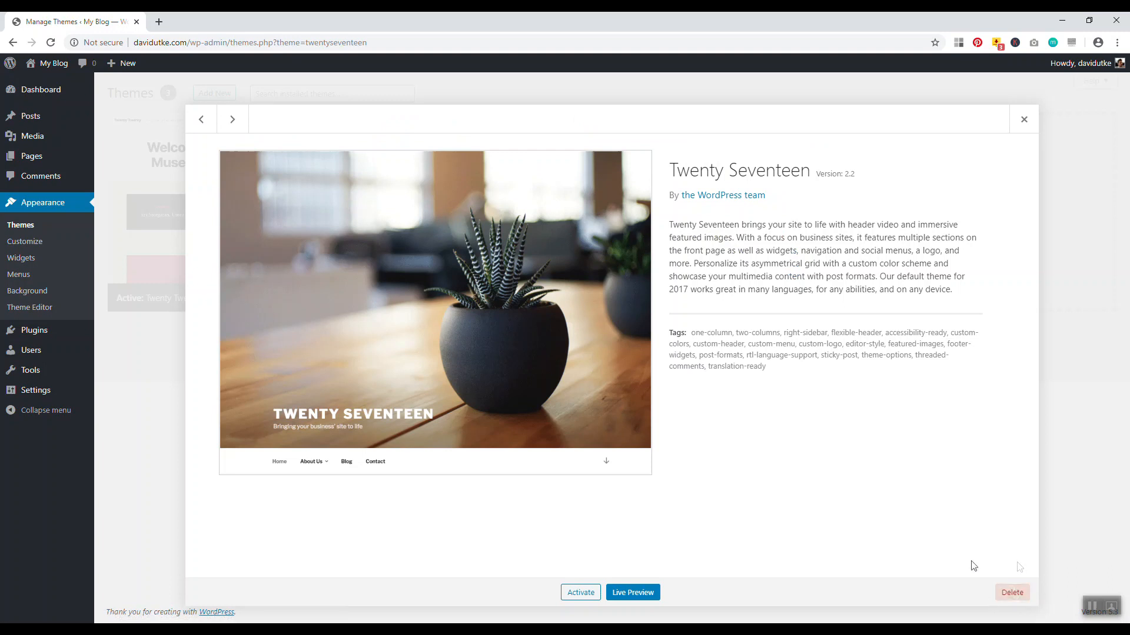
left_click(1015, 594)
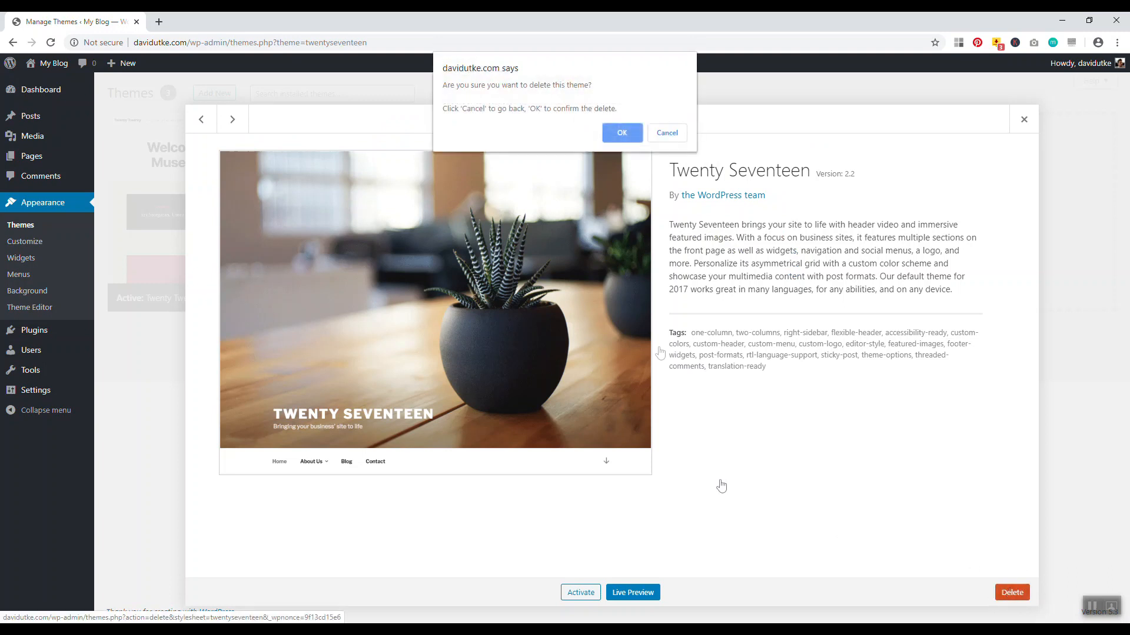
left_click(624, 132)
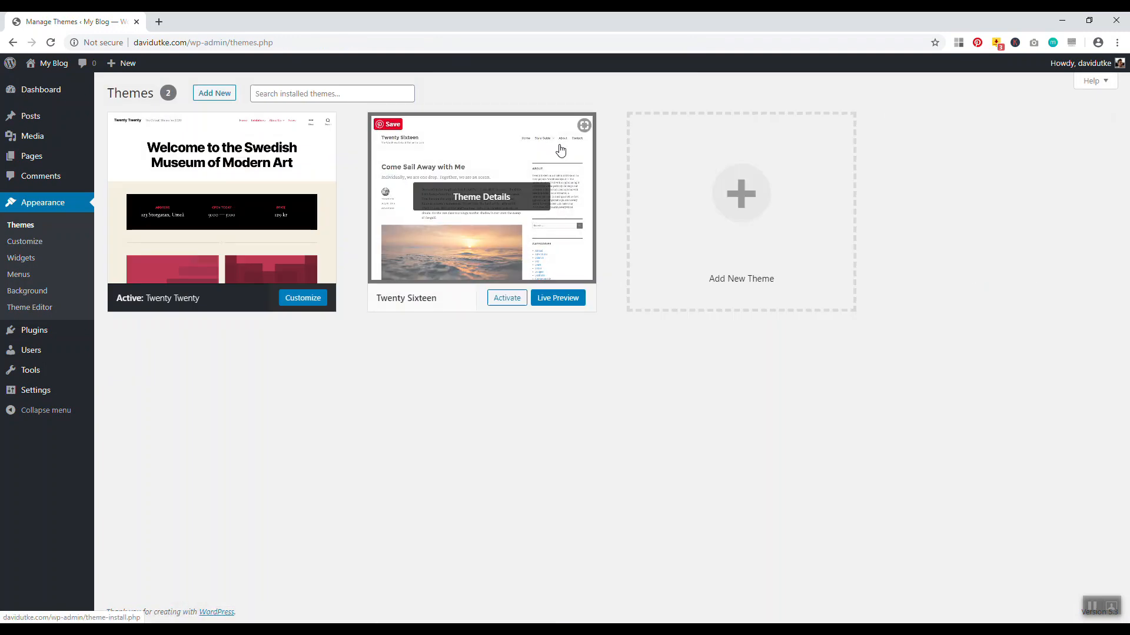
left_click(547, 147)
left_click(1012, 592)
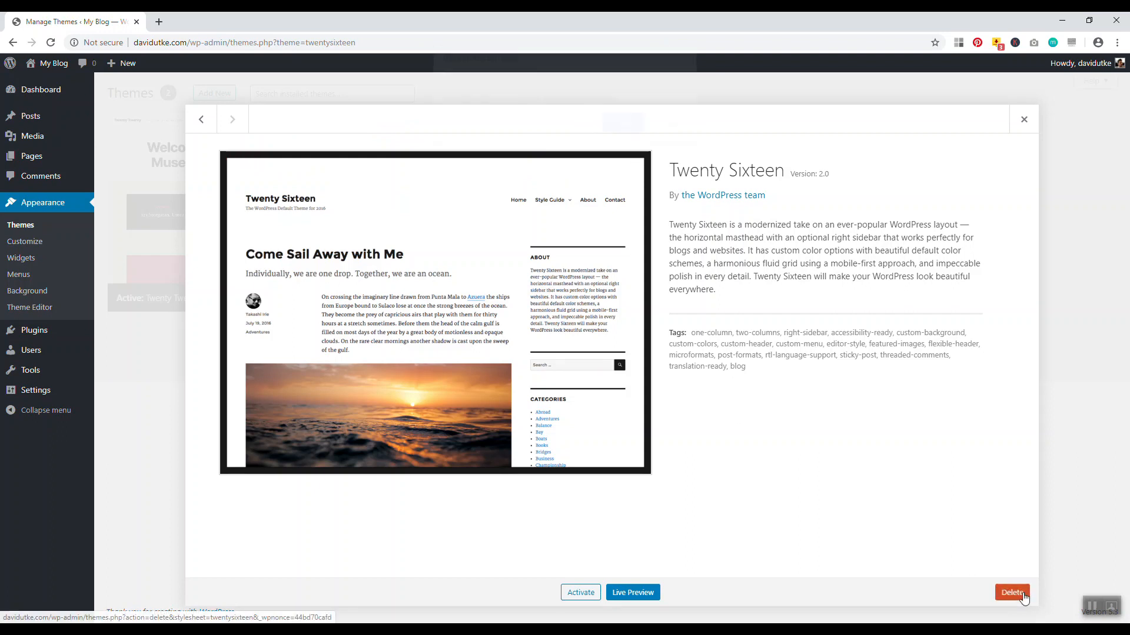
left_click(620, 131)
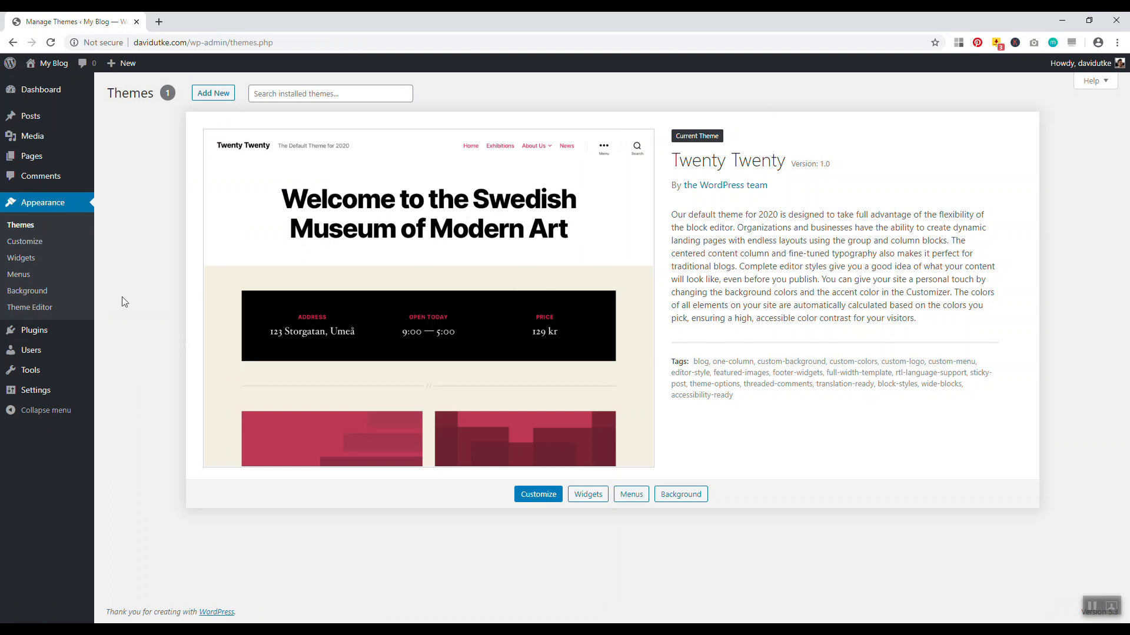
mouse_move(50, 333)
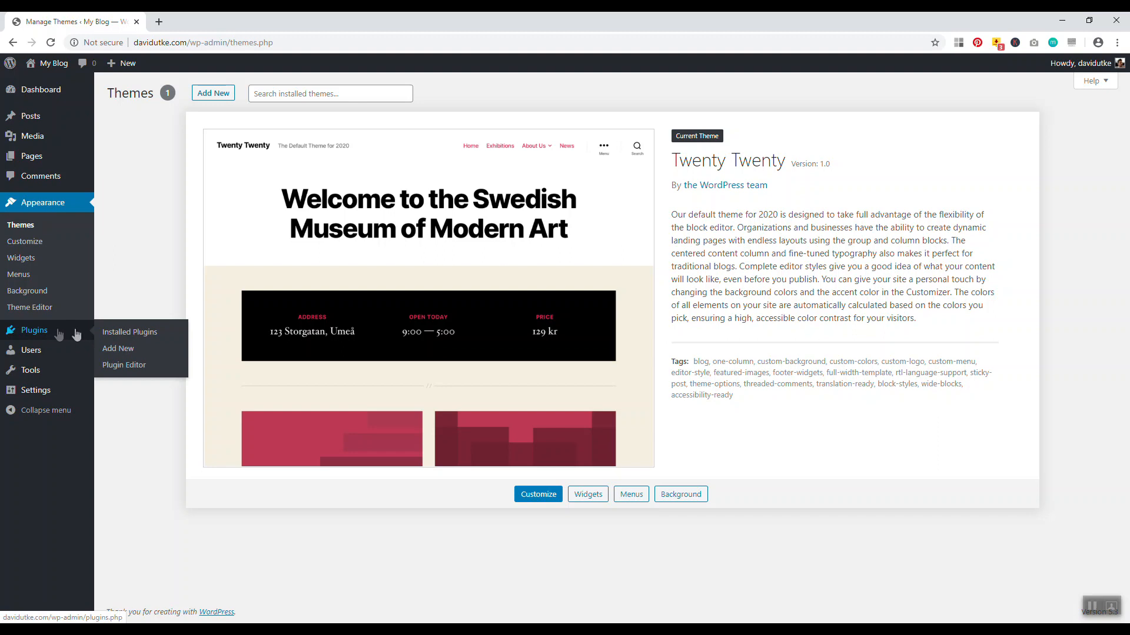
Select all five installed plugins and bulk-deactivate them
left_click(117, 333)
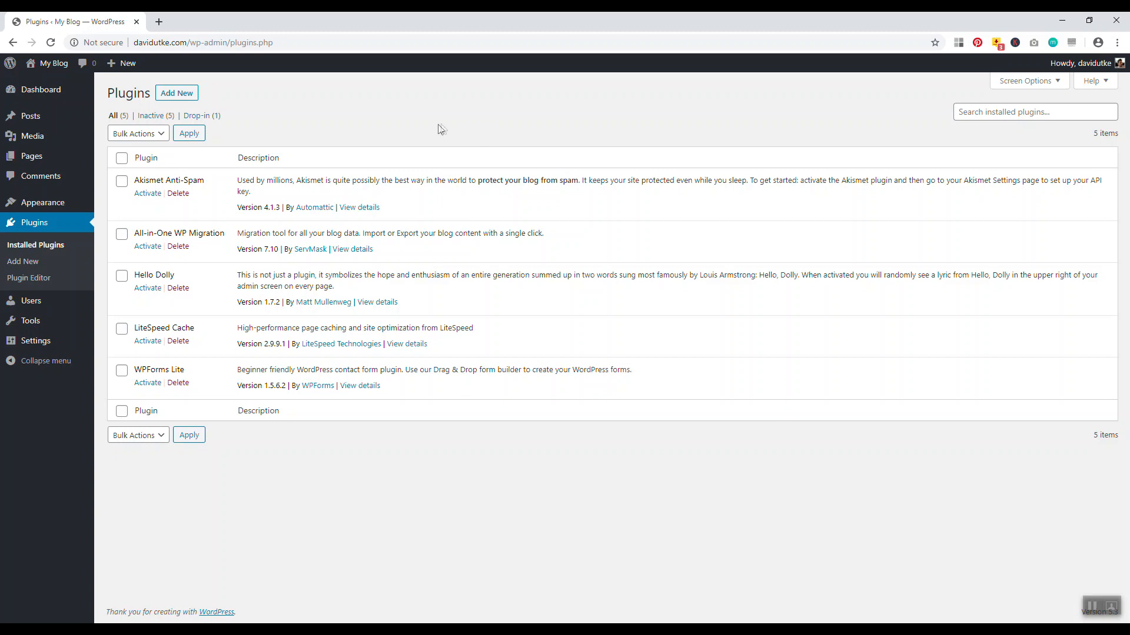
left_click(122, 158)
left_click(135, 134)
left_click(128, 190)
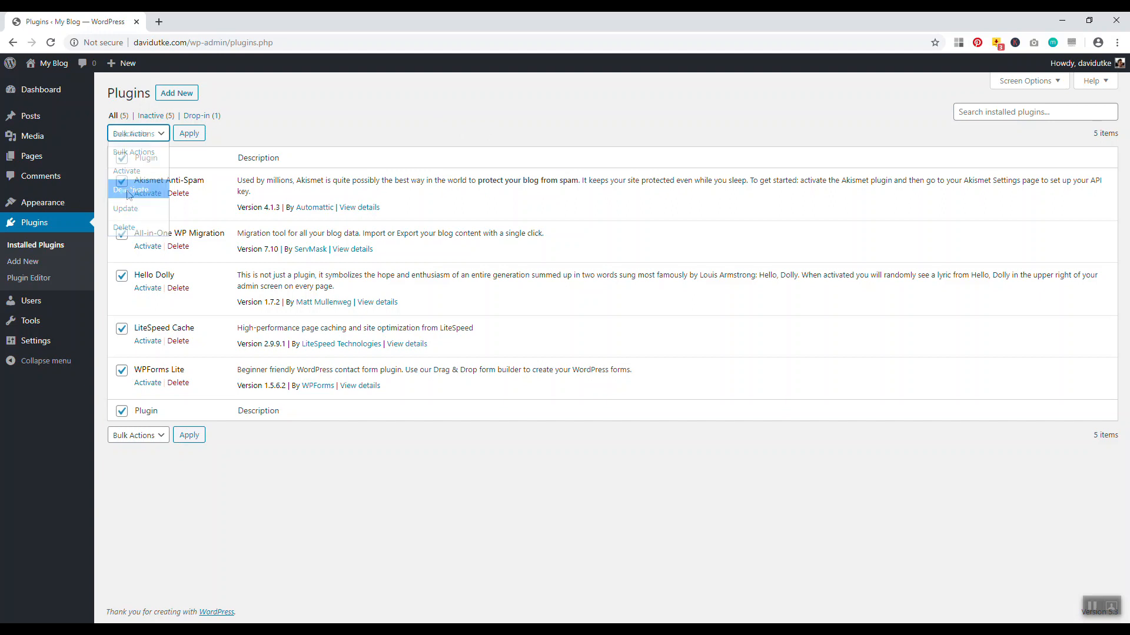
left_click(189, 134)
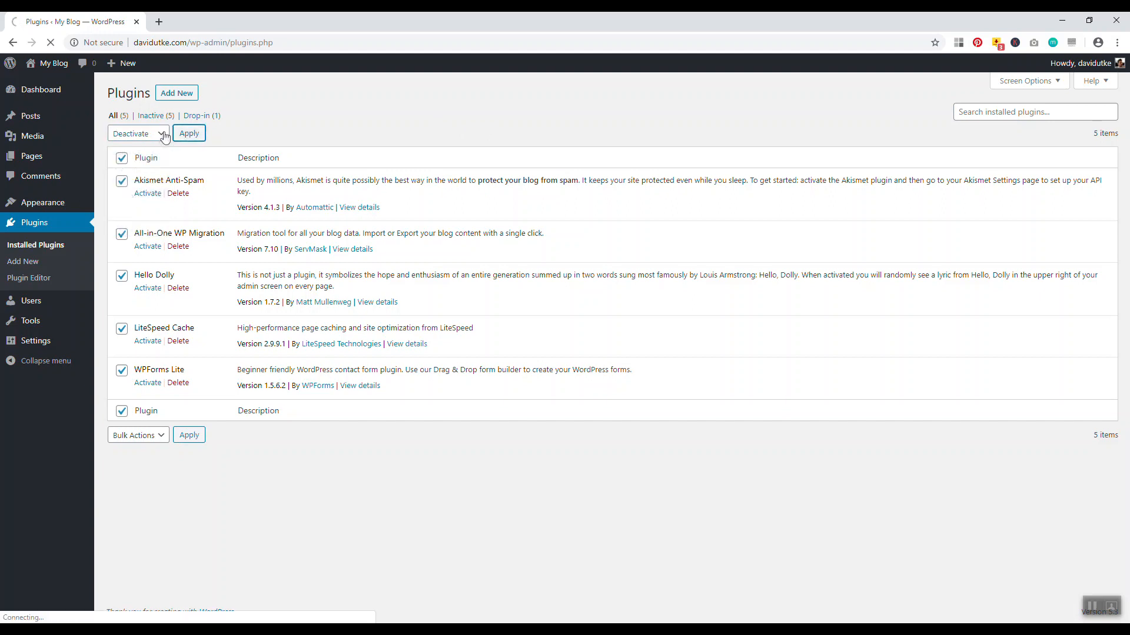
Select all plugins again and bulk-delete them, confirming removal of their data
left_click(122, 158)
left_click(138, 134)
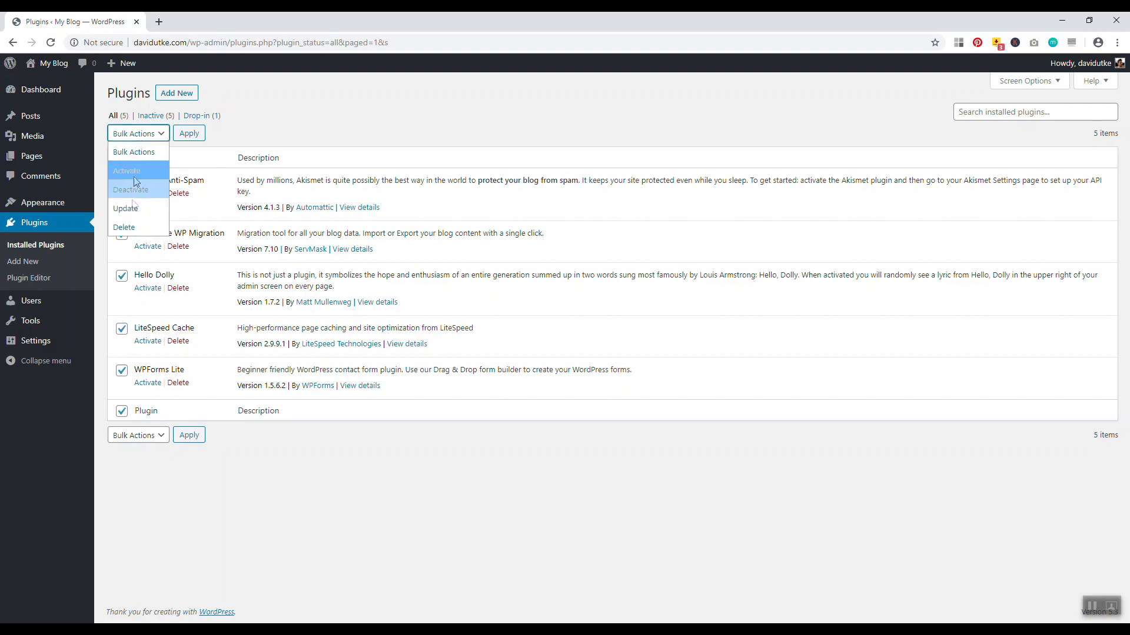
left_click(138, 227)
left_click(188, 135)
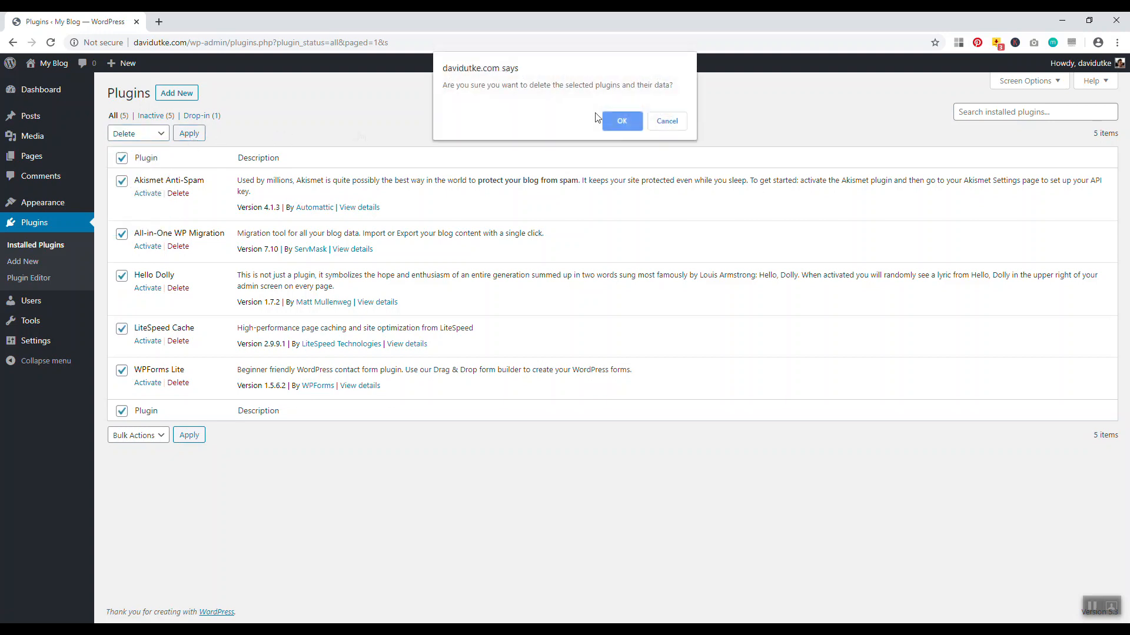
left_click(628, 116)
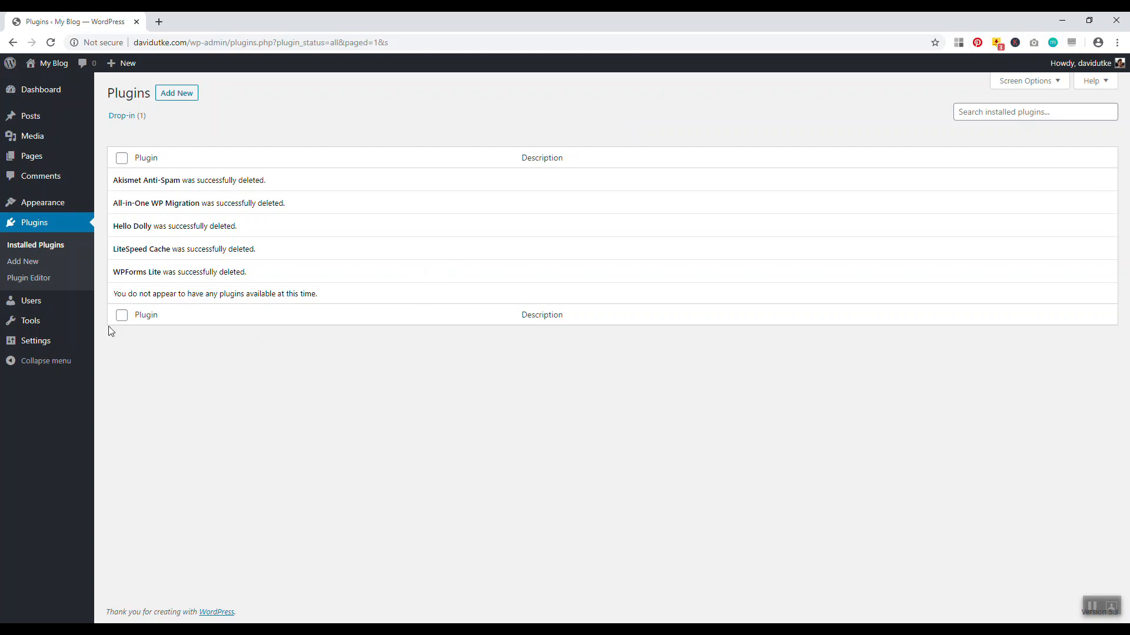
Open General Settings with the live site loaded in a separate tab for comparison
left_click(35, 343)
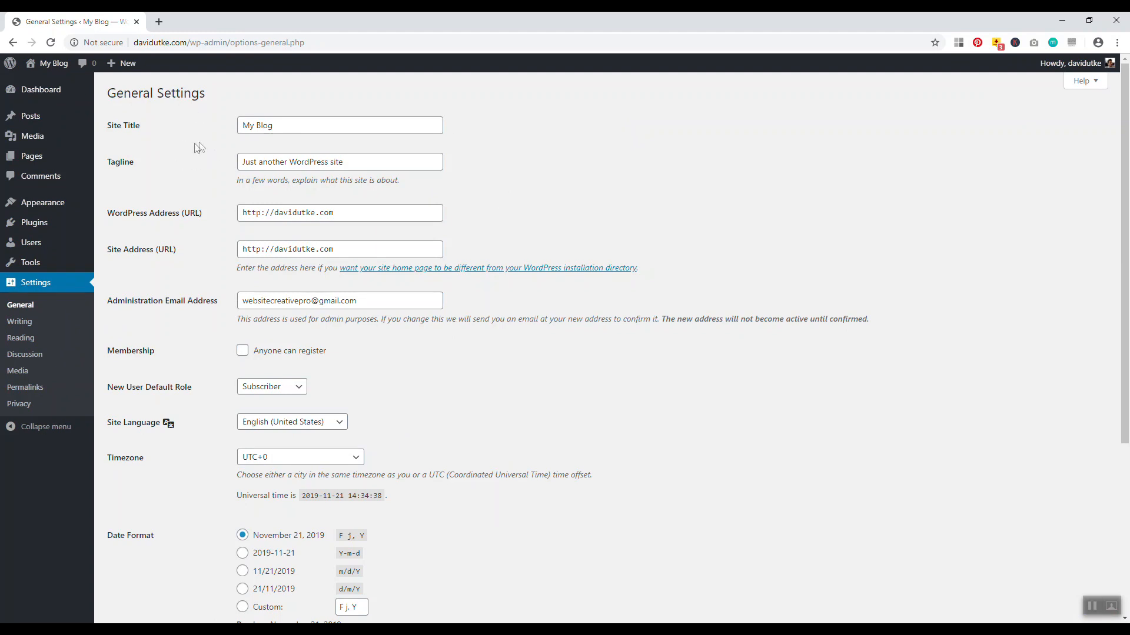
right_click(47, 63)
left_click(69, 72)
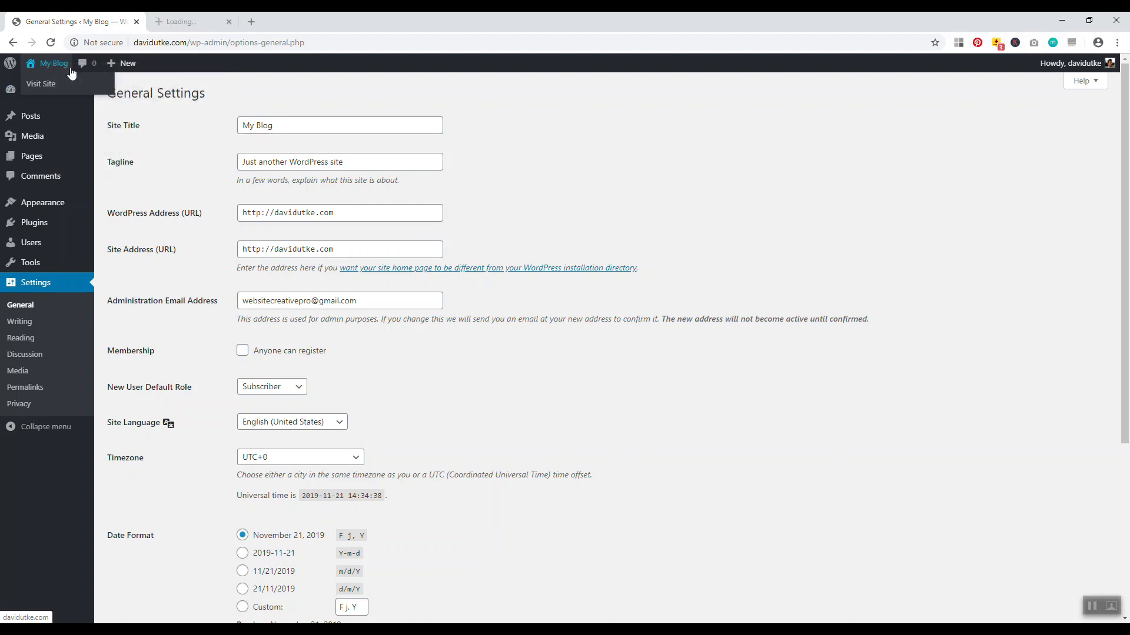
left_click(215, 22)
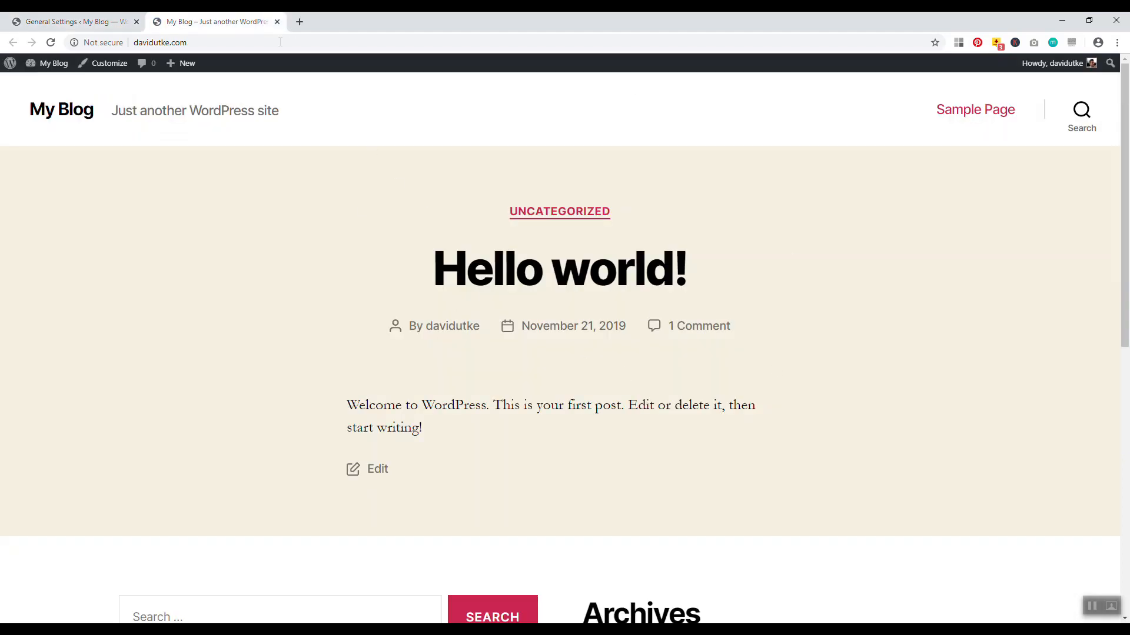
mouse_move(47, 63)
mouse_move(182, 62)
key("ctrl+shift+Tab")
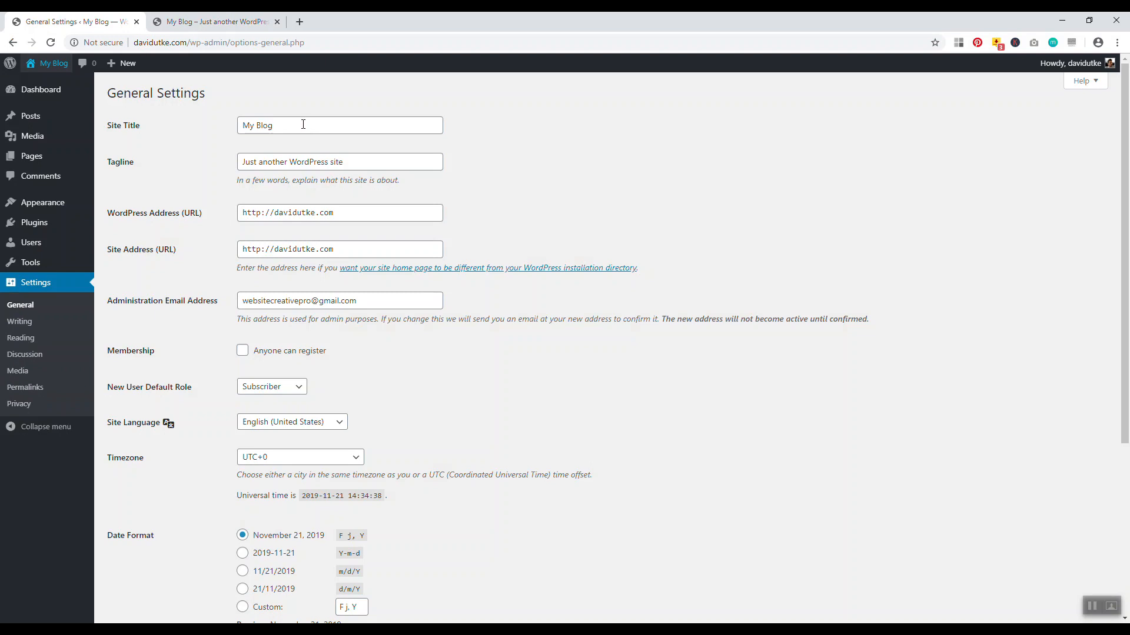
Change the site title to the owner's name and tagline to 'Travel and Online Business Blog', then save
left_click_drag(302, 124, 223, 125)
key("BackSpace")
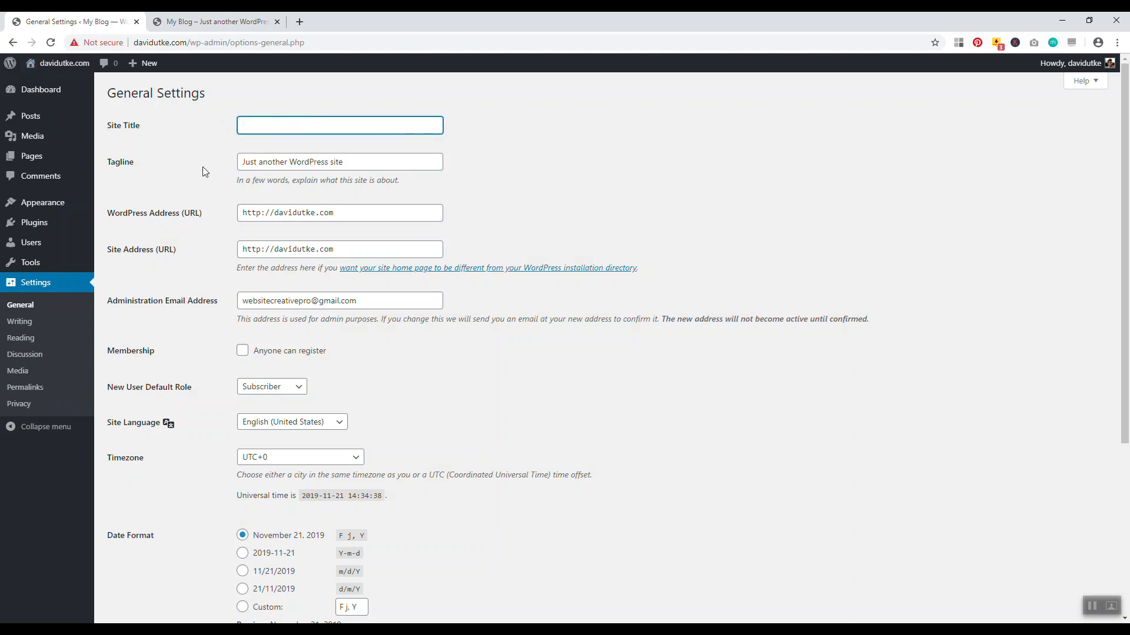
type("David Utke")
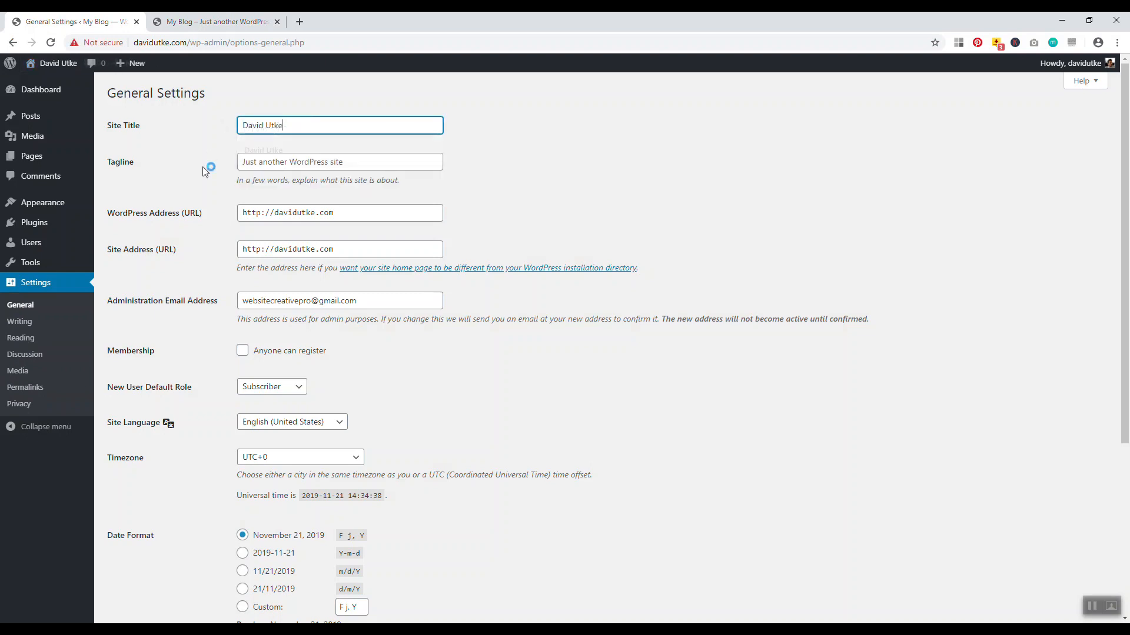
left_click(336, 163)
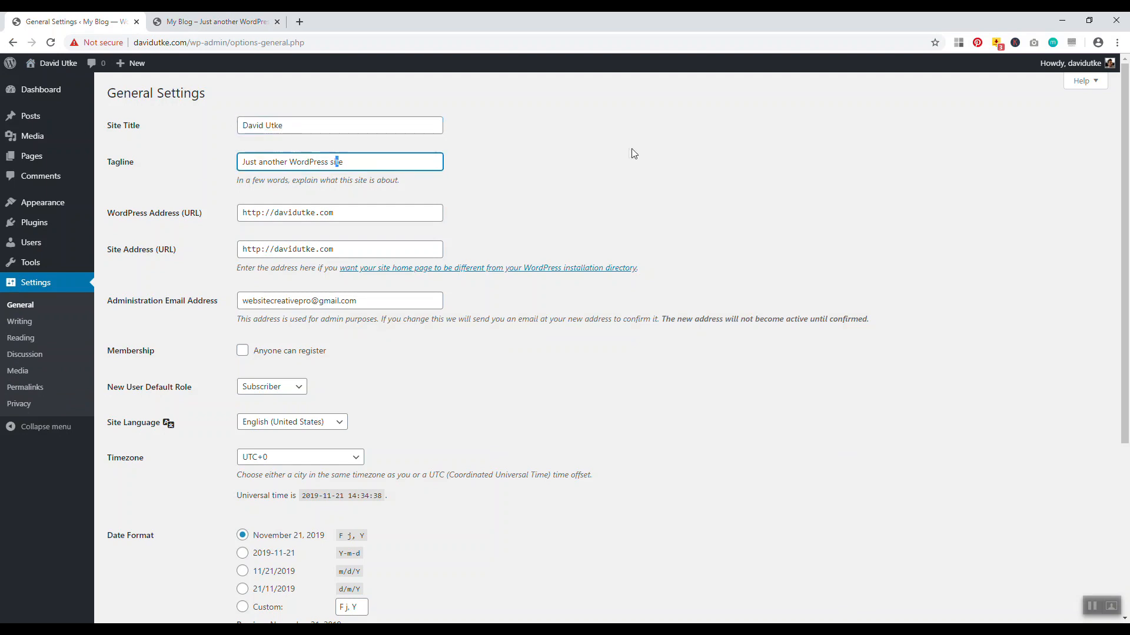
left_click(356, 166)
left_click_drag(369, 163, 210, 162)
key("BackSpace")
type("Travel and Online Business Blog")
scroll(394, 434, "down", 5)
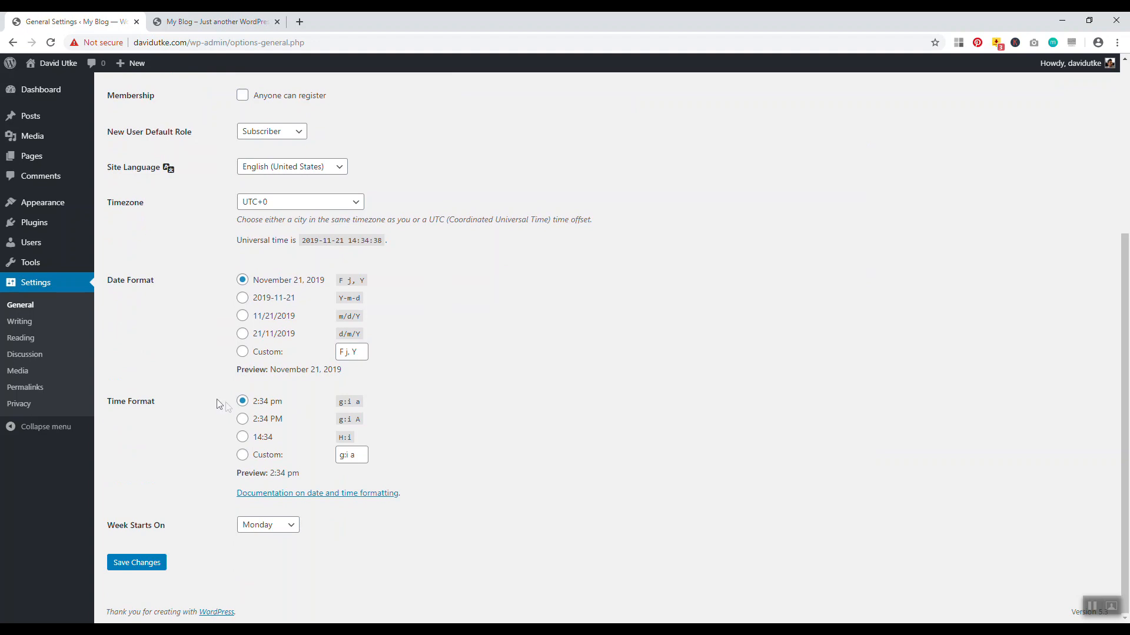
left_click(140, 566)
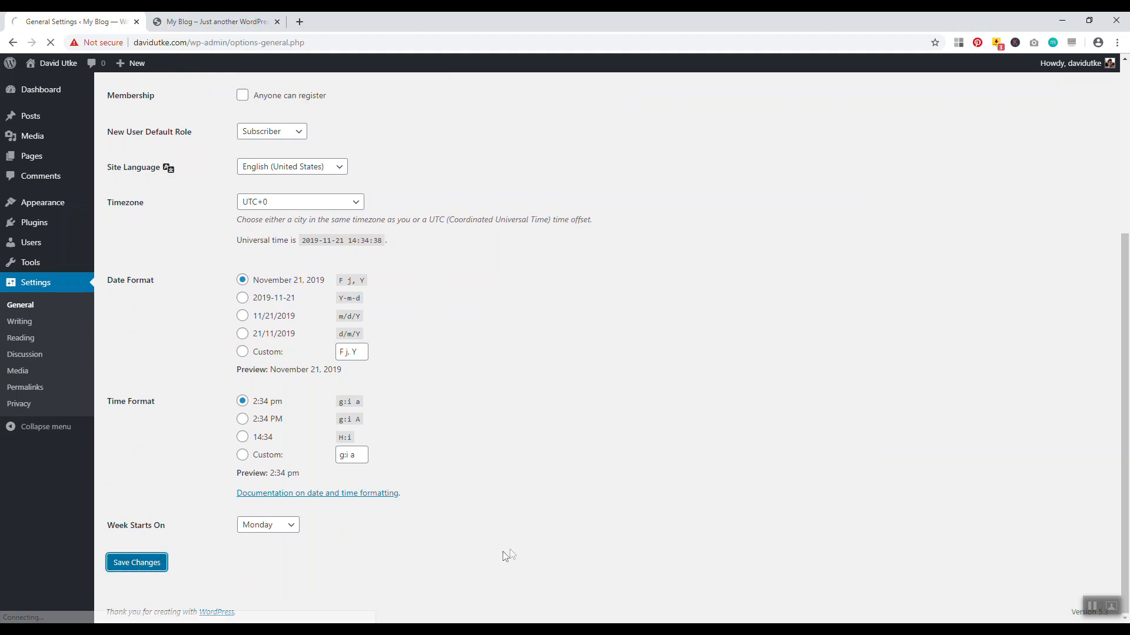
Reload the live site to confirm the new title and tagline, then close that tab
key("ctrl+Tab")
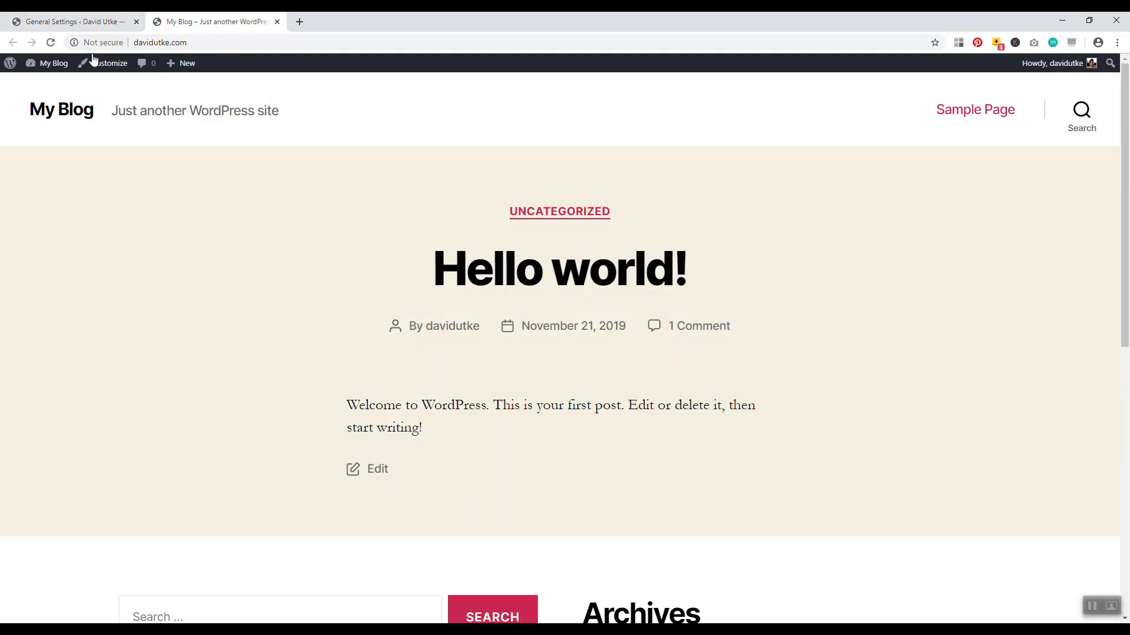
key("F5")
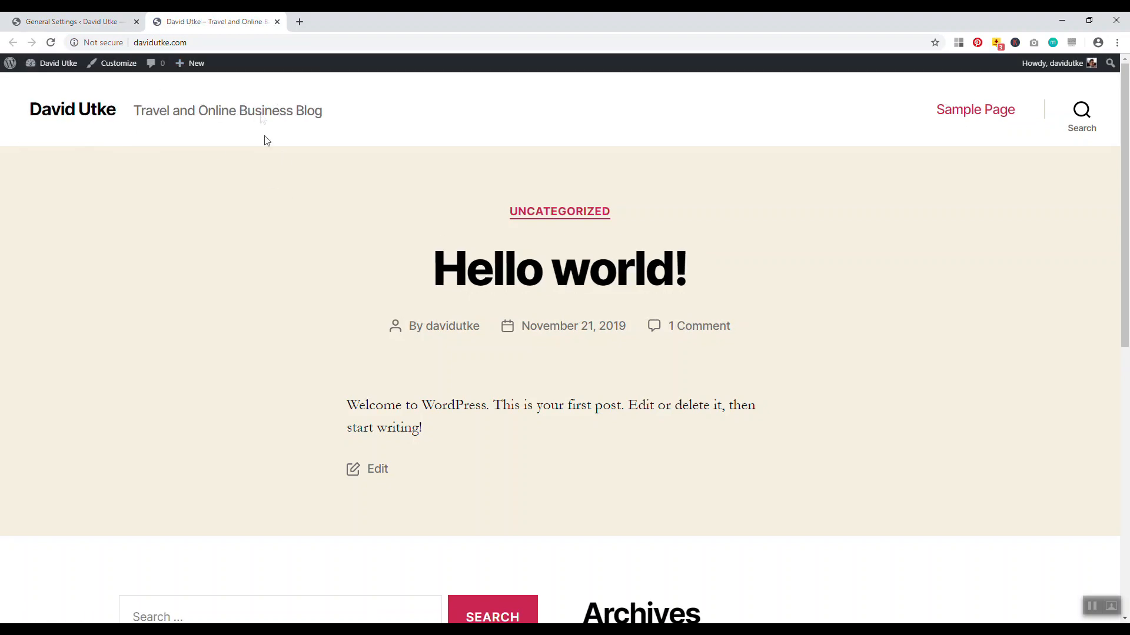
left_click(278, 24)
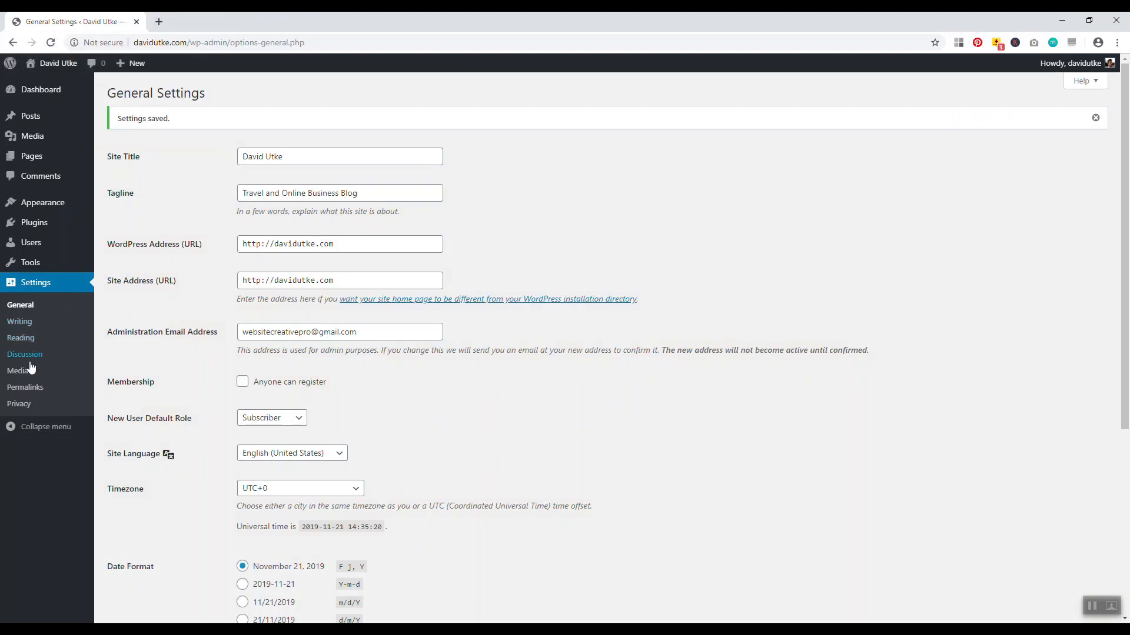
left_click(33, 391)
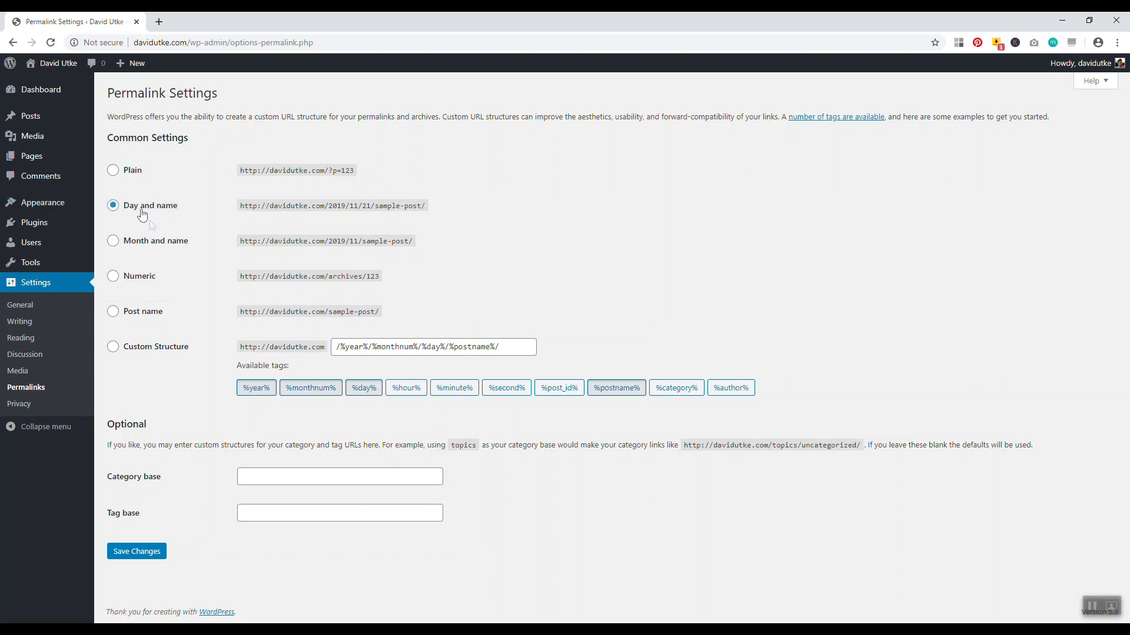
Select the Post name permalink format and open the Hello world! post in a new tab
left_click(120, 312)
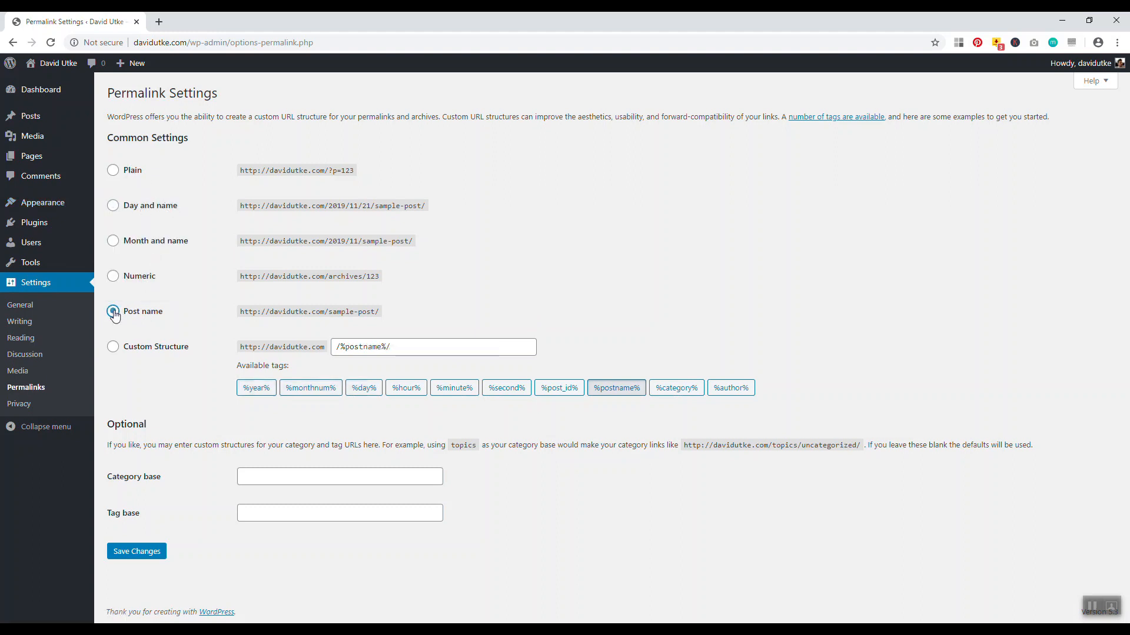
right_click(60, 62)
left_click(85, 70)
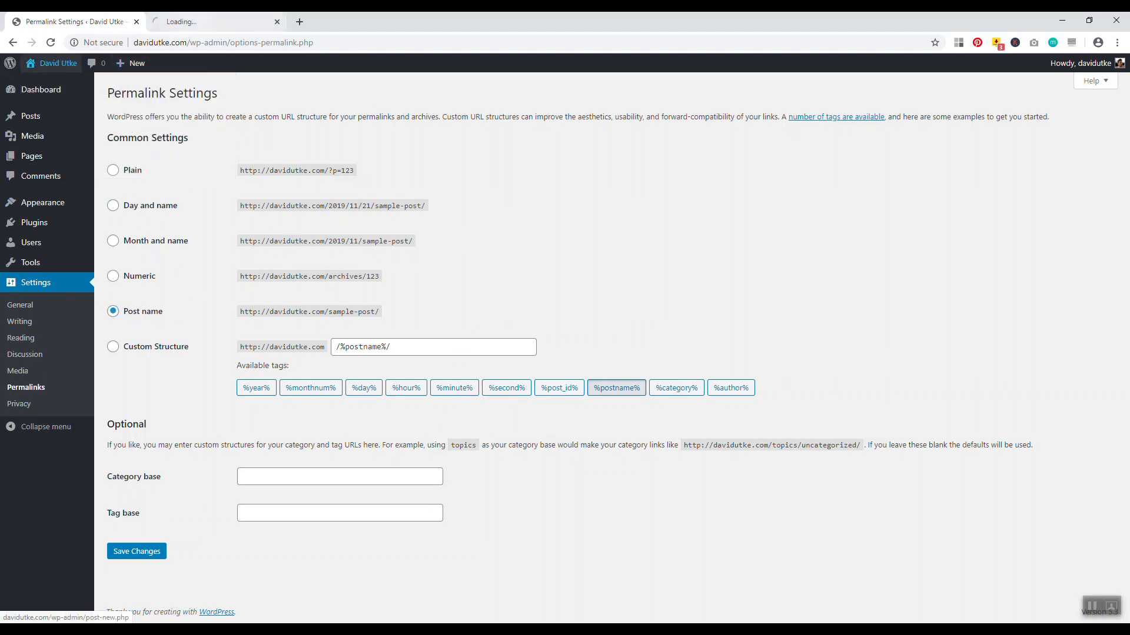
key("ctrl+Tab")
right_click(516, 284)
left_click(520, 289)
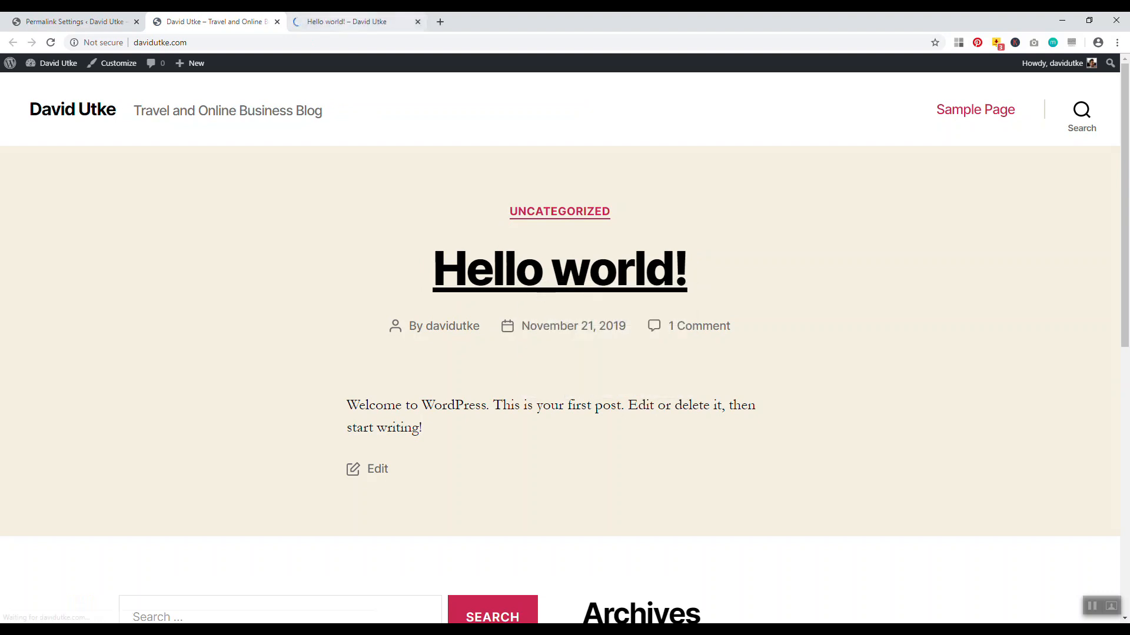
key("ctrl+Tab")
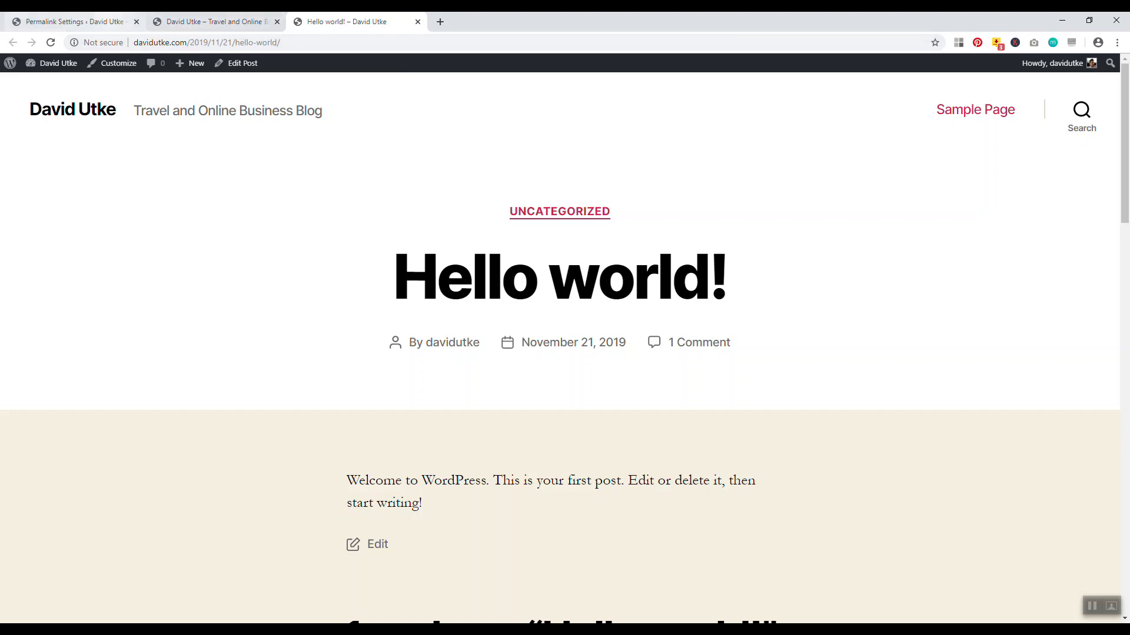
left_click(70, 22)
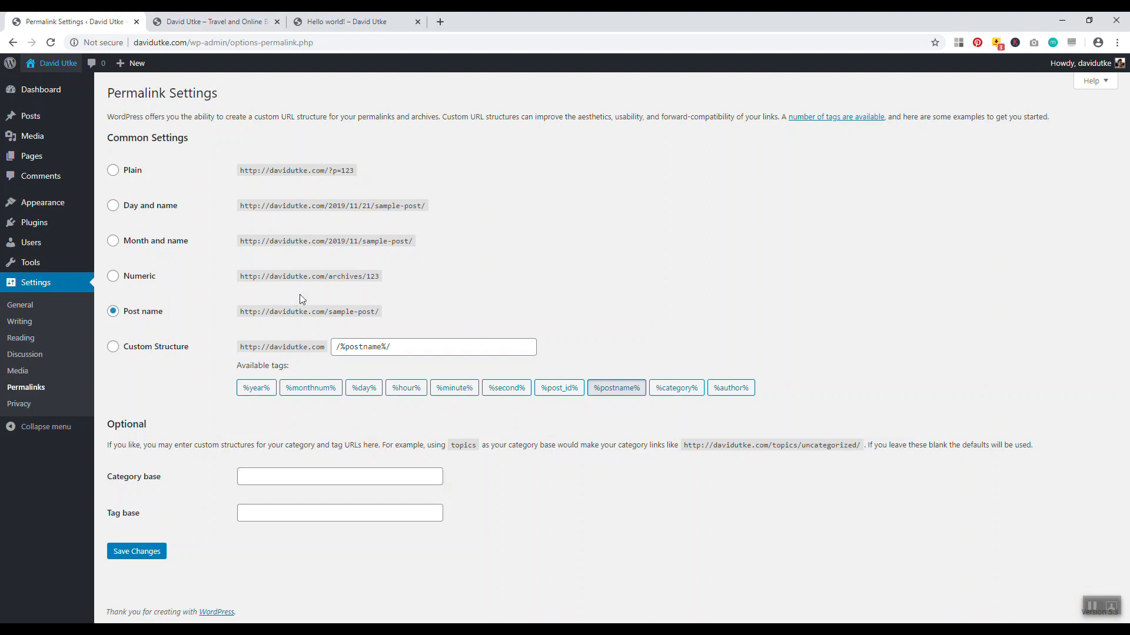
Set a custom permalink structure of /blog/%postname%/ and save it
left_click(336, 347)
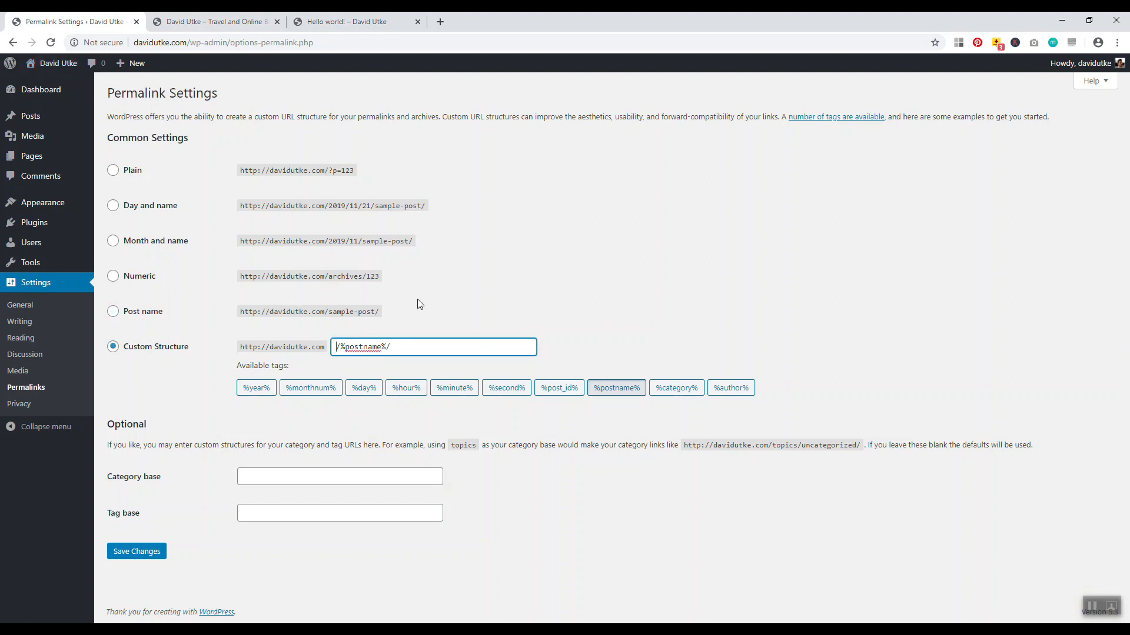
type("/blog")
left_click(113, 205)
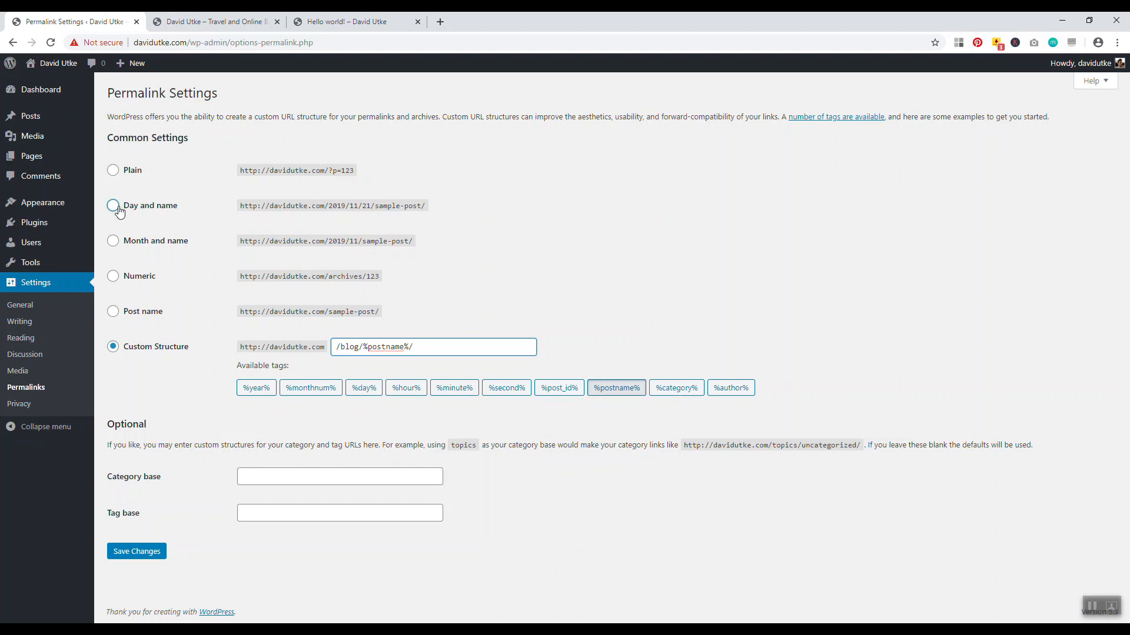
left_click(113, 311)
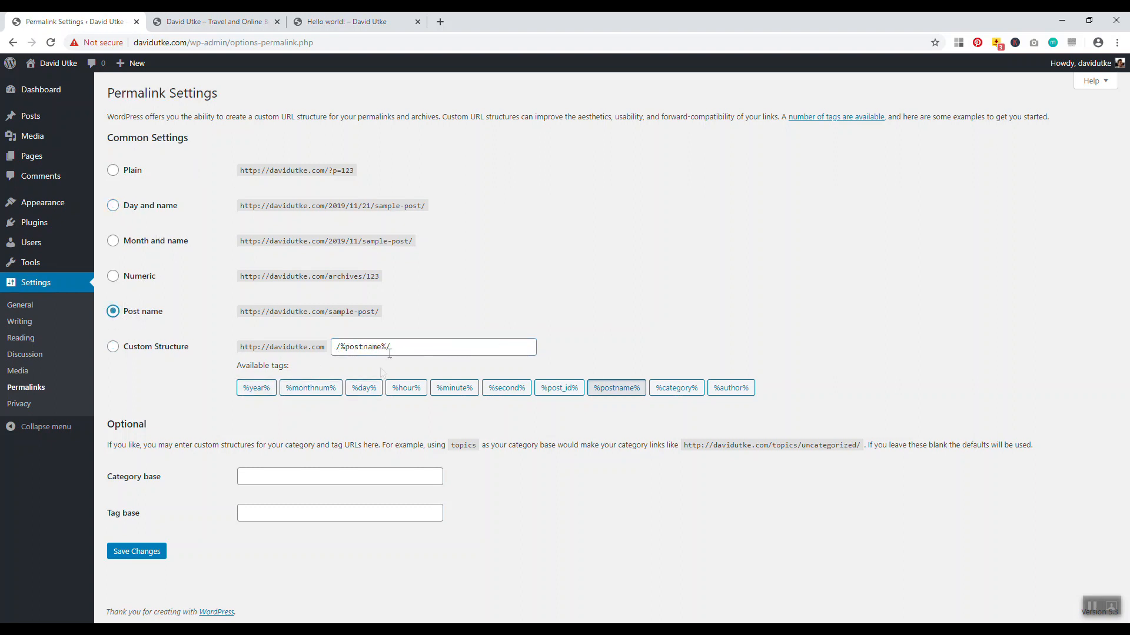
left_click(113, 350)
left_click(334, 347)
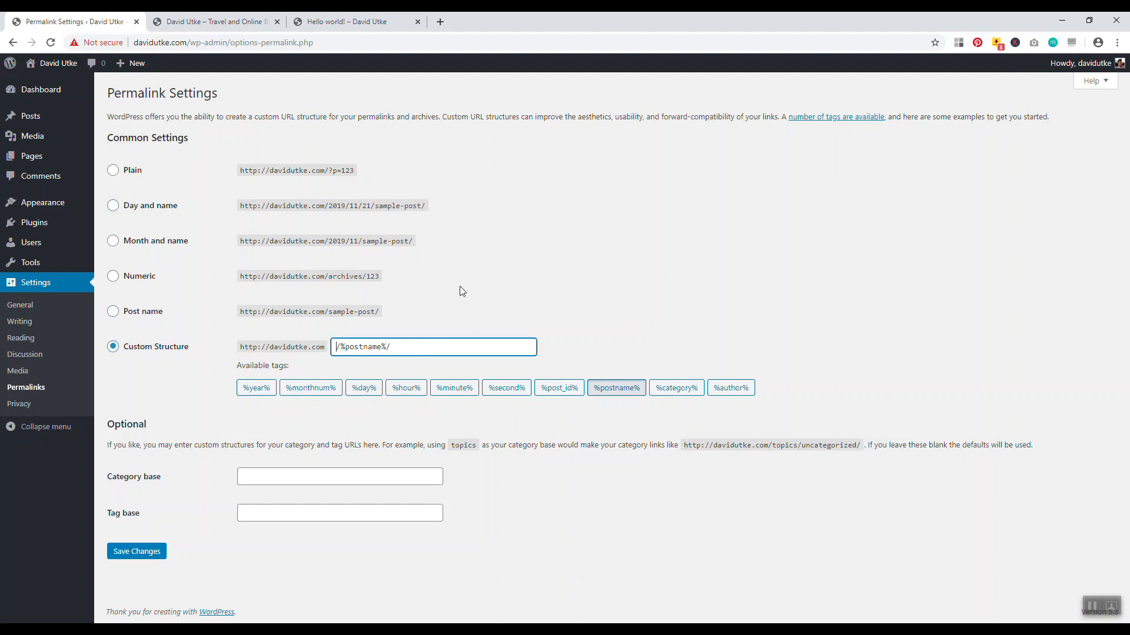
type("/blog")
left_click(152, 553)
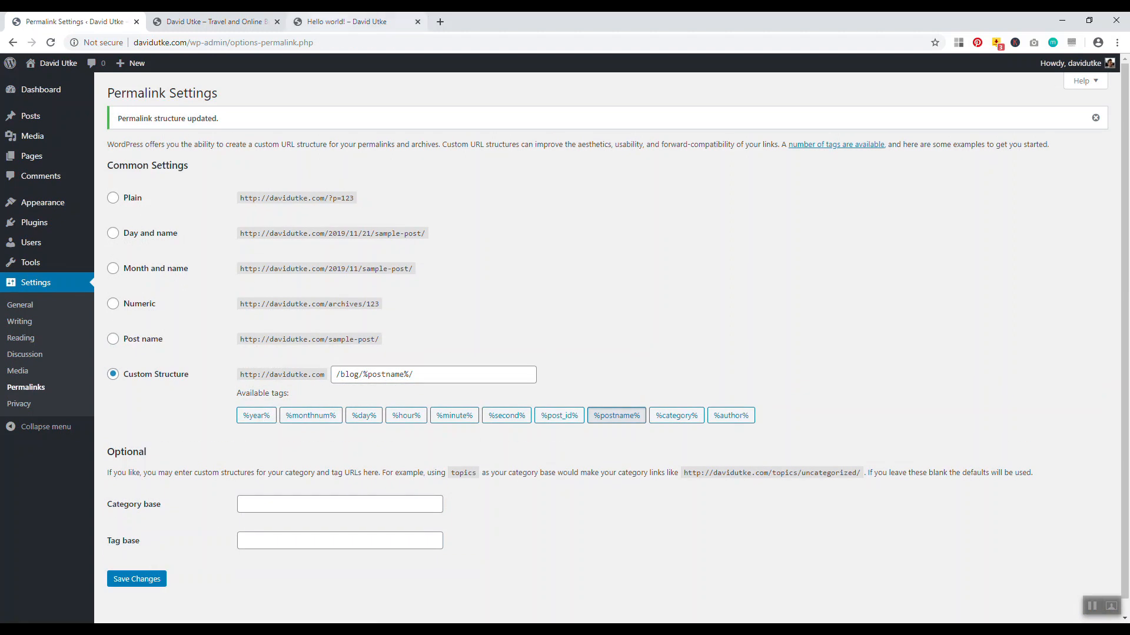
left_click(347, 21)
Reload the Hello world post at its old dated address to confirm it now gives a 404
left_click(51, 43)
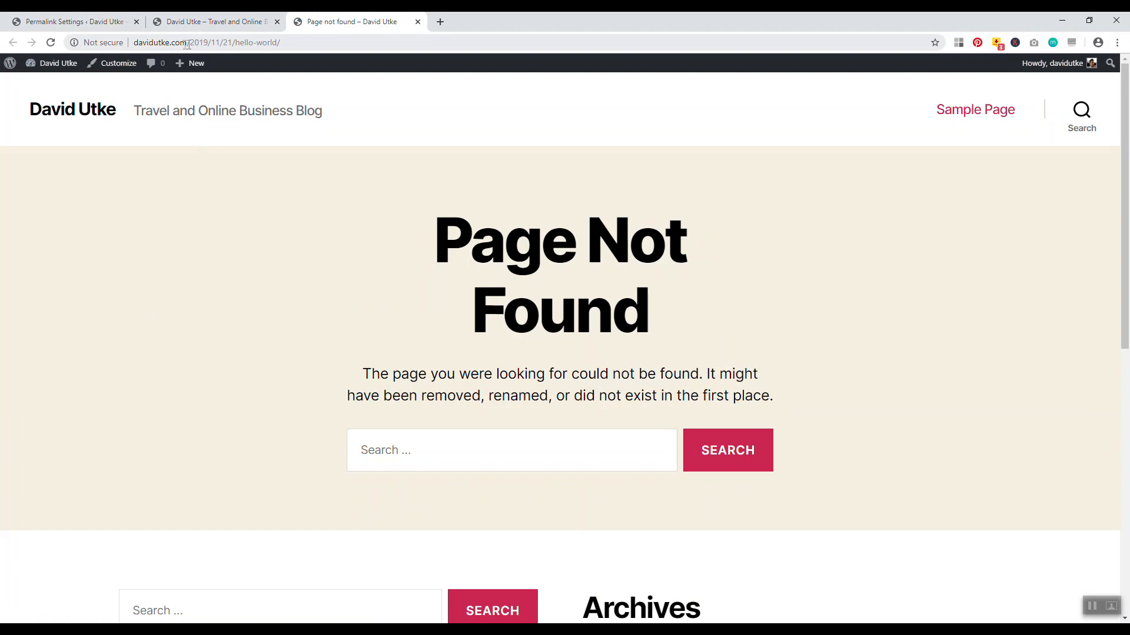
left_click_drag(195, 43, 272, 44)
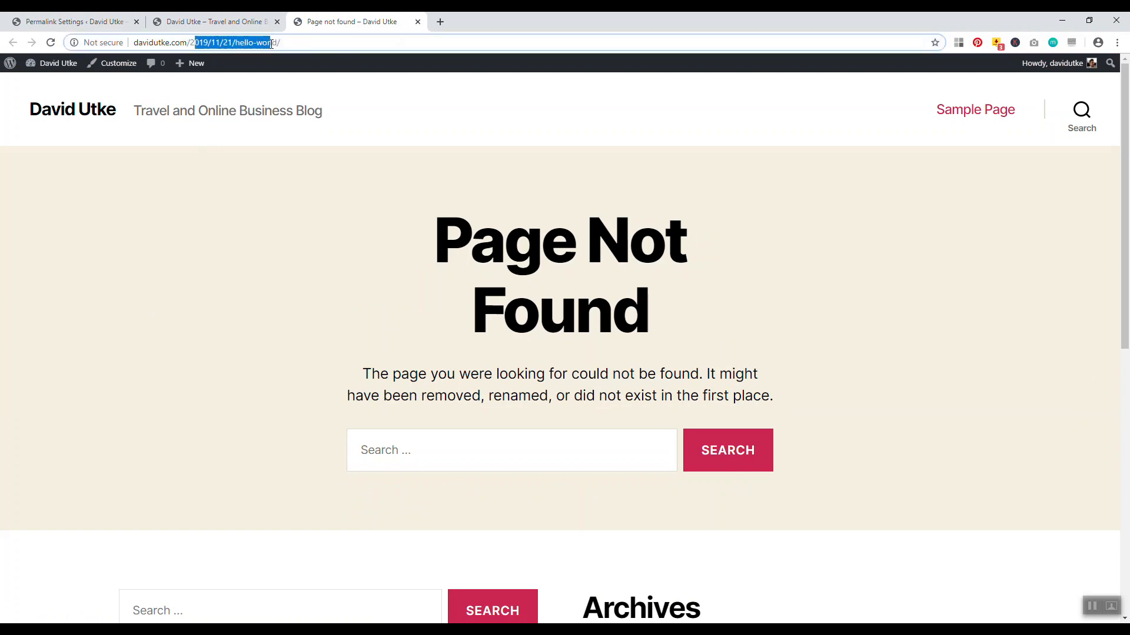
left_click(174, 248)
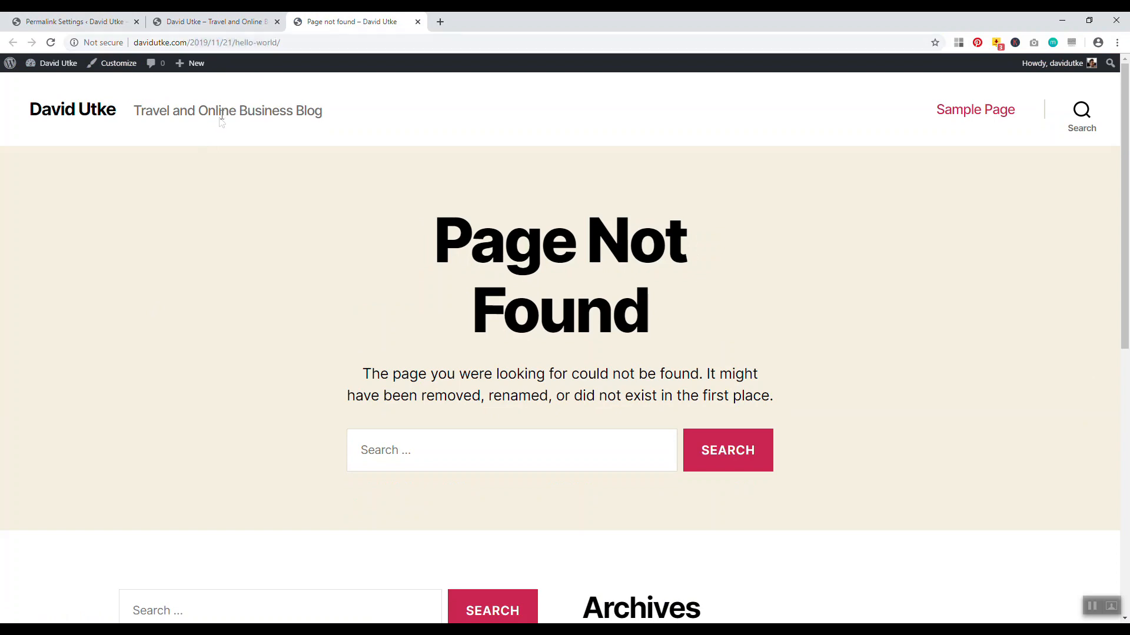
Open Hello world! from the blog home to confirm /blog/hello-world/, then close both preview tabs
left_click(109, 100)
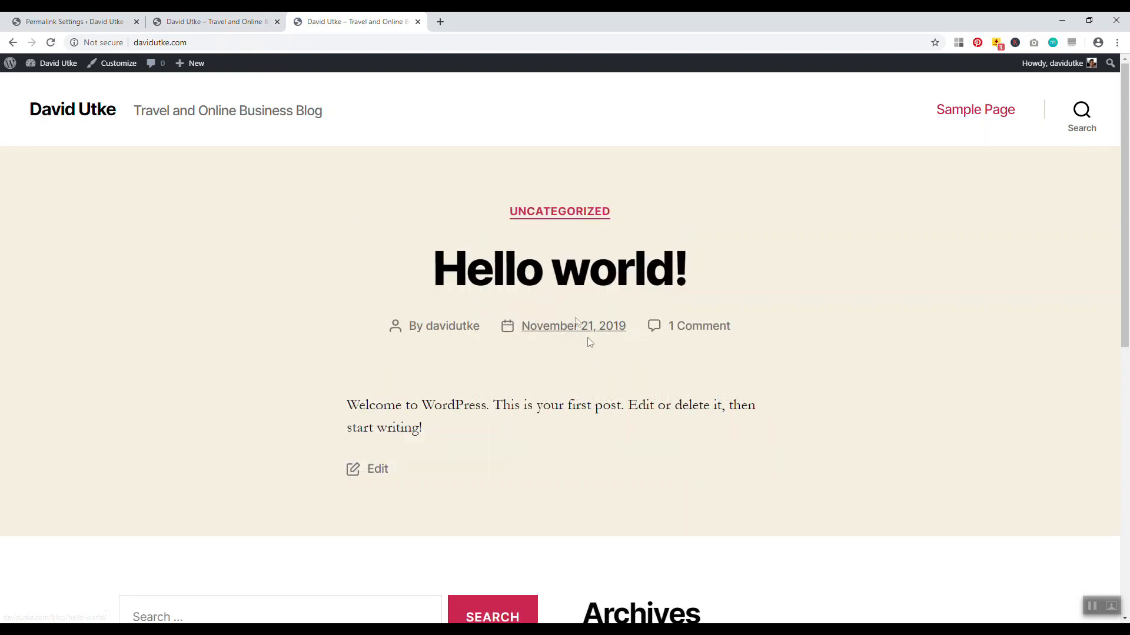
left_click(537, 287)
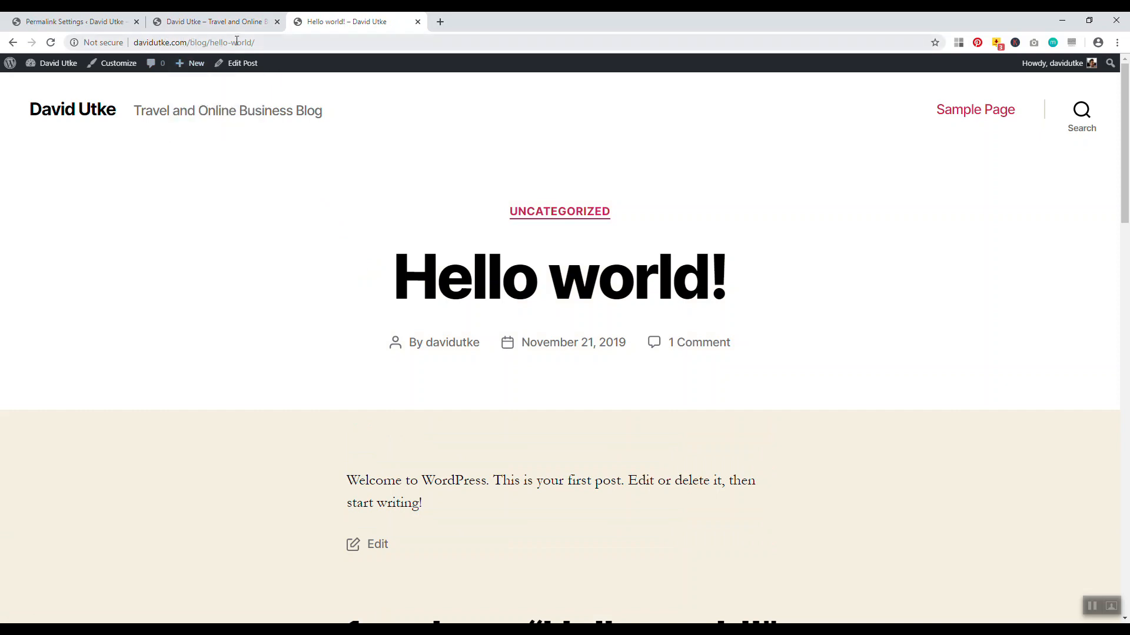
left_click(418, 22)
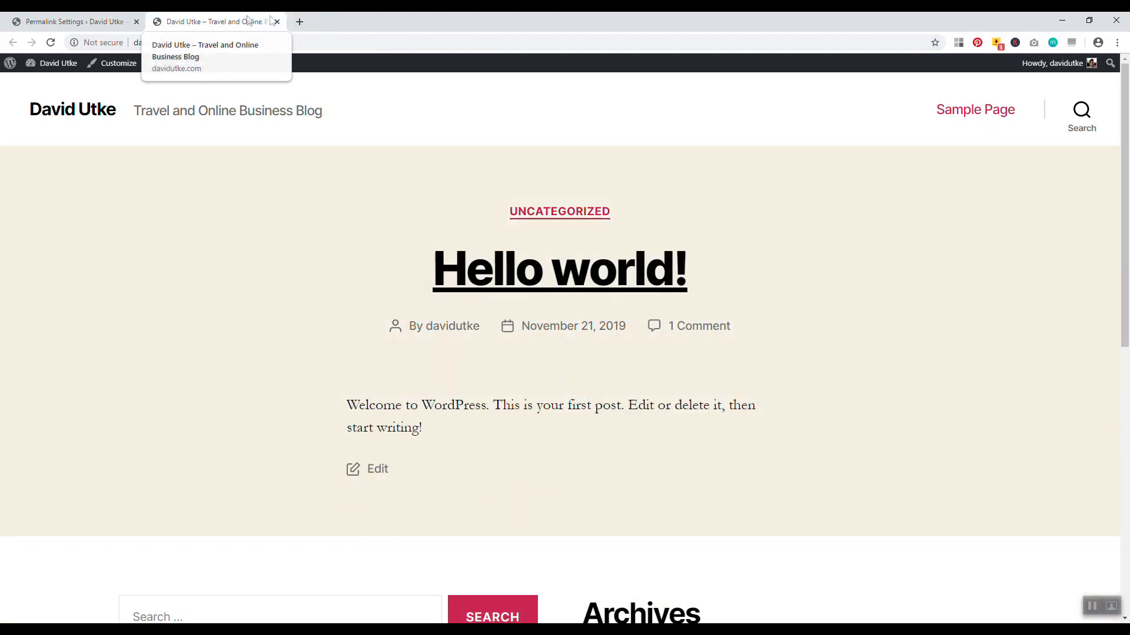
left_click(277, 22)
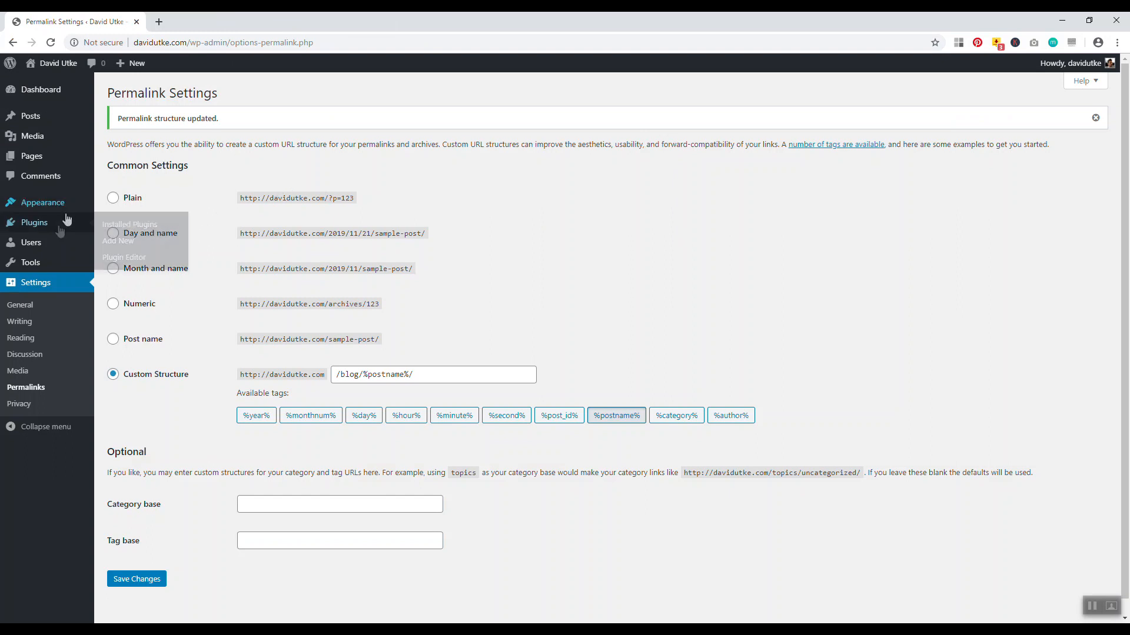
Open the administrator's profile from the Users list and scroll through its settings
left_click(46, 249)
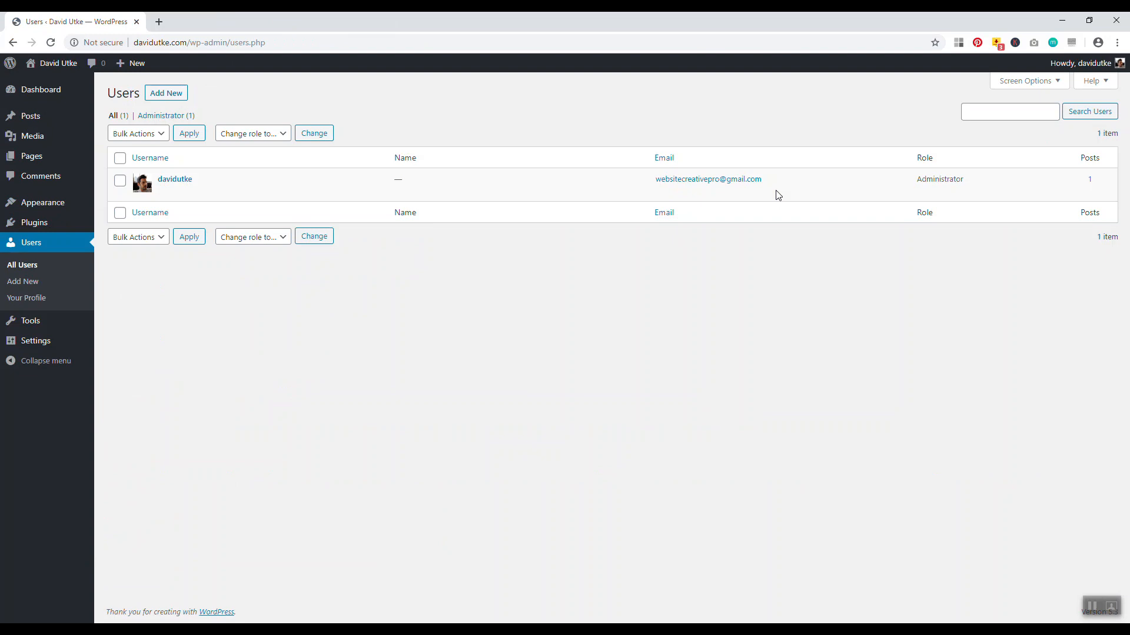
left_click(180, 182)
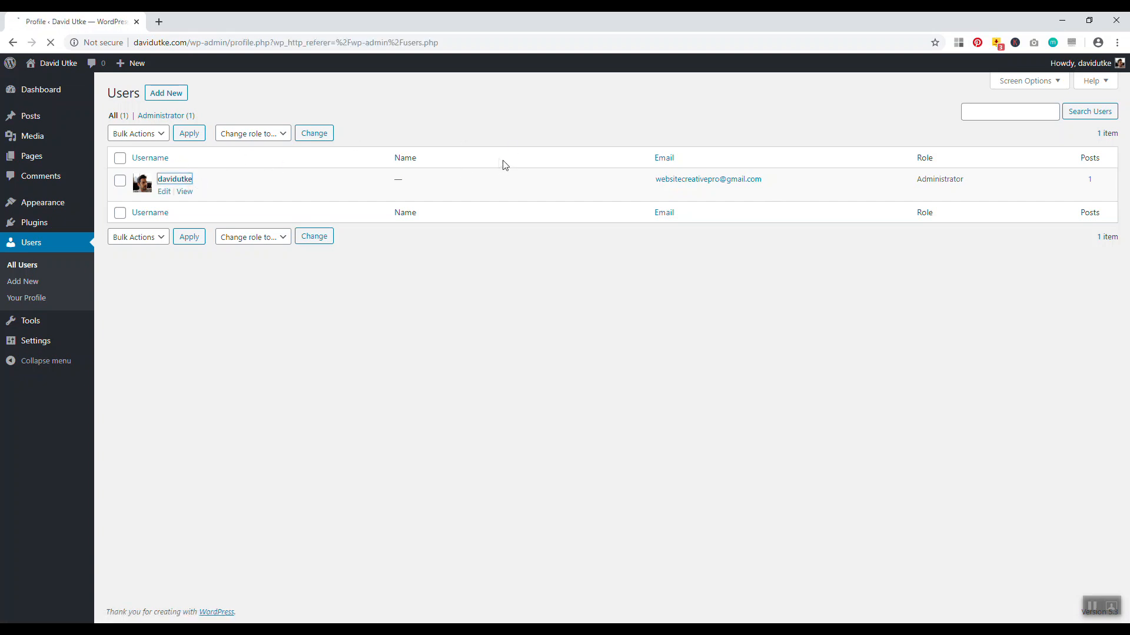
scroll(446, 227, "down", 6)
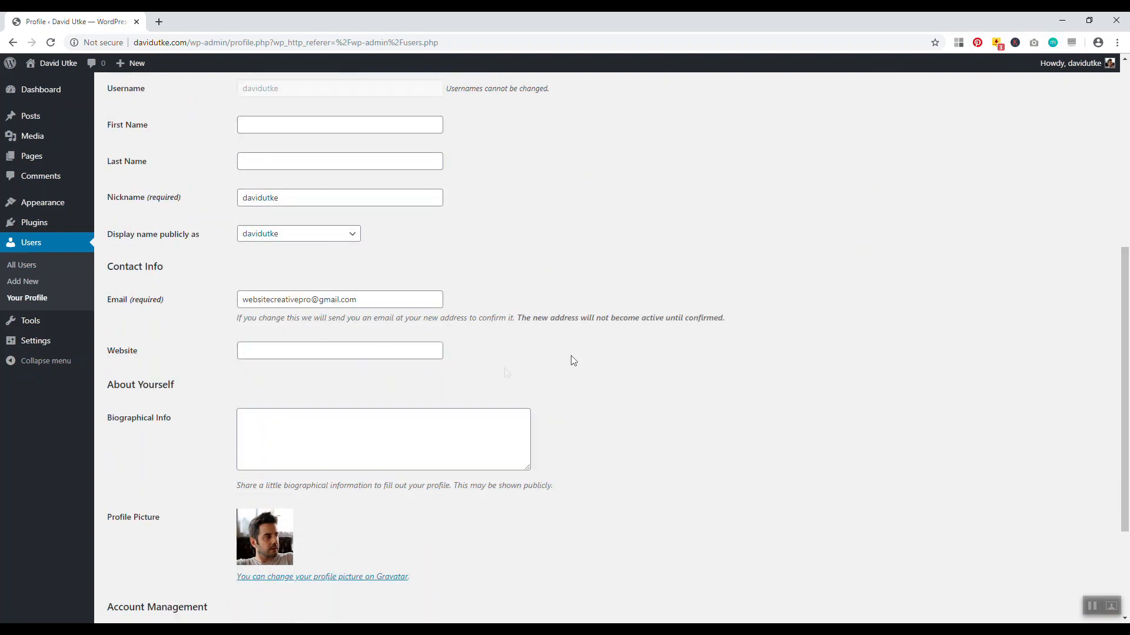
scroll(587, 370, "up", 4)
scroll(587, 371, "down", 7)
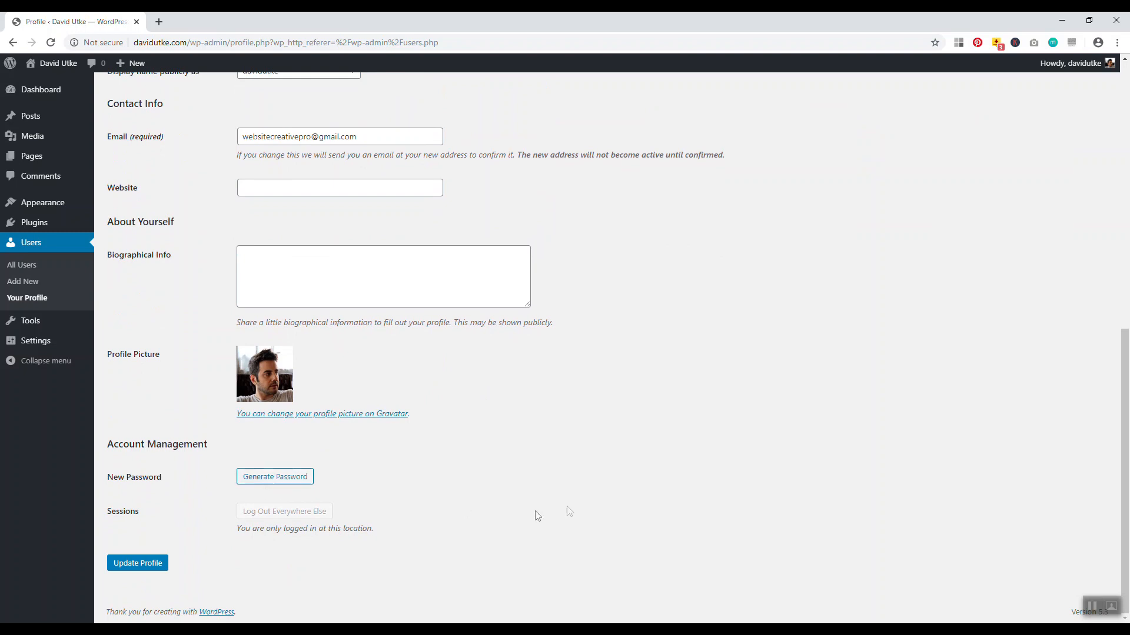
left_click_drag(1124, 528, 1123, 233)
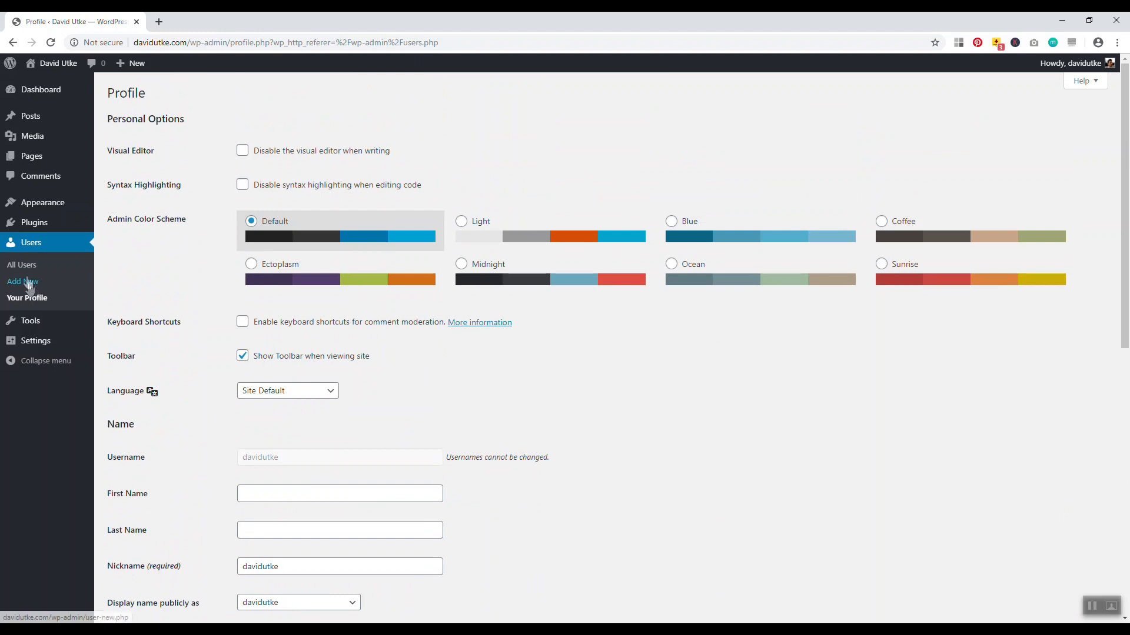
Back in All Users, check the single account's Administrator role and start adding a new user
left_click(23, 267)
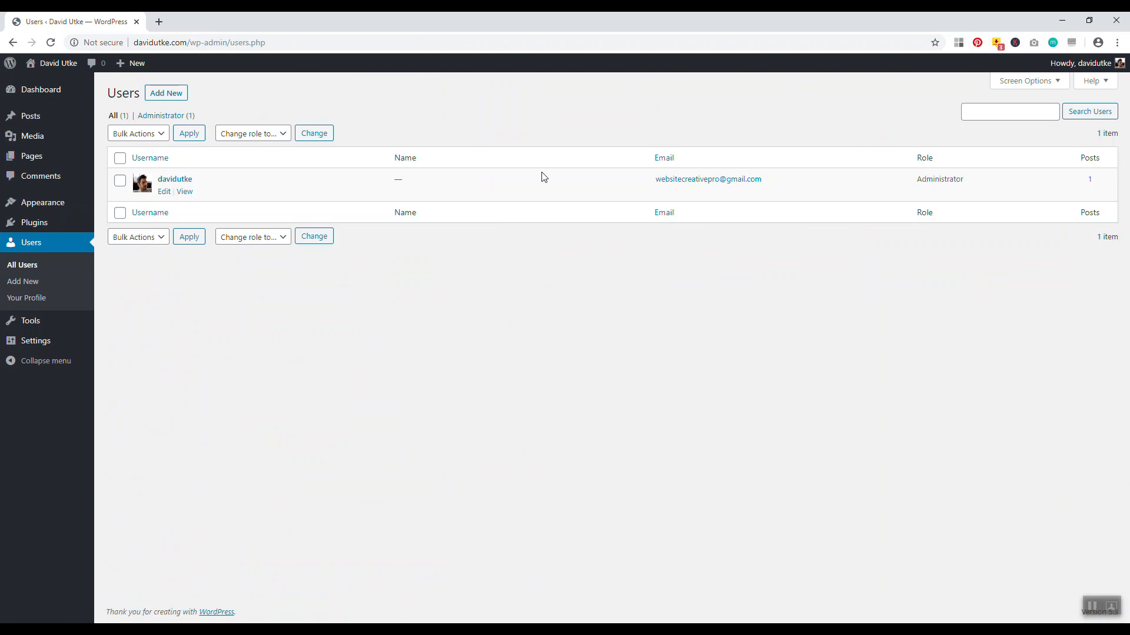
left_click_drag(921, 180, 970, 188)
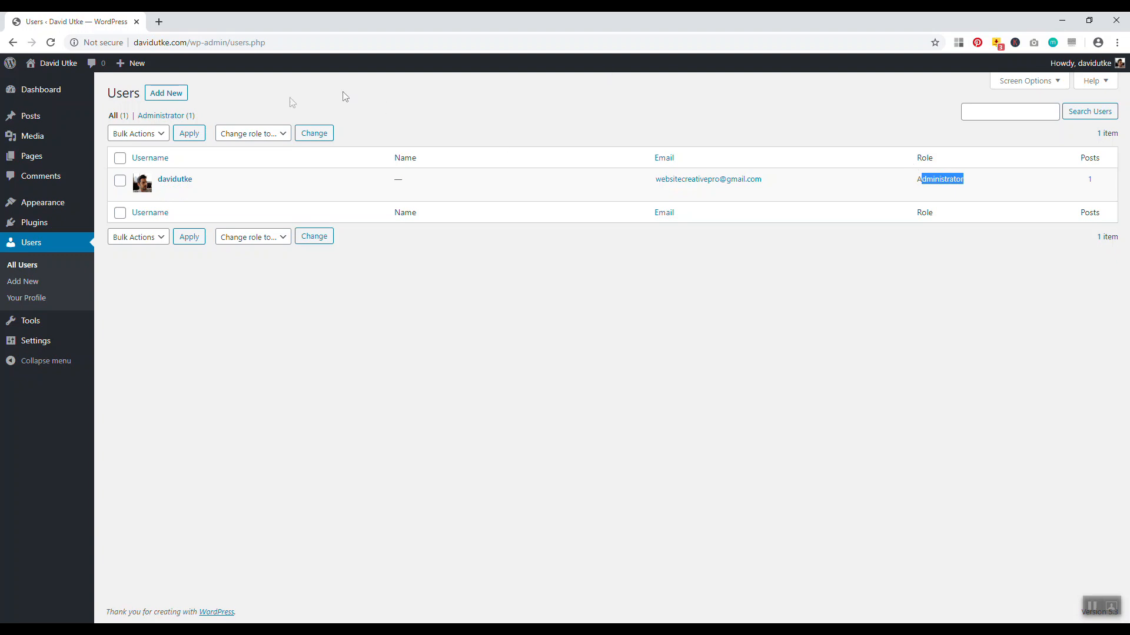
left_click(166, 94)
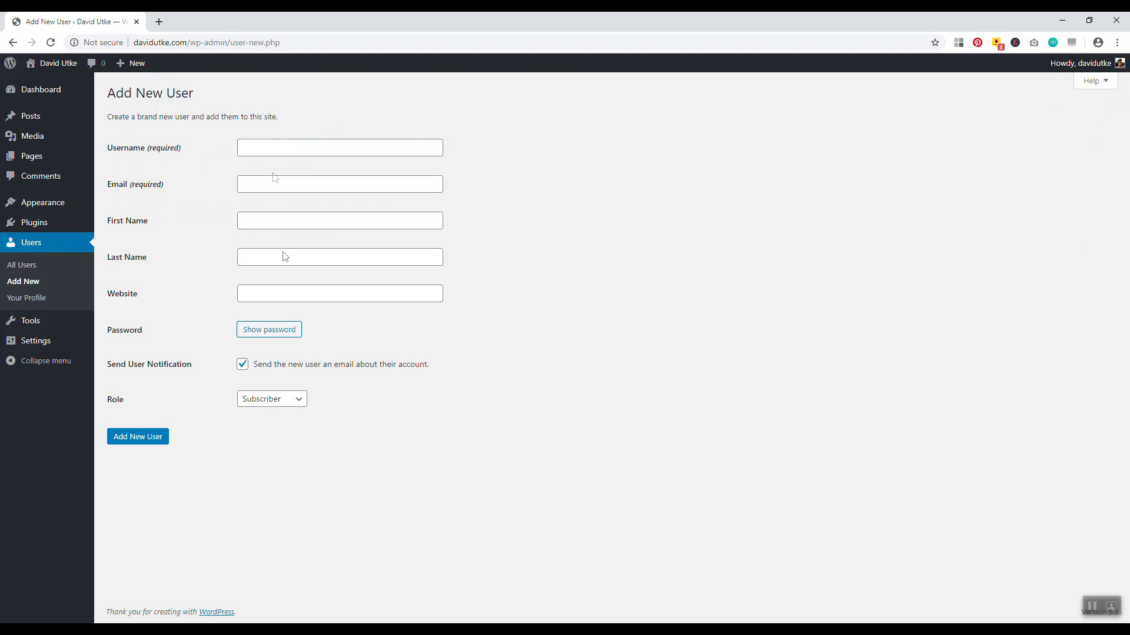
Set the new user's role to Editor and open the site home in a new tab
left_click(290, 408)
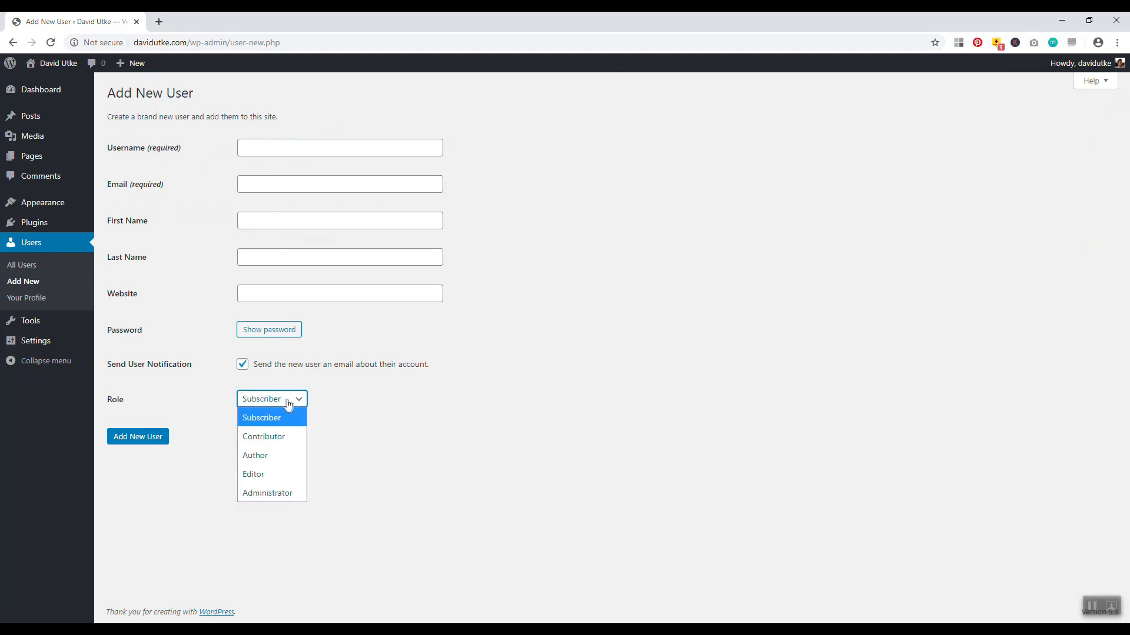
left_click(263, 469)
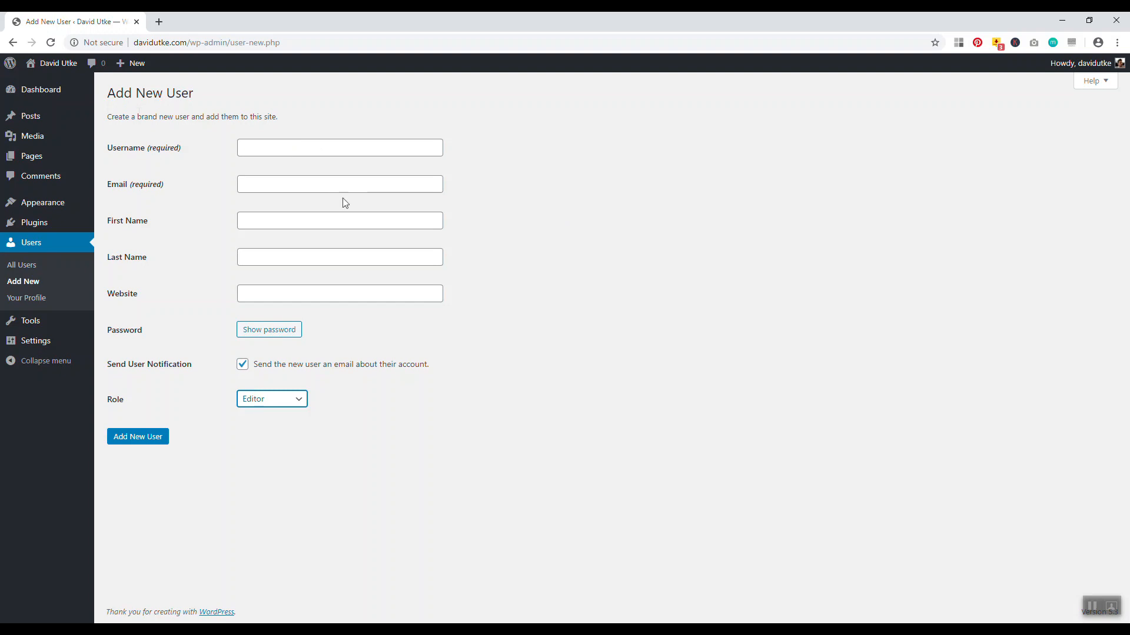
right_click(56, 63)
left_click(80, 70)
Glance at the site home tab, then leave the unsubmitted form for the Dashboard
left_click(179, 23)
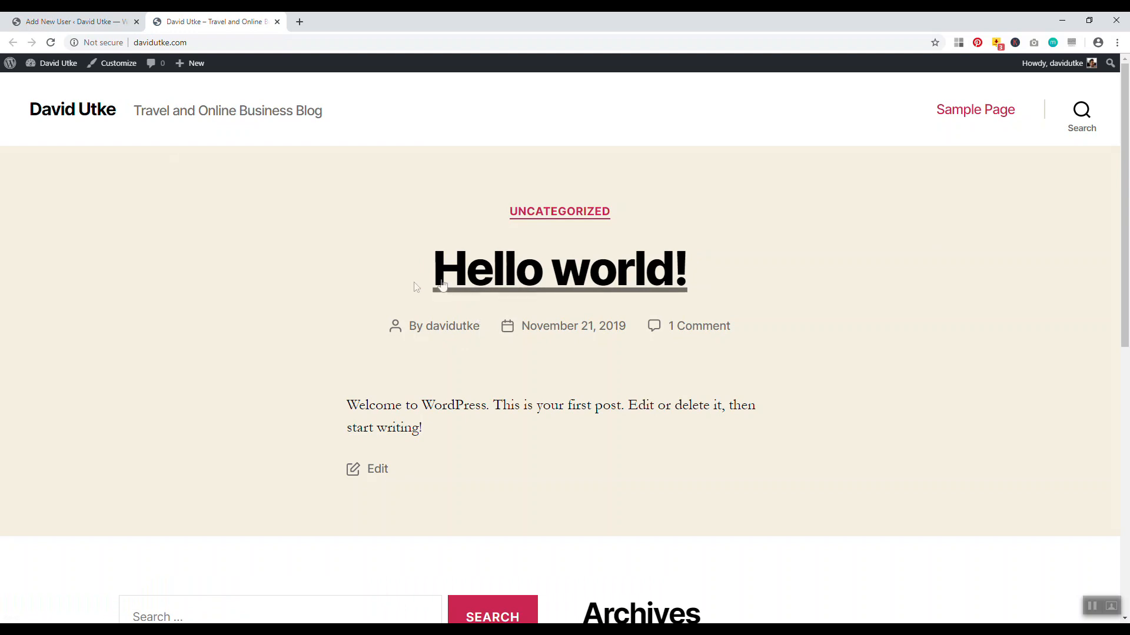
left_click(82, 23)
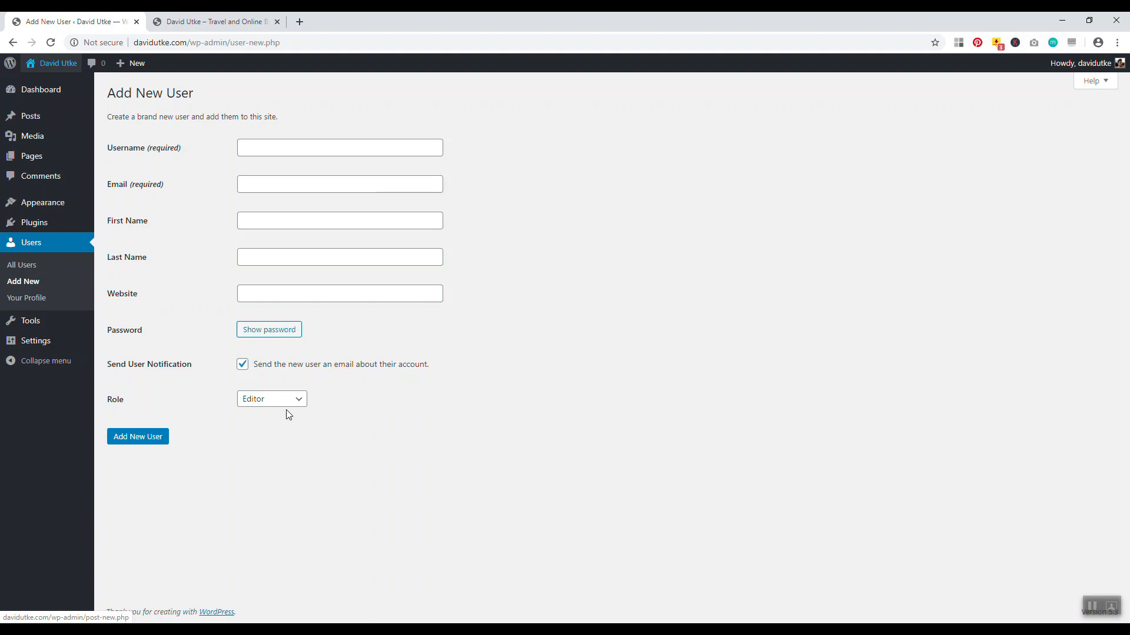
left_click(35, 117)
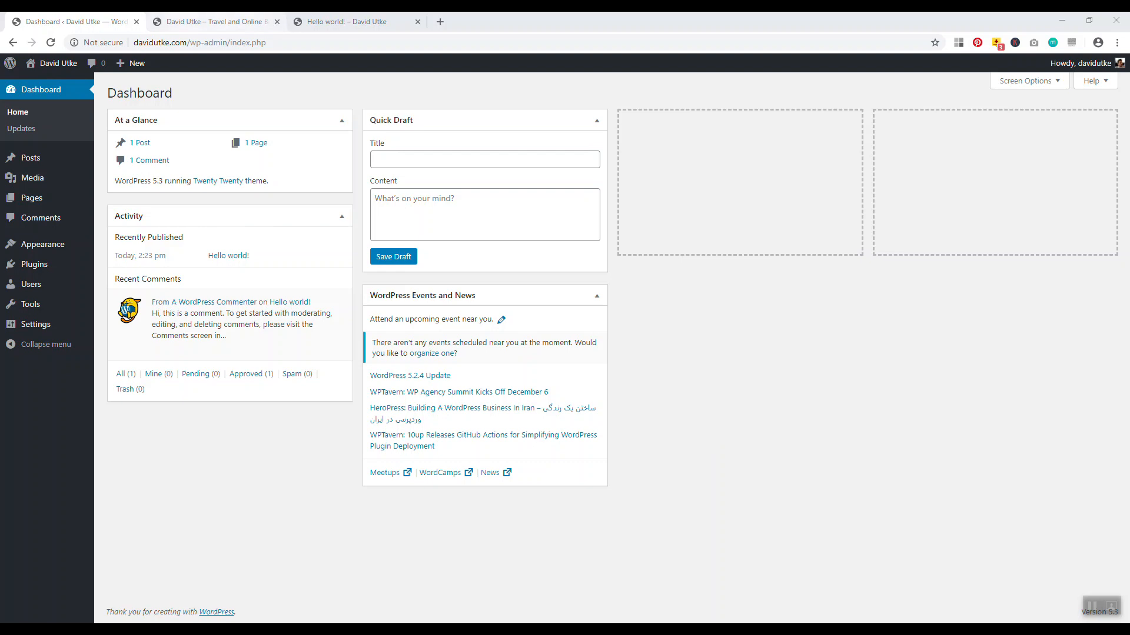
Preview the UMoMA starter front page and the Hello world post, then launch the Customizer
left_click(215, 22)
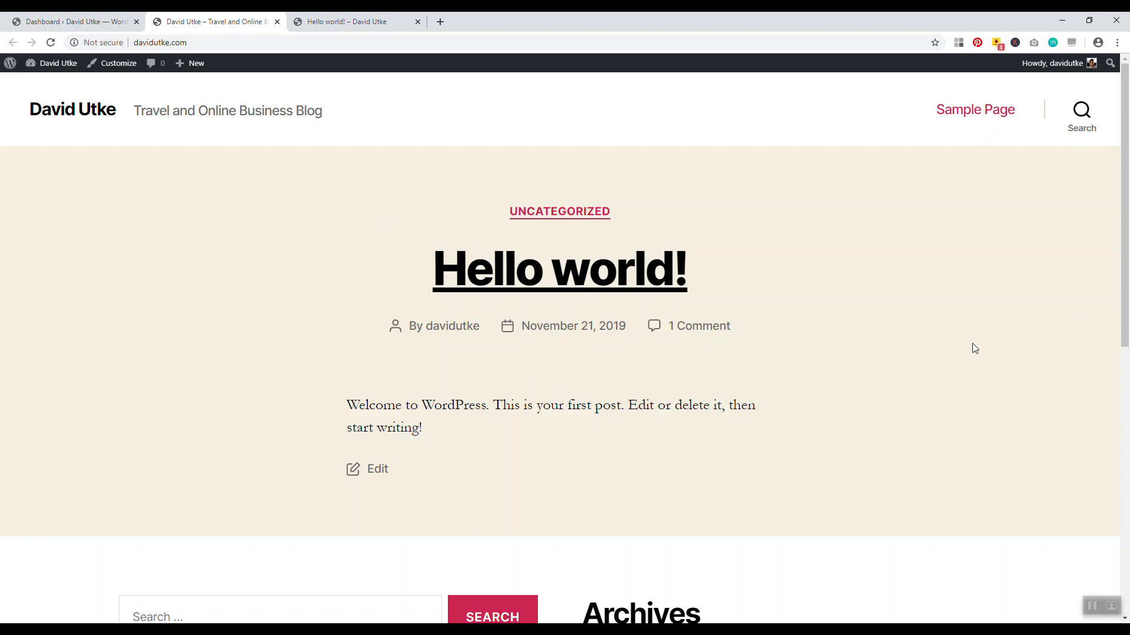
left_click(371, 23)
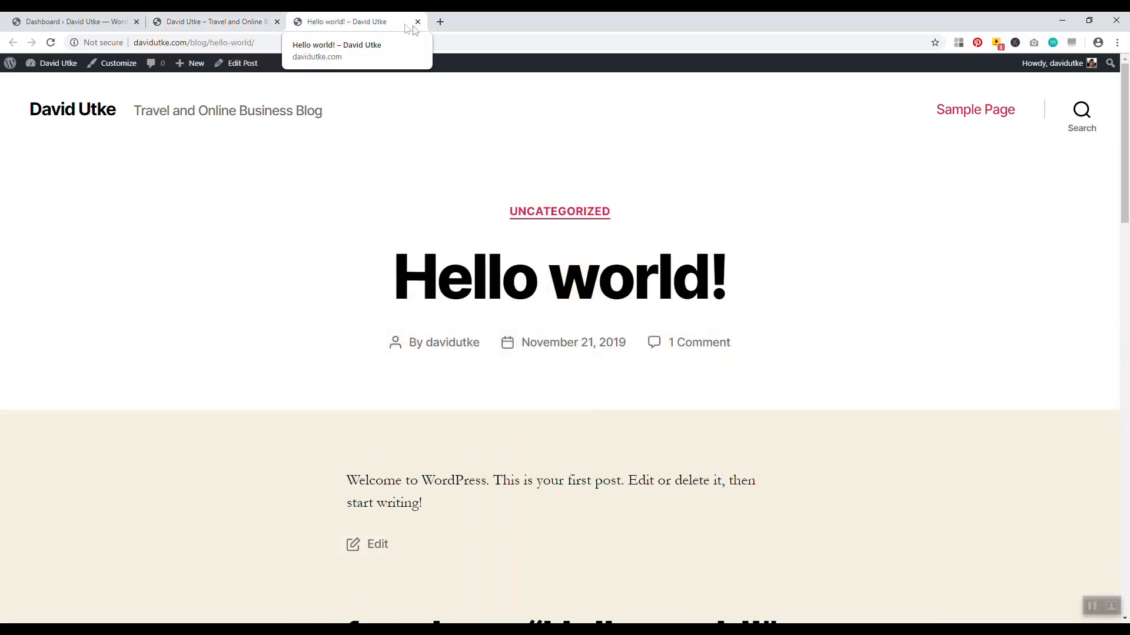
left_click(197, 22)
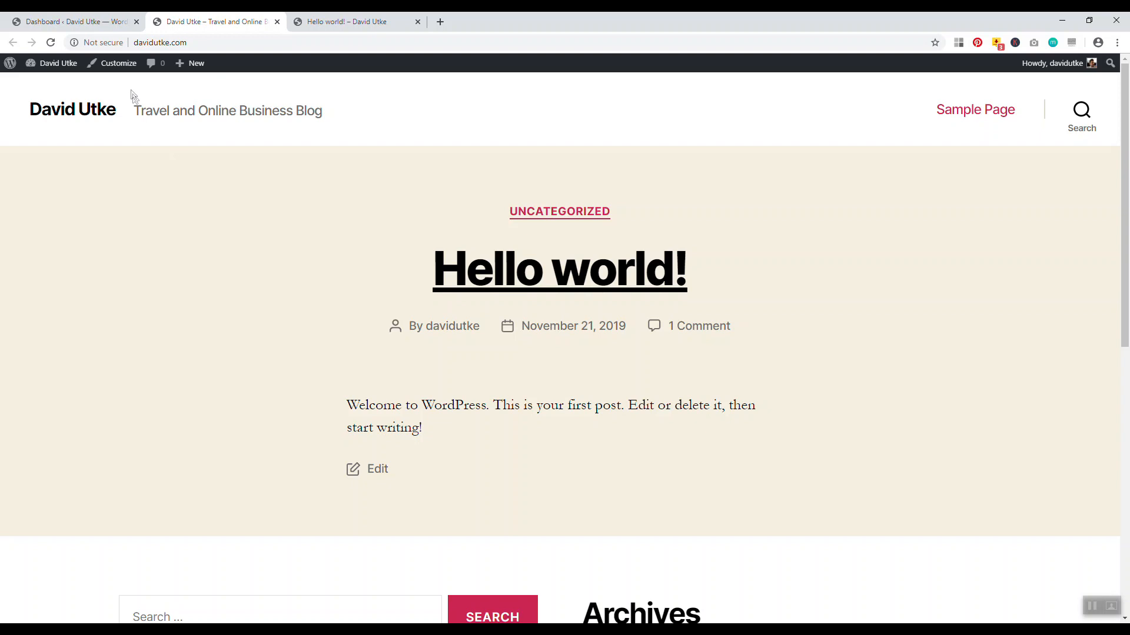
left_click(116, 65)
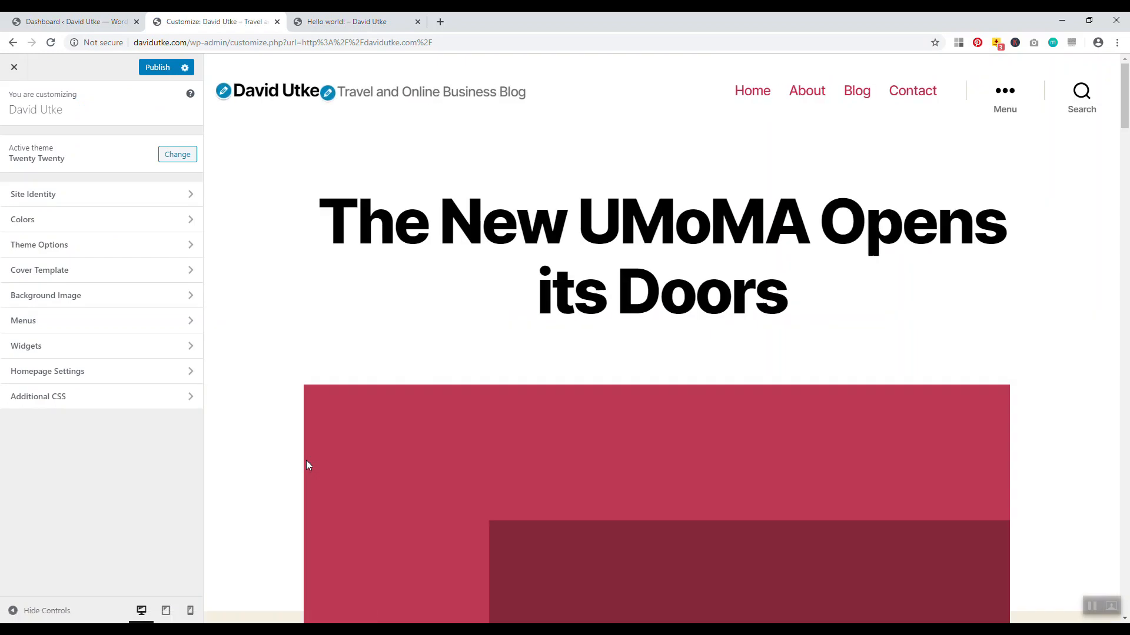
Publish the starter content and close the Customizer and Hello world post tabs
left_click_drag(1128, 122, 1128, 91)
left_click(156, 68)
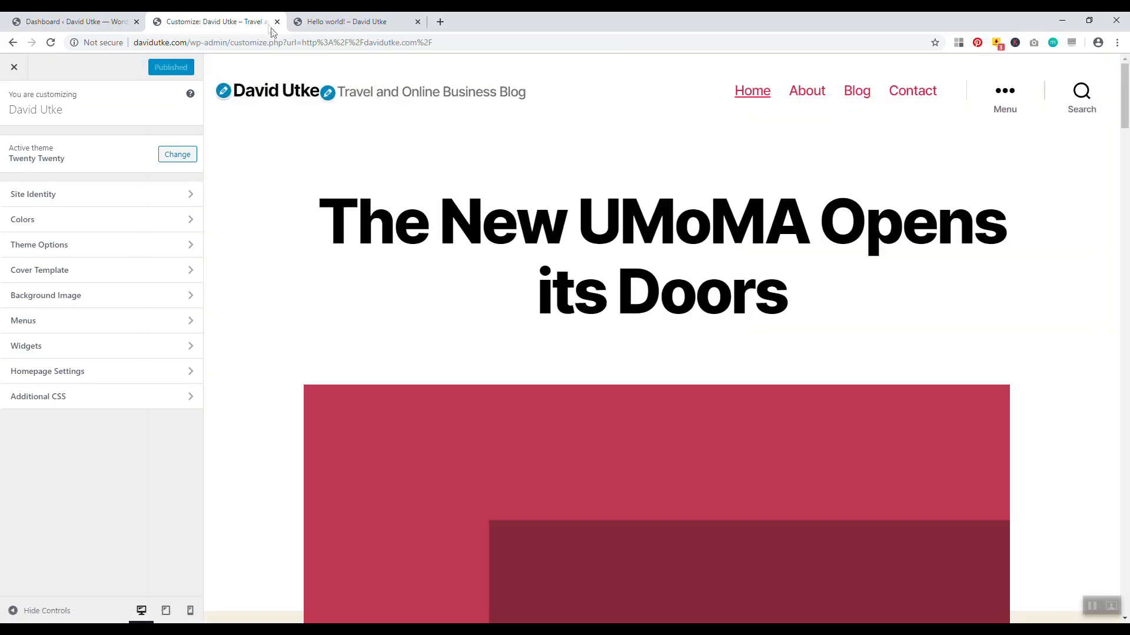
left_click(277, 21)
left_click(277, 21)
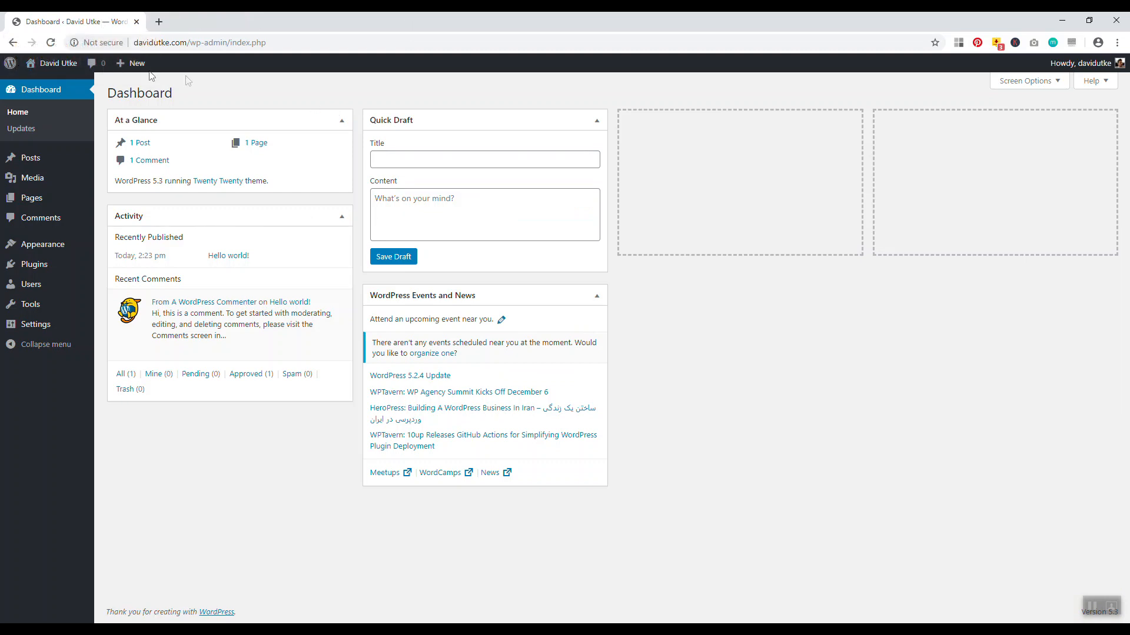
Open the live UMoMA site in a new tab, then return to the dashboard's Pages list
right_click(73, 67)
left_click(114, 69)
left_click(212, 21)
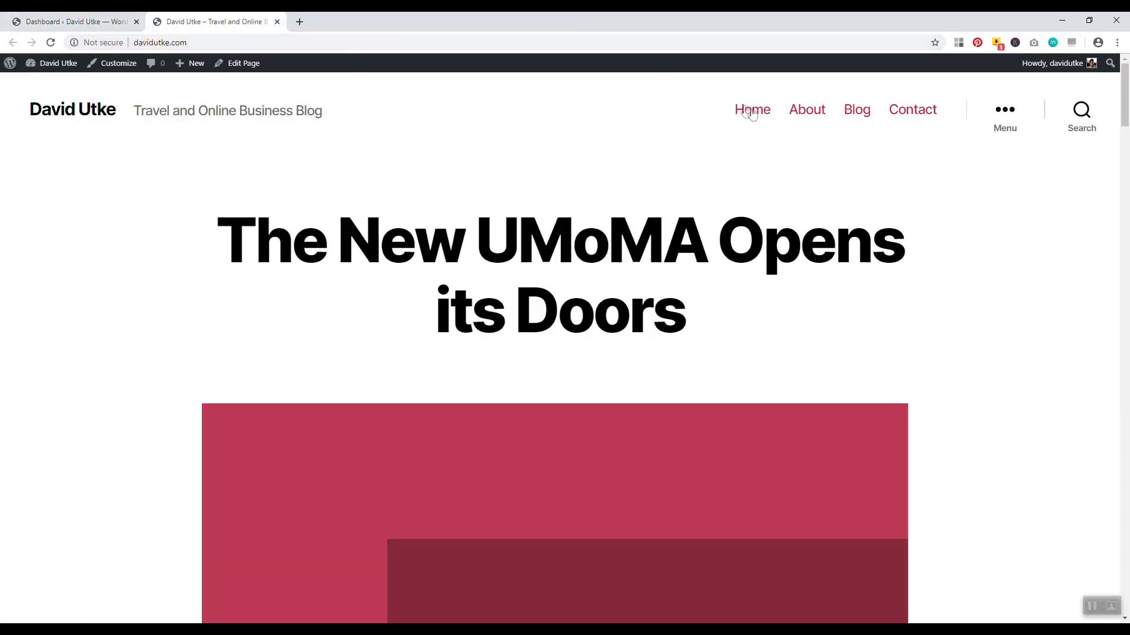
left_click_drag(1125, 115, 1125, 88)
left_click(112, 64)
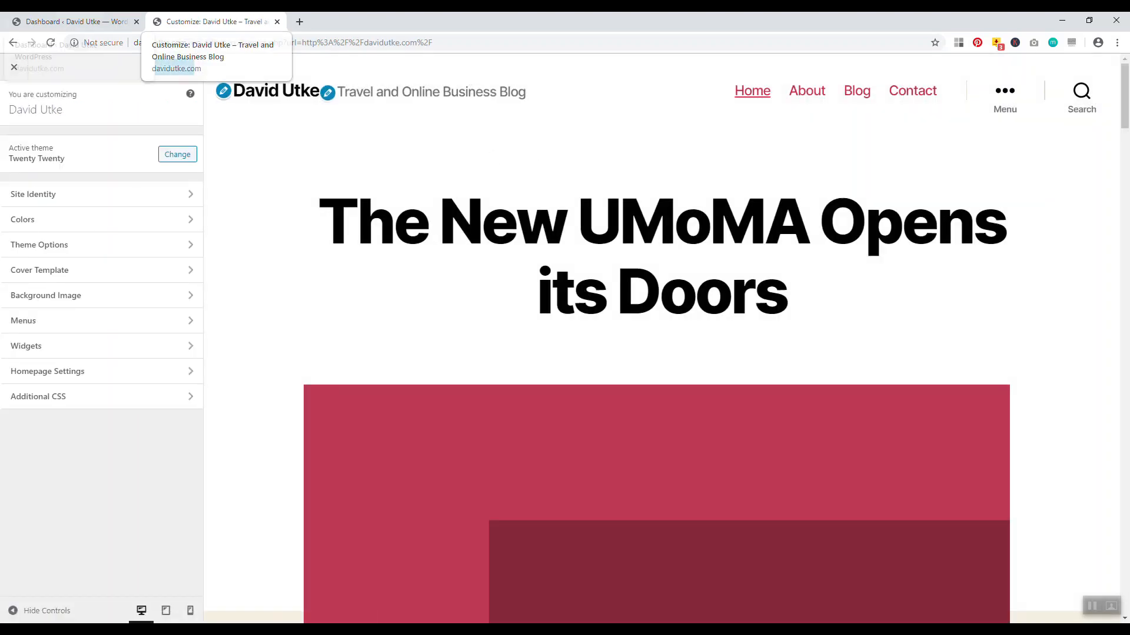
left_click(71, 21)
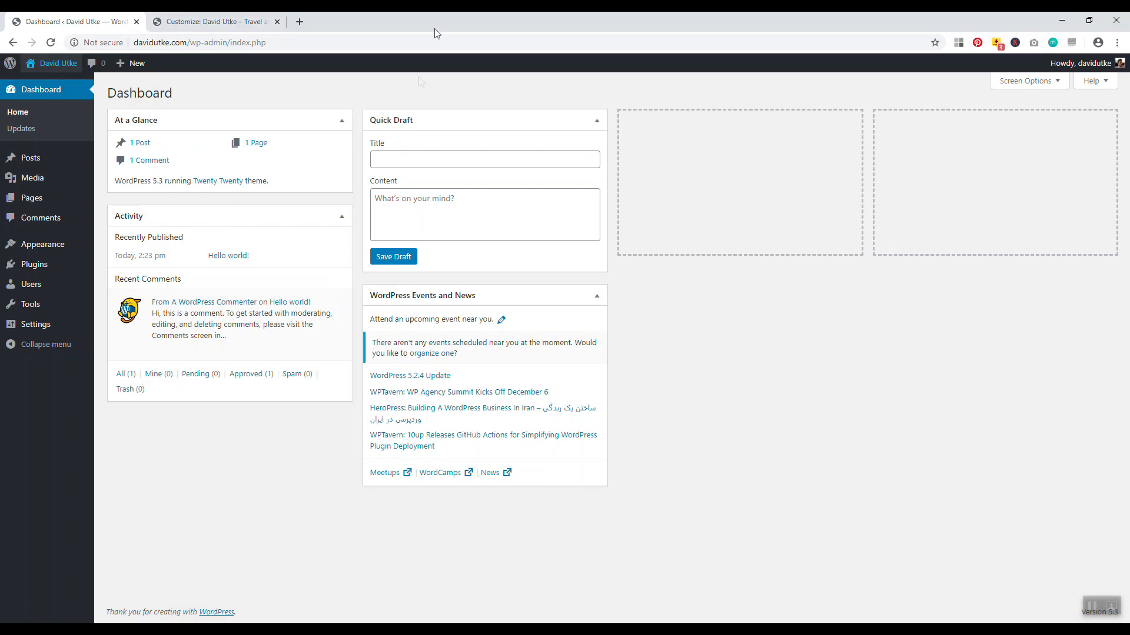
left_click(40, 203)
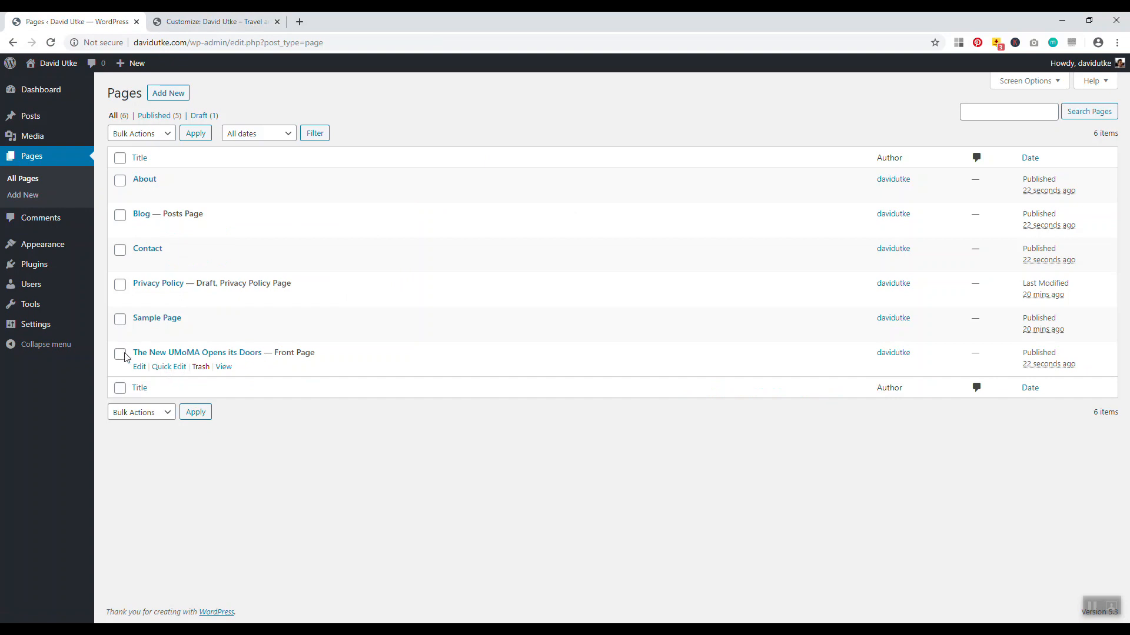
Bulk-trash the About, Blog, Contact, Privacy Policy and UMoMA pages, keeping only Sample Page
left_click(121, 284)
left_click(120, 249)
left_click(120, 215)
left_click(124, 185)
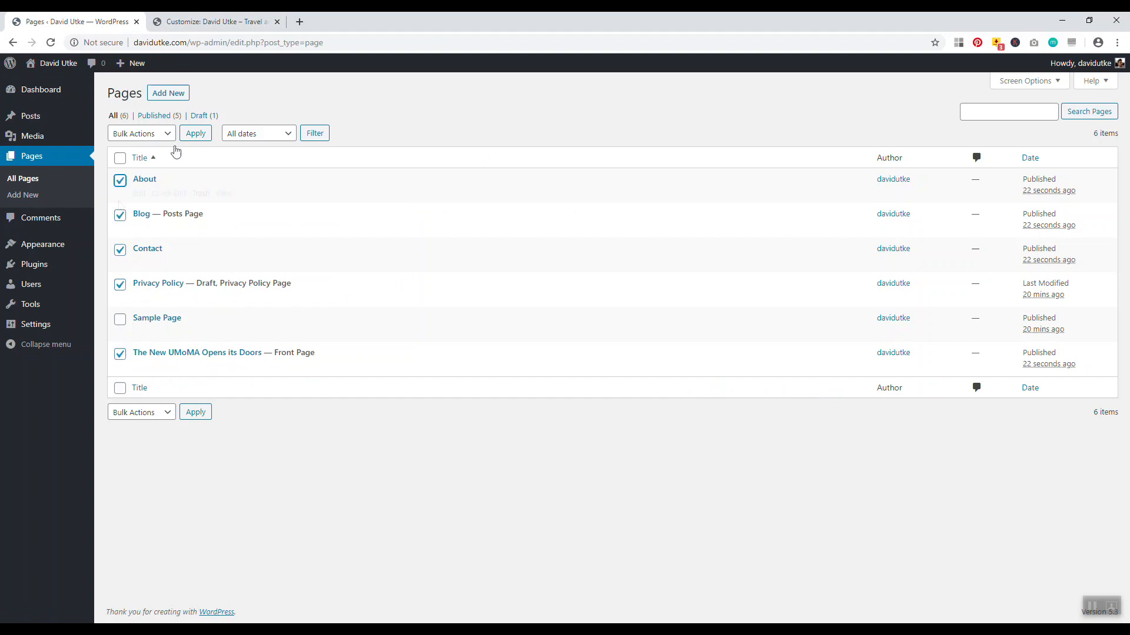
left_click(161, 133)
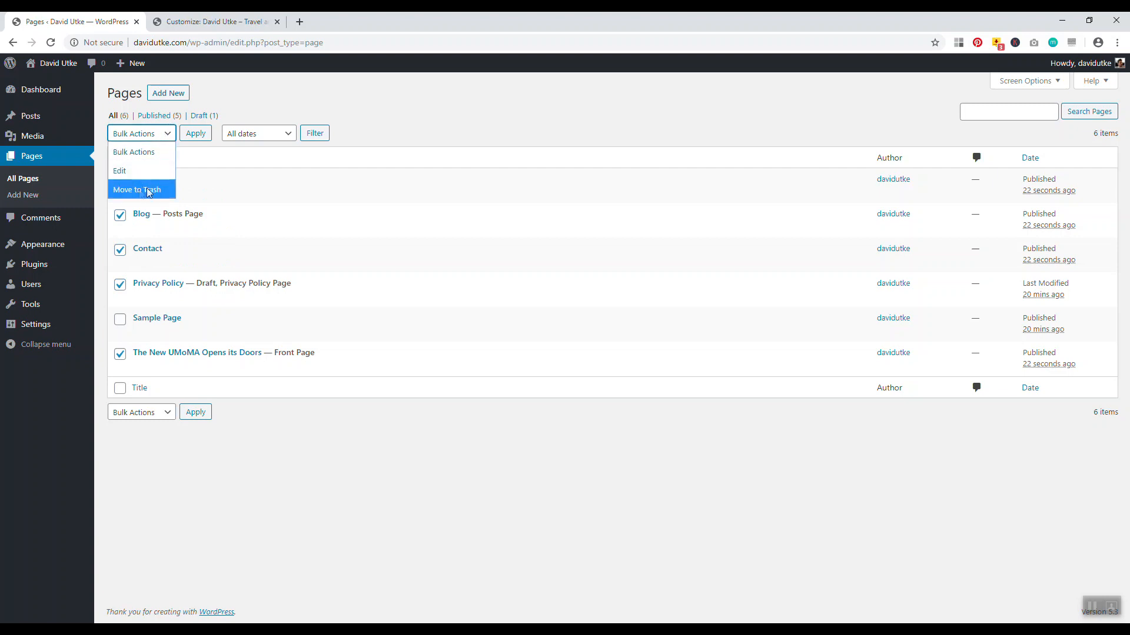
left_click(454, 113)
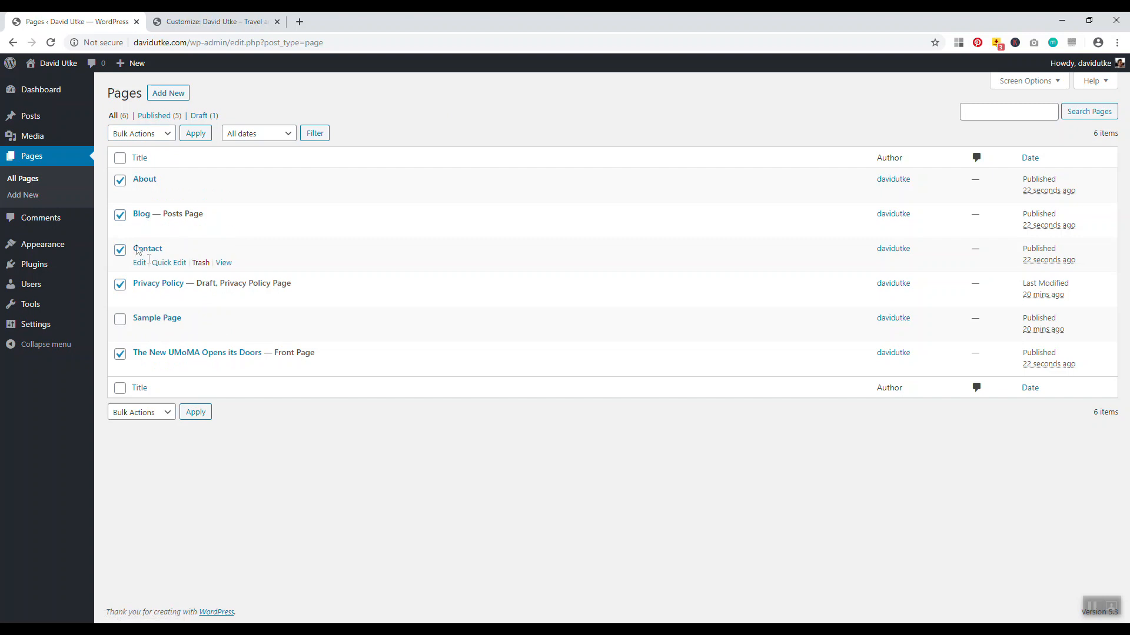
left_click(142, 133)
left_click(135, 189)
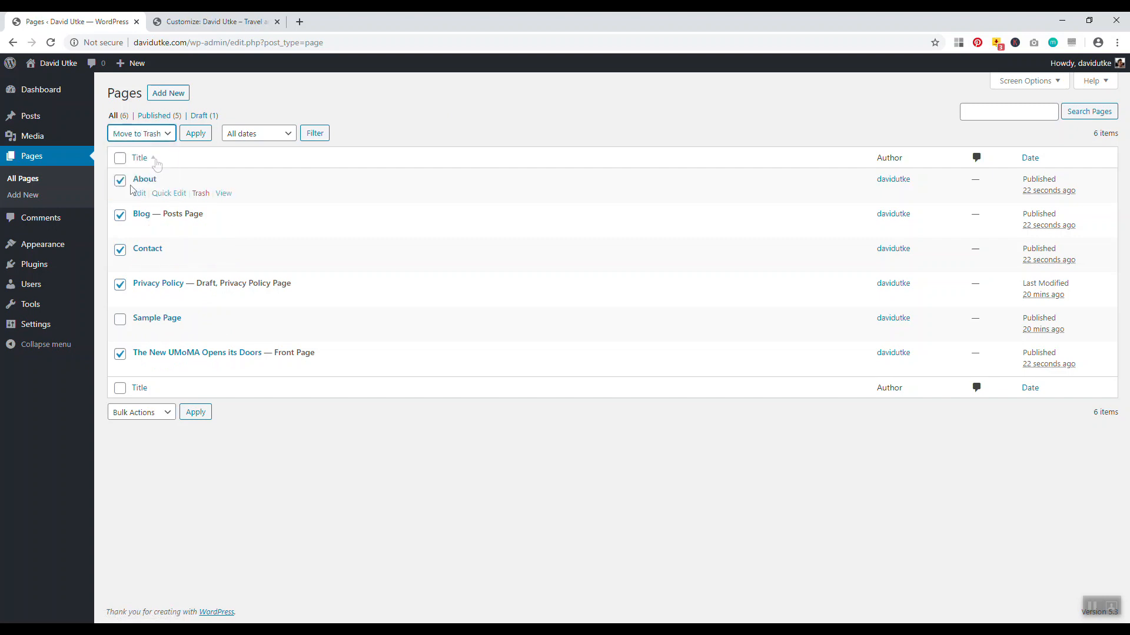
left_click(195, 134)
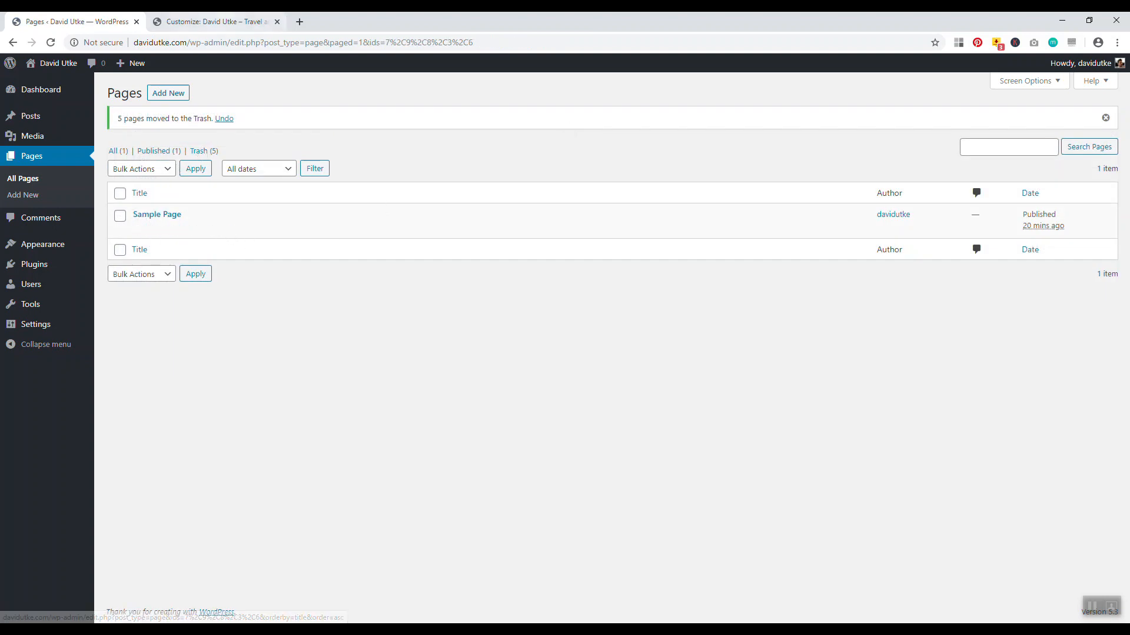
left_click(218, 21)
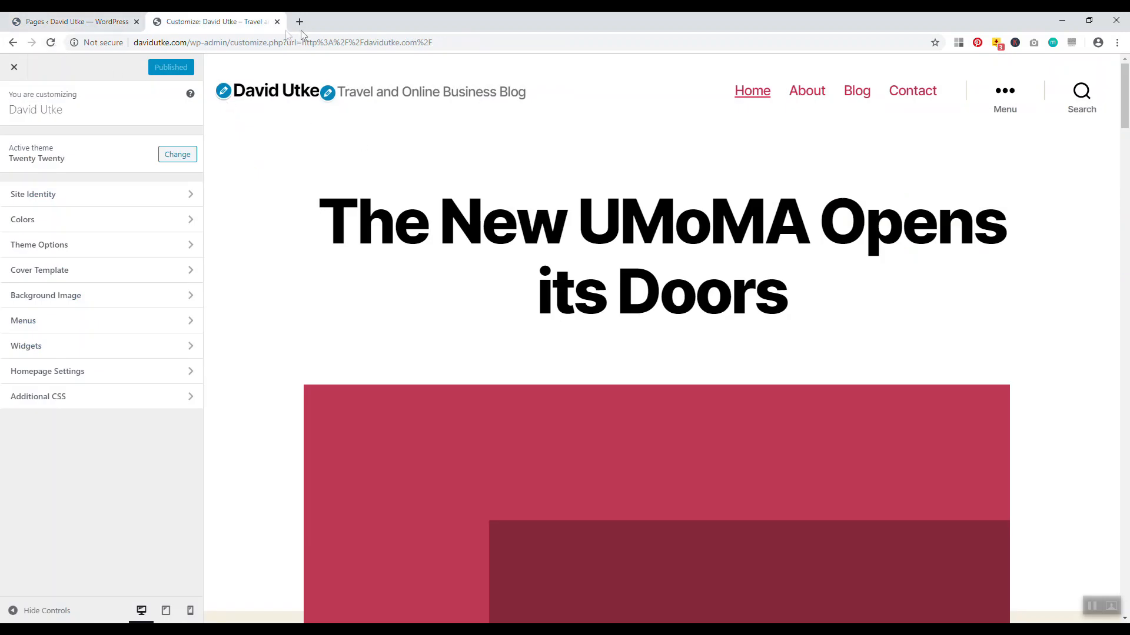
Replace the old Customizer tab with the live site in a new tab and scroll its front page
left_click(277, 21)
right_click(53, 64)
left_click(76, 70)
left_click(212, 21)
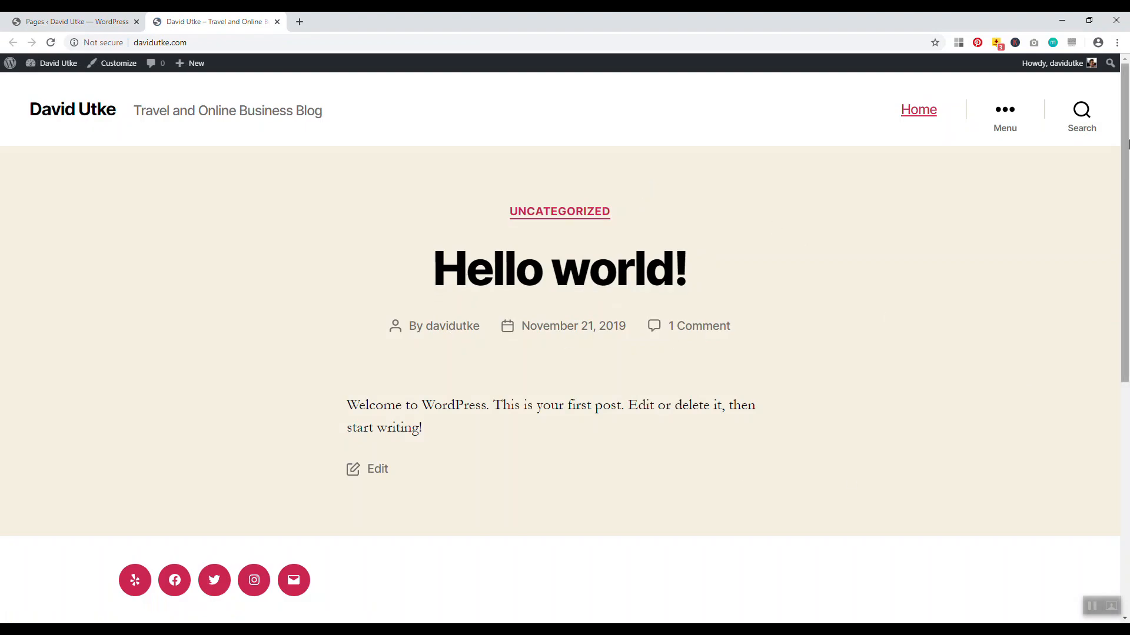
scroll(1123, 291, "down", 7)
scroll(1125, 277, "up", 3)
scroll(1125, 268, "up", 4)
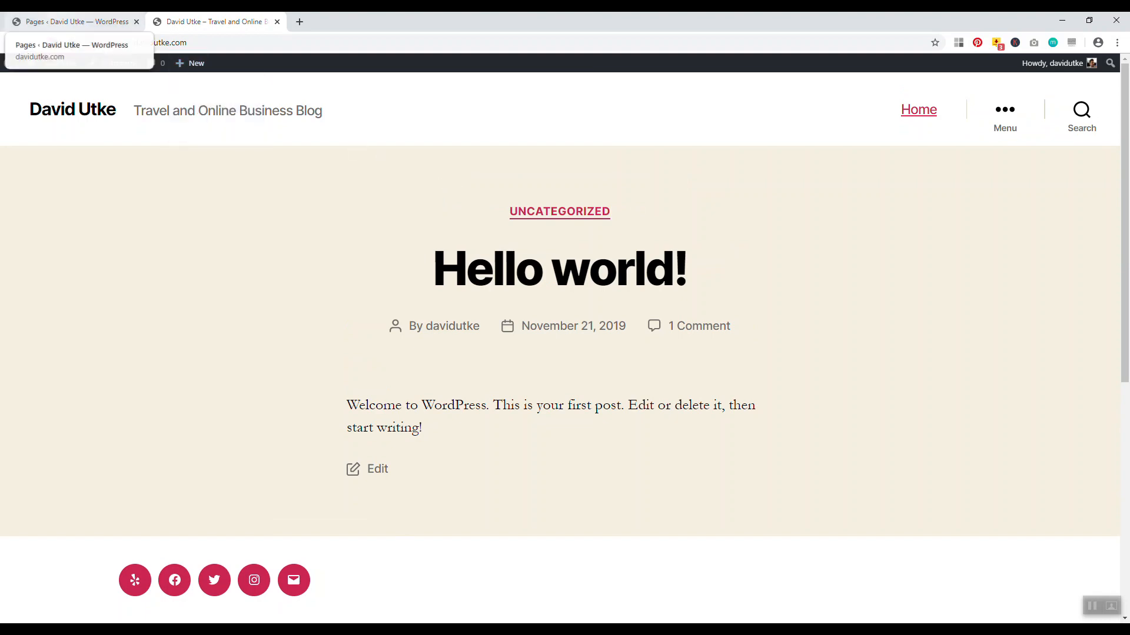
left_click(76, 22)
left_click(194, 22)
Launch the Customizer and test the site's menu drawer, which shows only Home
left_click(117, 63)
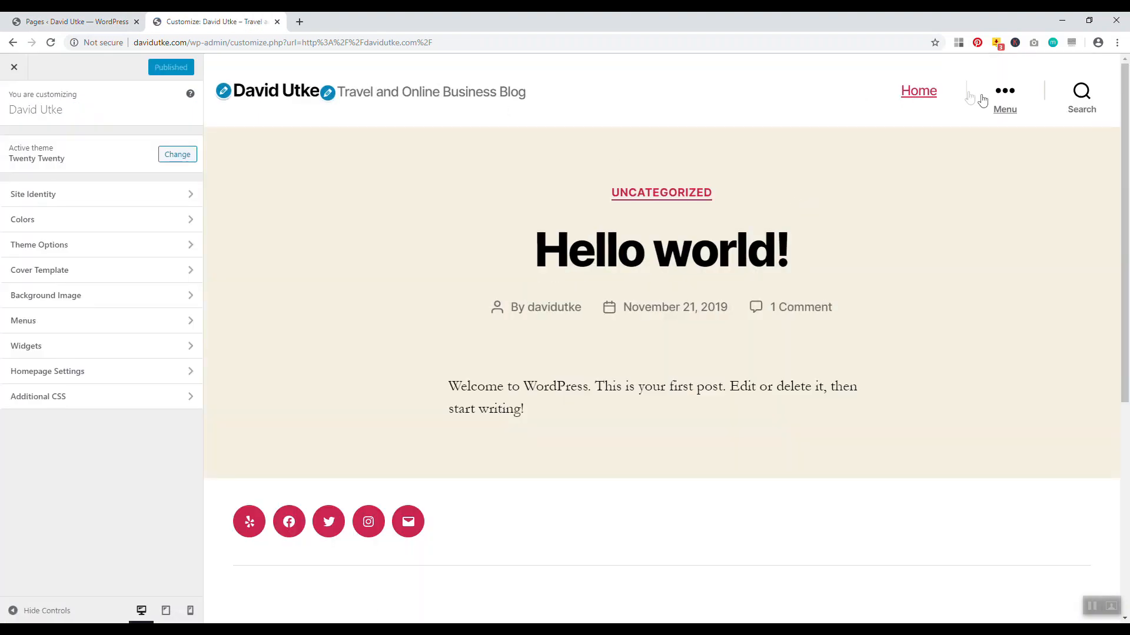
left_click(1004, 95)
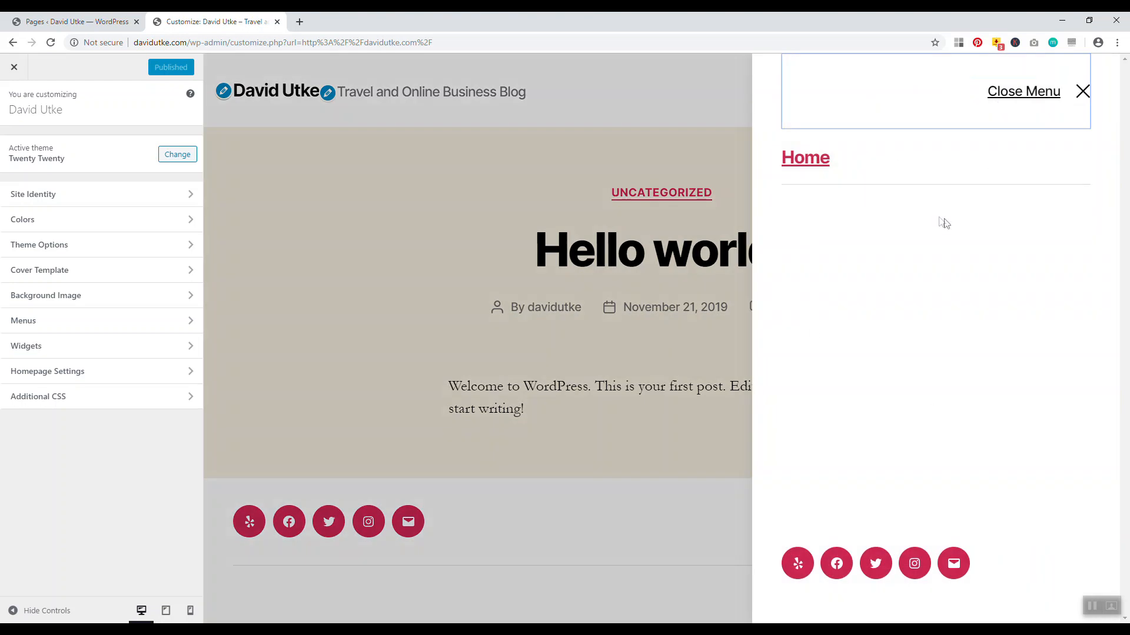
left_click(1082, 92)
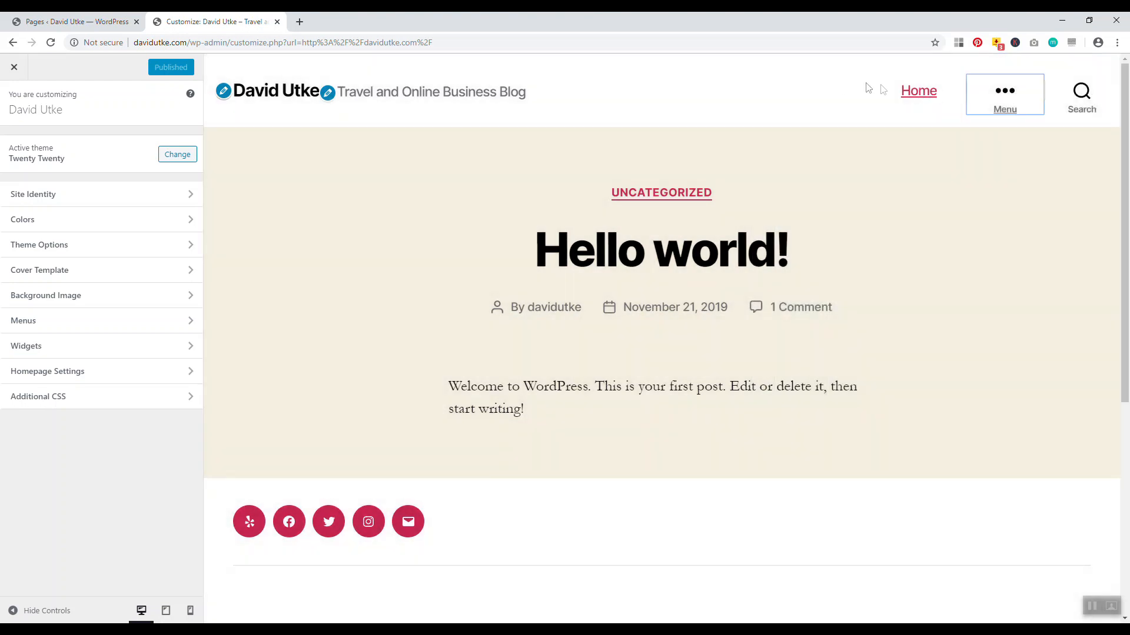
left_click(1000, 107)
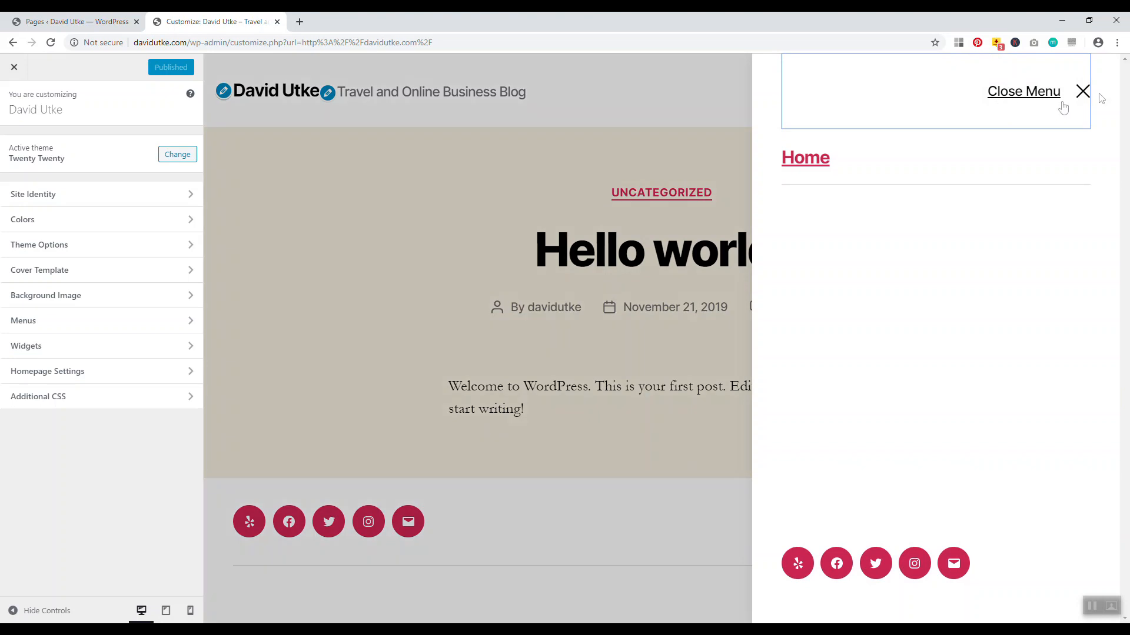
left_click(1082, 91)
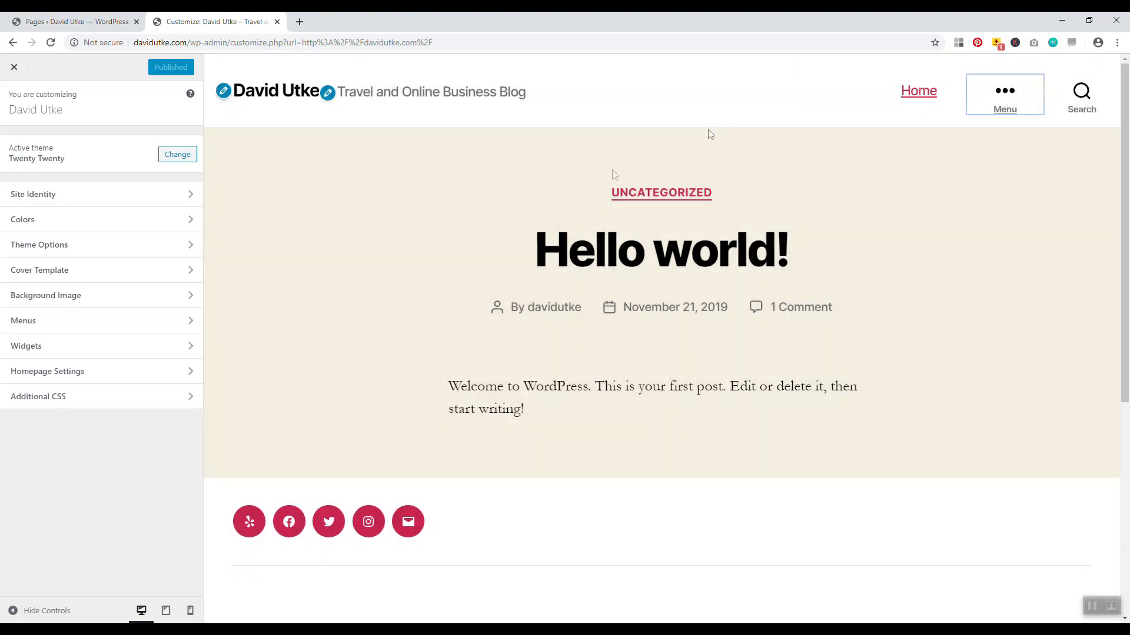
Remove the invalid About, Blog and Contact items from the Primary menu
left_click(101, 322)
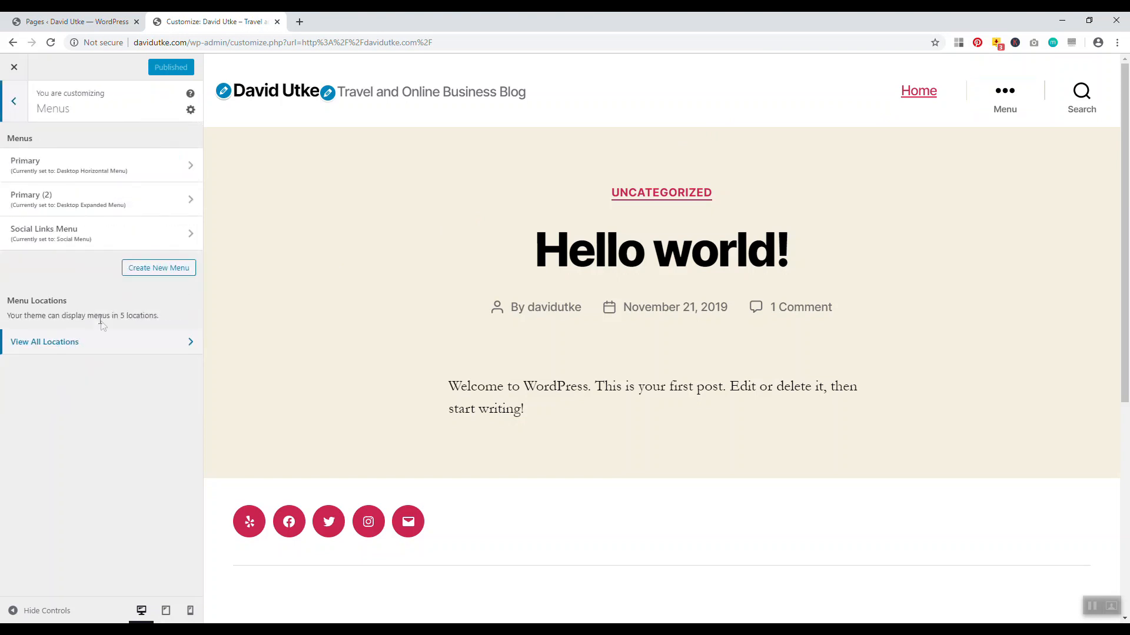
left_click(104, 170)
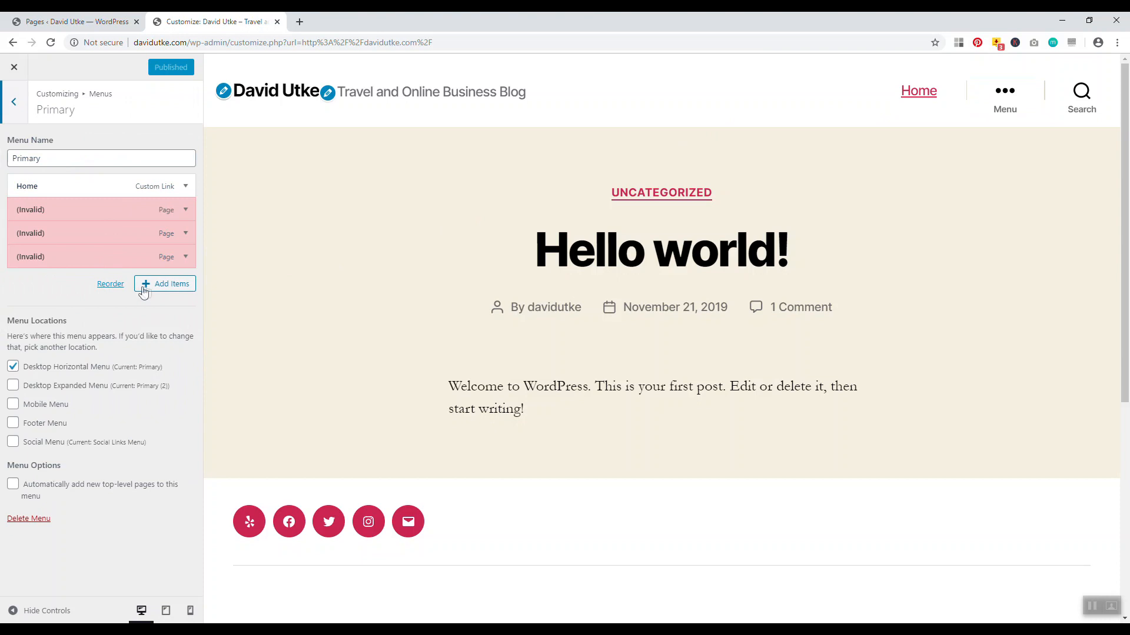
left_click(186, 210)
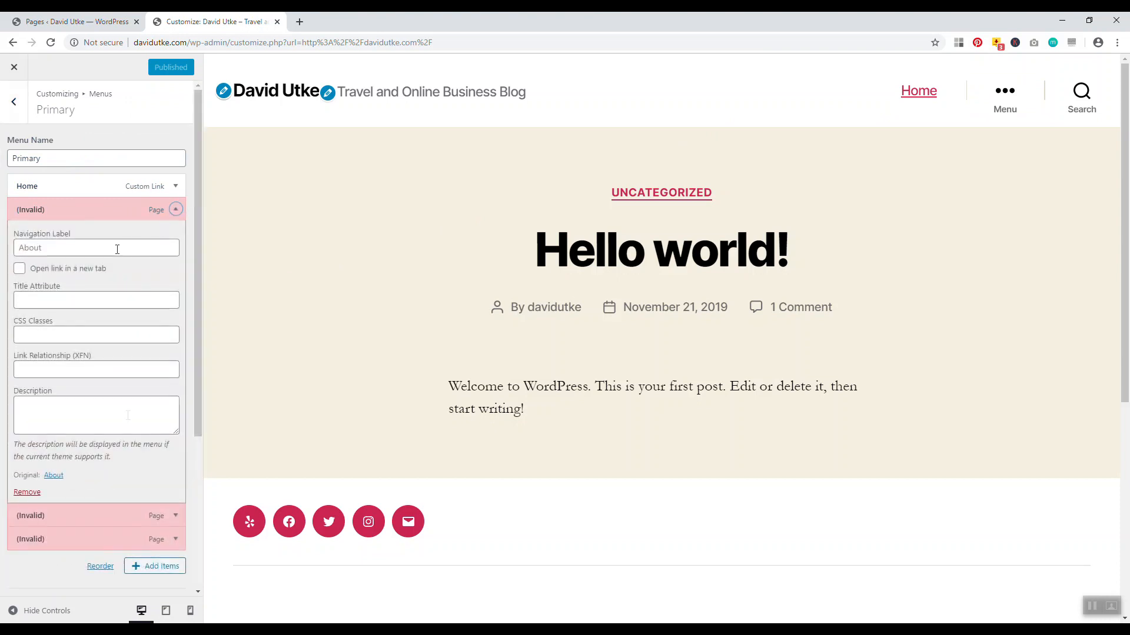
left_click(27, 493)
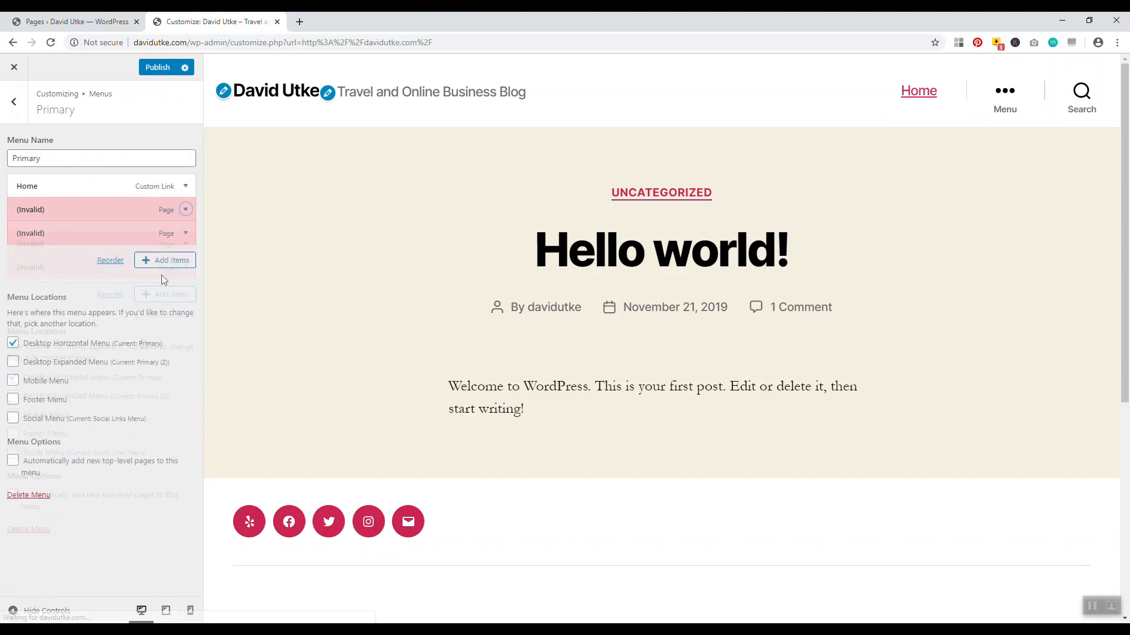
left_click(185, 213)
left_click(24, 496)
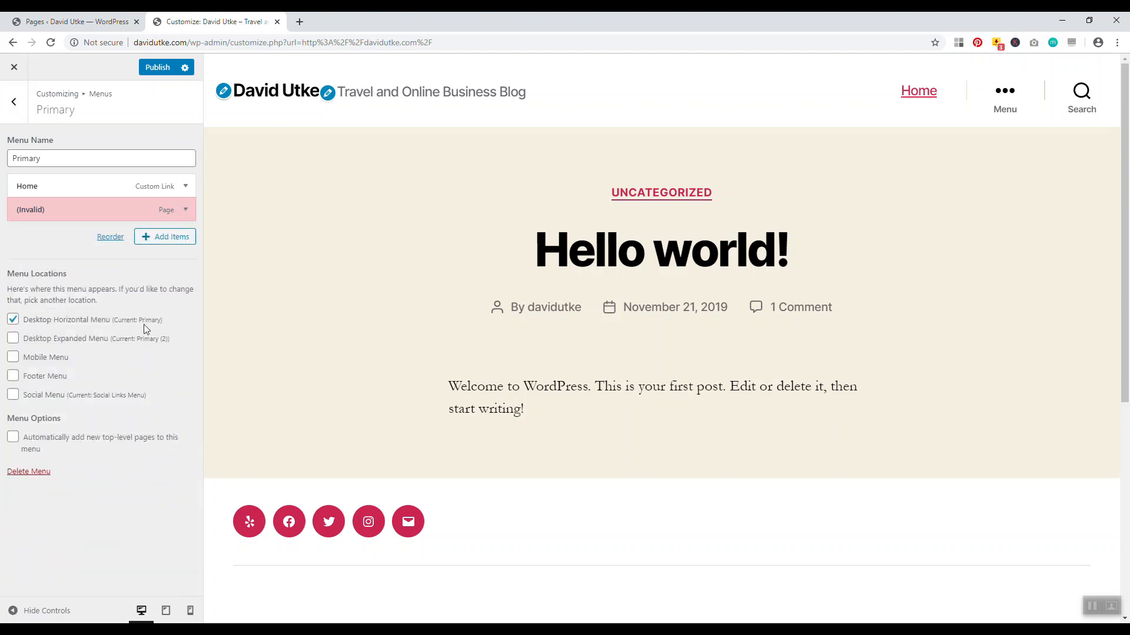
left_click(184, 210)
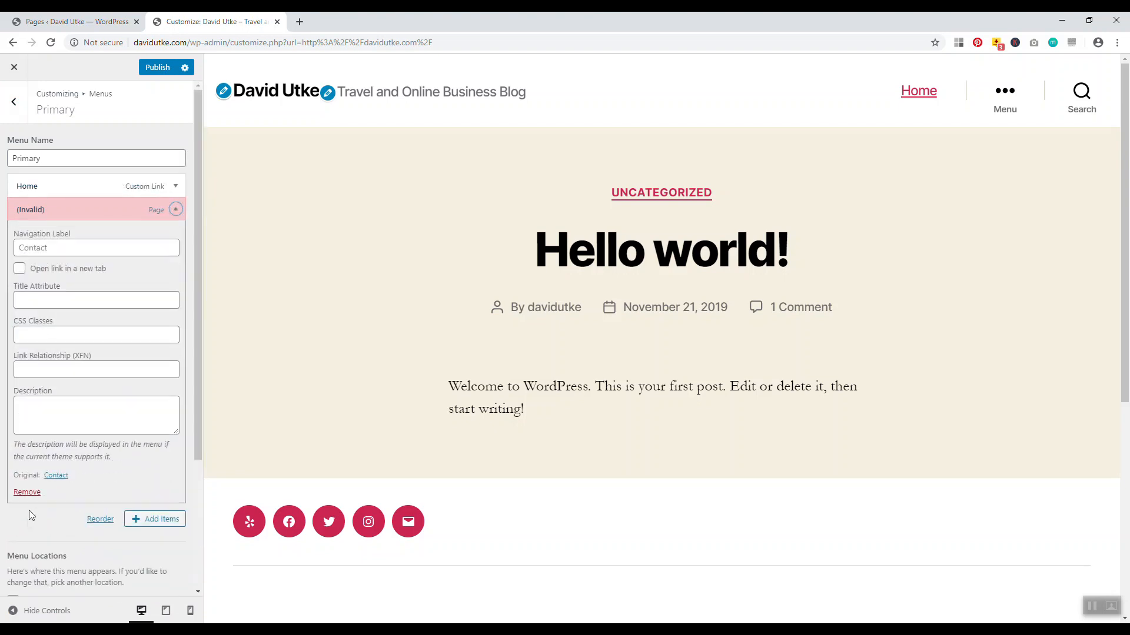
left_click(28, 493)
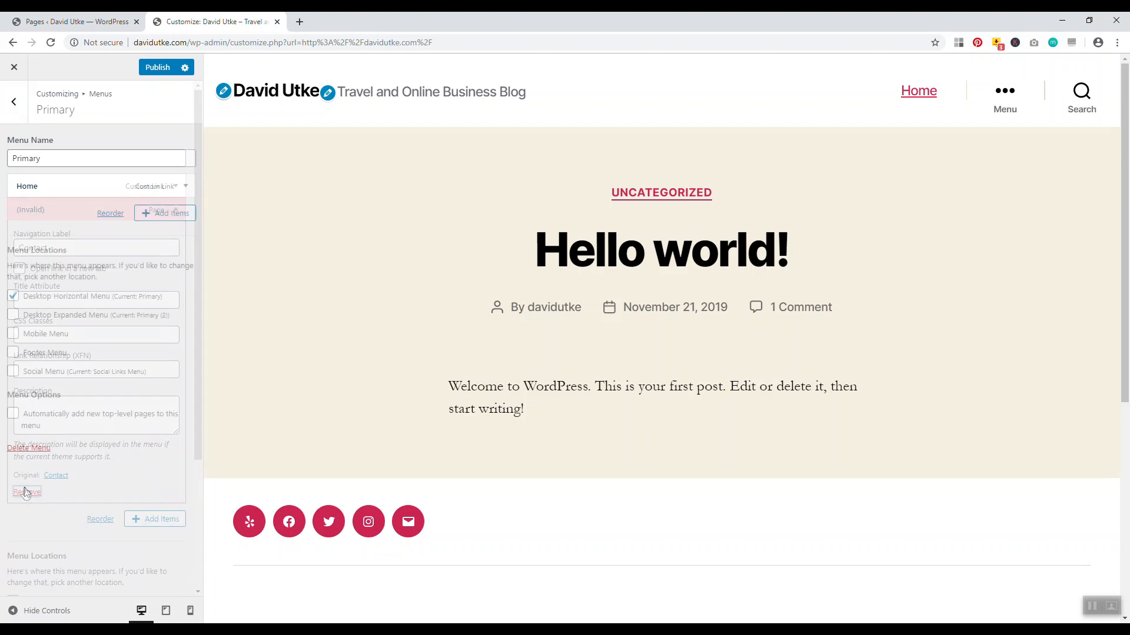
Unassign Primary from Desktop Horizontal Menu, publish, and reopen the live site in a new tab
left_click(14, 297)
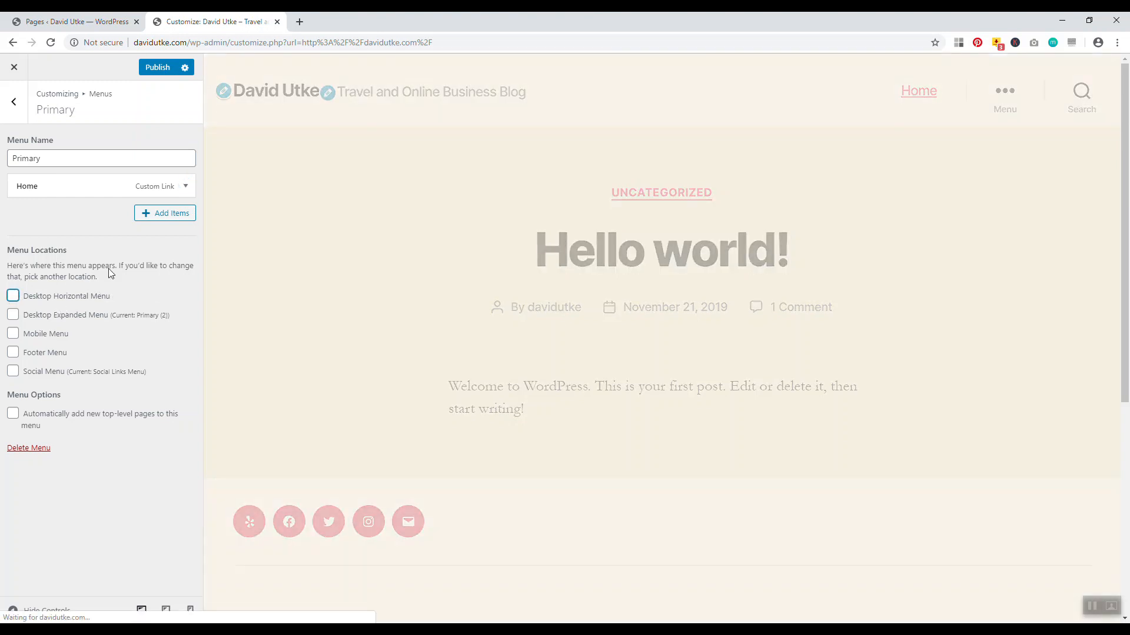
left_click(154, 67)
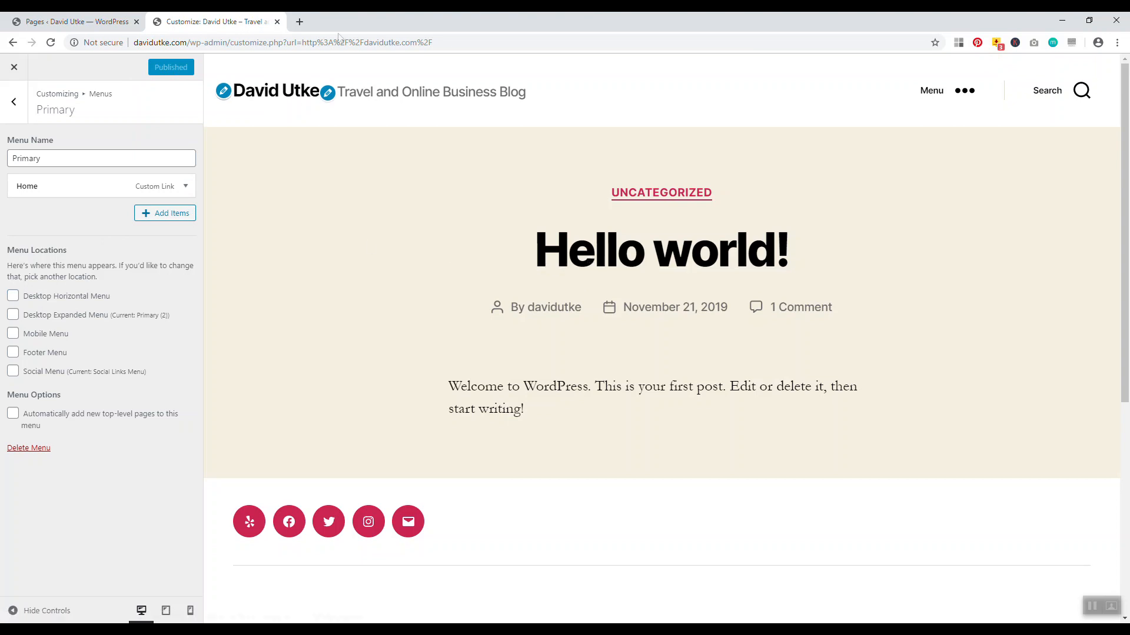
left_click(278, 22)
right_click(54, 63)
left_click(88, 72)
left_click(191, 23)
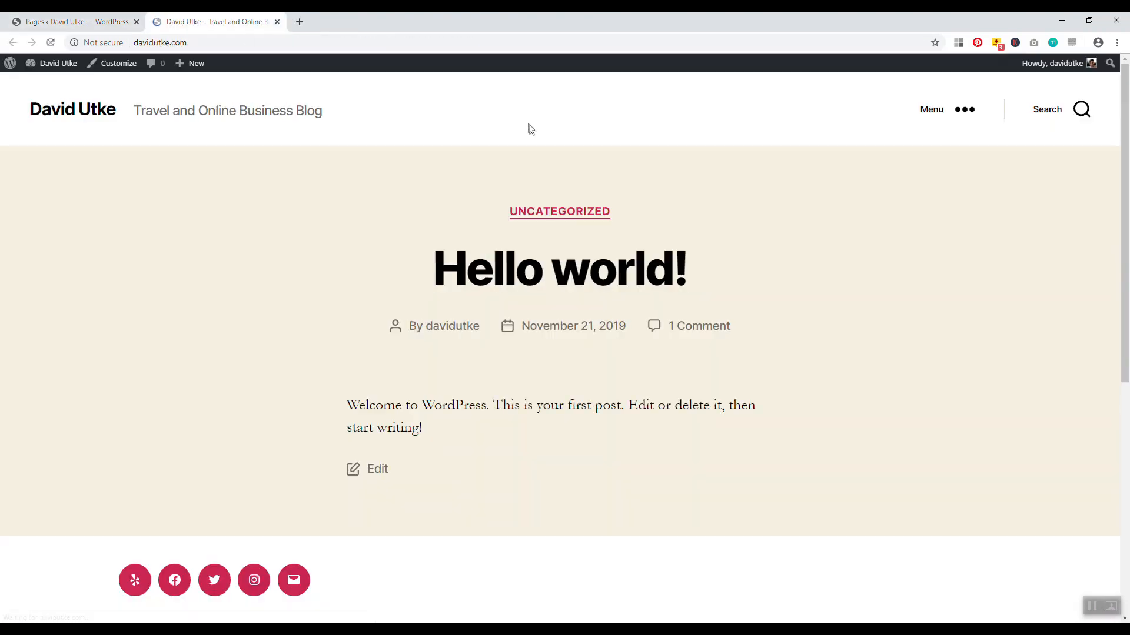
Open the Hello world! post on the live site and launch the Customizer from it
mouse_move(1126, 189)
left_mouse_down()
mouse_move(1128, 389)
mouse_move(1129, 175)
left_mouse_up()
left_click(556, 273)
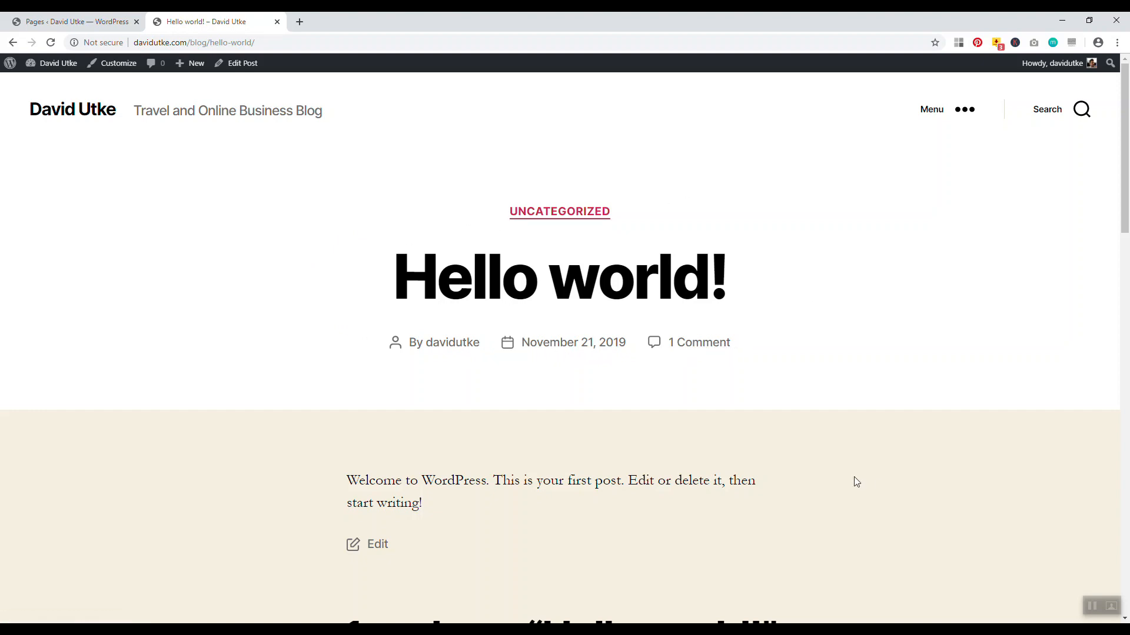
left_click(115, 64)
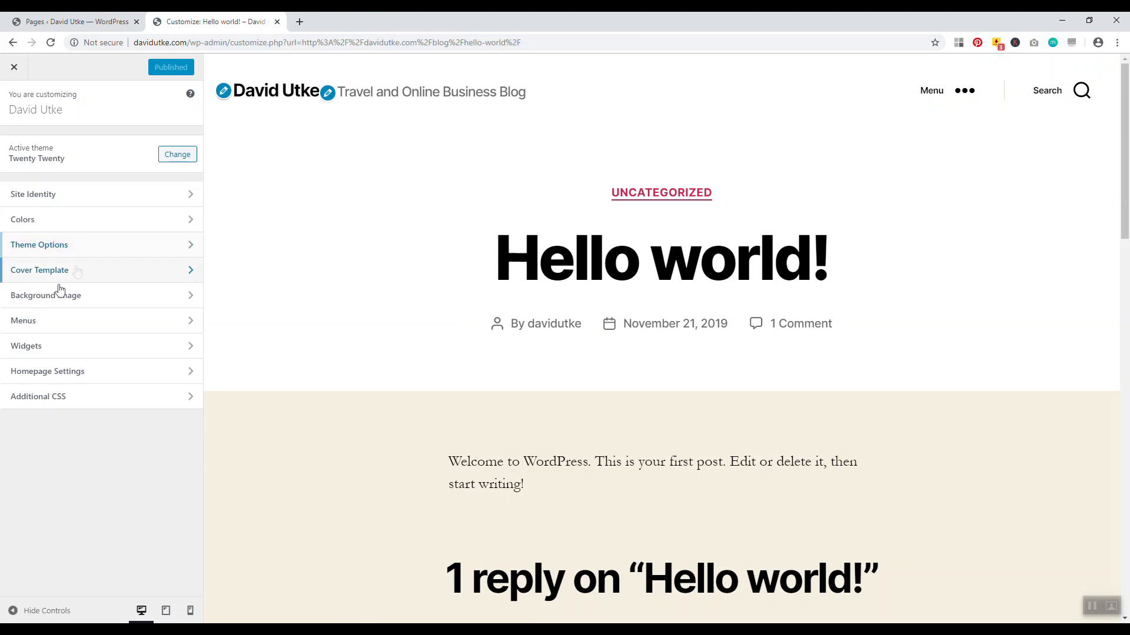
Paste the .post-meta { display: none; } rule from Notepad into Additional CSS
left_click(55, 401)
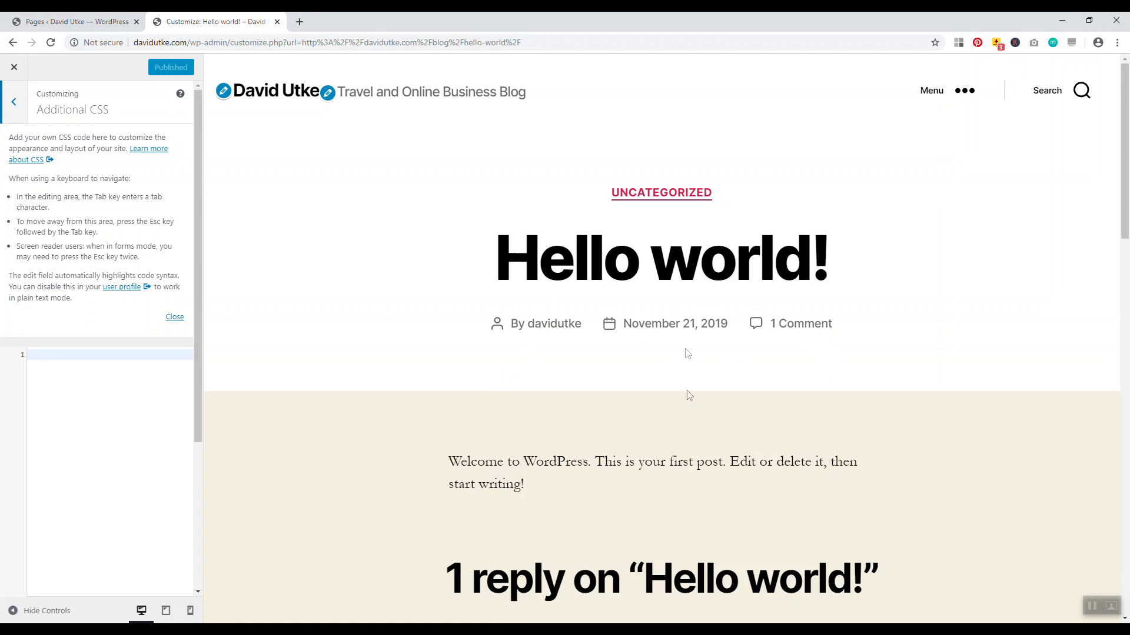
key("alt+Tab")
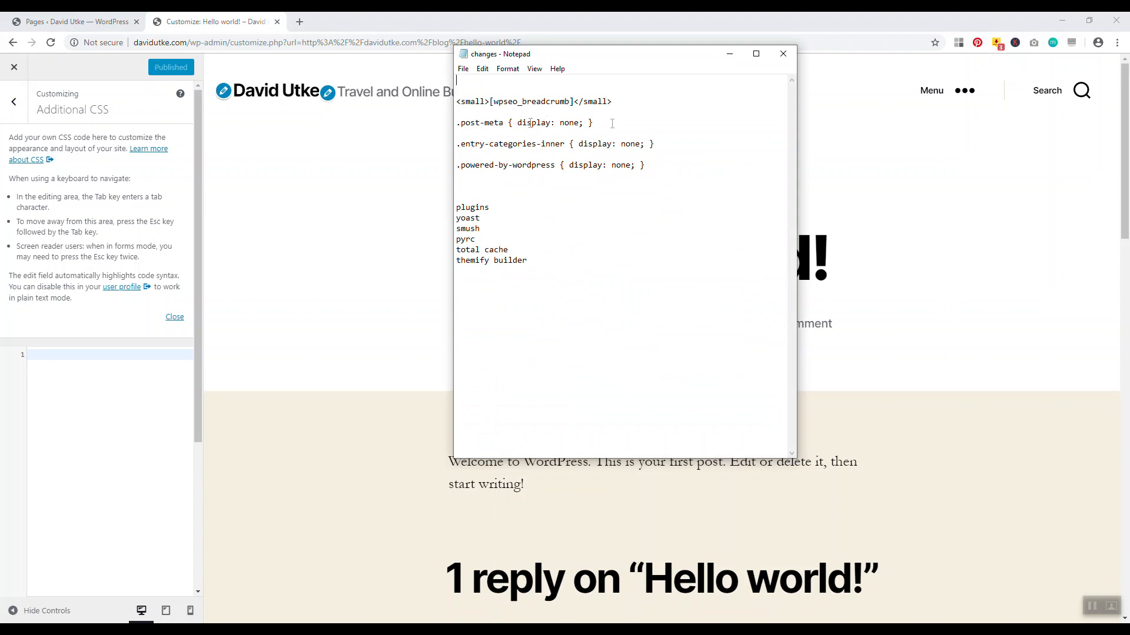
left_click_drag(604, 122, 470, 124)
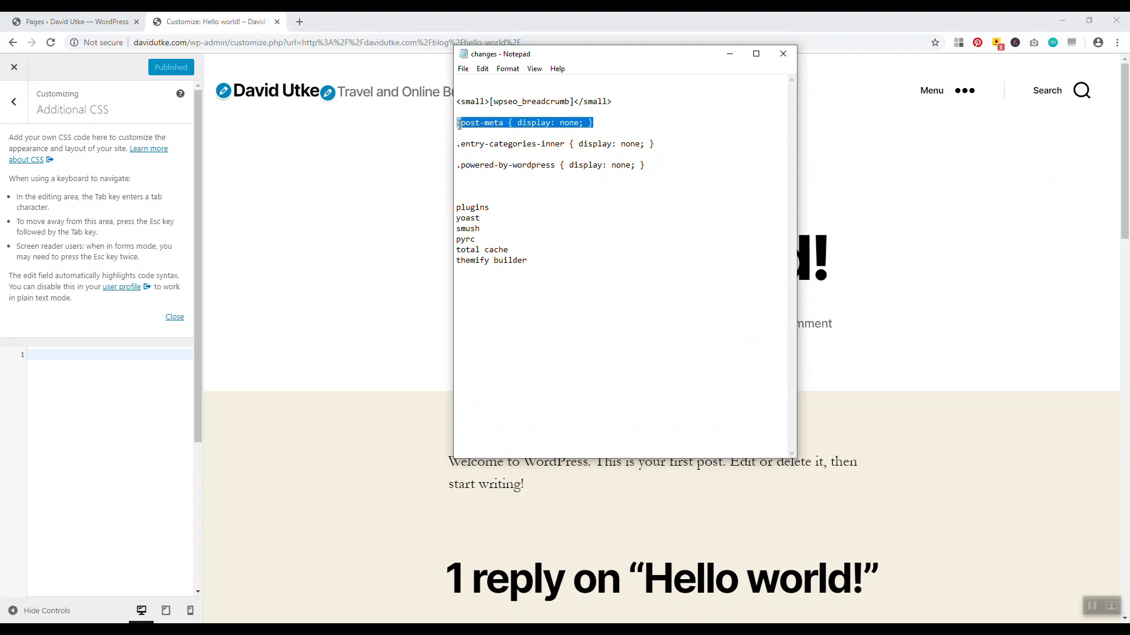
right_click(469, 121)
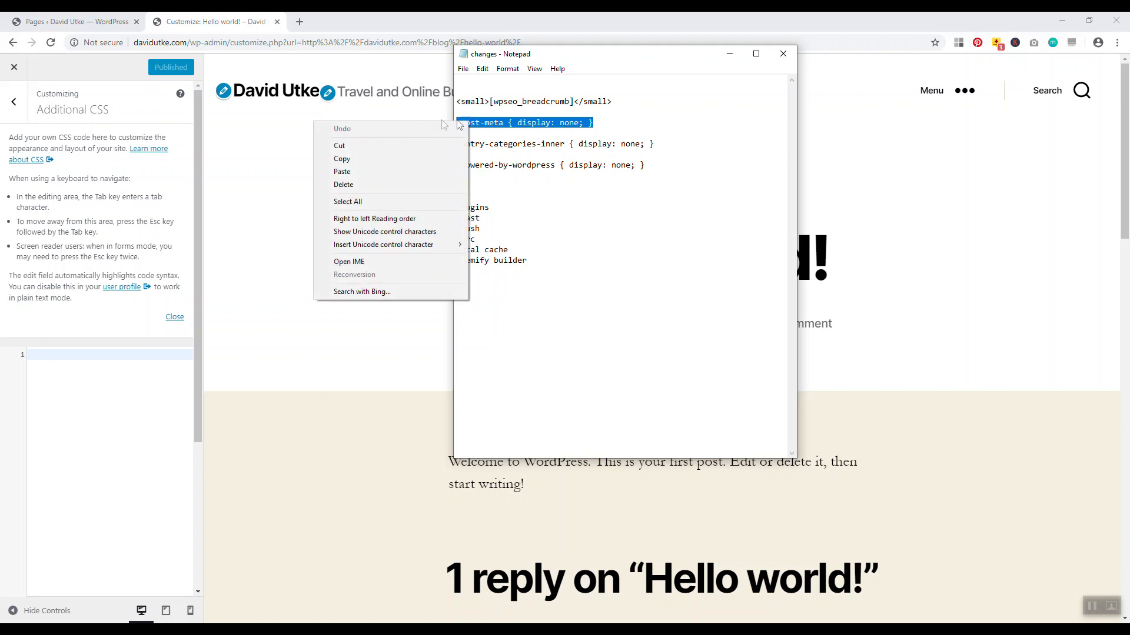
left_click(399, 158)
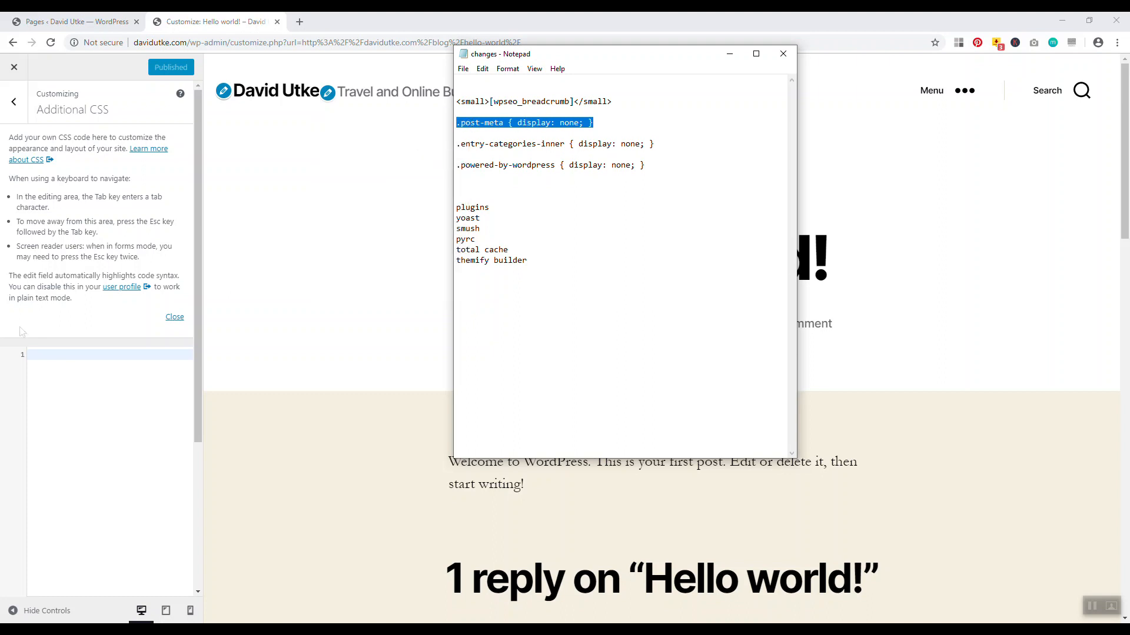
left_click(31, 354)
right_click(30, 355)
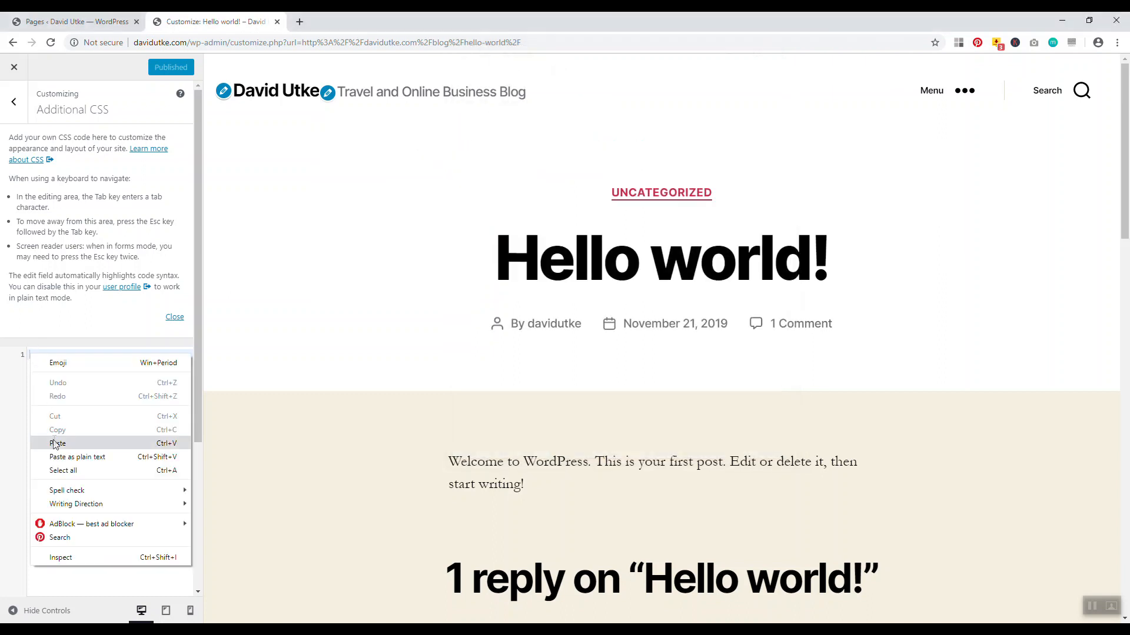
left_click(54, 444)
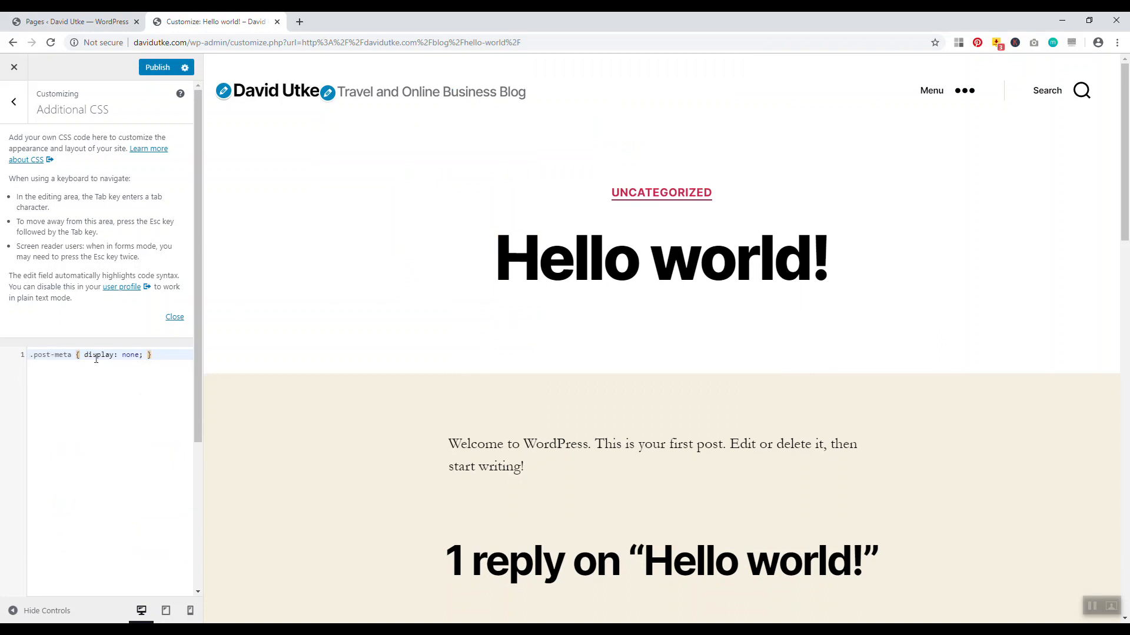
Add the .entry-categories-inner { display: none; } rule on a new line below it
left_click(783, 622)
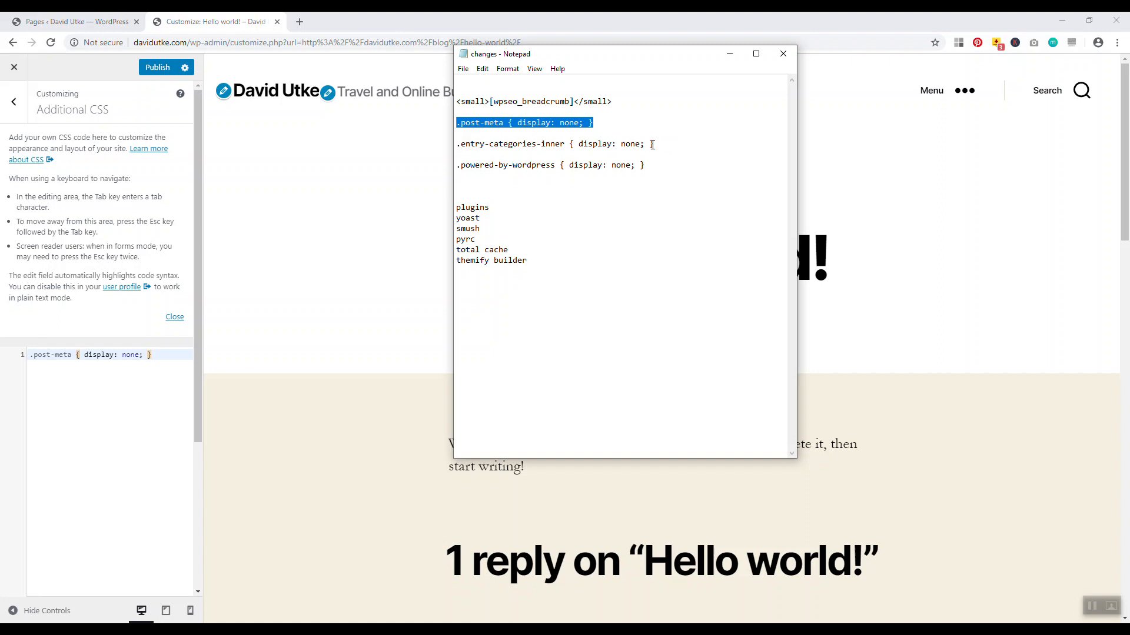
left_click_drag(663, 144, 459, 143)
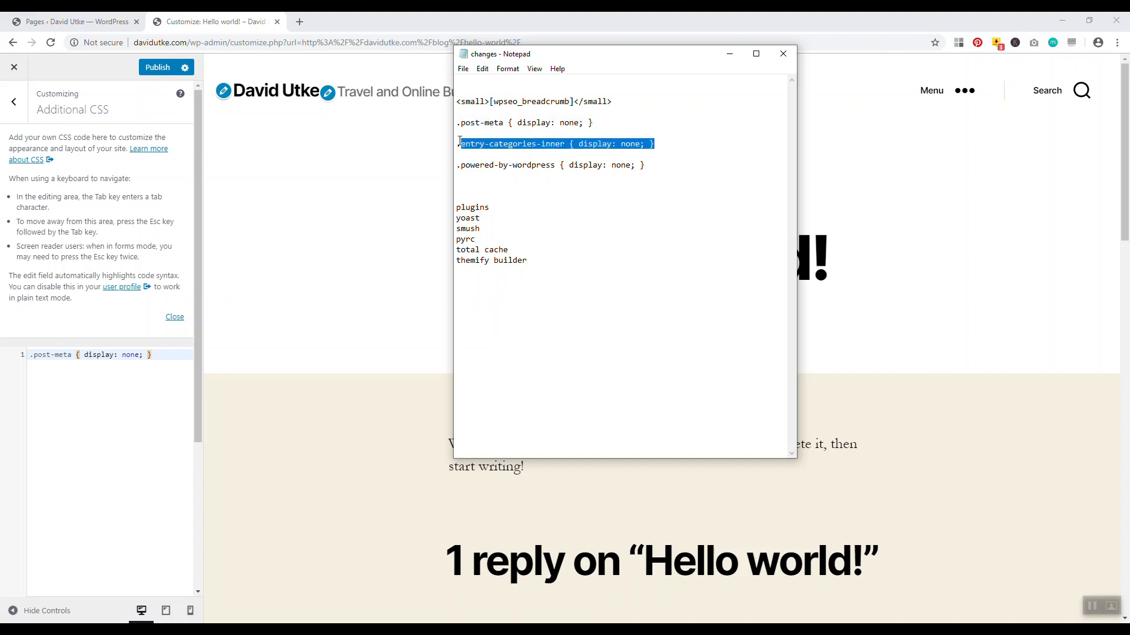
right_click(460, 144)
left_click(386, 179)
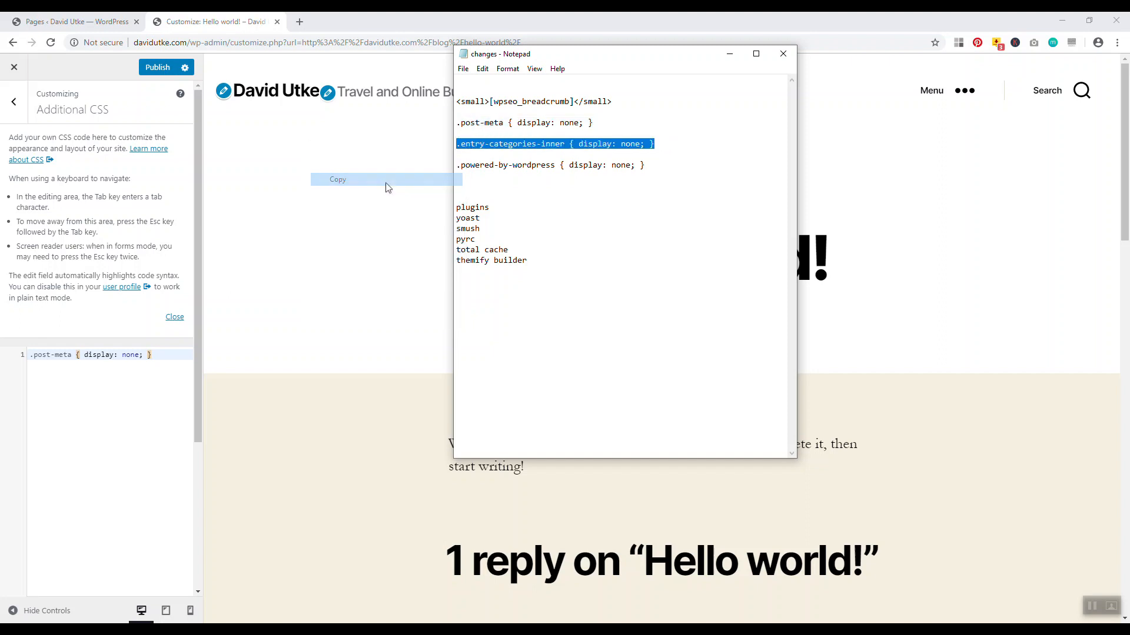
left_click(381, 214)
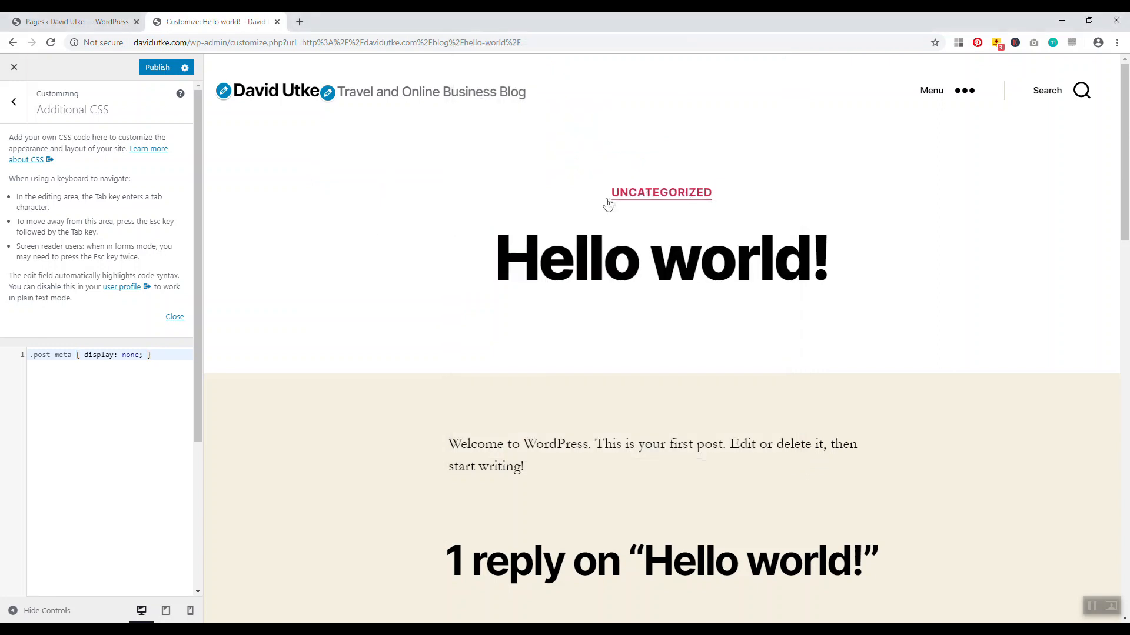
key("Return")
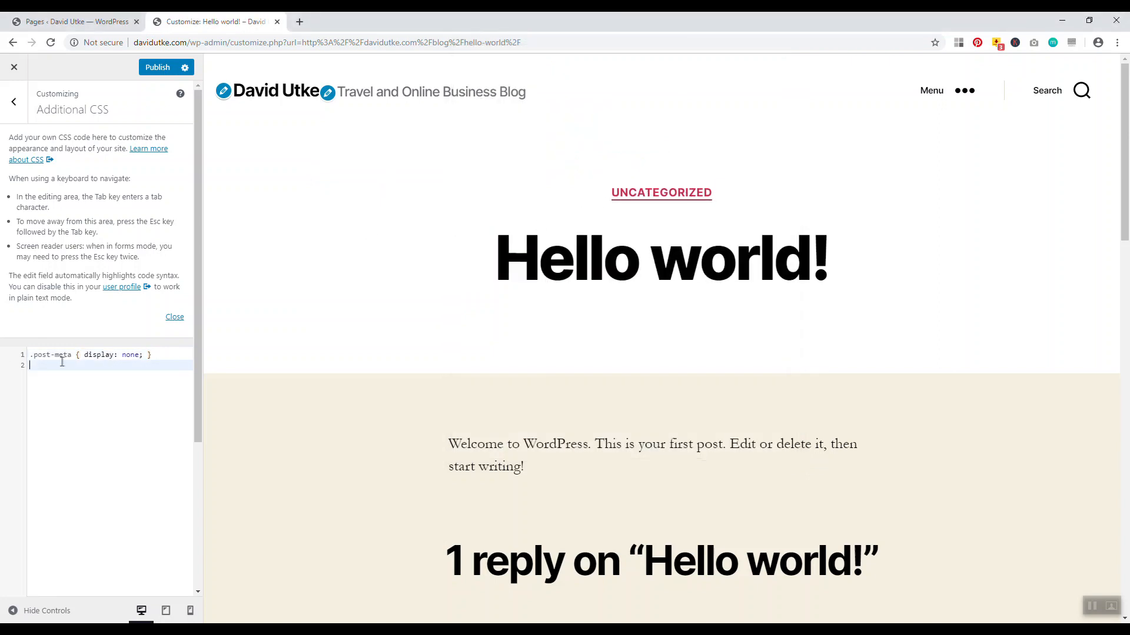
right_click(57, 365)
left_click(83, 453)
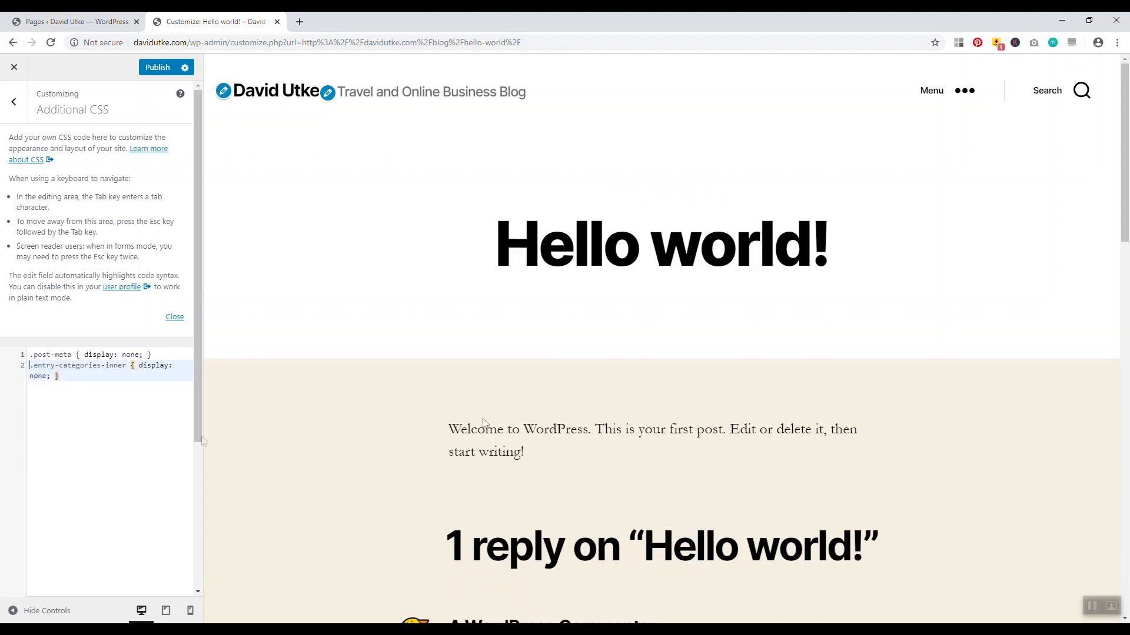
Scroll the Hello world! preview to confirm the post meta and category label are hidden
key("alt+Tab")
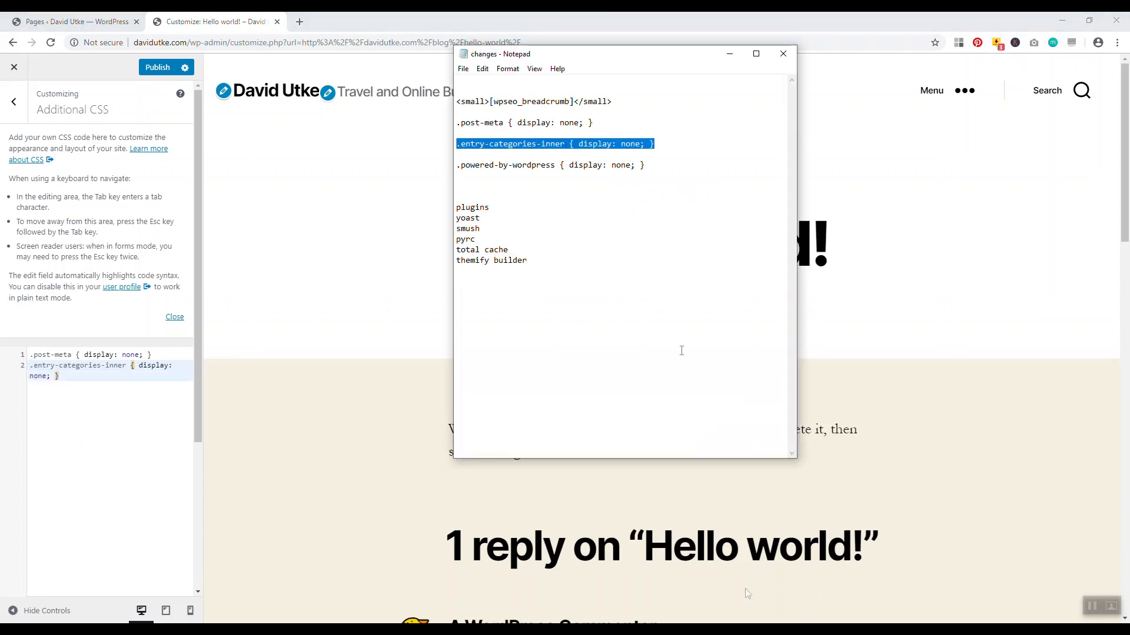
left_click(930, 199)
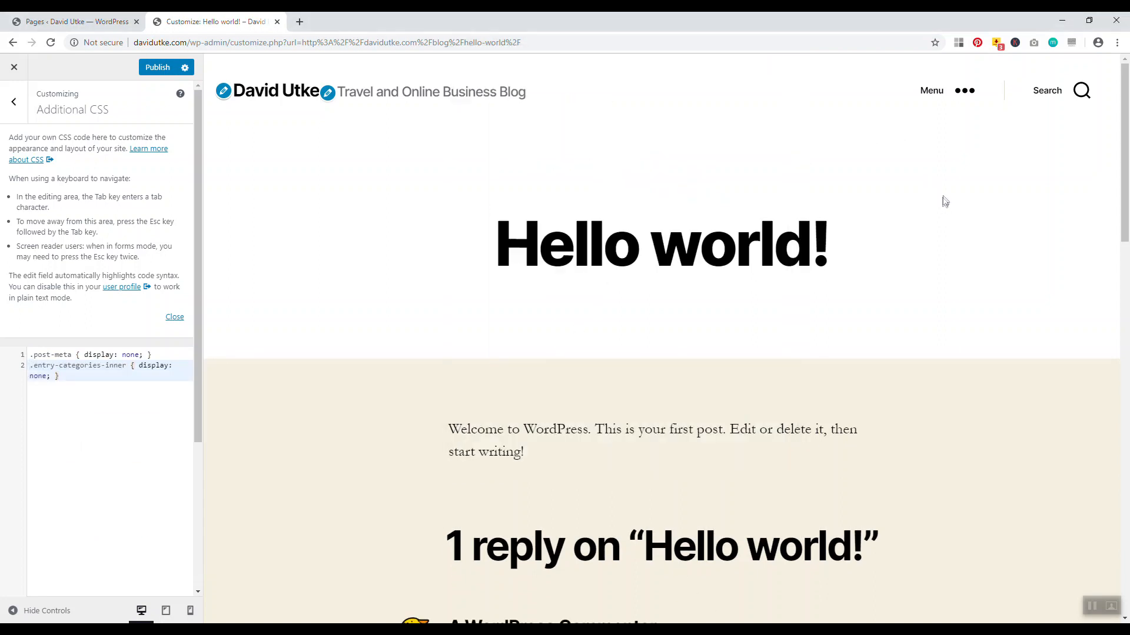
scroll(1126, 144, "down", 3)
left_click_drag(1127, 144, 1124, 531)
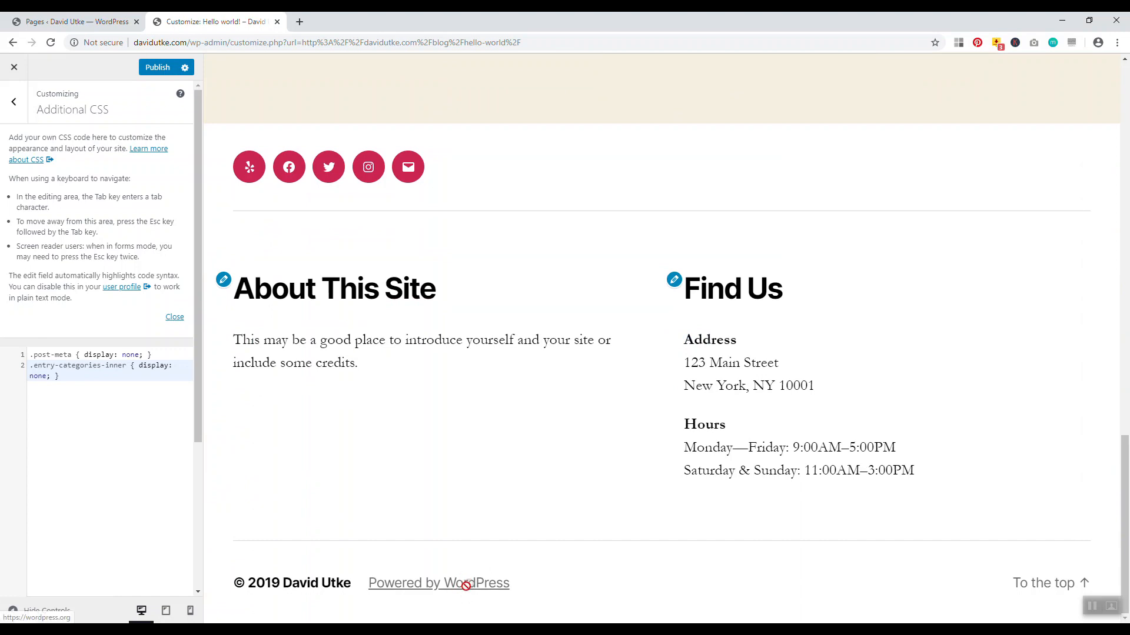
Copy the .powered-by-wordpress { display: none; } rule from the CSS snippets notes
left_click_drag(1125, 523, 1070, 144)
key("alt+Tab")
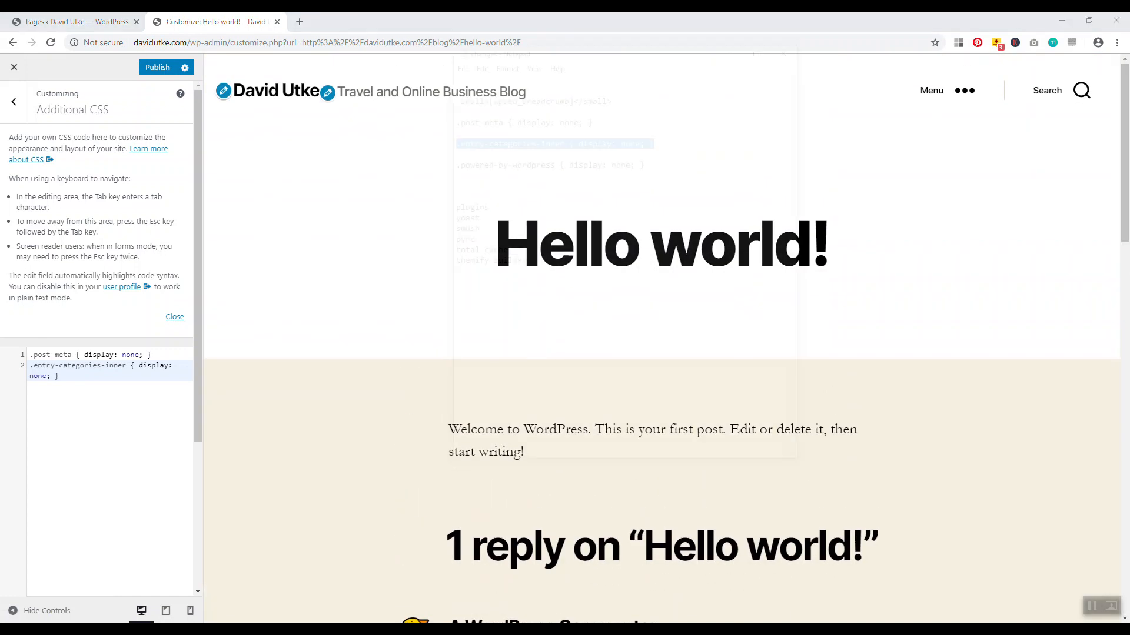
left_click_drag(645, 165, 463, 166)
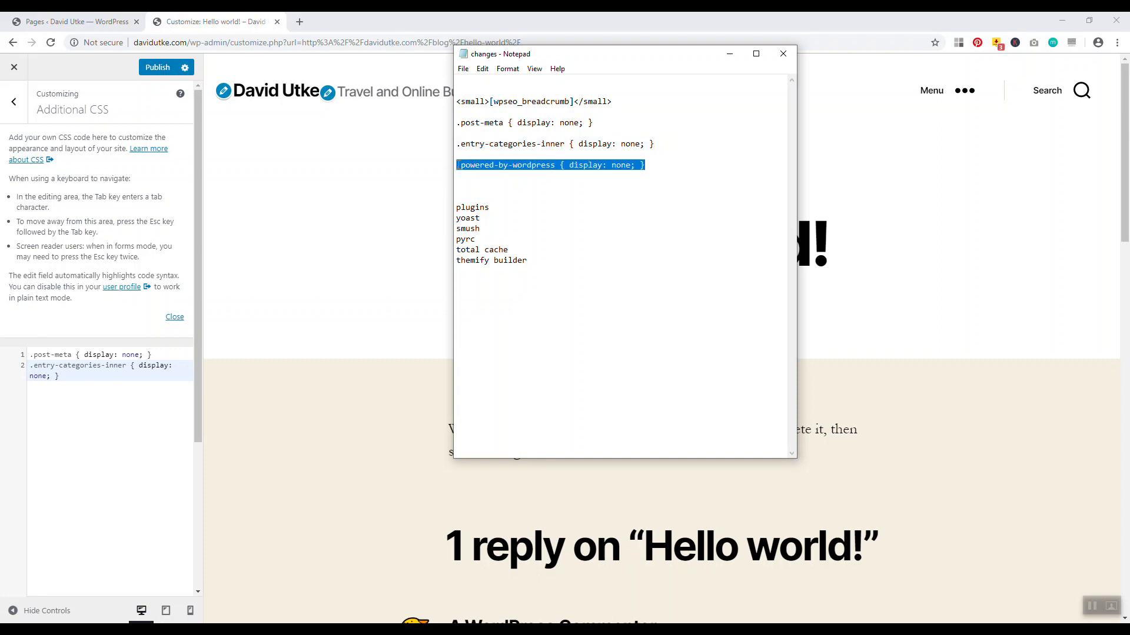
right_click(469, 165)
left_click(386, 202)
Paste the footer-credit rule as line 3 of Additional CSS and publish the changes
left_click(68, 378)
key("Return")
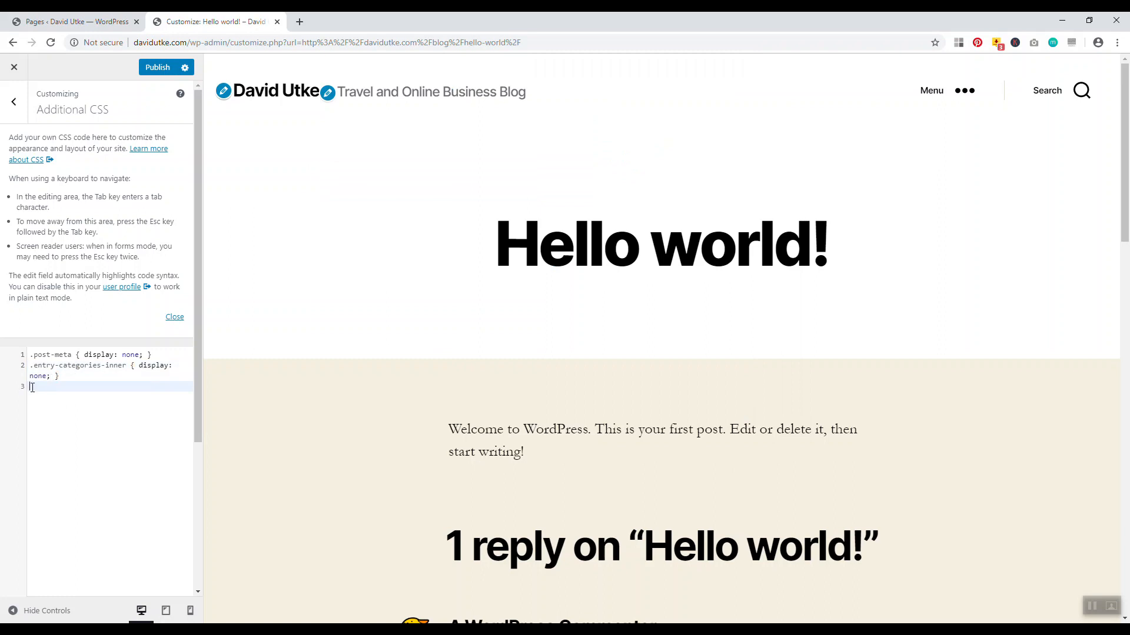
right_click(32, 387)
left_click(58, 477)
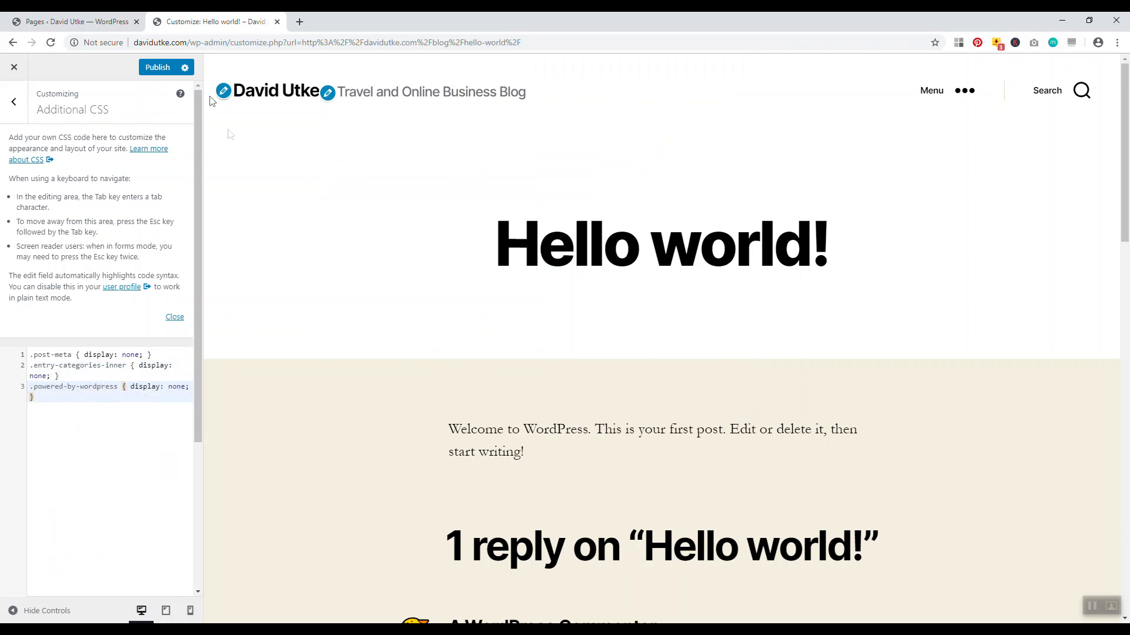
left_click(157, 67)
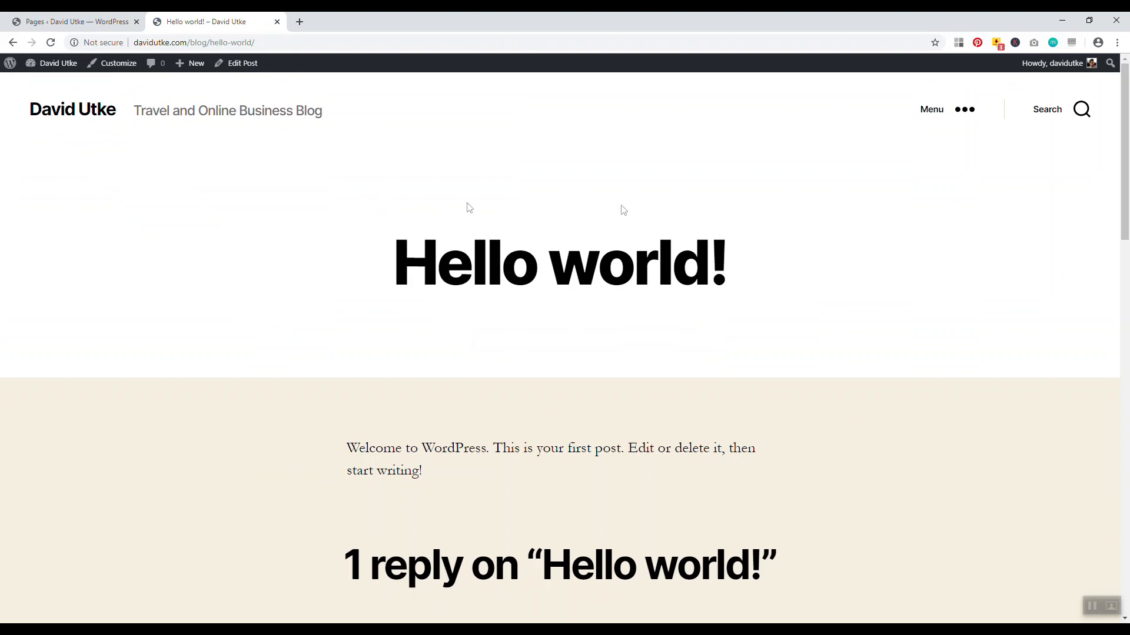
Scroll through the live Hello world! post, then switch to The 5 Best Vlogging Cameras article
scroll(1103, 269, "down", 7)
scroll(1103, 269, "down", 13)
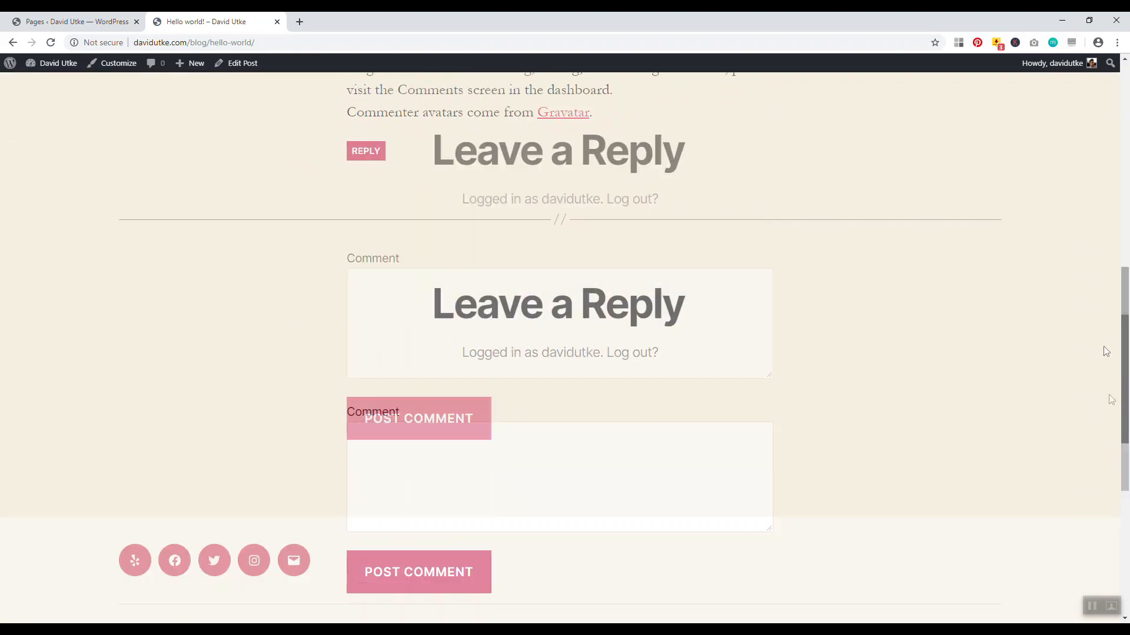
left_click_drag(1127, 492, 1098, 130)
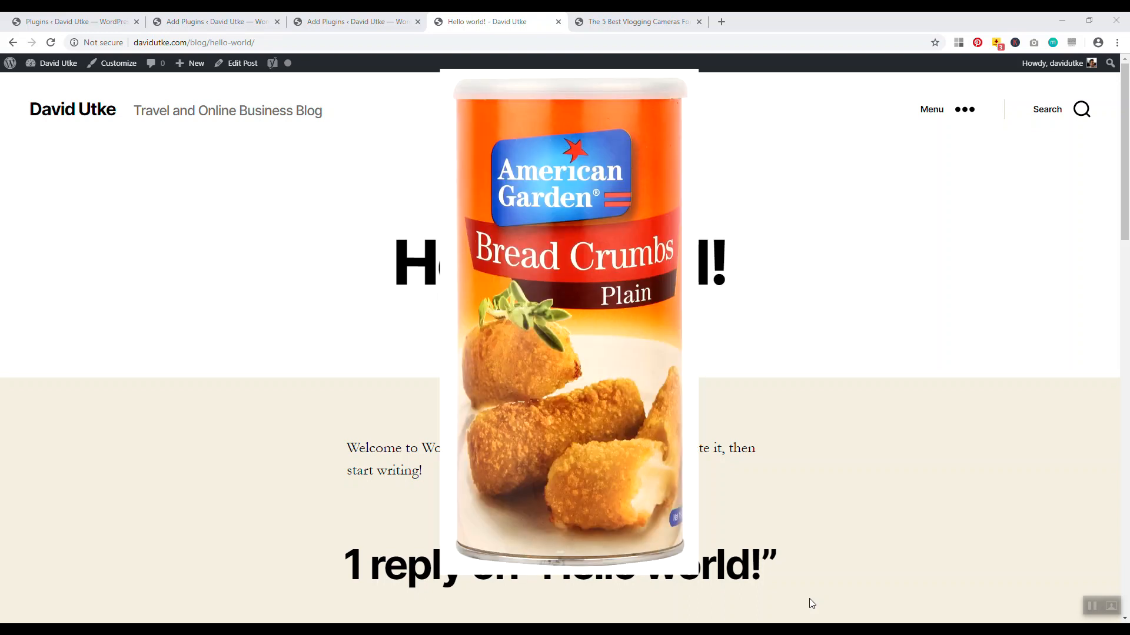
key("ctrl+Tab")
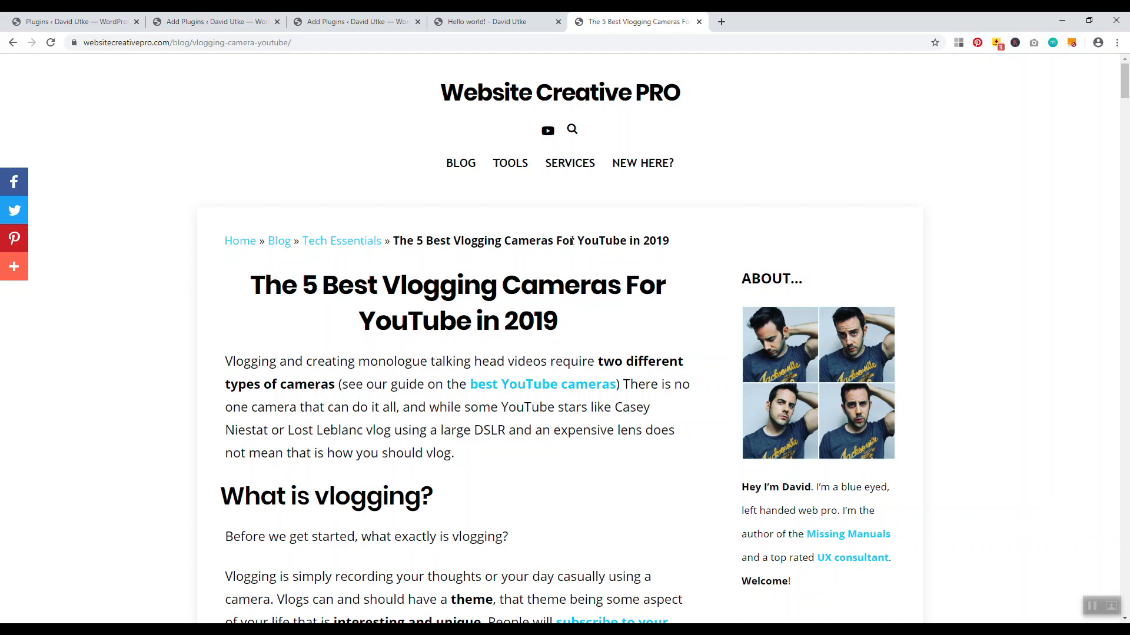
Show the 'yoast' plugin search results, where Yoast SEO is already marked Active
left_click(487, 21)
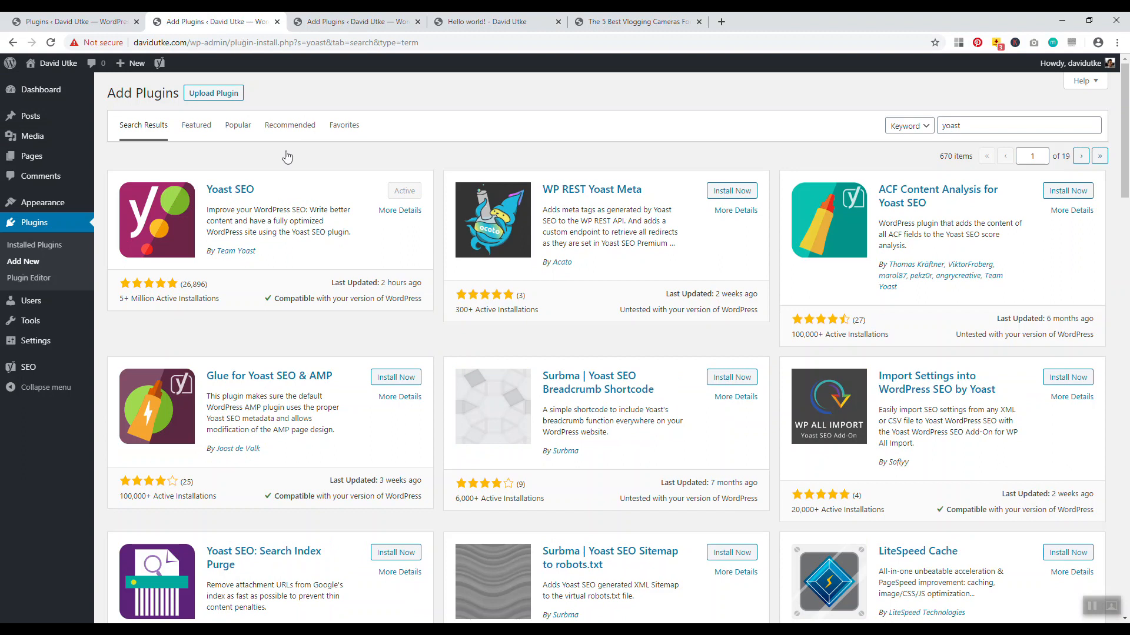
Check the PRyC search results, go to Installed Plugins and open Add Plugins in a new tab
left_click(354, 21)
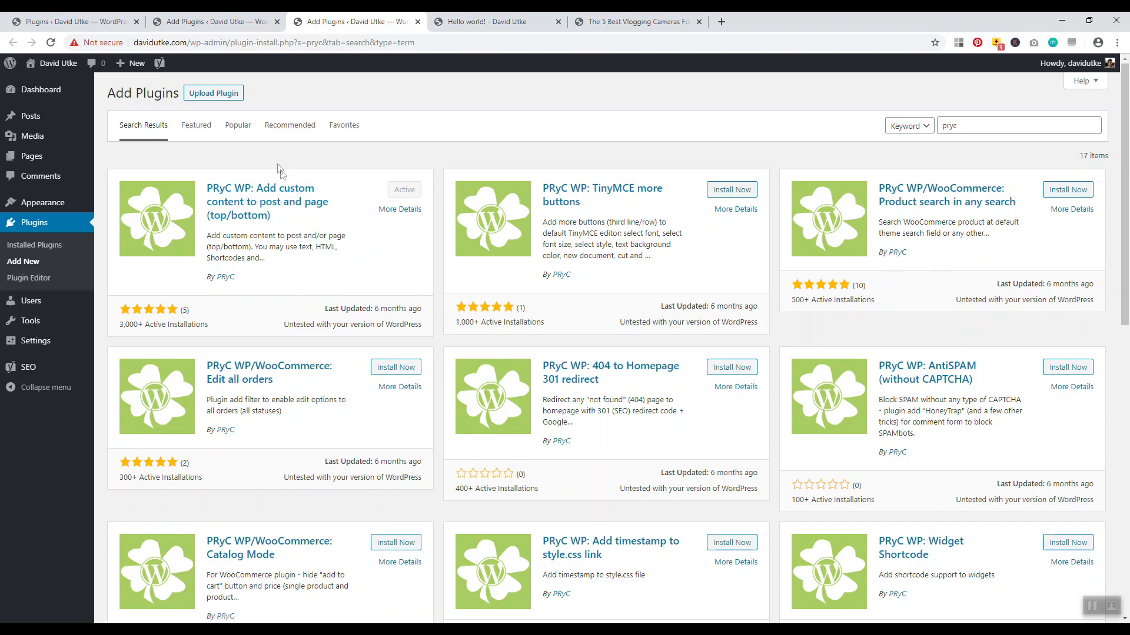
left_click(140, 22)
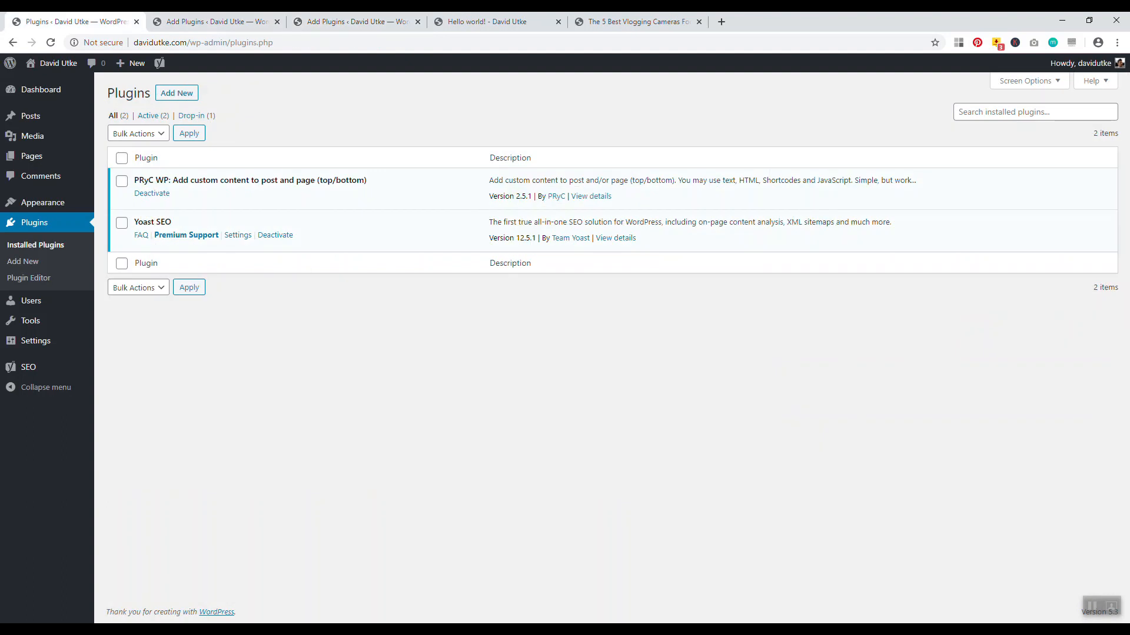
right_click(22, 261)
left_click(39, 269)
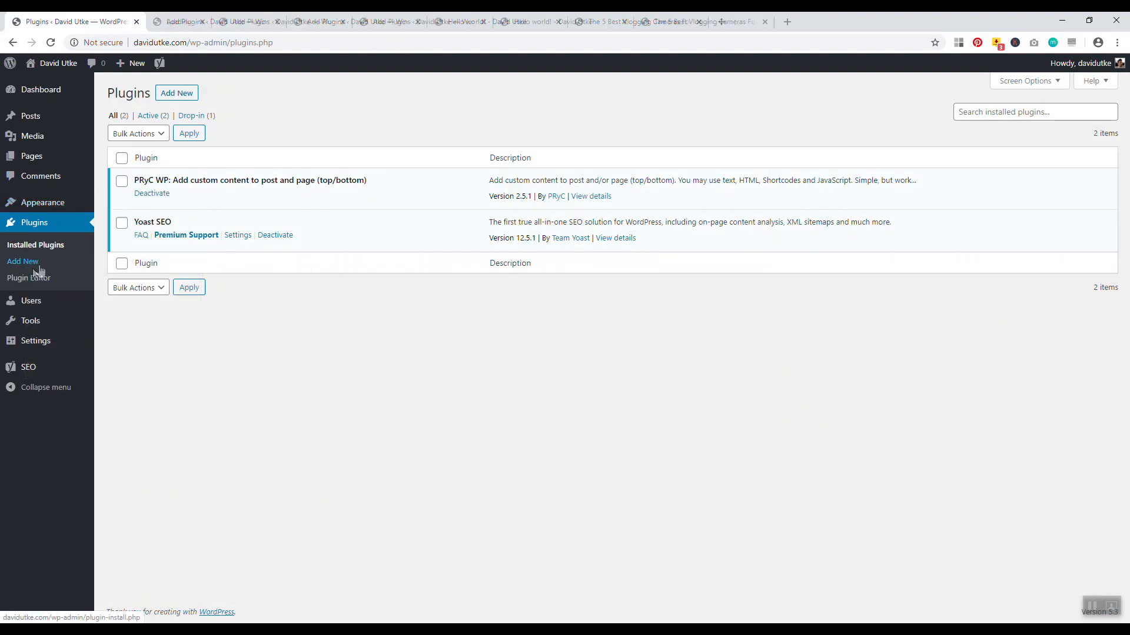
left_click(209, 22)
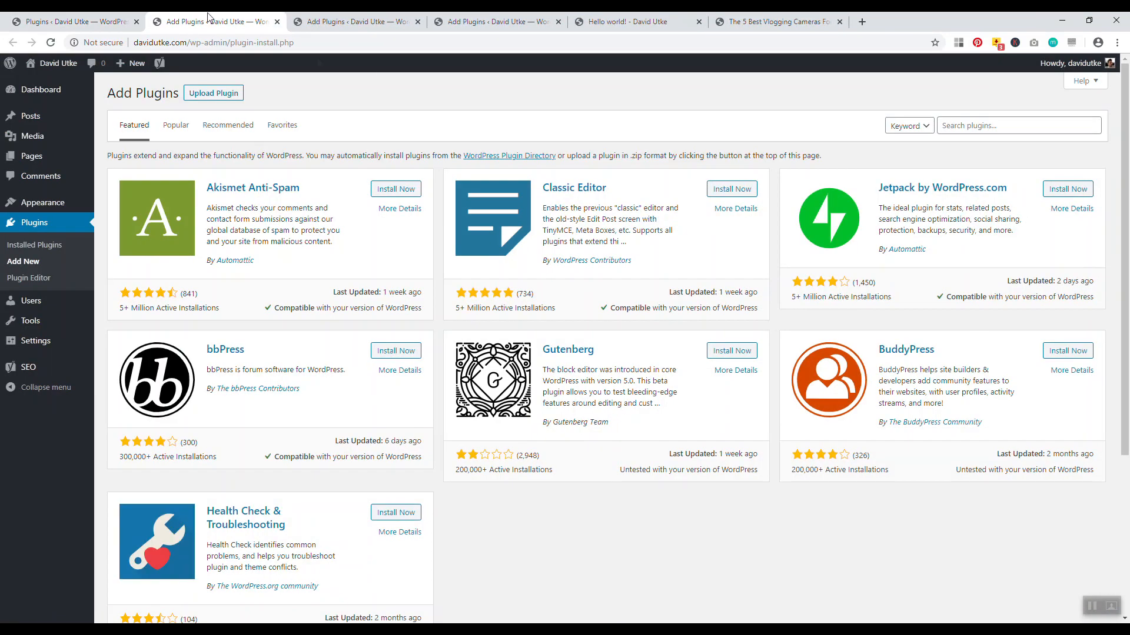
Search plugins for 'yoast seo', then close that extra Add Plugins tab
left_click(988, 128)
type("yoast s")
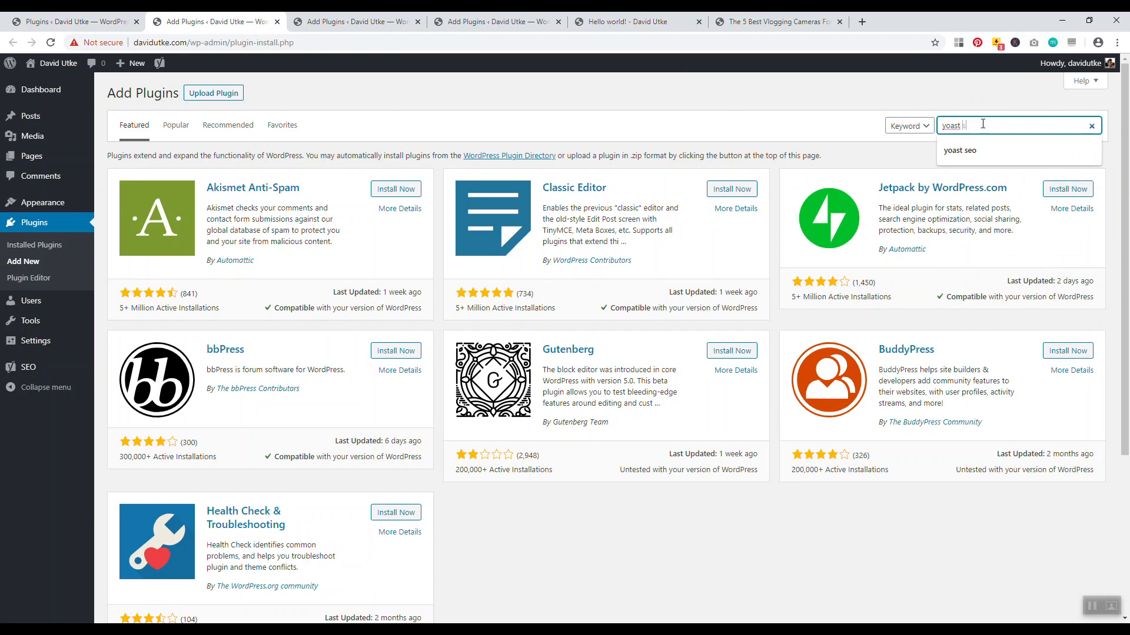
type("eo")
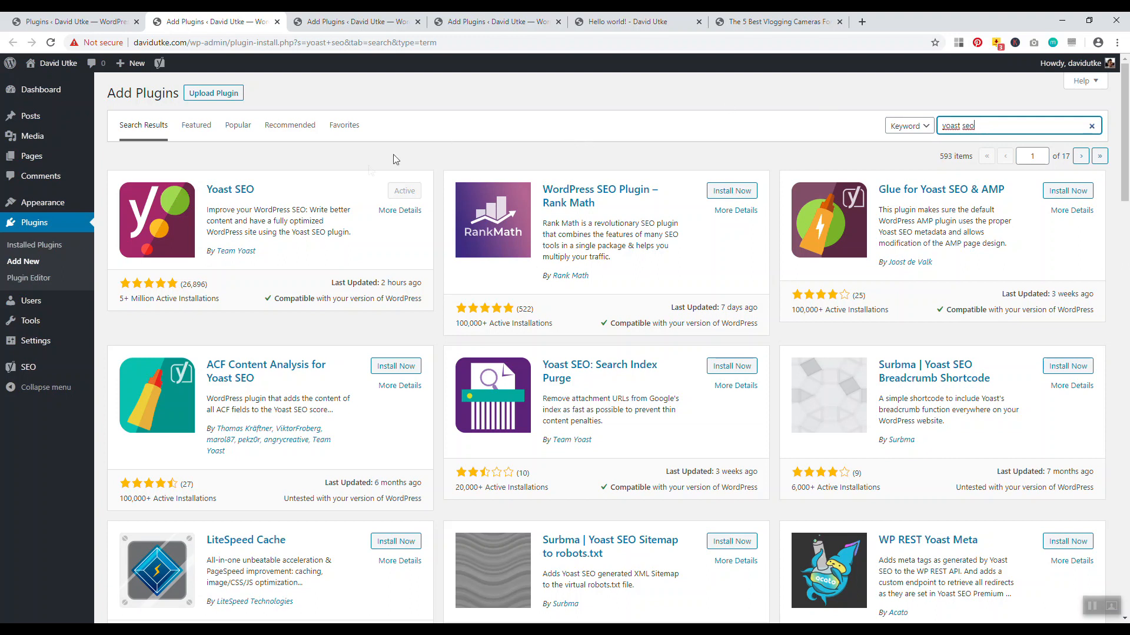
left_click(276, 22)
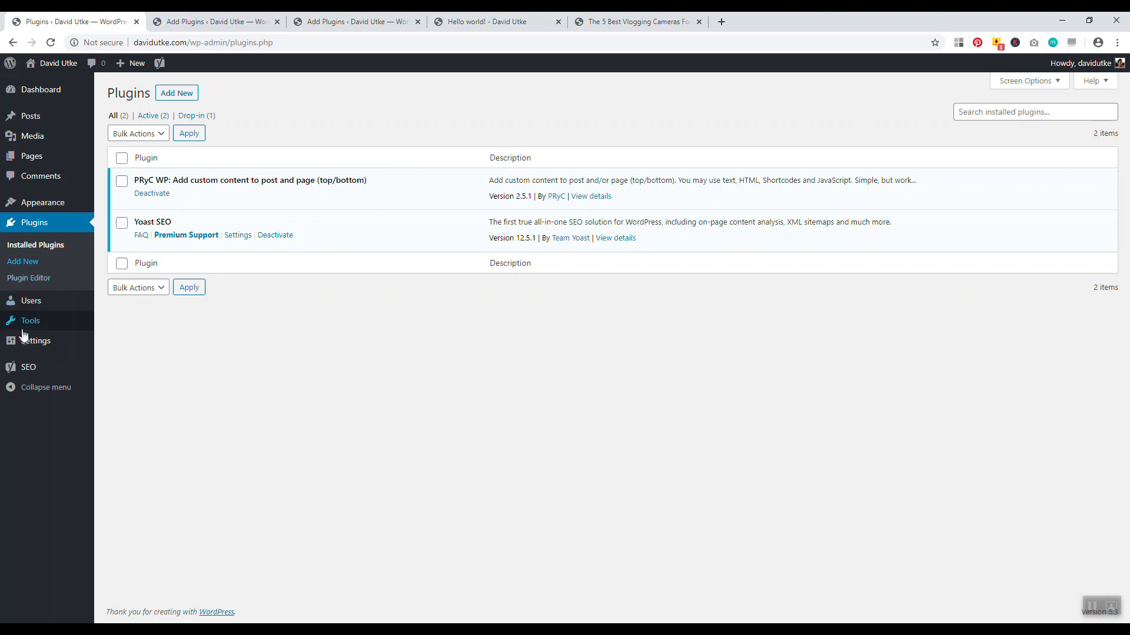
mouse_move(25, 369)
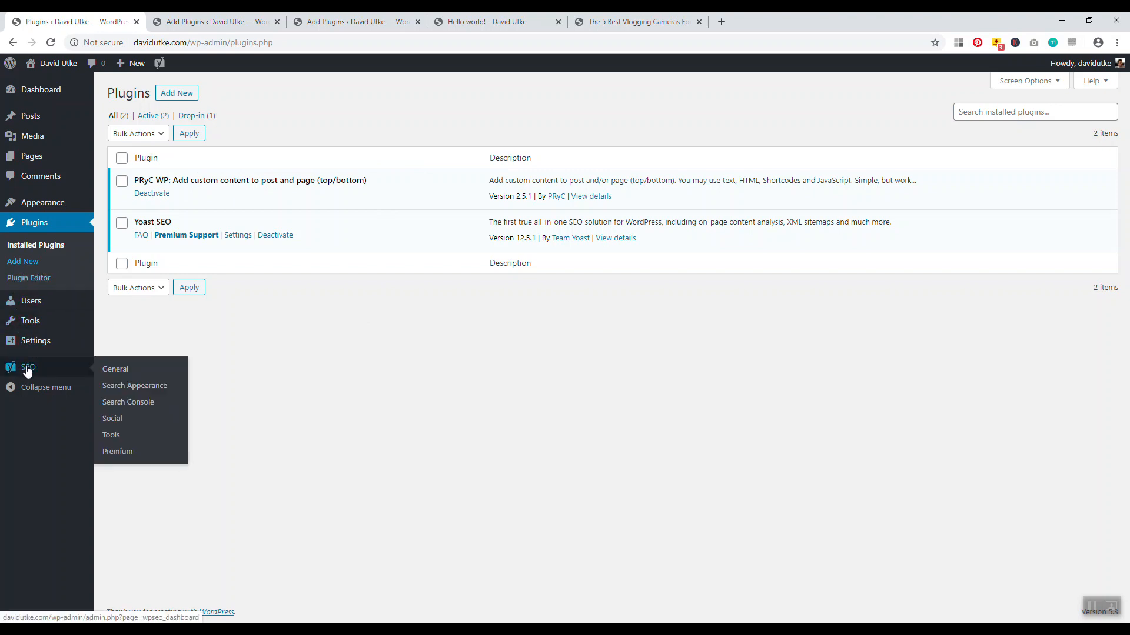
Enable breadcrumbs in SEO > Search Appearance > Breadcrumbs, save, and reload the Hello world! post
left_click(27, 369)
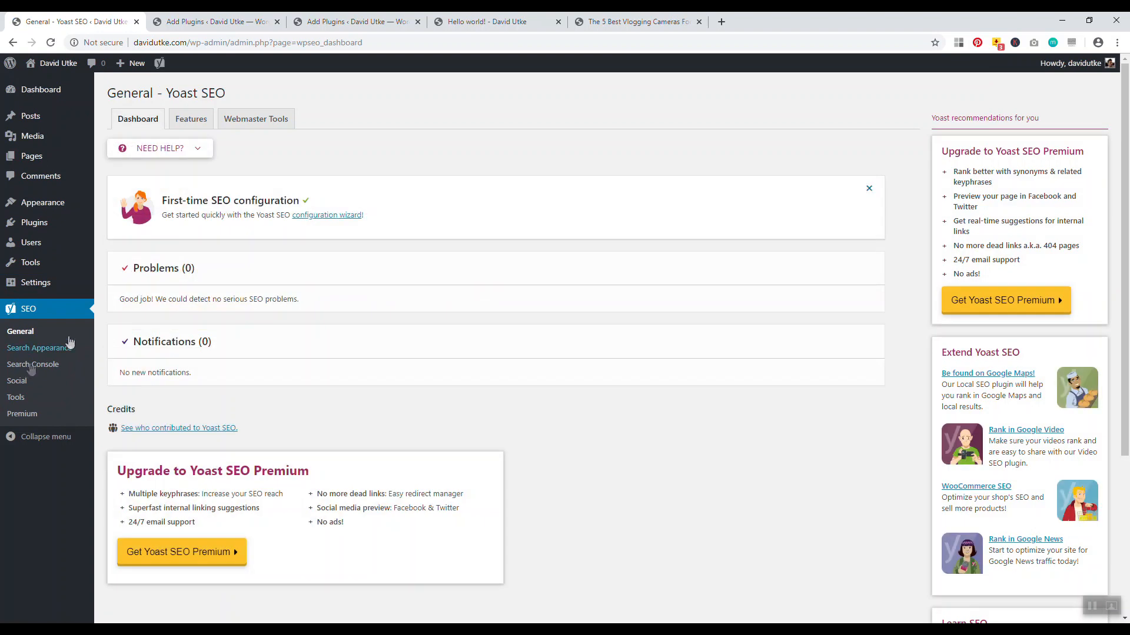
left_click(24, 350)
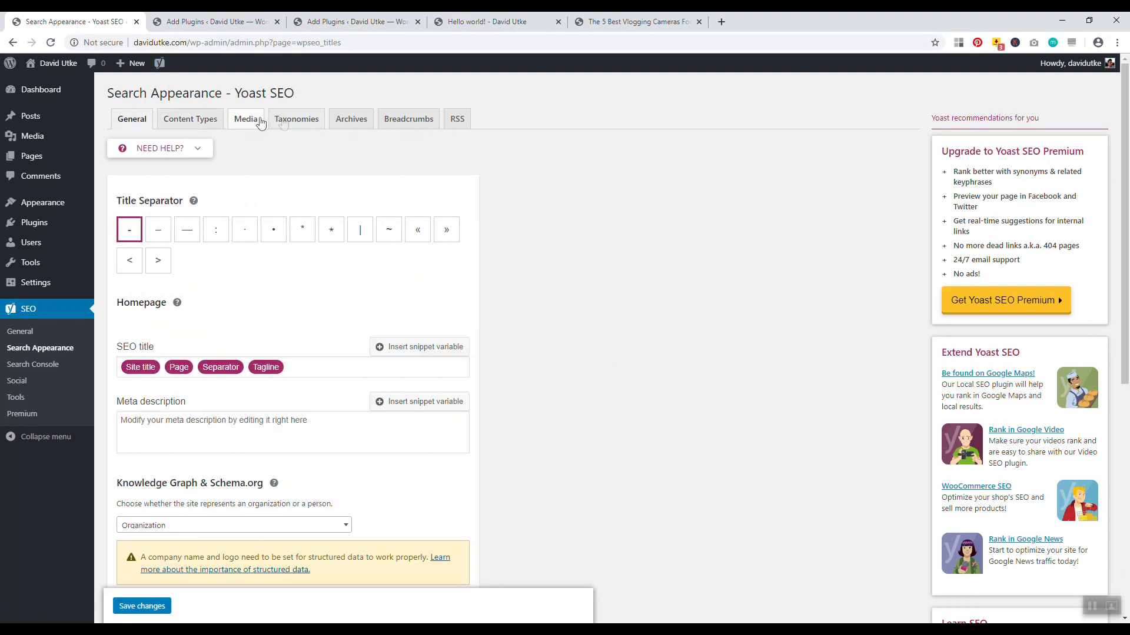
left_click(410, 119)
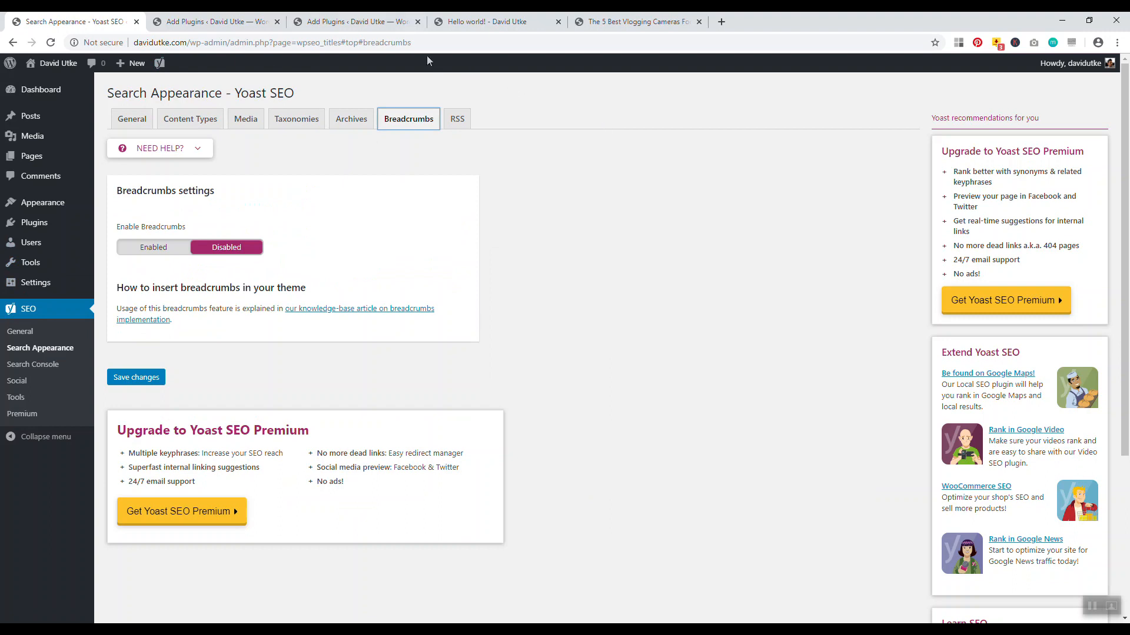
left_click(162, 248)
scroll(552, 242, "down", 6)
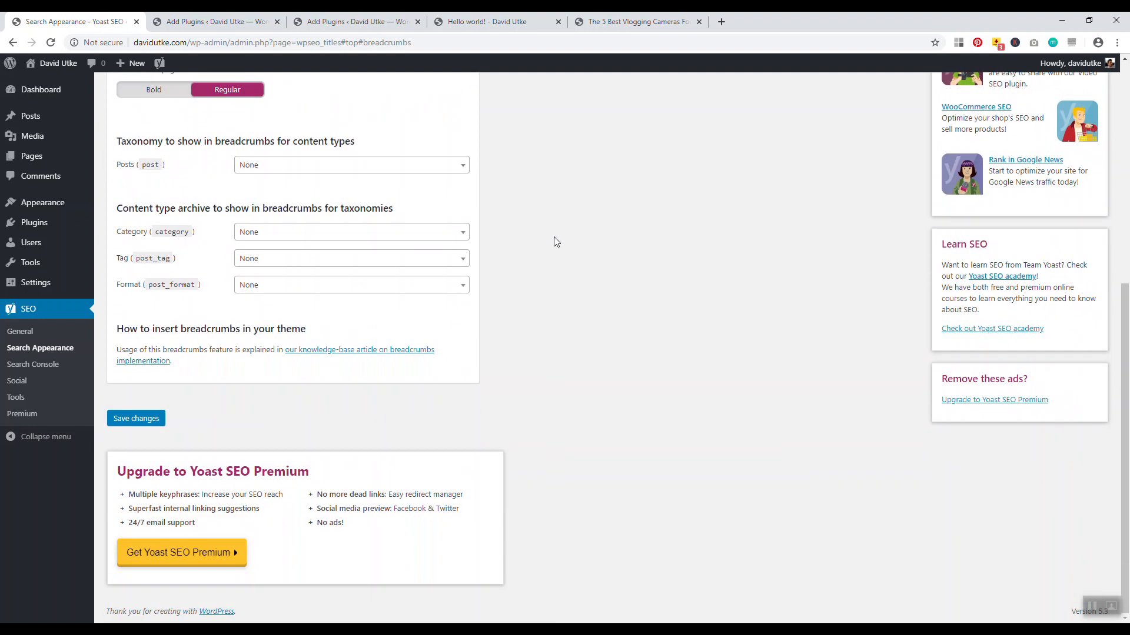
left_click(137, 422)
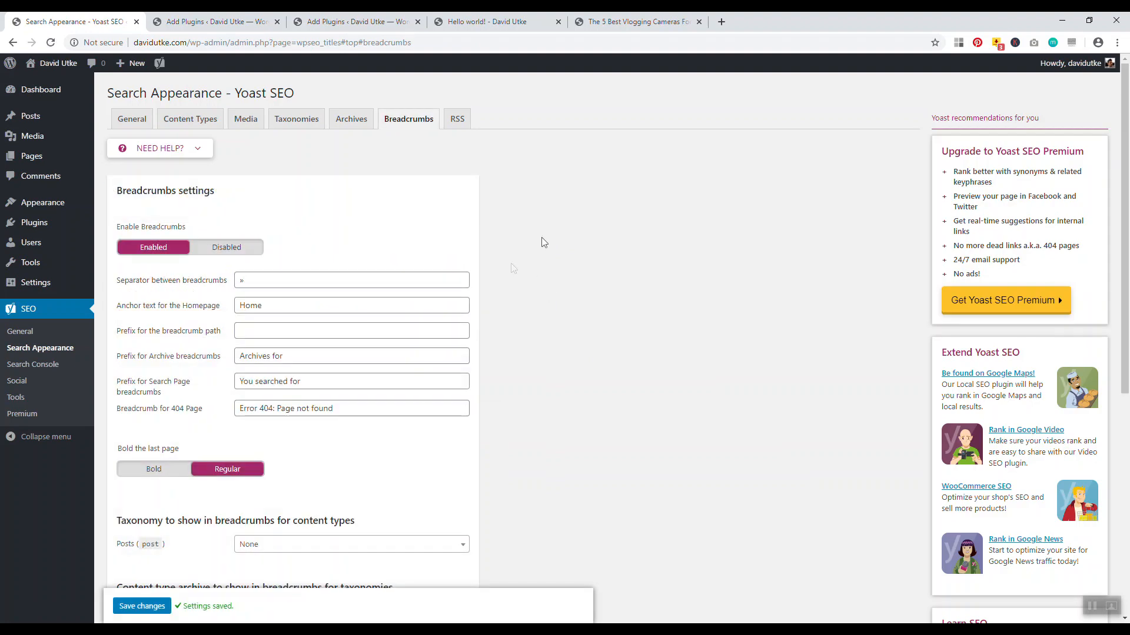
scroll(555, 303, "down", 6)
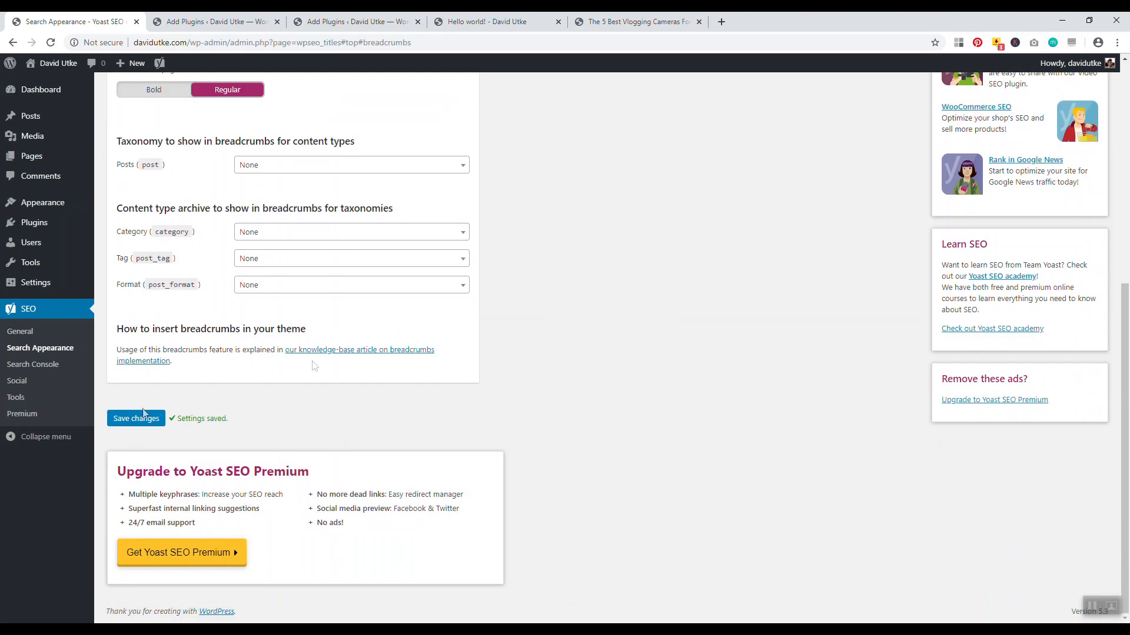
scroll(599, 243, "up", 3)
left_click(487, 22)
left_click(51, 43)
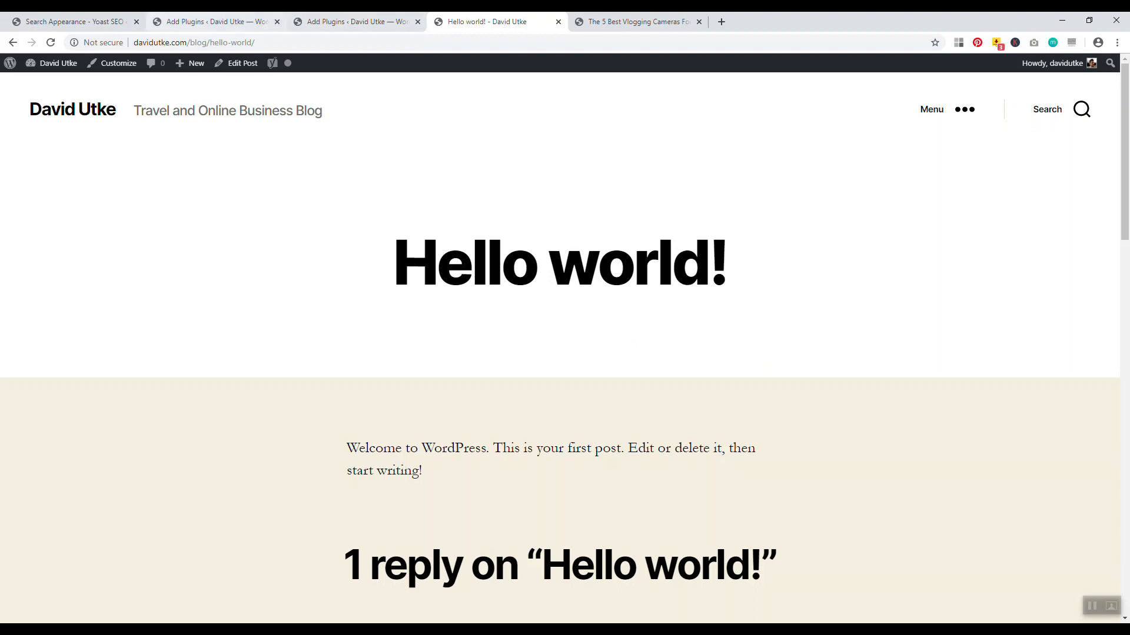
Open the PRyC WP custom content settings in a new tab
left_click(77, 22)
left_click(213, 22)
left_click(355, 22)
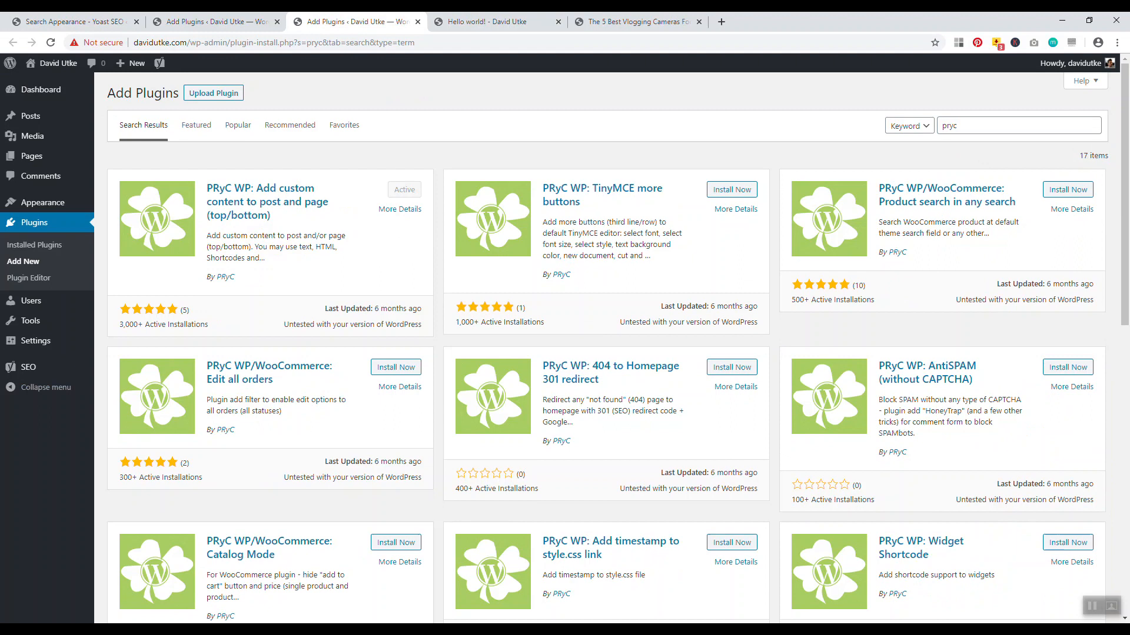
left_click(76, 22)
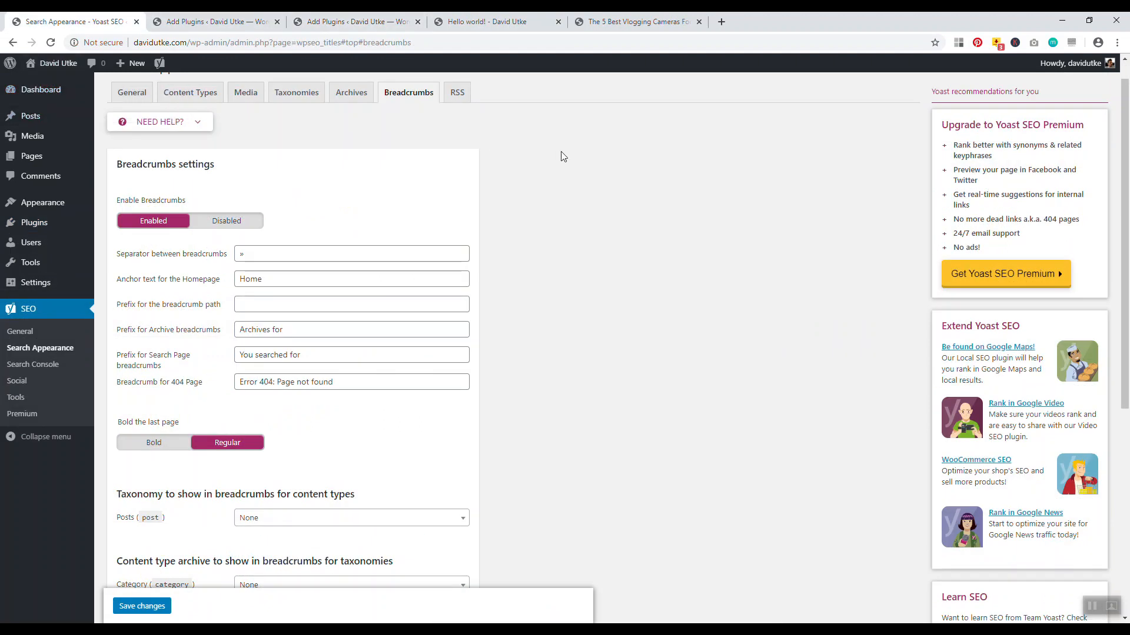
mouse_move(33, 283)
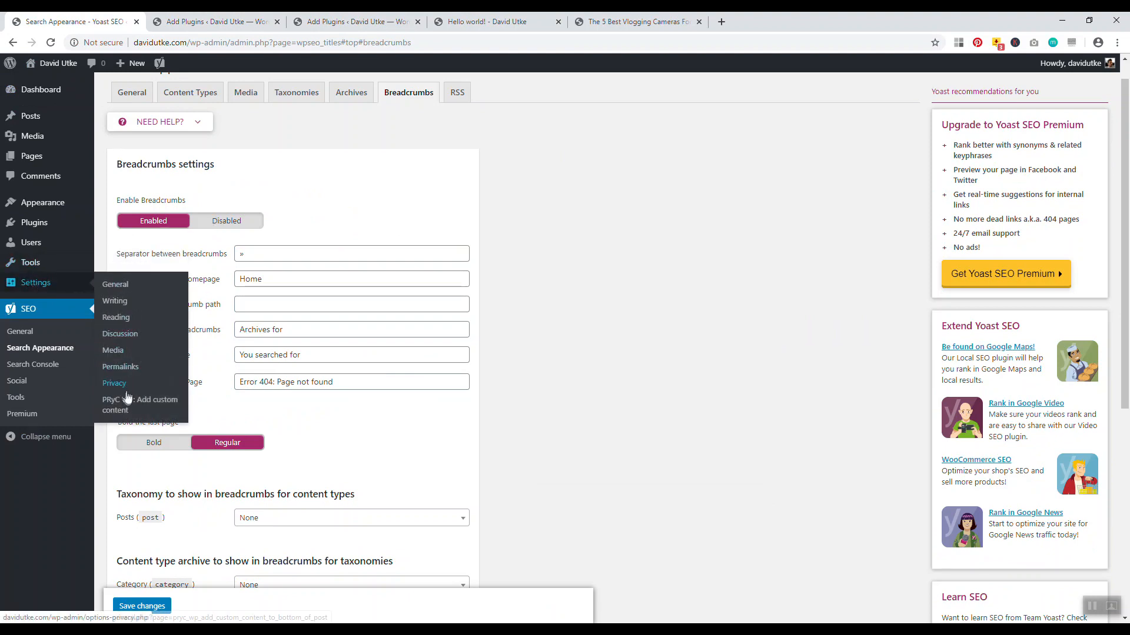
right_click(125, 402)
left_click(151, 409)
left_click(226, 22)
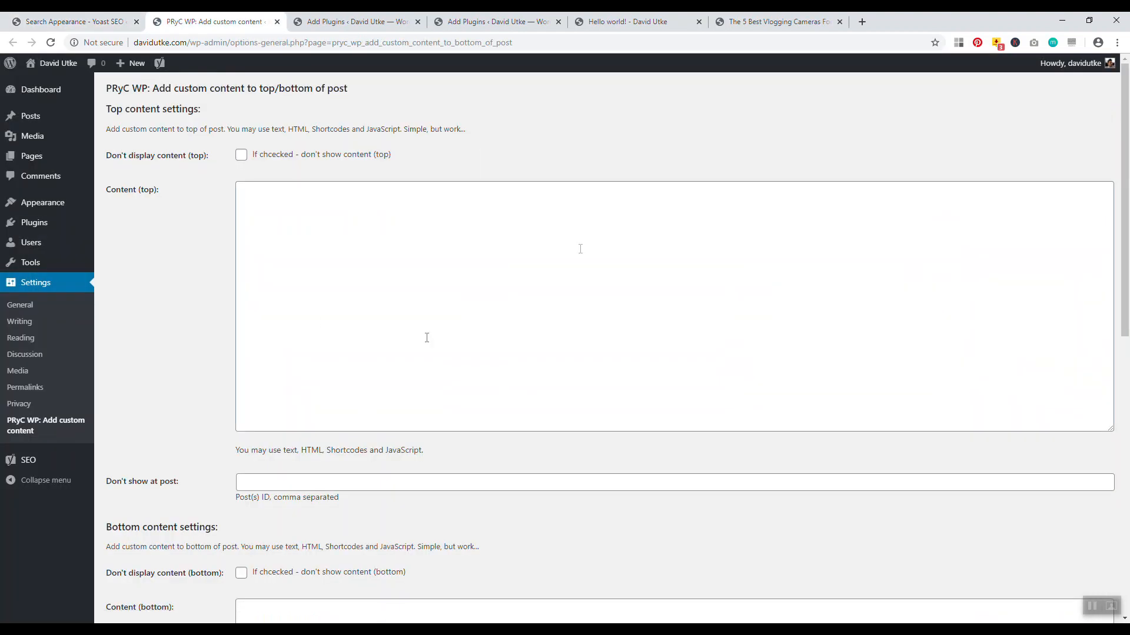
scroll(245, 297, "down", 6)
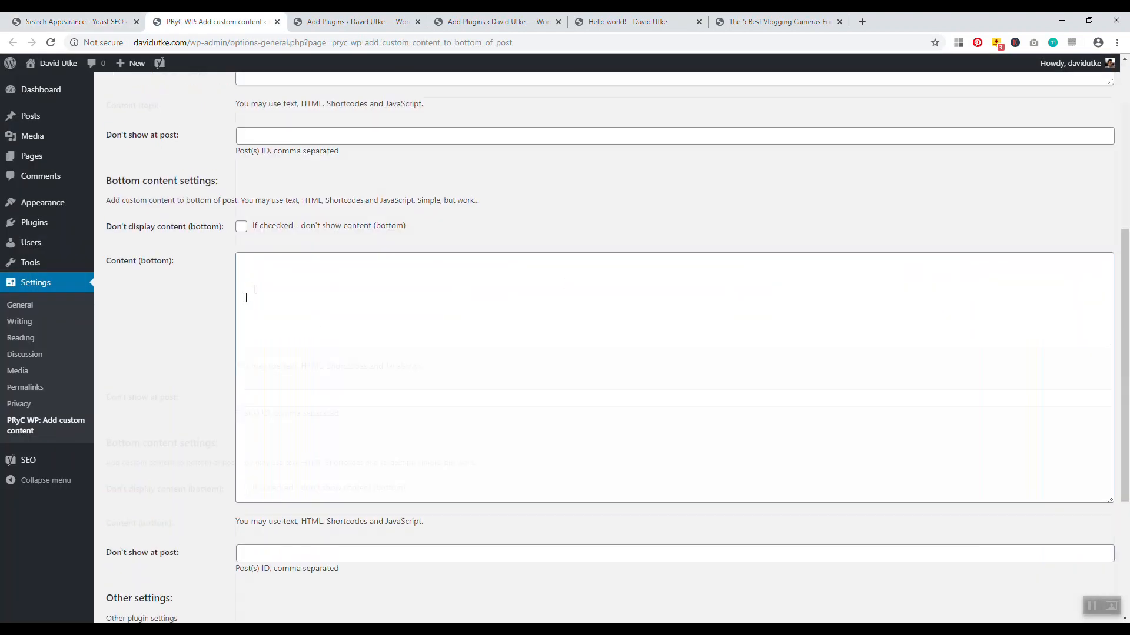
scroll(247, 388, "down", 4)
scroll(264, 397, "up", 10)
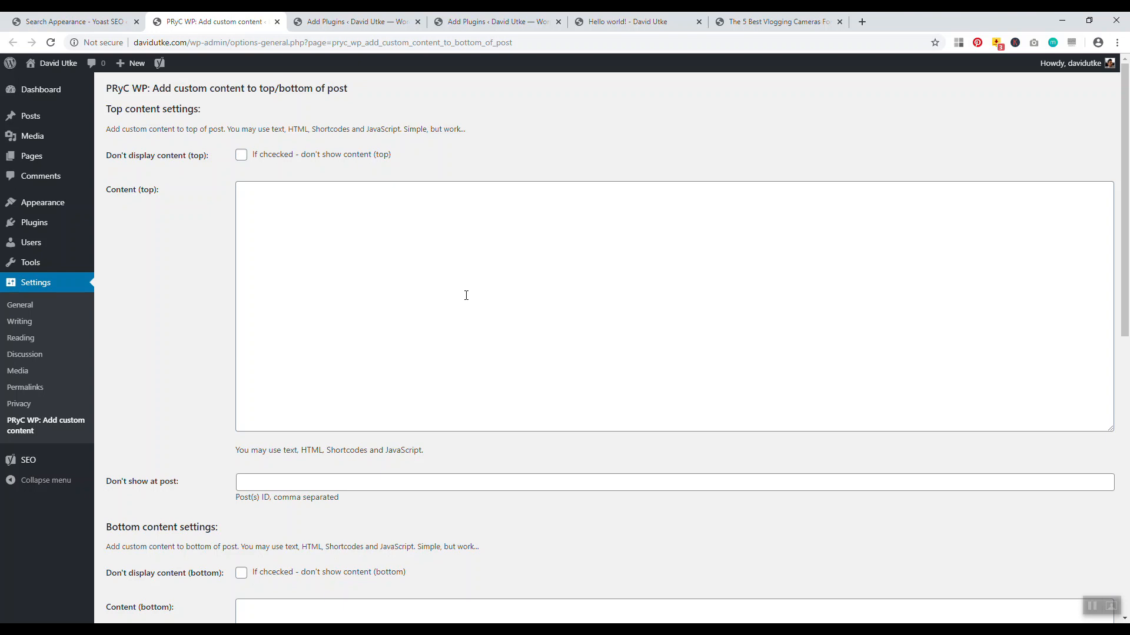
Save 'Hi everybody!' as the top content and reload the Hello world! post
left_click(413, 264)
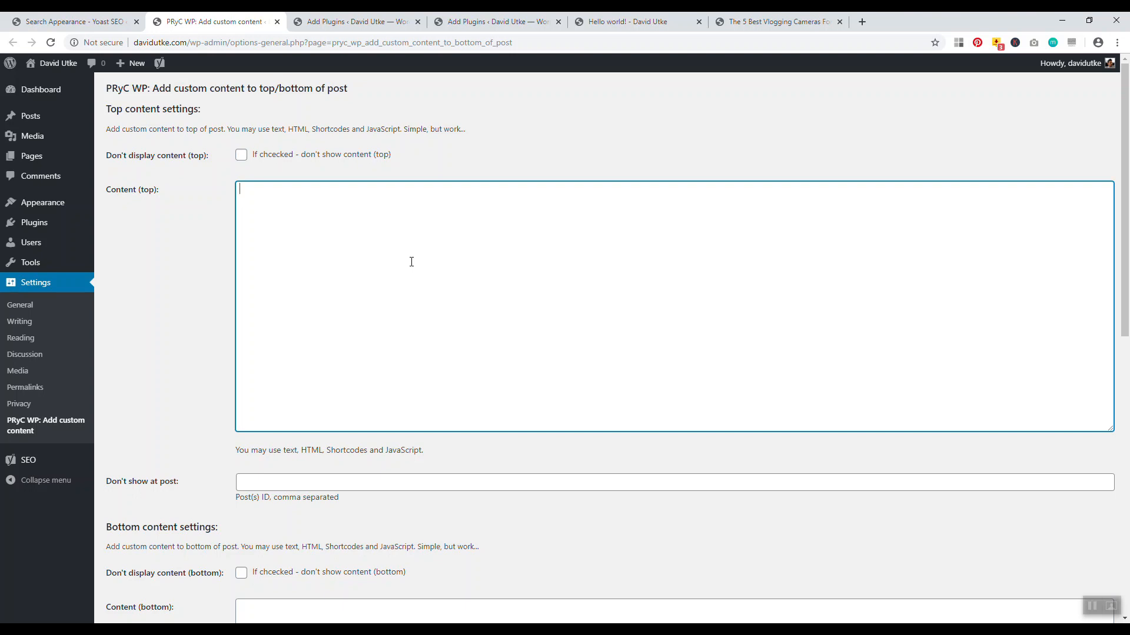
type("erybody")
scroll(213, 536, "down", 7)
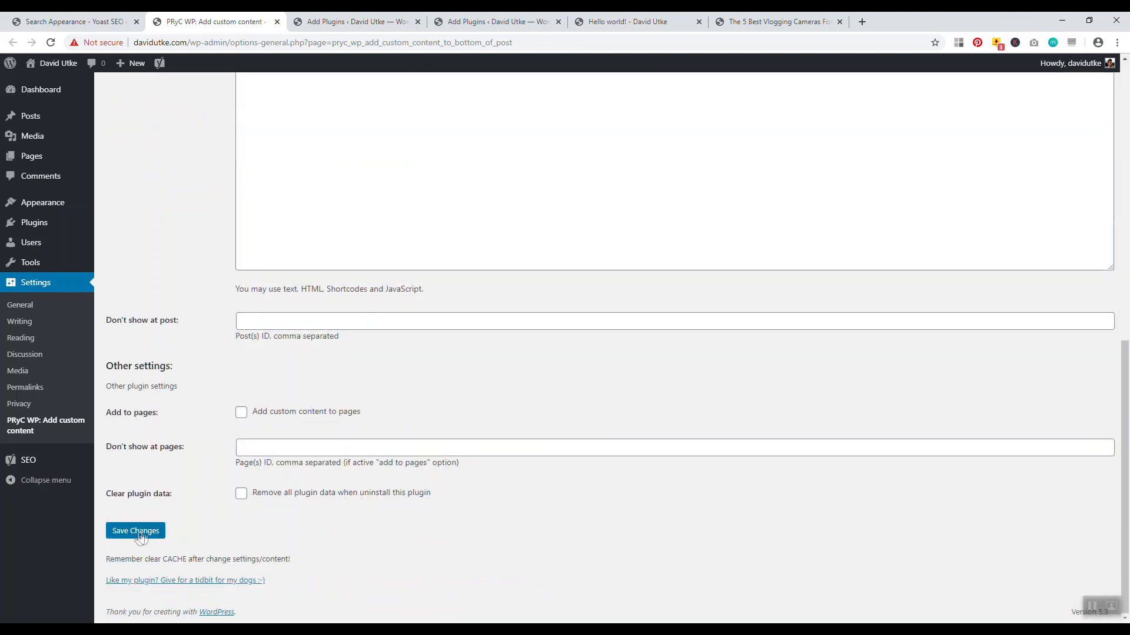
left_click(146, 532)
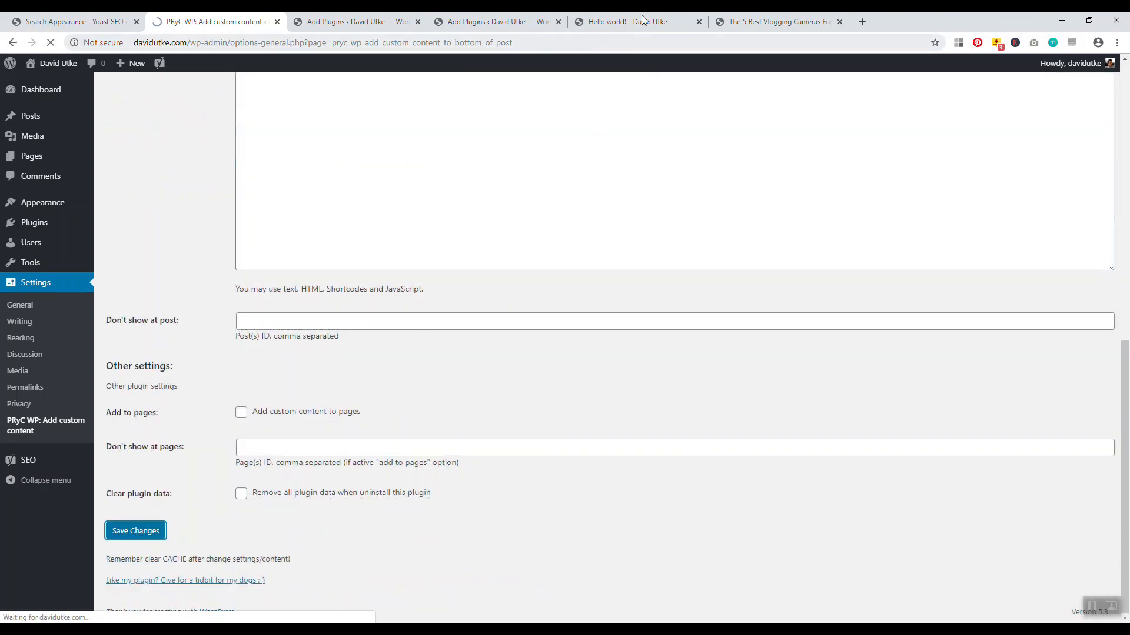
left_click(635, 22)
left_click(51, 43)
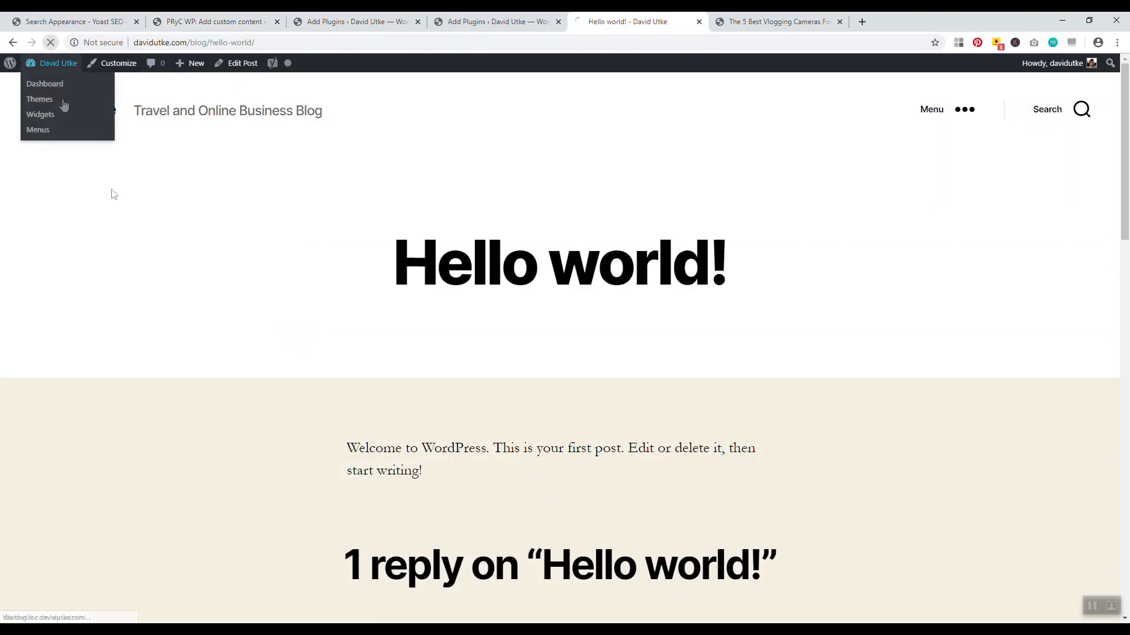
Confirm the line appears above the post, then delete it from the Content (top) box
left_click_drag(447, 450, 345, 449)
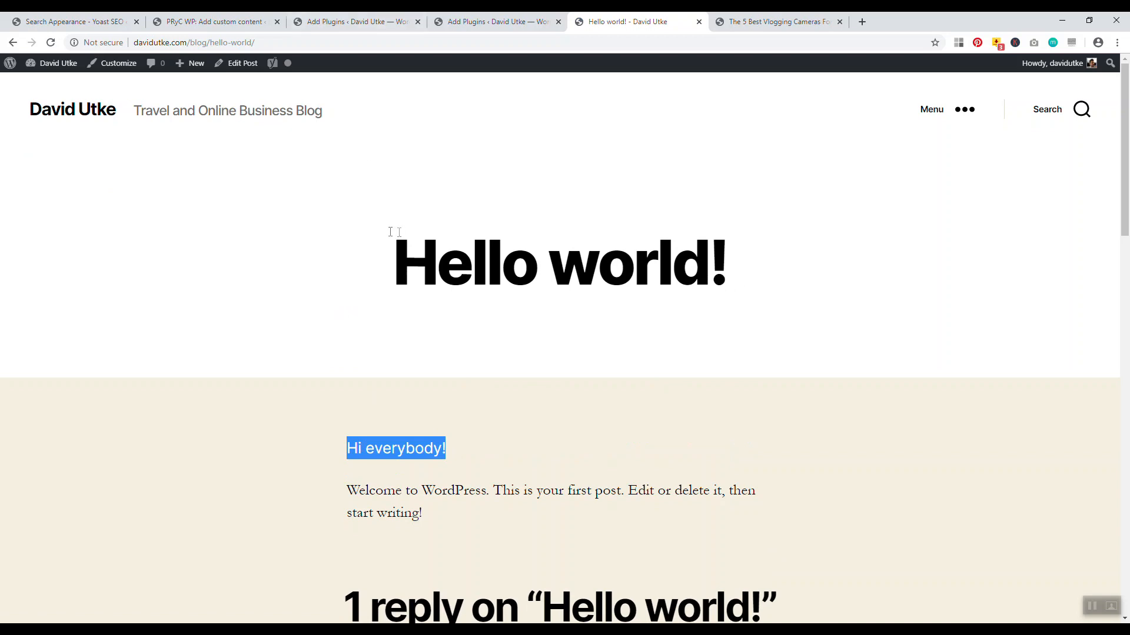
left_click(224, 21)
left_click_drag(318, 221, 239, 216)
key("BackSpace")
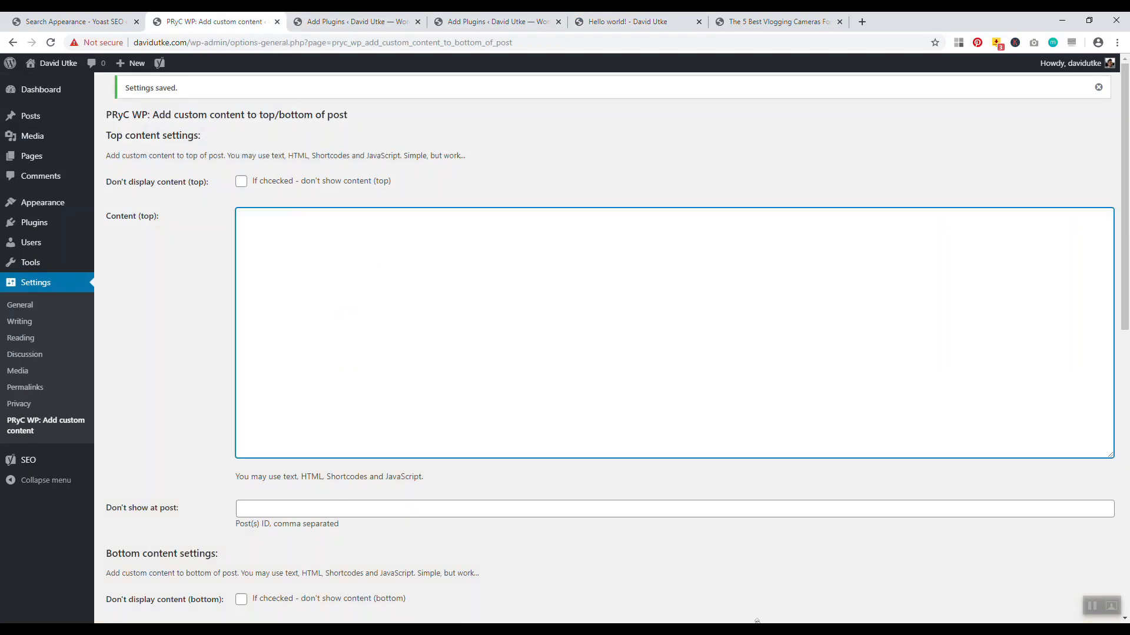
left_click(750, 630)
Copy <small>[wpseo_breadcrumb]</small> from the notes into PRyC's Content (top) box
left_click(554, 103)
left_click_drag(614, 102, 462, 102)
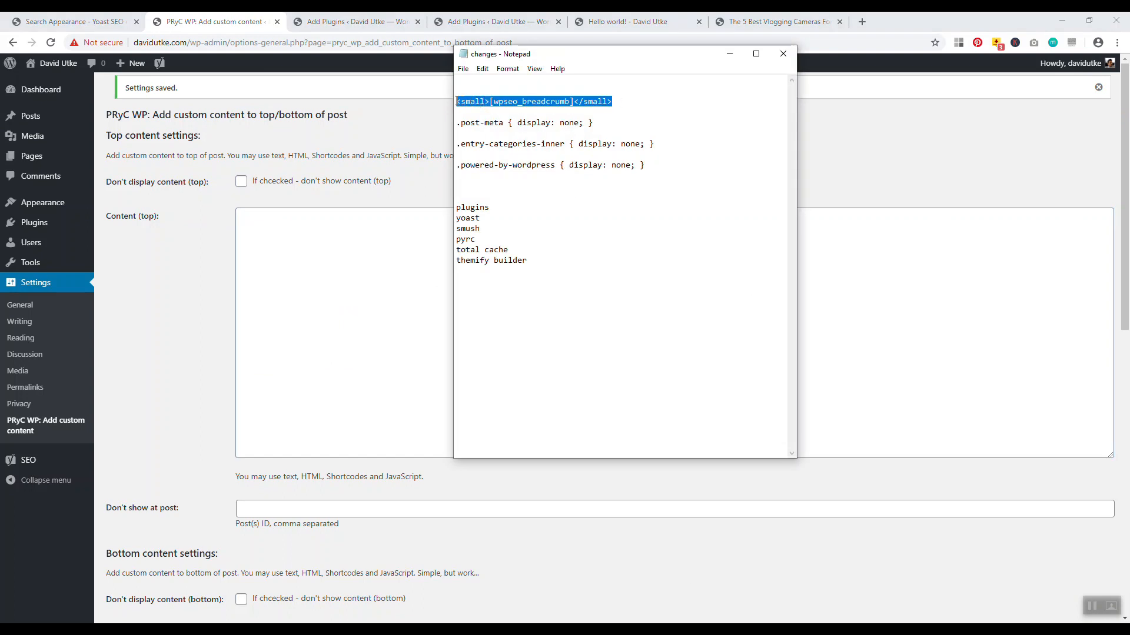
right_click(465, 105)
left_click(351, 133)
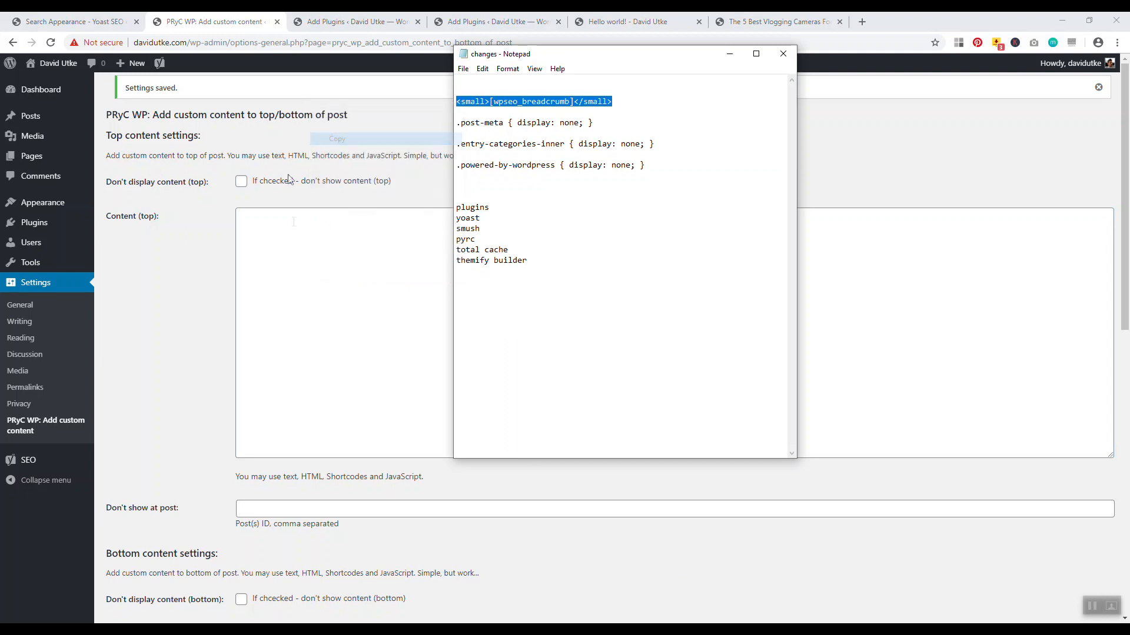
left_click(292, 229)
right_click(282, 226)
left_click(304, 313)
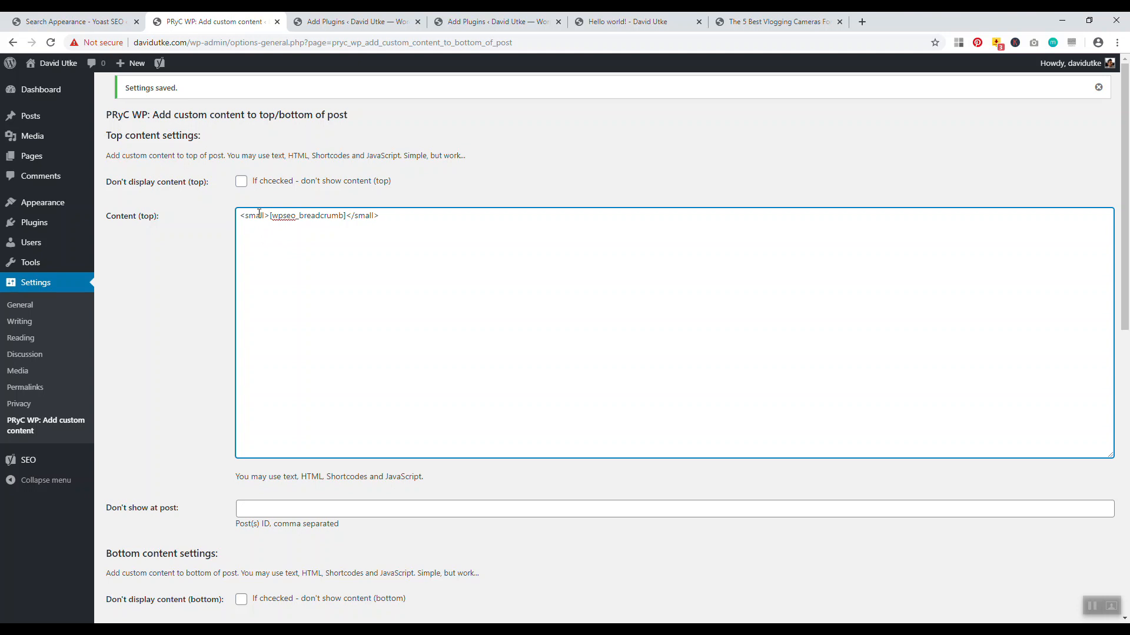
Compare with the vlogging cameras article's breadcrumb, then save the top content settings
left_click(771, 22)
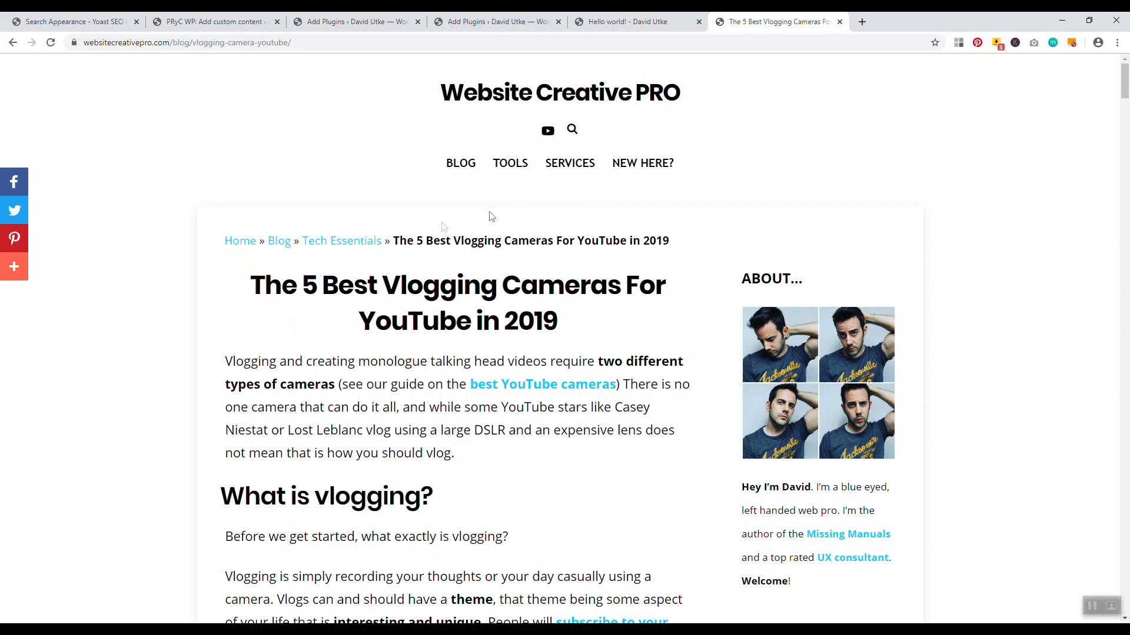
left_click_drag(598, 241, 483, 249)
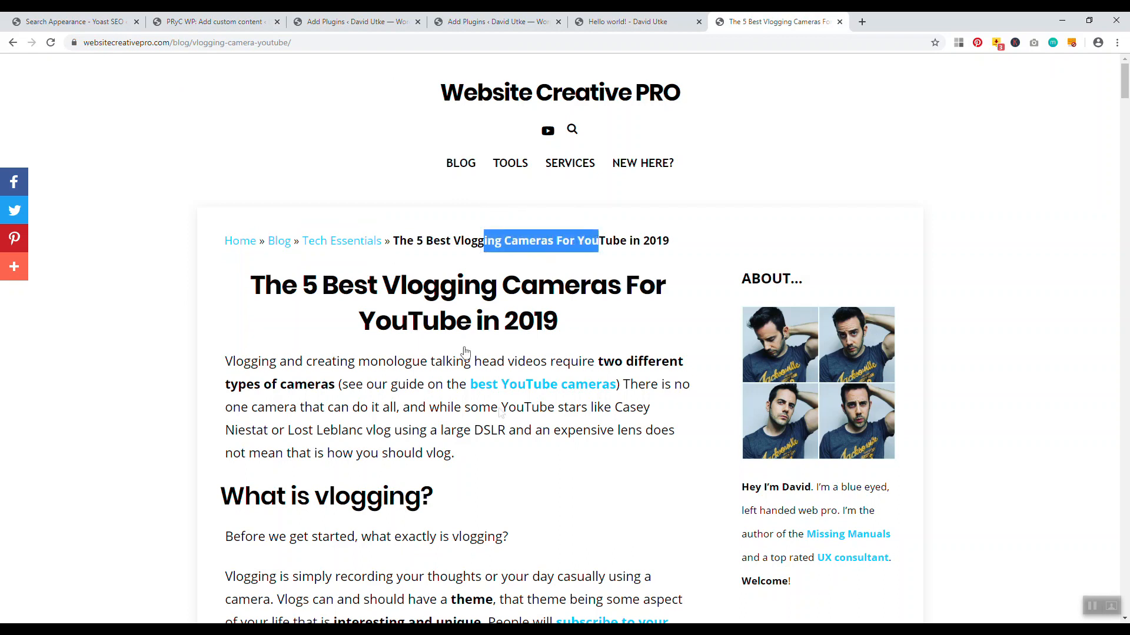
left_click(294, 22)
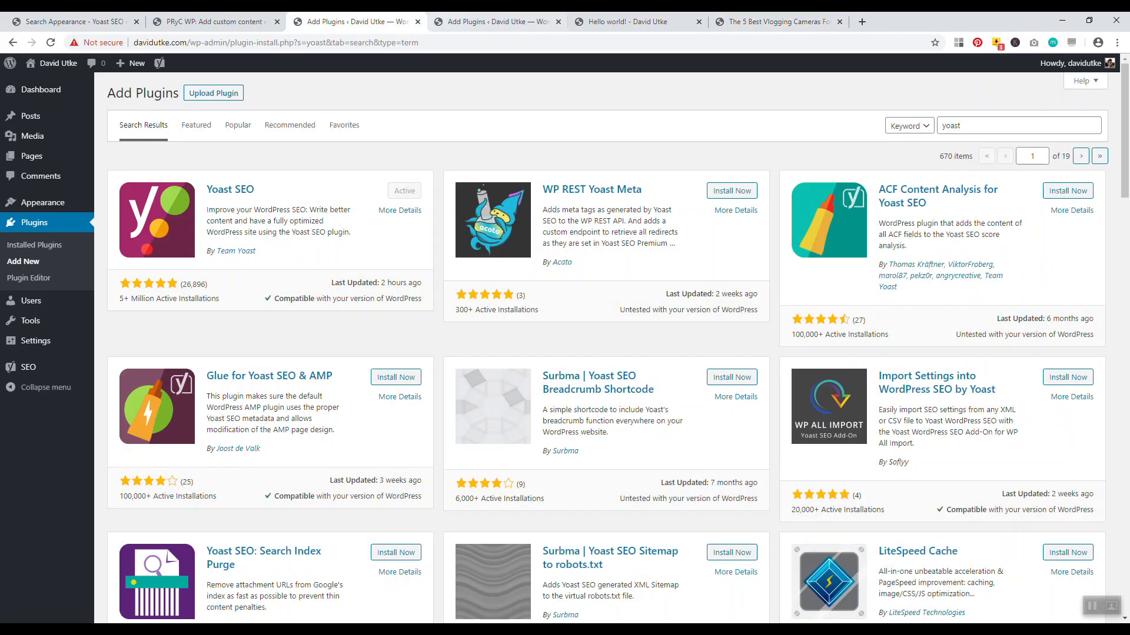
left_click(612, 22)
left_click(505, 22)
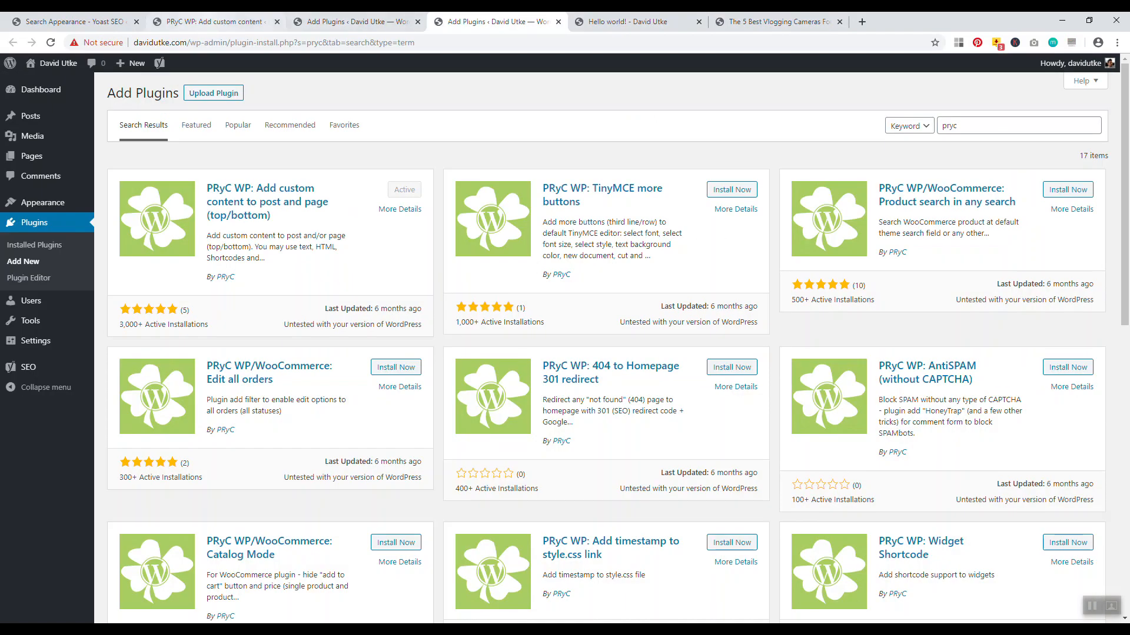
left_click(229, 21)
scroll(344, 219, "down", 3)
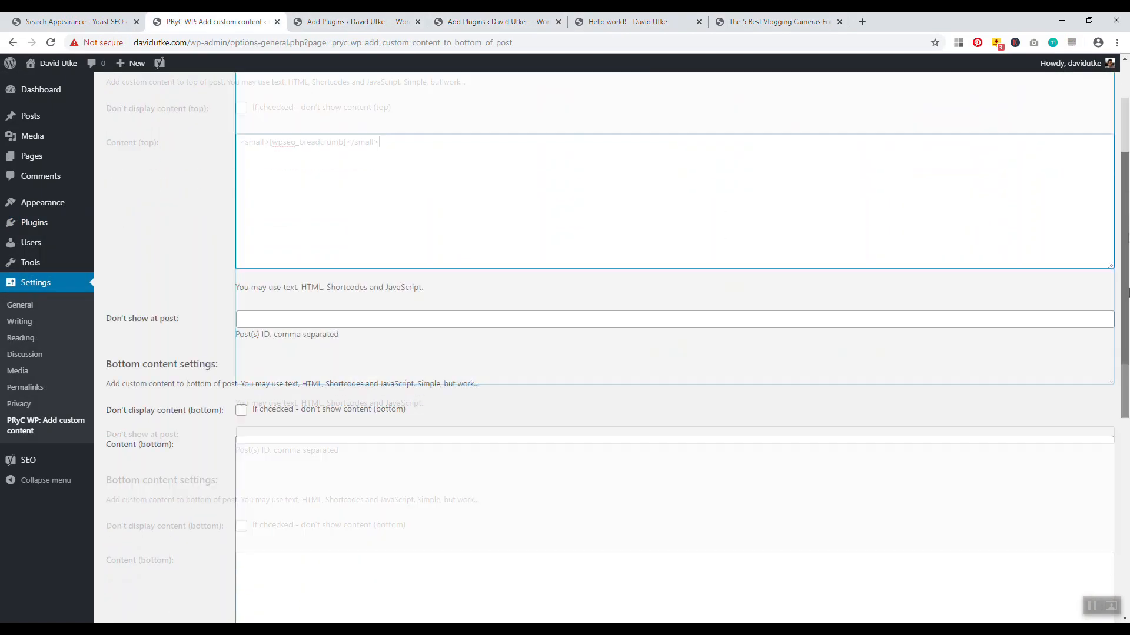
left_click(130, 533)
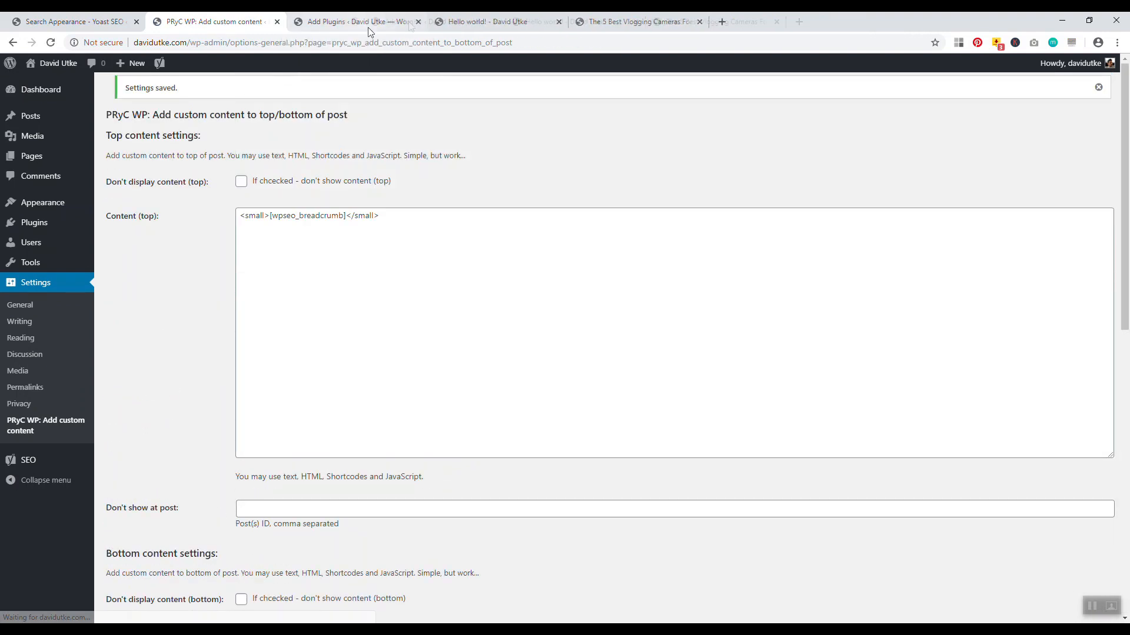
Close the two duplicate Add Plugins tabs and view the Hello world! post's new breadcrumb
left_click(417, 22)
left_click(417, 22)
left_click(347, 21)
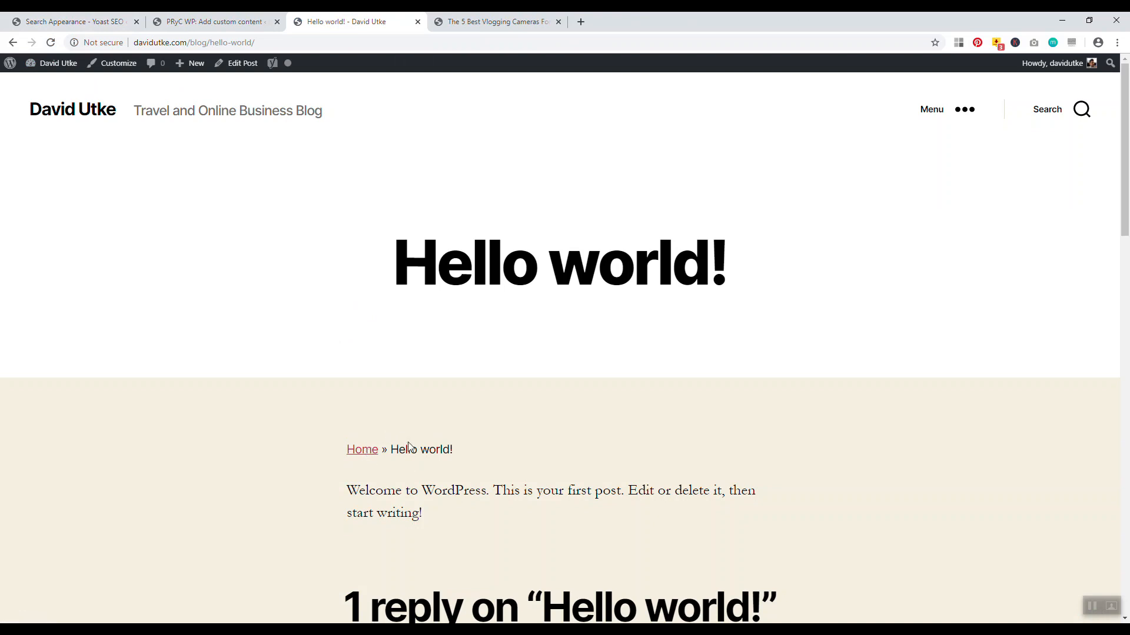
left_click(500, 22)
Set the Posts breadcrumb taxonomy to Category, save, and reload the Hello world! post
left_click(74, 21)
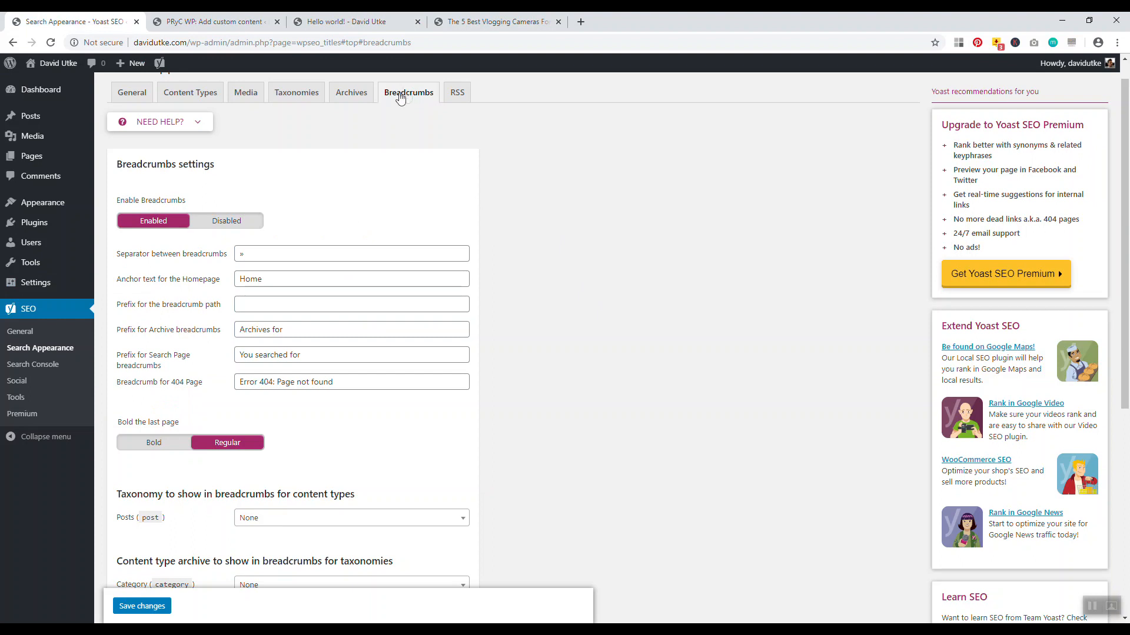
scroll(486, 189, "down", 4)
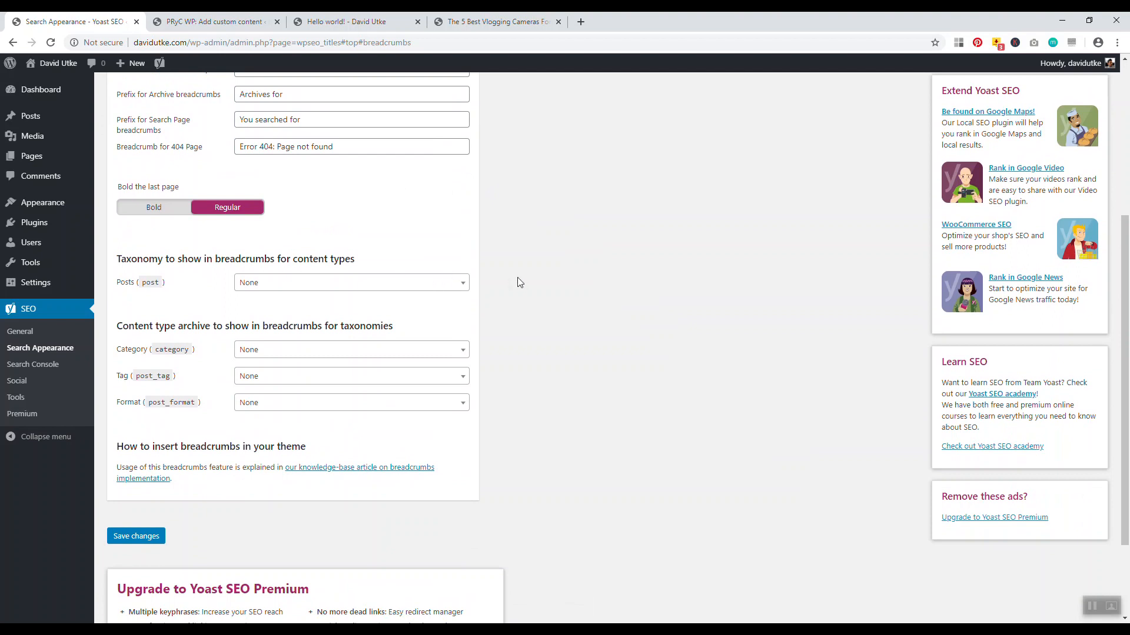
left_click(440, 285)
left_click(323, 340)
scroll(544, 282, "down", 2)
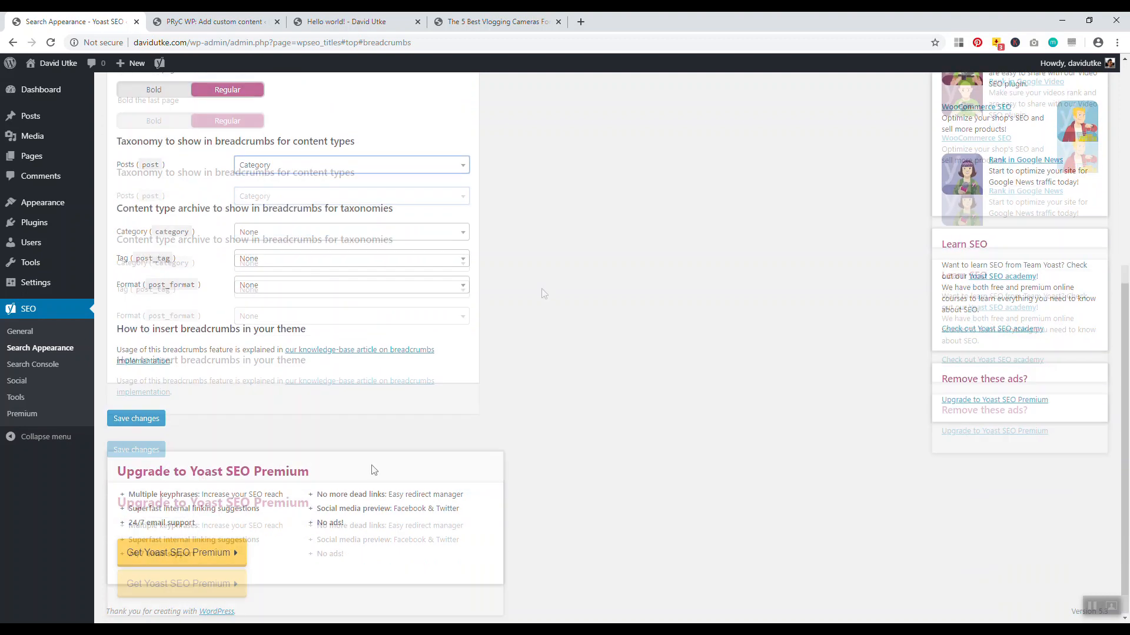
left_click(133, 418)
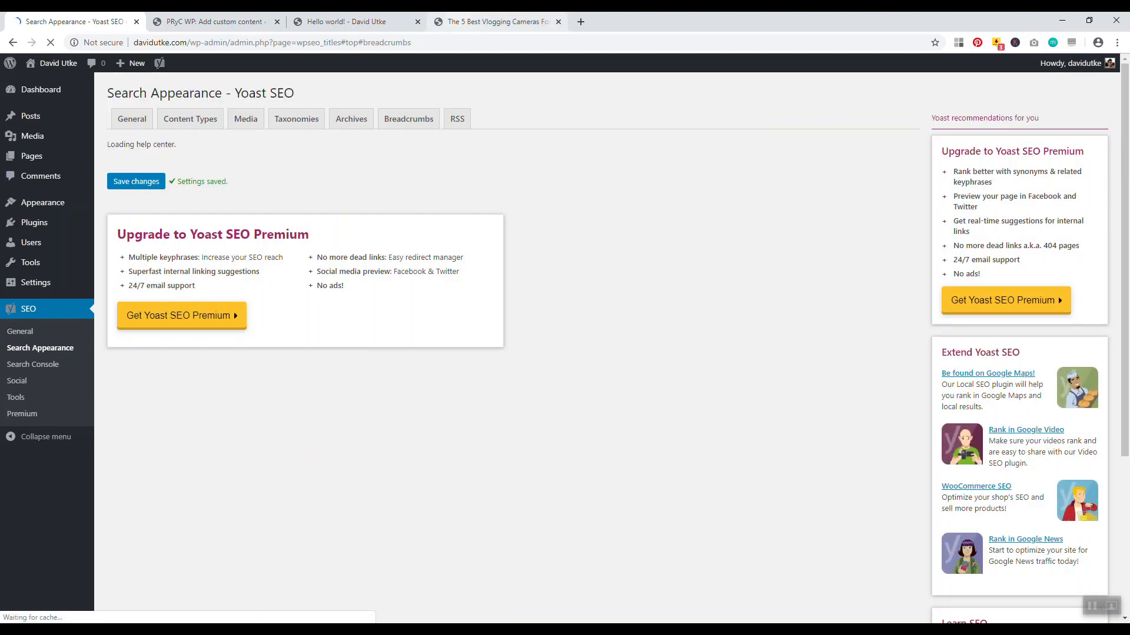
left_click(346, 22)
left_click(50, 42)
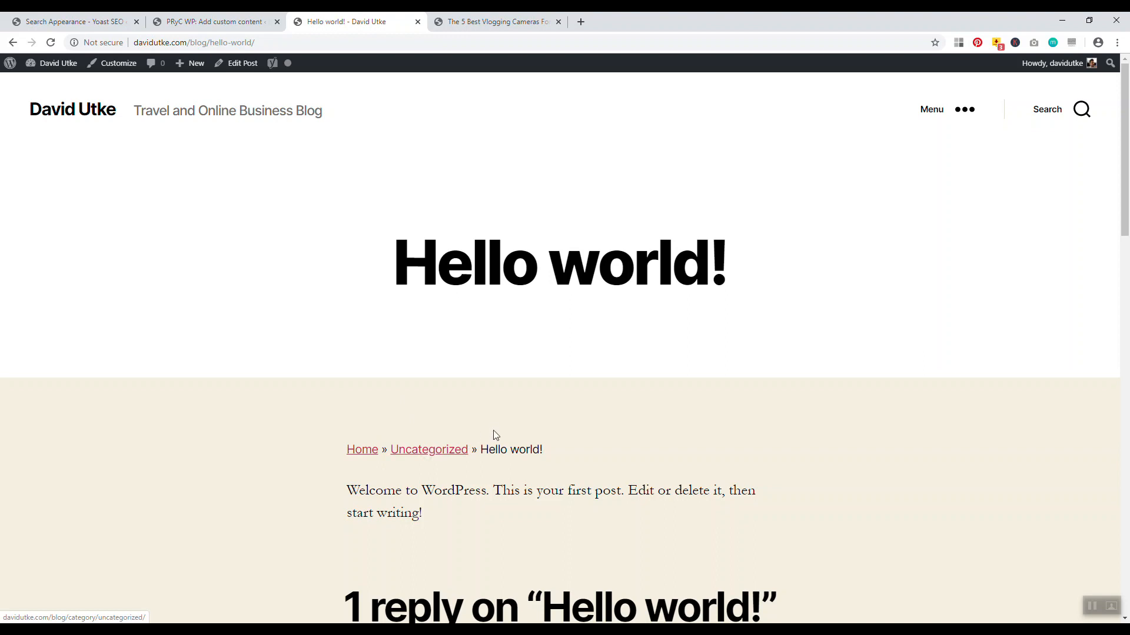
mouse_move(192, 63)
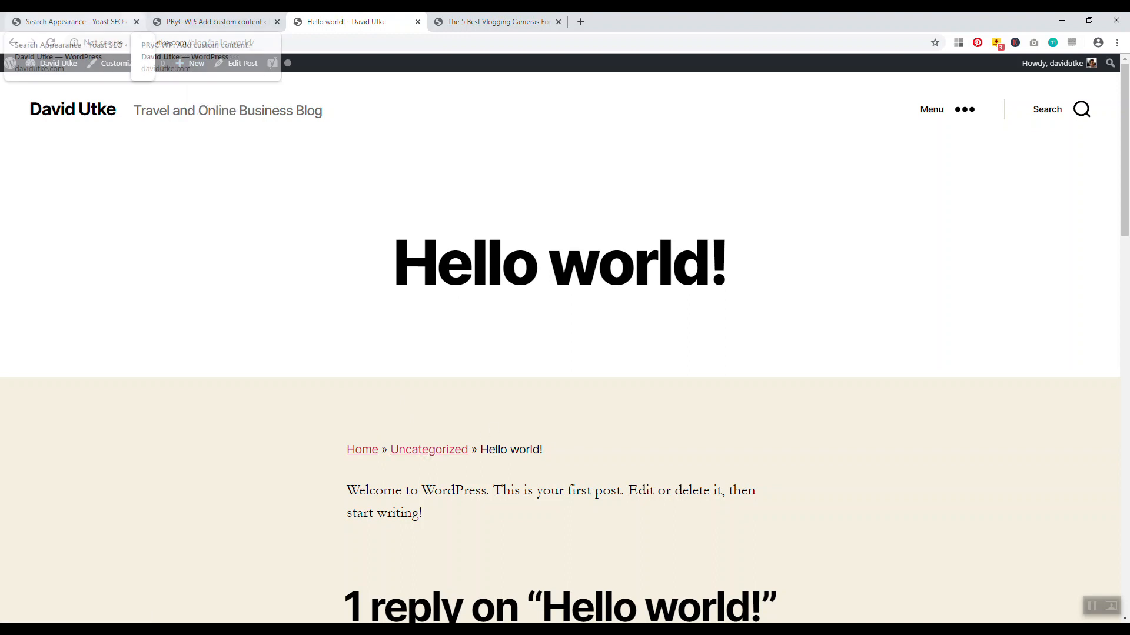
Set the last breadcrumb item to Bold, save, and return to the post
left_click(76, 21)
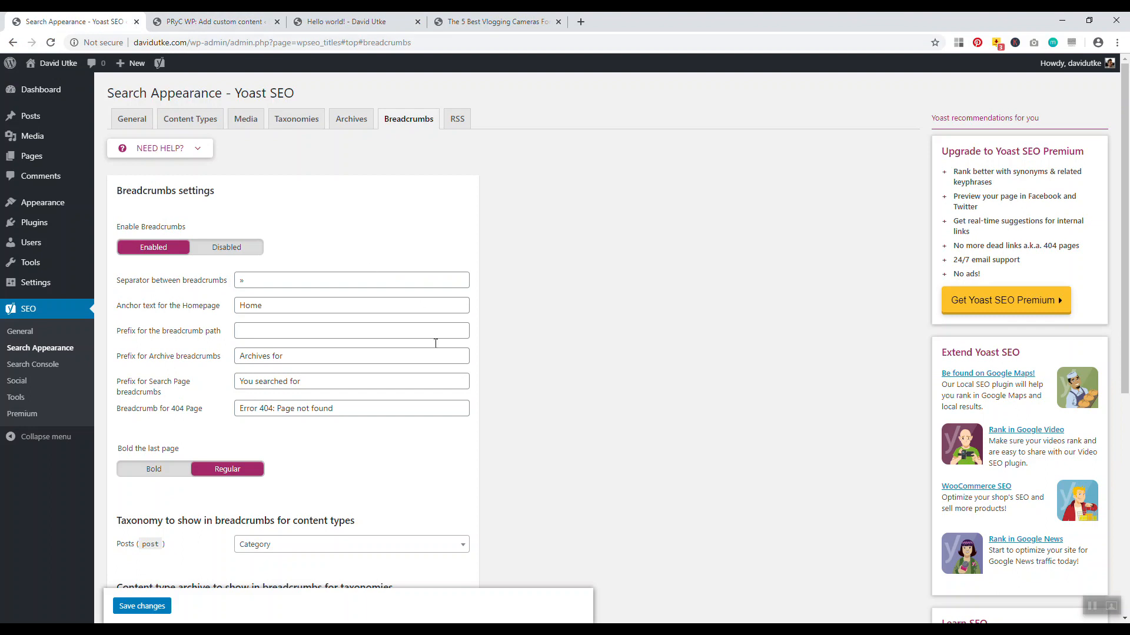
scroll(434, 335, "down", 1)
left_click(138, 416)
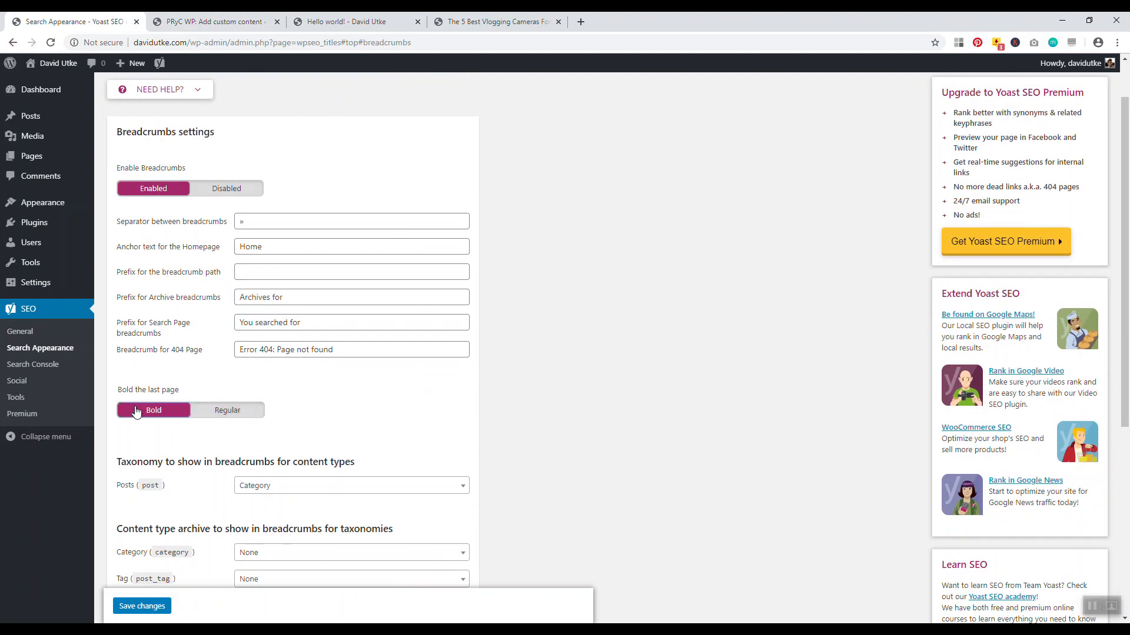
scroll(542, 406, "down", 5)
left_click(137, 418)
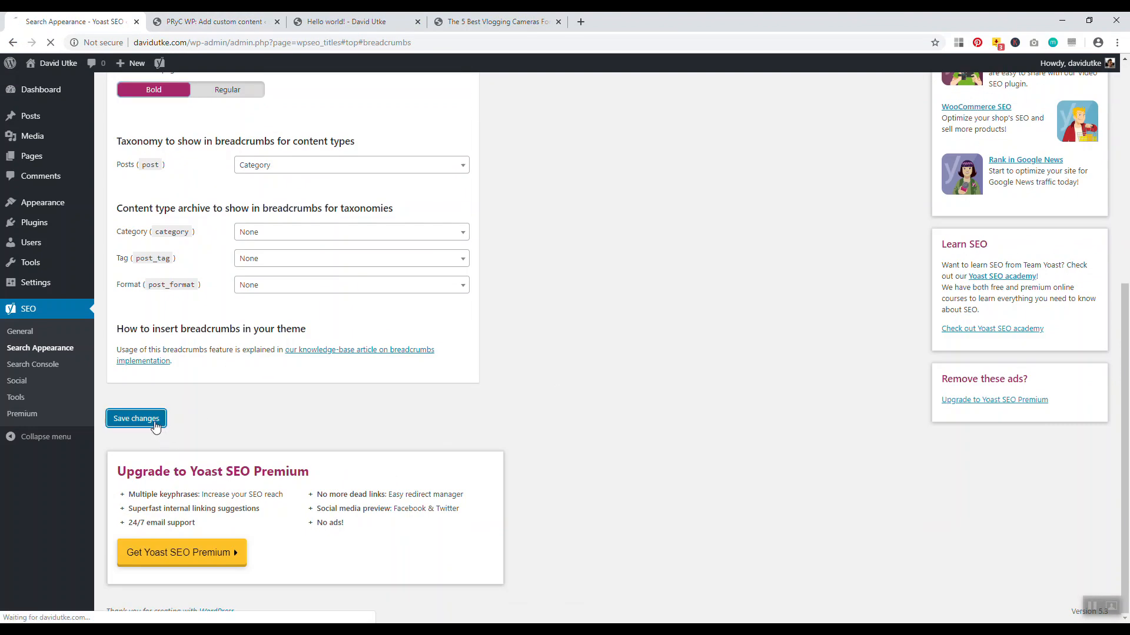
left_click(353, 21)
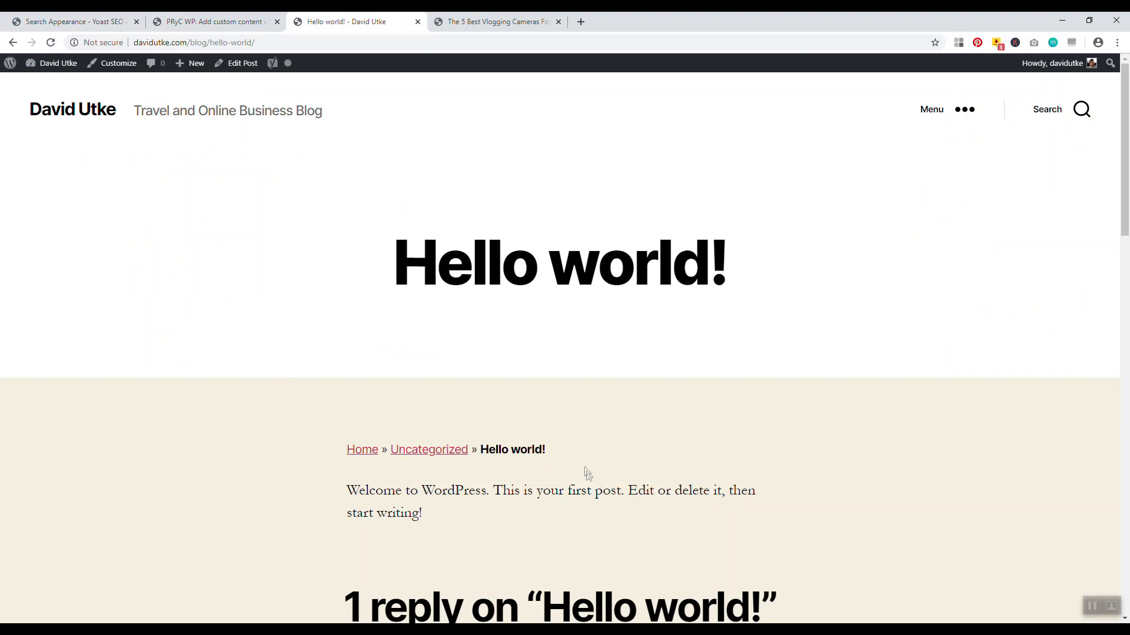
Inspect the Hello world! breadcrumb, then launch Customize from the admin toolbar on this post
left_click_drag(567, 456, 343, 450)
left_click(275, 384)
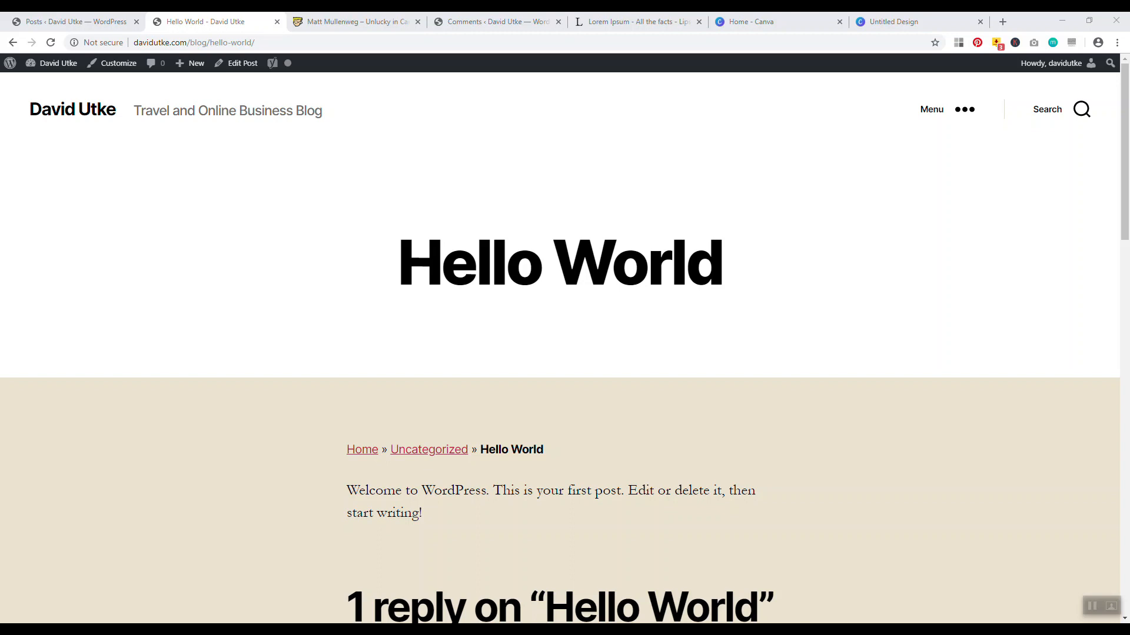
mouse_move(1125, 228)
left_mouse_down()
mouse_move(1124, 273)
mouse_move(1125, 236)
left_mouse_up()
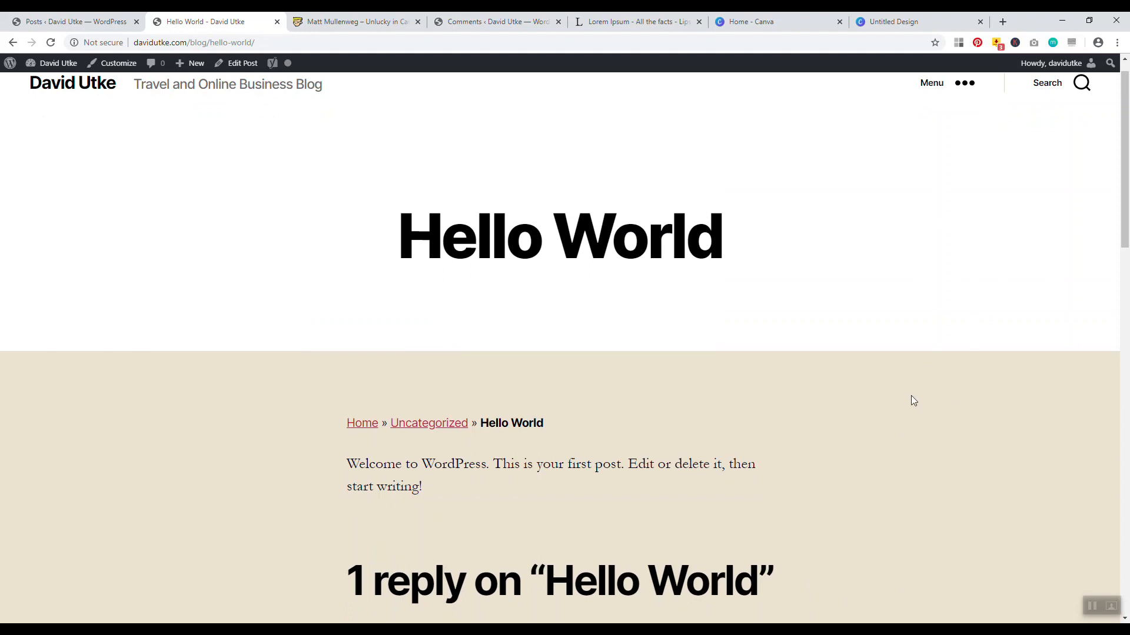
left_click_drag(1124, 202, 1123, 194)
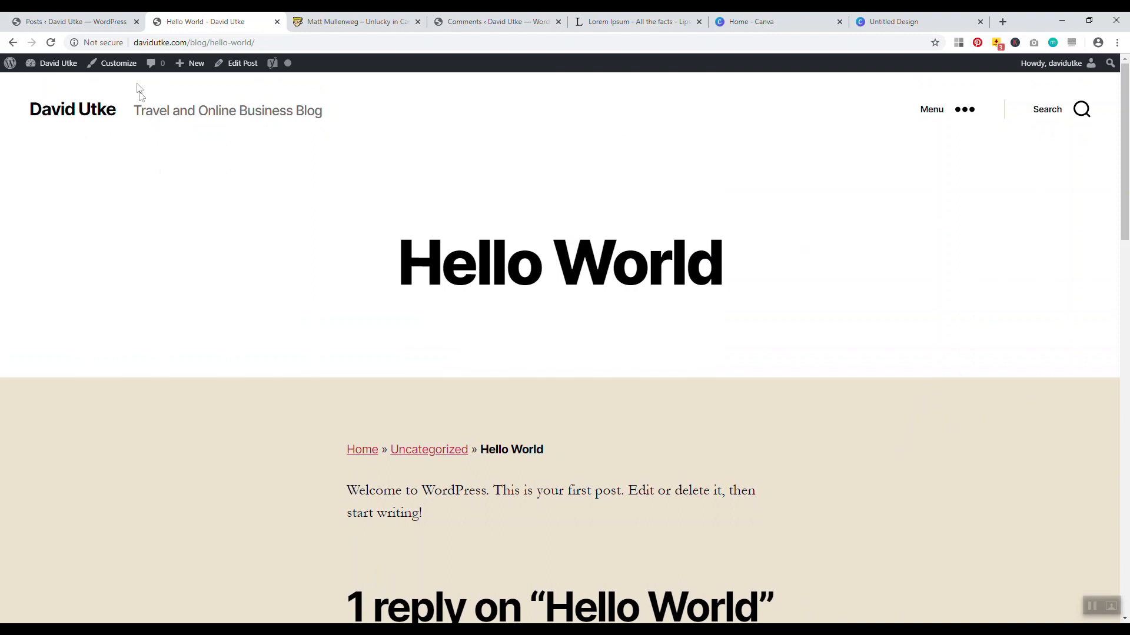
left_click(113, 70)
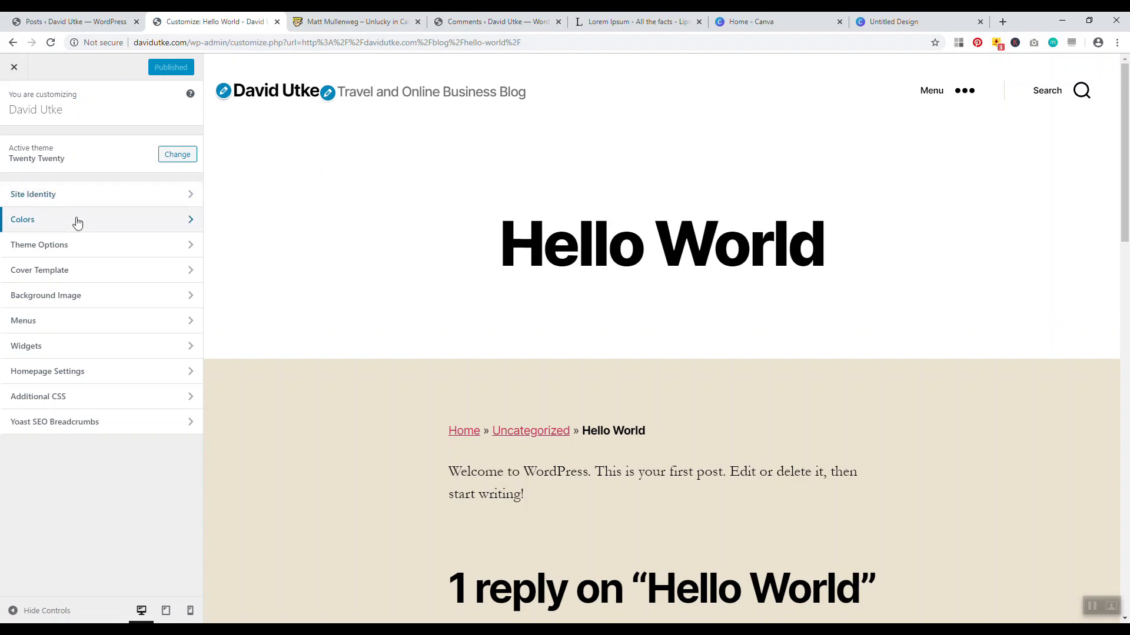
Set the Customizer page background colour to white
left_click(75, 219)
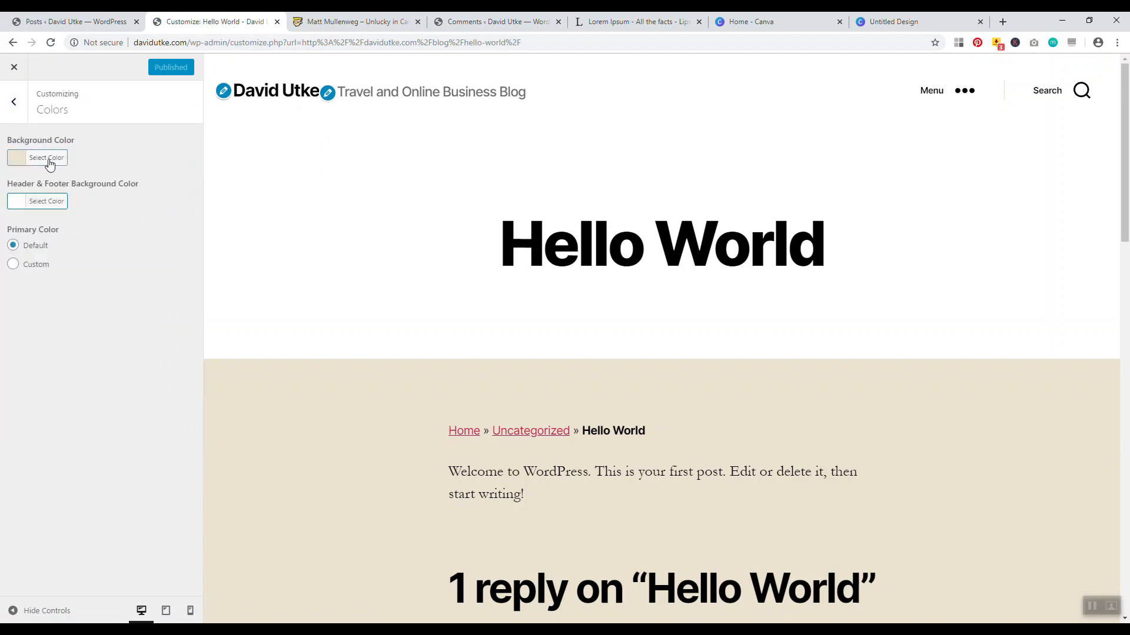
left_click(47, 158)
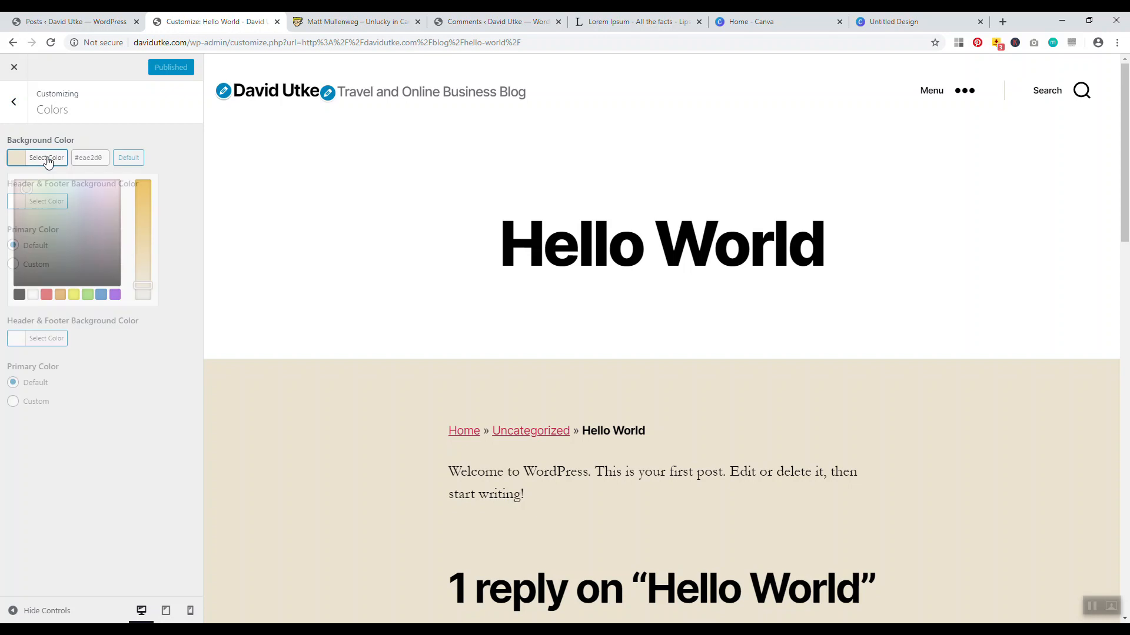
left_click(33, 294)
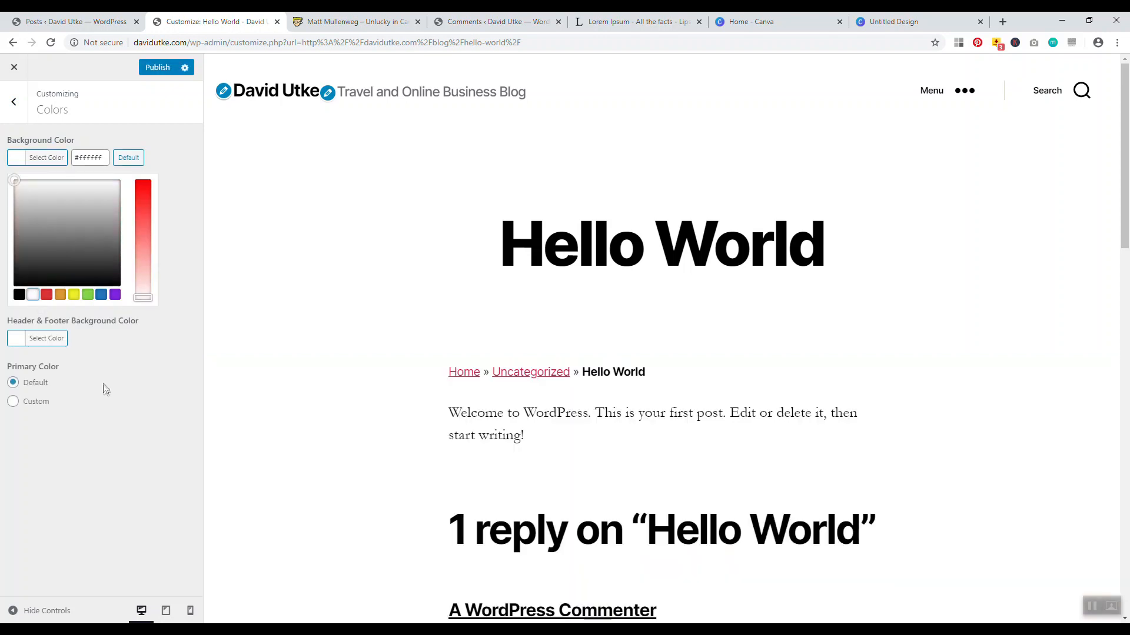
scroll(333, 341, "down", 10)
scroll(319, 346, "up", 10)
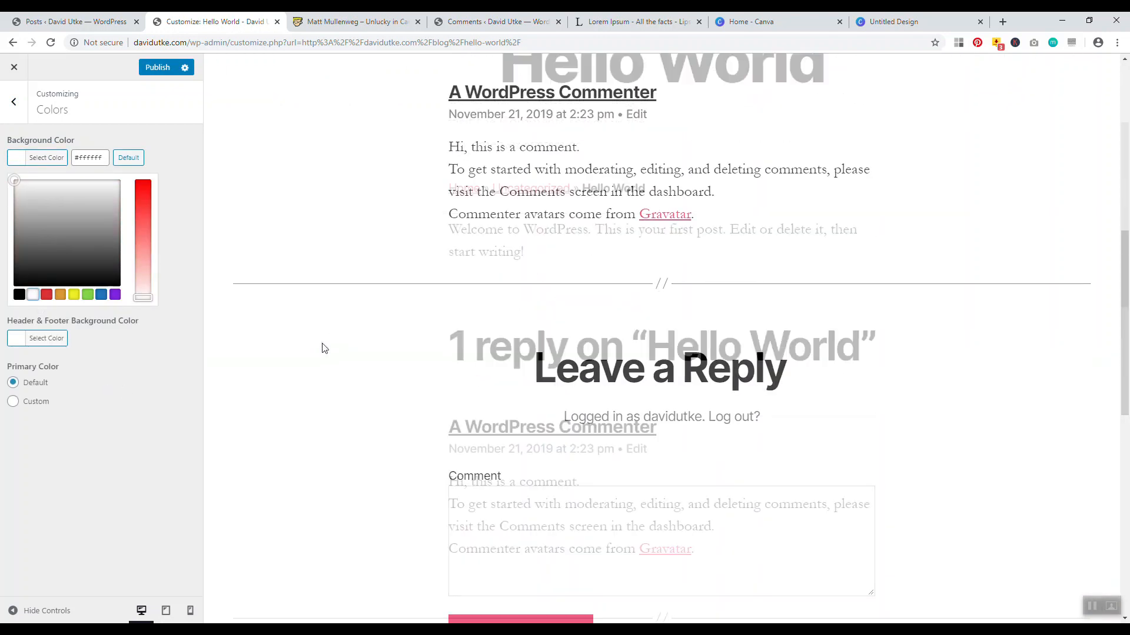
scroll(369, 259, "down", 8)
scroll(356, 340, "up", 8)
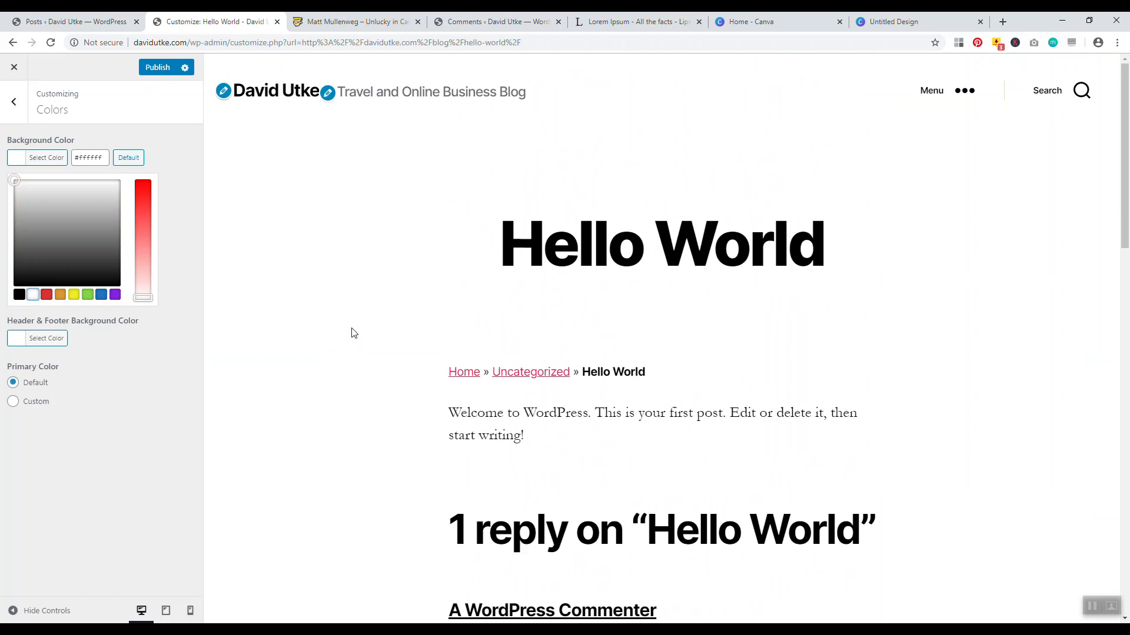
left_click(18, 109)
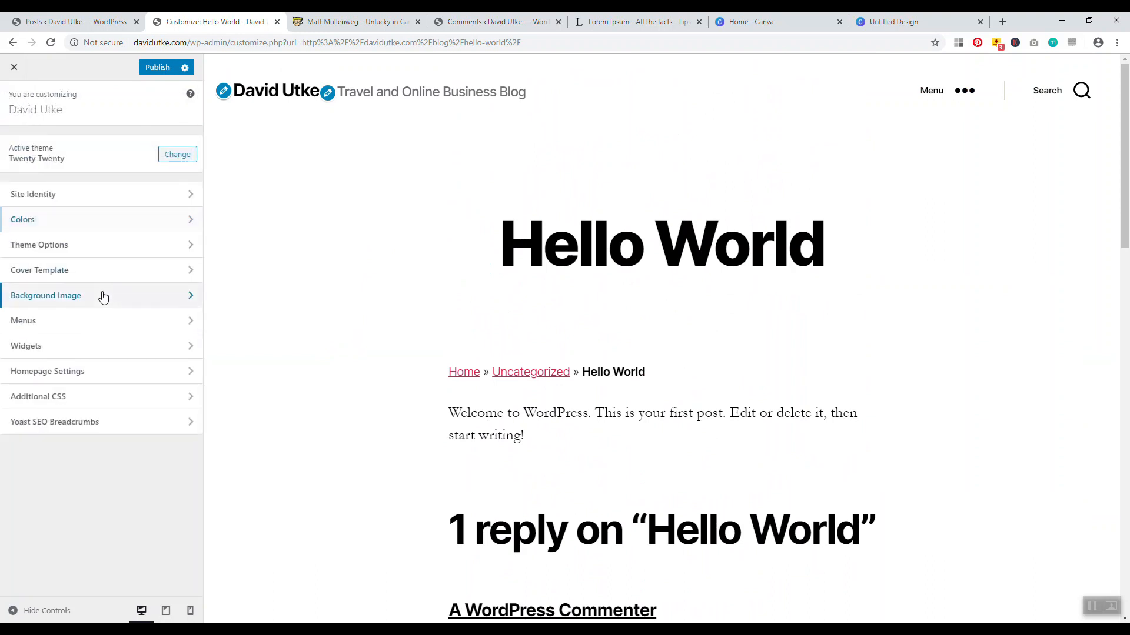
Open Background Image without choosing an image, then publish and close the Customizer
left_click(103, 296)
left_click(19, 111)
left_click(60, 301)
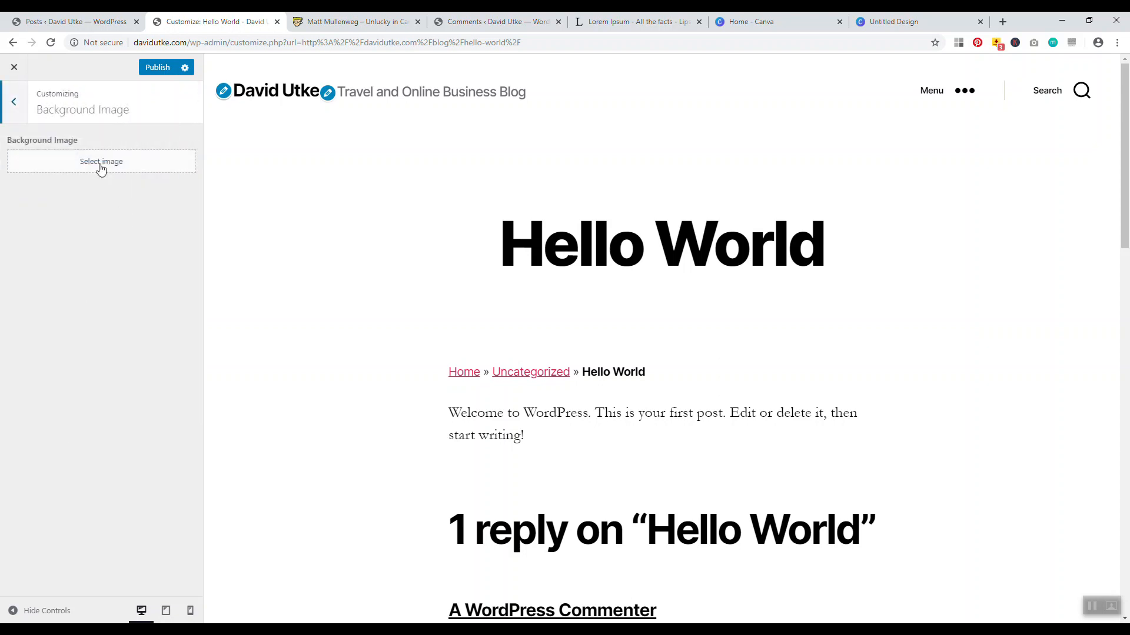
left_click(101, 166)
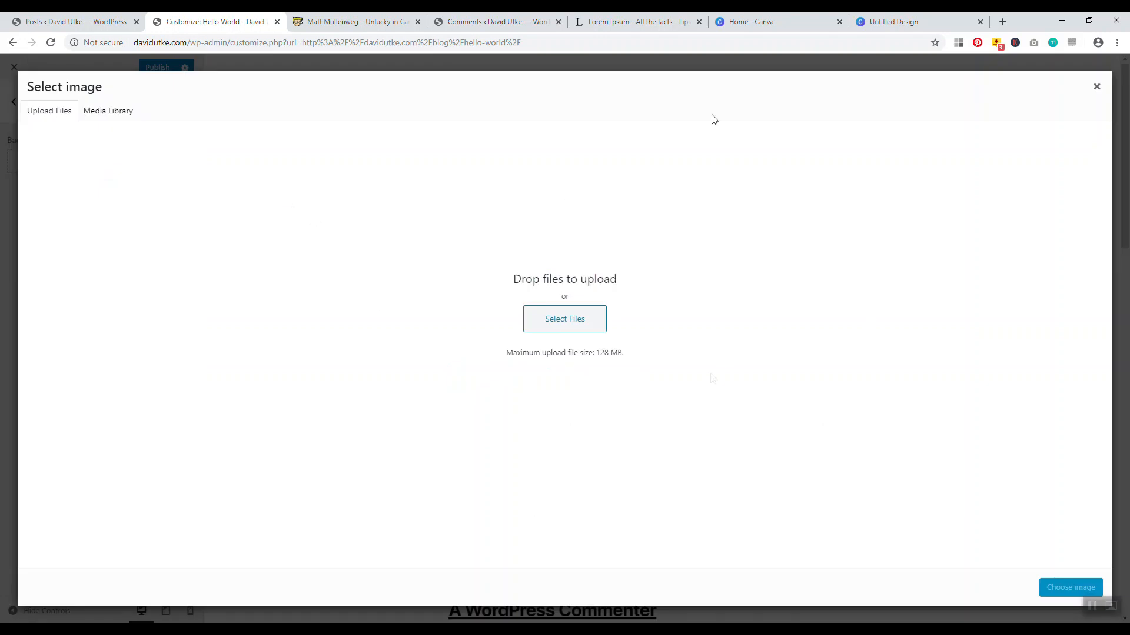
left_click(1095, 87)
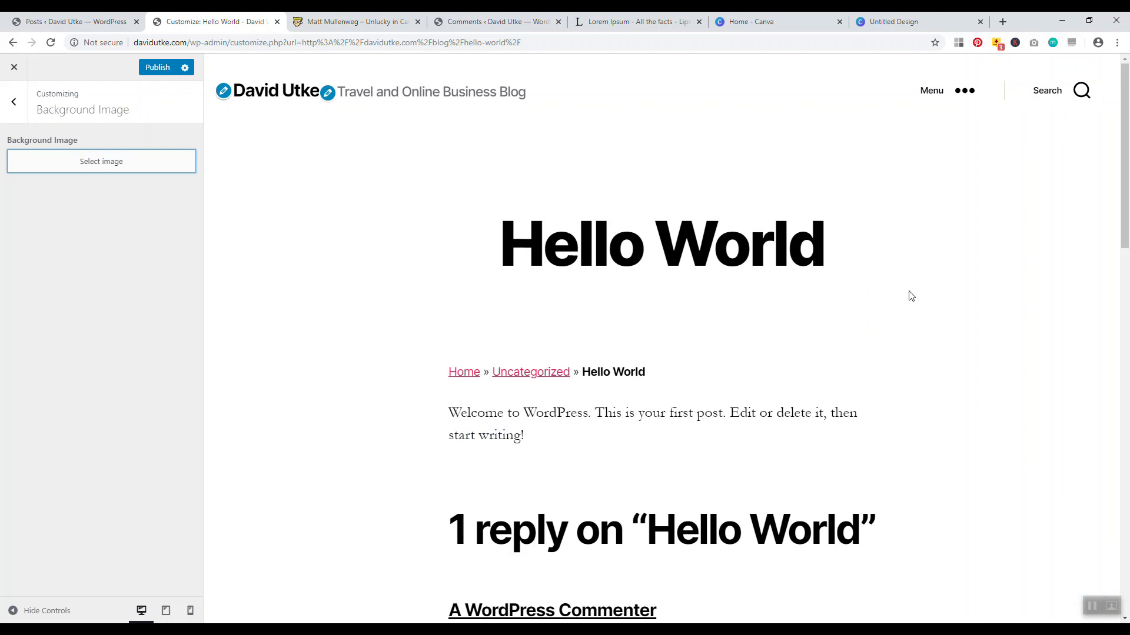
left_click_drag(562, 443, 422, 417)
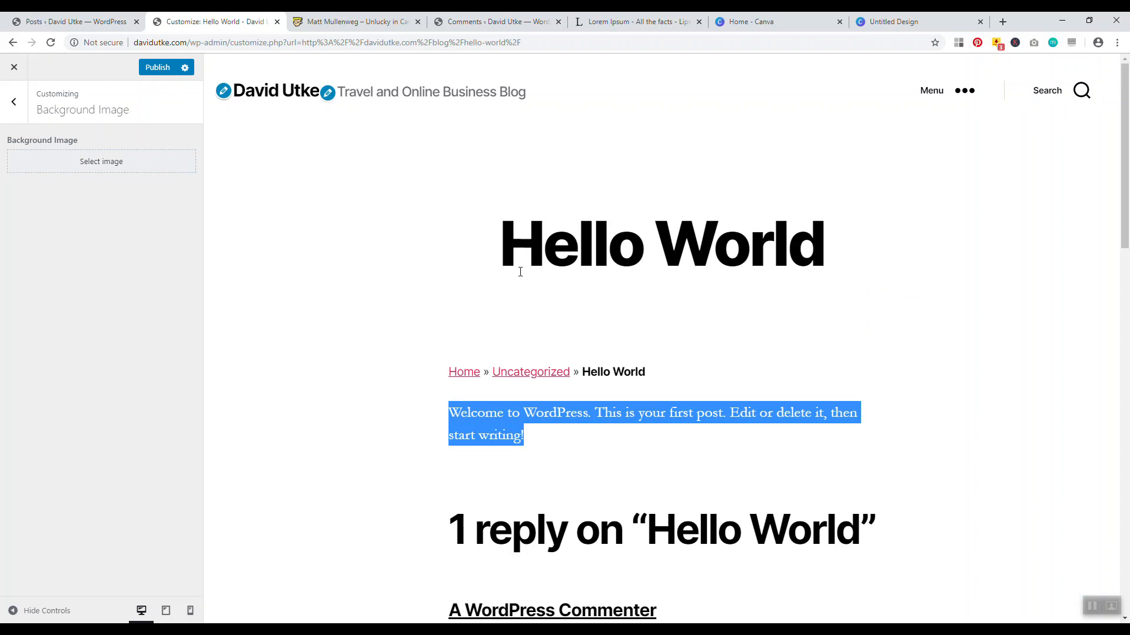
left_click(157, 69)
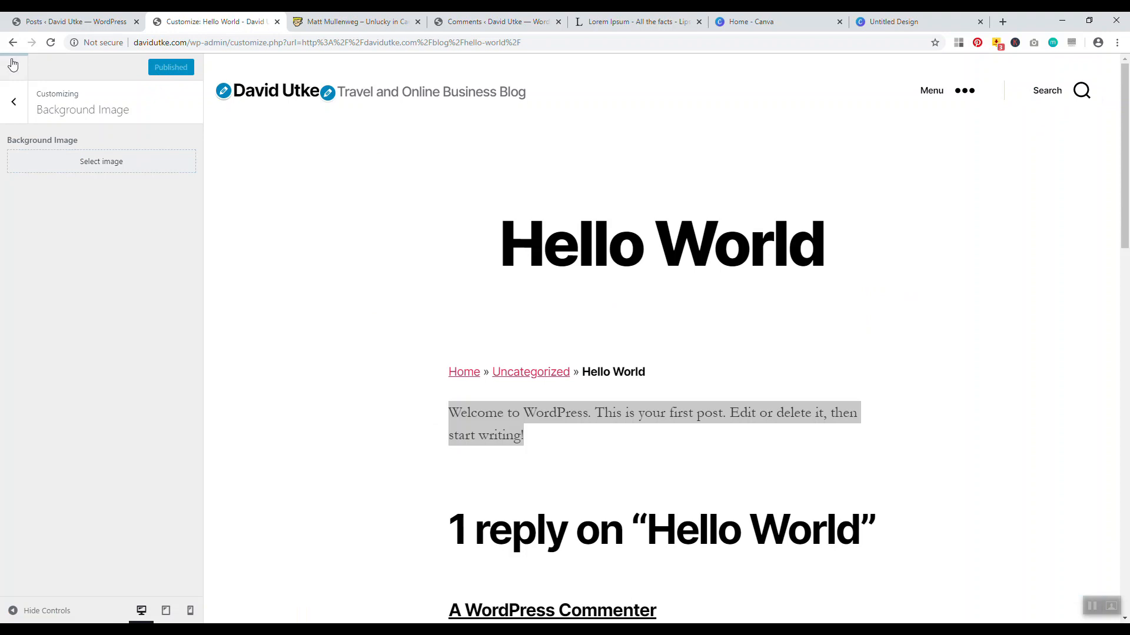
left_click(13, 68)
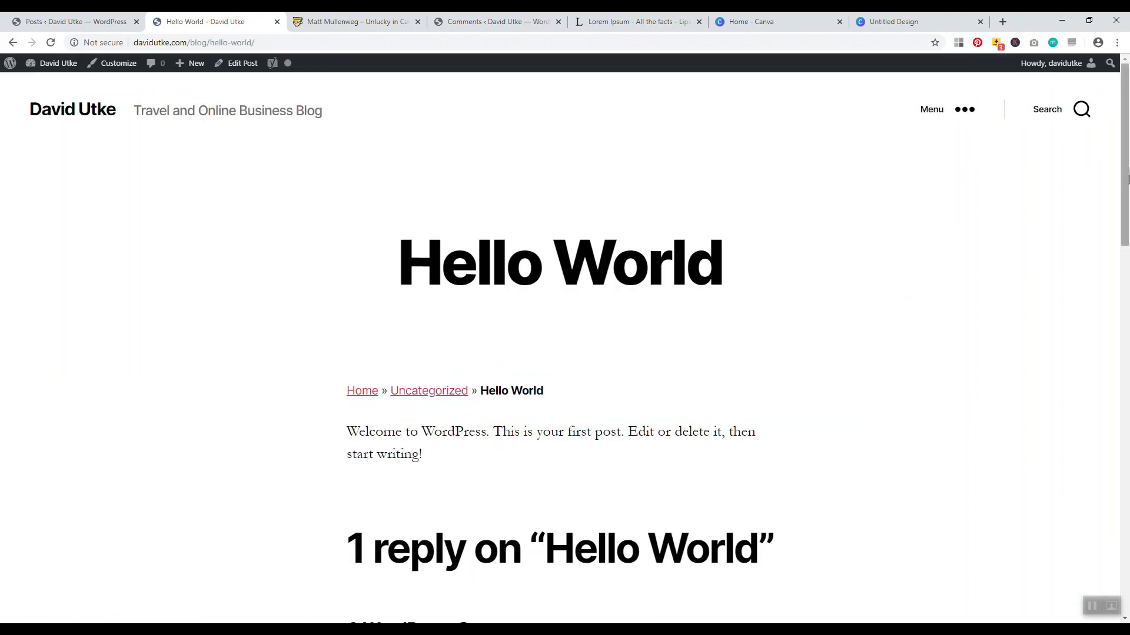
Open the Hello World post's editor in a new tab
mouse_move(1125, 187)
left_mouse_down()
mouse_move(1126, 397)
mouse_move(1127, 173)
left_mouse_up()
scroll(579, 374, "down", 5)
scroll(252, 362, "up", 3)
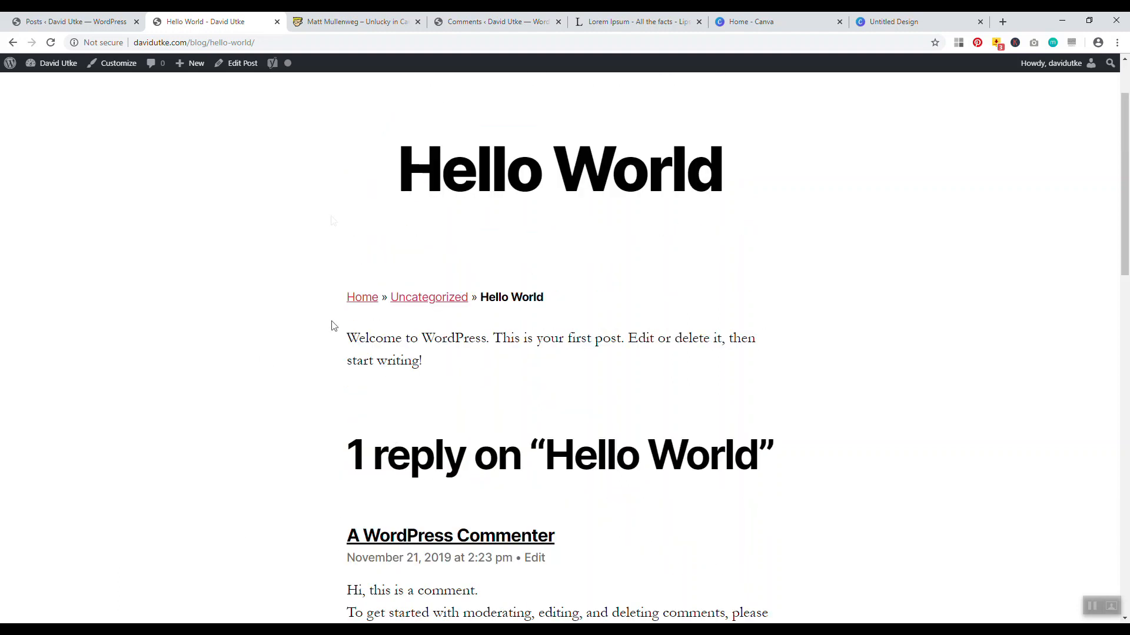
right_click(235, 64)
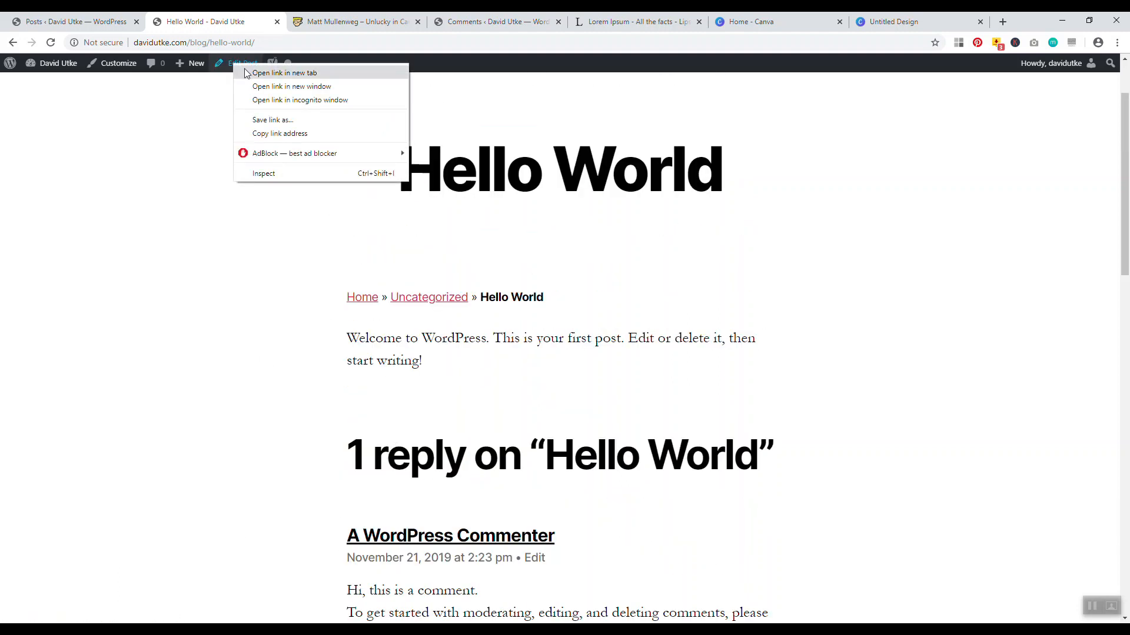
left_click(246, 73)
key("ctrl+Tab")
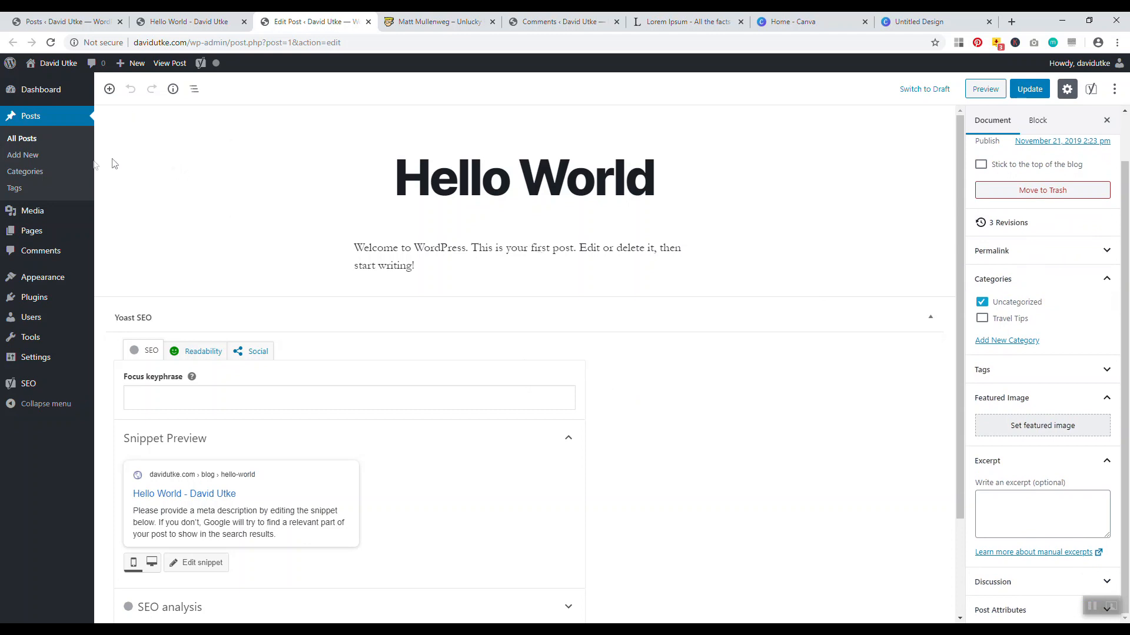
Open the Comments admin page in another new tab and switch to it
right_click(51, 252)
left_click(57, 261)
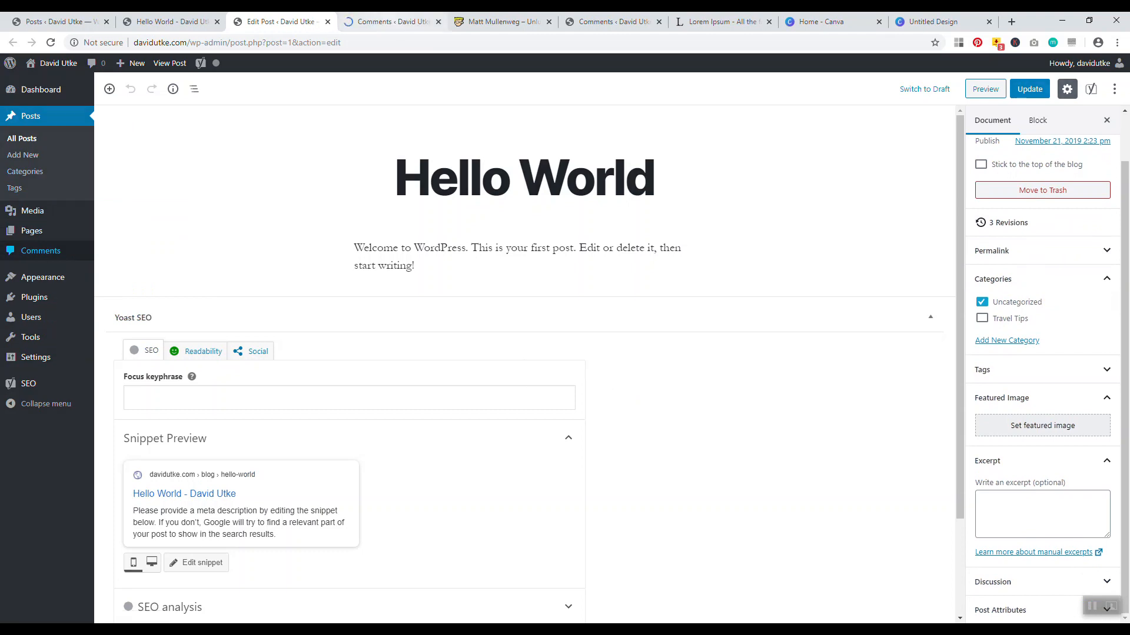
left_click(392, 21)
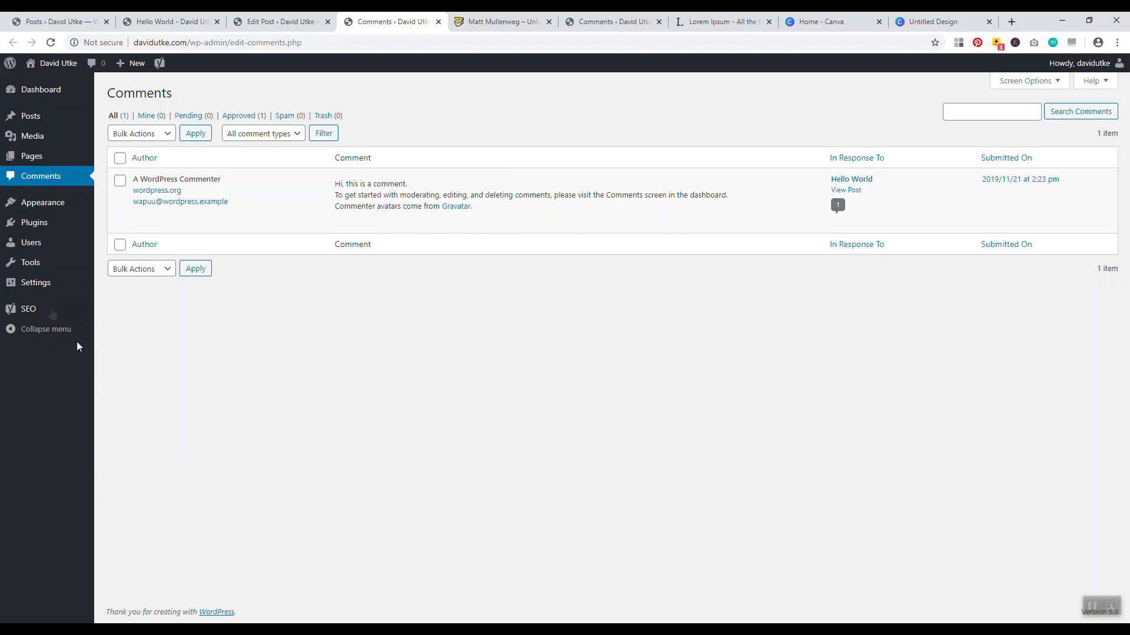
mouse_move(39, 284)
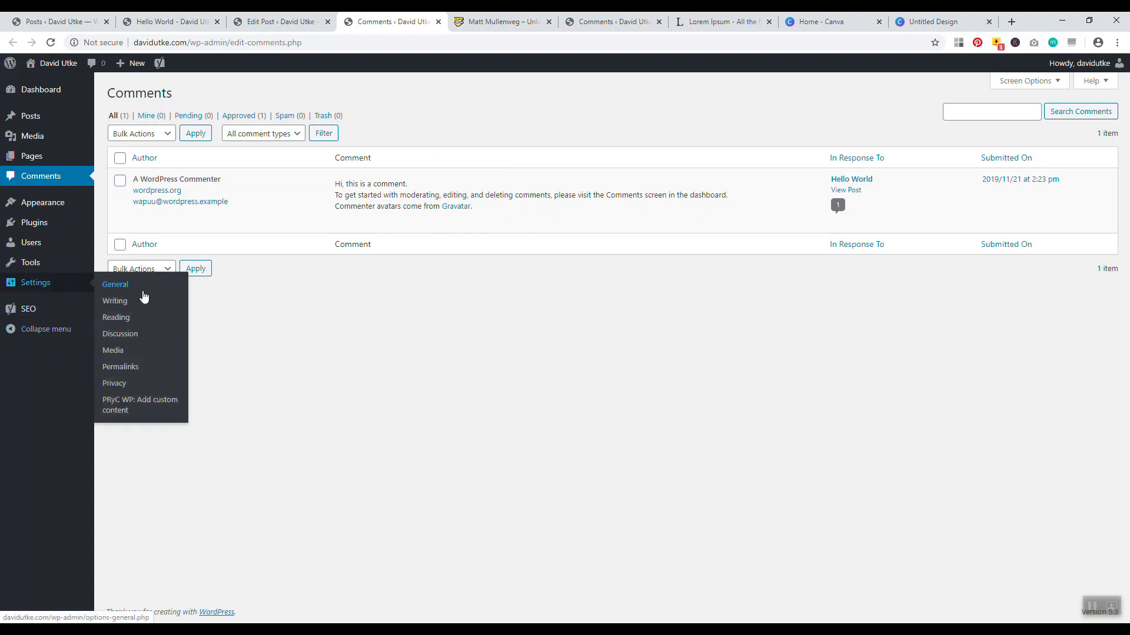
right_click(119, 333)
left_click(159, 343)
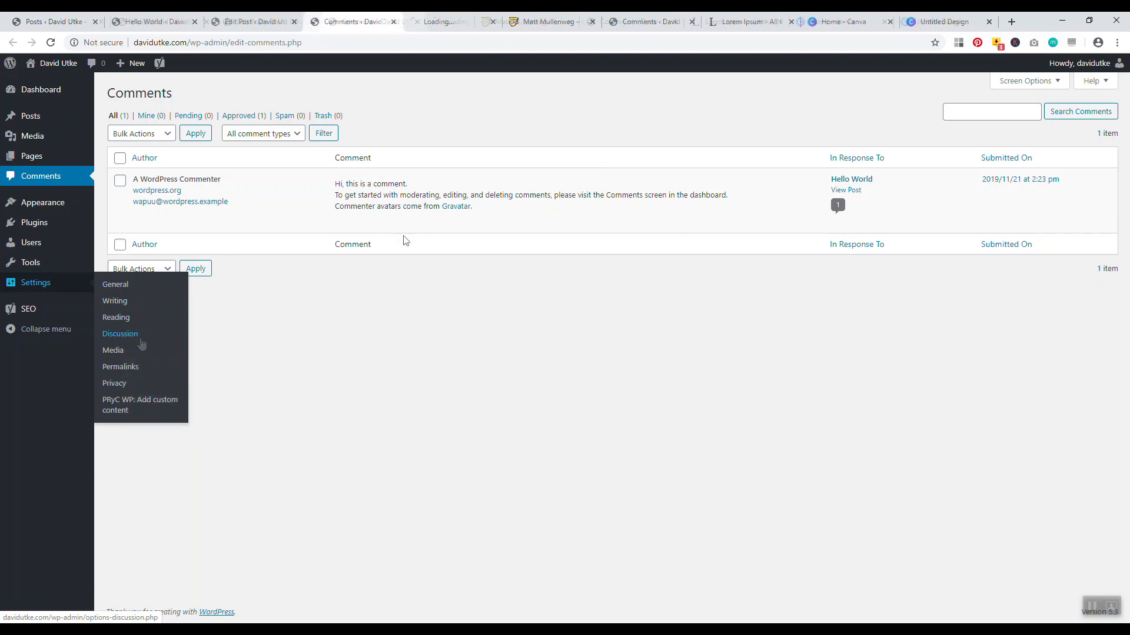
left_click(471, 19)
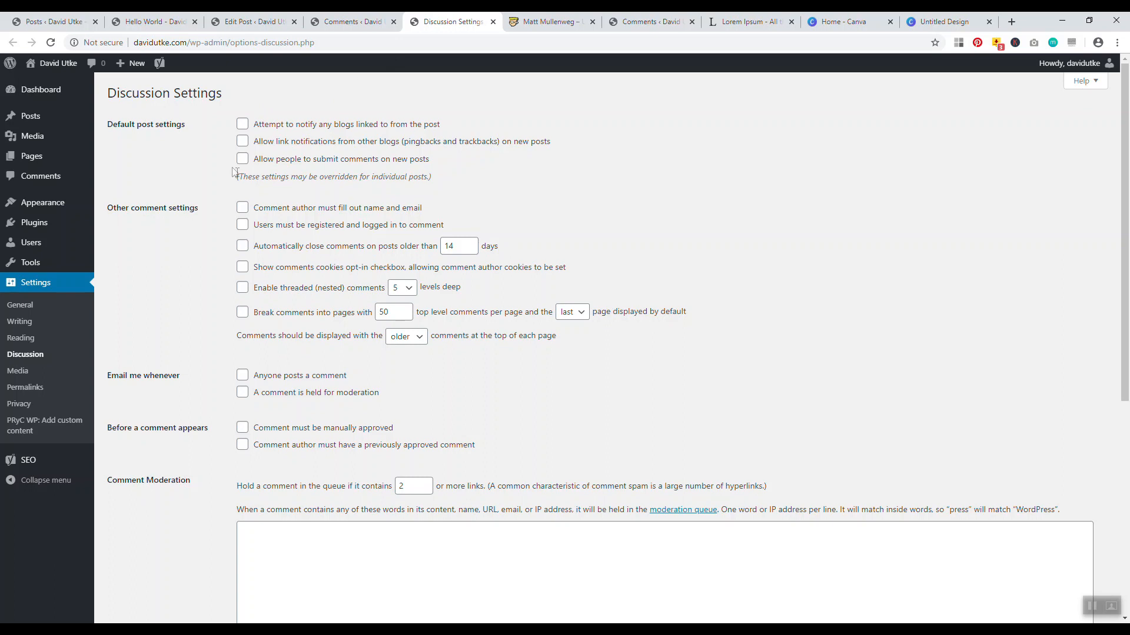
scroll(226, 294, "down", 6)
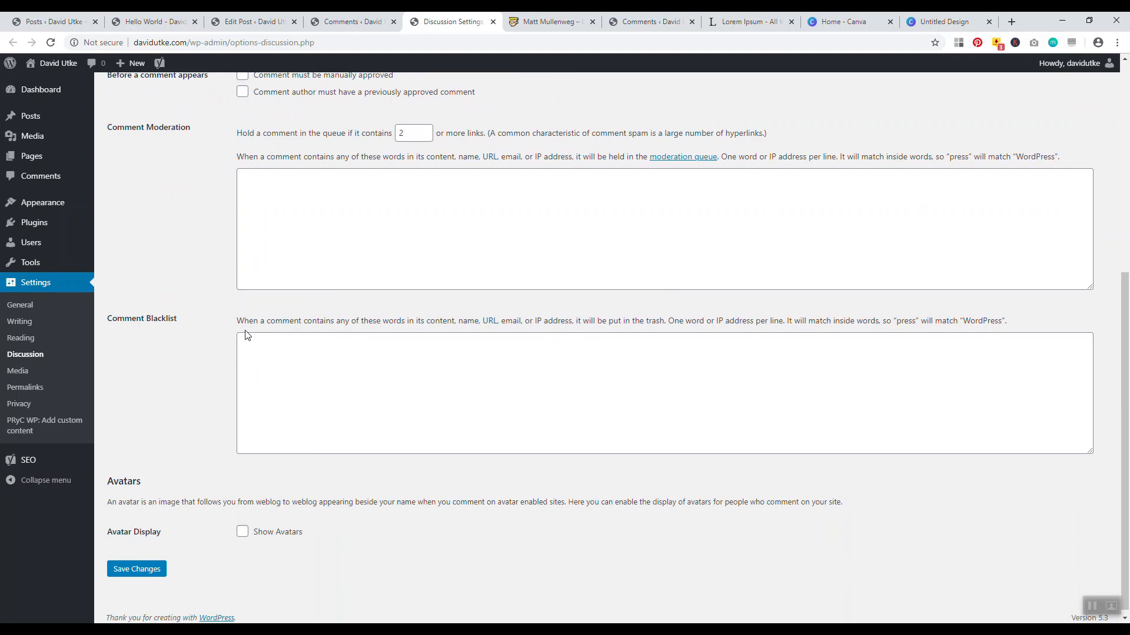
scroll(247, 334, "up", 6)
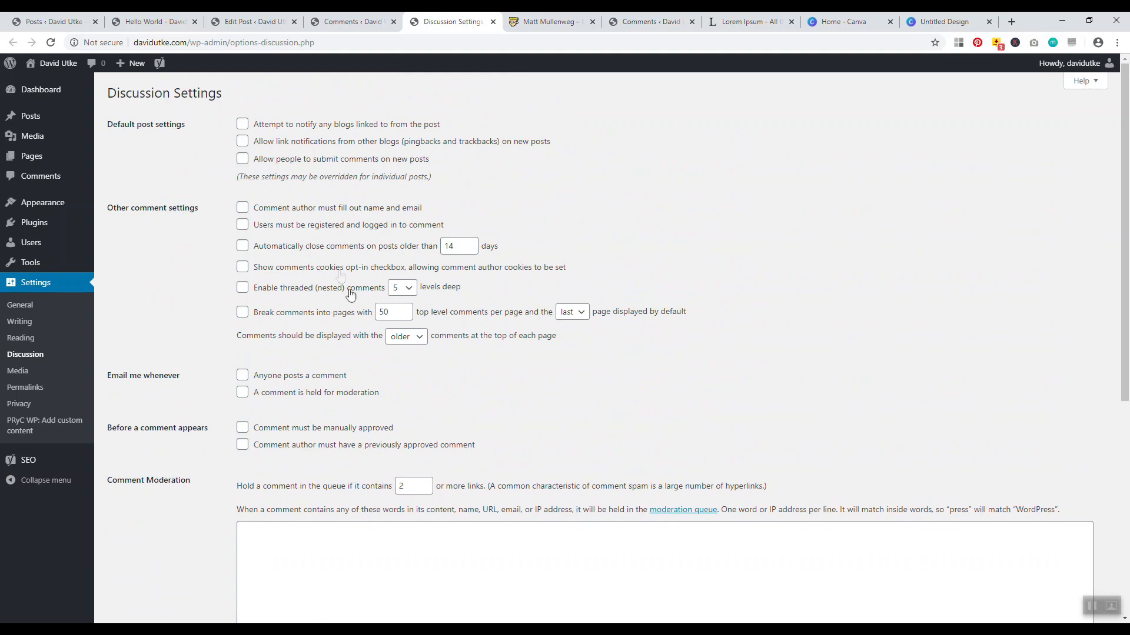
scroll(344, 321, "down", 6)
scroll(376, 341, "up", 6)
left_click(493, 22)
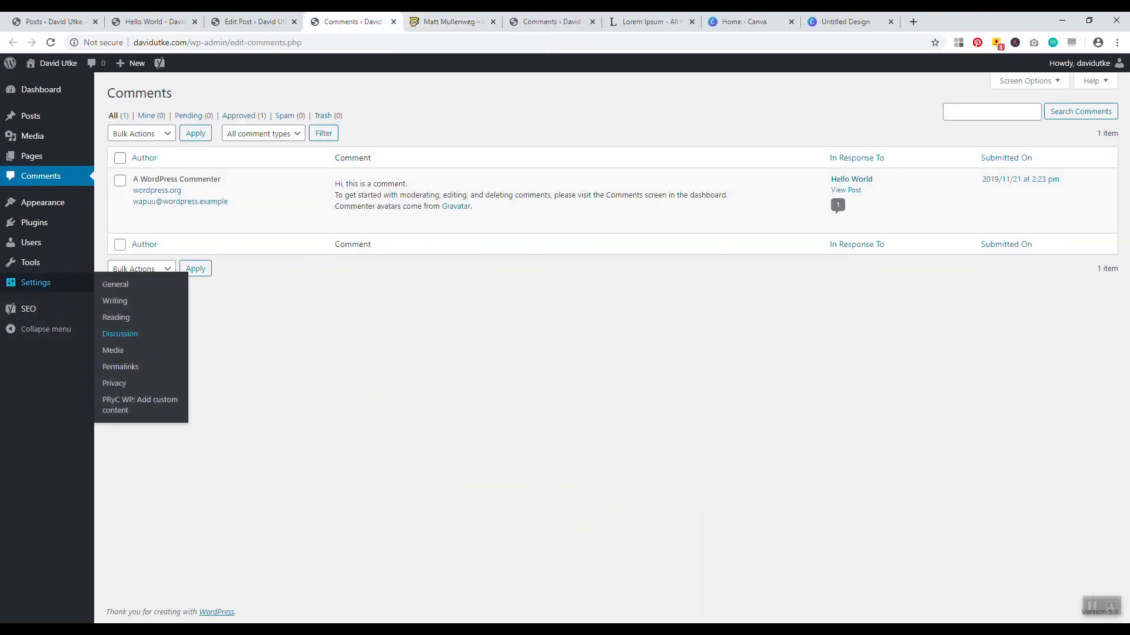
Close the extra post editor tab and the duplicate Comments tab
left_click(247, 22)
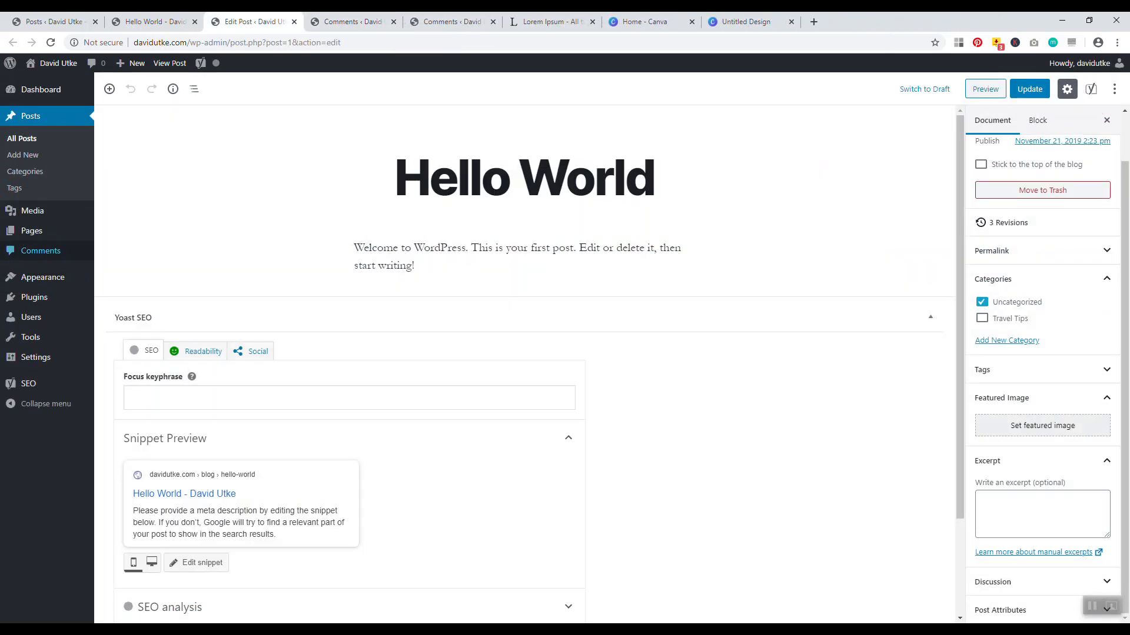
left_click(341, 22)
left_click(277, 23)
left_click(294, 22)
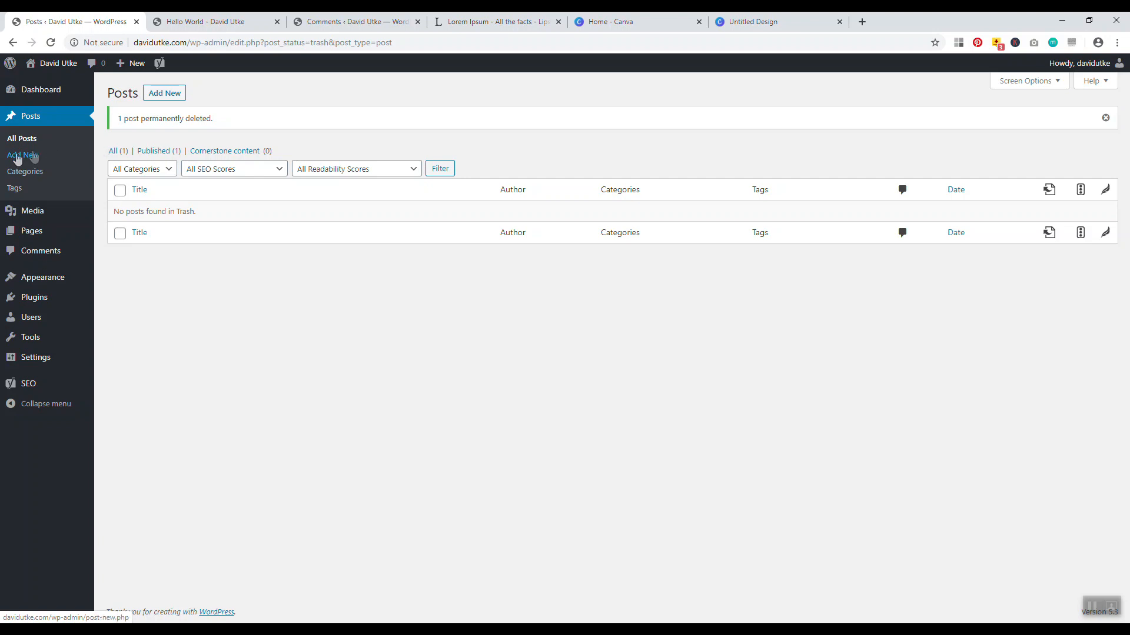
Start a new blank post and tidy its body down to one empty paragraph
left_click(164, 97)
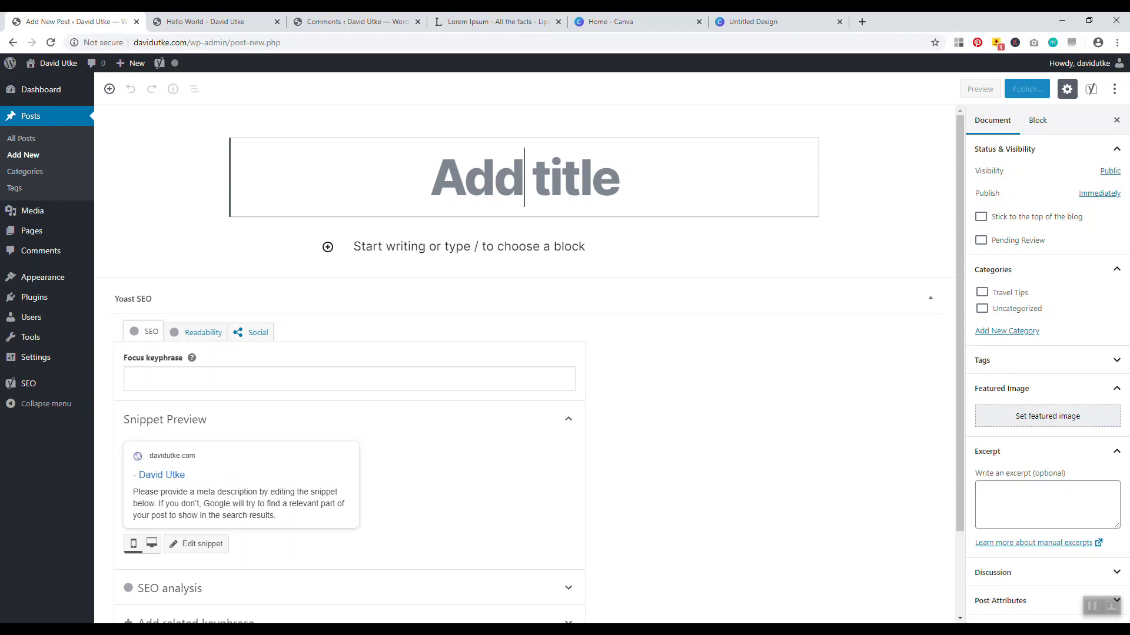
left_click(506, 245)
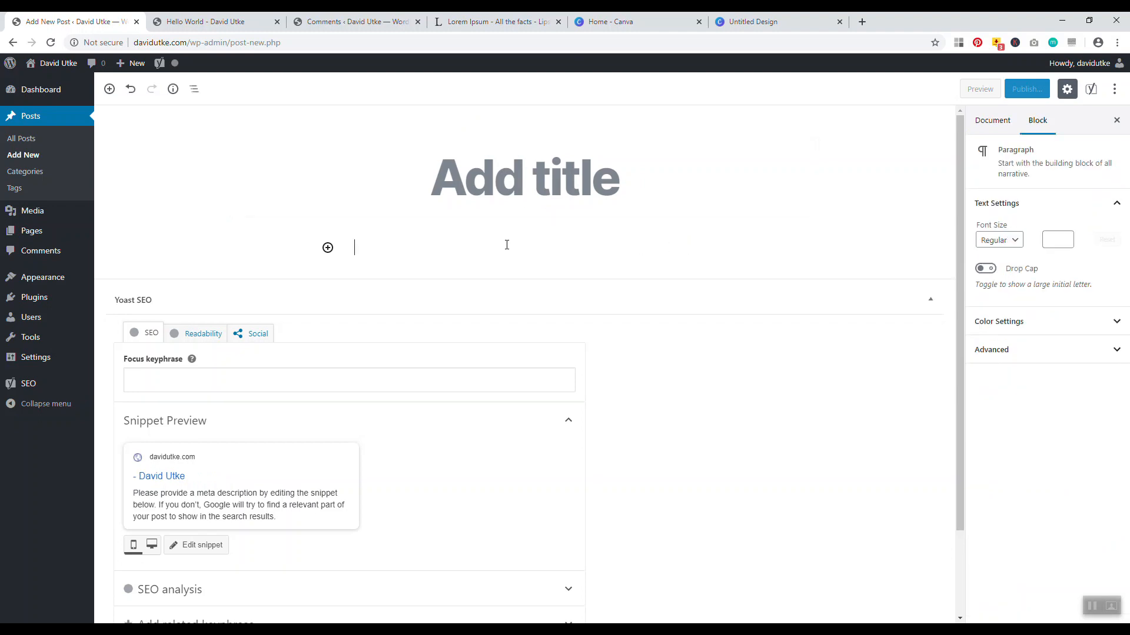
key("Return")
key("Return")
key("Return")
key("Return")
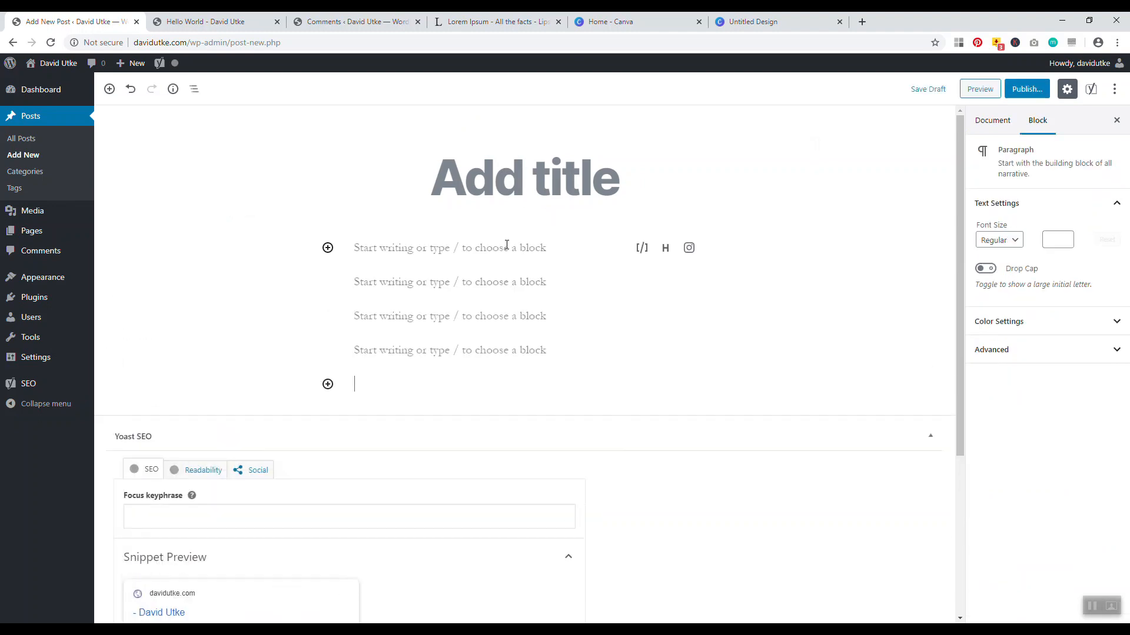
key("BackSpace")
key("BackSpace")
key("BackSpace")
key("BackSpace")
key("Return")
key("Return")
key("Return")
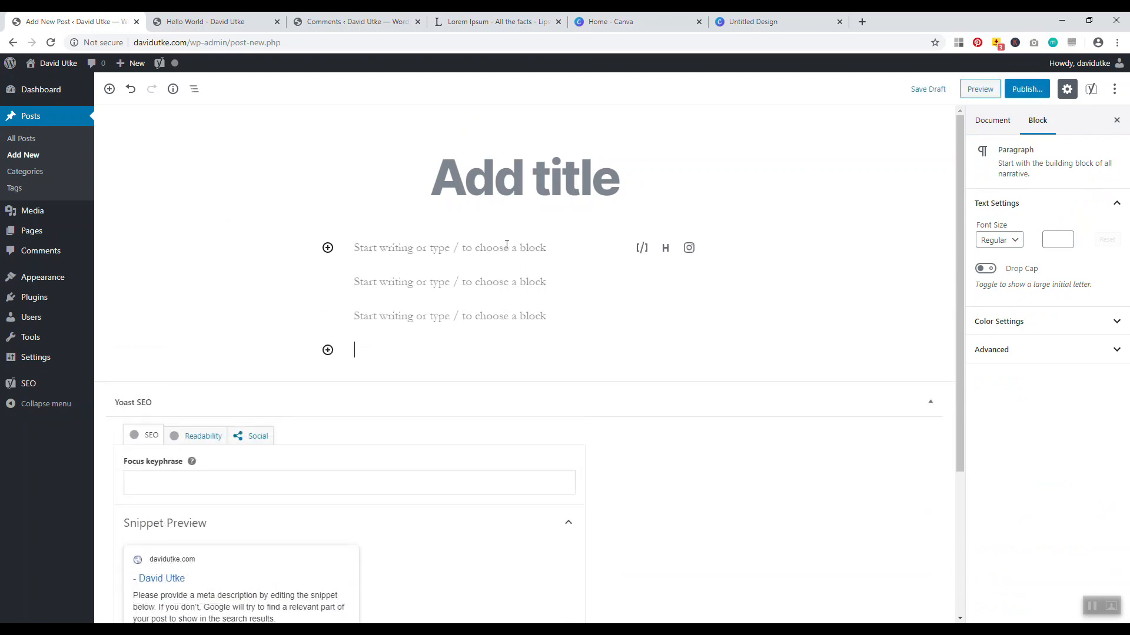
key("Return")
key("BackSpace")
key("BackSpace")
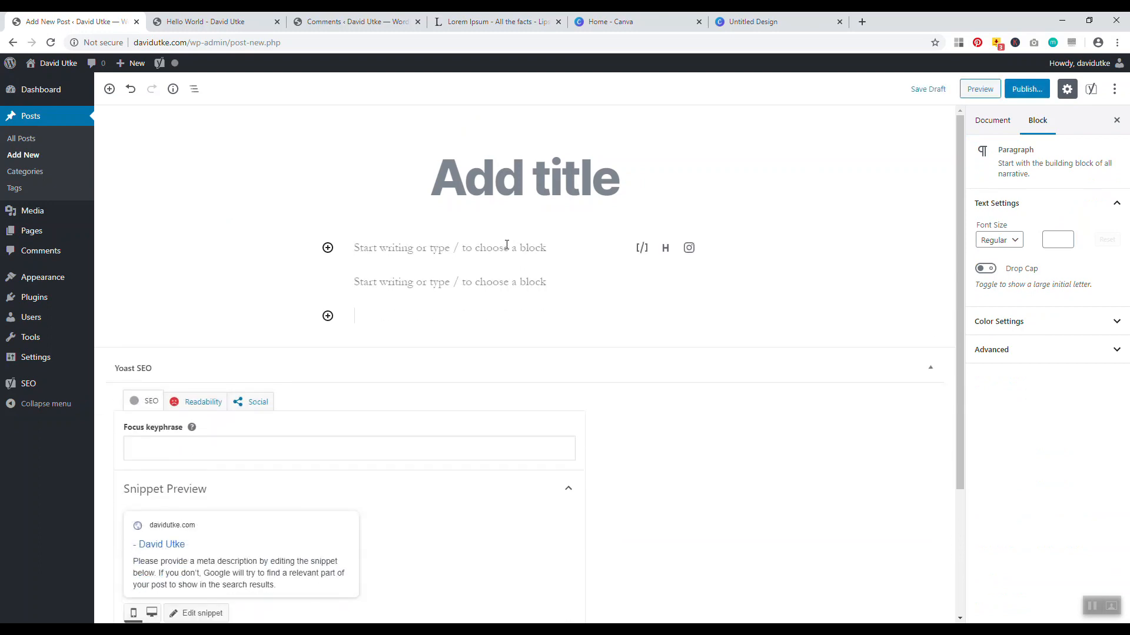
key("BackSpace")
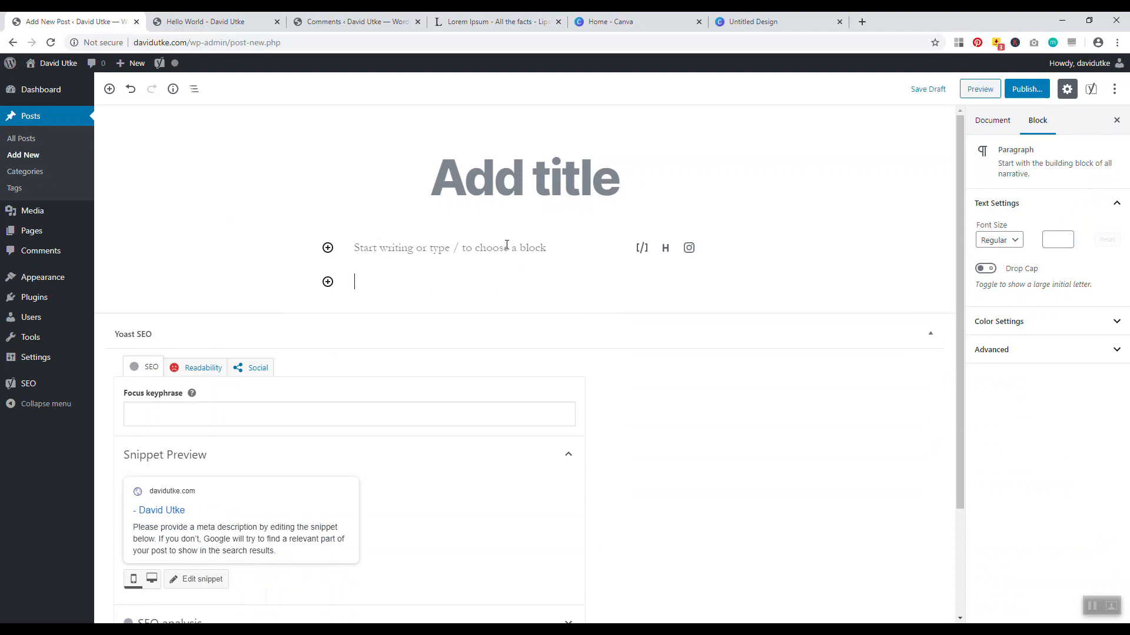
key("BackSpace")
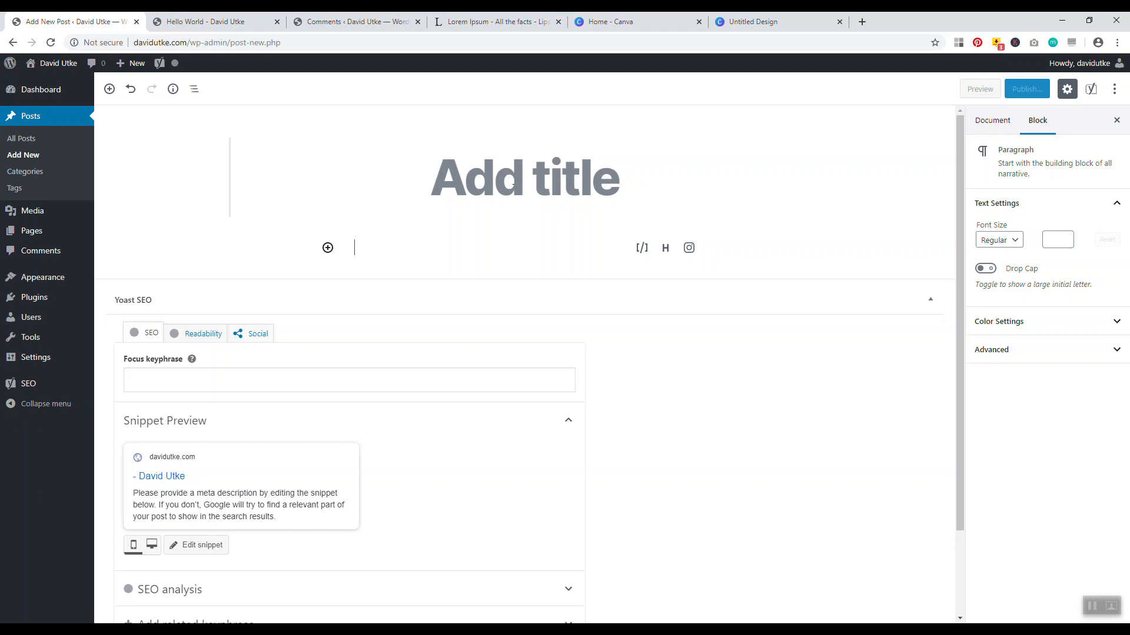
Title the post '7 Essential Items Every Traveler Needs', correcting the 'Traveler' typo
left_click(525, 177)
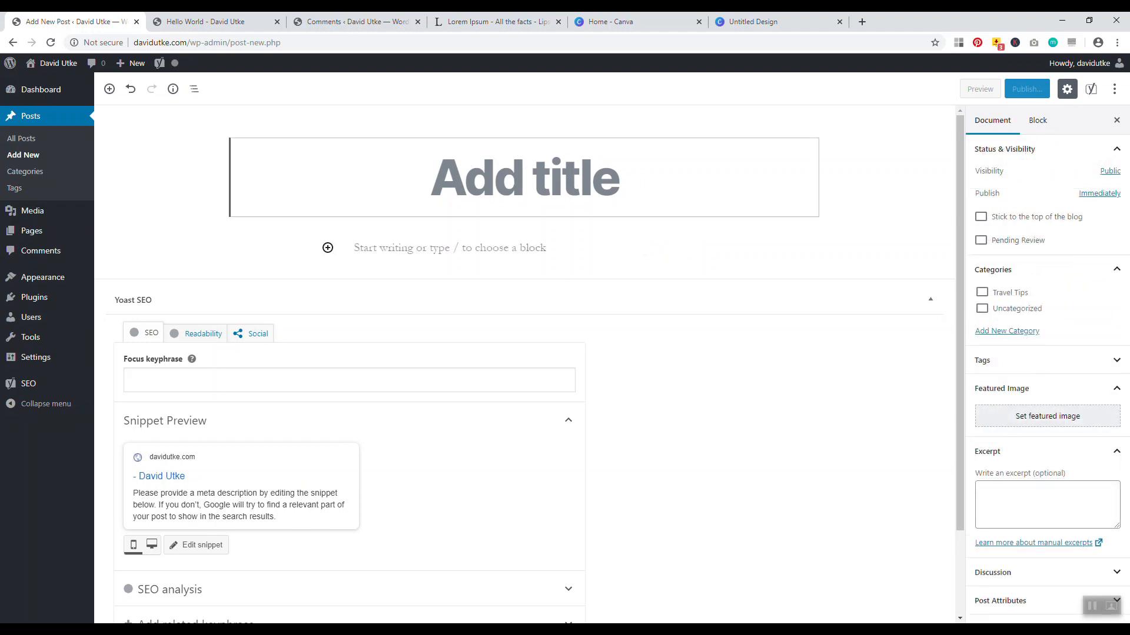
type("7 ")
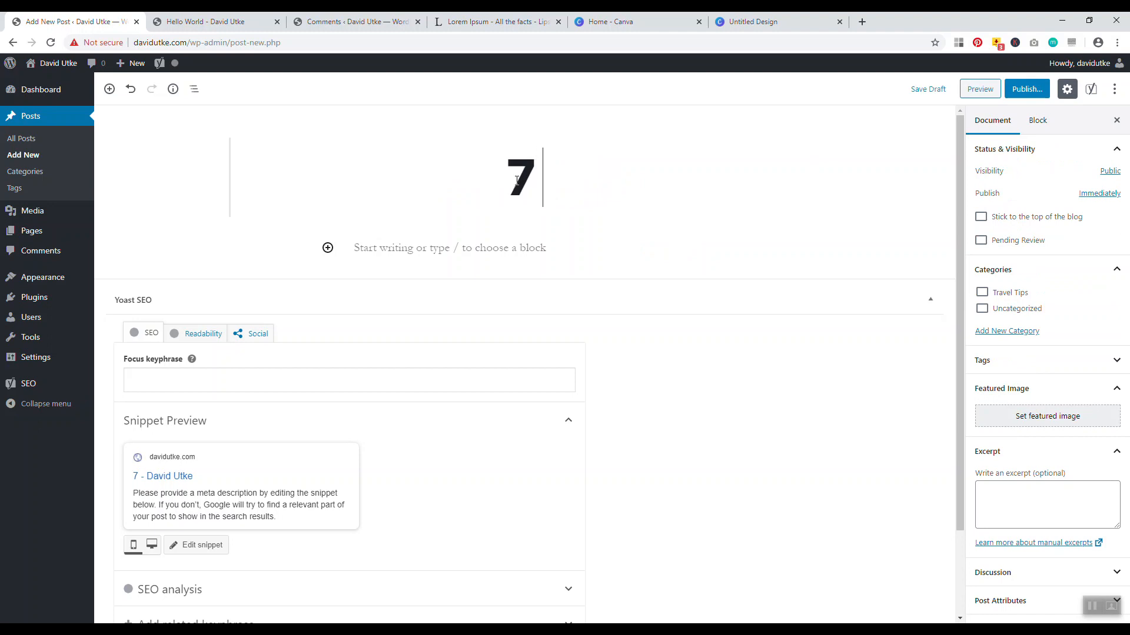
type("Essenti")
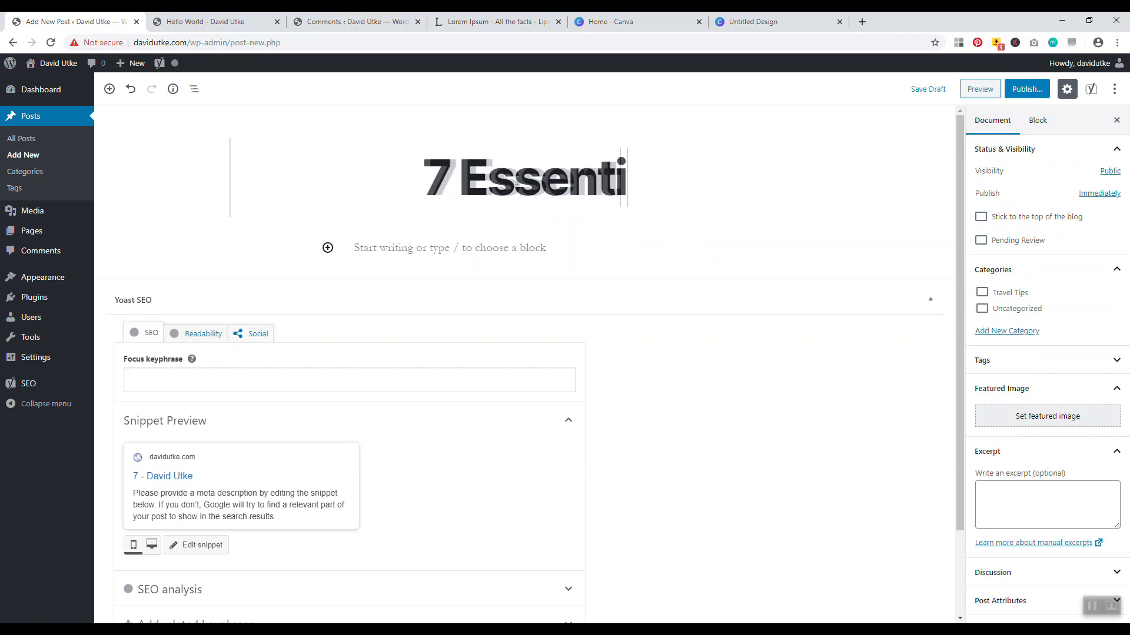
type("al Items")
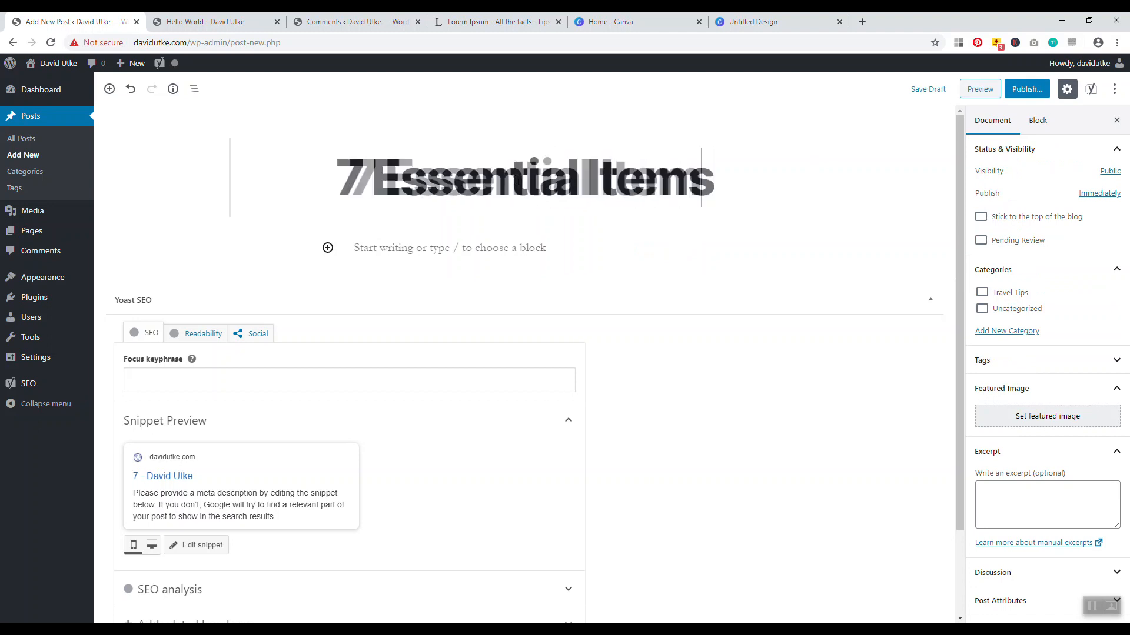
type(" Every ")
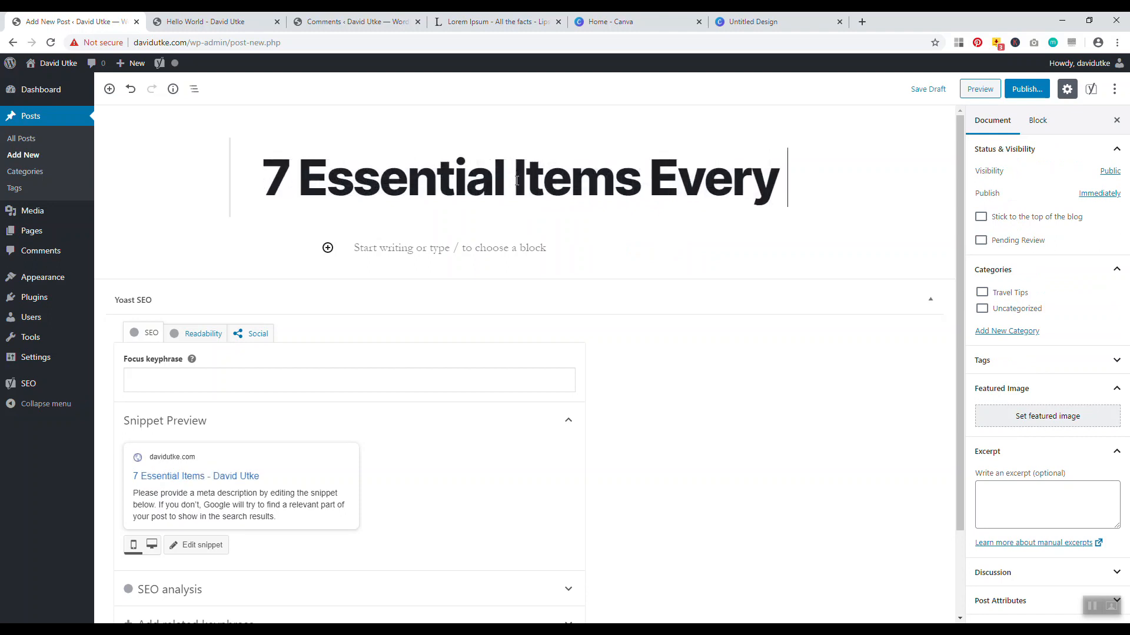
type("Travler N")
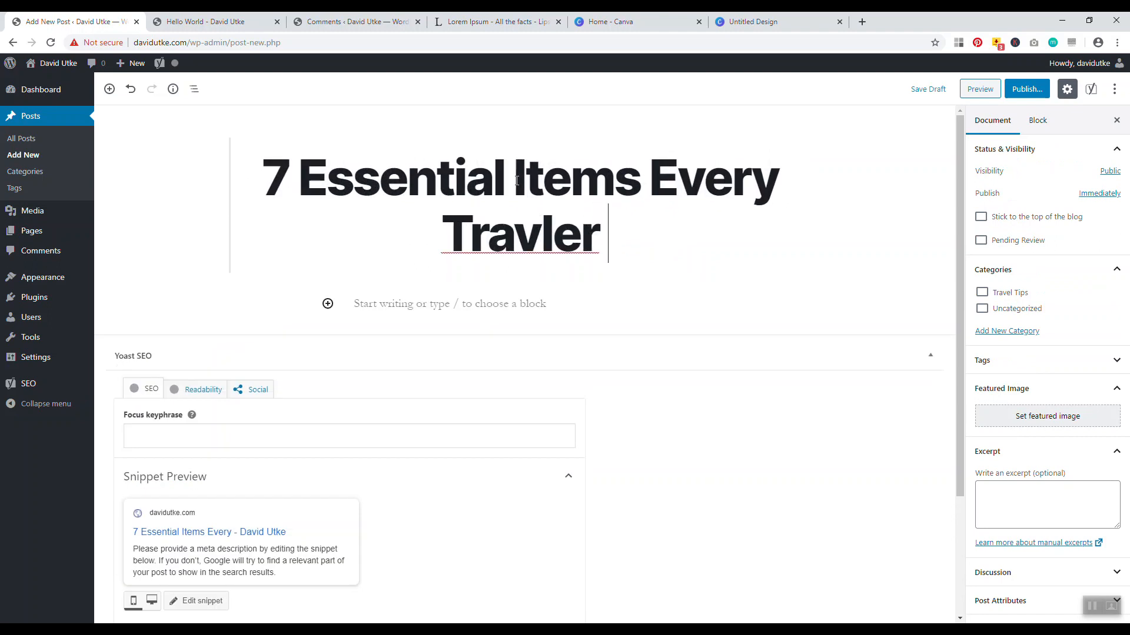
key("BackSpace")
key("BackSpace")
key("BackSpace")
key("BackSpace")
key("BackSpace")
type("eler Needs")
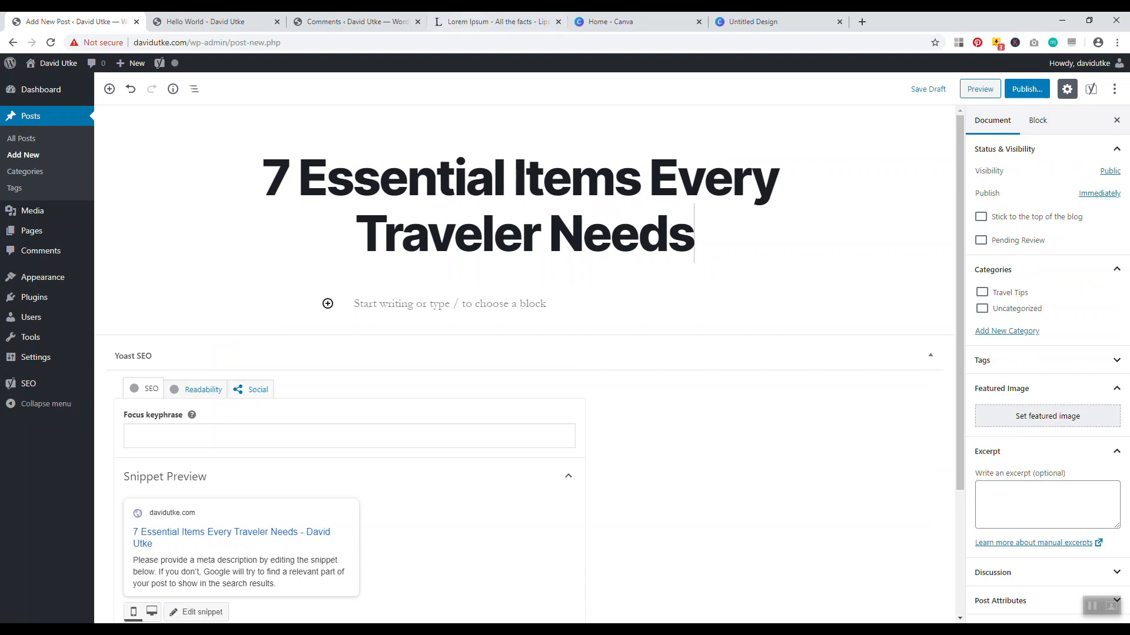
Copy the generated Lorem Ipsum paragraphs from lipsum.com and paste them into the post body
left_click(470, 22)
right_click(392, 225)
left_click(403, 242)
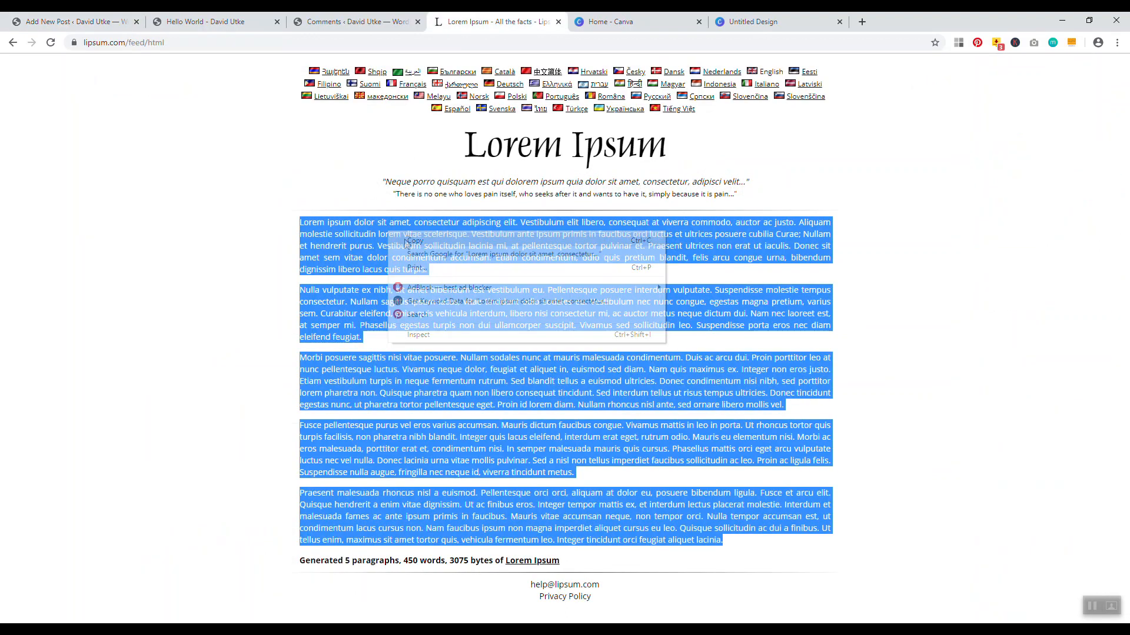
left_click(117, 22)
left_click(421, 306)
right_click(422, 306)
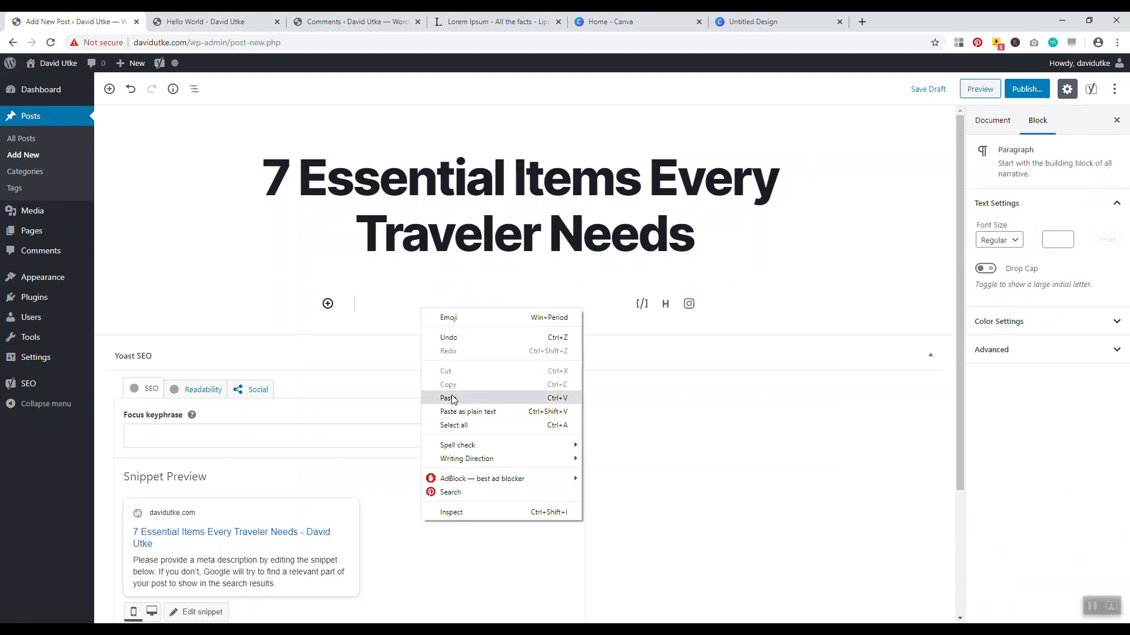
left_click(452, 396)
Save the post as a draft and open its permalink in a new tab
left_click_drag(958, 427, 958, 207)
left_click(927, 90)
left_click(579, 142)
left_click(456, 128)
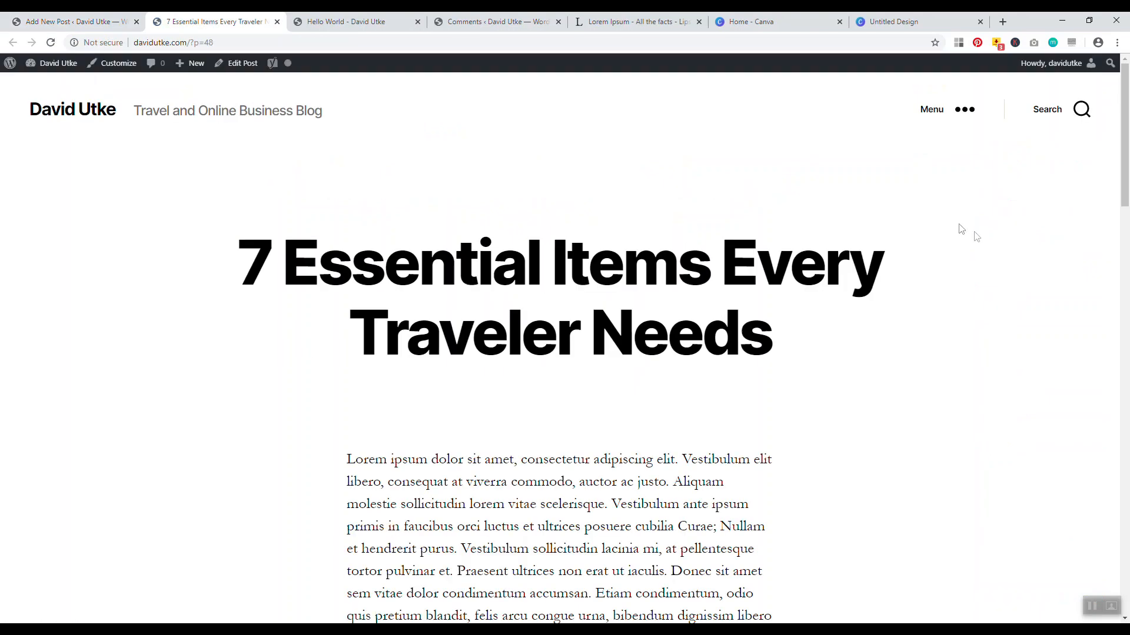
Scroll through the draft's public page, then return to the post editor tab
left_click_drag(1125, 79, 1127, 124)
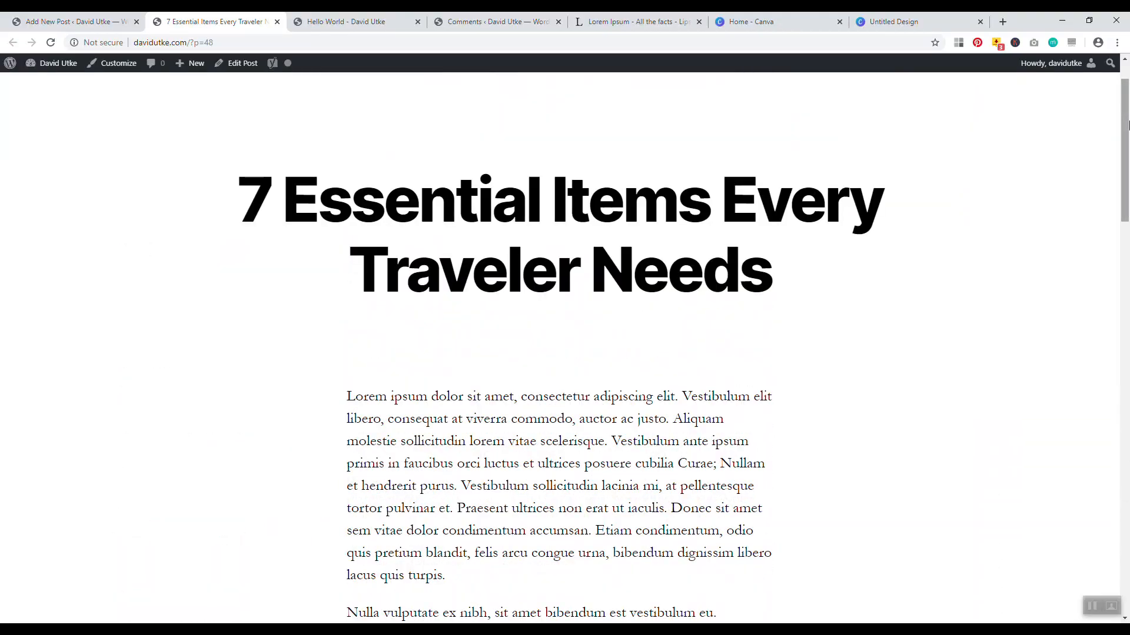
mouse_move(1128, 125)
left_mouse_down()
mouse_move(1128, 112)
mouse_move(1128, 132)
left_mouse_up()
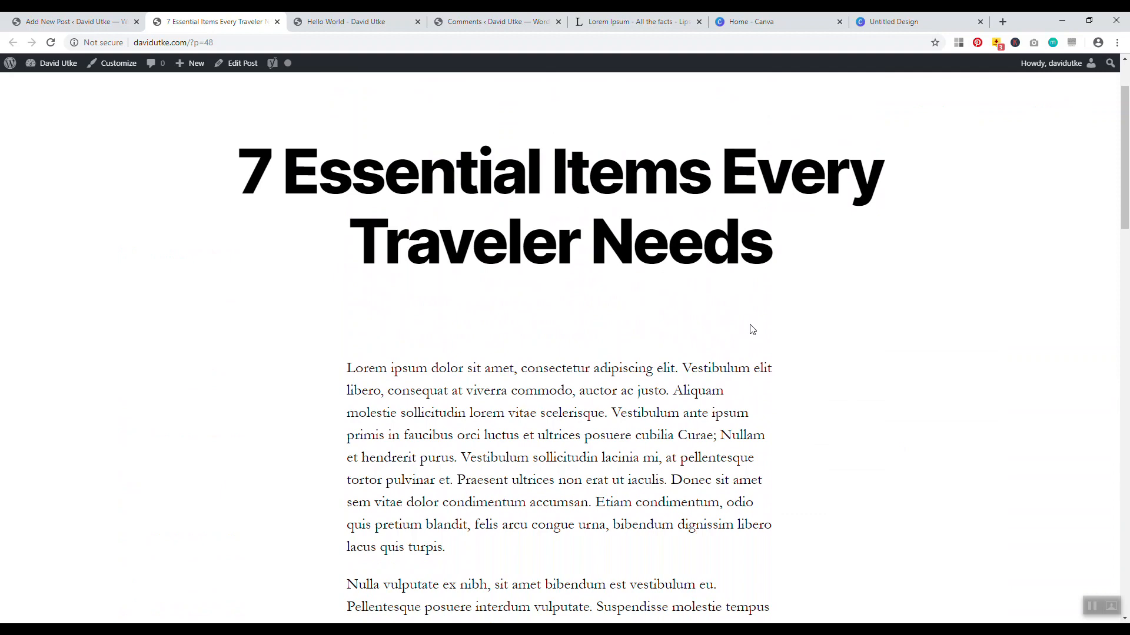
mouse_move(1124, 213)
left_mouse_down()
mouse_move(1124, 225)
mouse_move(1125, 206)
left_mouse_up()
mouse_move(1124, 149)
left_mouse_down()
mouse_move(1124, 134)
mouse_move(1120, 464)
mouse_move(1124, 134)
left_mouse_up()
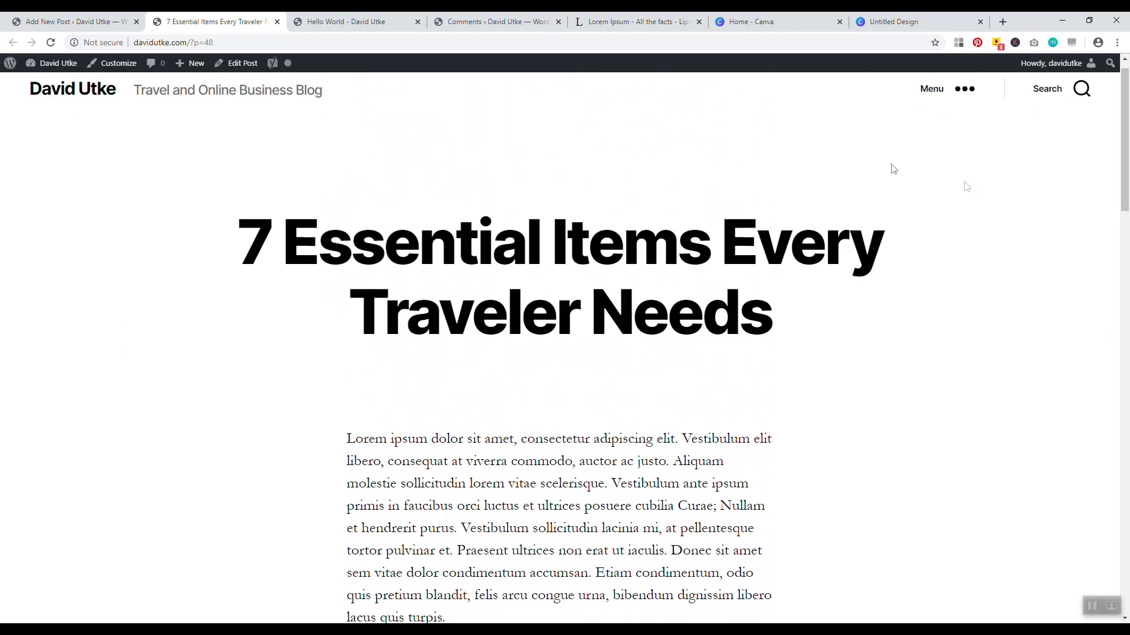
left_click(71, 22)
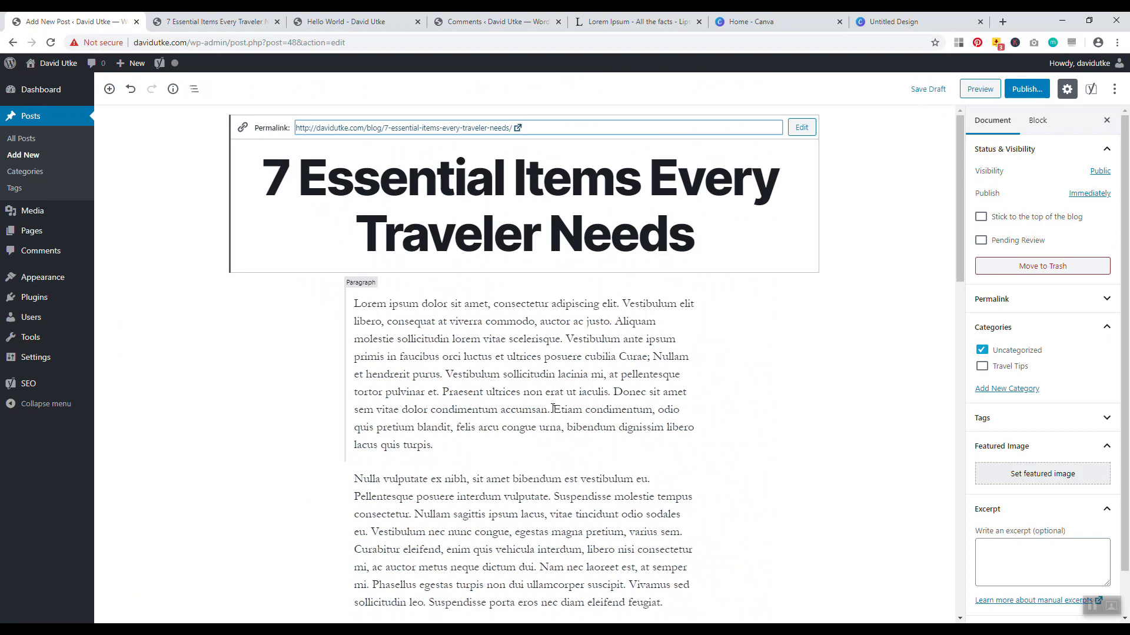
Turn on Drop Cap for the opening paragraph, set its font size to Large, and save
left_click(509, 360)
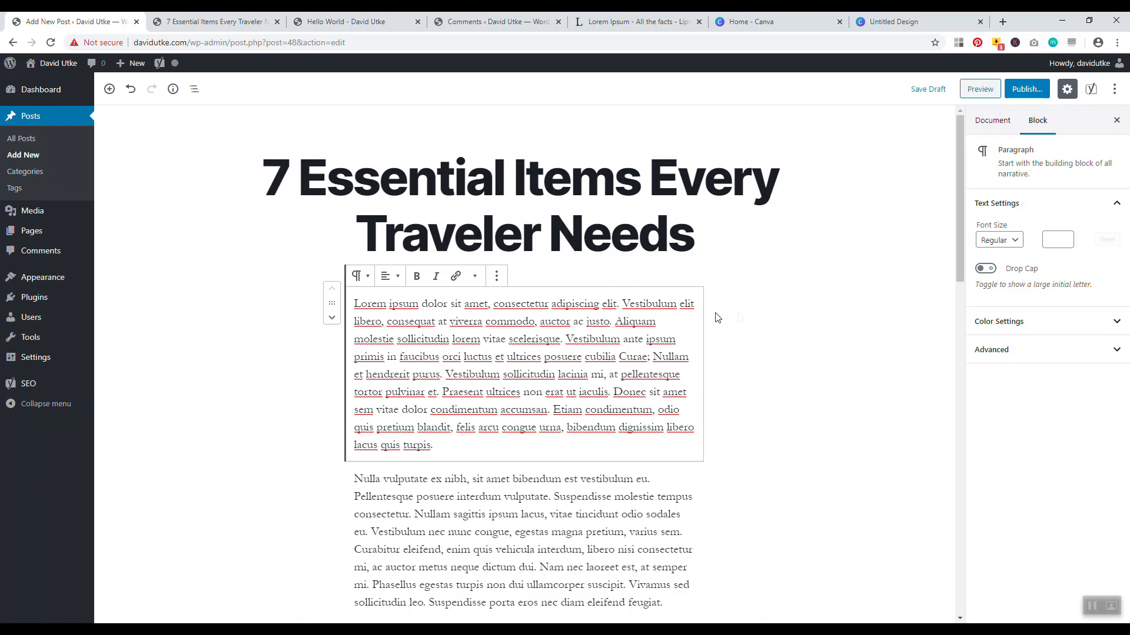
left_click(986, 269)
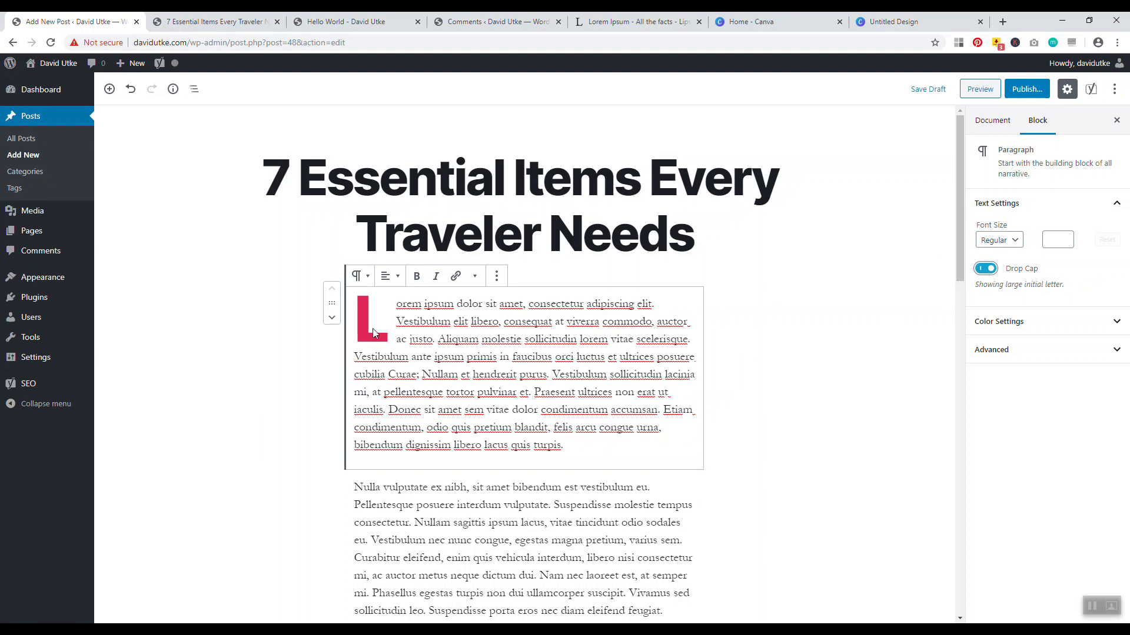
left_click(1012, 241)
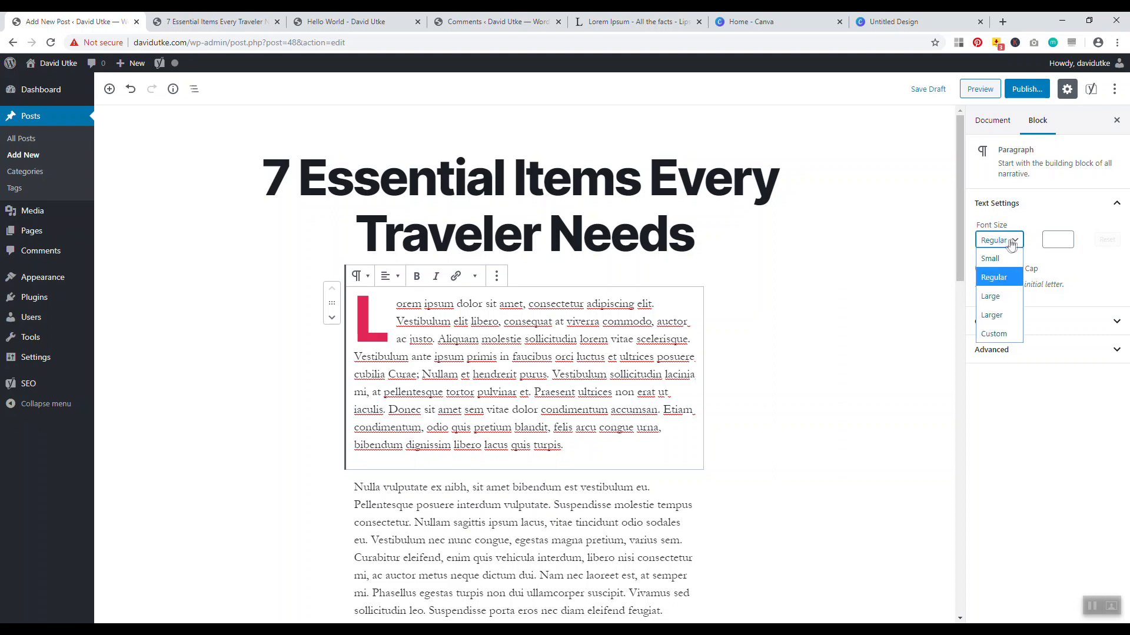
left_click(993, 315)
left_click(1003, 243)
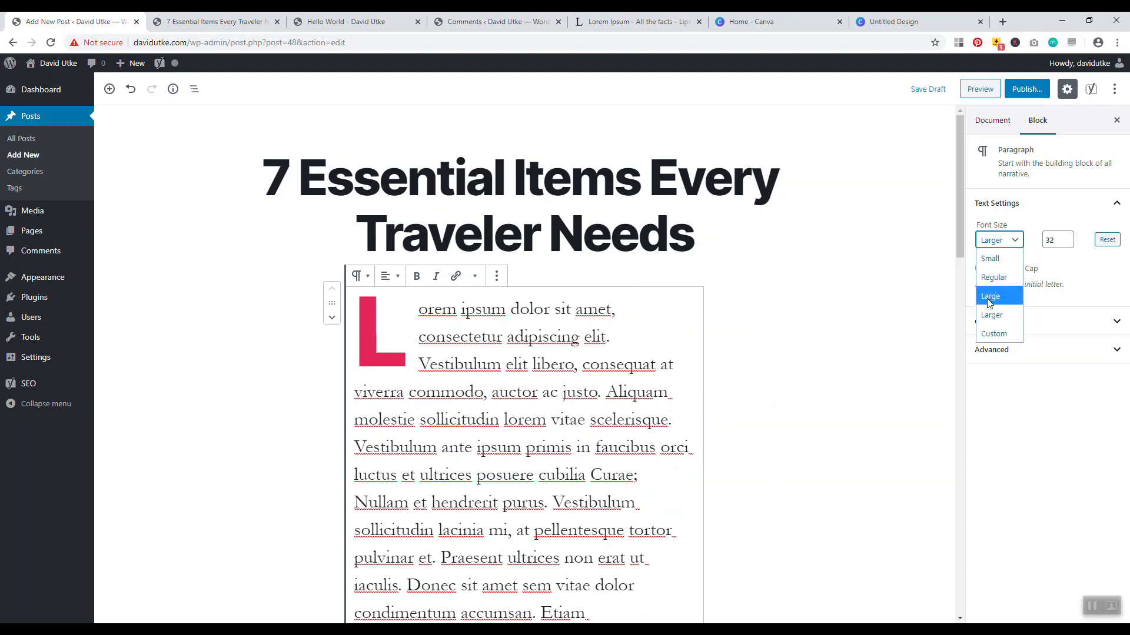
left_click(989, 302)
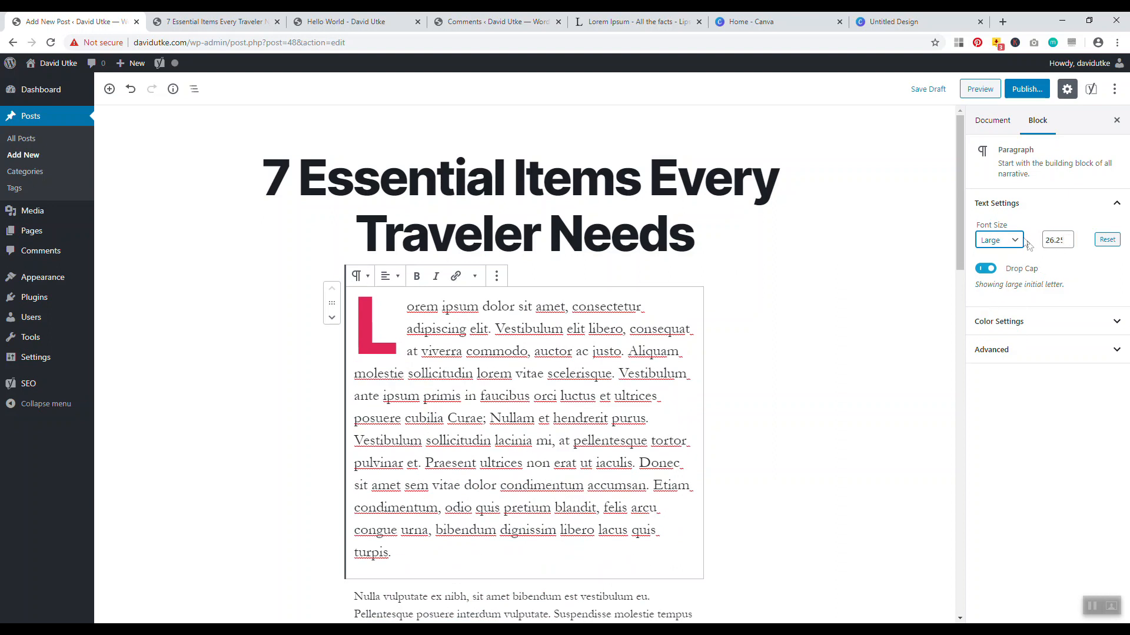
left_click(934, 91)
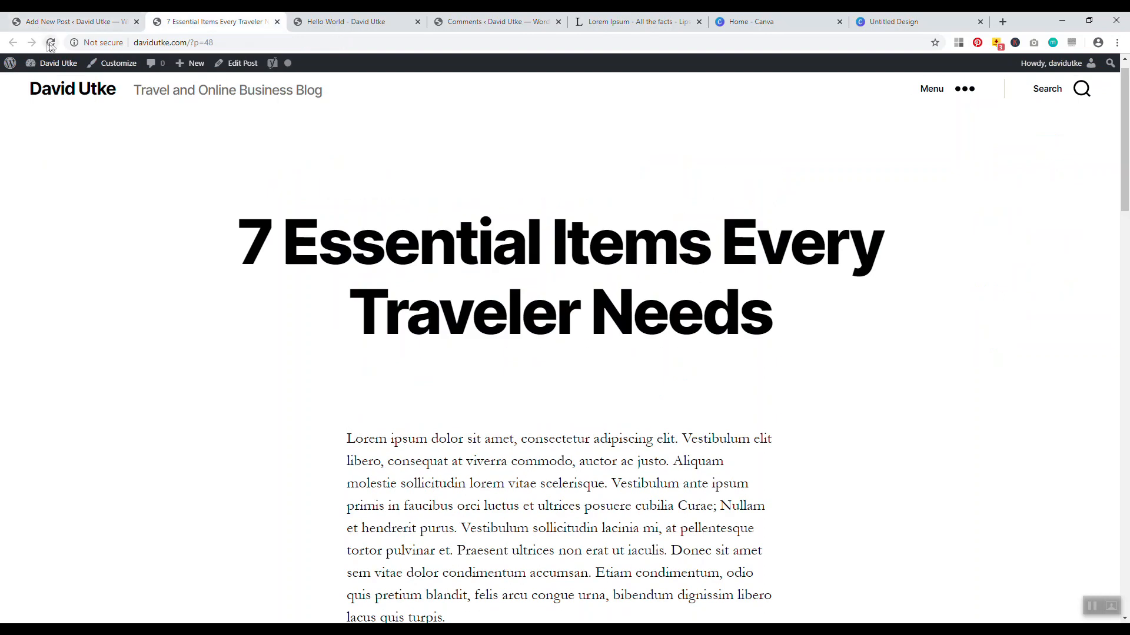
Reload the post page to review the drop cap and larger text, then return to the editor
left_click(51, 42)
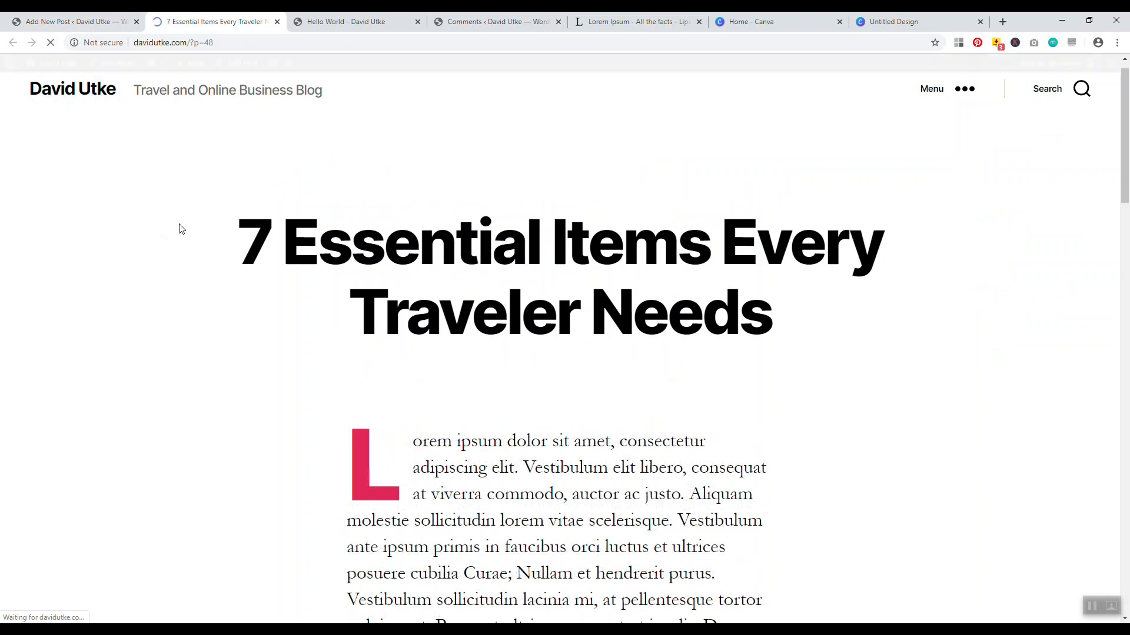
left_click_drag(1122, 156, 1122, 176)
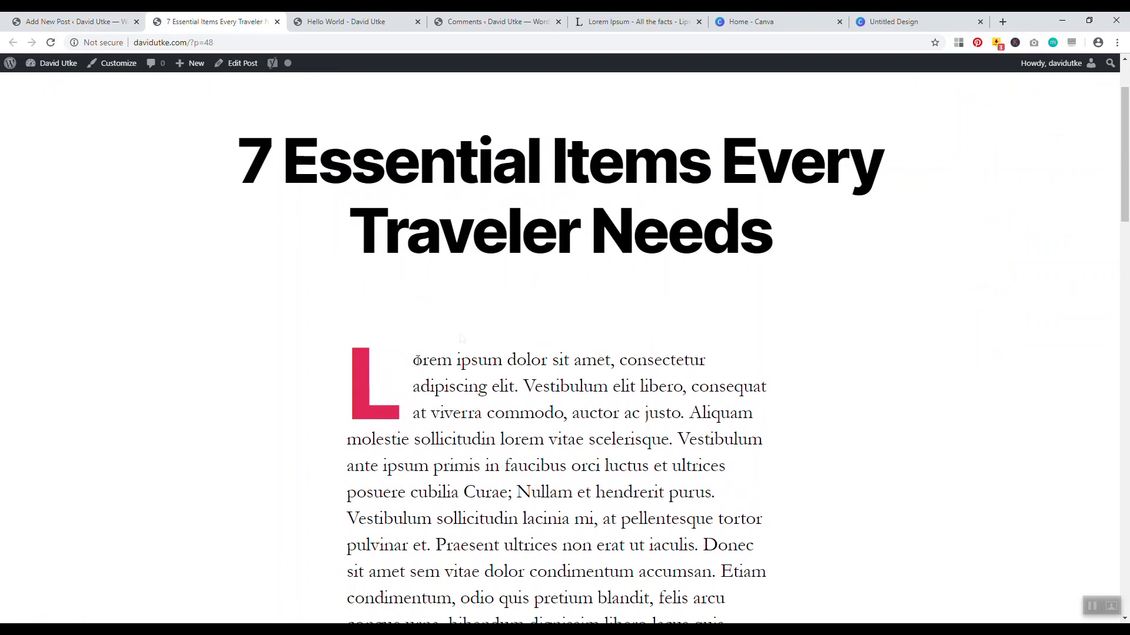
left_click_drag(431, 361, 572, 545)
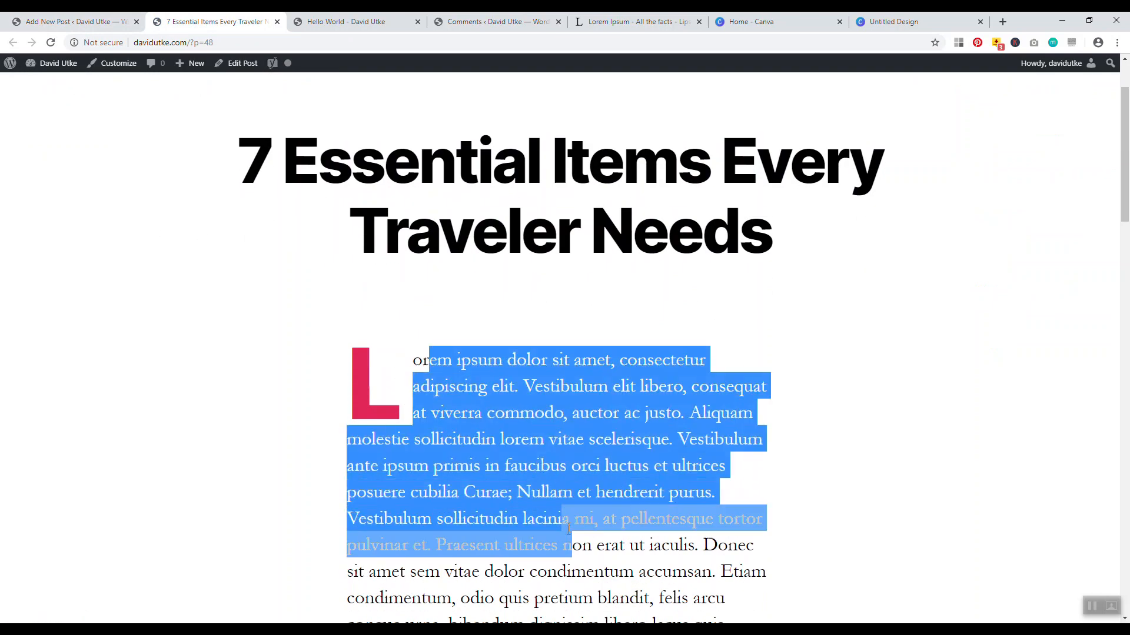
scroll(517, 393, "down", 4)
left_click_drag(498, 415, 472, 204)
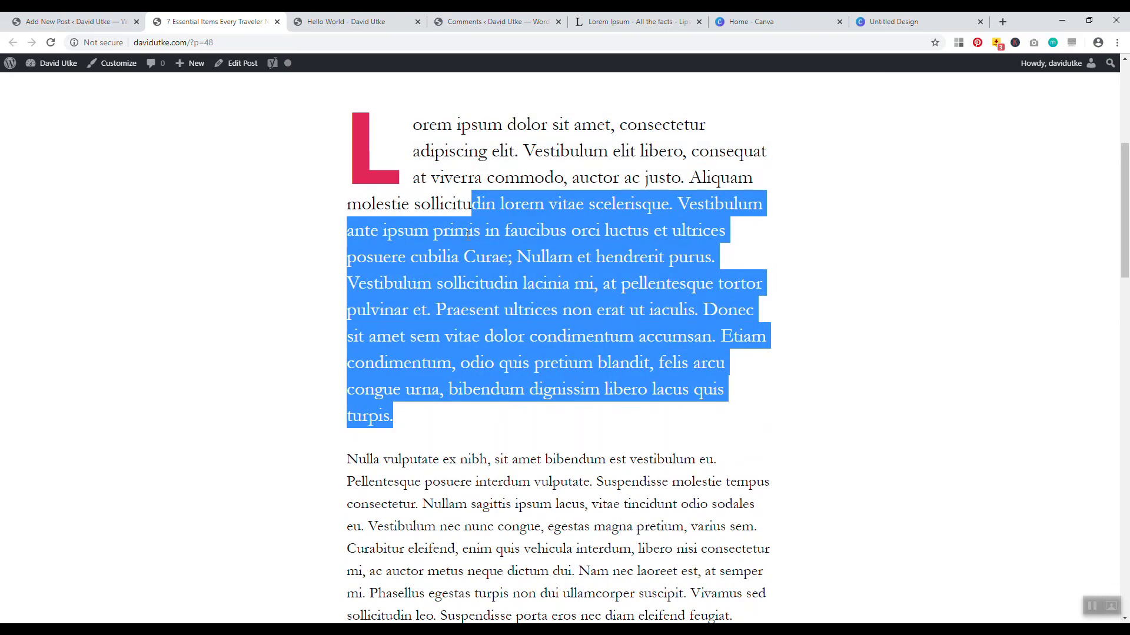
scroll(461, 186, "up", 5)
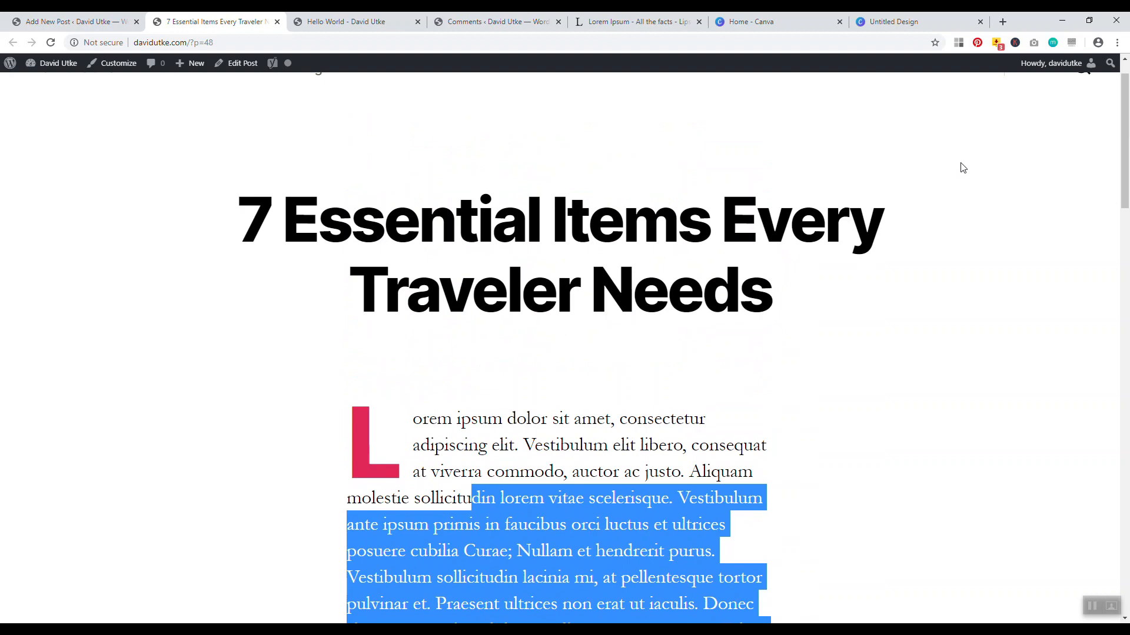
left_click_drag(1124, 109, 1104, 243)
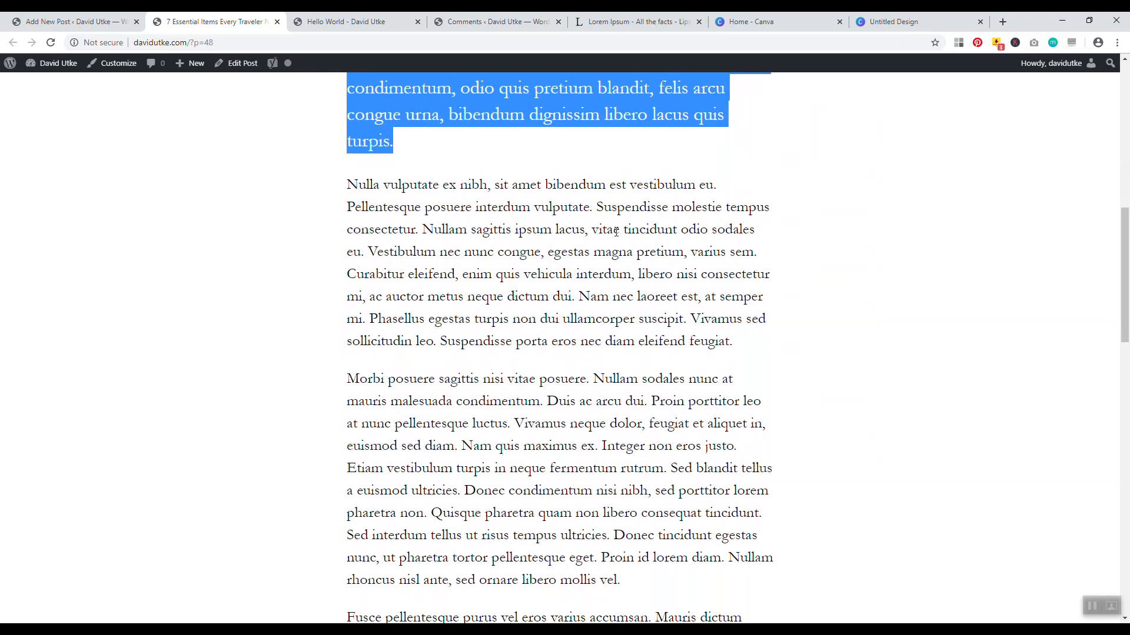
left_click(76, 22)
left_click(524, 383)
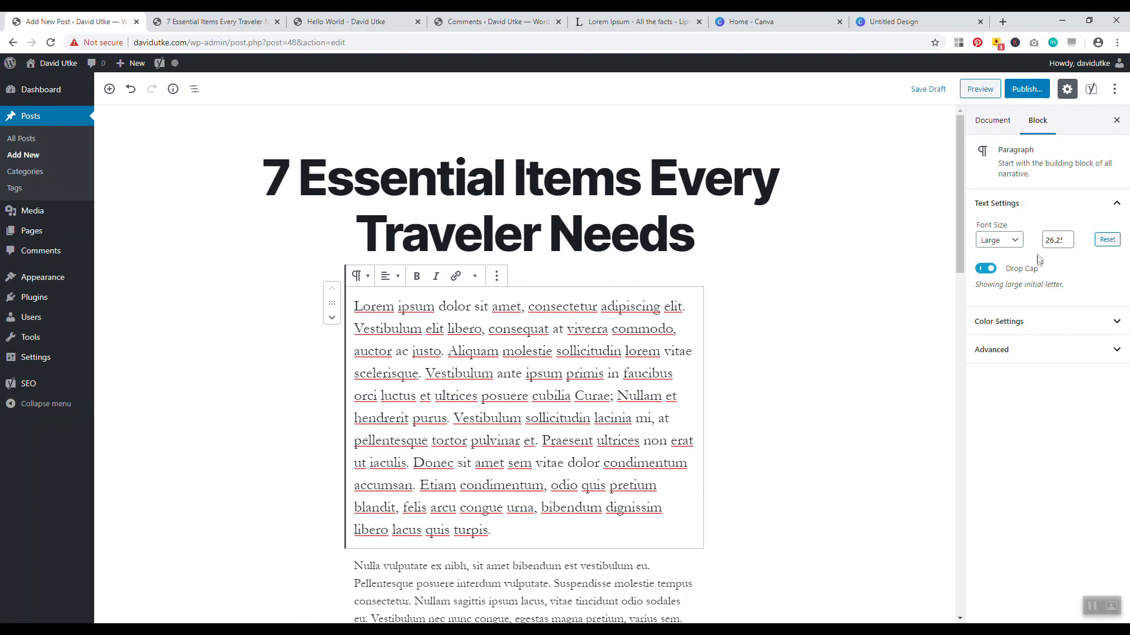
Make the first paragraph Larger and set the second paragraph to Large font size
left_click(1002, 242)
left_click(987, 319)
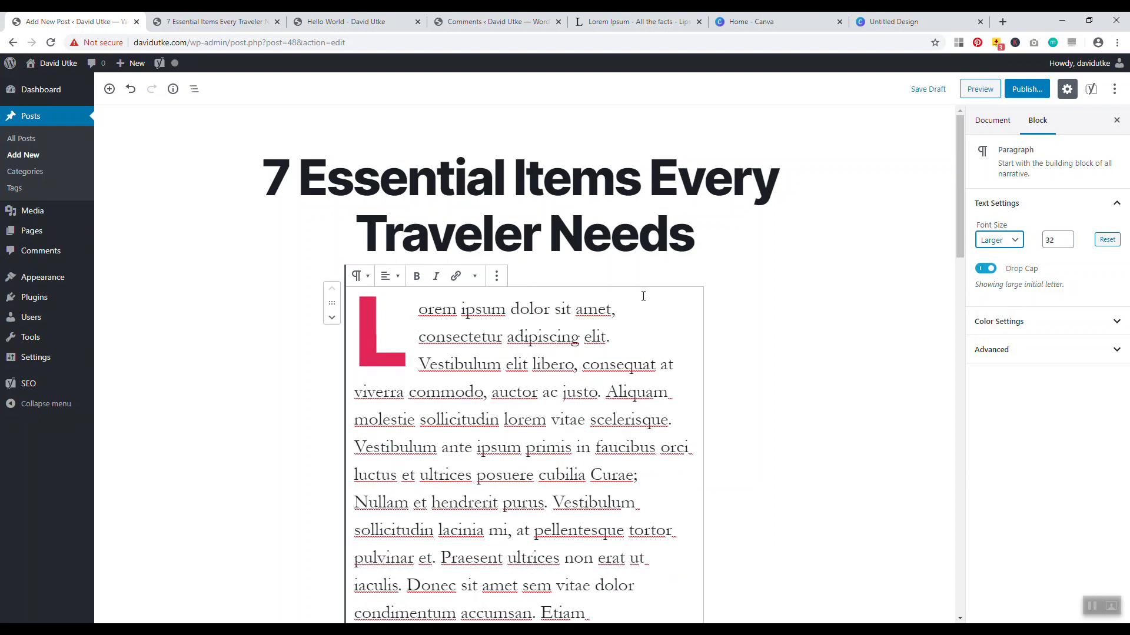
scroll(529, 371, "down", 7)
left_click(517, 382)
left_click(1014, 245)
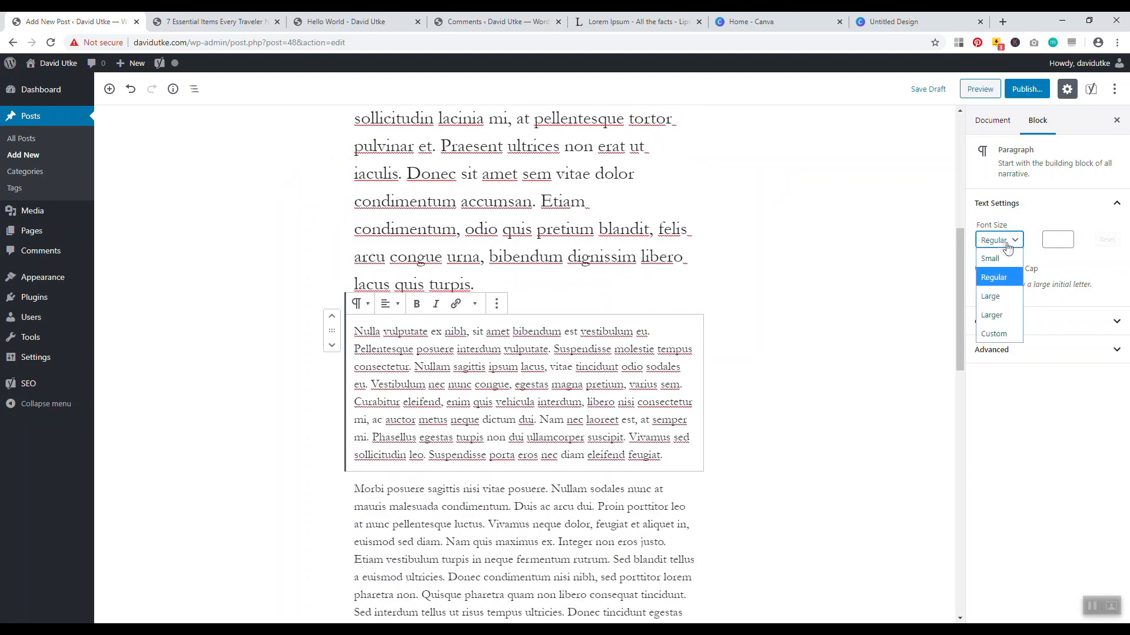
left_click(993, 302)
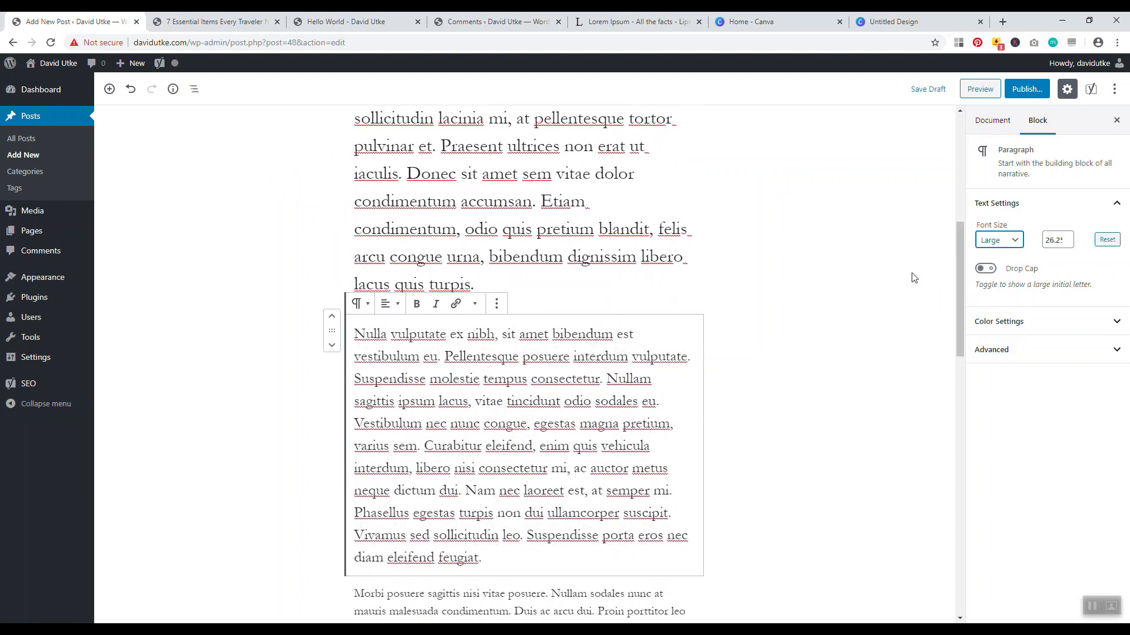
scroll(606, 312, "down", 6)
left_click(606, 312)
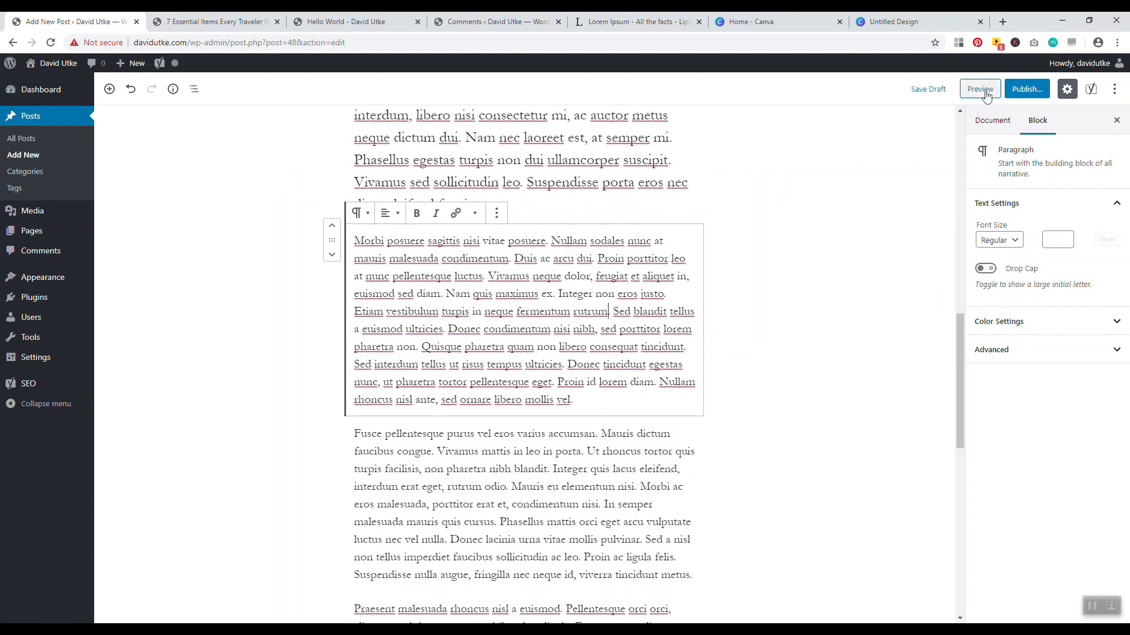
Save the draft and review the reloaded post page before returning to the editor
left_click(928, 90)
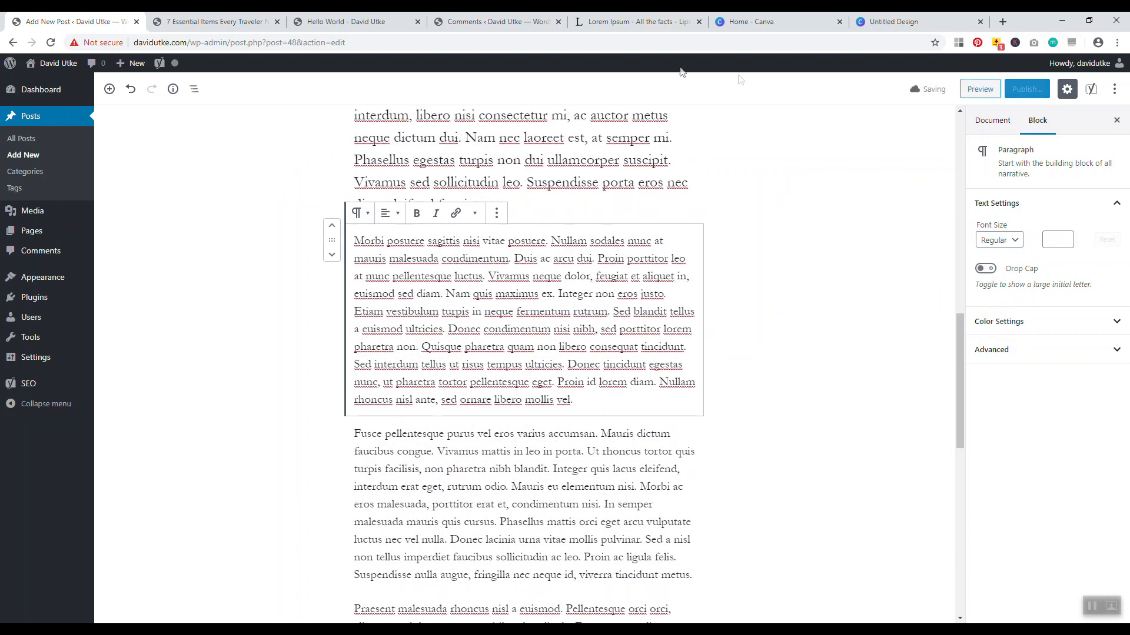
left_click(212, 21)
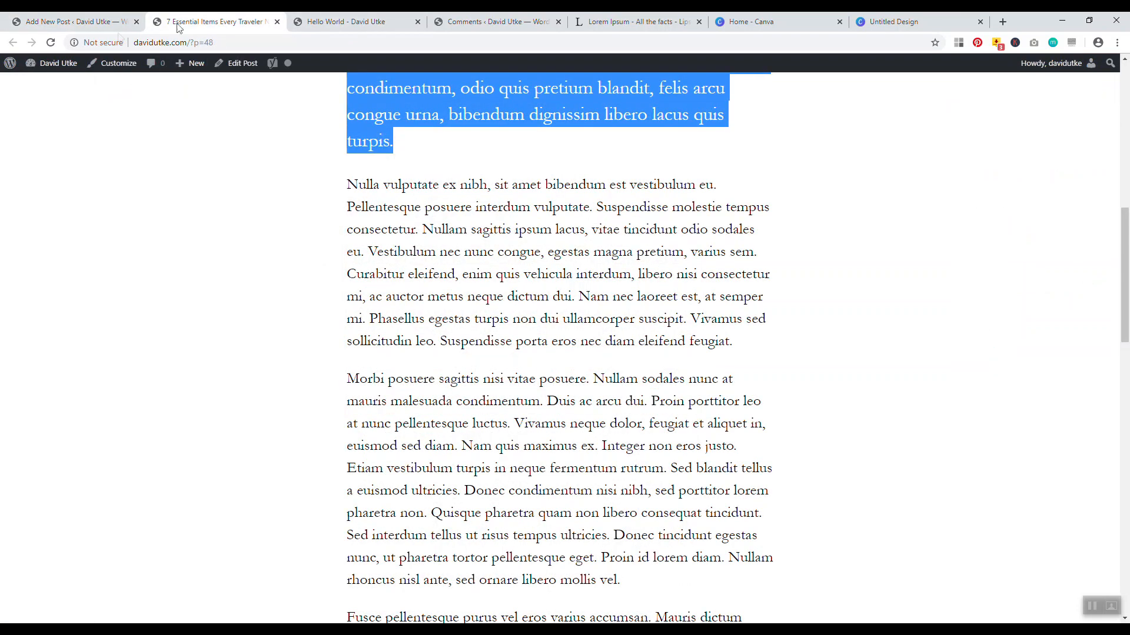
left_click(51, 42)
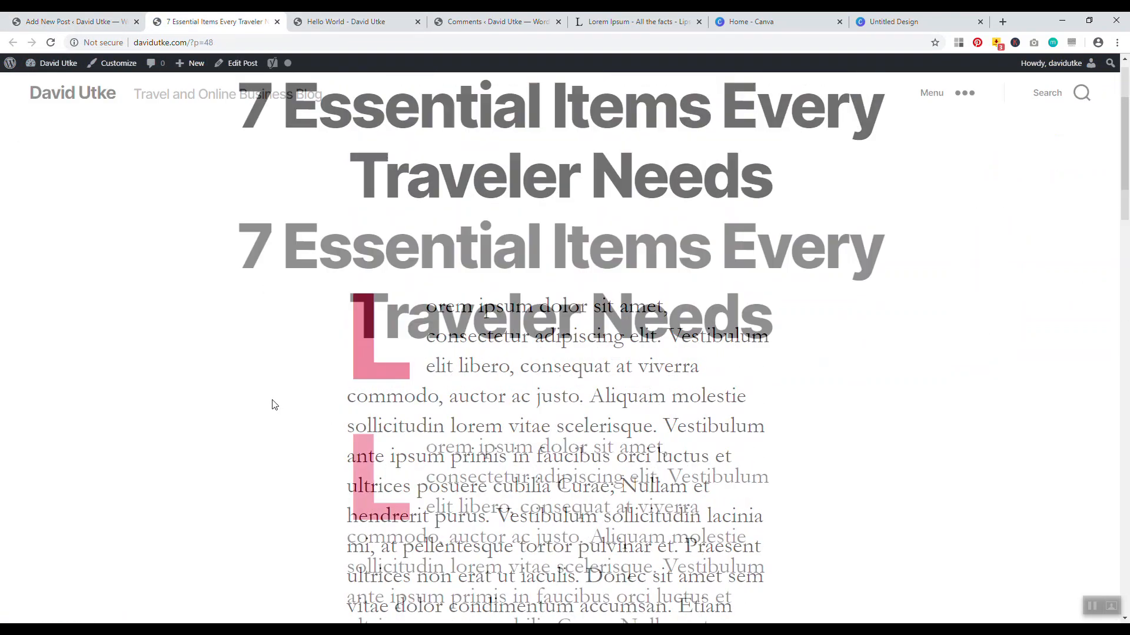
scroll(473, 384, "down", 10)
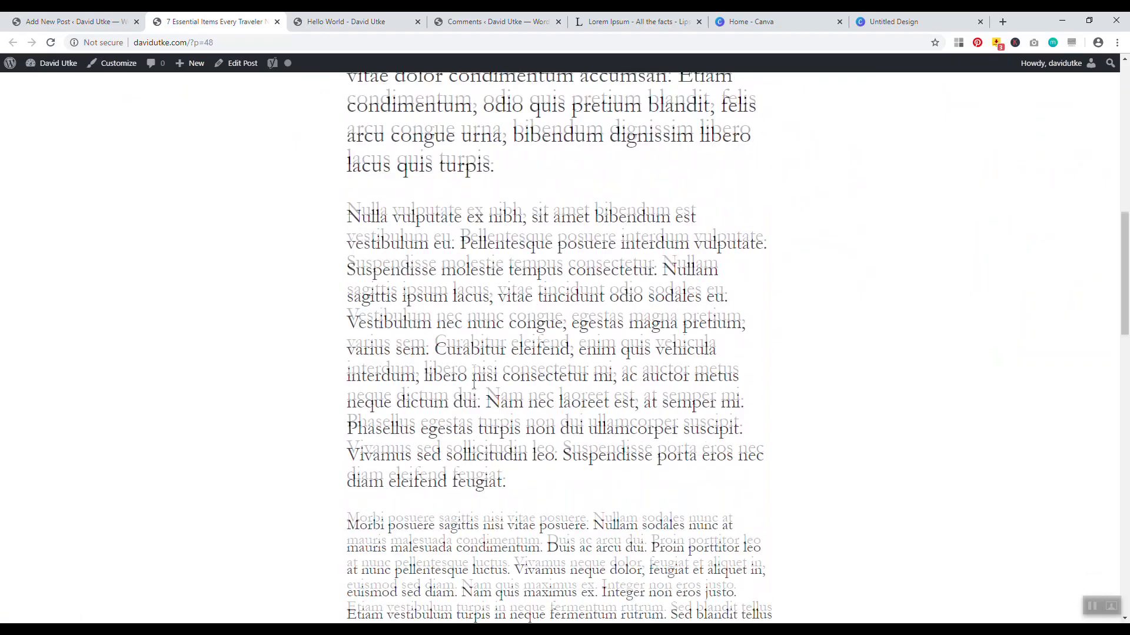
scroll(473, 384, "down", 15)
scroll(561, 361, "up", 20)
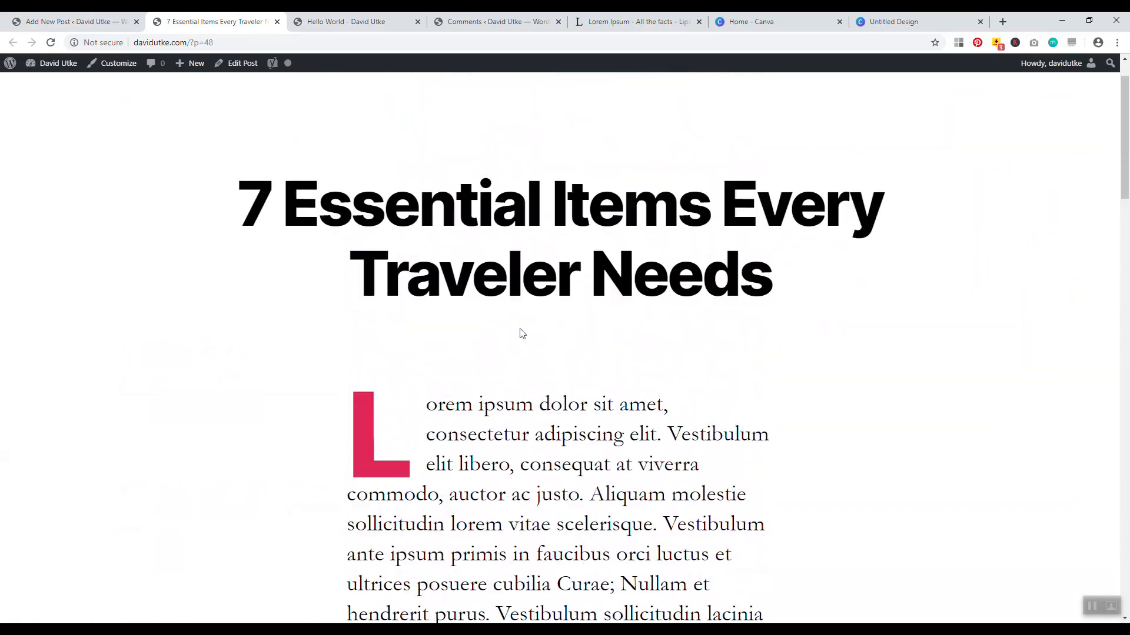
scroll(248, 266, "down", 2)
left_click(80, 22)
scroll(393, 294, "down", 5)
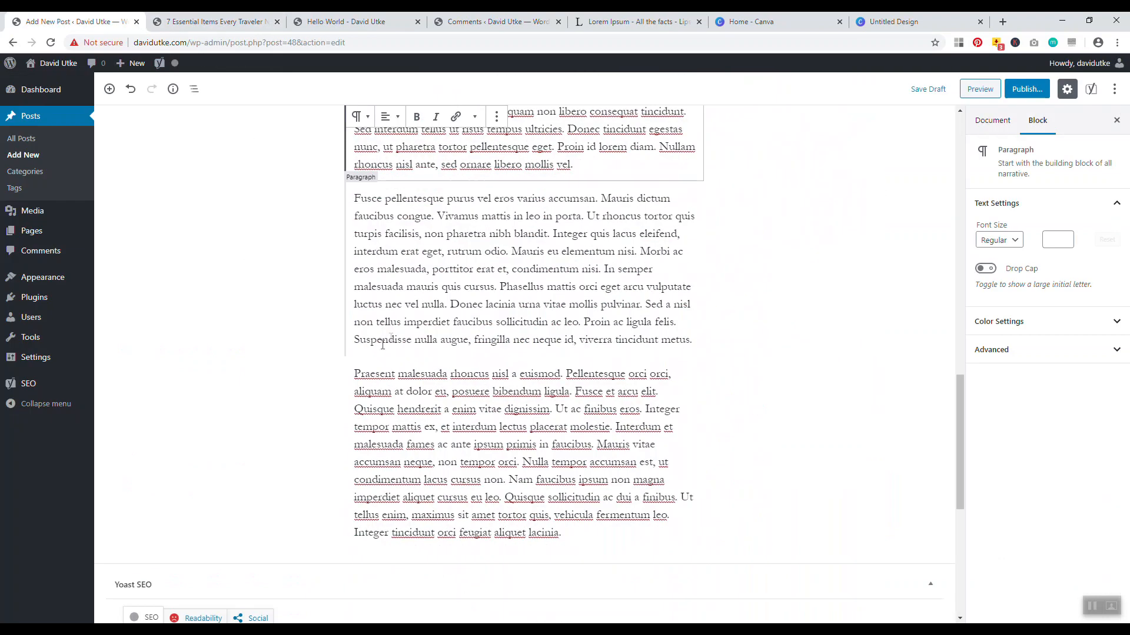
Add a drop cap to the final 'Praesent malesuada' paragraph, save, and check the post page
left_click(404, 422)
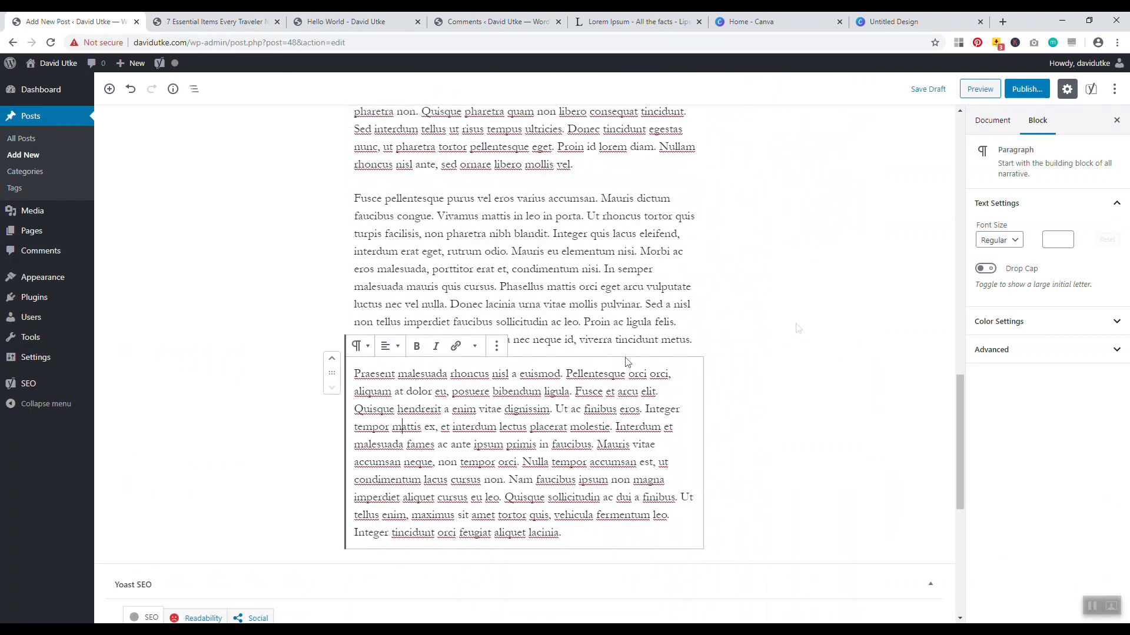
left_click(985, 269)
left_click(928, 89)
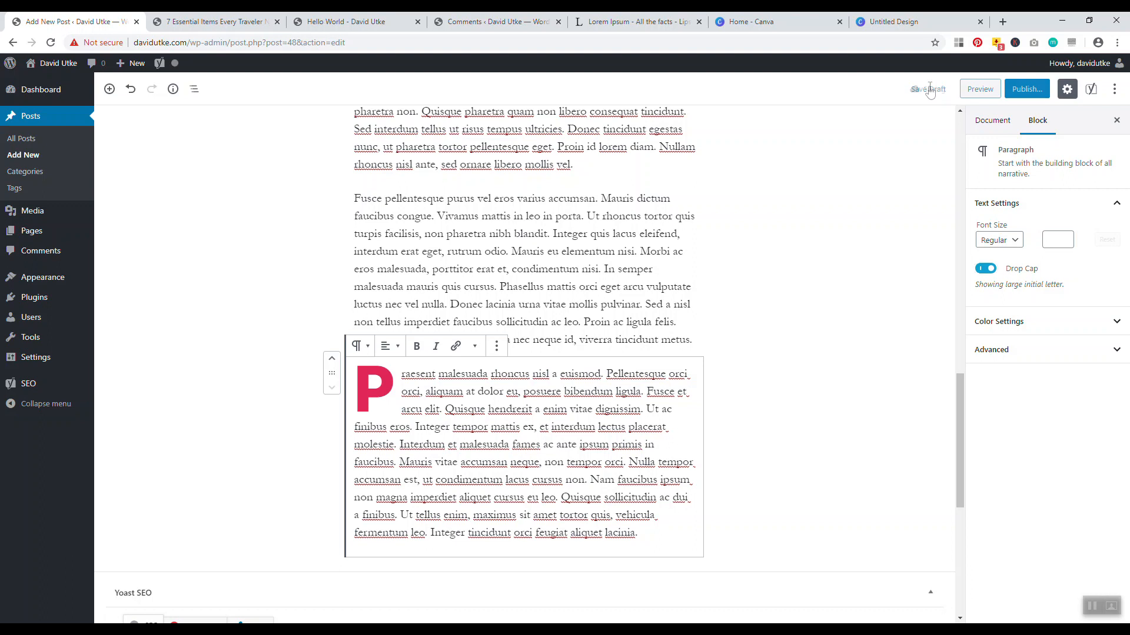
left_click(215, 22)
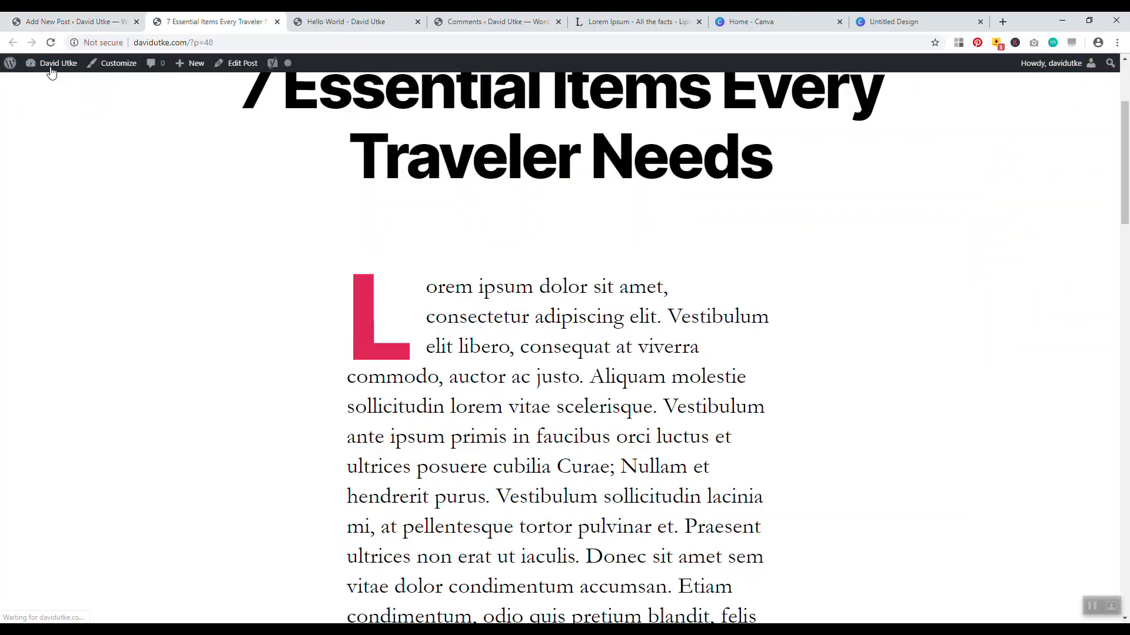
left_click_drag(1128, 179, 1127, 139)
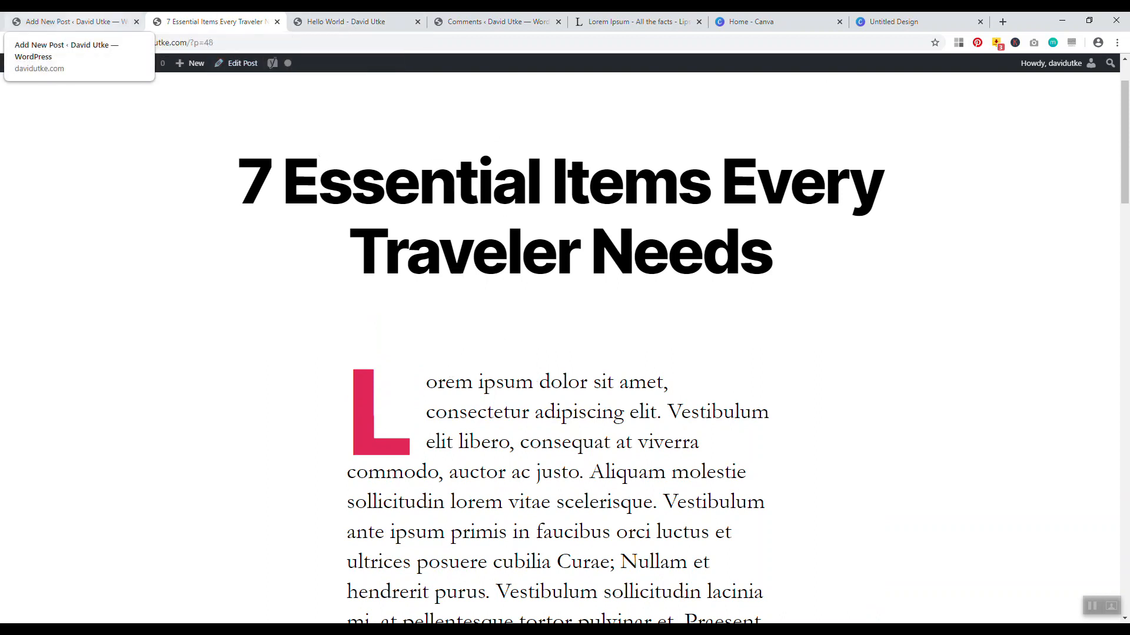
left_click(71, 22)
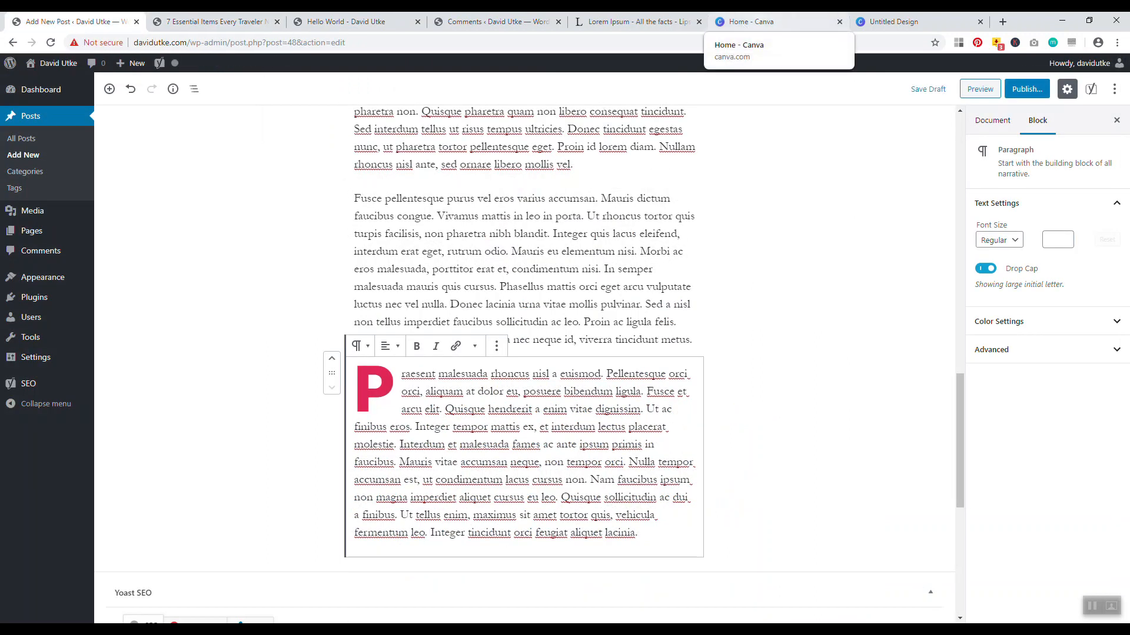
Browse Canva's Home page, then move to the Untitled YouTube thumbnail design tab with Ctrl+Tab
left_click(765, 22)
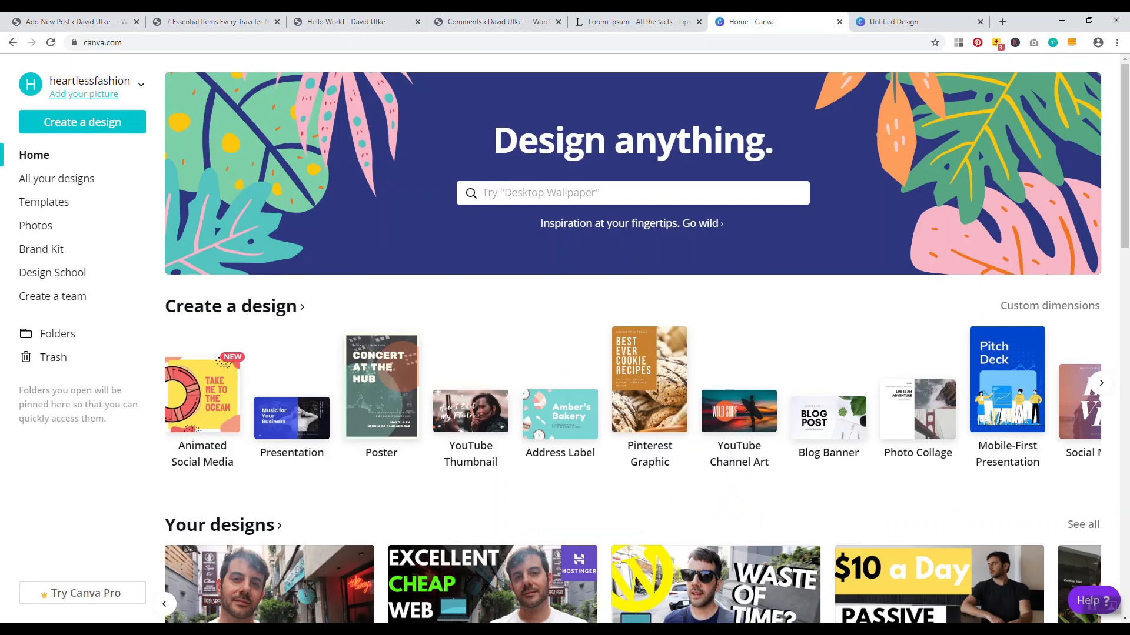
scroll(492, 304, "down", 1)
scroll(492, 305, "down", 1)
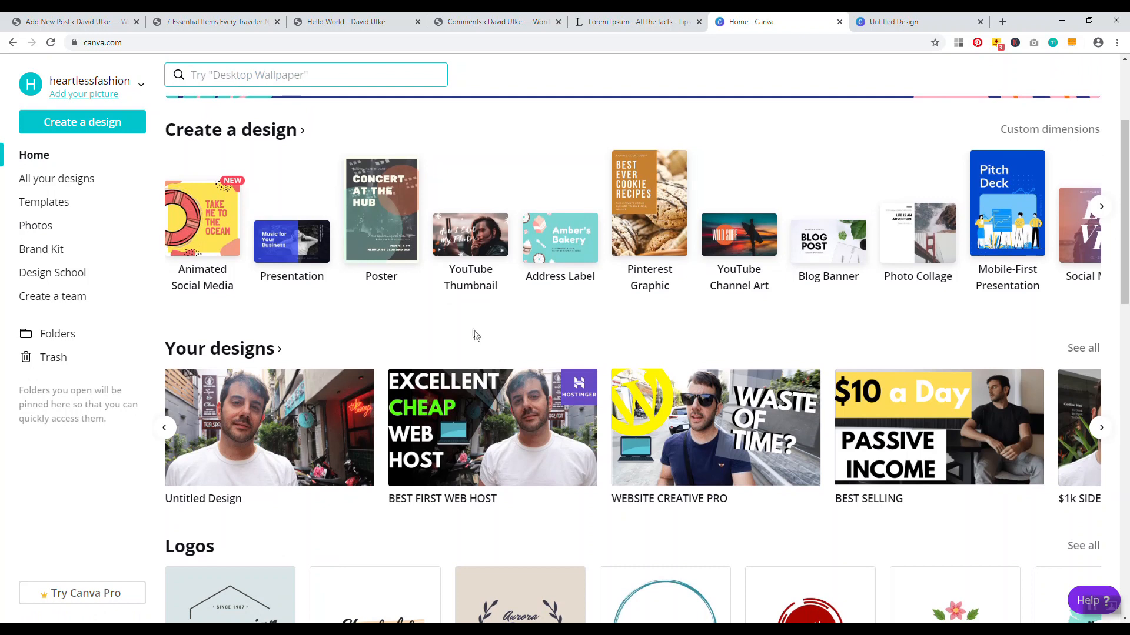
scroll(631, 302, "up", 3)
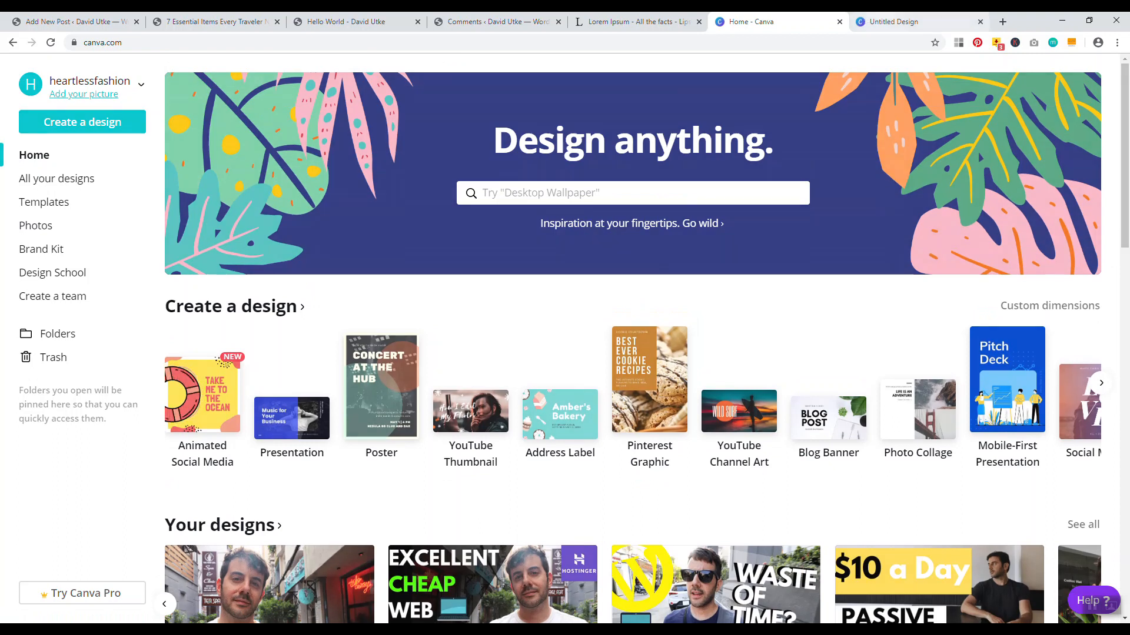
key("ctrl+Tab")
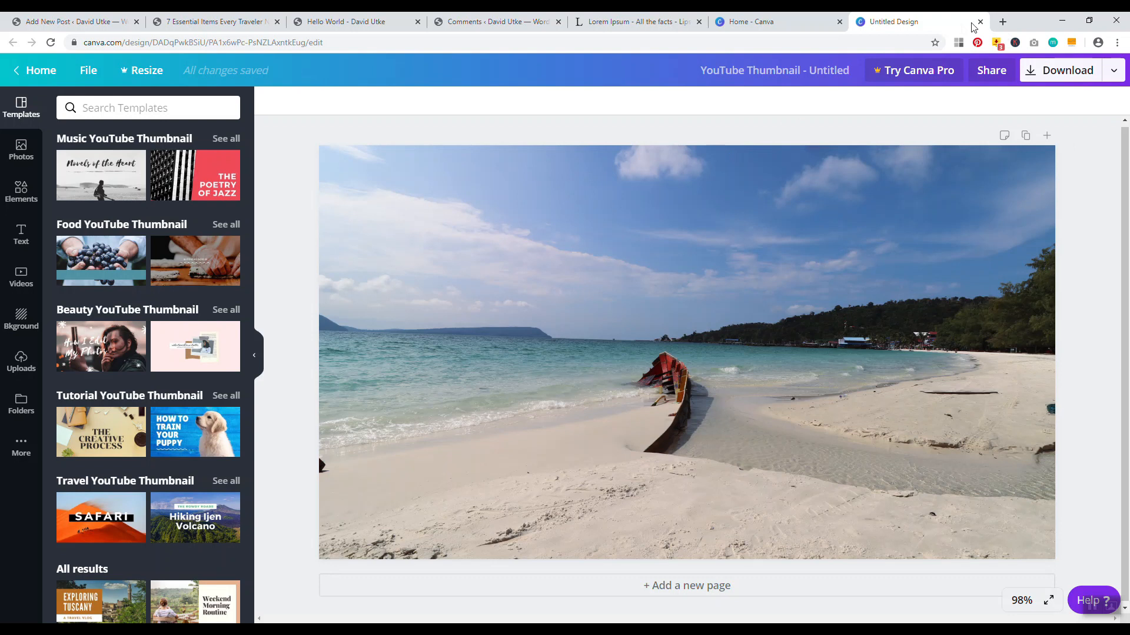
Open the desktop's Untitled design image in Microsoft Office Picture Manager with Edit Pictures showing
double_click(1024, 24)
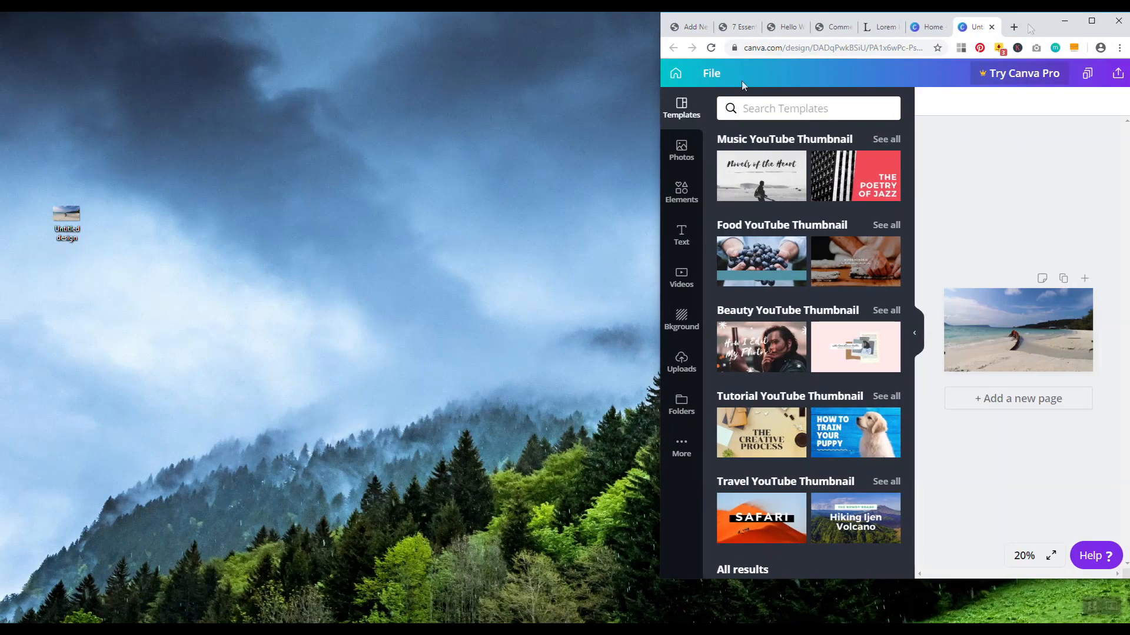
right_click(68, 225)
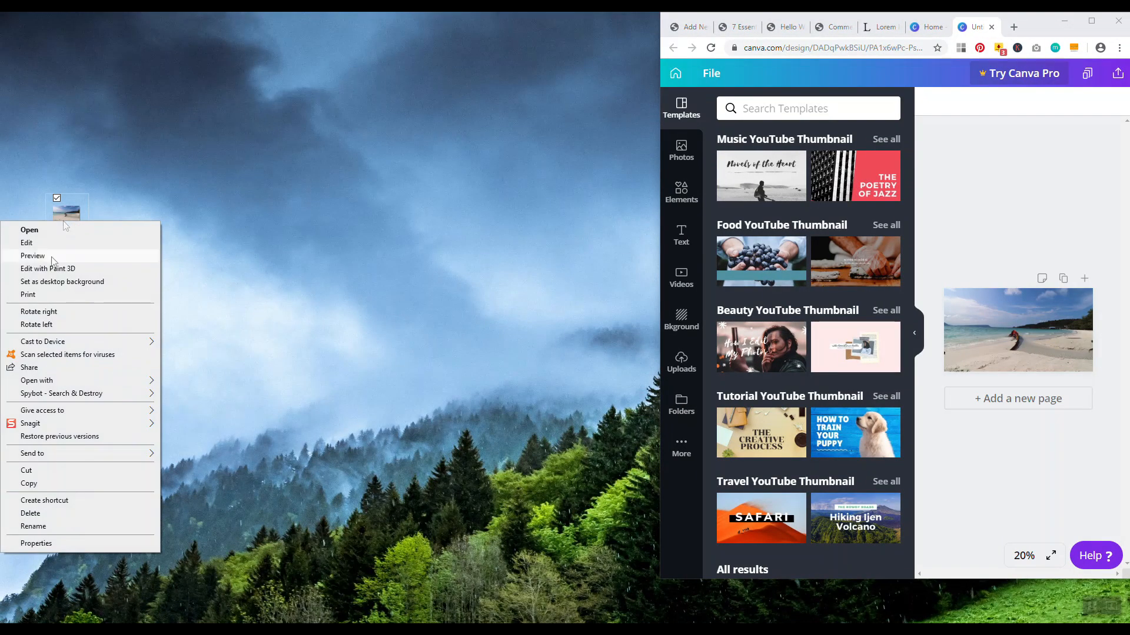
mouse_move(68, 381)
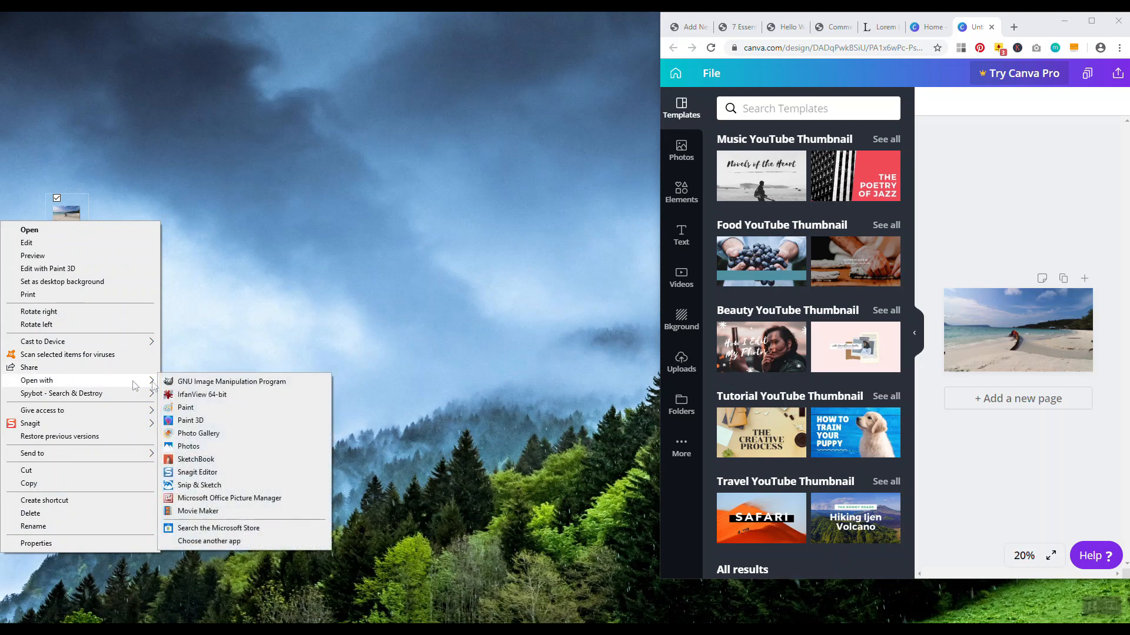
left_click(229, 497)
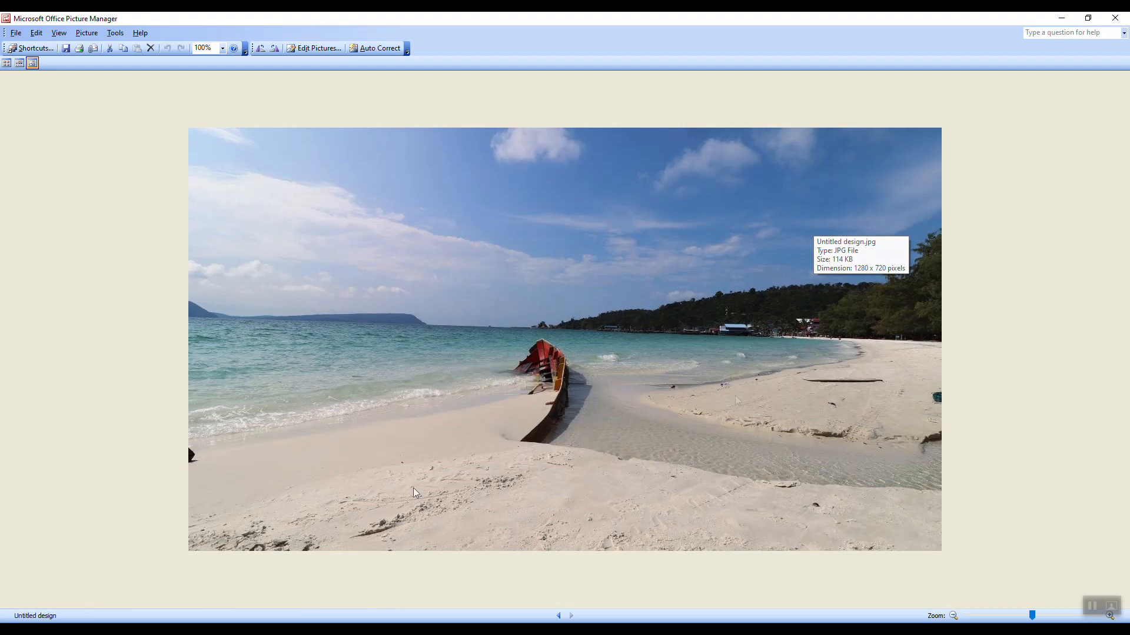
left_click(316, 48)
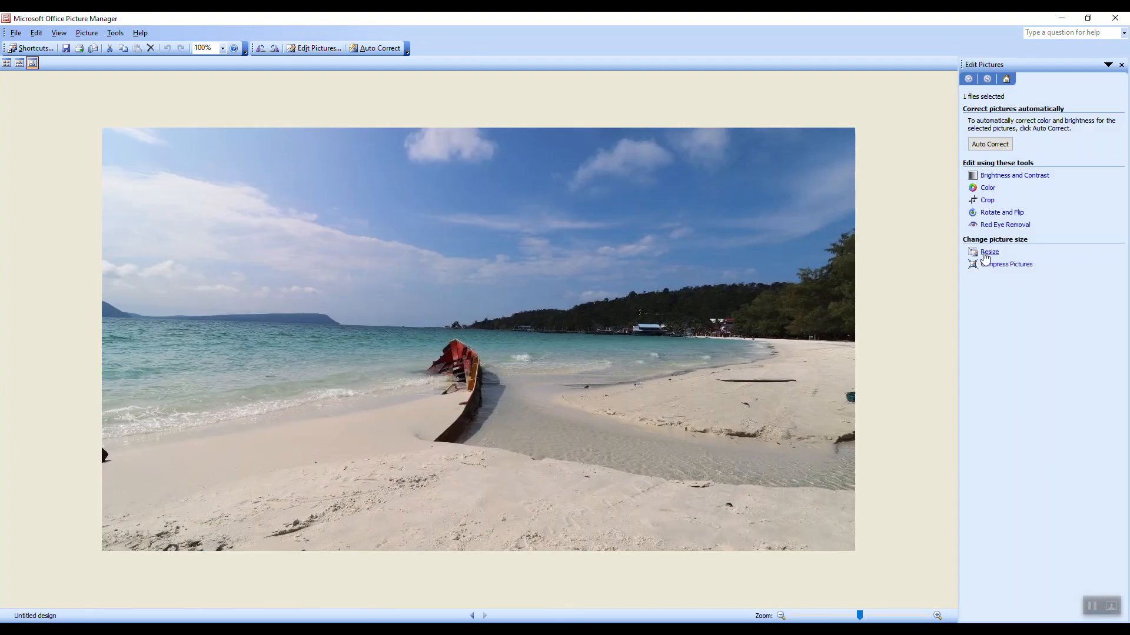
Resize the beach image to 50% of original (640 x 360) and save it when closing
left_click(988, 252)
left_click(987, 205)
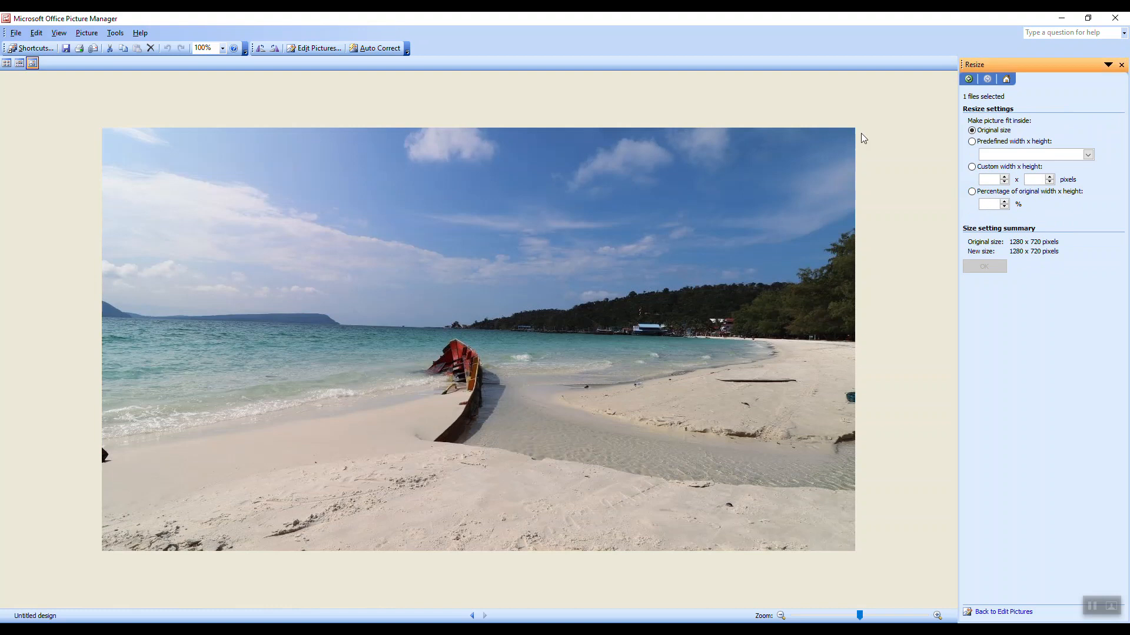
type("50")
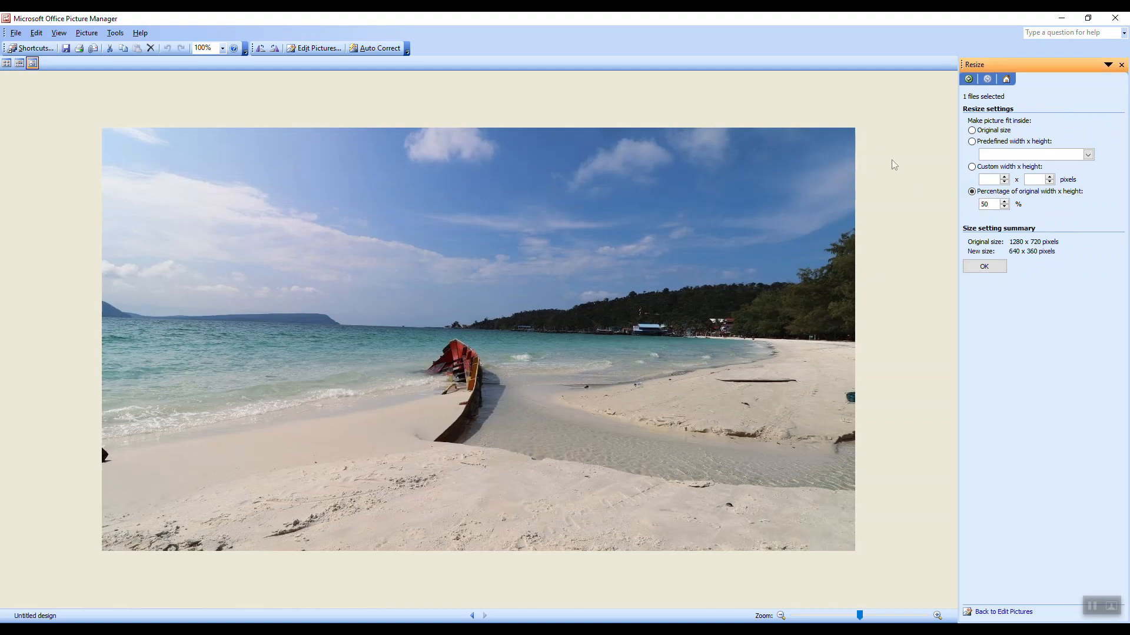
left_click(985, 267)
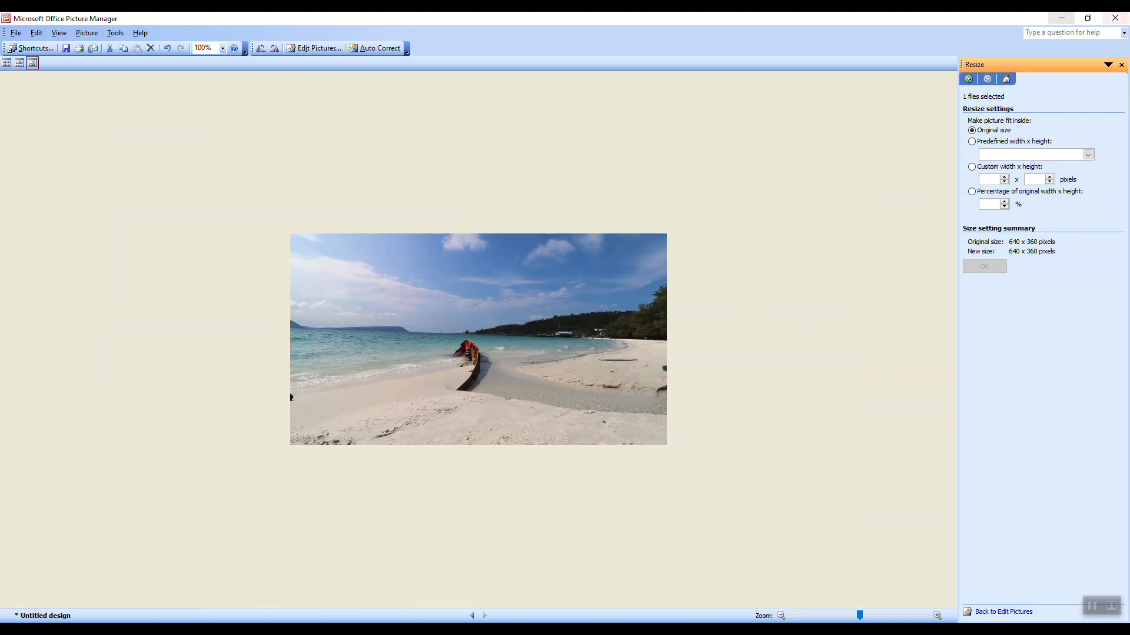
left_click(1115, 18)
left_click(495, 353)
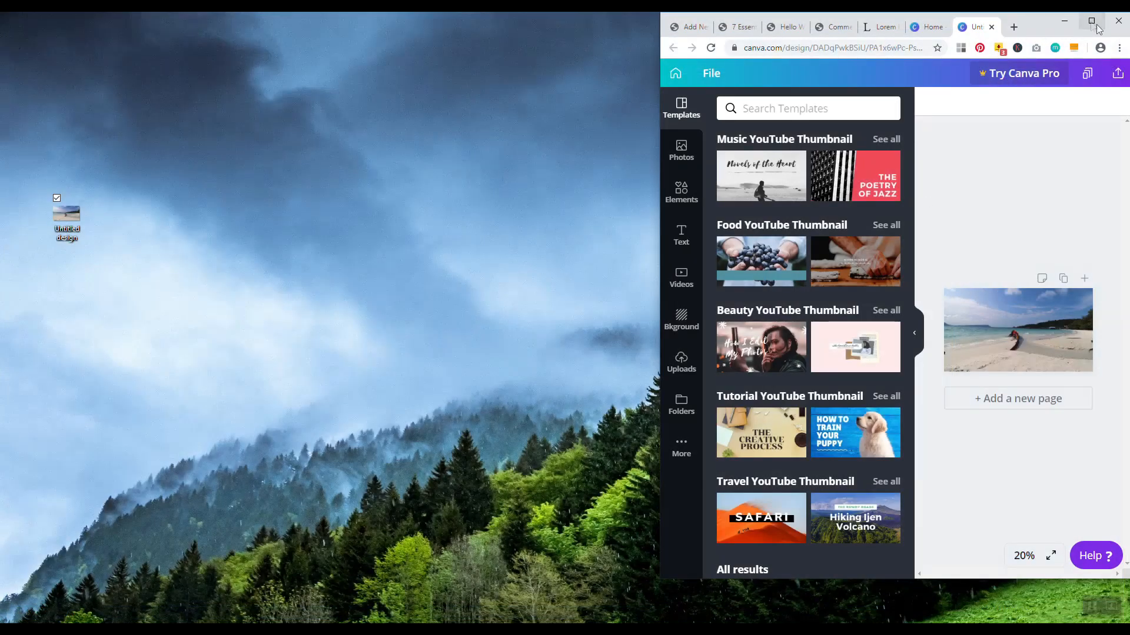
Close the post page, Hello World, Comments and Lorem Ipsum tabs, then go to Plugins
left_click(1096, 27)
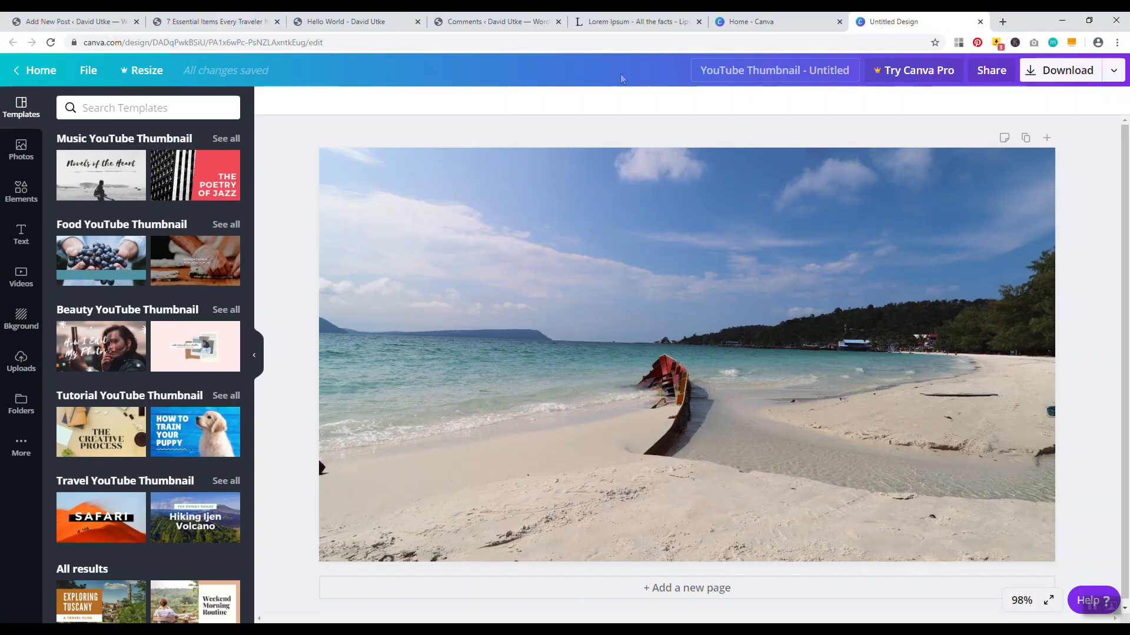
left_click(71, 21)
left_click(215, 21)
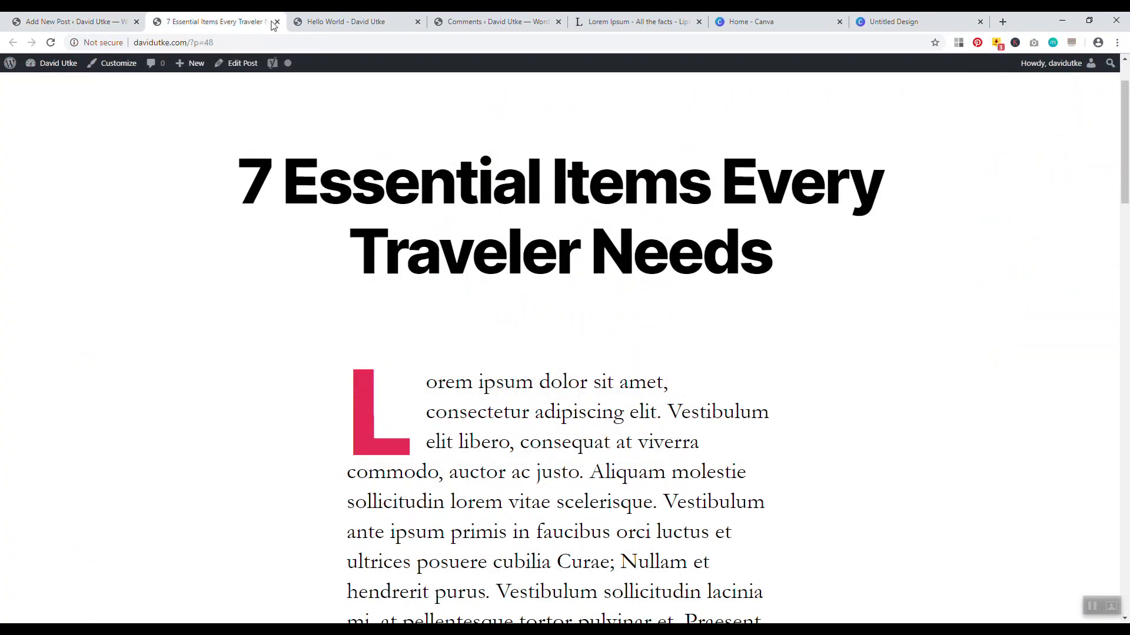
left_click(278, 22)
left_click(277, 21)
left_click(278, 21)
left_click(277, 23)
left_click_drag(957, 347, 956, 167)
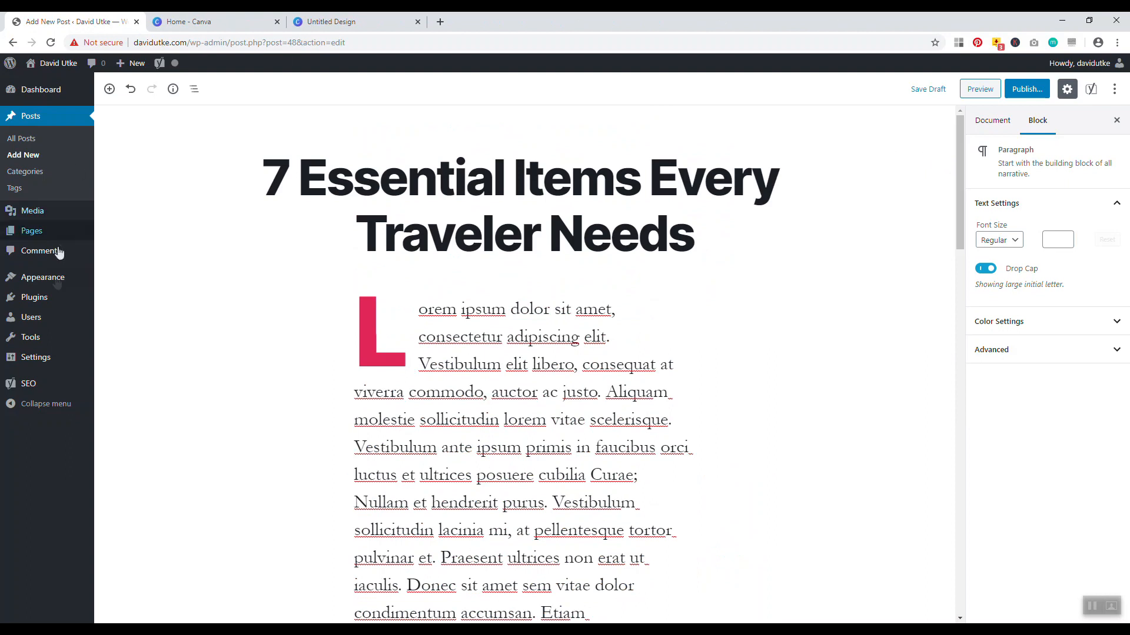
left_click(51, 302)
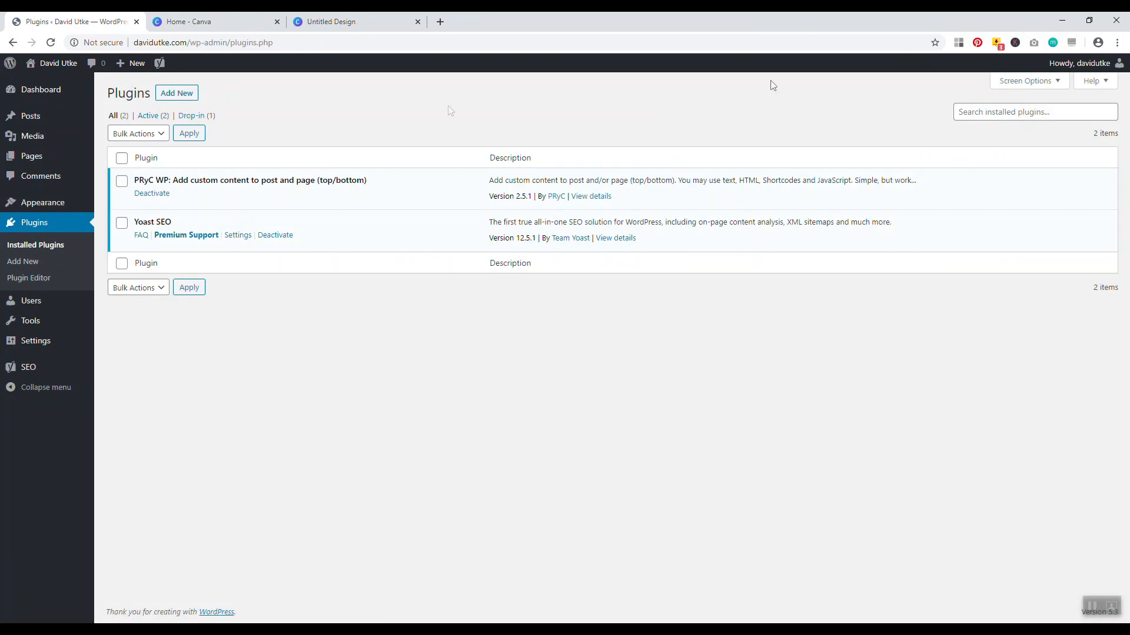
Search the plugin directory for 'smush it', then install and activate Smush Image Compression and Optimization
left_click(177, 98)
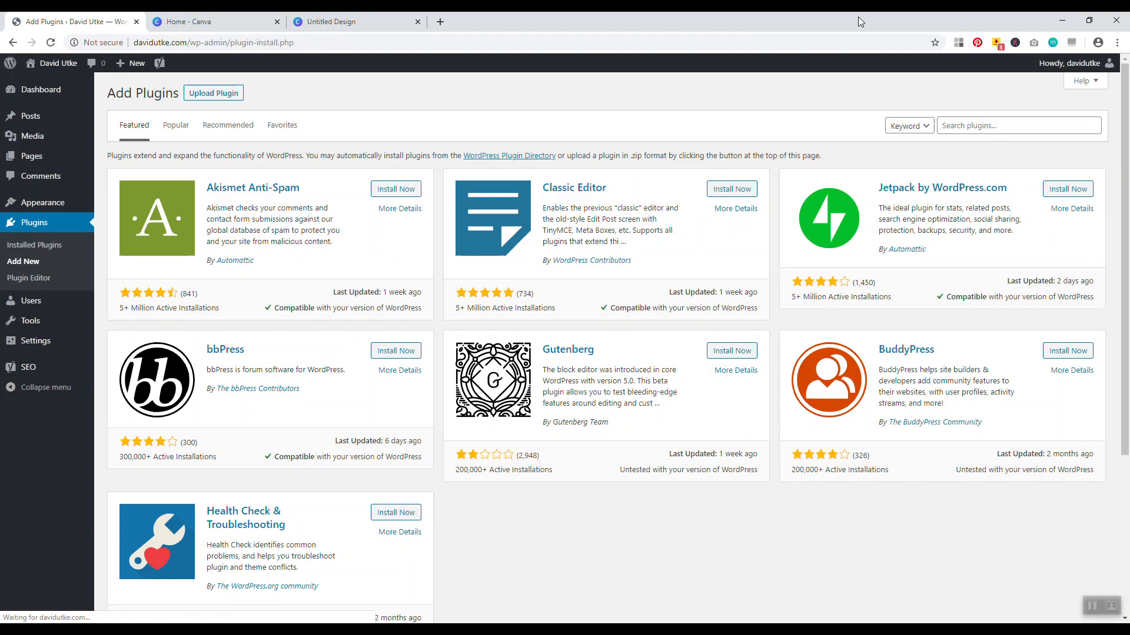
left_click(960, 125)
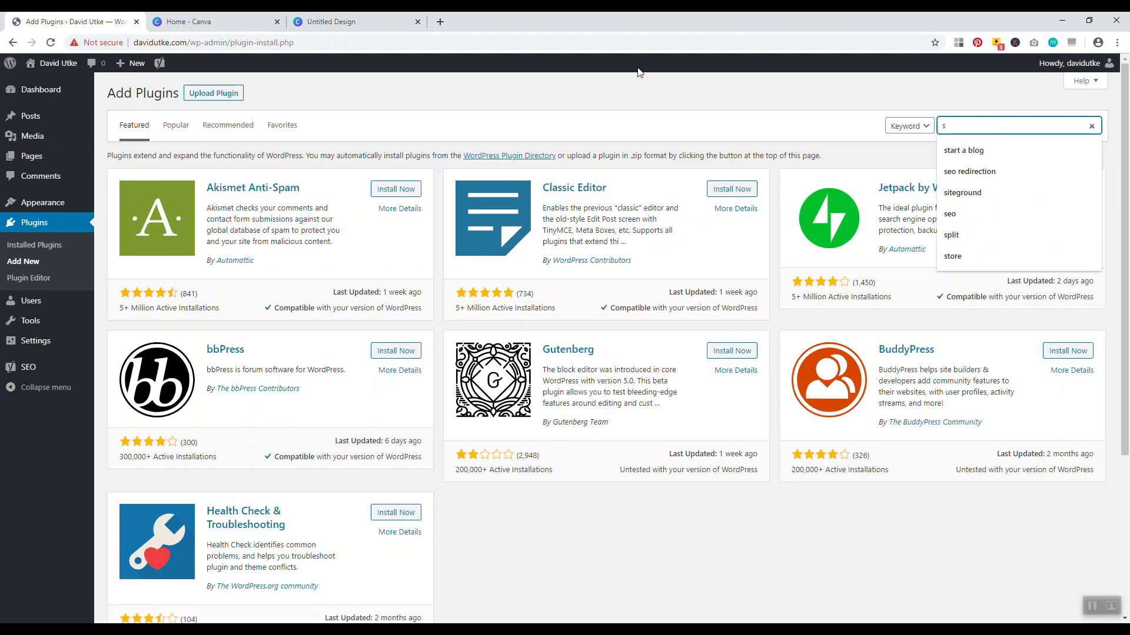
type("smush i")
type("t")
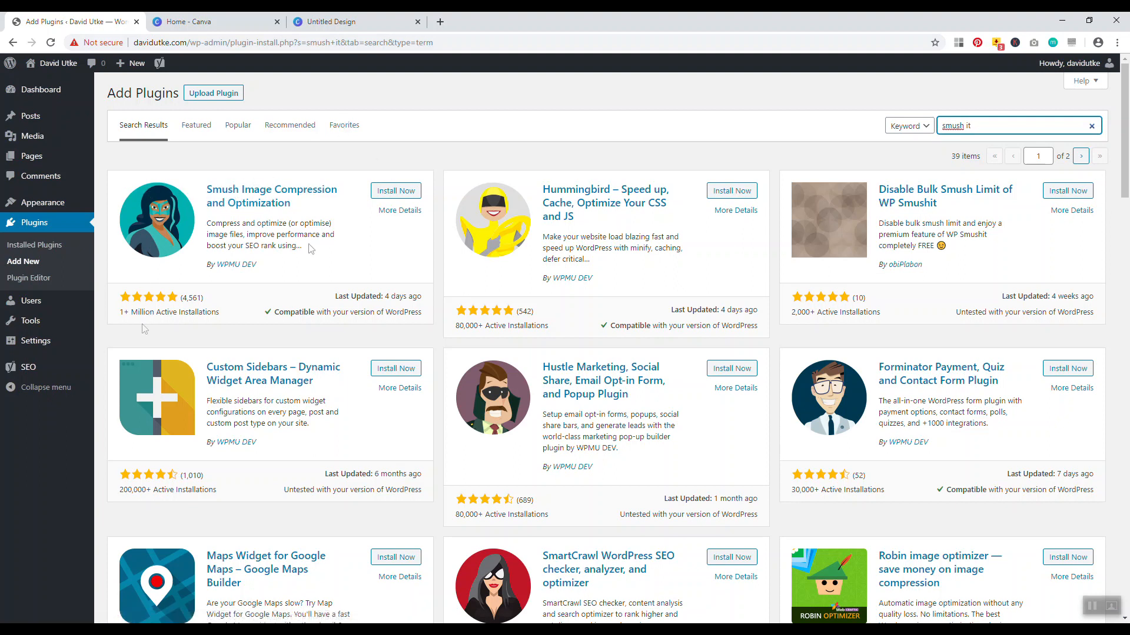
left_click(390, 191)
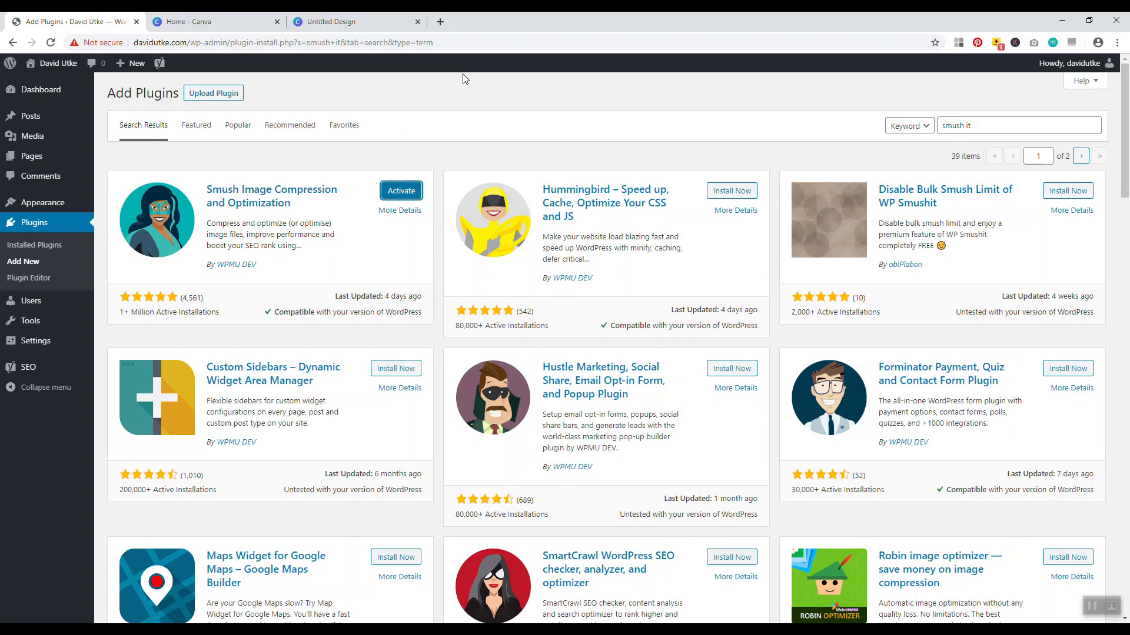
left_click(401, 193)
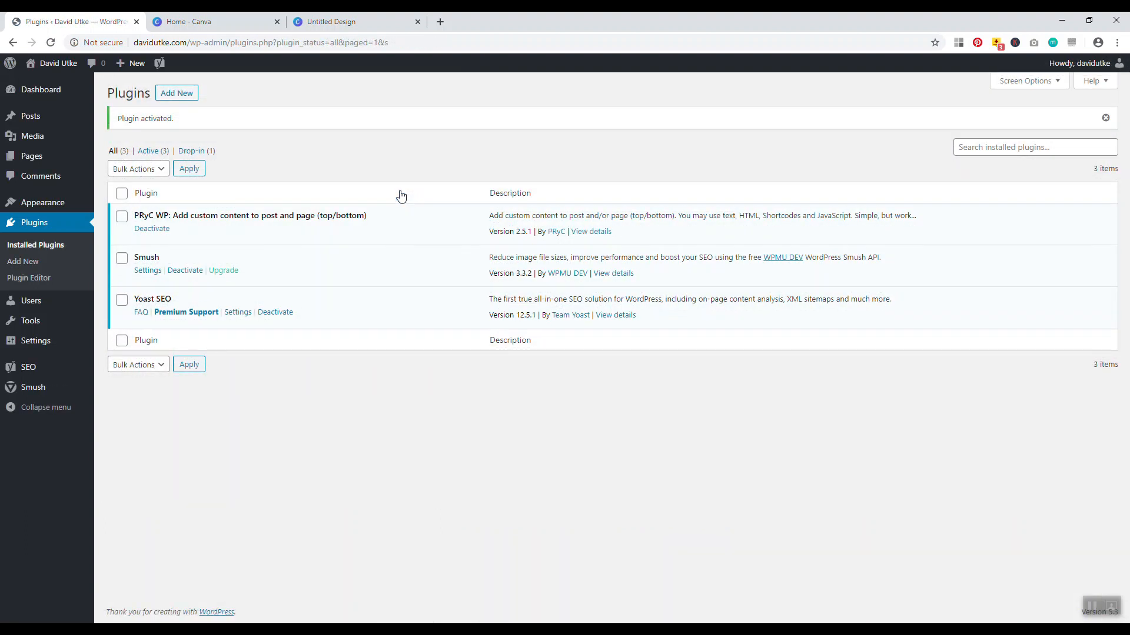
Open the '7 Essential Items Every Traveler Needs' draft from the Posts list for editing
left_click(35, 116)
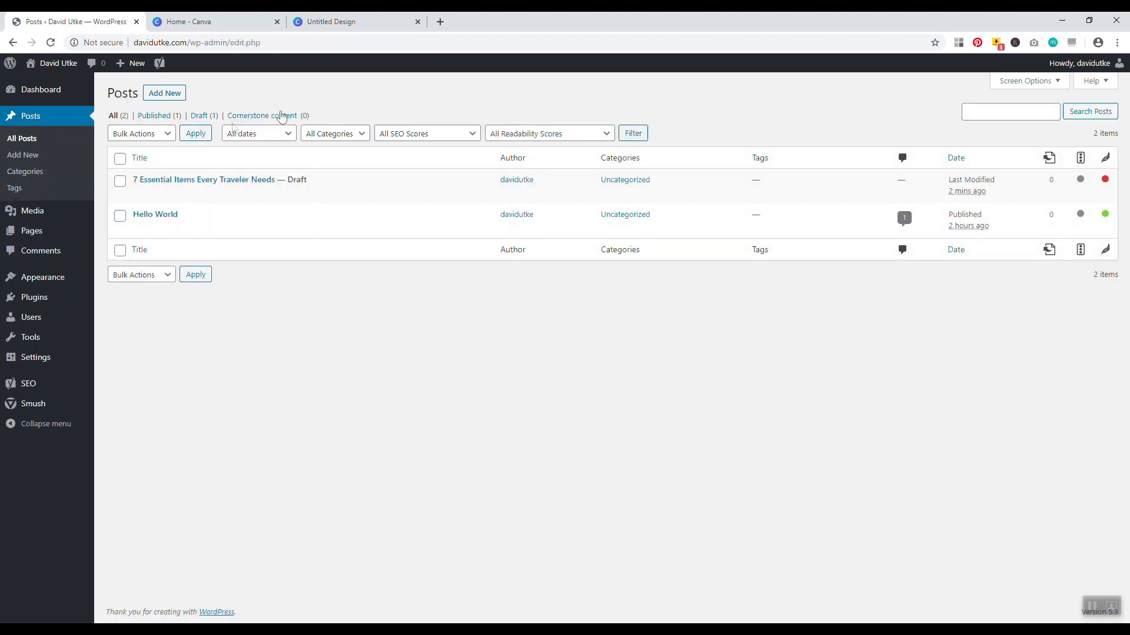
left_click(213, 182)
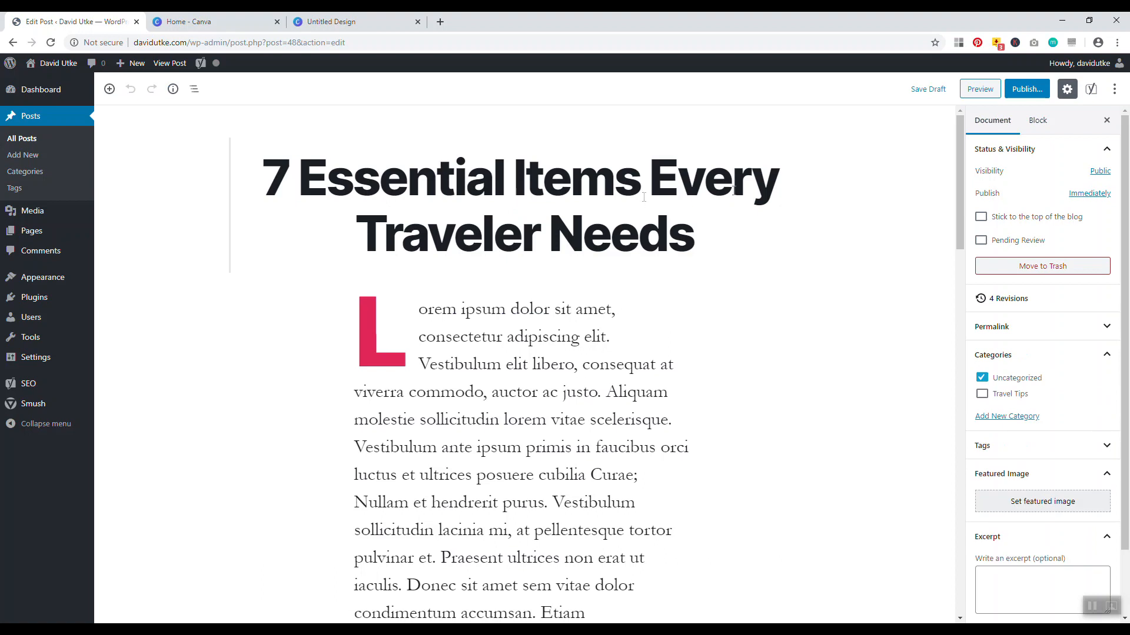
scroll(1047, 294, "down", 2)
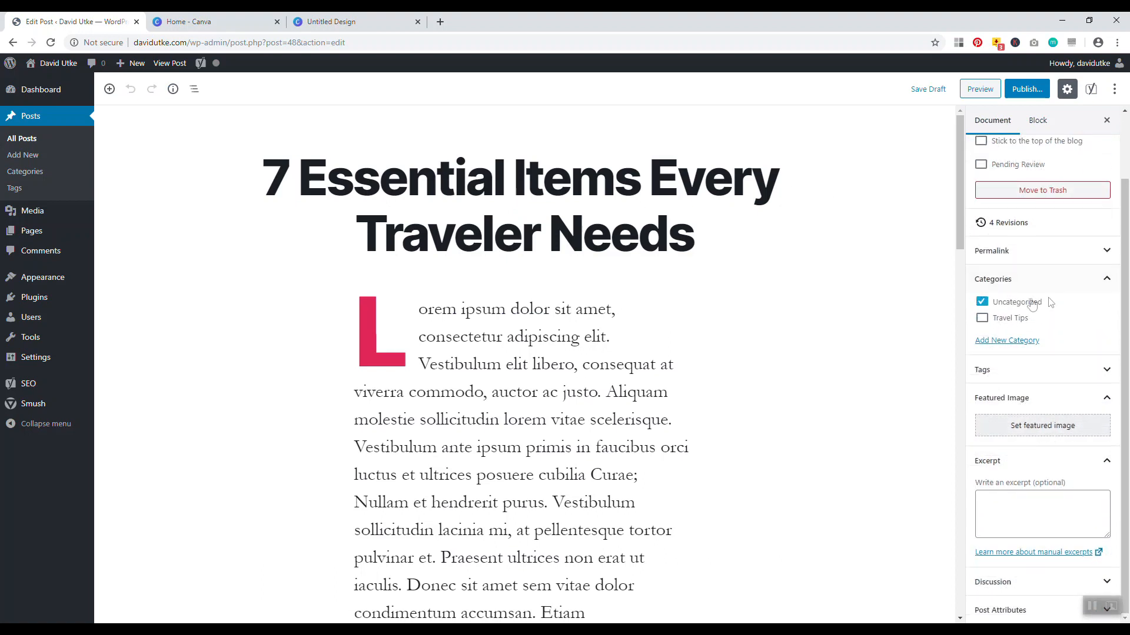
Load websitecreativepro.com in a new browser tab
left_click(441, 21)
type("web")
key("Return")
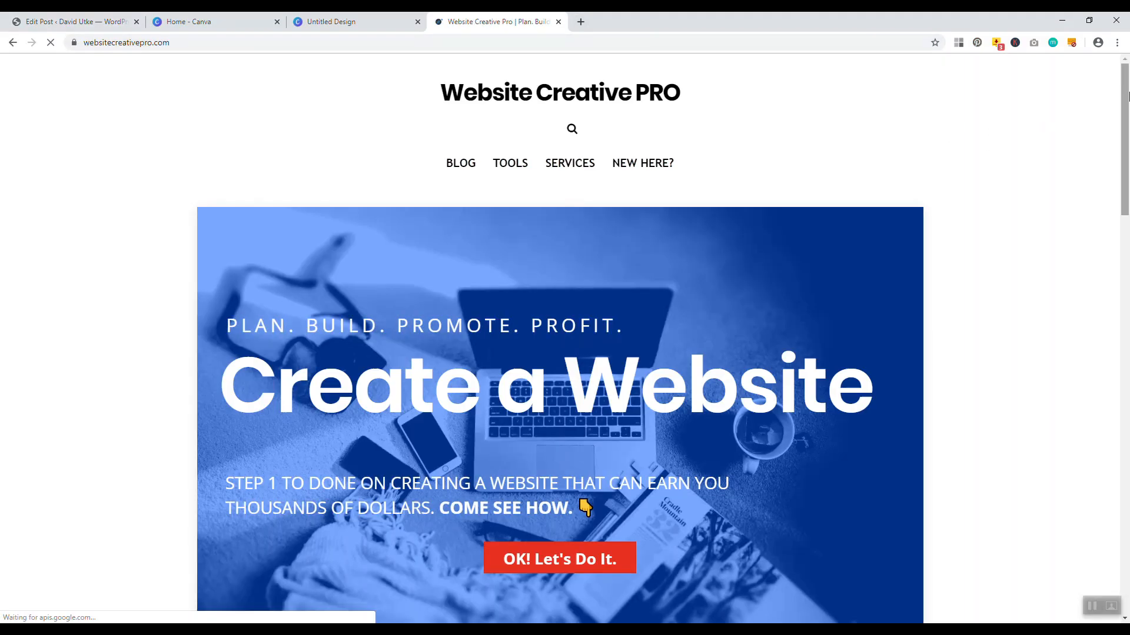
Go from the Website Creative PRO homepage to its BLOG page listing recent posts
scroll(1106, 323, "down", 12)
scroll(1106, 323, "down", 10)
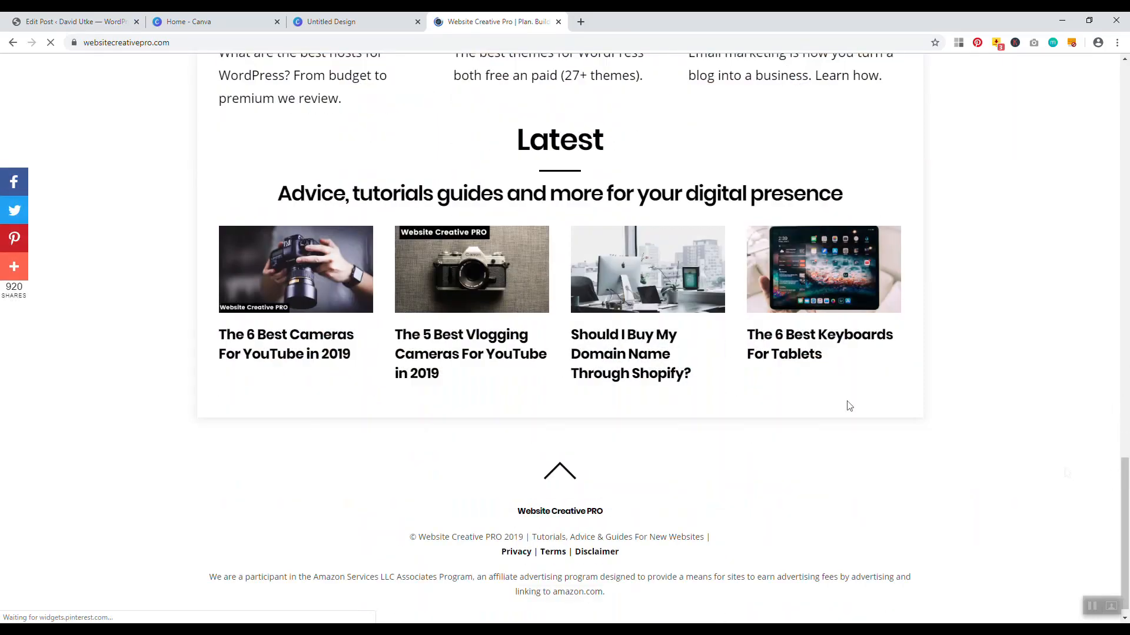
scroll(647, 265, "up", 20)
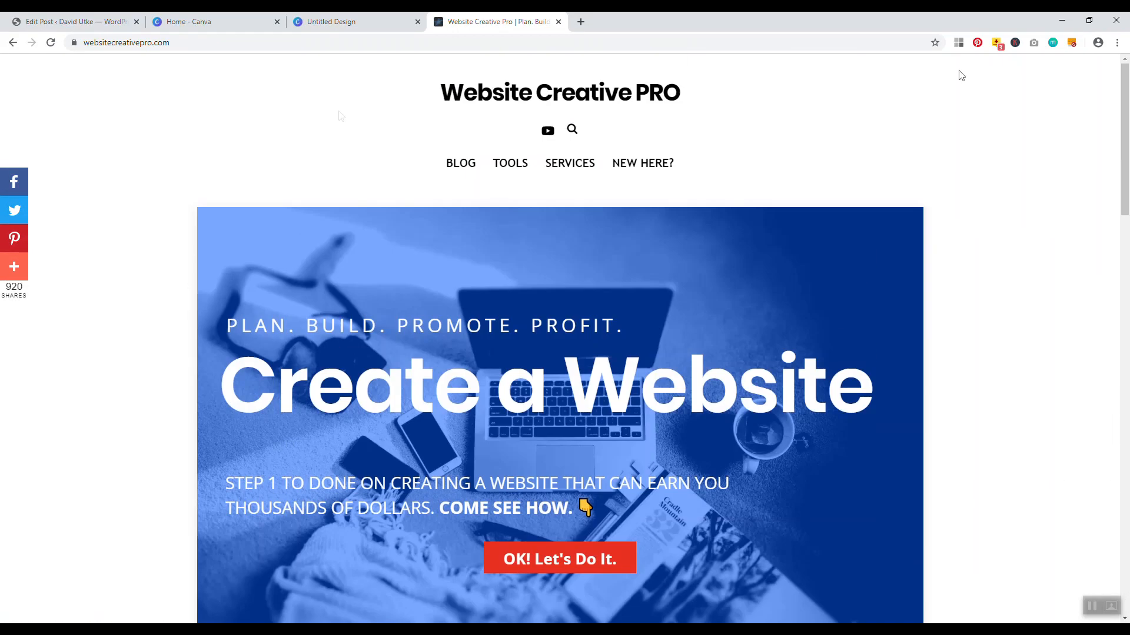
left_click(451, 152)
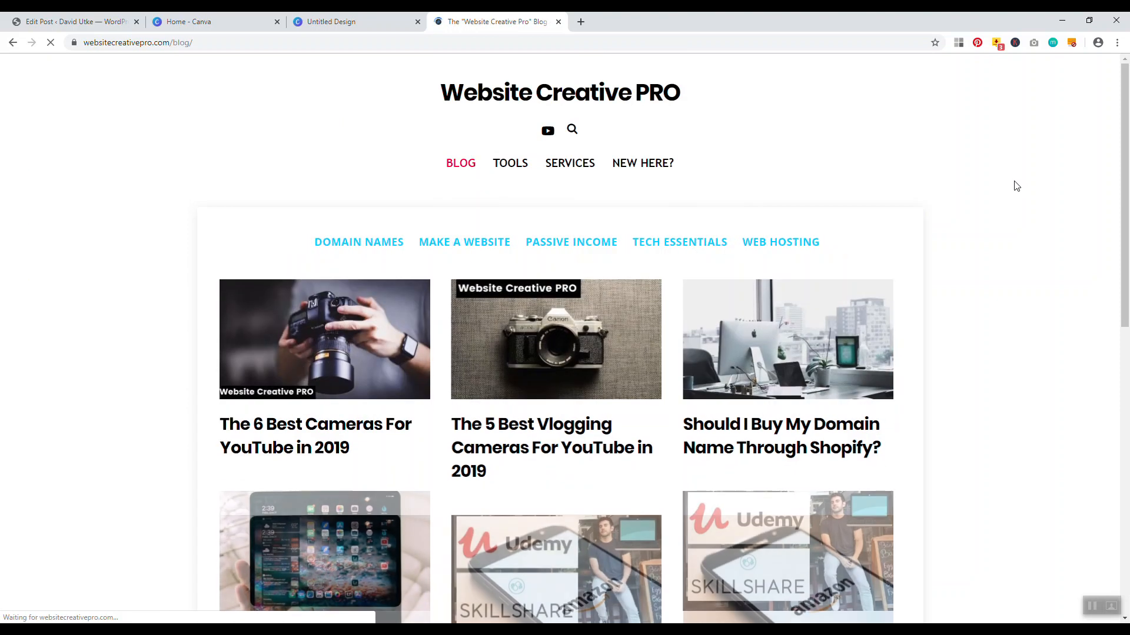
scroll(1128, 148, "down", 2)
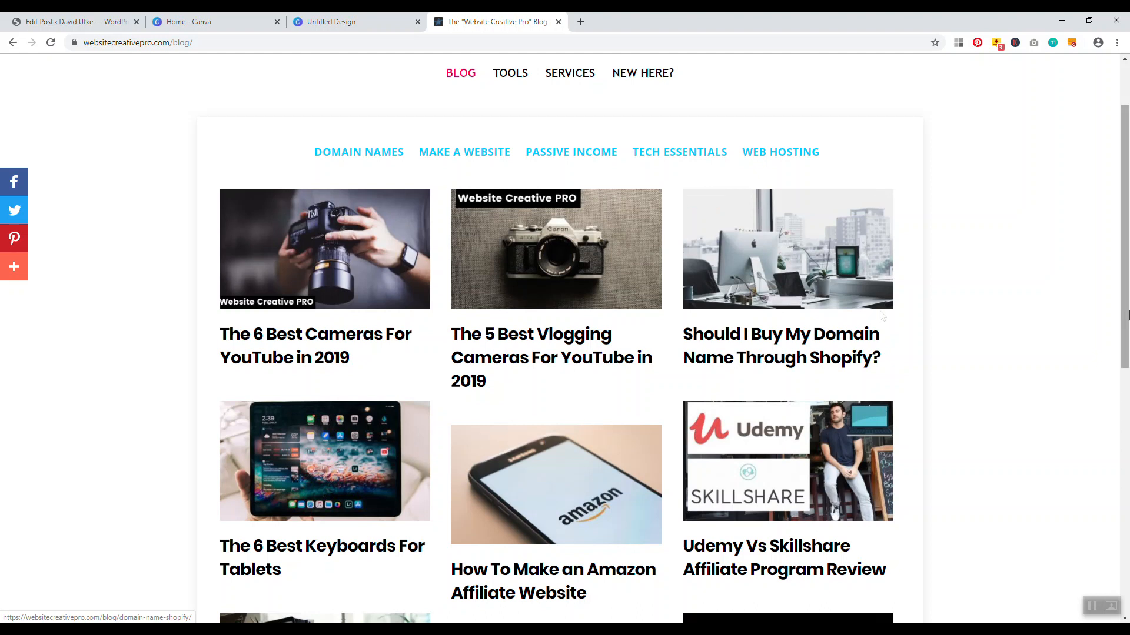
scroll(1039, 328, "down", 2)
Review the Shopify domain-name blog post in a separate tab, then close it
right_click(753, 211)
left_click(782, 215)
left_click(635, 21)
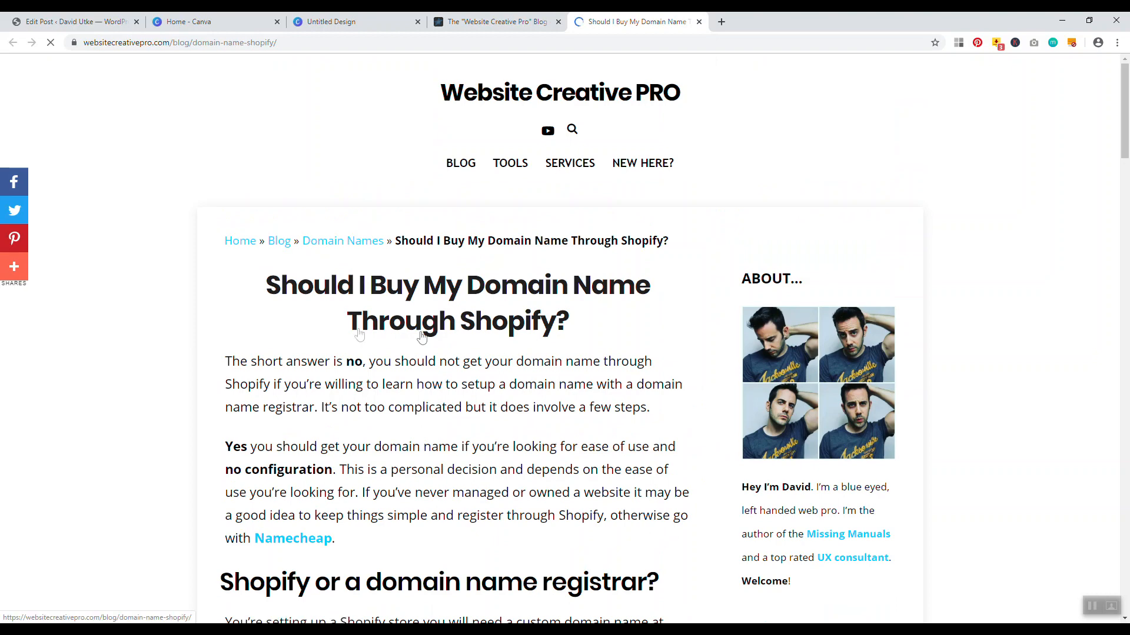
scroll(412, 400, "down", 3)
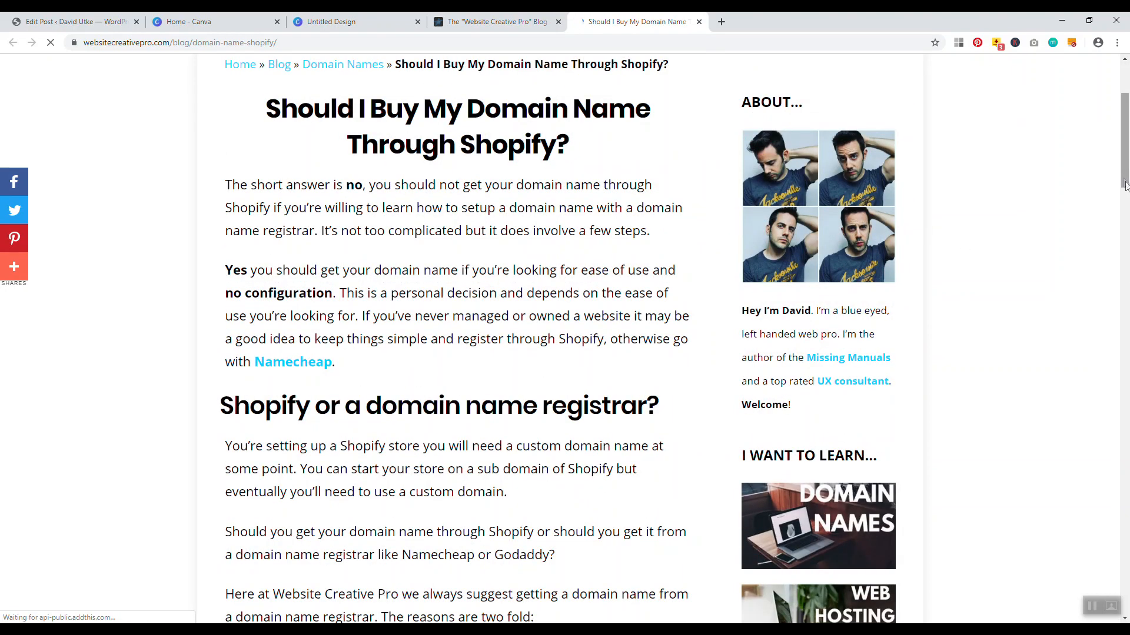
scroll(765, 129, "up", 2)
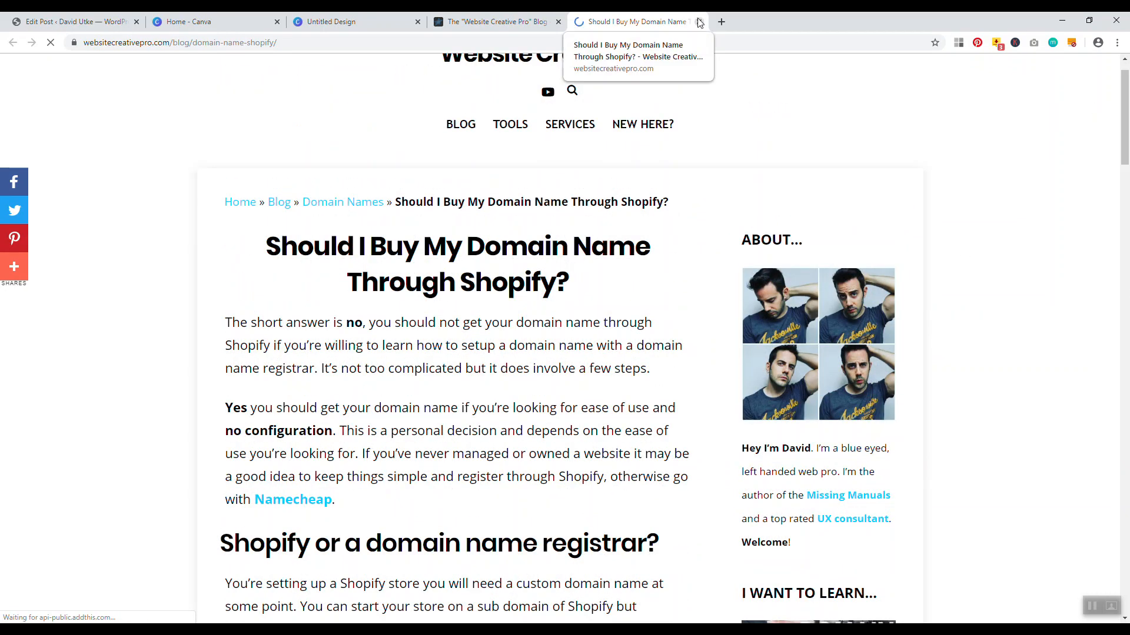
left_click(698, 22)
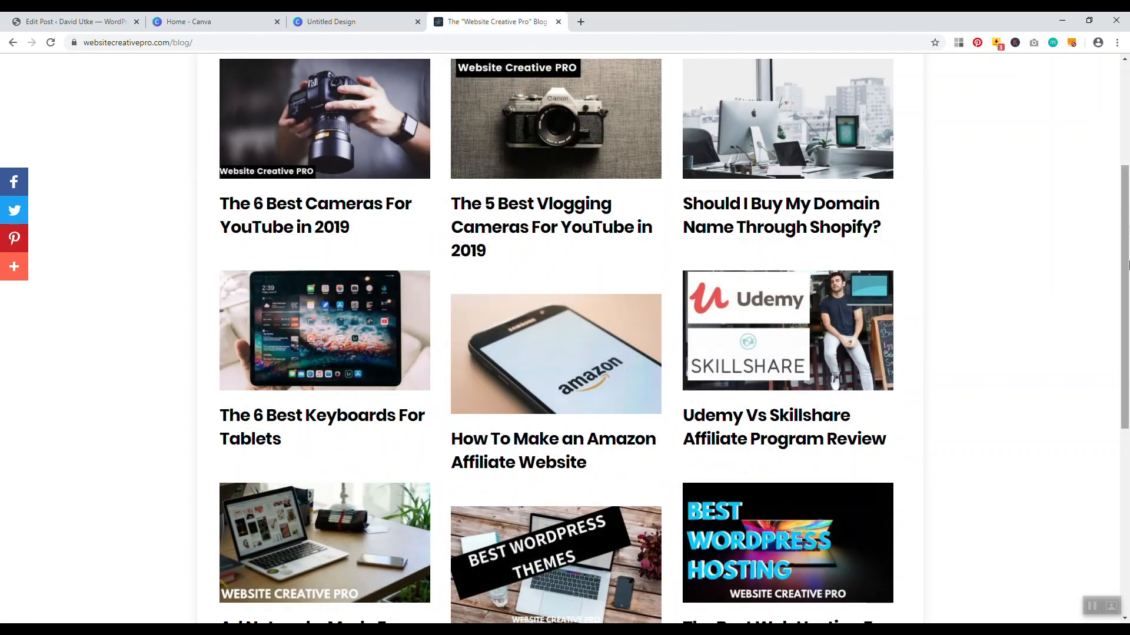
scroll(1116, 163, "up", 2)
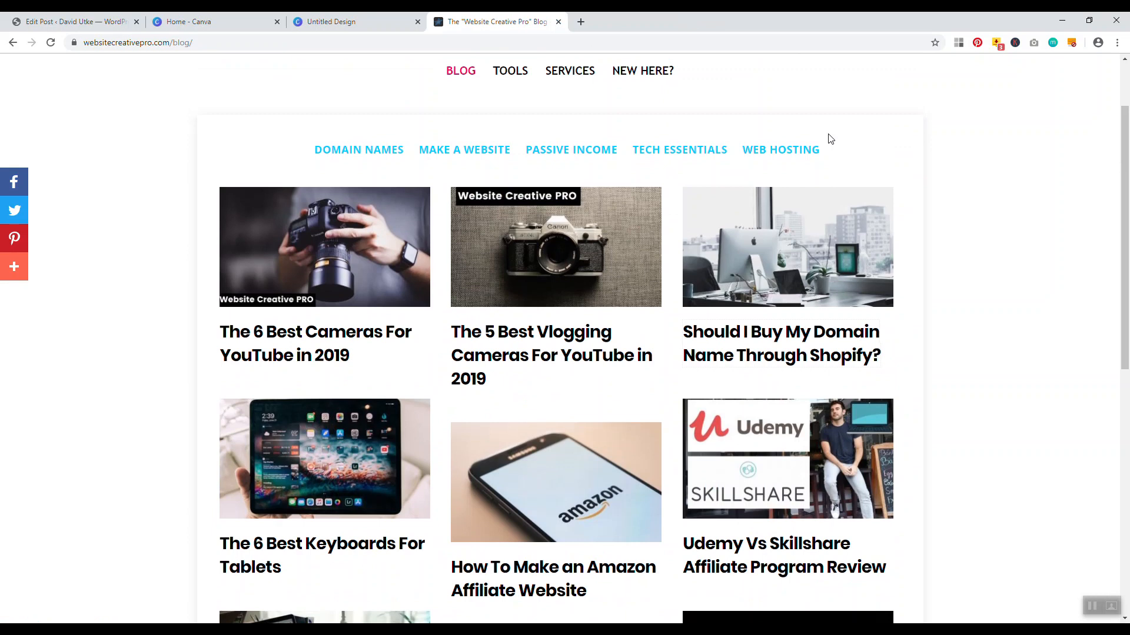
Upload the Untitled design beach image into the post's featured image dialog
left_click(71, 21)
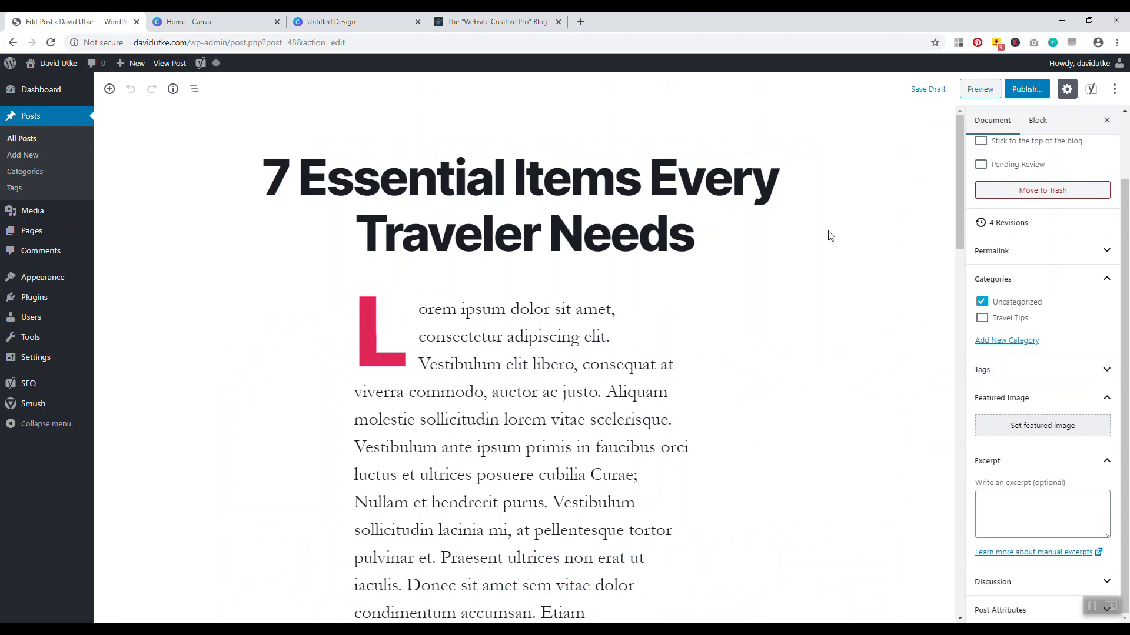
left_click(1009, 427)
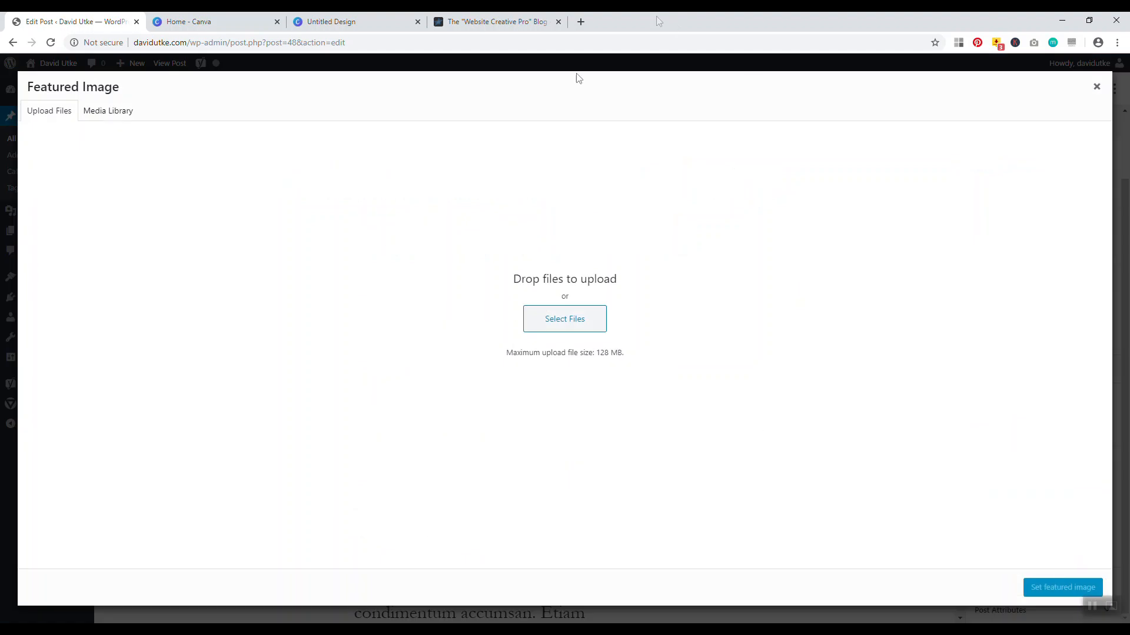
double_click(767, 17)
left_click_drag(69, 230, 835, 271)
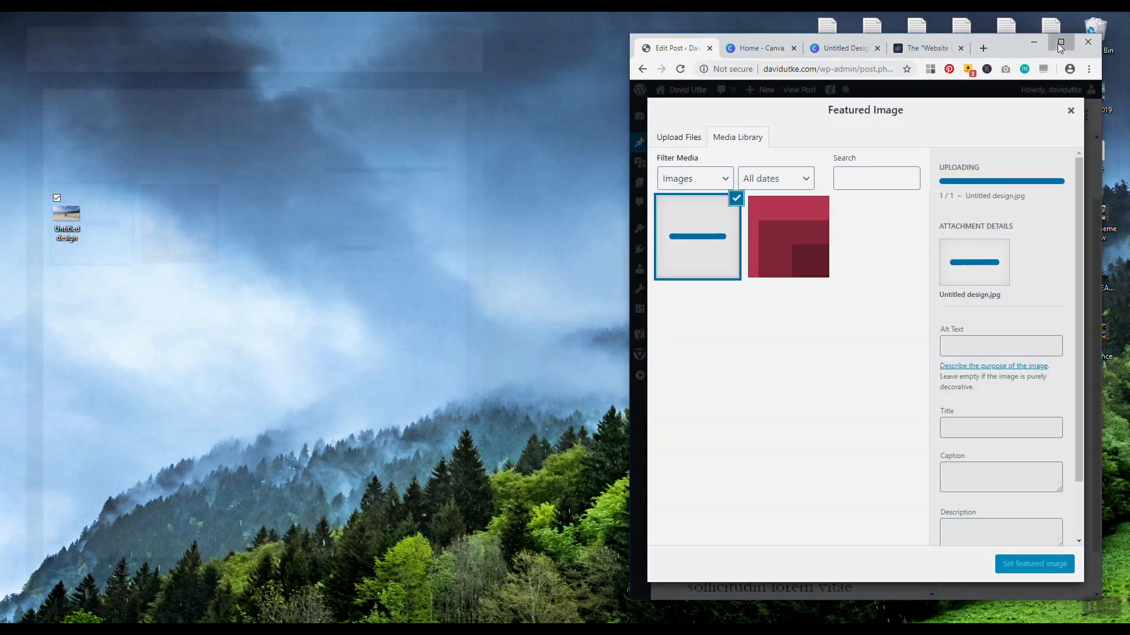
left_click(1059, 44)
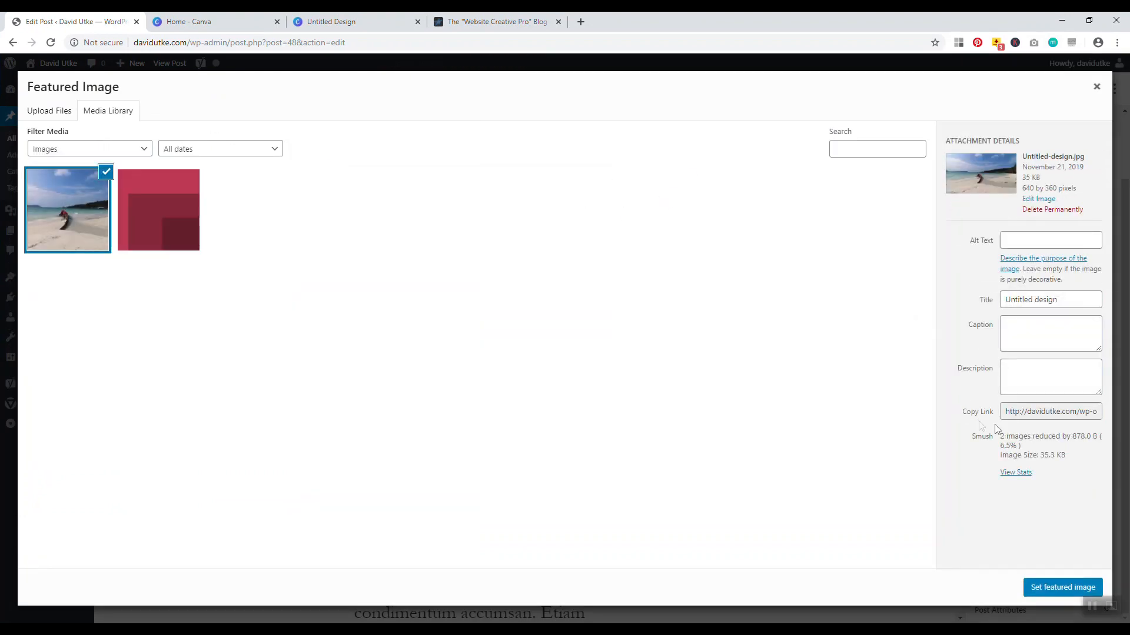
left_click_drag(966, 440, 1024, 466)
left_click_drag(995, 243, 982, 243)
Give the beach image alt text 'travel items' and set it as the featured image
left_click(1034, 240)
type("travel items")
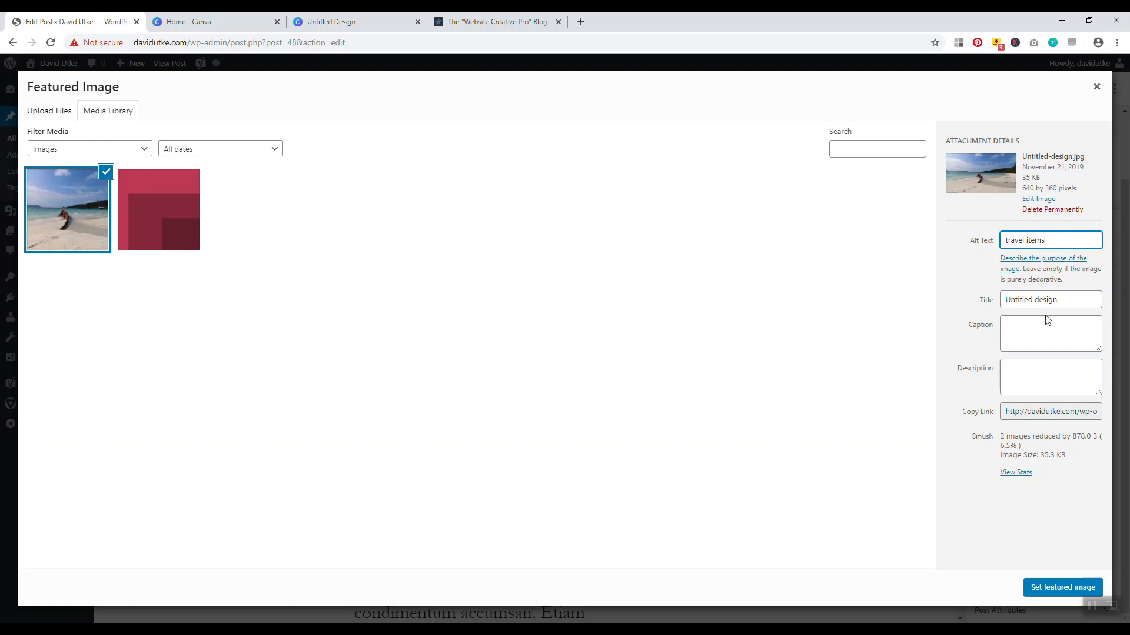
left_click(1027, 581)
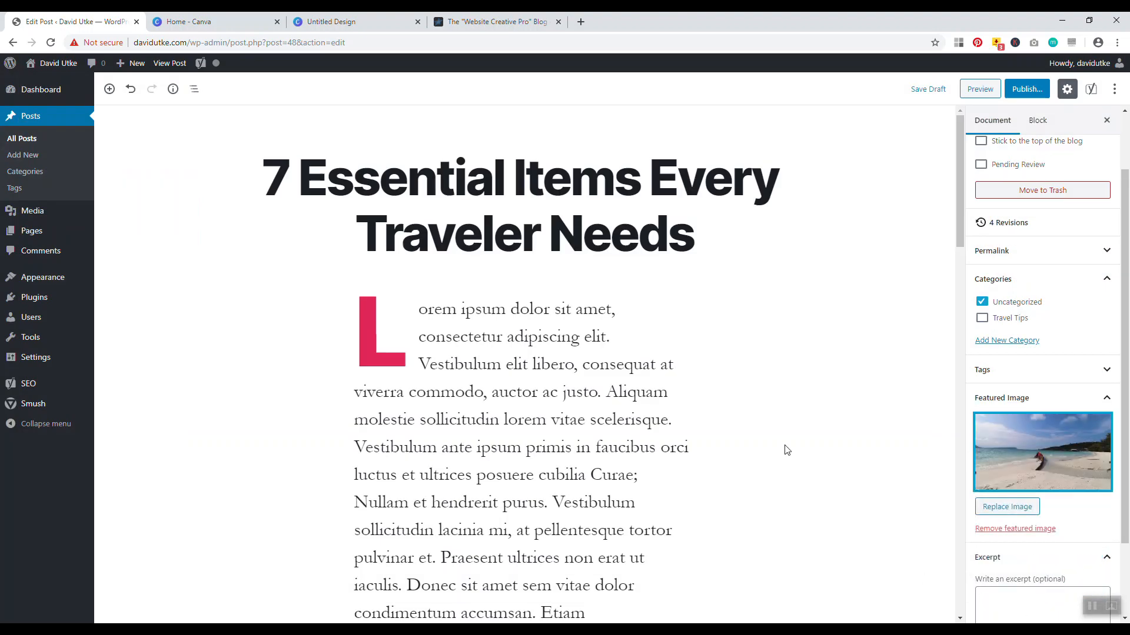
Save the draft and preview the post page to confirm the beach featured image
left_click(932, 88)
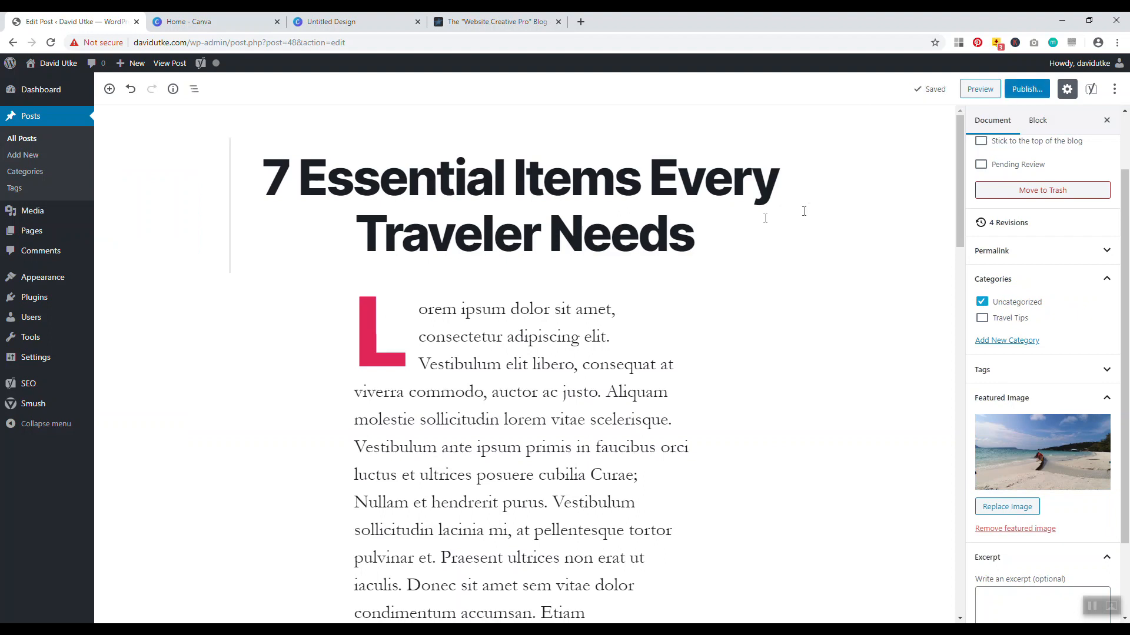
left_click(533, 184)
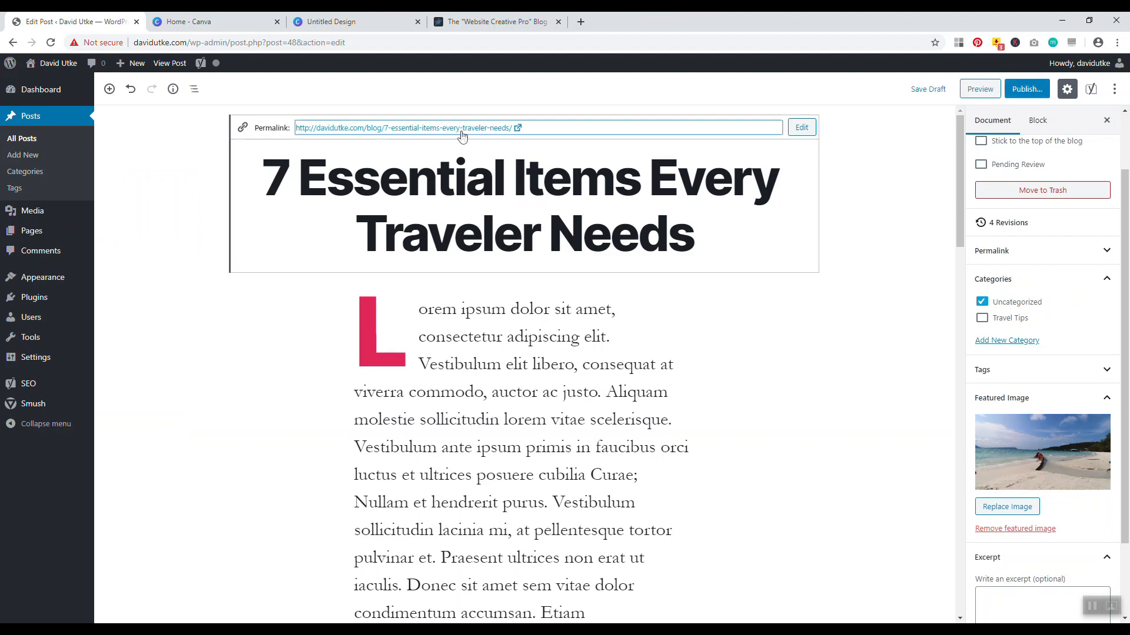
left_click(394, 124)
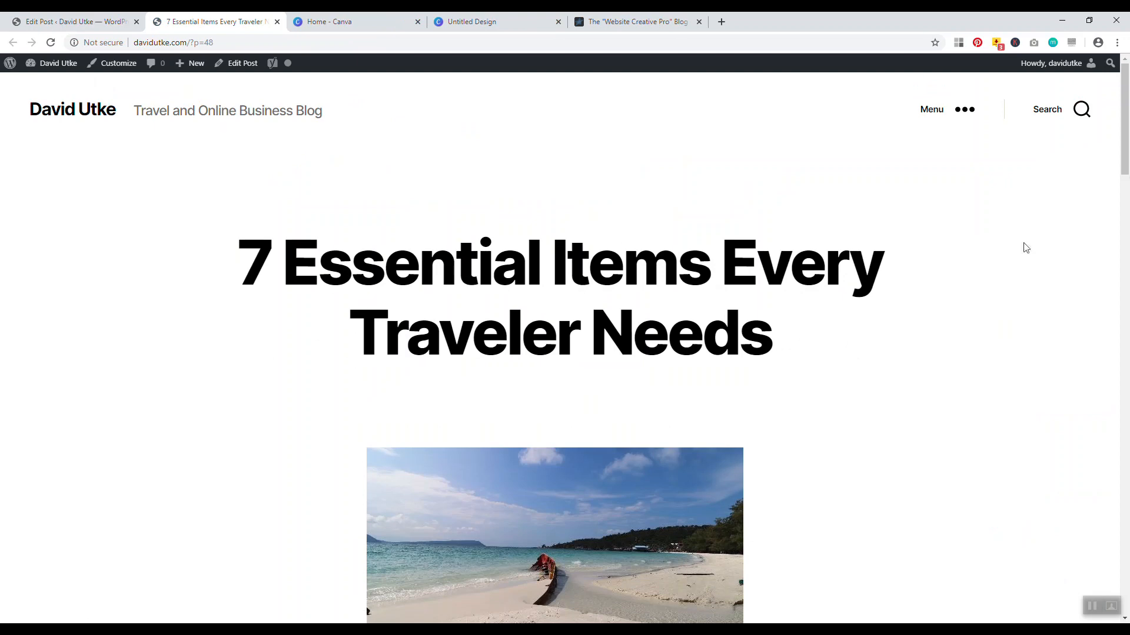
left_click_drag(1128, 146, 1129, 158)
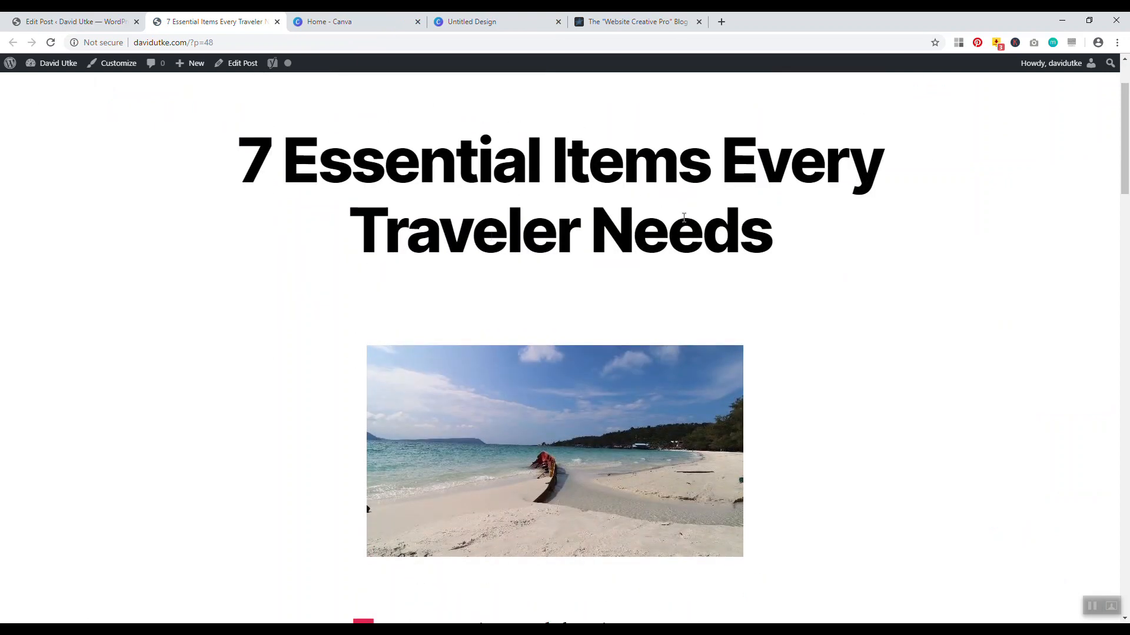
scroll(684, 219, "down", 2)
left_click_drag(1126, 162, 1124, 117)
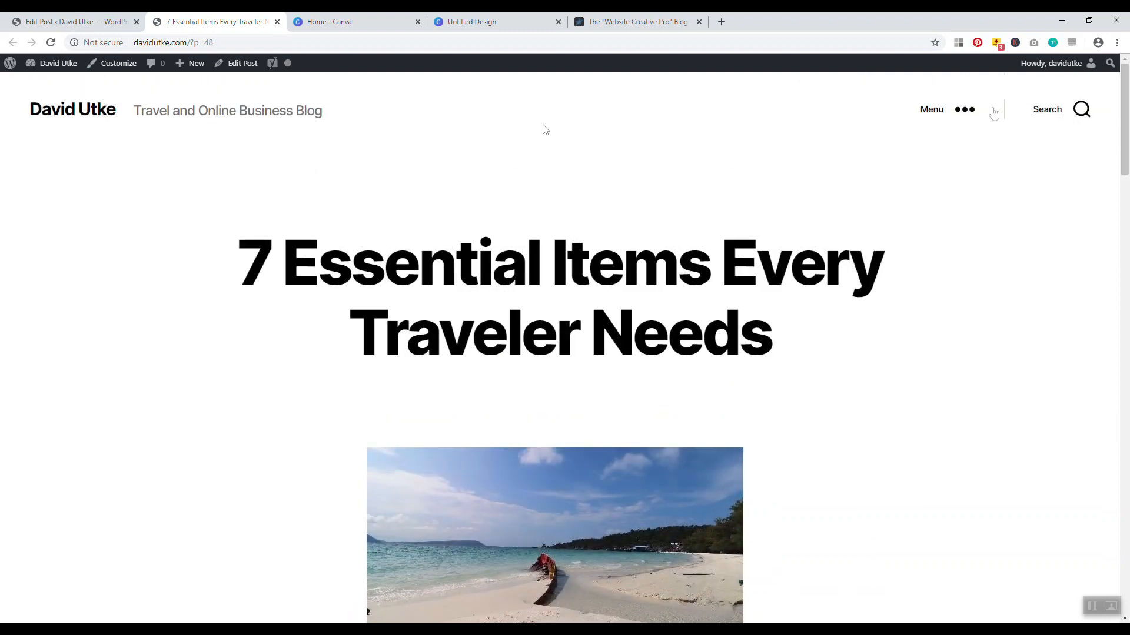
left_click(64, 21)
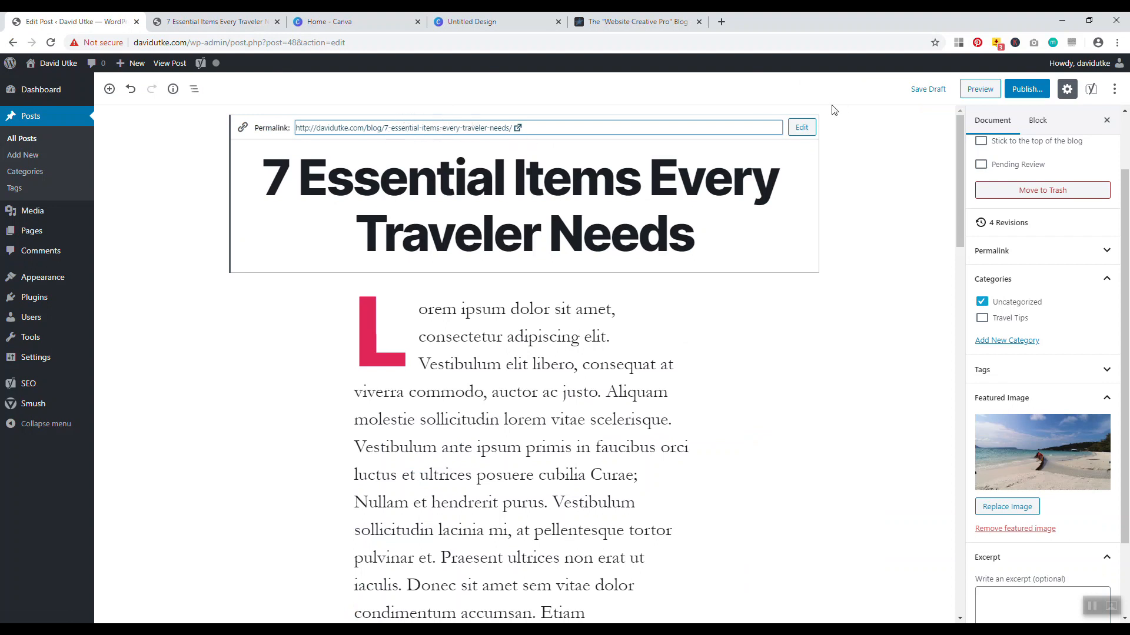
Replace the title-based permalink slug with essential-travel-items and save it
left_click(801, 128)
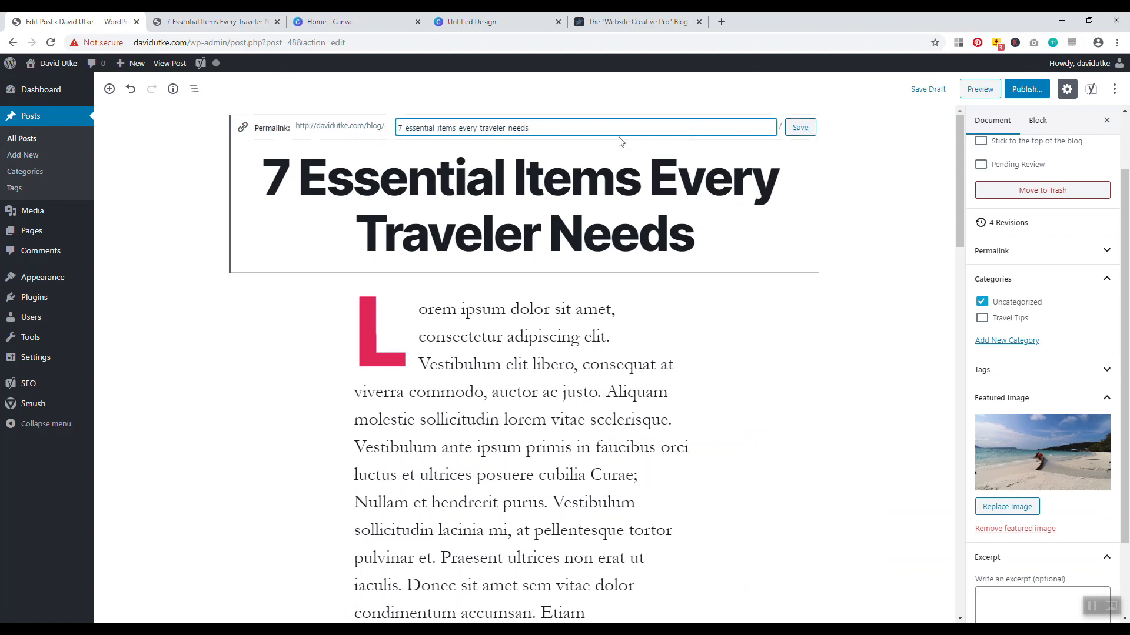
left_click_drag(537, 127, 393, 132)
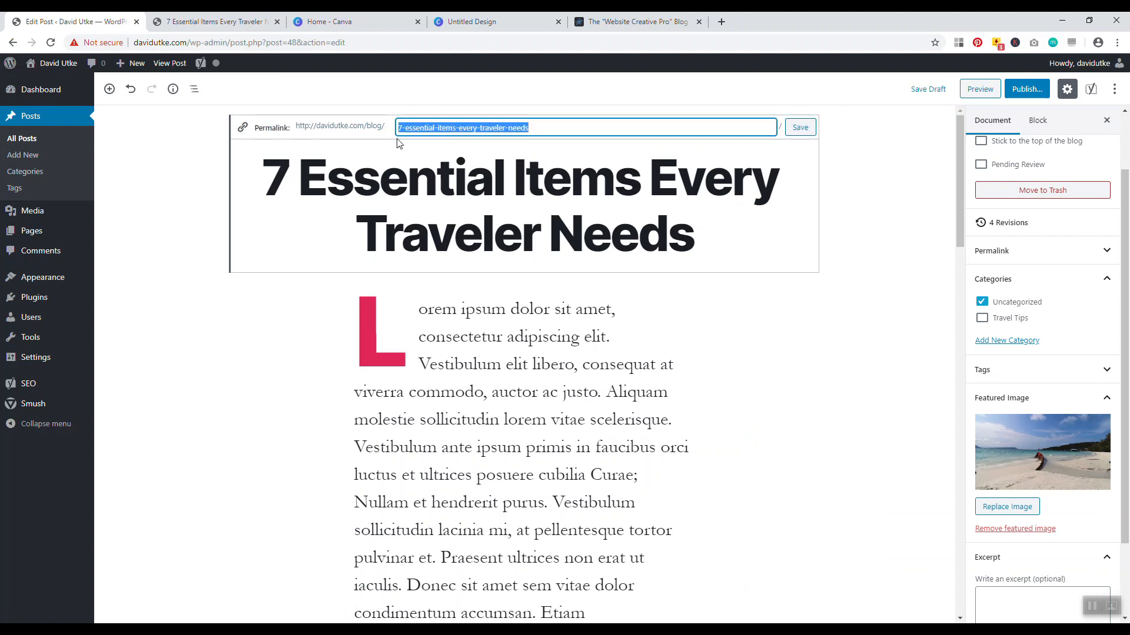
key("BackSpace")
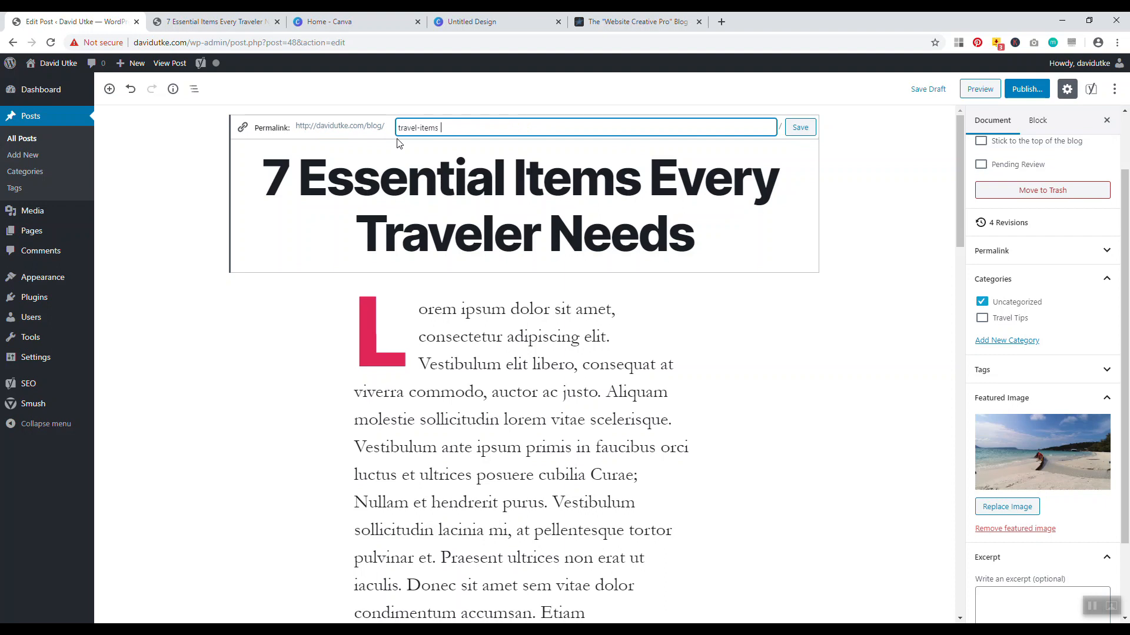
key("BackSpace")
key("BackSpace")
key("BackSpace")
key("BackSpace")
key("BackSpace")
key("BackSpace")
key("BackSpace")
key("BackSpace")
left_click(800, 127)
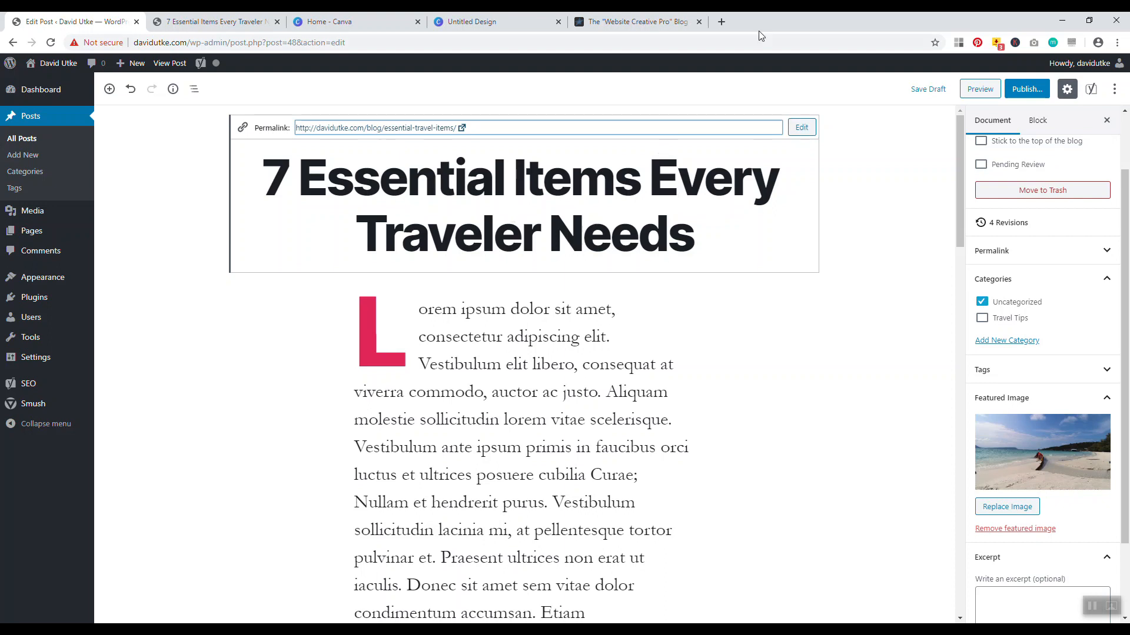
left_click(722, 22)
Google 'travel items' and review the results and related keyword lists
type("travel items")
key("Return")
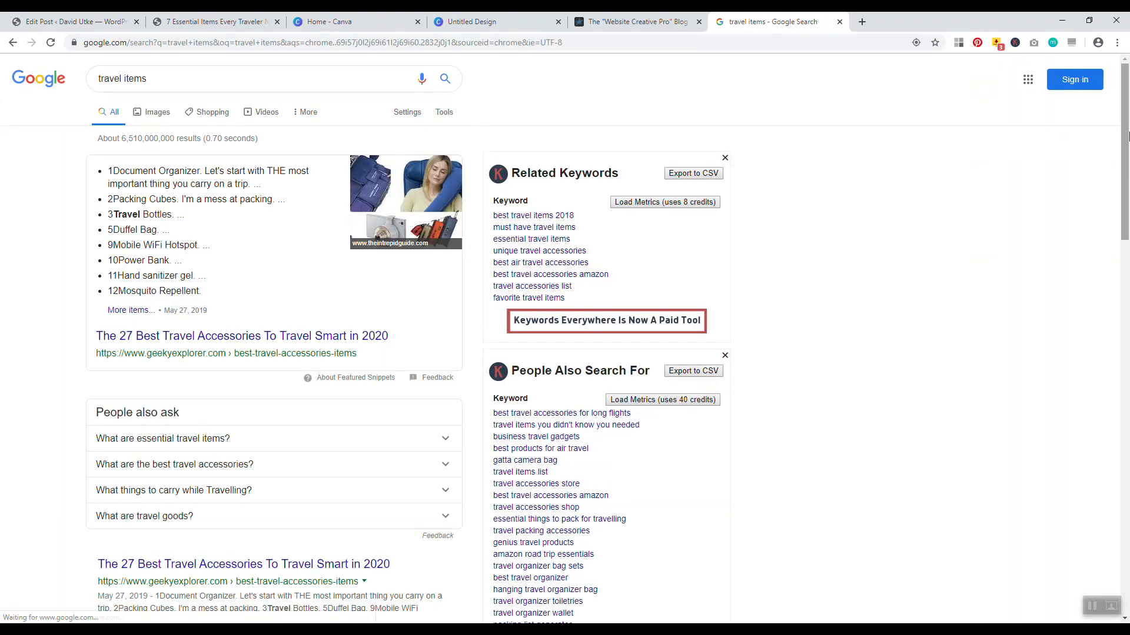
scroll(1059, 171, "down", 2)
scroll(1122, 171, "up", 2)
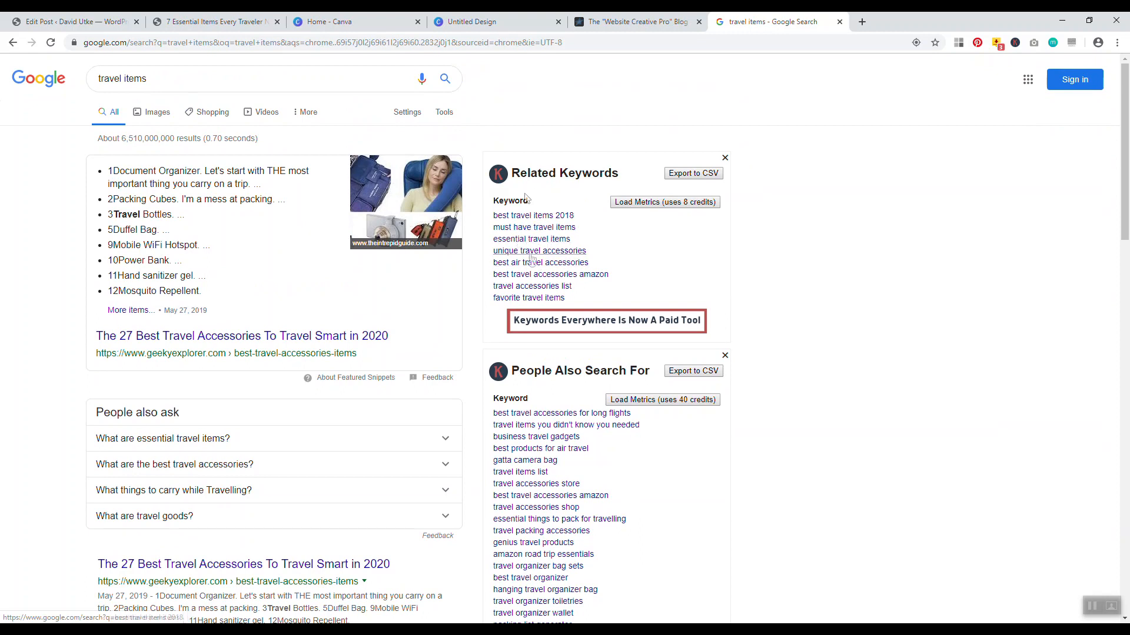
left_click(862, 21)
type("ubersuggest/")
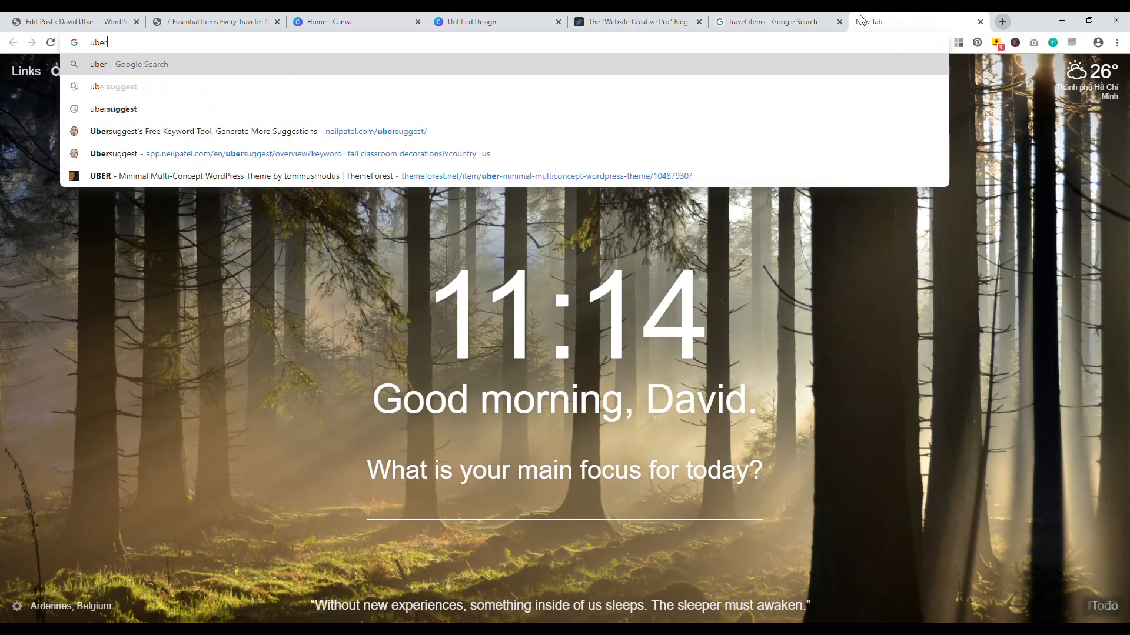
Open Ubersuggest and copy 'essential travel items' from Google's related keywords
left_click(301, 133)
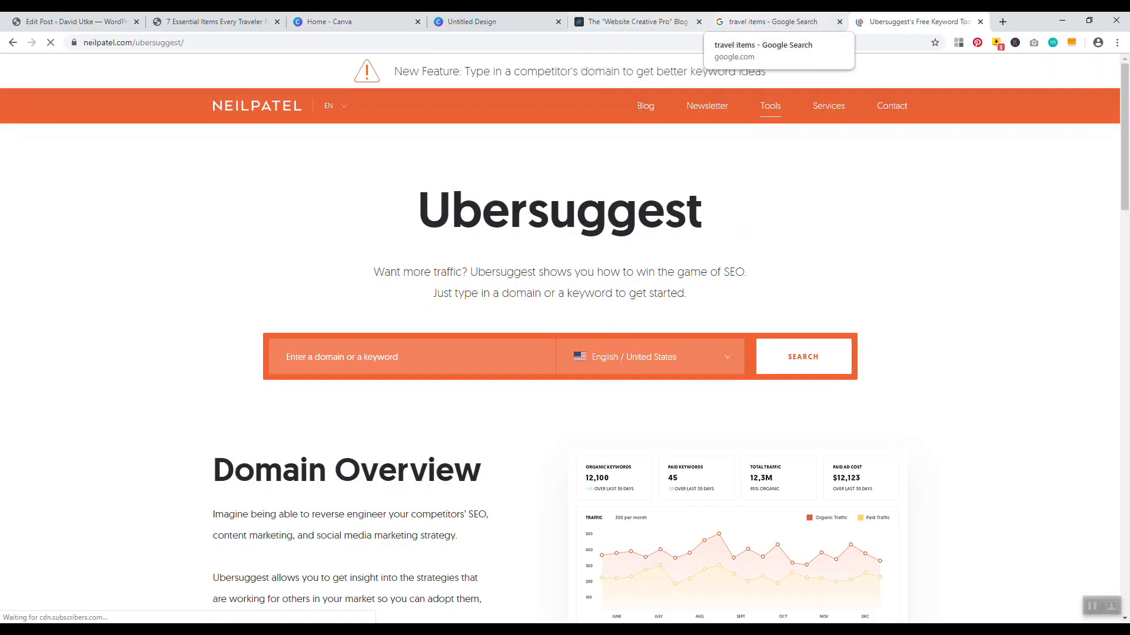
left_click(771, 22)
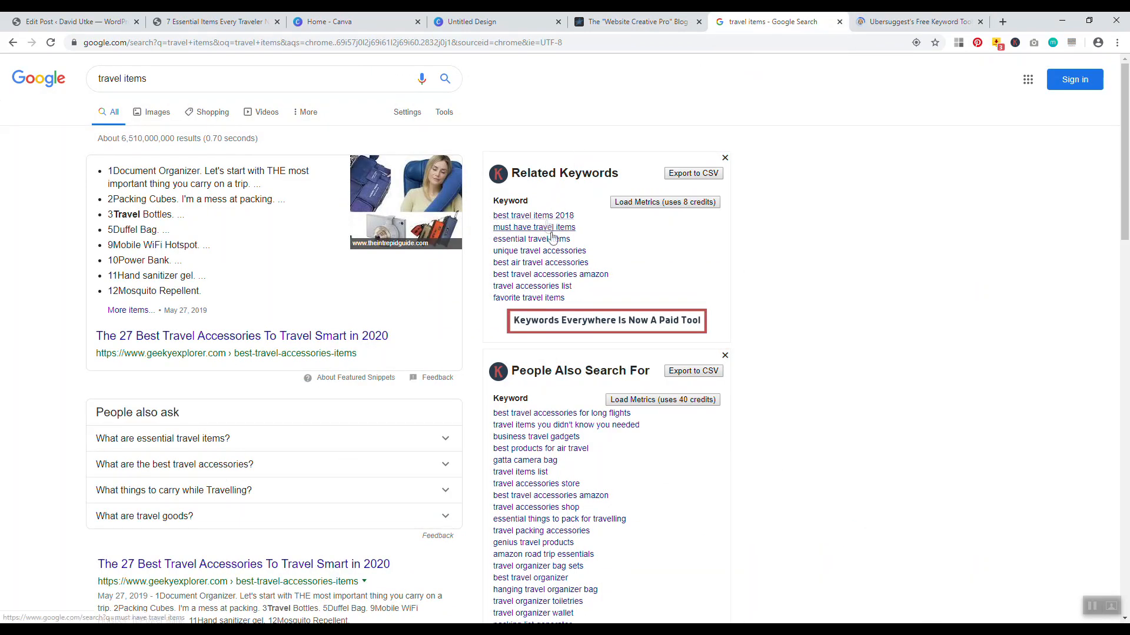
left_click_drag(587, 240, 500, 241)
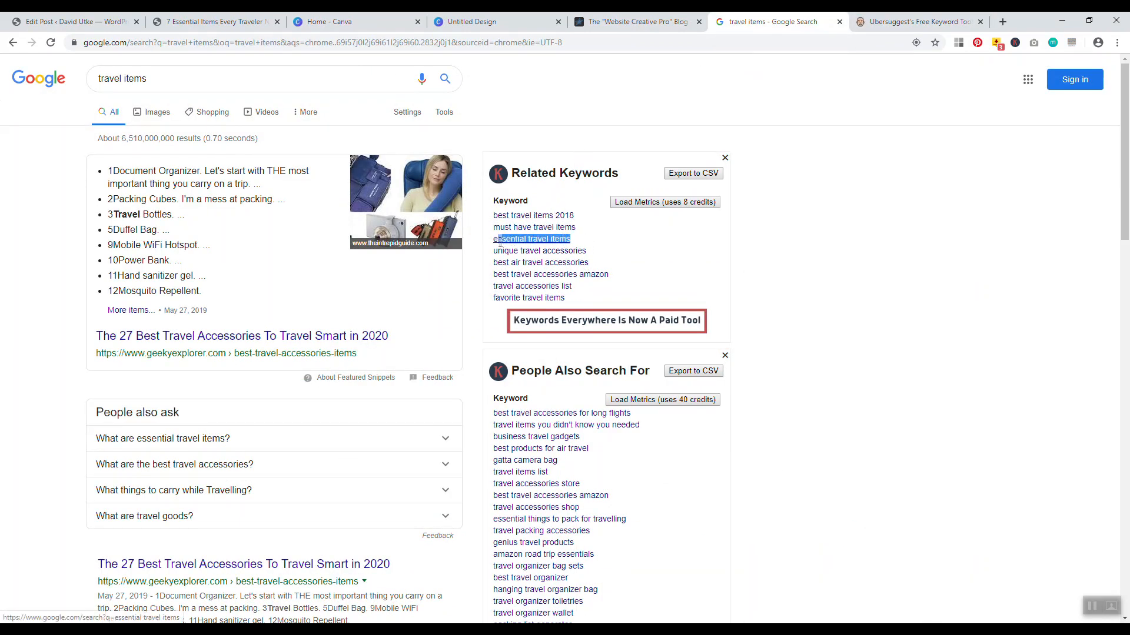
right_click(509, 240)
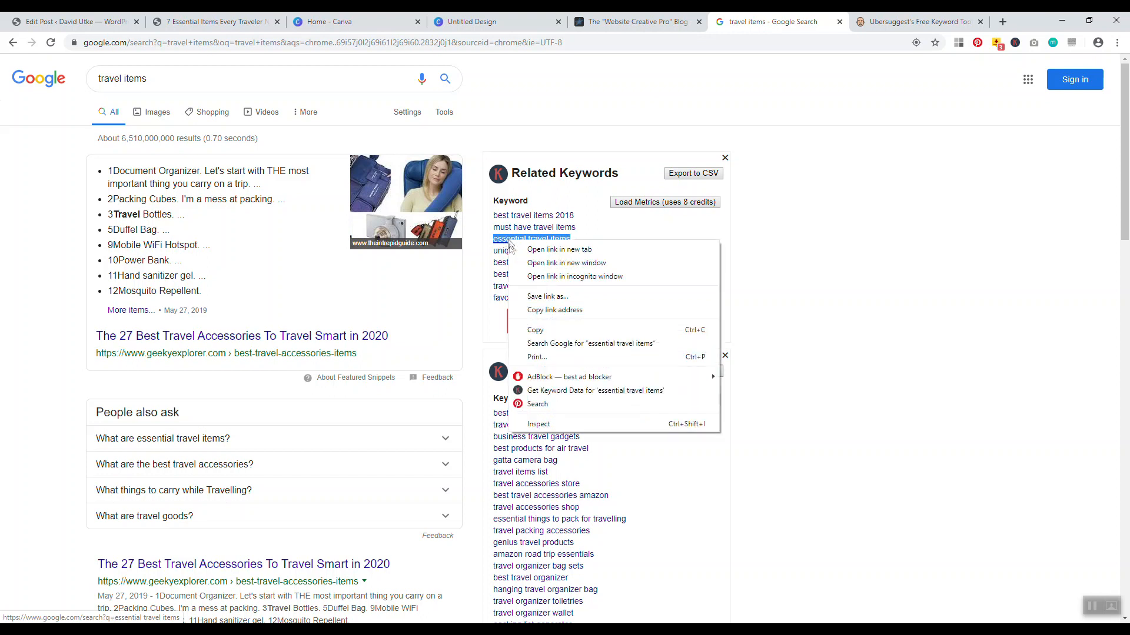
left_click(542, 331)
Look up 'essential travel items' in Ubersuggest: search volume 390, SEO difficulty 44
key("ctrl+Tab")
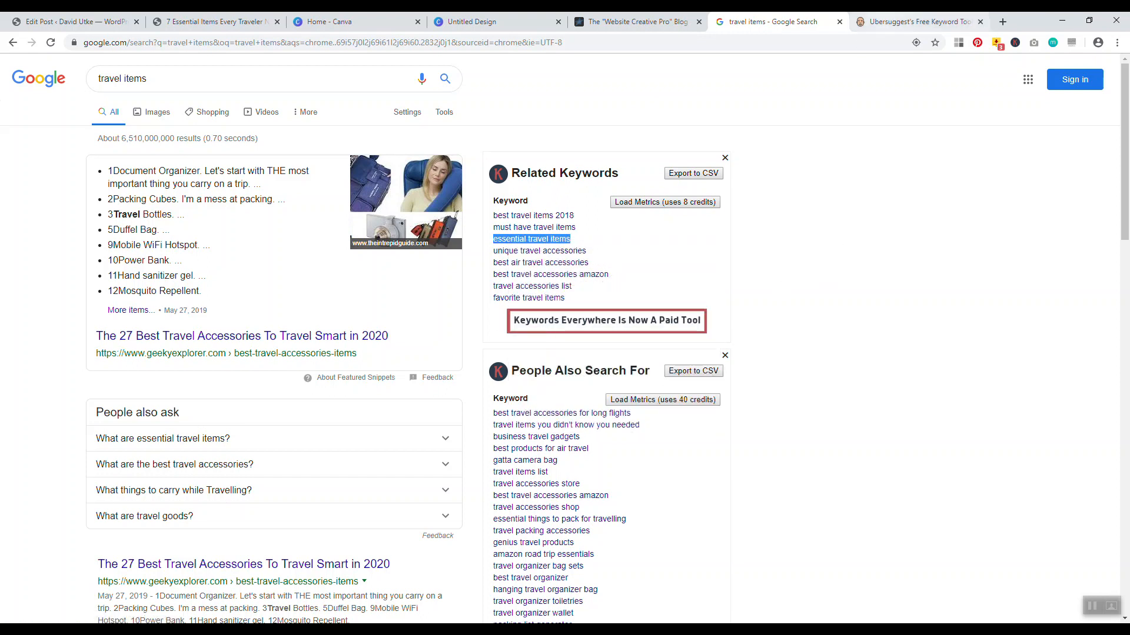
left_click(409, 342)
right_click(412, 347)
left_click(441, 438)
left_click(785, 366)
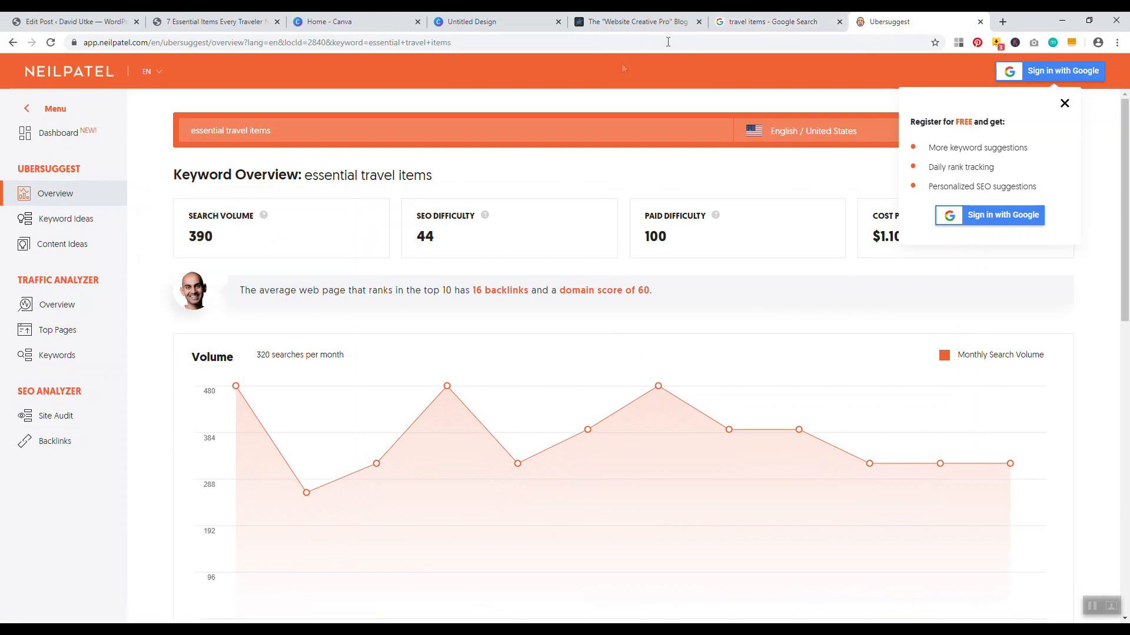
left_click(729, 26)
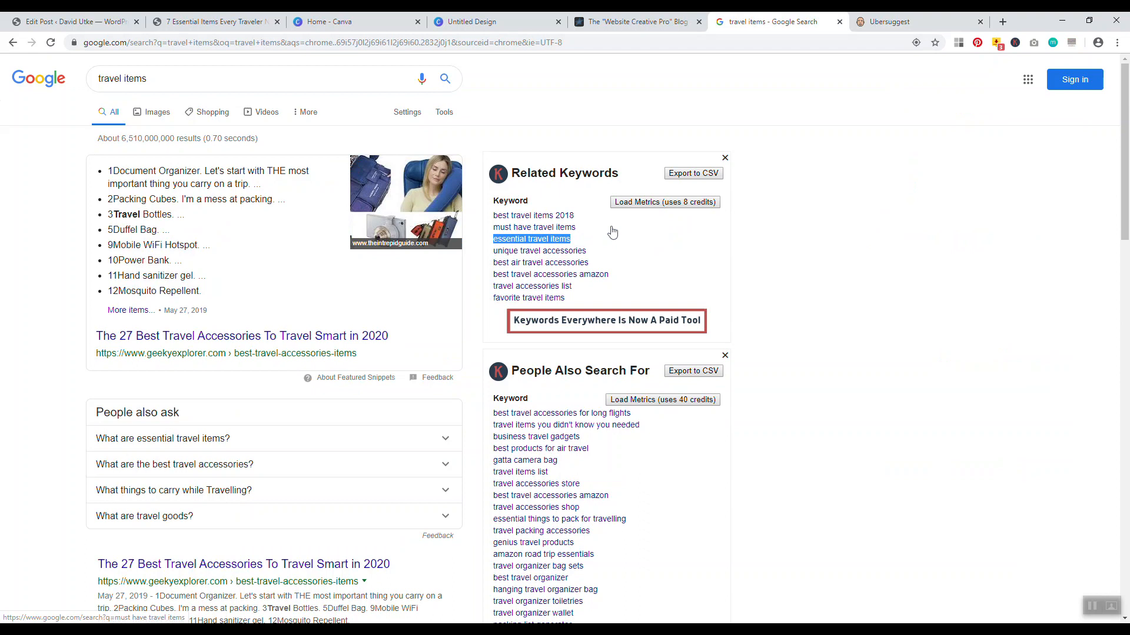
Look up 'must have travel items' in Ubersuggest, which shows search volume 880
left_click_drag(577, 229, 500, 229)
right_click(508, 231)
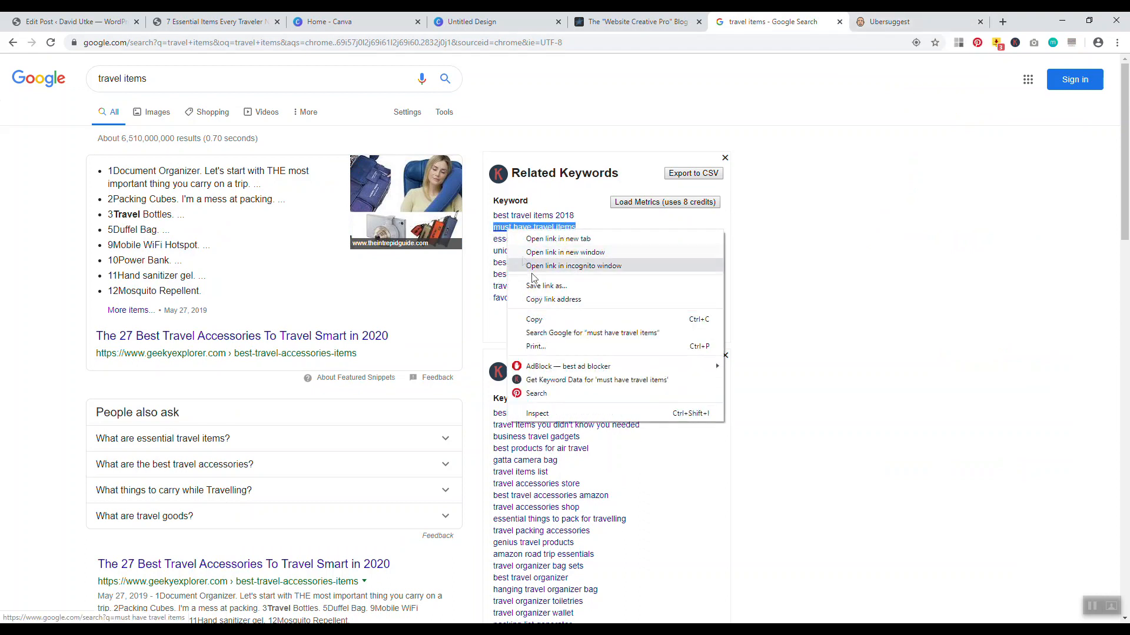
left_click(536, 320)
key("ctrl+Tab")
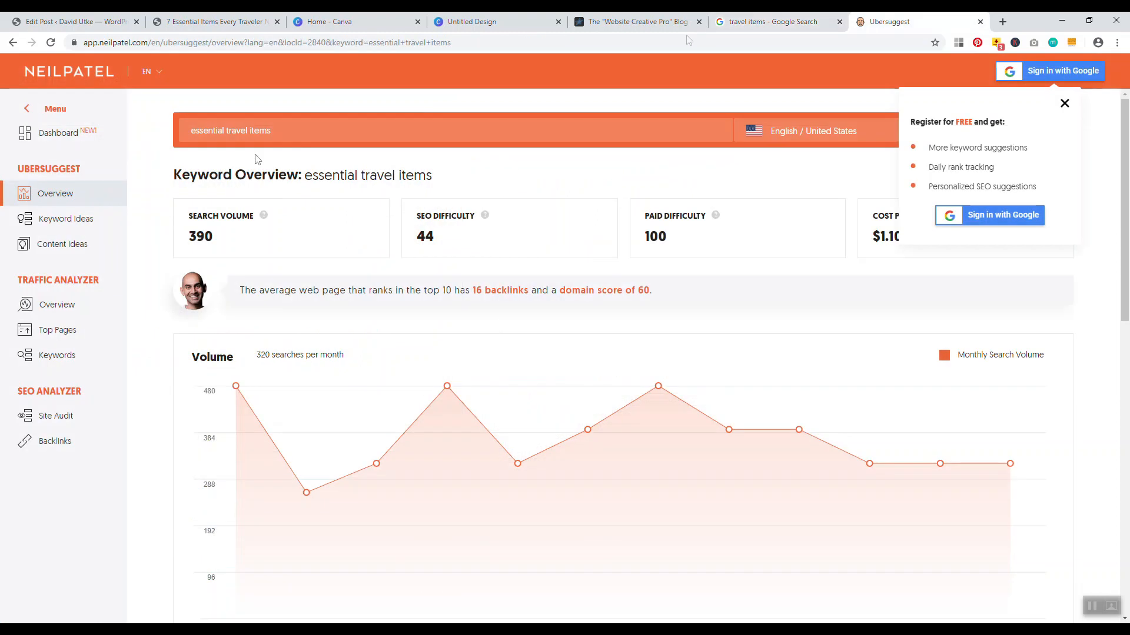
triple_click(285, 135)
key("BackSpace")
right_click(212, 135)
left_click(256, 225)
key("Return")
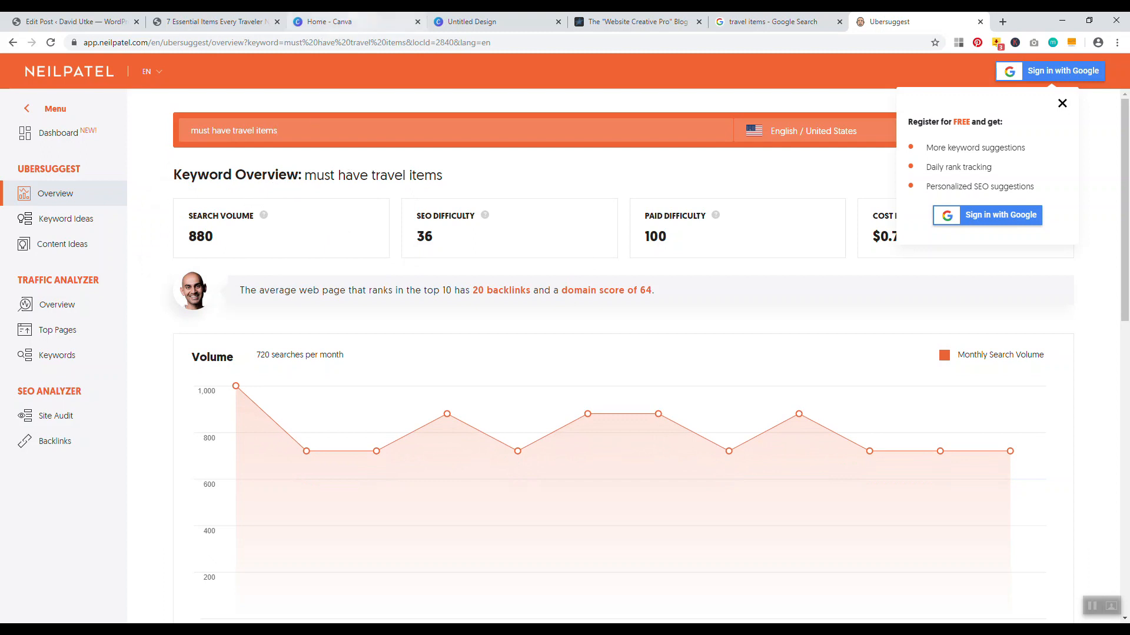
Trim the keyword to 'travel items' (volume 1,900, difficulty 49), then return to the blog post
left_click(771, 22)
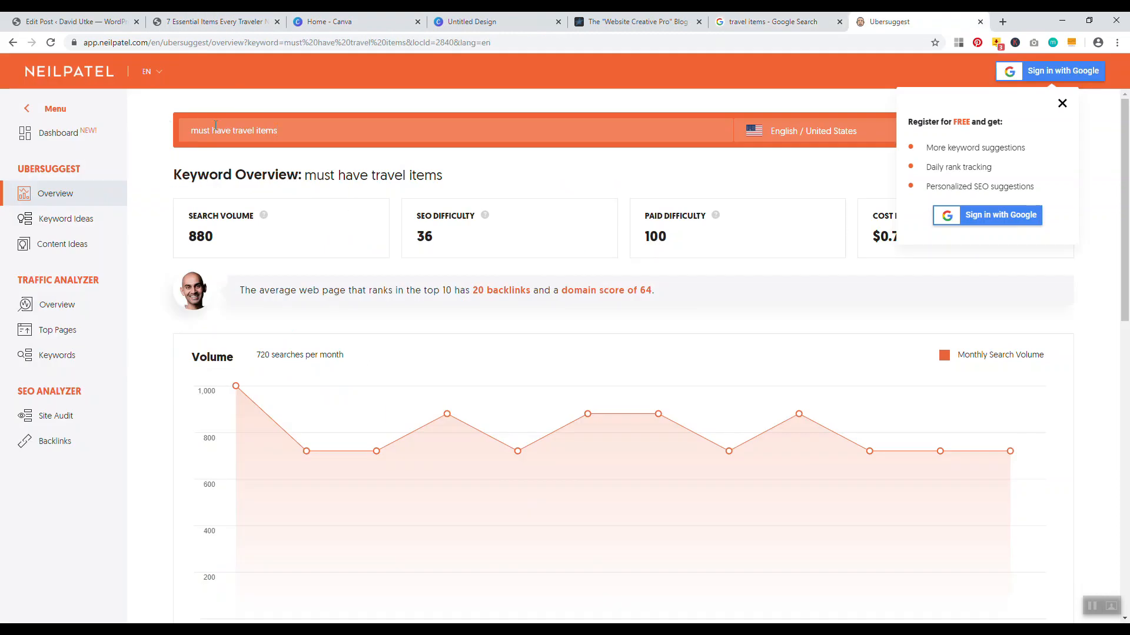
left_click_drag(234, 133, 168, 134)
key("BackSpace")
key("Return")
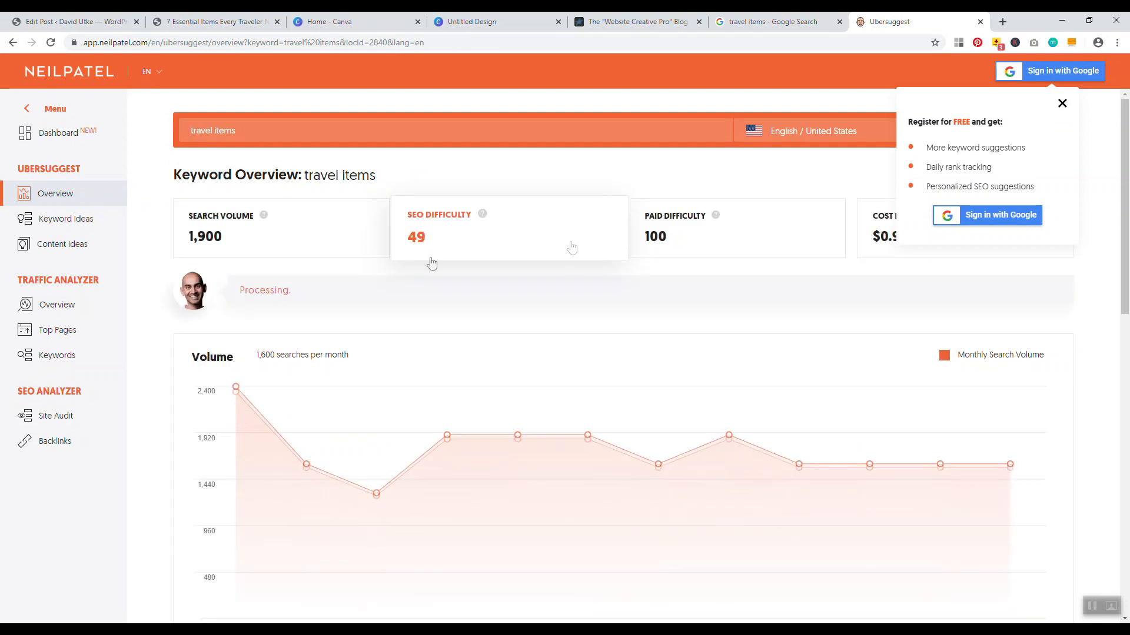
left_click(206, 22)
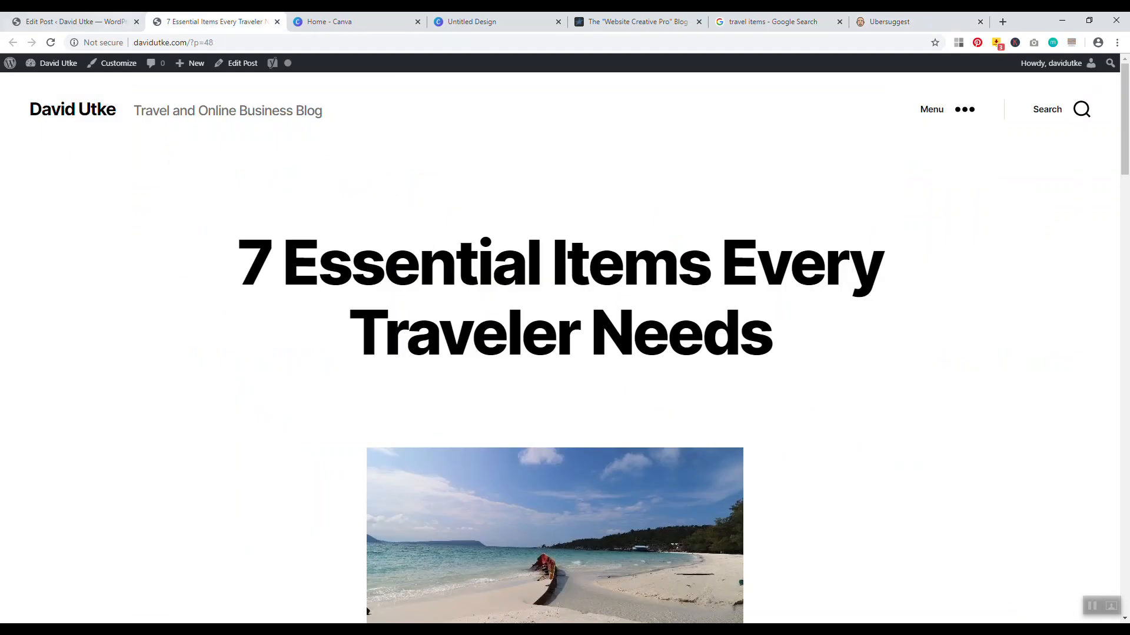
Change the permalink slug from essential-travel-items to travel-items and save it
left_click(75, 22)
left_click(793, 130)
left_click_drag(545, 128, 336, 120)
key("BackSpace")
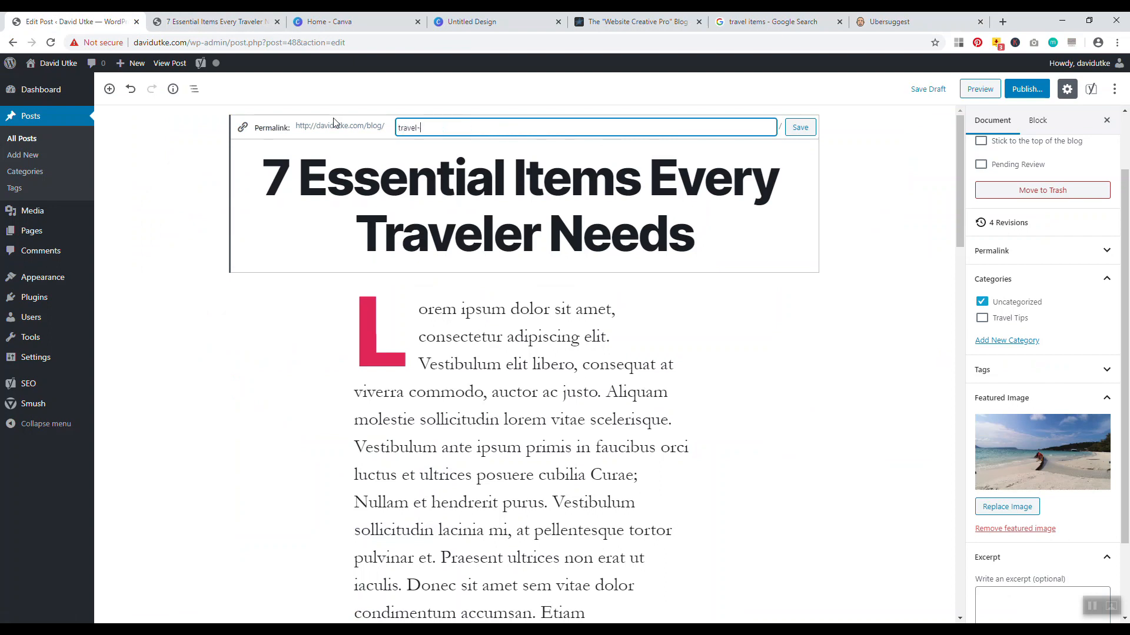
left_click(813, 132)
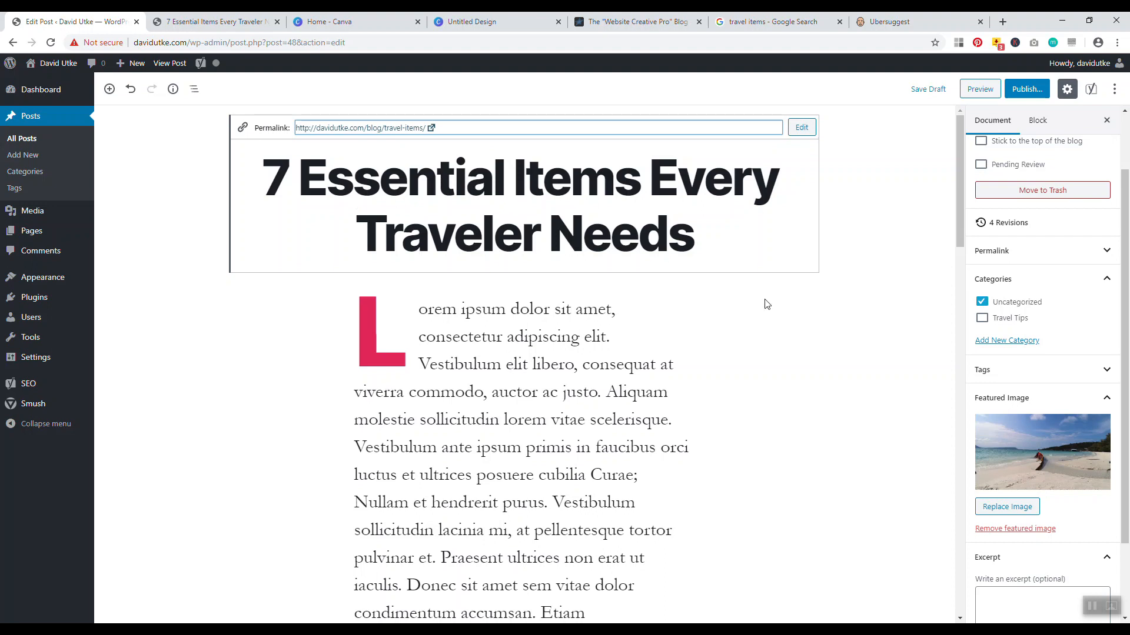
left_click_drag(959, 129, 894, 491)
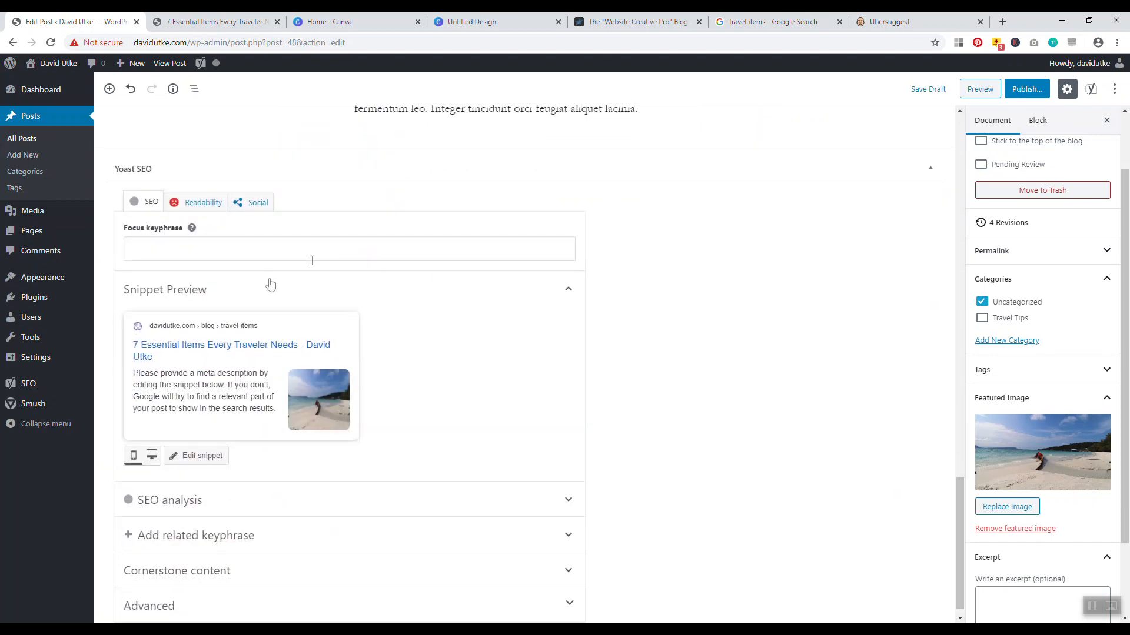
Enter 'travel items' as the Yoast SEO focus keyphrase
scroll(384, 377, "down", 1)
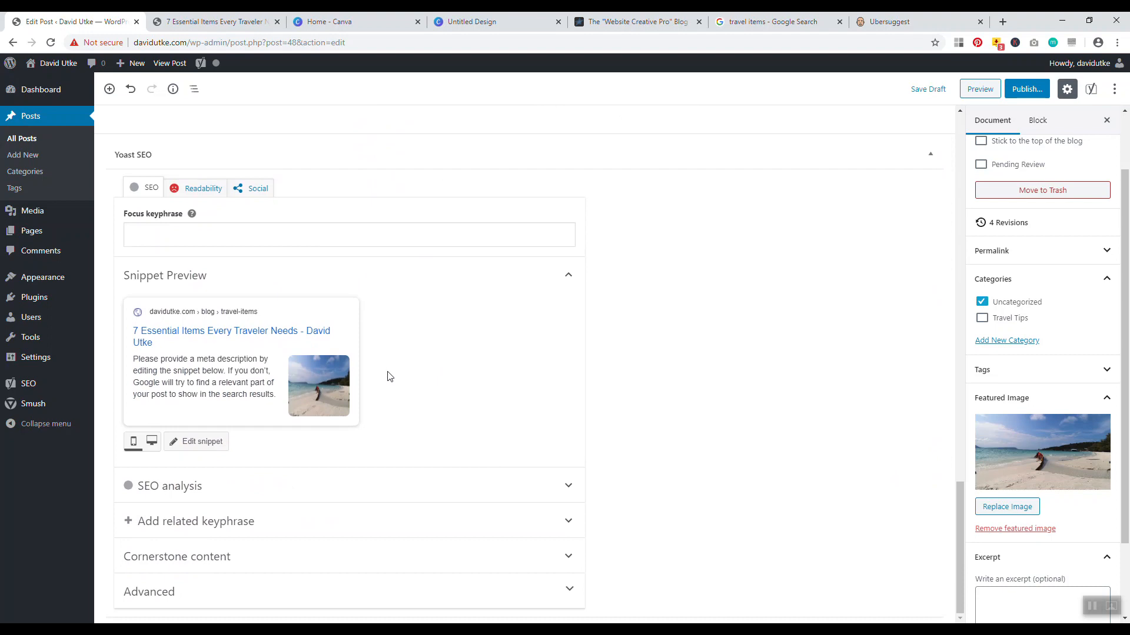
left_click(186, 240)
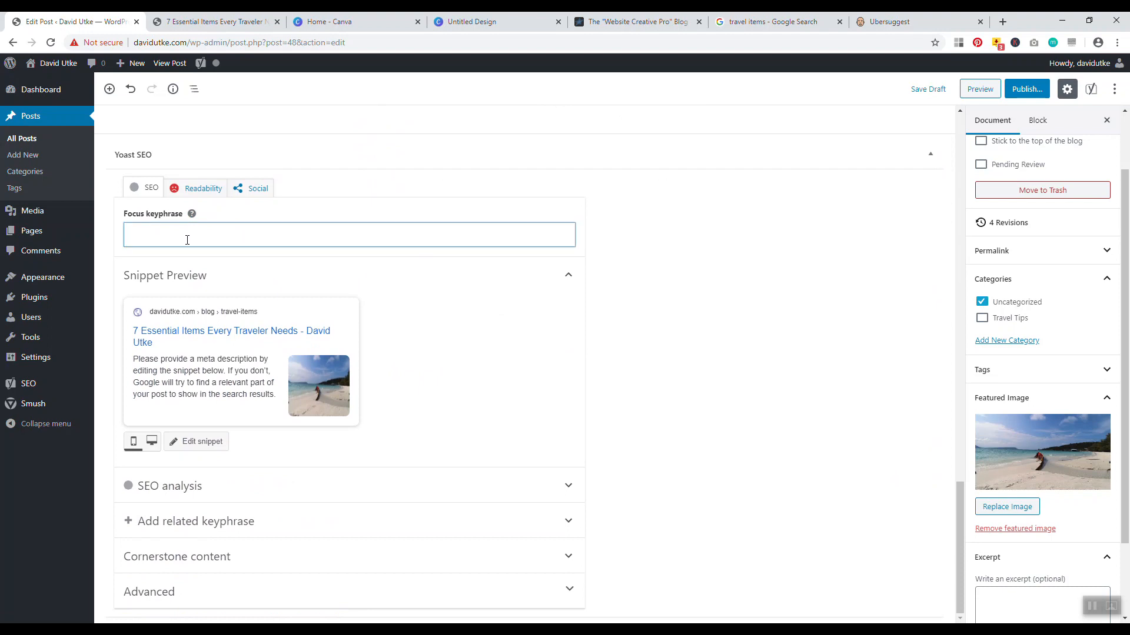
type("travel items")
left_click(725, 273)
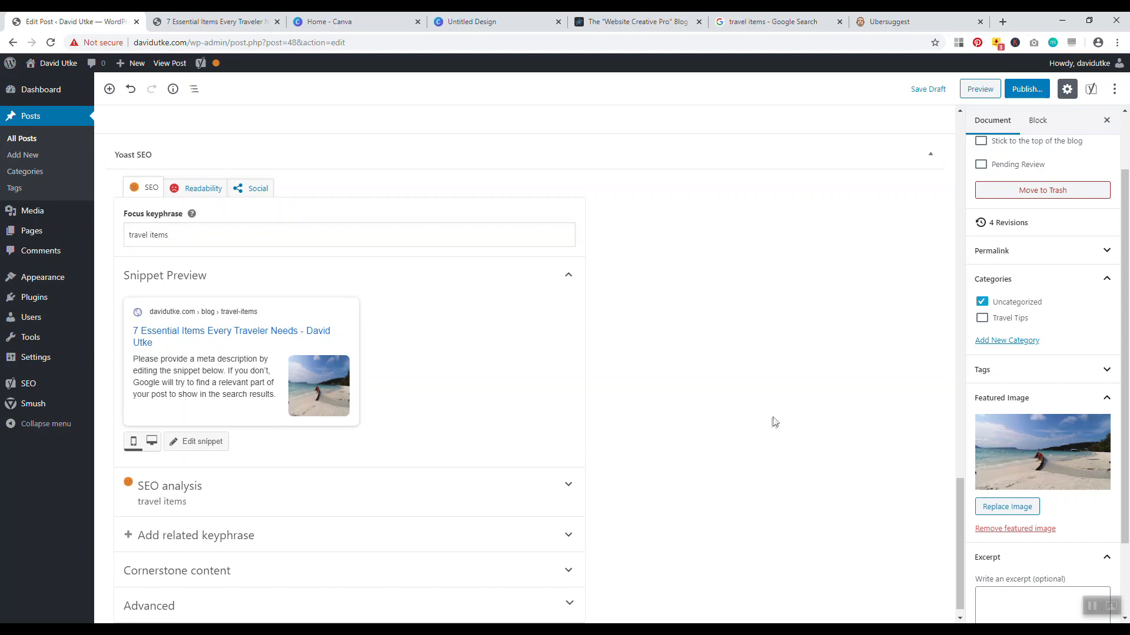
Expand the Yoast SEO analysis results and scroll through them
left_click(446, 505)
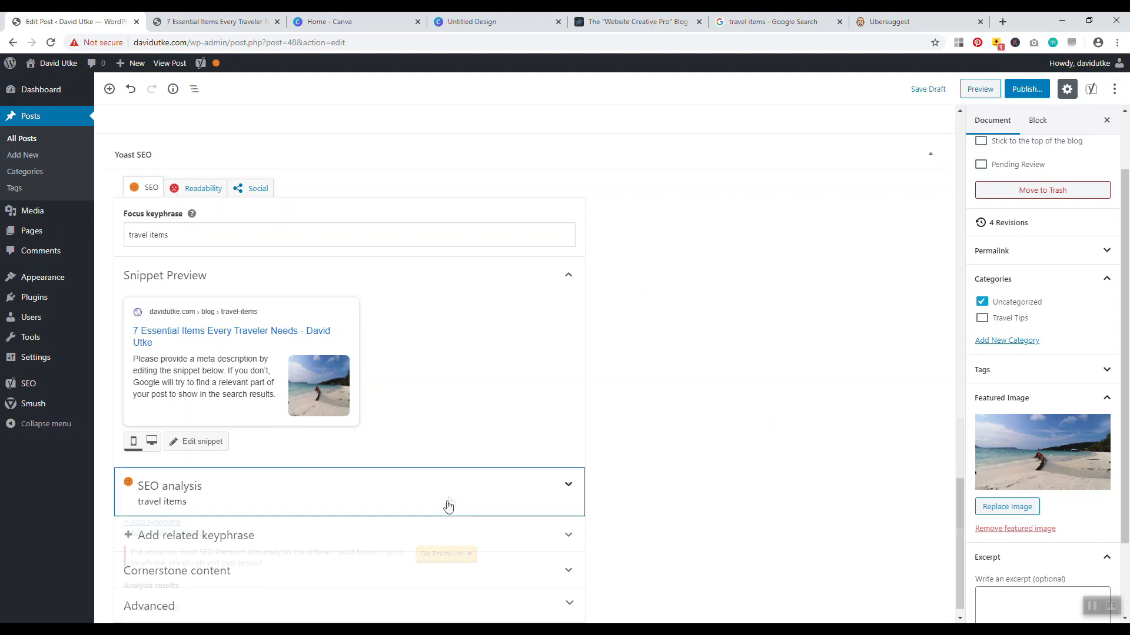
scroll(665, 441, "down", 3)
scroll(658, 442, "down", 2)
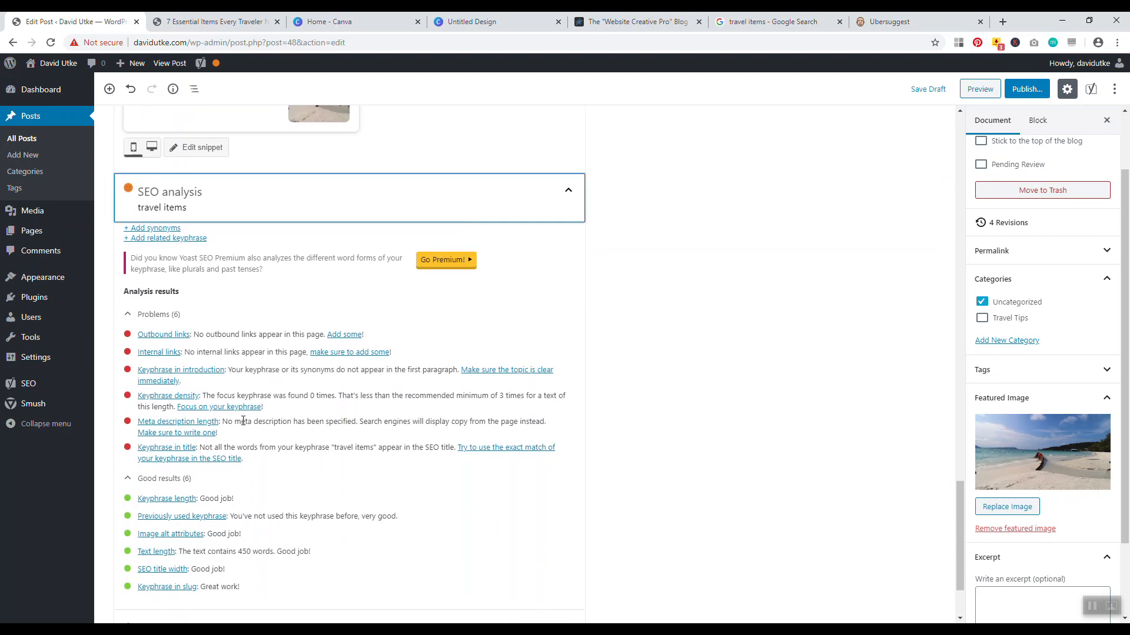
scroll(243, 421, "down", 2)
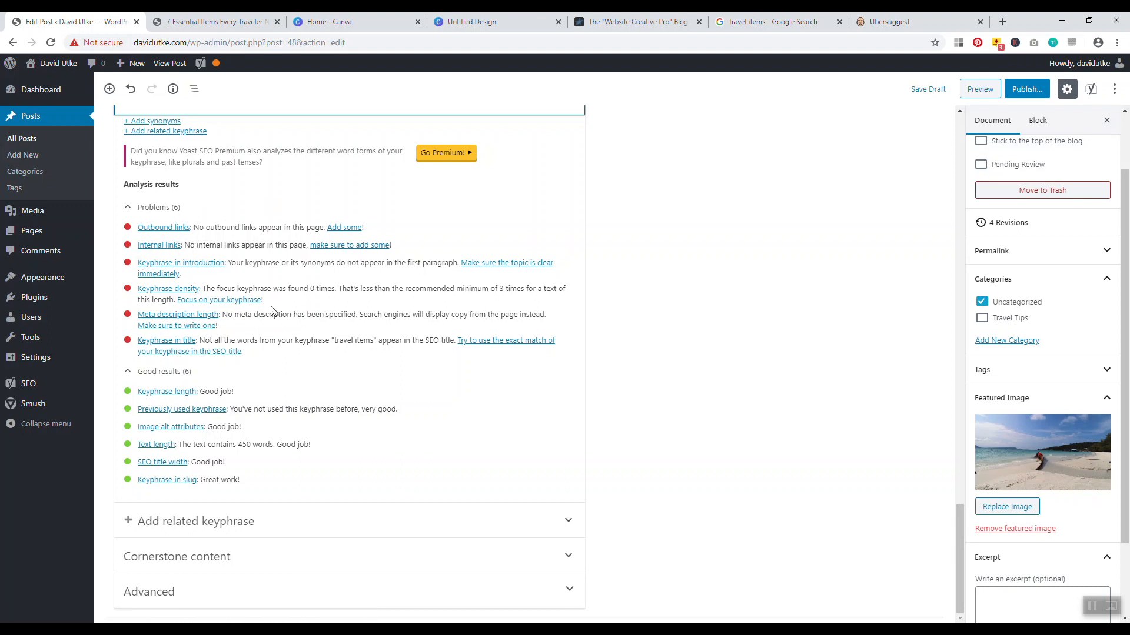
scroll(400, 353, "up", 7)
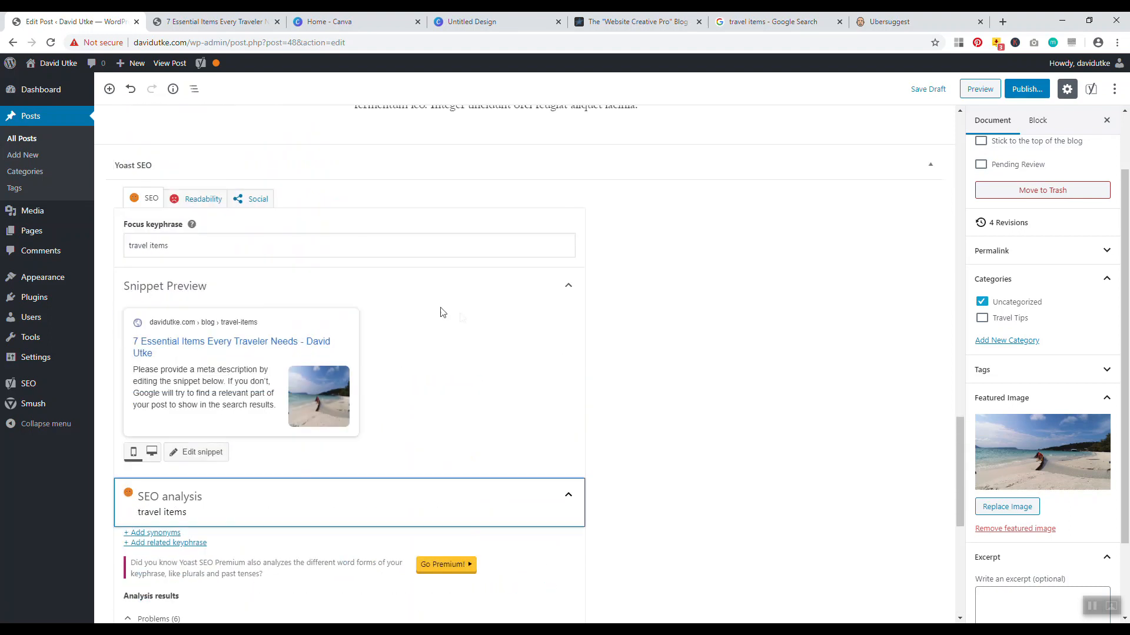
scroll(348, 301, "down", 1)
Open the Yoast snippet editor and clear test text typed into the meta description
left_click(202, 393)
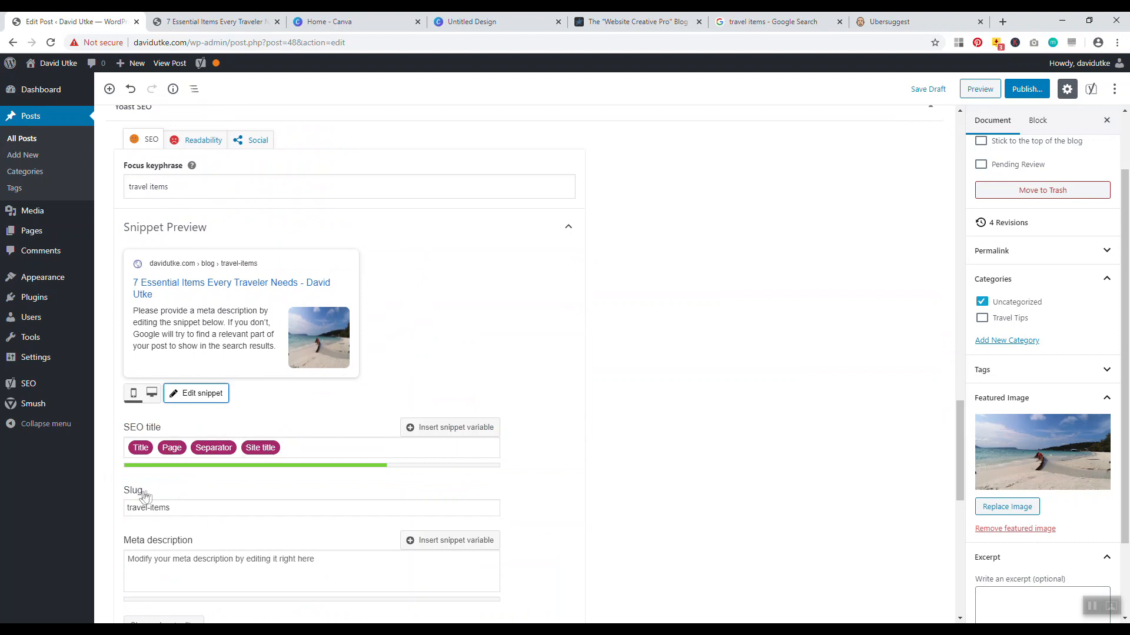
left_click(196, 570)
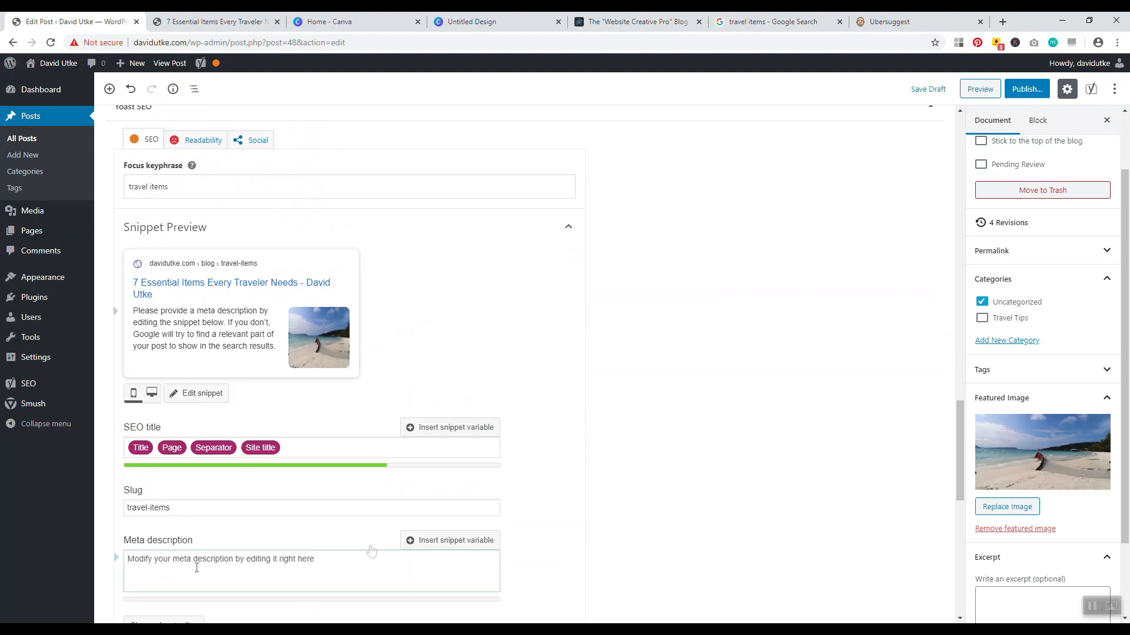
type("euidhiuewgfiuwegbvuhviureveri")
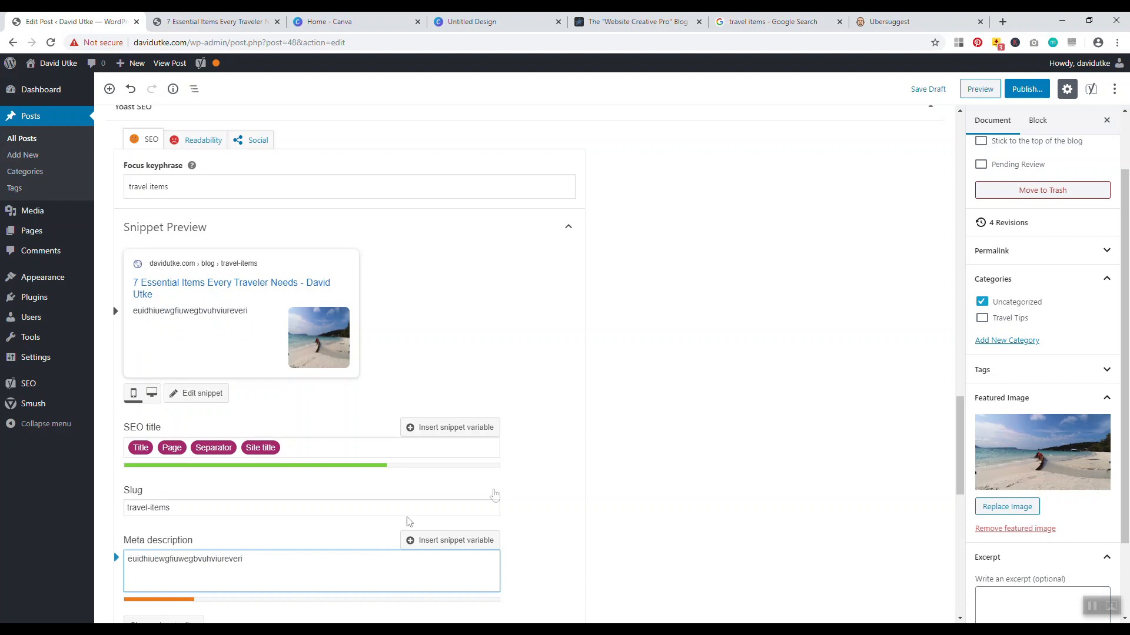
left_click_drag(266, 561, 145, 556)
key("BackSpace")
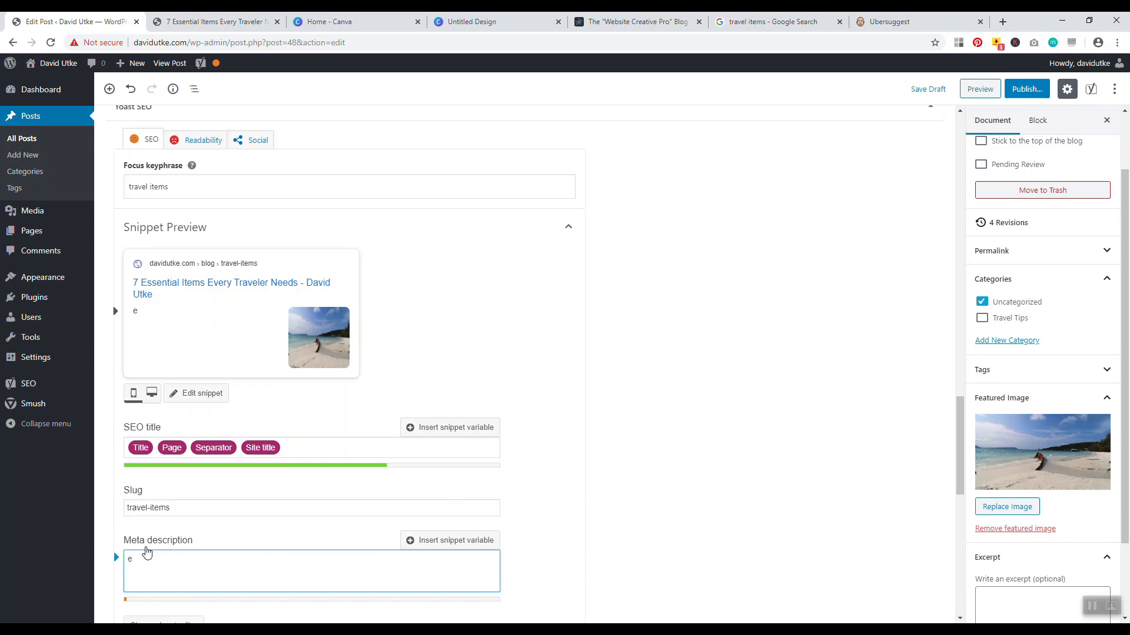
Start the meta description with 'In this guide we cover the', checking Google results for travel items
left_click(771, 21)
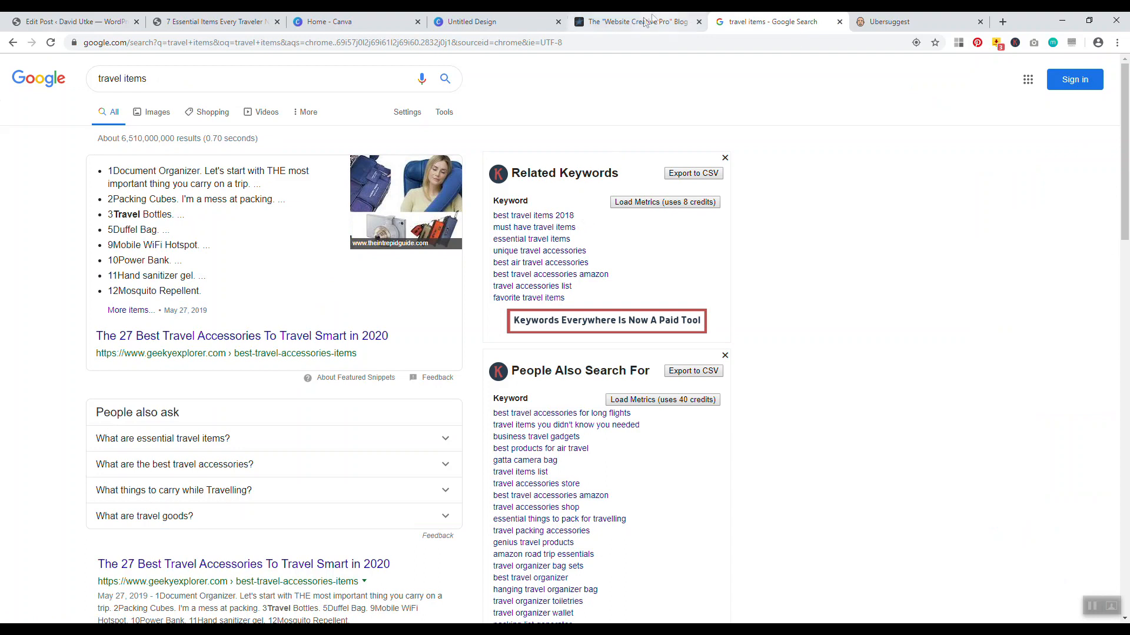
left_click(76, 21)
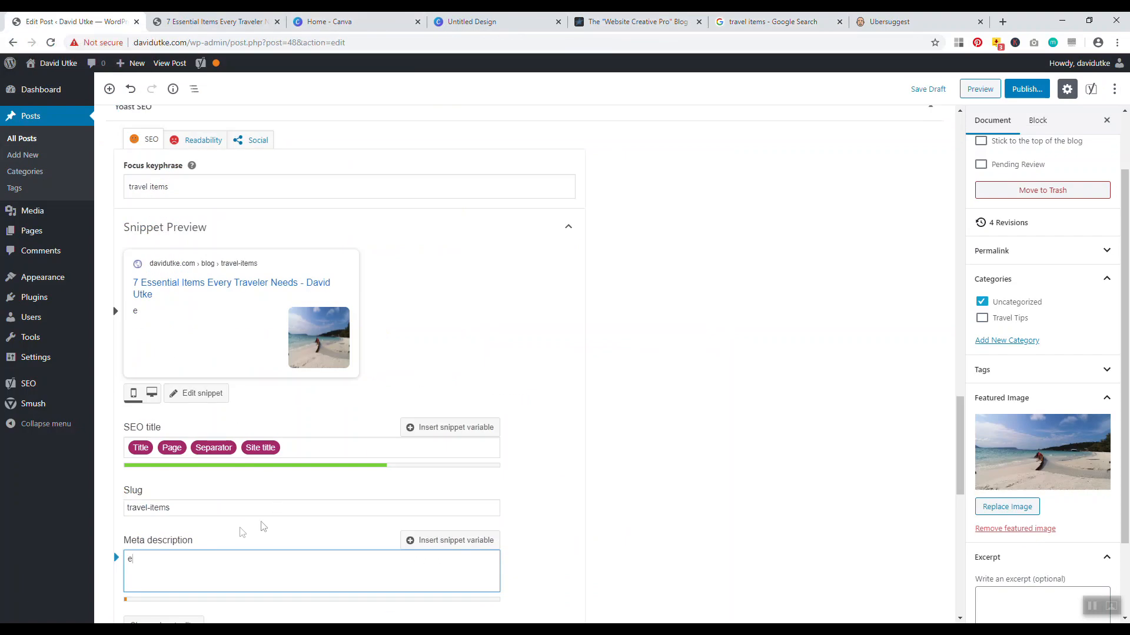
key("BackSpace")
type("In this guide we cover the b")
left_click(759, 22)
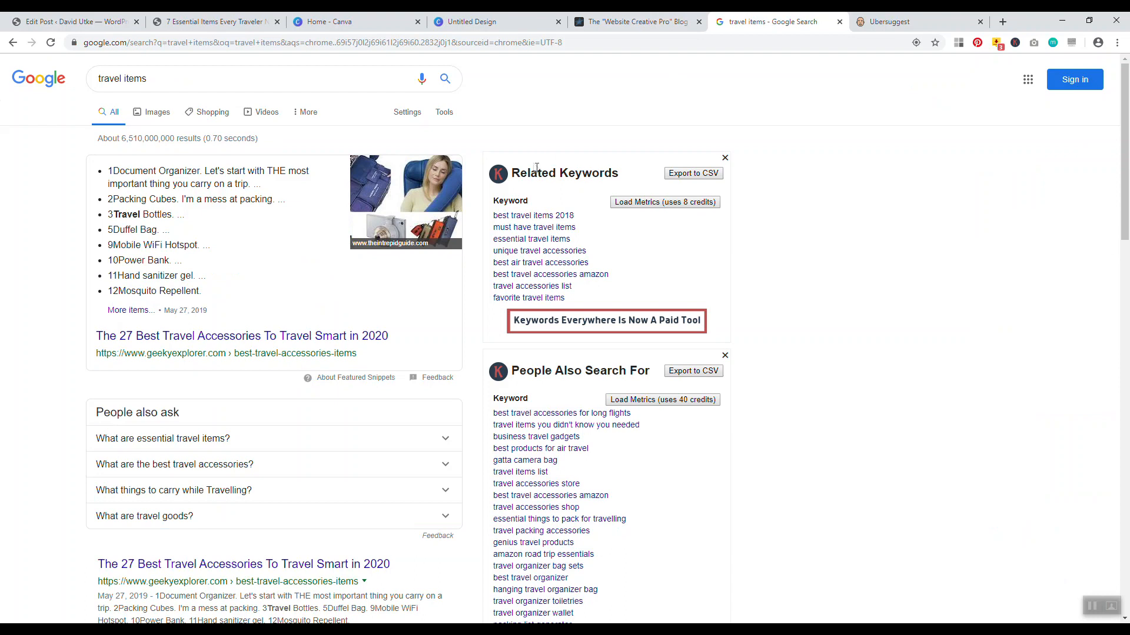
left_click(88, 21)
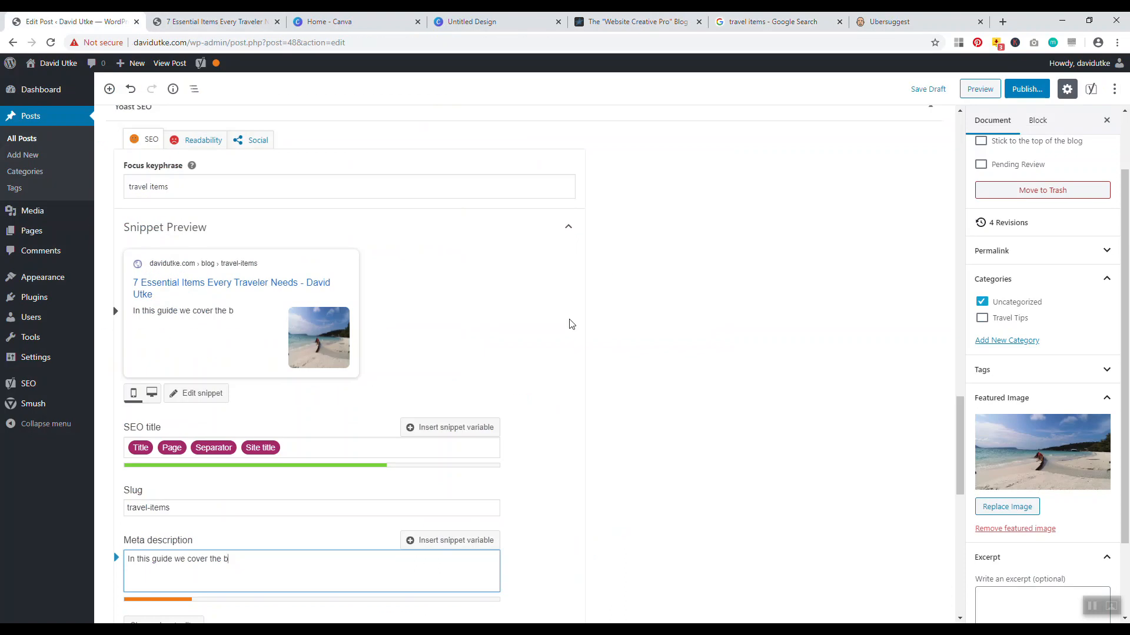
Complete the meta description with 'best travel items' and a sentence on unique, helpful travel accessories
type("best travel items of  ______")
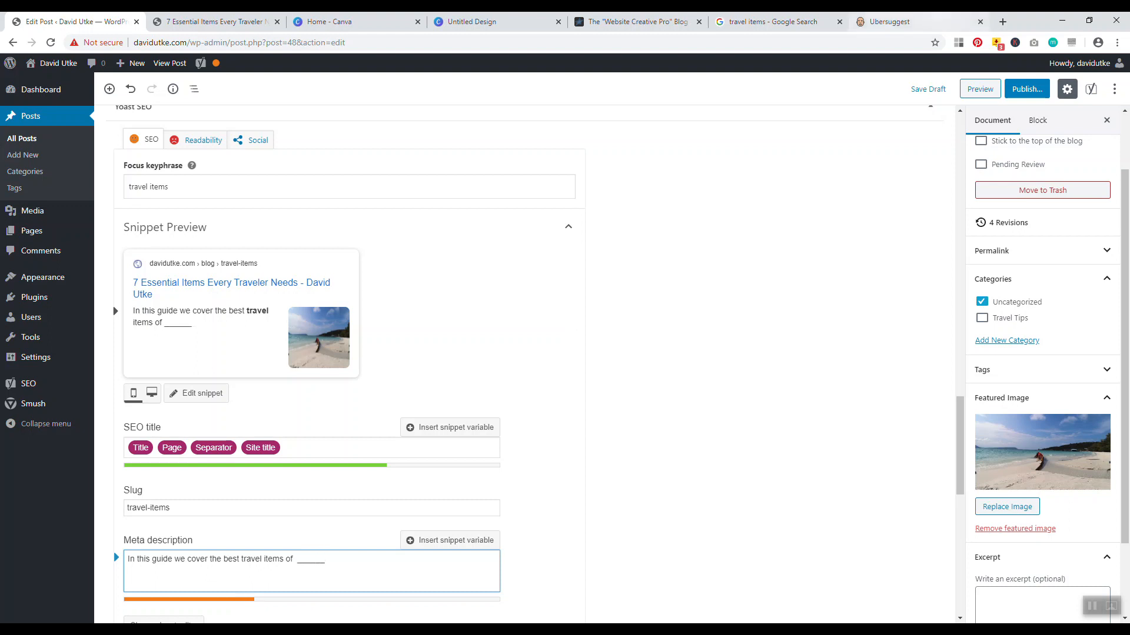
left_click(815, 21)
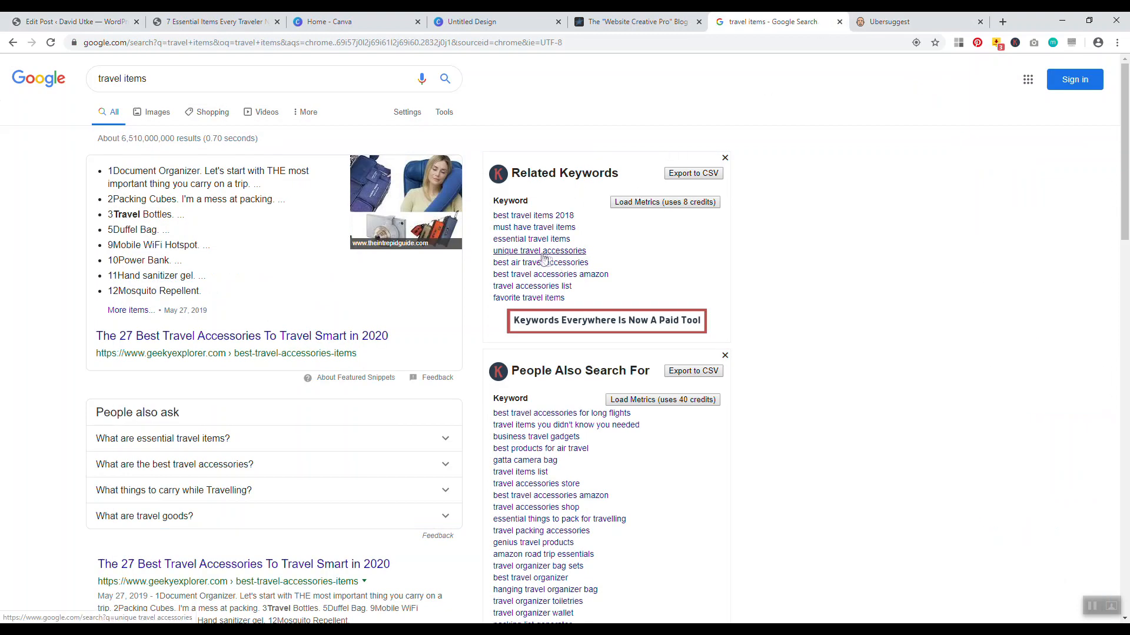
key("ctrl+1")
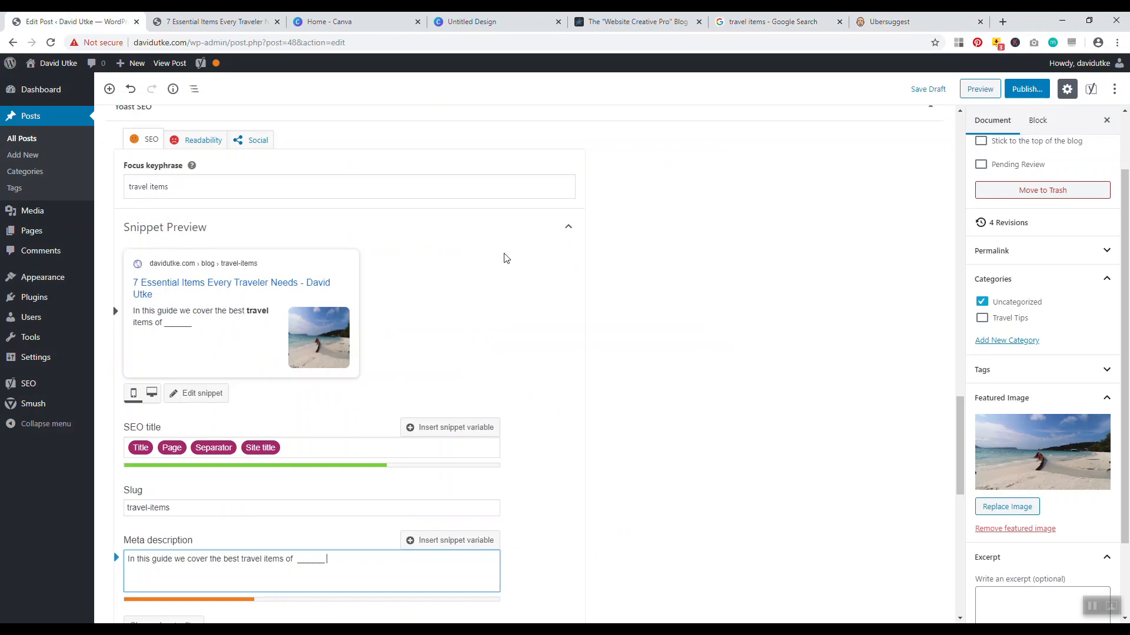
type("We review a lot of u")
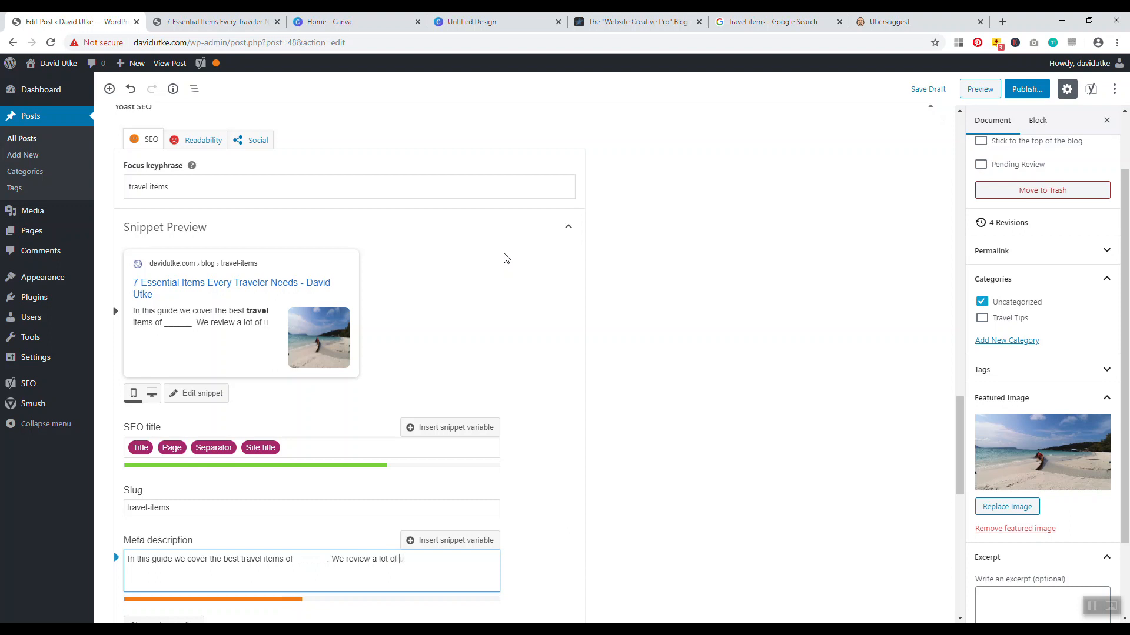
type("nique travel acc")
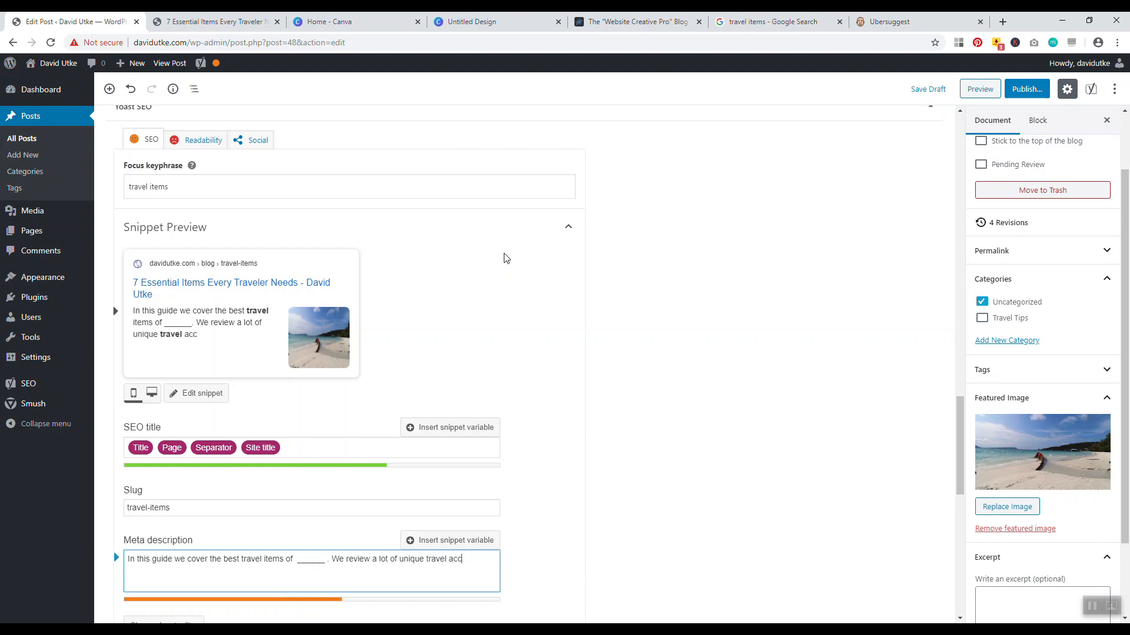
type("esorites that are")
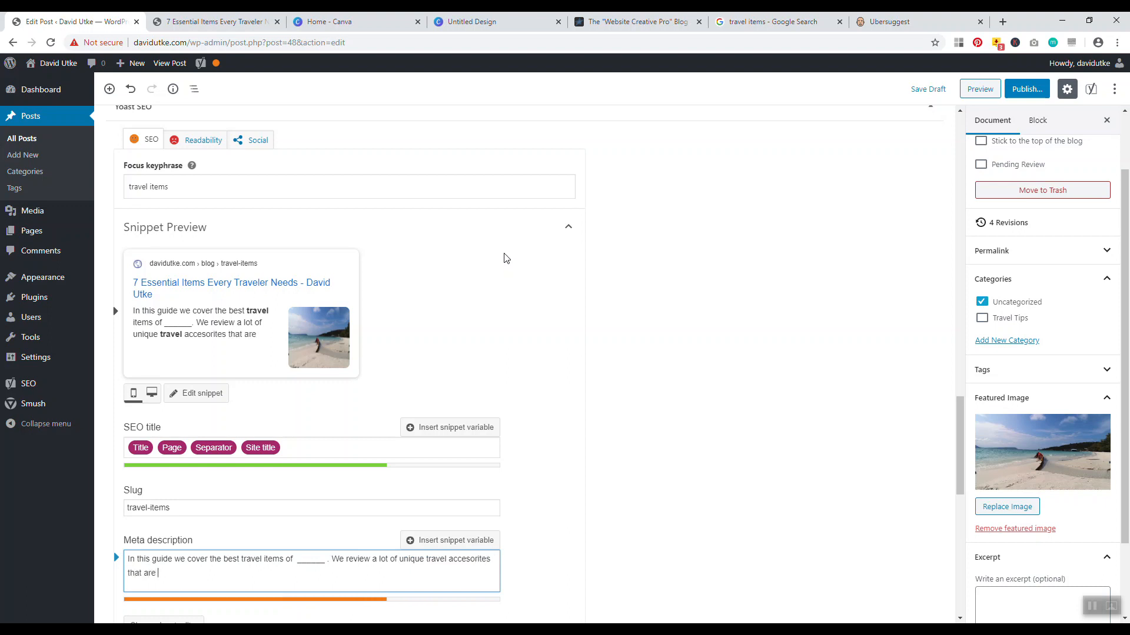
type(" very helpu an de")
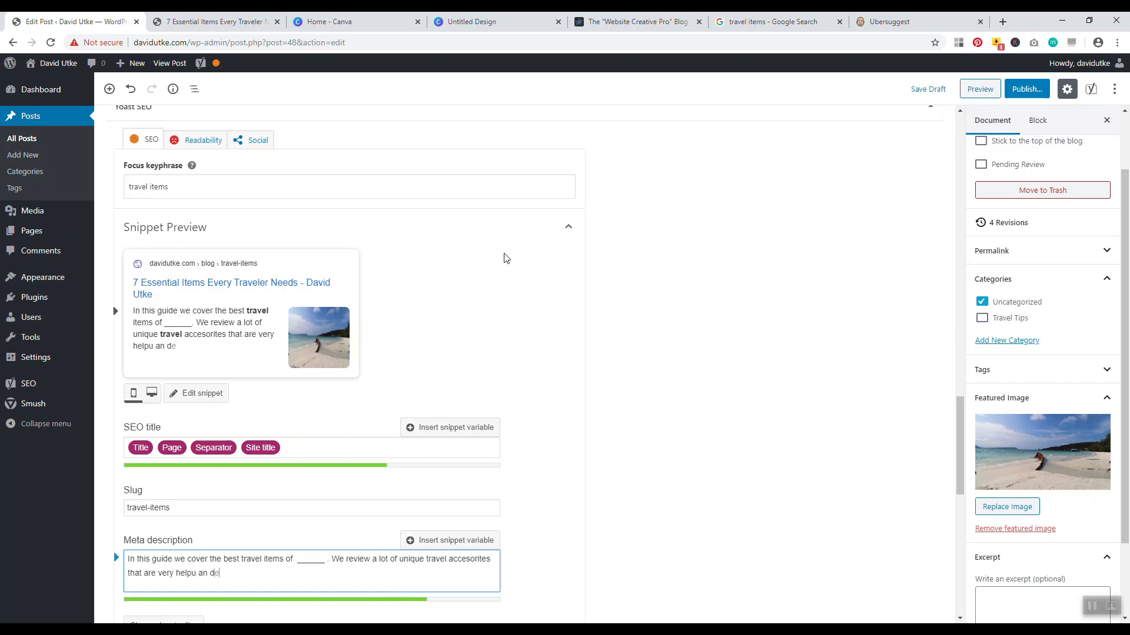
key("BackSpace")
key("BackSpace")
key("BackSpace")
type("ful and every travel")
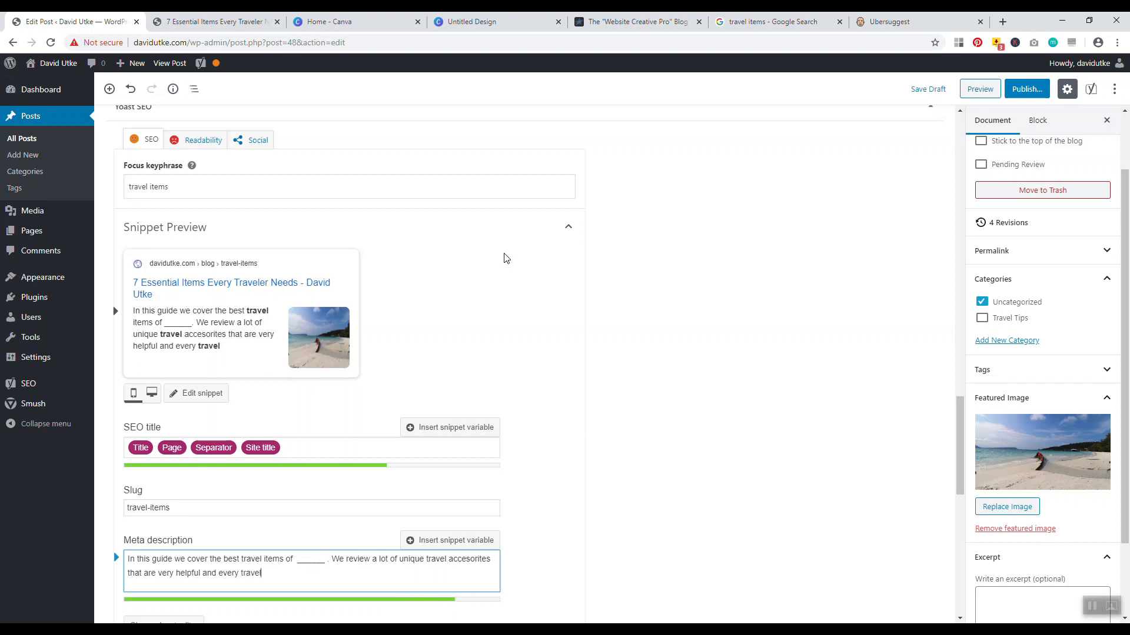
type("er needs.")
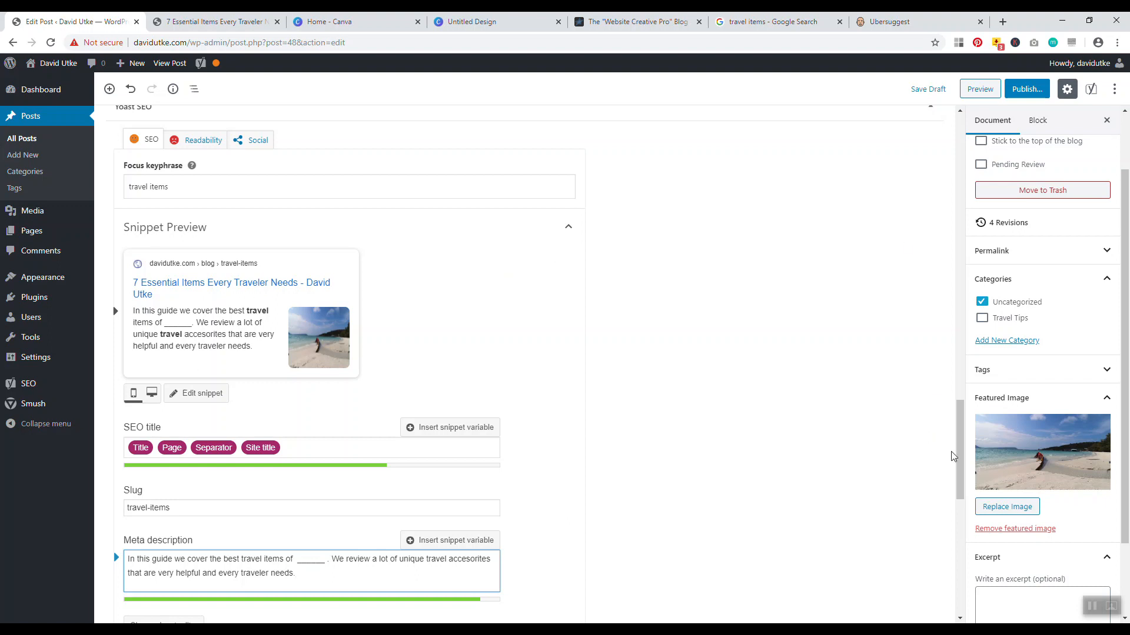
left_click_drag(960, 457, 960, 172)
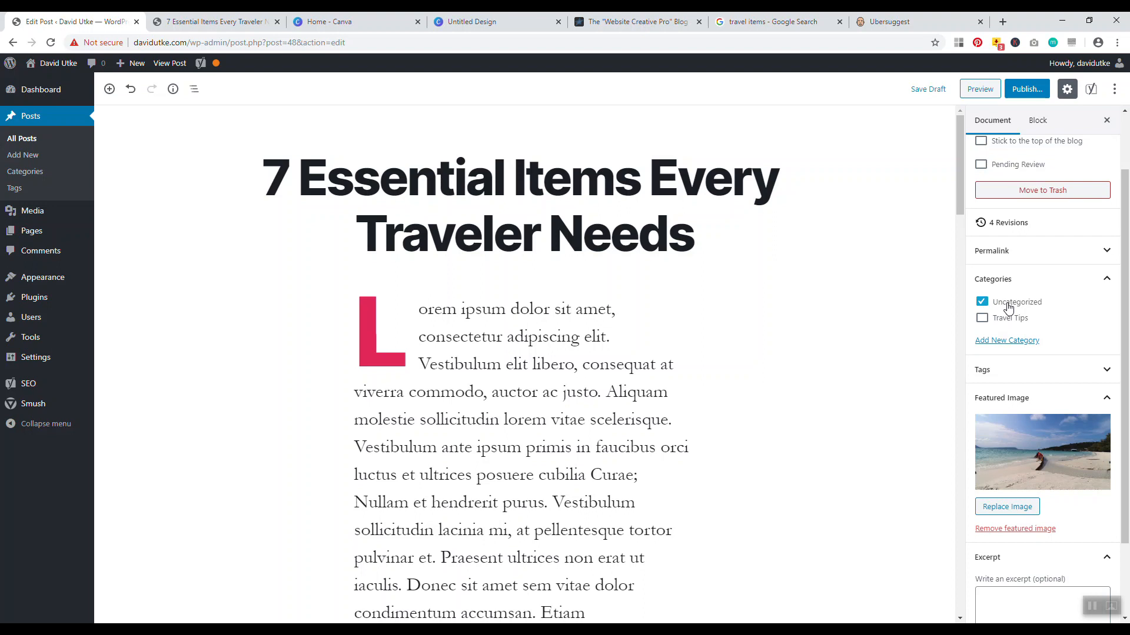
Tick Travel Tips, untick Uncategorized, and bring up the Add New Category form
left_click(982, 319)
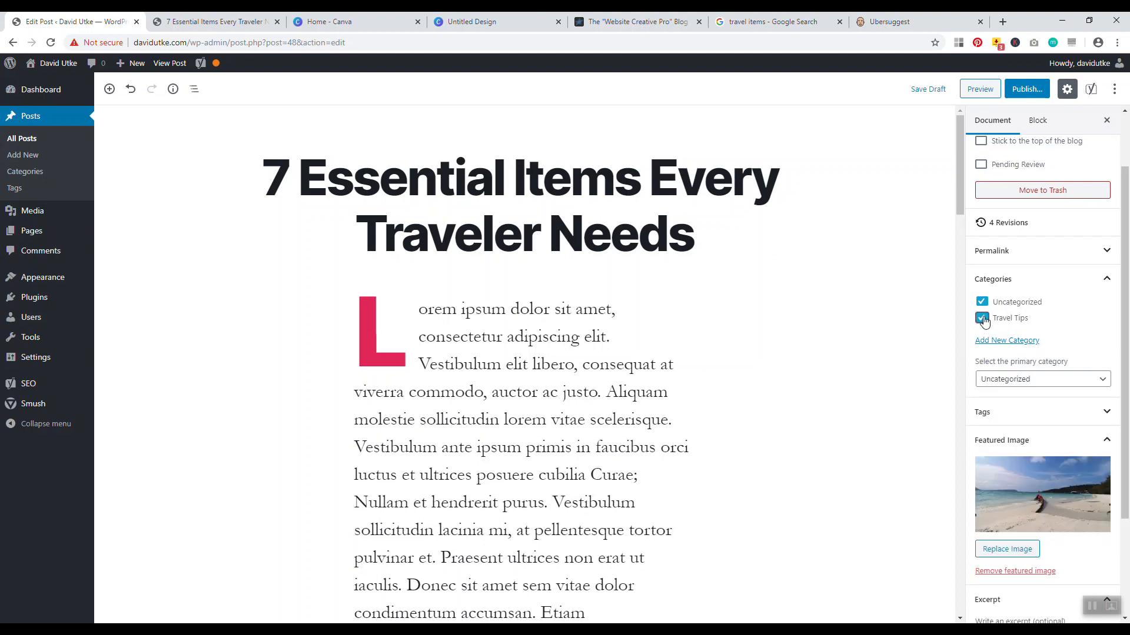
left_click(981, 302)
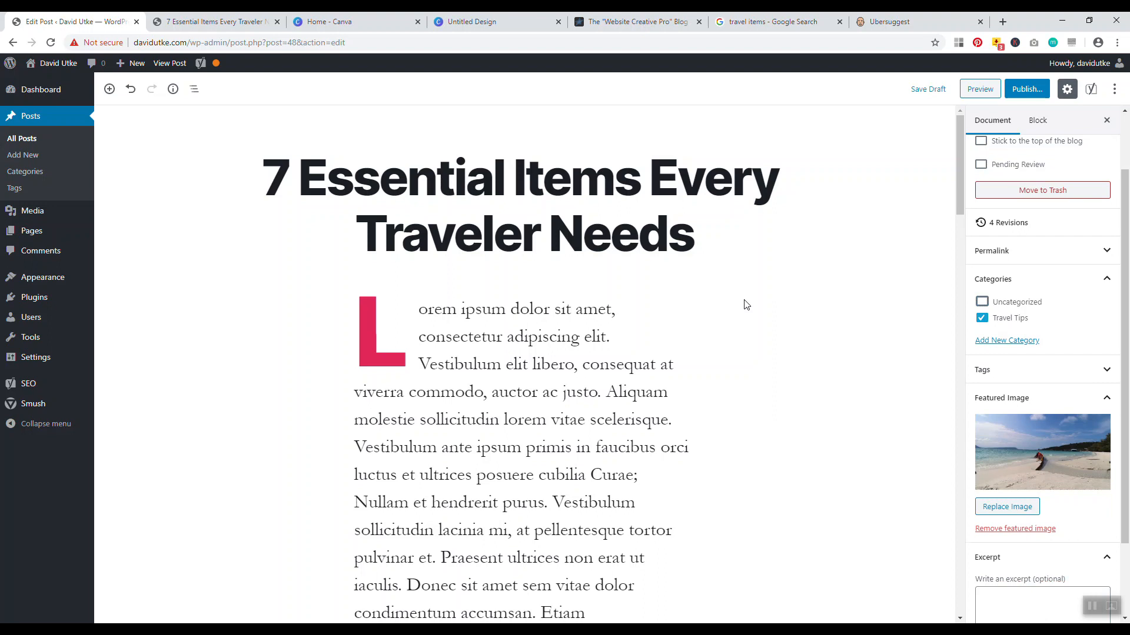
left_click(984, 340)
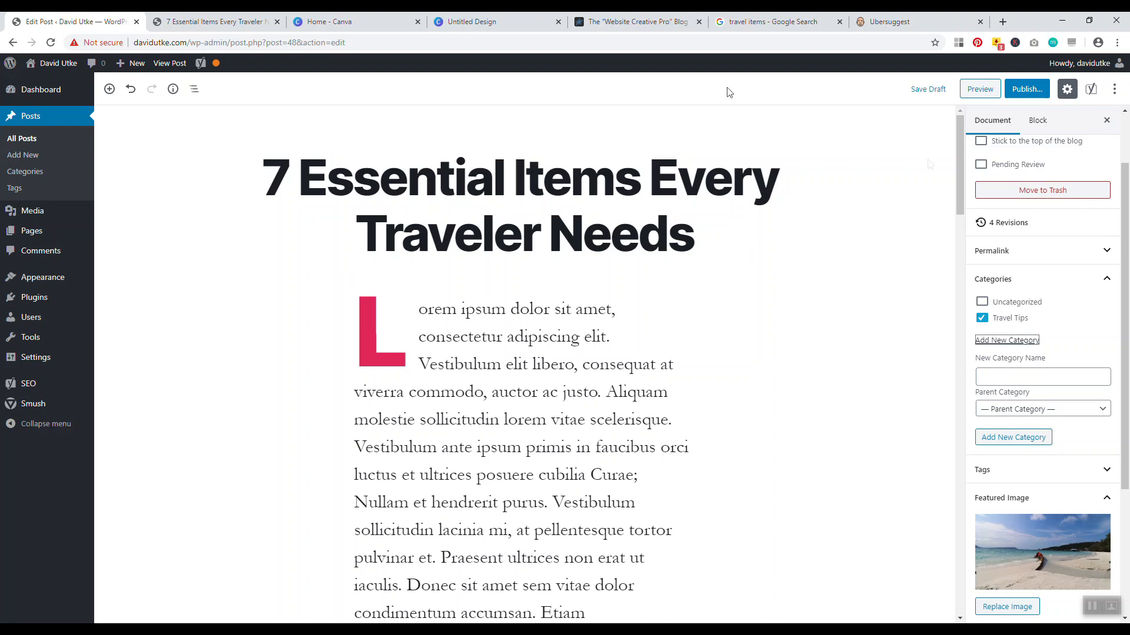
Publish the post '7 Essential Items Every Traveler Needs' through the pre-publish panel
left_click_drag(958, 160, 888, 133)
scroll(1013, 124, "up", 3)
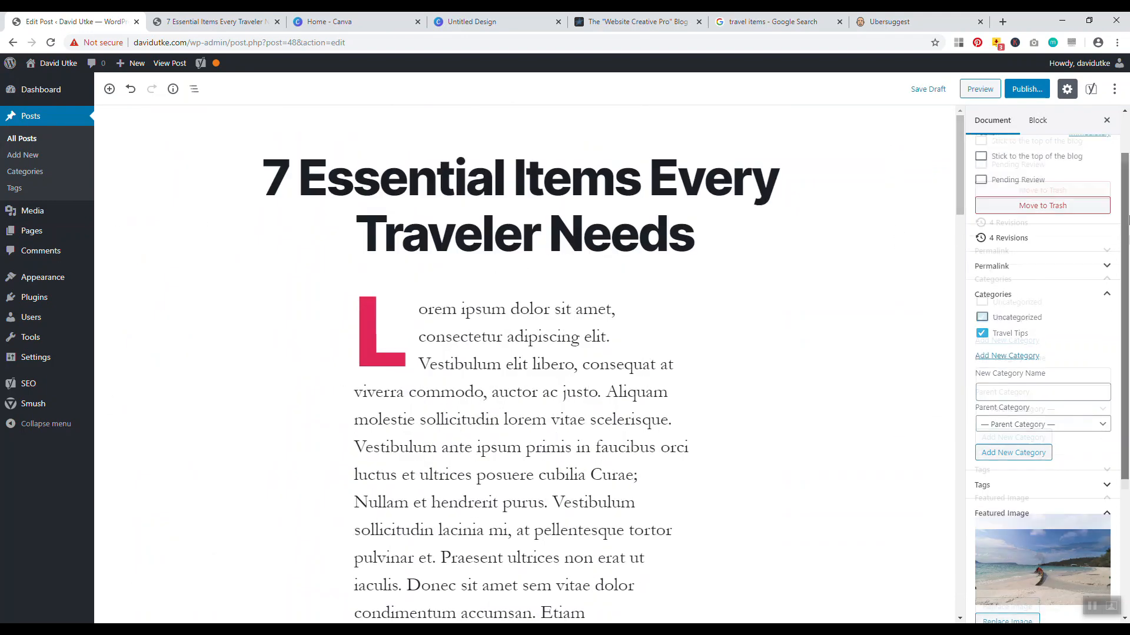
left_click(1026, 89)
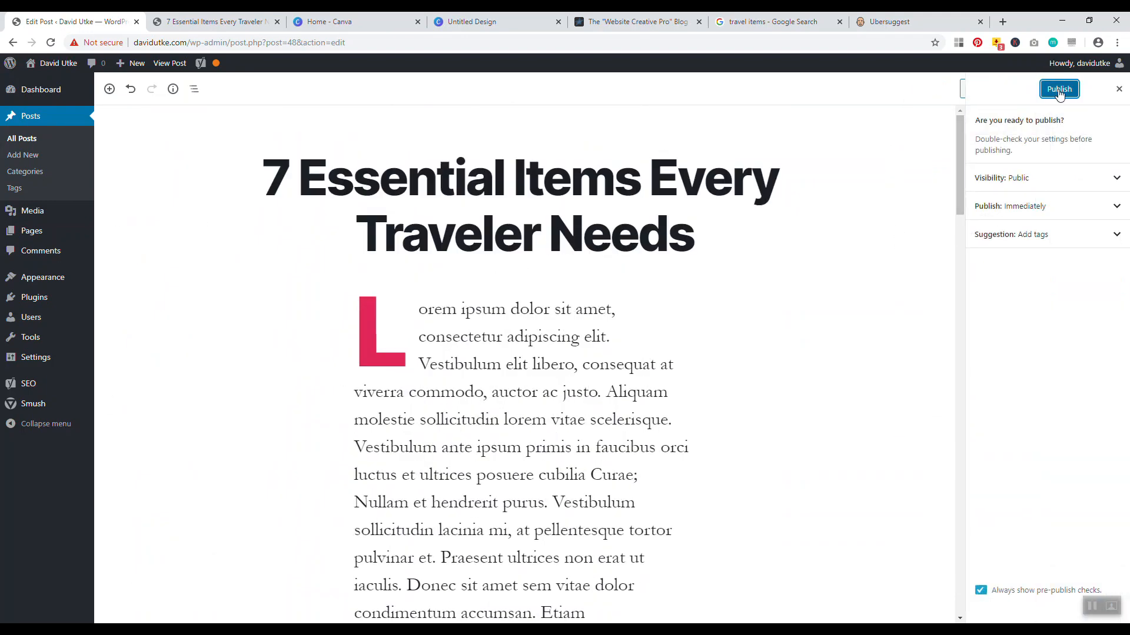
left_click(1058, 89)
Reload and review the live post at /blog/travel-items/, then go back to the Categories page
left_click(212, 22)
left_click(51, 42)
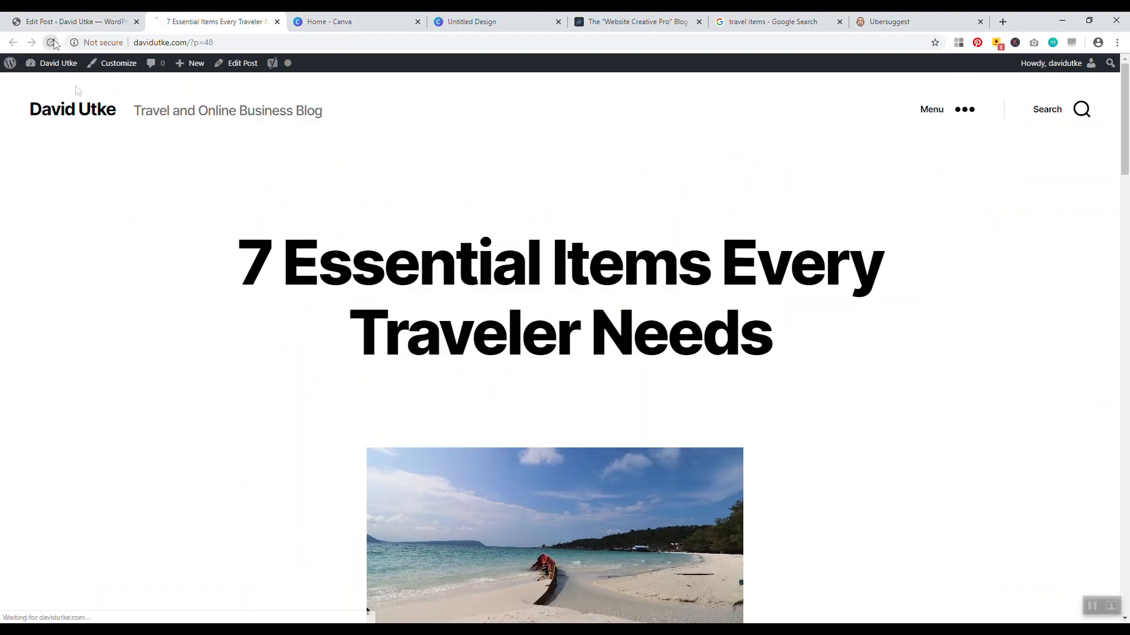
scroll(913, 193, "down", 4)
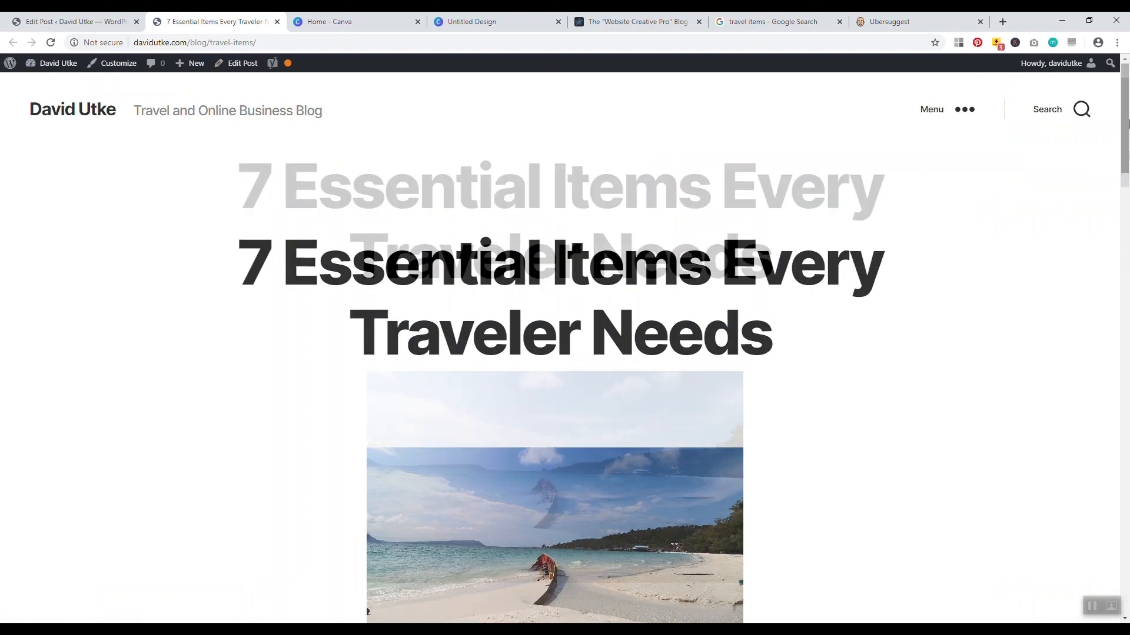
scroll(638, 263, "up", 4)
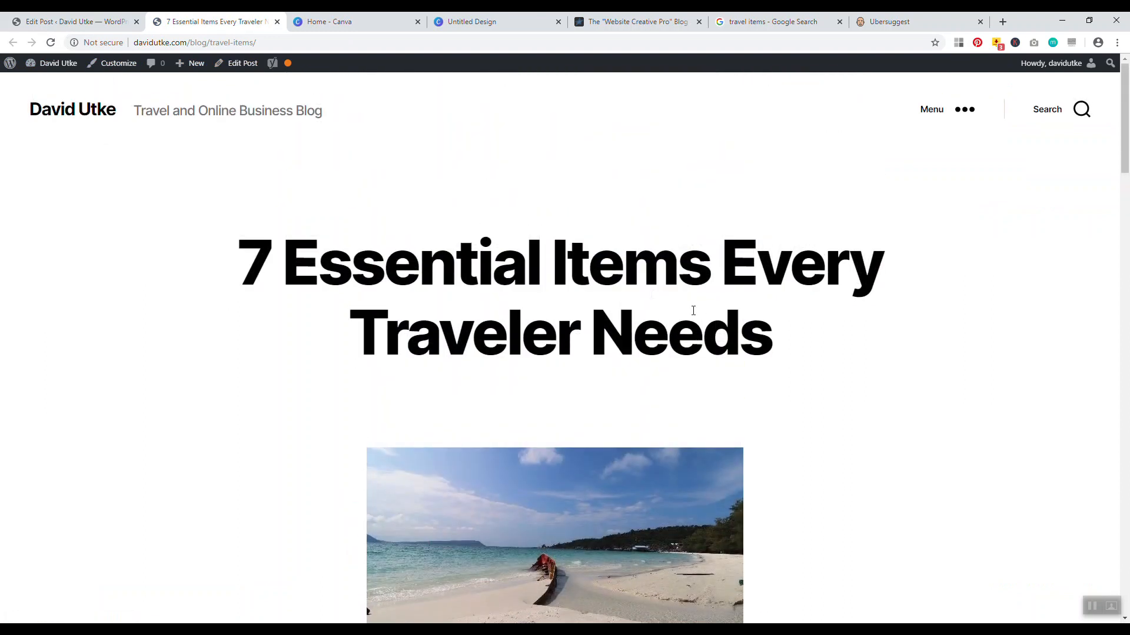
scroll(694, 312, "down", 5)
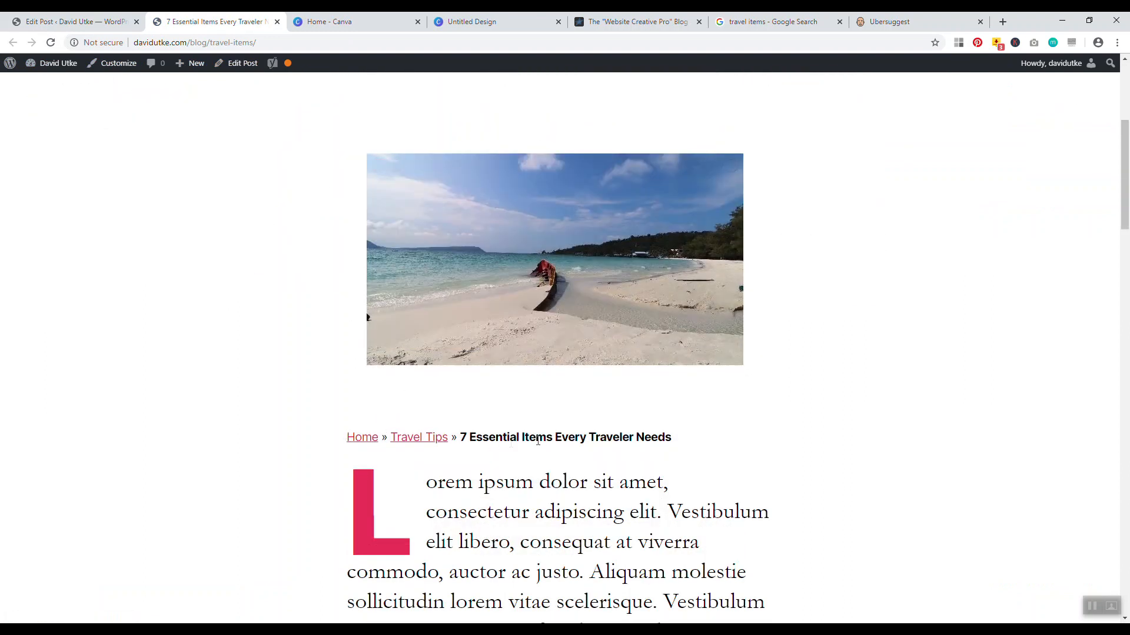
scroll(536, 269, "down", 4)
scroll(1097, 259, "up", 1)
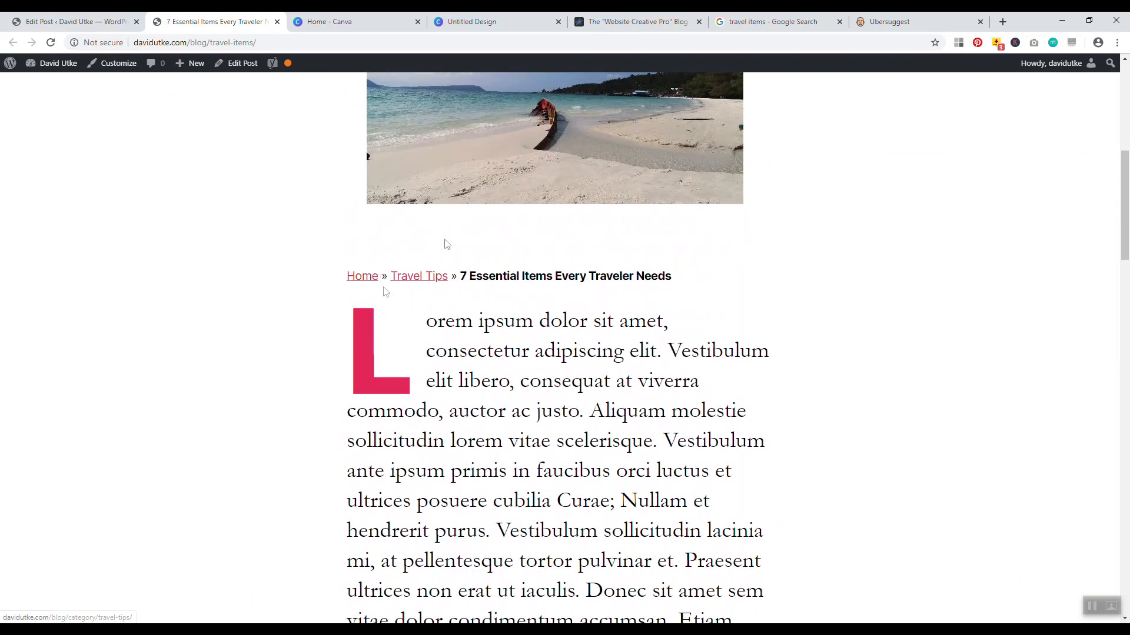
key("ctrl+shift+Tab")
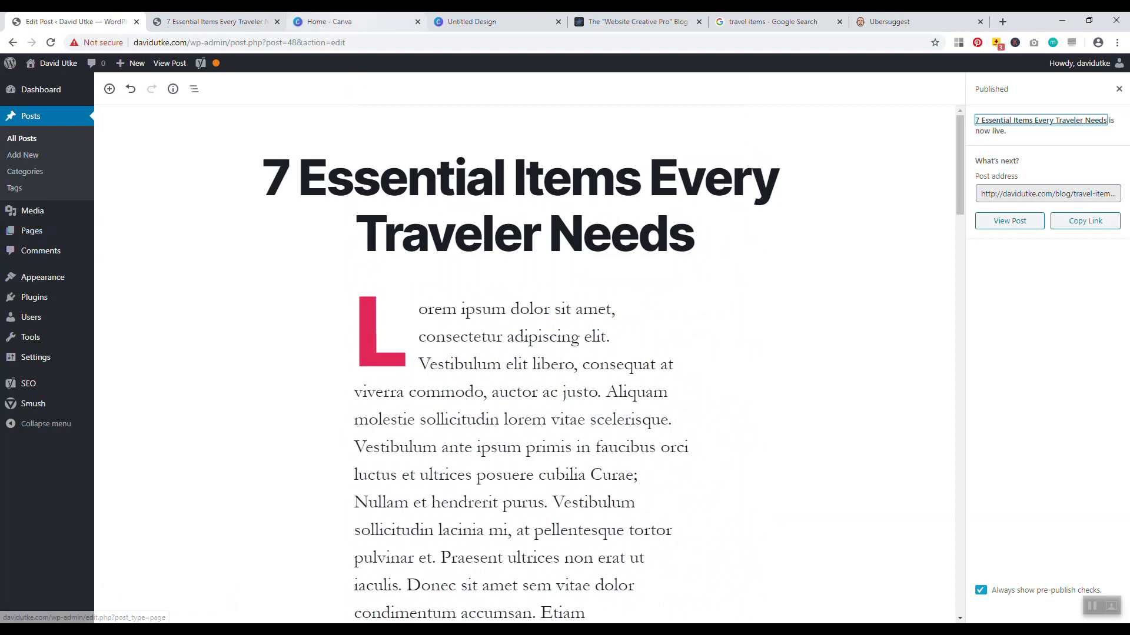
left_click(36, 171)
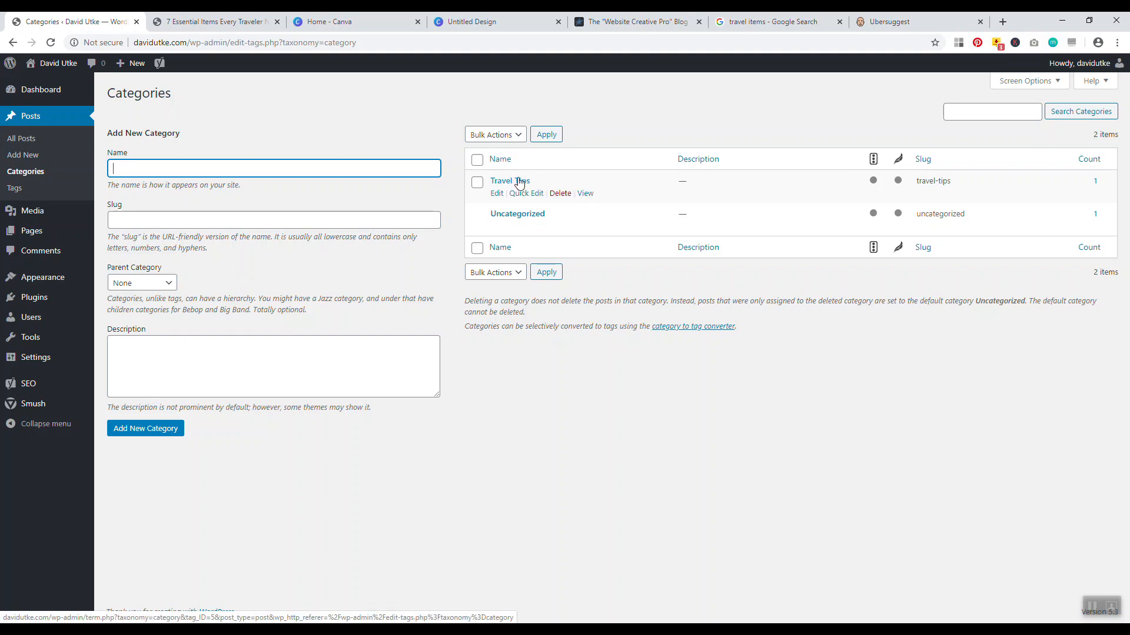
In Writing Settings, set Default Post Category to Travel Tips and save the changes
mouse_move(38, 361)
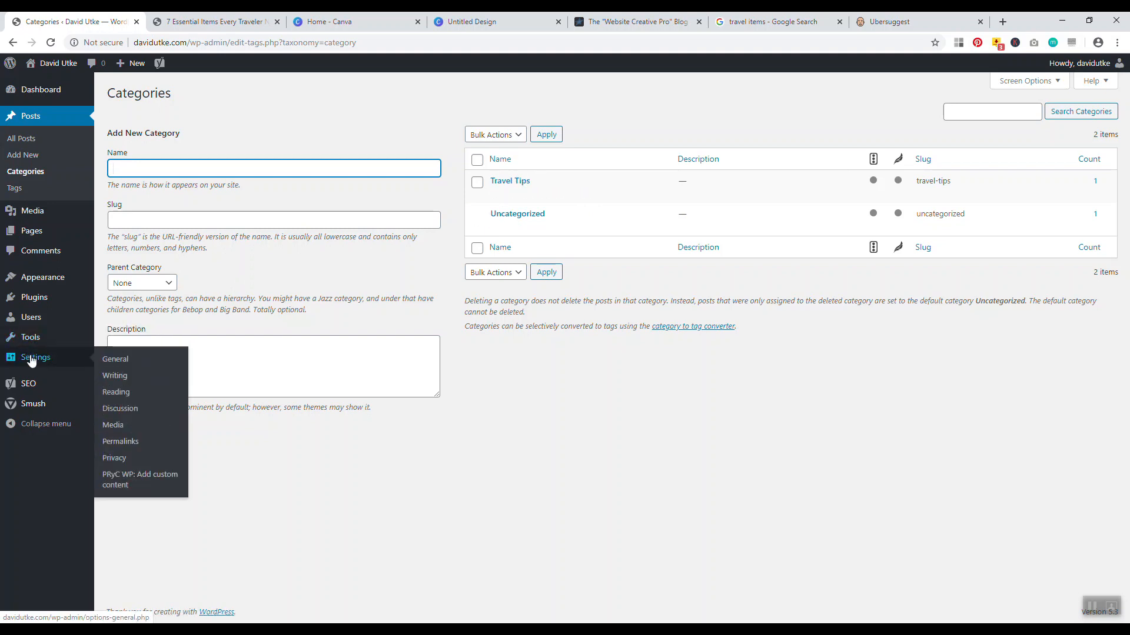
left_click(115, 377)
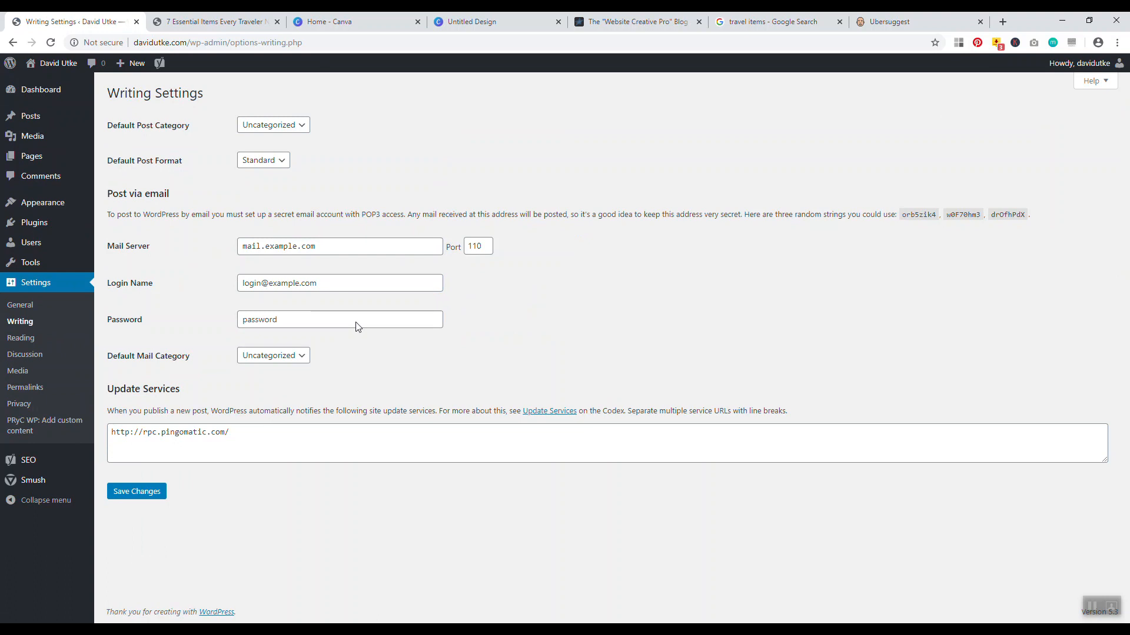
left_click_drag(130, 126, 180, 132)
left_click(374, 122)
left_click(278, 131)
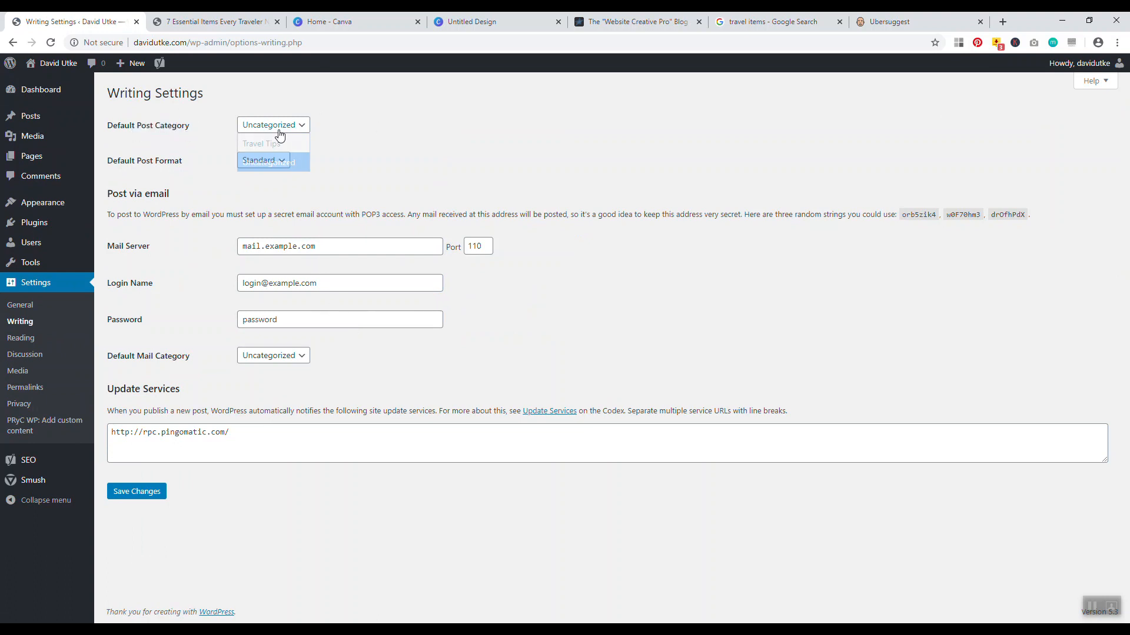
left_click(277, 143)
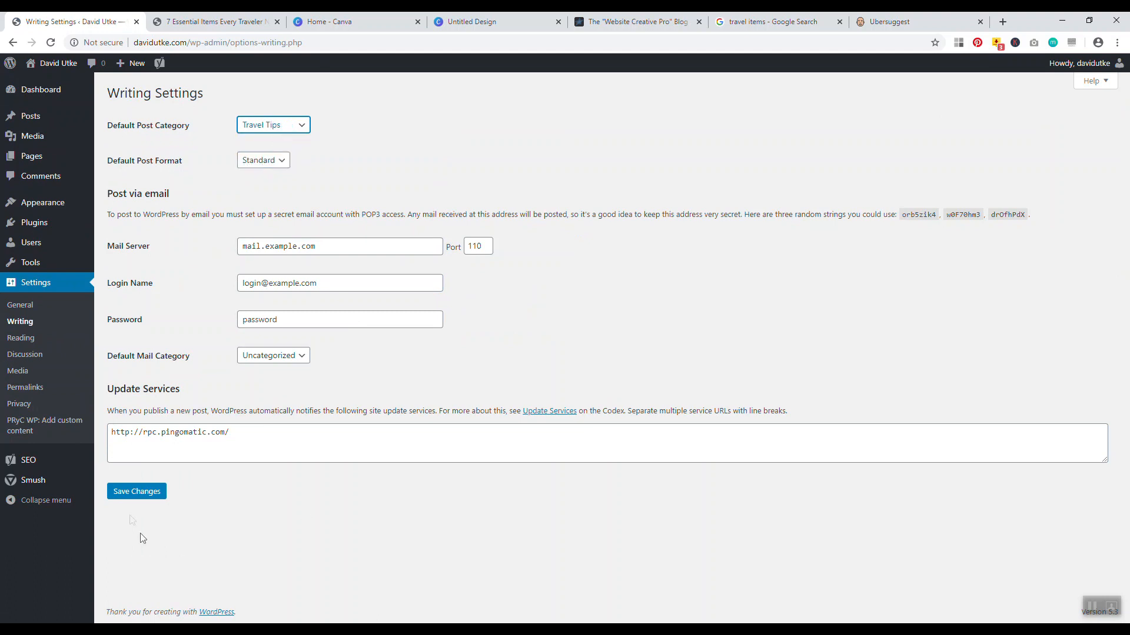
left_click(134, 493)
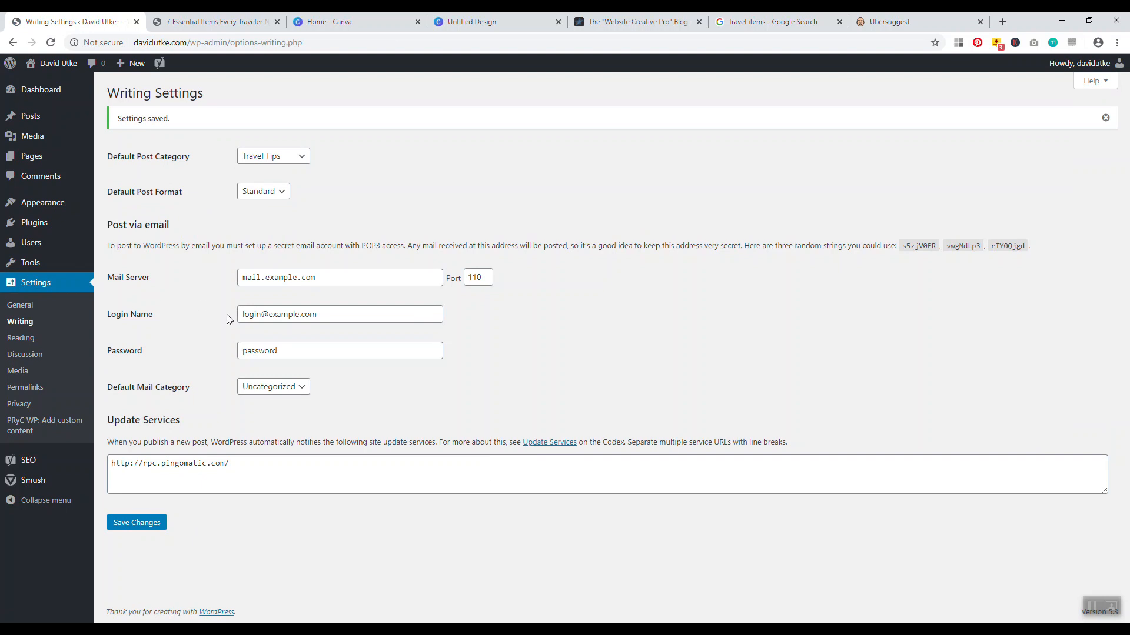
mouse_move(28, 118)
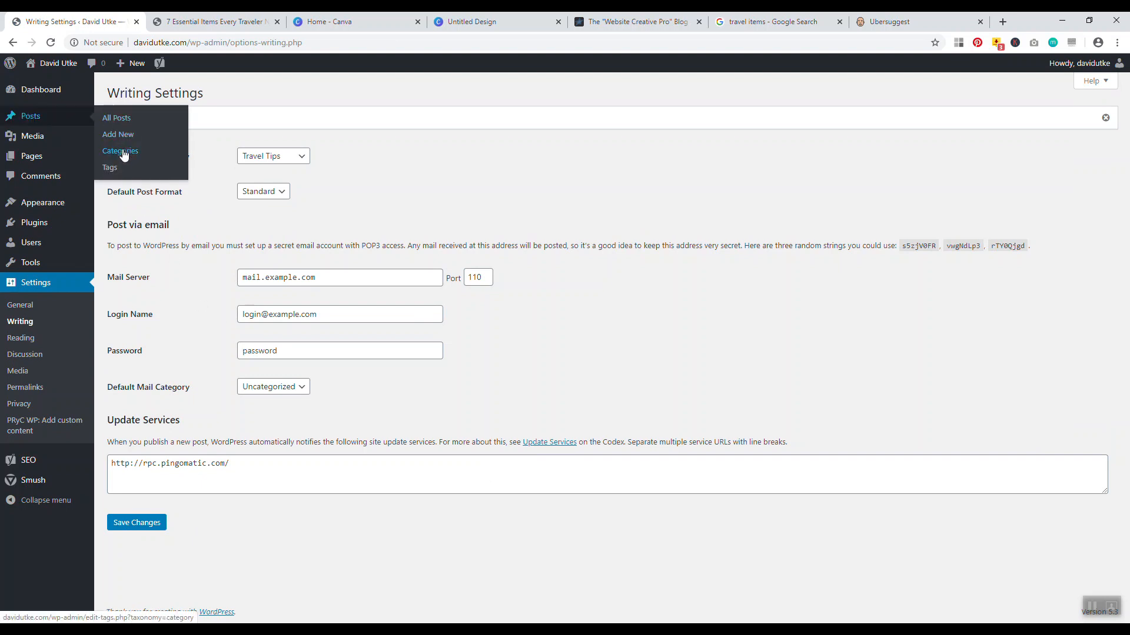
Delete the Uncategorized category from Posts > Categories, then open the All Posts list
left_click(123, 153)
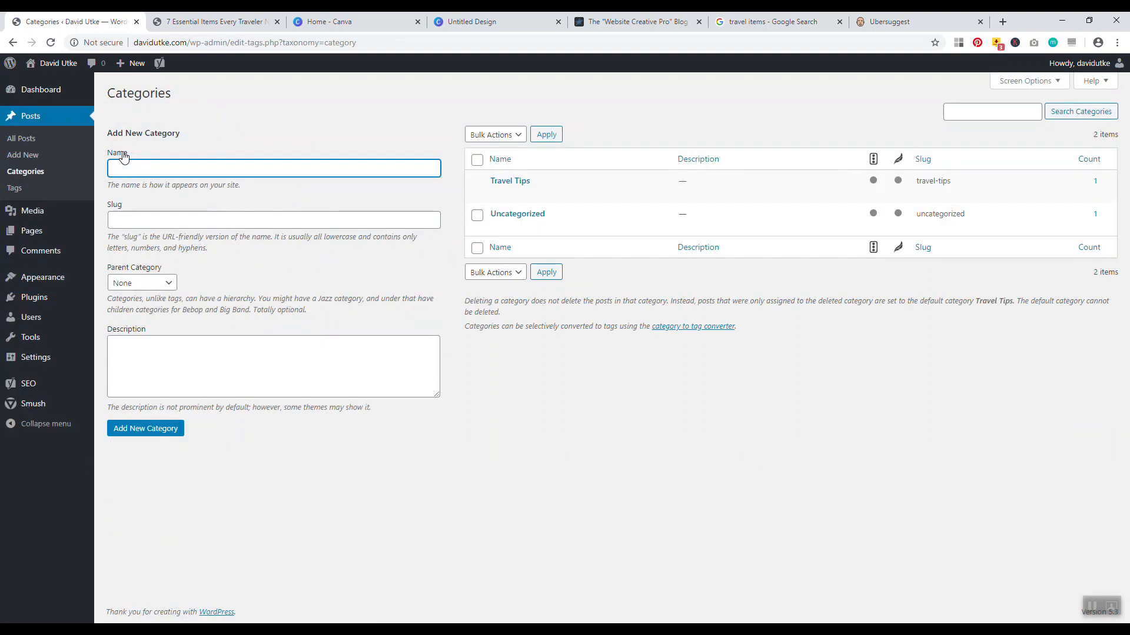
left_click(554, 230)
left_click(617, 133)
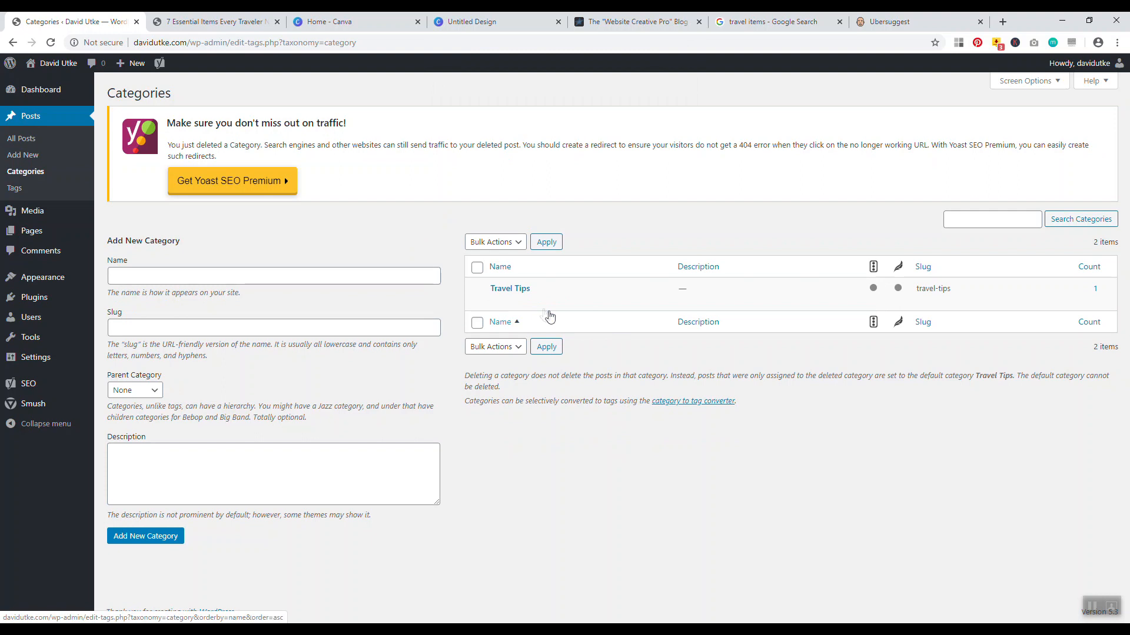
left_click(27, 139)
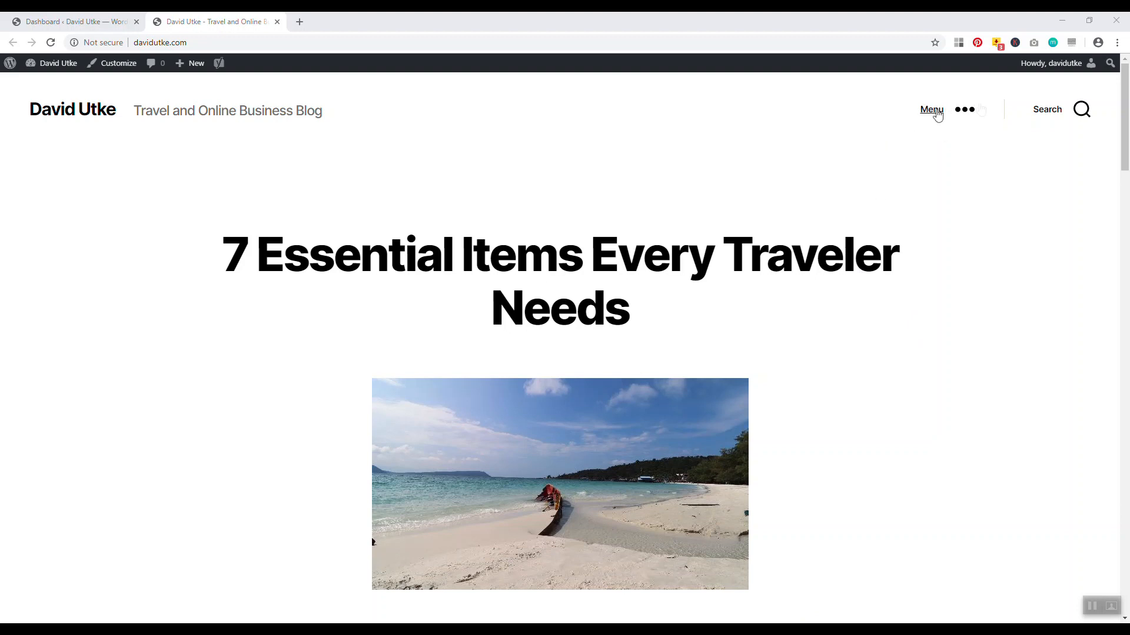
Open and close the live site's slide-out menu twice, showing only Sample Page, then return to Dashboard
left_click(947, 119)
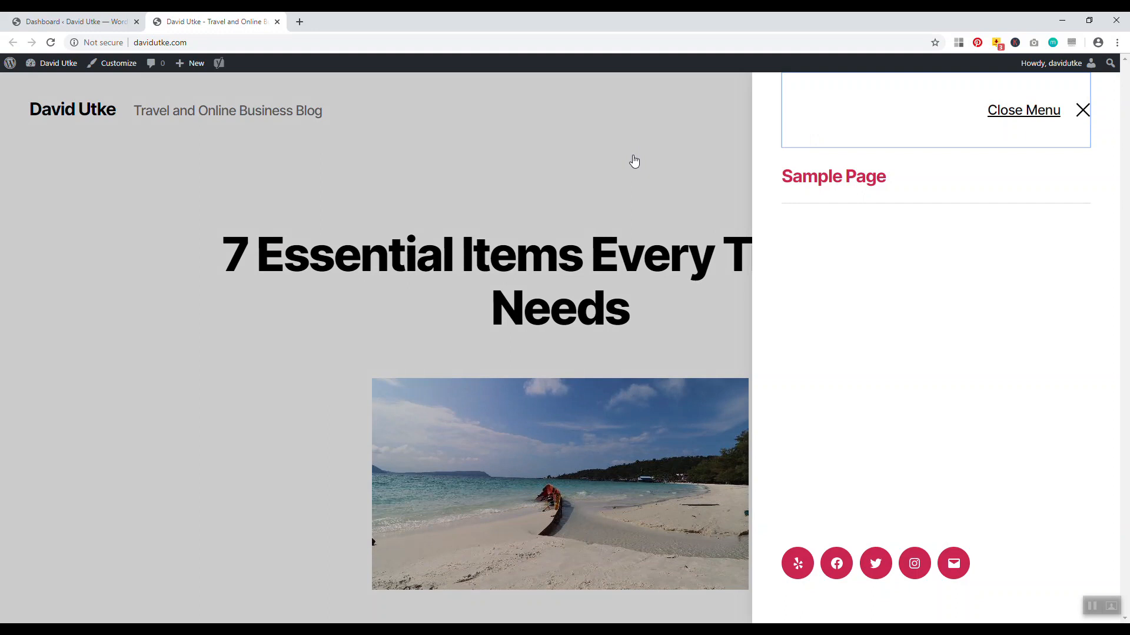
left_click(1080, 111)
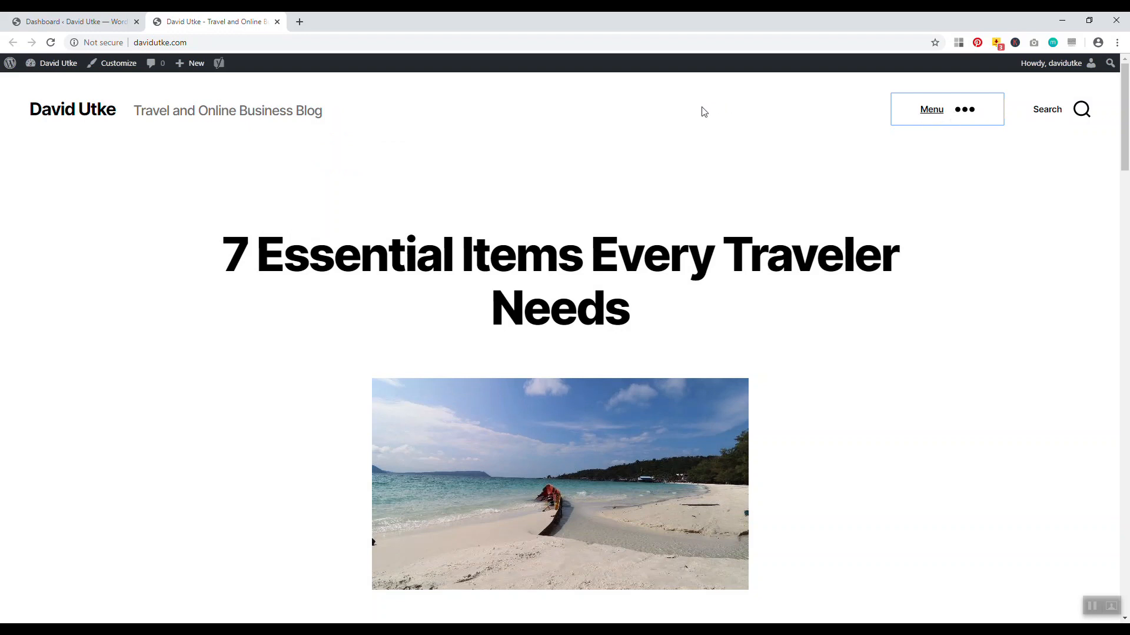
left_click(956, 118)
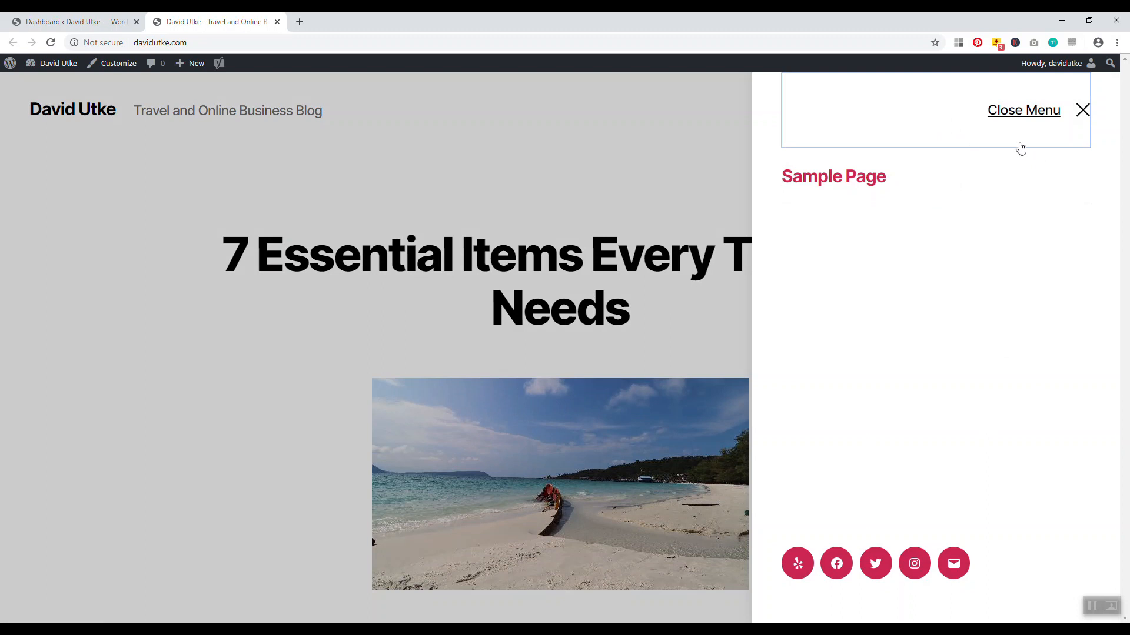
left_click(1024, 116)
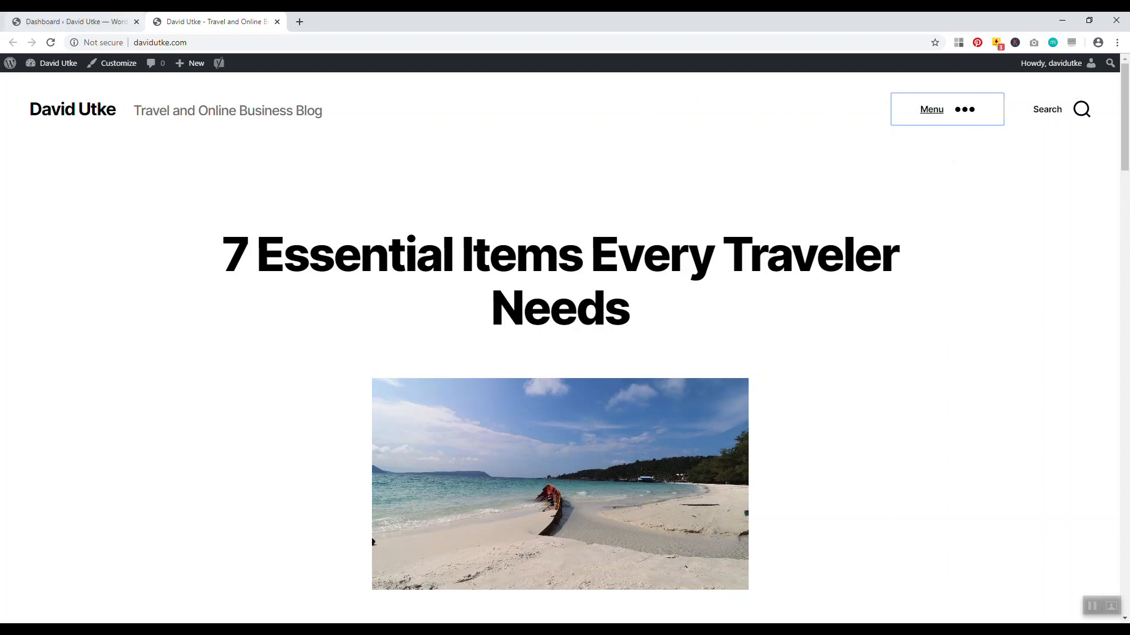
left_click(76, 22)
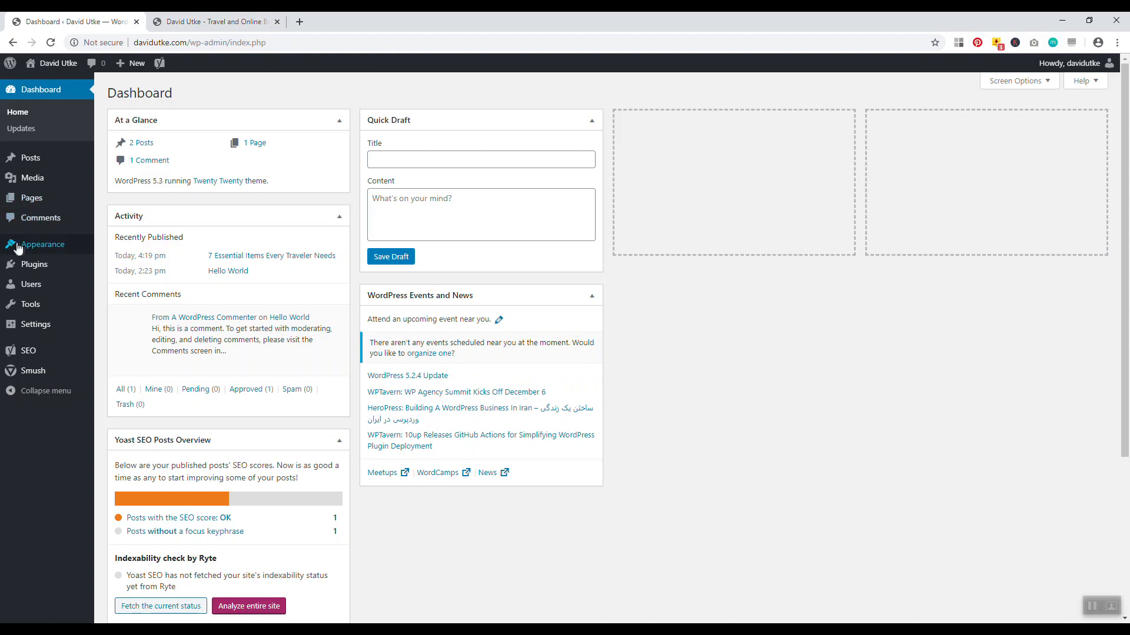
mouse_move(21, 247)
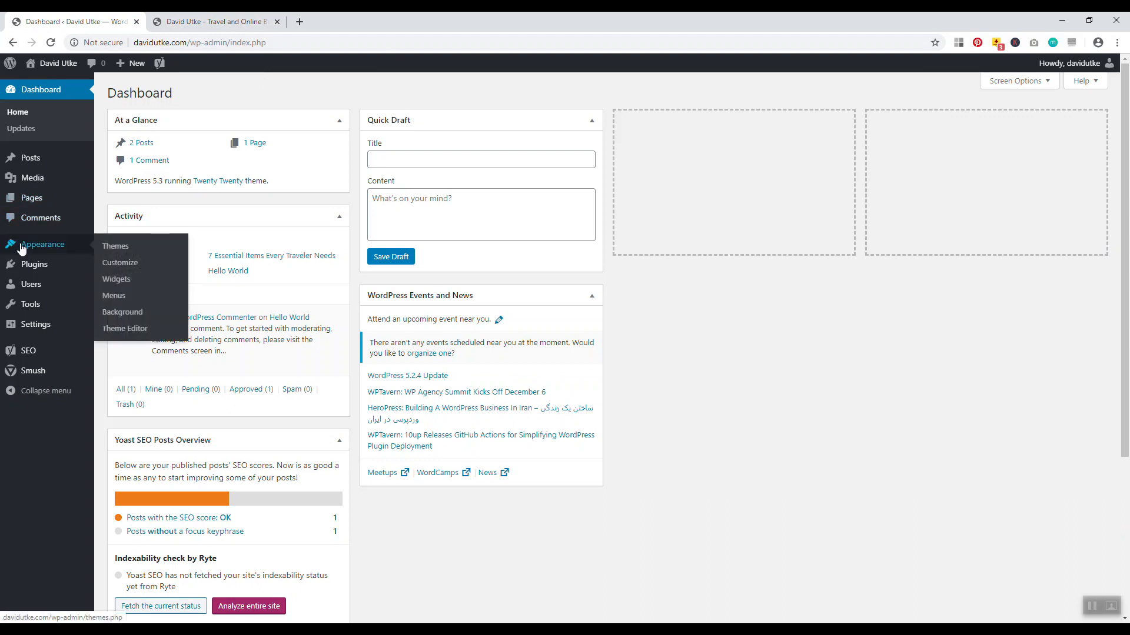
In Appearance > Menus, check the menu dropdown, keep Menu Horizontal, and view Manage Locations
left_click(119, 299)
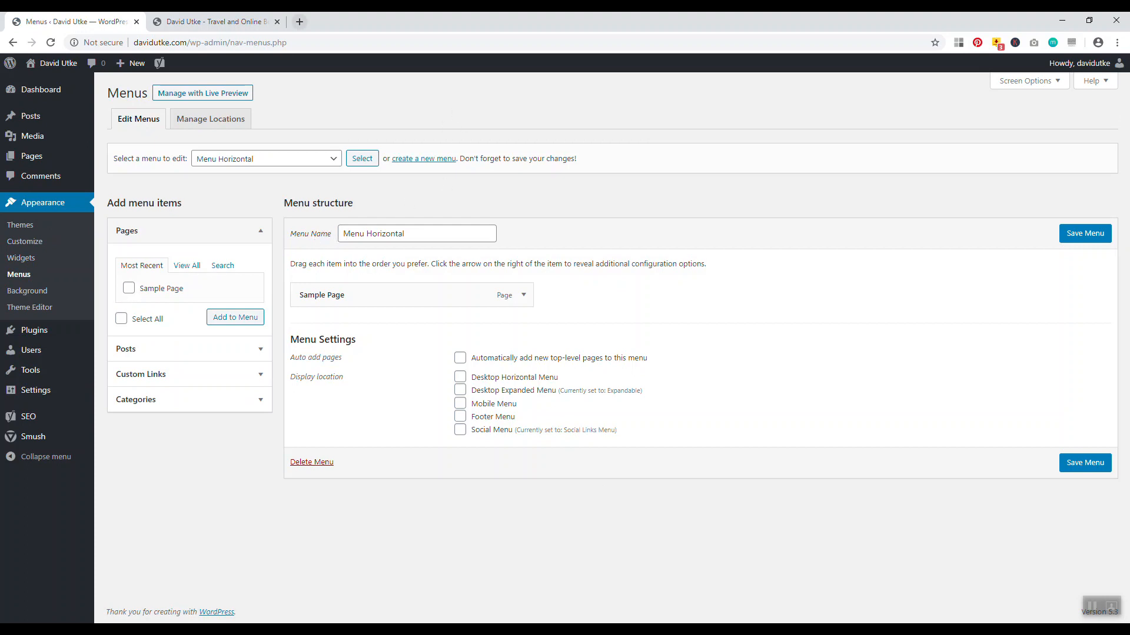
left_click(257, 158)
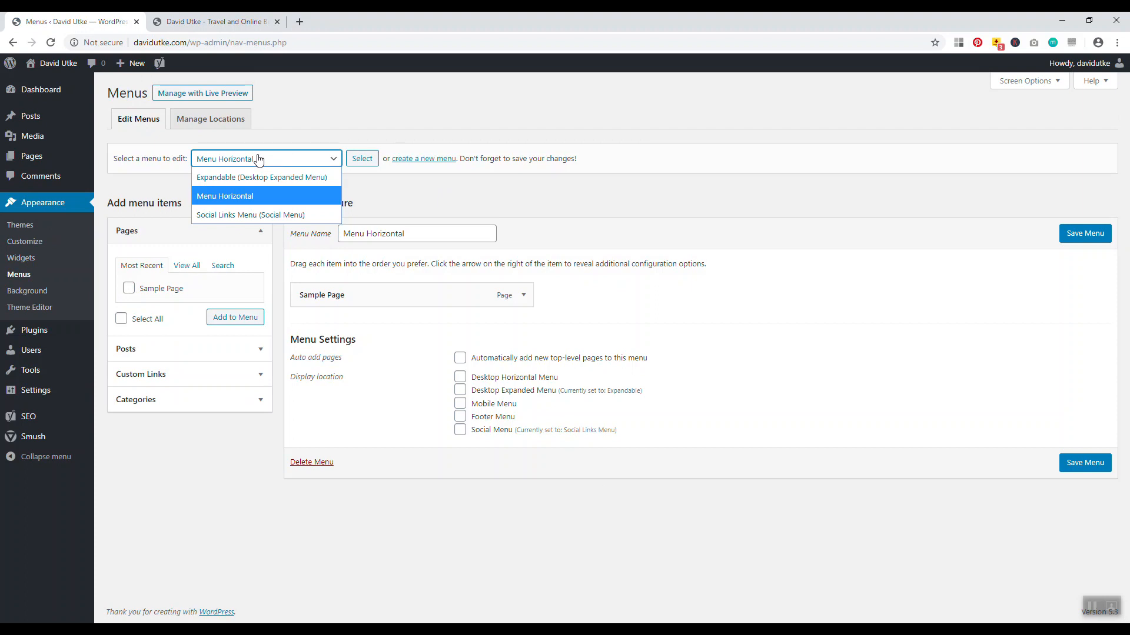
left_click(181, 175)
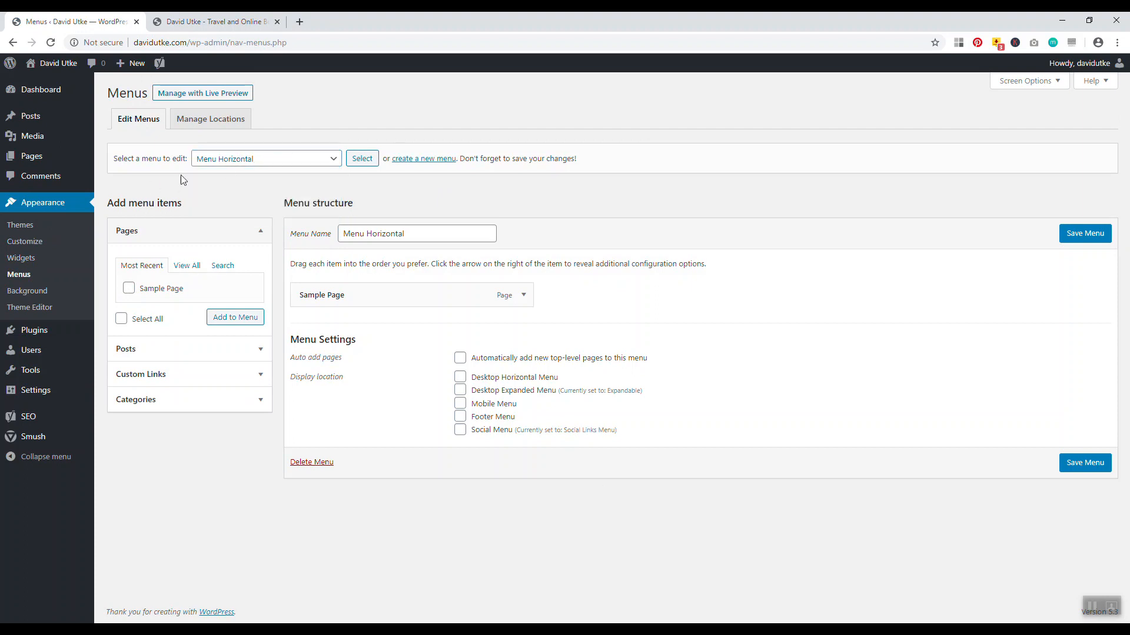
left_click(235, 165)
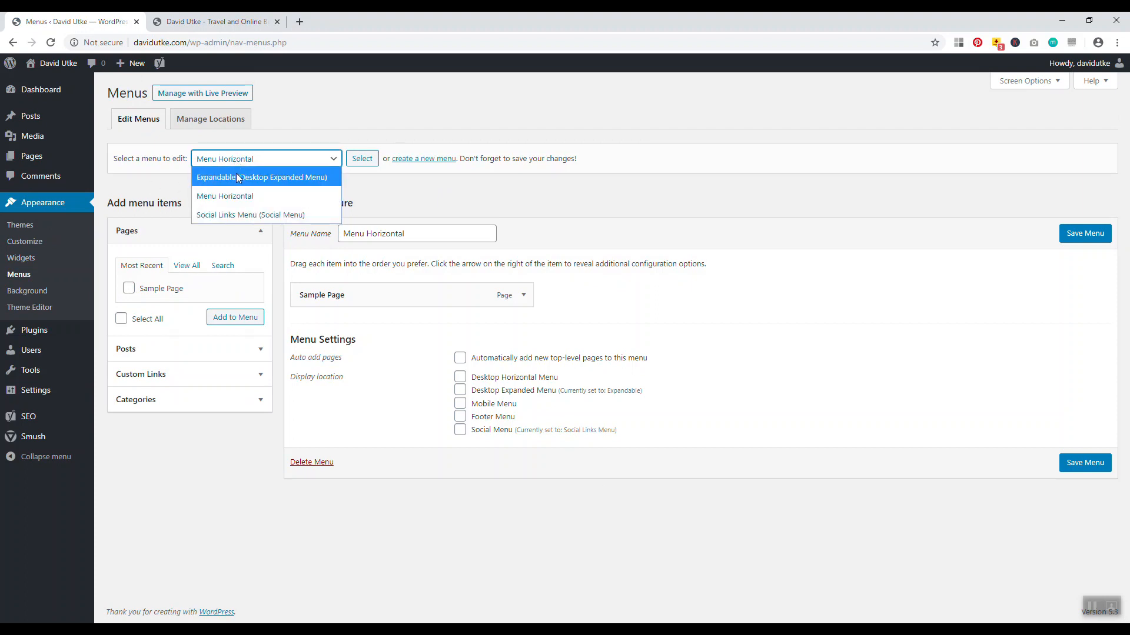
left_click(500, 197)
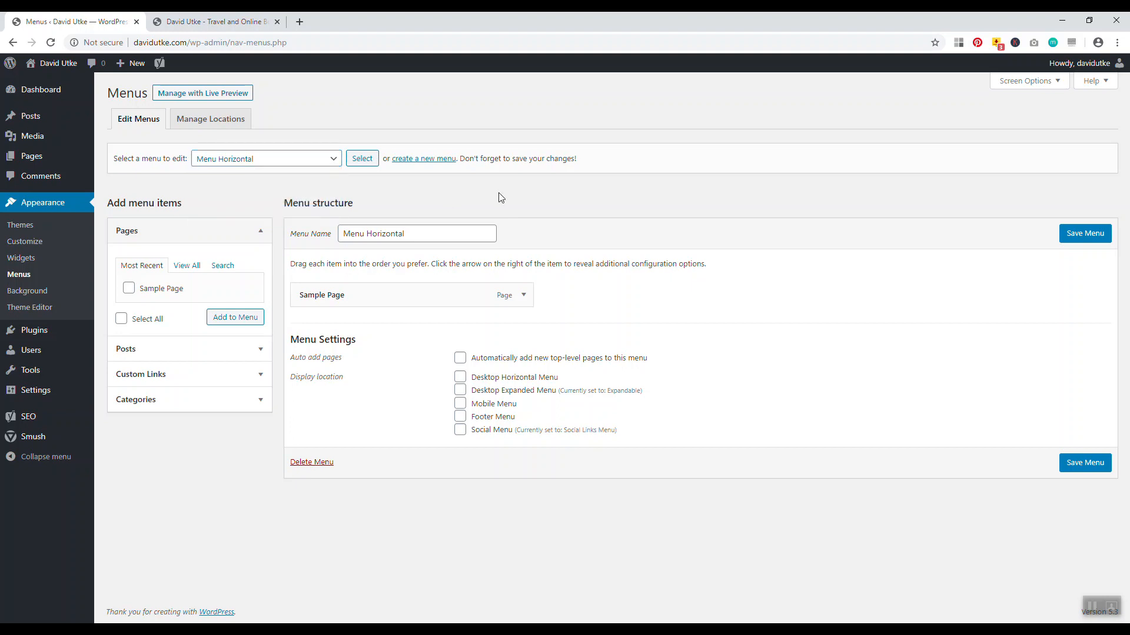
left_click(214, 121)
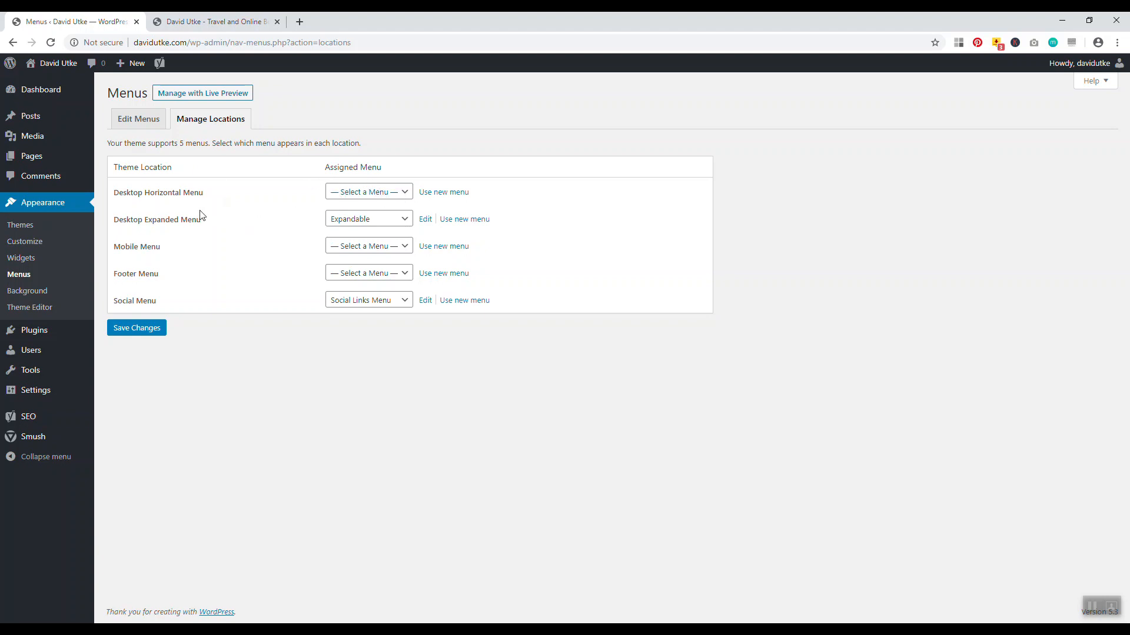
Check the live site's navigation panel, then come back to the menu locations
key("ctrl+Tab")
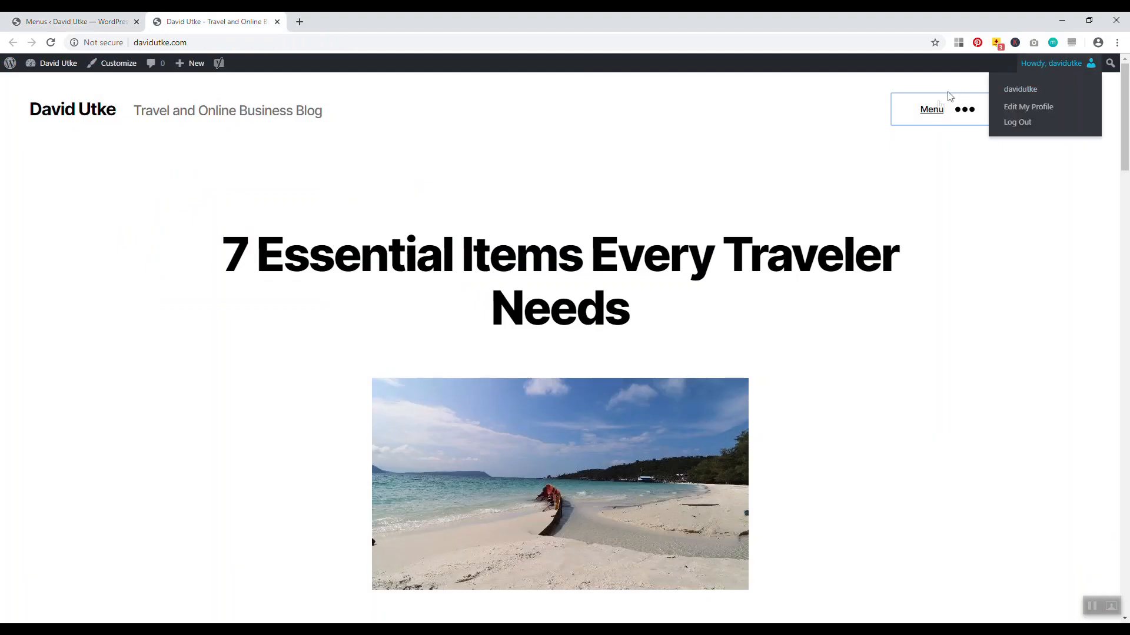
left_click(939, 109)
key("ctrl+Tab")
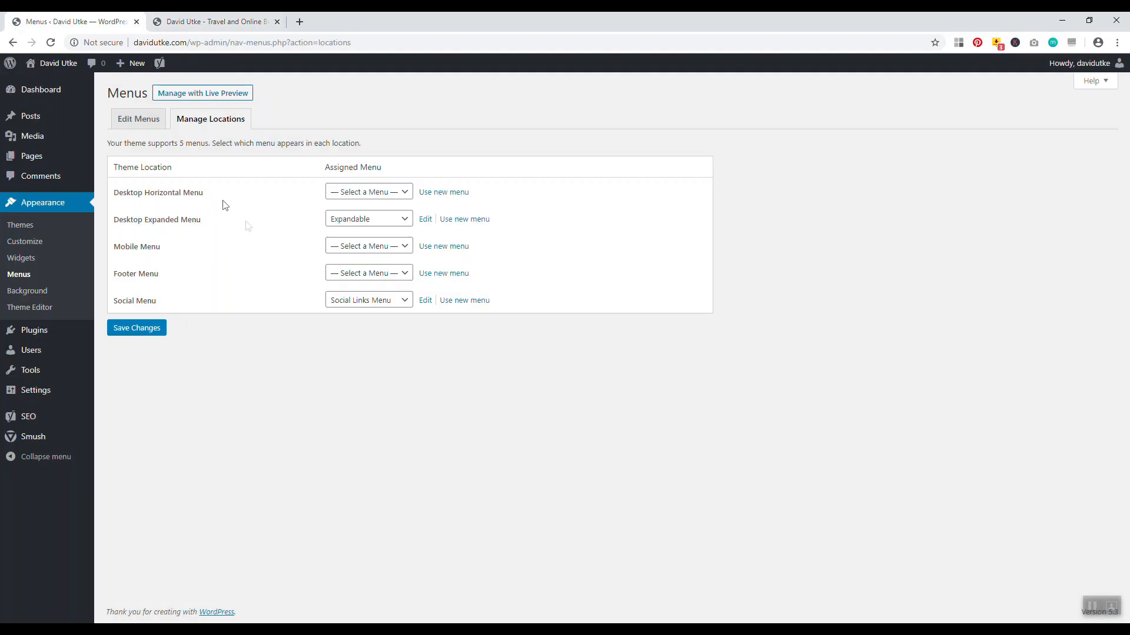
Leave Desktop Expanded Menu unassigned, assign Menu Horizontal to Desktop Horizontal Menu, and save
left_click(348, 220)
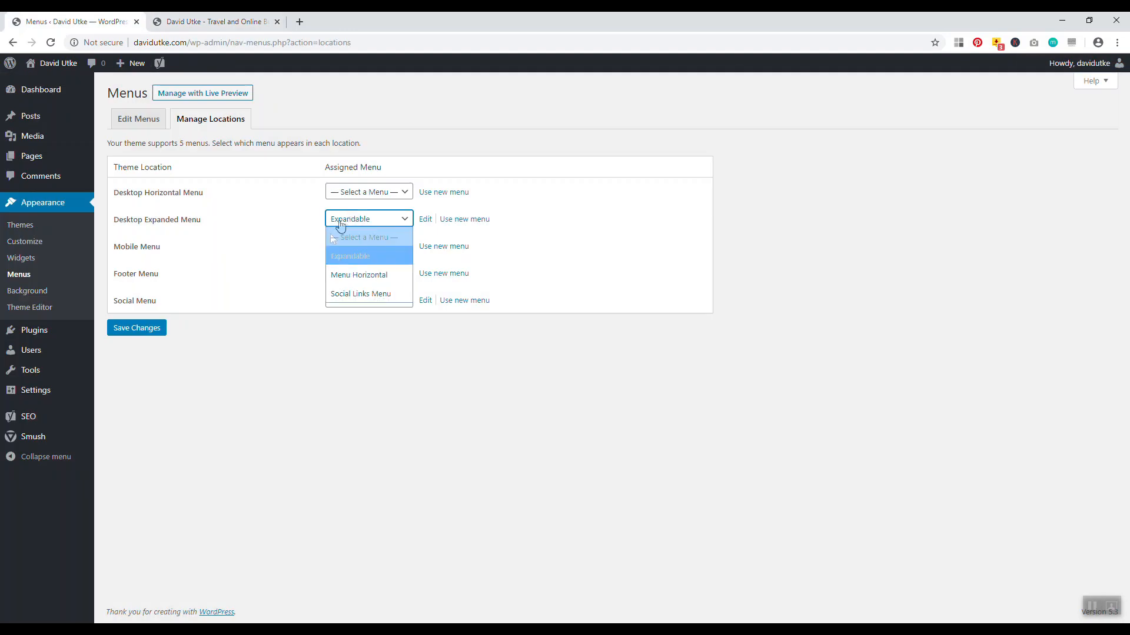
left_click(331, 367)
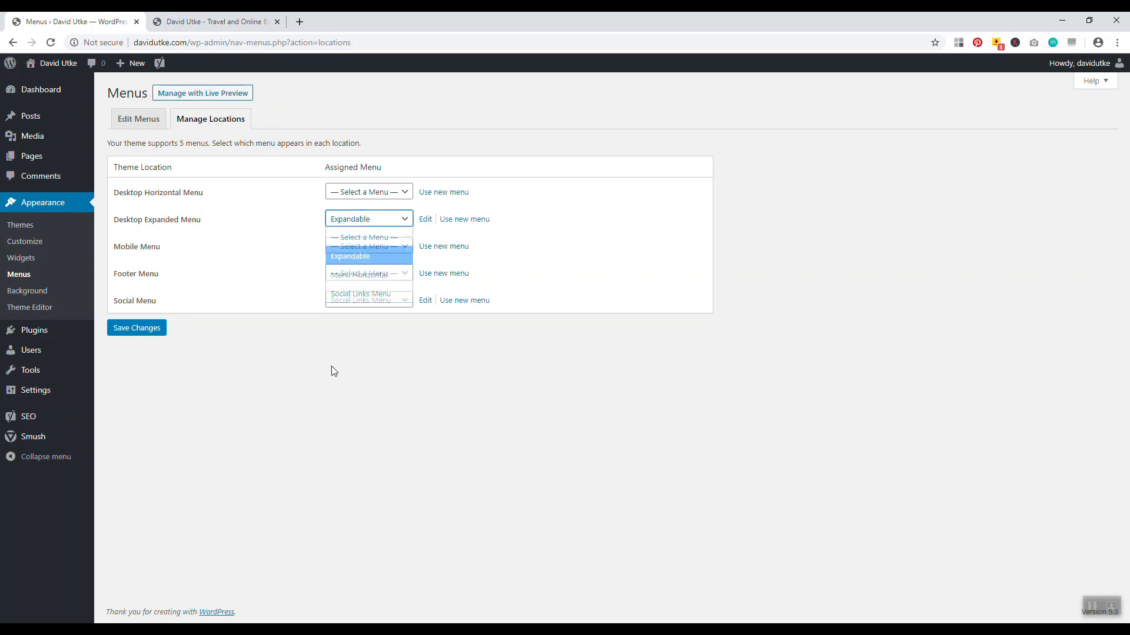
left_click(354, 218)
left_click(356, 237)
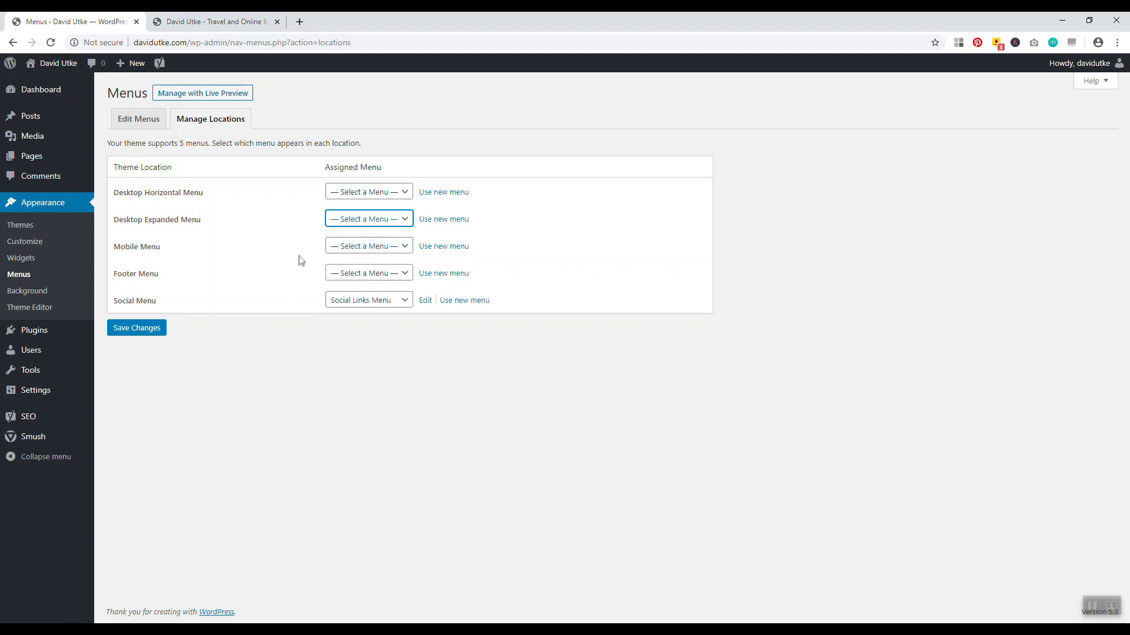
left_click(387, 196)
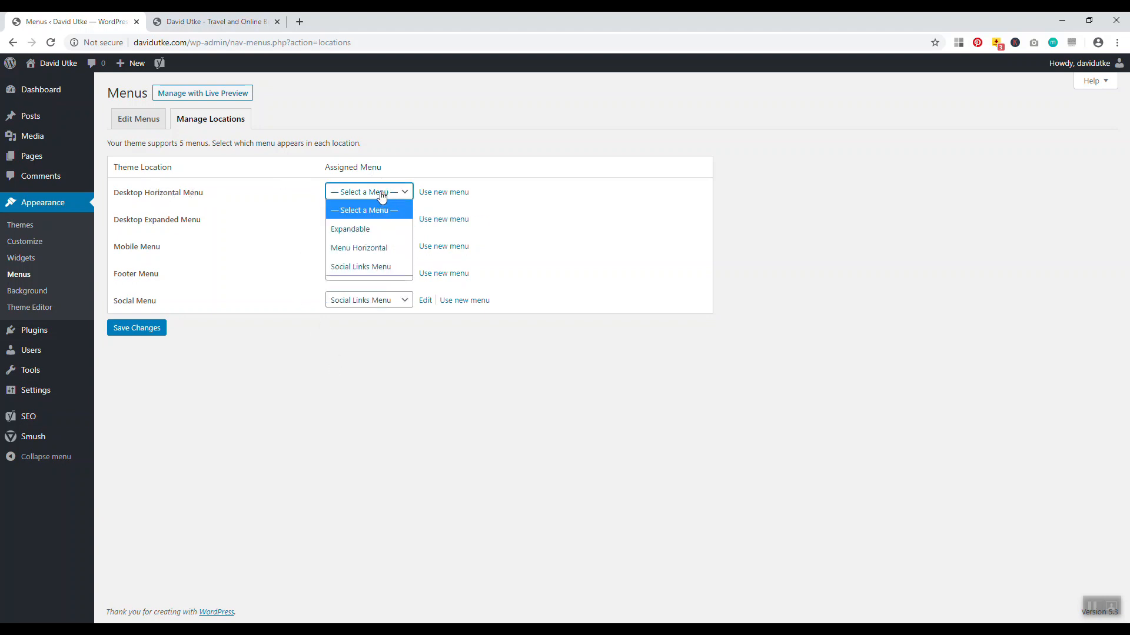
left_click(346, 248)
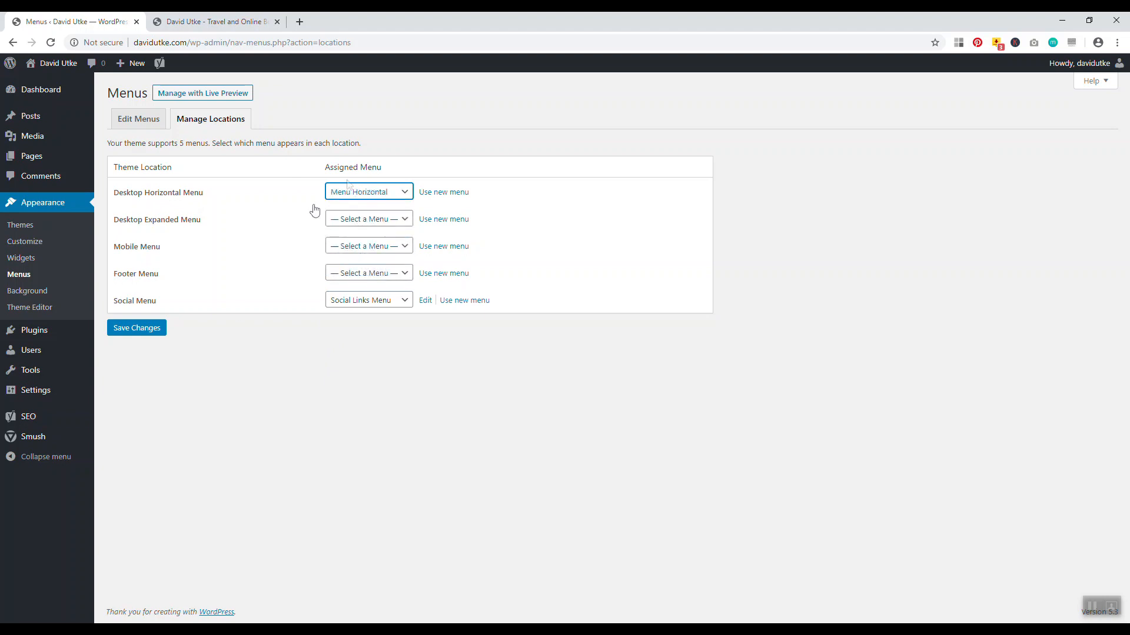
left_click(144, 328)
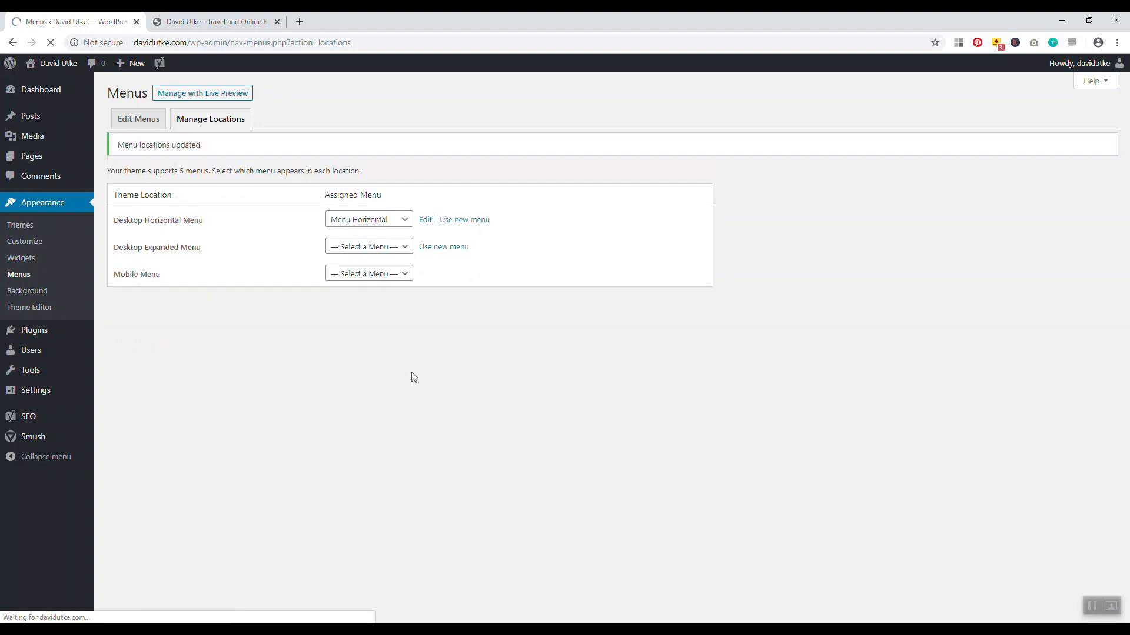
Reload the live site to see the new menu, then go to Edit Menus
left_click(223, 21)
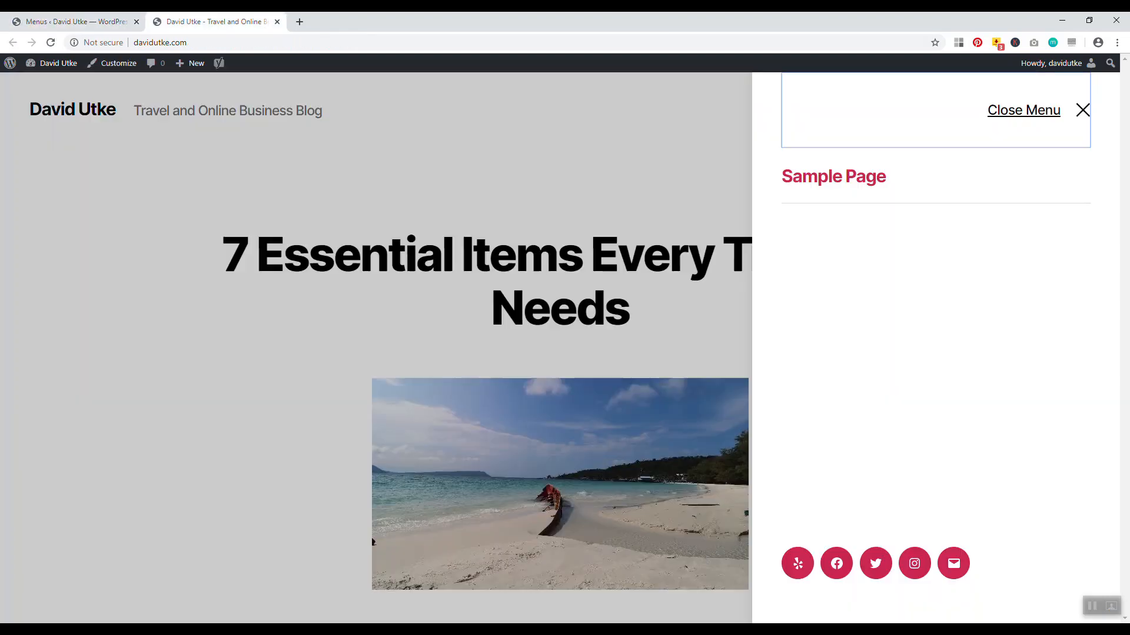
left_click(1094, 109)
left_click(51, 43)
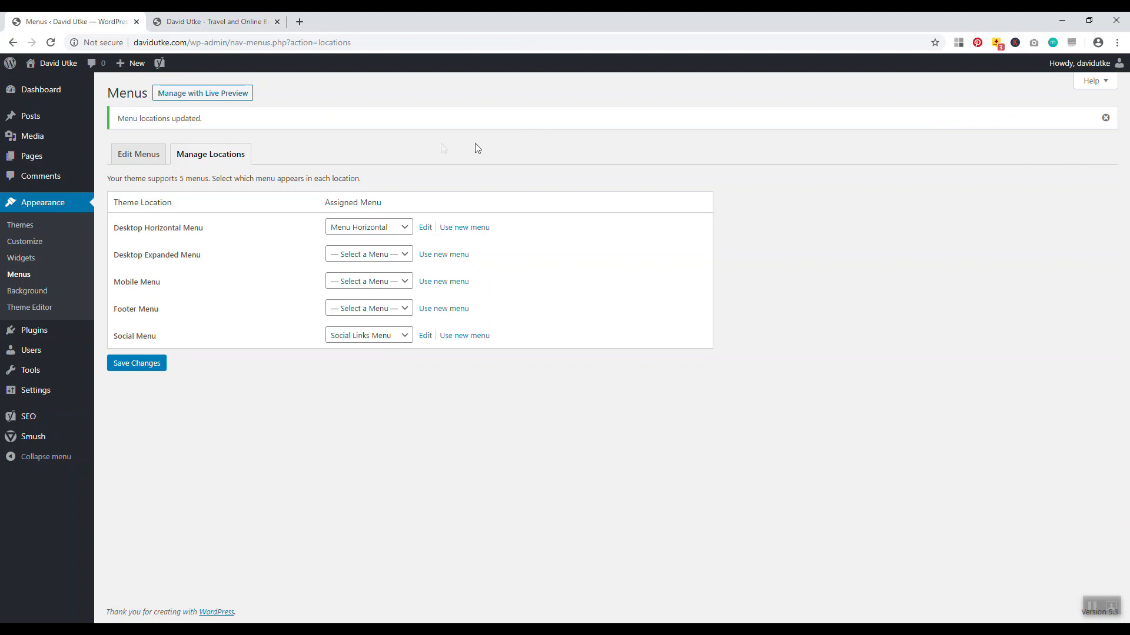
left_click(136, 155)
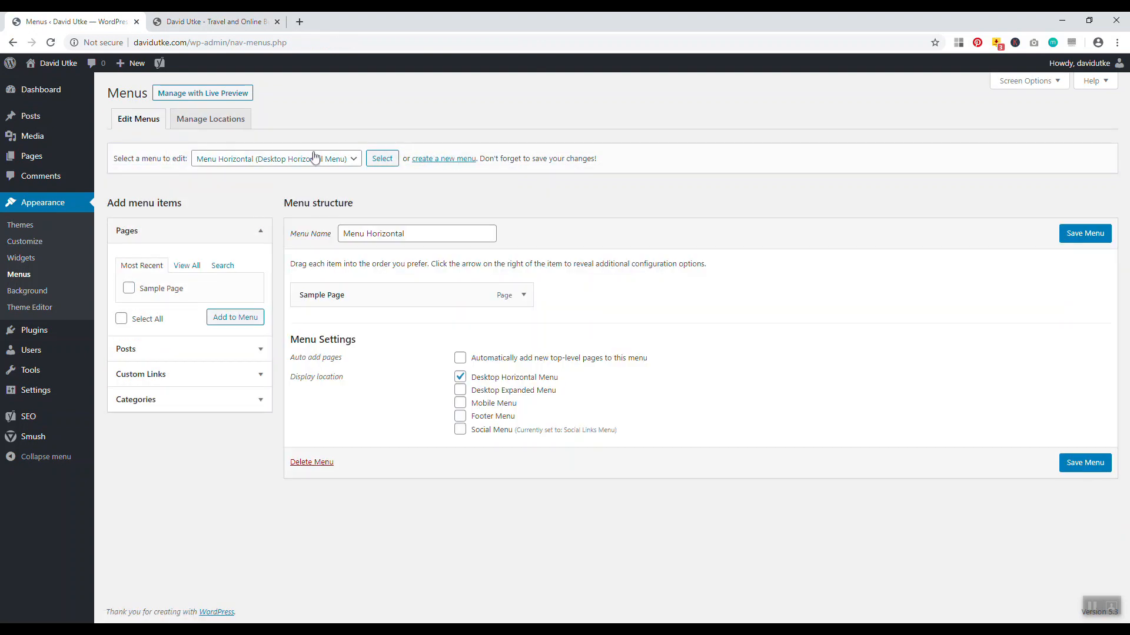
Load the Expandable menu and try clearing its name, then restore it to Expandable
left_click(317, 163)
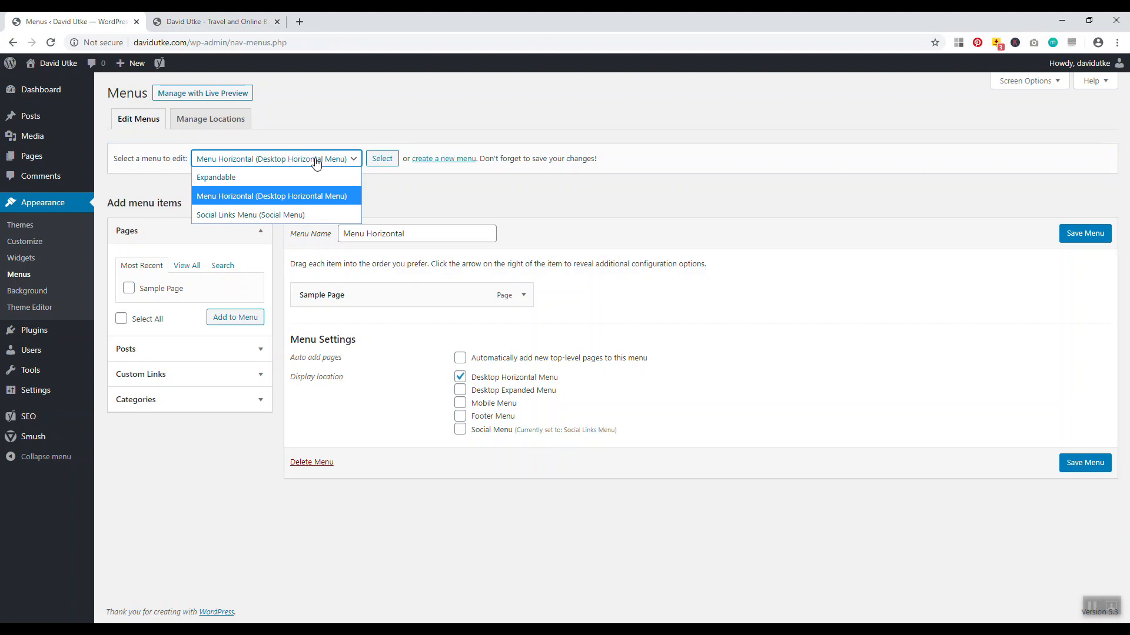
left_click(292, 176)
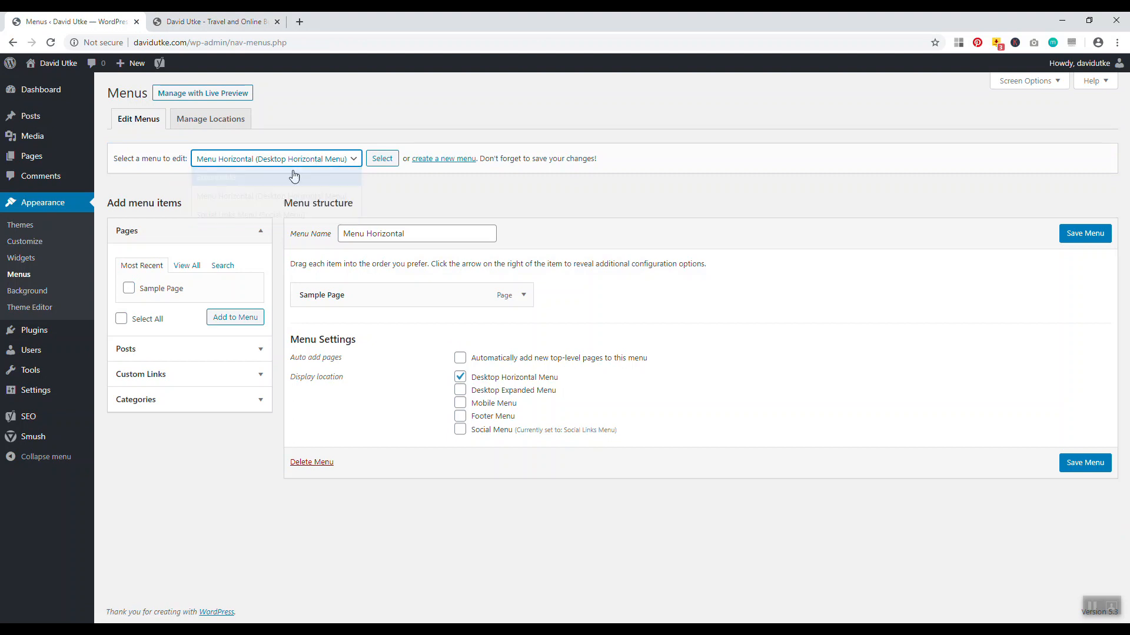
left_click(386, 164)
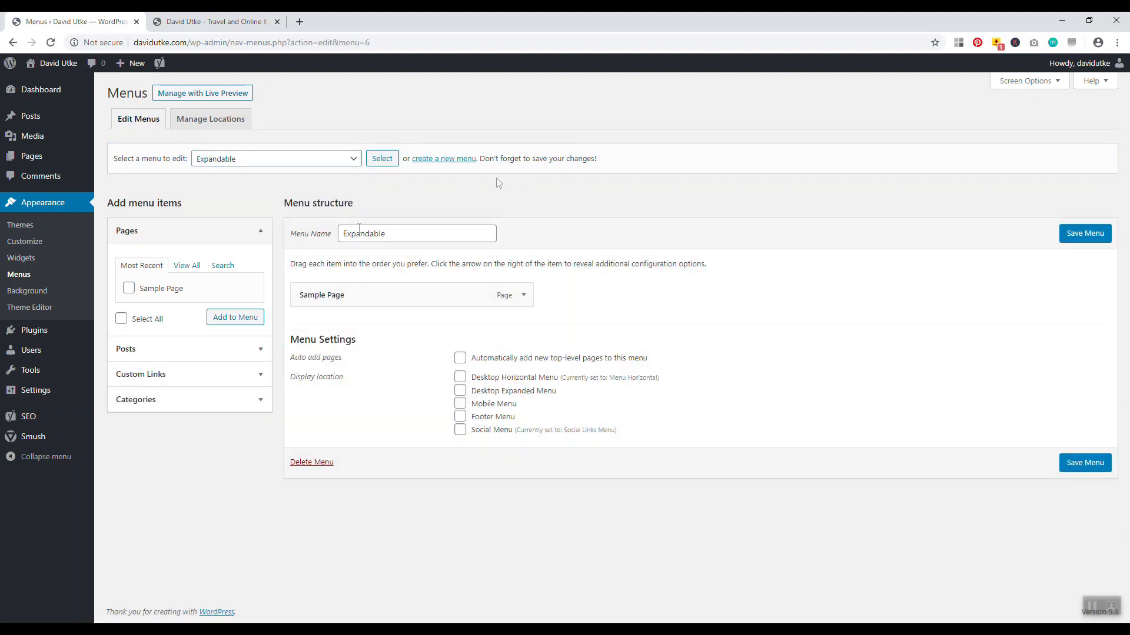
double_click(399, 231)
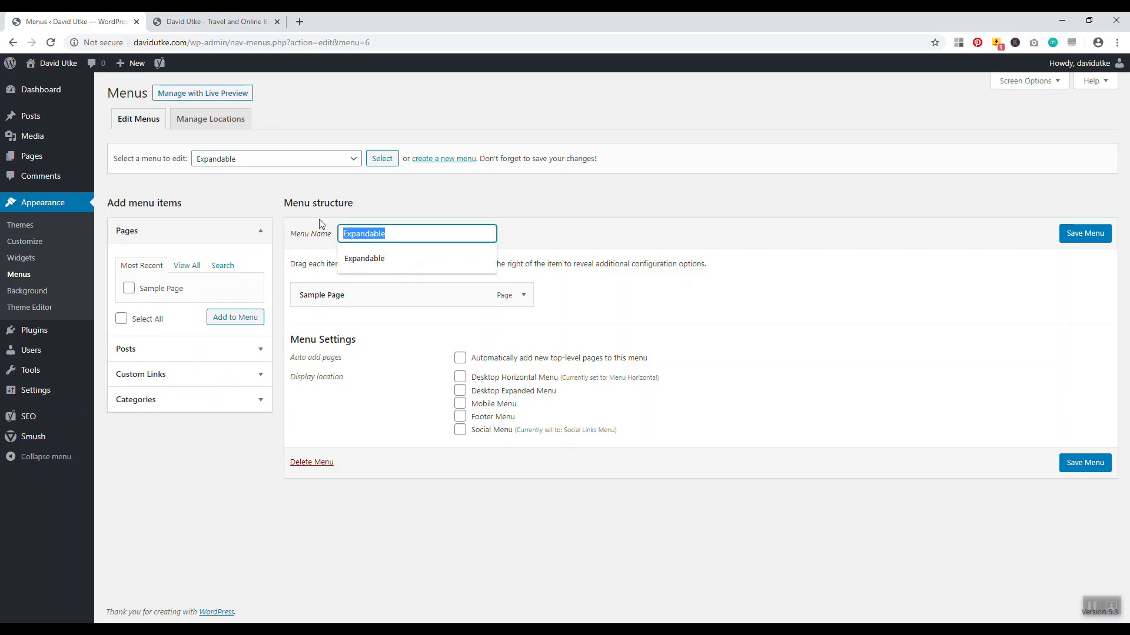
key("BackSpace")
type("abc123")
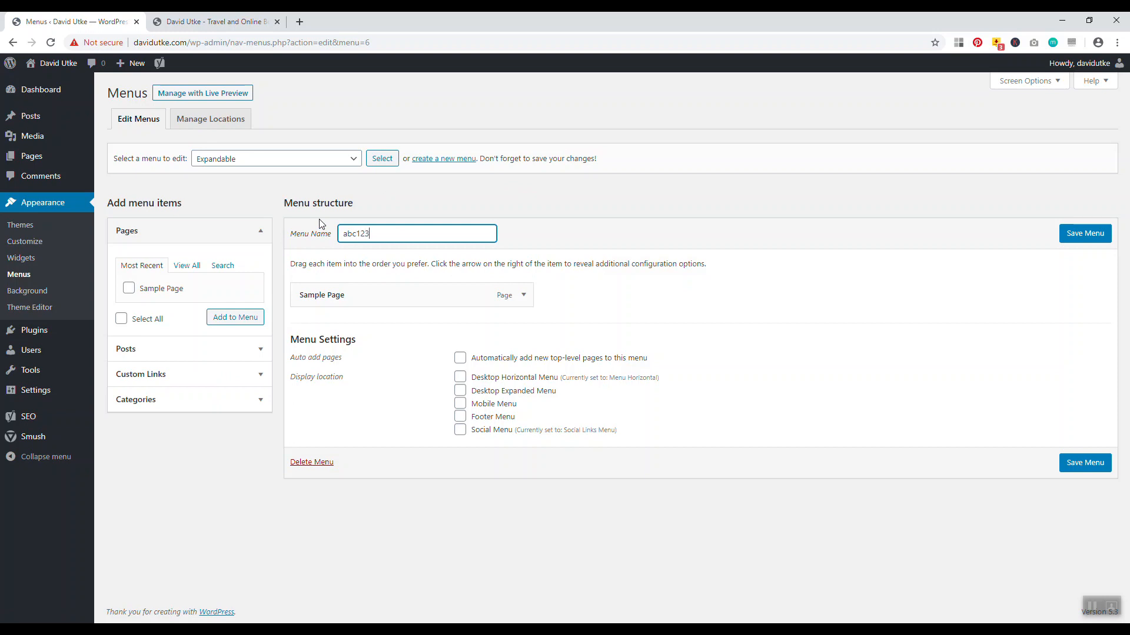
key("Return")
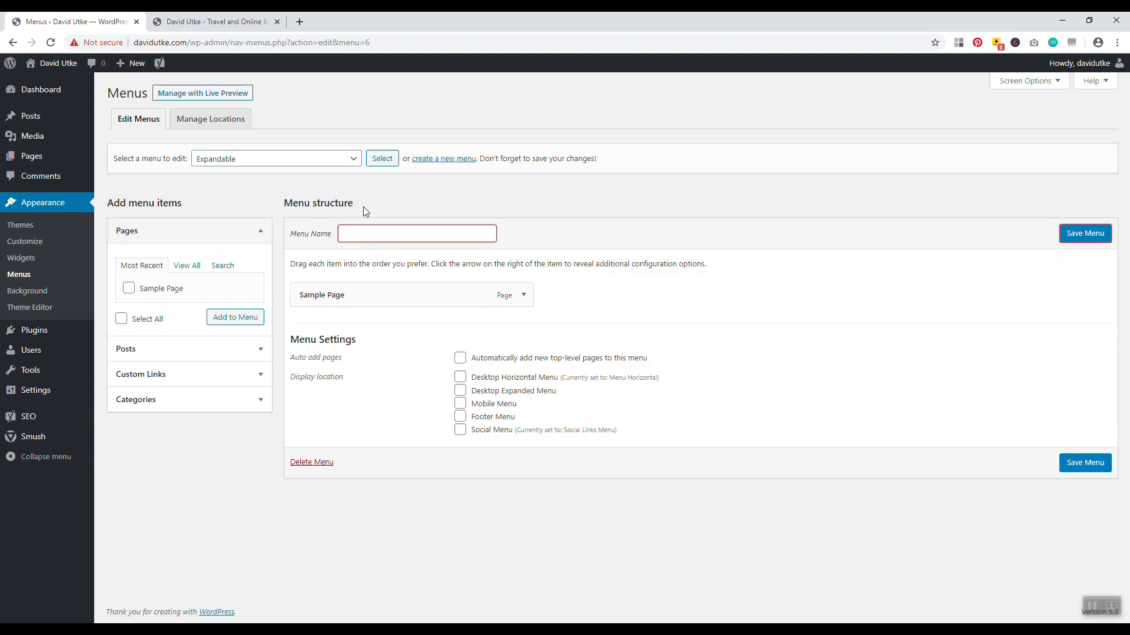
type("Exa")
type("p")
key("BackSpace")
key("BackSpace")
left_click(388, 262)
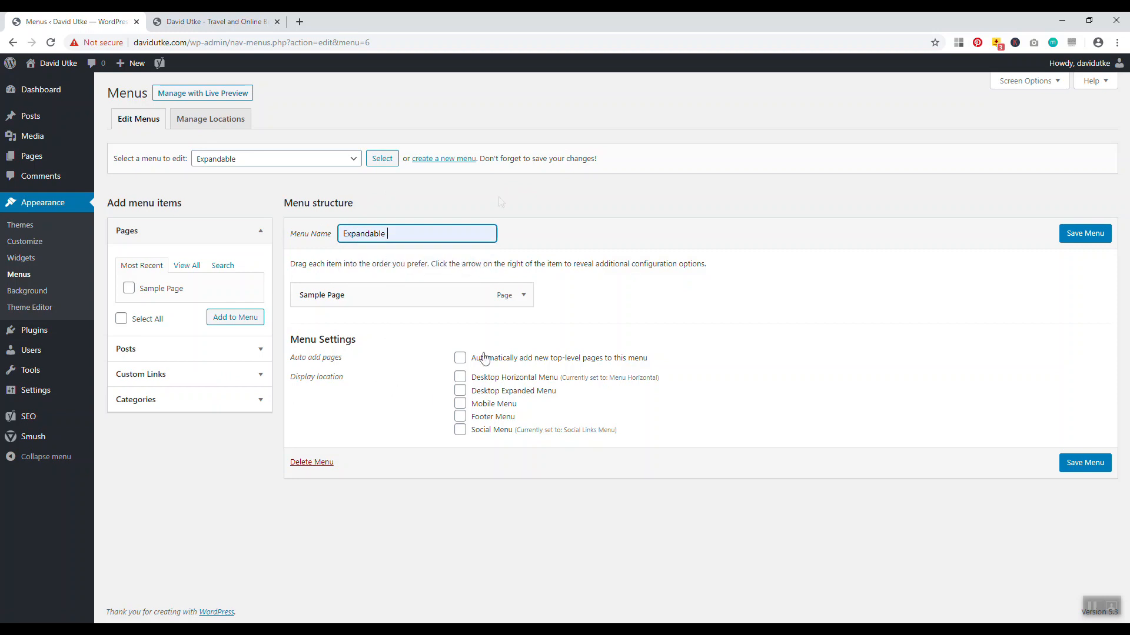
Switch to editing Menu Horizontal, leaving without saving the name changes
left_click(300, 159)
left_click(262, 194)
left_click(380, 161)
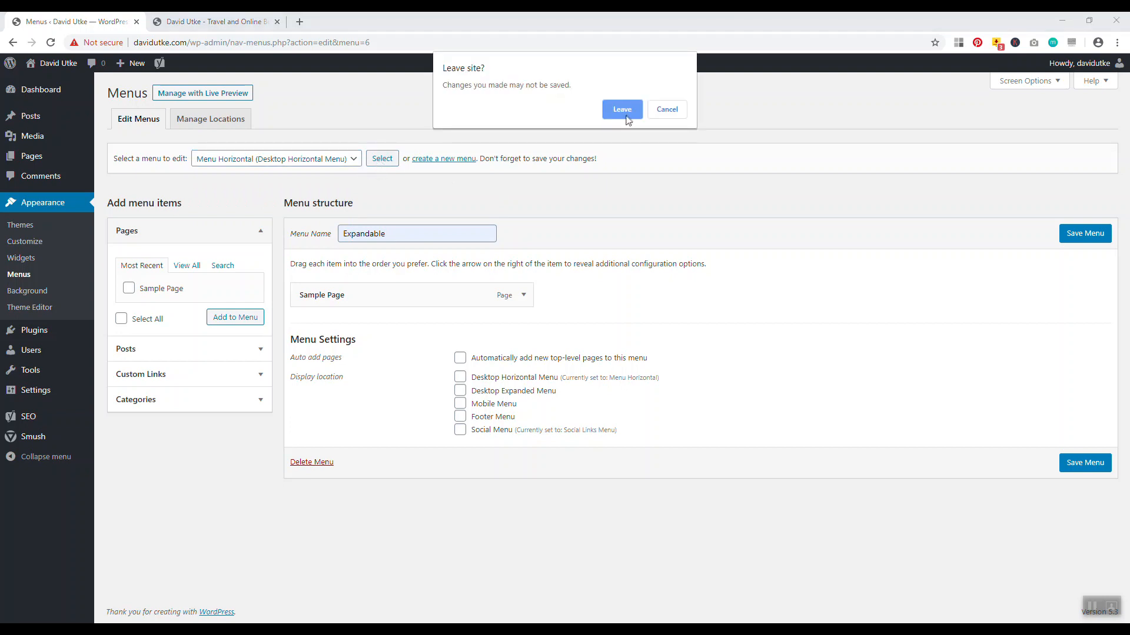
left_click(627, 117)
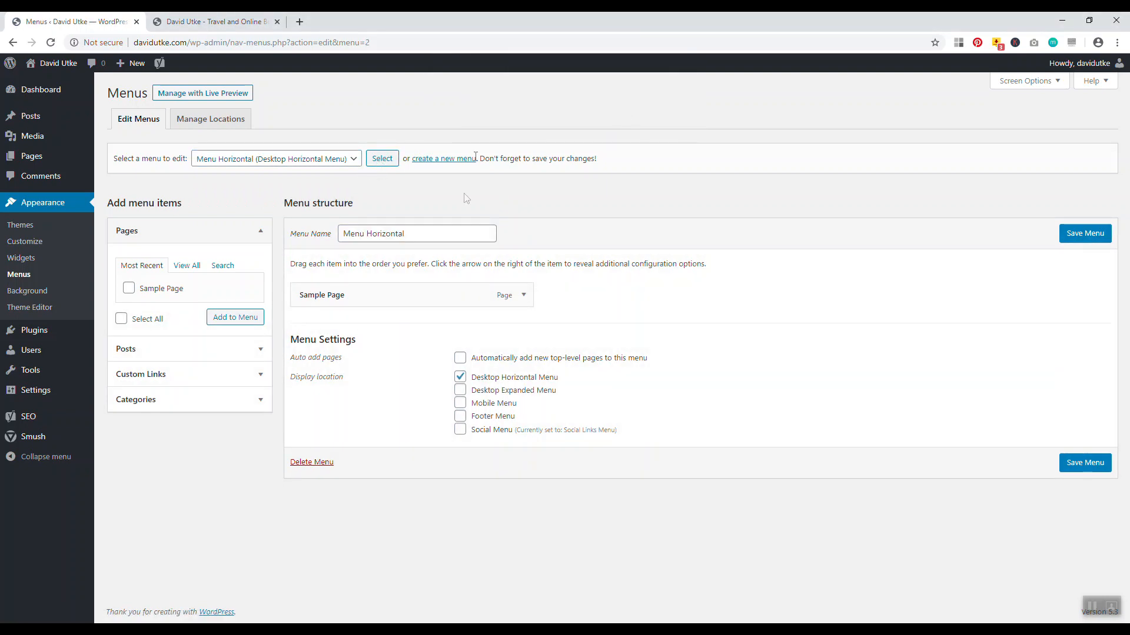
Load the Expandable menu again and choose Delete Menu
left_click(336, 164)
left_click(270, 176)
left_click(382, 160)
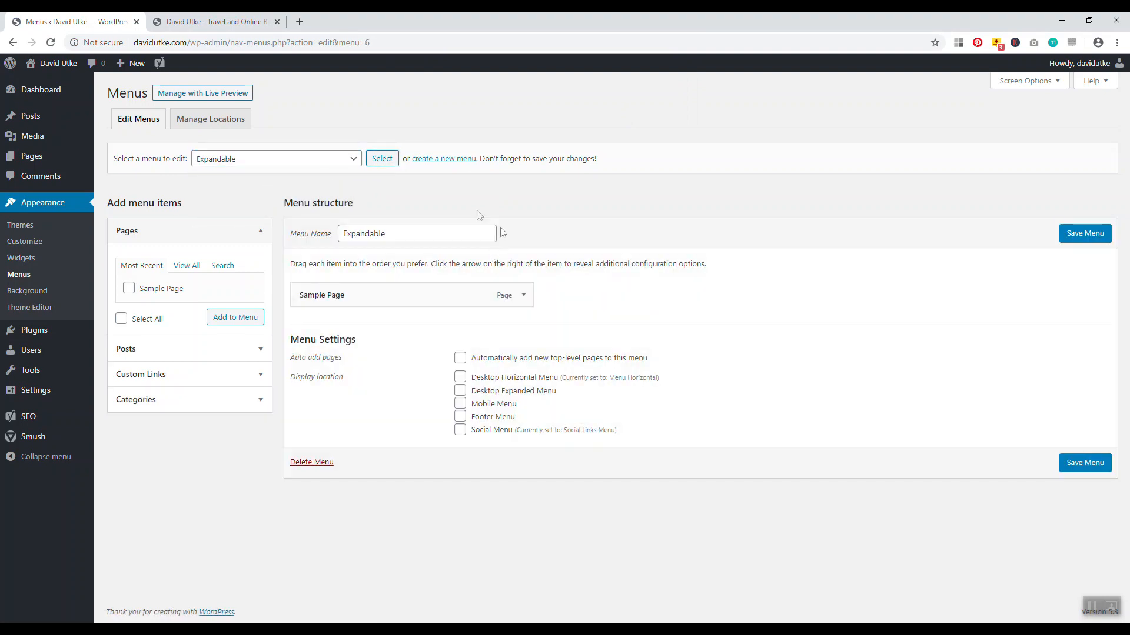
left_click(312, 462)
Confirm deleting Expandable, then rename Menu Horizontal to 'Menu' and save it
left_click(616, 119)
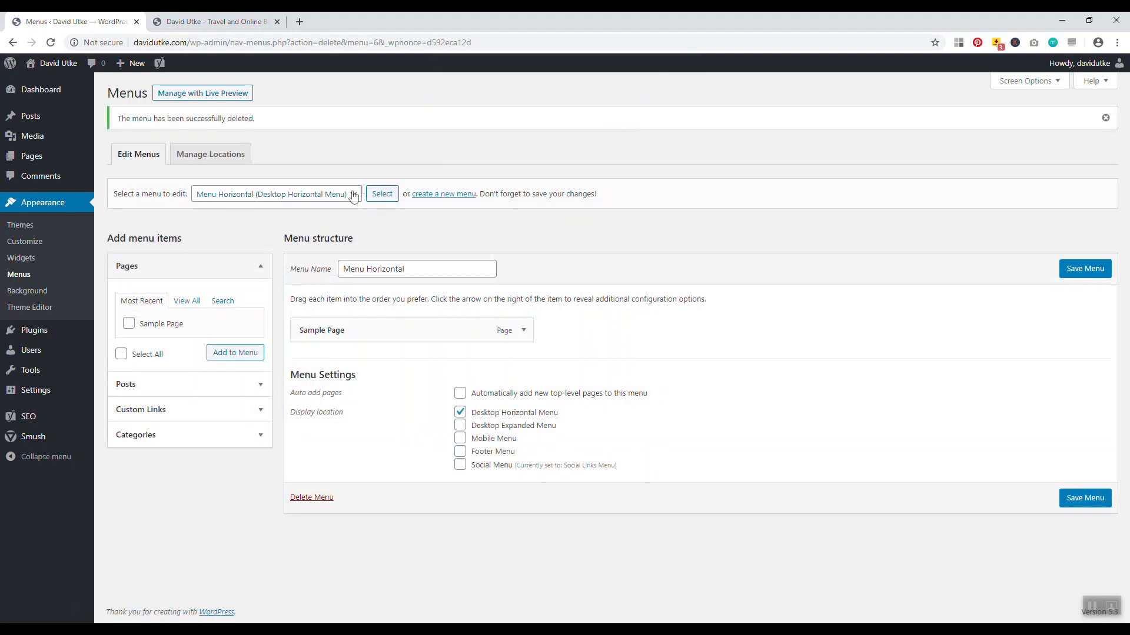
left_click(331, 196)
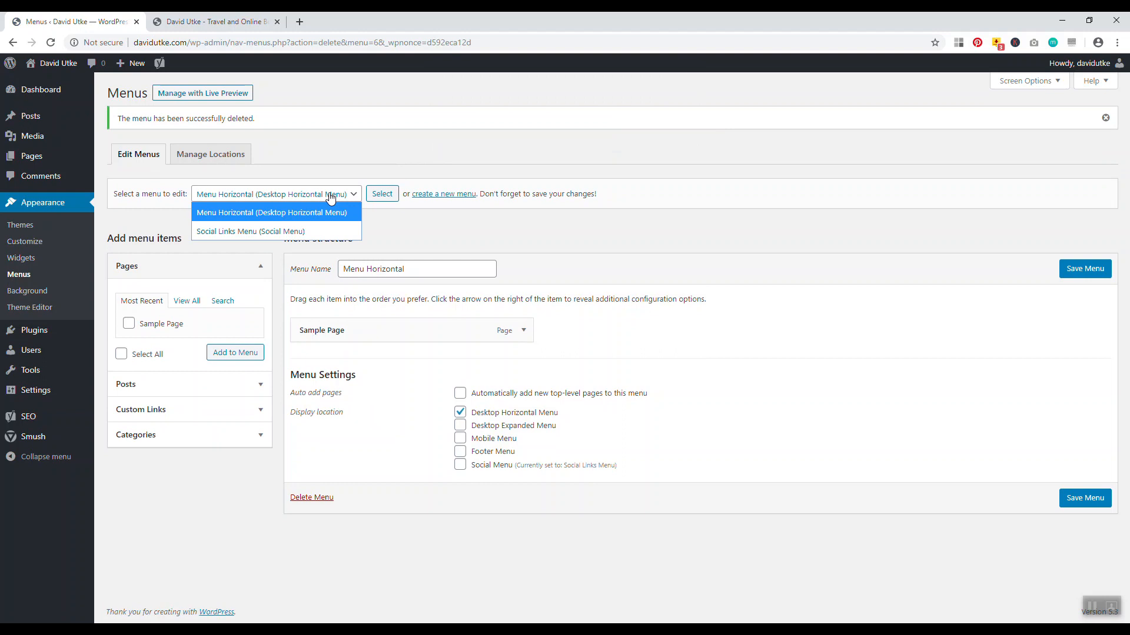
left_click(311, 212)
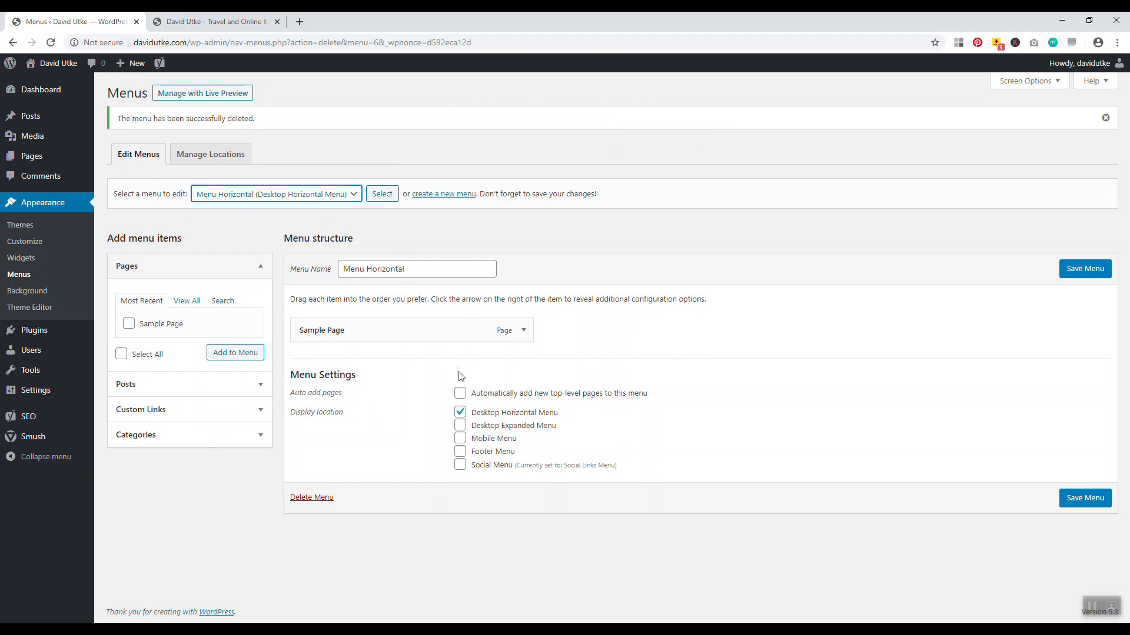
left_click_drag(415, 278, 317, 268)
key("BackSpace")
type("Menu")
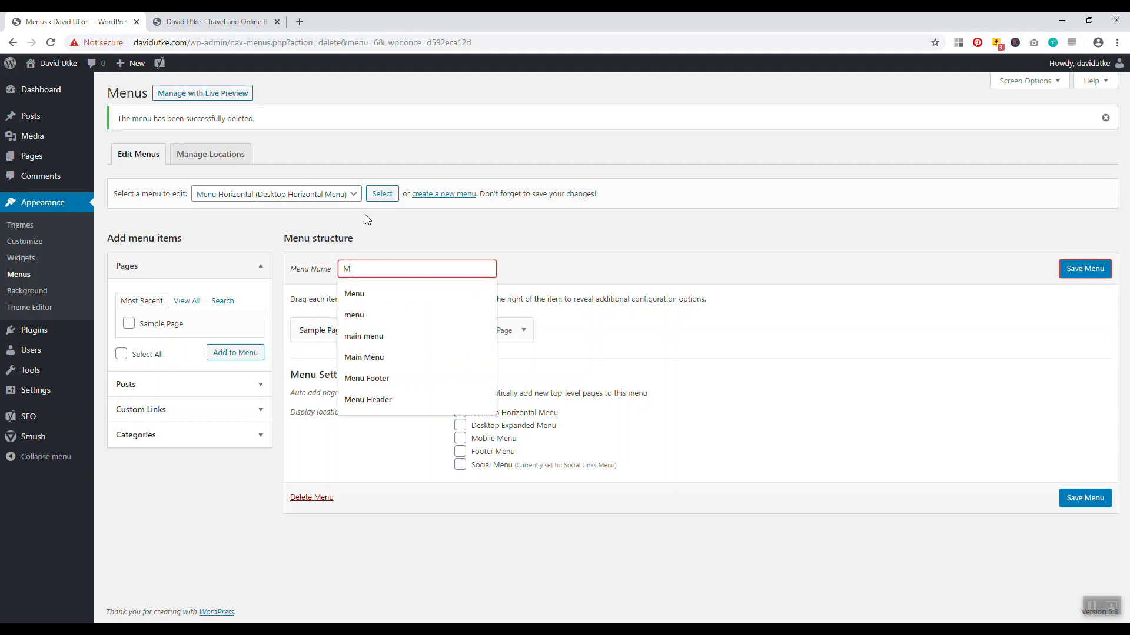
left_click(518, 218)
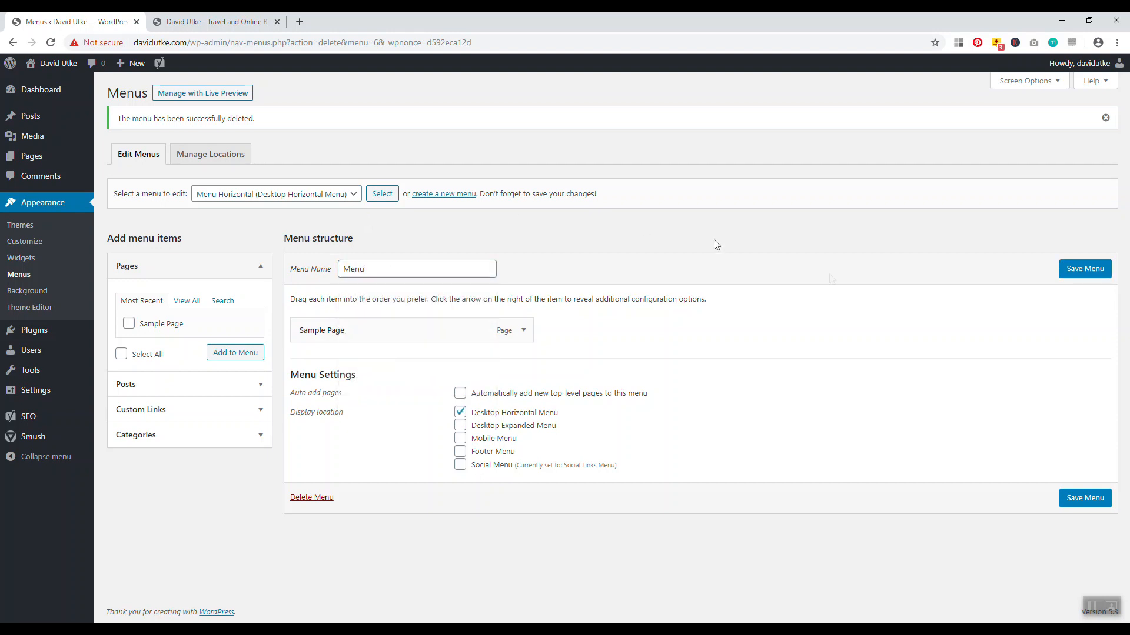
left_click(1085, 269)
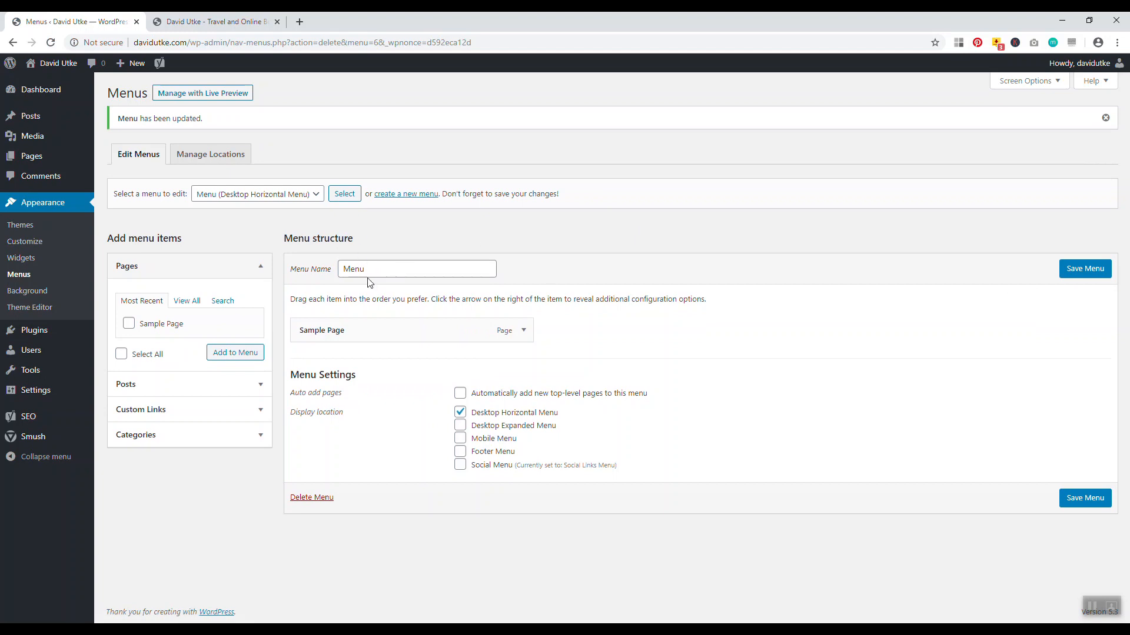
Re-save the menu location assignments and reload the live site to see the renamed menu
left_click(206, 155)
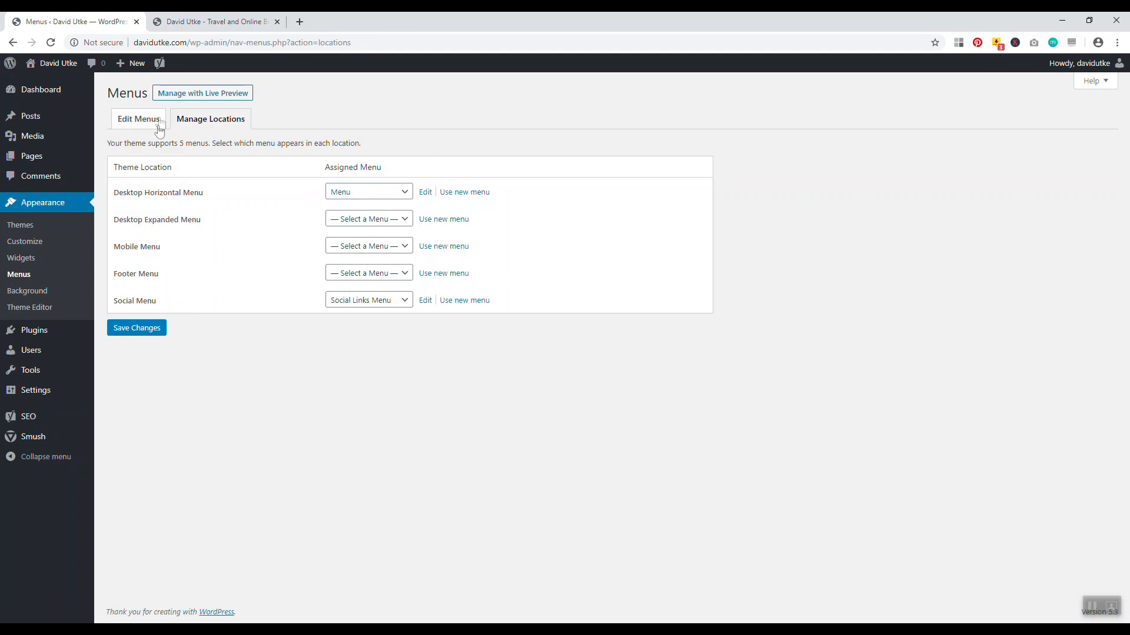
left_click(131, 327)
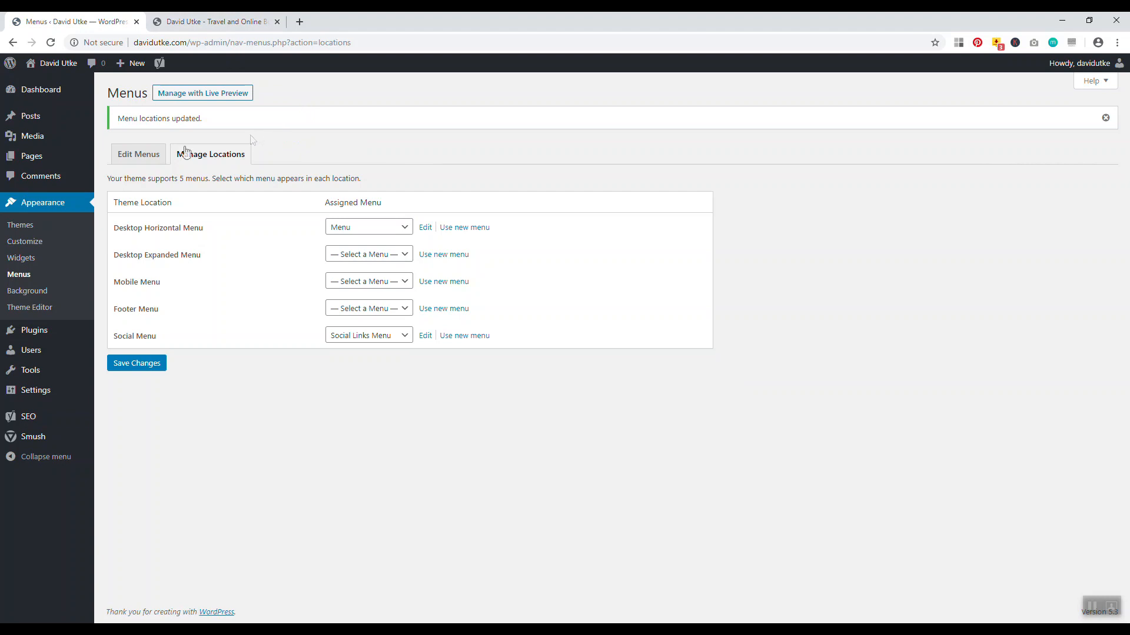
left_click(144, 154)
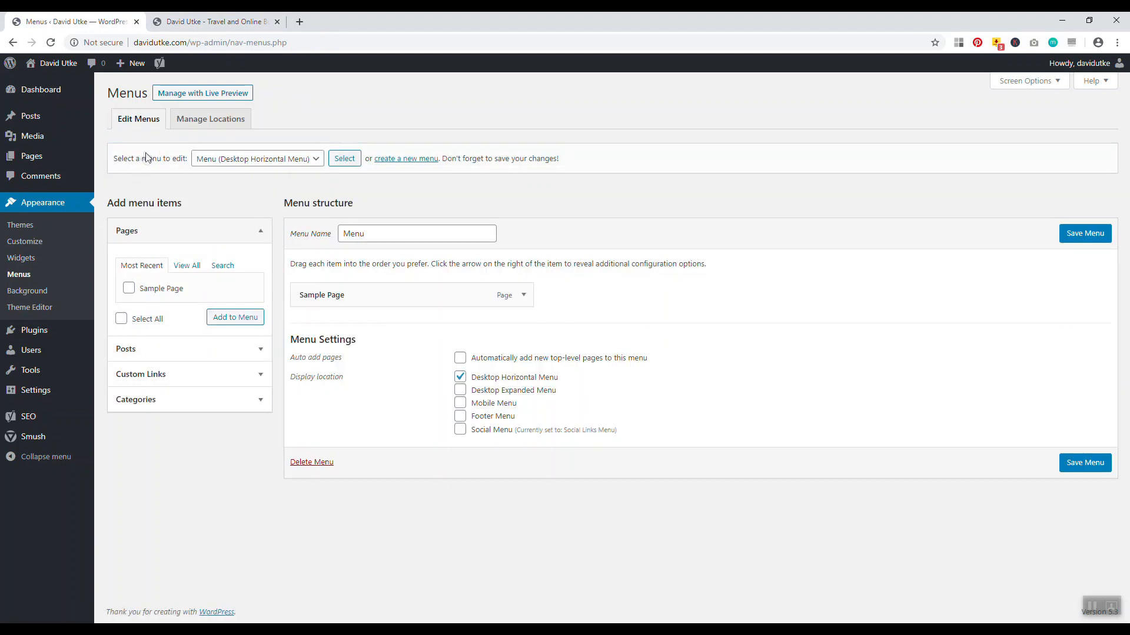
left_click(191, 22)
left_click(50, 42)
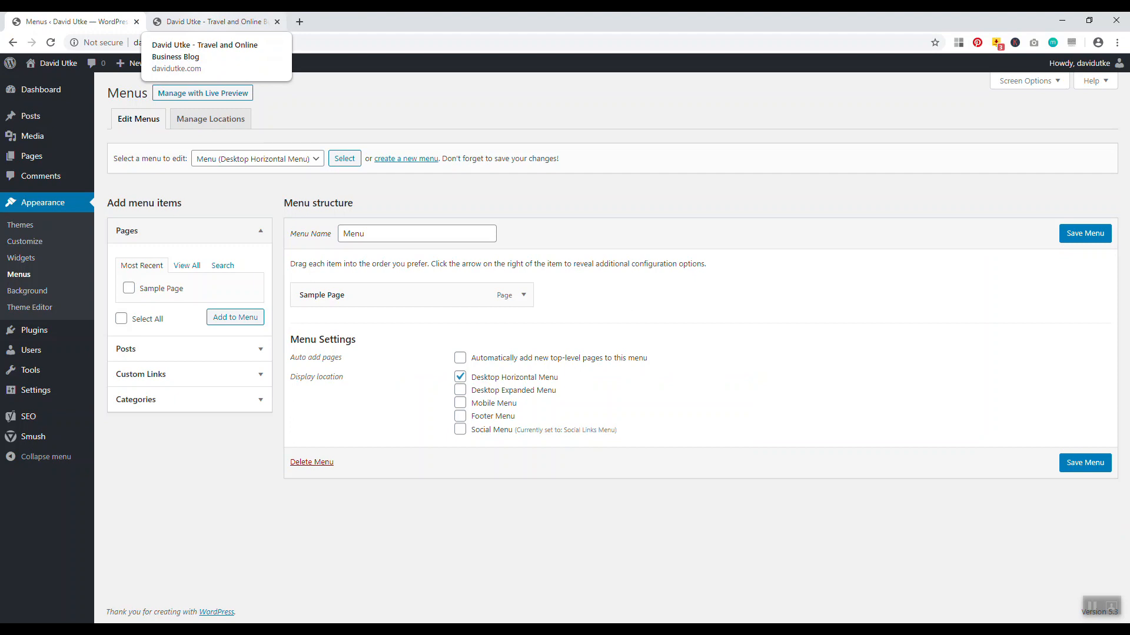
Load websitecreativepro.com in a new tab, glance at the blog header, and return to Edit Menus
left_click(221, 22)
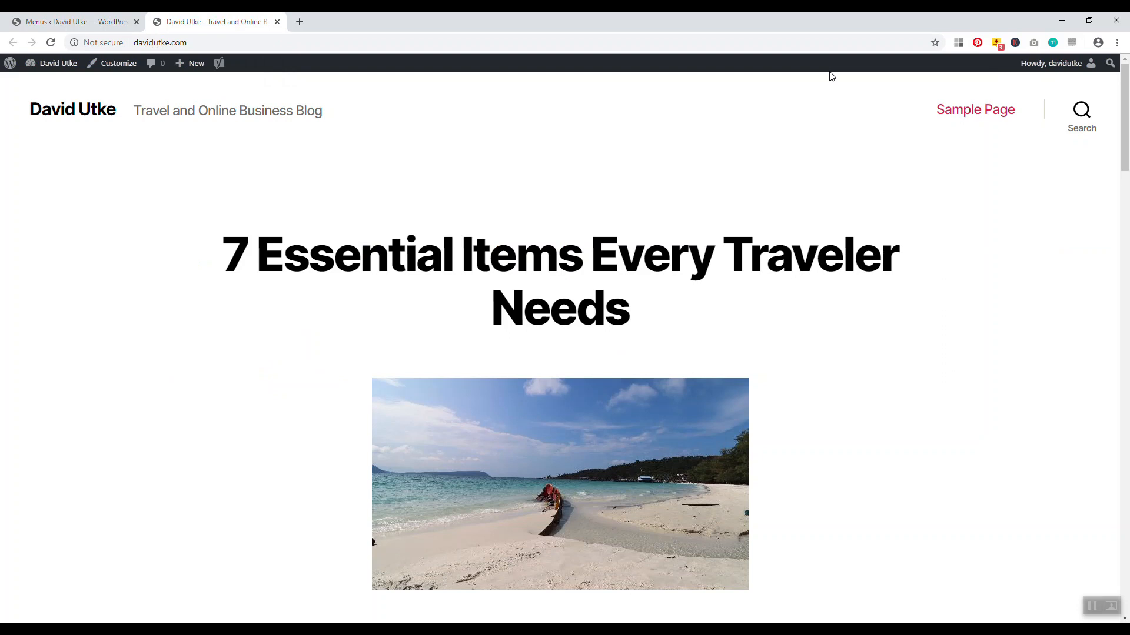
left_click(299, 21)
type("web")
key("Return")
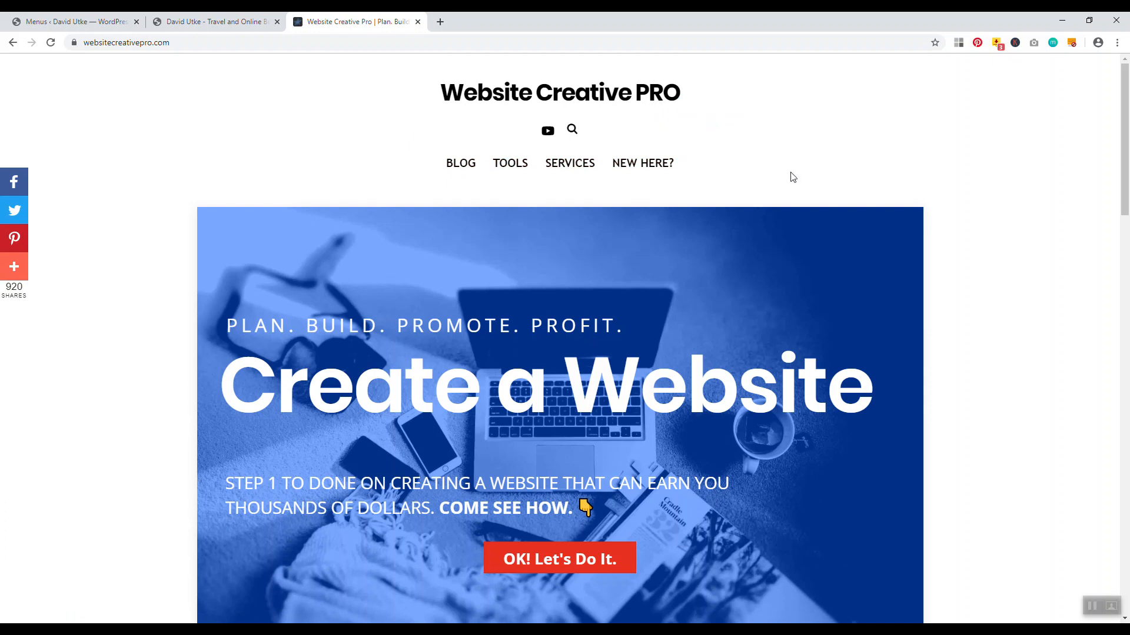
left_click(77, 21)
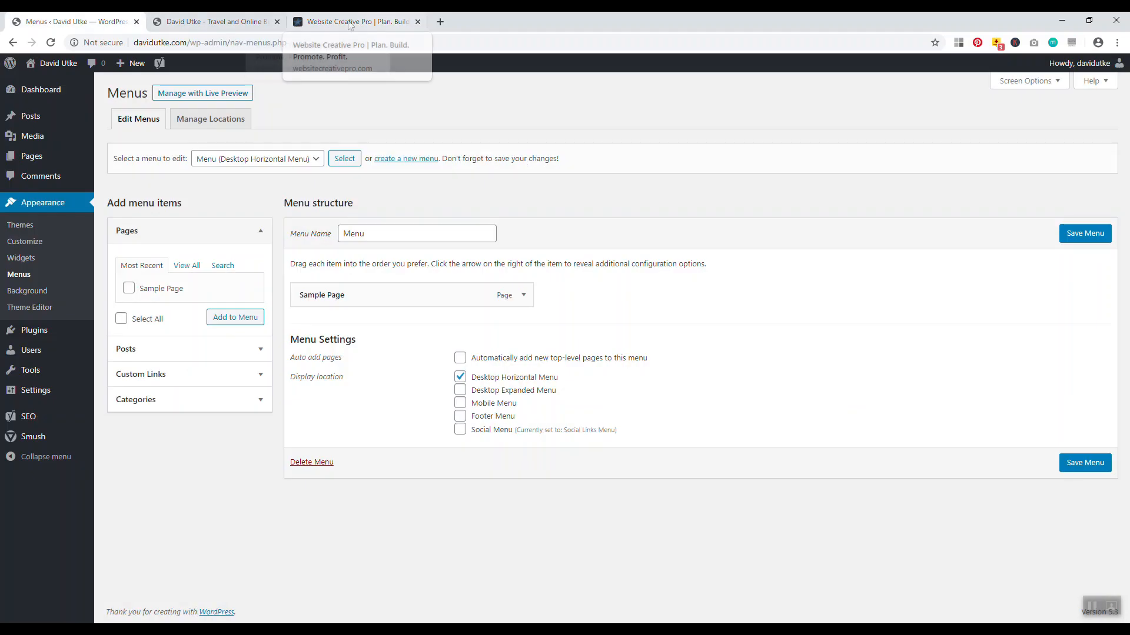
left_click(212, 21)
left_click(77, 21)
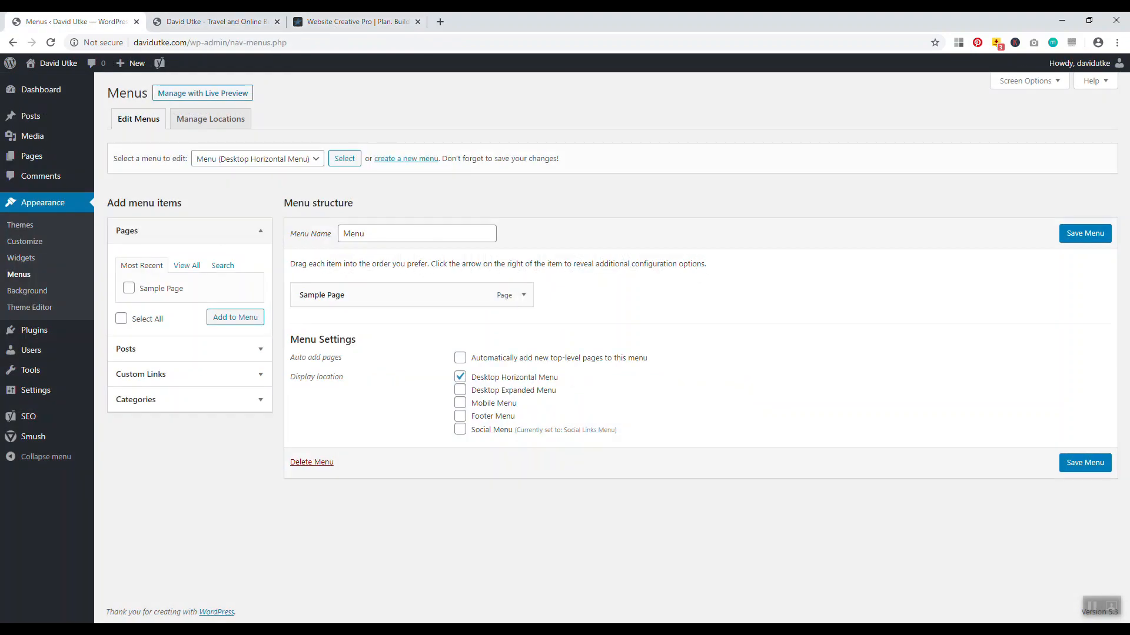
Remove Sample Page from Menu, save, confirm on the reloaded blog, then open the Pages list
left_click(523, 294)
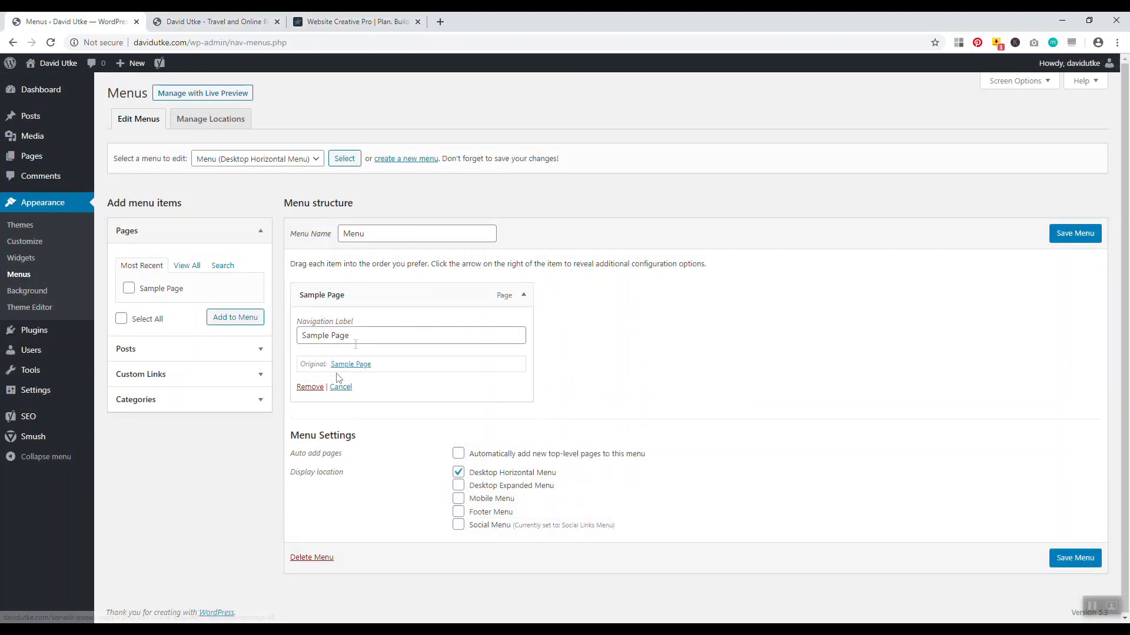
left_click(310, 388)
left_click(1084, 234)
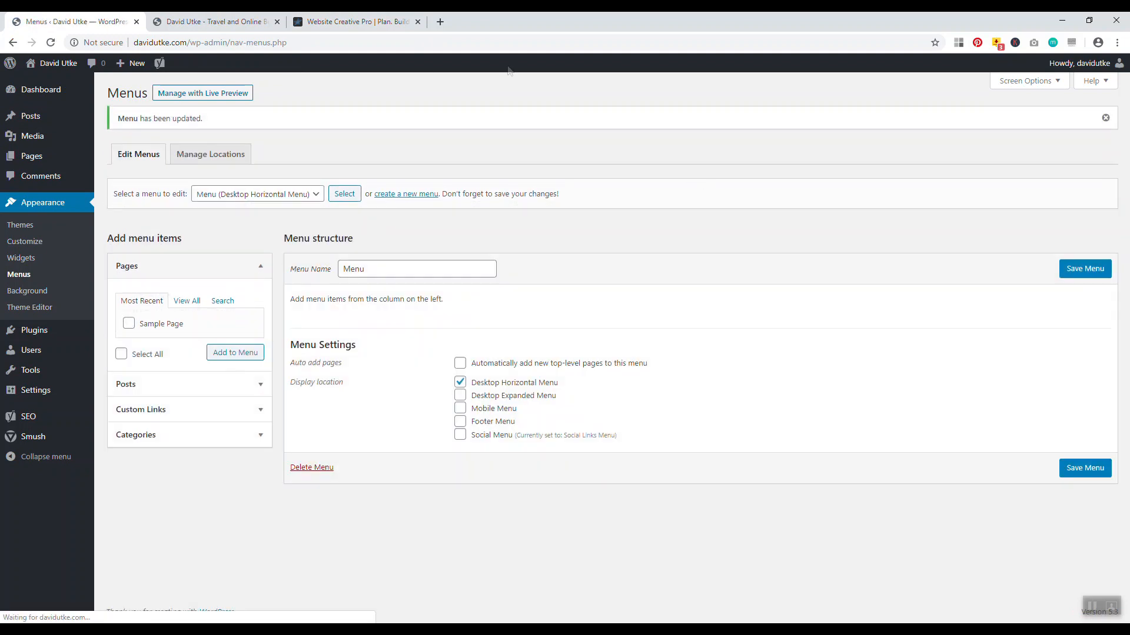
left_click(203, 21)
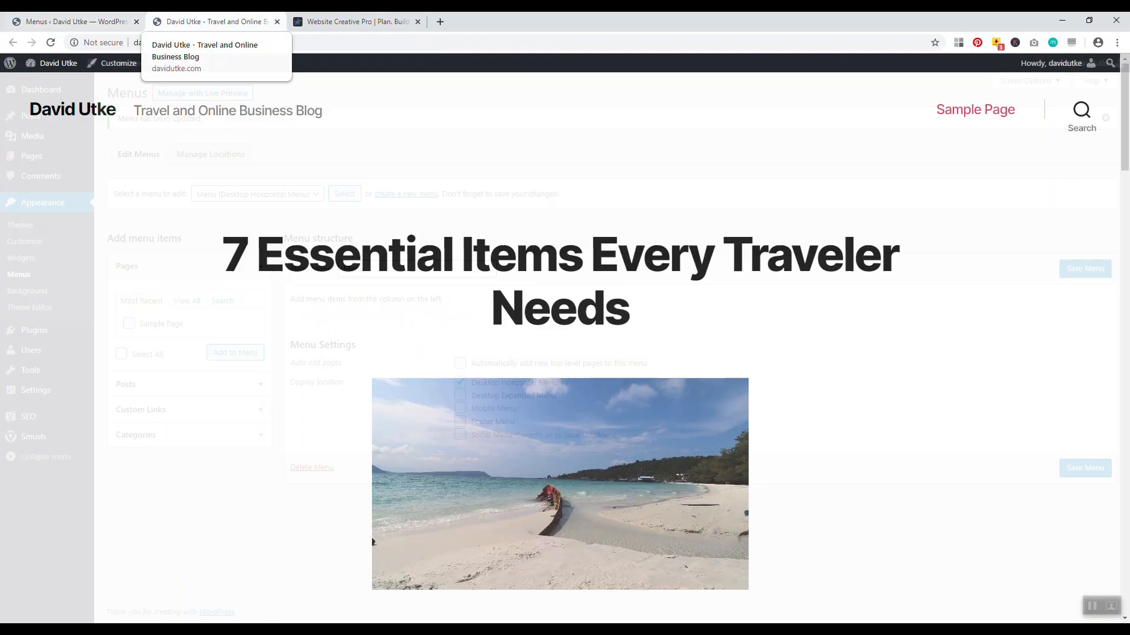
left_click(52, 42)
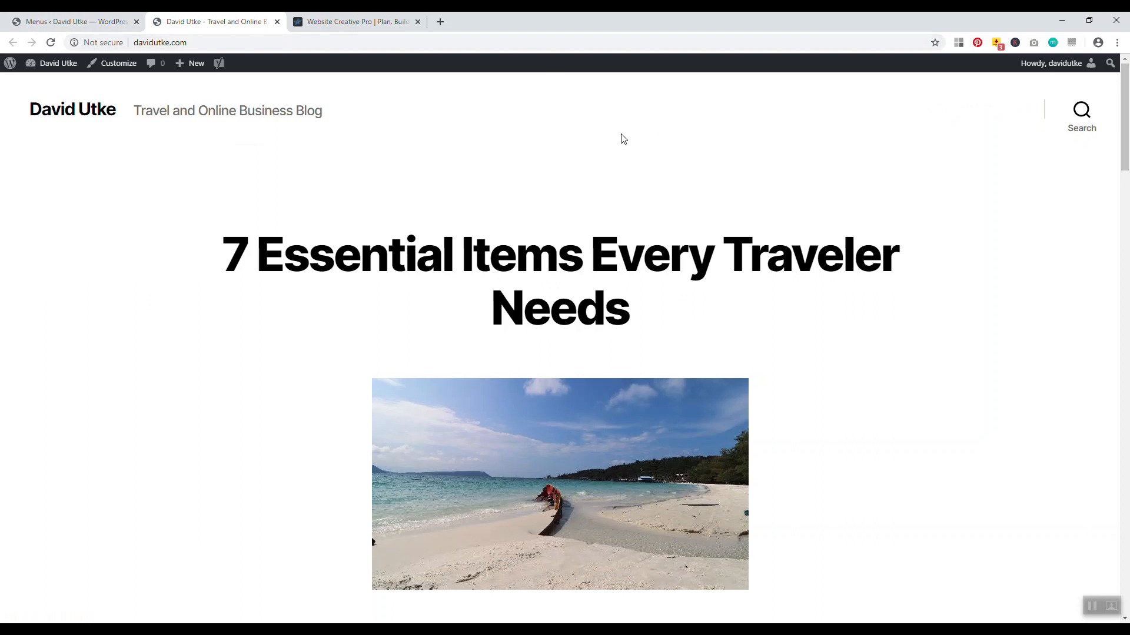
left_click(97, 22)
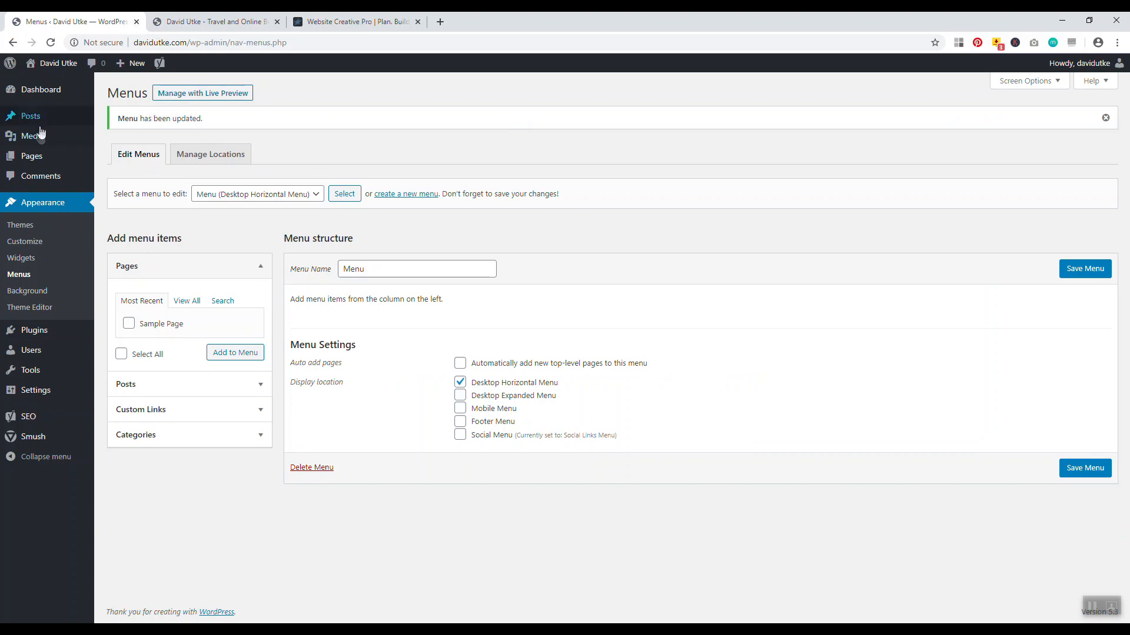
left_click(34, 157)
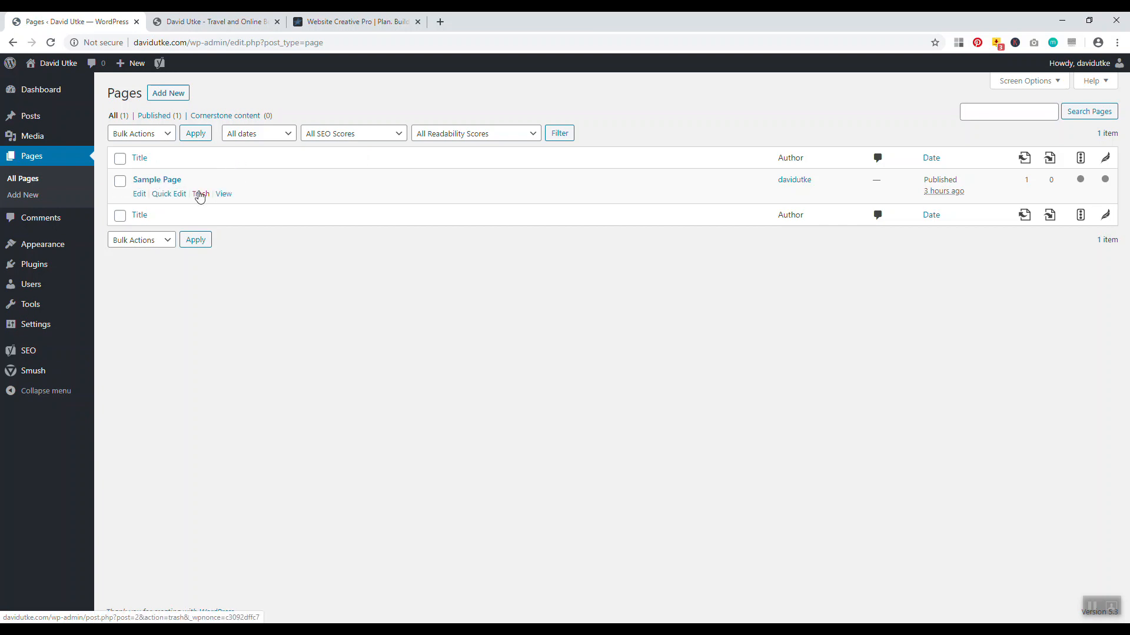
Trash the Sample Page and begin a new blank page
left_click(200, 194)
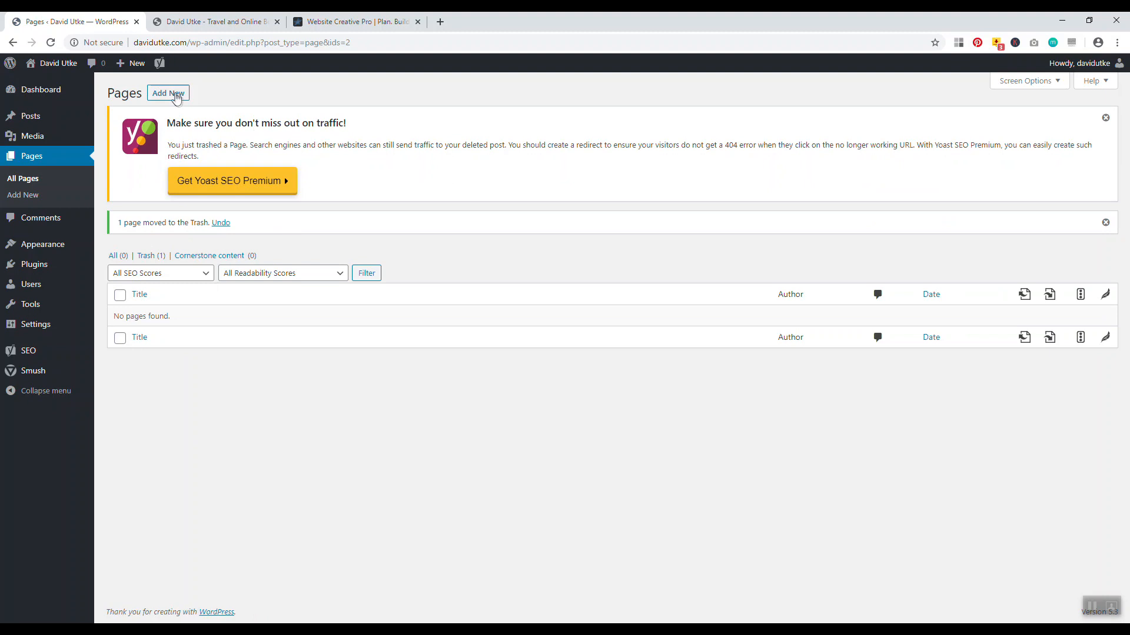
left_click(174, 94)
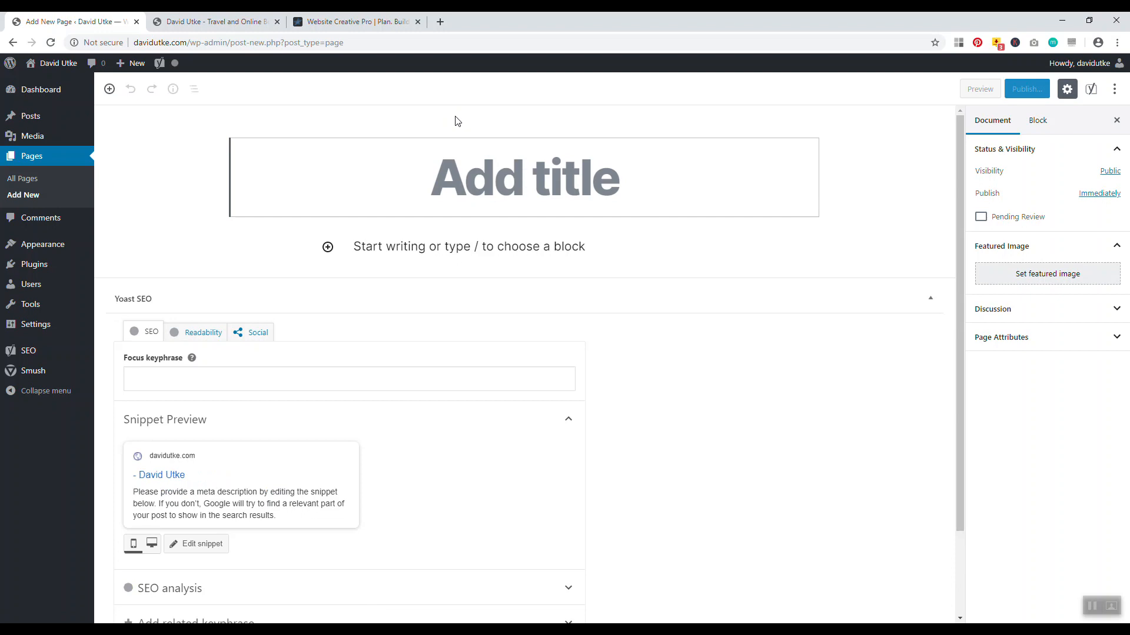
Enter 'About' as the page title and compare it with the reference site's About page
type("About")
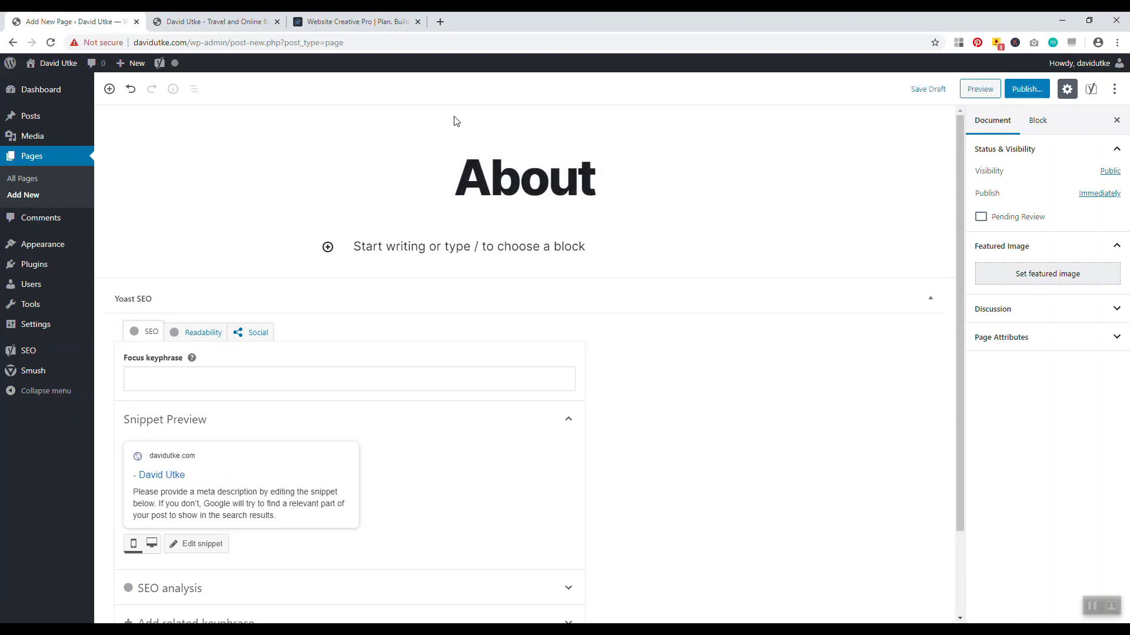
left_click(358, 22)
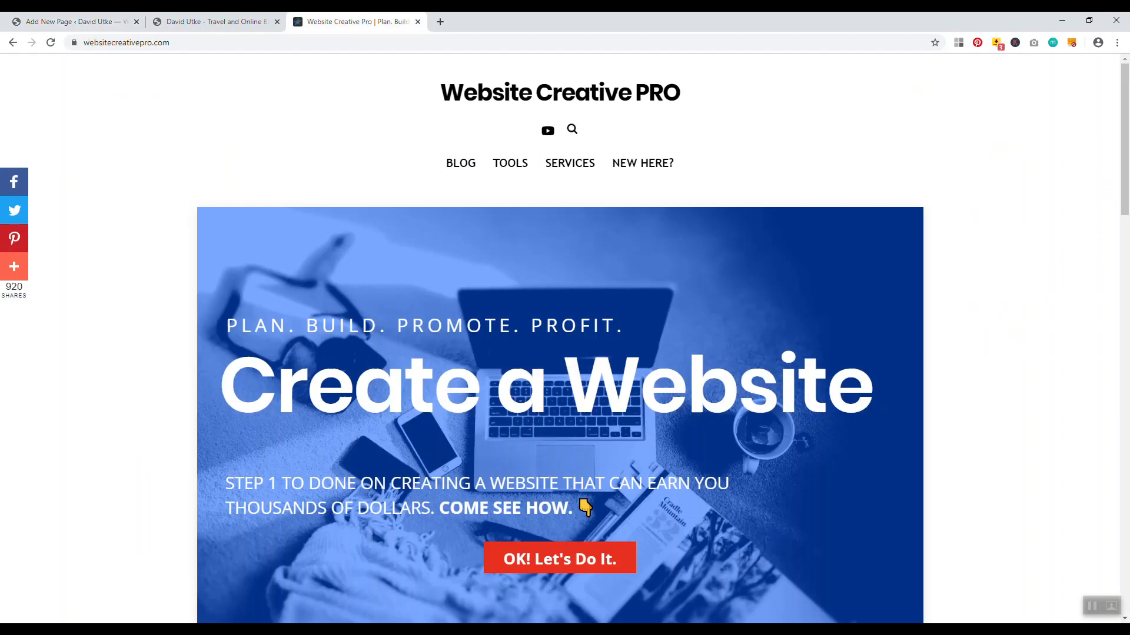
left_click(642, 163)
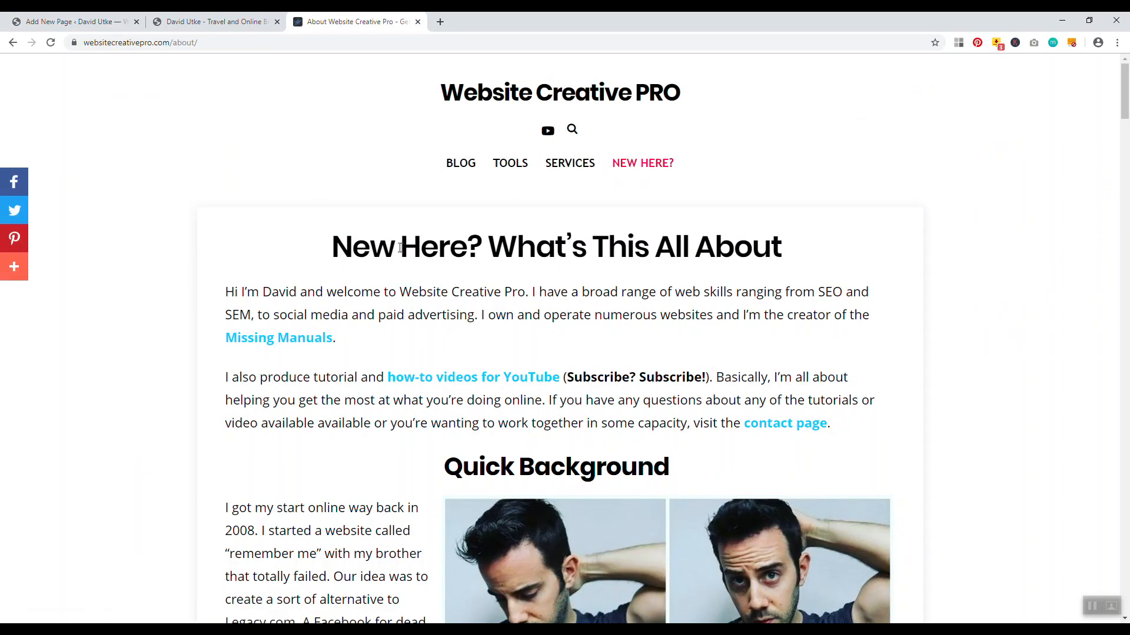
left_click(77, 22)
Try reference wording such as 'What is' and 'Travel Will Change' for the title, then settle back on 'About'
left_click_drag(595, 180, 474, 183)
key("BackSpace")
key("BackSpace")
type("W")
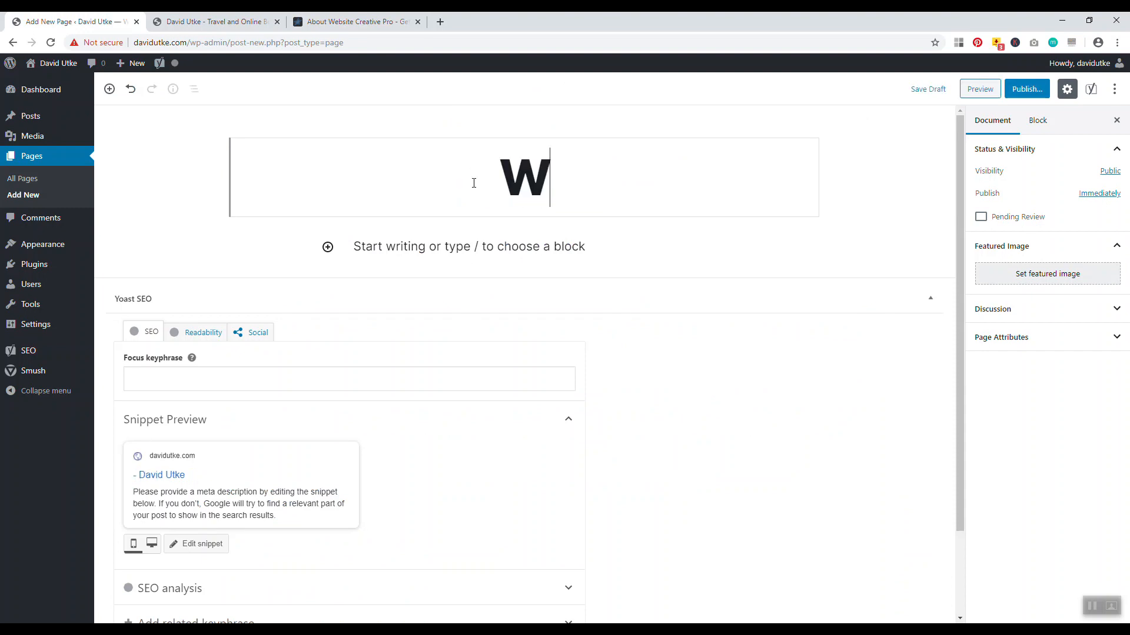
type("hat is")
key("BackSpace")
key("BackSpace")
key("BackSpace")
key("BackSpace")
key("BackSpace")
key("BackSpace")
key("BackSpace")
key("BackSpace")
type("Tr")
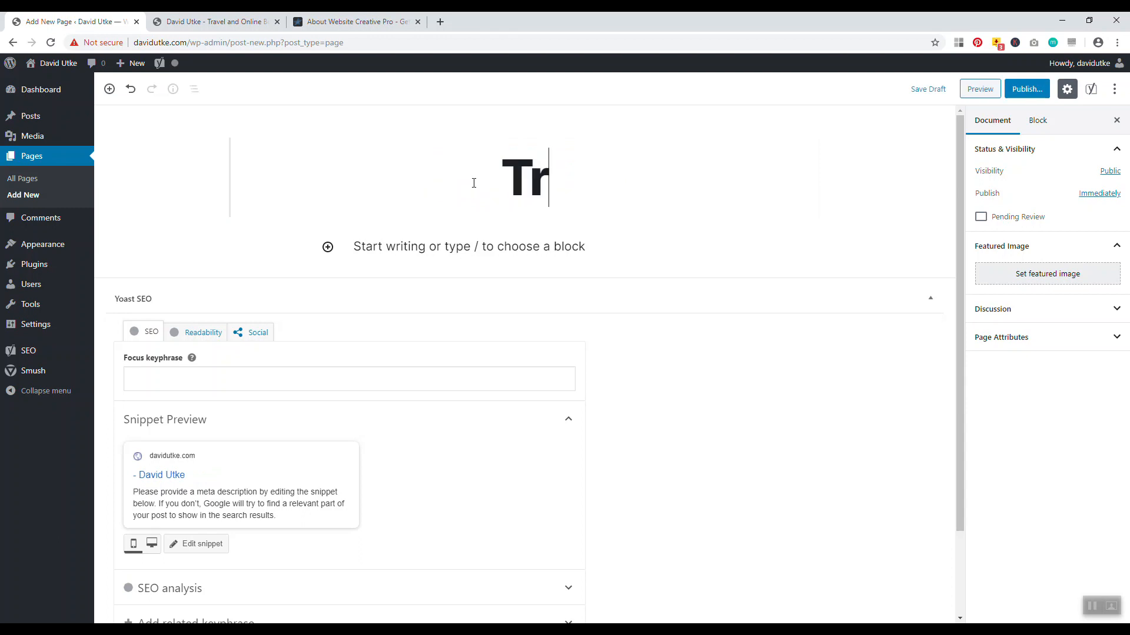
type("avel Will ")
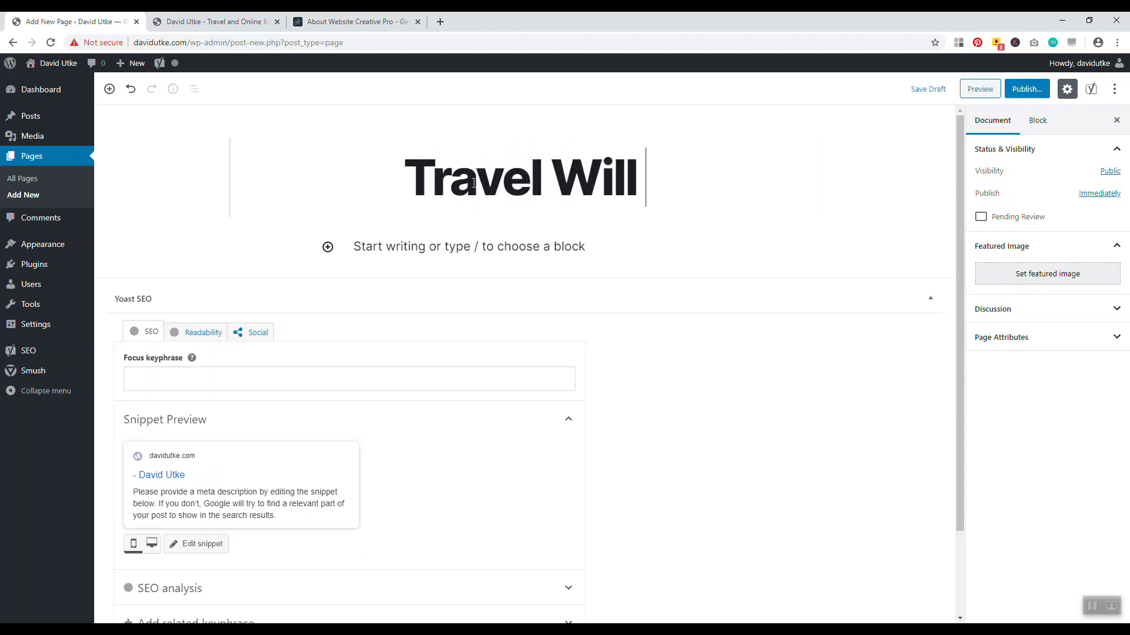
type("Change o")
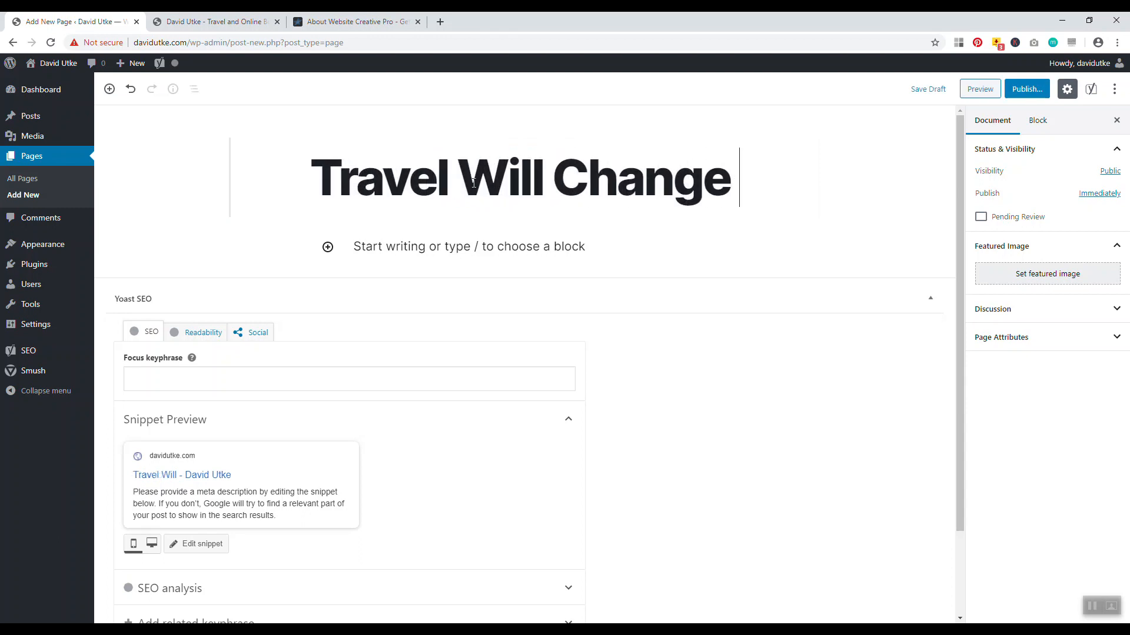
key("BackSpace")
key("BackSpace")
key("BackSpace")
key("BackSpace")
key("BackSpace")
key("BackSpace")
key("BackSpace")
key("BackSpace")
key("BackSpace")
key("BackSpace")
key("BackSpace")
key("BackSpace")
key("BackSpace")
key("BackSpace")
key("BackSpace")
key("BackSpace")
key("BackSpace")
key("BackSpace")
key("BackSpace")
key("BackSpace")
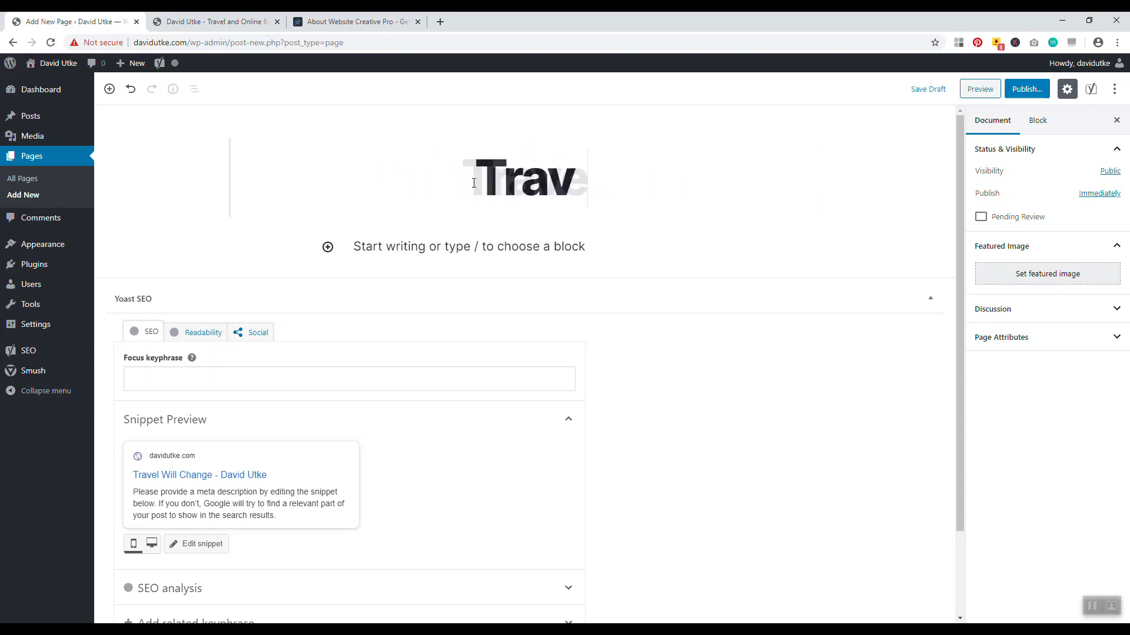
type("About")
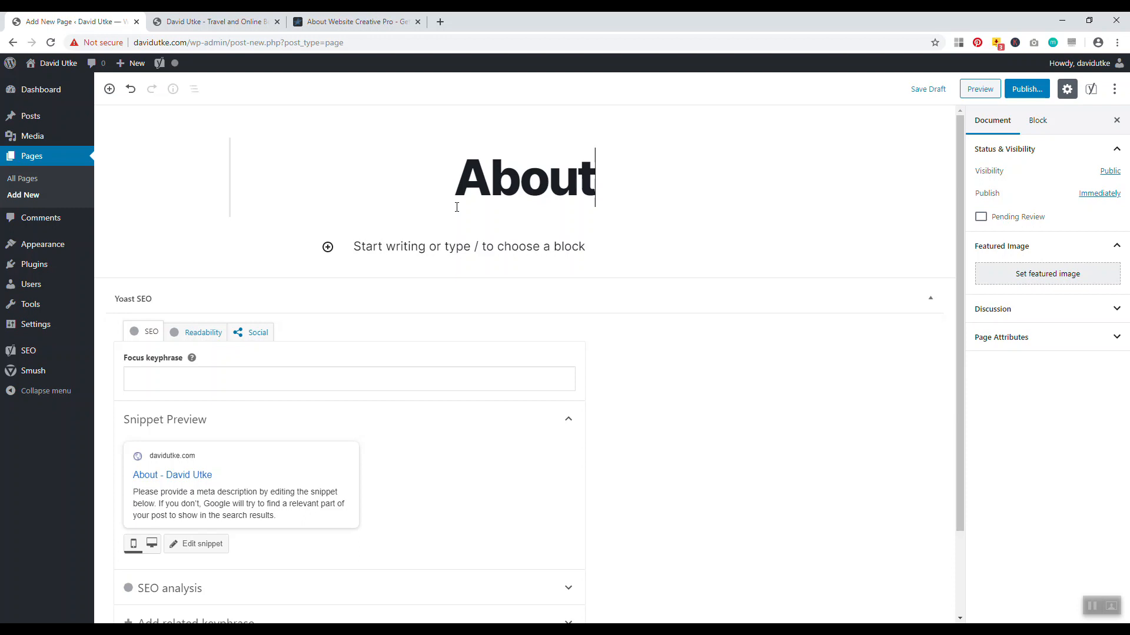
Save the About page as a draft with an empty body
mouse_move(465, 248)
left_click(492, 239)
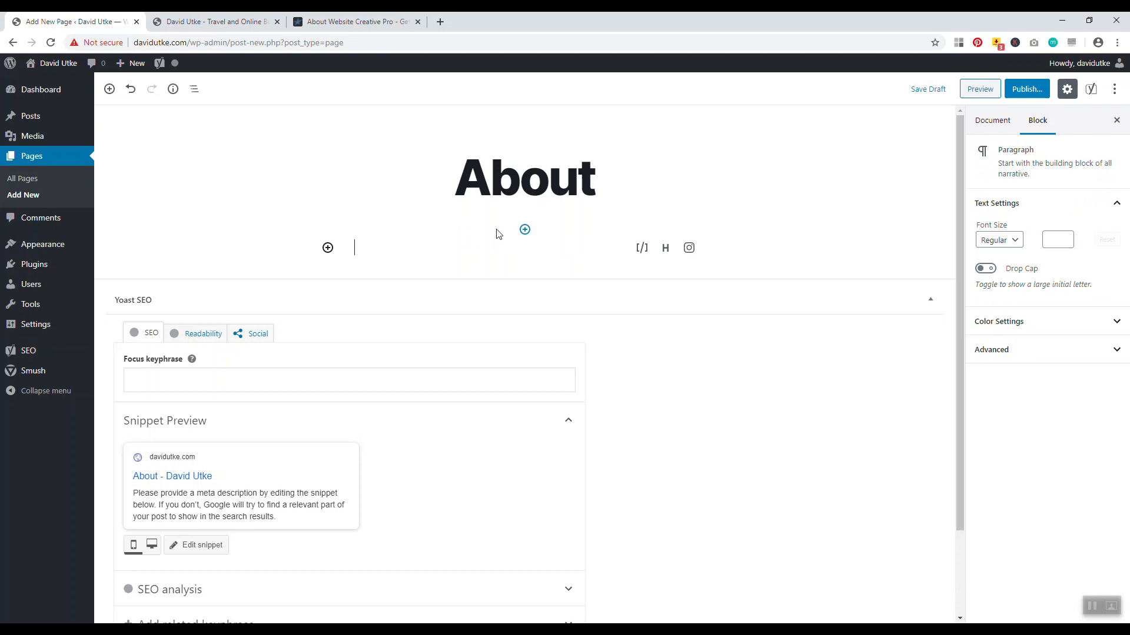
left_click(520, 176)
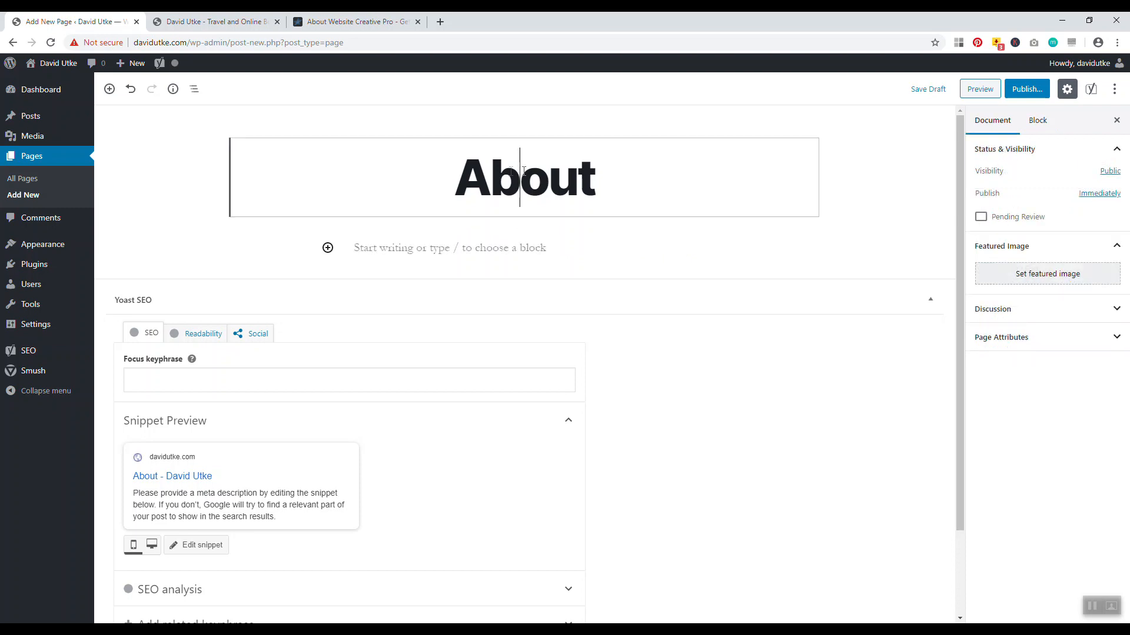
left_click(926, 92)
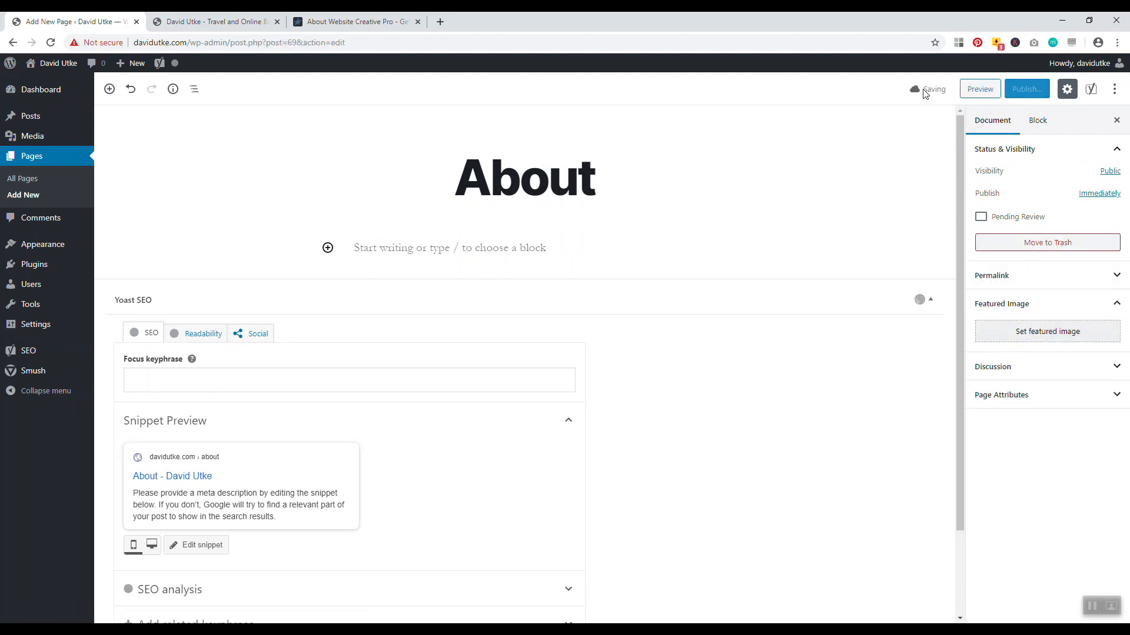
Review the About page's SEO title, slug and permalink
scroll(755, 312, "down", 2)
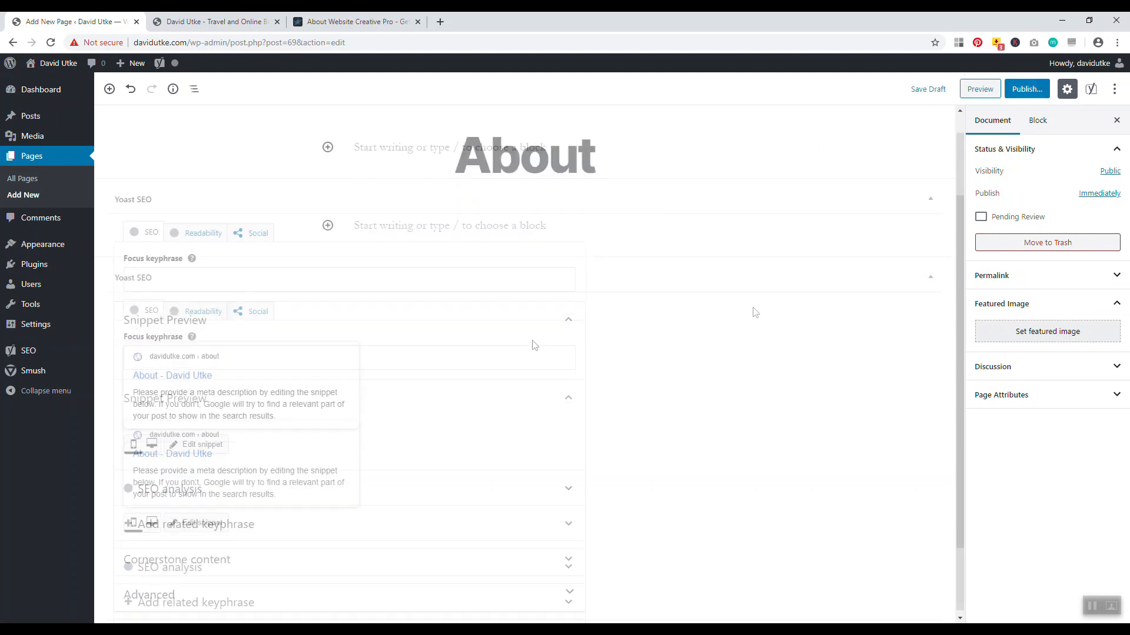
left_click(206, 452)
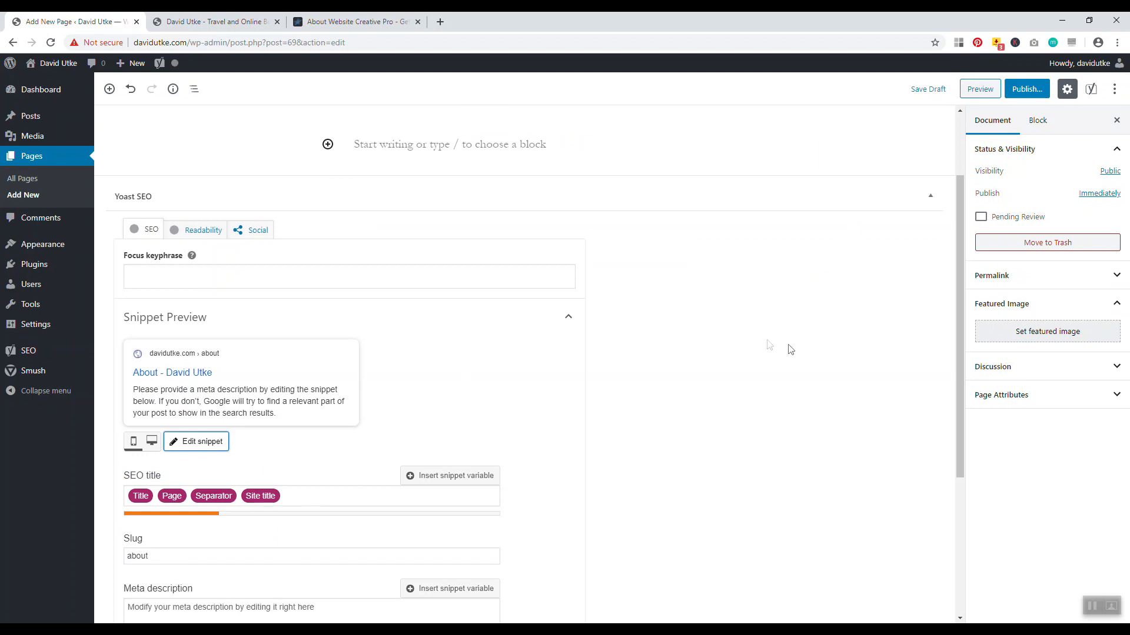
scroll(788, 353, "up", 2)
left_click(556, 177)
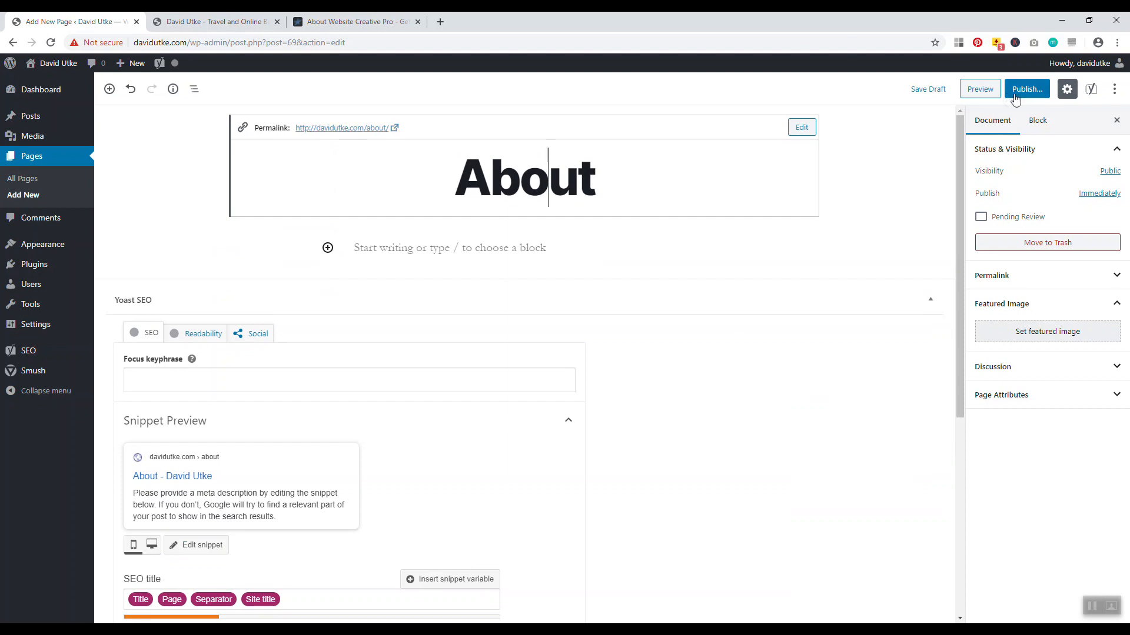
left_click(800, 96)
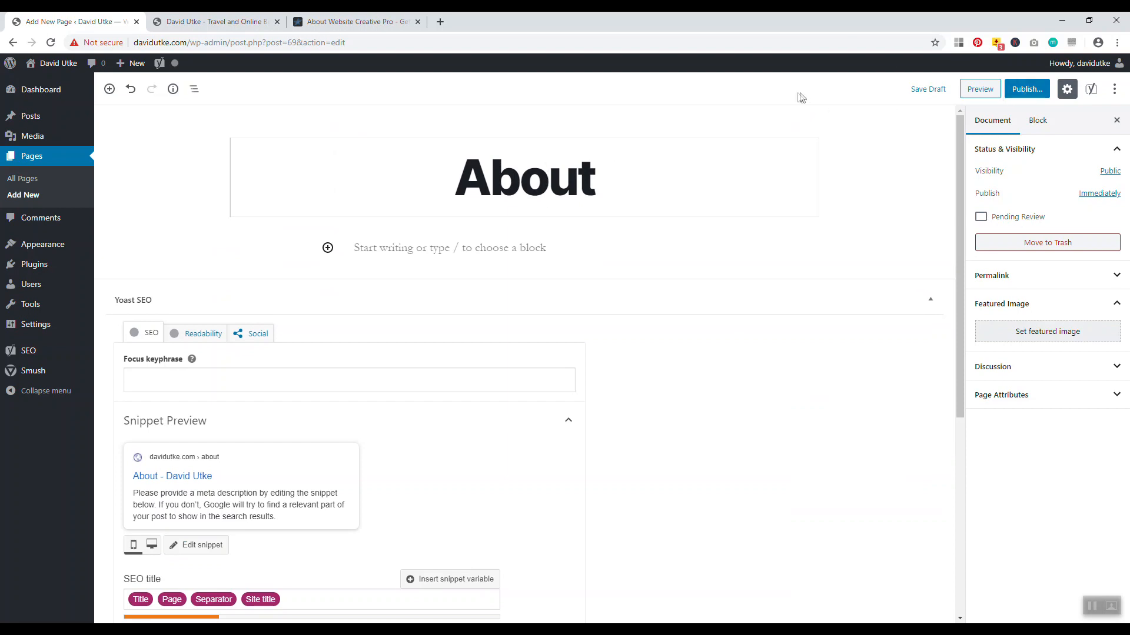
Reopen the About draft from the Pages list, publish it, and start a new page
left_click(24, 180)
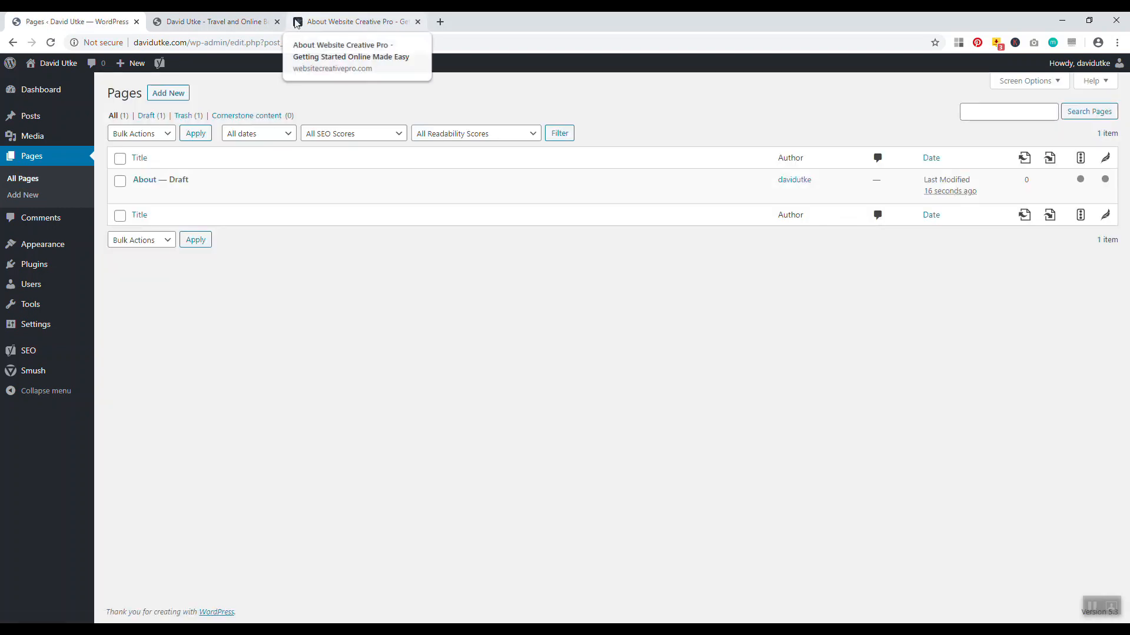
left_click(277, 22)
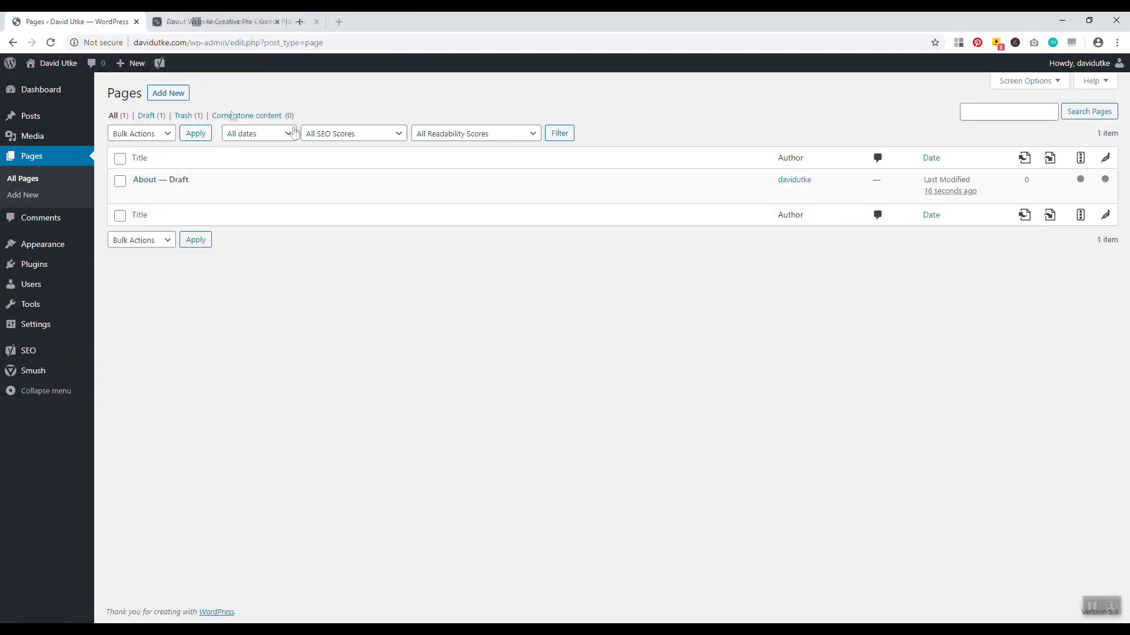
left_click(144, 180)
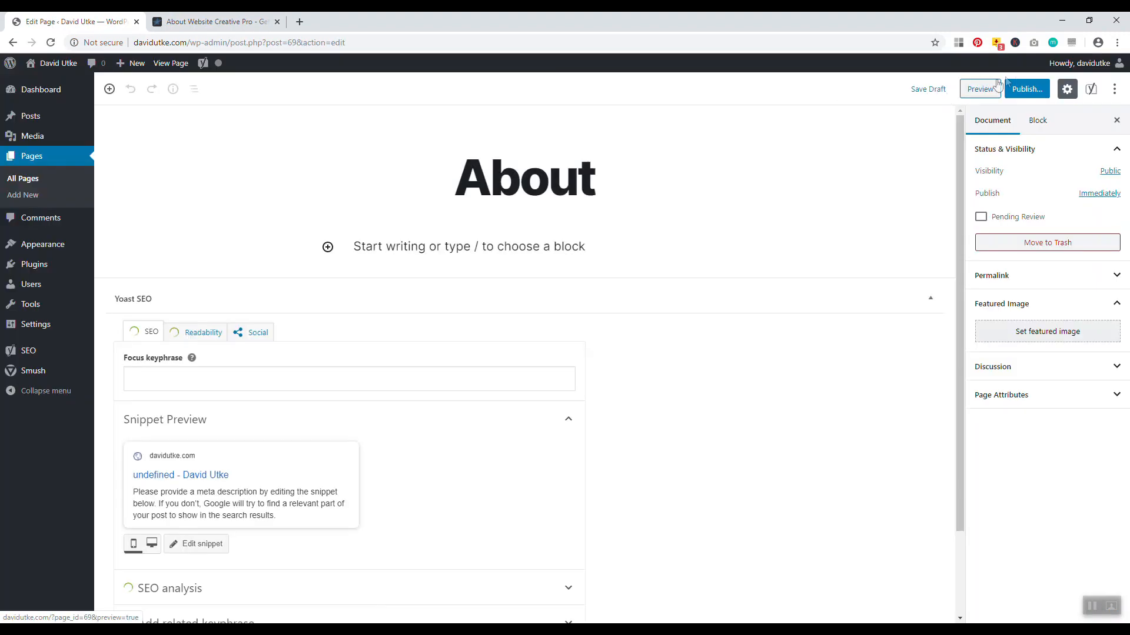
left_click(1027, 89)
left_click(1059, 89)
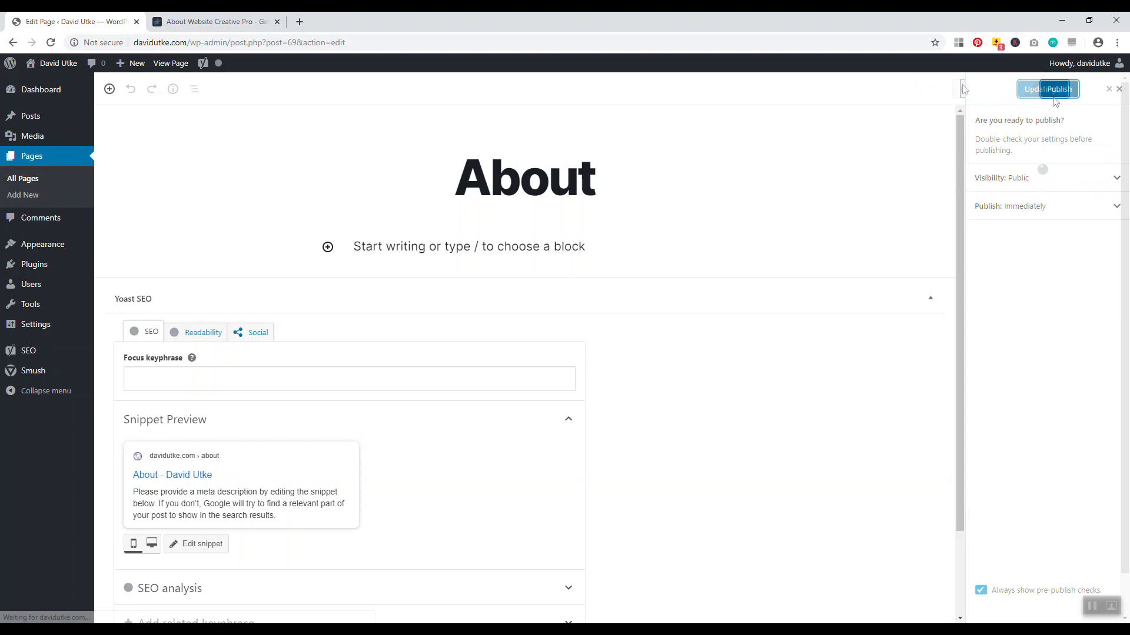
left_click(22, 195)
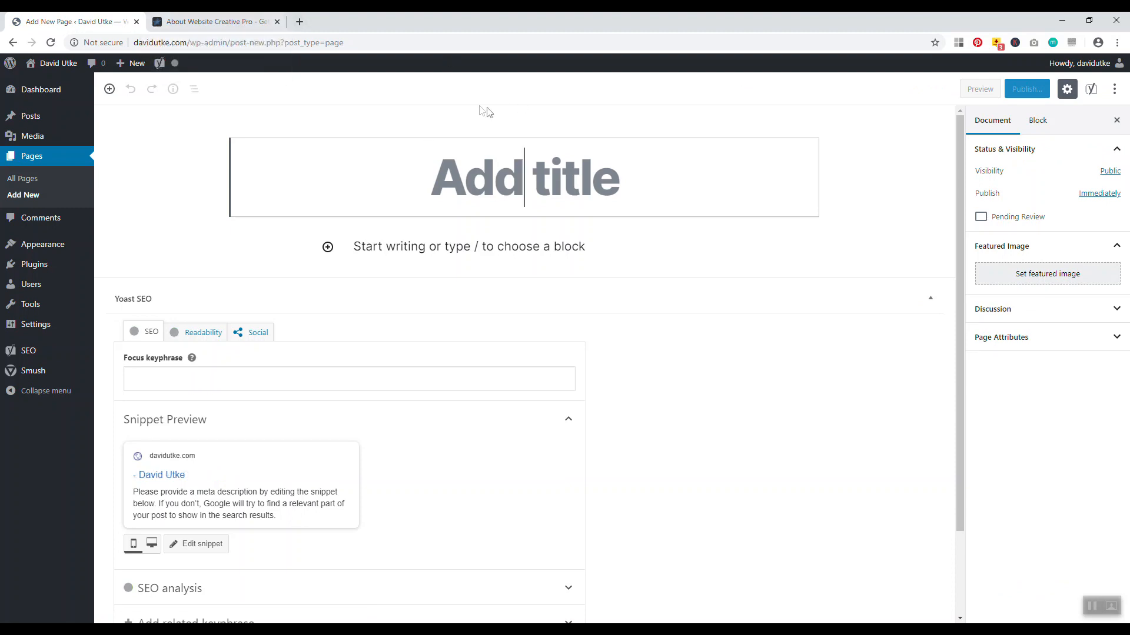
Title the page 'Need To Contact Us?' and add the thank-you paragraph about reaching you via Facebook or the form below
type("Ne")
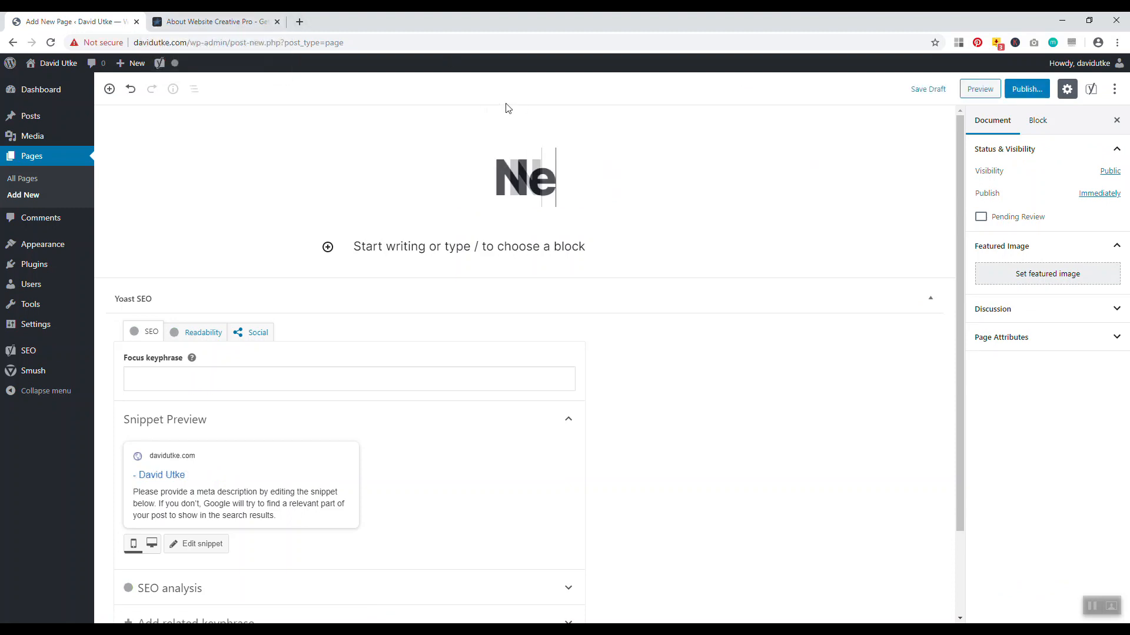
type("ed To ")
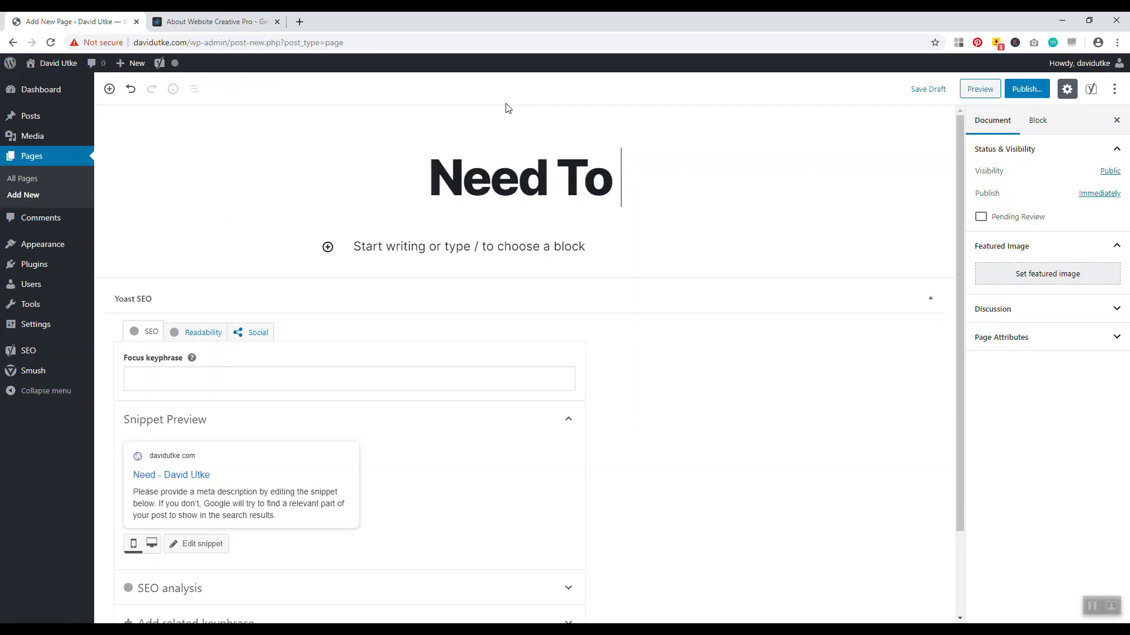
type("Contact Us?")
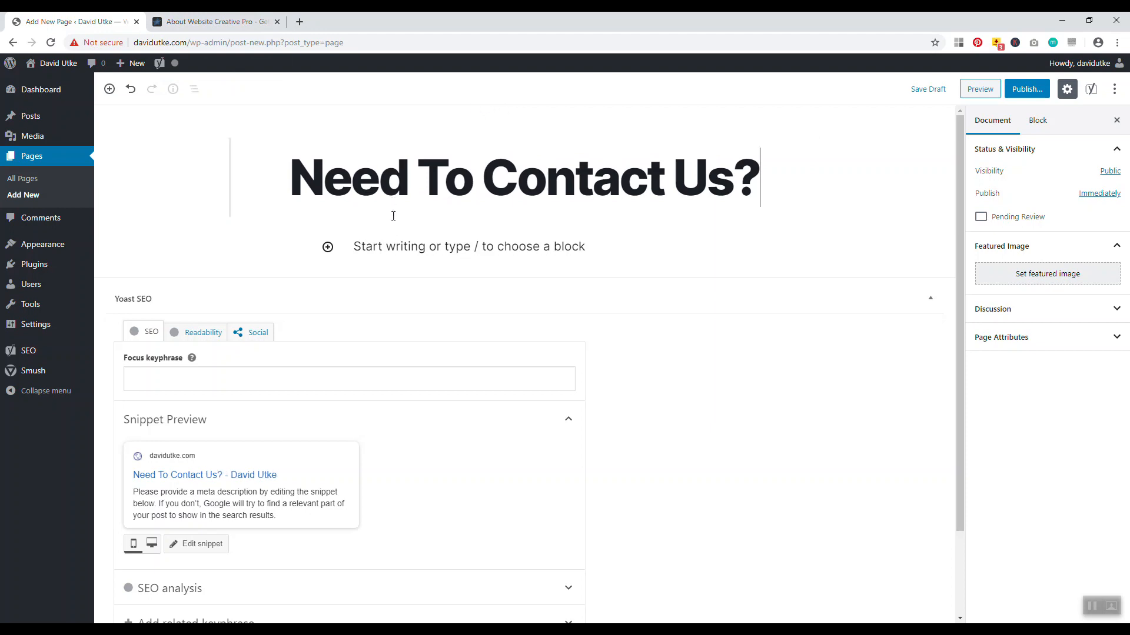
left_click(399, 248)
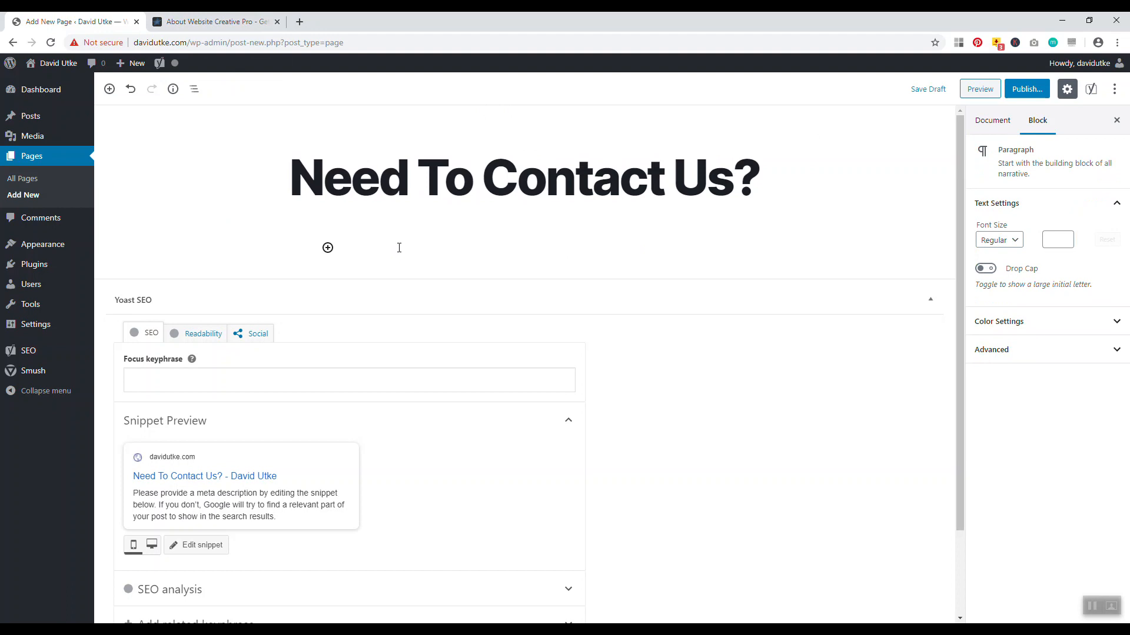
type("Thanks")
key("BackSpace")
type("you for your in")
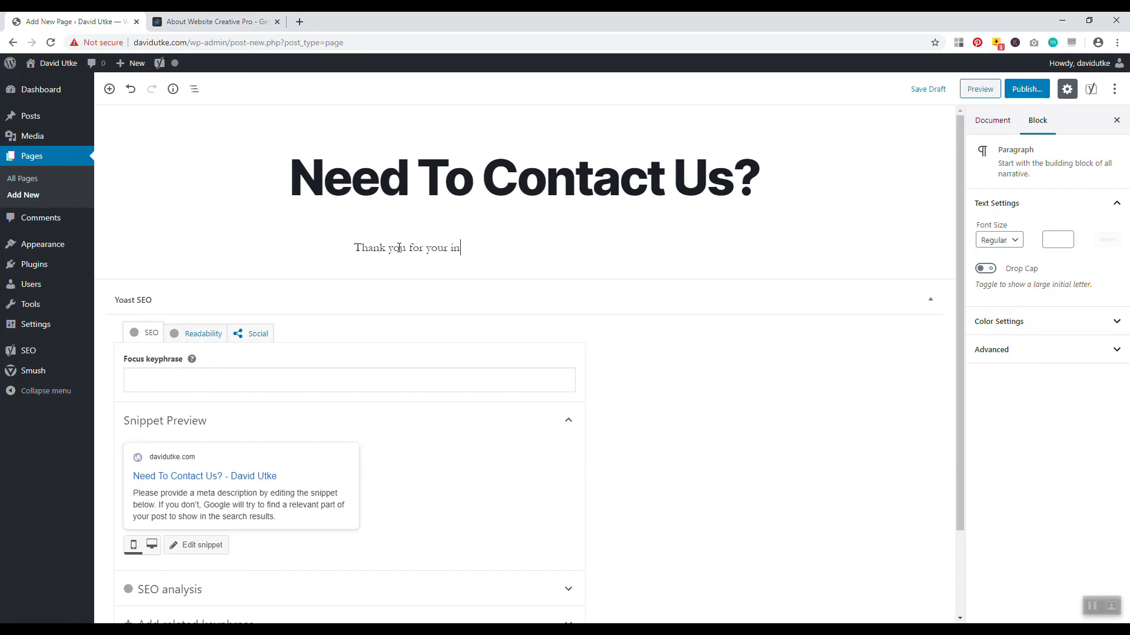
type("terests")
type("Y")
type("W")
type("e can b")
type("e reached vi")
type("a Faceb")
type("ook or the for")
type("m below.")
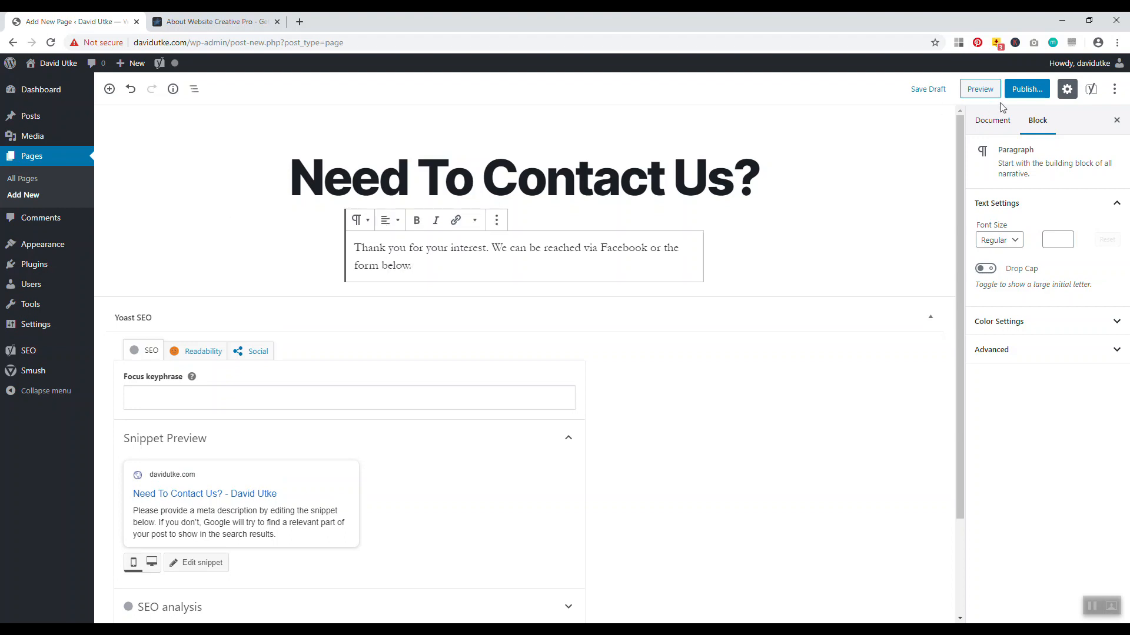
Publish the Need To Contact Us? page, change its slug to 'contact', and update it
left_click(1026, 89)
left_click(1071, 93)
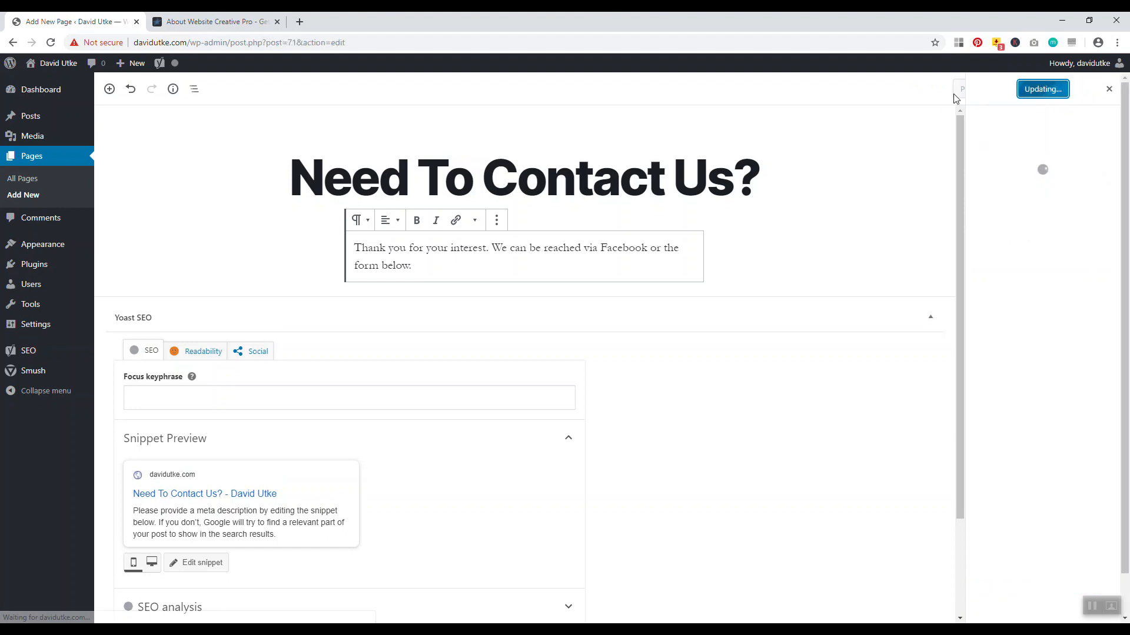
left_click(616, 182)
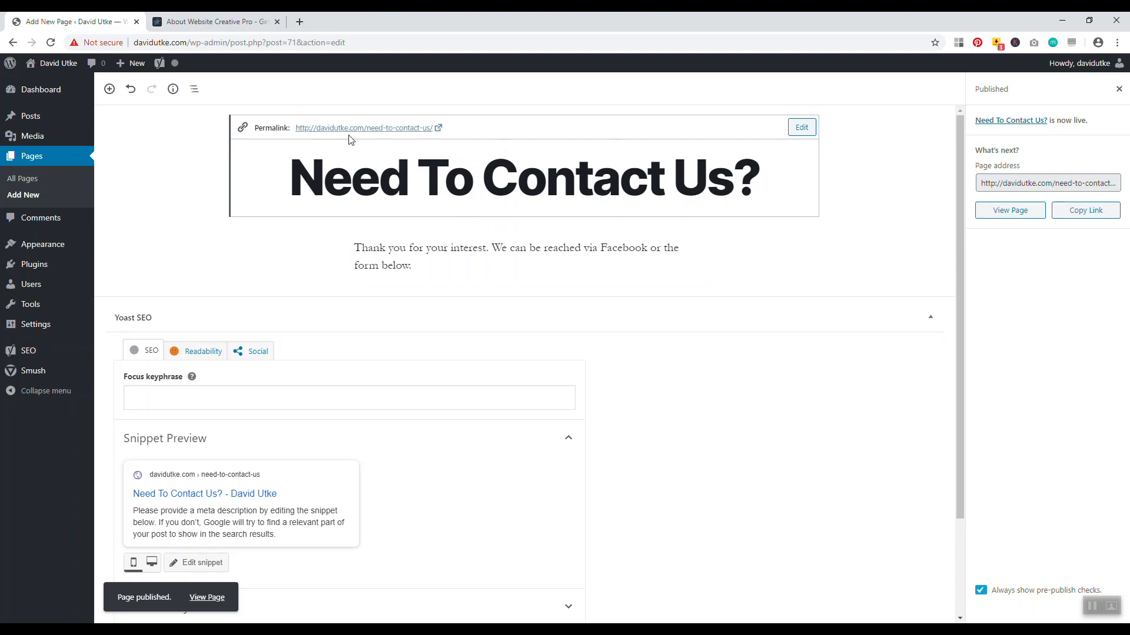
left_click(801, 128)
left_click_drag(480, 130, 368, 125)
key("BackSpace")
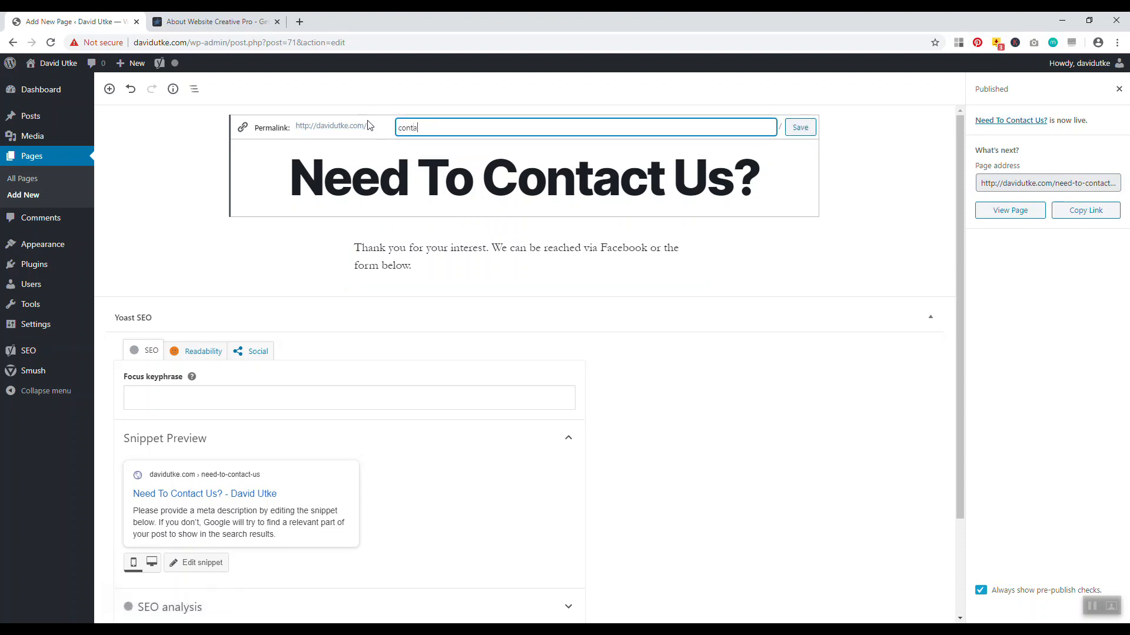
left_click(799, 128)
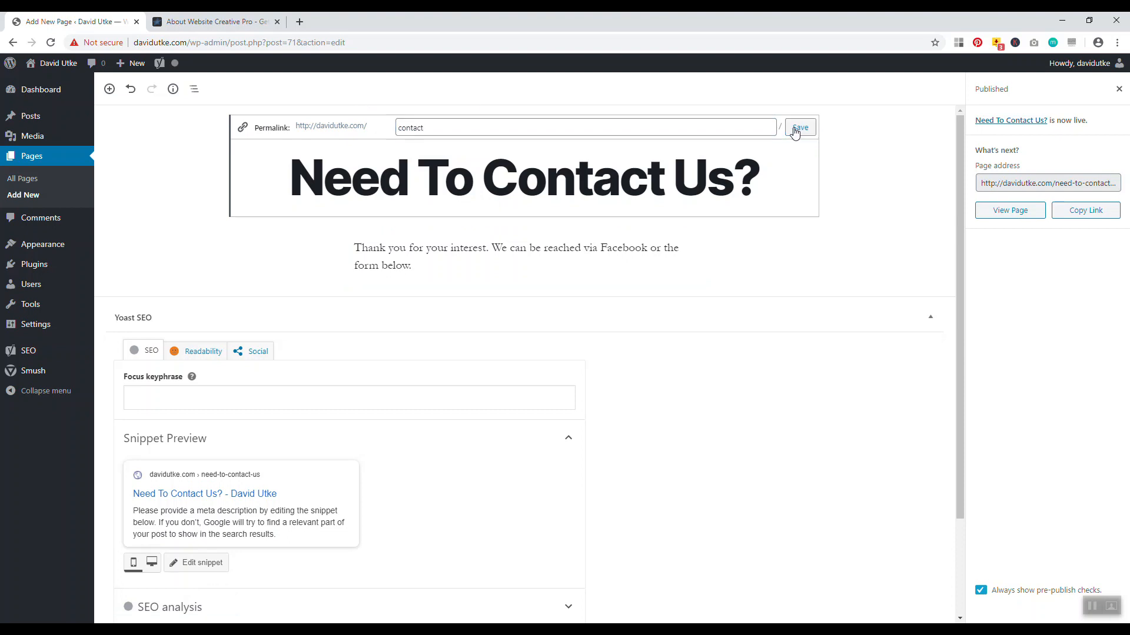
left_click(1021, 93)
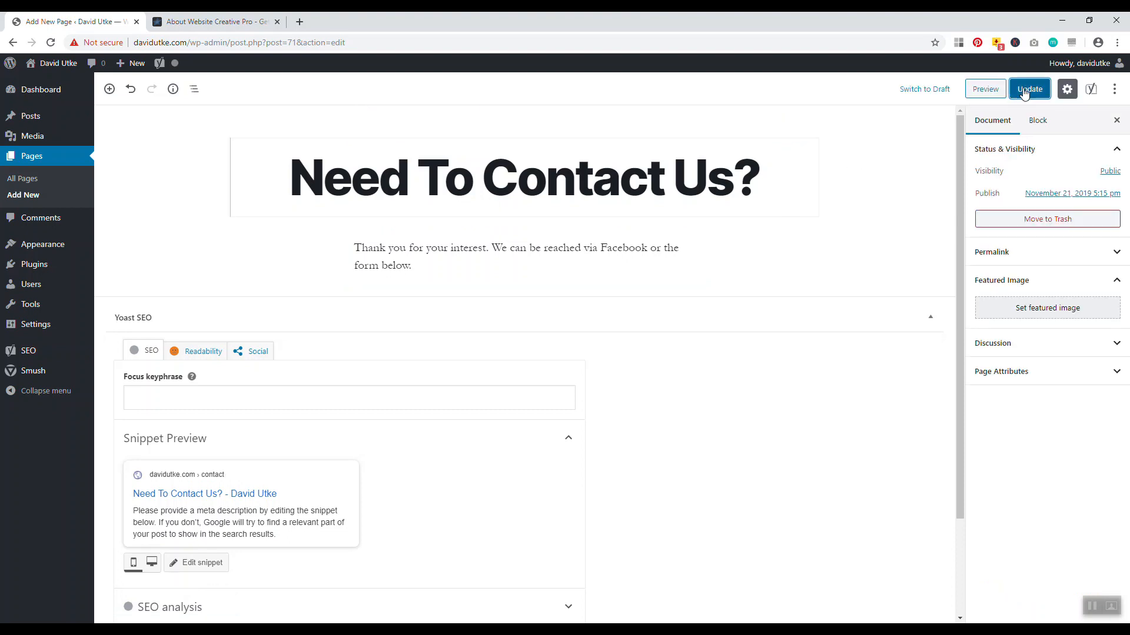
Remove the site title from the page's Yoast SEO title, then go to Installed Plugins
scroll(379, 393, "down", 2)
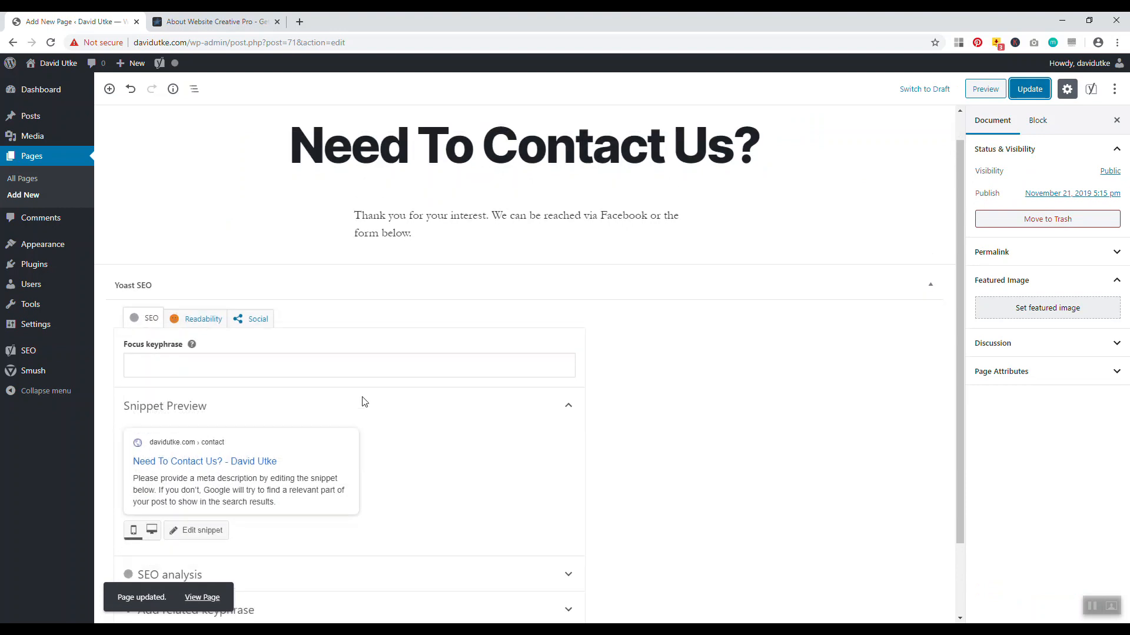
left_click(207, 442)
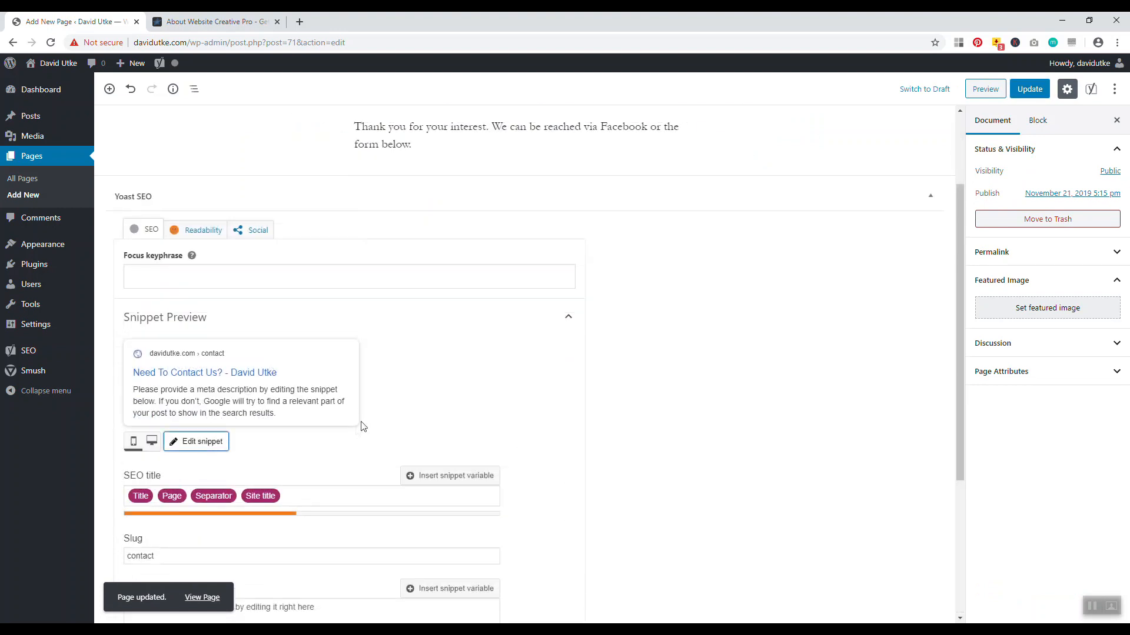
left_click(323, 497)
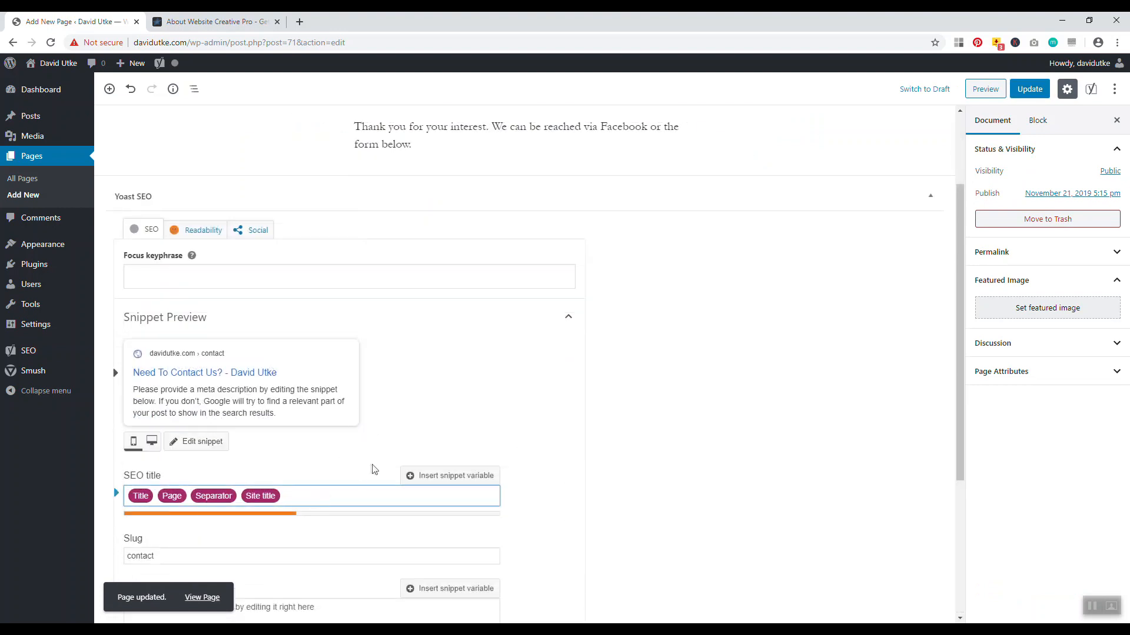
key("BackSpace")
scroll(367, 470, "up", 2)
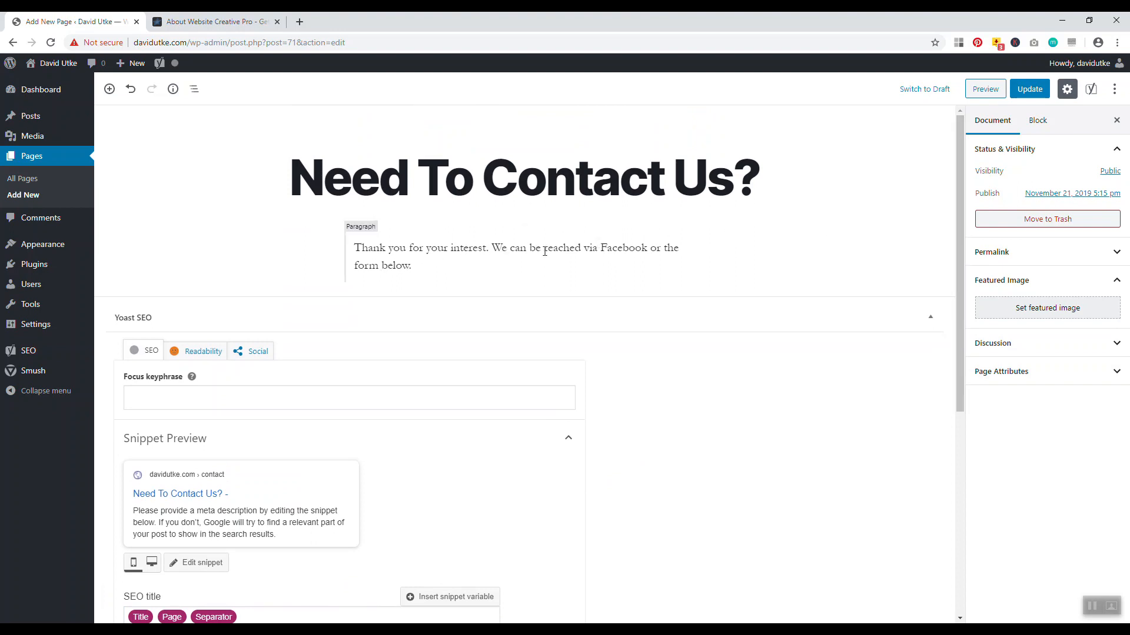
double_click(544, 250)
left_click(405, 265)
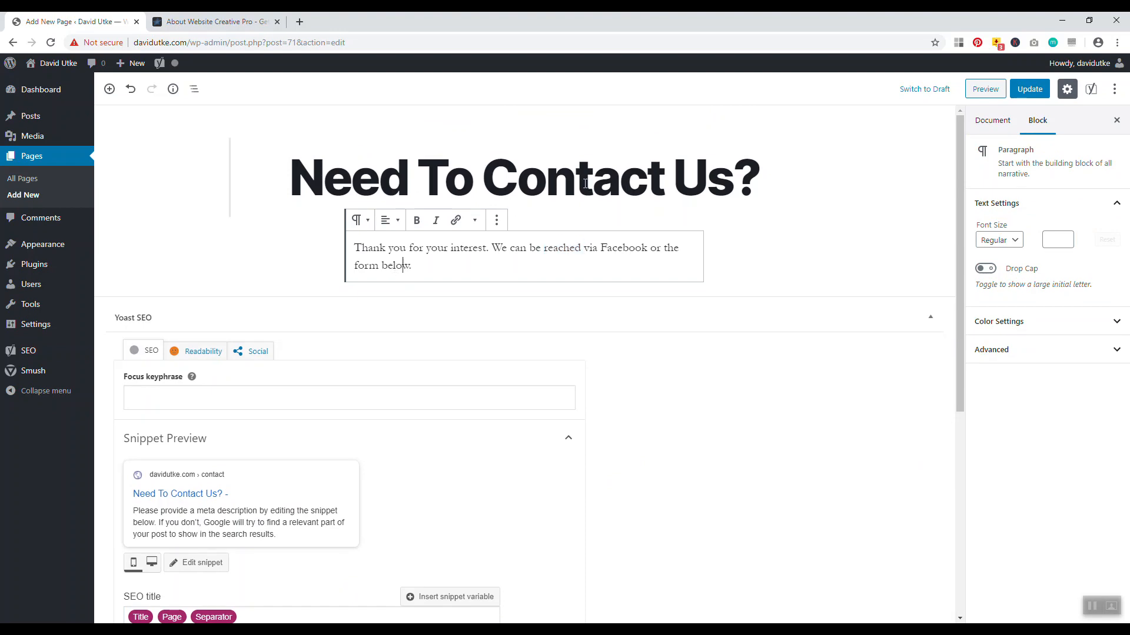
left_click(35, 268)
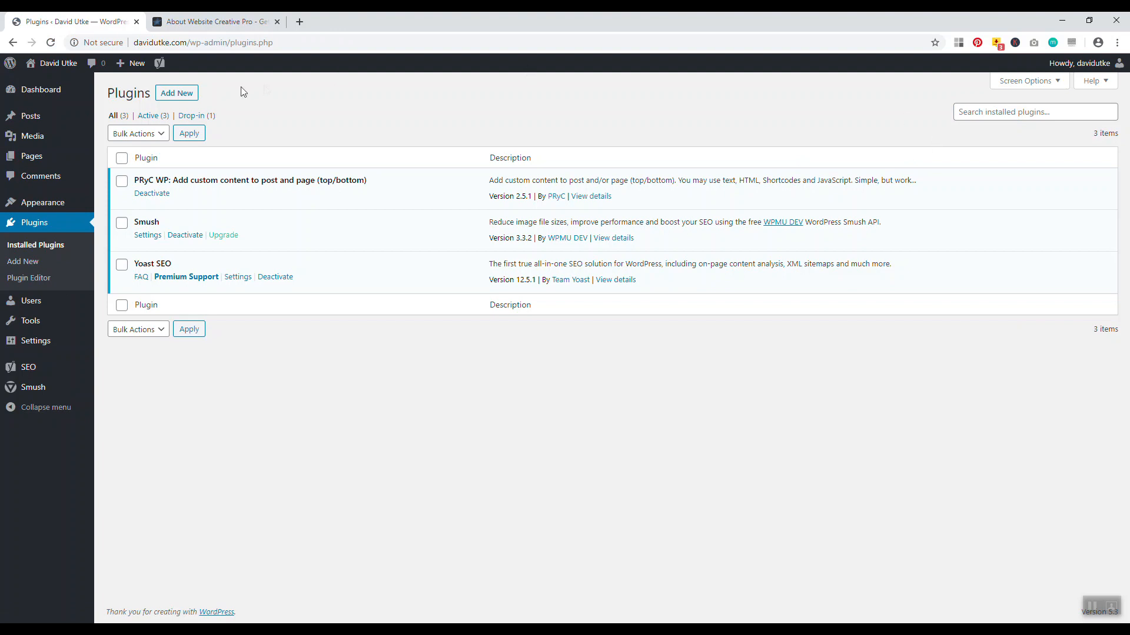
Search the plugin directory for 'ninja forms', then install and activate Ninja Forms
left_click(190, 93)
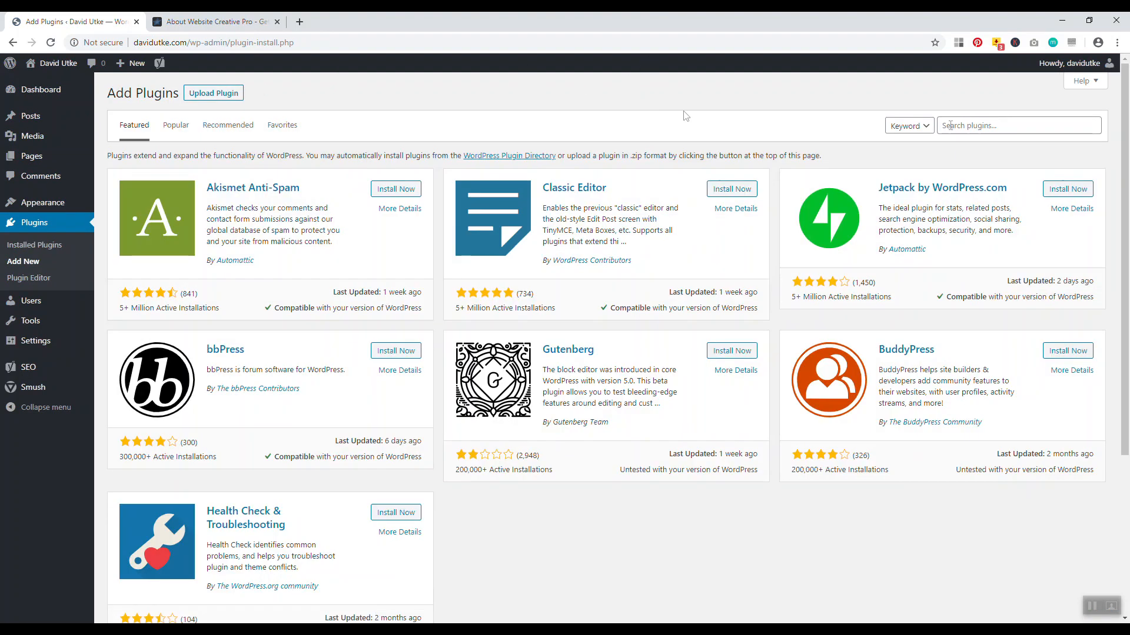
left_click(949, 126)
type("ni")
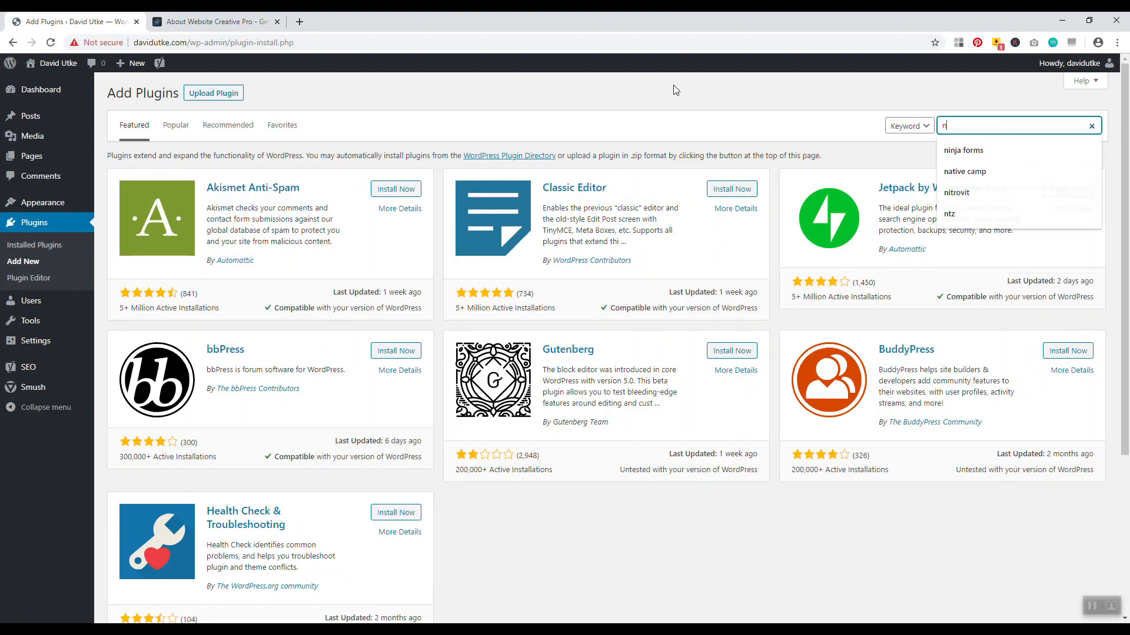
type("nja forms")
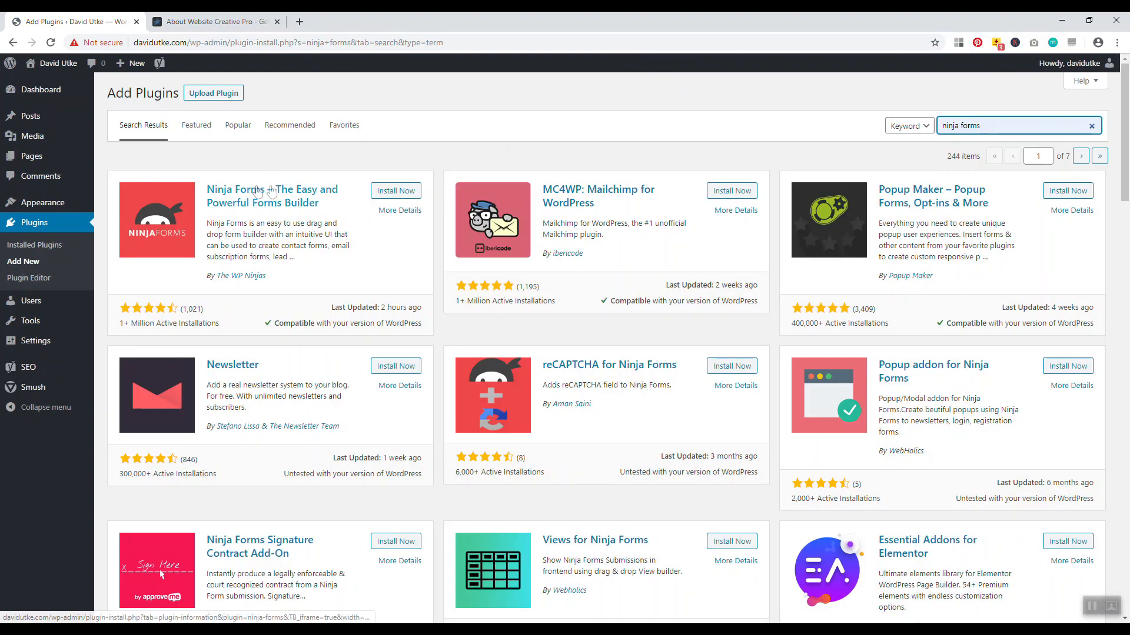
left_click(399, 192)
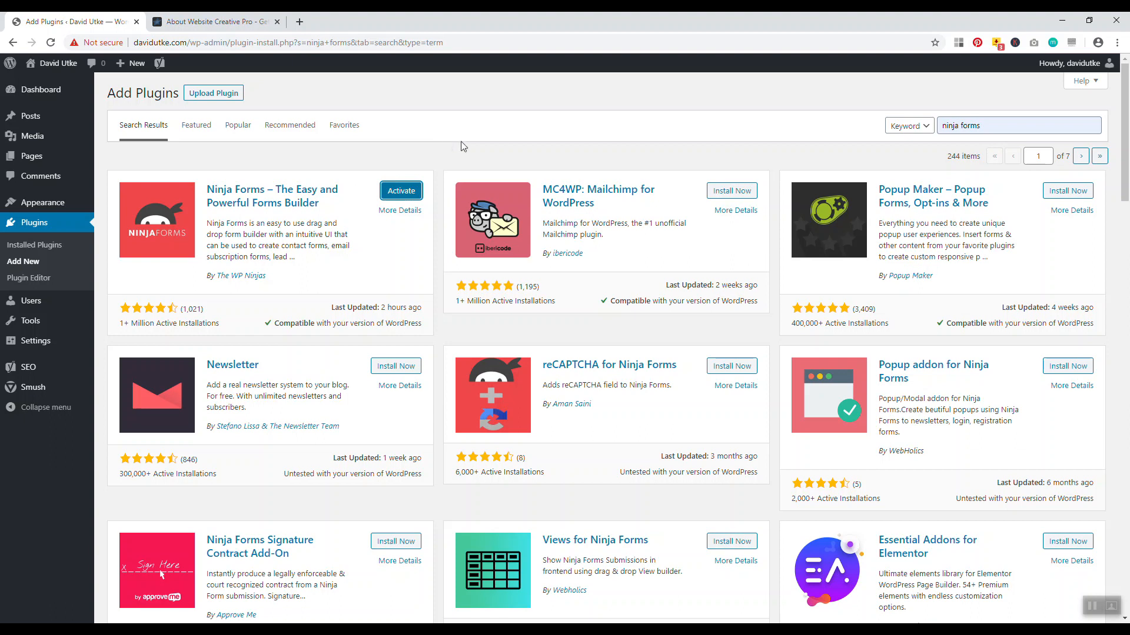
left_click(399, 192)
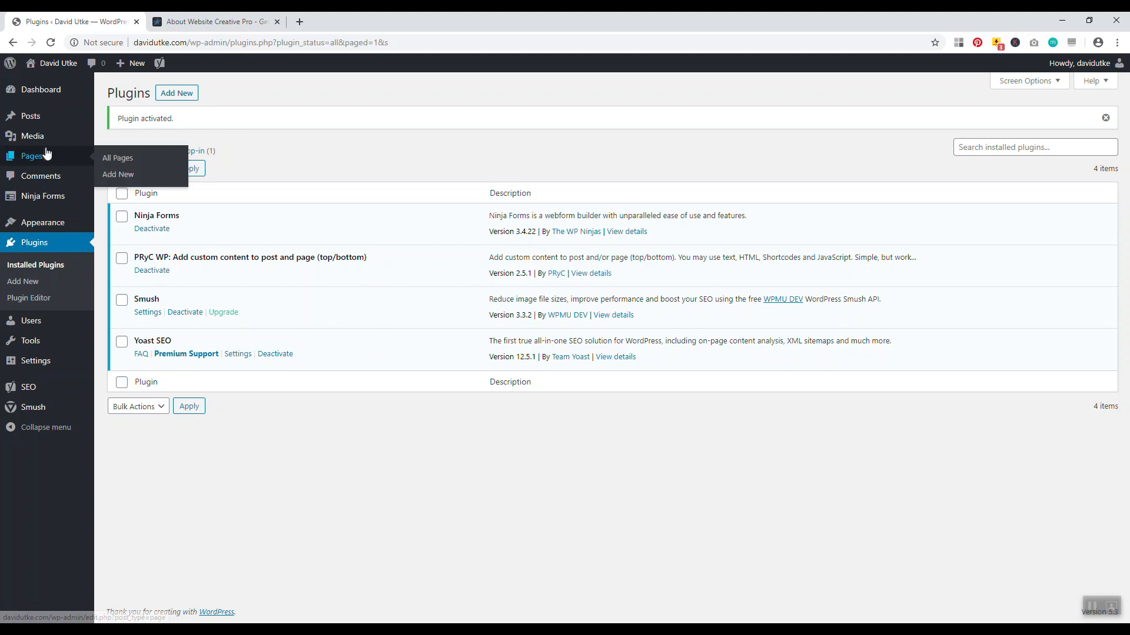
Copy the Contact Me form's [ninja_form id=1] shortcode from the Ninja Forms dashboard
mouse_move(32, 197)
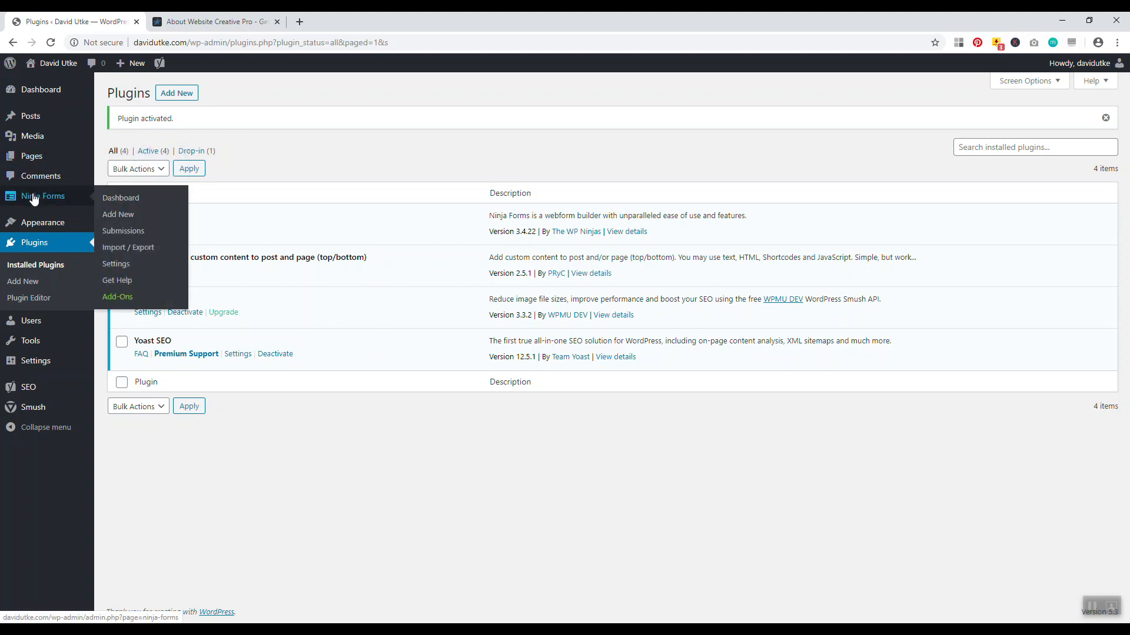
left_click(33, 198)
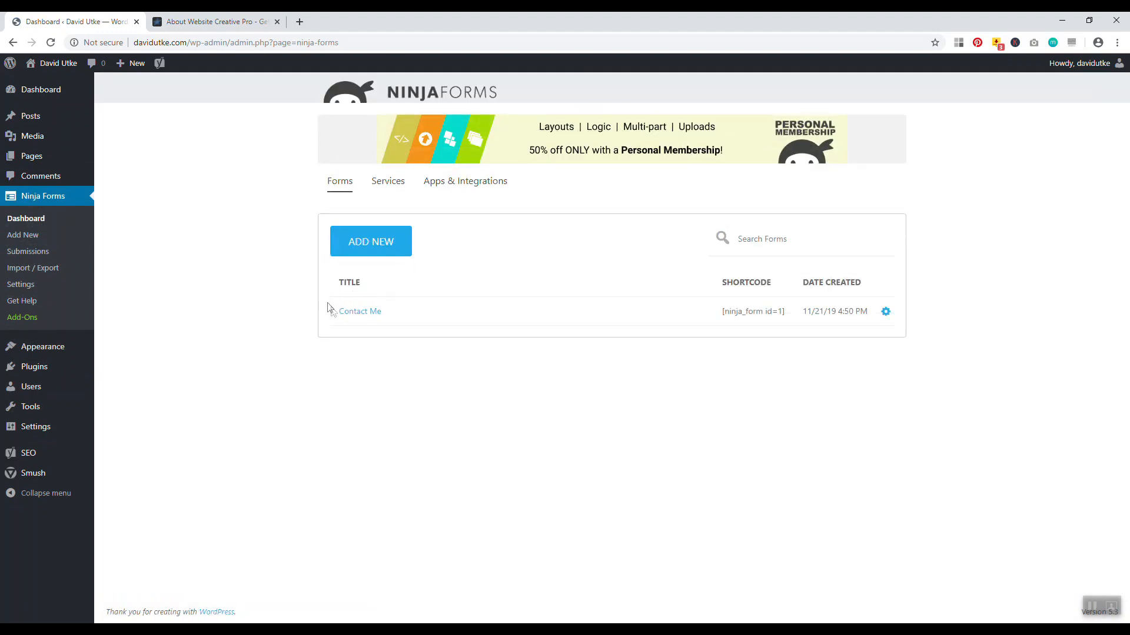
left_click_drag(719, 313, 784, 311)
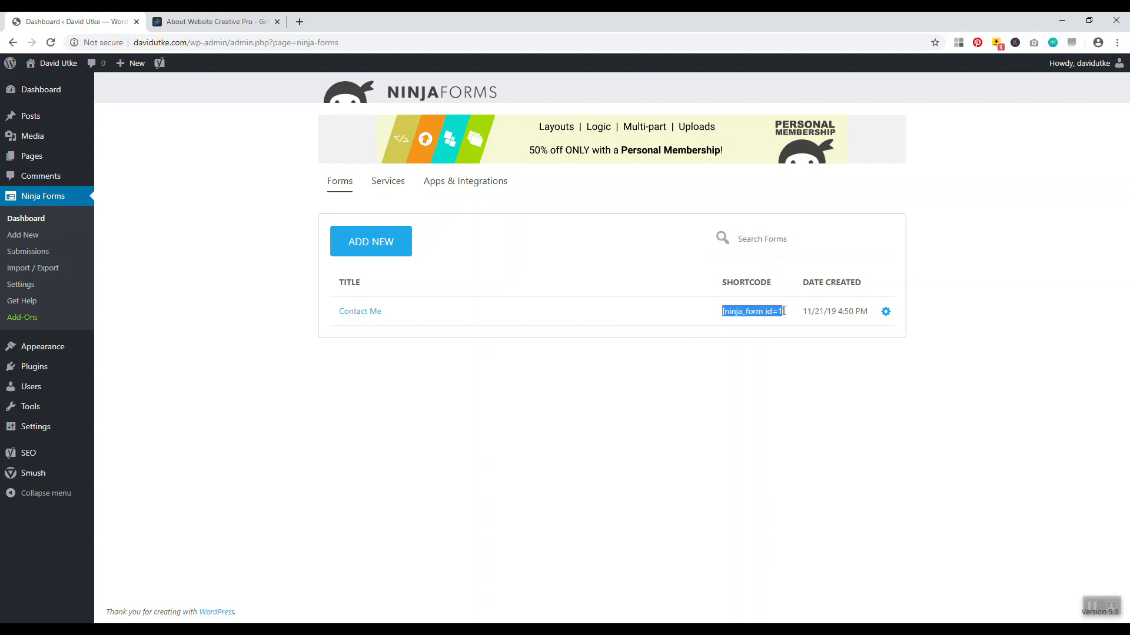
right_click(771, 307)
left_click(792, 315)
key("ctrl+Tab")
left_click(277, 22)
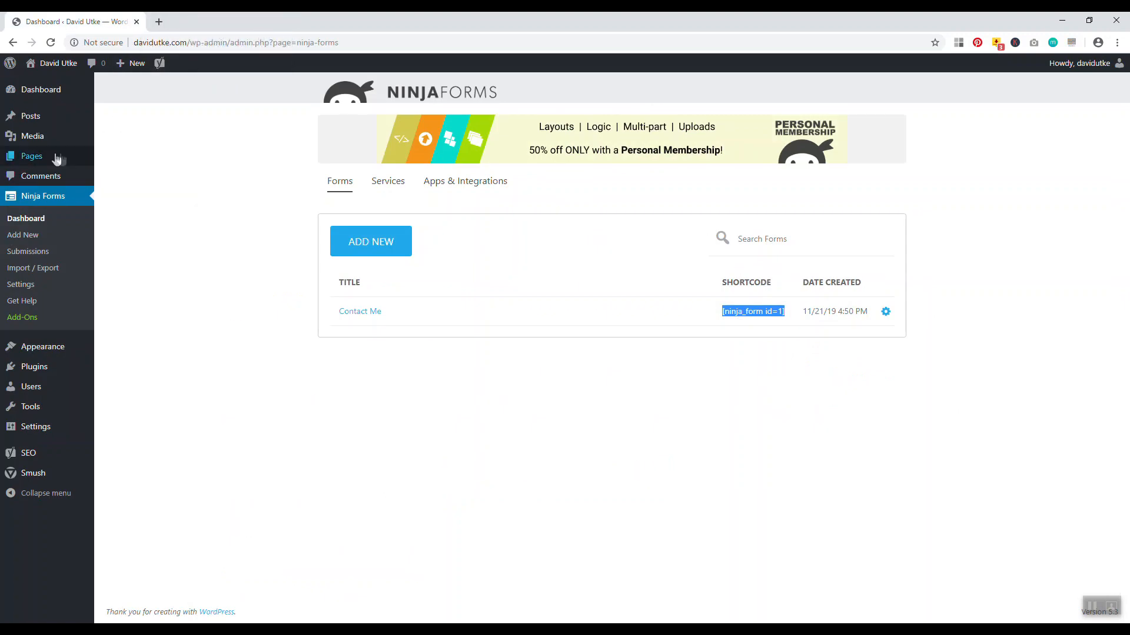
Paste the shortcode into a new paragraph below the Need To Contact Us? page's text
left_click(197, 21)
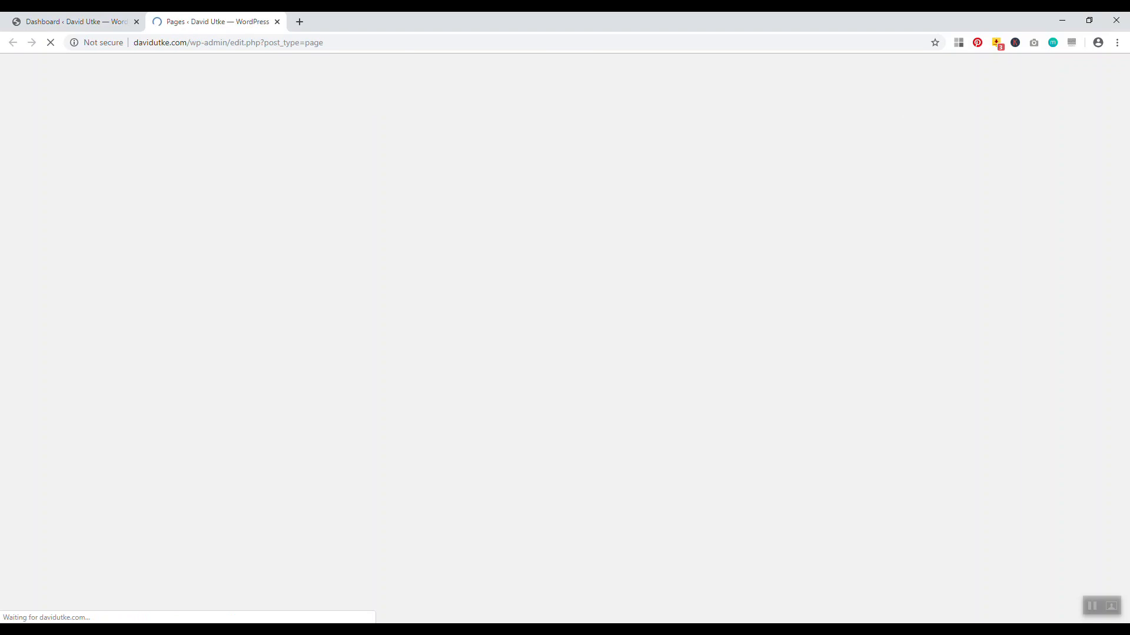
left_click(171, 215)
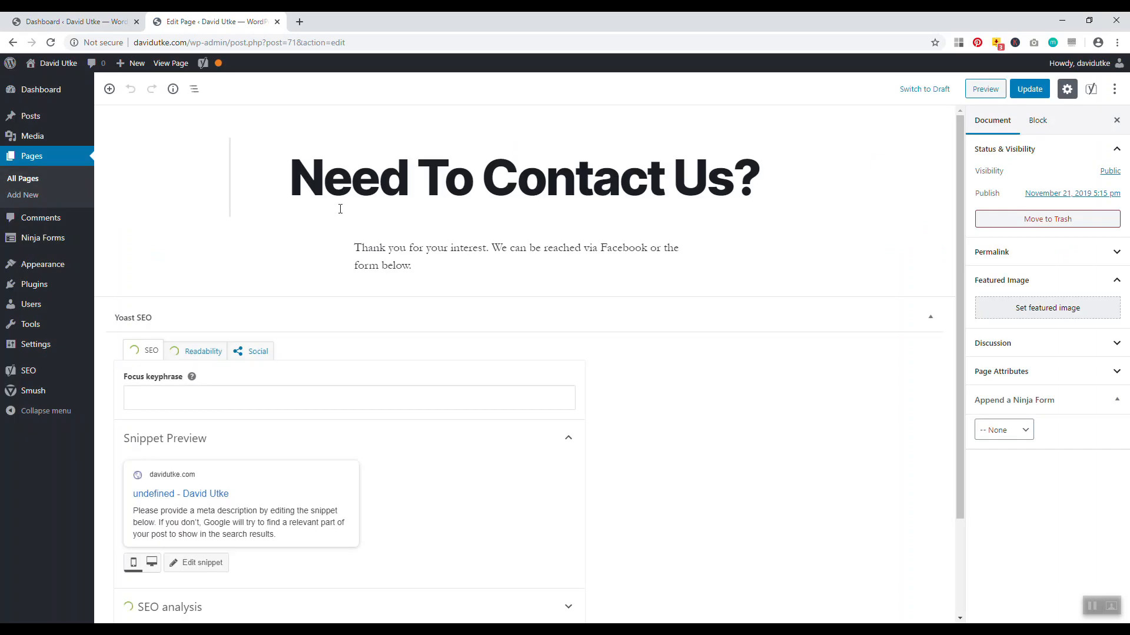
left_click(431, 270)
key("Return")
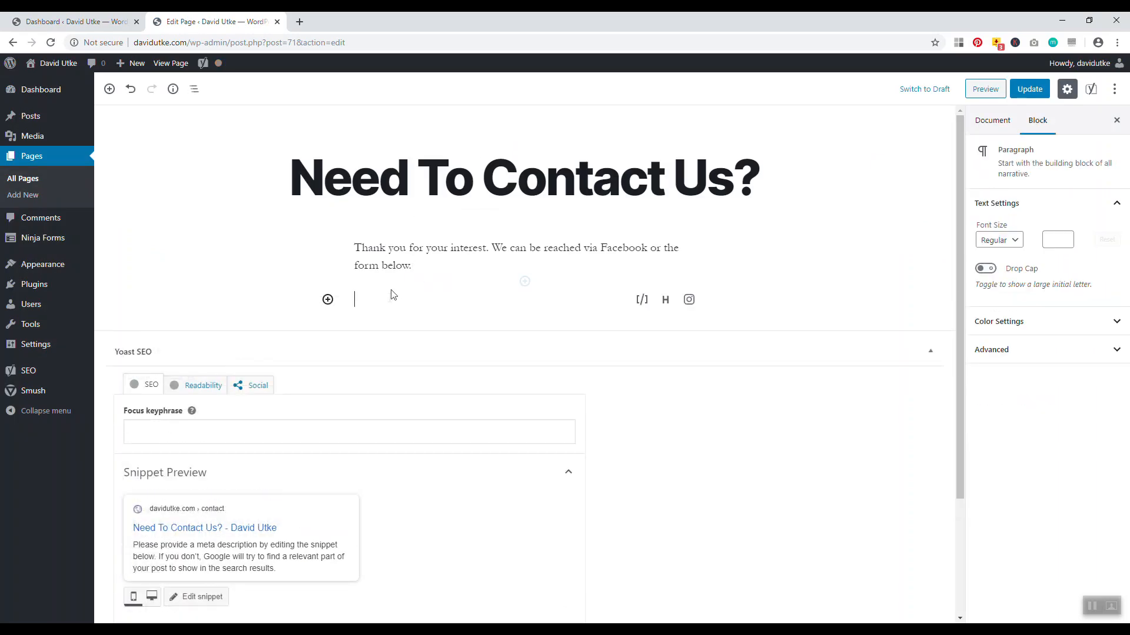
right_click(389, 299)
left_click(416, 389)
Update the page and open its live contact page in a new tab
left_click(1030, 89)
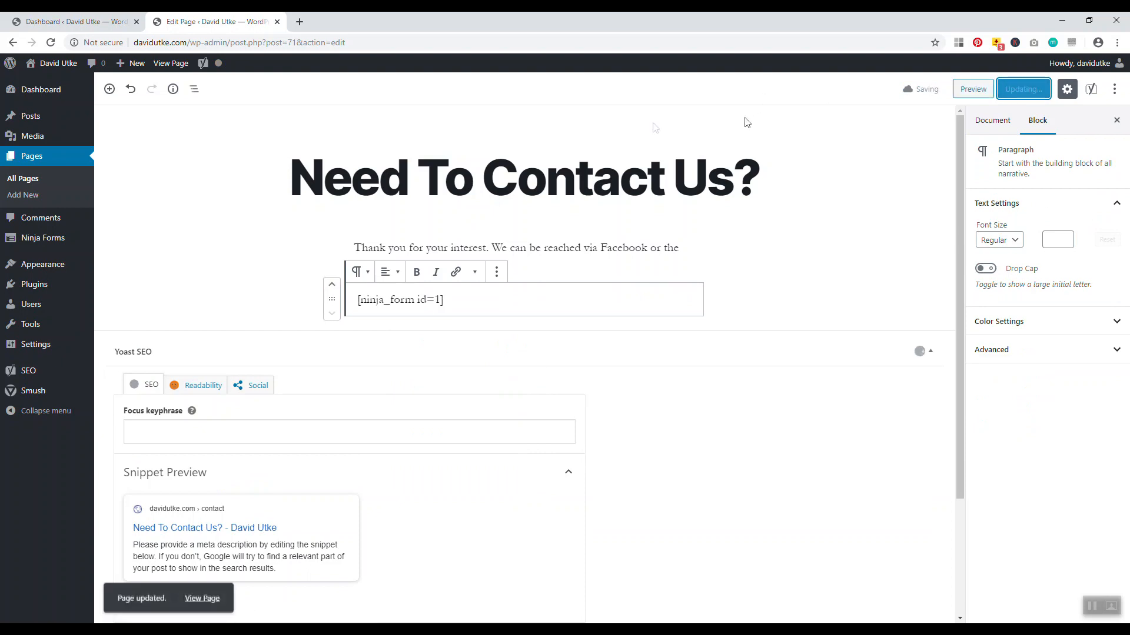
left_click(592, 147)
left_click(392, 129)
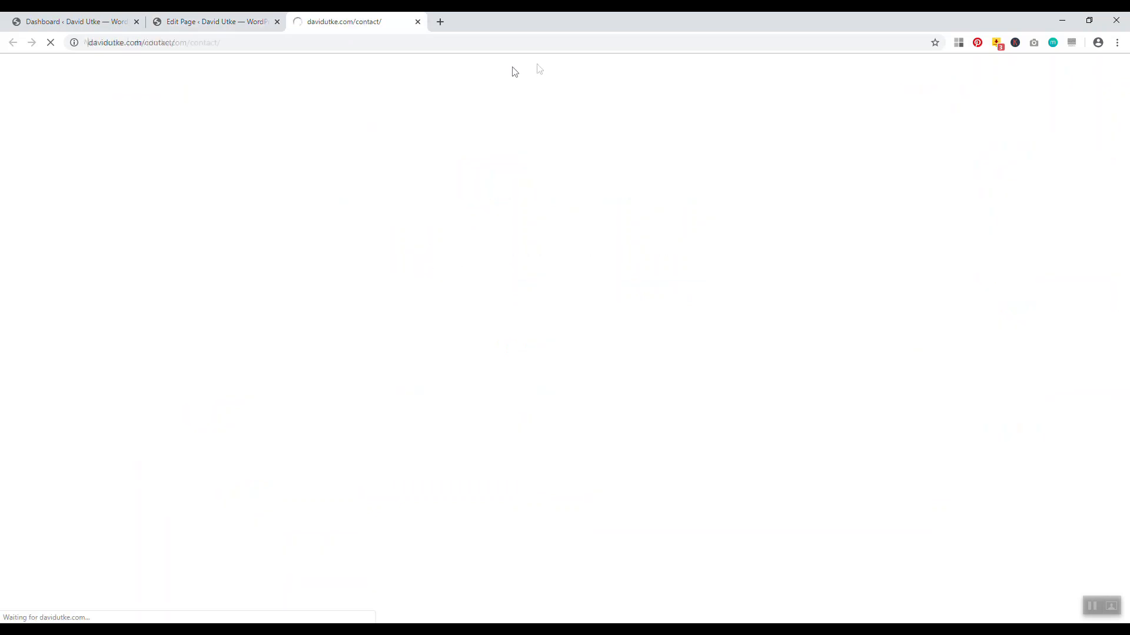
Scroll the live contact page to confirm the Contact Me form is displayed
scroll(340, 342, "down", 4)
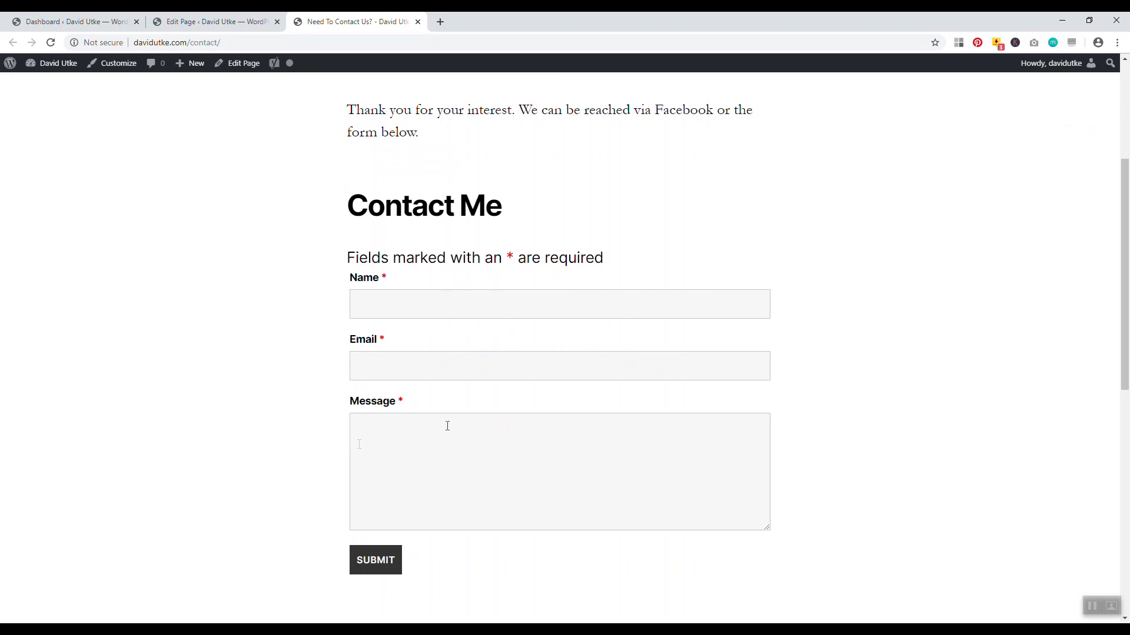
scroll(335, 444, "up", 4)
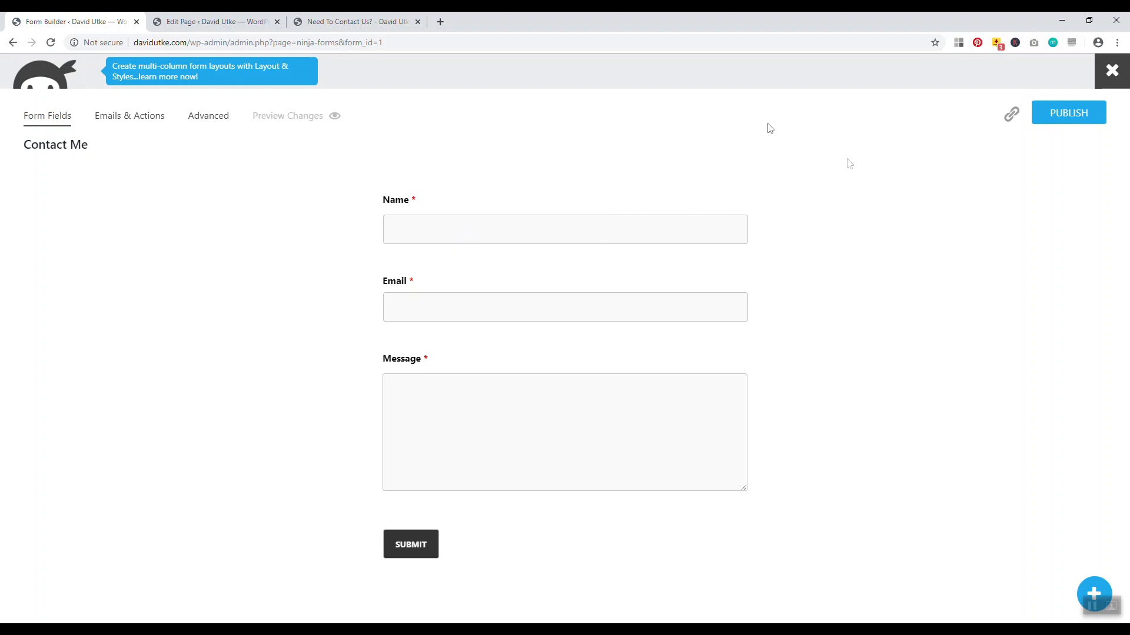
Look over the Contact Me form's Emails & Actions and Advanced settings
left_click(141, 123)
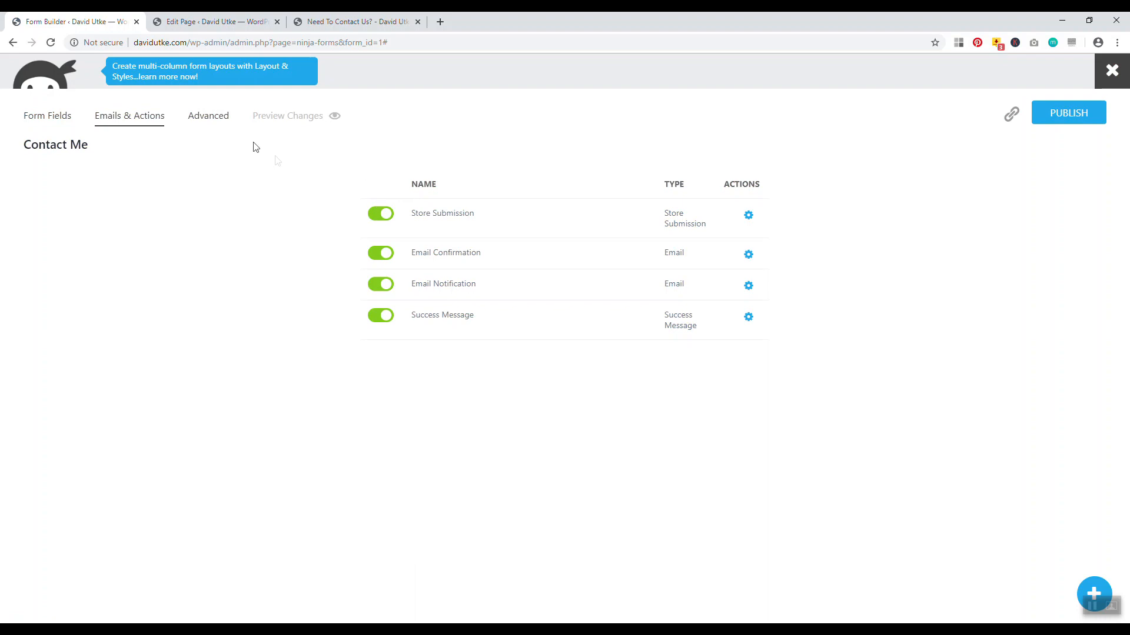
left_click(210, 117)
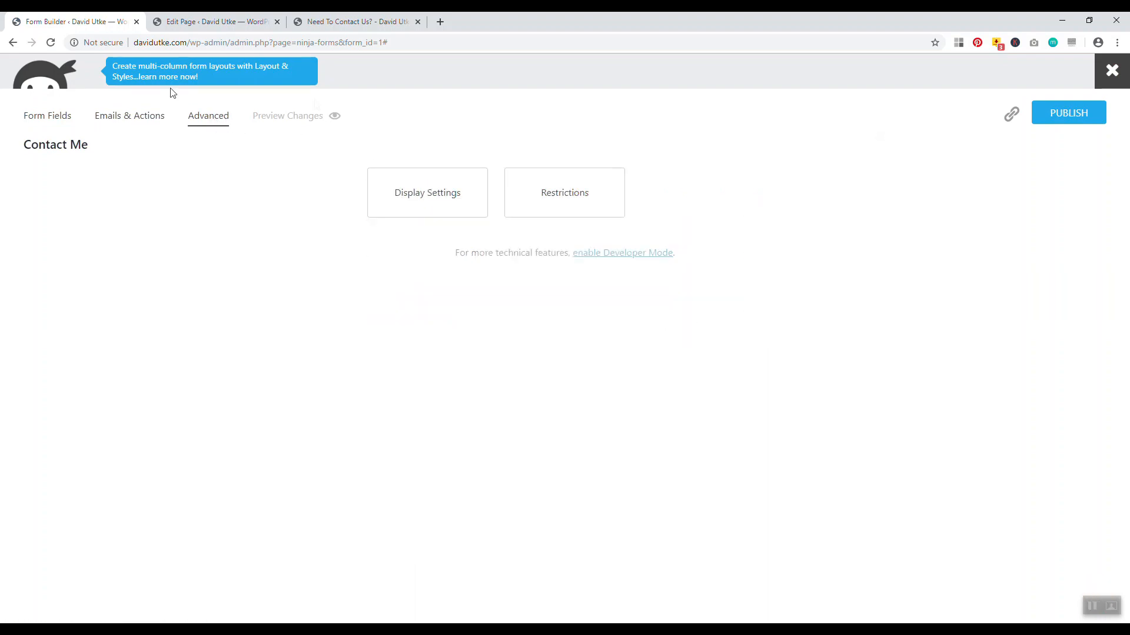
left_click(37, 117)
Inspect the Message, Email and Submit field settings, then return to the page editor
mouse_move(680, 383)
left_click(739, 359)
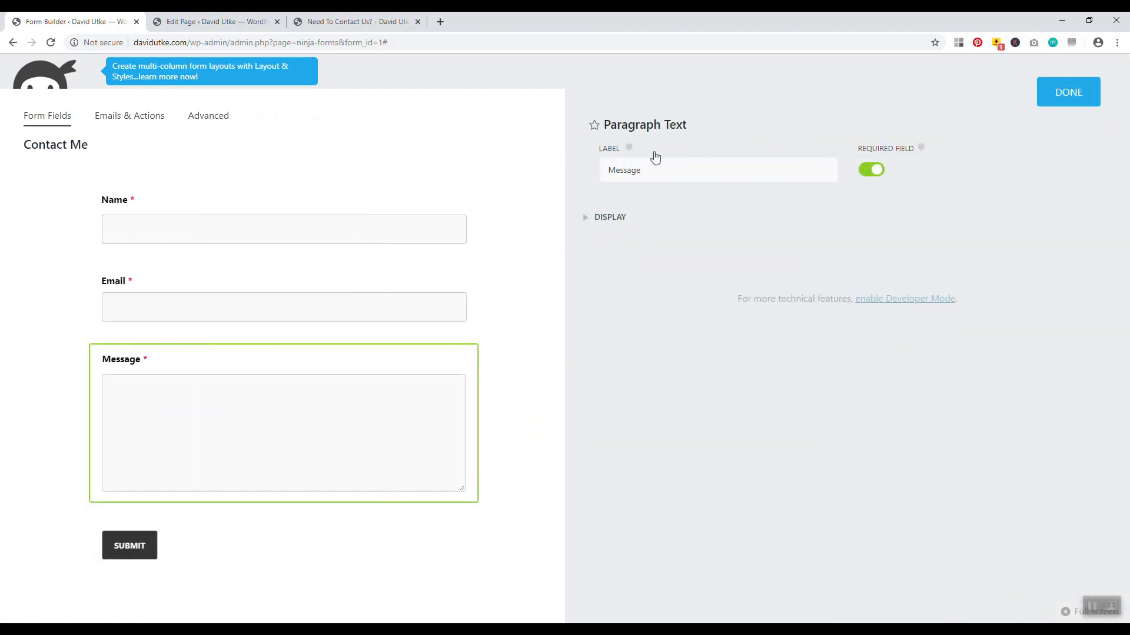
left_click(1068, 93)
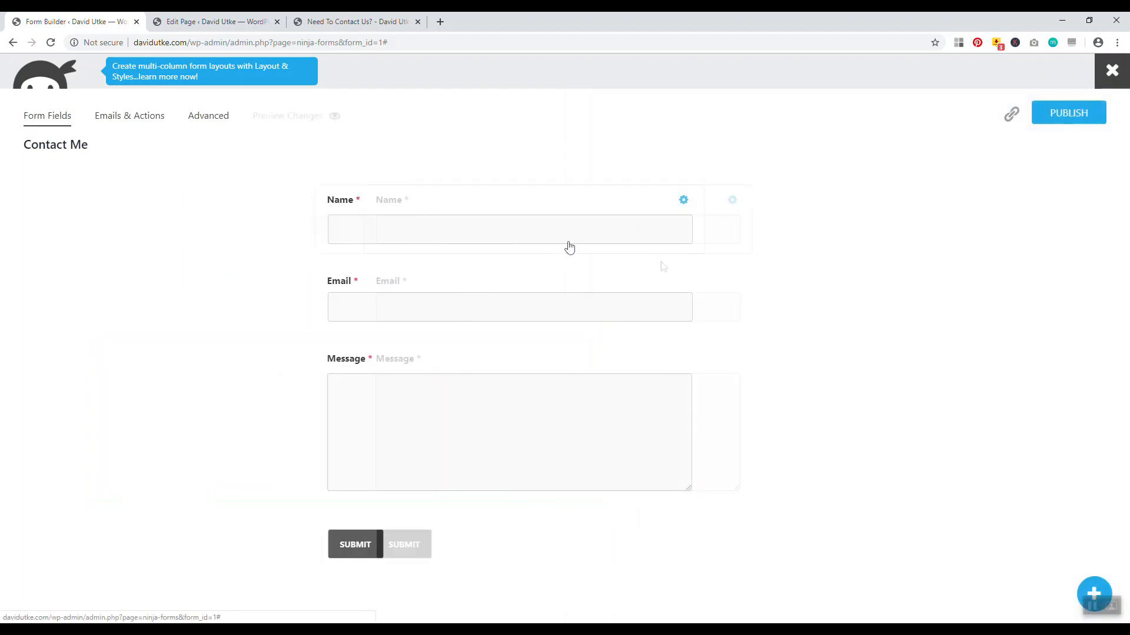
left_click(739, 281)
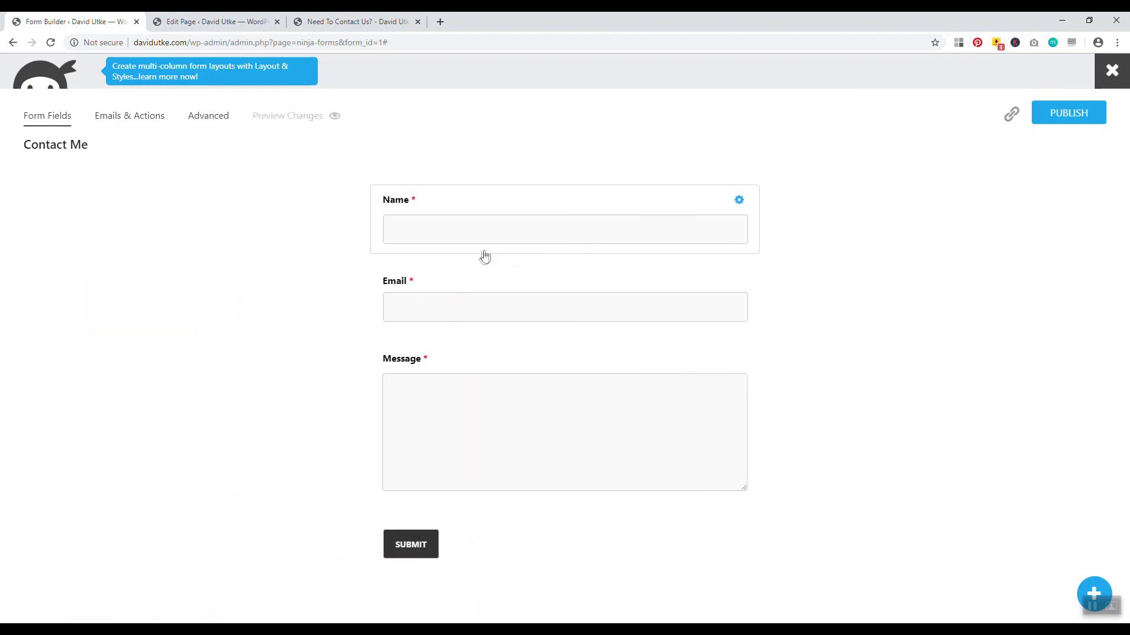
mouse_move(411, 559)
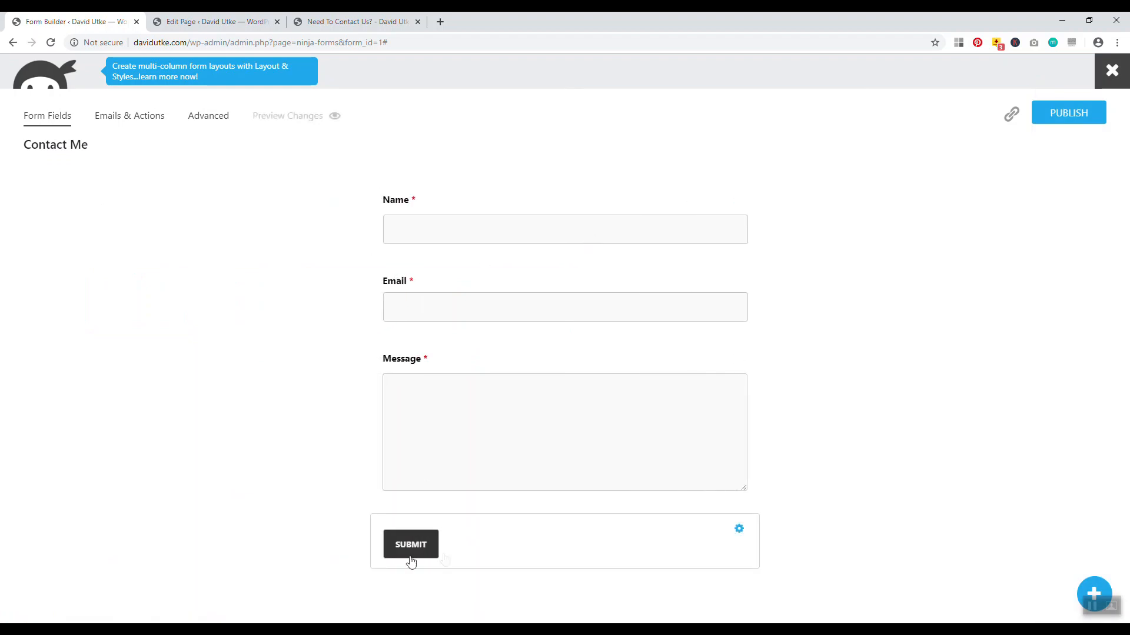
left_click(739, 531)
double_click(660, 166)
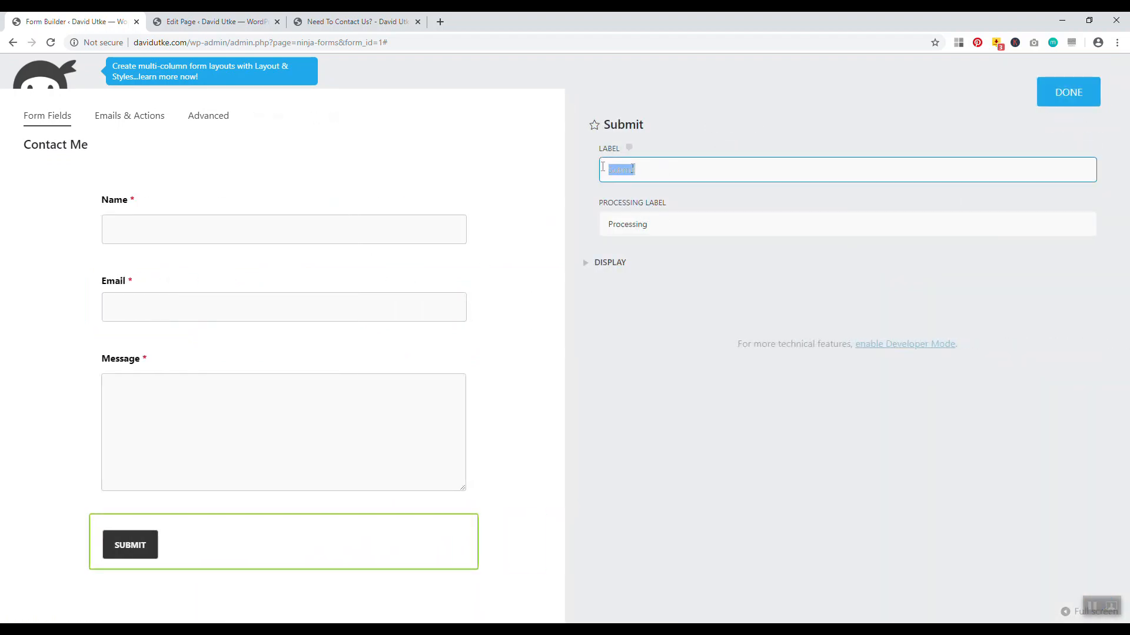
left_click(1072, 97)
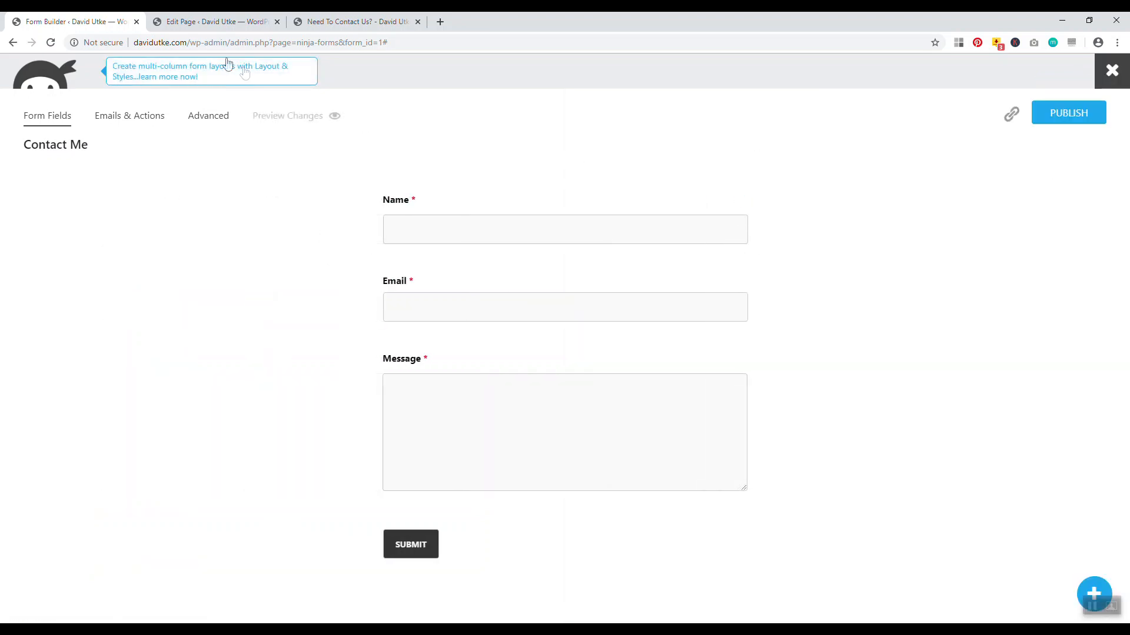
left_click(203, 22)
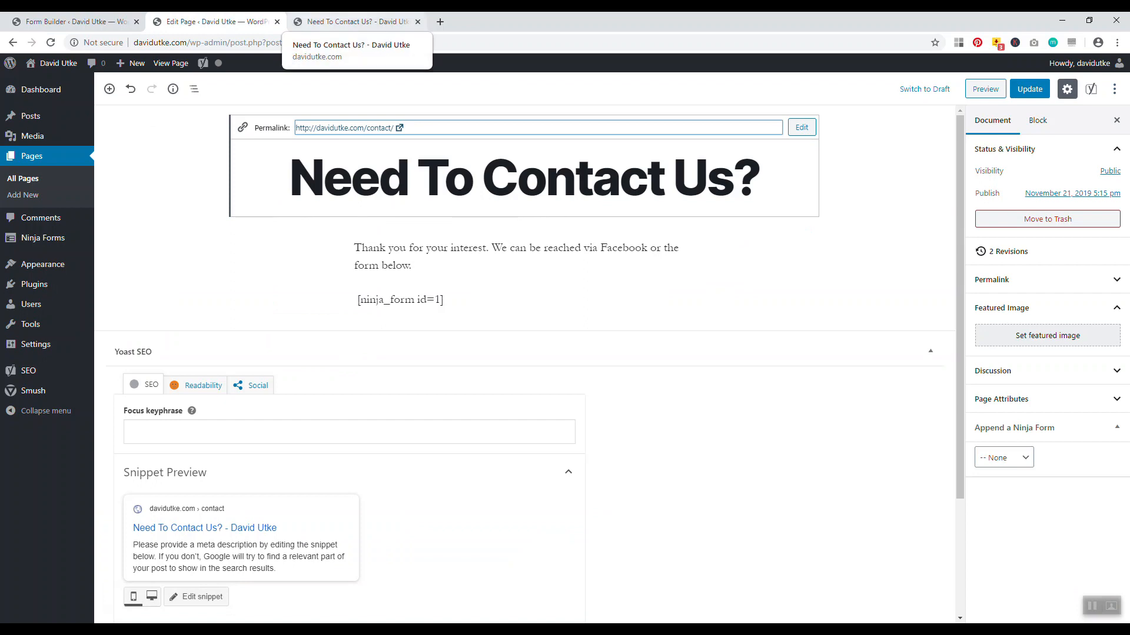
Close the live contact page and the Form Builder, leaving it, and start a new page
left_click(341, 22)
scroll(664, 394, "down", 1)
scroll(663, 394, "down", 3)
scroll(623, 421, "up", 5)
scroll(721, 303, "up", 2)
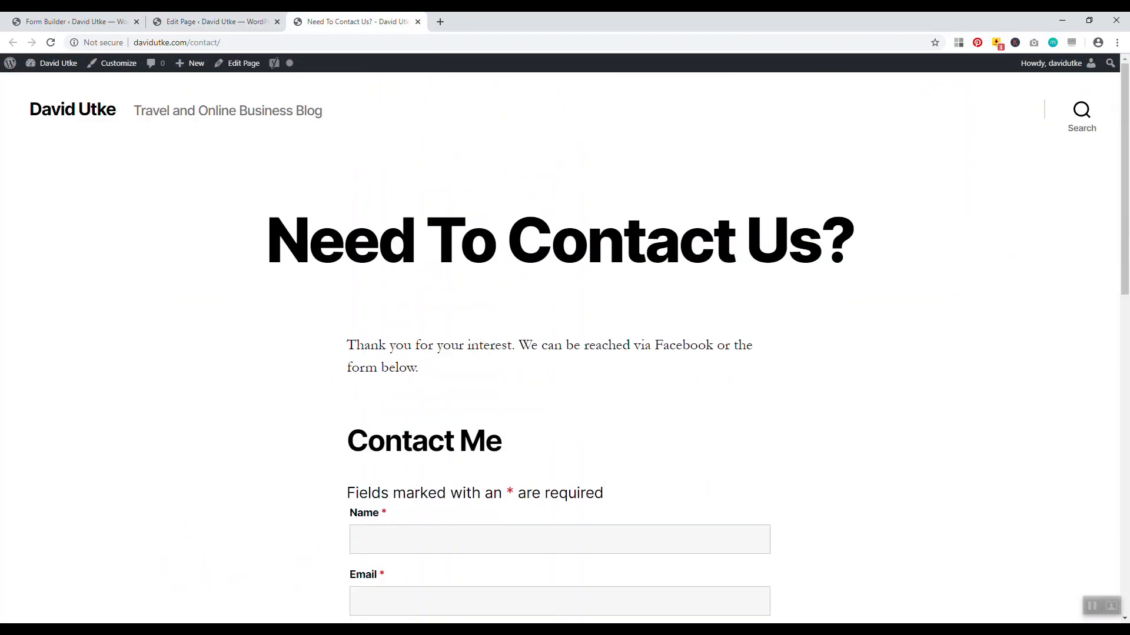
left_click(418, 21)
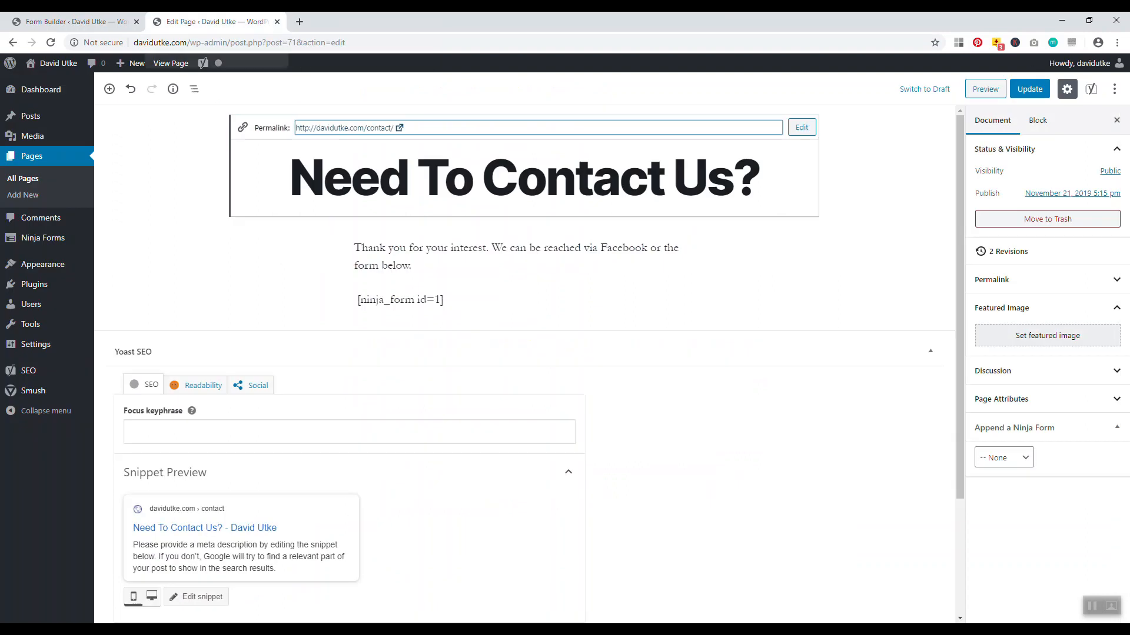
left_click(136, 22)
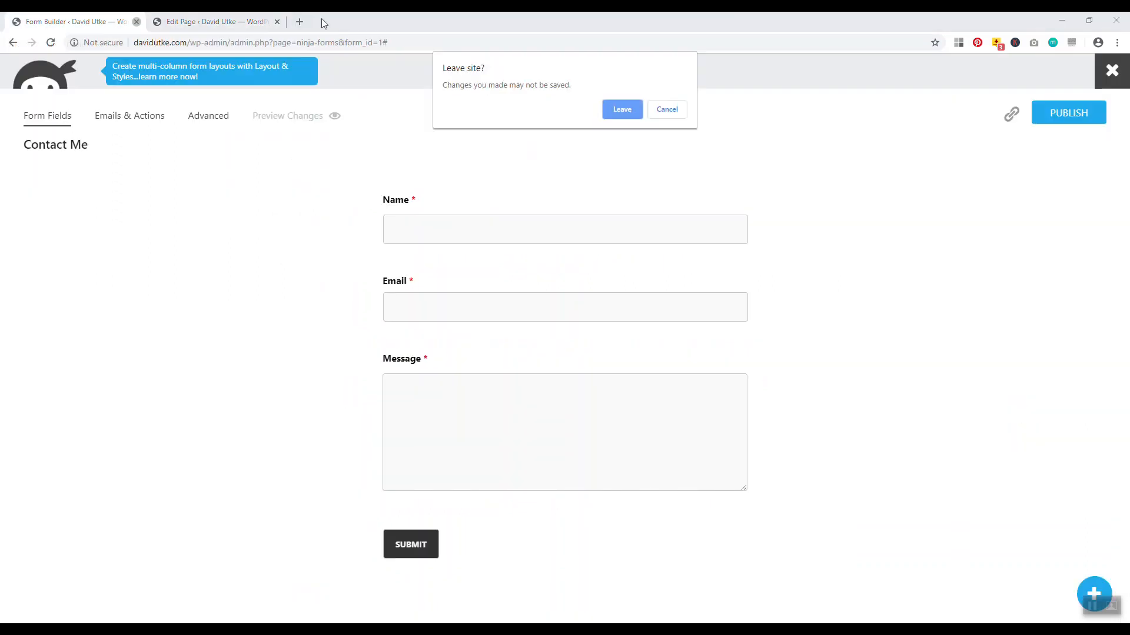
left_click(604, 107)
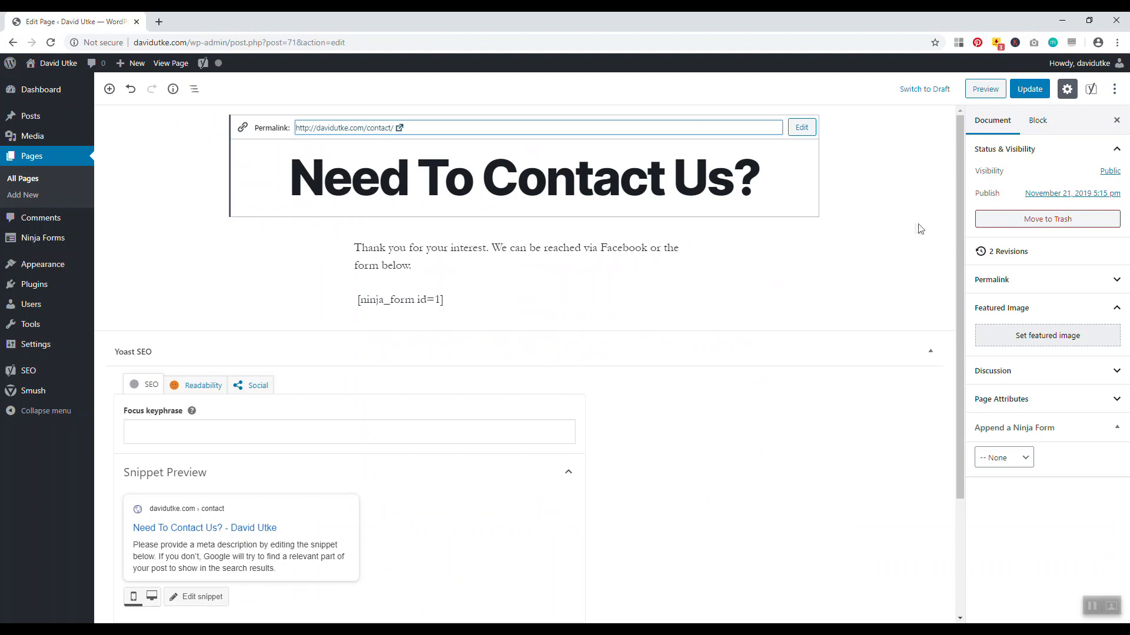
mouse_move(961, 194)
left_mouse_down()
mouse_move(958, 226)
mouse_move(959, 192)
left_mouse_up()
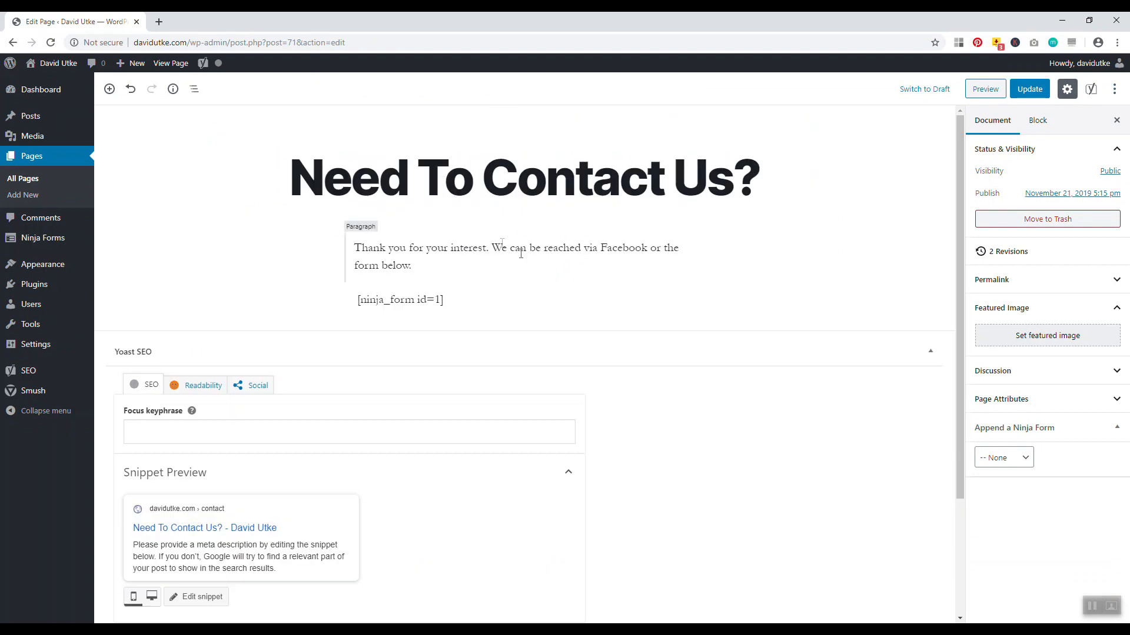
left_click(21, 195)
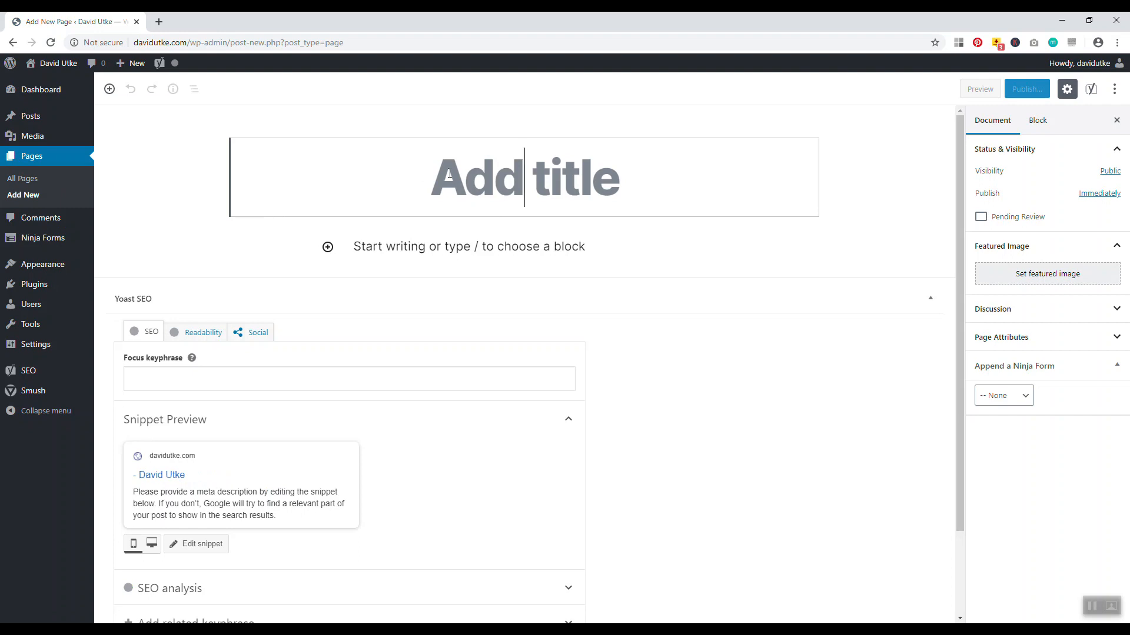
Publish a new page titled 'Blog'
type("B")
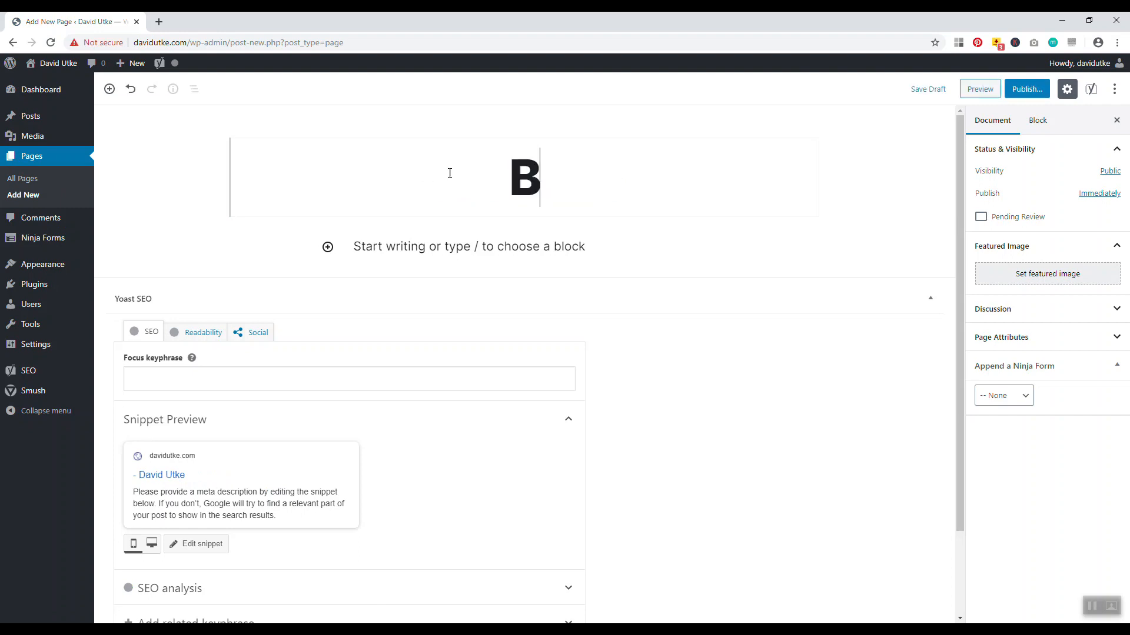
type("log")
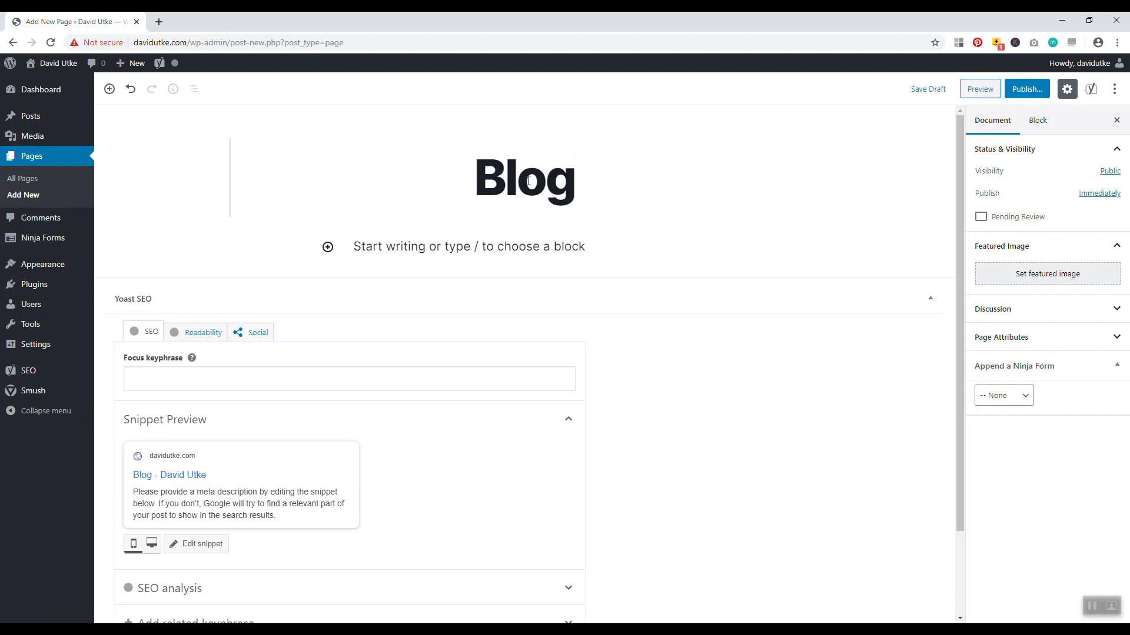
left_click(1027, 89)
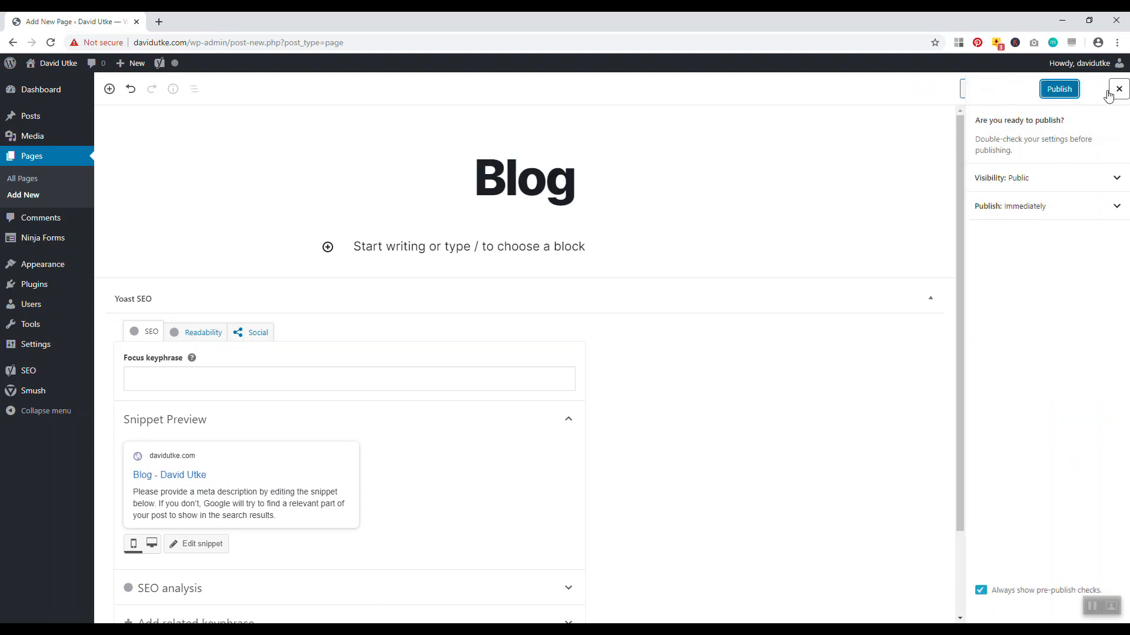
left_click(1041, 89)
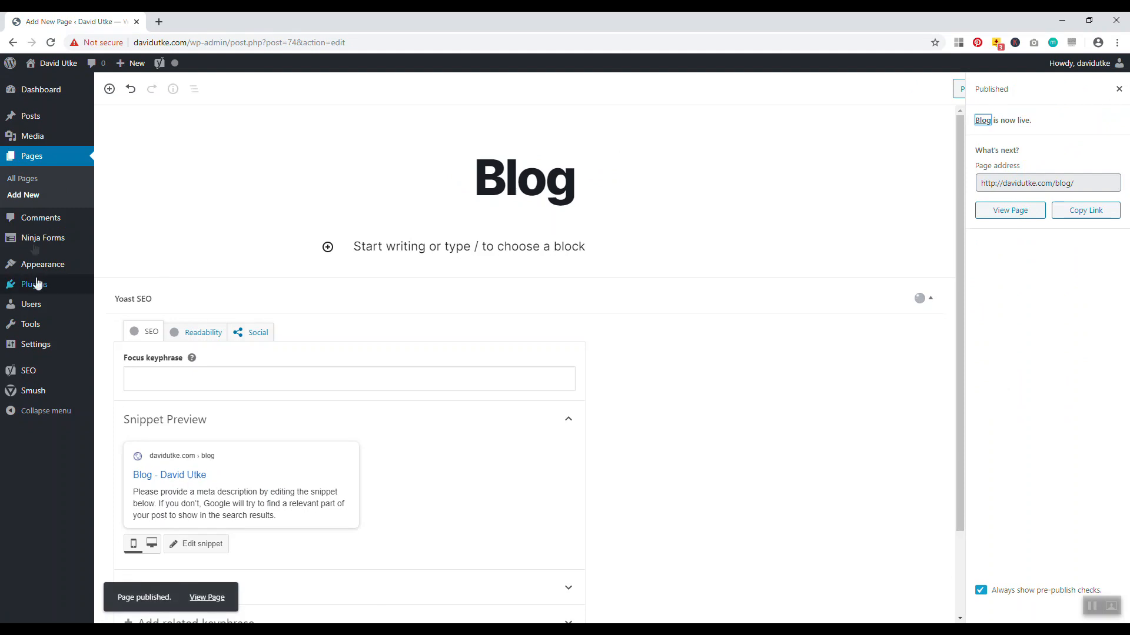
Create and publish a second new page titled 'Front Page'
left_click(16, 200)
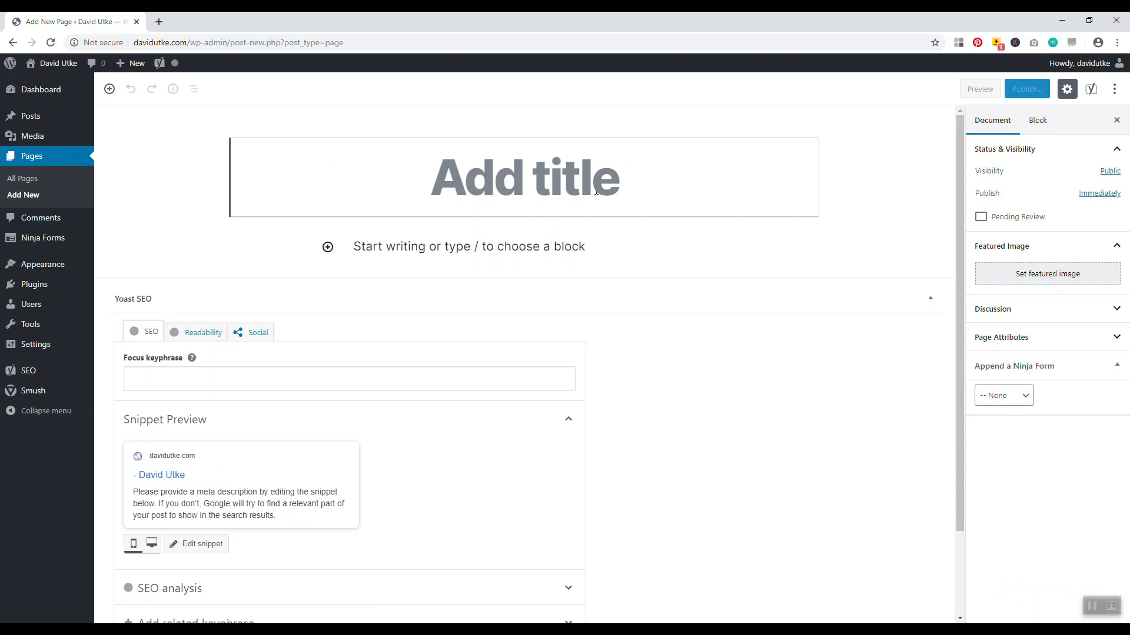
type("Front Pa")
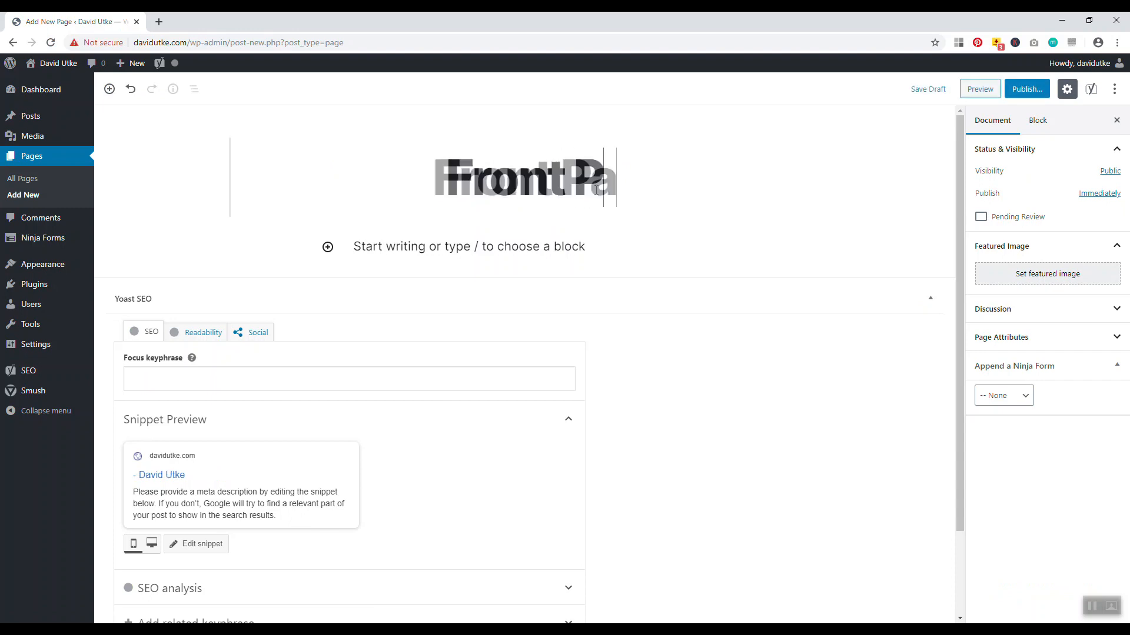
type("ge")
left_click(1026, 89)
left_click(994, 89)
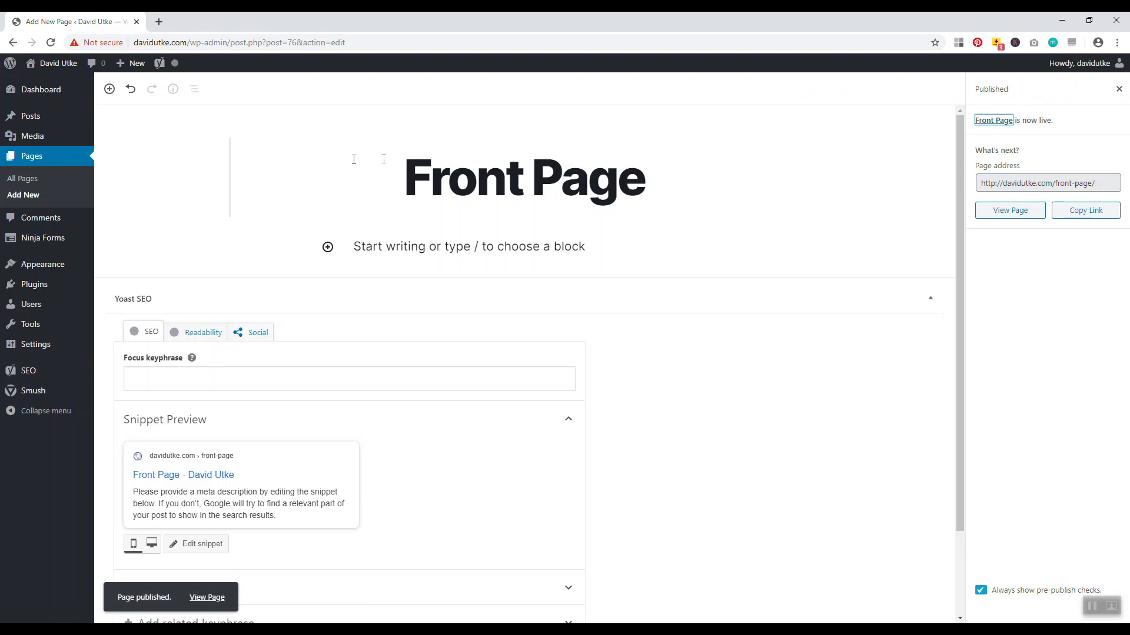
mouse_move(25, 350)
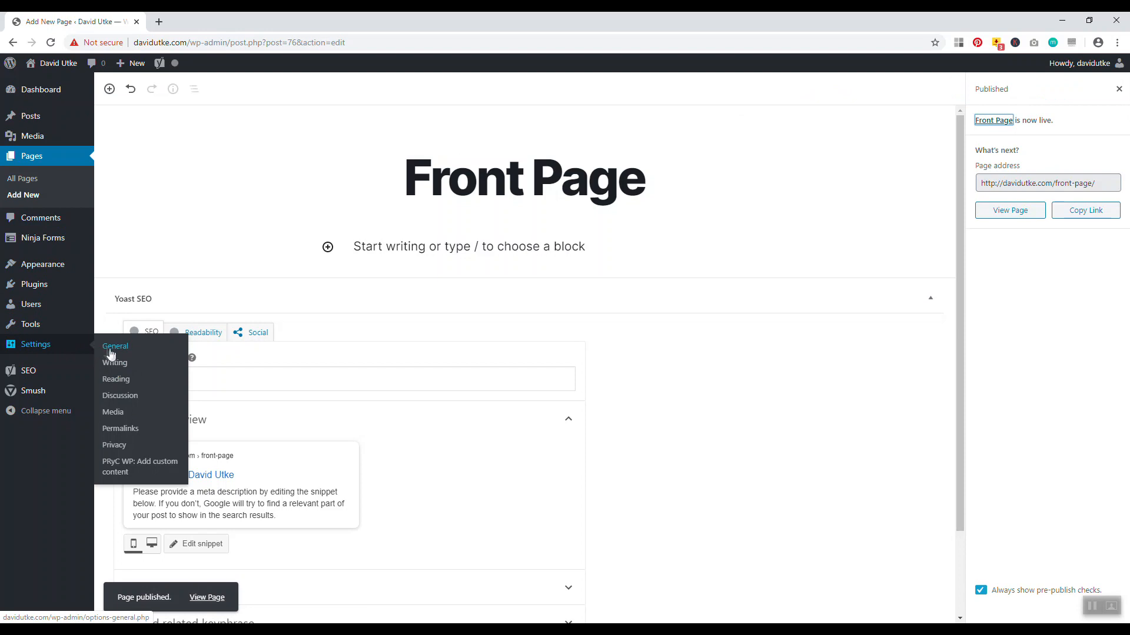
Open Reading Settings and check the site's current homepage in a separate tab
left_click(115, 380)
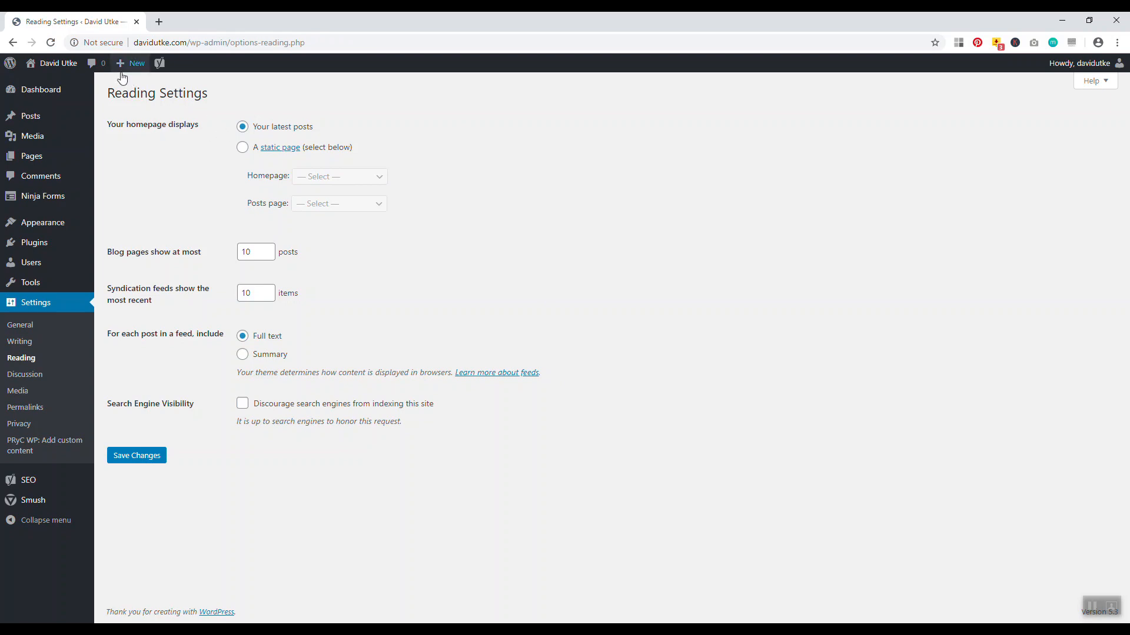
right_click(55, 66)
left_click(95, 73)
left_click(168, 25)
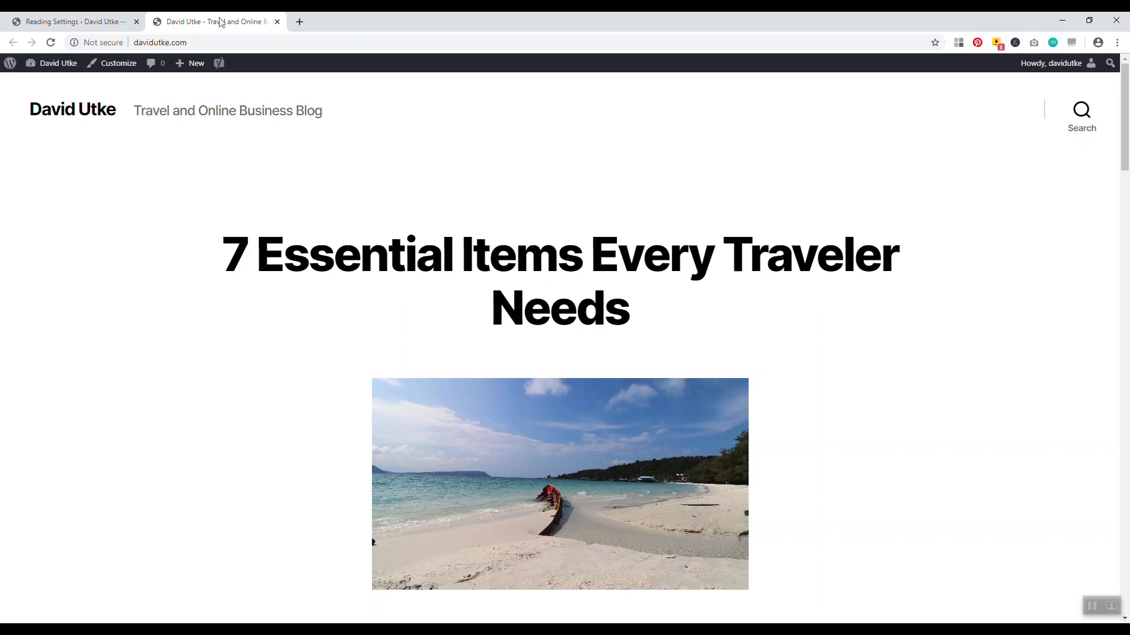
left_click(276, 22)
Set a static homepage of Front Page with Blog as the posts page, and save
left_click(242, 148)
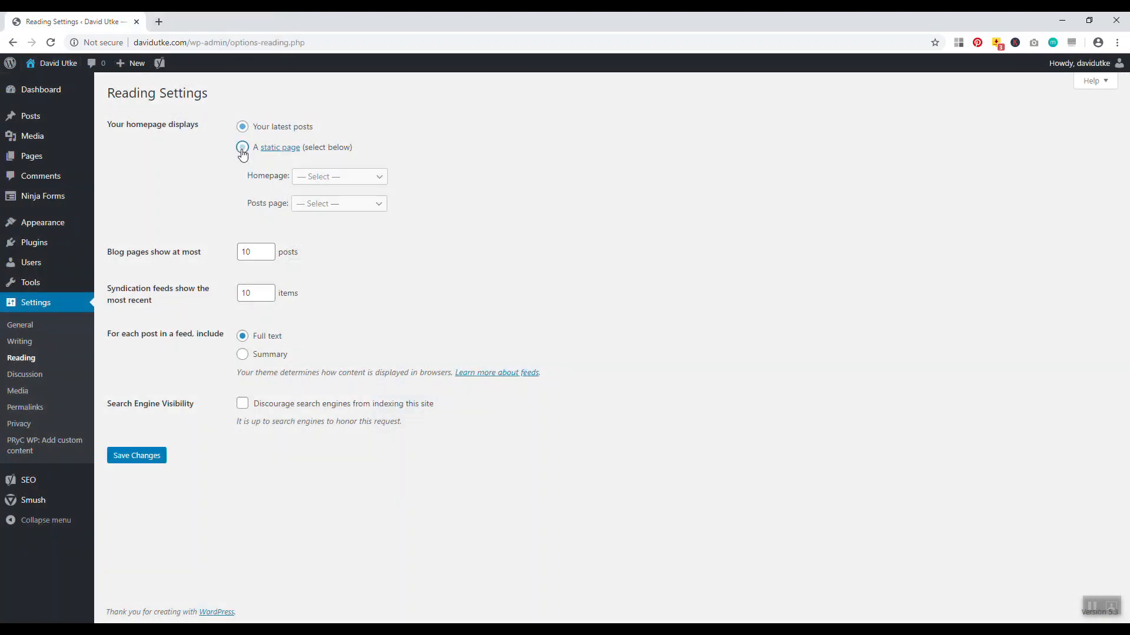
left_click(321, 181)
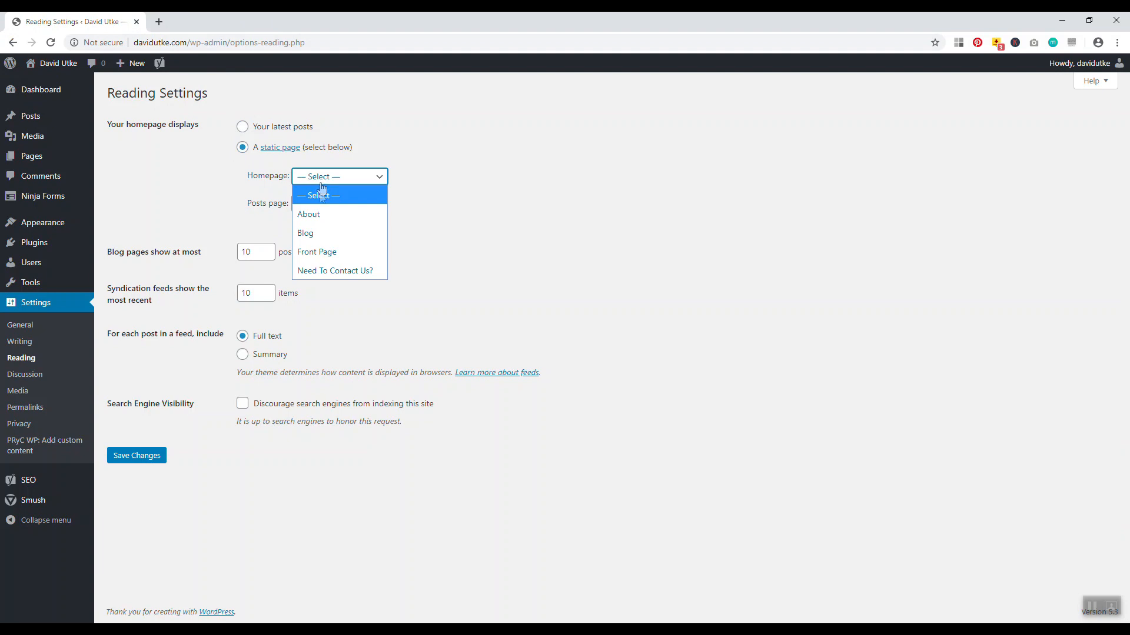
left_click(326, 252)
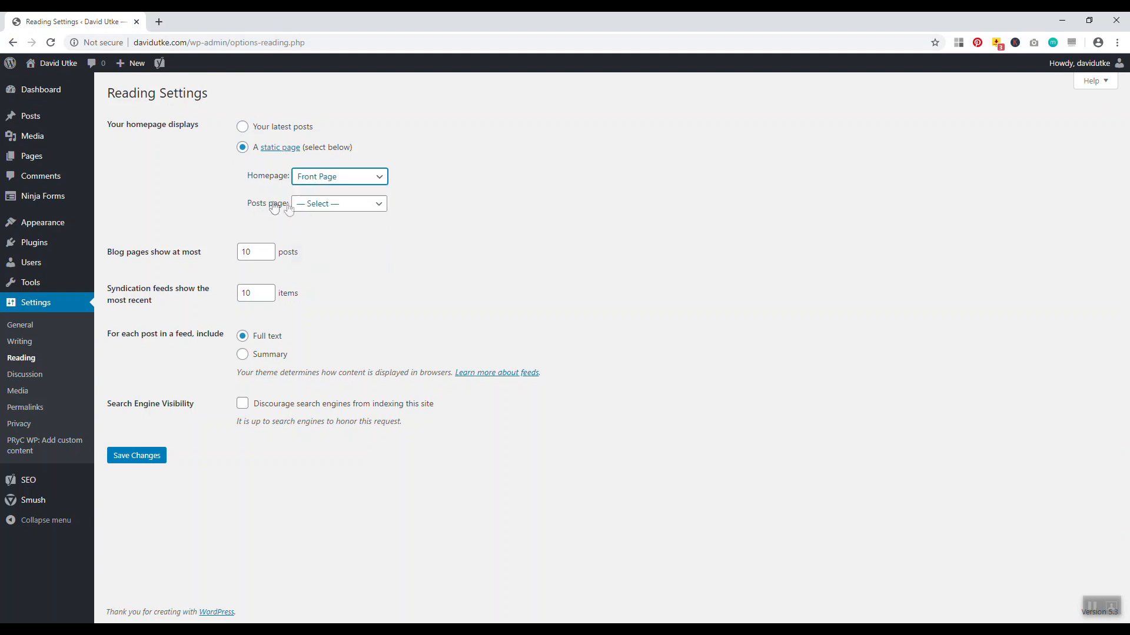
left_click(321, 206)
left_click(326, 259)
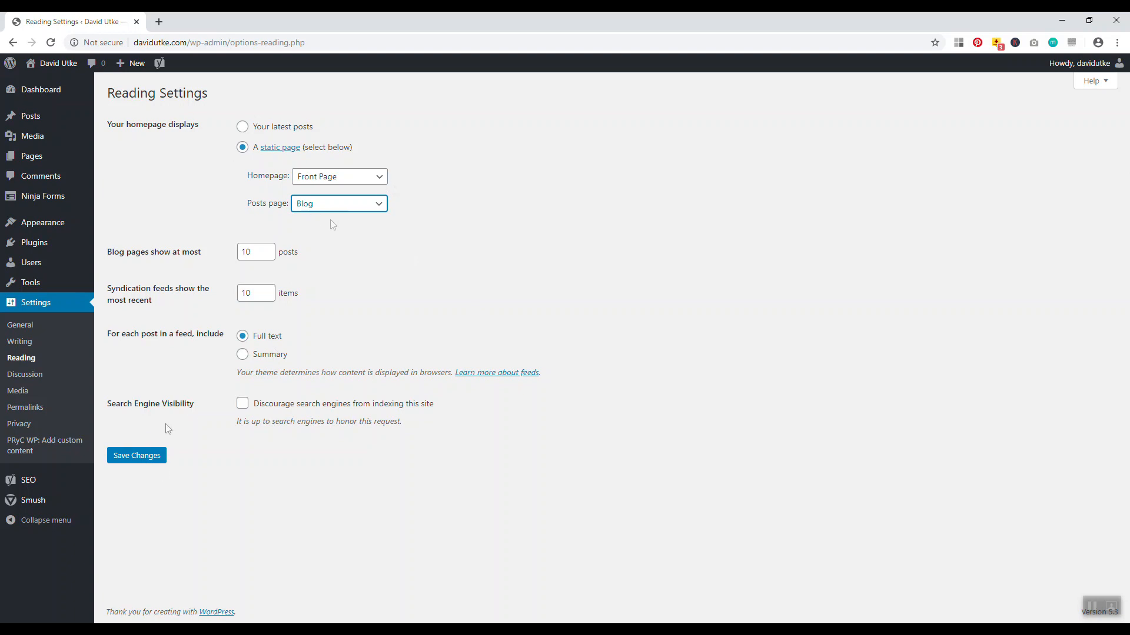
left_click(144, 460)
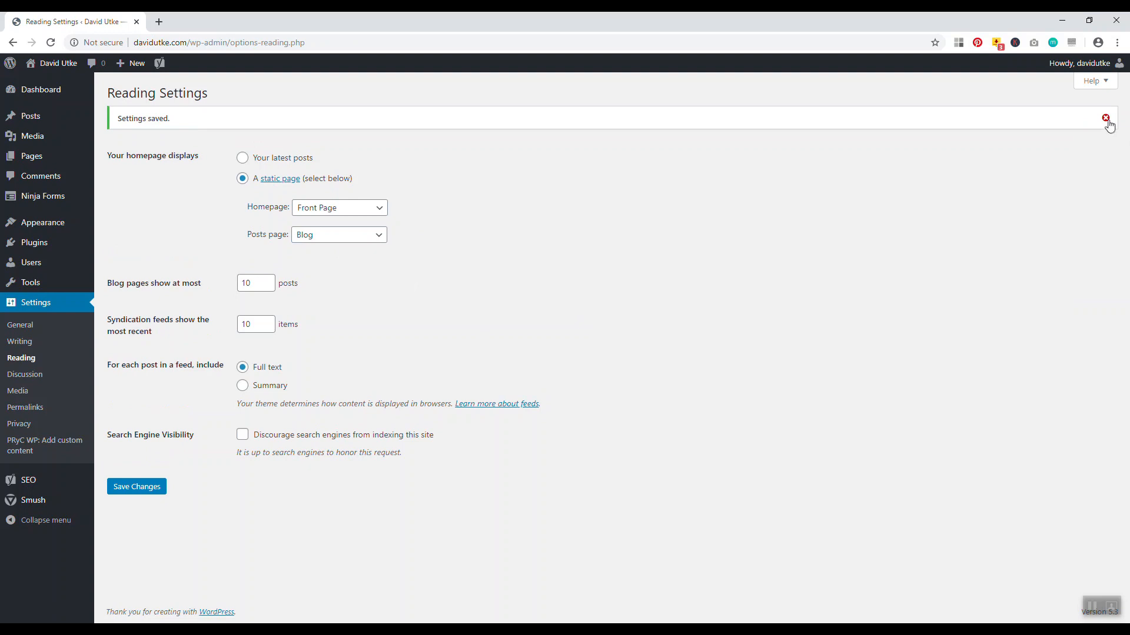
left_click(1106, 119)
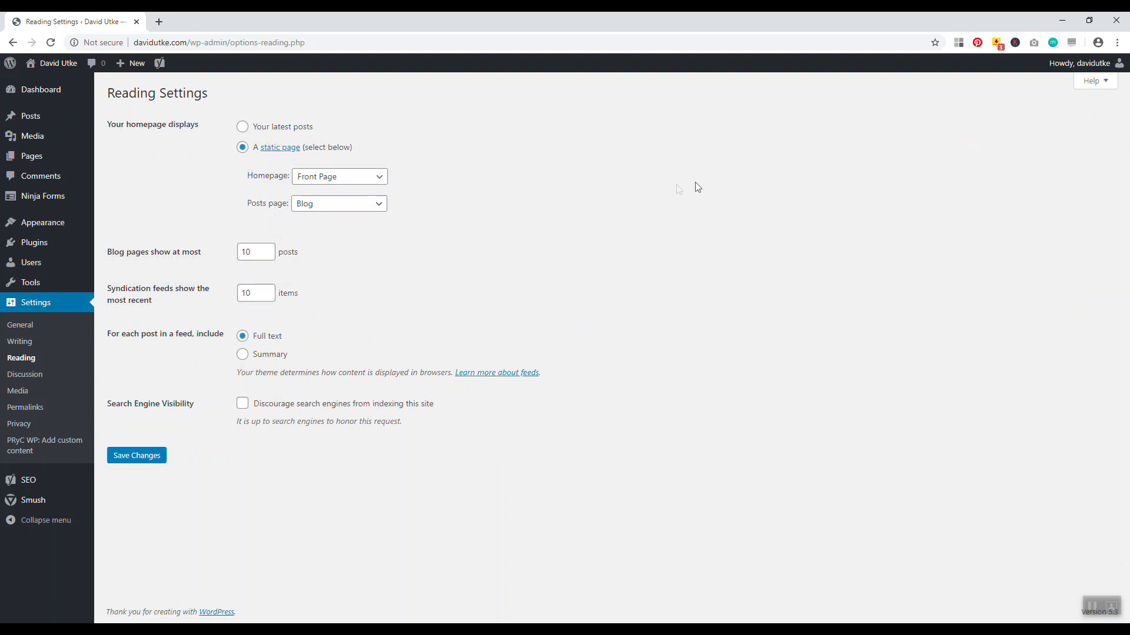
Preview the live site to confirm Front Page now shows at the root
right_click(45, 64)
left_click(70, 73)
left_click(197, 23)
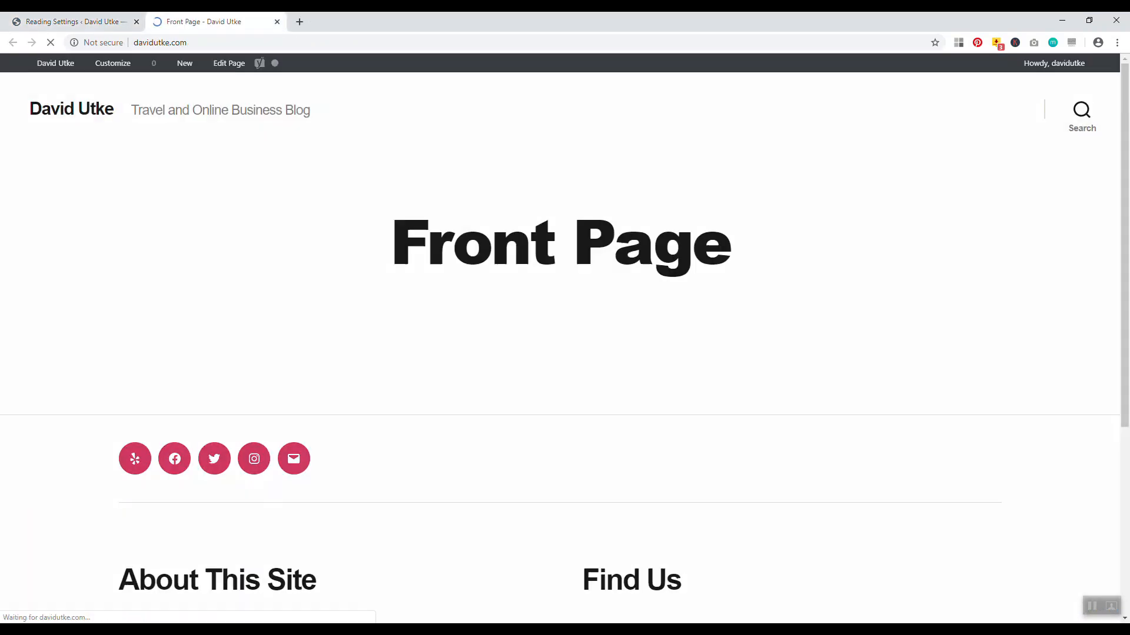
scroll(1120, 183, "down", 3)
scroll(1120, 177, "up", 3)
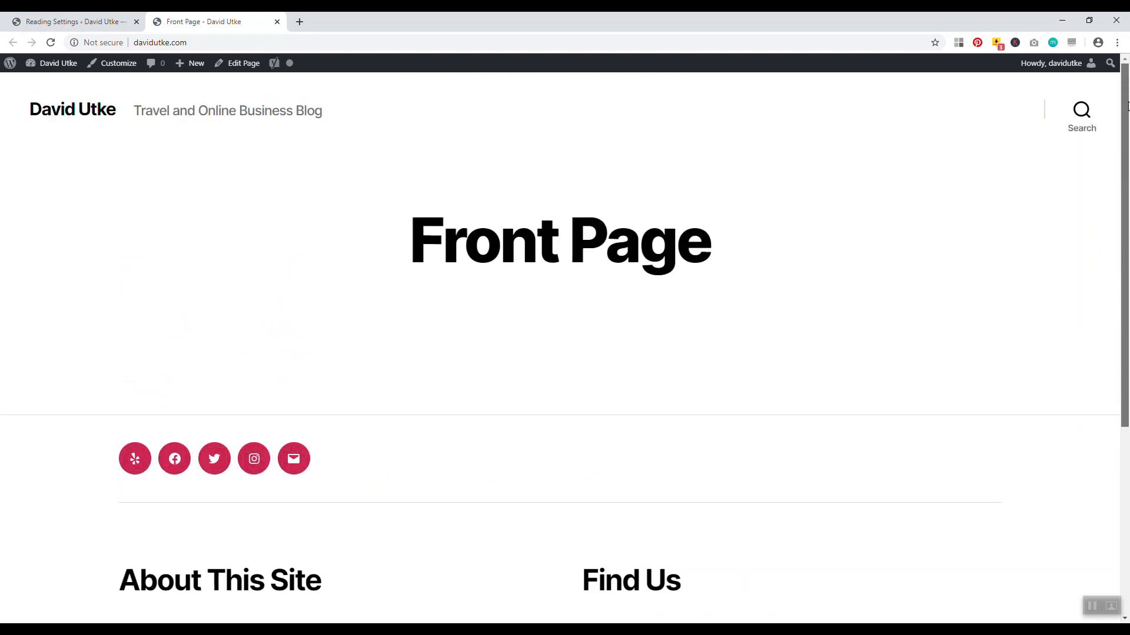
scroll(1119, 169, "down", 1)
left_click_drag(1120, 168, 1119, 165)
mouse_move(1124, 302)
left_mouse_down()
mouse_move(1124, 352)
mouse_move(1124, 282)
left_mouse_up()
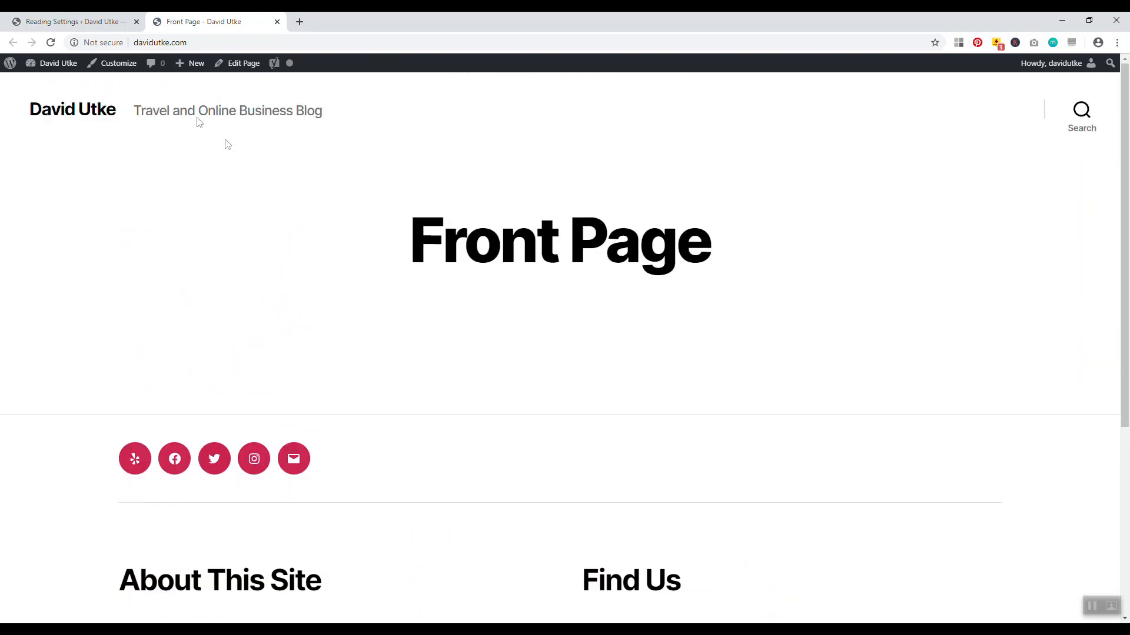
left_click(277, 21)
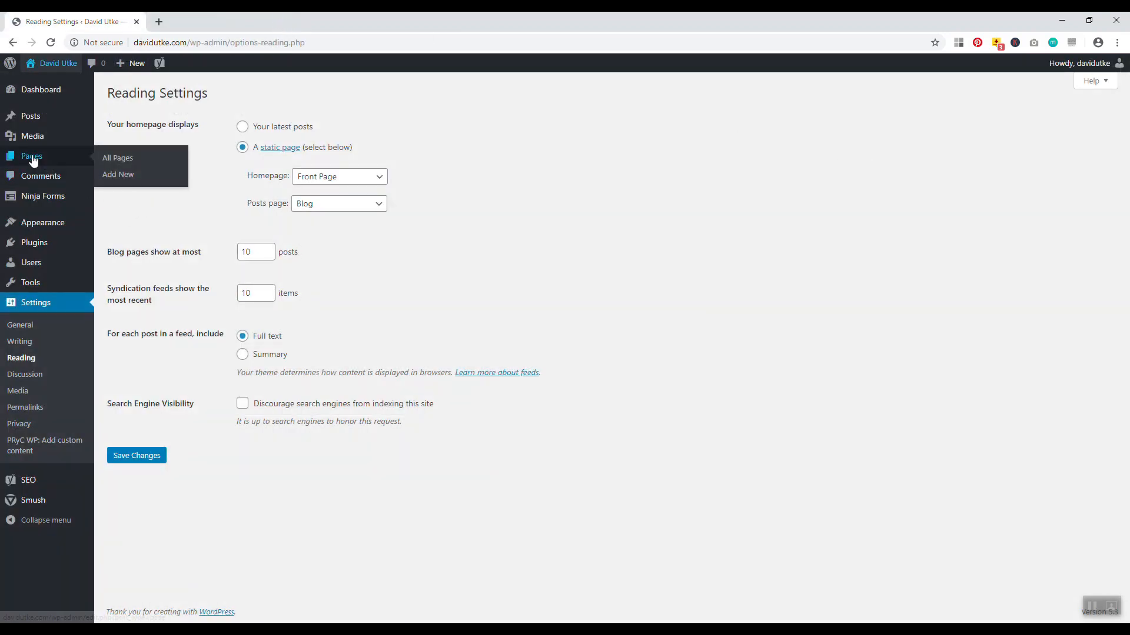
Add the Blog, About and Need To Contact Us? pages to the menu and save it
mouse_move(29, 205)
mouse_move(32, 225)
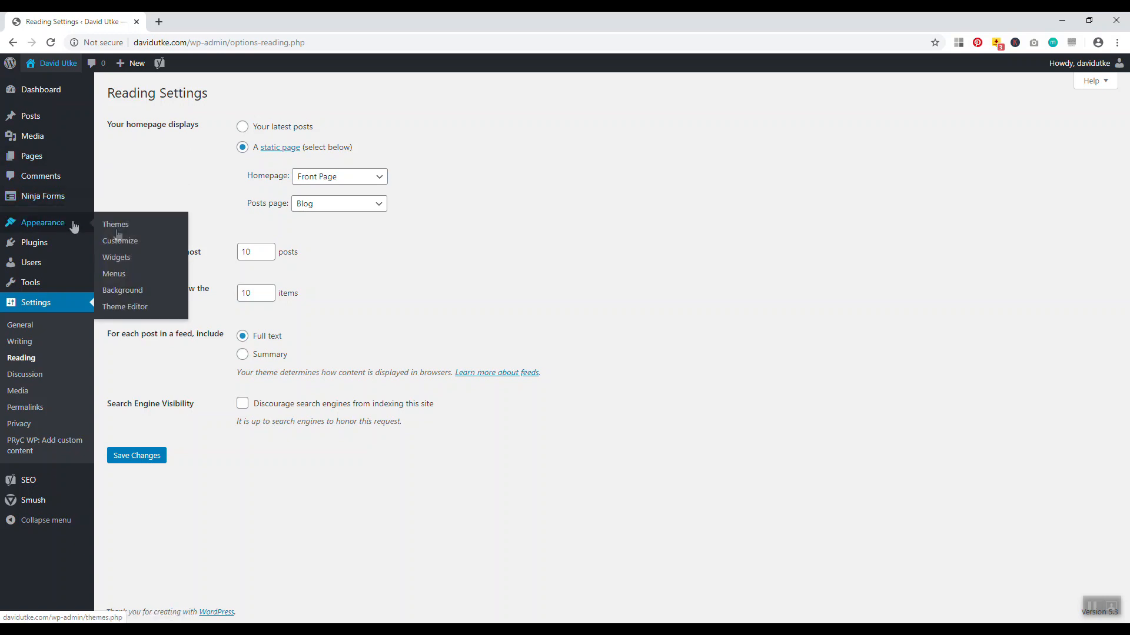
left_click(118, 275)
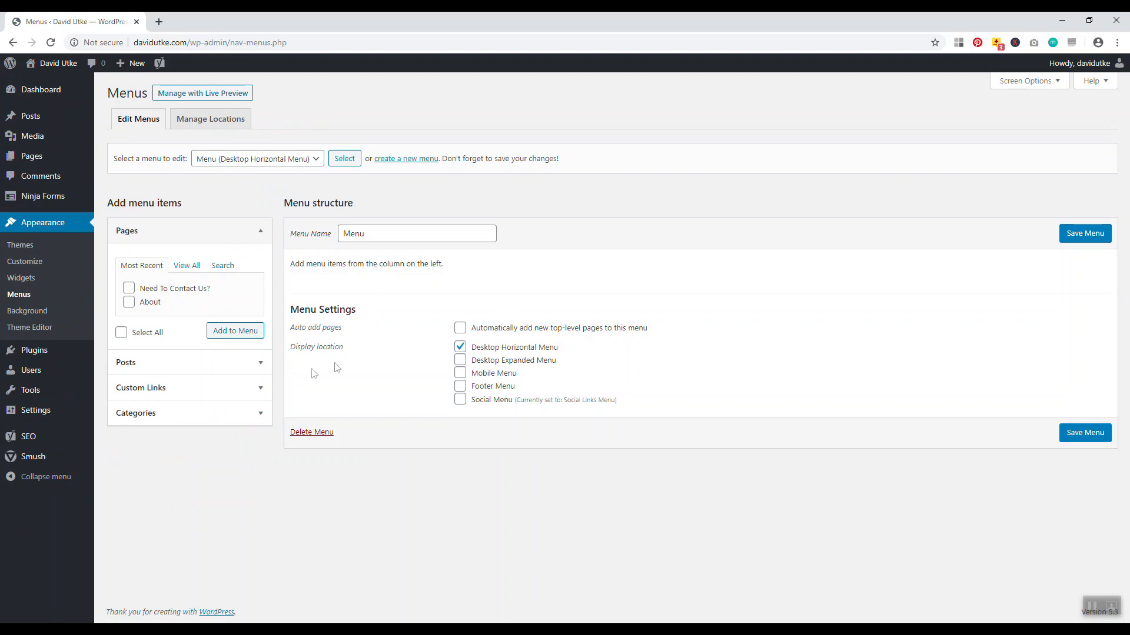
left_click(178, 268)
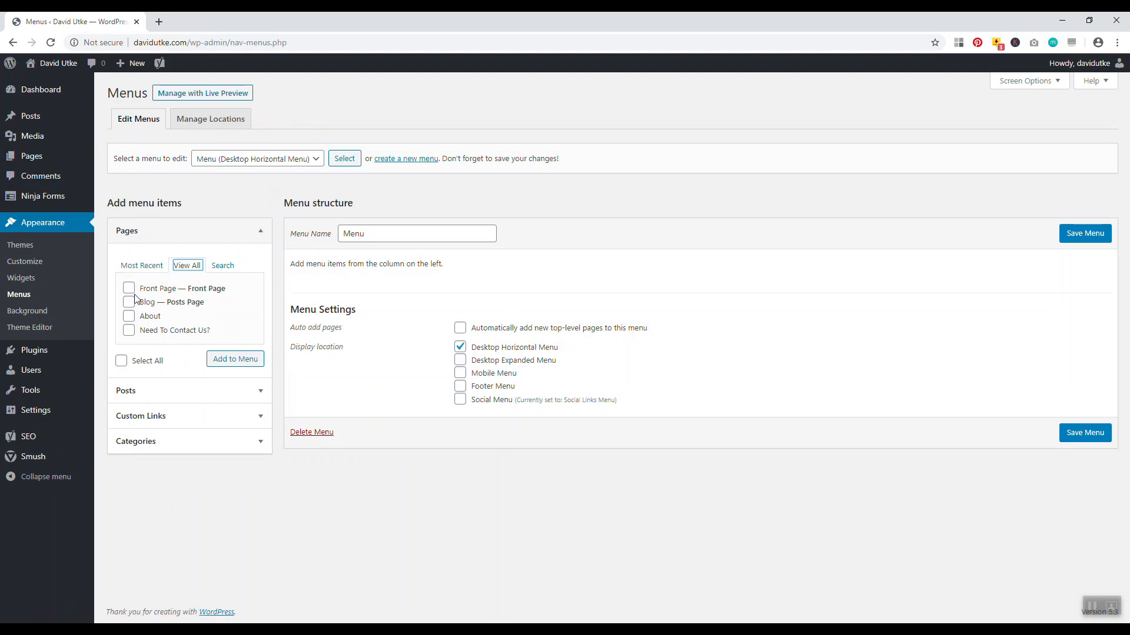
left_click(129, 303)
left_click(129, 330)
left_click(236, 358)
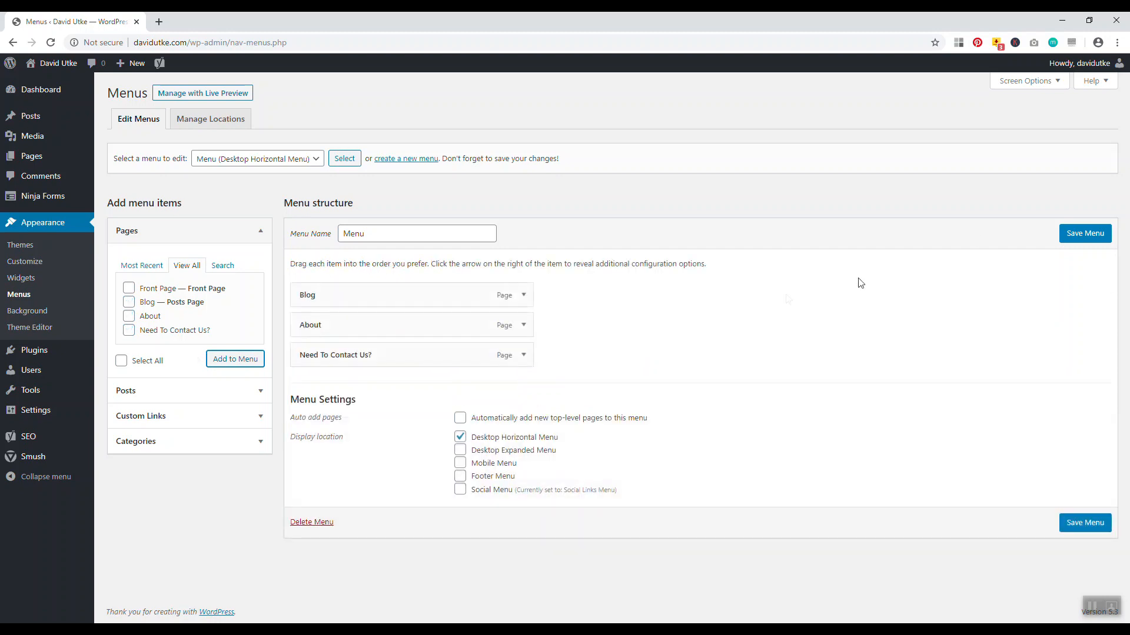
left_click(1084, 233)
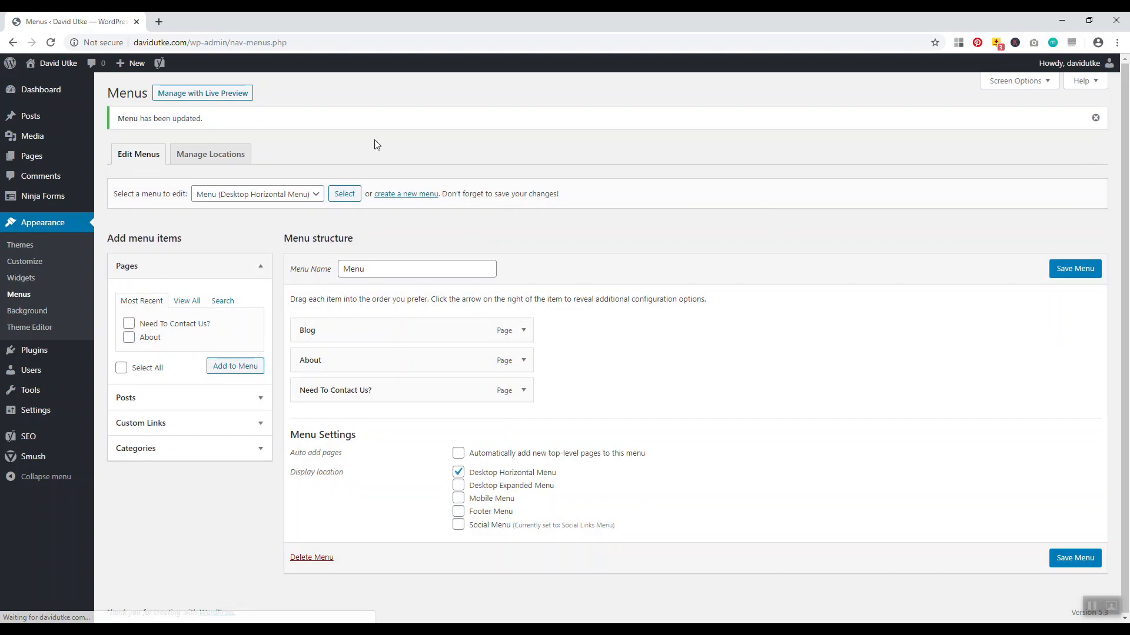
Check the new header menu on the live site, then return to the Menus admin
right_click(48, 63)
left_click(57, 73)
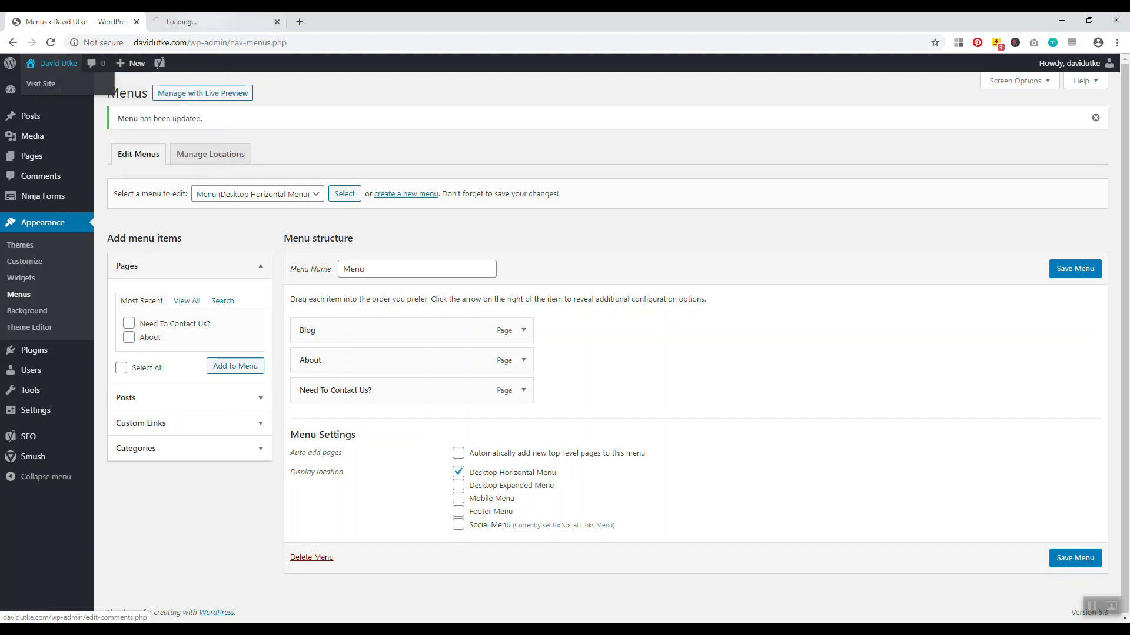
left_click(191, 22)
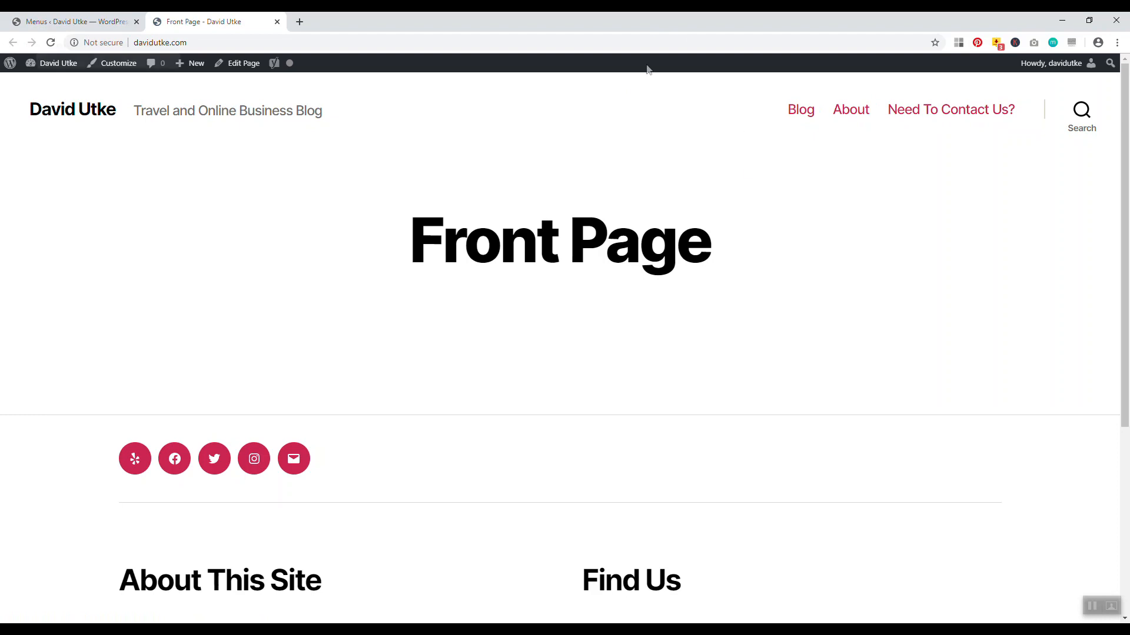
left_click(50, 18)
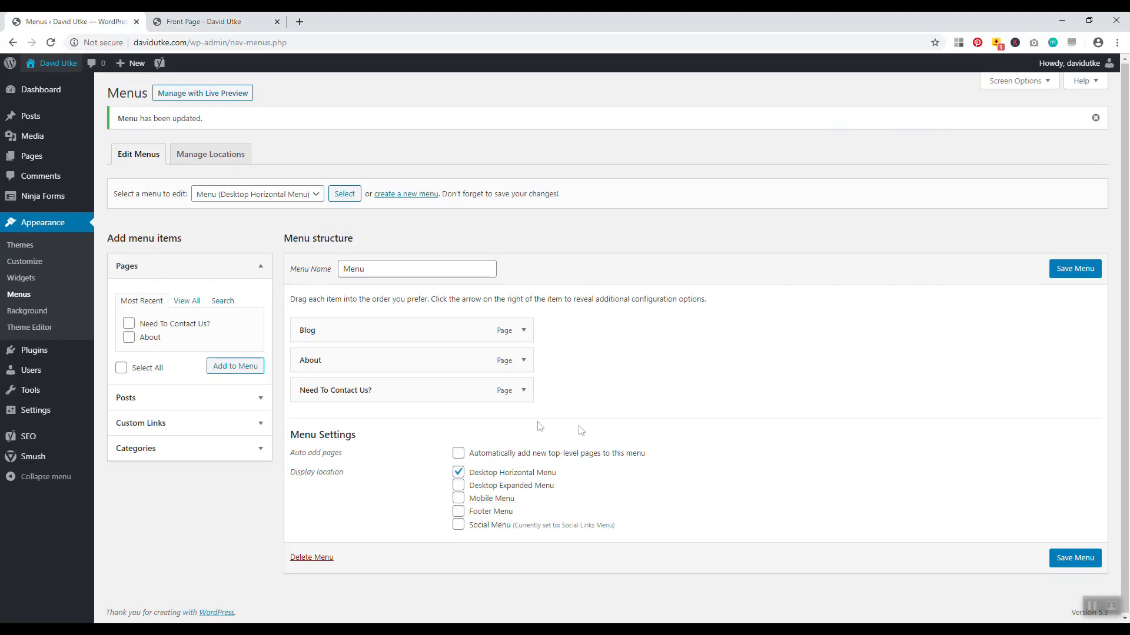
Change the Need To Contact Us? item's navigation label to Contact and save the menu
left_click(523, 390)
left_click_drag(392, 433, 313, 434)
key("BackSpace")
key("BackSpace")
key("BackSpace")
type("Contact")
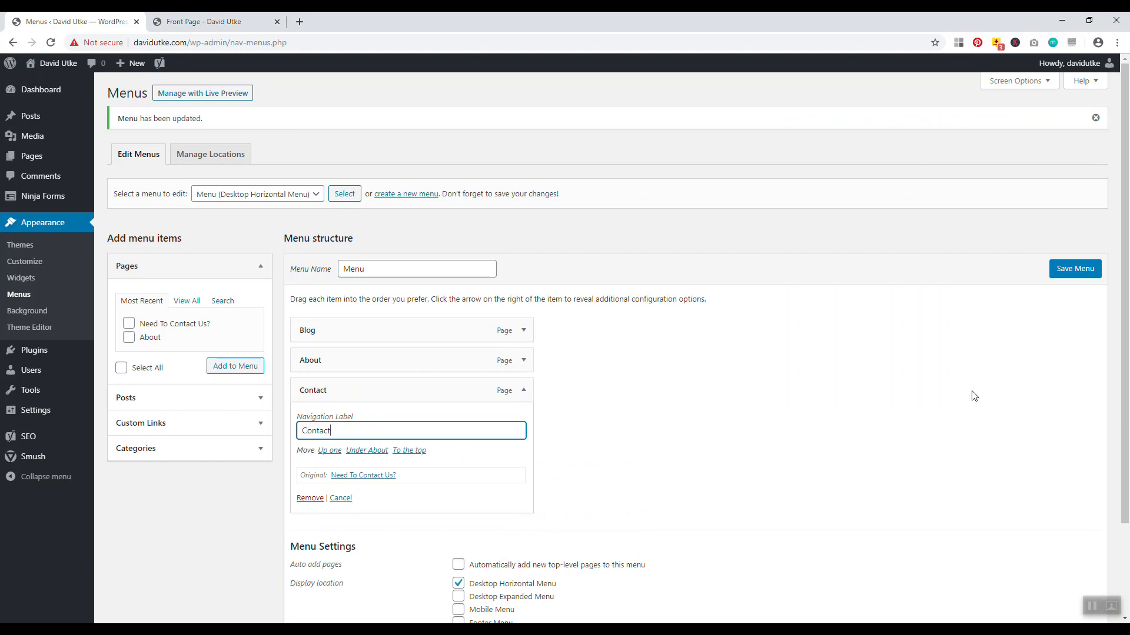
left_click(1072, 269)
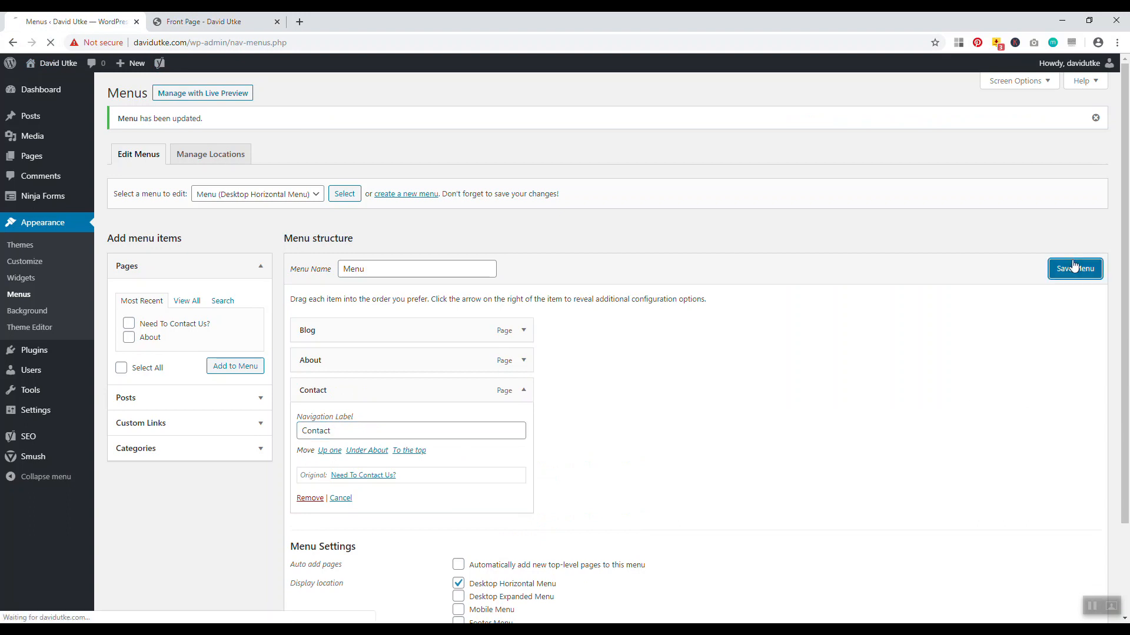
Reload the live site and open the Blog page from the updated menu
left_click(203, 21)
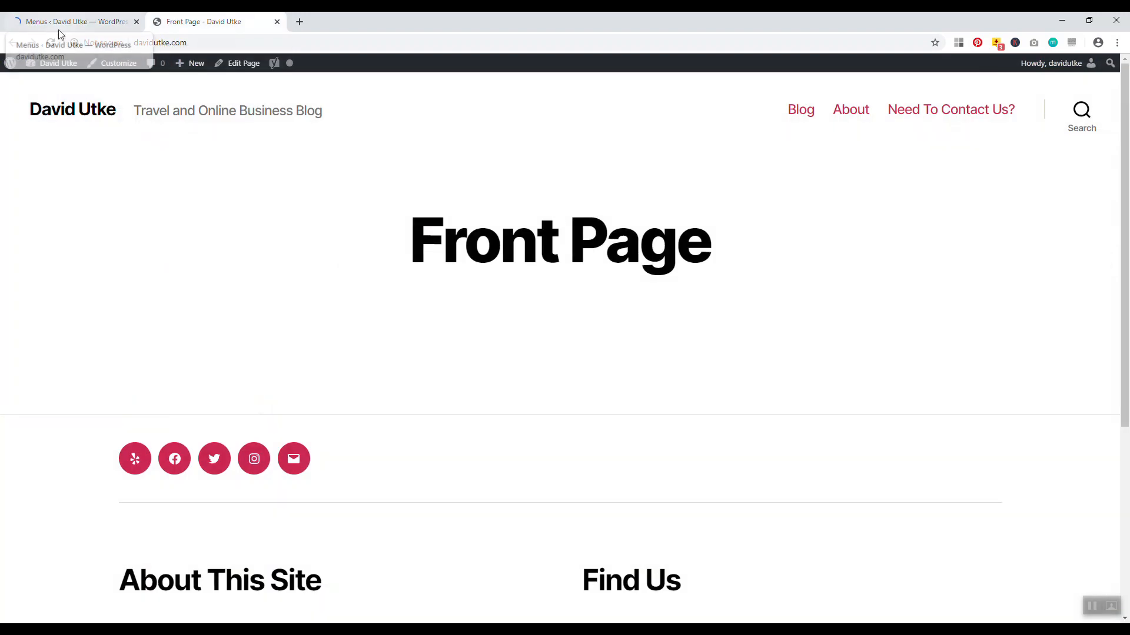
left_click(49, 43)
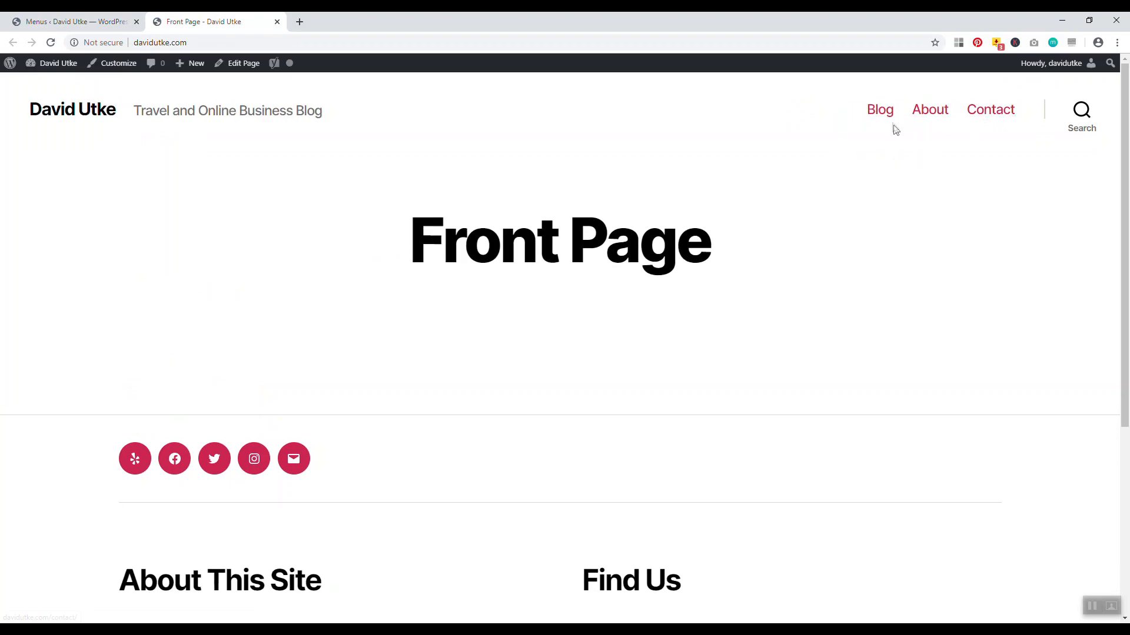
left_click(879, 112)
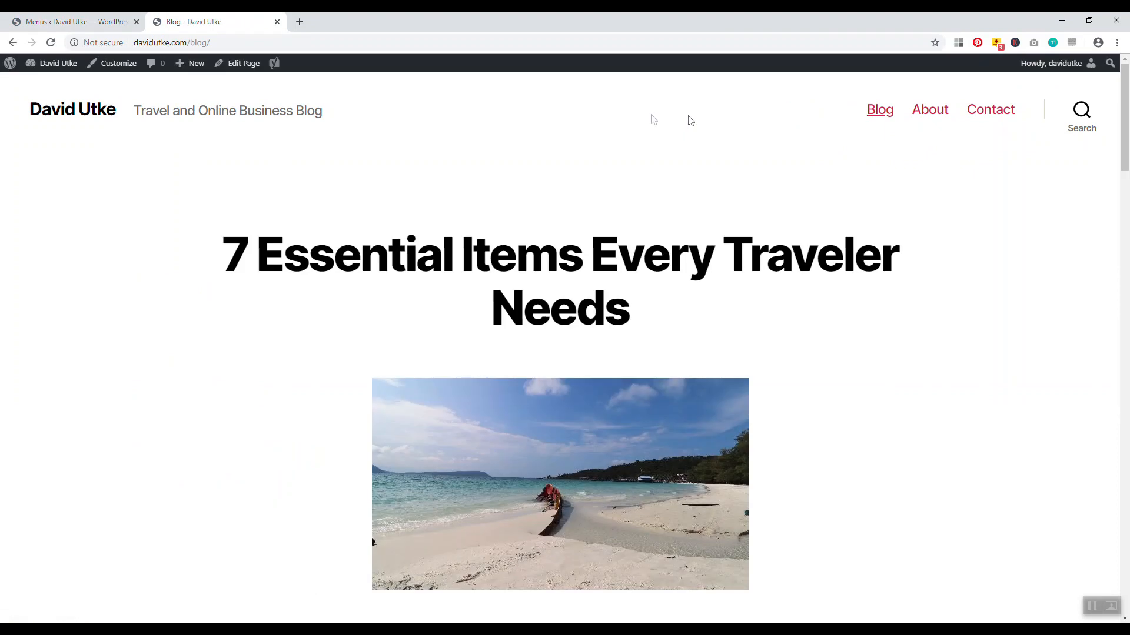
left_click_drag(1124, 123, 1127, 351)
Open the Blog page editor and expand the Yoast SEO snippet editor
left_click(239, 68)
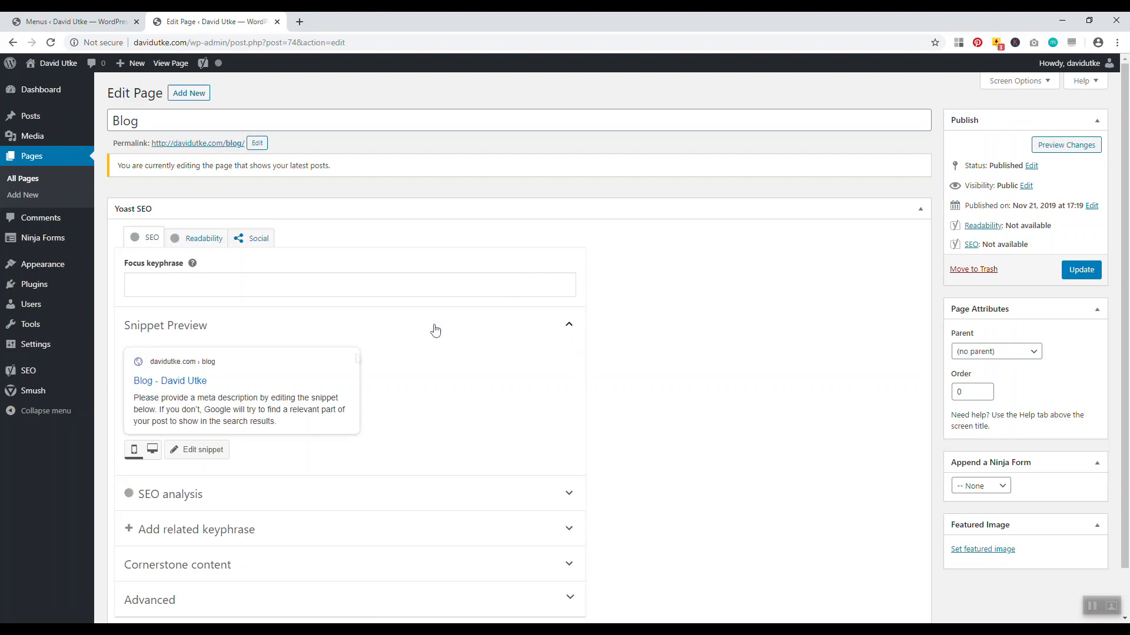
left_click(205, 452)
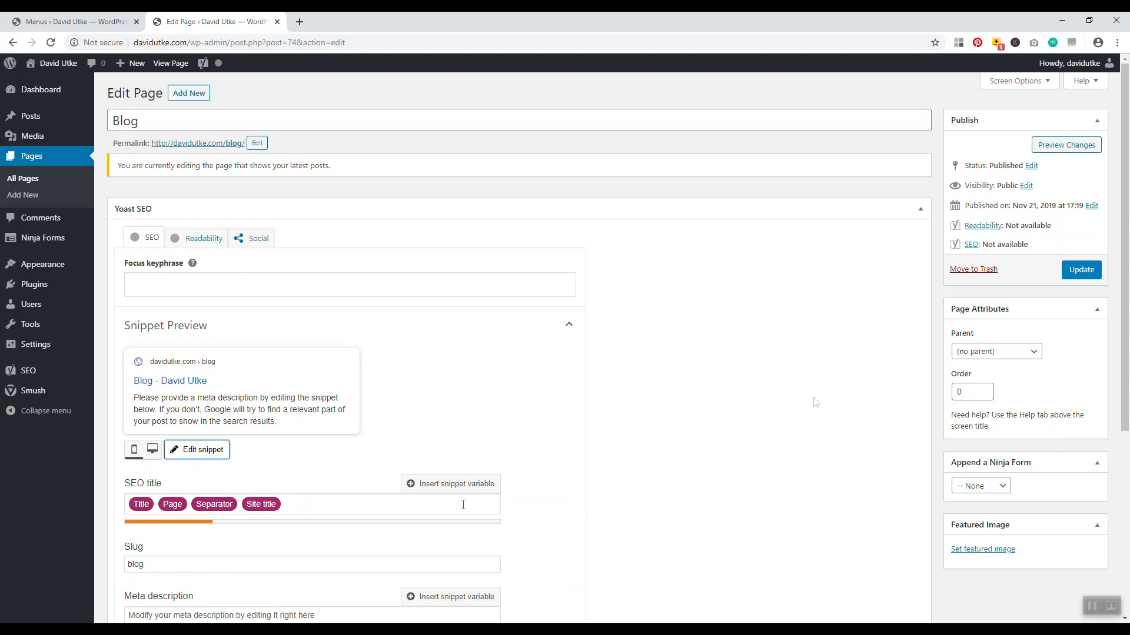
scroll(408, 408, "down", 5)
scroll(305, 407, "up", 3)
Replace the SEO title variables with 'The Blog of' plus the site owner's name, and update
left_click(289, 402)
key("ctrl+a")
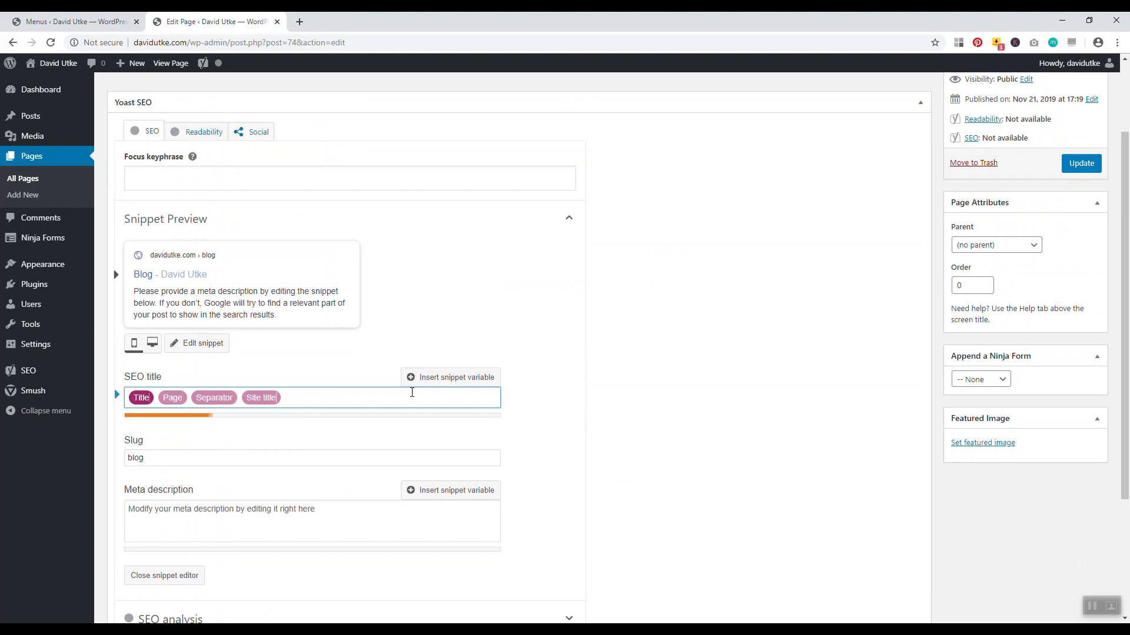
key("BackSpace")
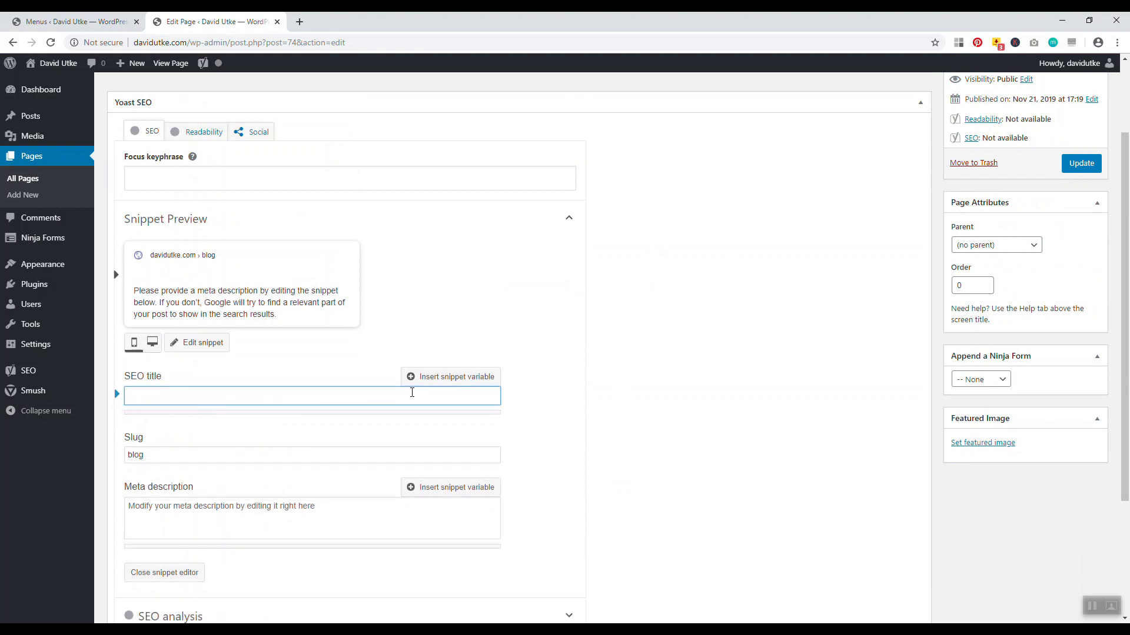
type("The Blog of")
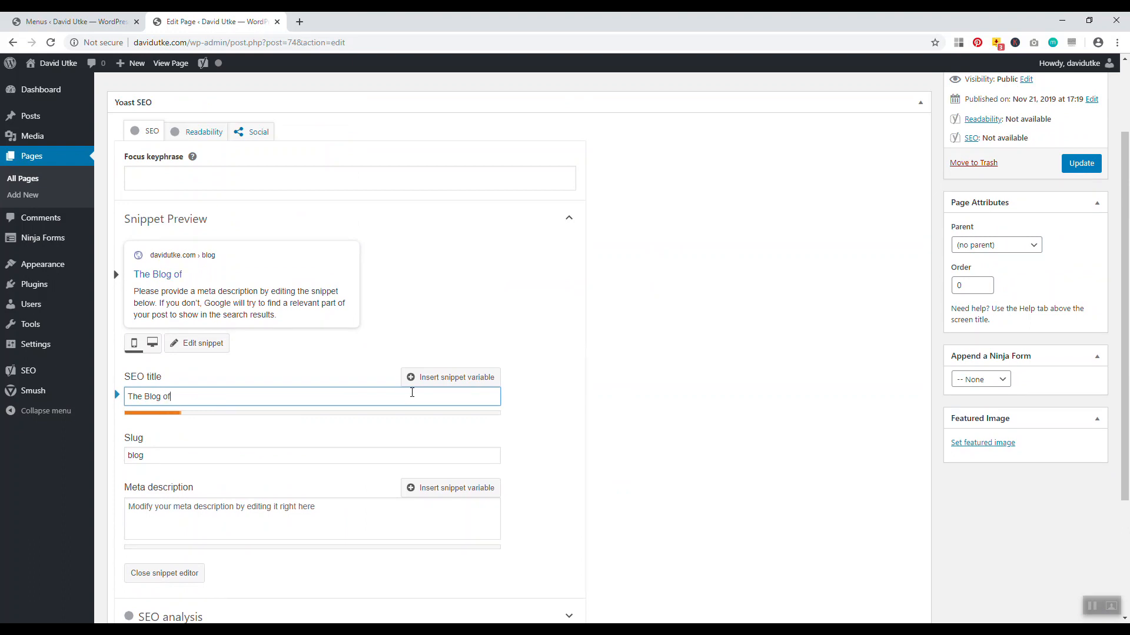
type("David Utke")
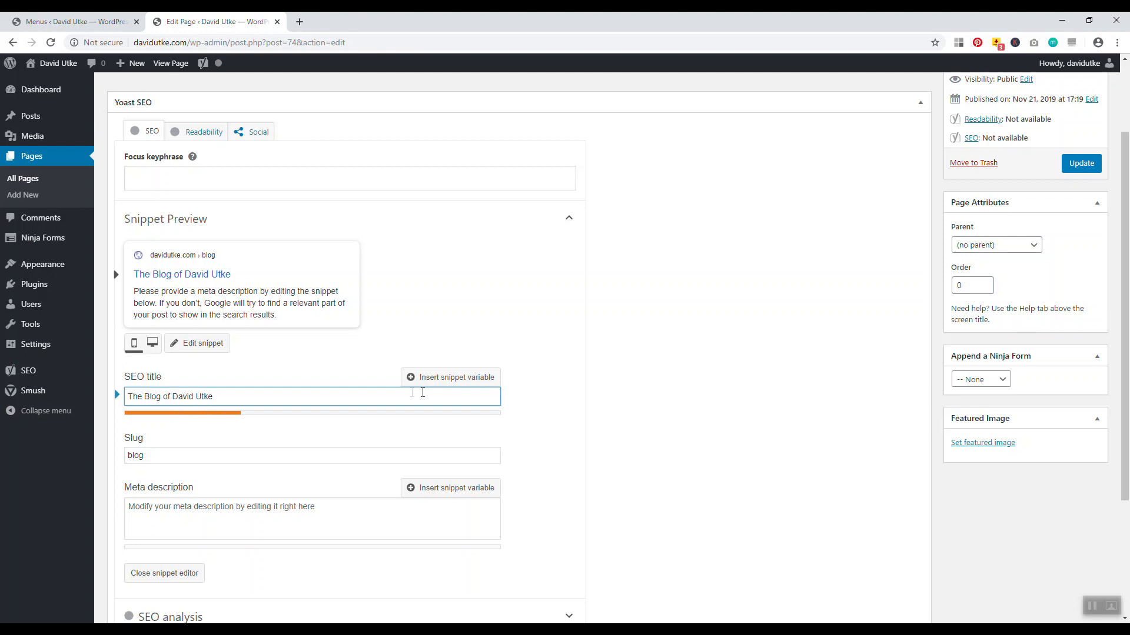
scroll(306, 406, "up", 1)
scroll(187, 416, "down", 3)
left_click(188, 418)
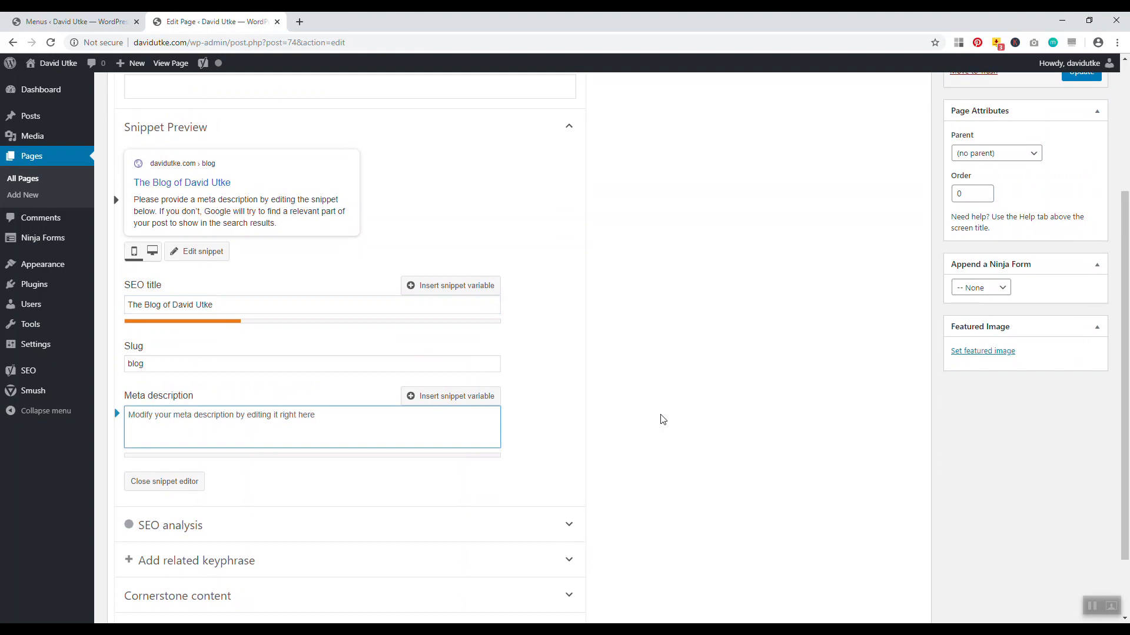
left_click_drag(1125, 406, 1125, 274)
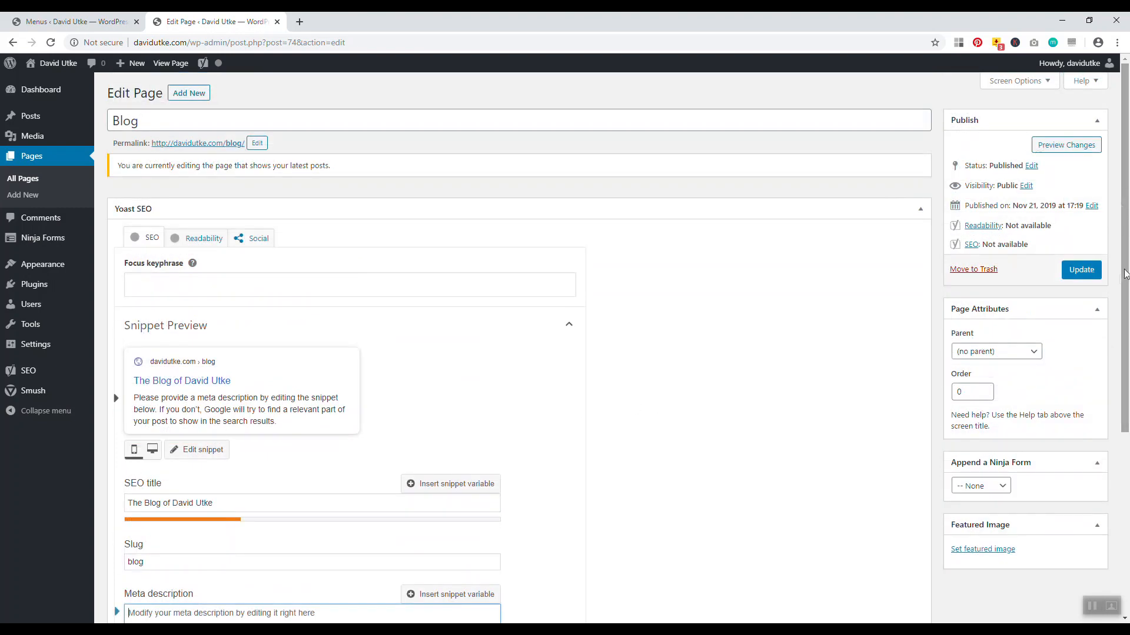
left_click(1081, 270)
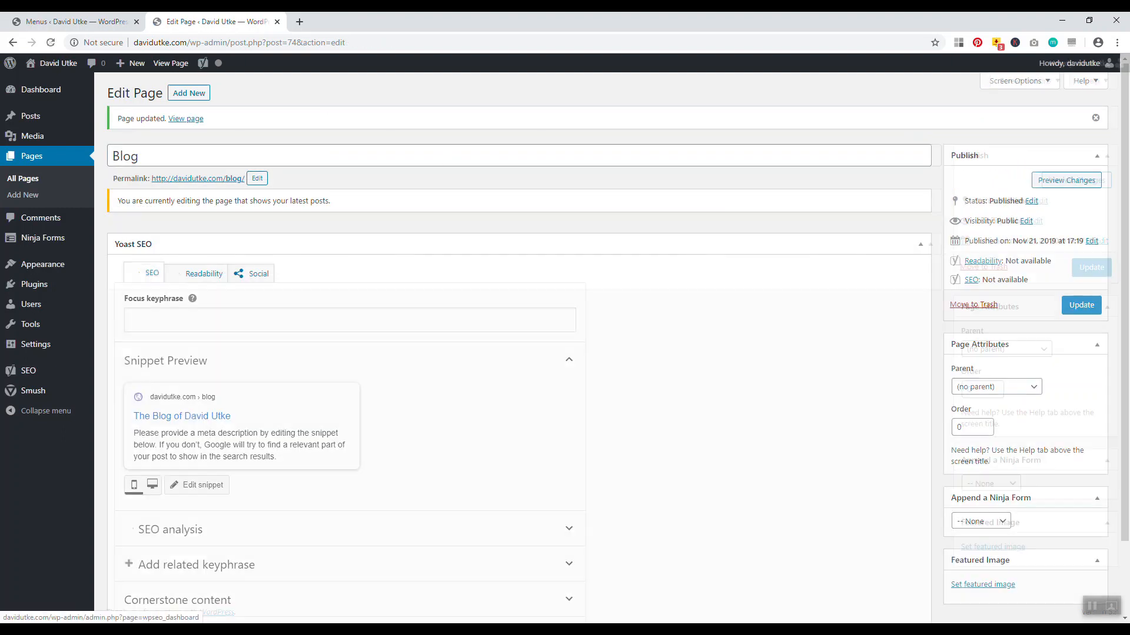
Open the live front page and its Blog page in new tabs
right_click(47, 61)
left_click(88, 69)
left_click(312, 22)
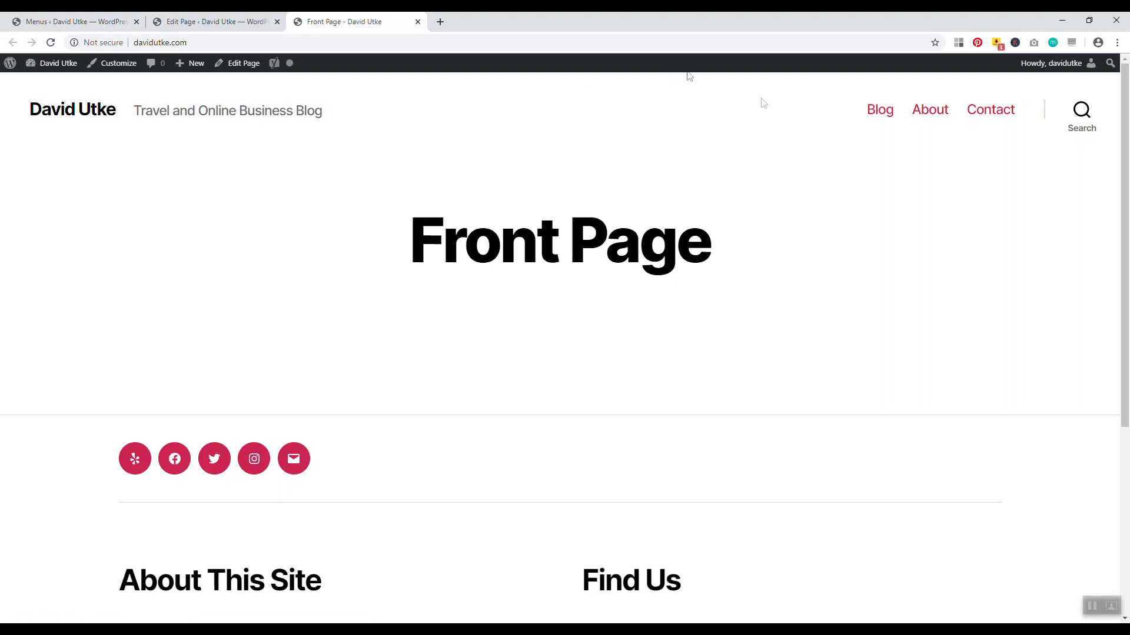
right_click(870, 112)
left_click(922, 120)
left_click(479, 22)
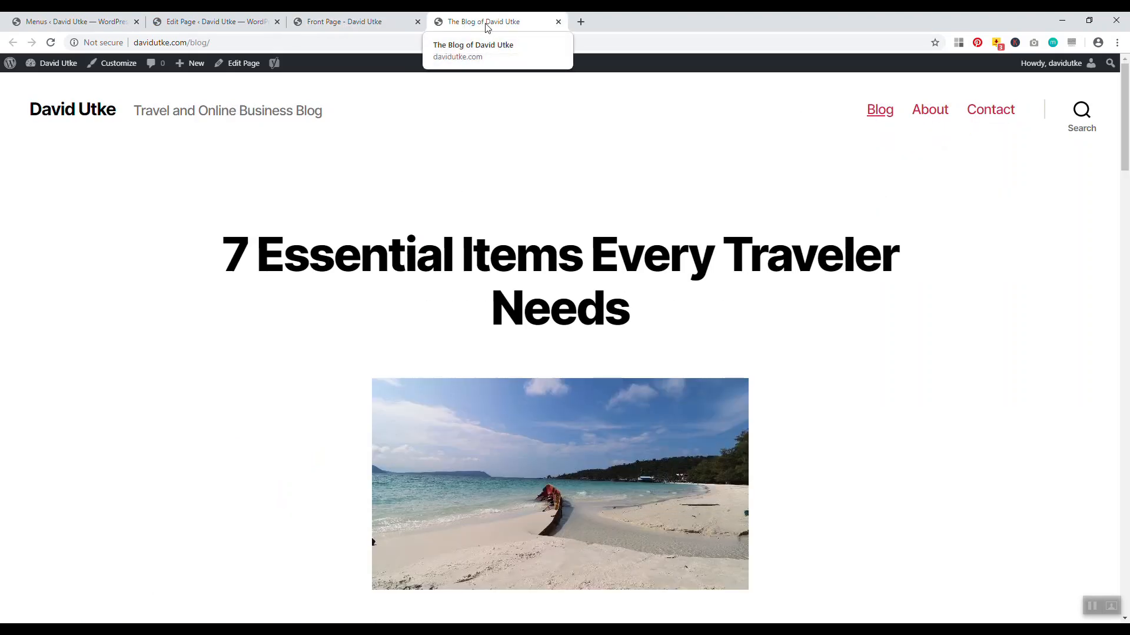
mouse_move(1126, 79)
left_mouse_down()
mouse_move(1129, 154)
mouse_move(1129, 76)
left_mouse_up()
Open and review the About and Contact pages in their own tabs
right_click(928, 111)
left_click(936, 119)
left_click(641, 23)
mouse_move(1128, 147)
left_mouse_down()
mouse_move(1128, 248)
mouse_move(1129, 152)
left_mouse_up()
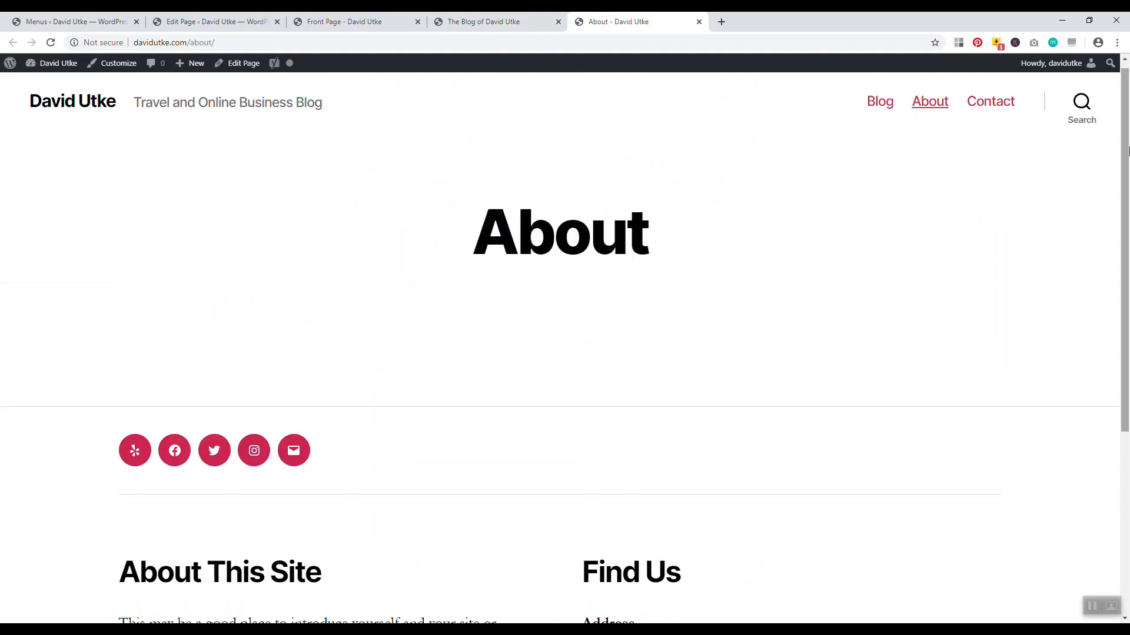
right_click(1006, 108)
left_click(1014, 115)
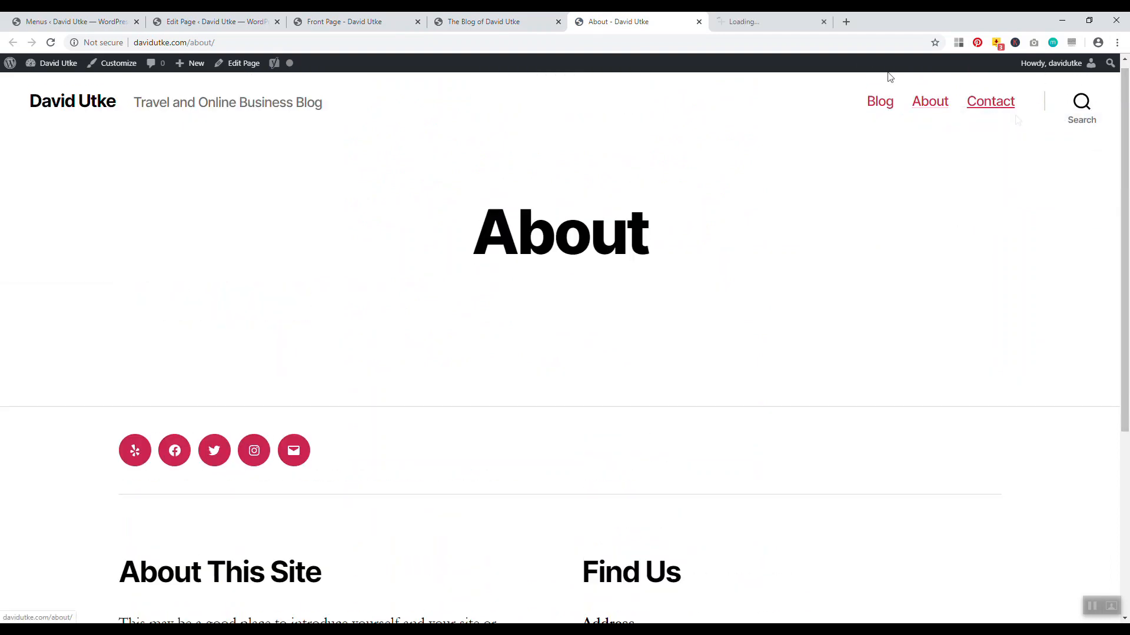
left_click(777, 22)
mouse_move(1126, 134)
left_mouse_down()
mouse_move(1106, 315)
mouse_move(1125, 192)
mouse_move(1119, 132)
left_mouse_up()
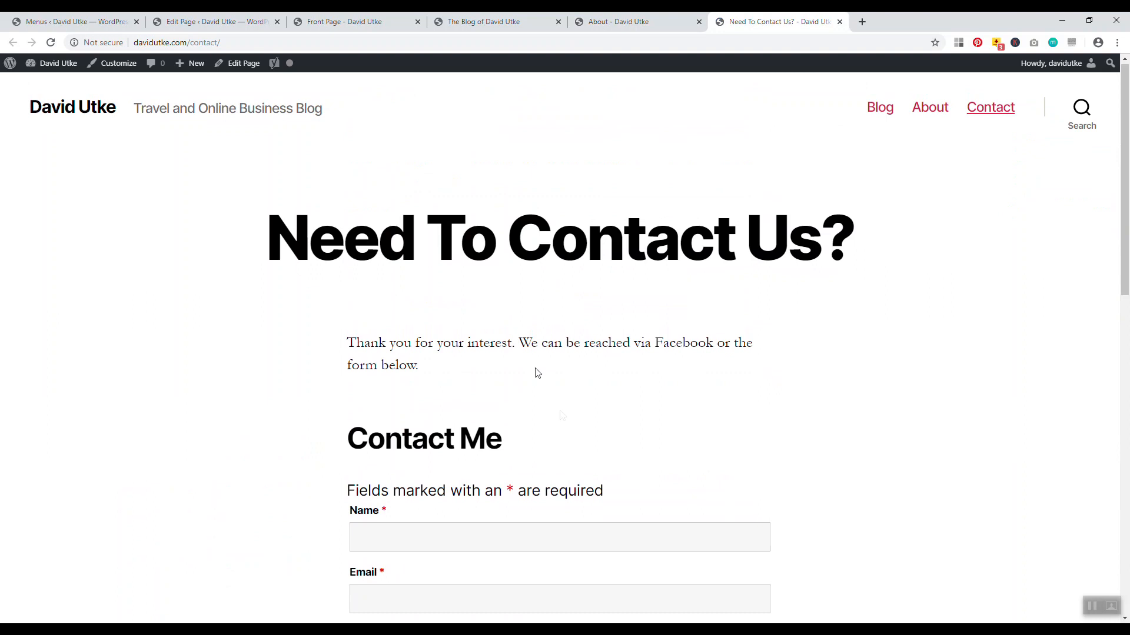
left_click_drag(1128, 204, 1119, 237)
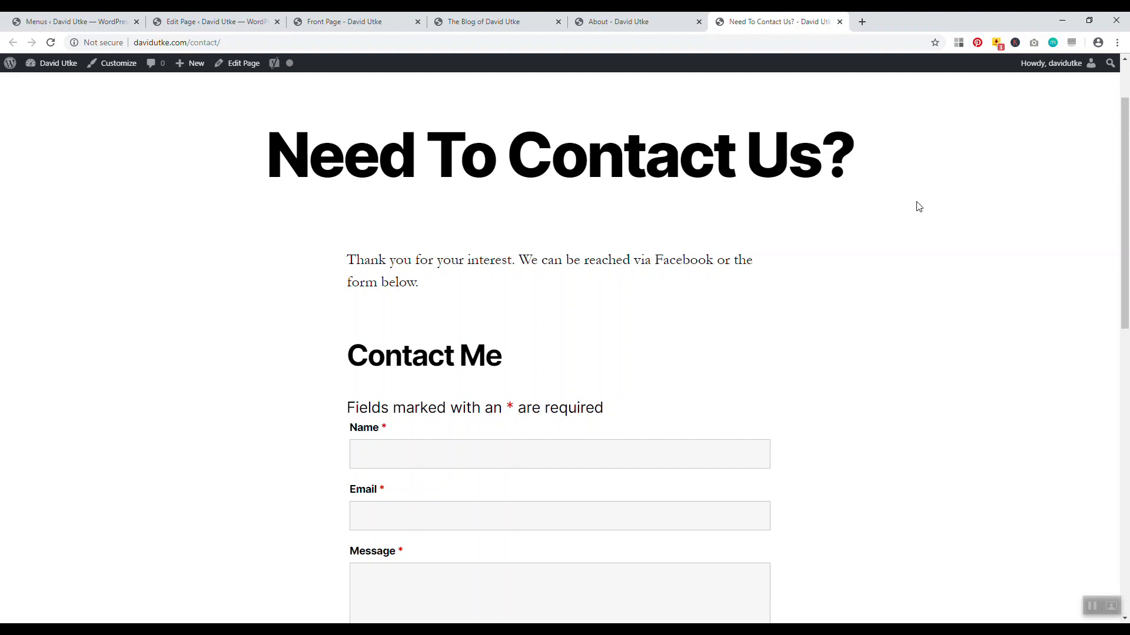
scroll(984, 180, "up", 2)
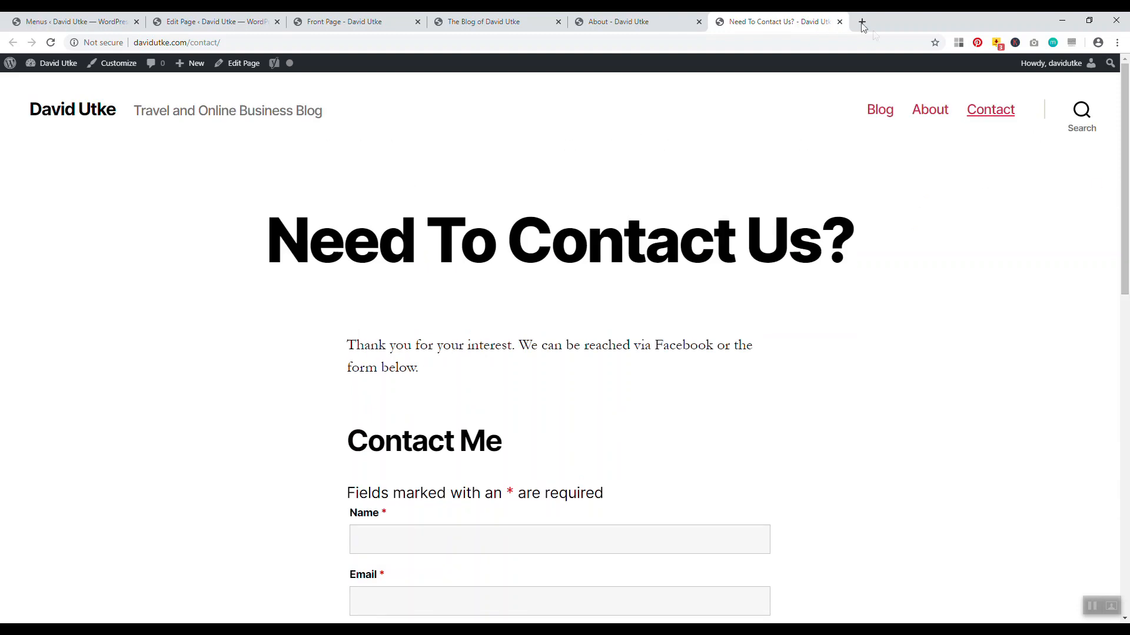
Close the Contact, About and Blog tabs, leaving only the front page
left_click(839, 21)
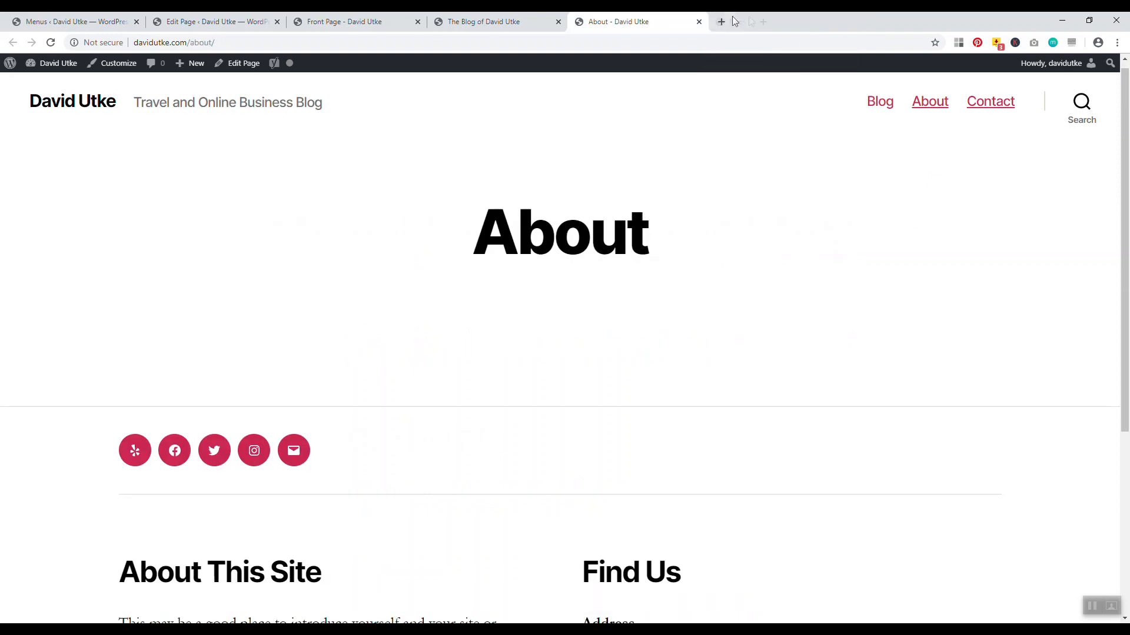
left_click(700, 21)
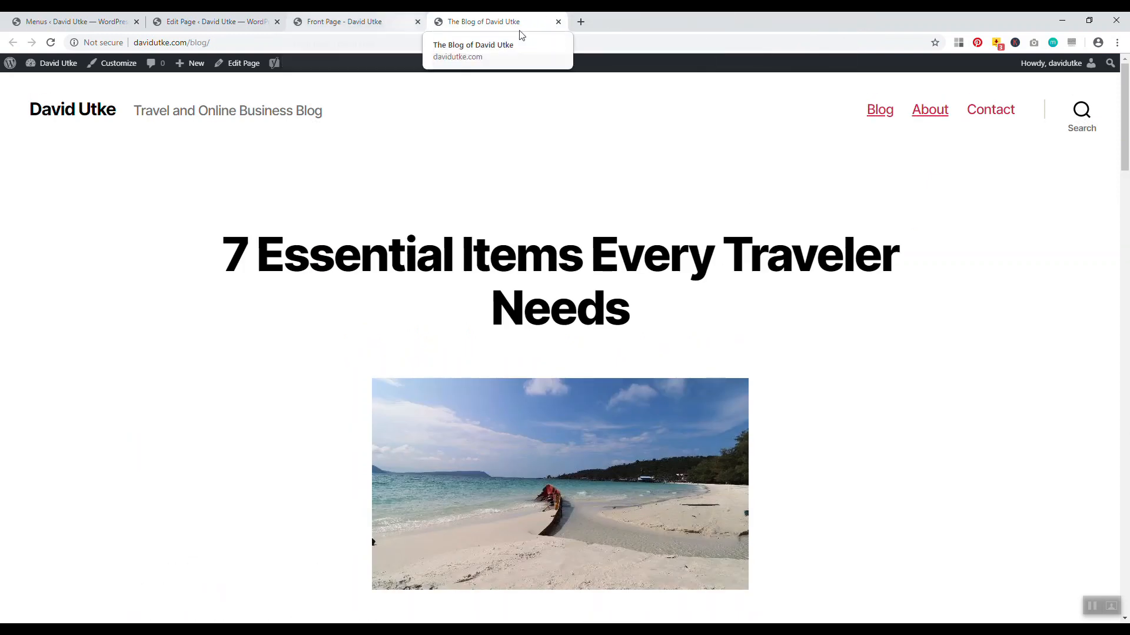
left_click(558, 22)
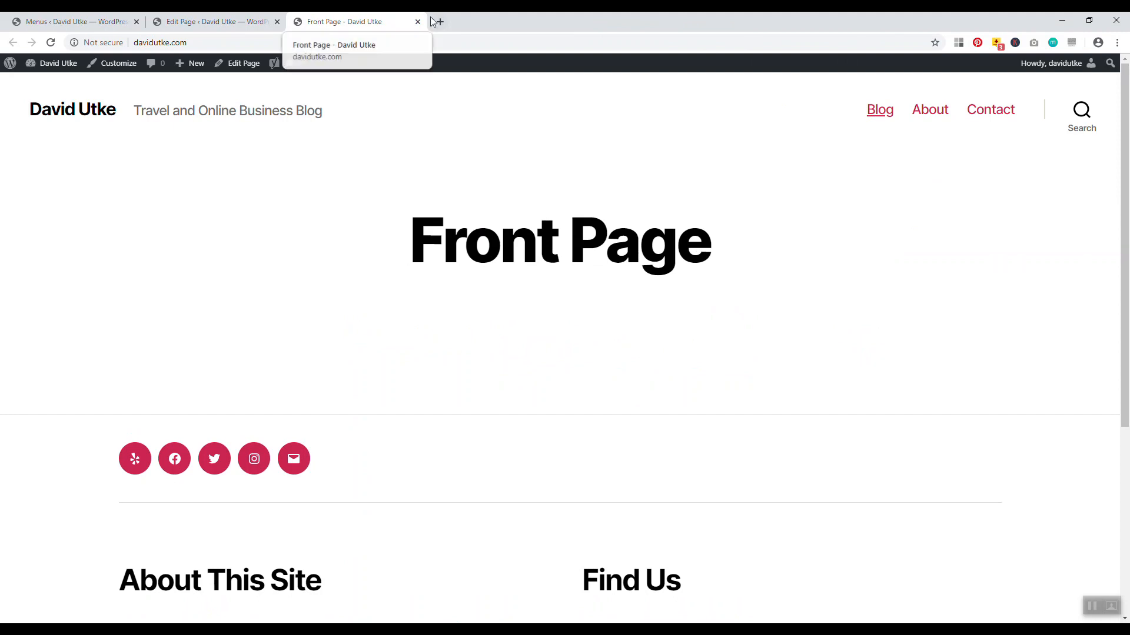
mouse_move(1125, 234)
left_mouse_down()
mouse_move(1008, 131)
mouse_move(1127, 433)
mouse_move(1128, 175)
mouse_move(1128, 372)
mouse_move(1128, 231)
left_mouse_up()
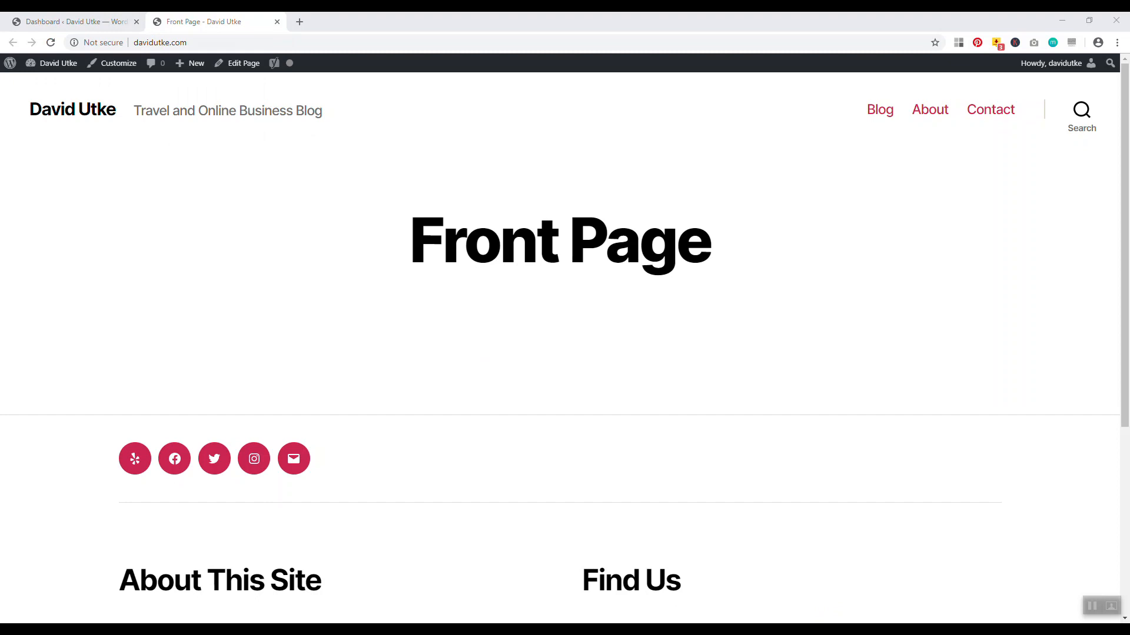
Search Plugins > Add New for 'themify builder', then install and activate Themify Builder
left_click(71, 21)
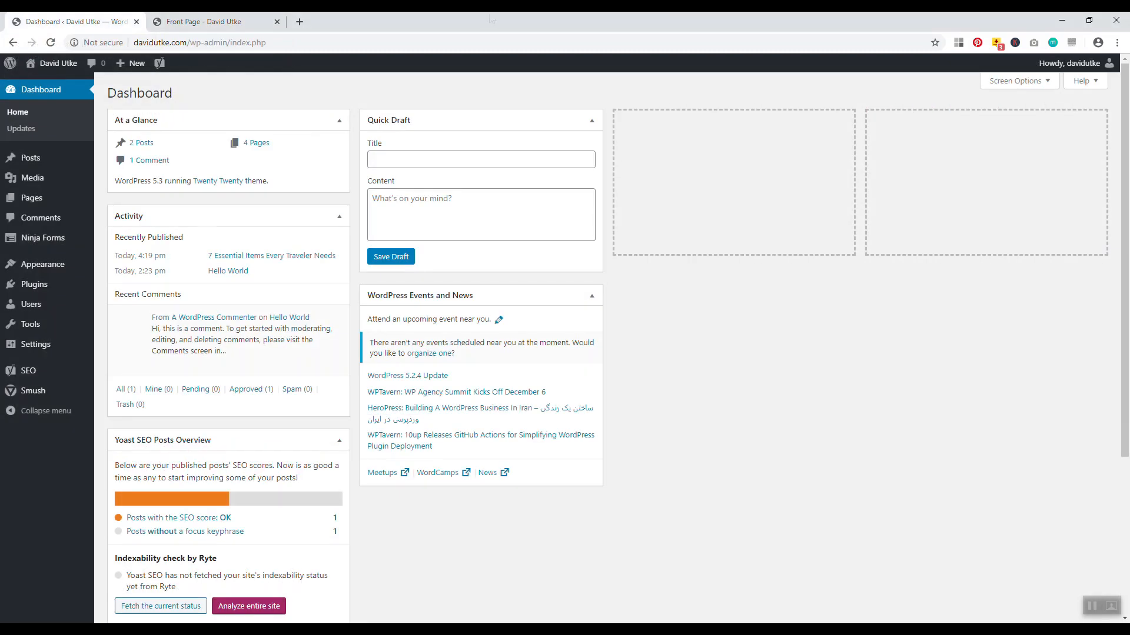
left_click(31, 288)
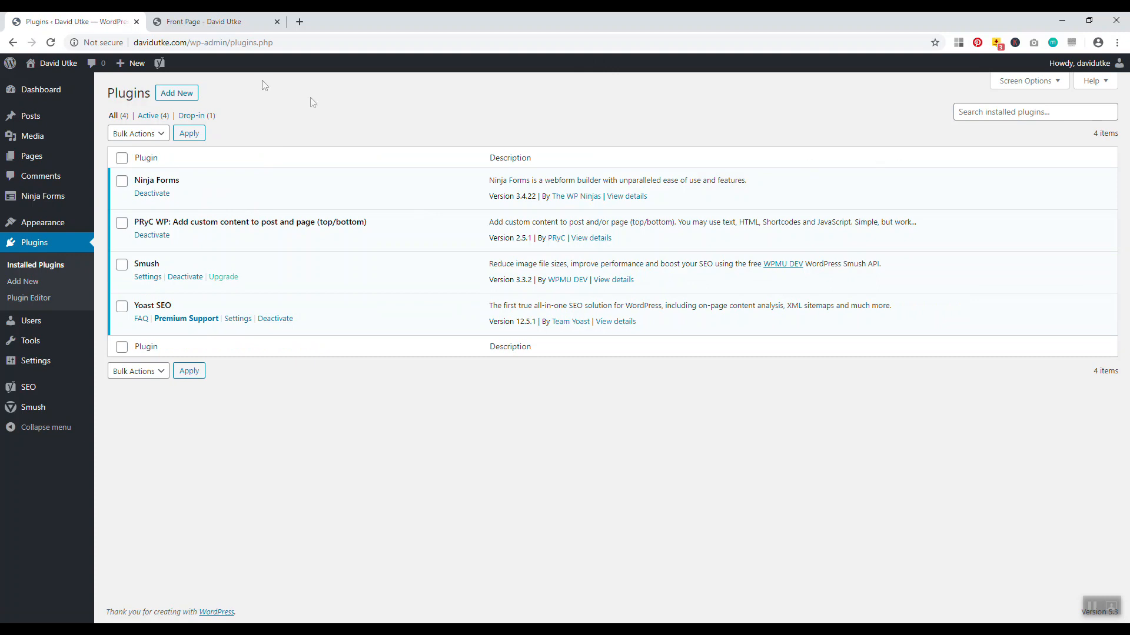
left_click(177, 93)
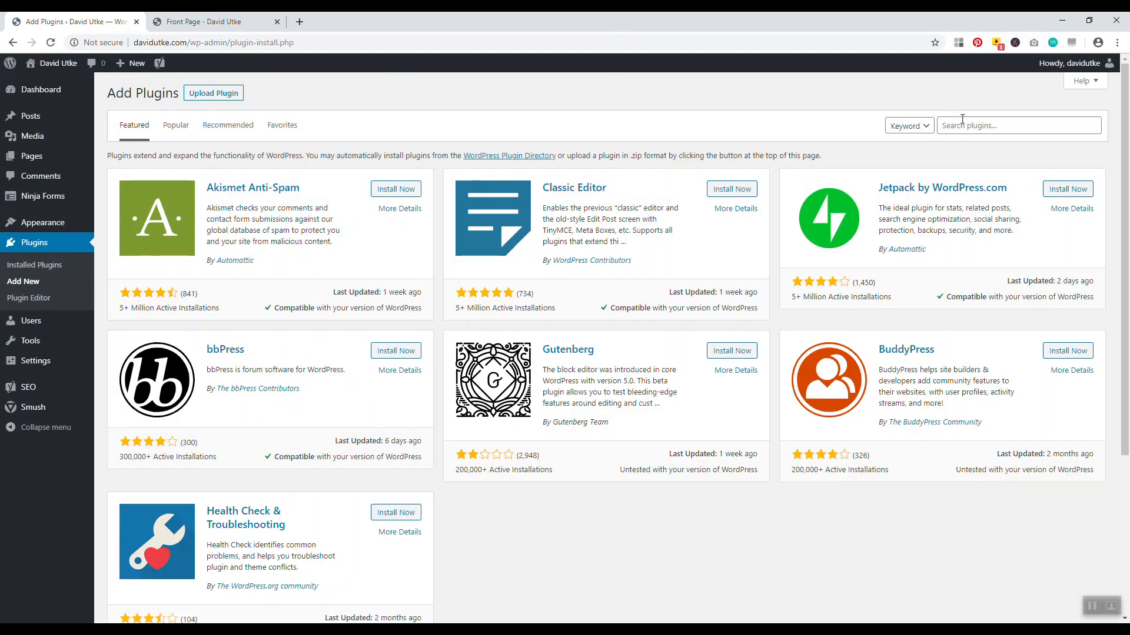
double_click(965, 122)
type("themify builder")
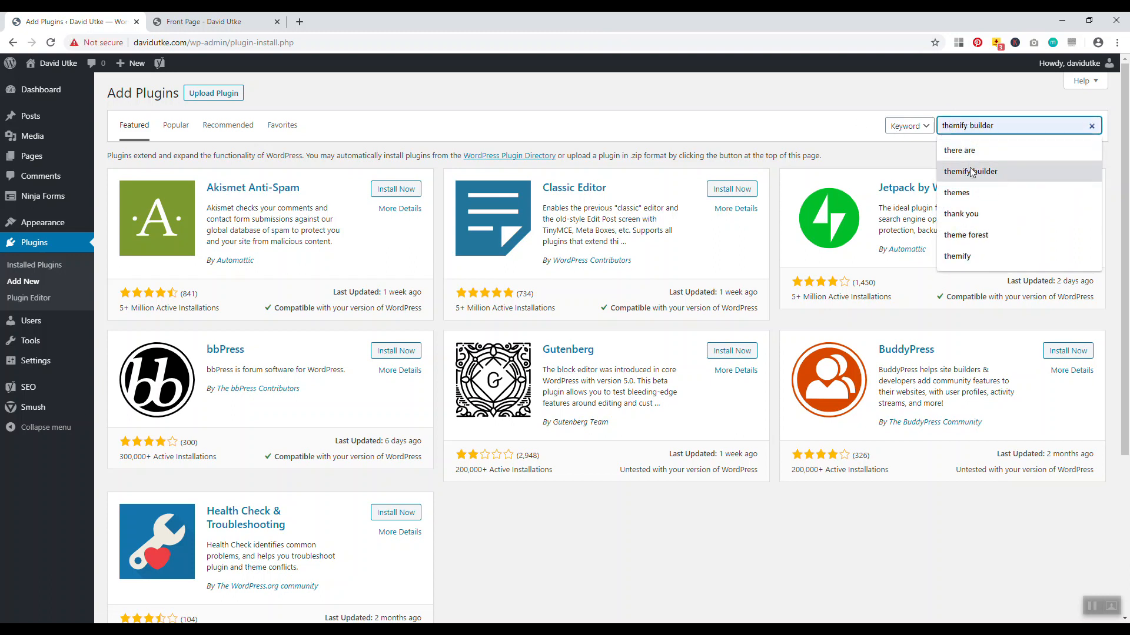
left_click(971, 171)
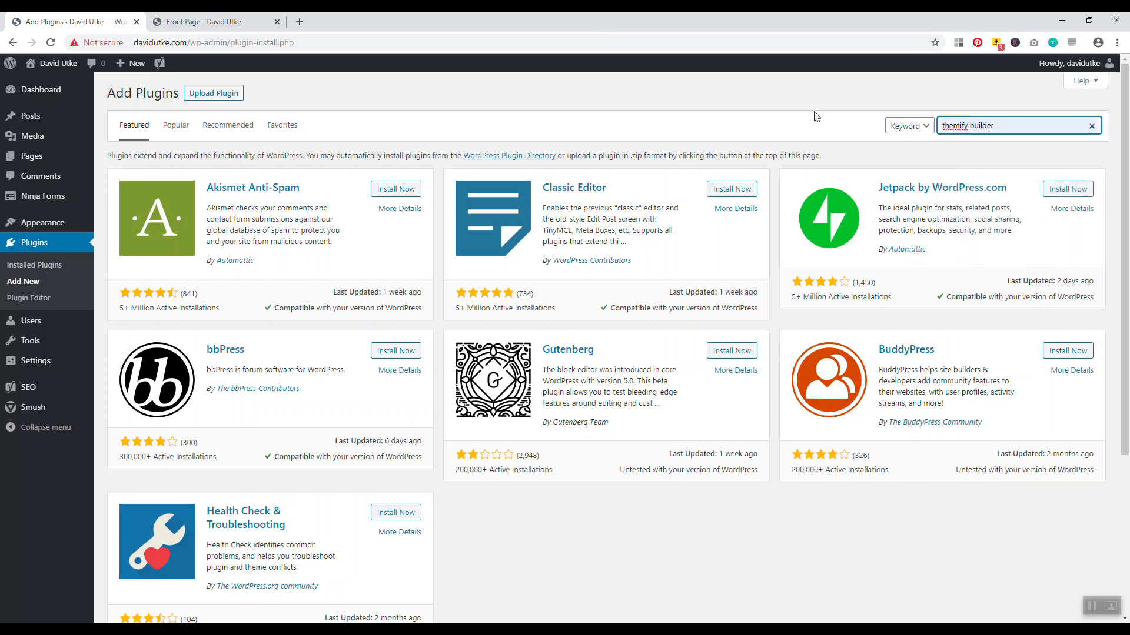
key("Return")
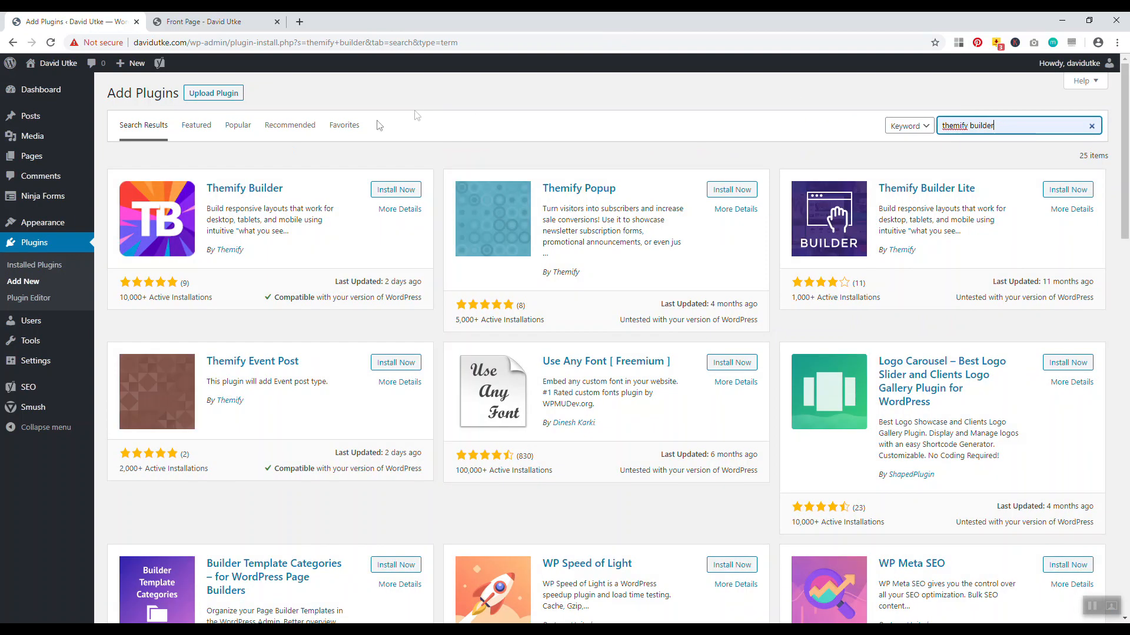
left_click(400, 191)
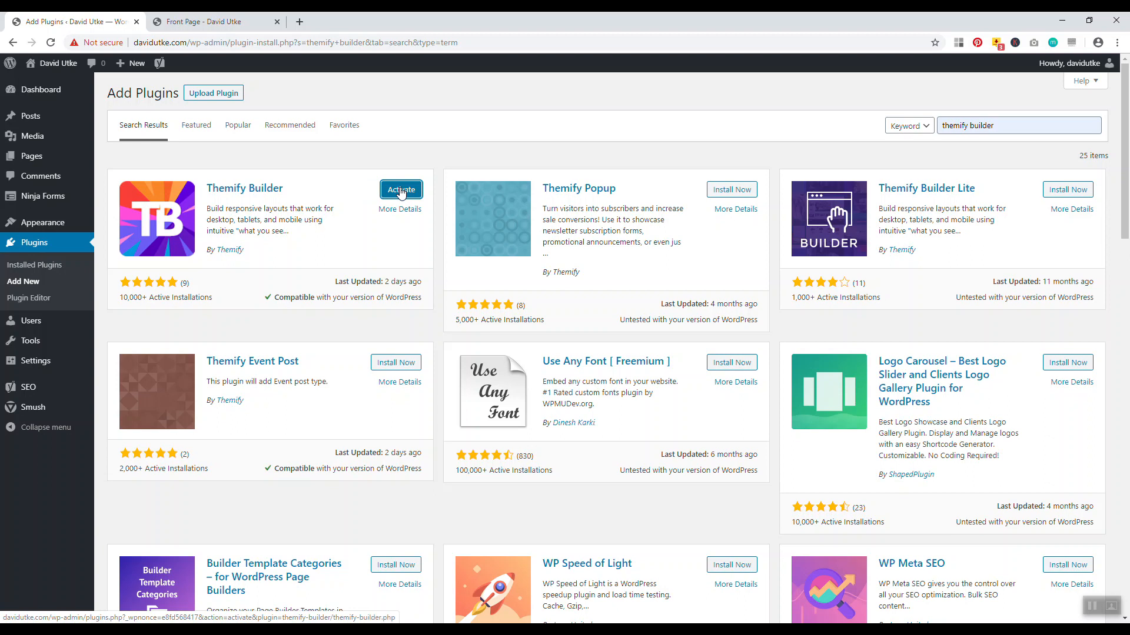
left_click(403, 191)
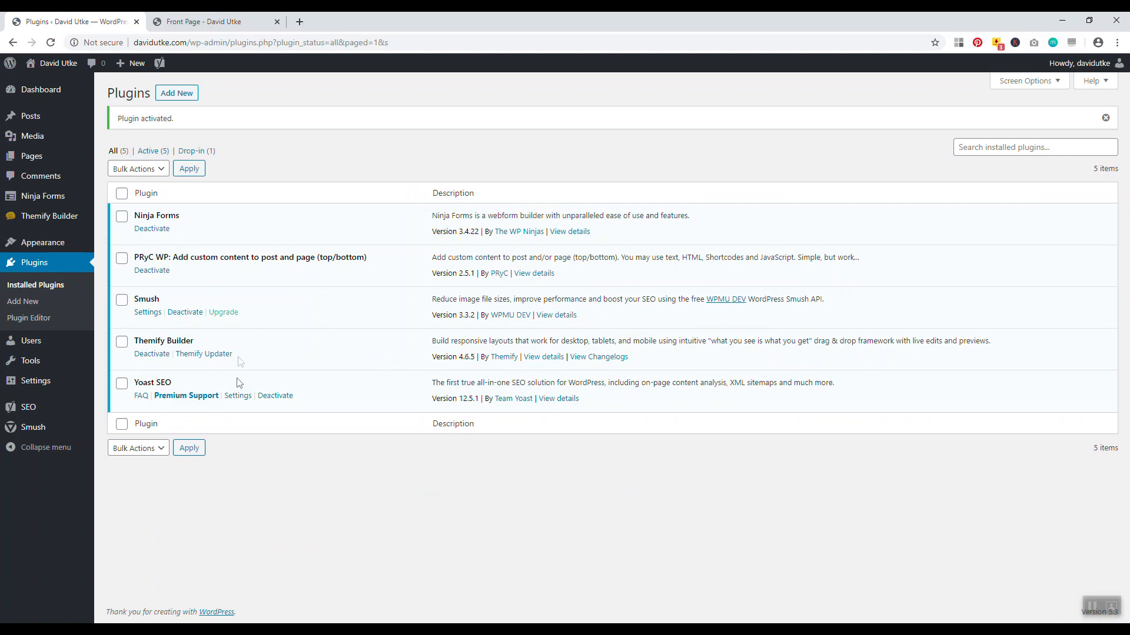
Open the Front Page editor in a new tab from the live page's Edit Page link
mouse_move(53, 217)
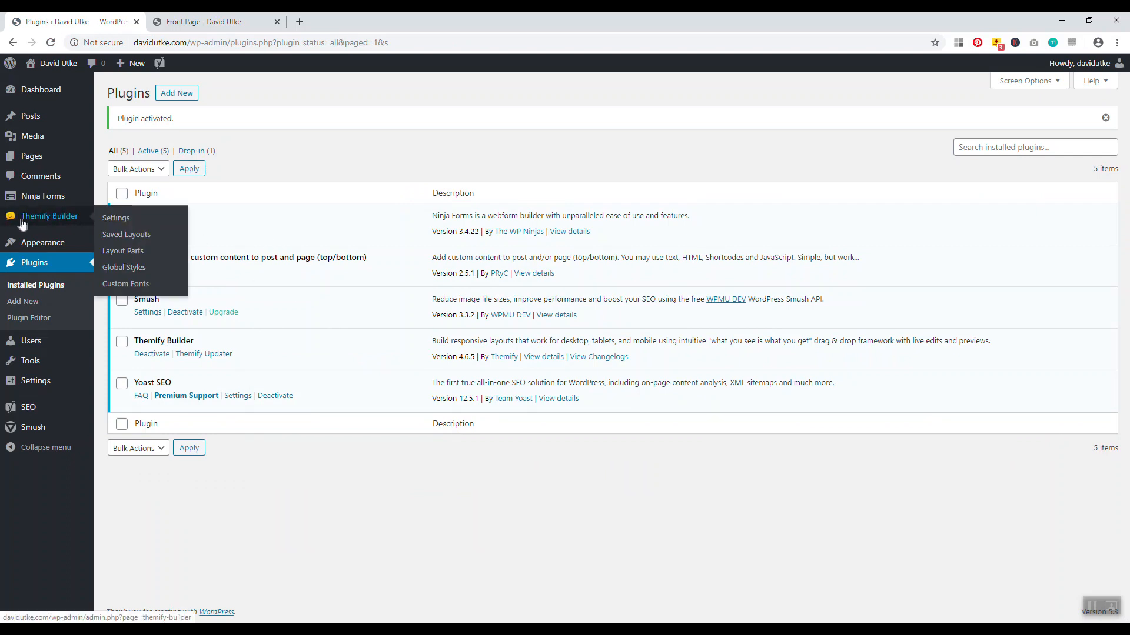
left_click(282, 21)
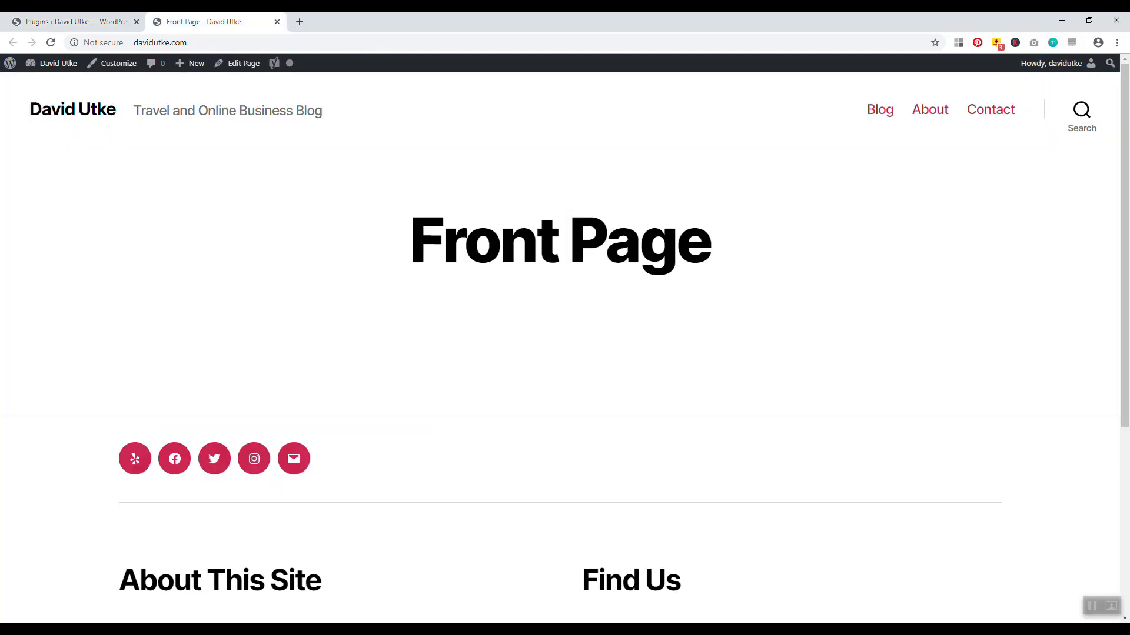
right_click(236, 63)
left_click(245, 70)
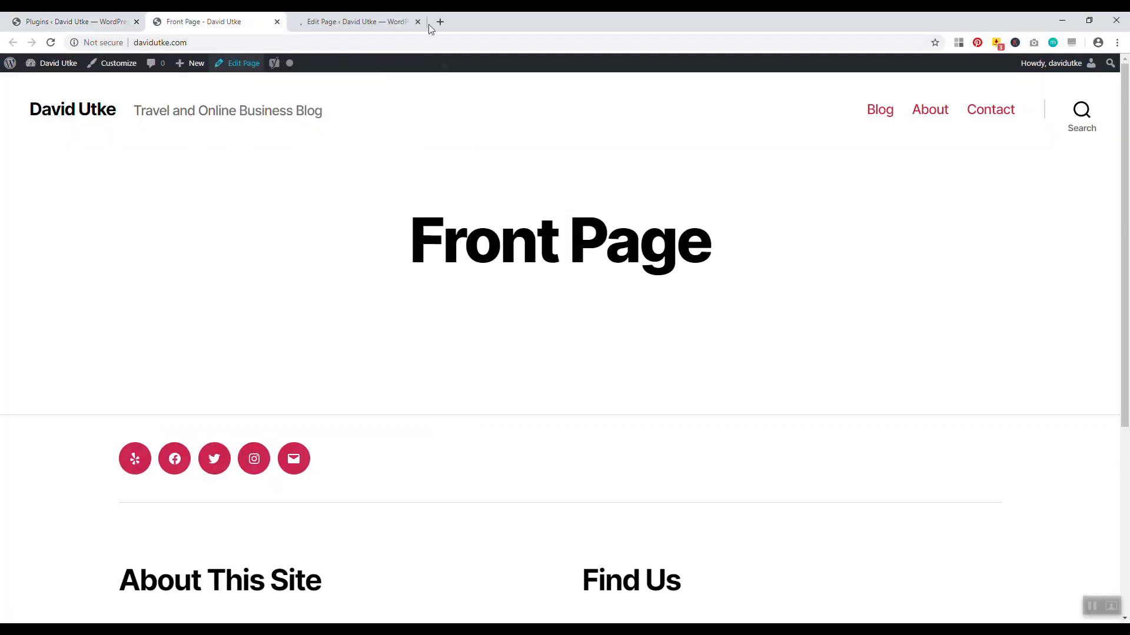
left_click(426, 24)
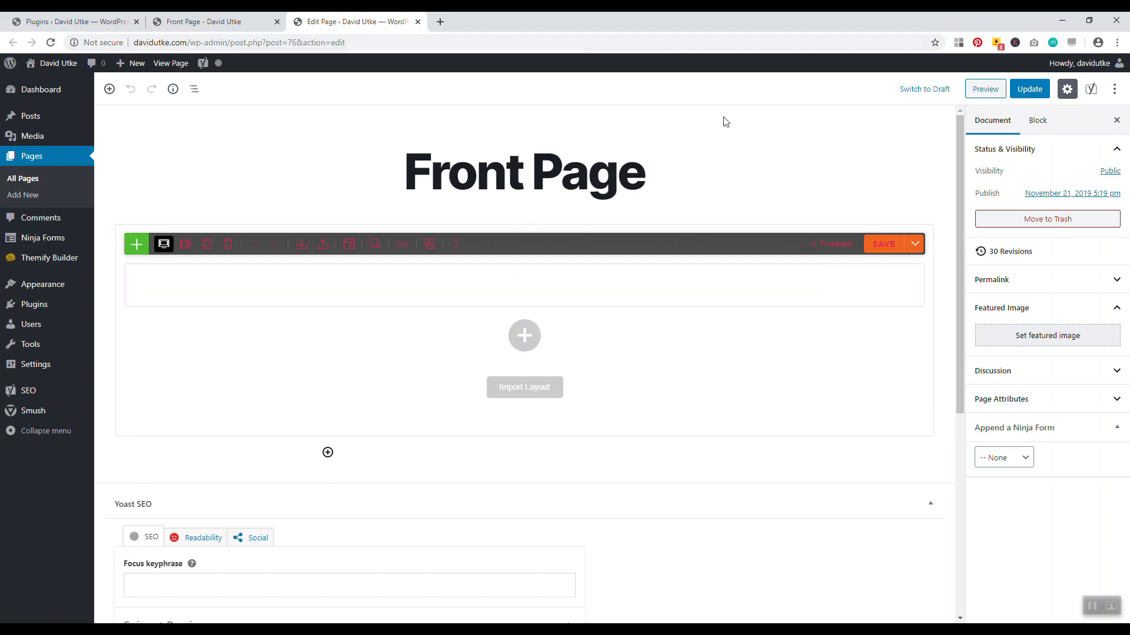
Change the page title from 'Front Page' to 'Travel Made Easy', update, and open the live page
left_click(582, 179)
left_click_drag(653, 174, 426, 173)
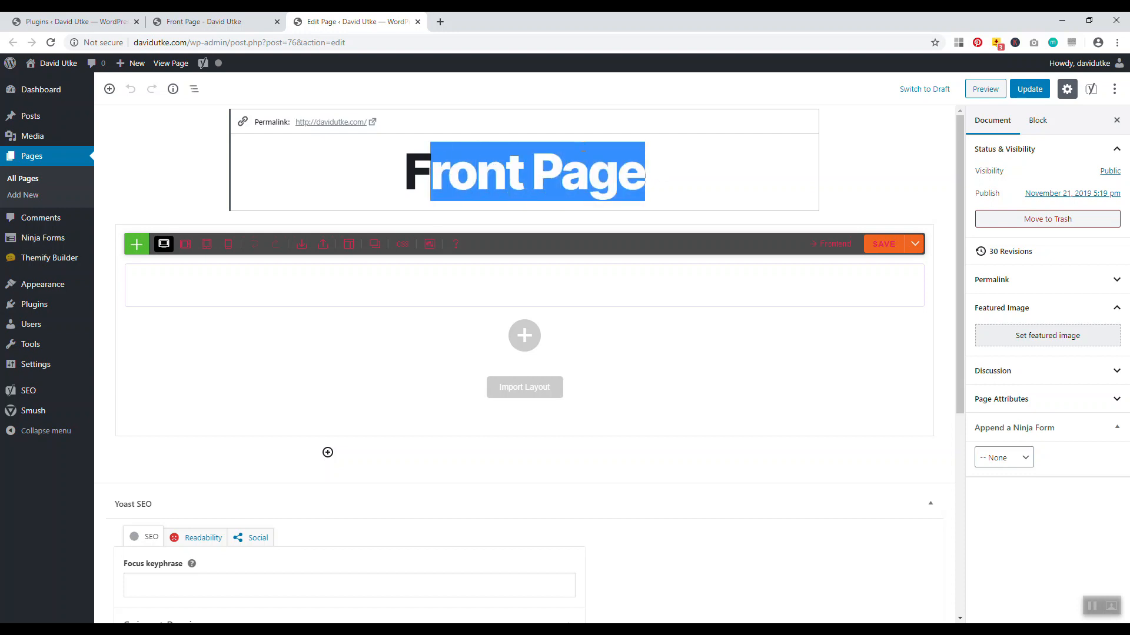
key("BackSpace")
key("BackSpace")
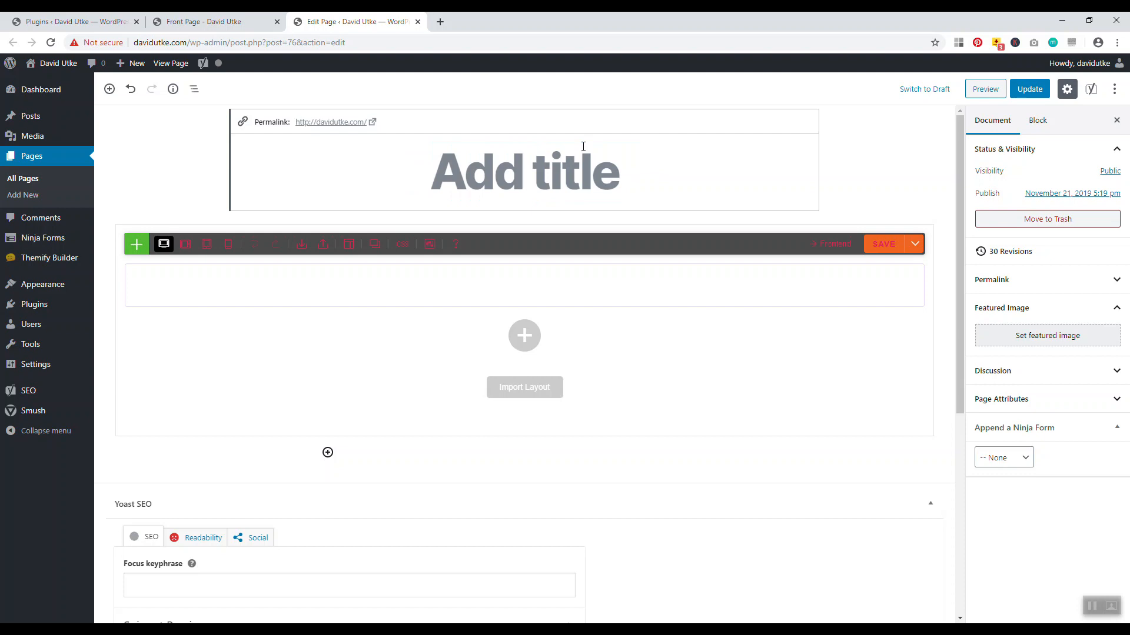
type("Travel Made Ea")
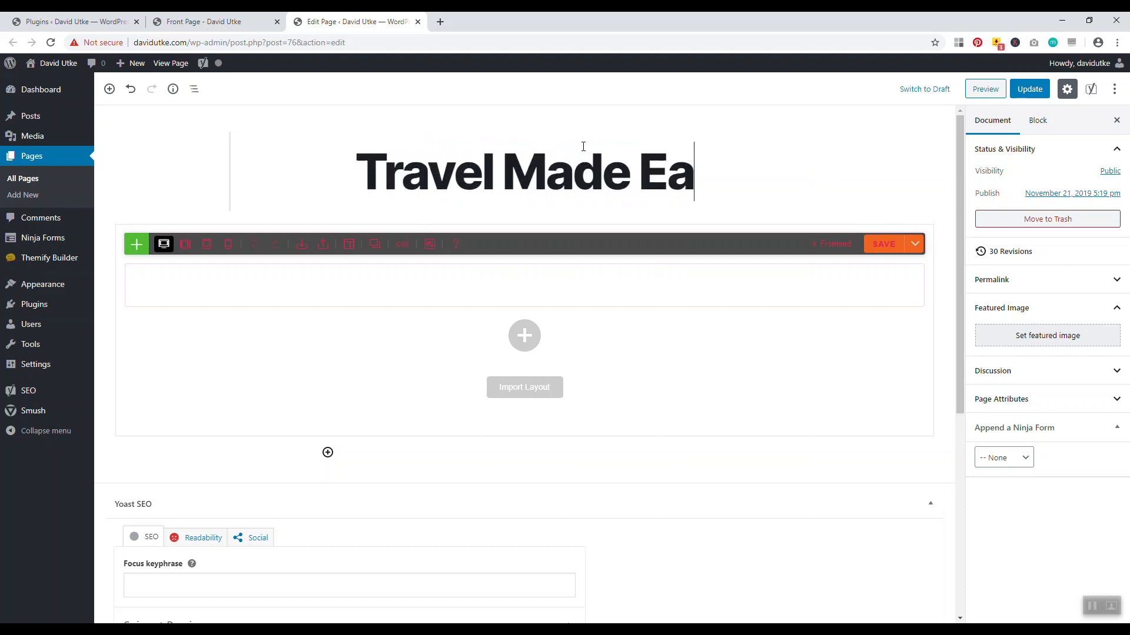
type("sy")
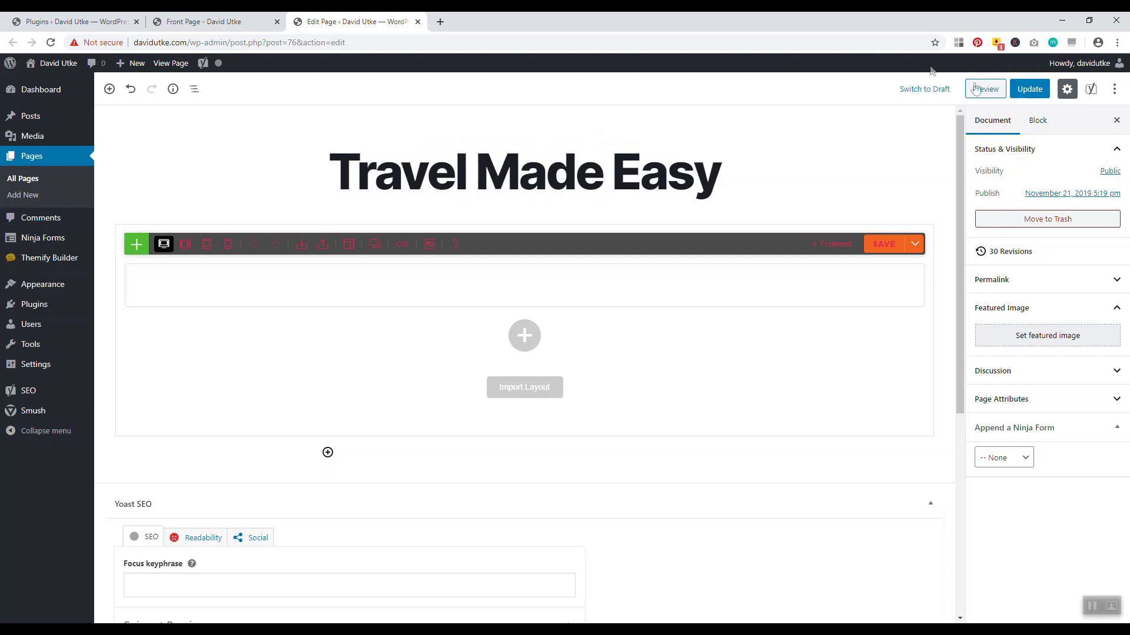
left_click(1029, 88)
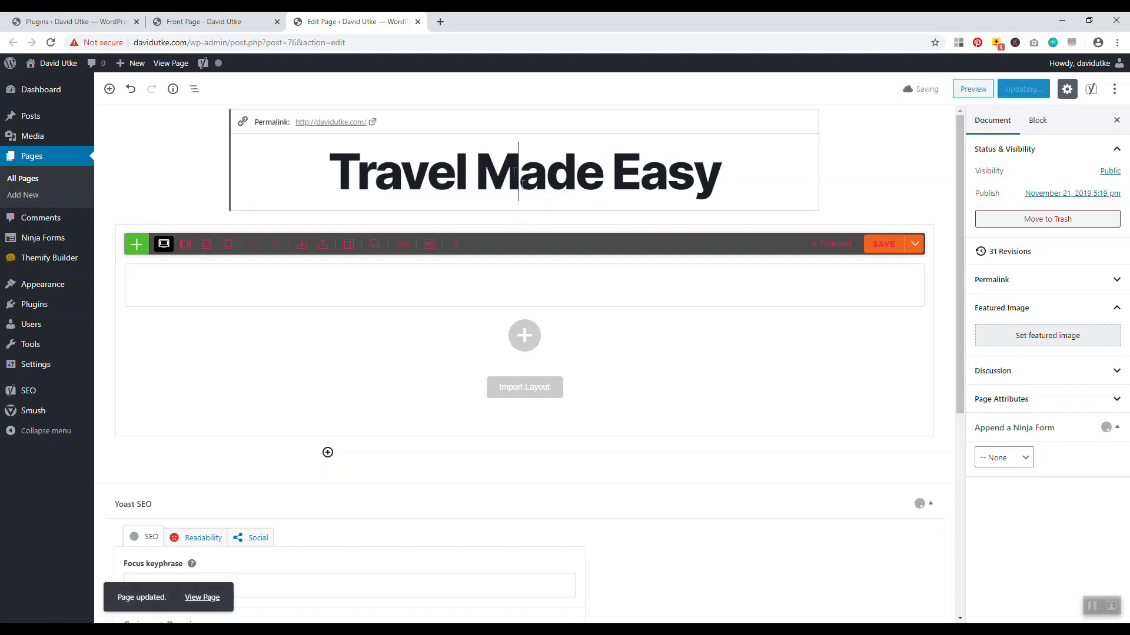
left_click(341, 119)
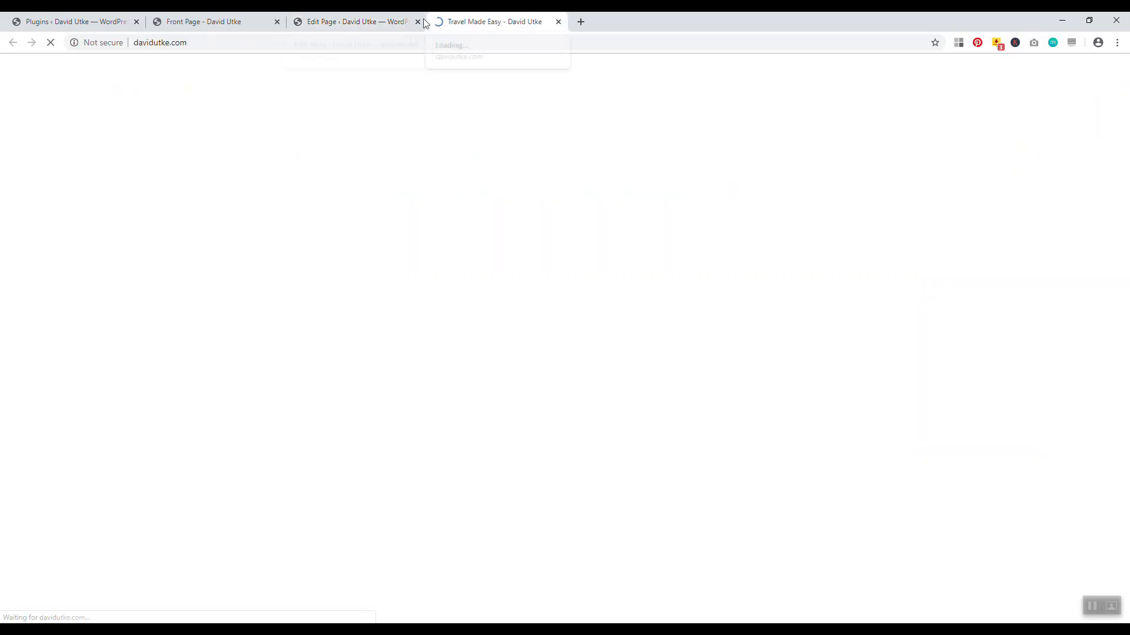
Check that the live homepage heading reads 'Travel Made Easy'
left_click_drag(826, 246, 323, 223)
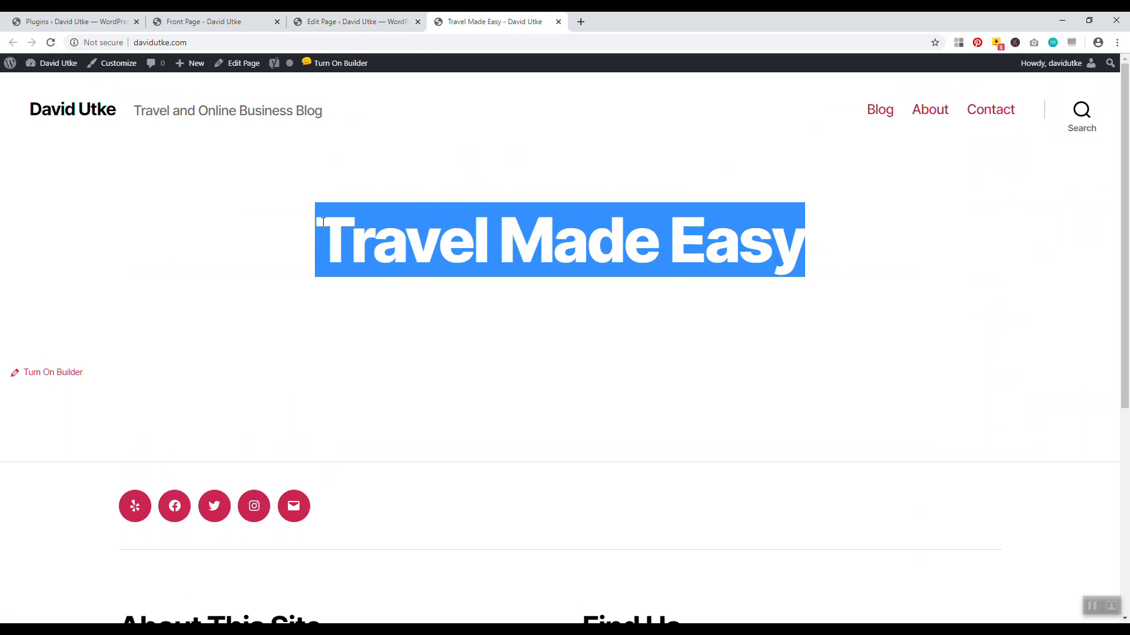
left_click(493, 236)
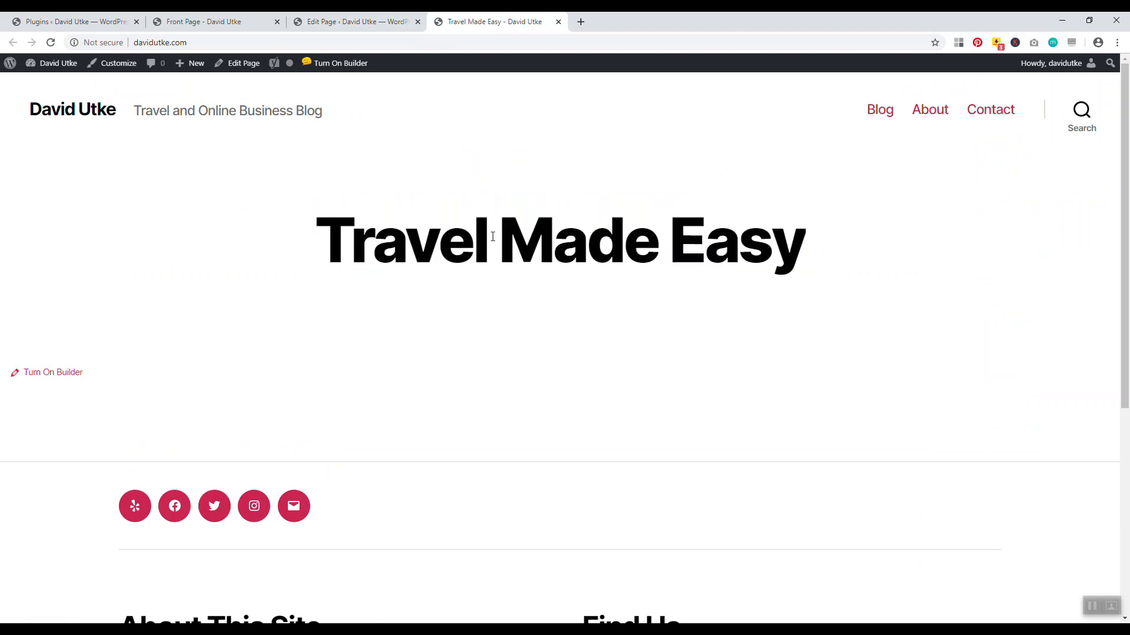
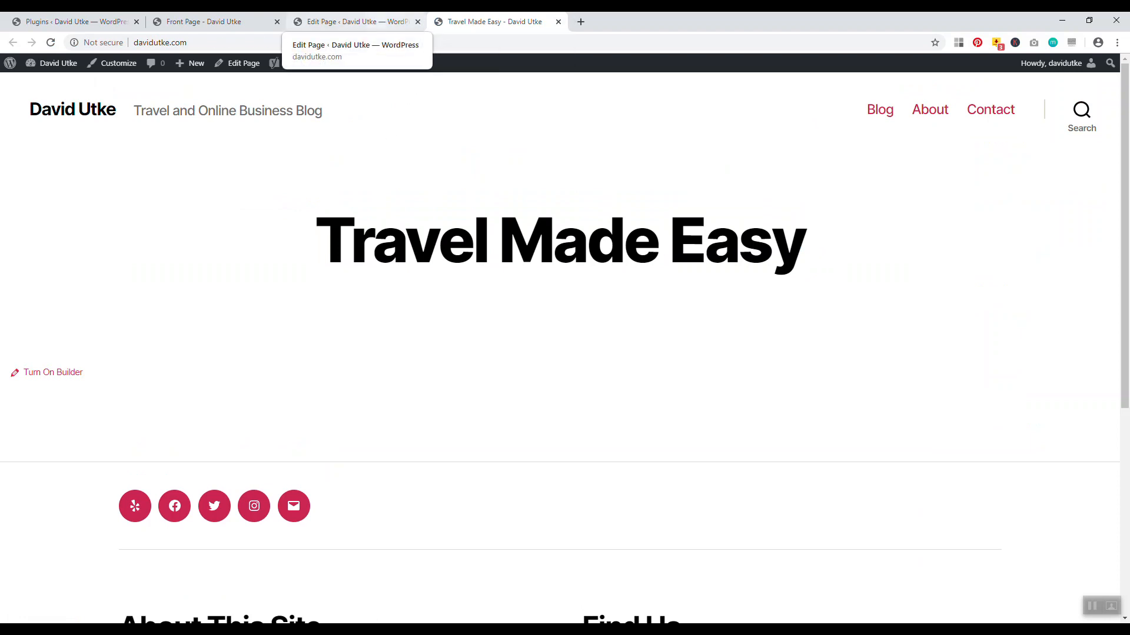
Return to the Travel Made Easy page editor and deselect the title block
left_click(353, 22)
left_click(906, 157)
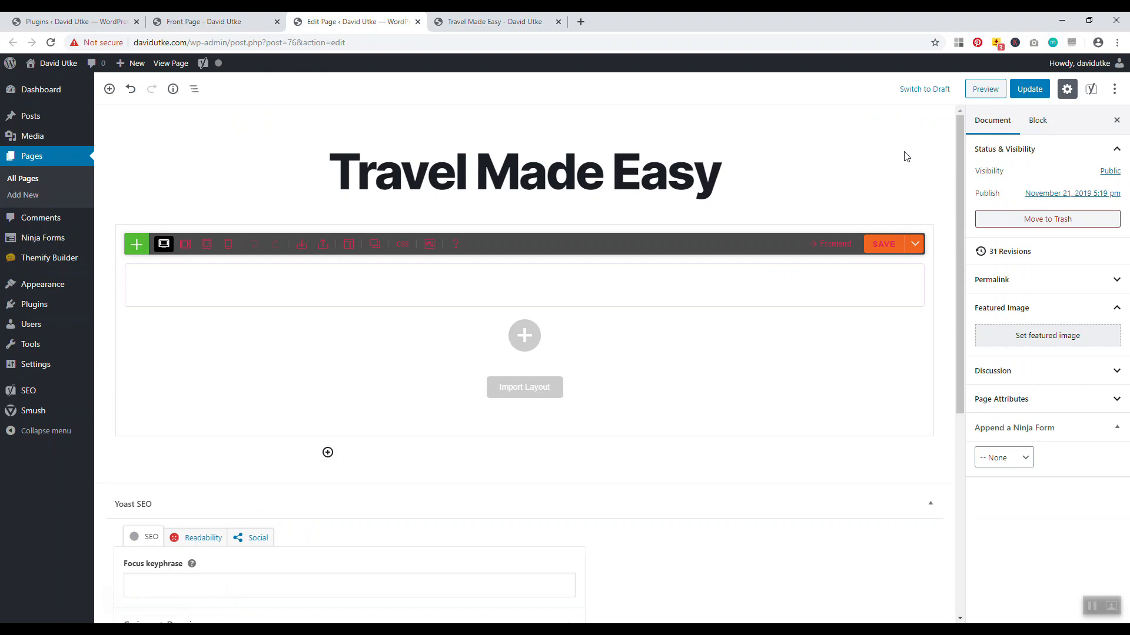
Add content to the empty Themify row and scroll the Blocks library to the We Are Open banner
mouse_move(515, 300)
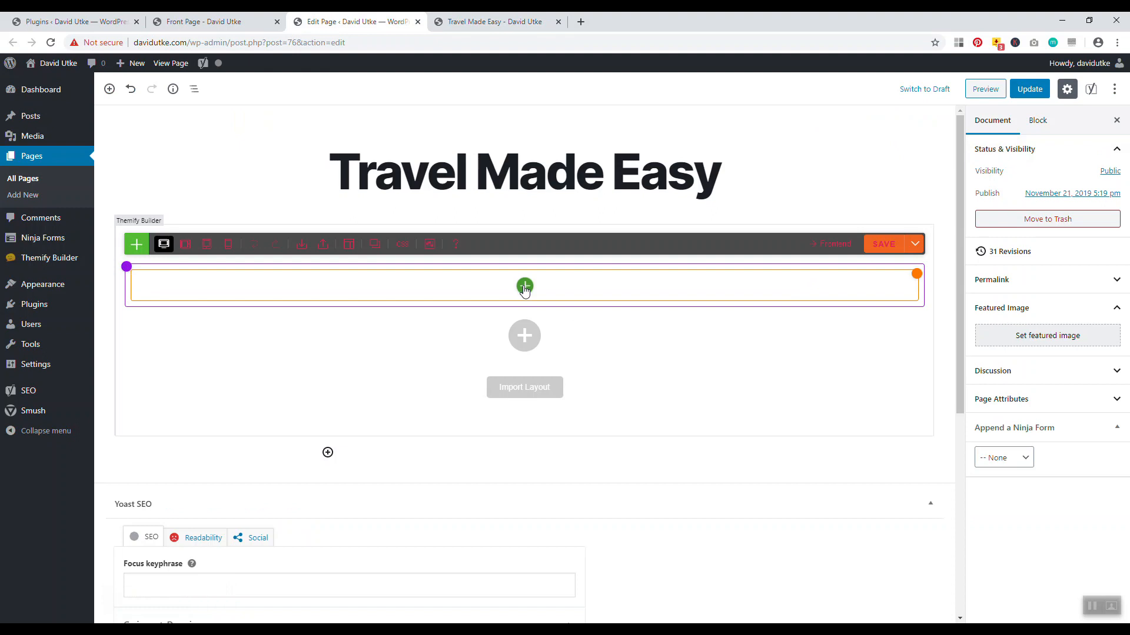
left_click(523, 288)
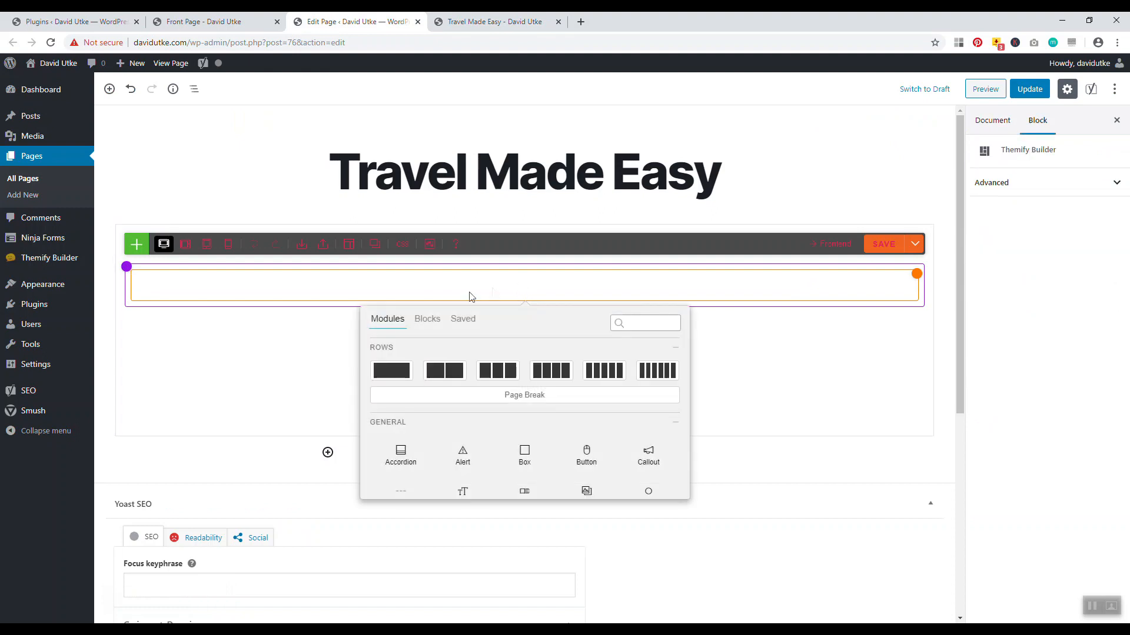
scroll(524, 373, "down", 10)
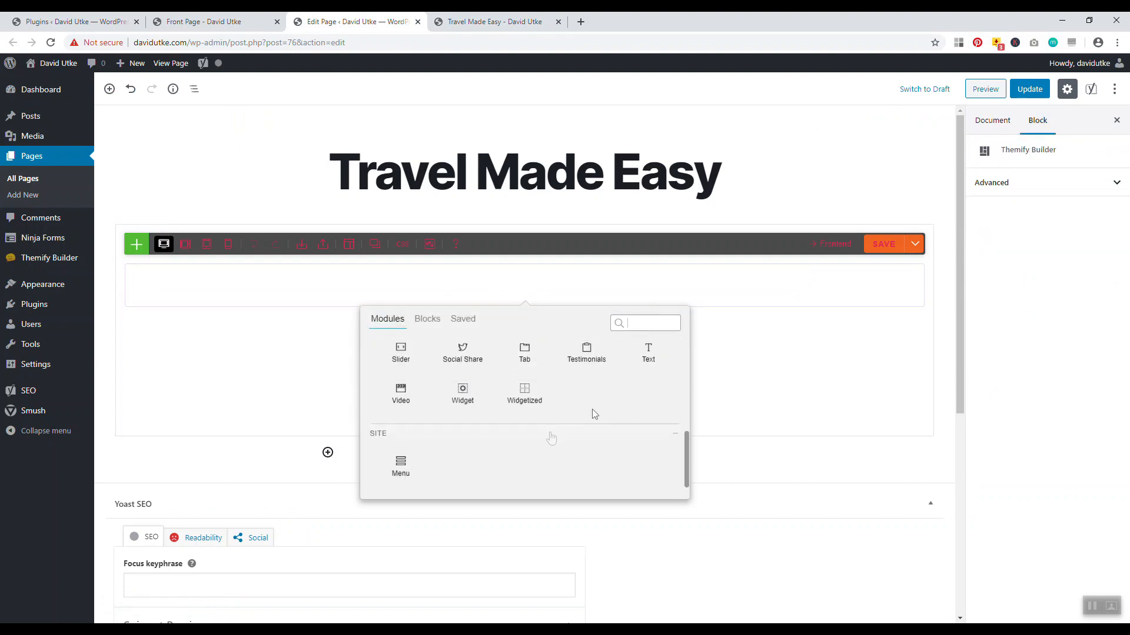
scroll(536, 437, "up", 6)
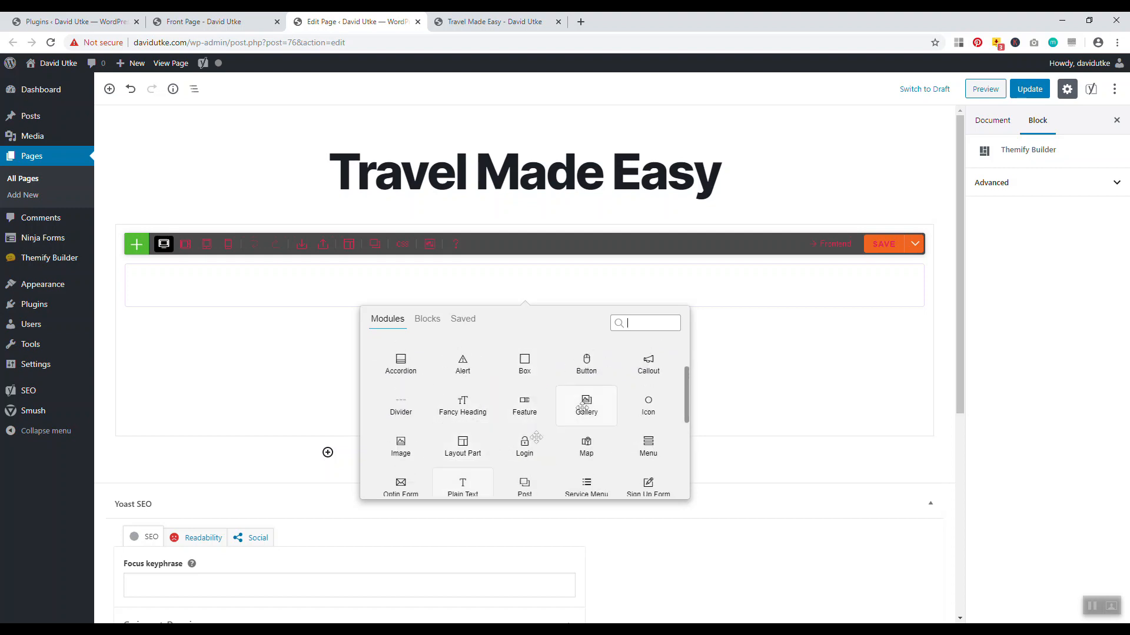
scroll(583, 408, "up", 4)
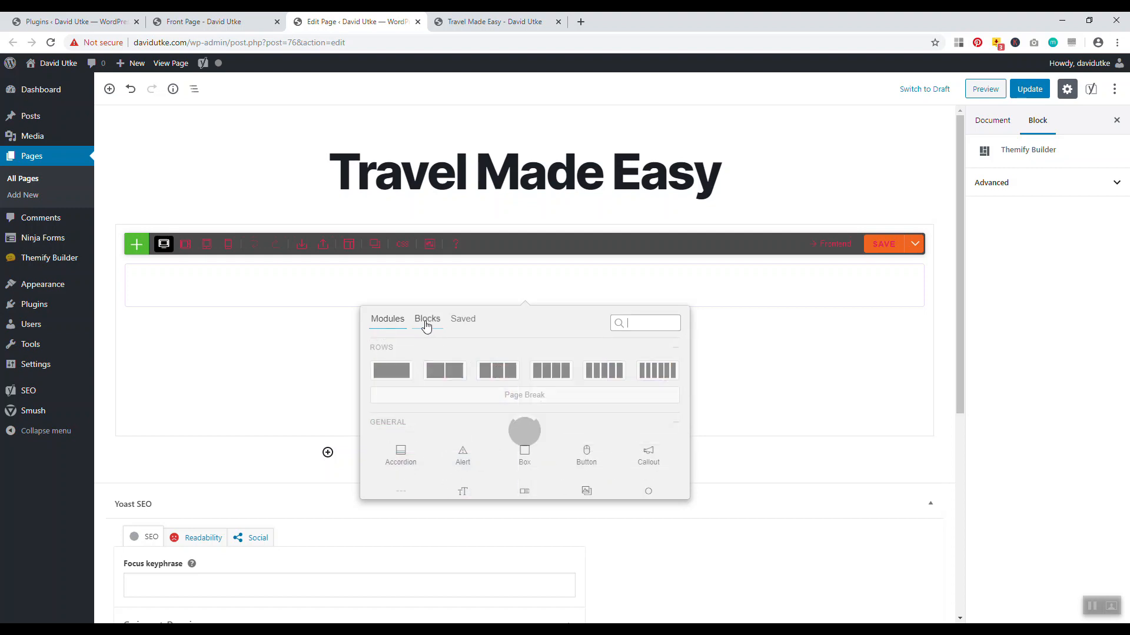
left_click(426, 325)
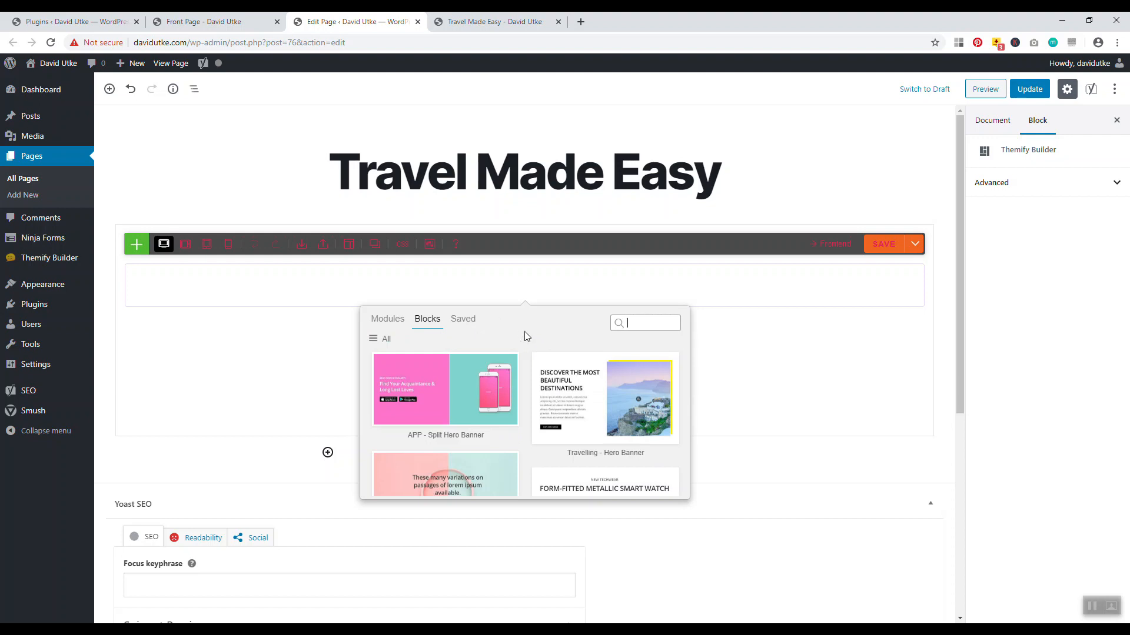
scroll(524, 330, "down", 1)
scroll(525, 318, "down", 5)
scroll(533, 311, "down", 3)
scroll(436, 350, "up", 1)
scroll(459, 355, "down", 1)
scroll(483, 365, "up", 1)
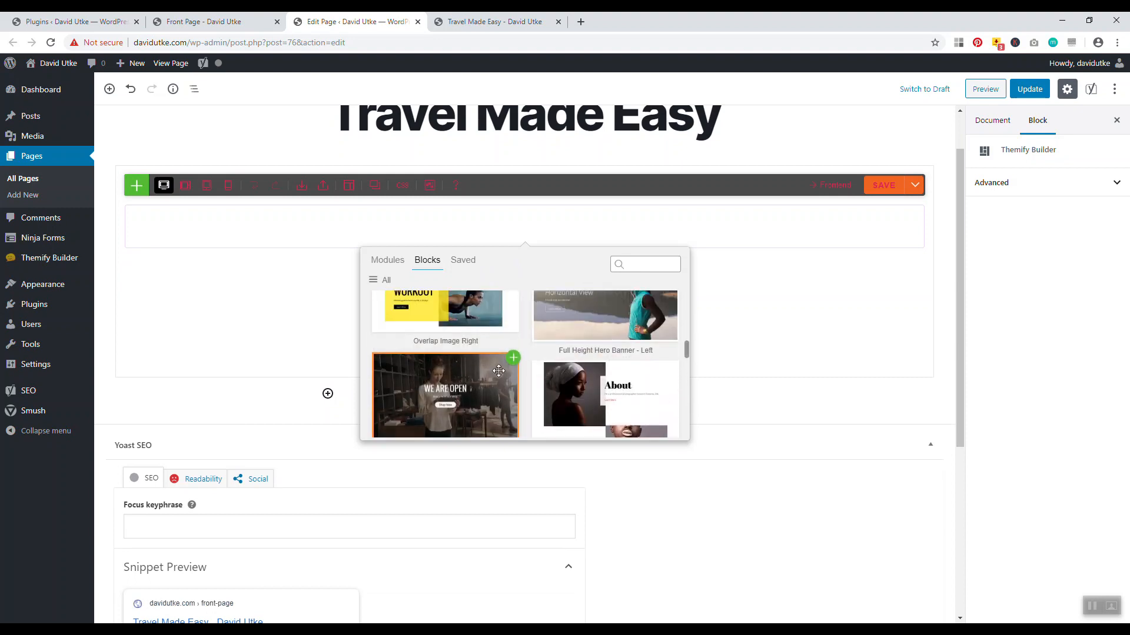
Insert the We Are Open banner block and delete the leftover empty row
left_click(513, 361)
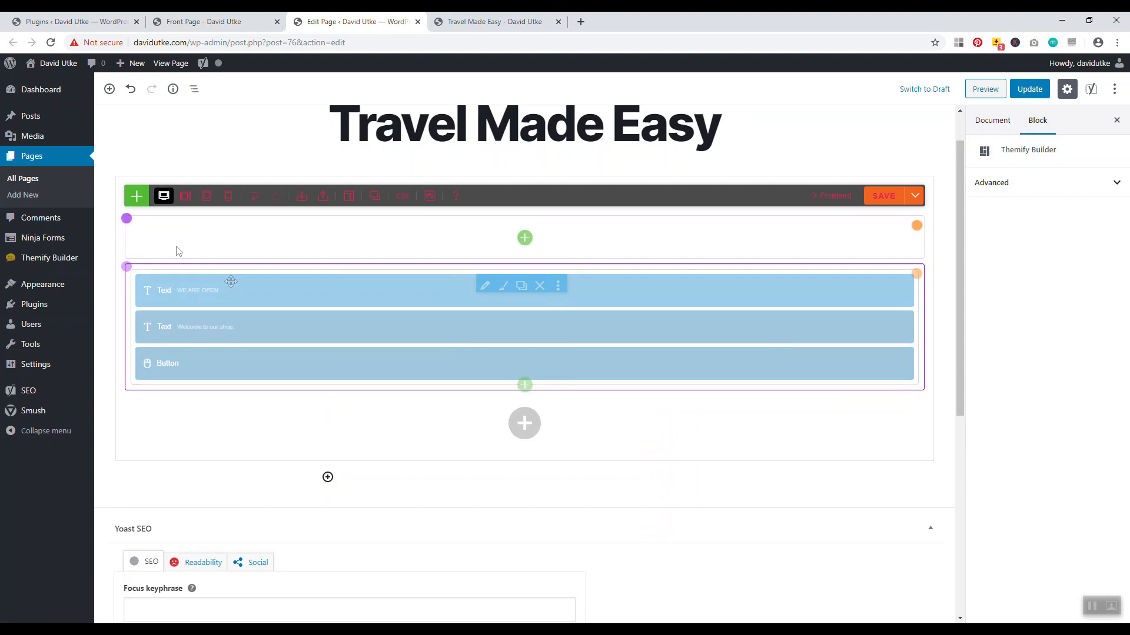
mouse_move(125, 219)
left_click(207, 227)
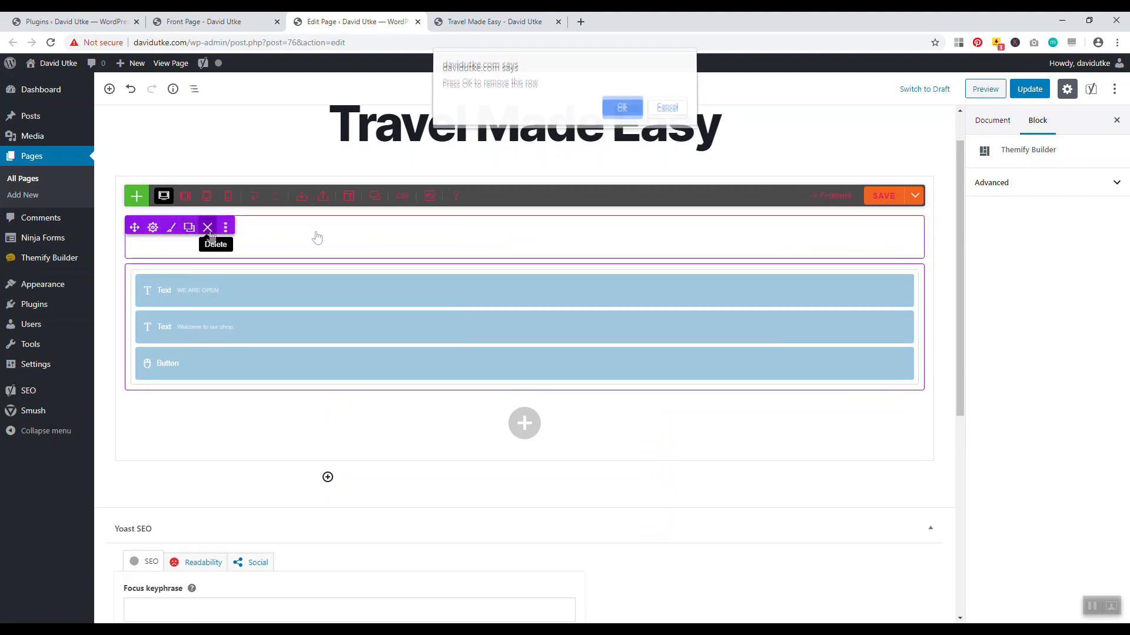
left_click(623, 110)
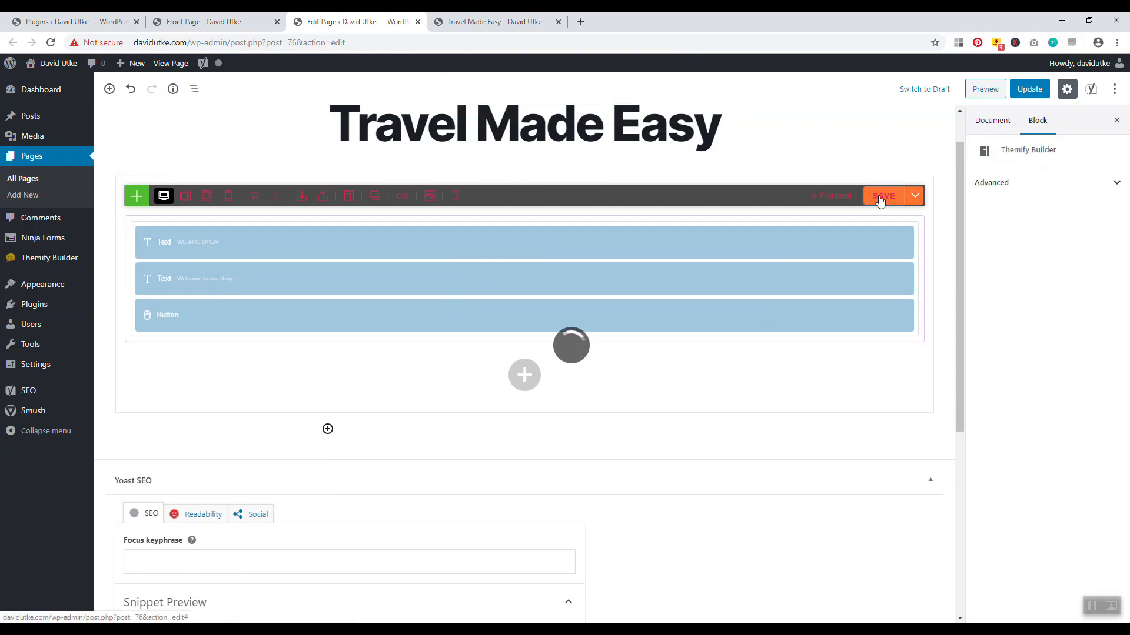
Update the page and reload the live front page
left_click(1028, 89)
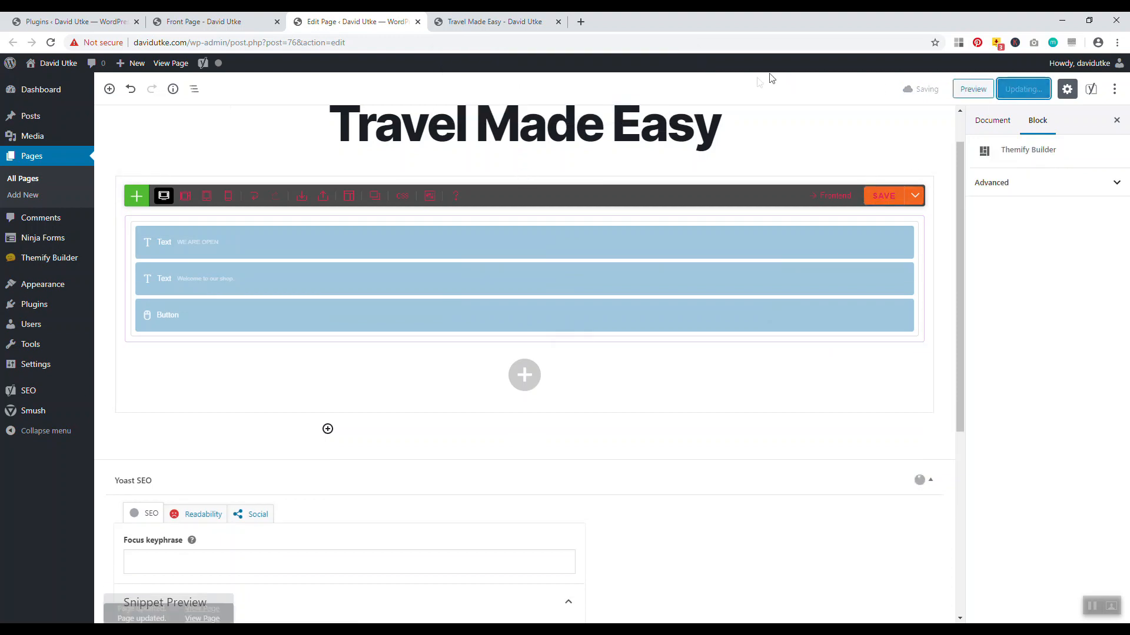
left_click(494, 21)
left_click(51, 43)
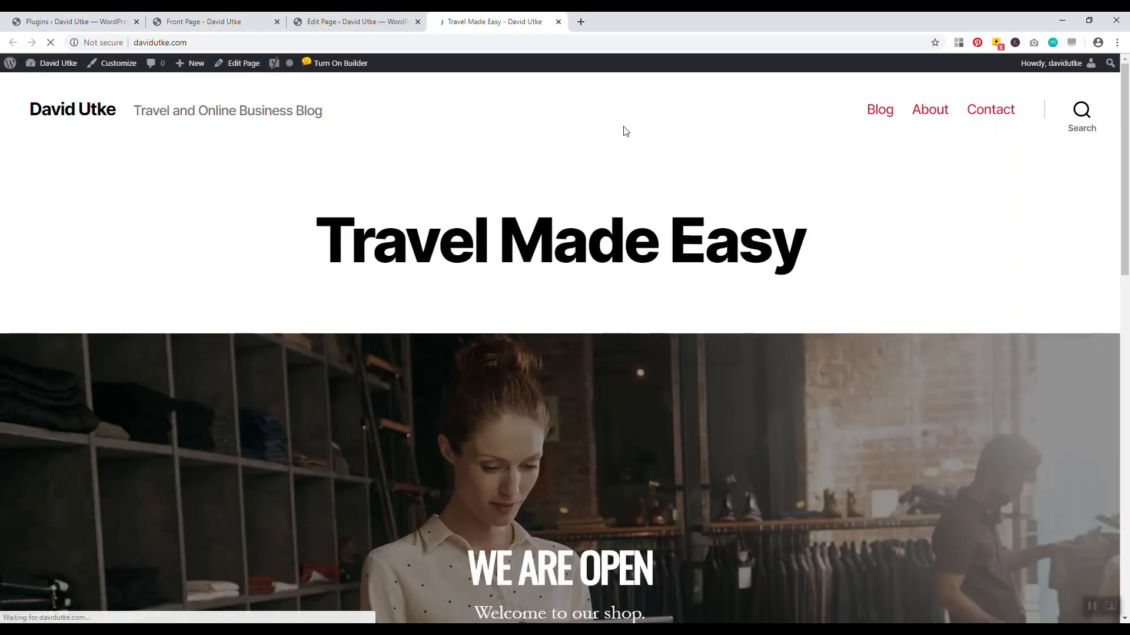
Scroll the live page to inspect the We Are Open banner and Shop Now button, then return to the editor
mouse_move(1125, 140)
left_mouse_down()
mouse_move(1128, 282)
mouse_move(1127, 140)
left_mouse_up()
scroll(753, 247, "down", 3)
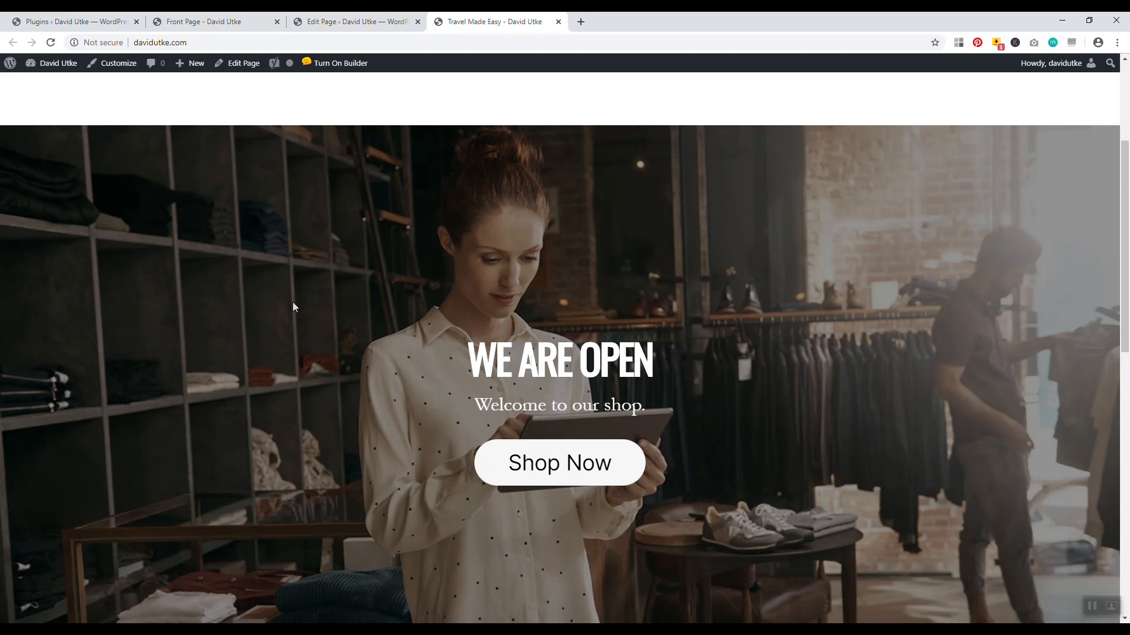
mouse_move(1124, 228)
left_mouse_down()
mouse_move(1125, 254)
mouse_move(1112, 236)
left_mouse_up()
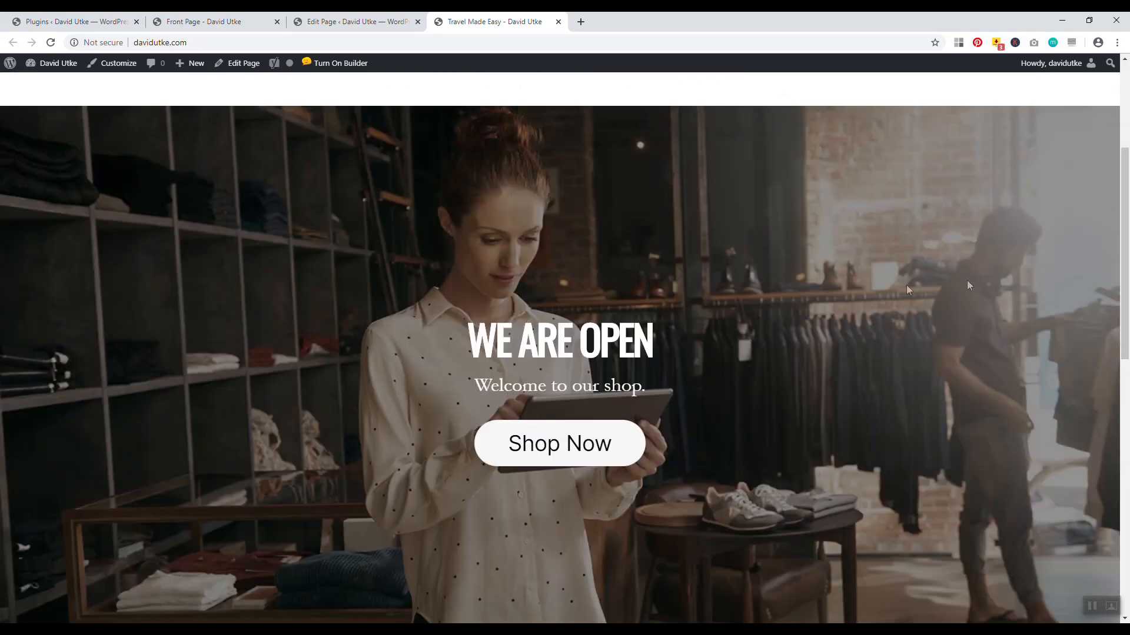
scroll(968, 286, "up", 4)
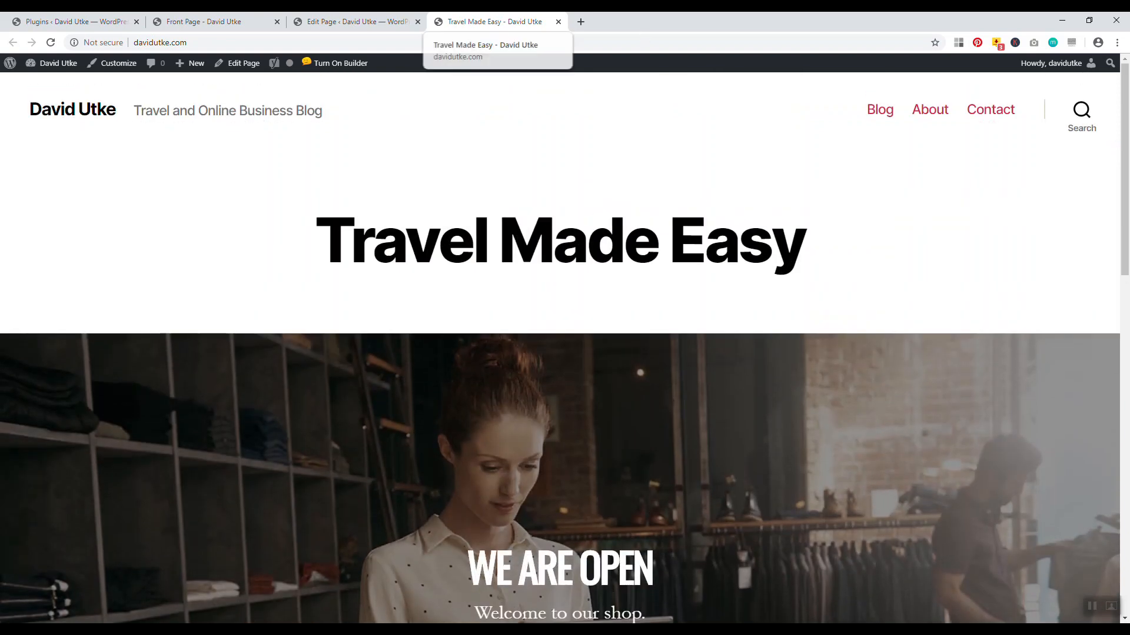
left_click(382, 22)
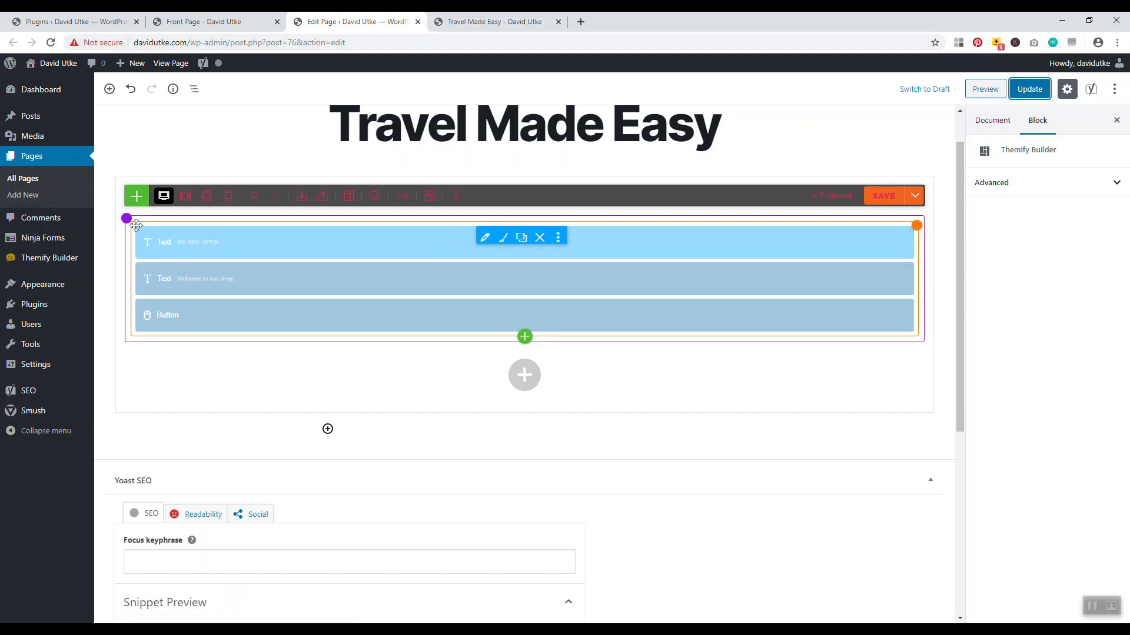
Open the banner row's Styling dialog and Background section, then close it unchanged
mouse_move(127, 219)
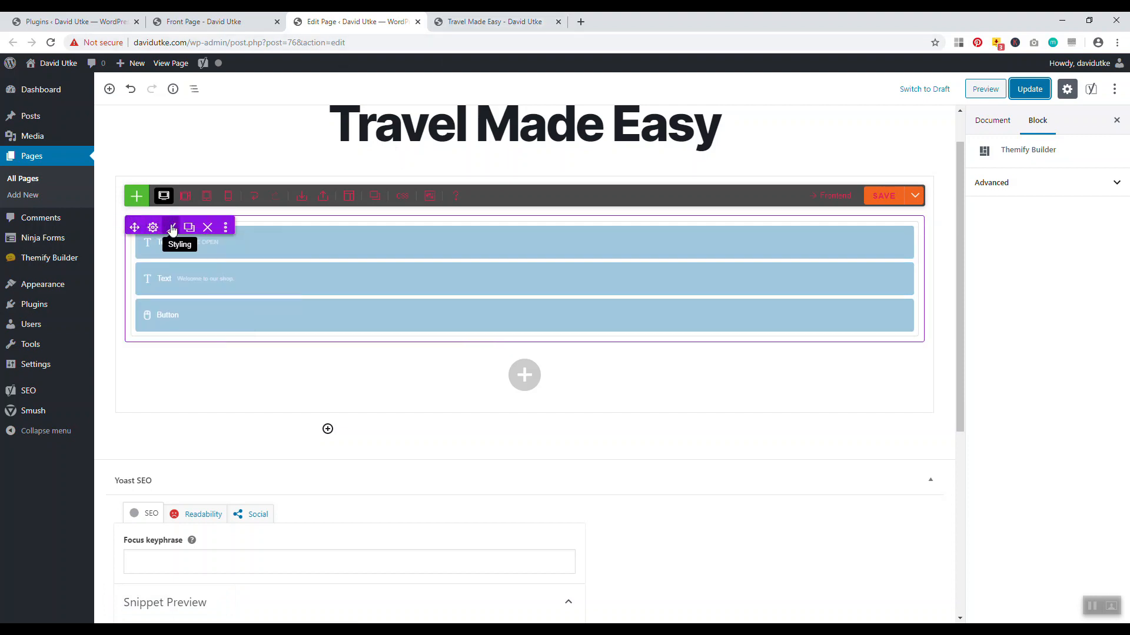
left_click(172, 228)
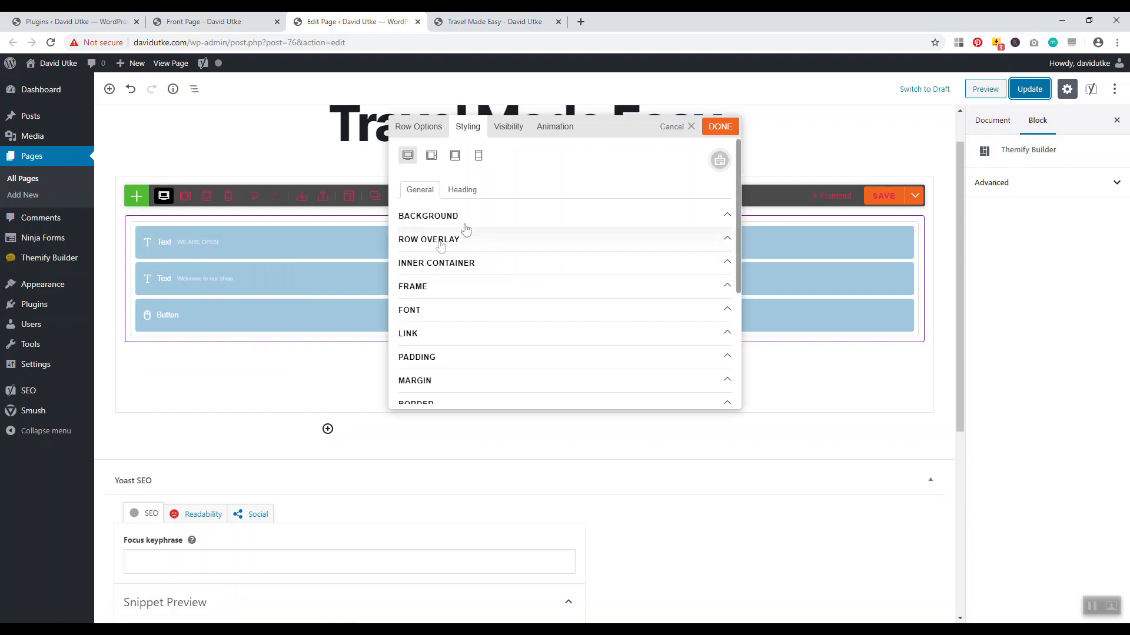
left_click(483, 218)
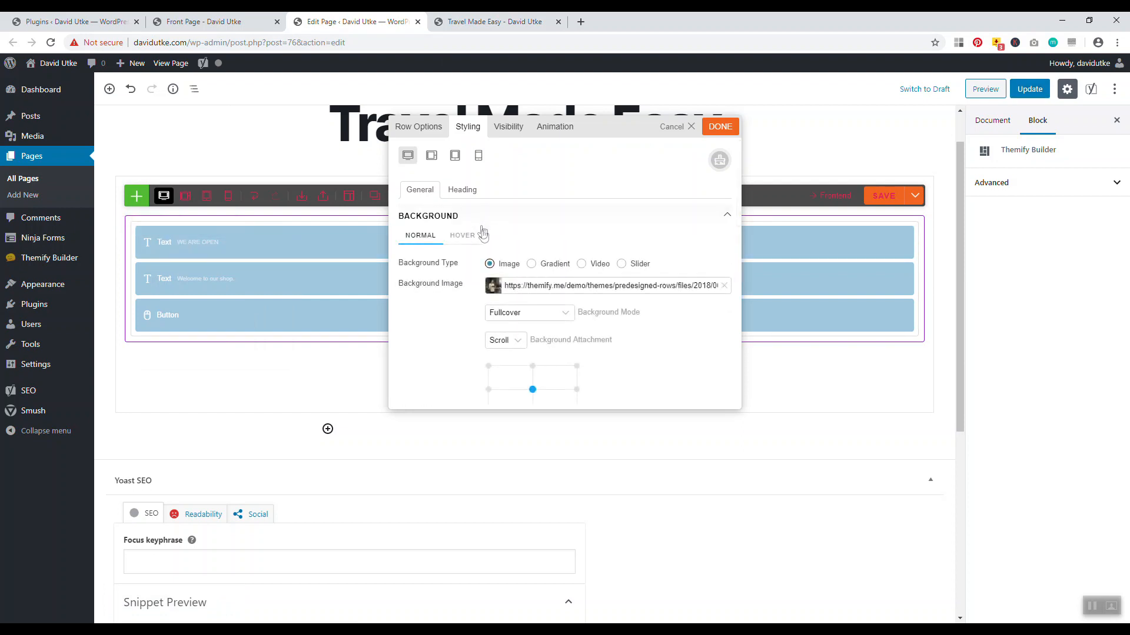
left_click(691, 126)
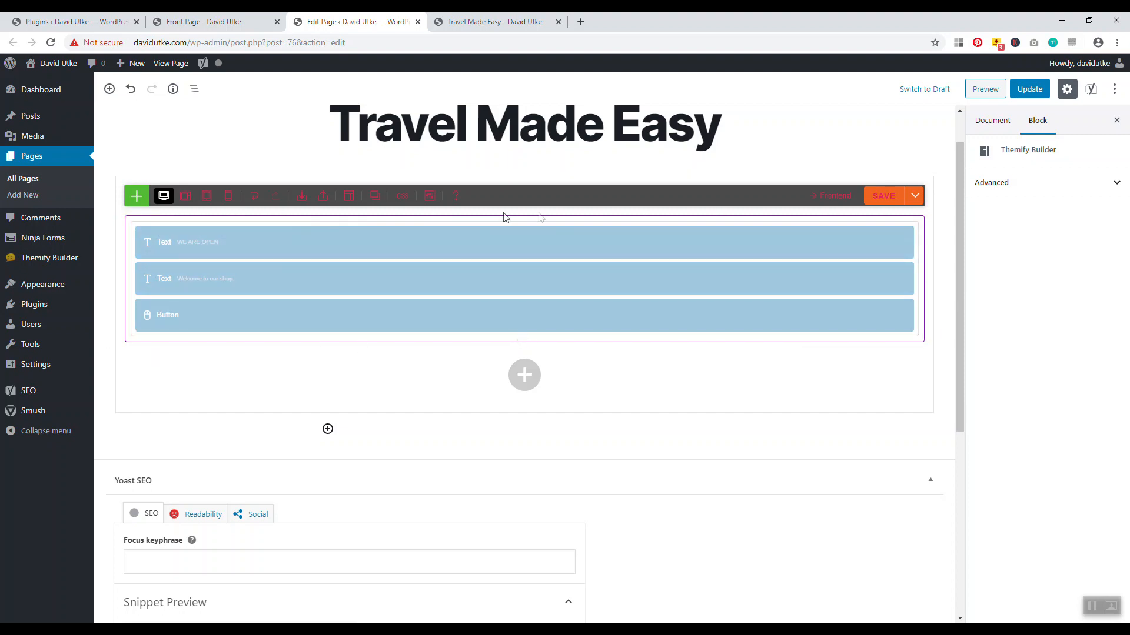
Reopen the row styling, clear its Background Image, and bring up the media library for a replacement
mouse_move(129, 222)
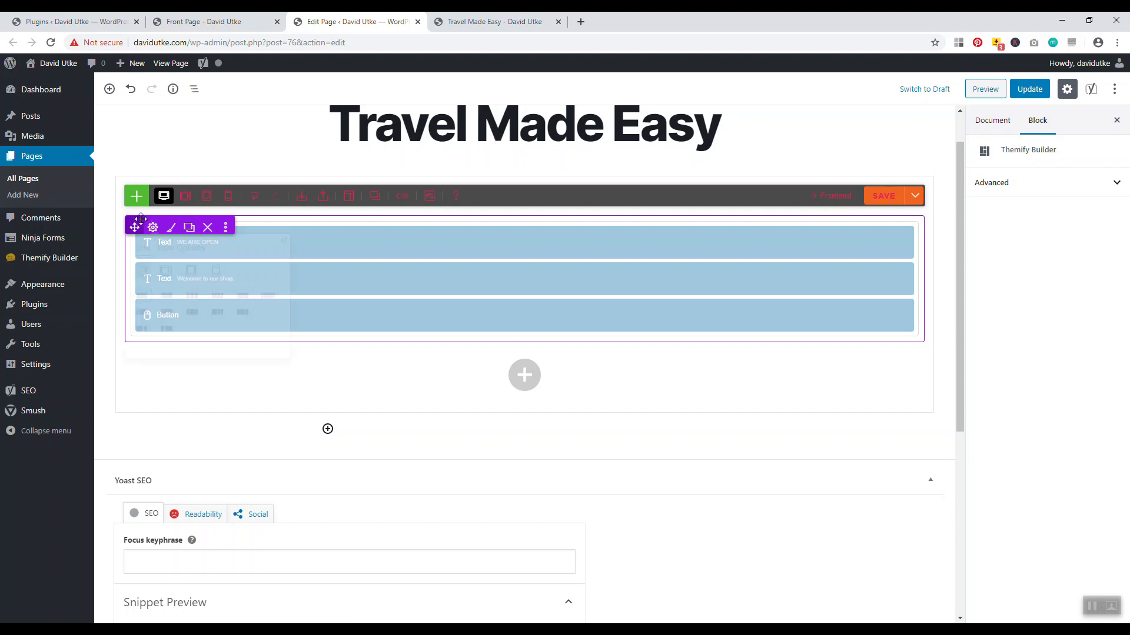
left_click(170, 228)
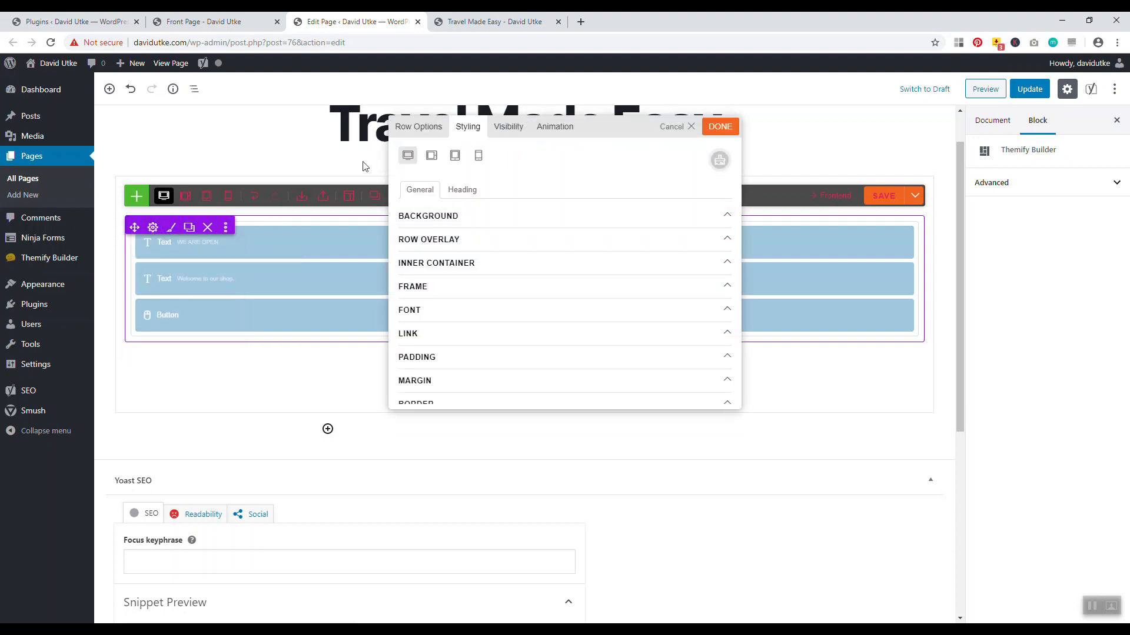
left_click(418, 127)
left_click(467, 128)
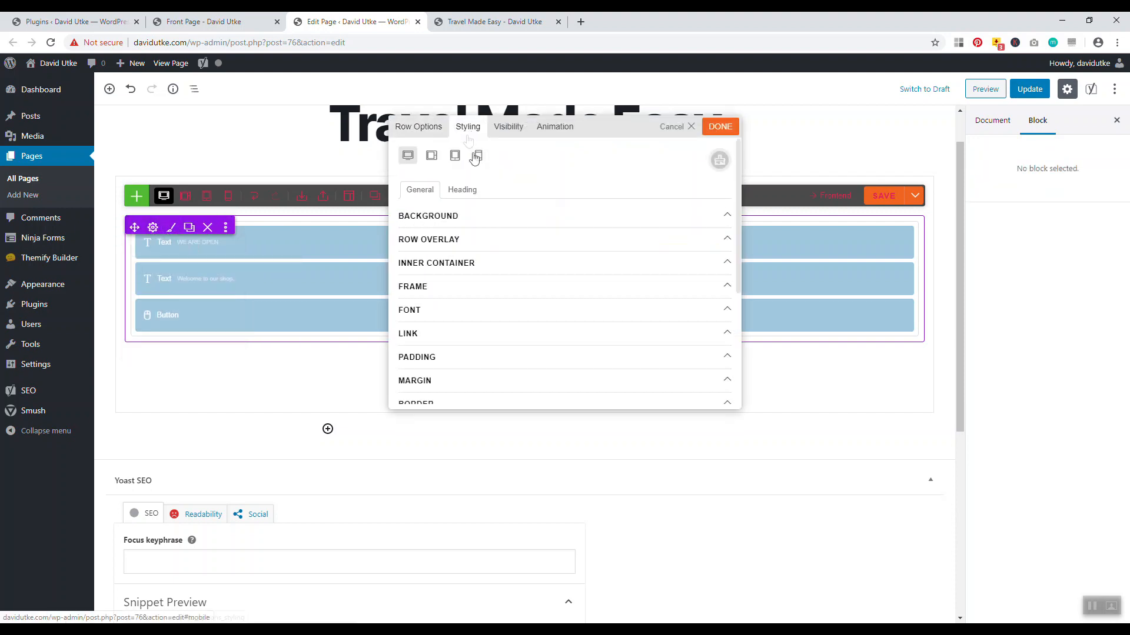
left_click(479, 219)
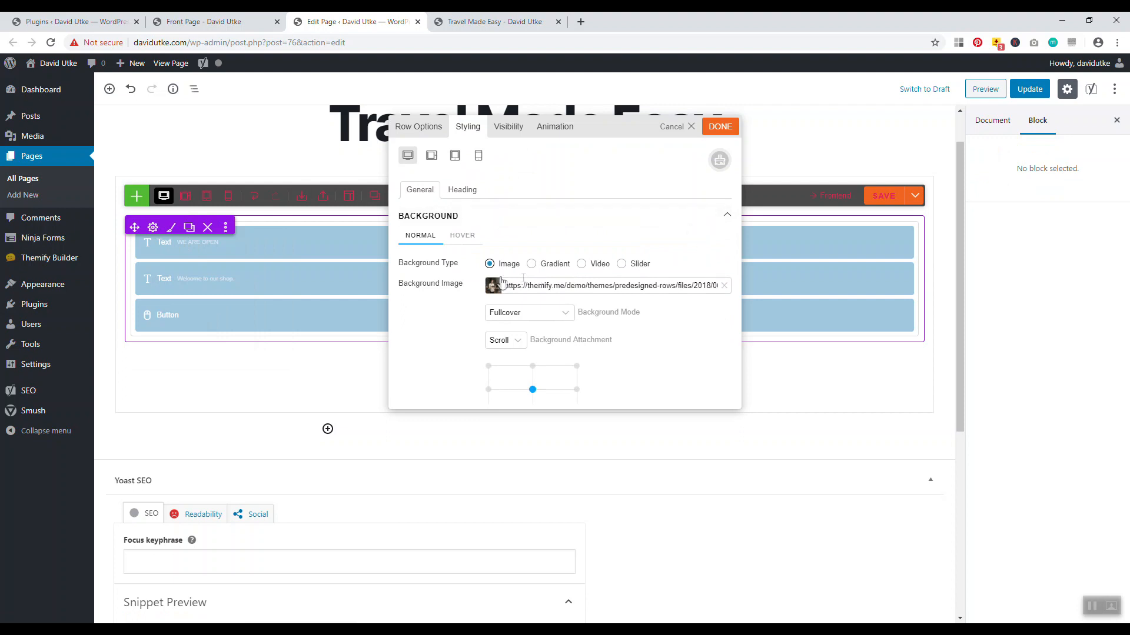
left_click(724, 286)
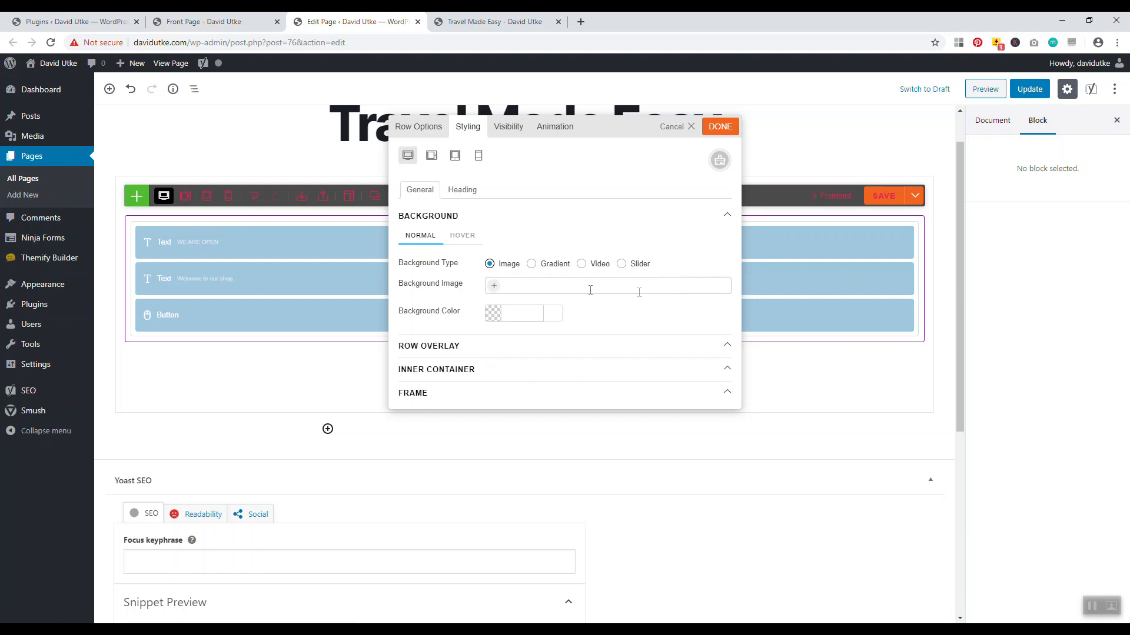
left_click(494, 287)
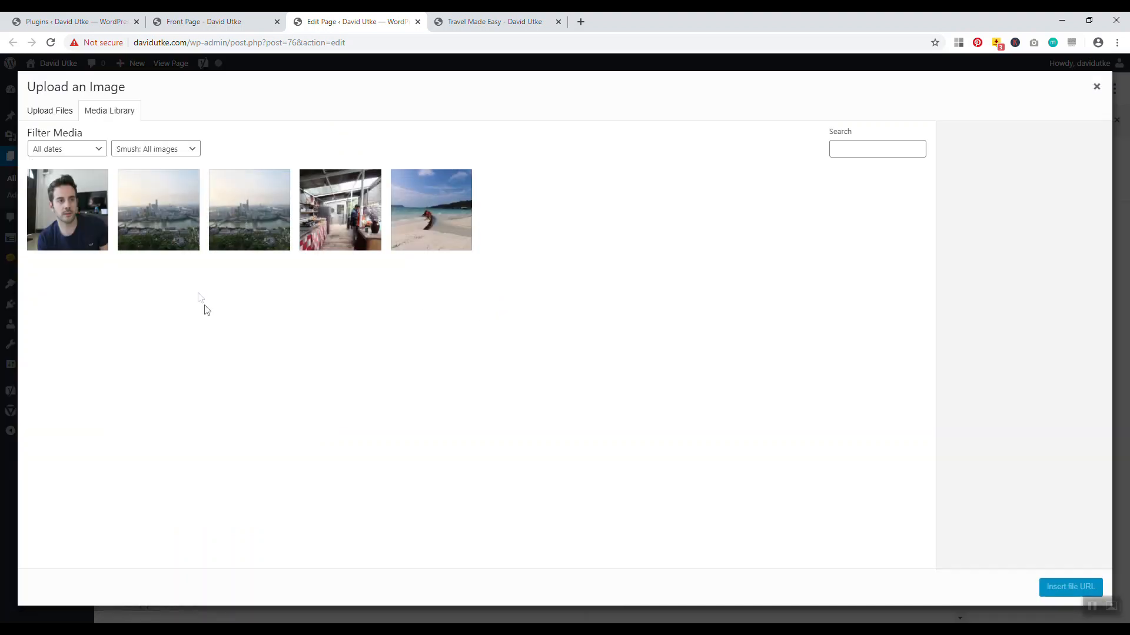
Use the IMG_1116 skyline photo as the banner row background, then save the layout and update the page
left_click(158, 213)
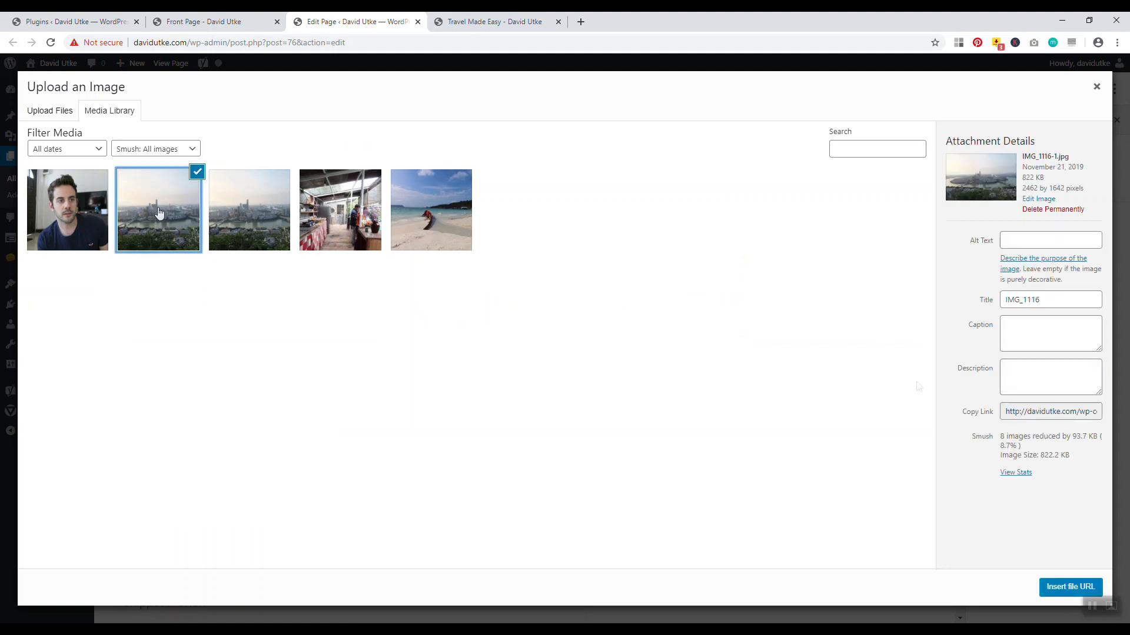
left_click(1049, 587)
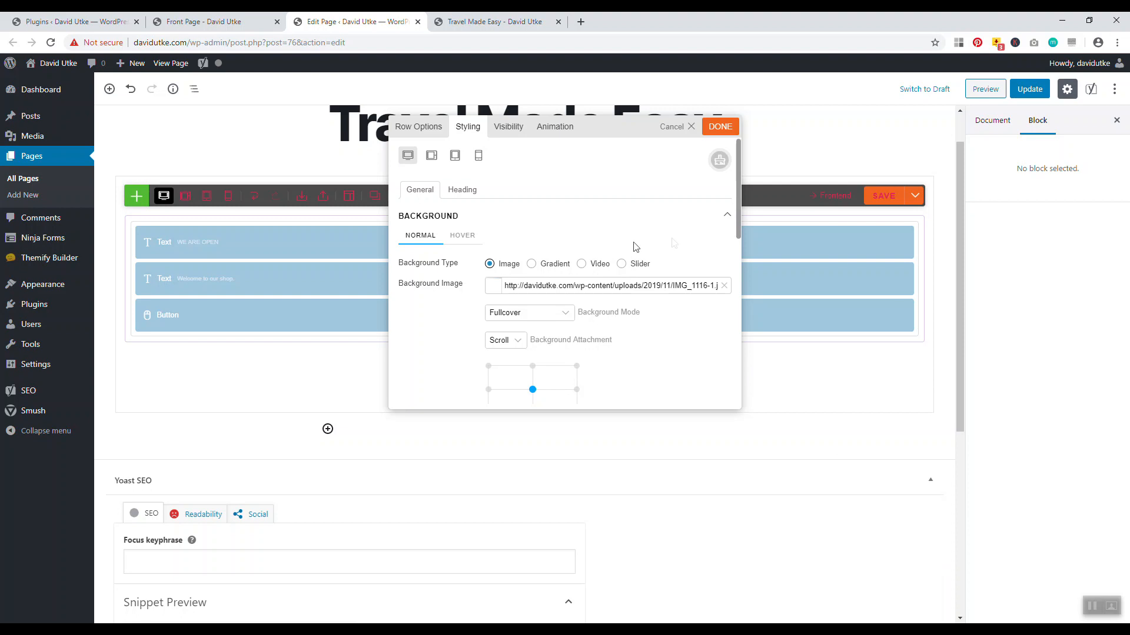
left_click(720, 128)
left_click(883, 195)
left_click(1029, 89)
left_click(489, 21)
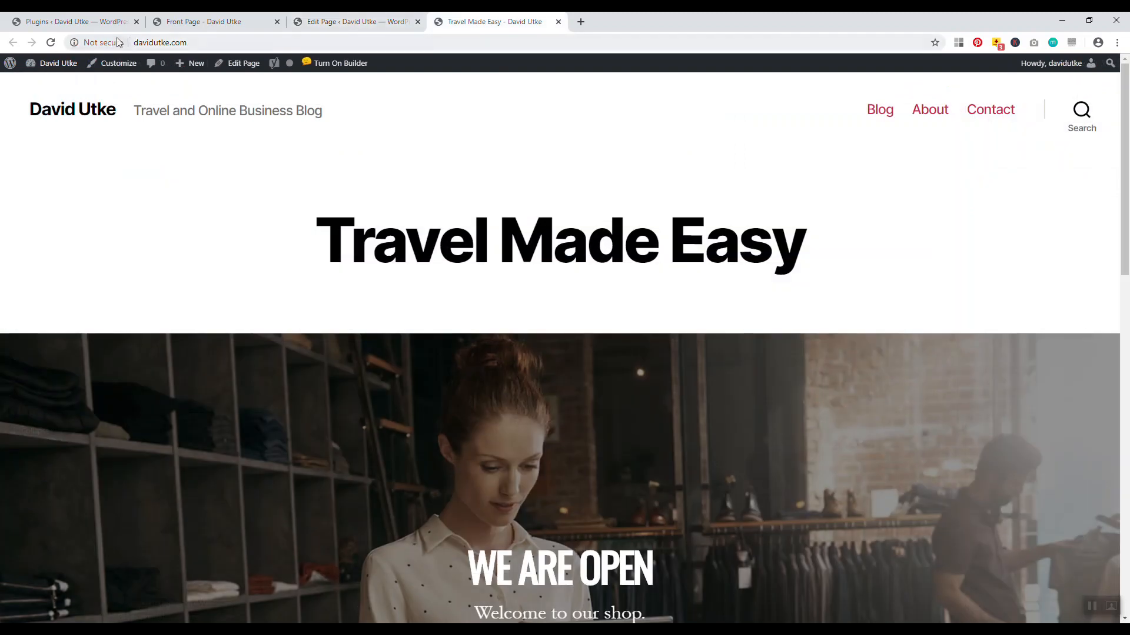
Reload the live front page and scroll to the city skyline behind the We Are Open banner
left_click(52, 43)
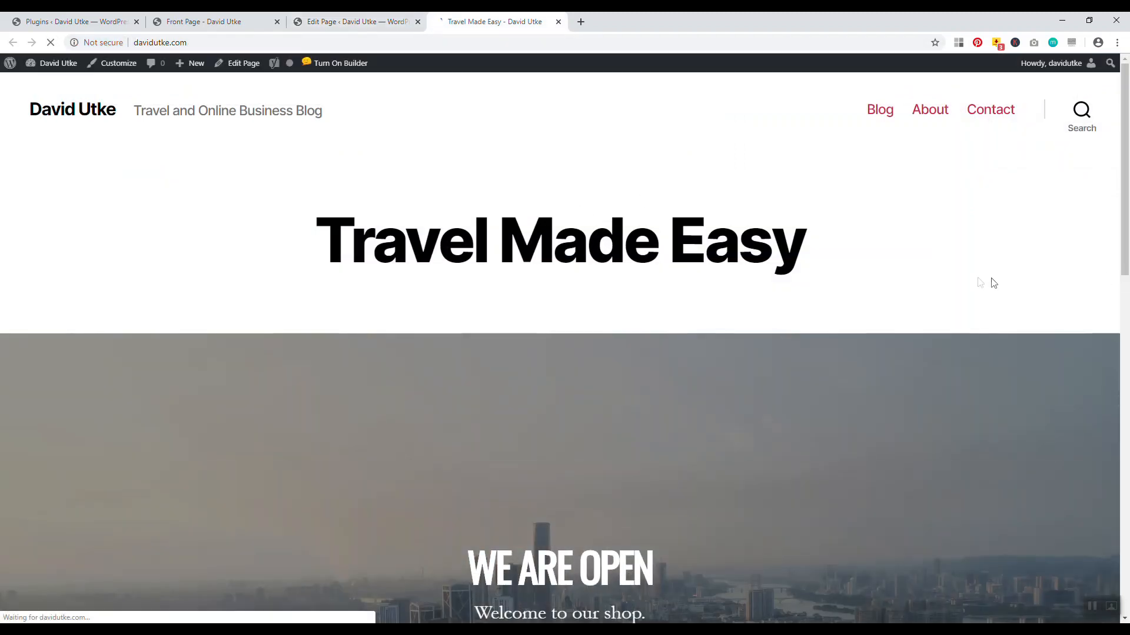
scroll(1126, 247, "down", 2)
left_click_drag(1126, 248, 1073, 192)
left_click_drag(1125, 236, 1115, 147)
Back in the editor, open the hero row's styling and expand Row Overlay, showing black at 0.4 opacity
left_click(356, 22)
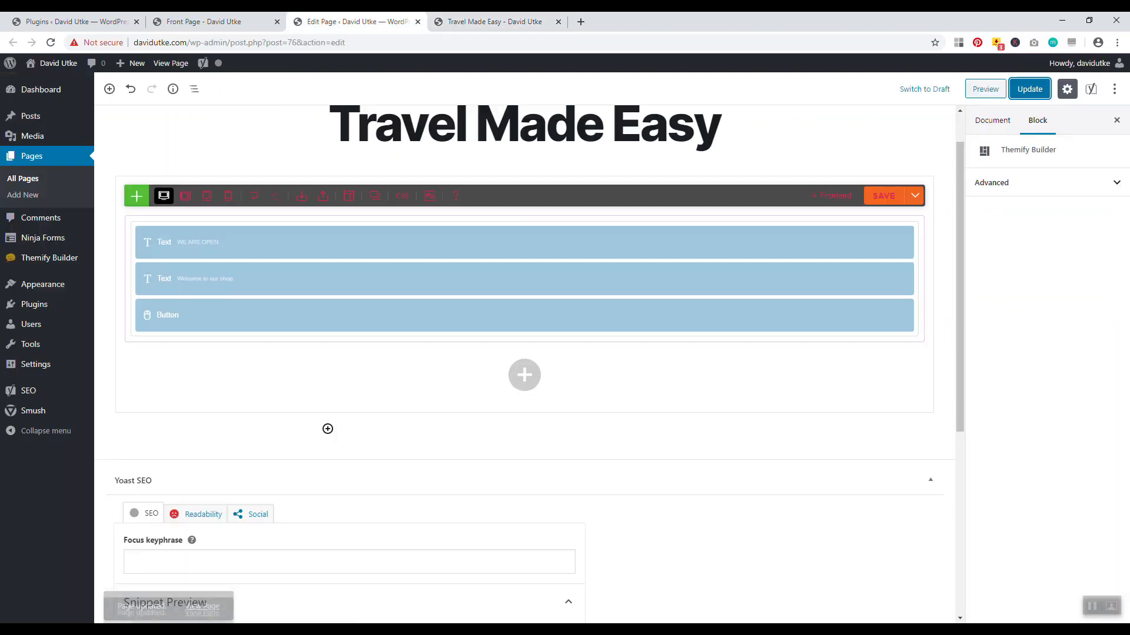
mouse_move(129, 220)
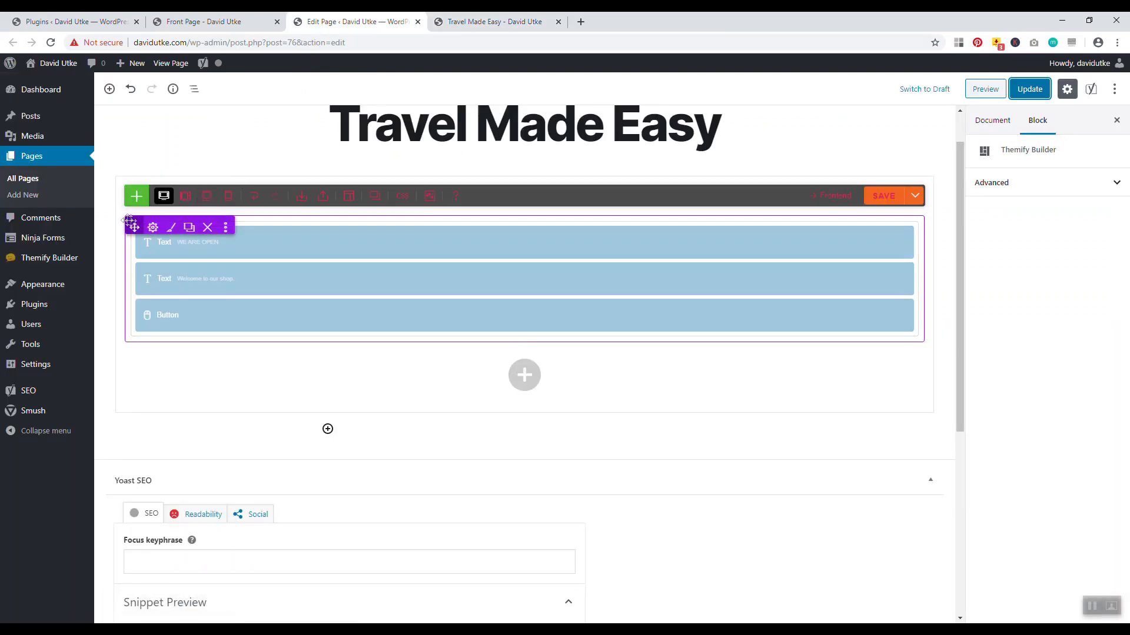
left_click(171, 227)
left_click(453, 239)
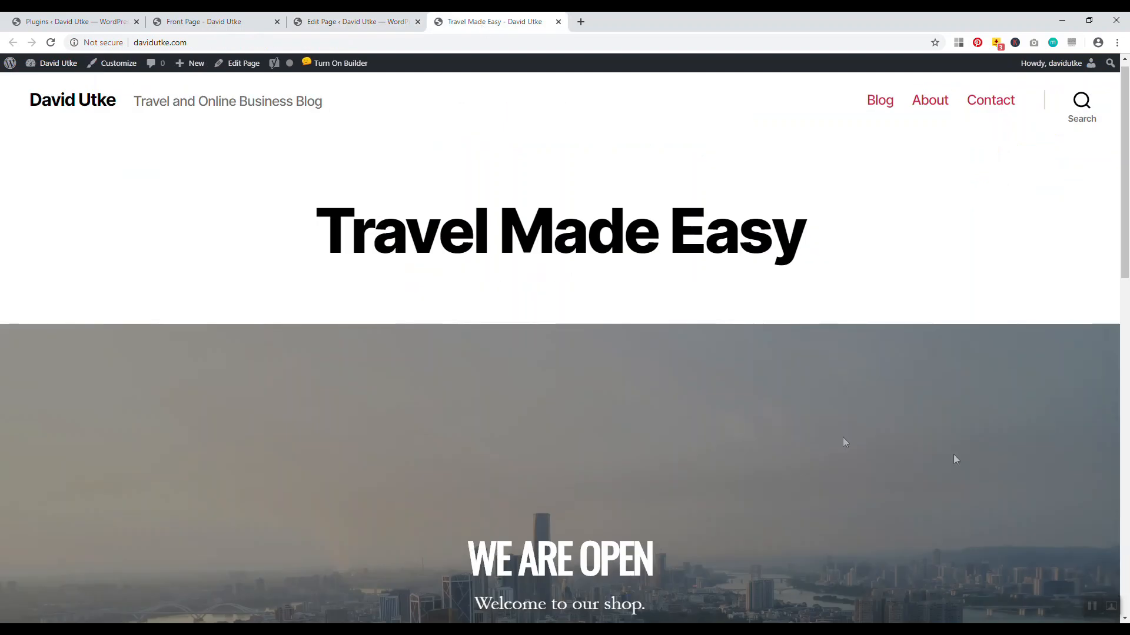
scroll(842, 436, "down", 3)
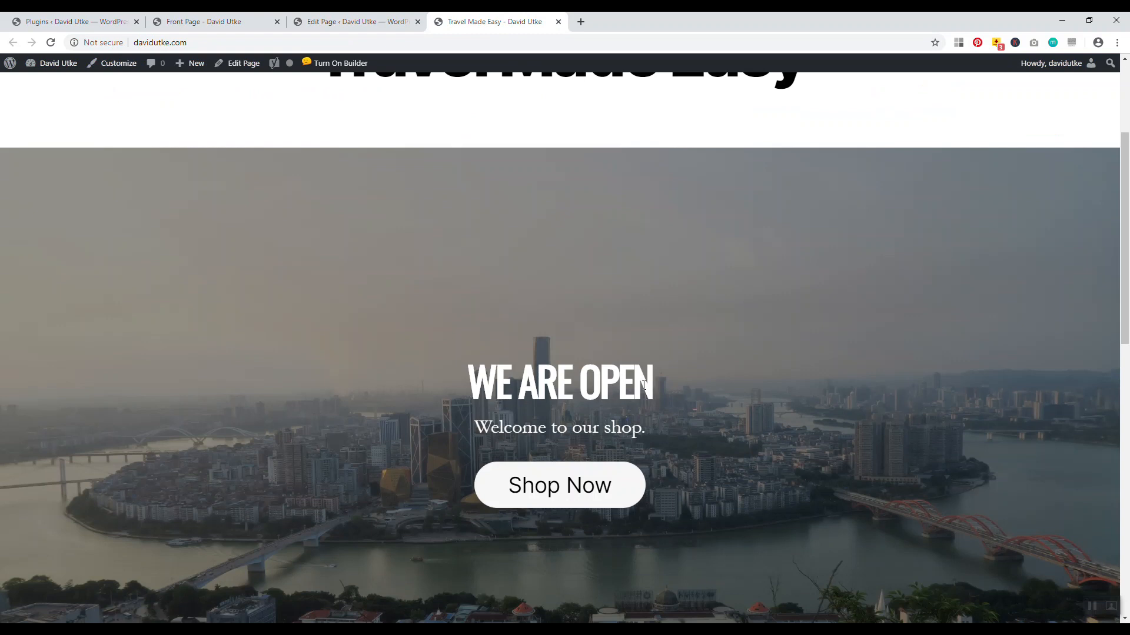
left_click_drag(610, 383, 480, 419)
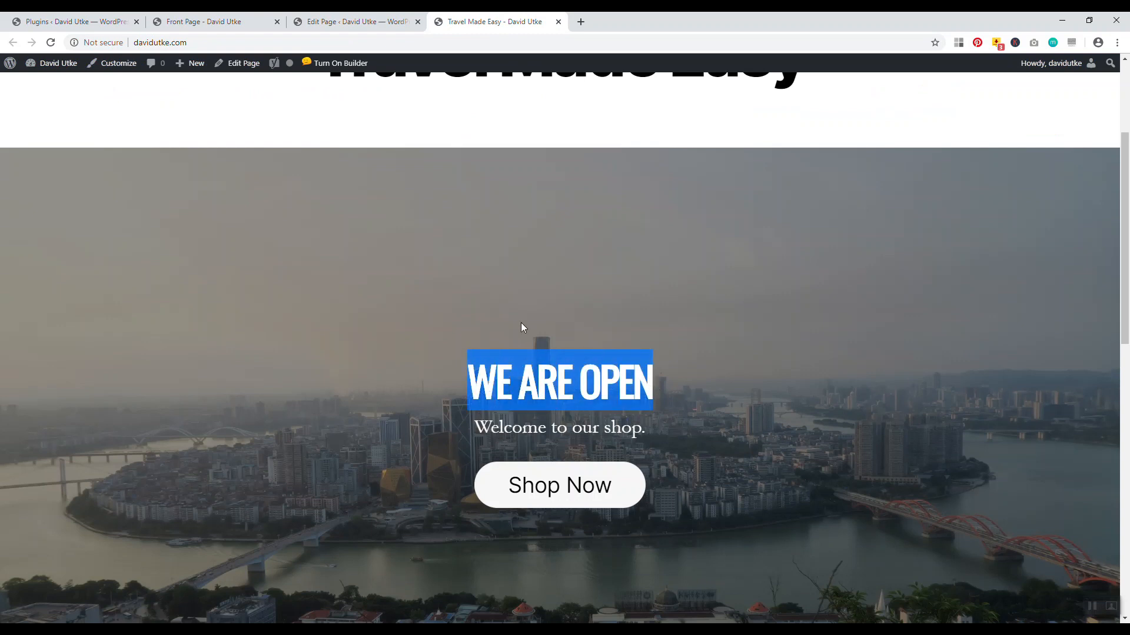
left_click(512, 296)
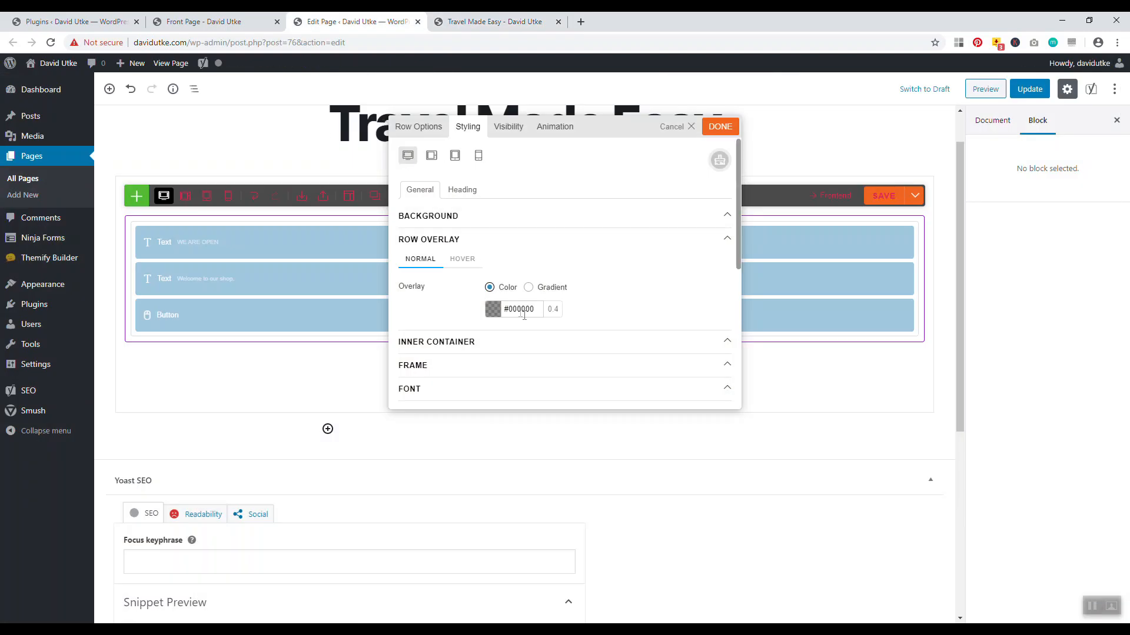
Drag the hero row overlay's opacity to 0, then apply the styling and save the builder layout
left_click(524, 313)
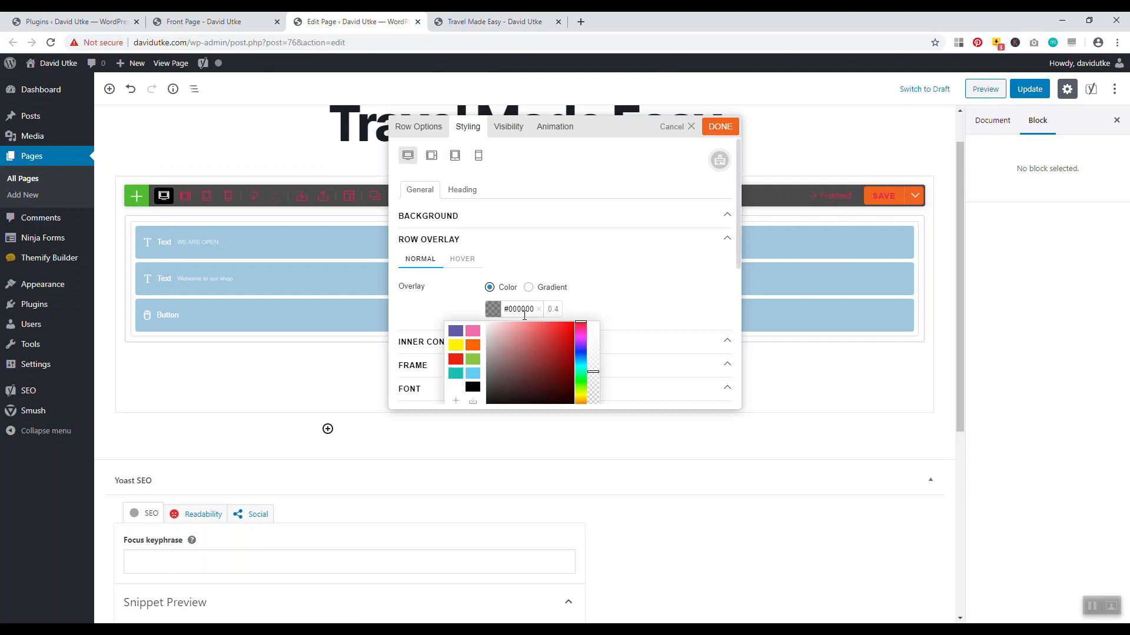
left_click_drag(593, 372, 596, 417)
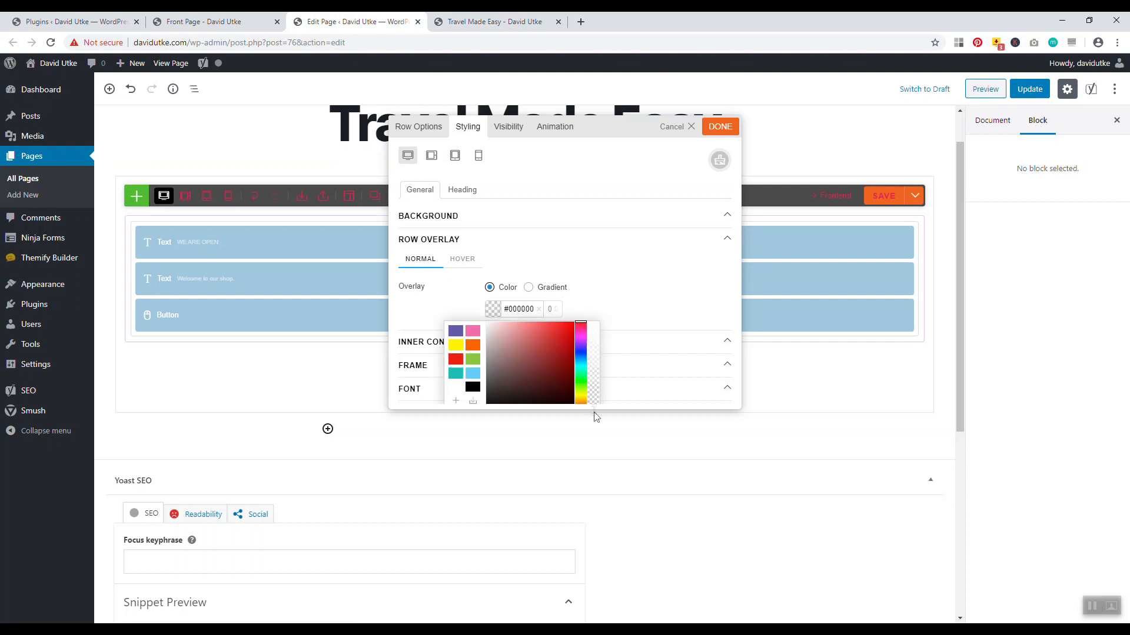
scroll(618, 318, "down", 1)
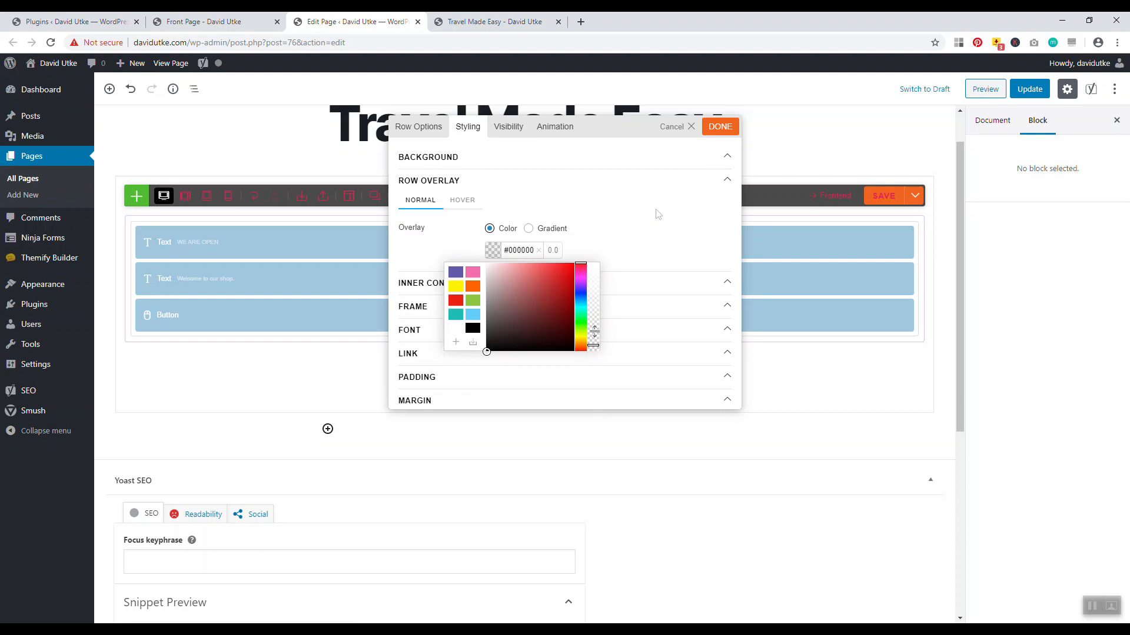
left_click(719, 127)
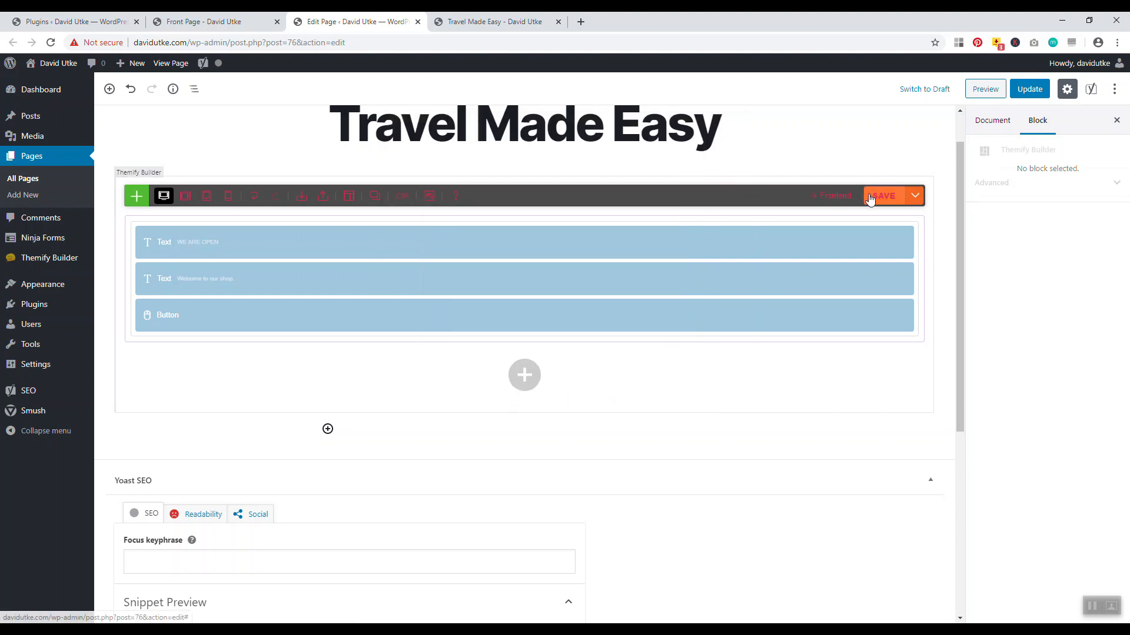
left_click(870, 198)
Reload the live Travel Made Easy page and scroll to check the brighter hero photo
left_click(495, 21)
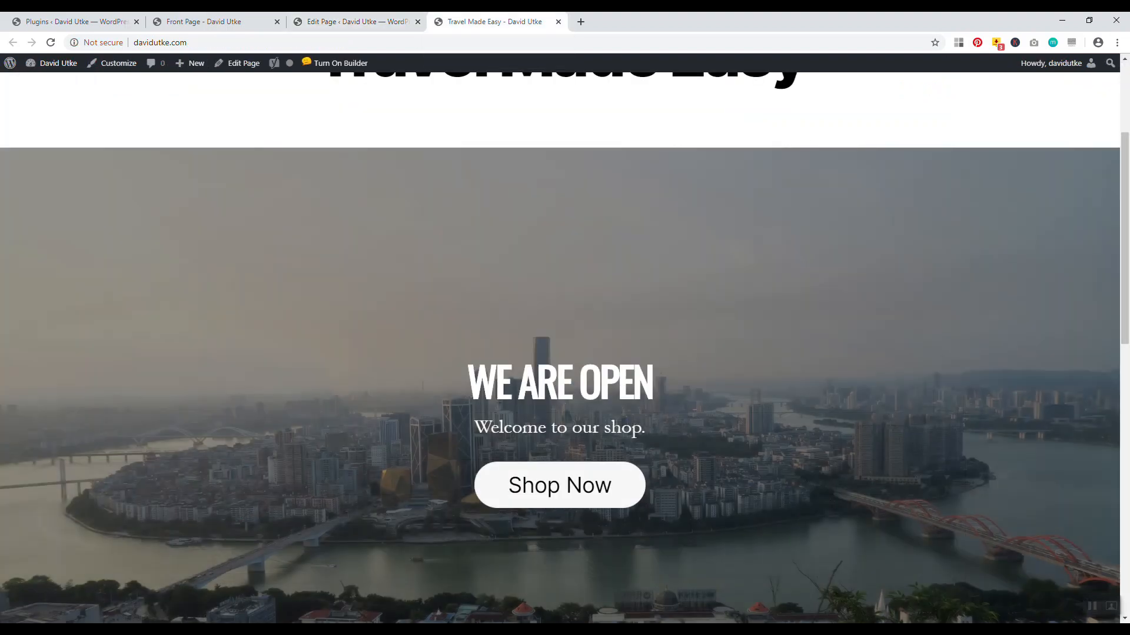
left_click(50, 42)
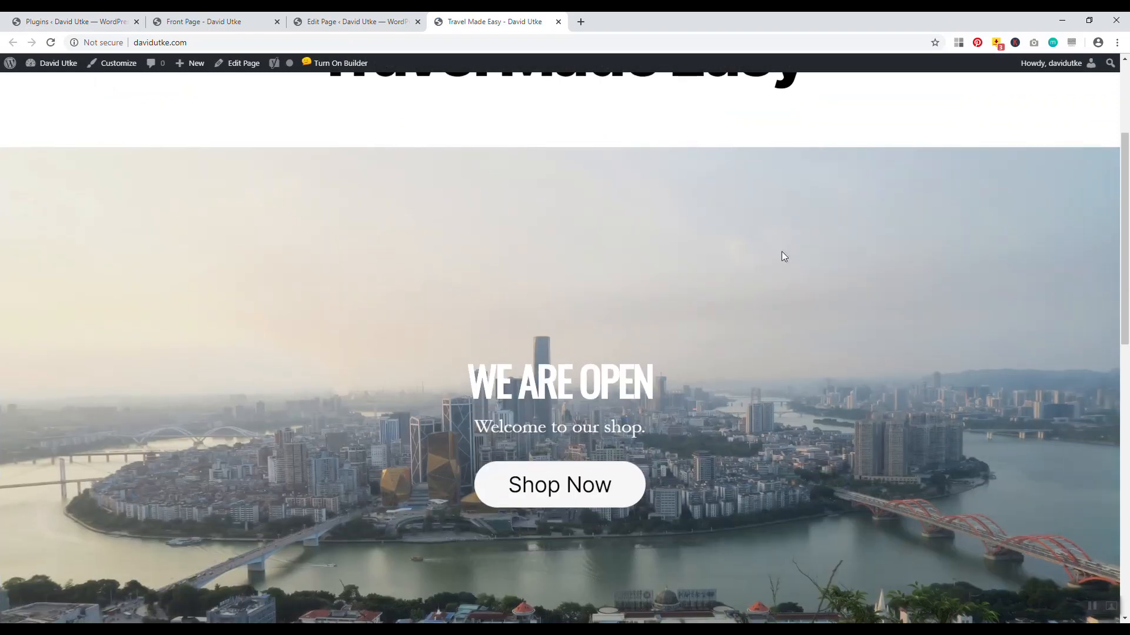
scroll(782, 255, "down", 4)
left_click_drag(1126, 364, 1127, 200)
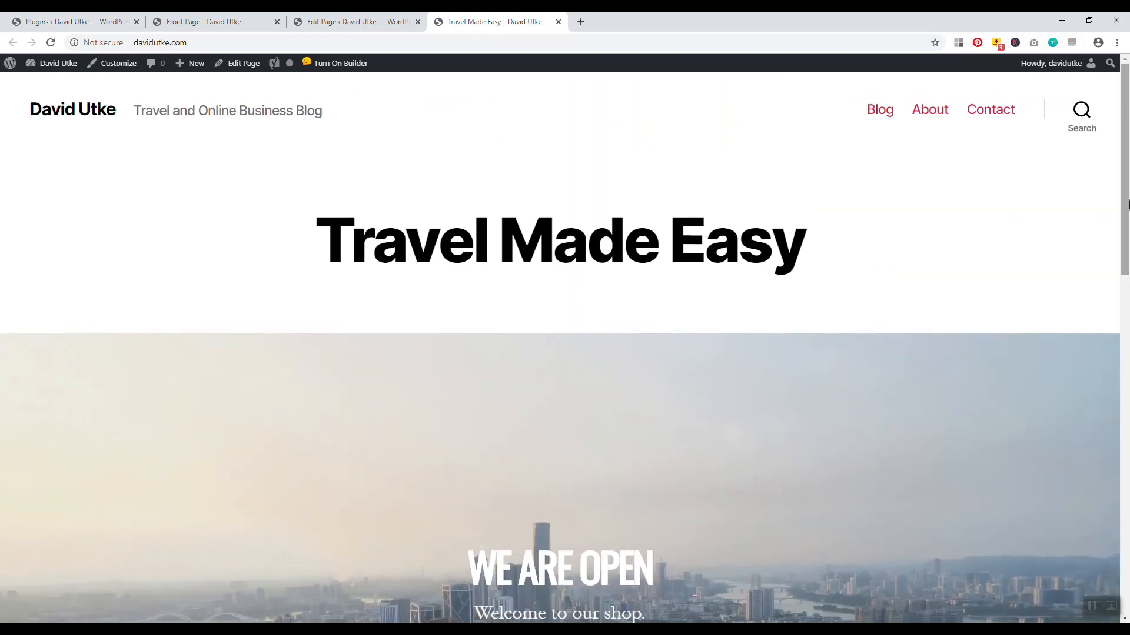
scroll(559, 247, "down", 2)
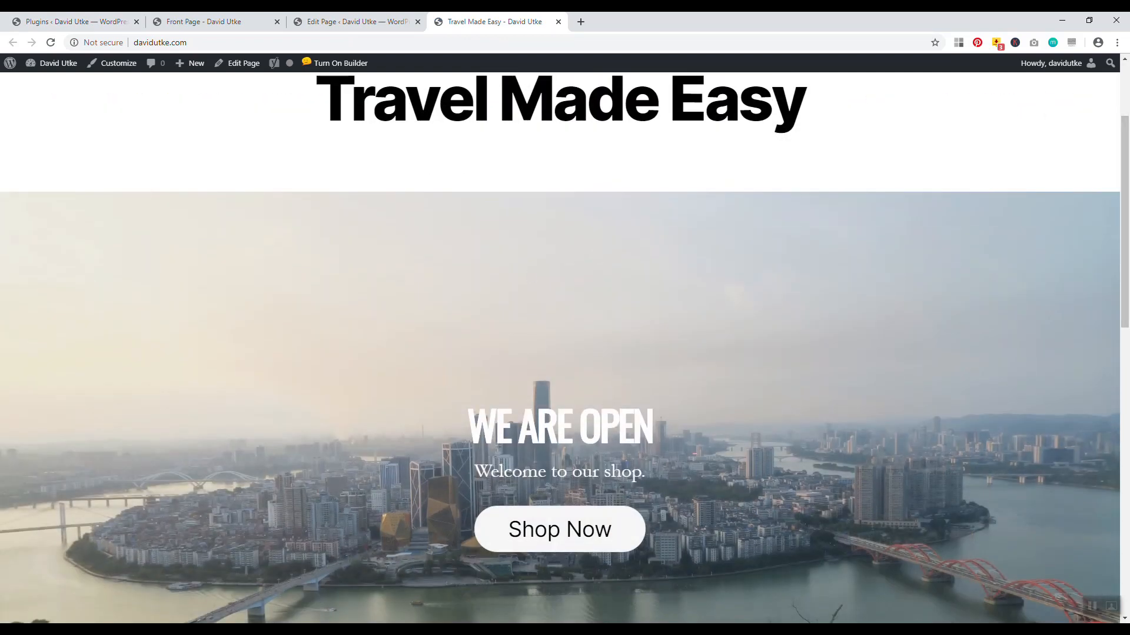
Select the WE ARE OPEN hero heading in the first Text module and format it as Heading 2
left_click(353, 21)
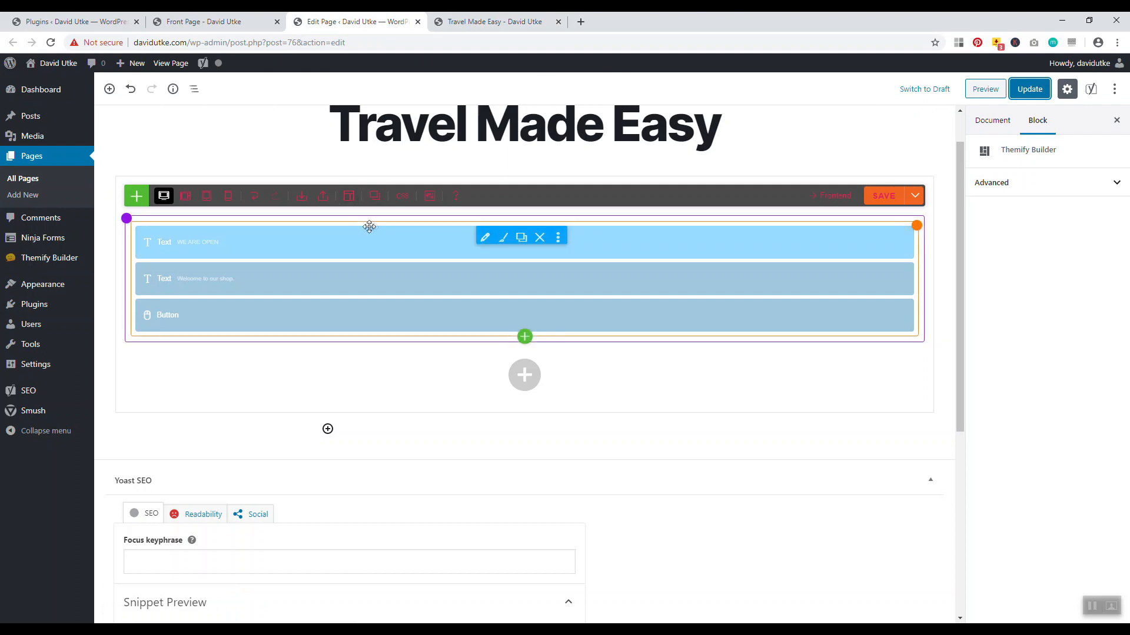
left_click(503, 245)
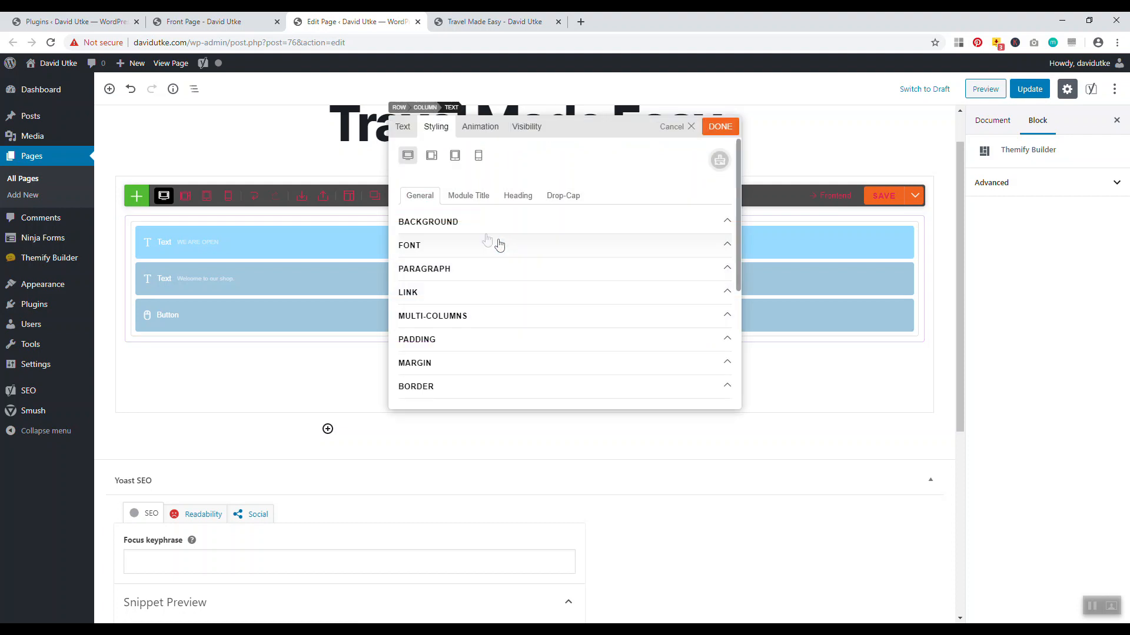
left_click(400, 130)
left_click(462, 244)
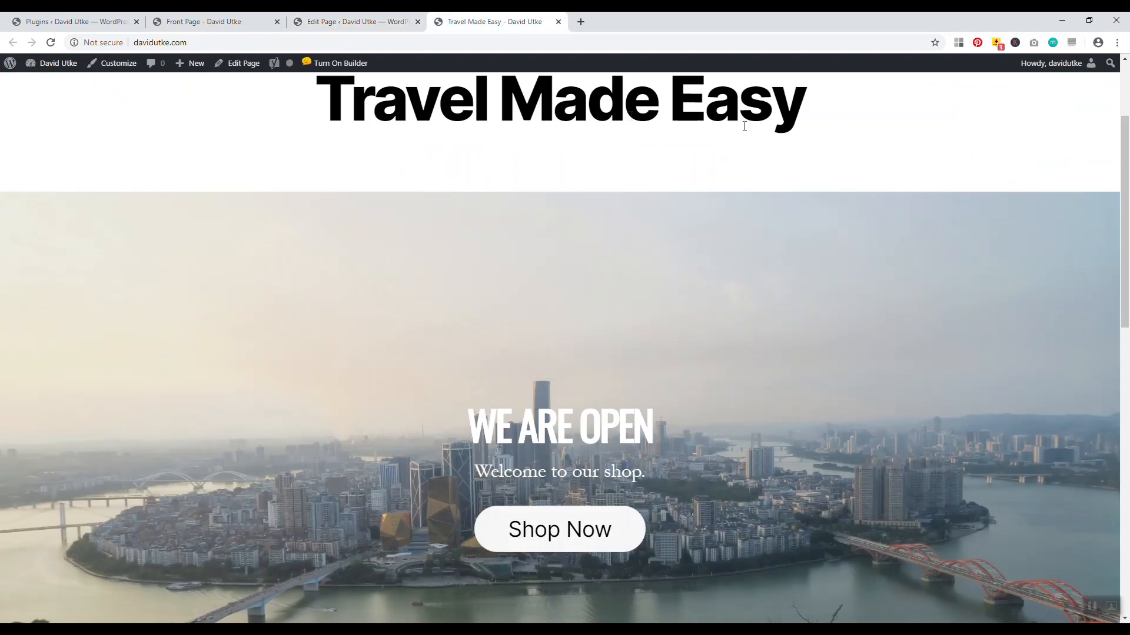
left_click_drag(744, 126, 550, 115)
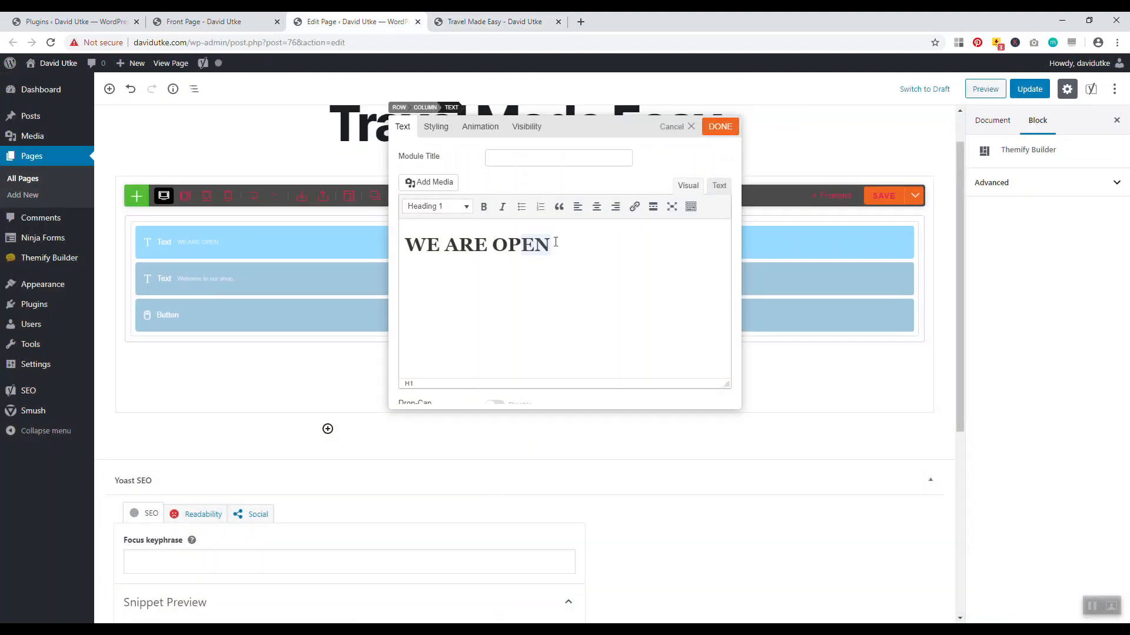
left_click_drag(553, 245, 404, 246)
left_click(450, 210)
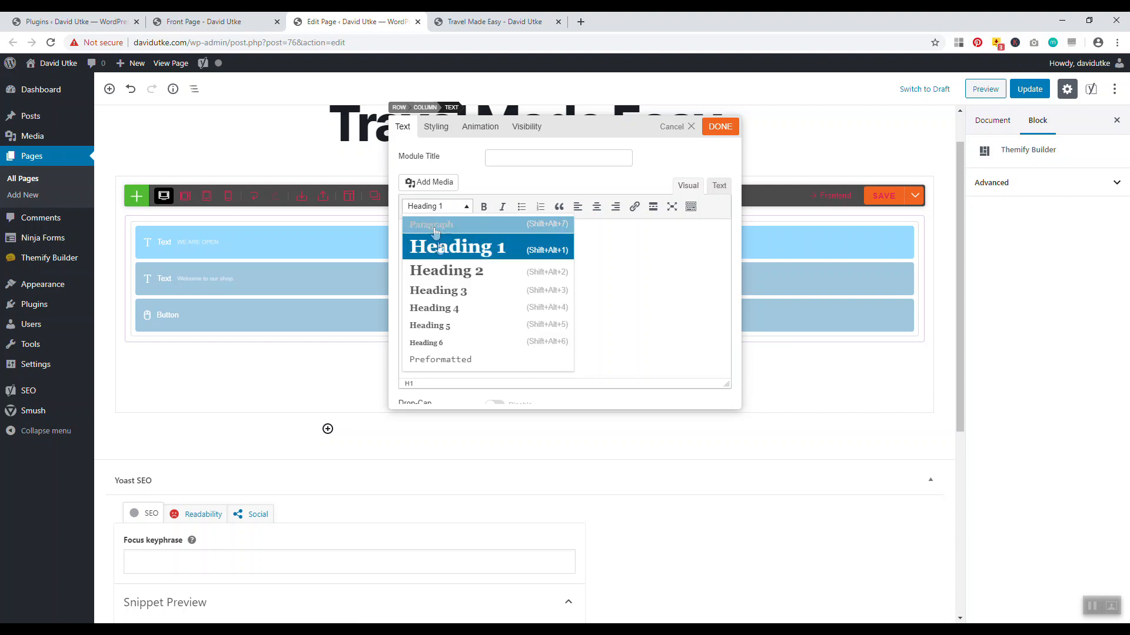
left_click(444, 270)
Change the heading text to WELCOME, save the layout, and view the live page
left_click(533, 245)
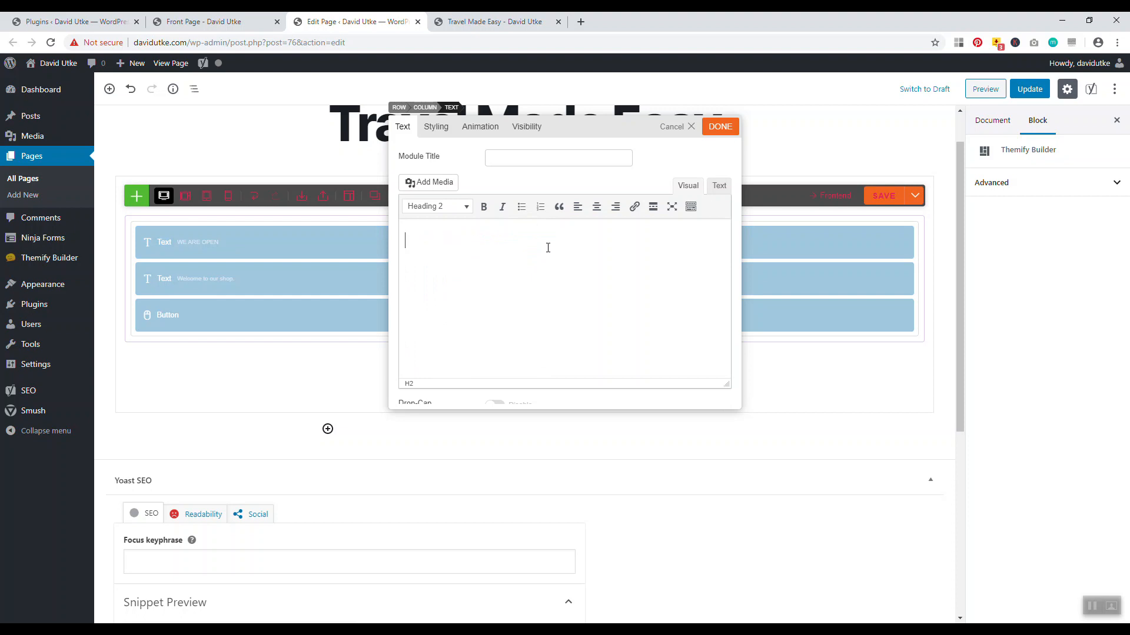
type("ME")
left_click(715, 131)
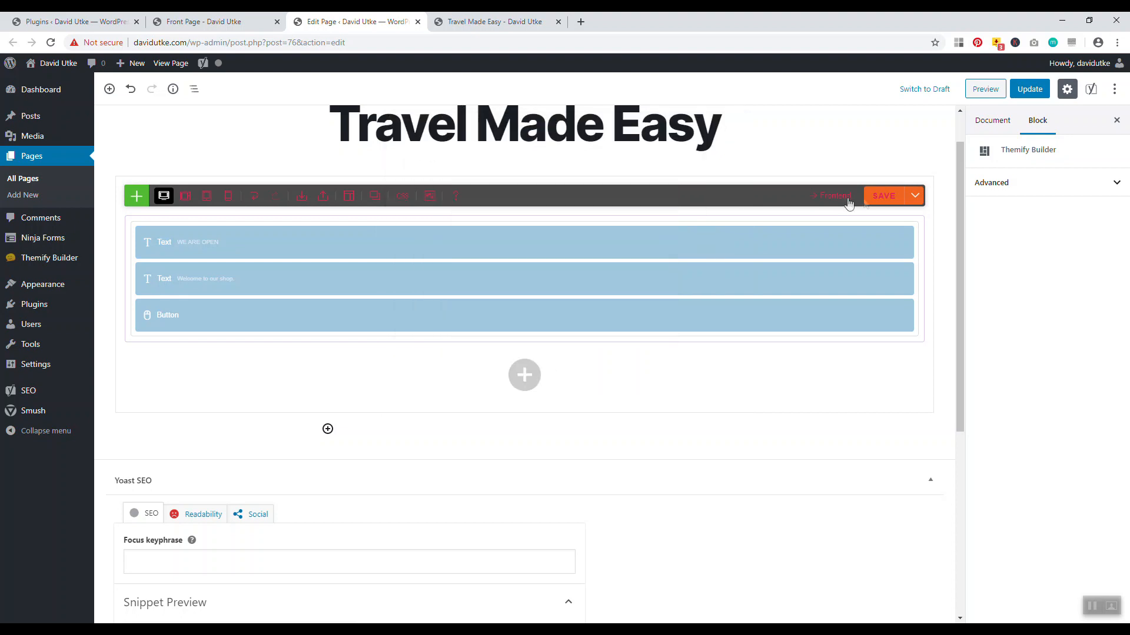
left_click(872, 202)
left_click(490, 22)
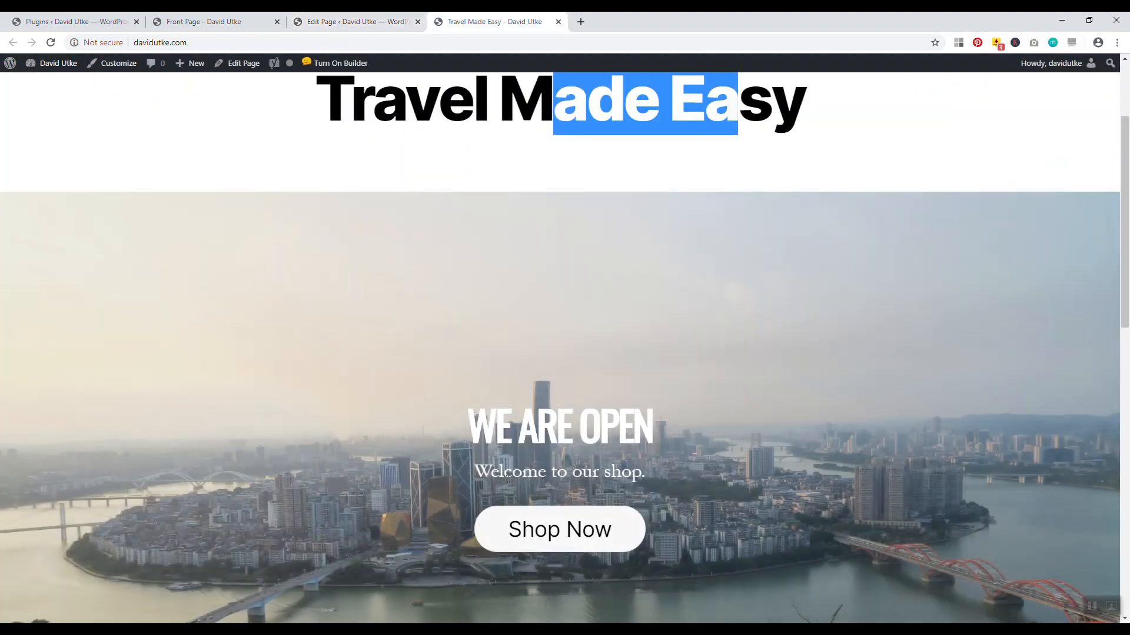
Delete the 'Welcome to our shop.' subtitle from the hero's second Text module
left_click(353, 22)
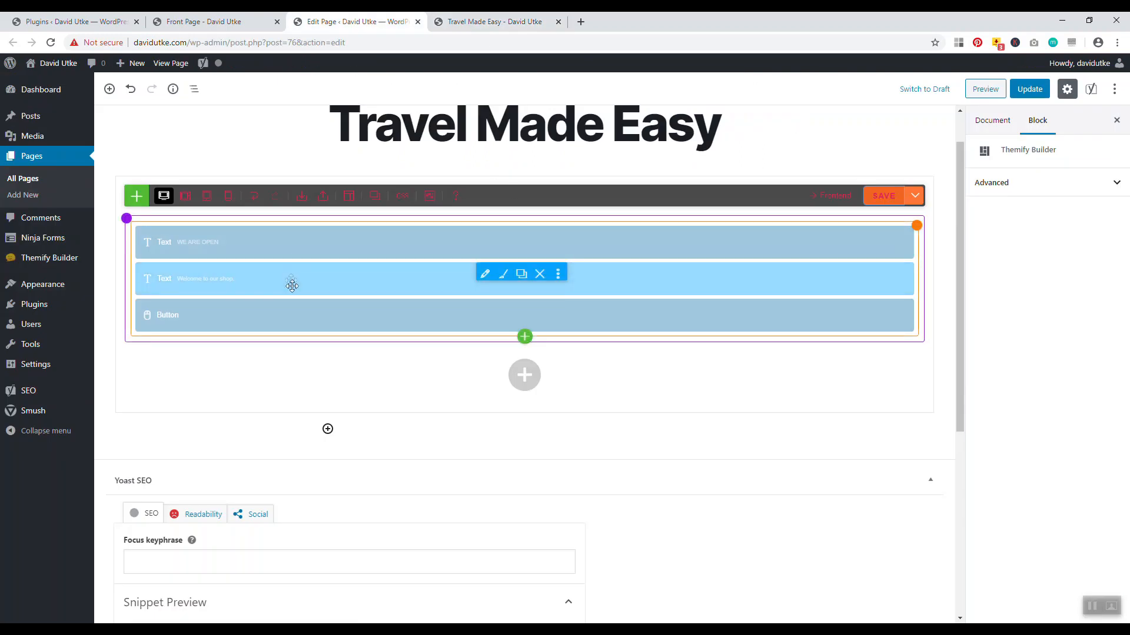
left_click(503, 275)
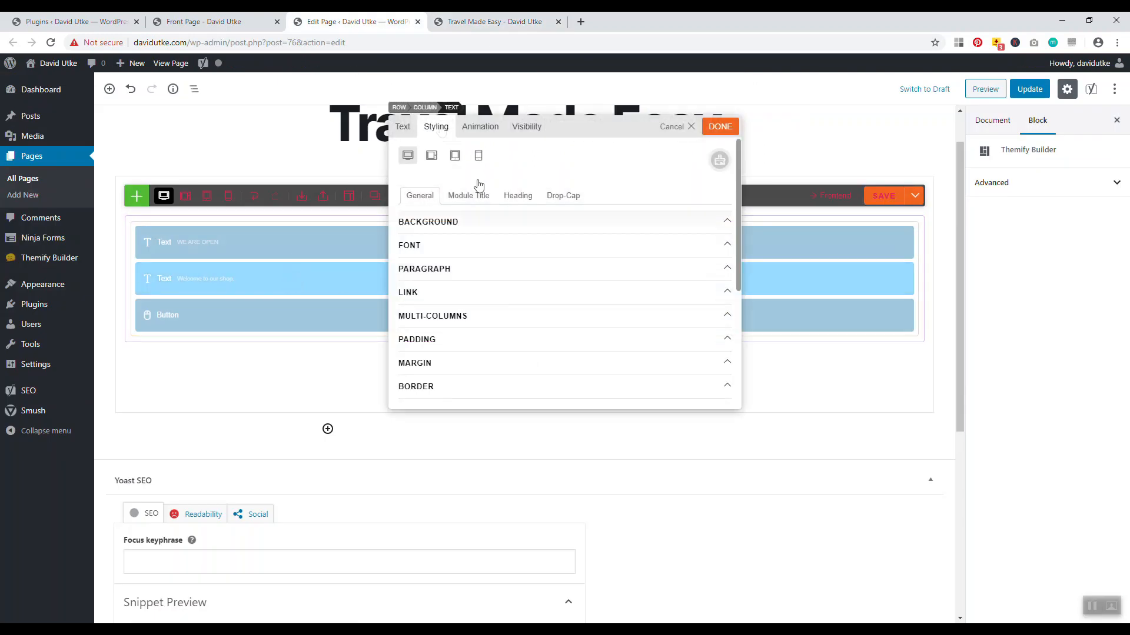
left_click(402, 127)
left_click_drag(497, 235, 403, 235)
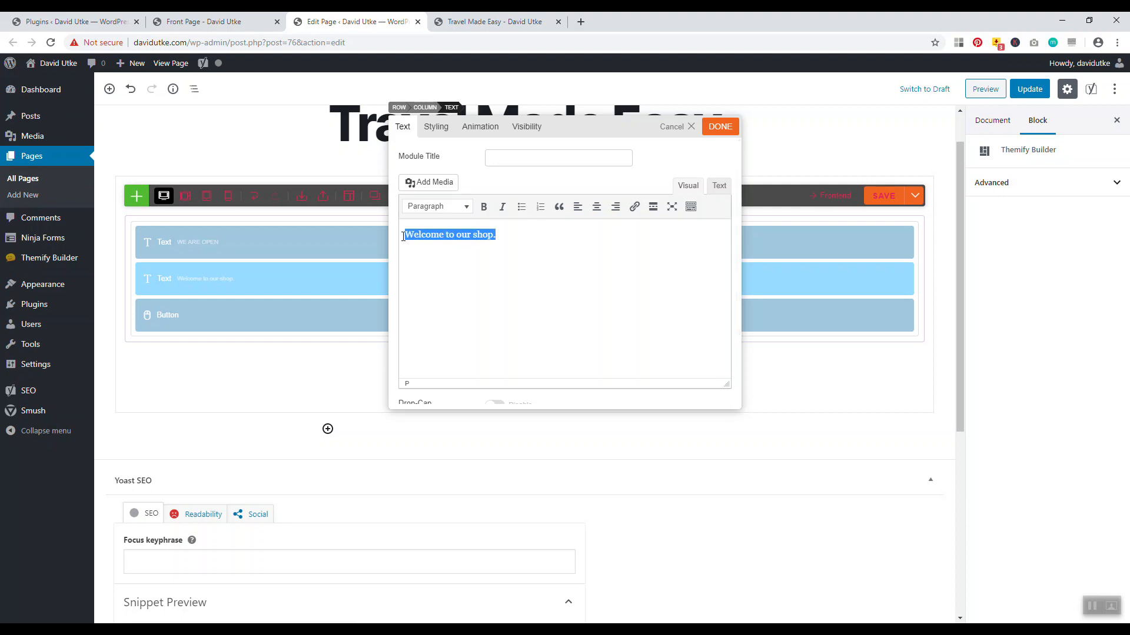
key("BackSpace")
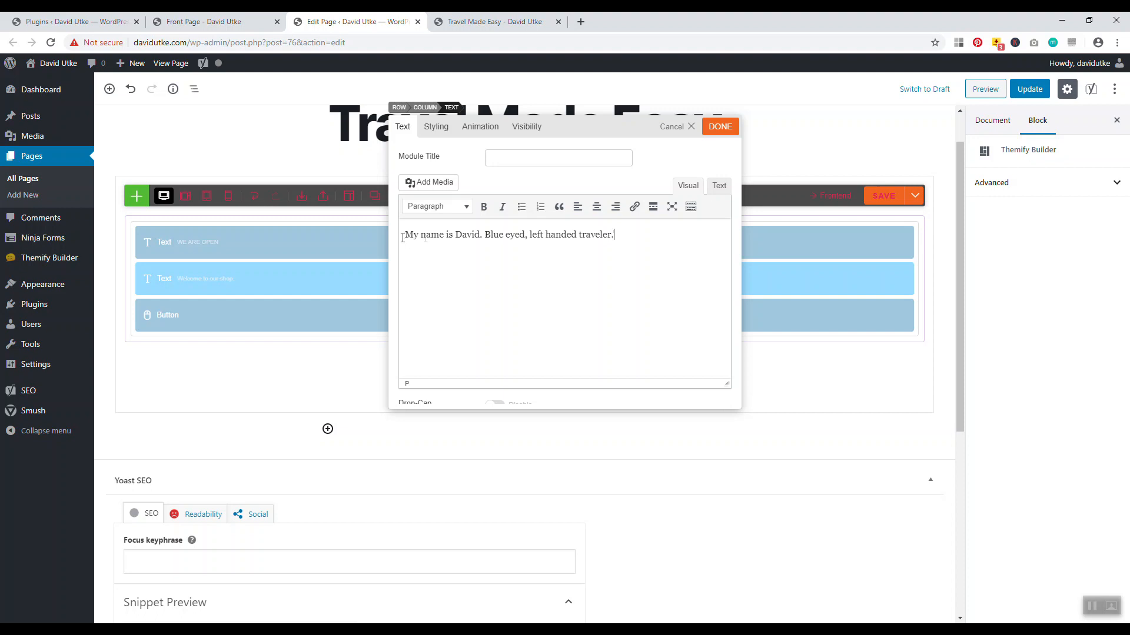
Save the new traveller self-introduction, reload the live page to check it, then return to the editor
left_click(720, 127)
left_click(883, 196)
key("ctrl+Tab")
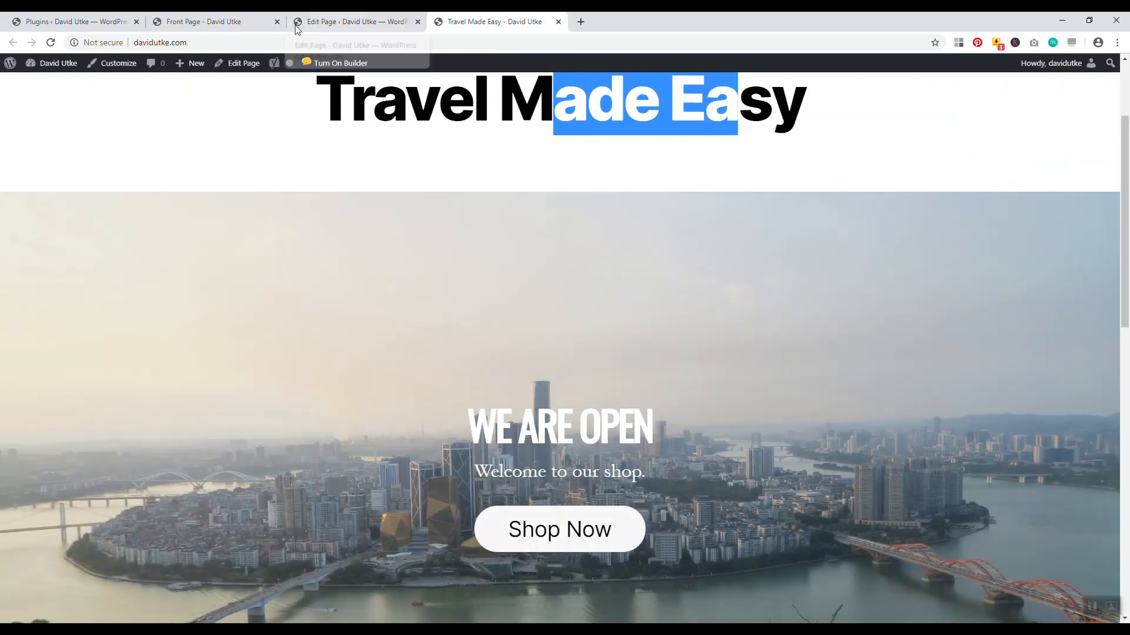
left_click(51, 44)
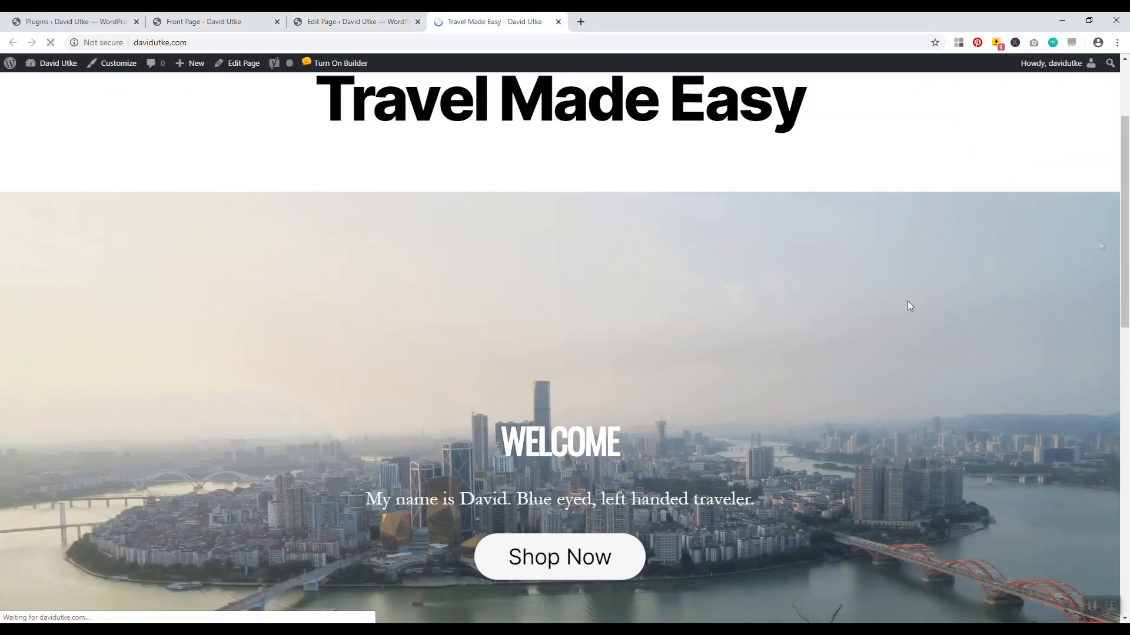
left_click_drag(1124, 235, 1124, 260)
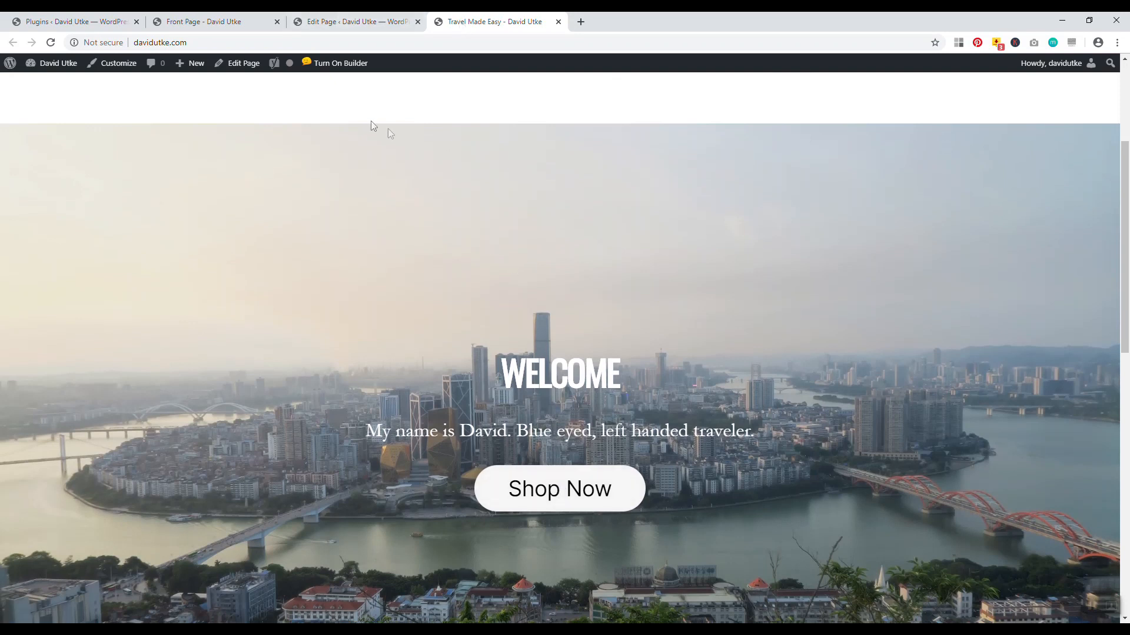
left_click(353, 21)
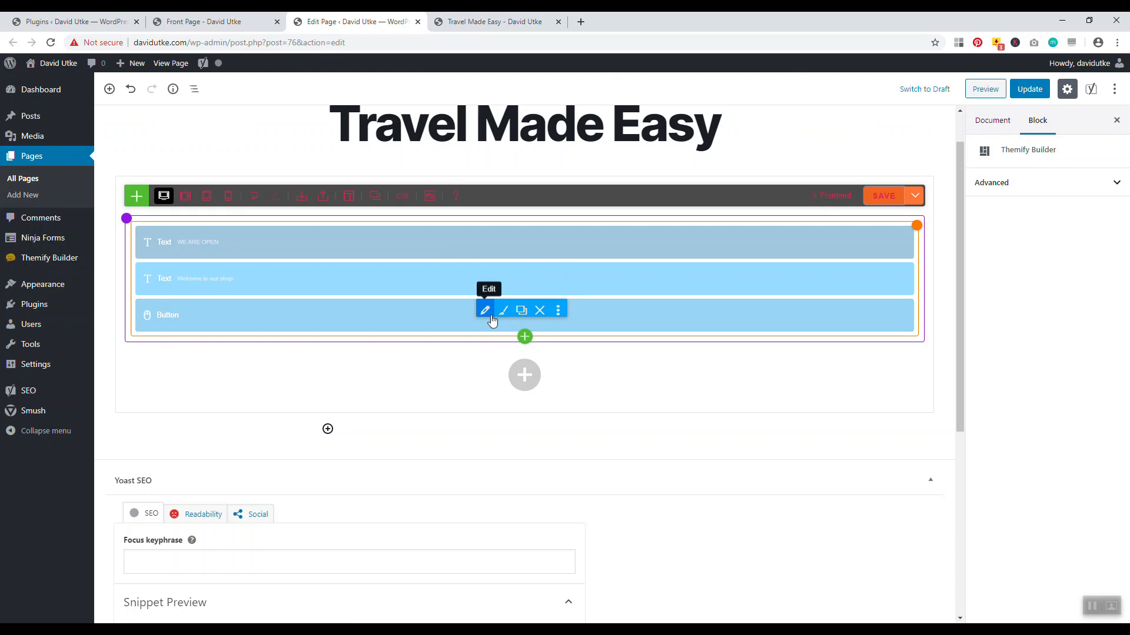
Clear the Shop Now label in the hero Button module and glance at the live page
left_click(505, 309)
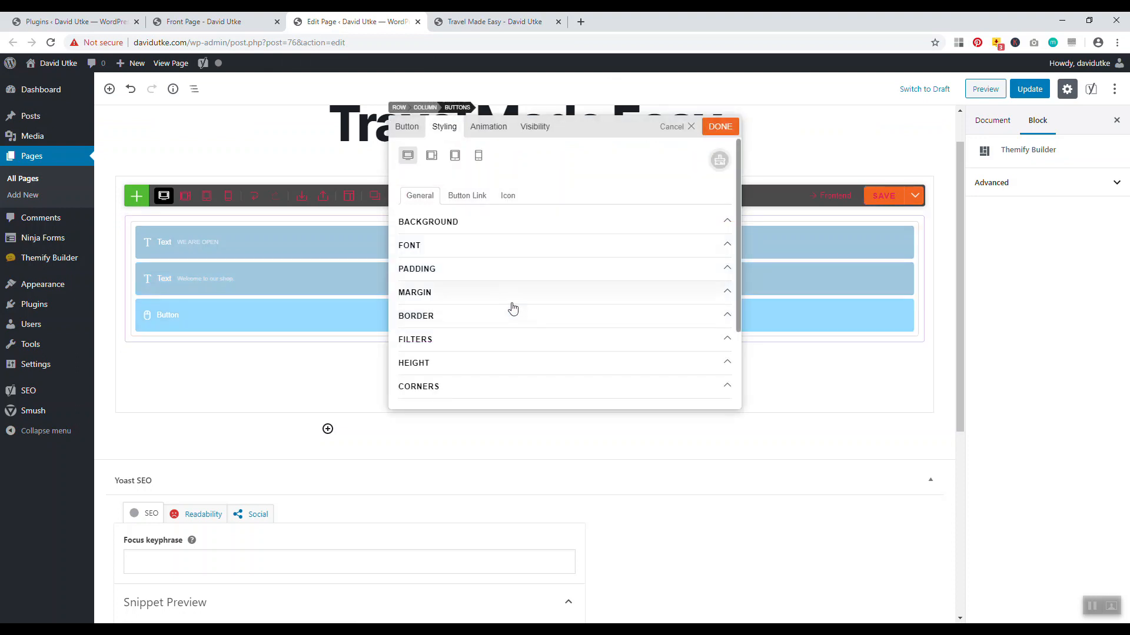
left_click(406, 126)
scroll(511, 302, "down", 1)
left_click_drag(547, 332, 489, 328)
key("BackSpace")
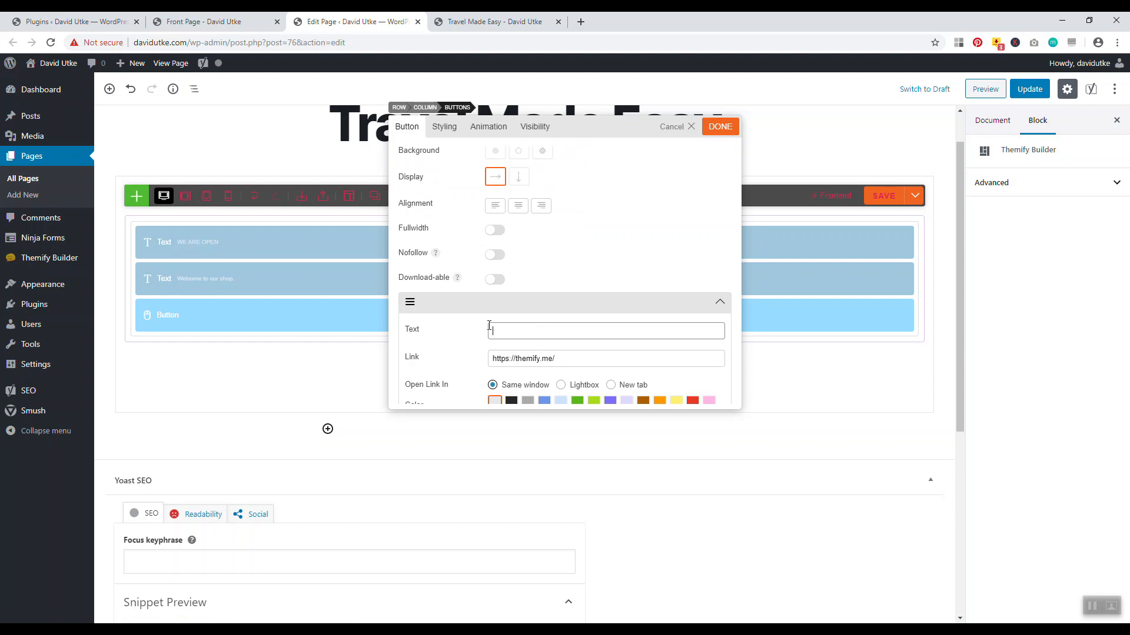
left_click(494, 22)
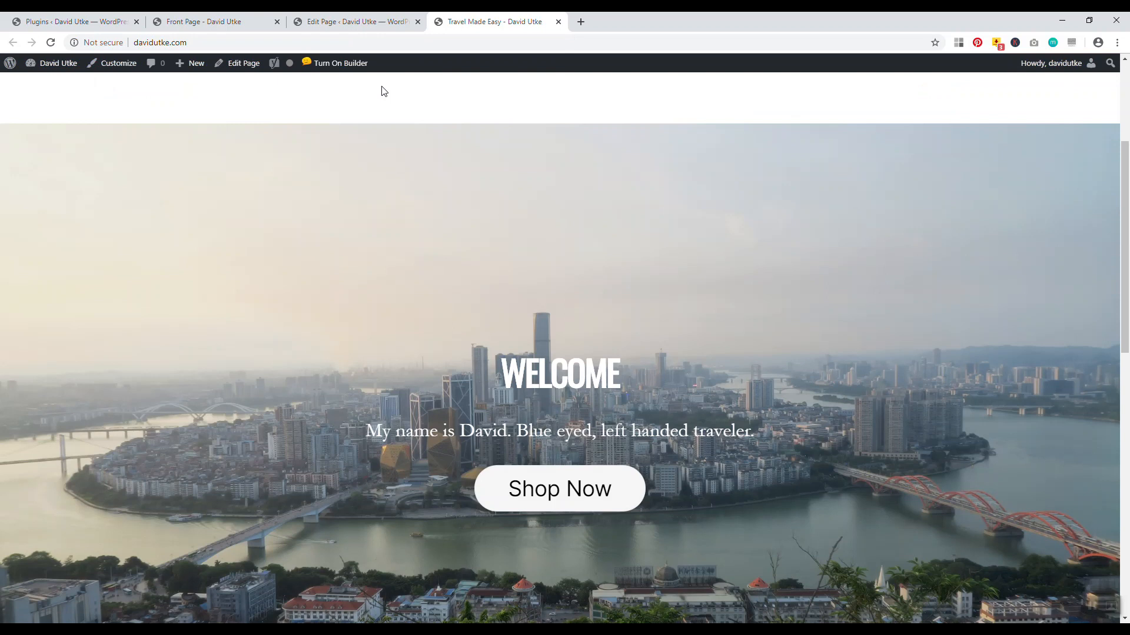
left_click_drag(1124, 209, 1123, 173)
left_click(353, 21)
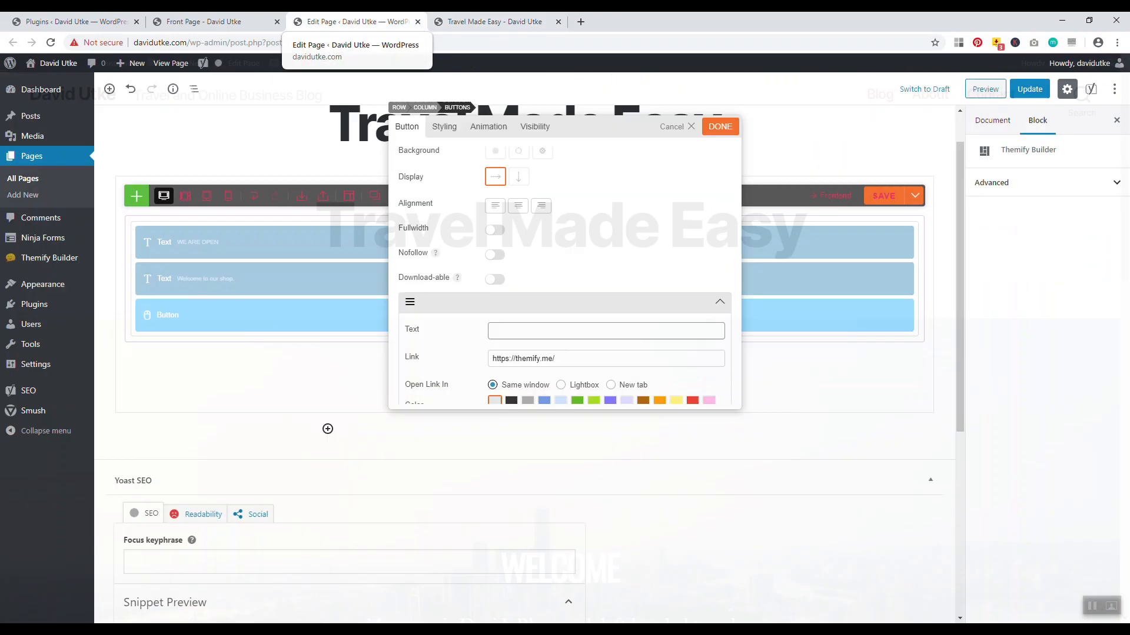
type("Visit the Blog")
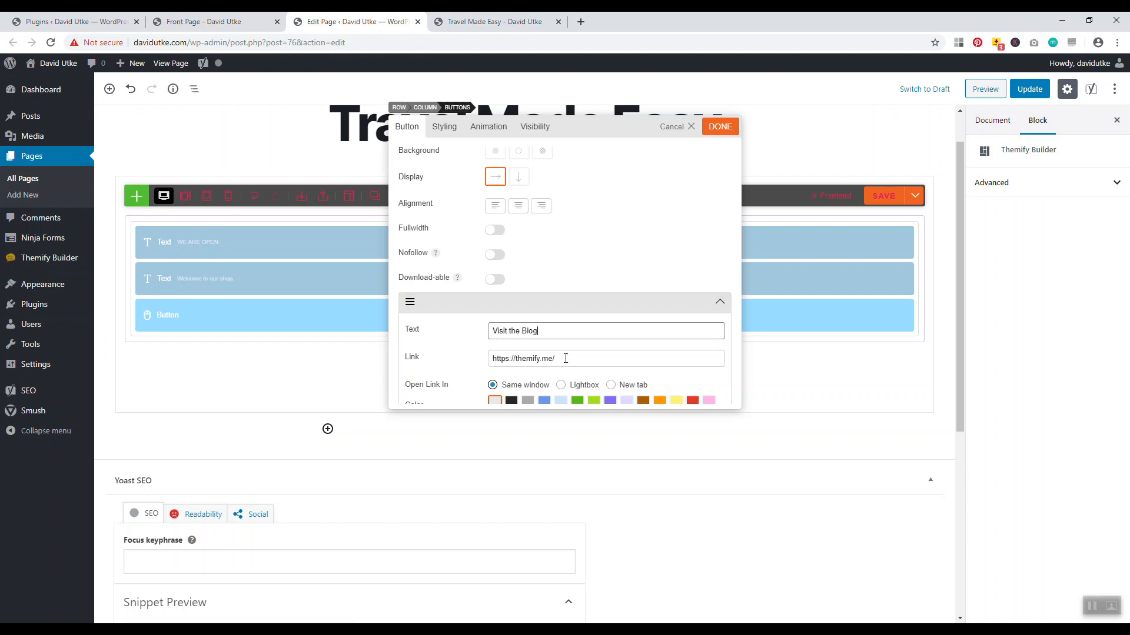
left_click_drag(565, 359, 449, 361)
type("h")
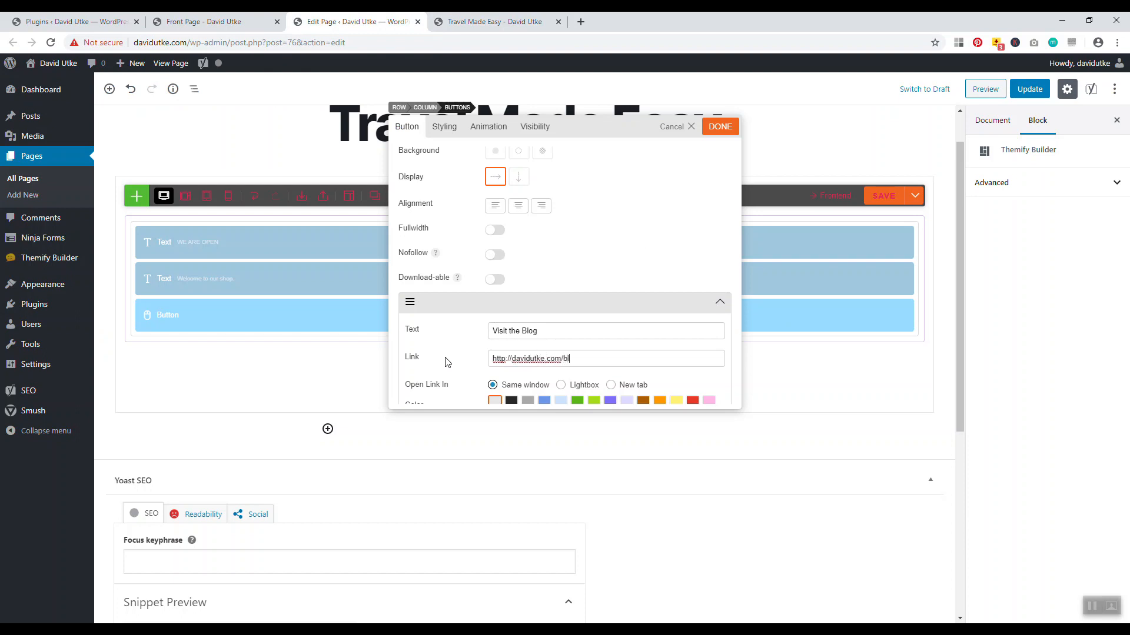
left_click(721, 127)
Save and update the page, reload the live front page to check the button, then return to the editor
left_click(876, 197)
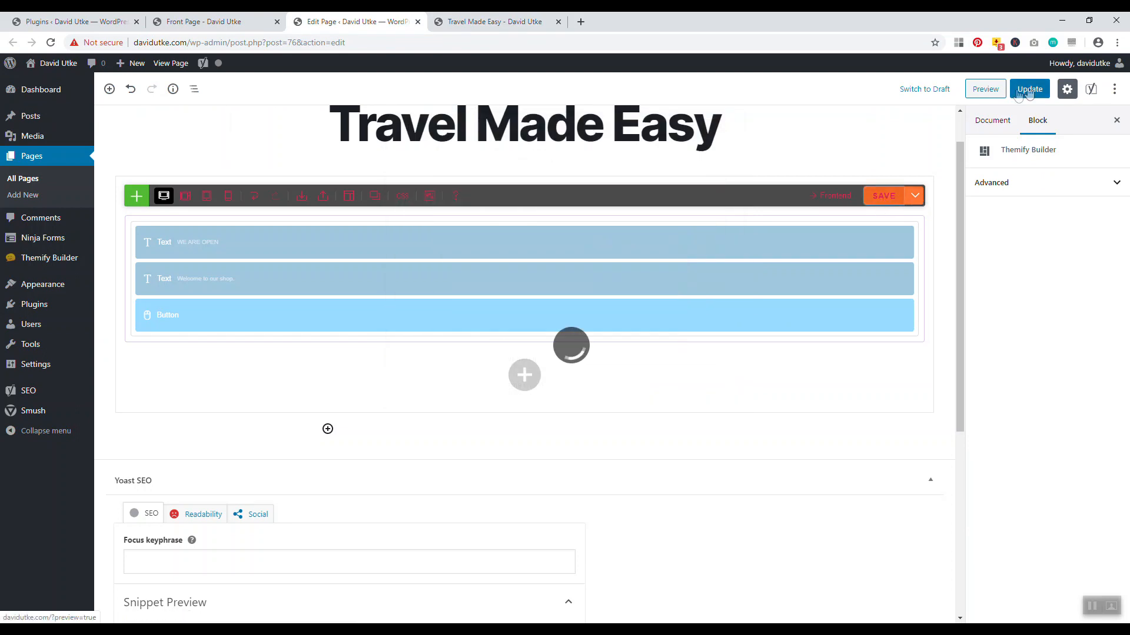
left_click(494, 22)
left_click(51, 42)
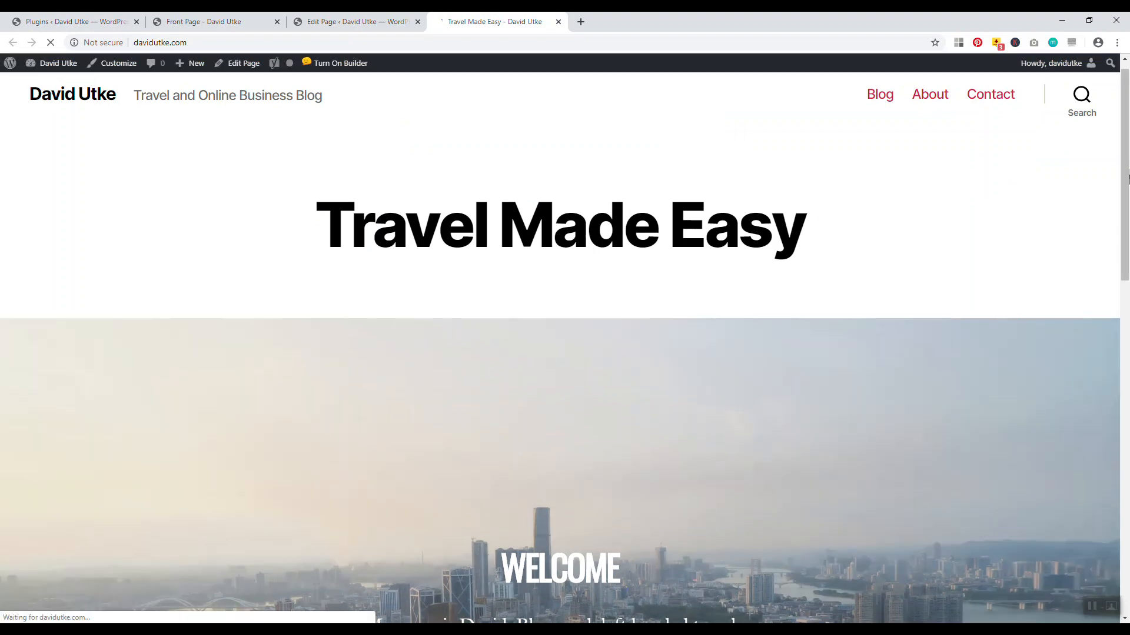
scroll(580, 351, "down", 3)
scroll(532, 372, "down", 1)
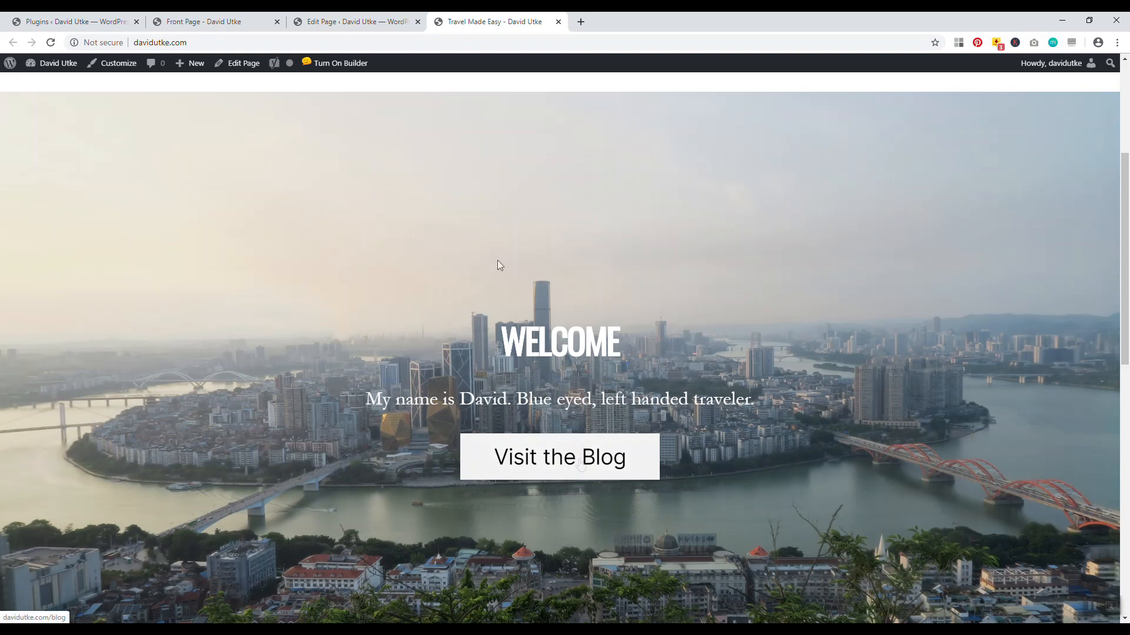
left_click(356, 21)
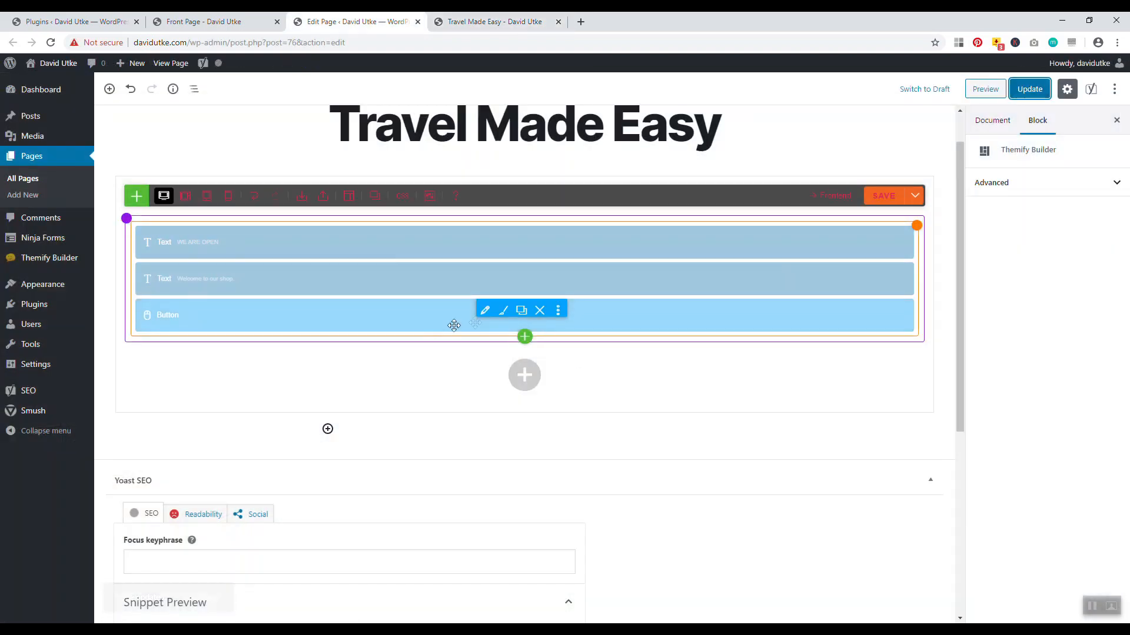
Give the Visit the Blog button the Rounded shape and a bounce entrance animation
left_click(503, 310)
left_click(408, 130)
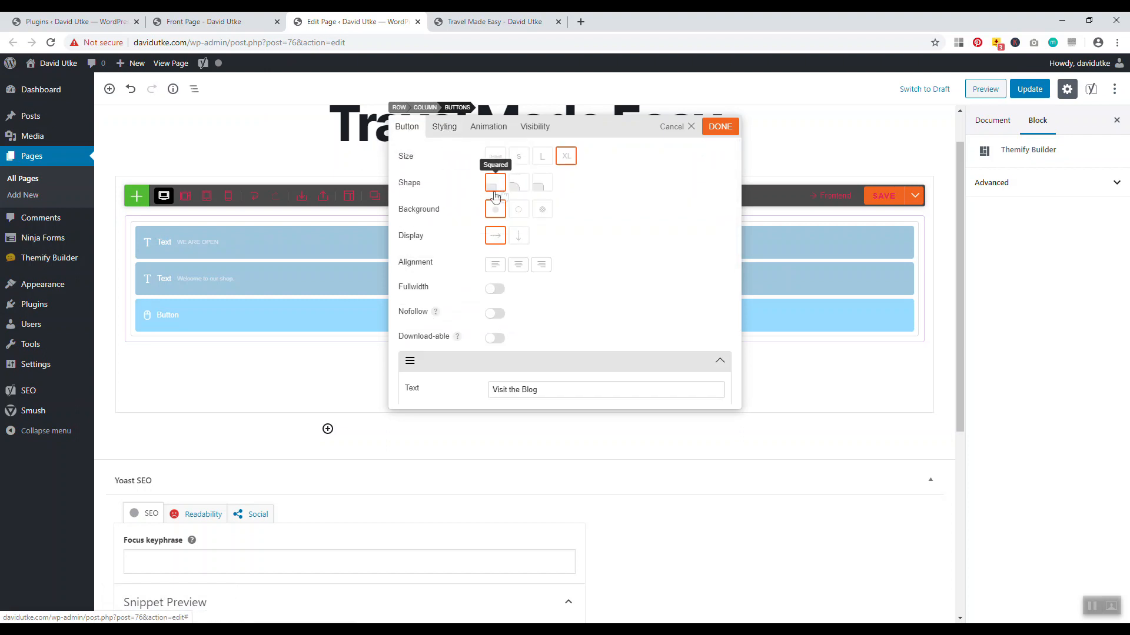
left_click(537, 187)
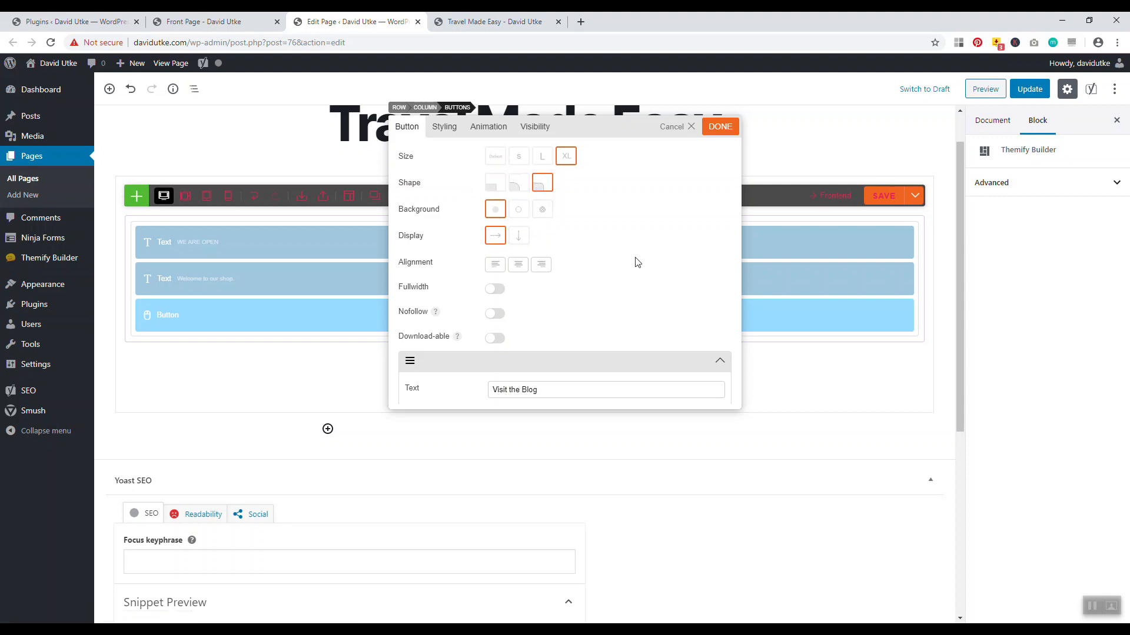
scroll(637, 262, "down", 5)
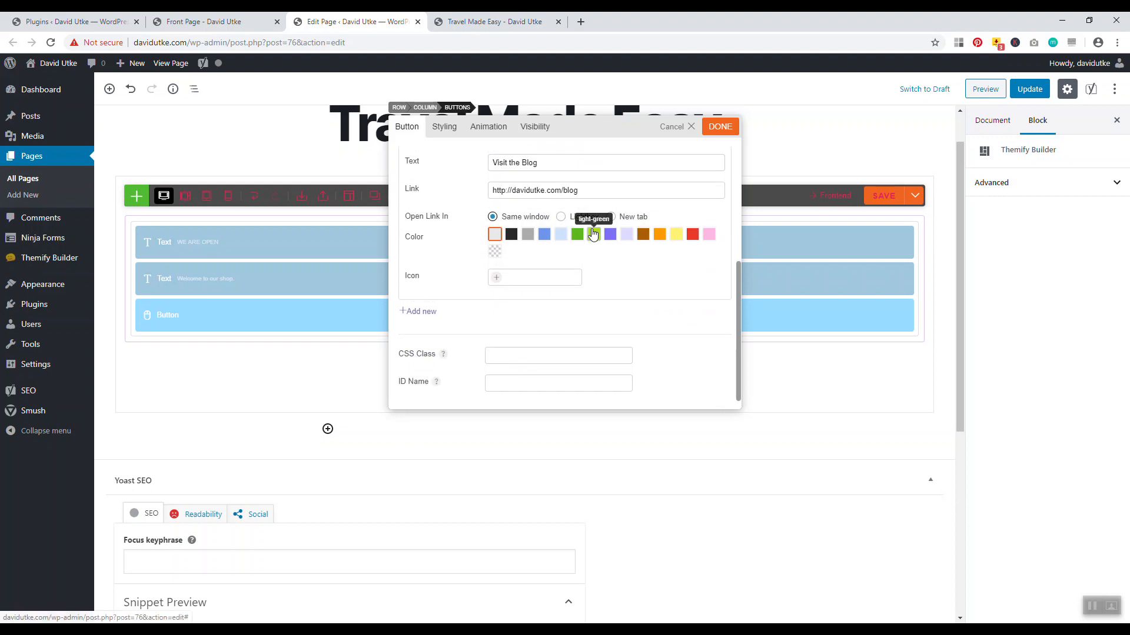
left_click(445, 128)
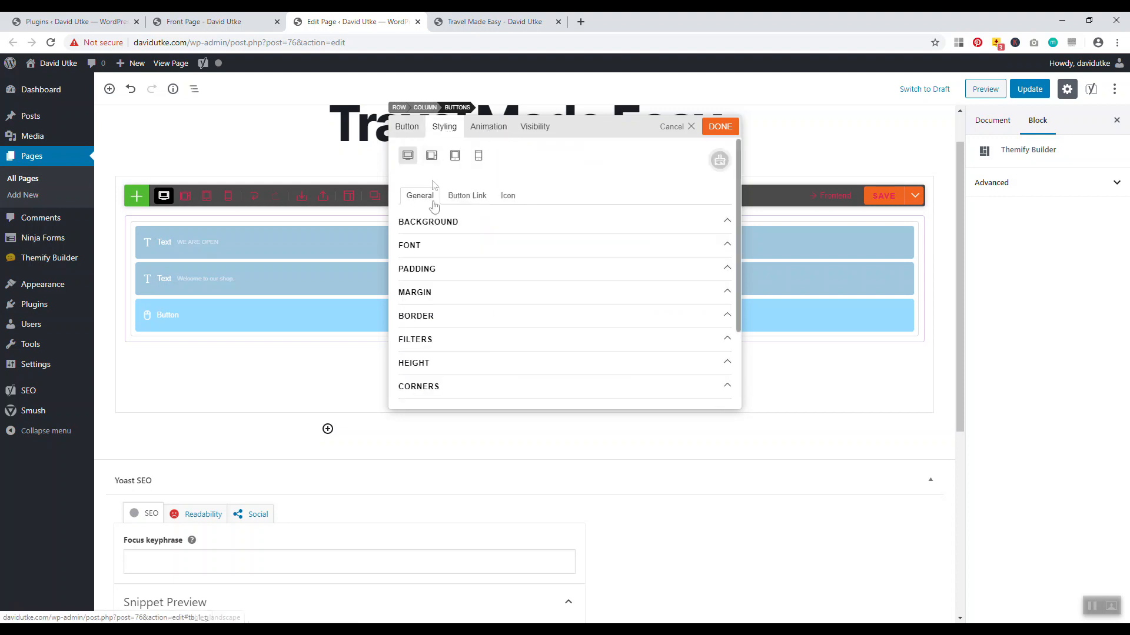
left_click(486, 129)
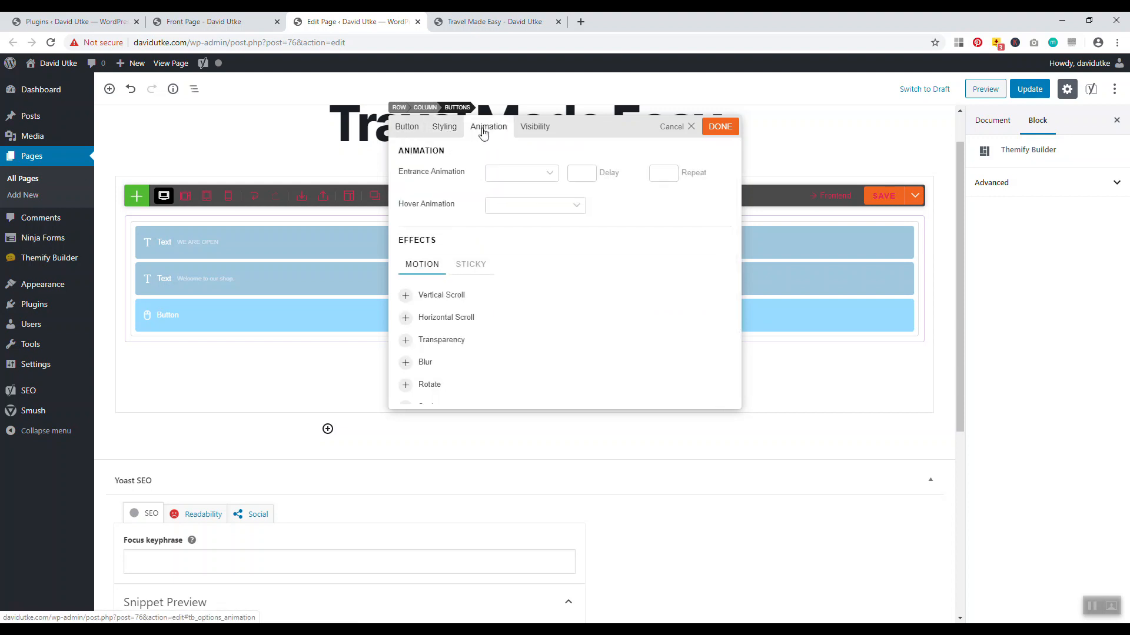
left_click(523, 179)
left_click(517, 221)
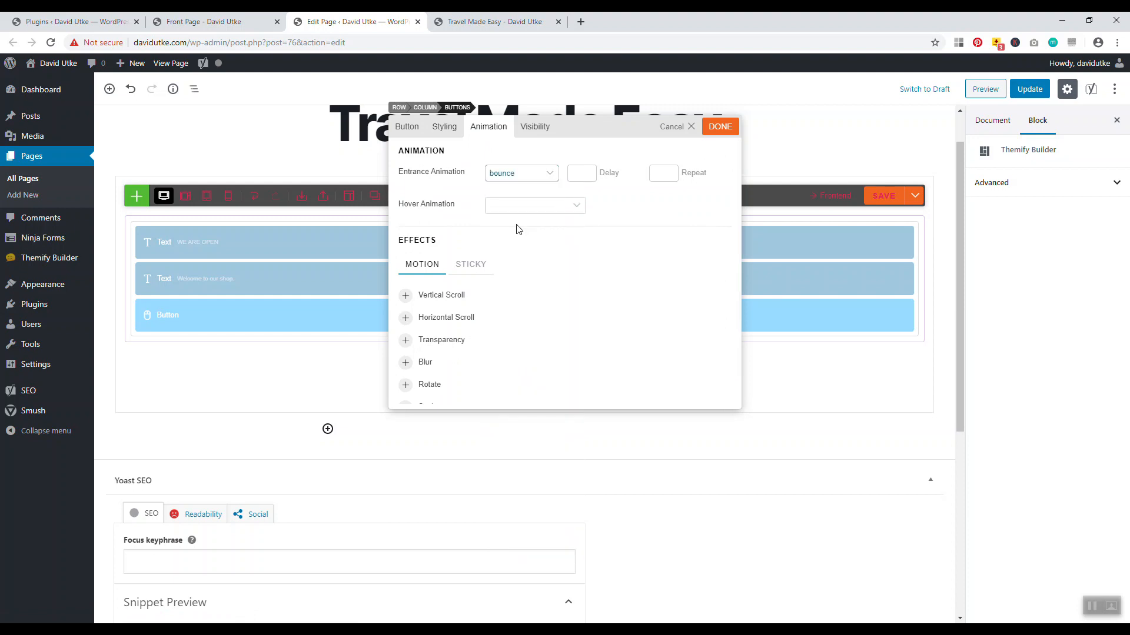
Save and update the page, then reload and scroll through the live front page
left_click(717, 131)
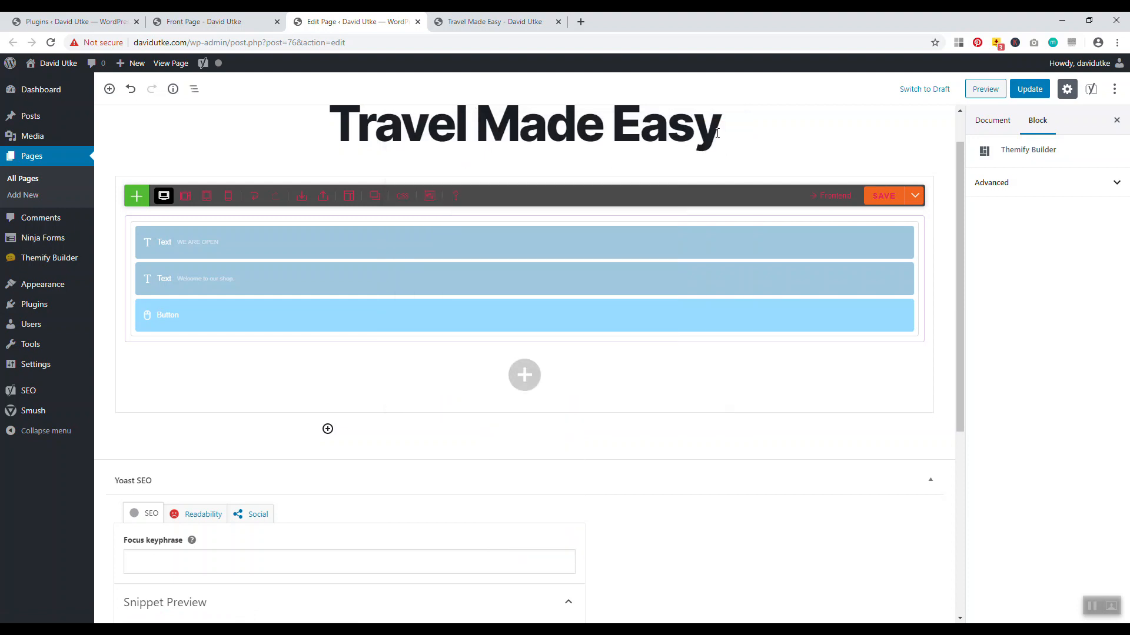
left_click(896, 200)
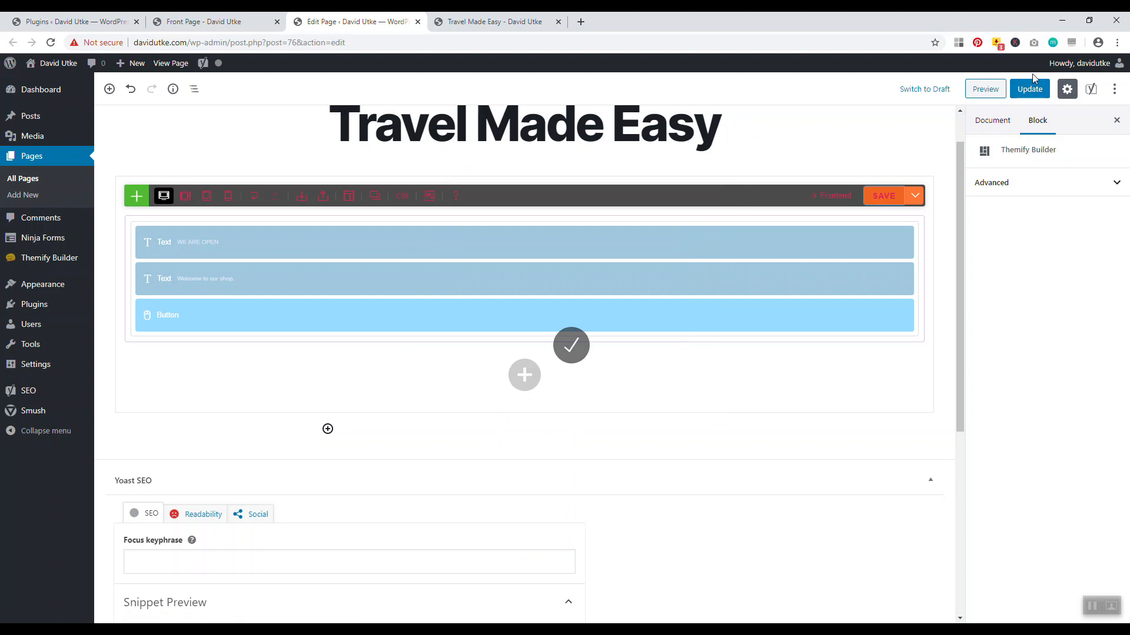
left_click(1030, 89)
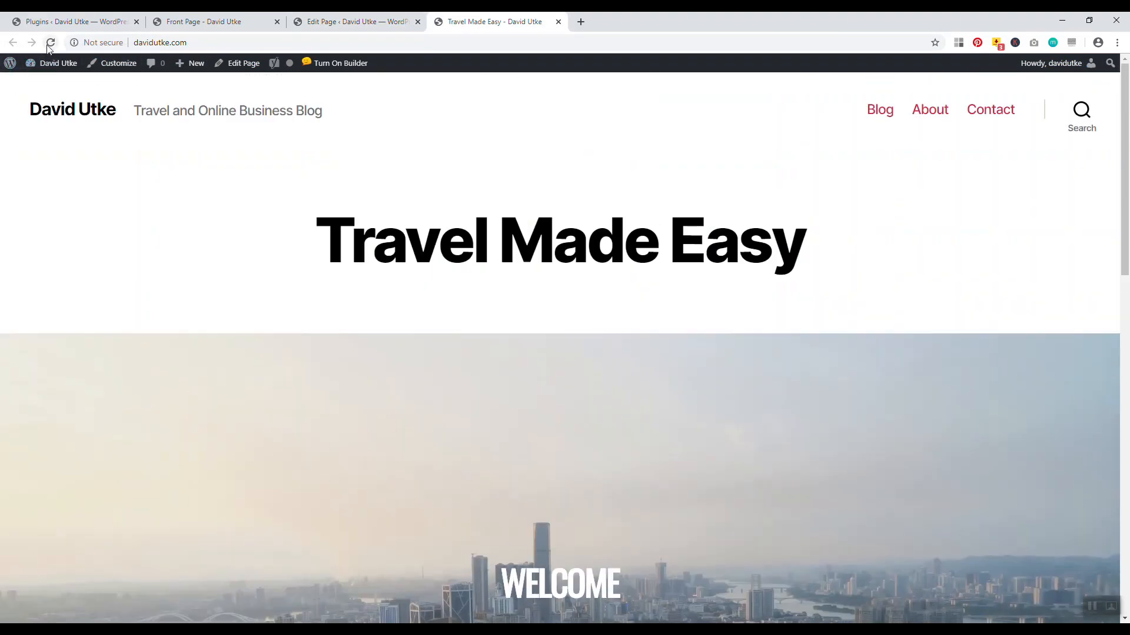
left_click(49, 44)
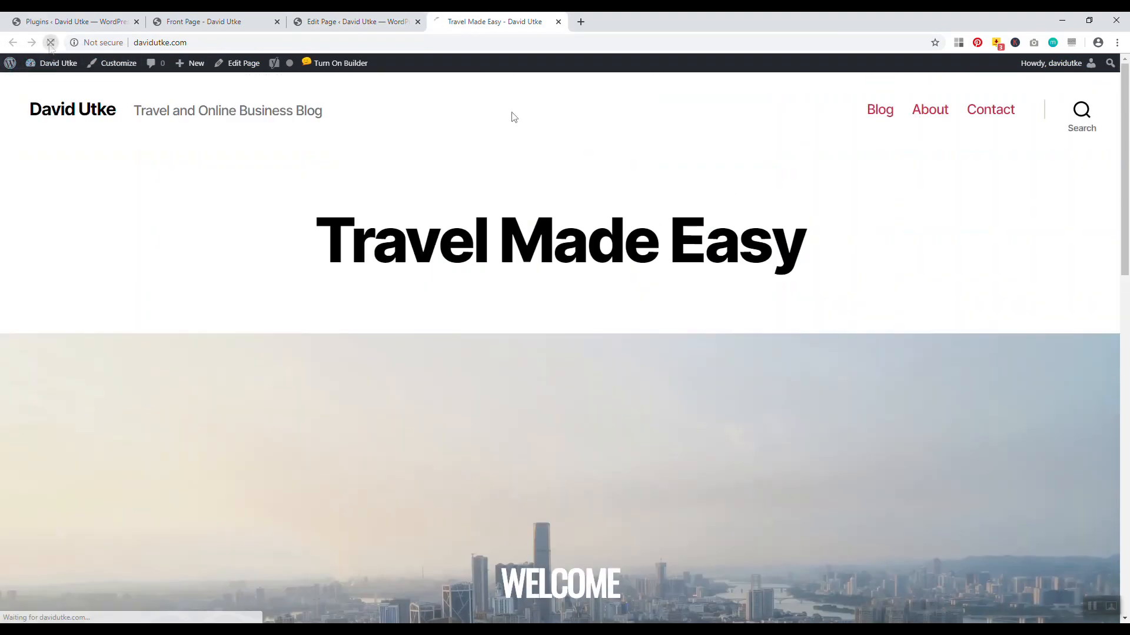
scroll(1046, 201, "down", 4)
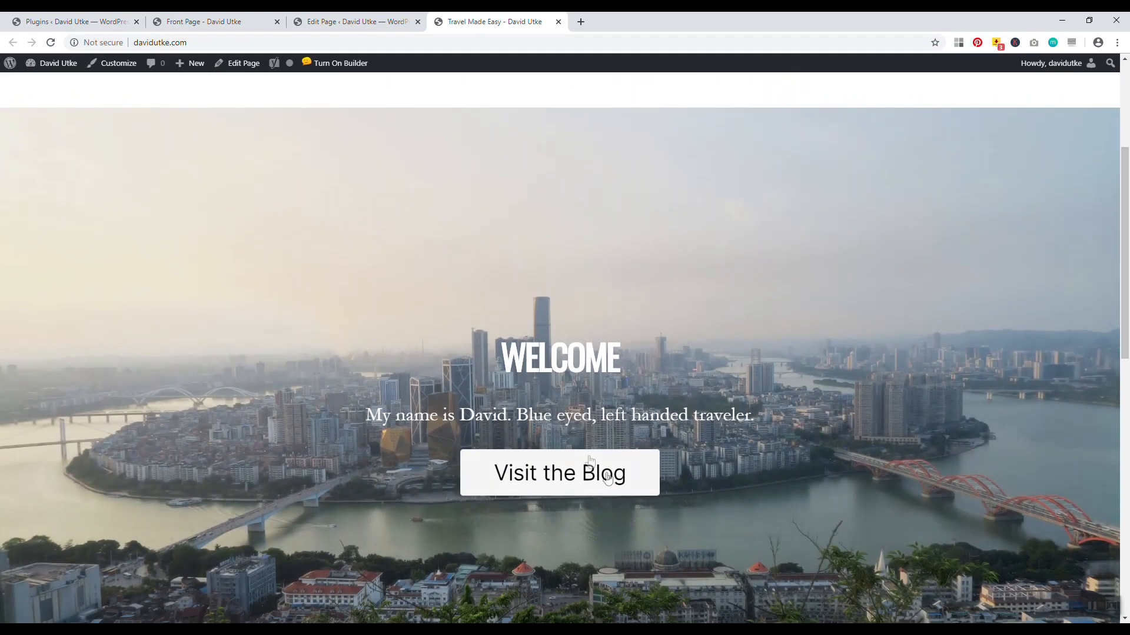
scroll(1127, 280, "down", 1)
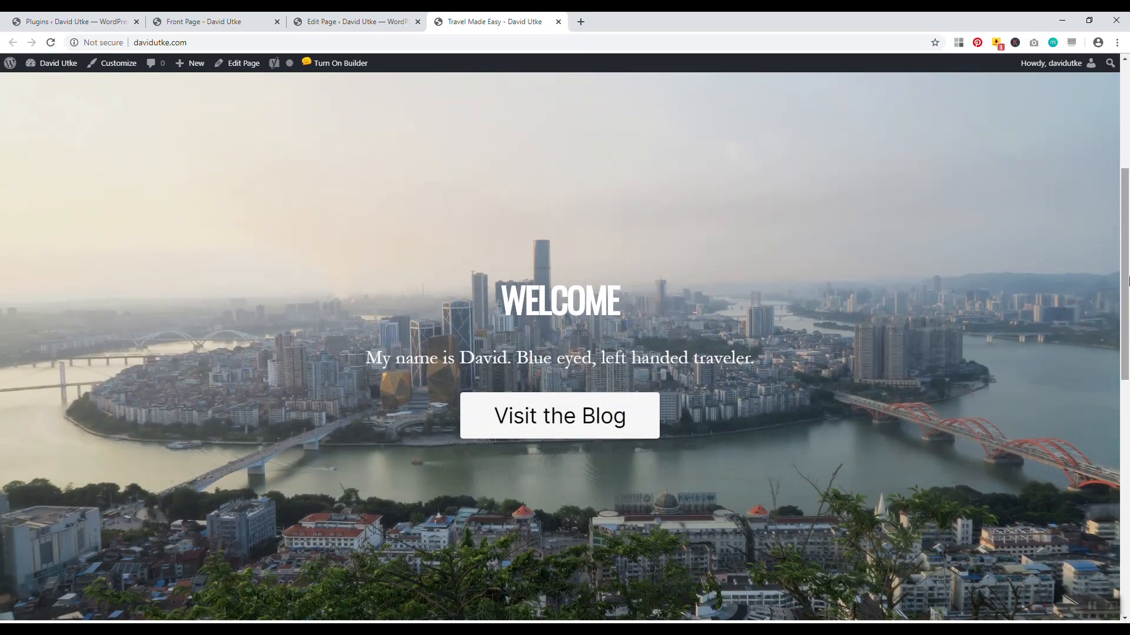
scroll(1127, 280, "up", 2)
scroll(675, 453, "down", 6)
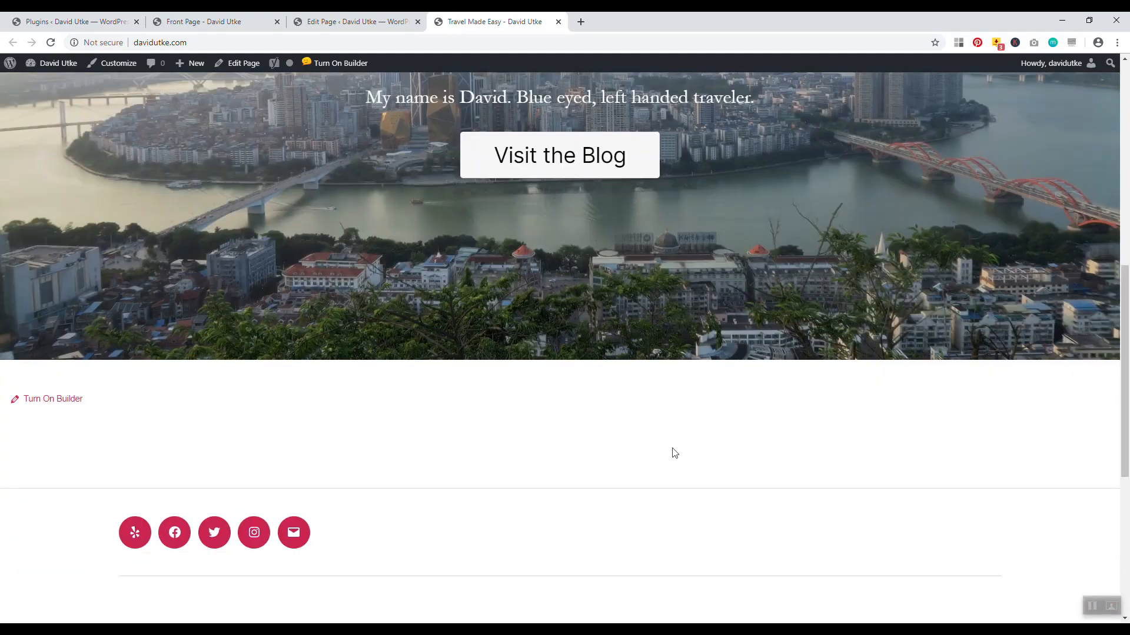
Add a new row and insert the Call to Action - Full Height 4 Columns block
key("ctrl+shift+Tab")
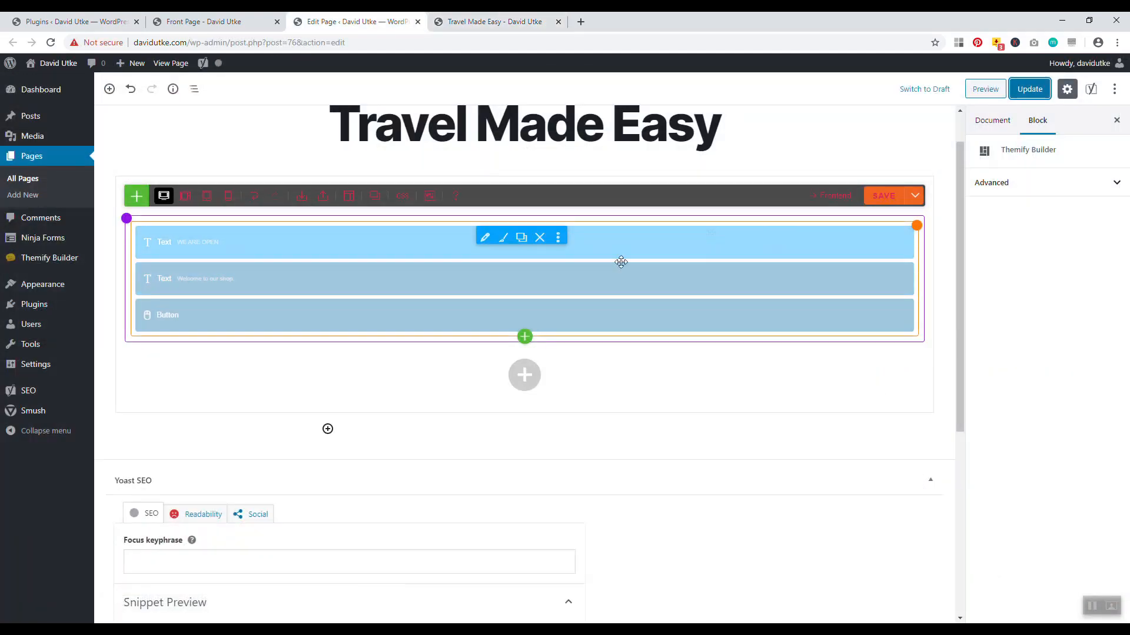
mouse_move(525, 377)
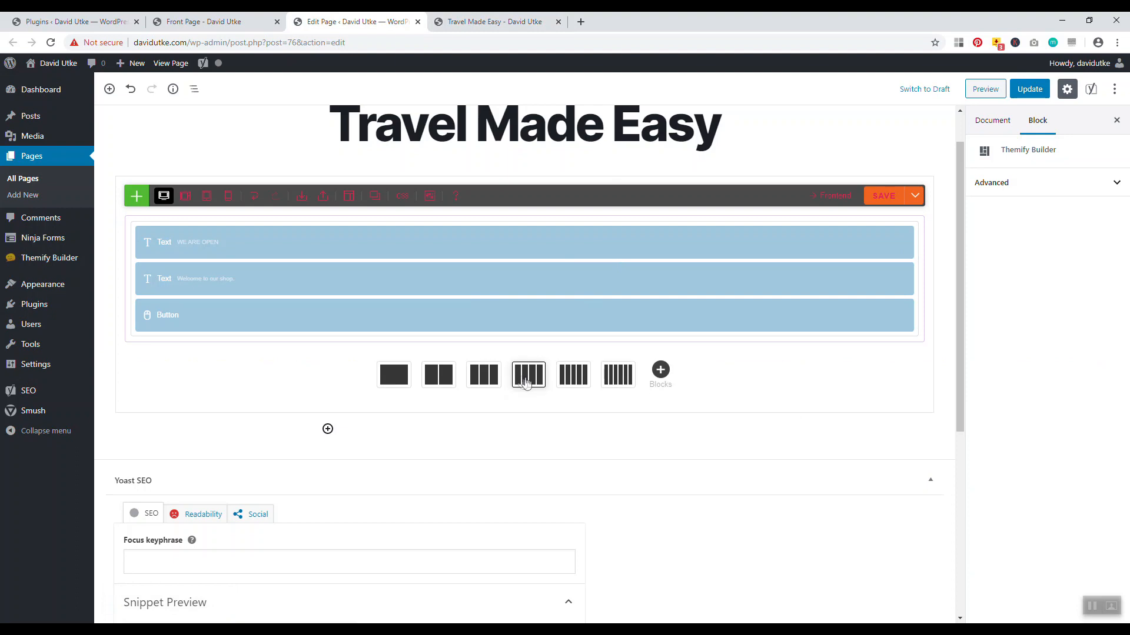
left_click(389, 380)
left_click(525, 286)
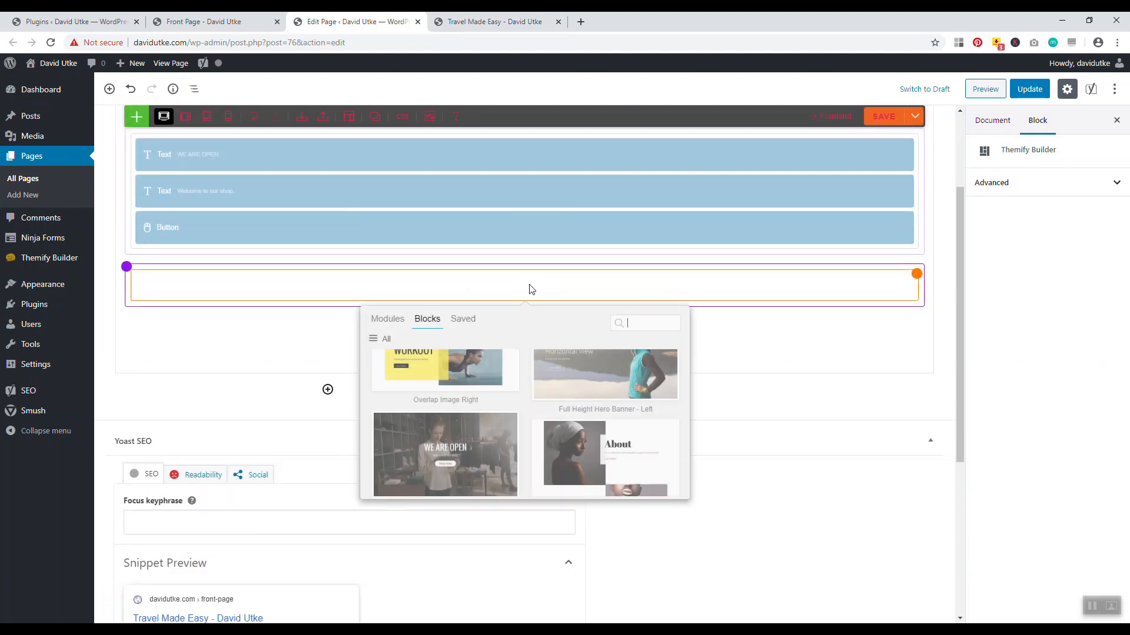
scroll(542, 353, "down", 10)
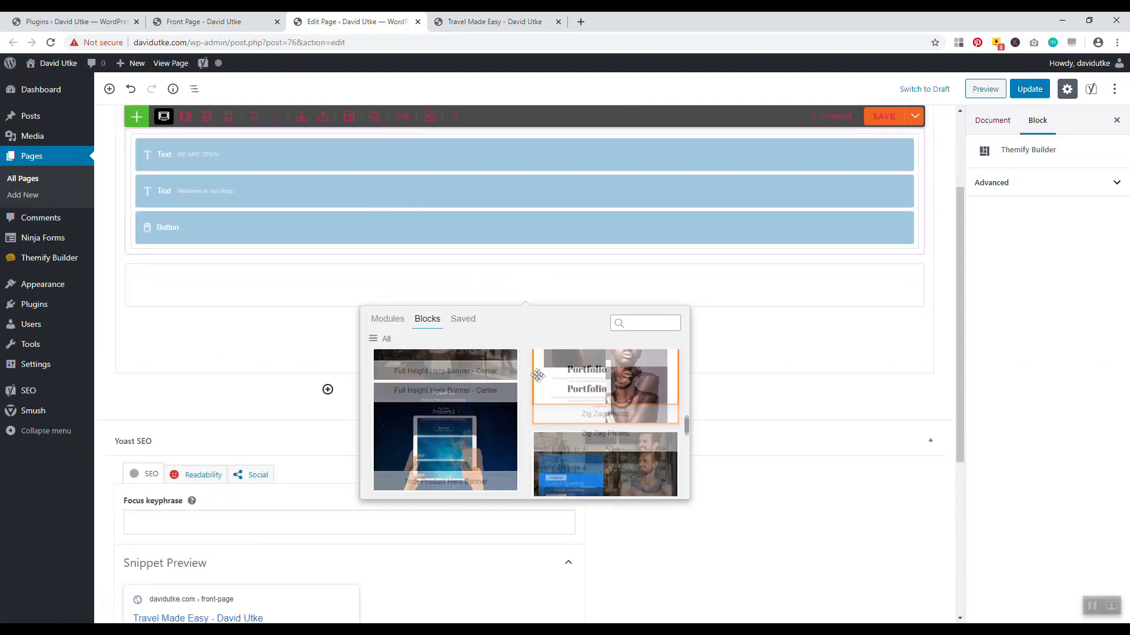
scroll(549, 390, "down", 8)
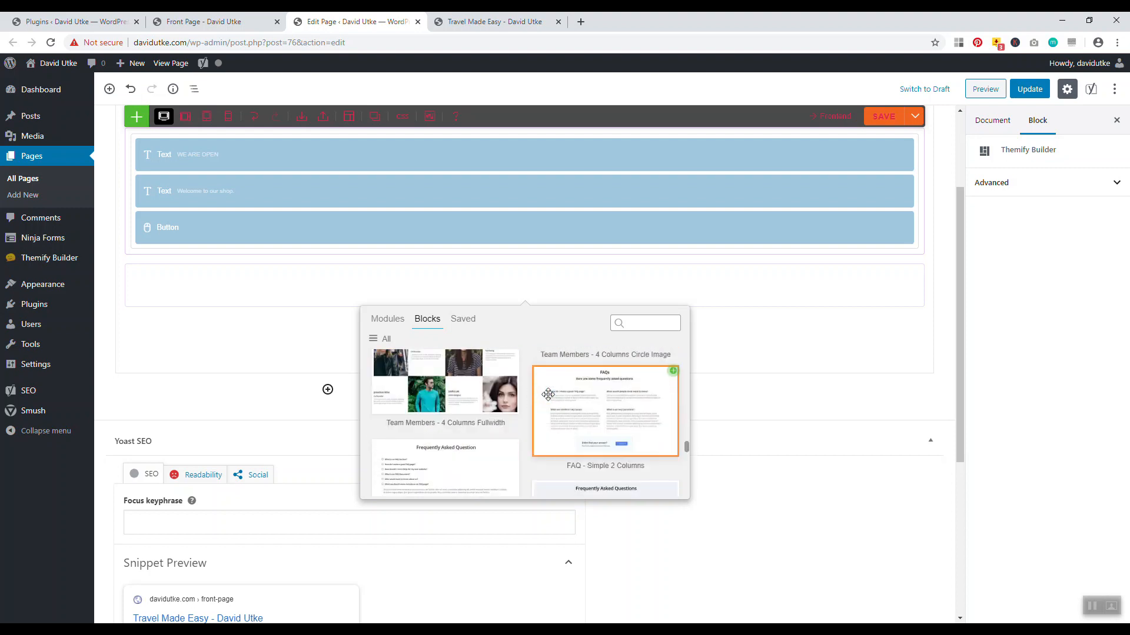
scroll(542, 394, "down", 10)
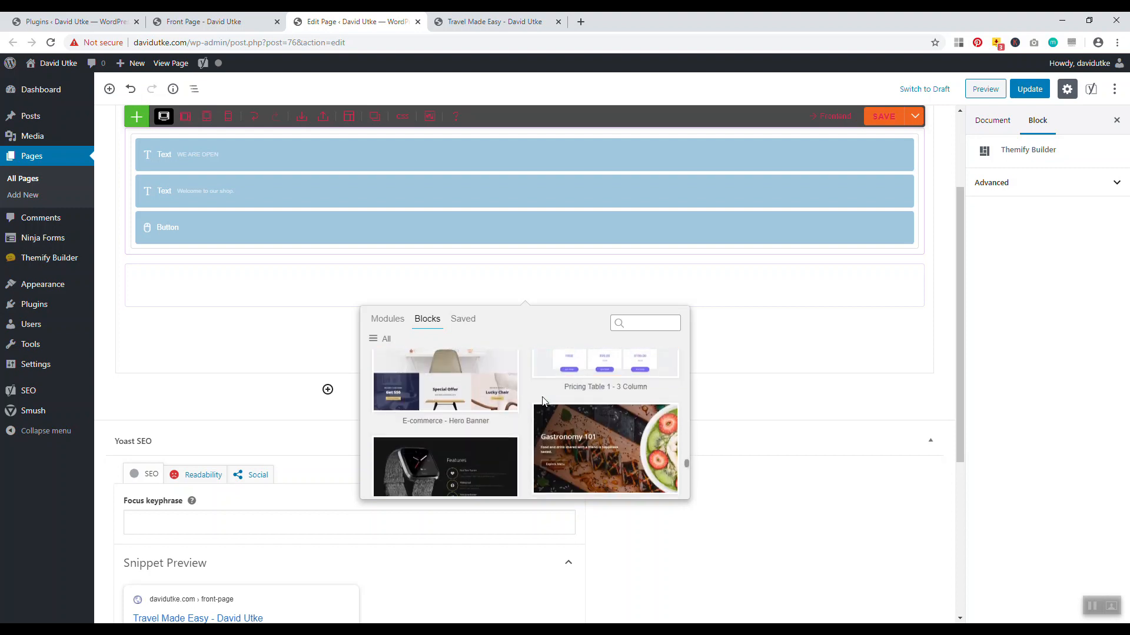
scroll(538, 394, "down", 5)
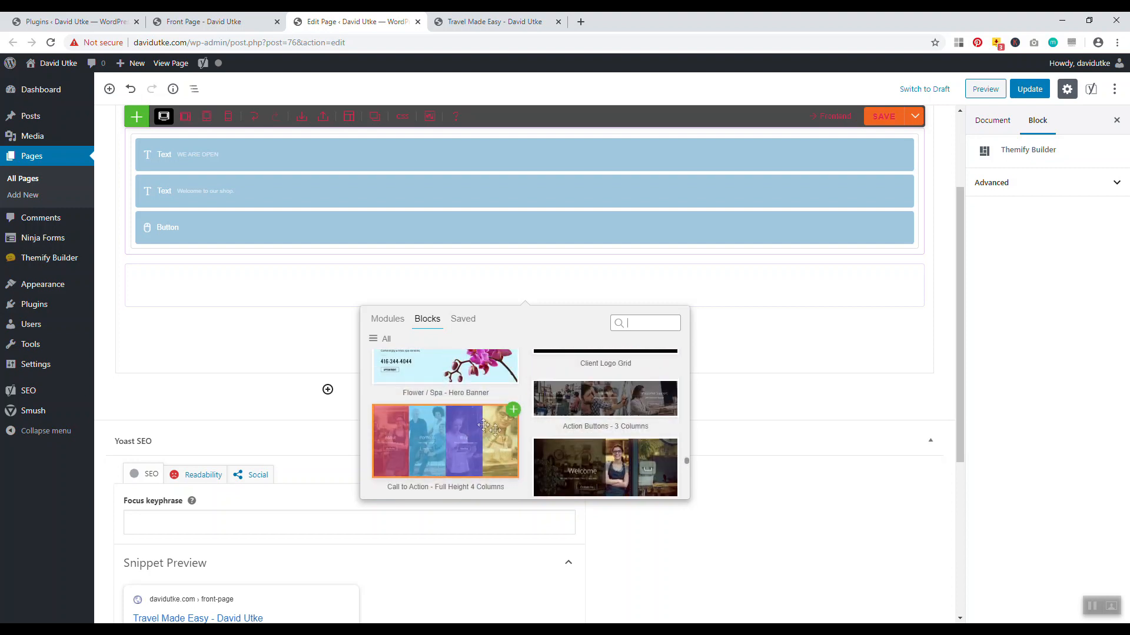
left_click(513, 409)
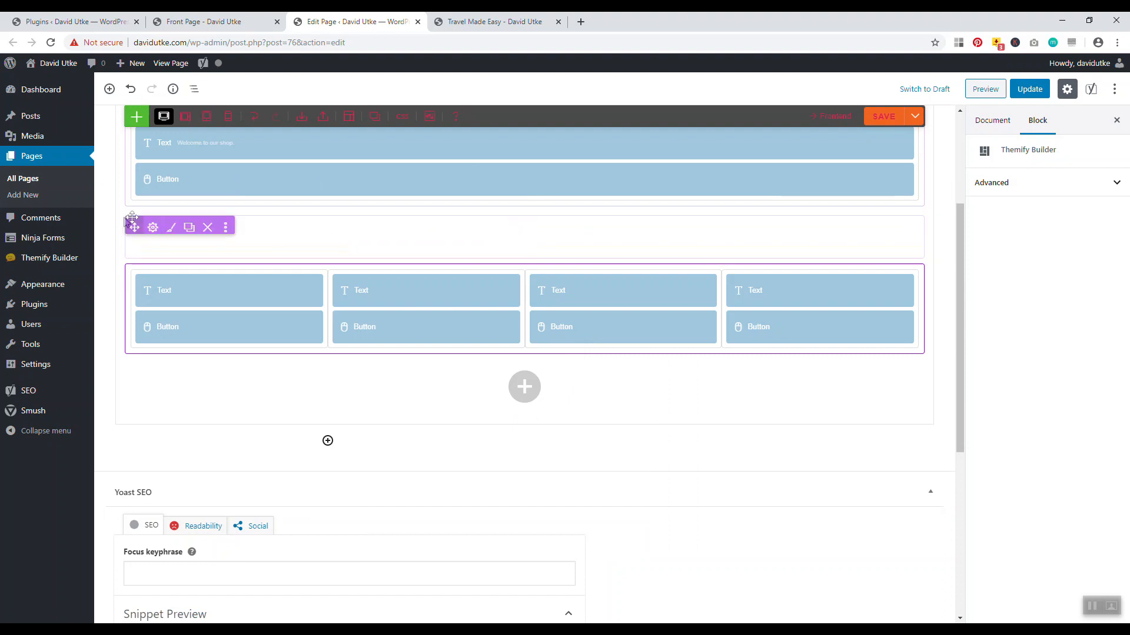
Delete the leftover empty row, save and update the page, and reload the live front page
mouse_move(130, 224)
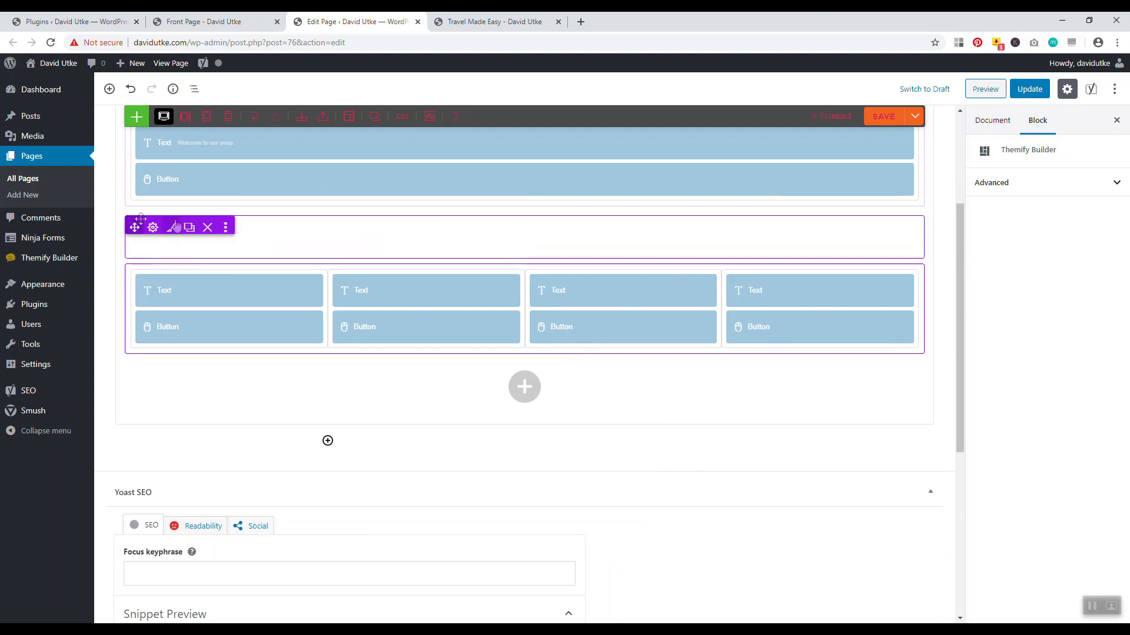
left_click(207, 227)
left_click(623, 111)
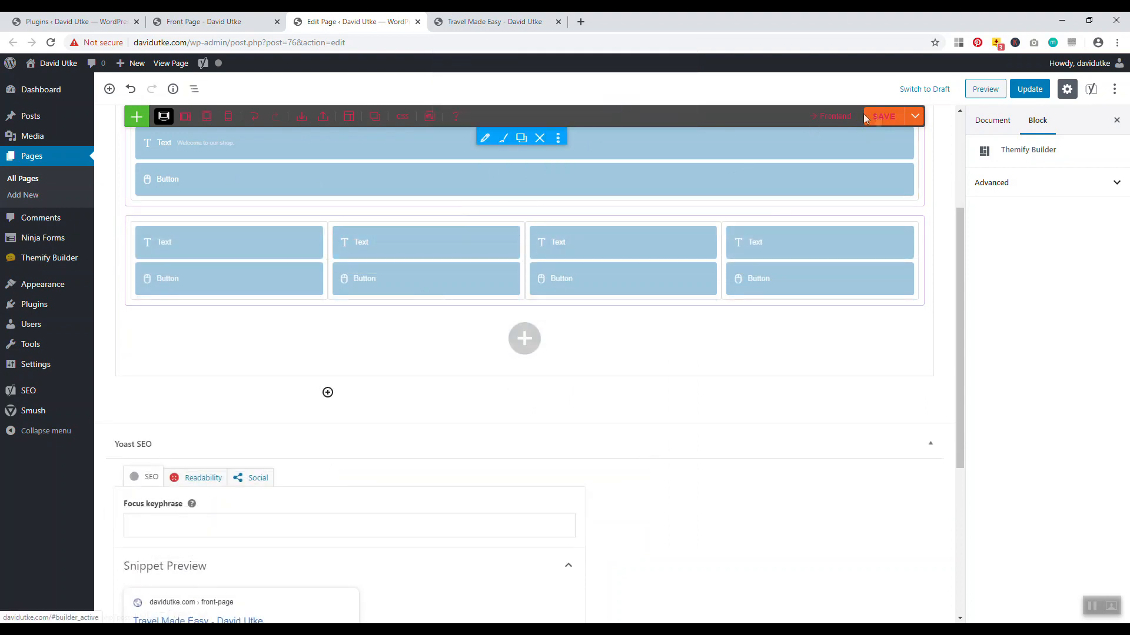
left_click(884, 116)
left_click(1030, 90)
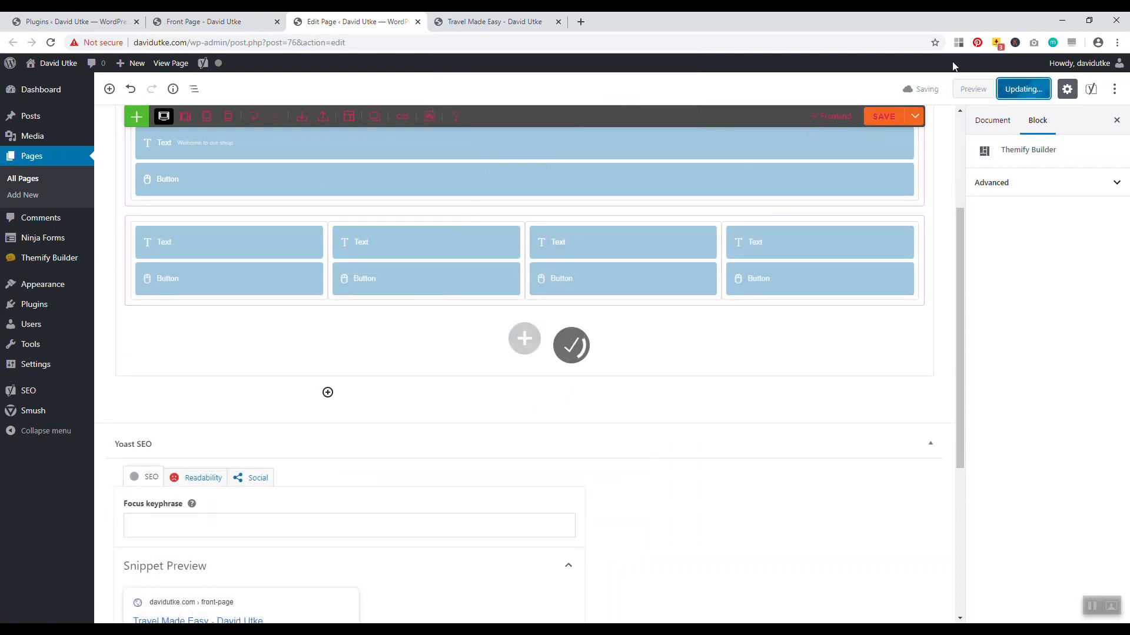
left_click(494, 21)
left_click(51, 42)
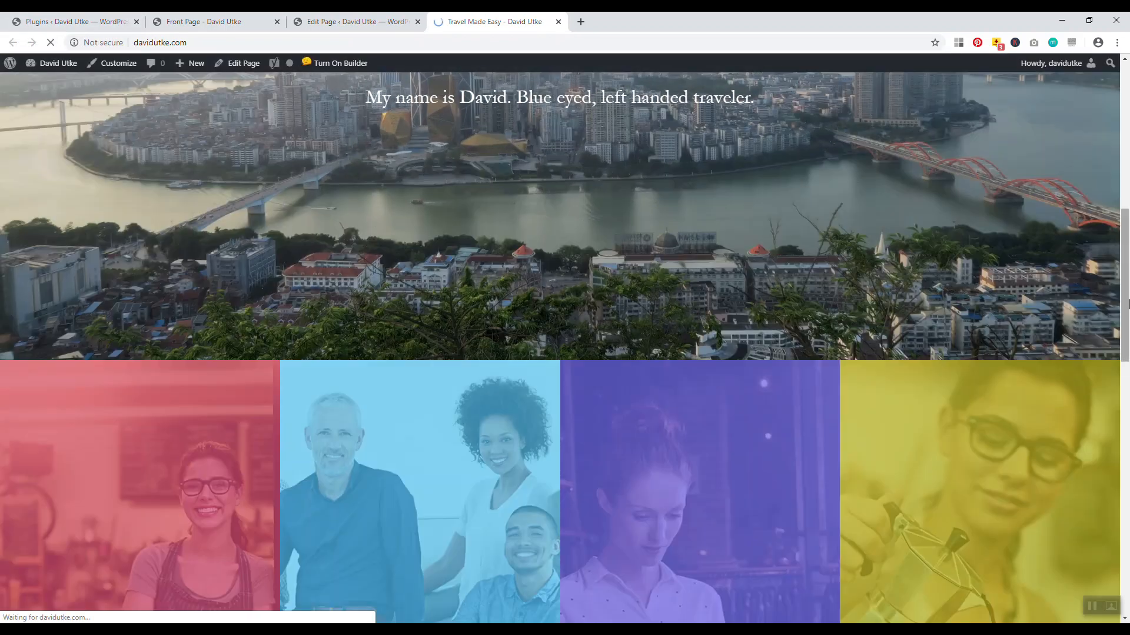
Scroll the live page to inspect the About, Portfolio, Blog and Contact colour columns, then return to the editor
left_click_drag(1125, 280, 1126, 142)
left_click_drag(1122, 186, 1126, 331)
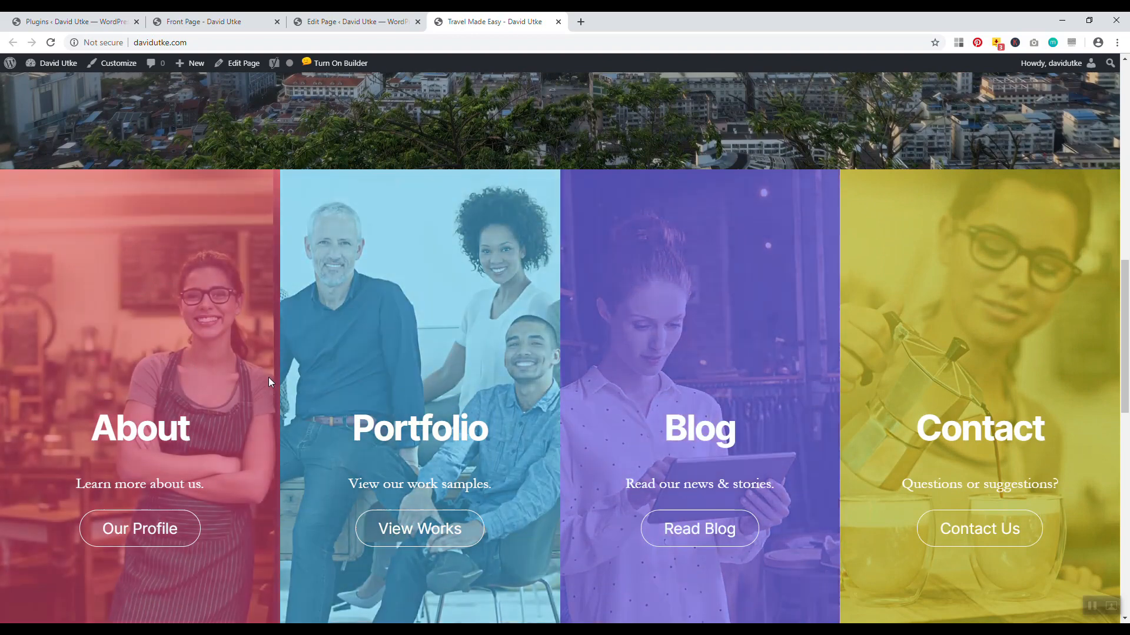
mouse_move(1126, 323)
left_mouse_down()
mouse_move(1127, 352)
mouse_move(1118, 125)
mouse_move(1123, 385)
mouse_move(1122, 150)
mouse_move(1128, 313)
left_mouse_up()
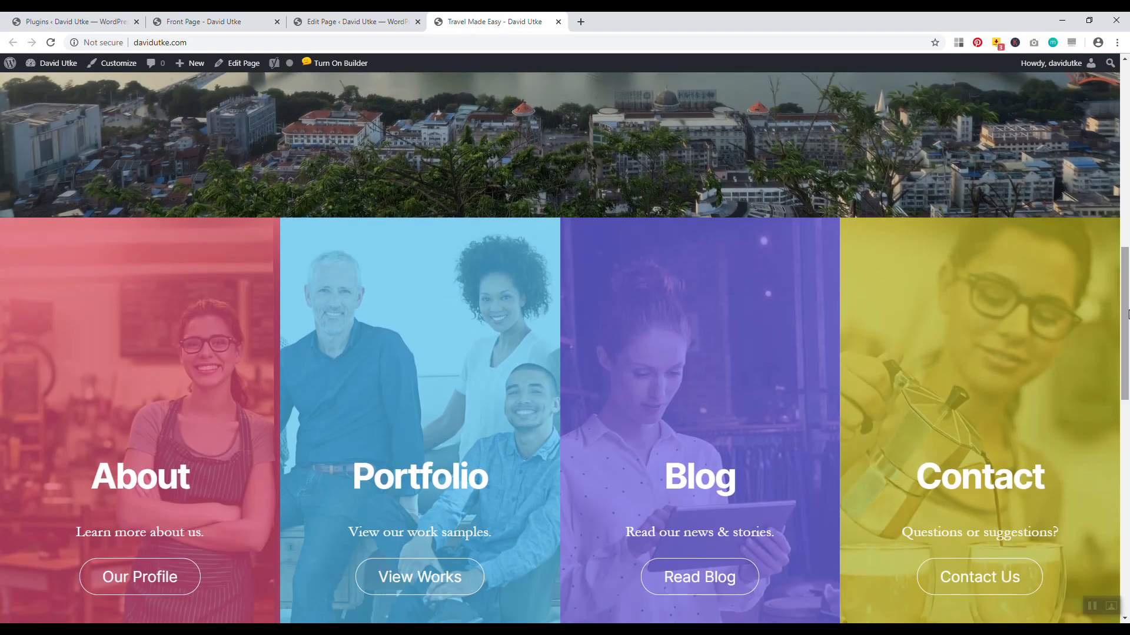
left_click_drag(1127, 313, 1127, 343)
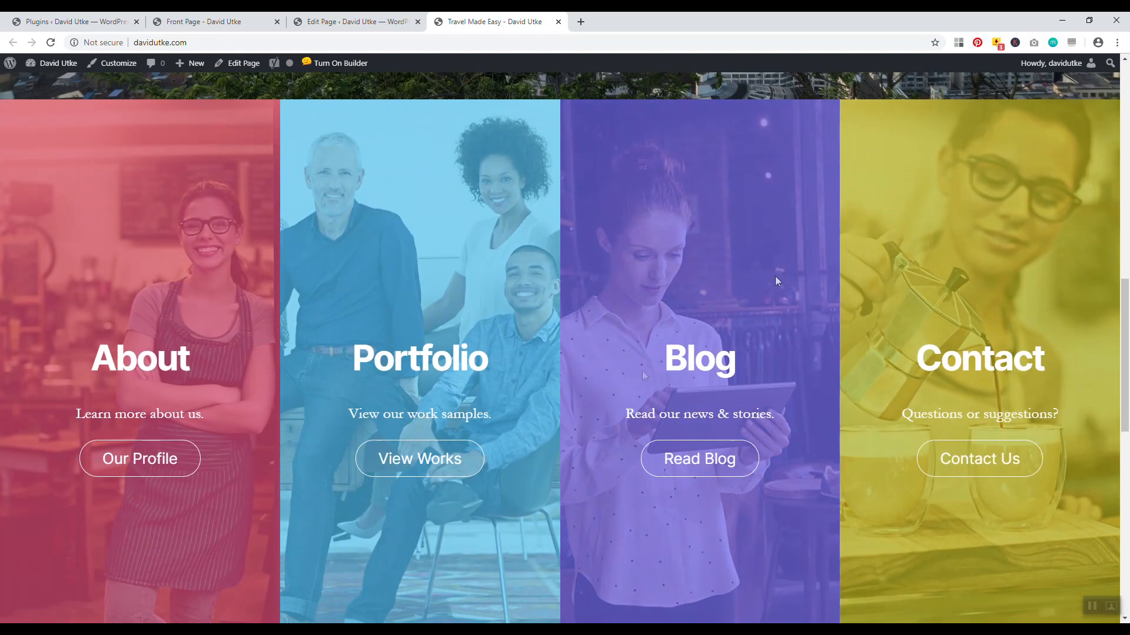
left_click(357, 22)
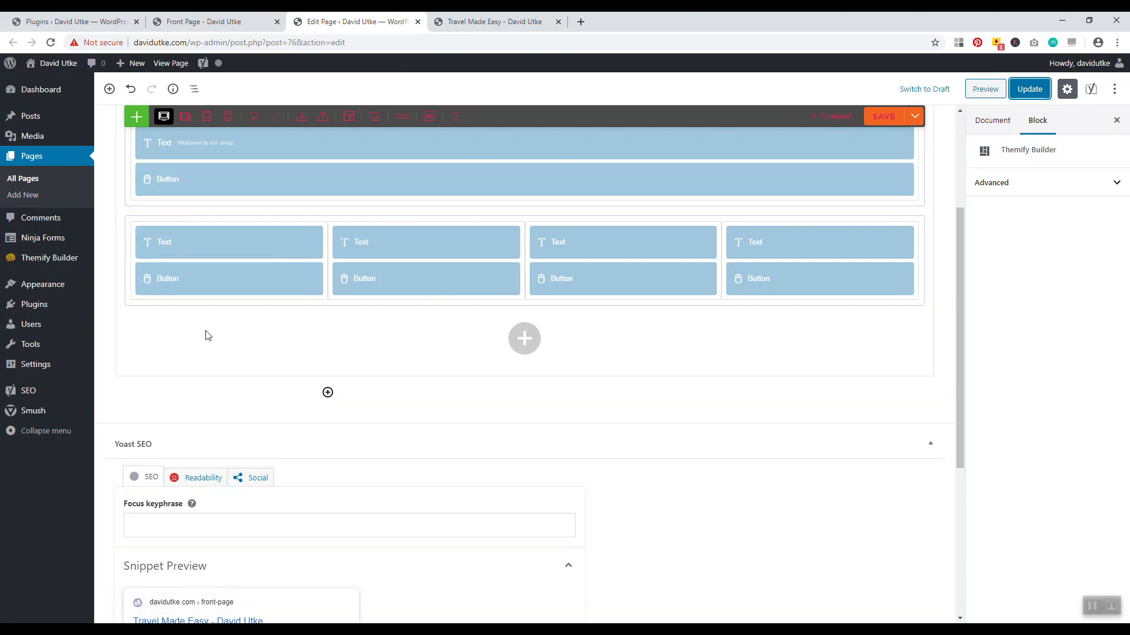
mouse_move(251, 244)
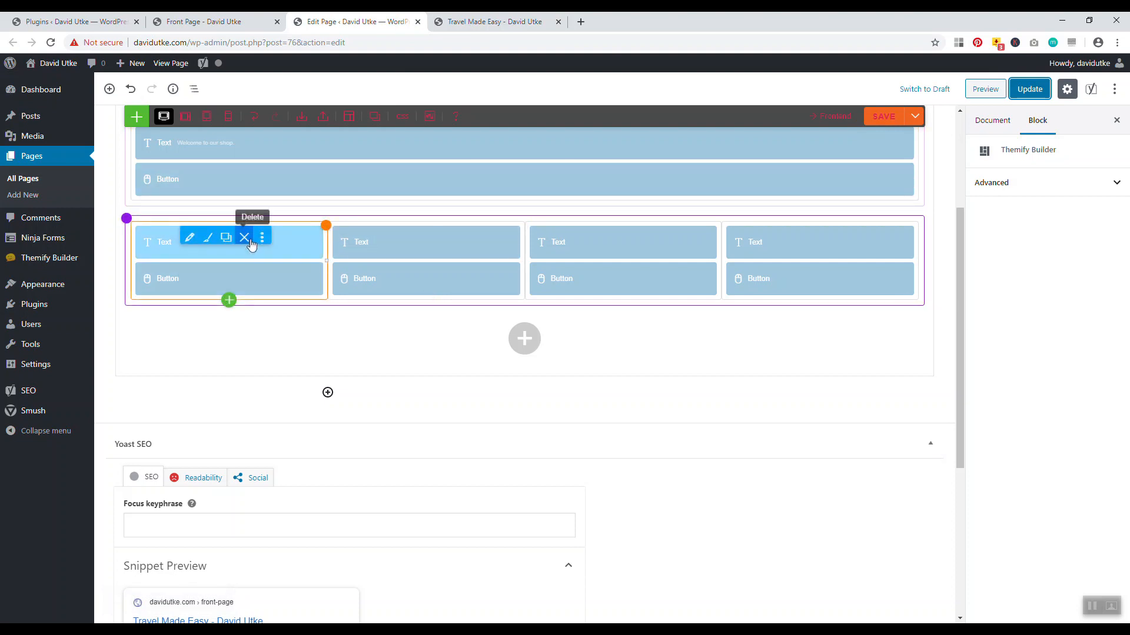
left_click(208, 238)
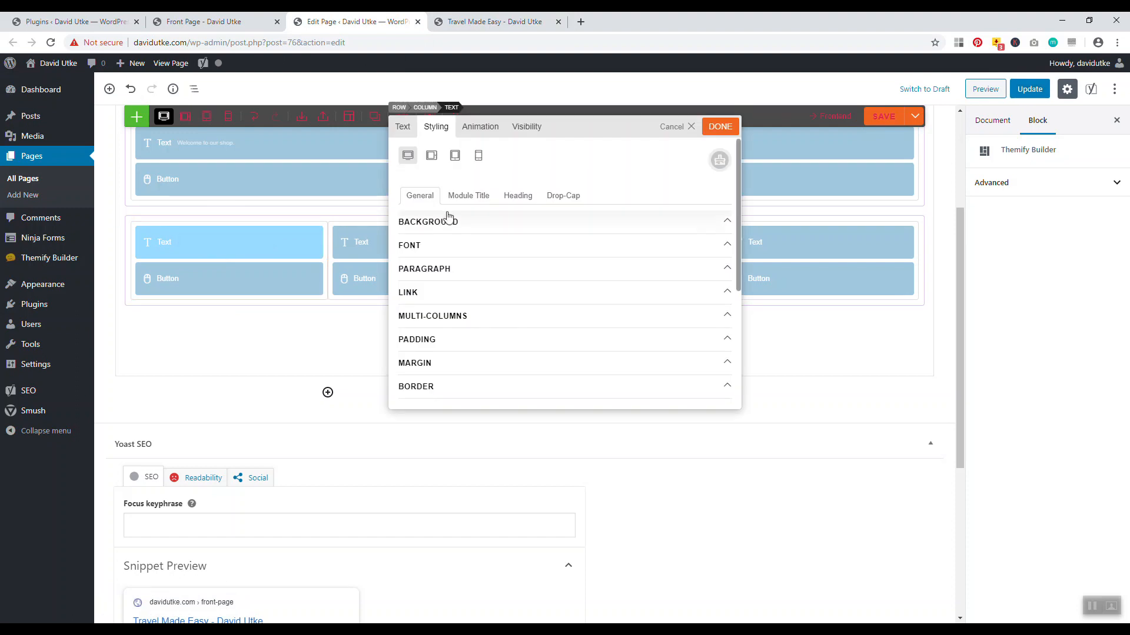
left_click(403, 126)
left_click(494, 21)
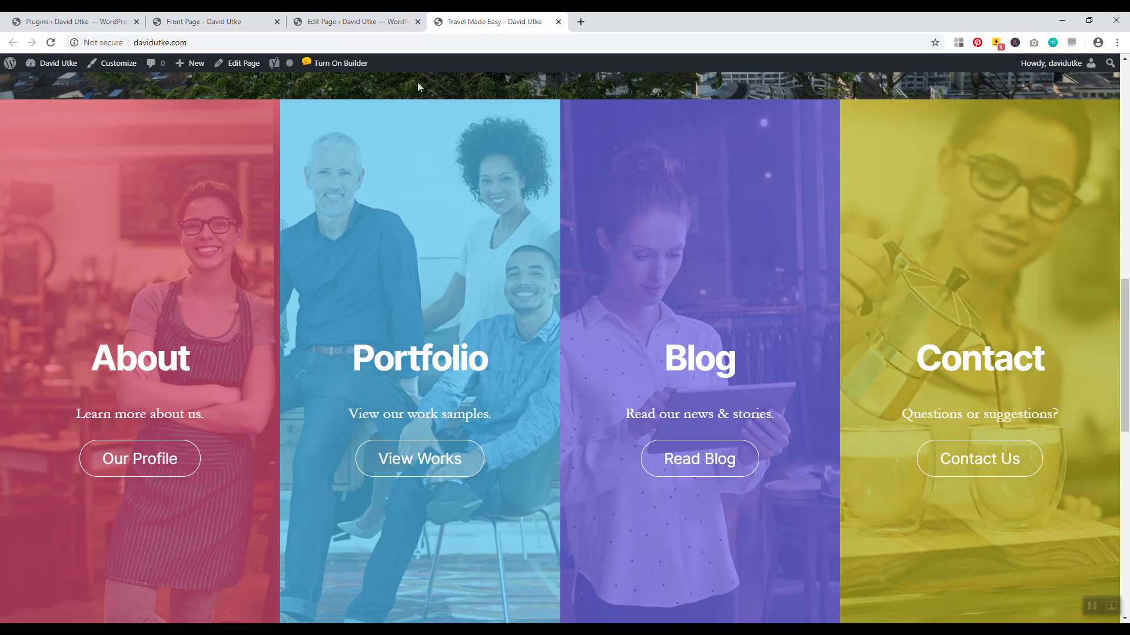
left_click(365, 23)
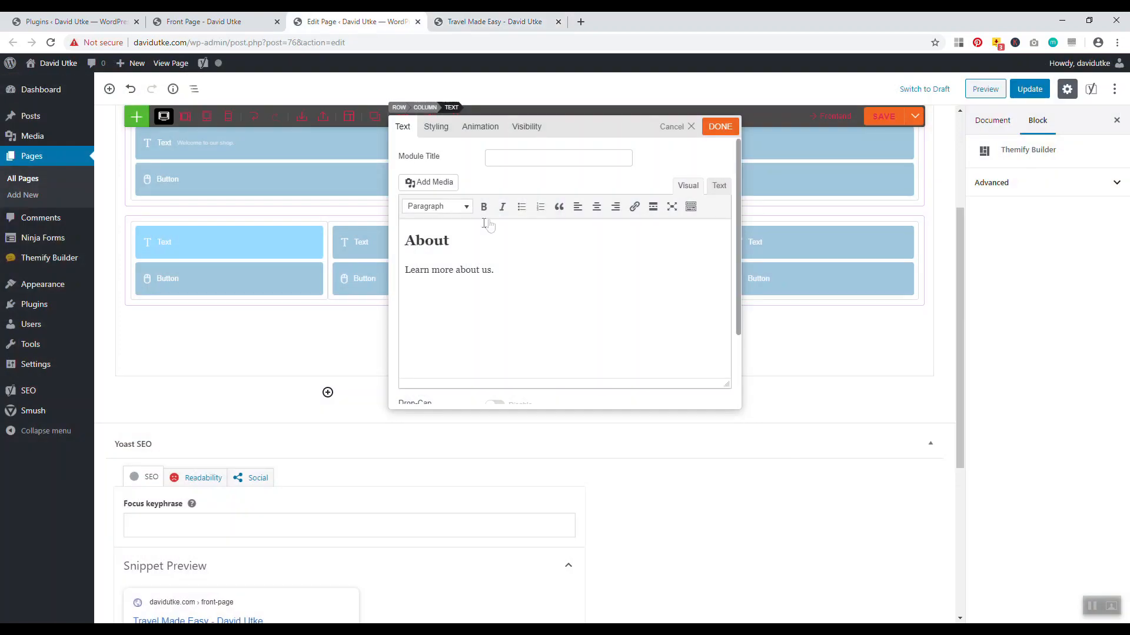
left_click(436, 126)
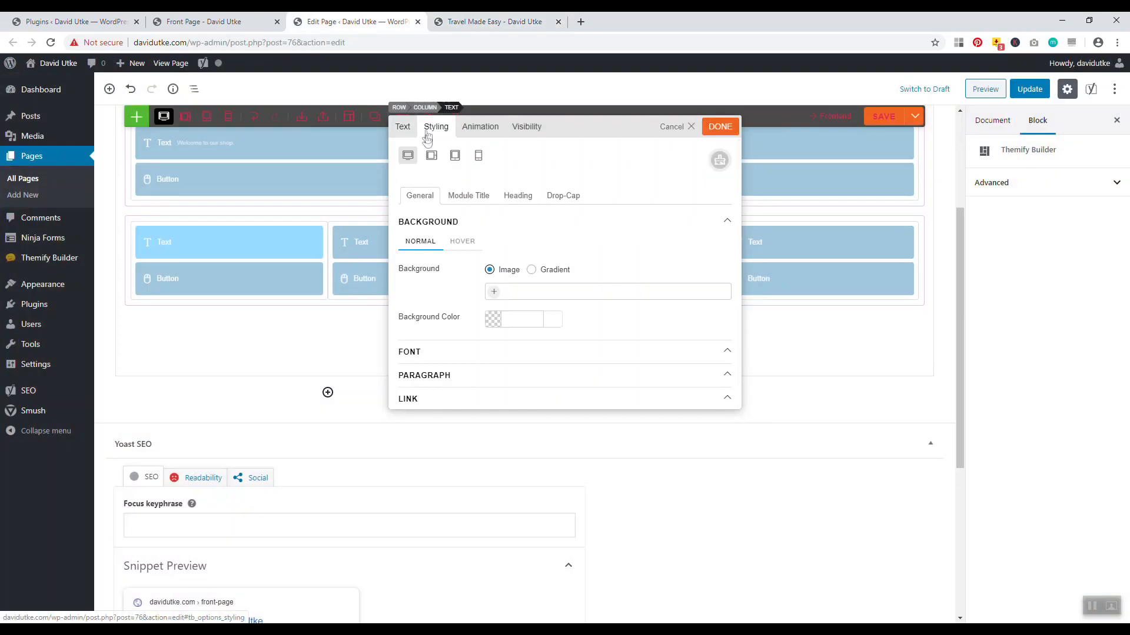
left_click(678, 131)
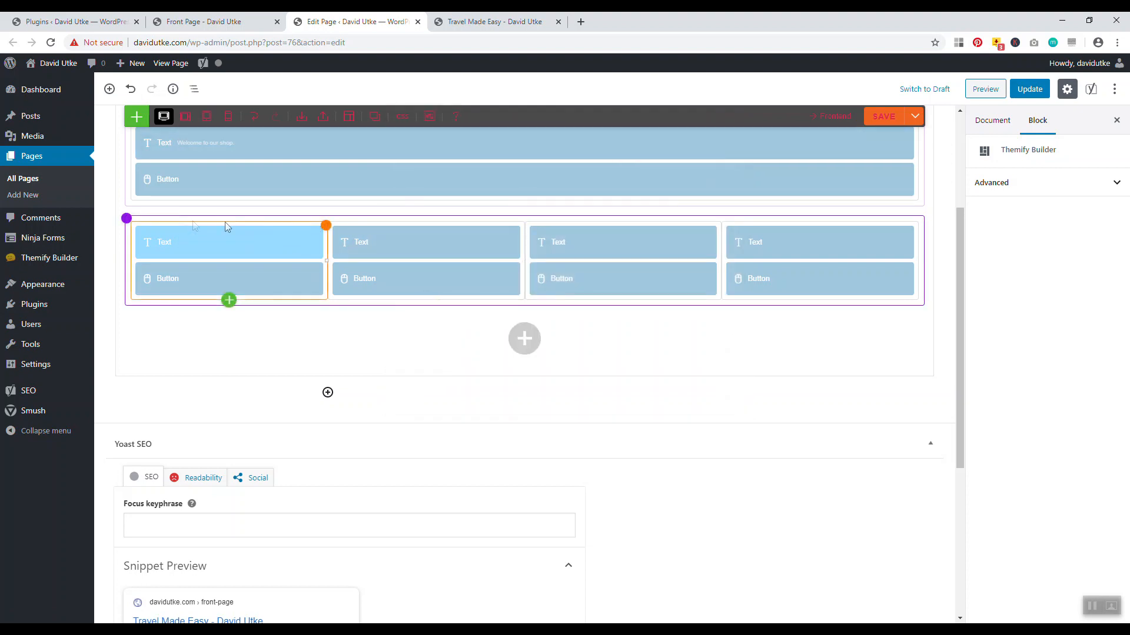
left_click(495, 21)
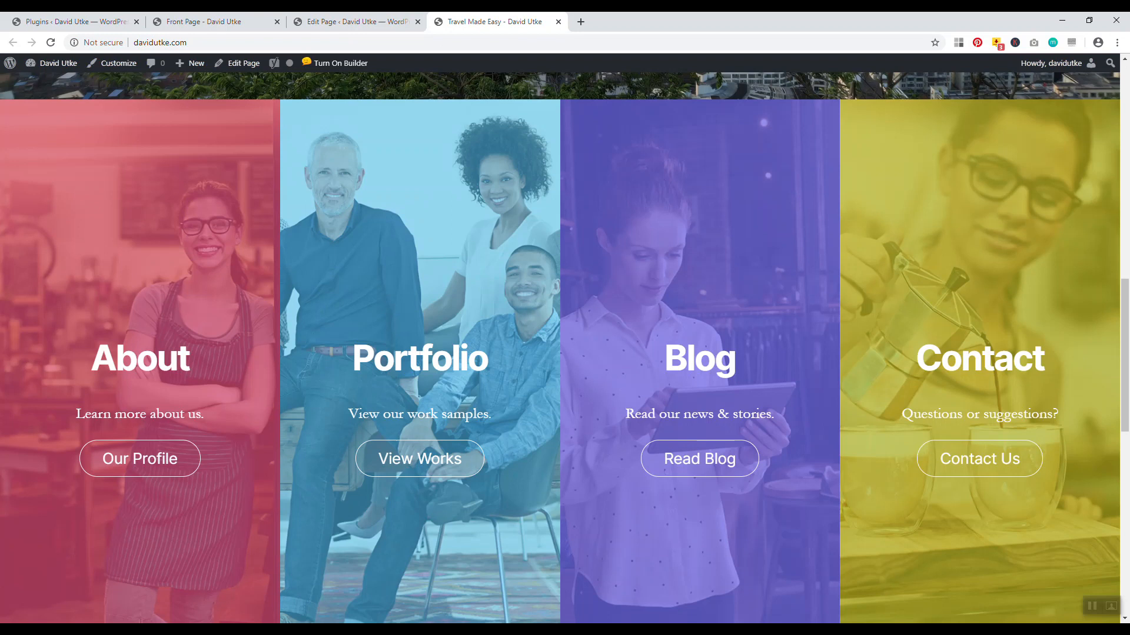
key("ctrl+shift+Tab")
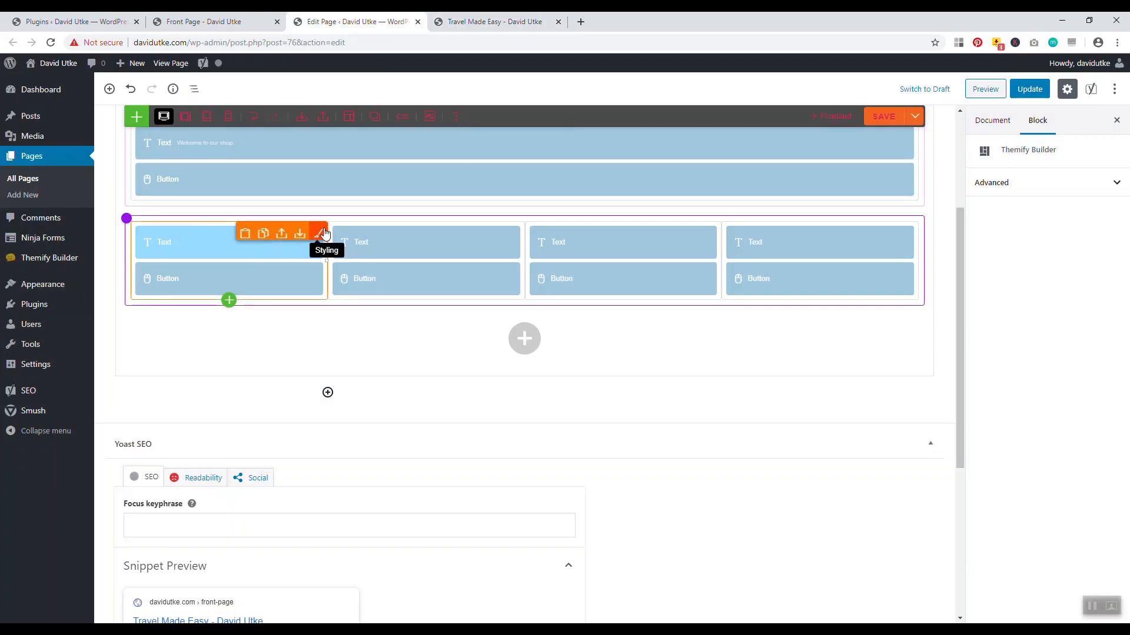
Inspect the About column's background settings without changes, comparing against the live page
left_click(319, 234)
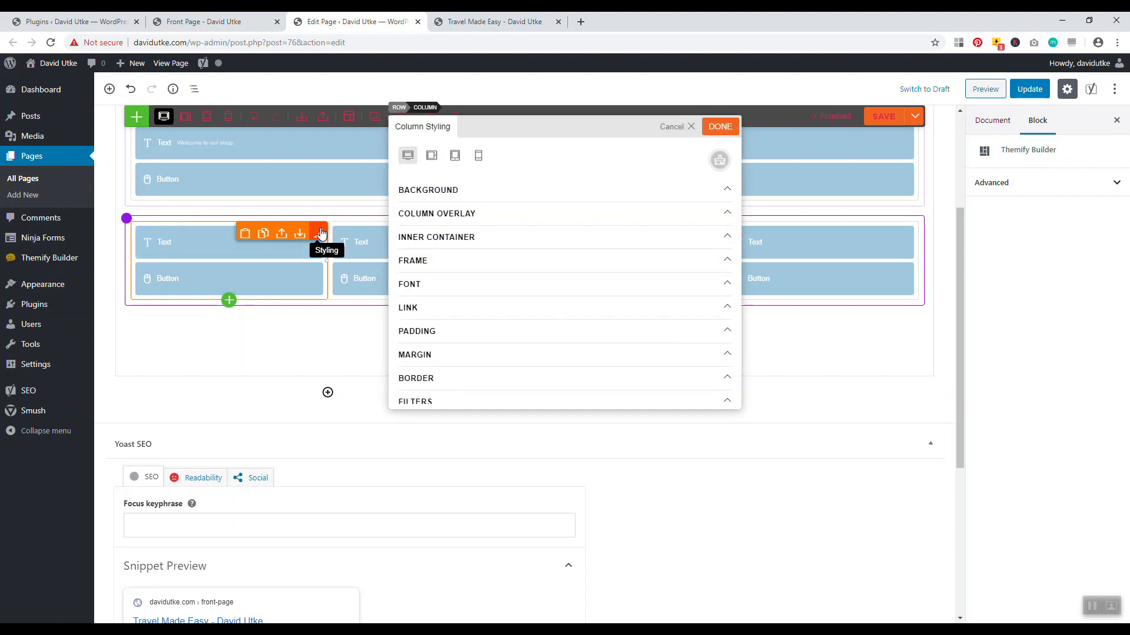
left_click(417, 197)
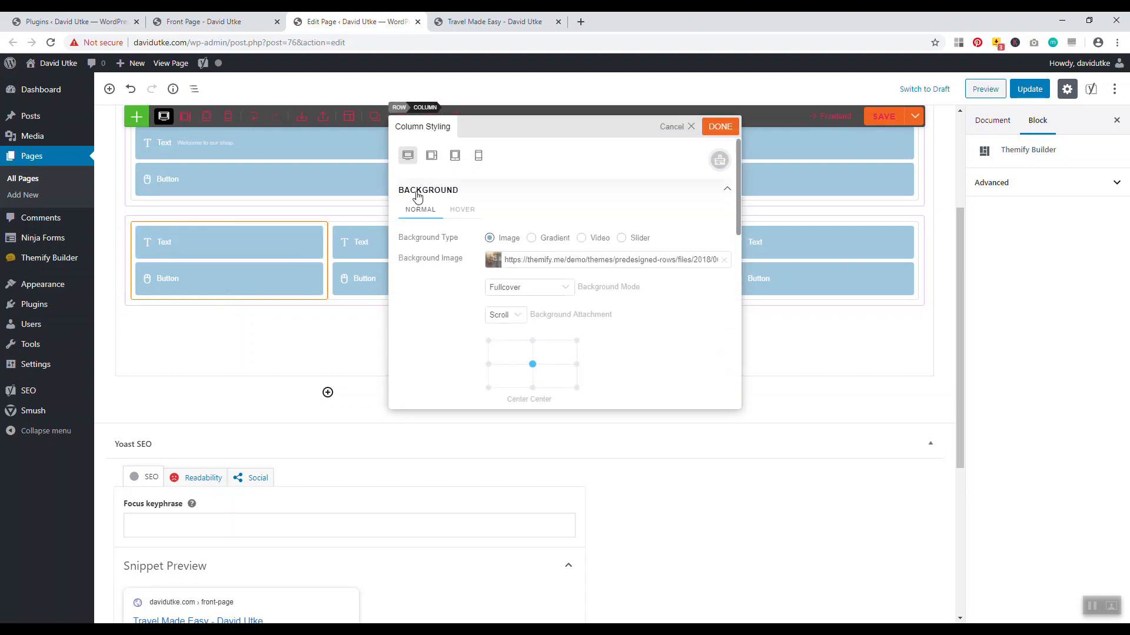
left_click(671, 128)
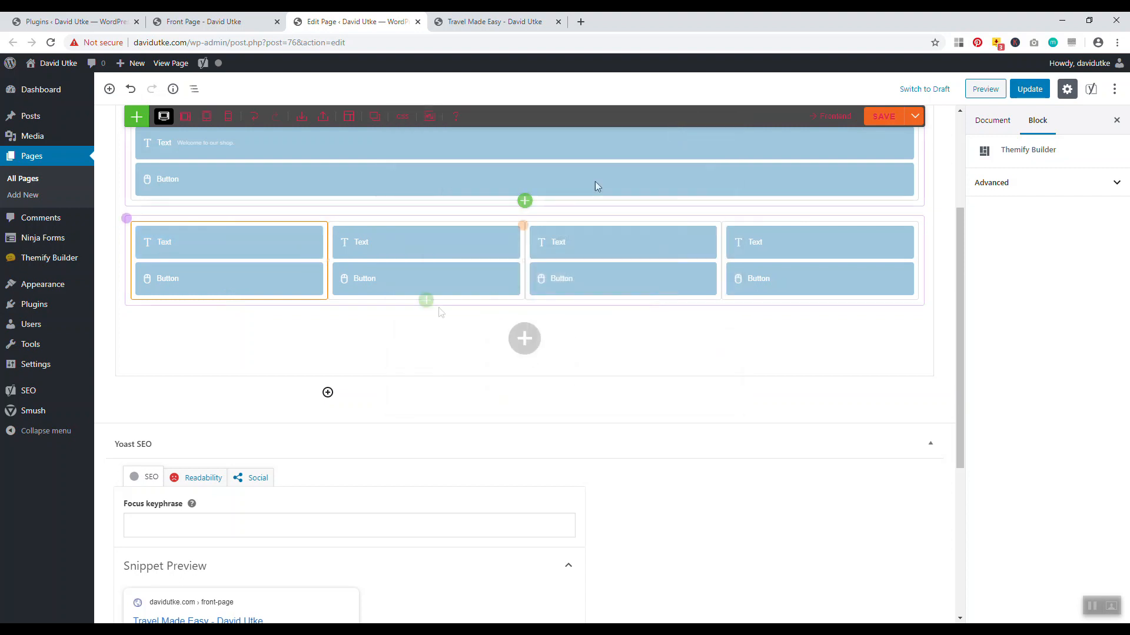
key("ctrl+Tab")
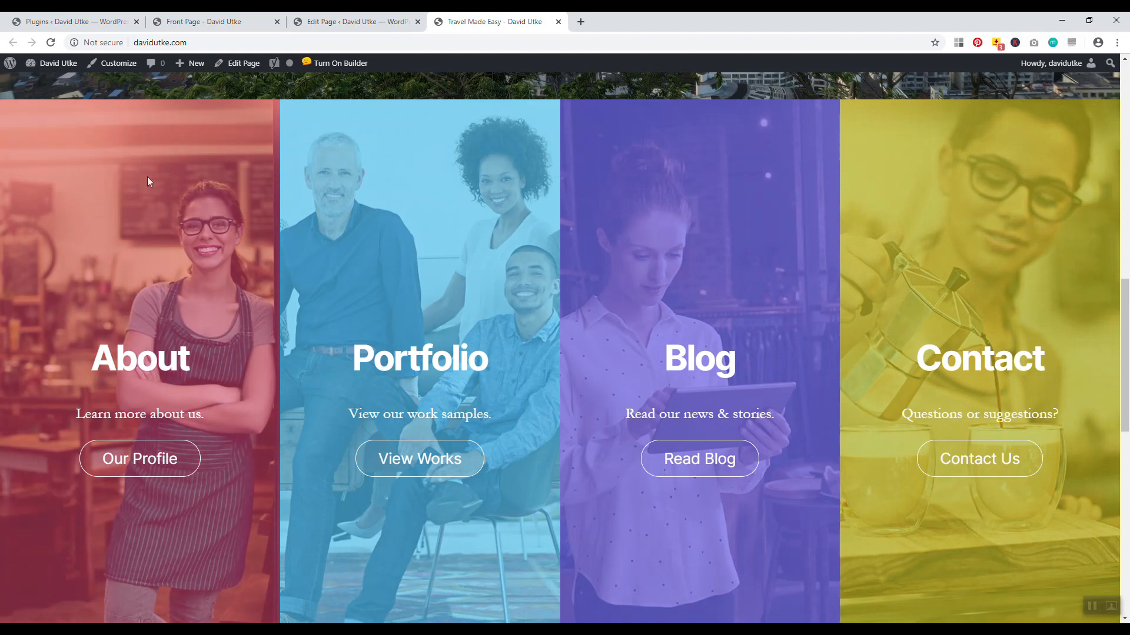
key("ctrl+shift+Tab")
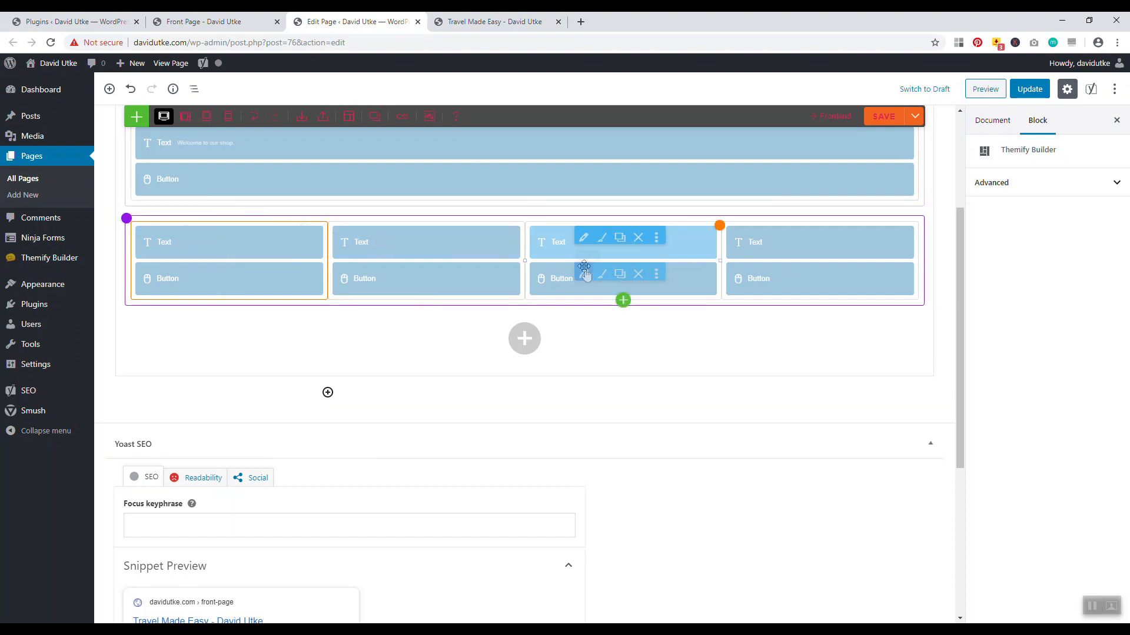
key("ctrl+Tab")
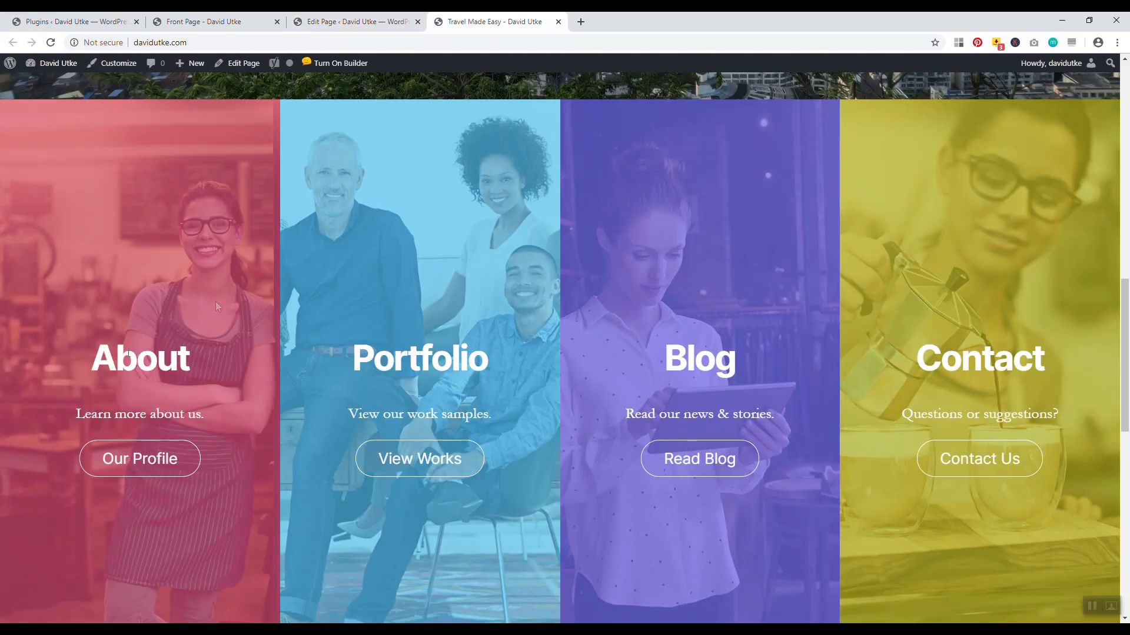
key("ctrl+shift+Tab")
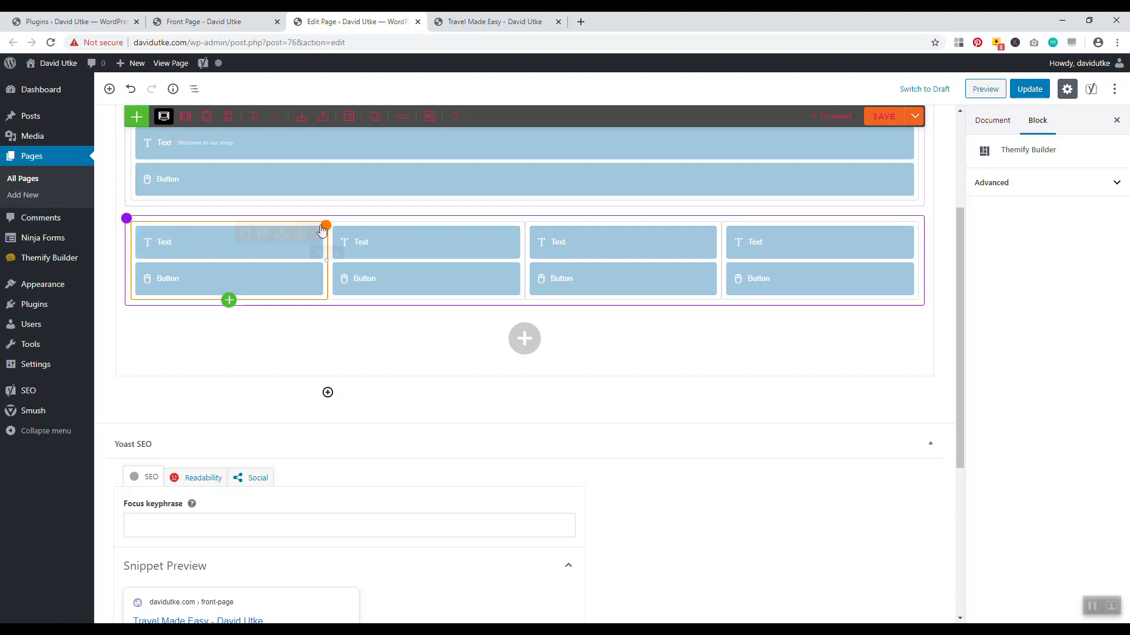
left_click(318, 234)
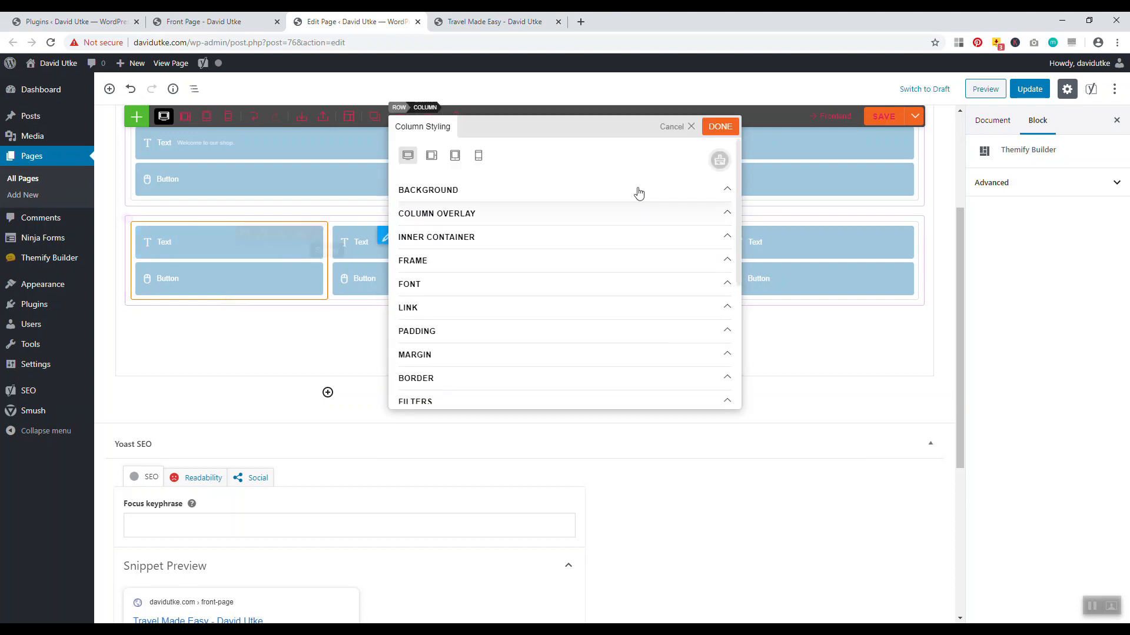
left_click(673, 133)
key("ctrl+Tab")
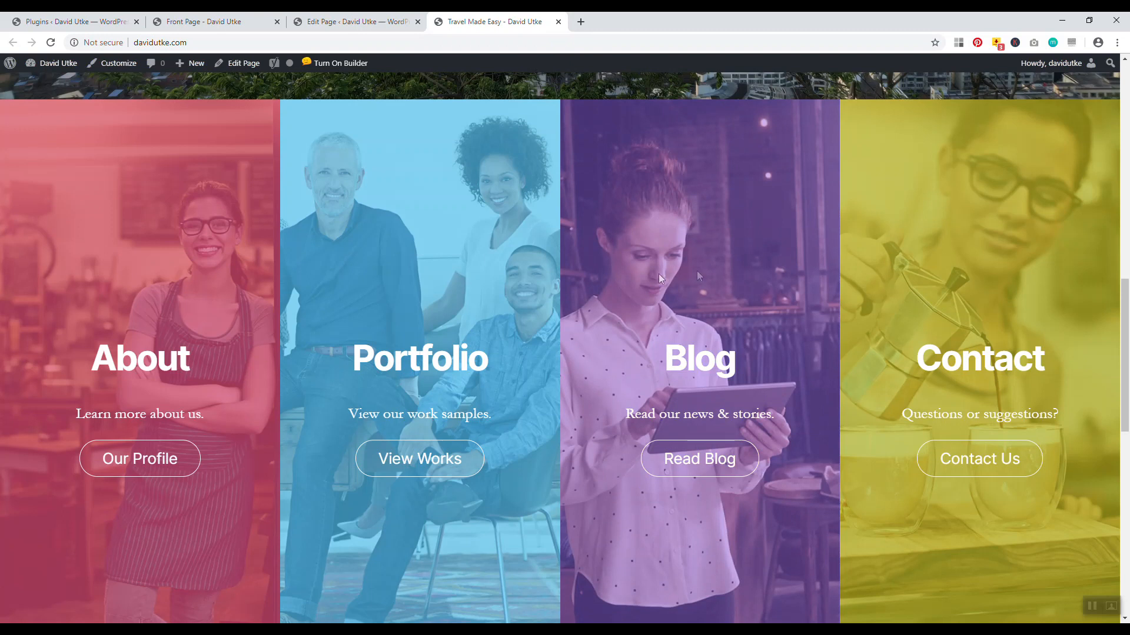
key("ctrl+shift+Tab")
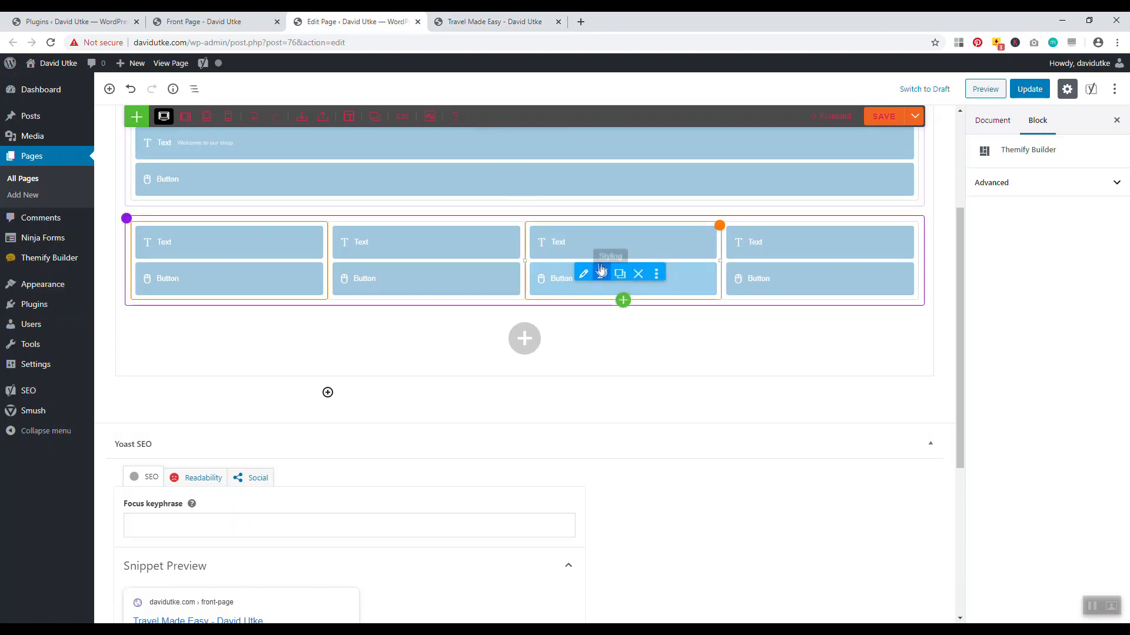
Replace the Blog column's background with 5657687.png from the Media Library, update, and reload the live page
left_click(710, 235)
left_click(524, 190)
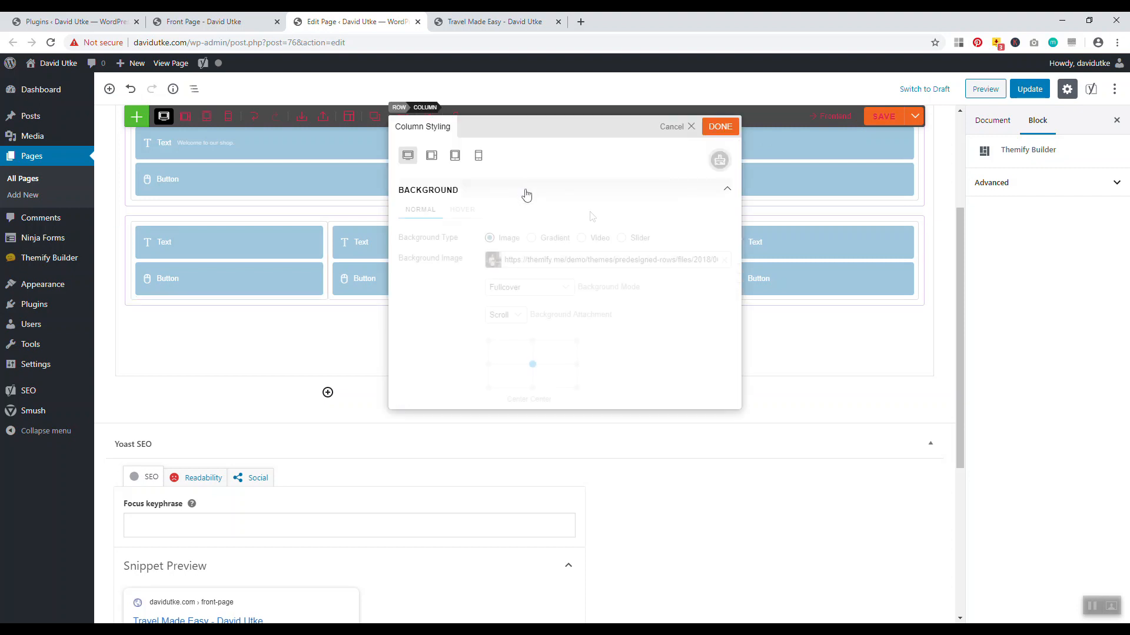
left_click(724, 261)
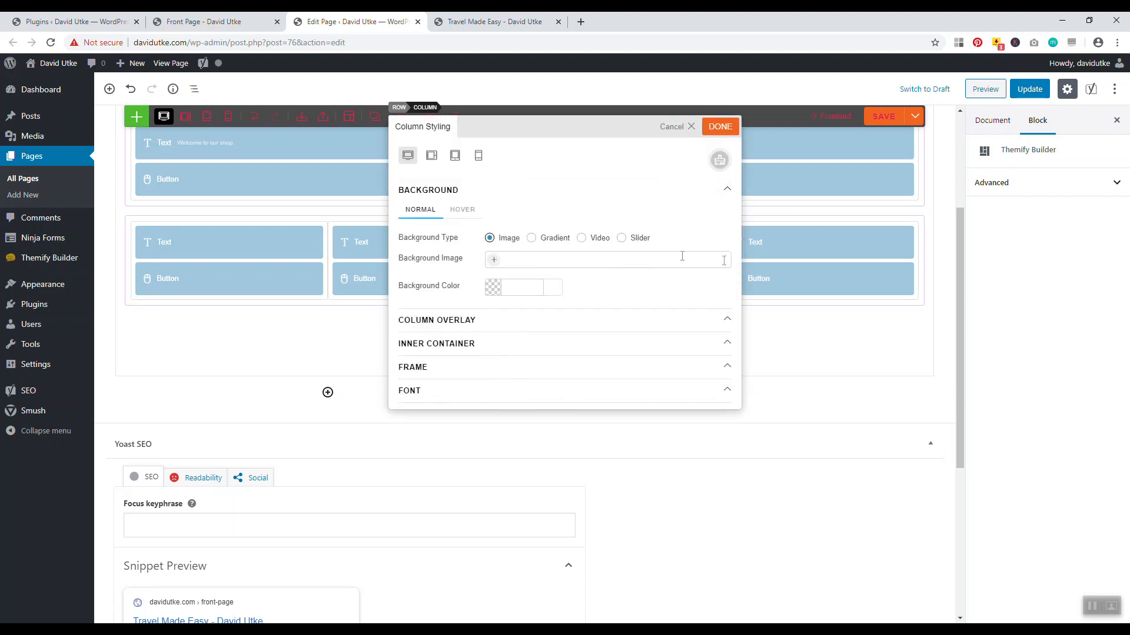
left_click(493, 261)
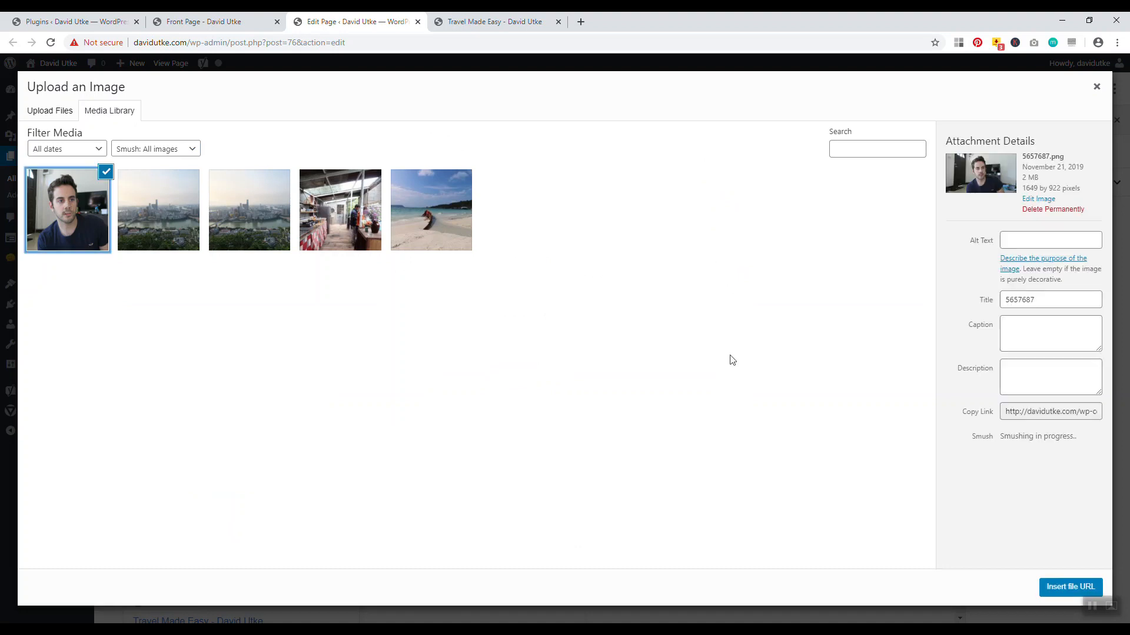
left_click(1061, 591)
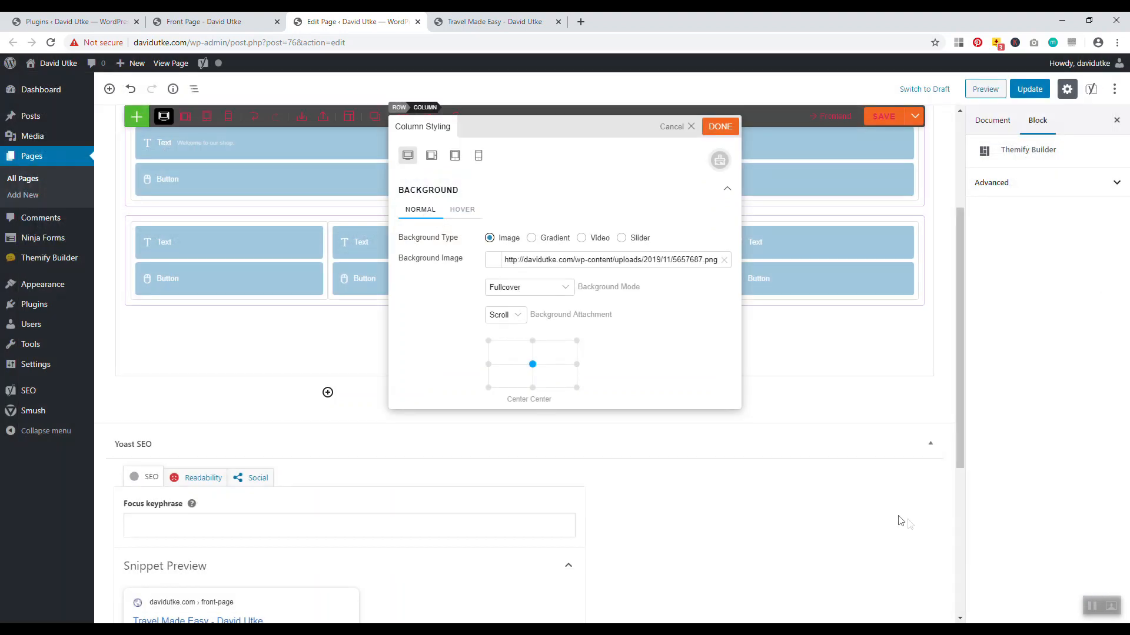
left_click(719, 128)
left_click(1029, 89)
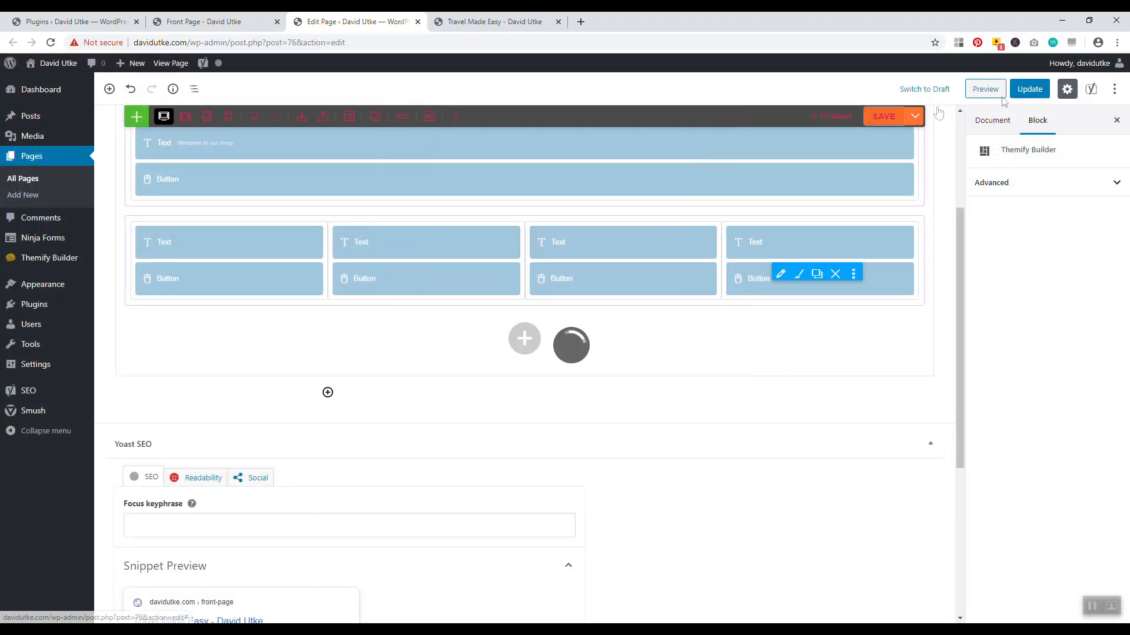
left_click(494, 22)
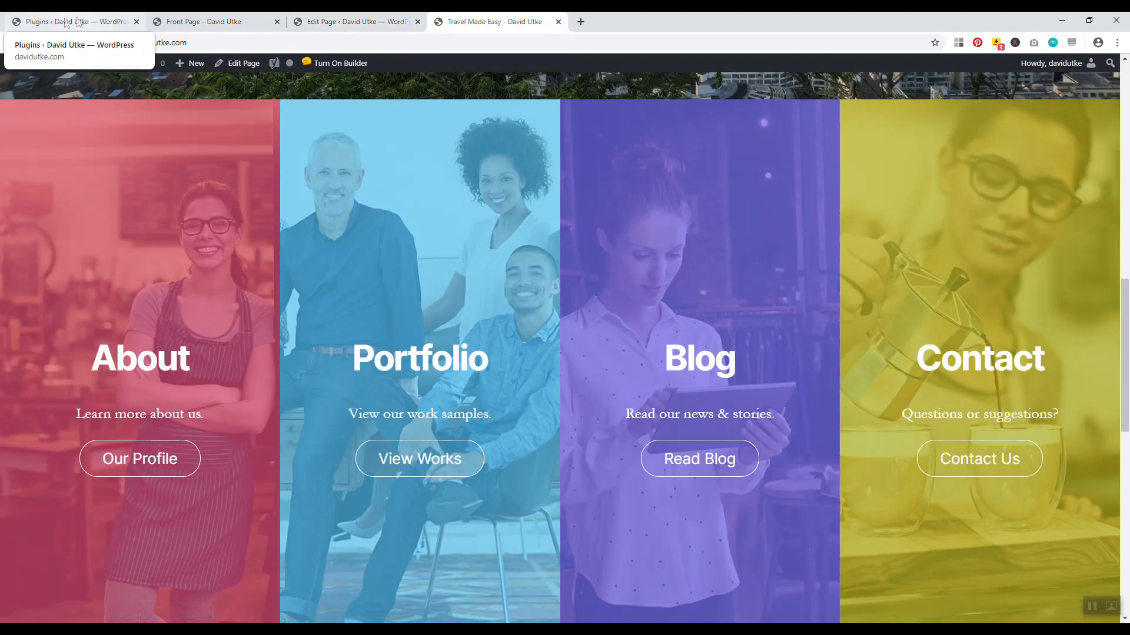
left_click(50, 42)
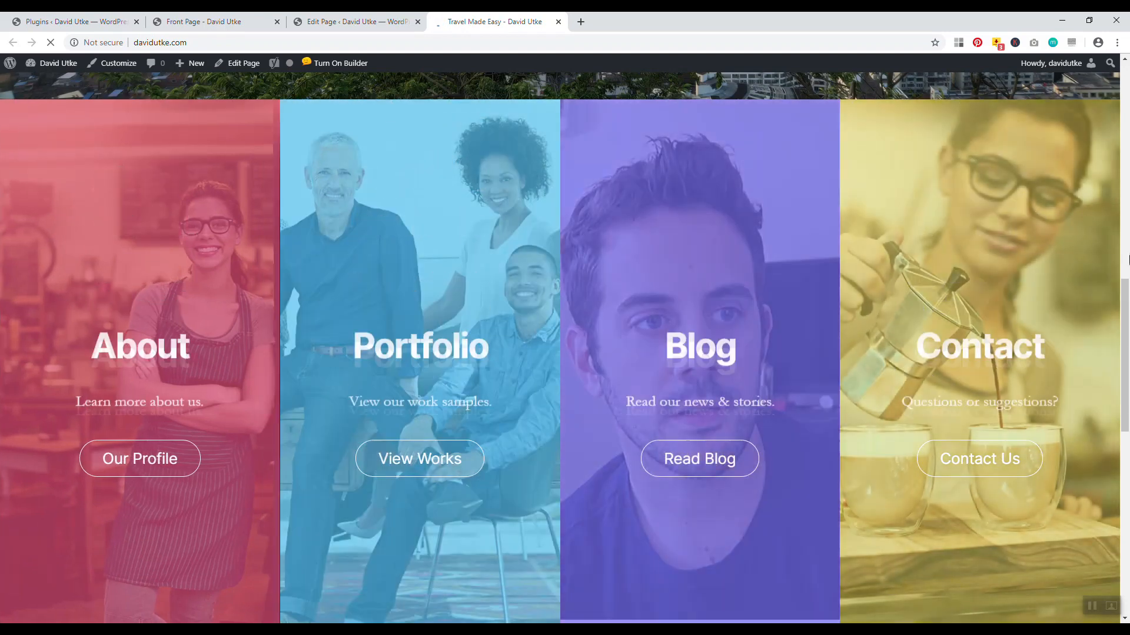
Switch the Blog column overlay from purple to light blue #5ec7f7, save, and reload the live page
left_click_drag(1127, 376, 1063, 377)
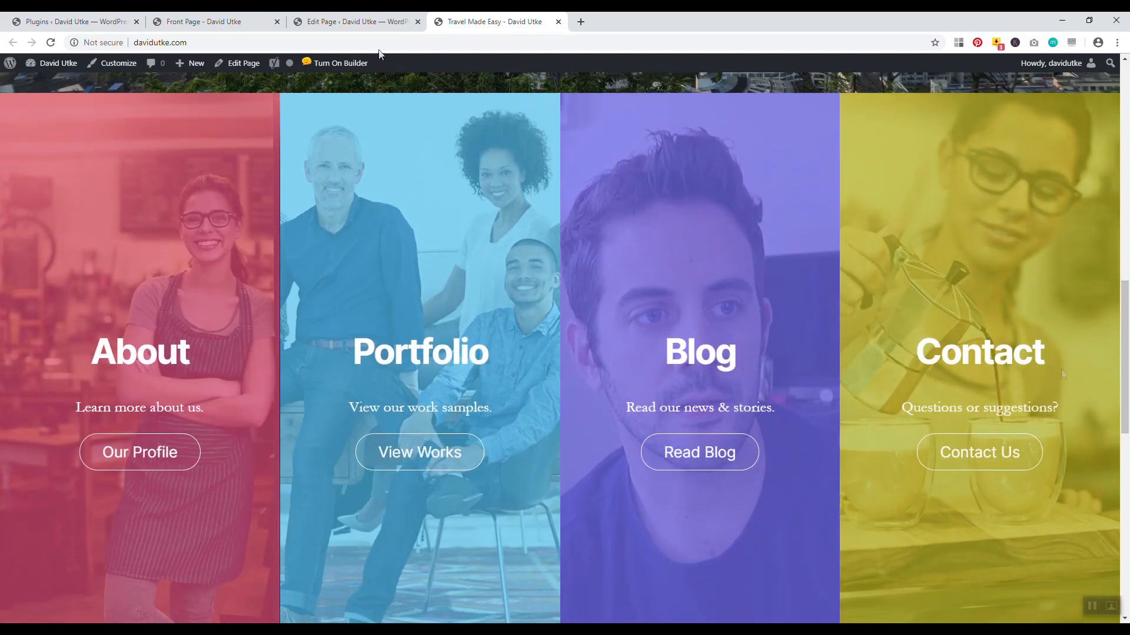
left_click(366, 22)
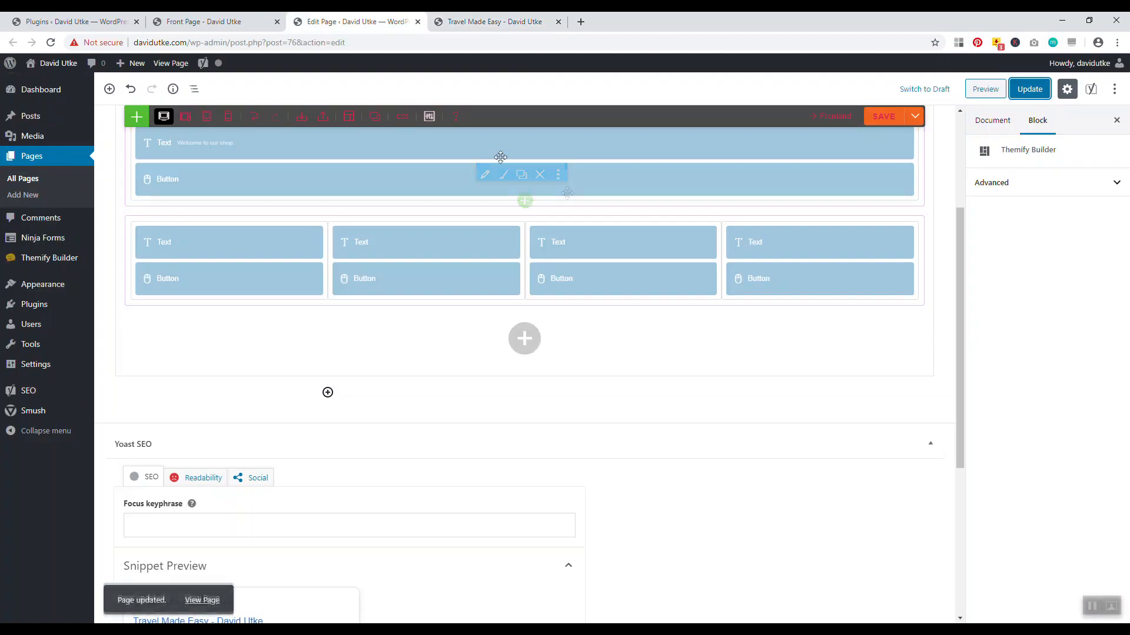
left_click(713, 234)
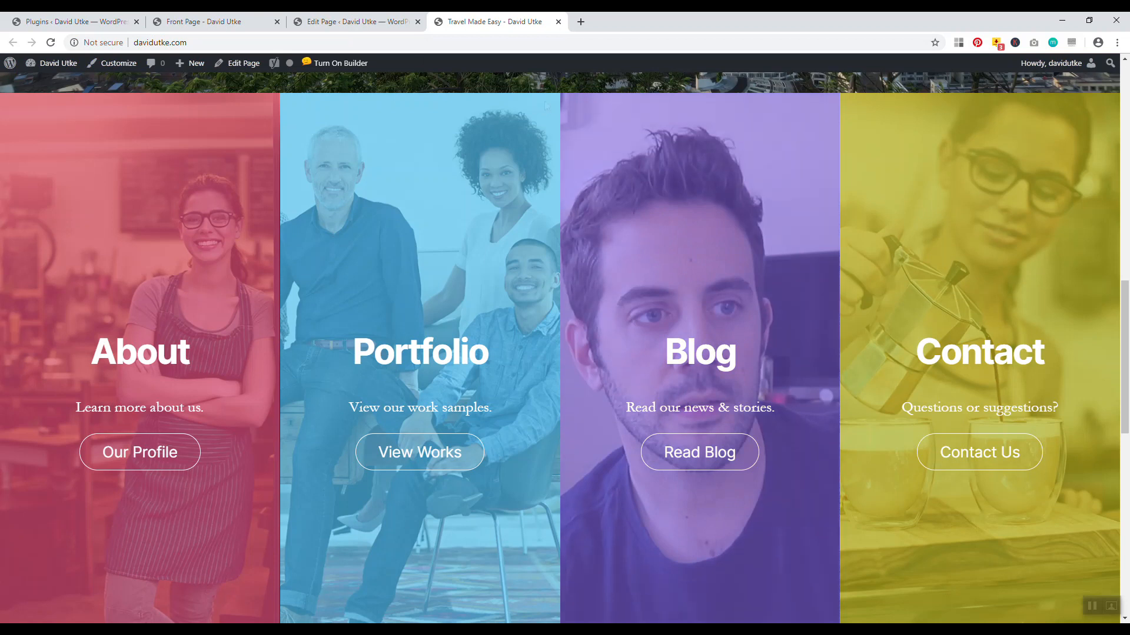
left_click(353, 21)
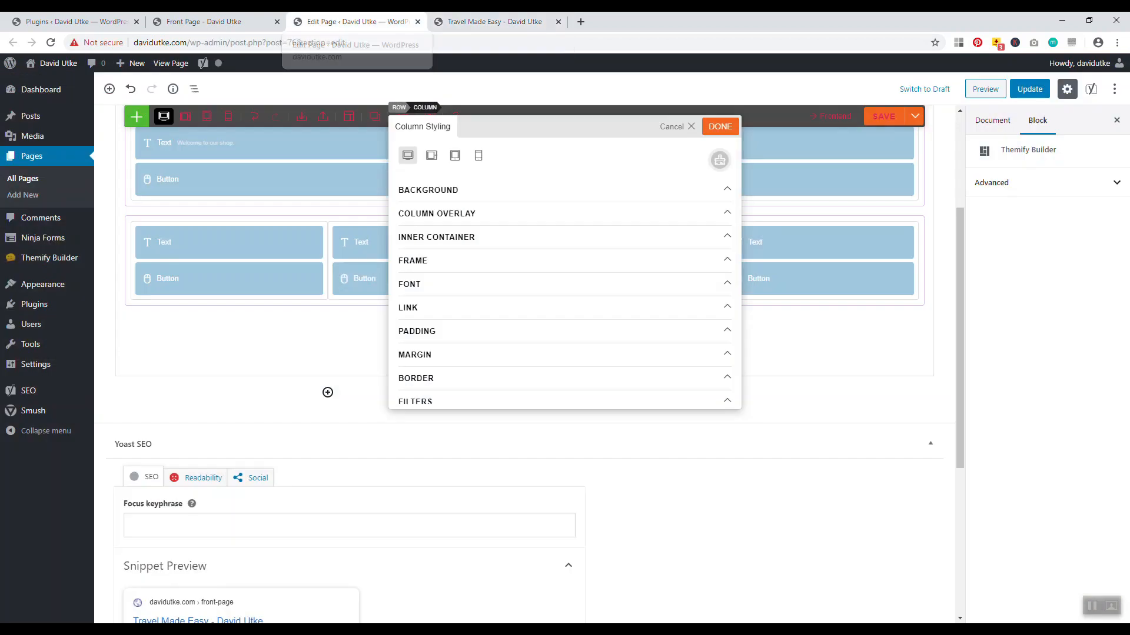
left_click(464, 214)
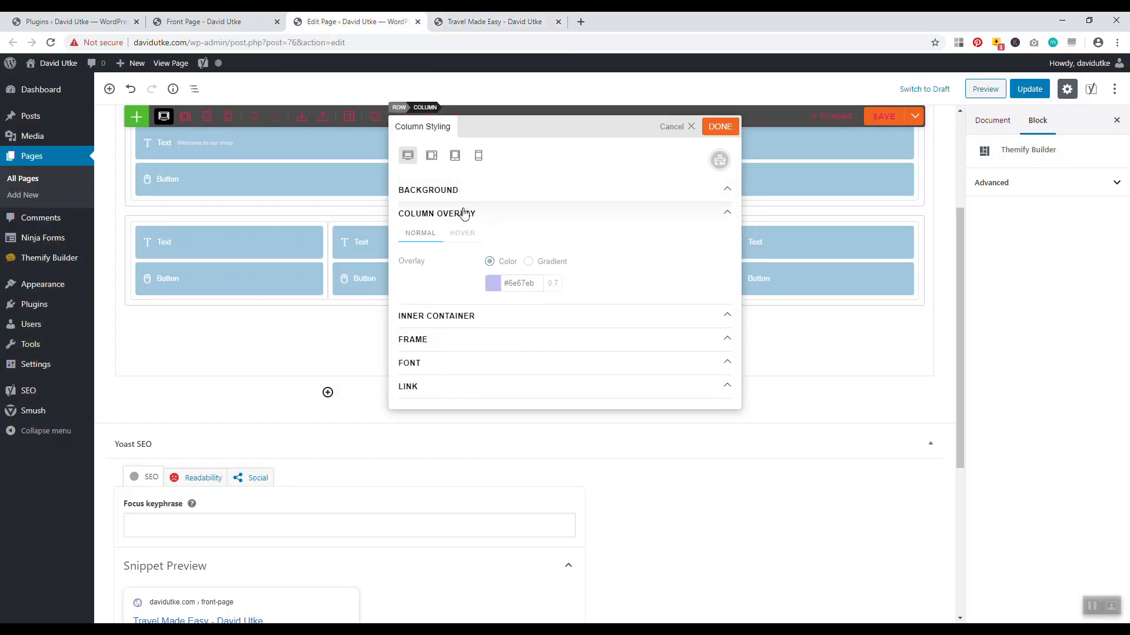
left_click(520, 286)
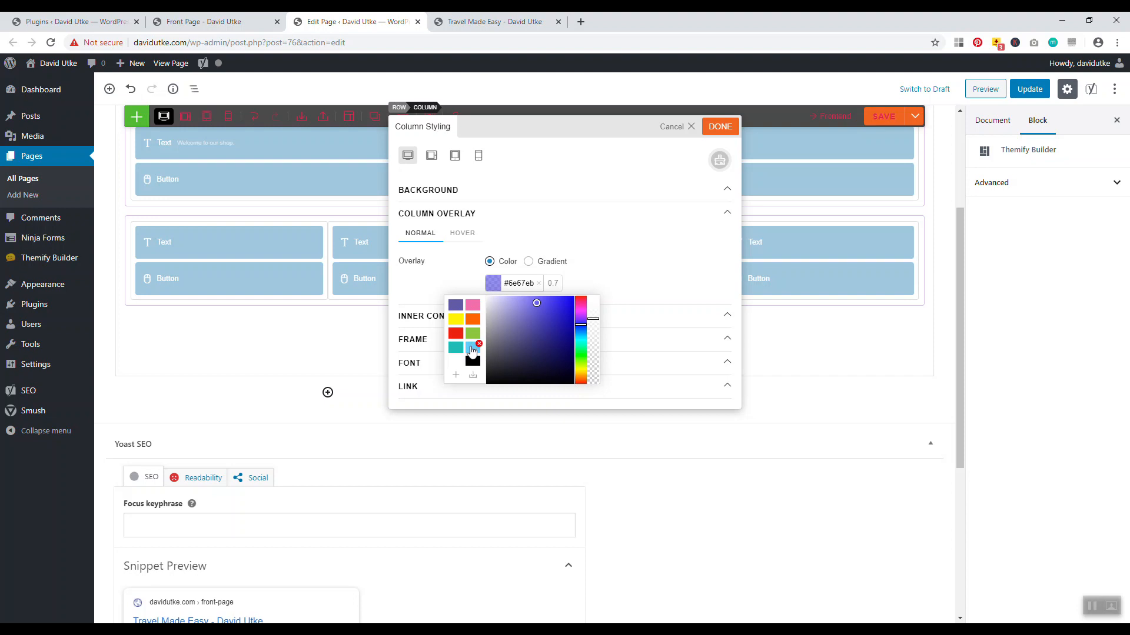
left_click(472, 349)
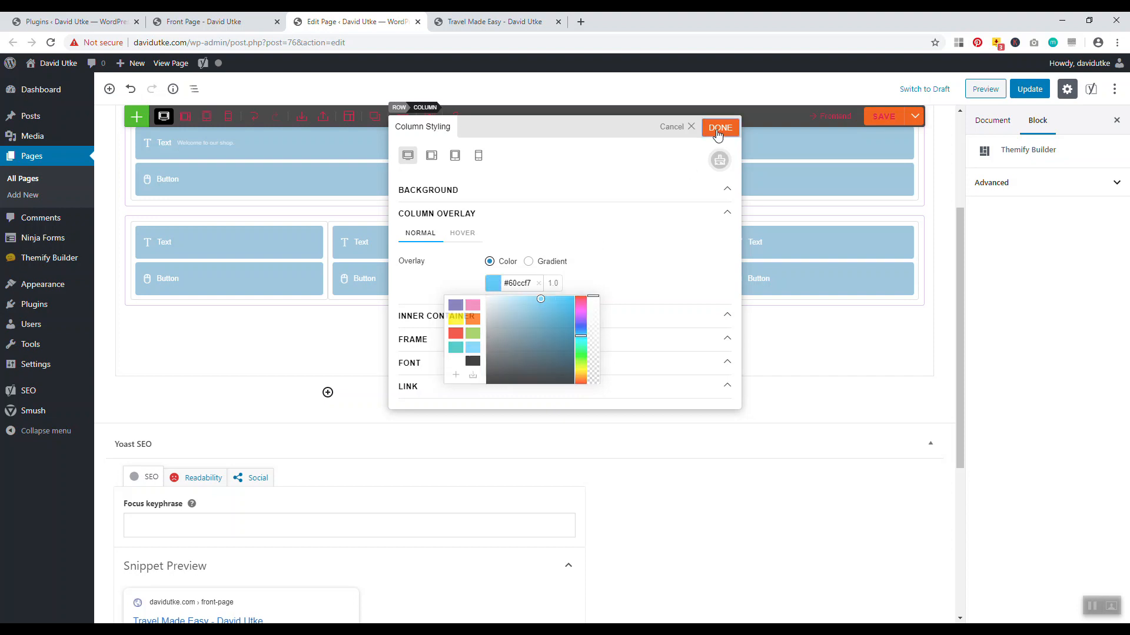
left_click(720, 127)
left_click(1029, 89)
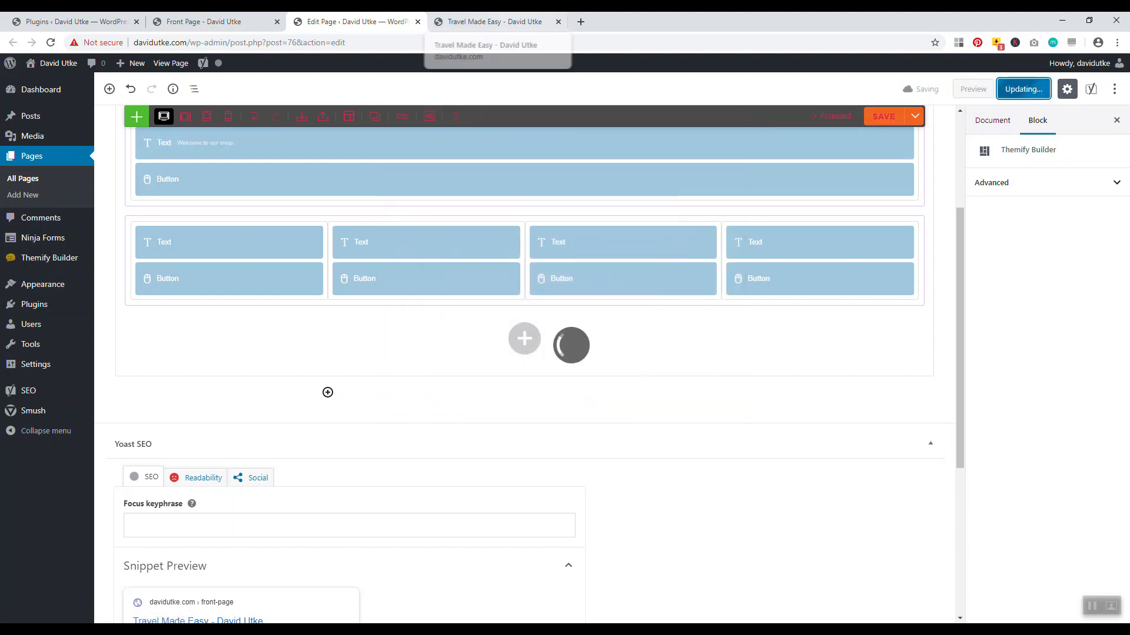
left_click(494, 21)
left_click(51, 42)
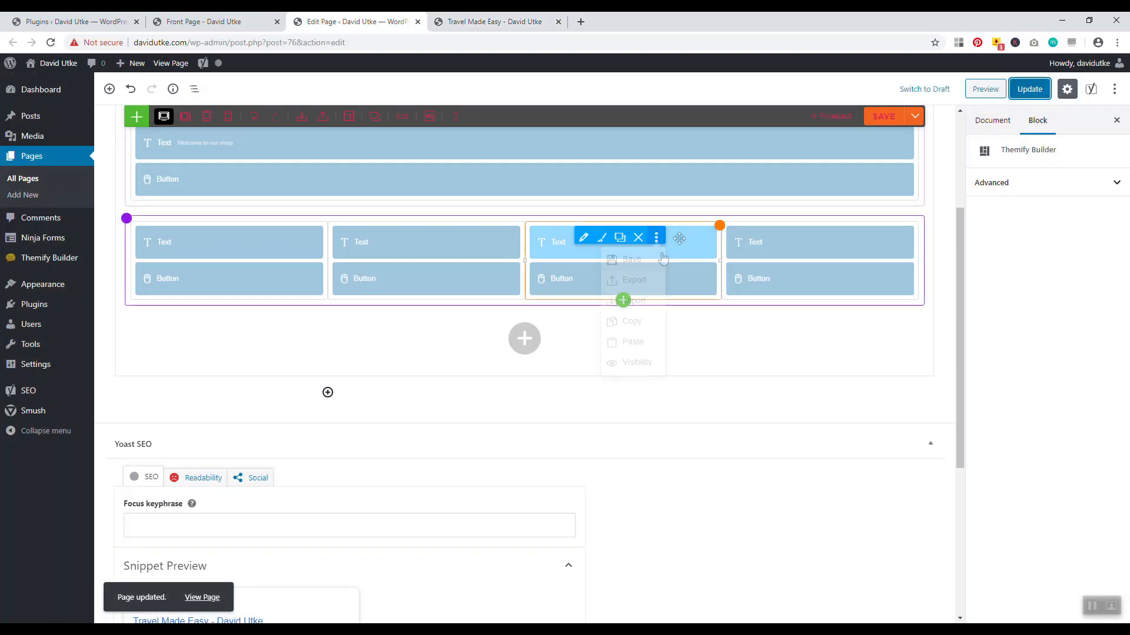
Make the Blog column overlay much more transparent, save, and check it on the live page
left_click(709, 236)
left_click(422, 215)
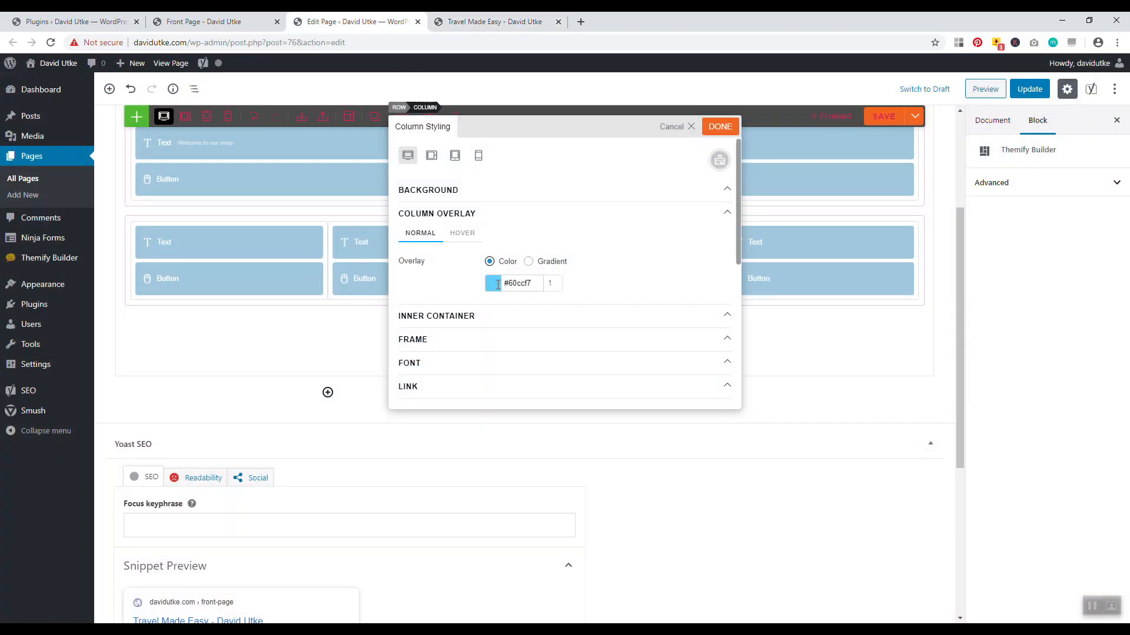
left_click(498, 285)
left_click(591, 305)
left_click_drag(591, 305, 578, 371)
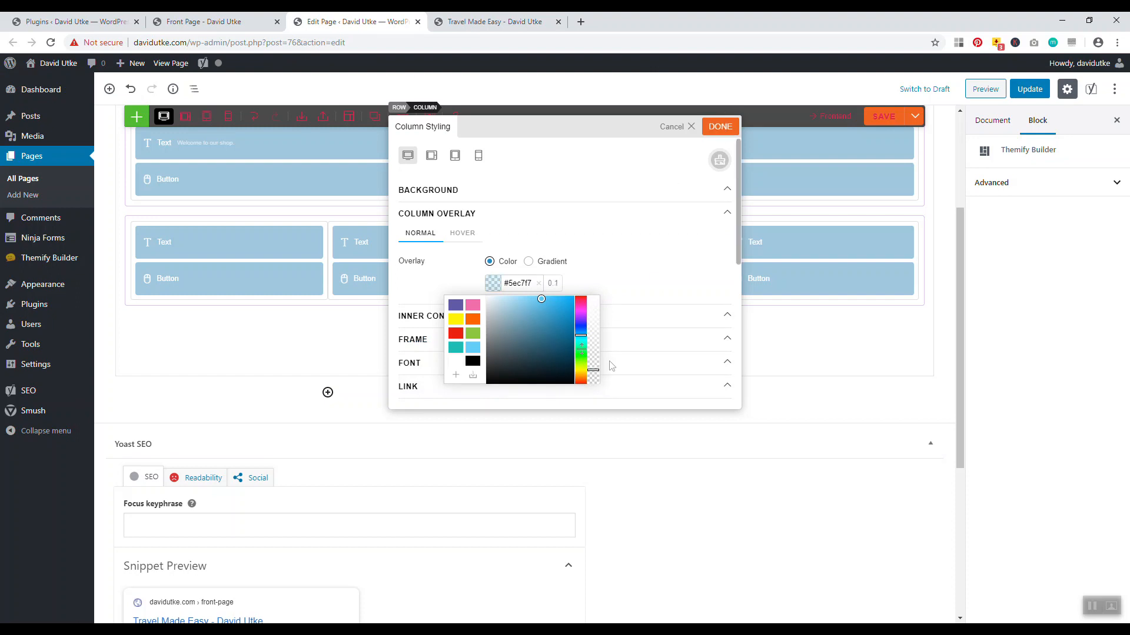
left_click(720, 126)
left_click(887, 116)
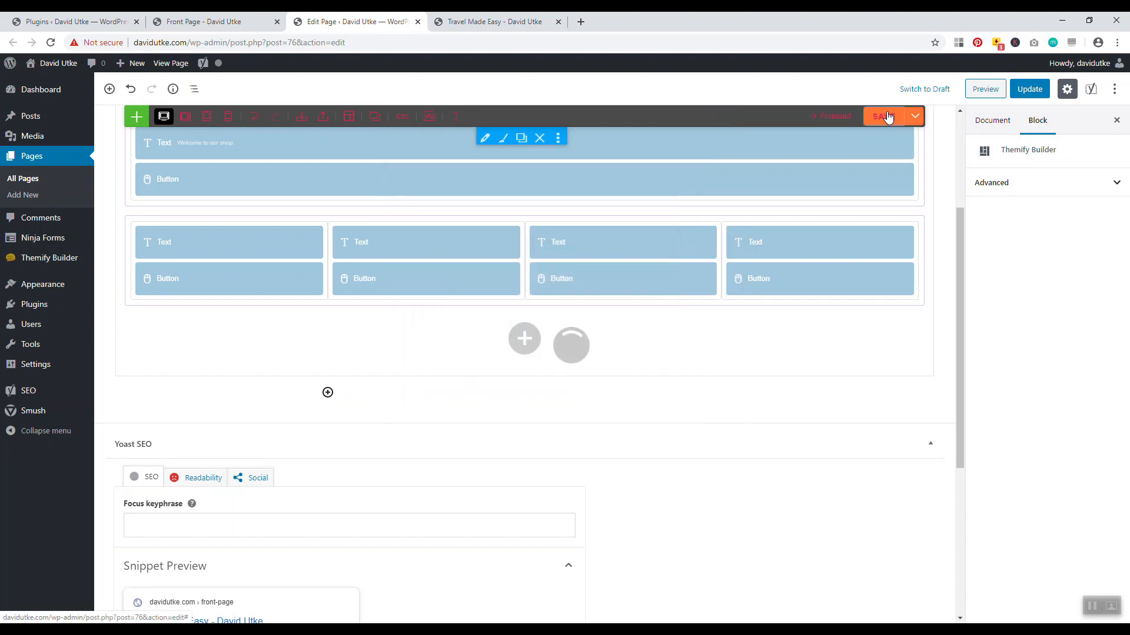
left_click(494, 22)
left_click(52, 43)
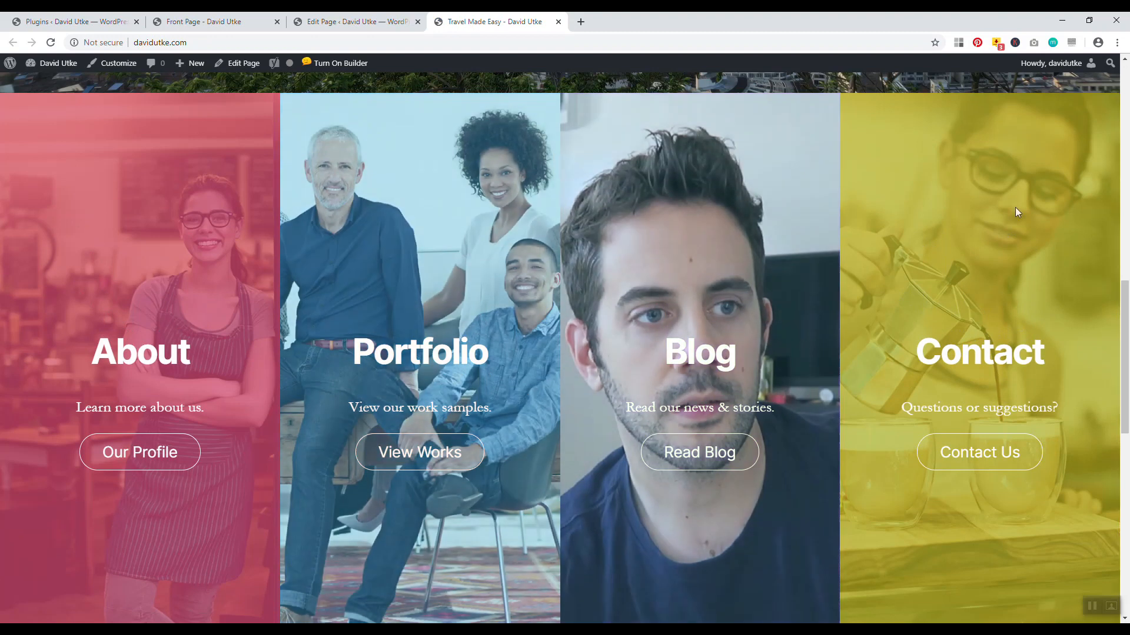
Raise the Blog overlay opacity back to 0.5, save, check the live page, and return to the editor
left_click(374, 15)
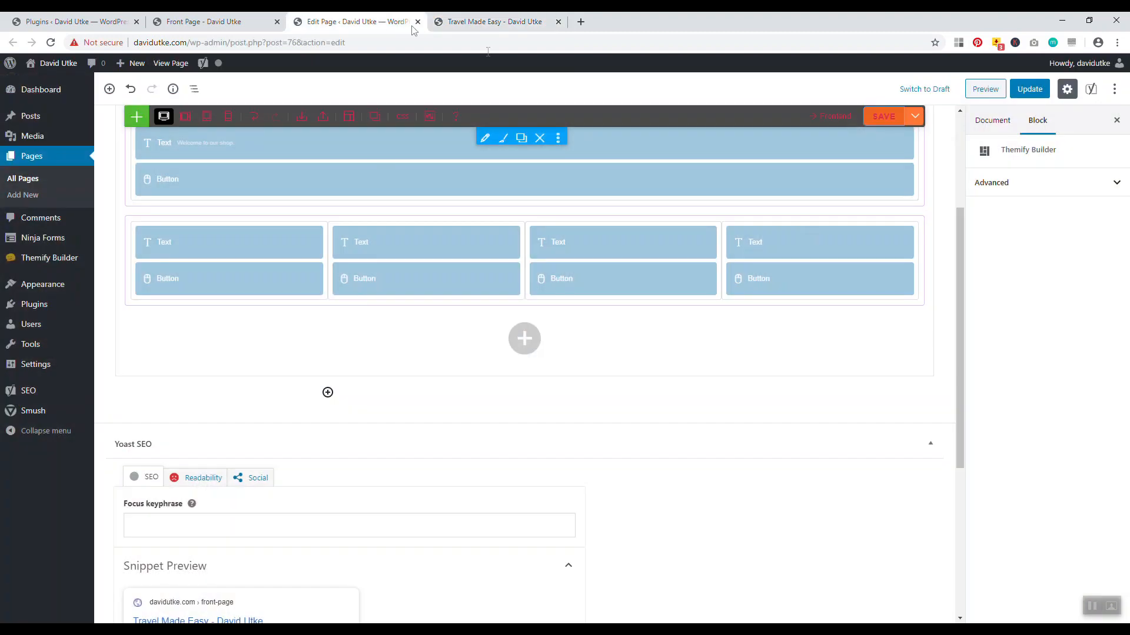
left_click(711, 235)
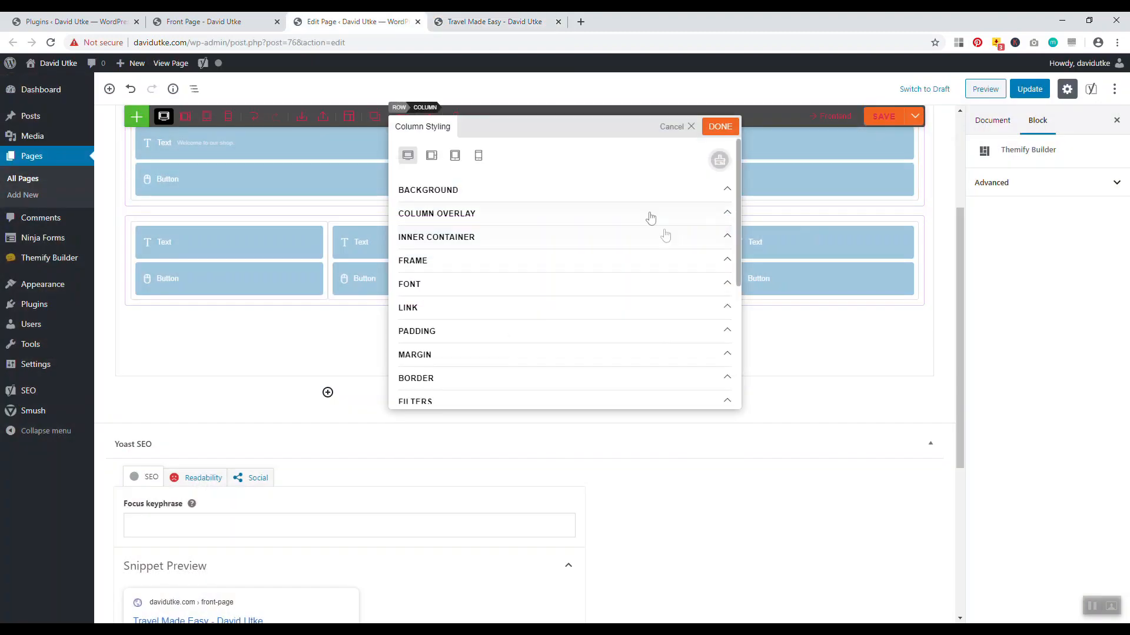
left_click(480, 214)
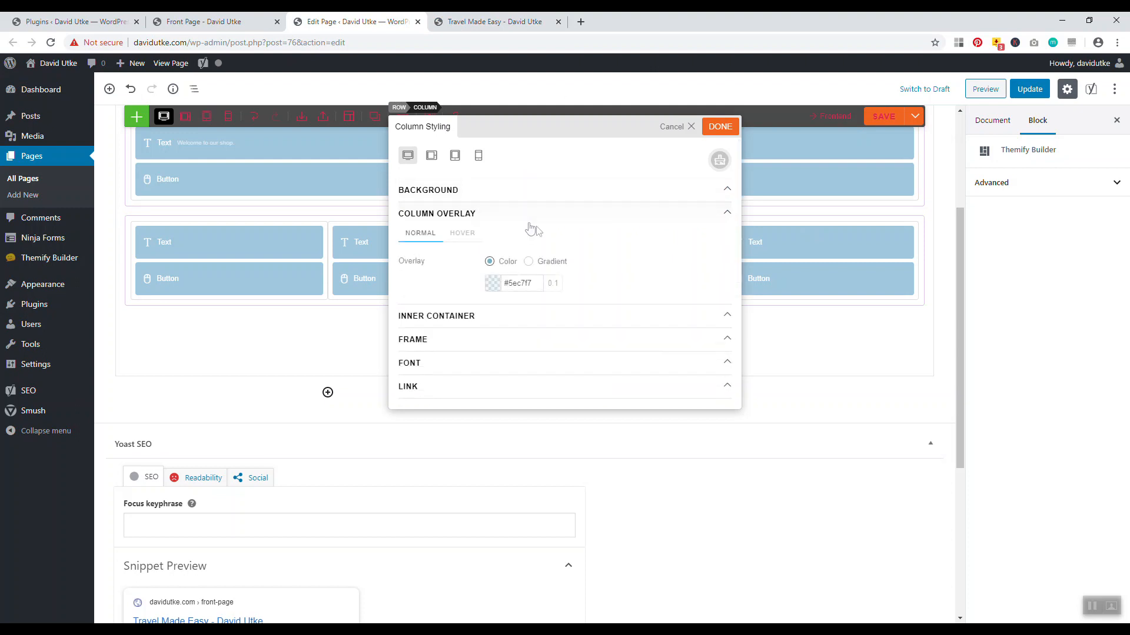
left_click(493, 283)
left_click_drag(595, 358, 593, 334)
left_click(721, 127)
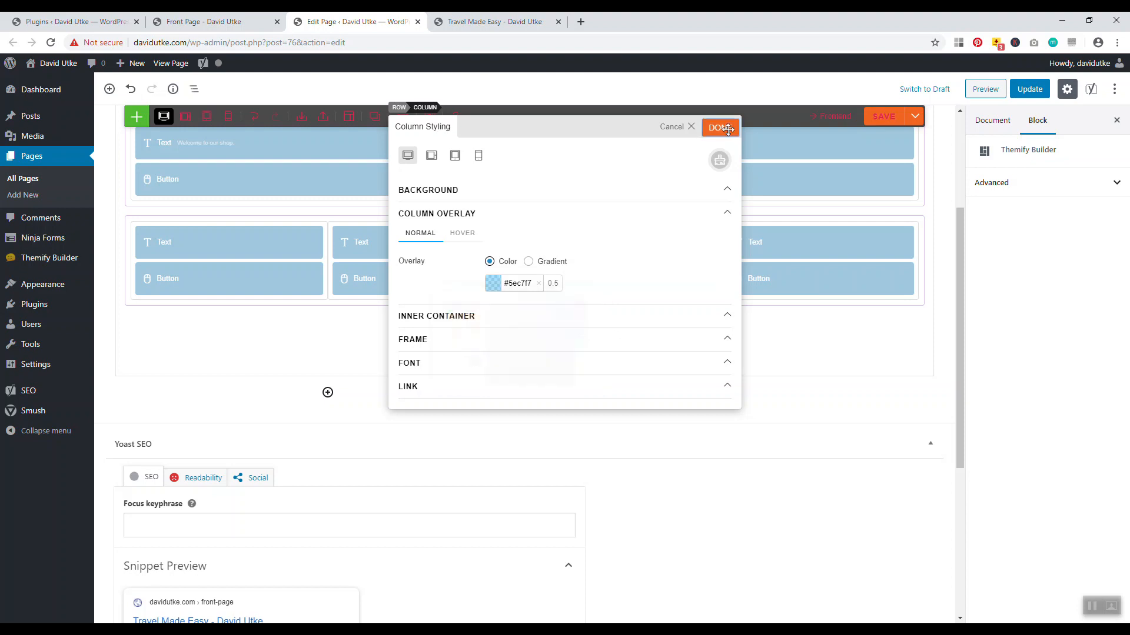
left_click(893, 121)
left_click(500, 22)
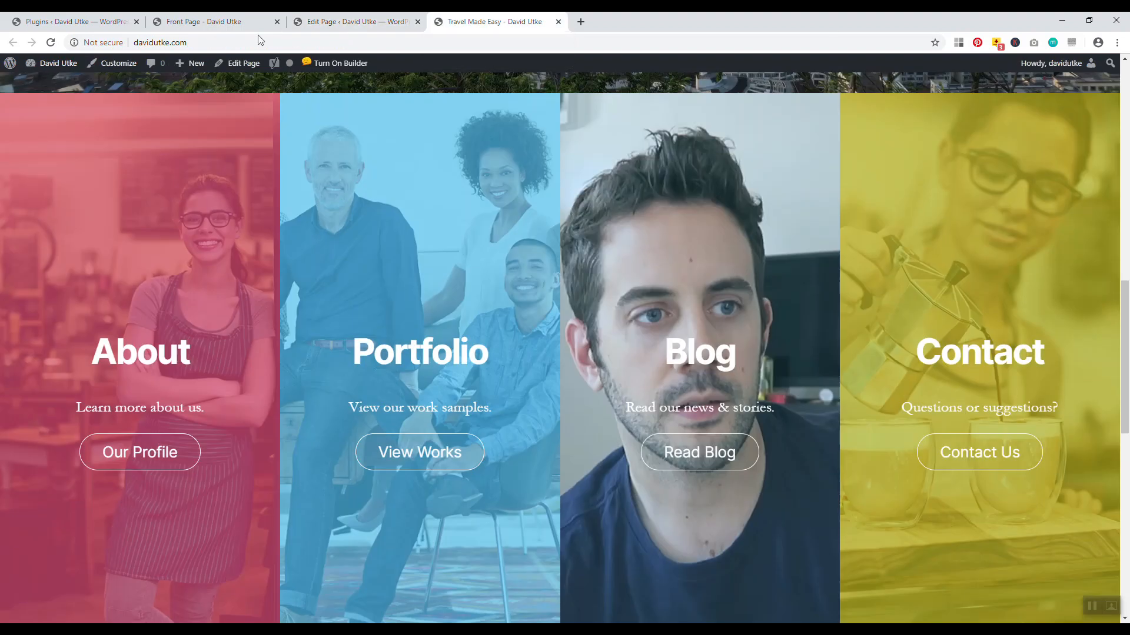
left_click(51, 42)
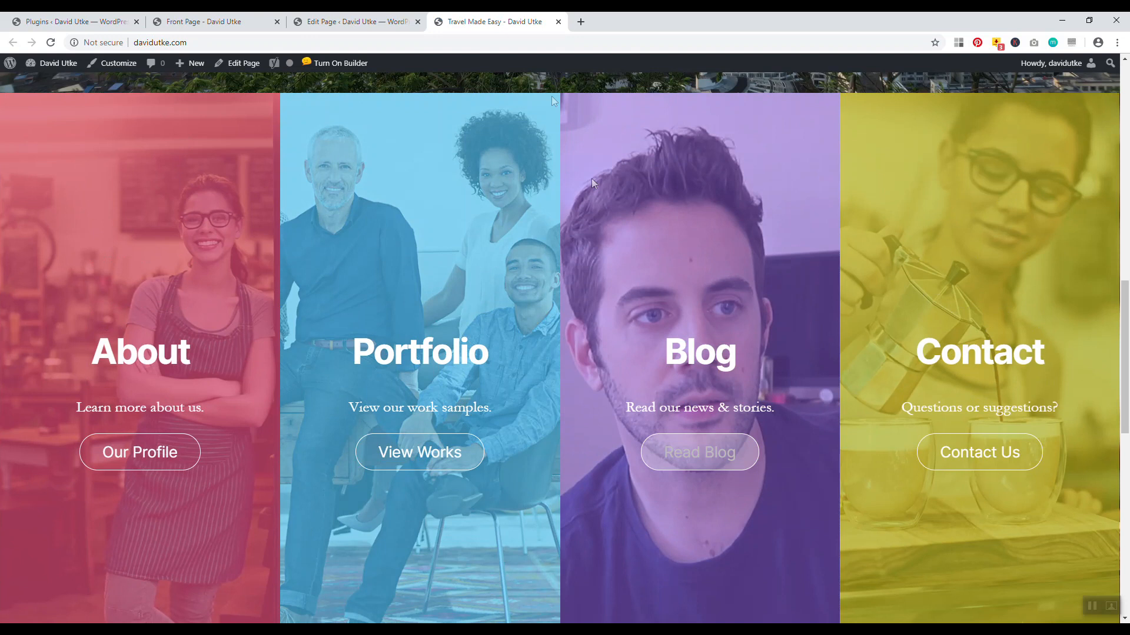
left_click(375, 20)
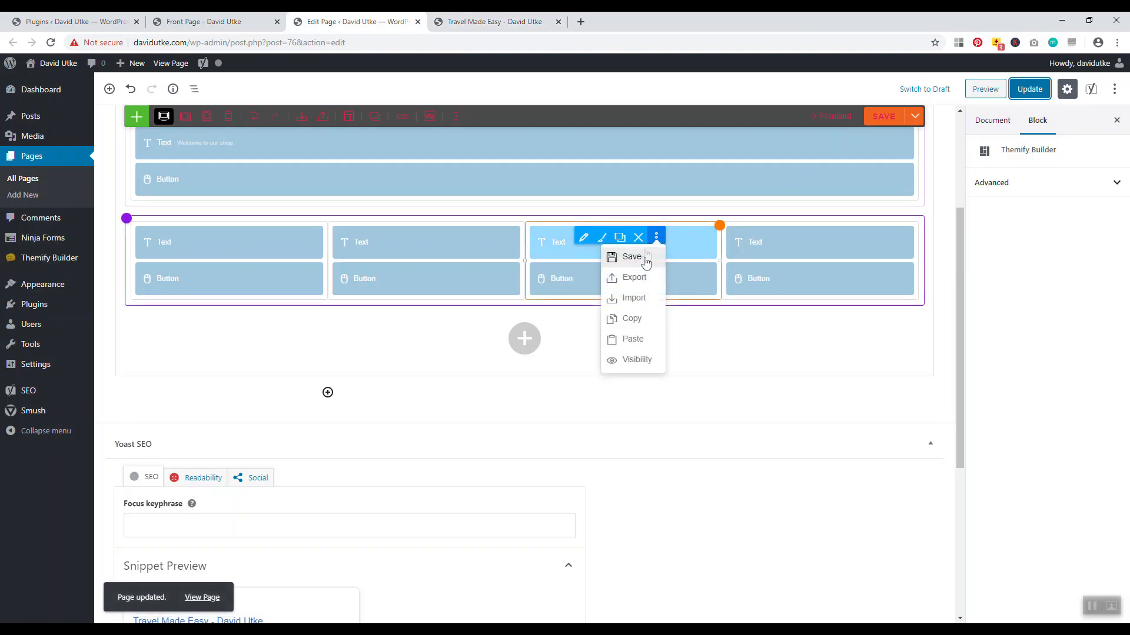
left_click(601, 237)
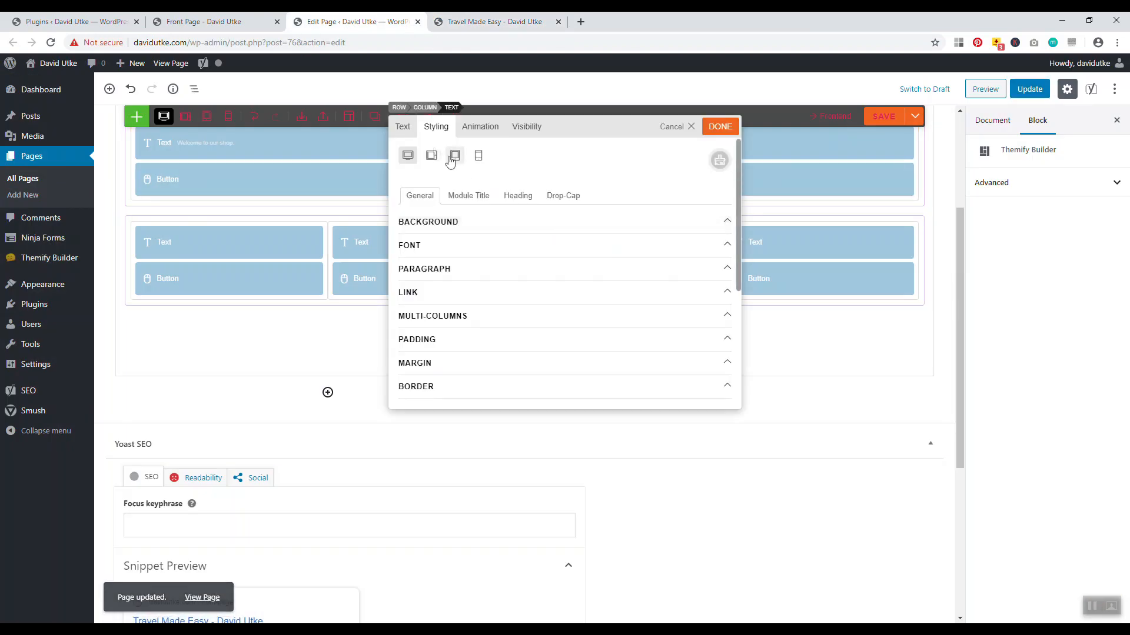
left_click(403, 127)
left_click_drag(508, 270, 399, 240)
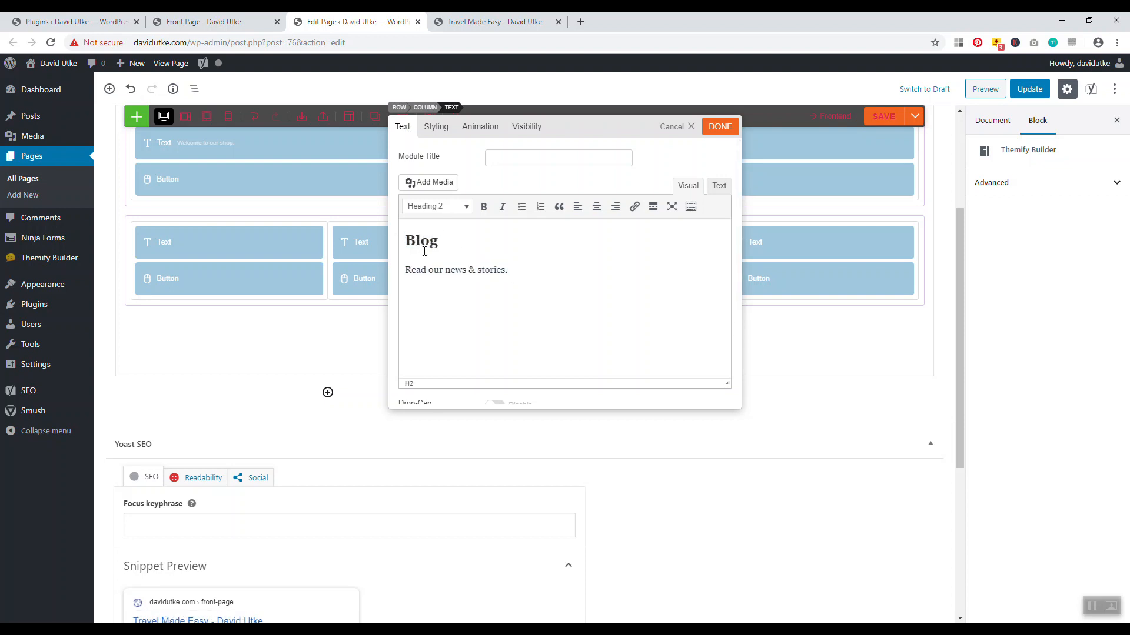
left_click(511, 22)
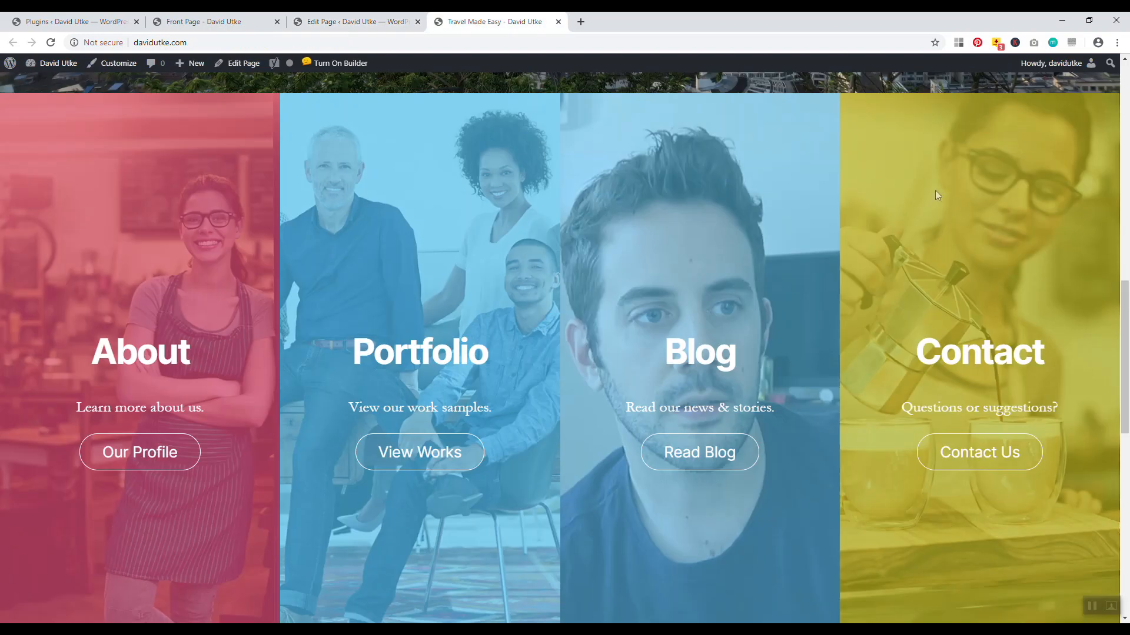
scroll(672, 196, "up", 15)
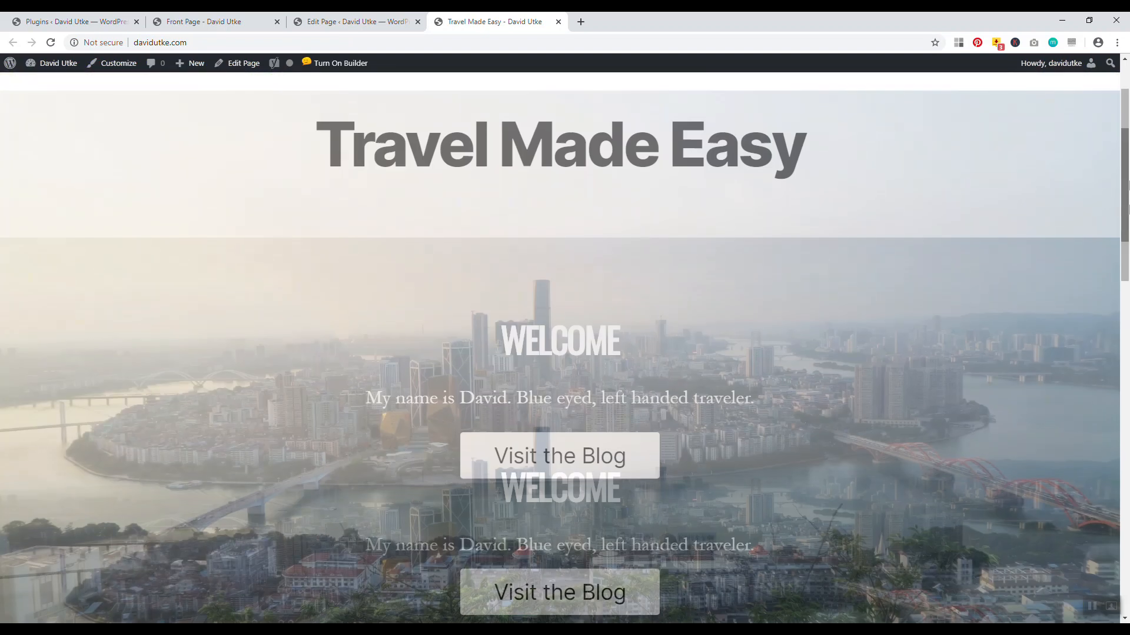
left_click_drag(784, 253, 559, 302)
scroll(616, 376, "down", 4)
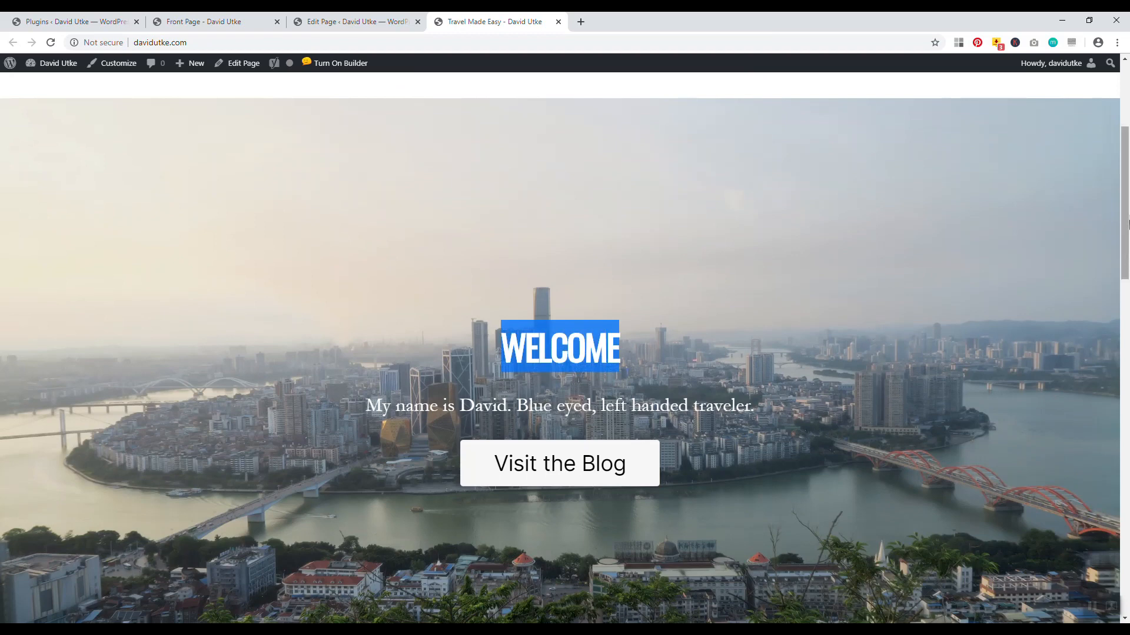
scroll(436, 465, "down", 5)
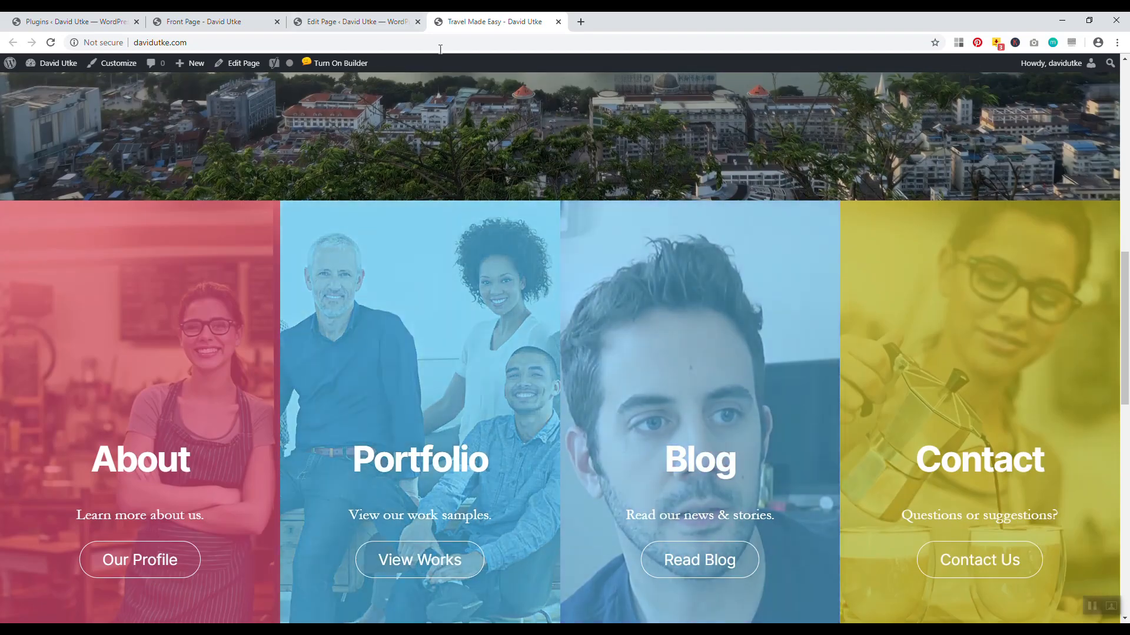
left_click_drag(1128, 351, 1128, 422)
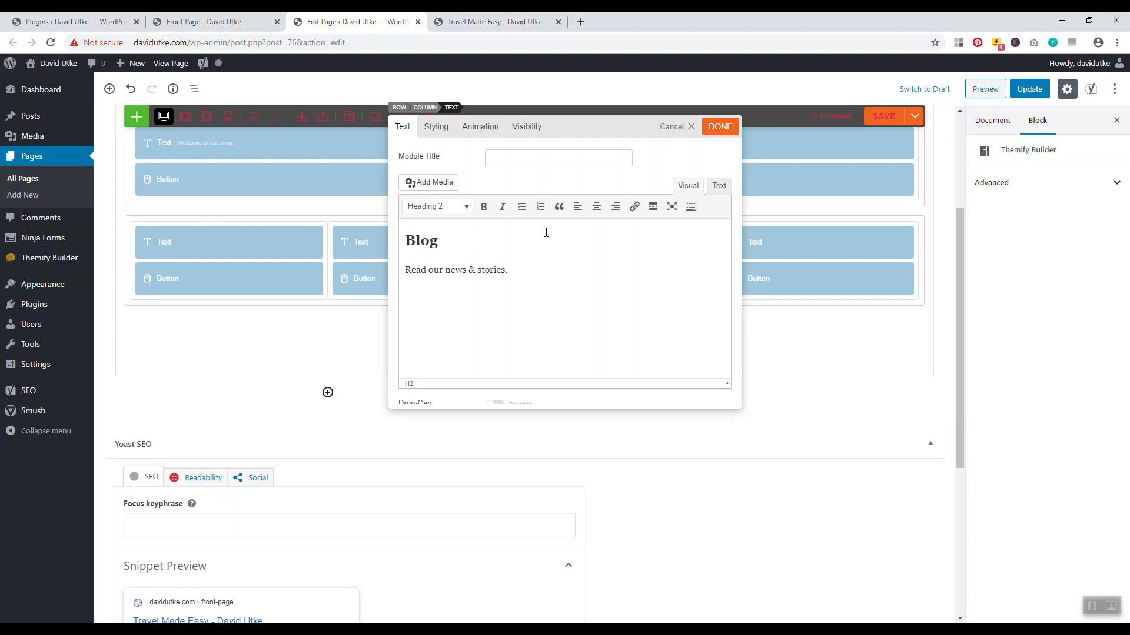
left_click(494, 21)
scroll(676, 235, "up", 8)
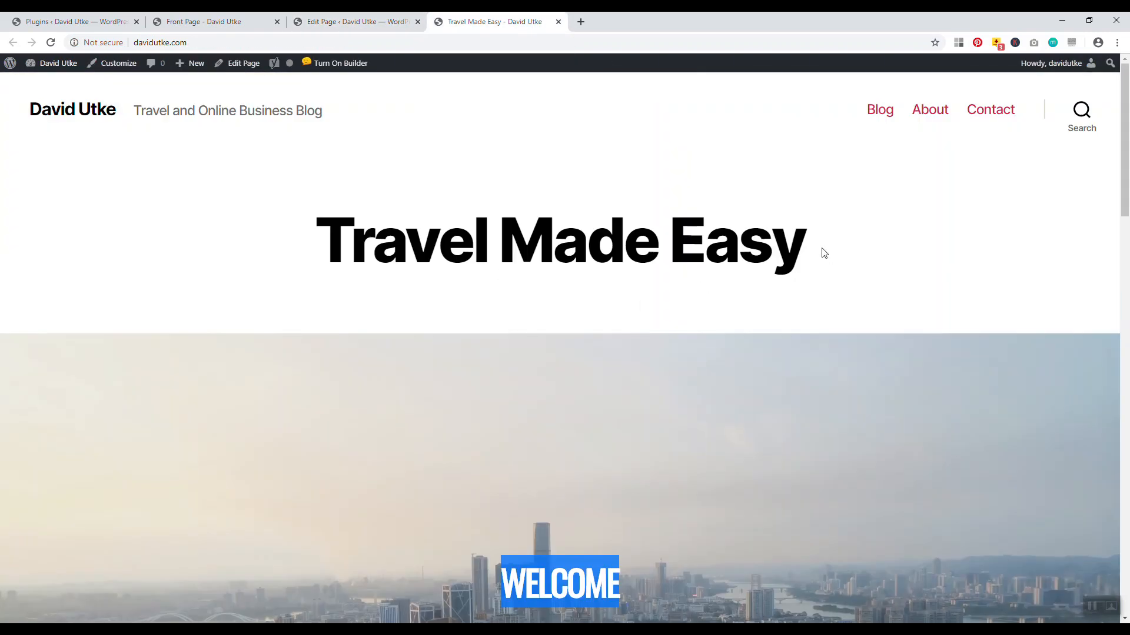
scroll(1069, 215, "down", 5)
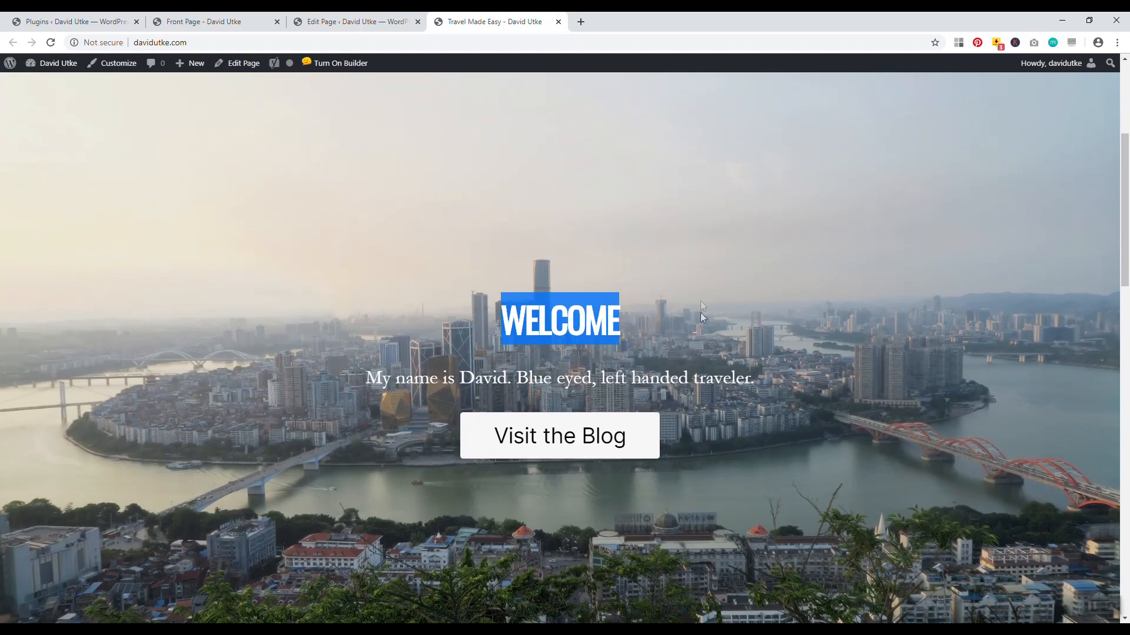
left_click_drag(1124, 251, 1125, 367)
mouse_move(1126, 324)
left_mouse_down()
mouse_move(1127, 394)
mouse_move(1127, 302)
mouse_move(1126, 312)
left_mouse_up()
left_click(364, 21)
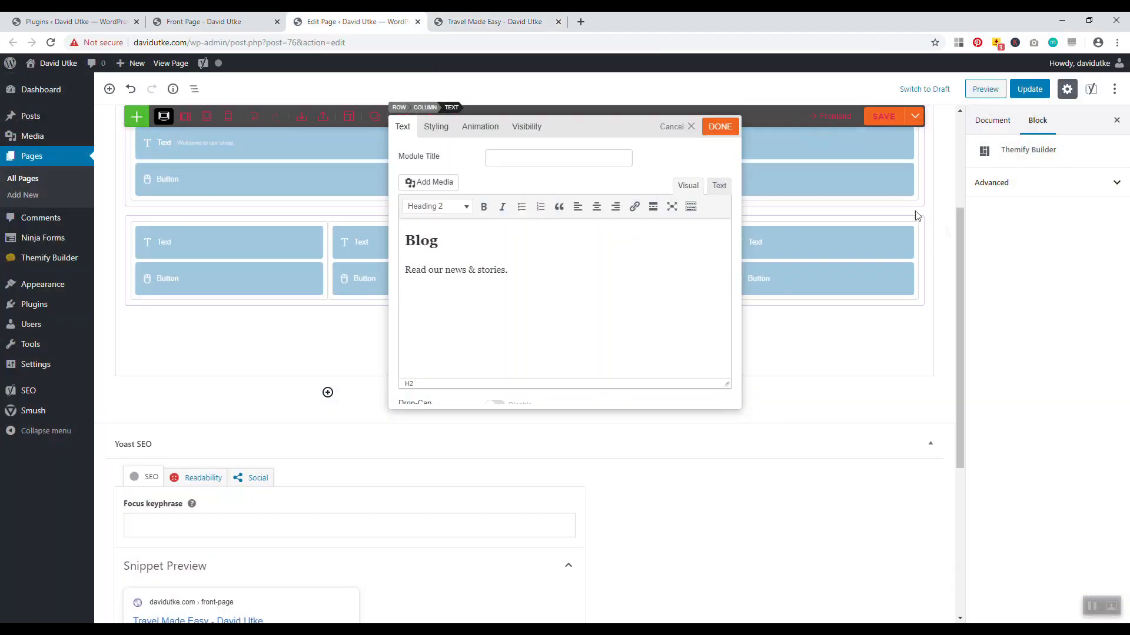
left_click(679, 129)
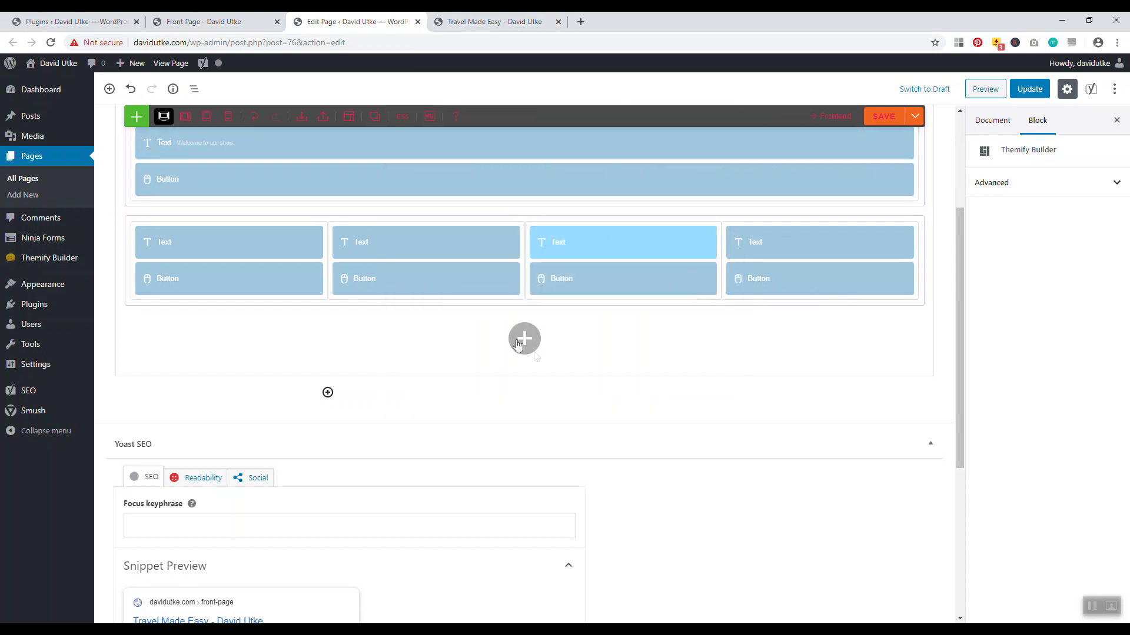
Add a single-column row below the four-column row, replacing a mistaken empty row
mouse_move(524, 341)
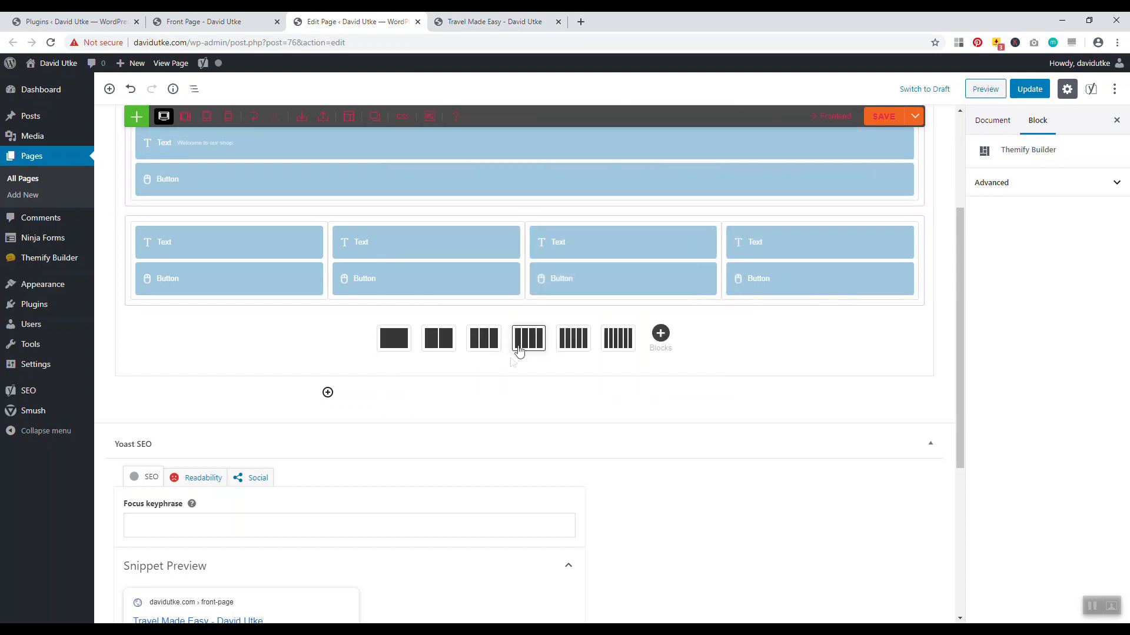
left_click(388, 349)
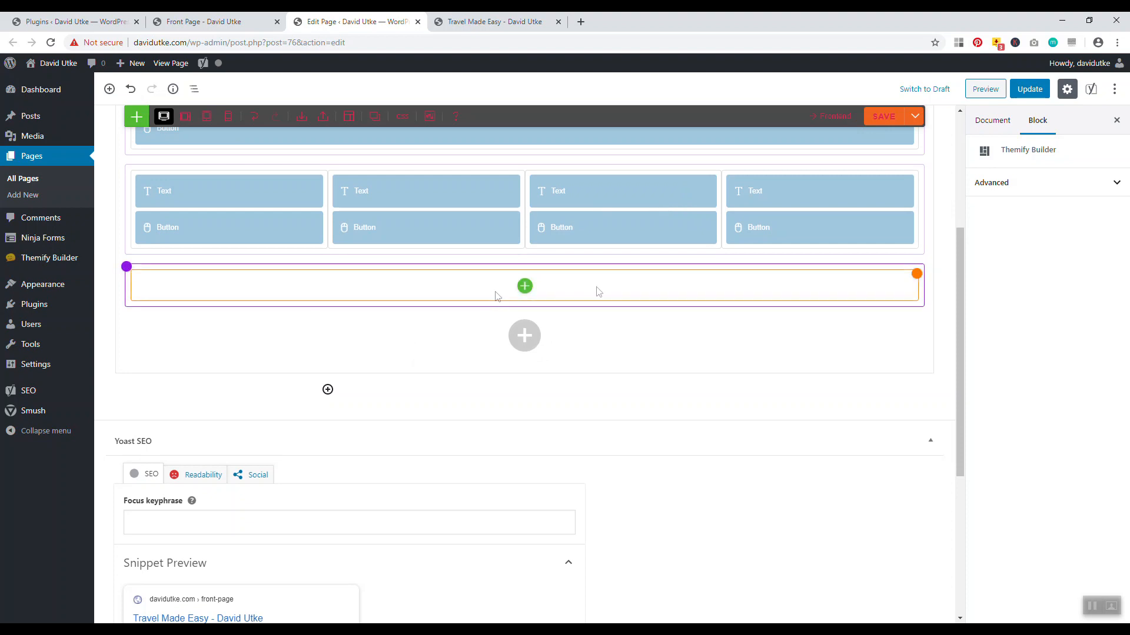
left_click(154, 276)
left_click(208, 275)
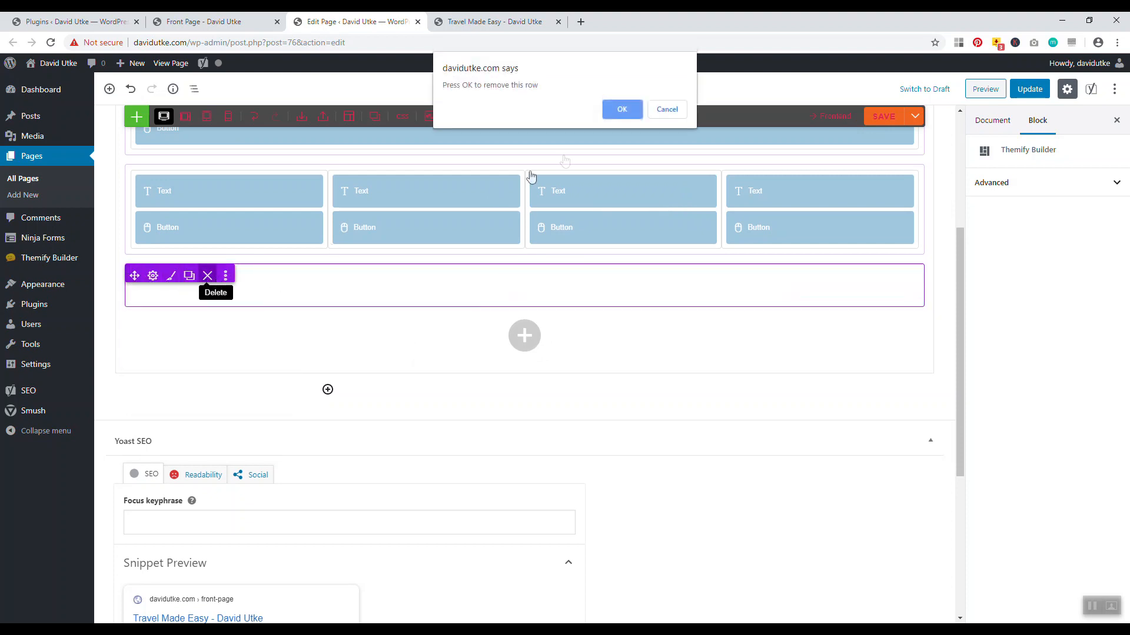
left_click(622, 109)
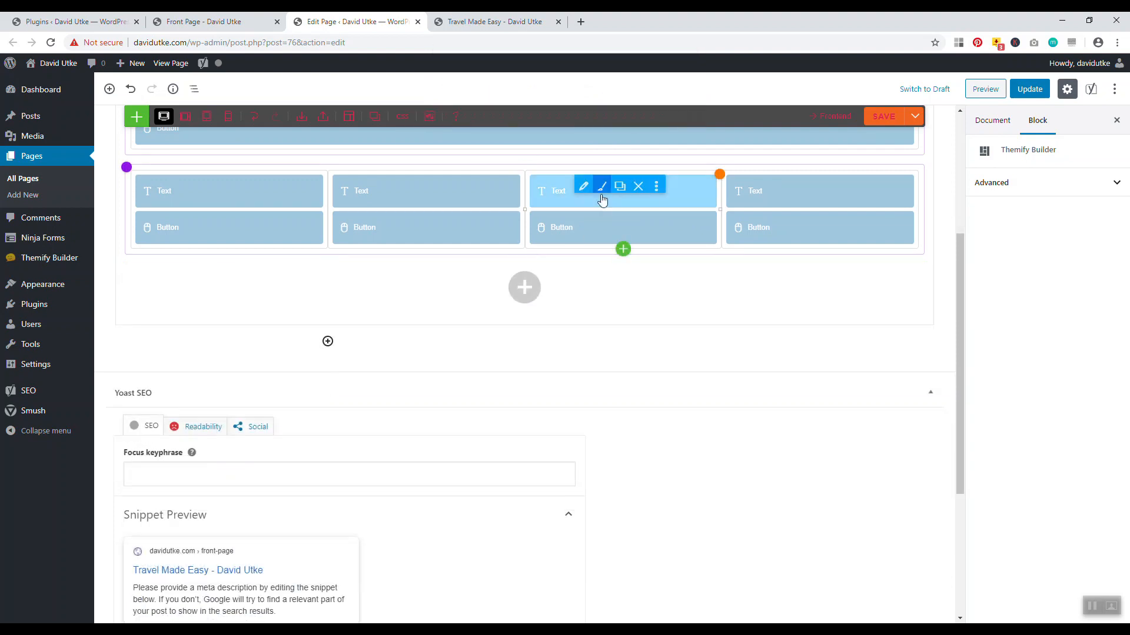
left_click(524, 287)
left_click(394, 290)
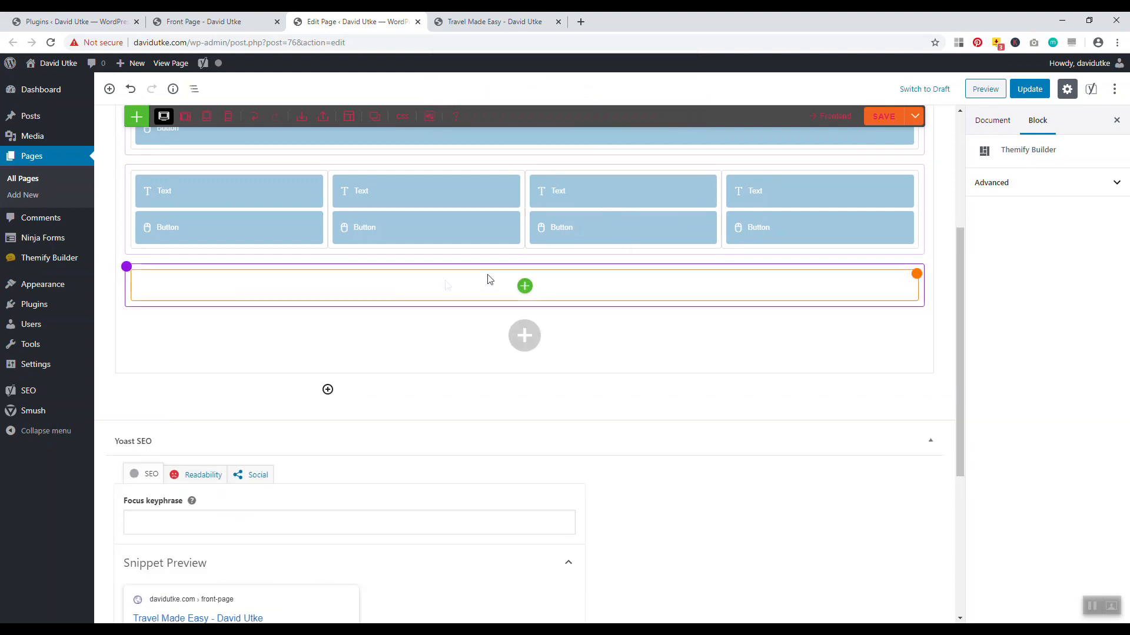
Insert a Fancy Heading module with heading 'Travel Advice' and sub heading 'Tips and Guides'
left_click(525, 287)
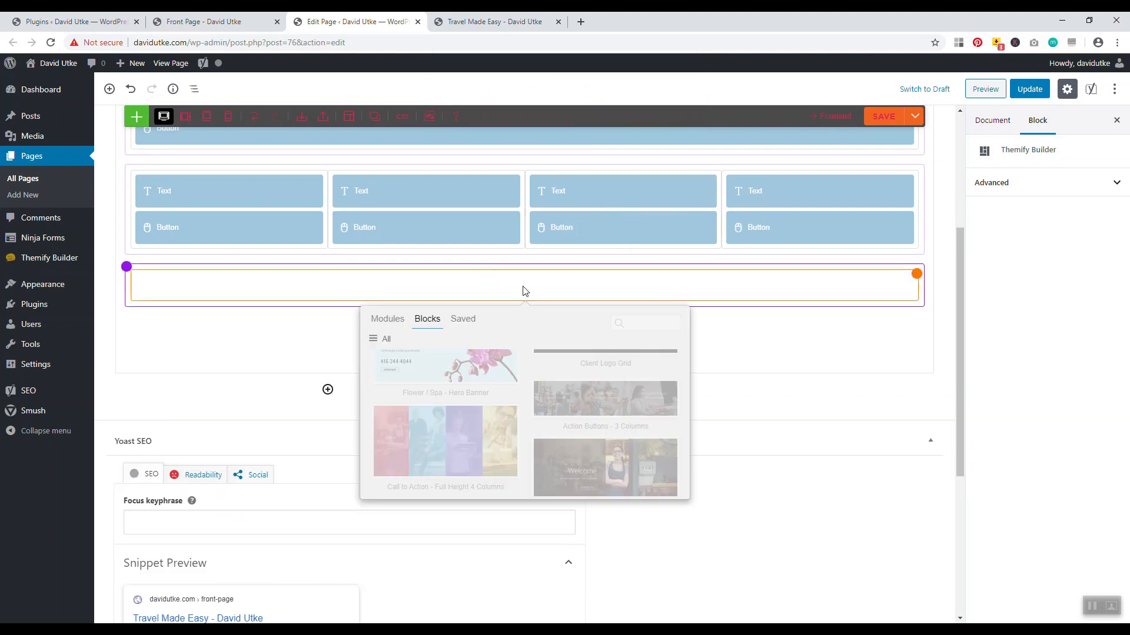
left_click(397, 322)
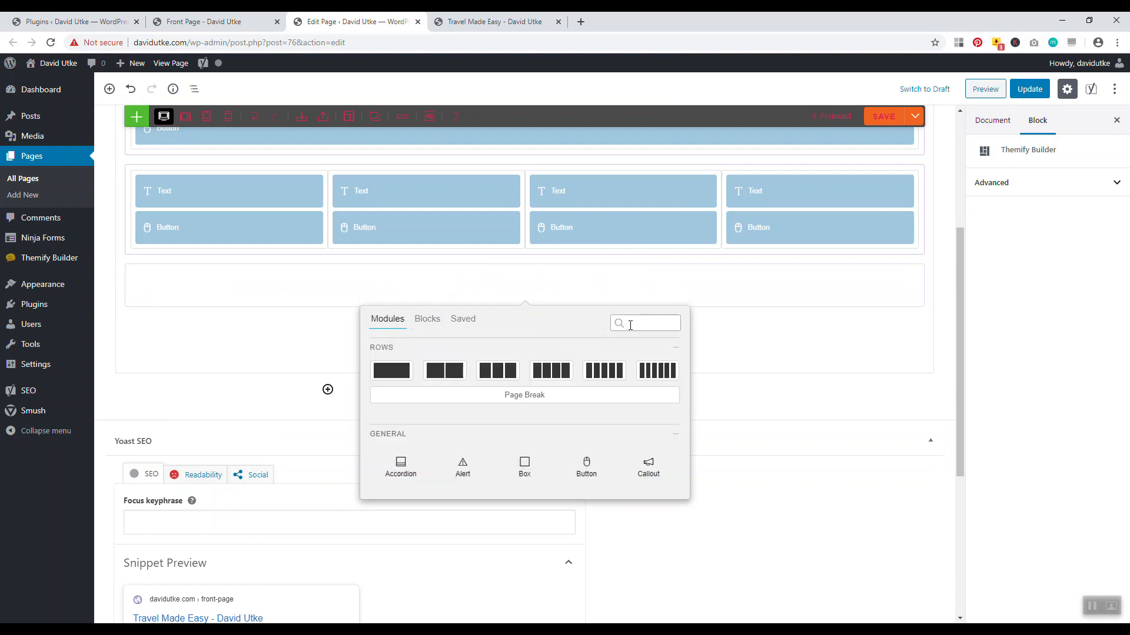
type("fan")
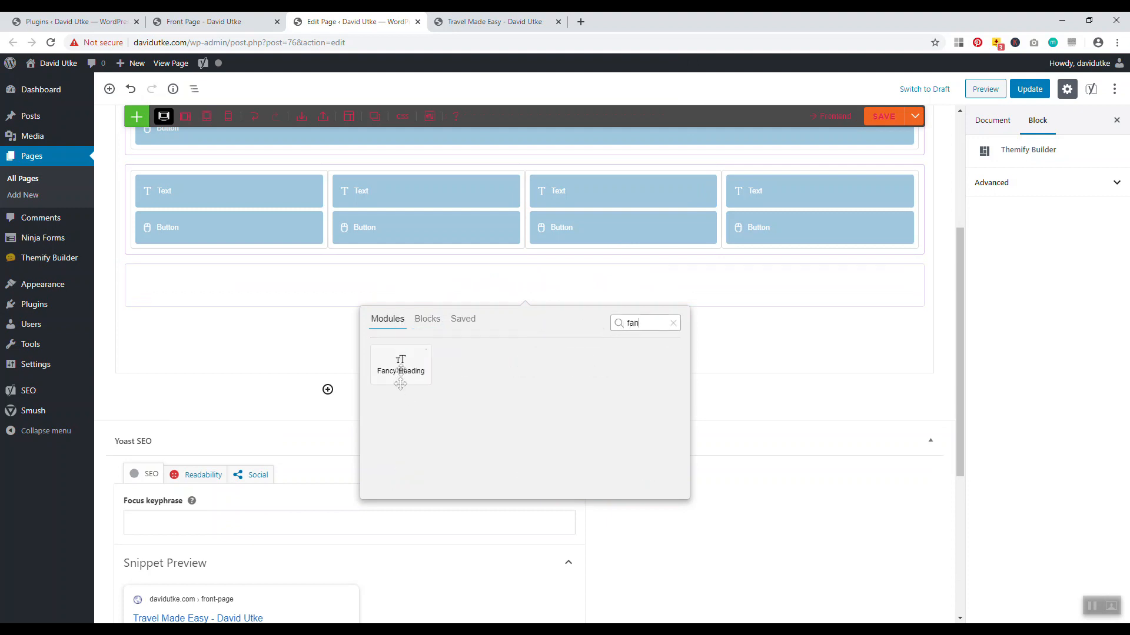
left_click(425, 350)
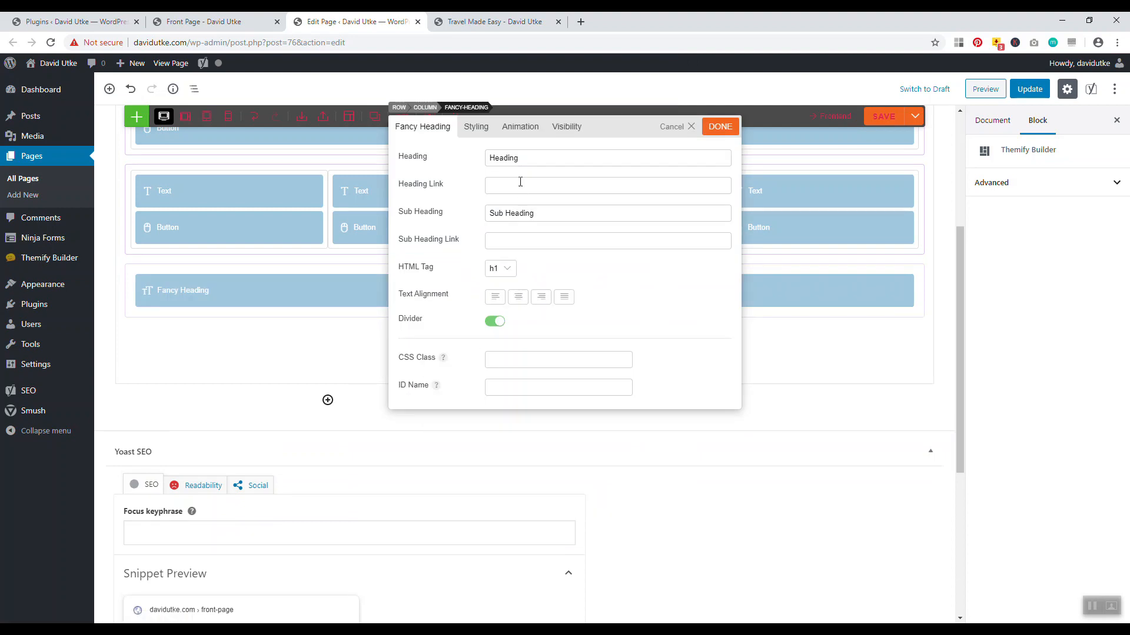
left_click_drag(529, 163, 493, 153)
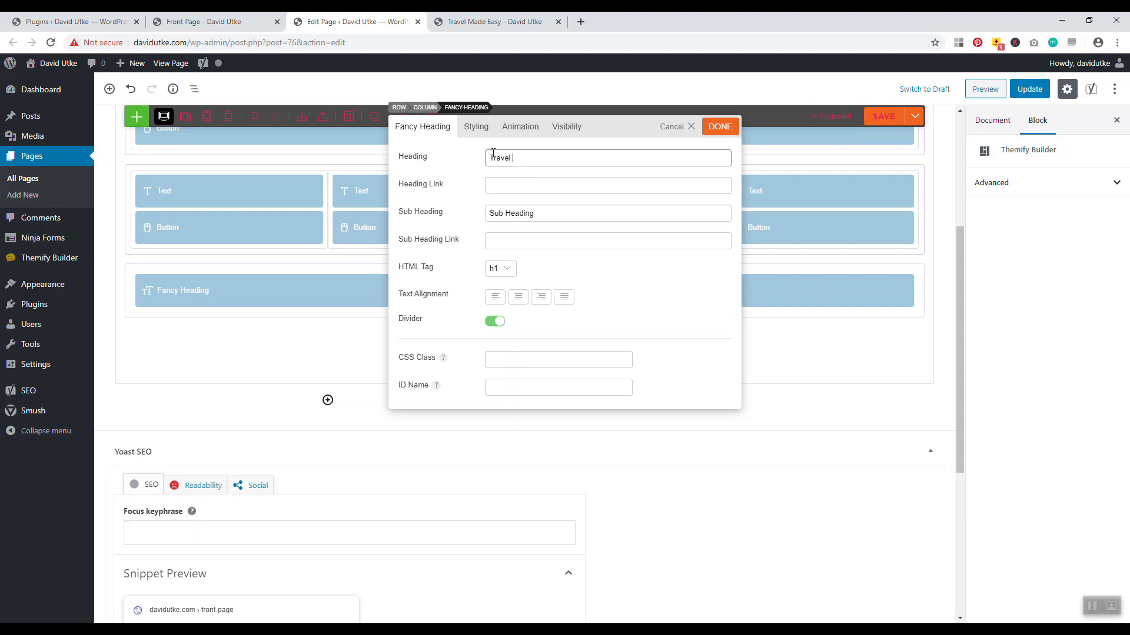
left_click_drag(541, 210, 463, 212)
key("BackSpace")
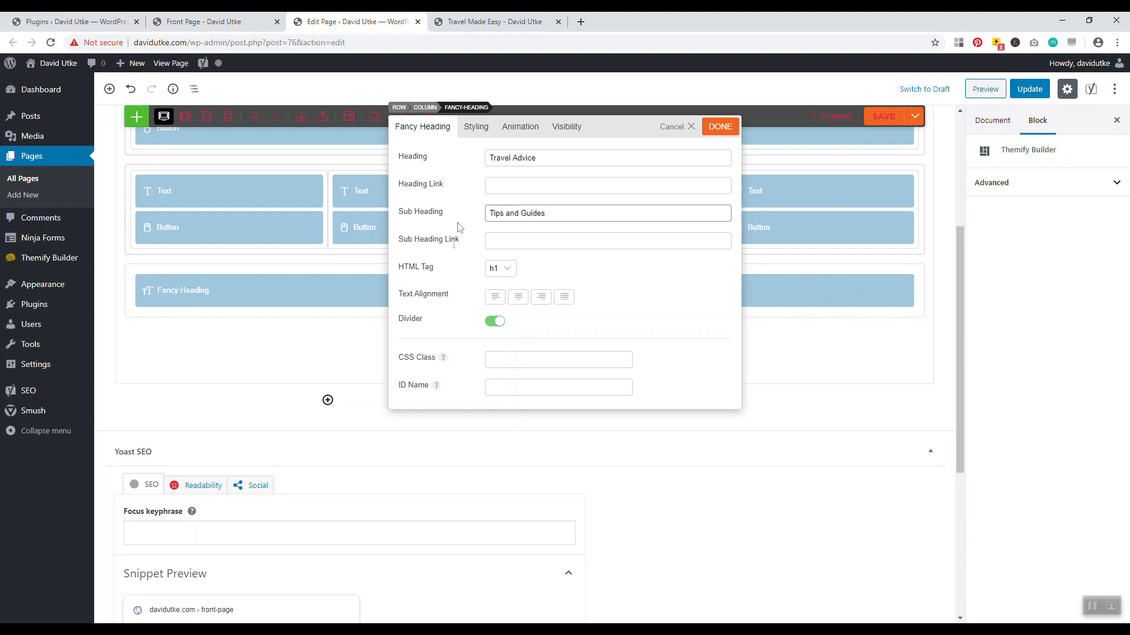
Set the fancy heading to h2, save and update the page, and view the live site
left_click(499, 269)
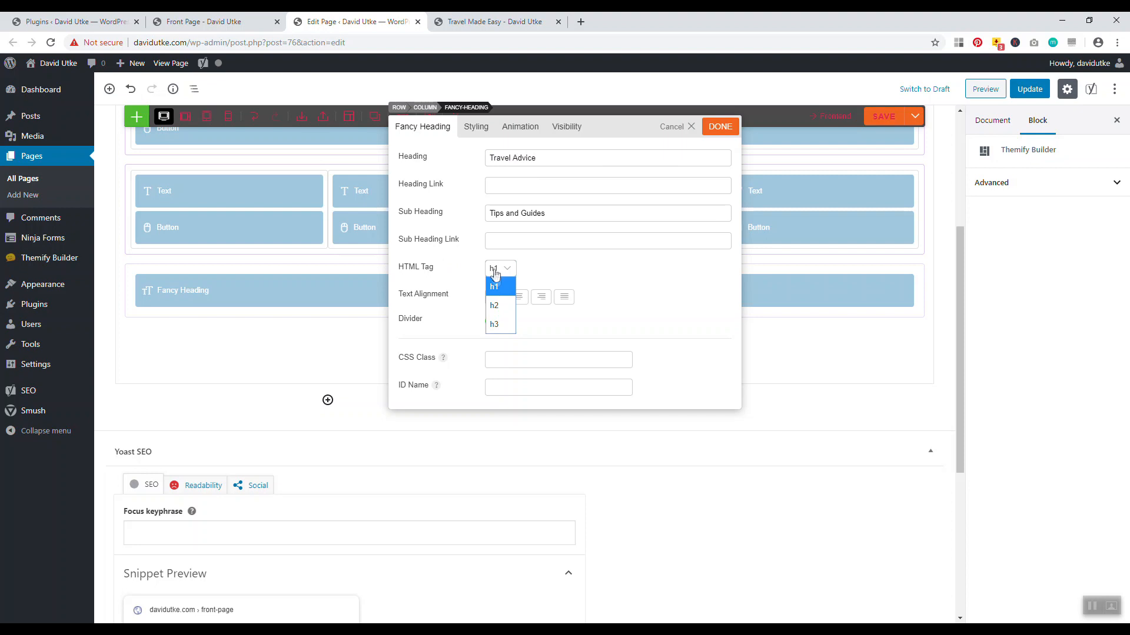
left_click(497, 298)
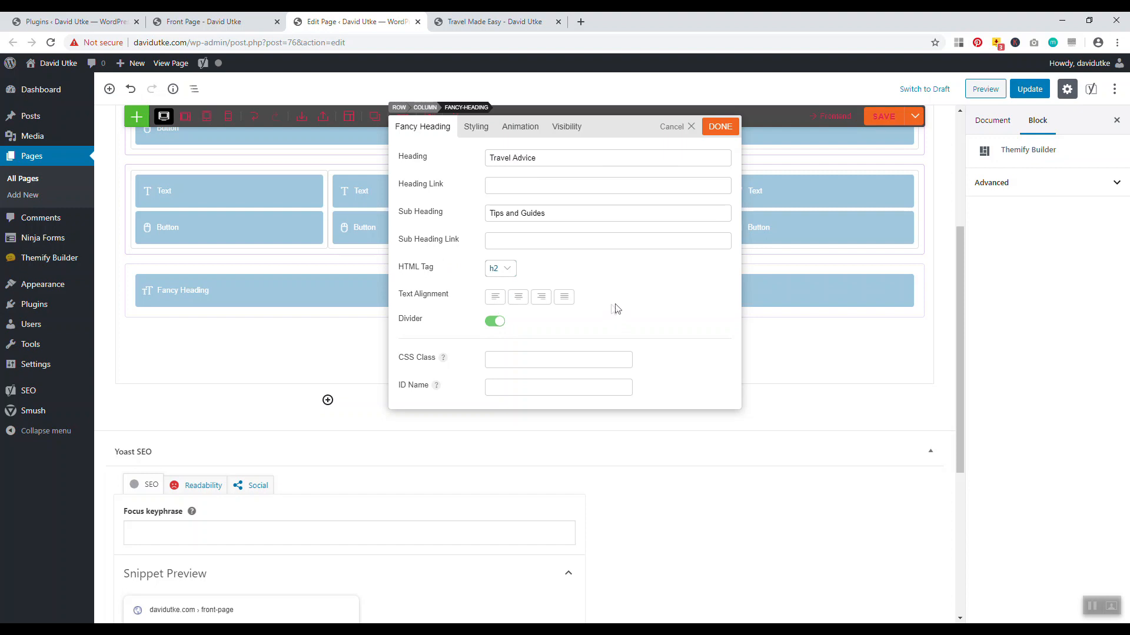
left_click(721, 128)
left_click(876, 115)
left_click(1030, 88)
left_click(489, 21)
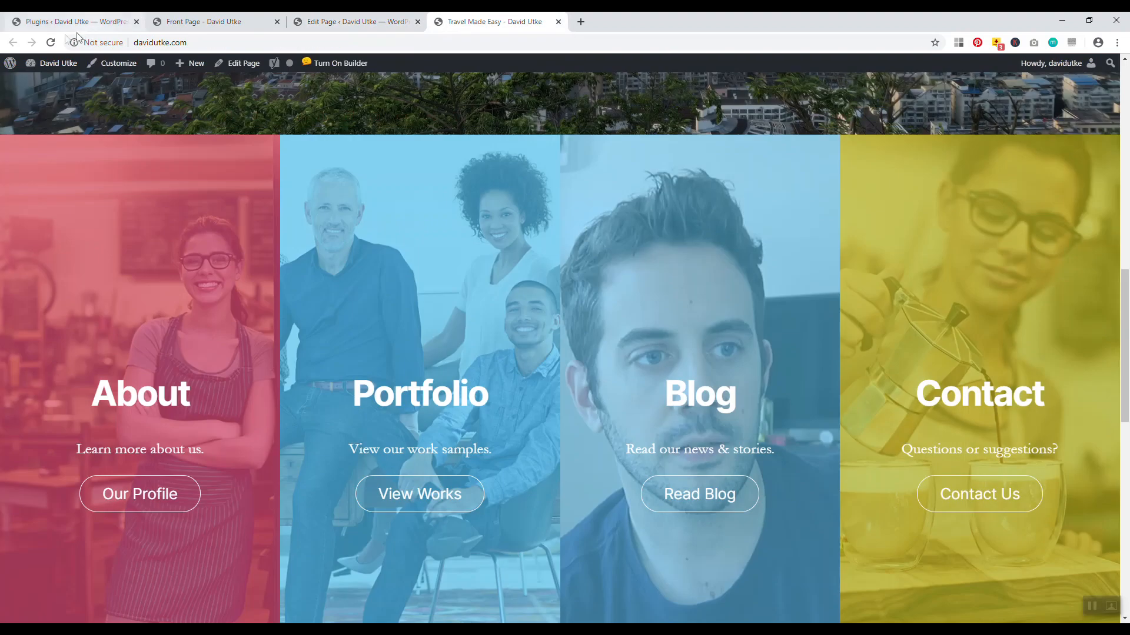
Reload the live front page and scroll down to the Travel Advice heading
left_click(51, 42)
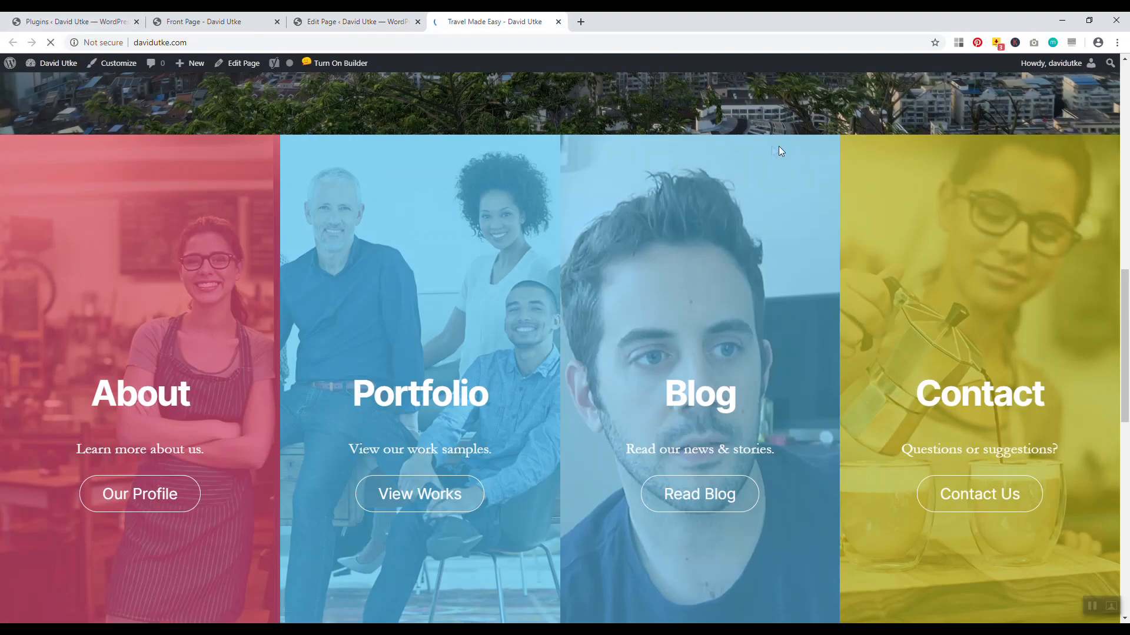
scroll(1118, 373, "down", 5)
scroll(1115, 388, "down", 3)
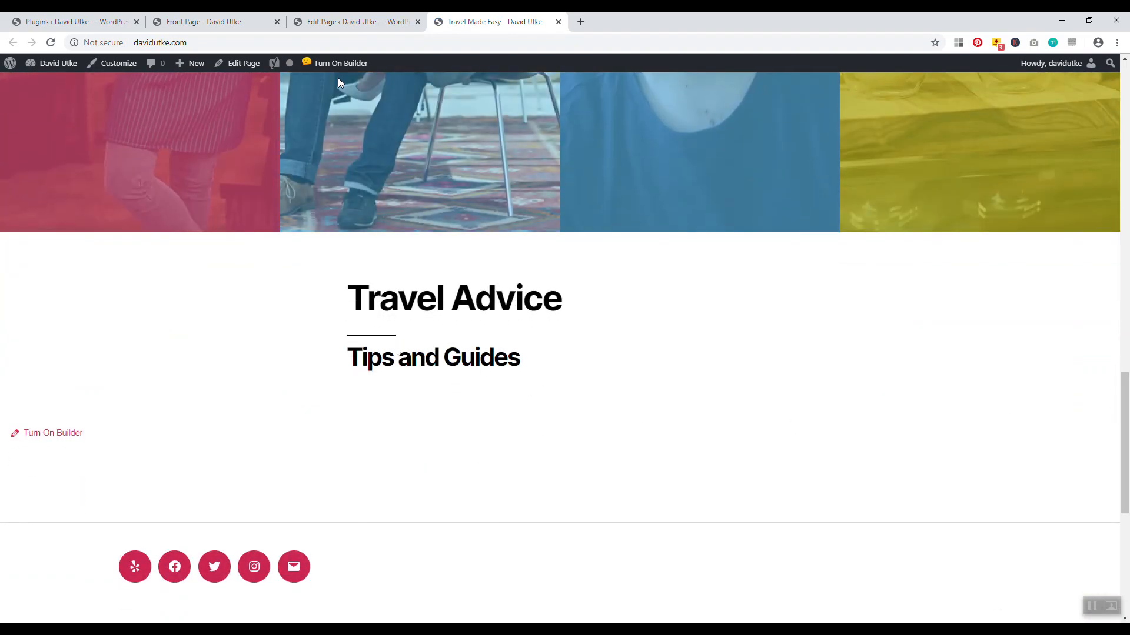
Return to the page editor and open the column layout choices for a new row
key("ctrl+shift+Tab")
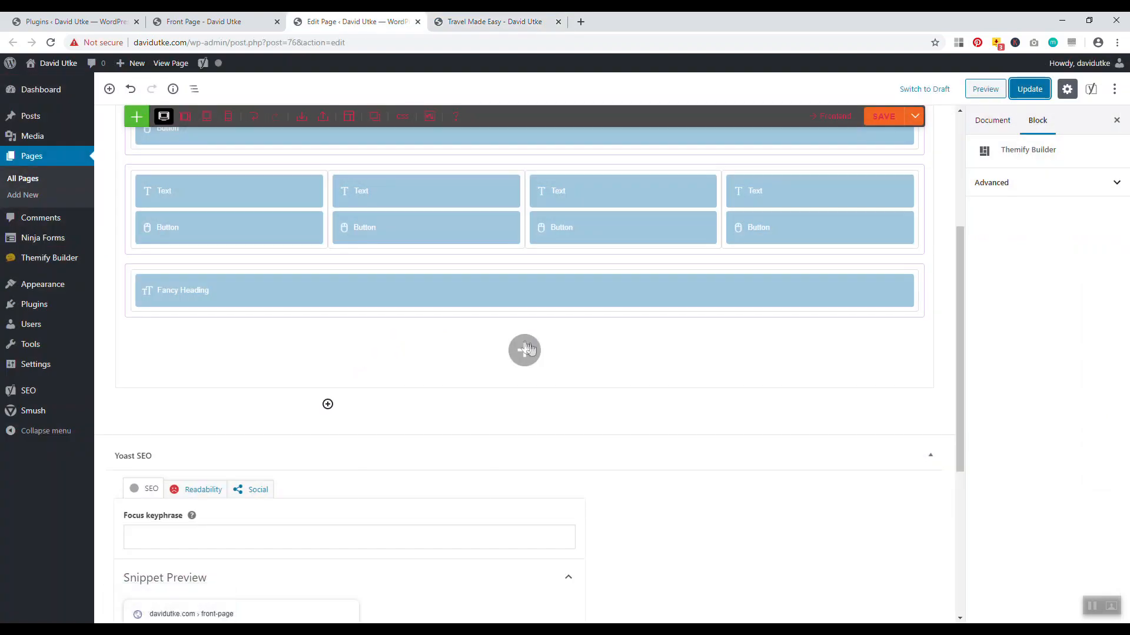
key("ctrl+Tab")
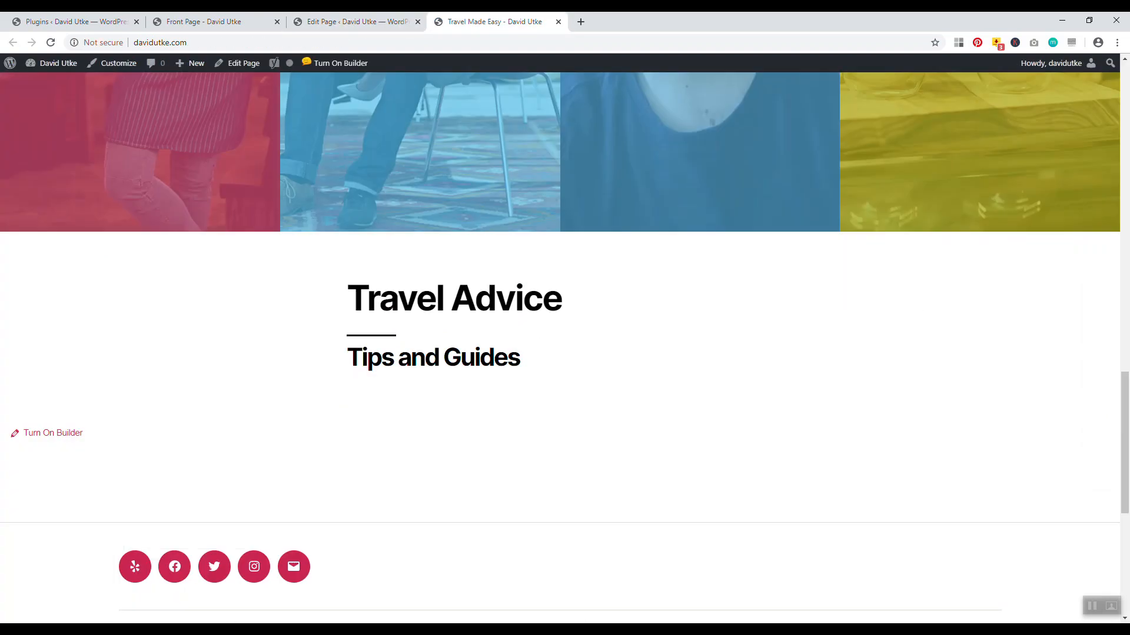
key("ctrl+shift+Tab")
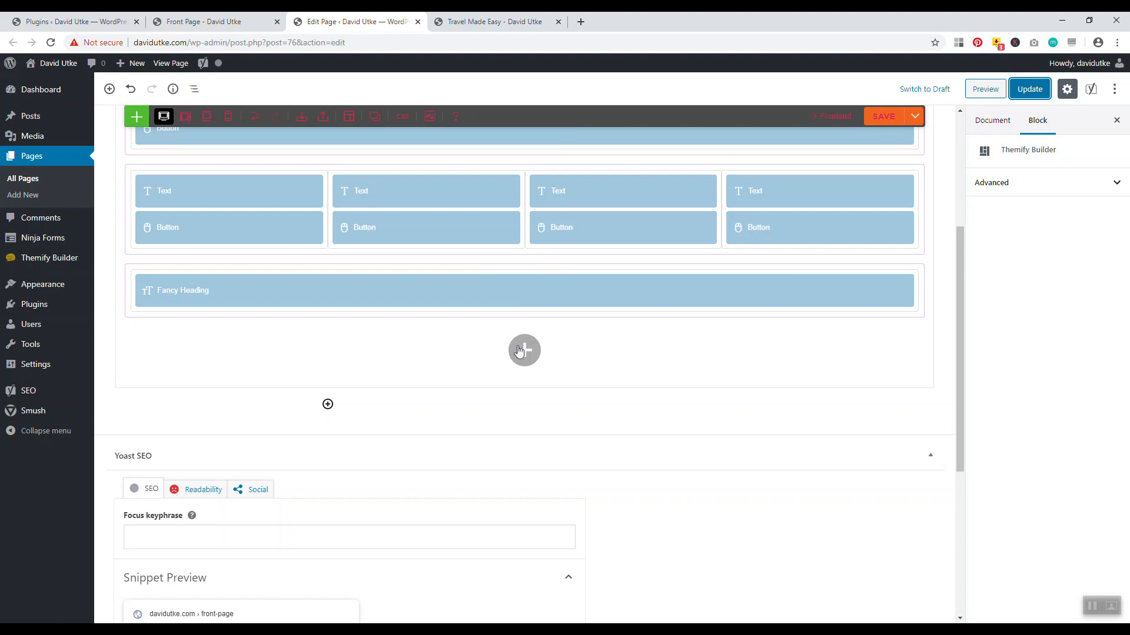
left_click(519, 351)
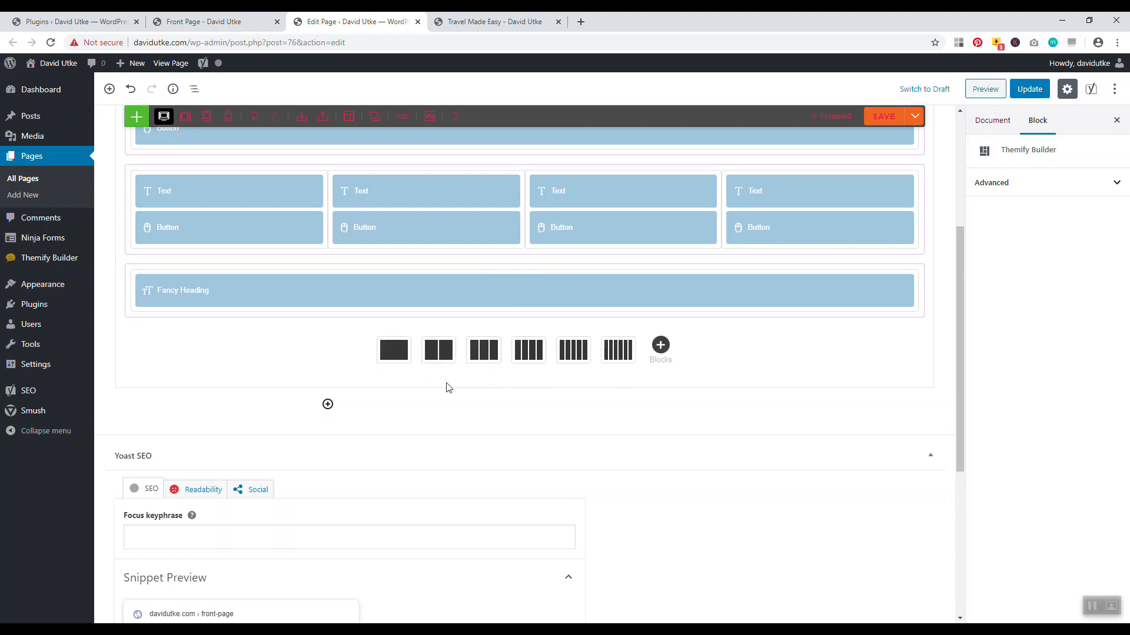
Add a two-column row below the Travel Advice fancy heading
left_click(438, 351)
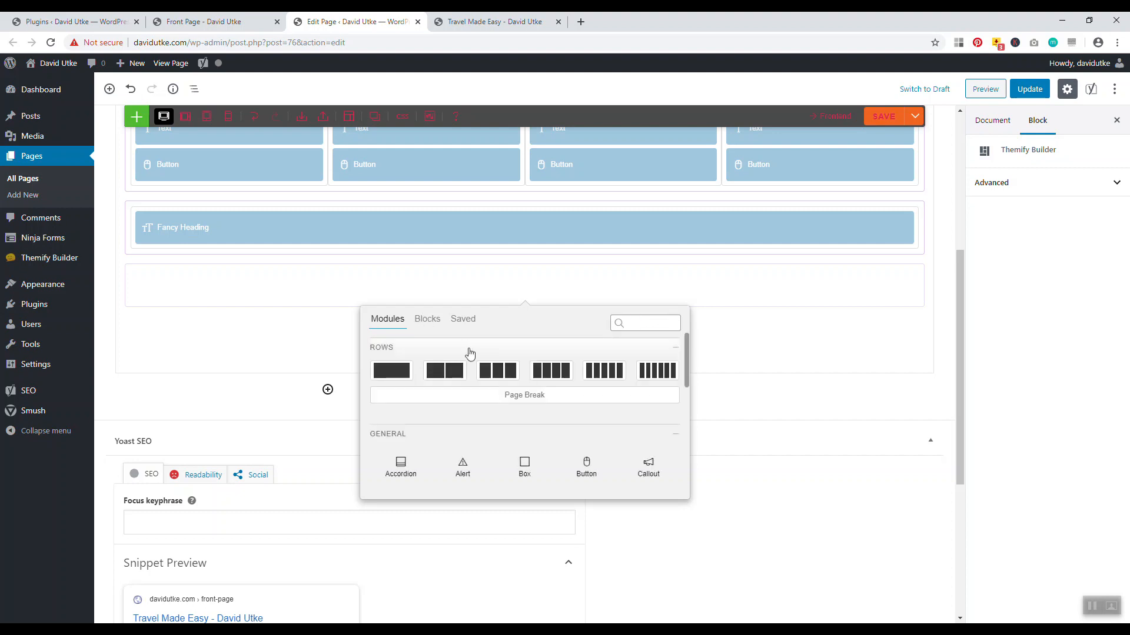
scroll(471, 406, "down", 5)
scroll(486, 412, "down", 2)
scroll(472, 409, "up", 1)
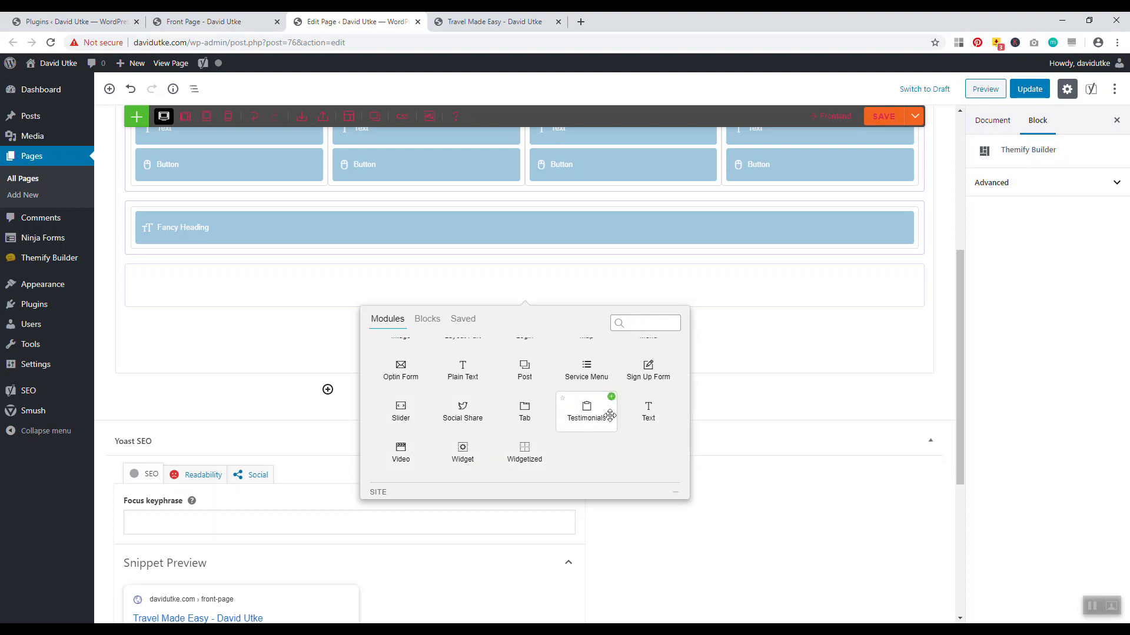
scroll(644, 417, "up", 1)
scroll(644, 400, "up", 3)
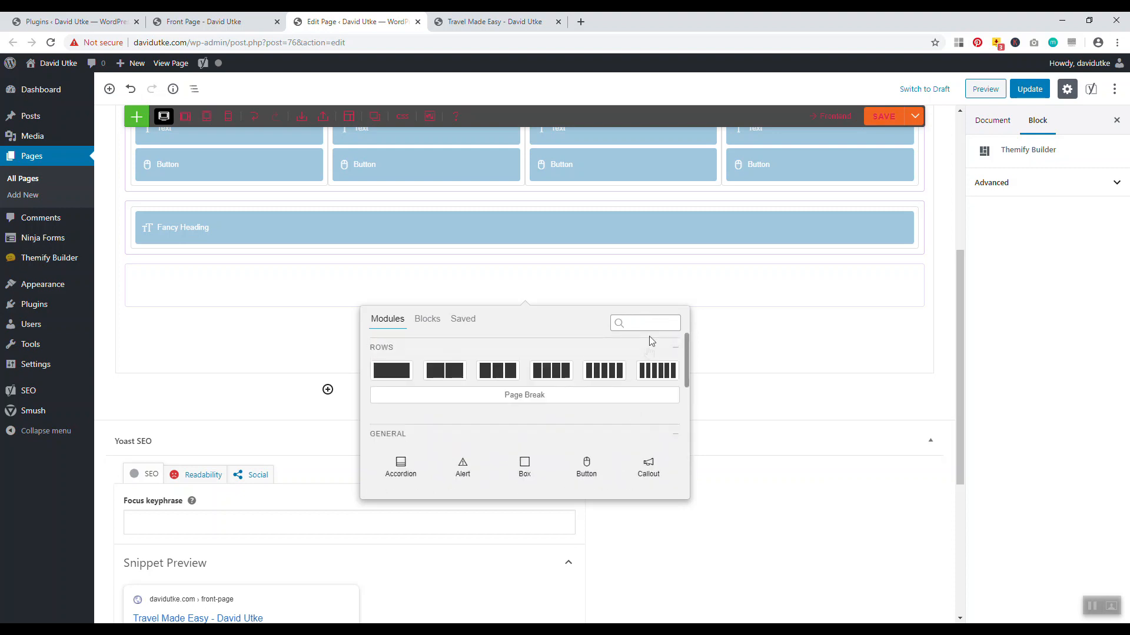
Search 'im' to add an Image module and choose the beach photo from the Media Library
left_click(650, 325)
type("im")
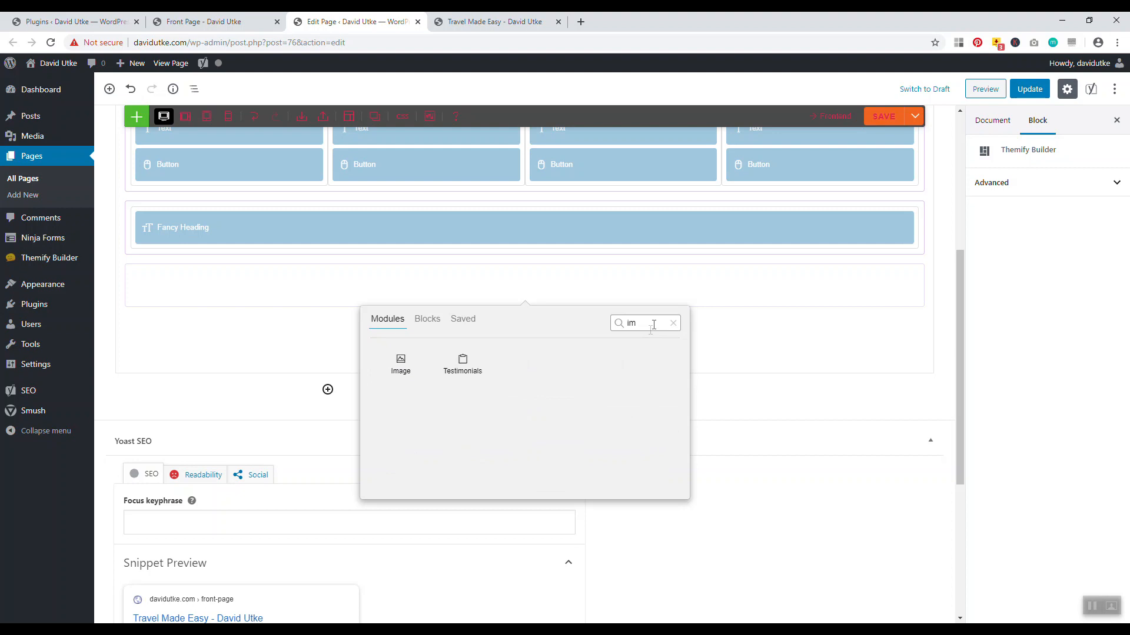
left_click(425, 354)
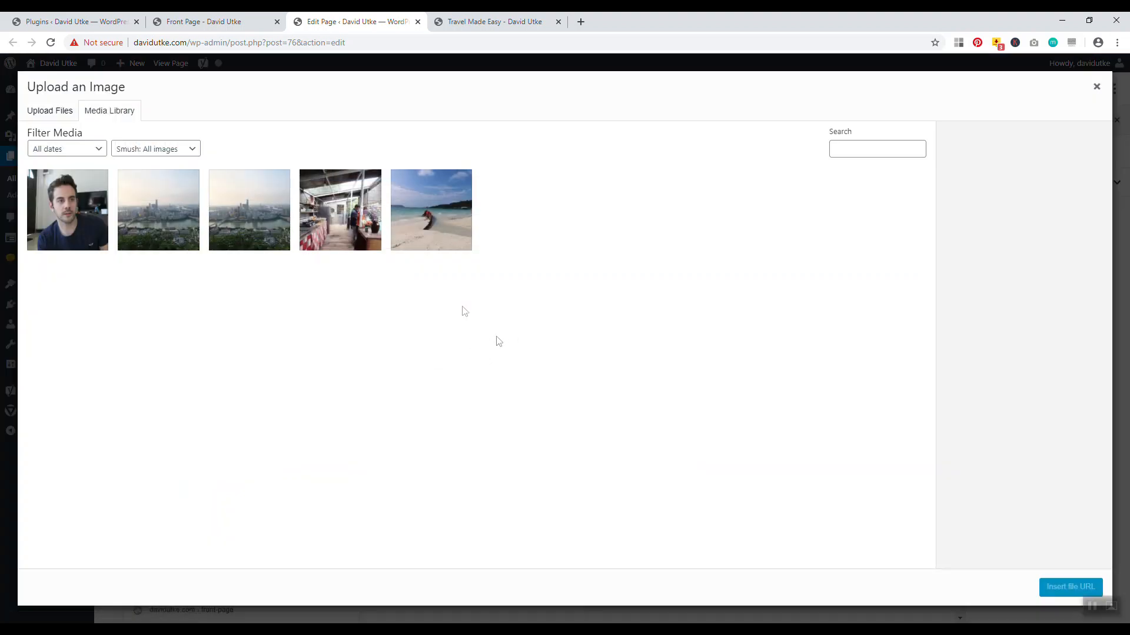
left_click(434, 222)
Insert the beach photo into the Image module and begin editing its title and link
left_click(1062, 588)
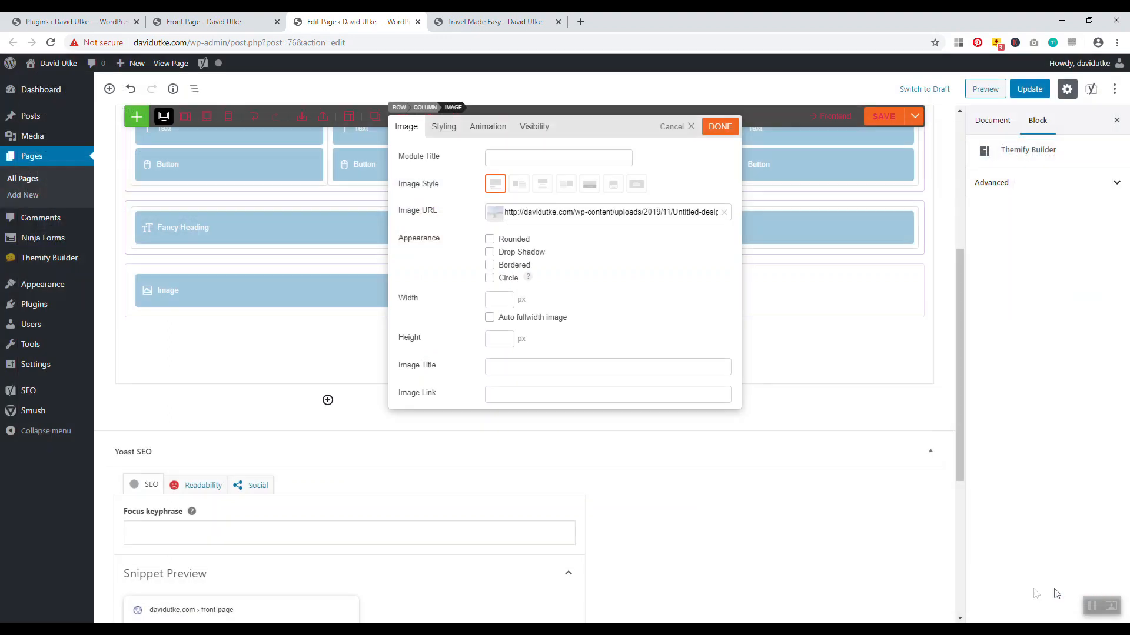
scroll(572, 271, "down", 1)
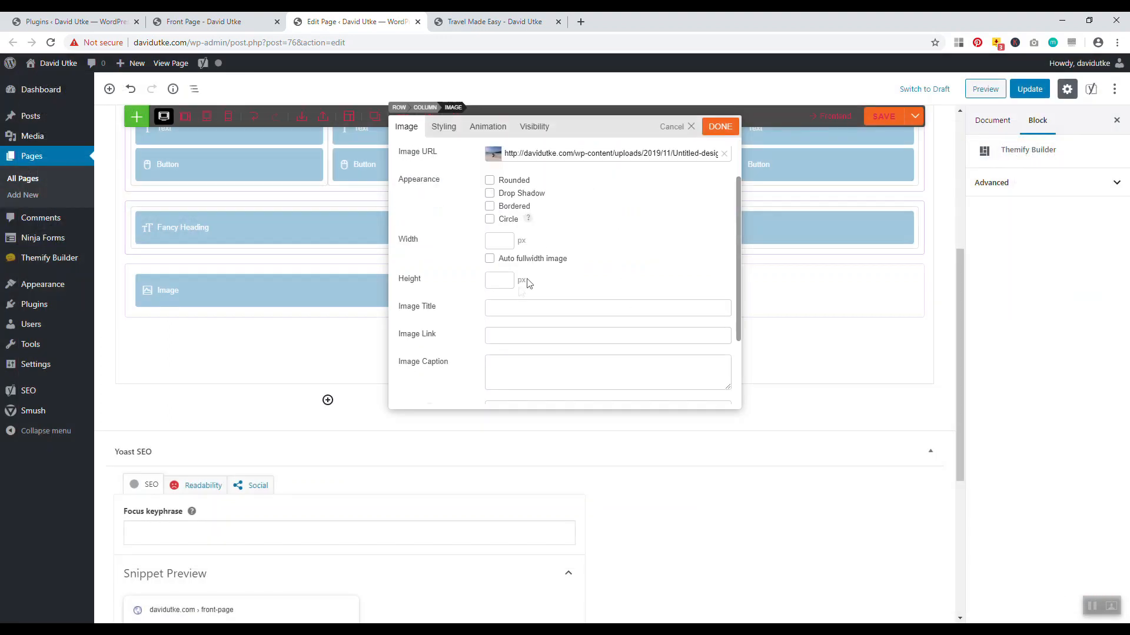
left_click(523, 310)
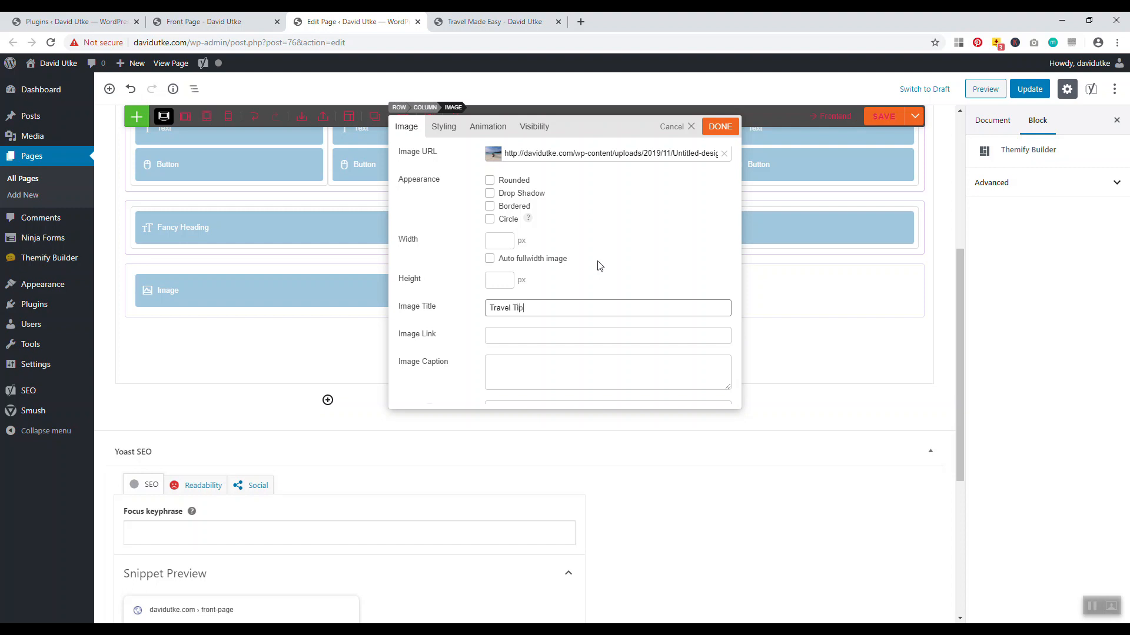
left_click(566, 333)
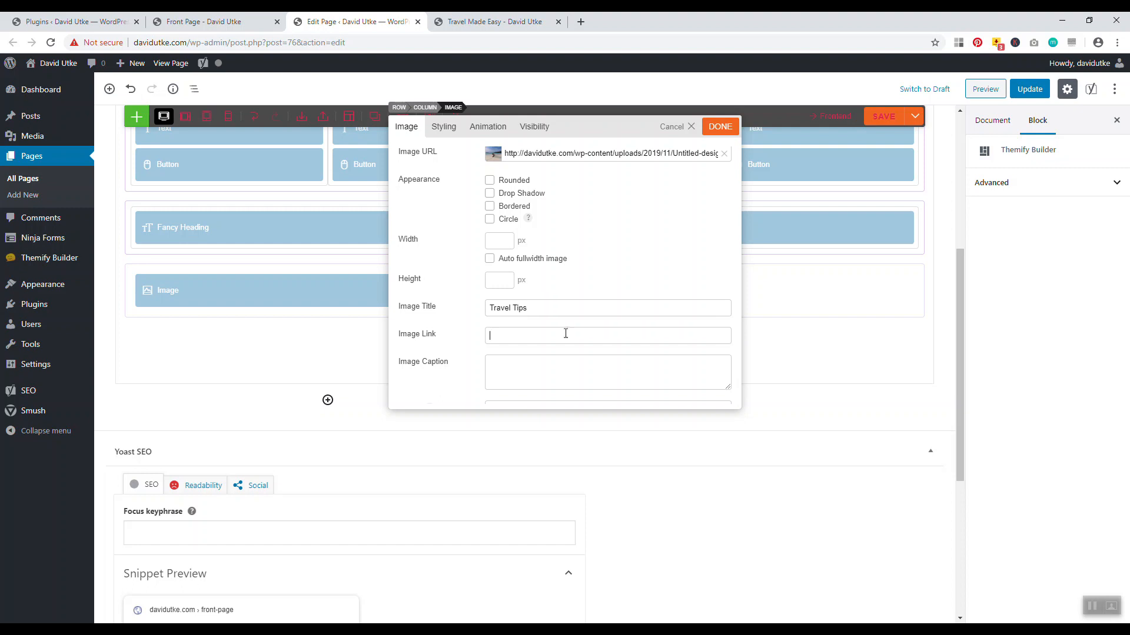
Copy the travel-items post's web address from the live blog's 7 Essential Items post
left_click(494, 21)
left_click_drag(1128, 422, 1127, 142)
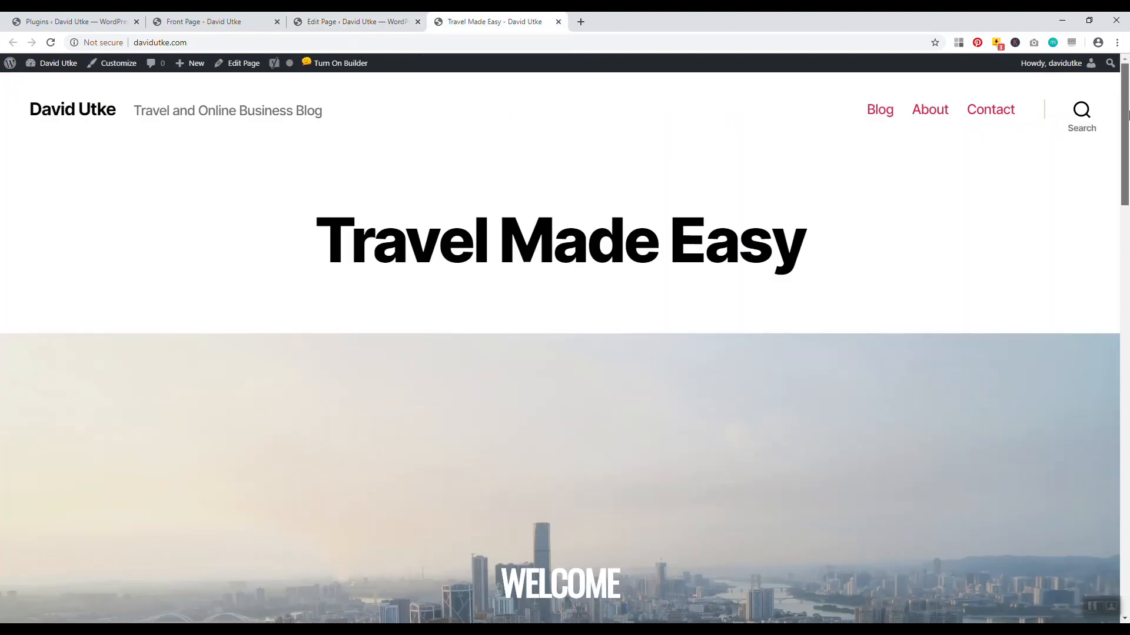
right_click(885, 116)
left_click(890, 128)
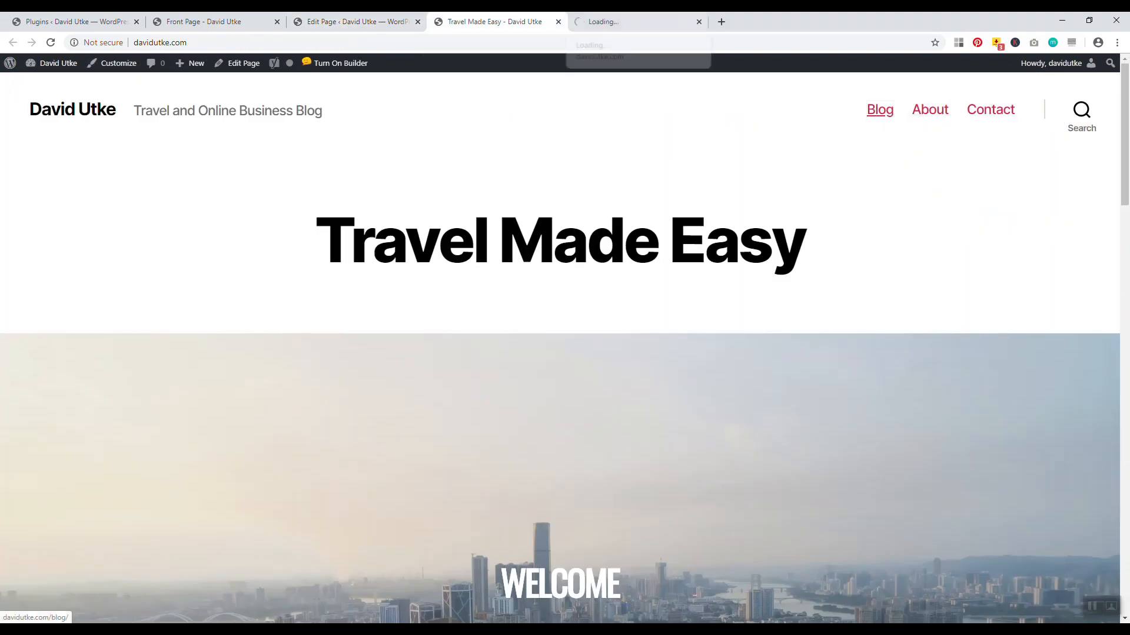
left_click(624, 22)
right_click(506, 258)
left_click(526, 266)
left_click(777, 21)
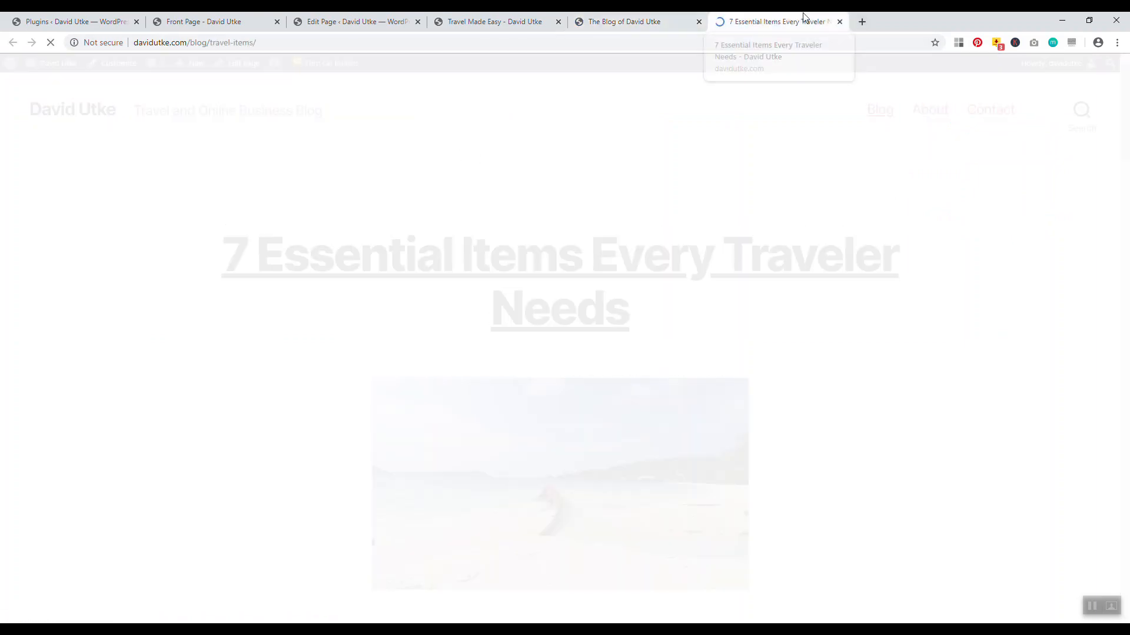
left_click(195, 42)
key("ctrl+c")
right_click(193, 42)
left_click(214, 103)
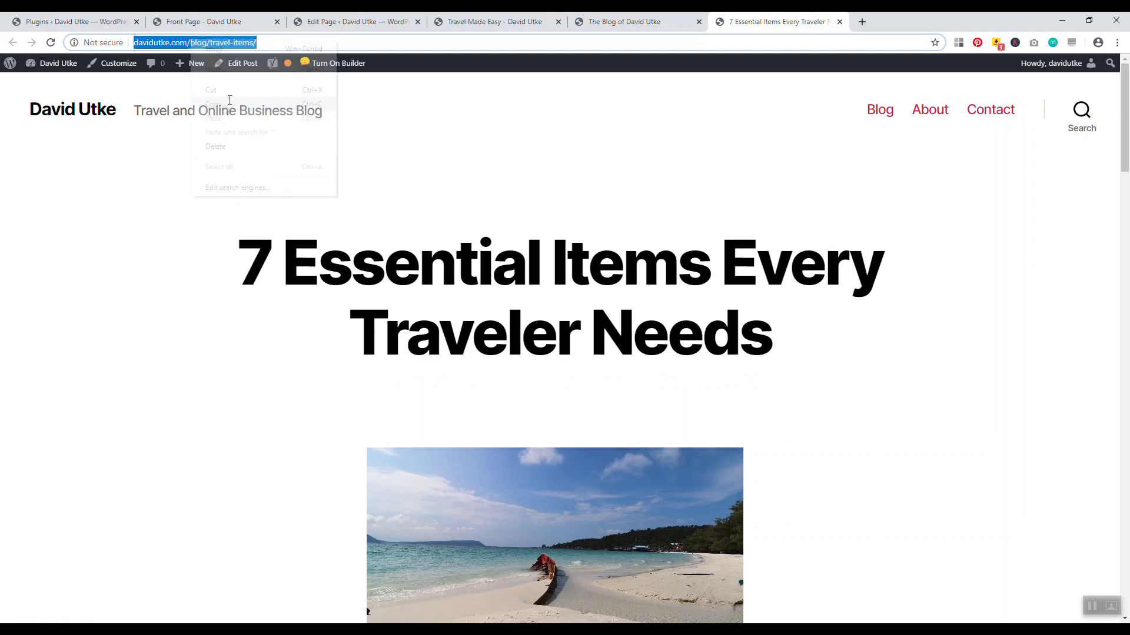
Paste the travel-items address as the Image Link, retitle it 'Essential Travel Items', and finish
left_click(494, 21)
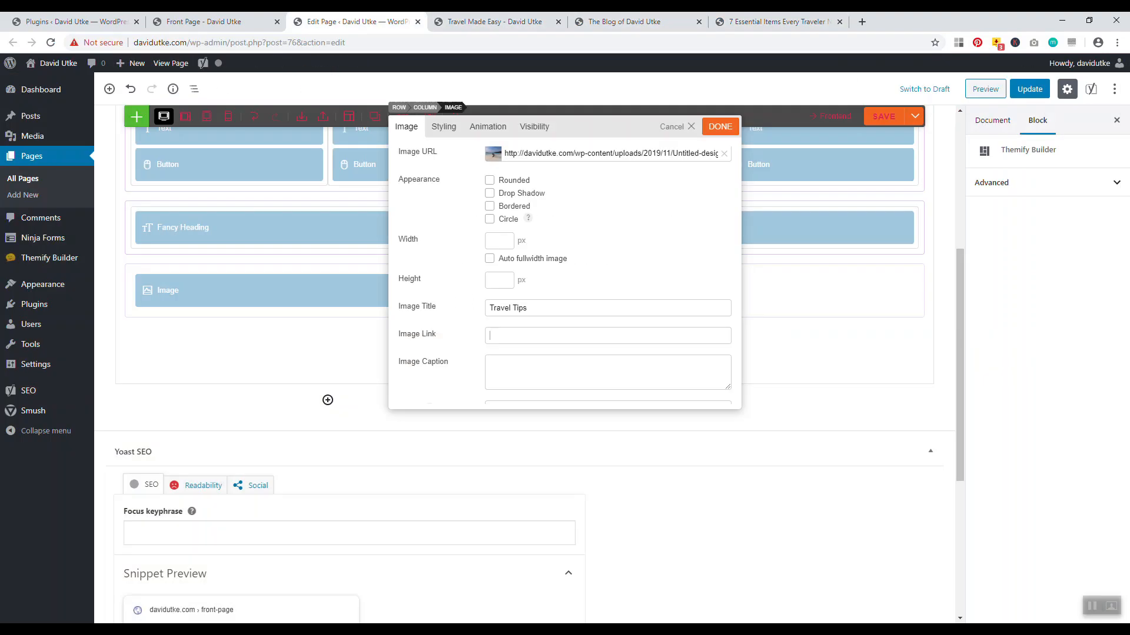
right_click(498, 333)
left_click(522, 424)
left_click_drag(530, 309, 477, 315)
key("BackSpace")
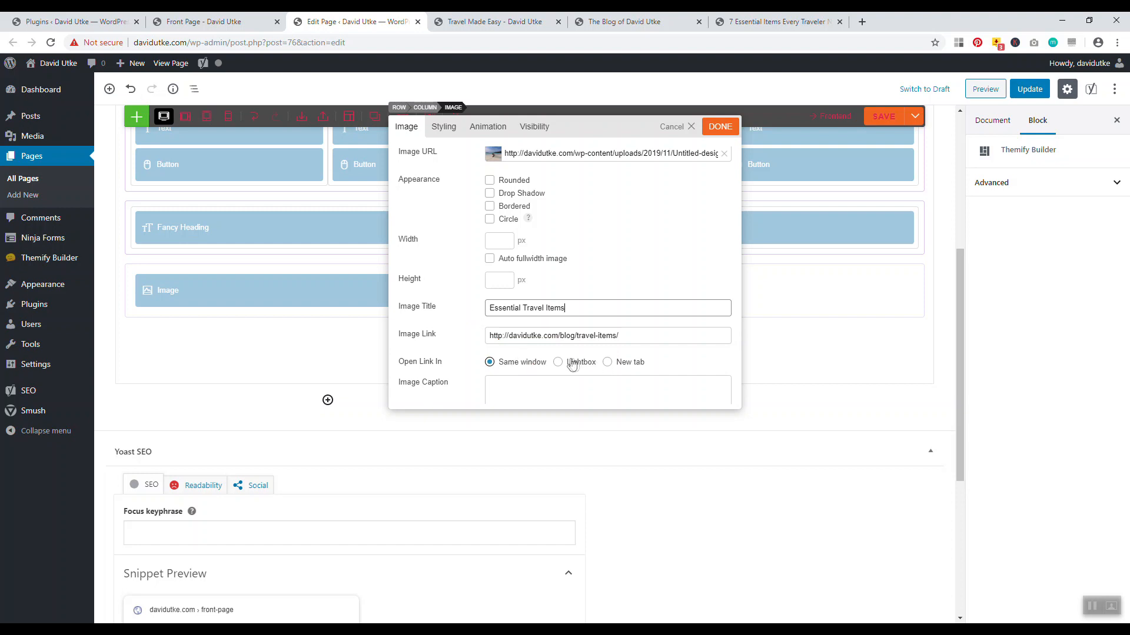
scroll(503, 365, "down", 3)
scroll(565, 335, "up", 5)
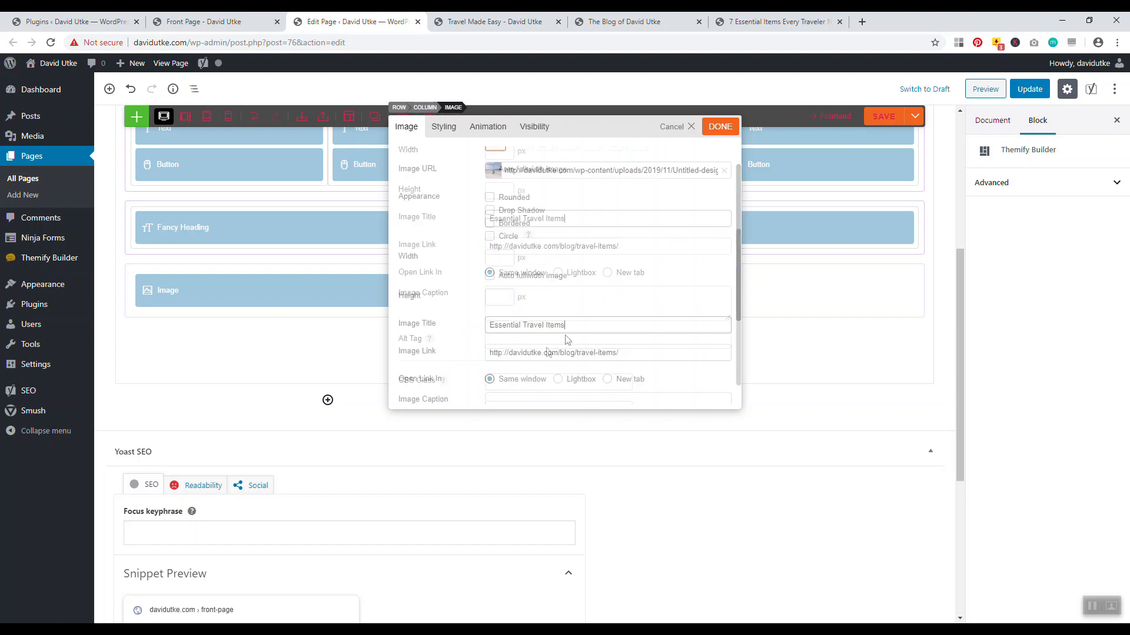
left_click(718, 127)
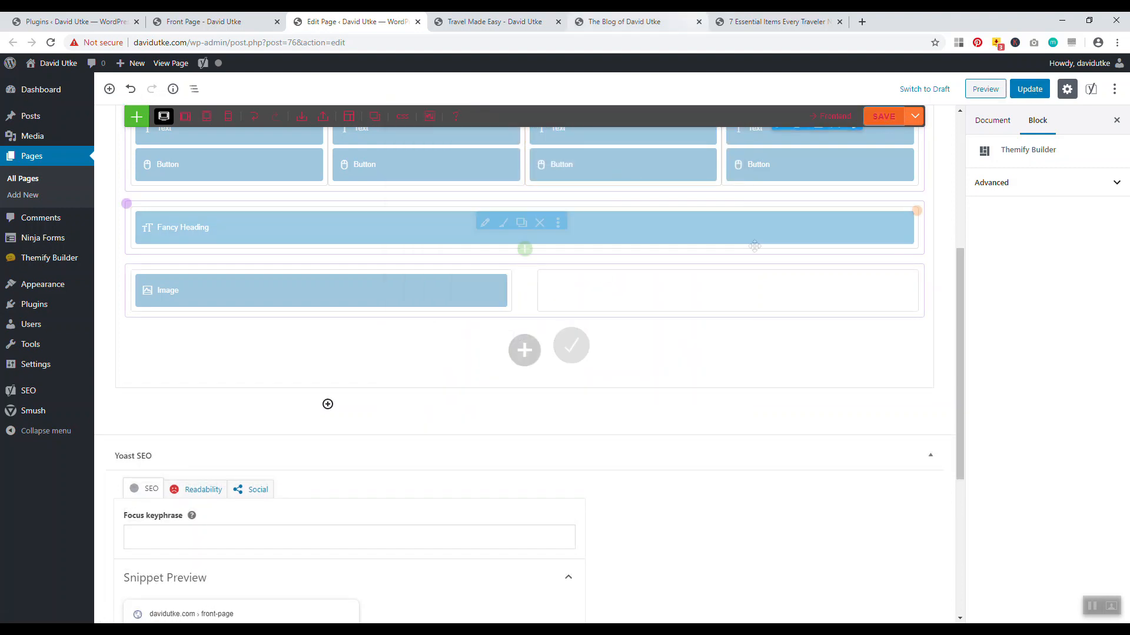
Place an Image module in the right column with the outdoor kitchen photo, titled 'Hello Cambodia'
left_click(727, 292)
type("im")
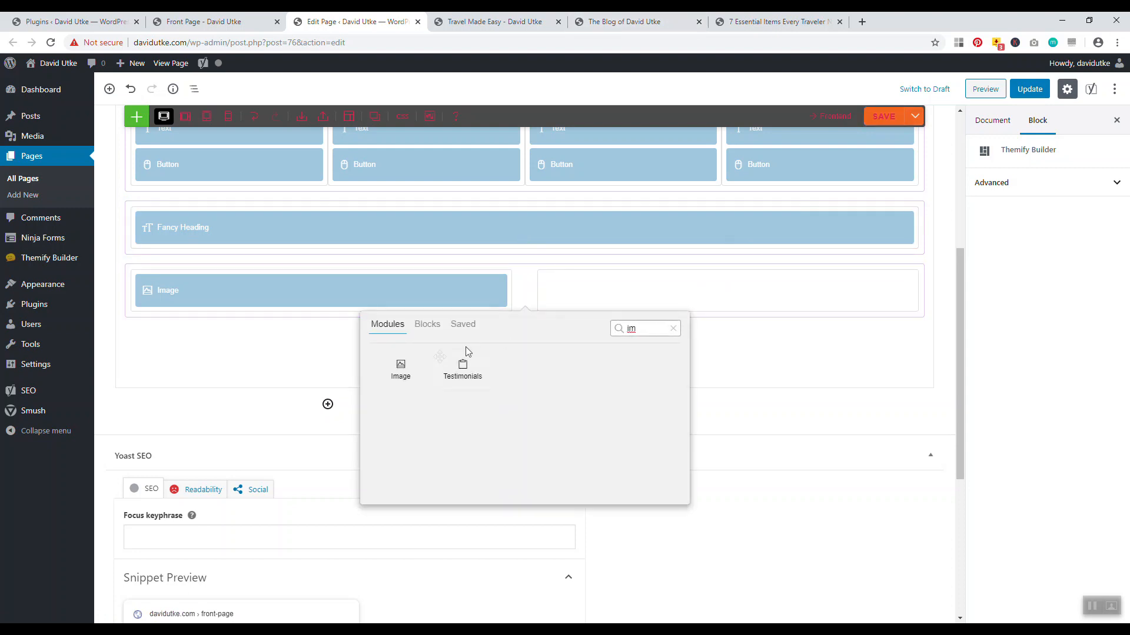
left_click_drag(394, 371, 658, 305)
left_click(425, 355)
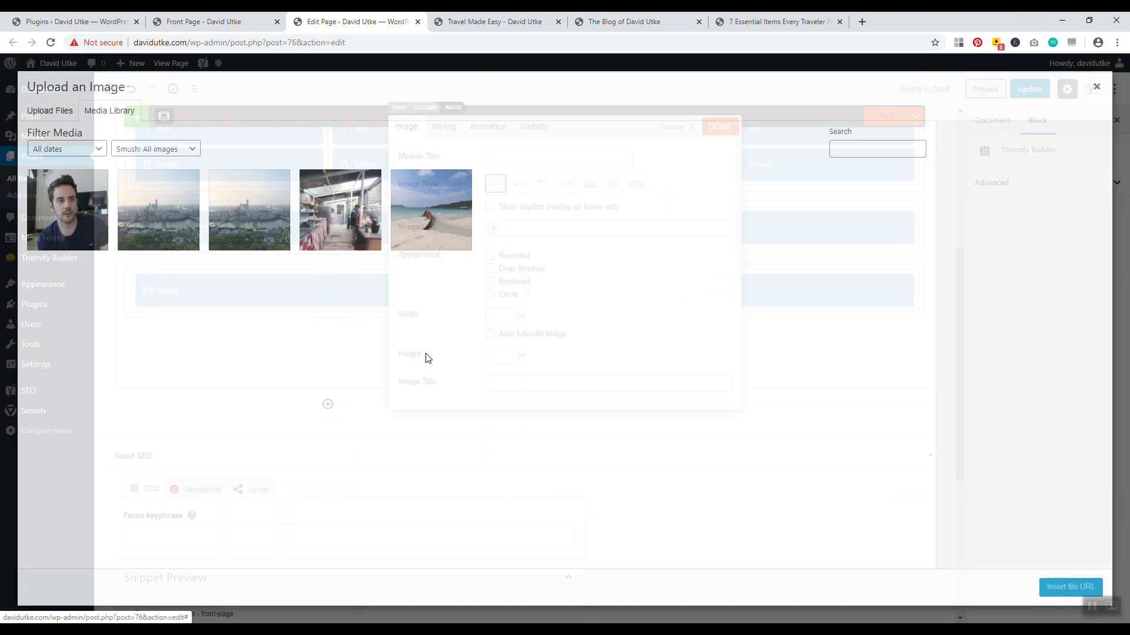
left_click(347, 226)
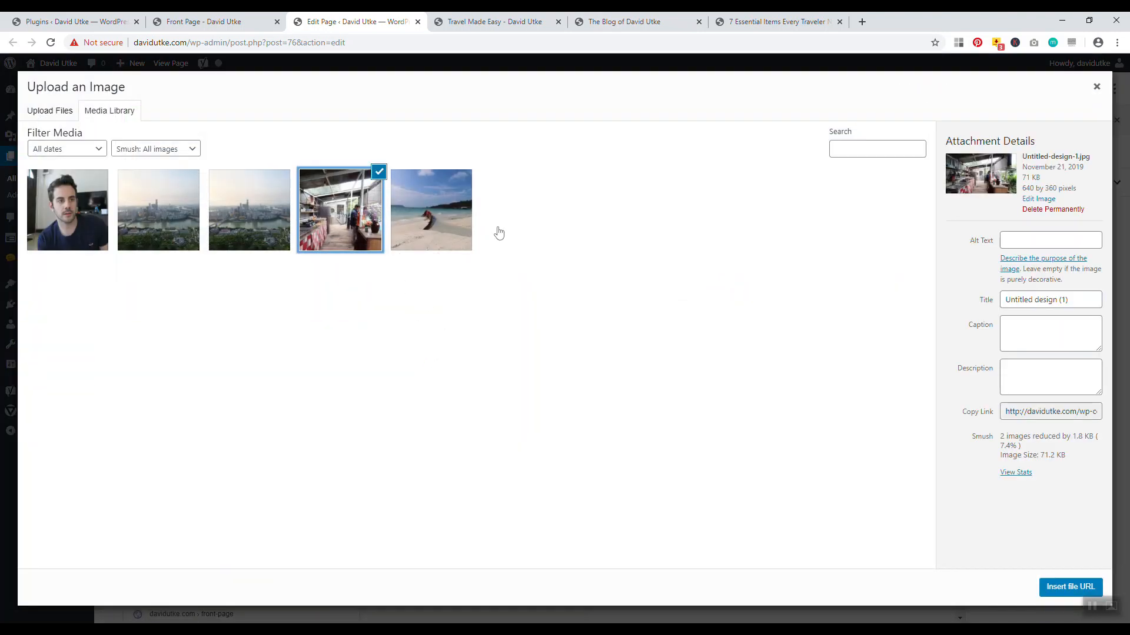
left_click(1069, 587)
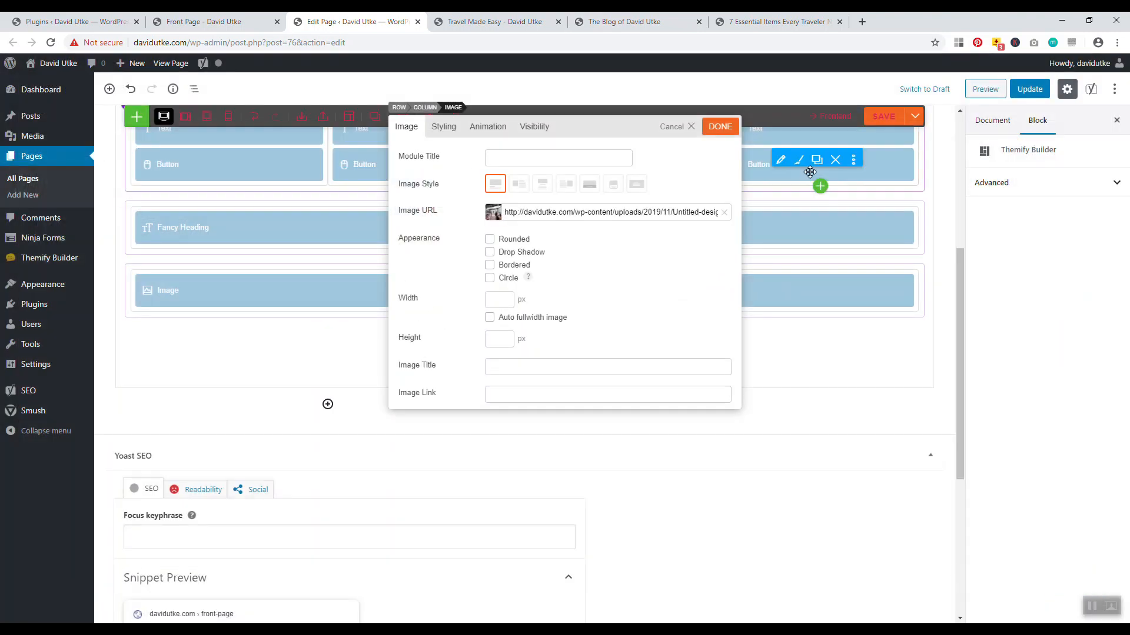
left_click(535, 370)
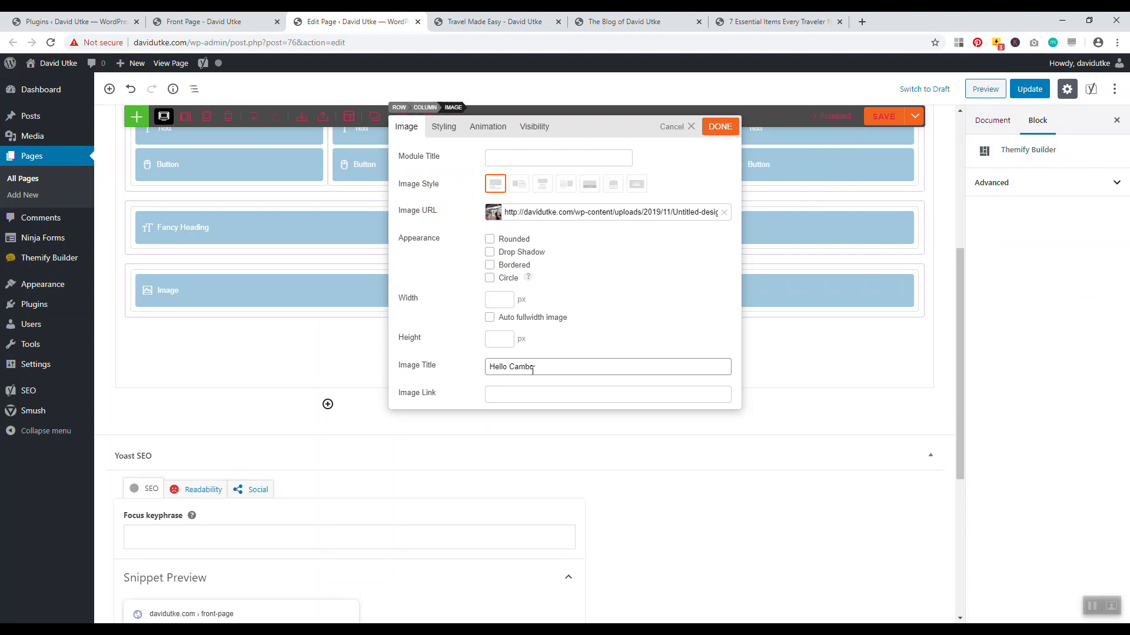
Copy the Hello World post's web address from the blog listing
left_click(805, 22)
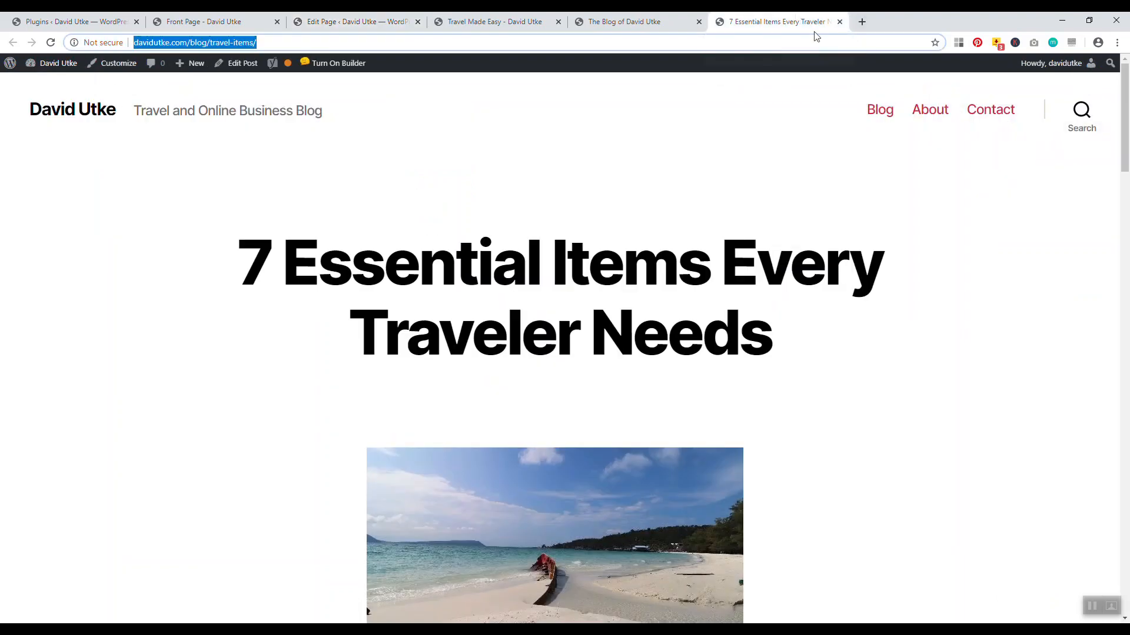
key("ctrl+Page_Up")
scroll(1106, 421, "down", 15)
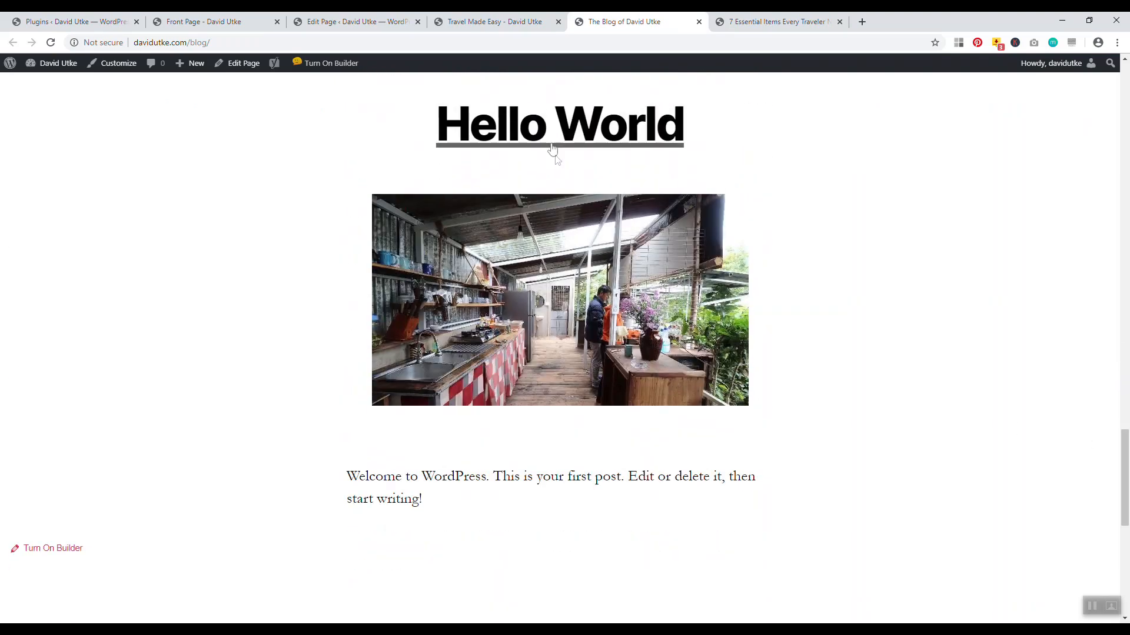
left_click(549, 142)
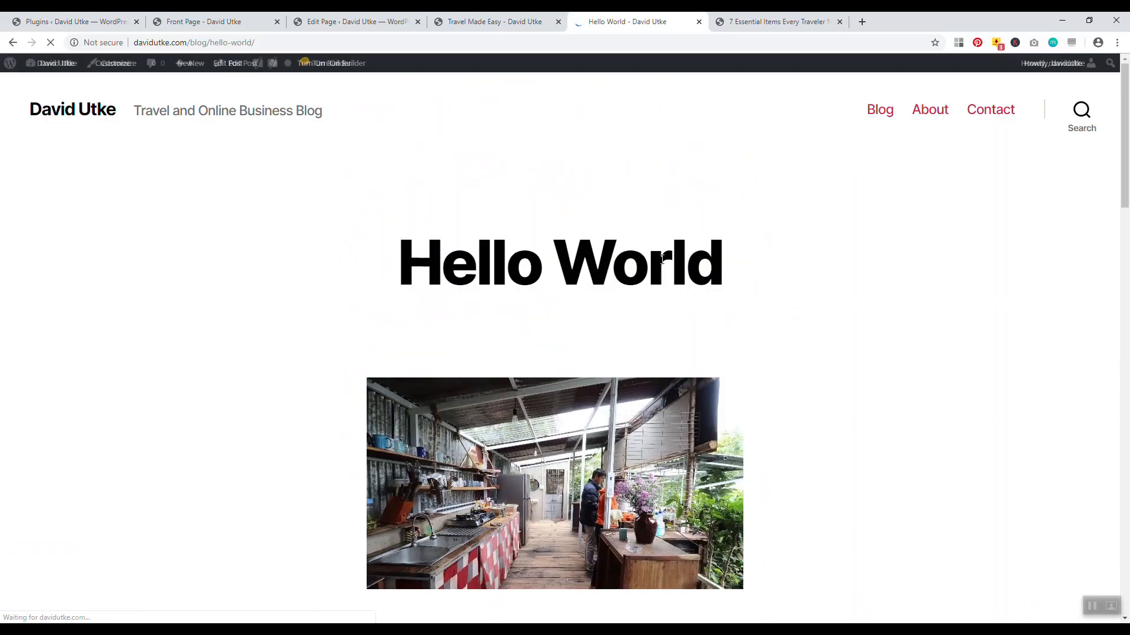
left_click(182, 47)
right_click(182, 46)
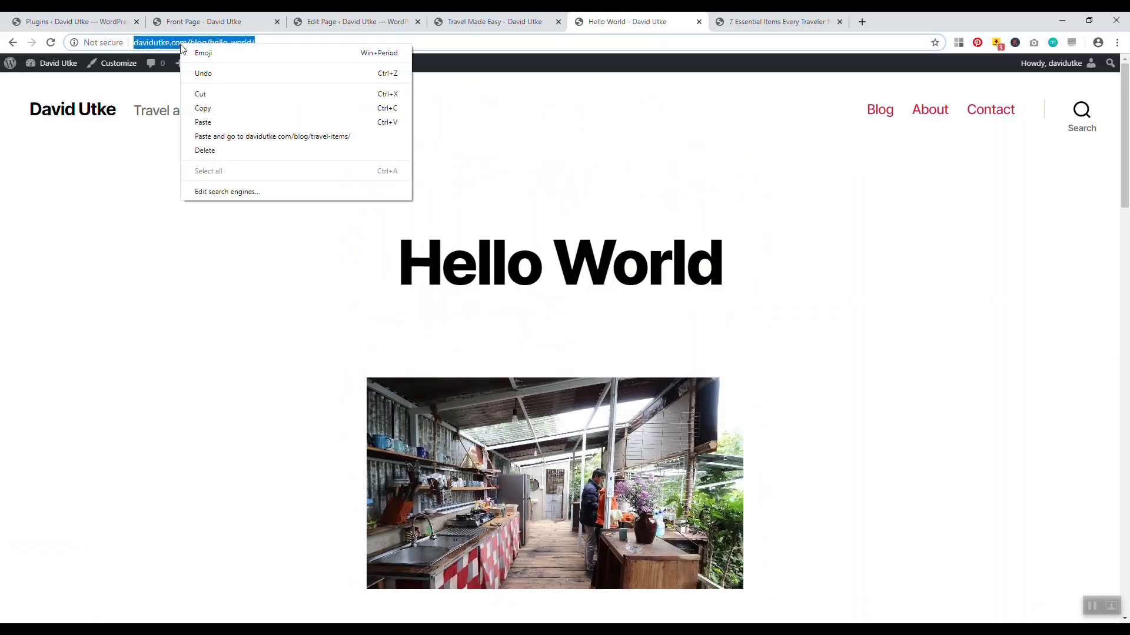
left_click(195, 110)
Paste the Hello World address as the second image's link, finish, and update the page
key("ctrl+2")
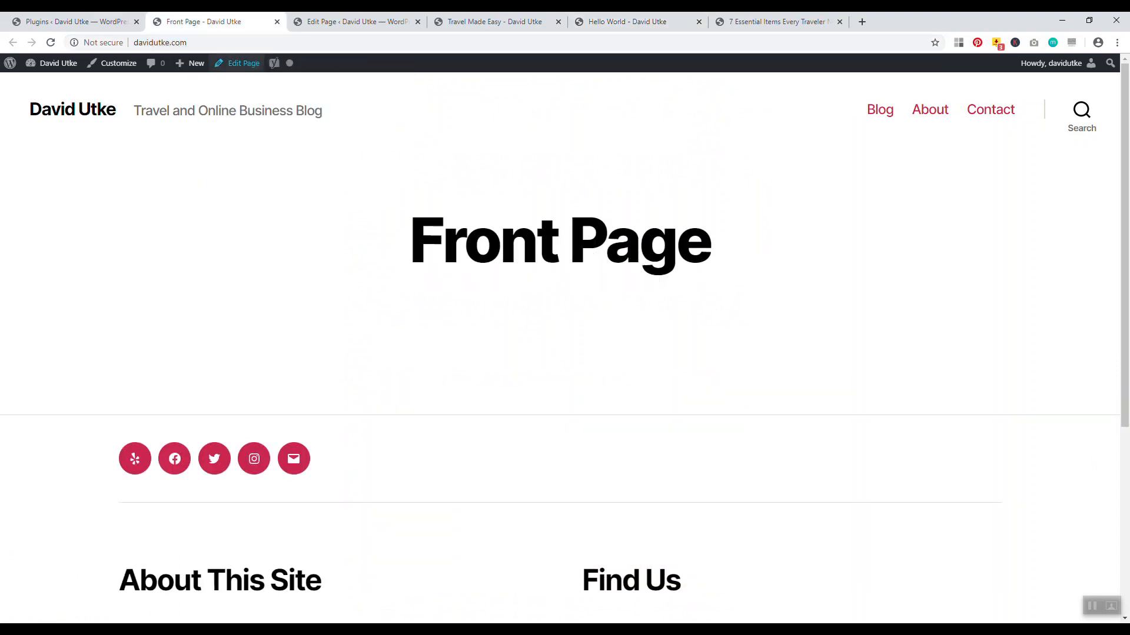
key("ctrl+1")
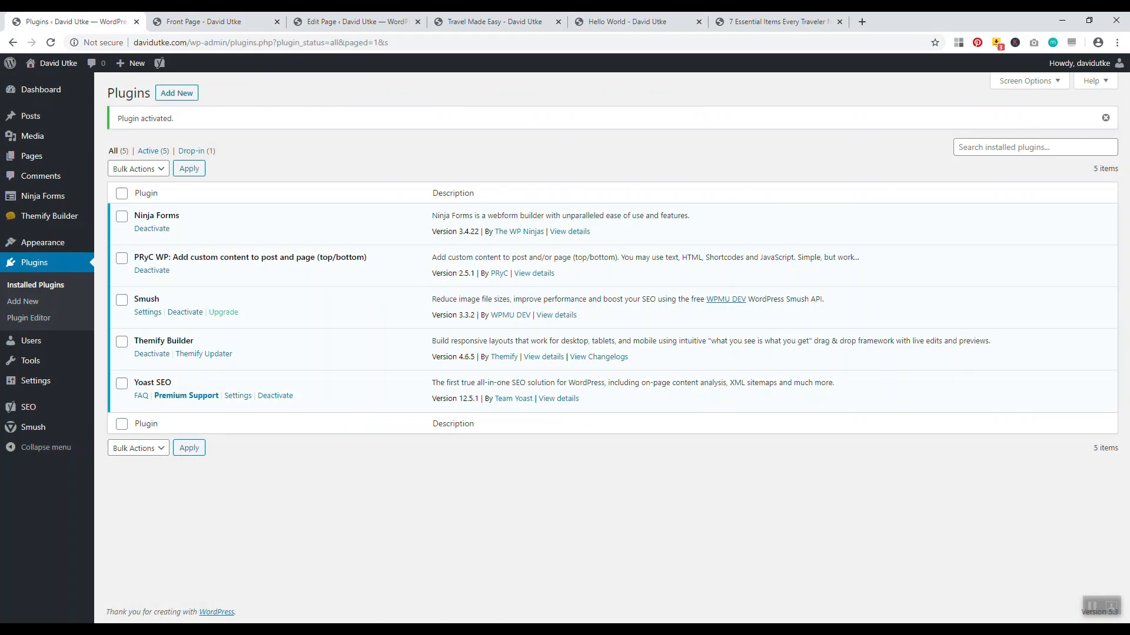
key("ctrl+3")
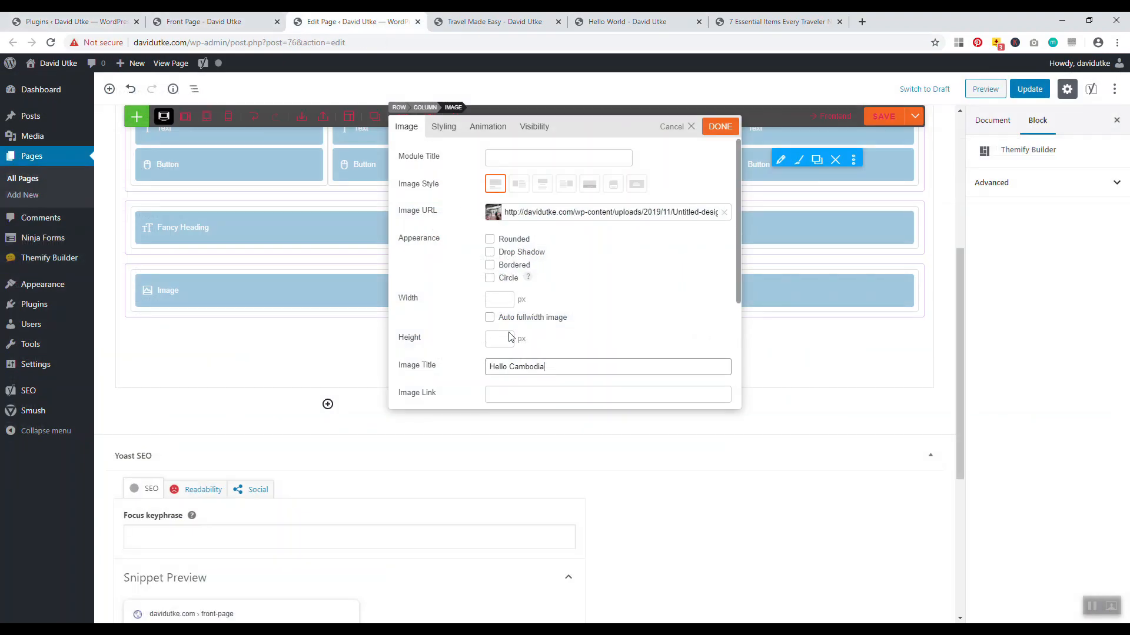
scroll(492, 382, "down", 2)
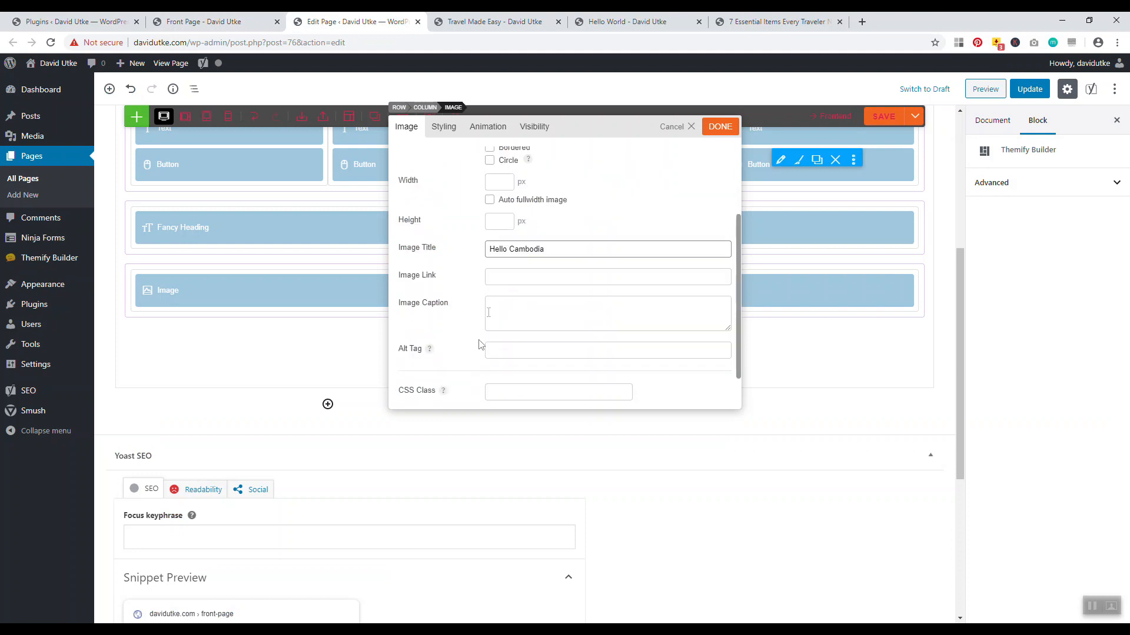
right_click(498, 281)
left_click(518, 368)
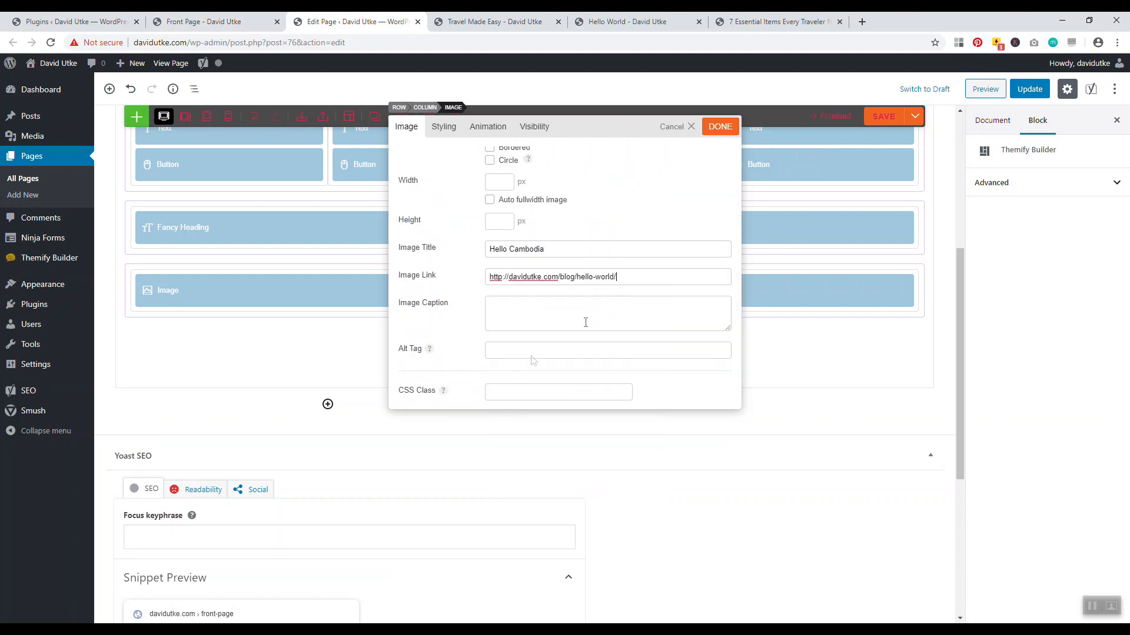
left_click(715, 134)
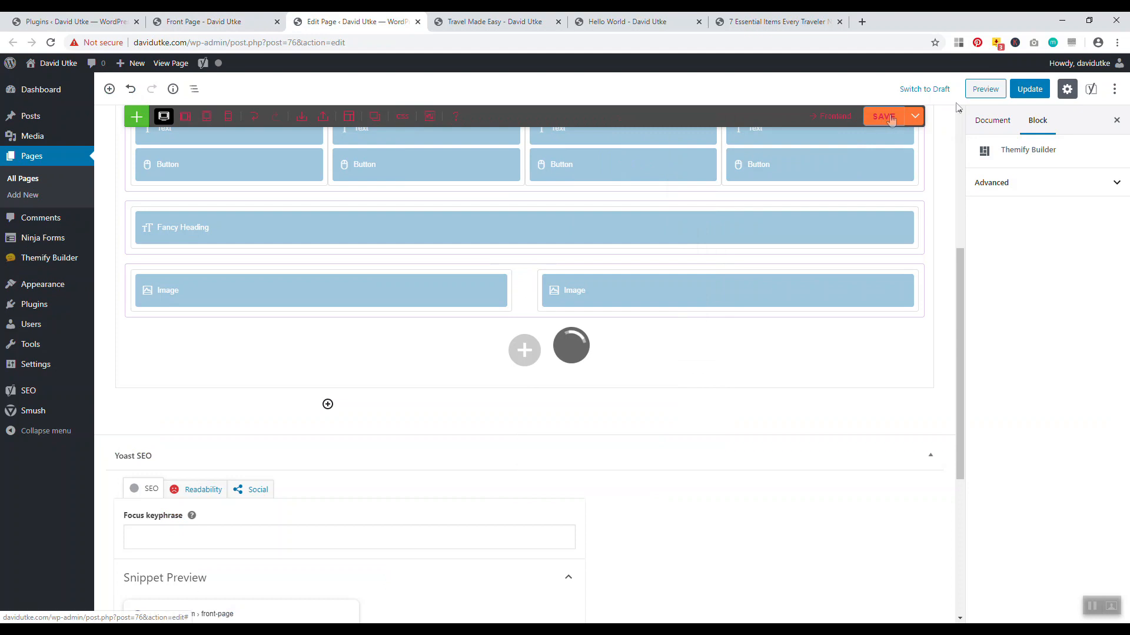
left_click(1028, 89)
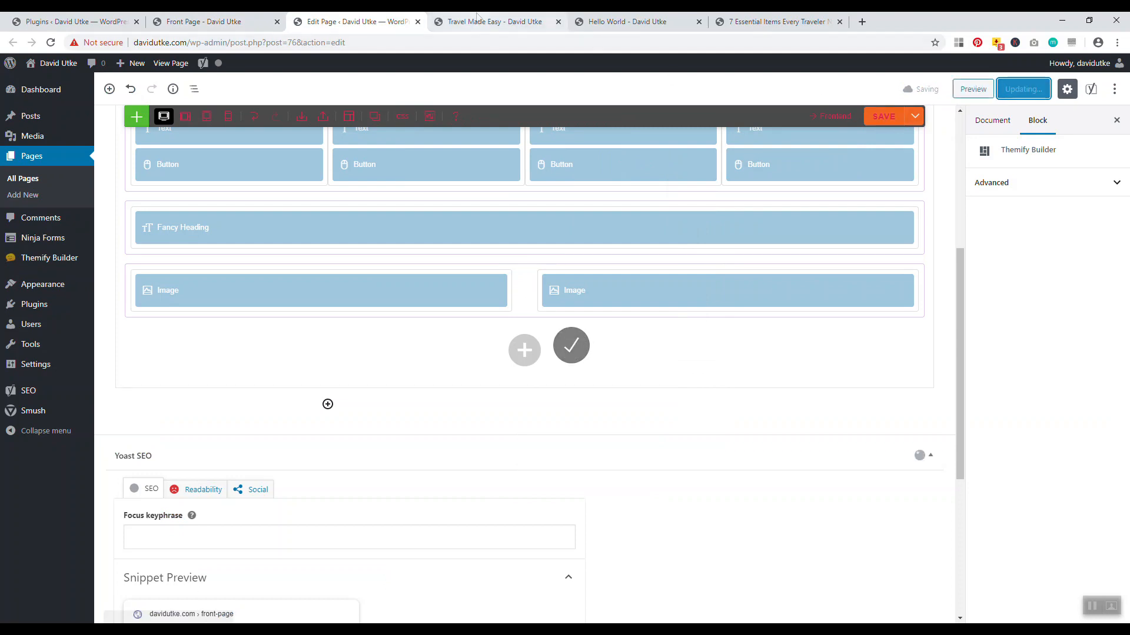
left_click(494, 21)
left_click(50, 43)
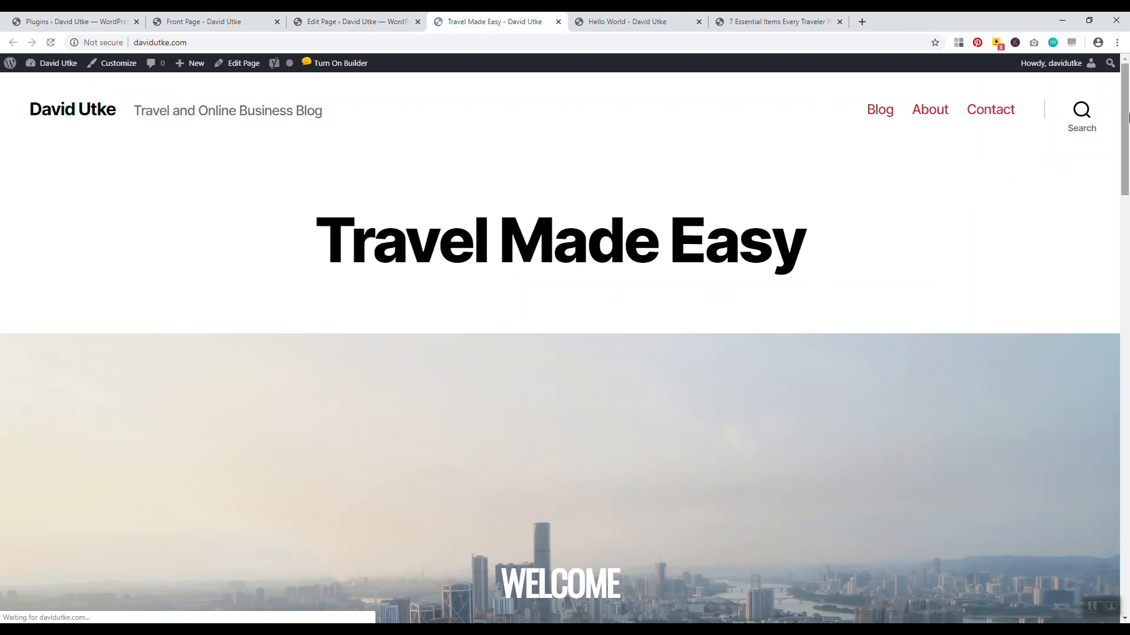
left_click_drag(1125, 117, 1102, 316)
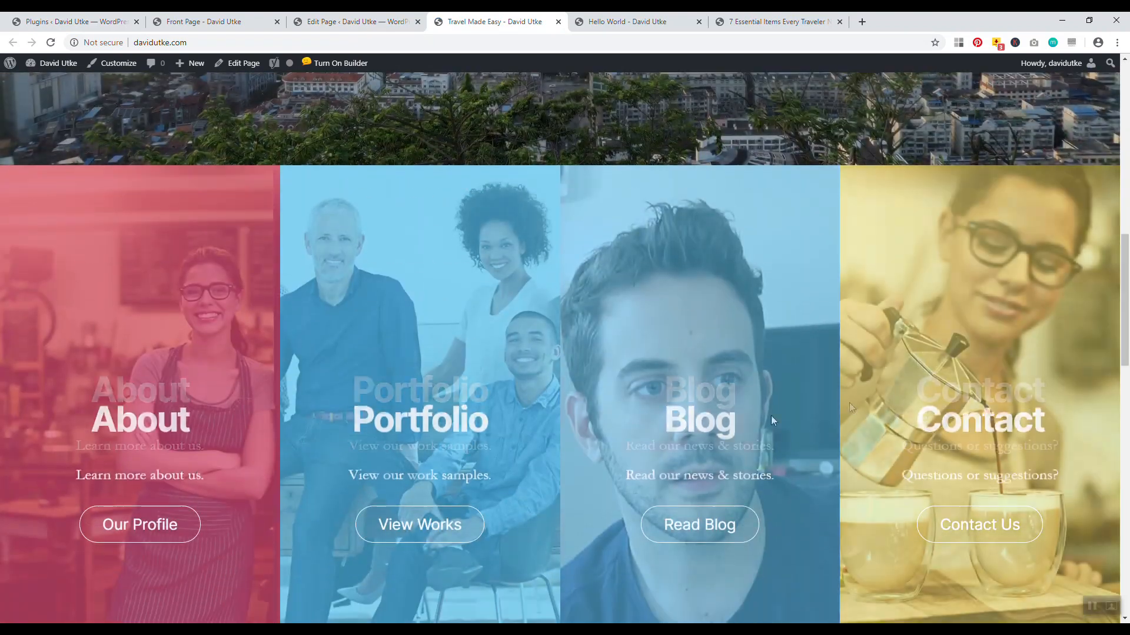
scroll(1106, 412, "down", 8)
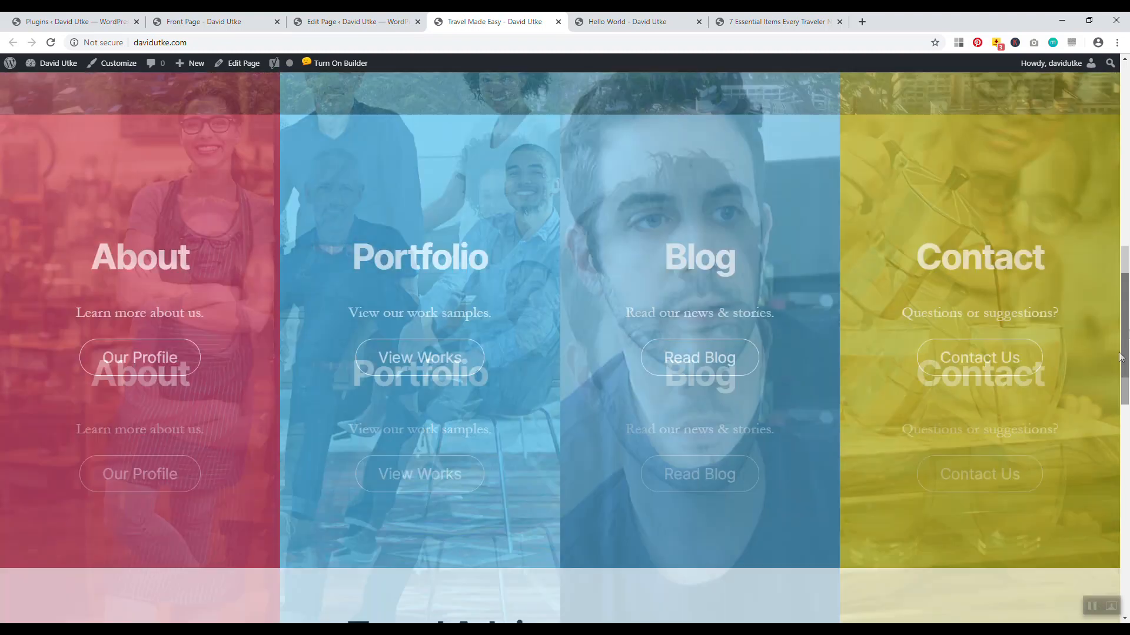
scroll(1114, 459, "down", 2)
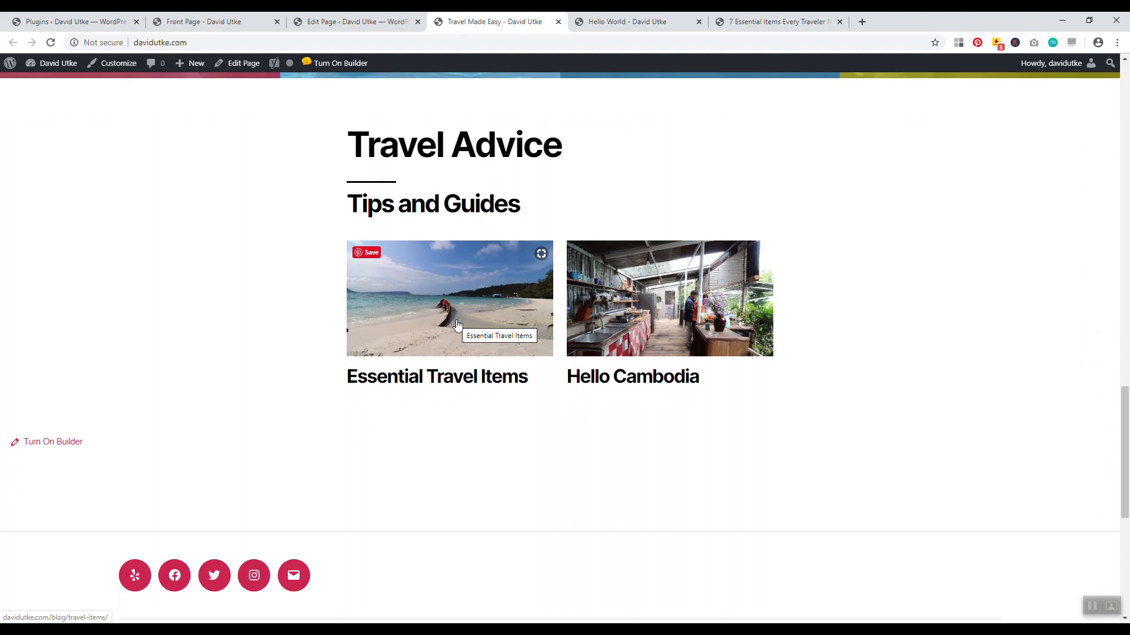
left_click_drag(1124, 411, 1126, 139)
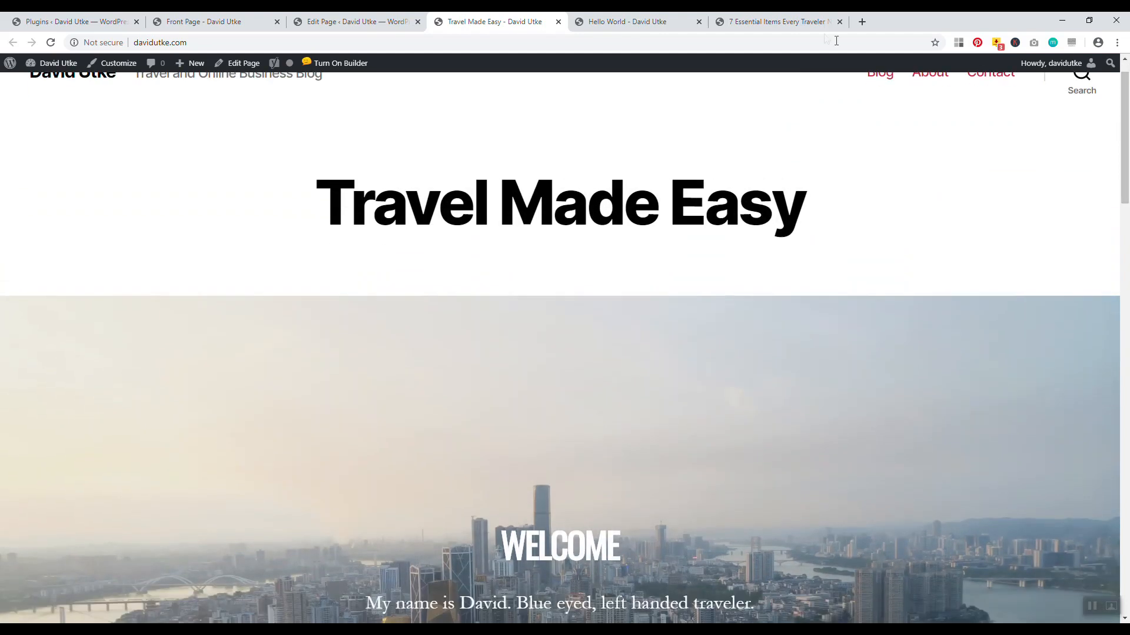
left_click(353, 21)
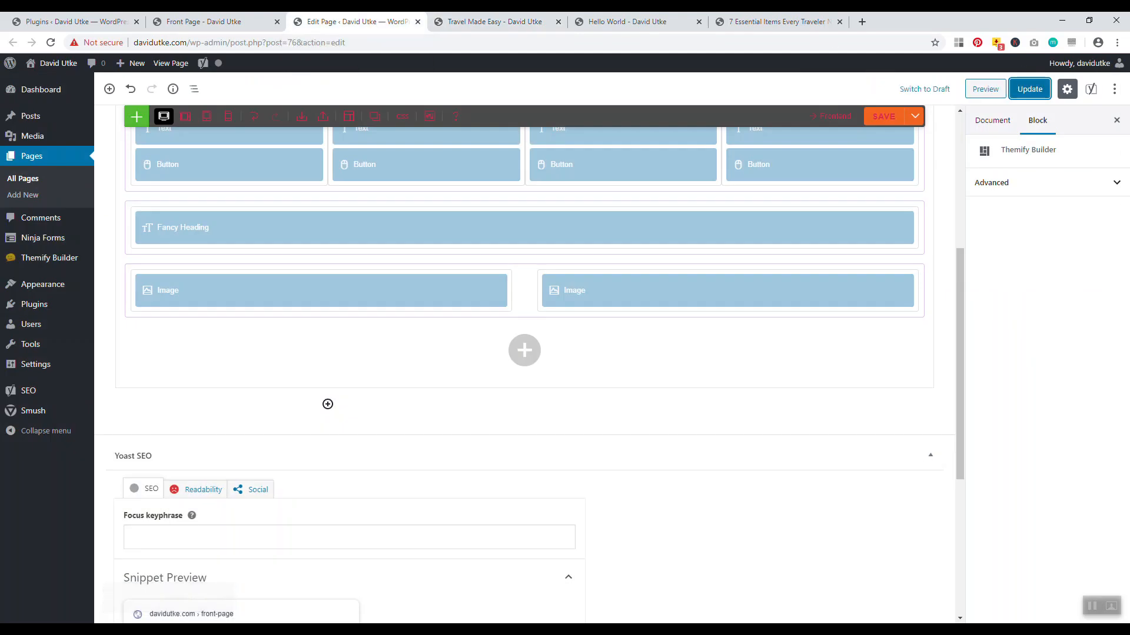
mouse_move(960, 335)
left_mouse_down()
mouse_move(952, 188)
mouse_move(958, 318)
left_mouse_up()
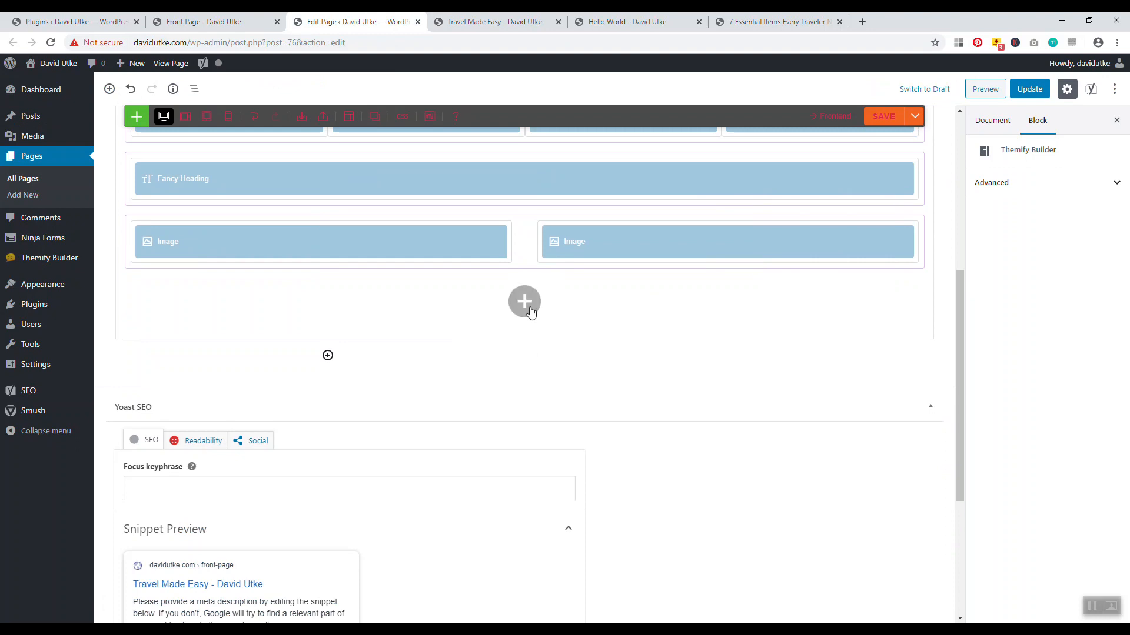
mouse_move(530, 304)
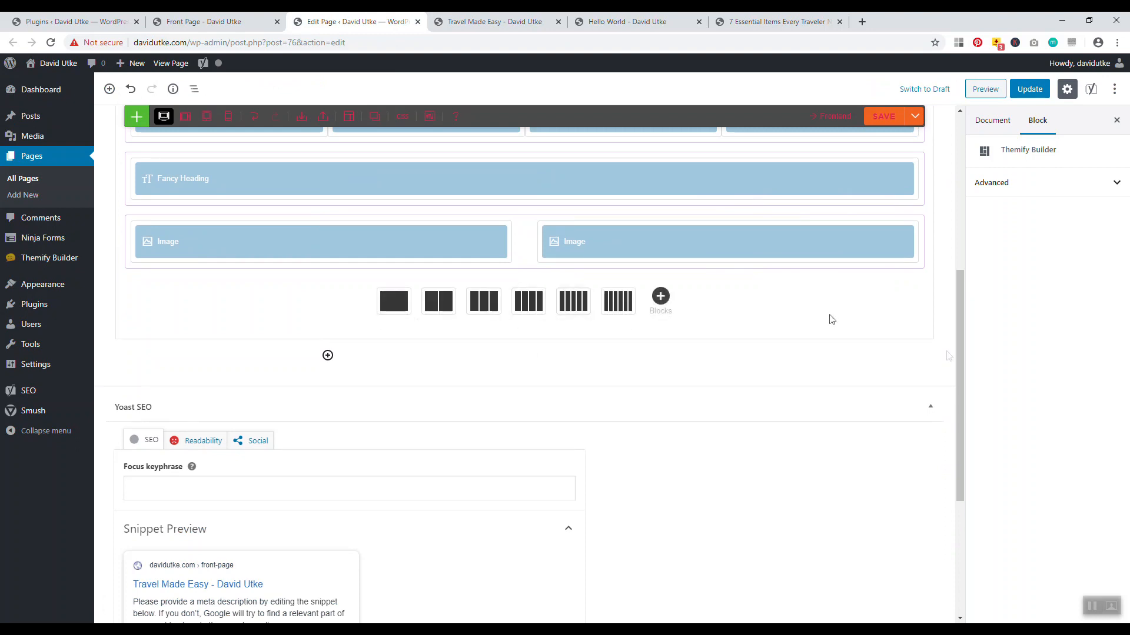
left_click(936, 375)
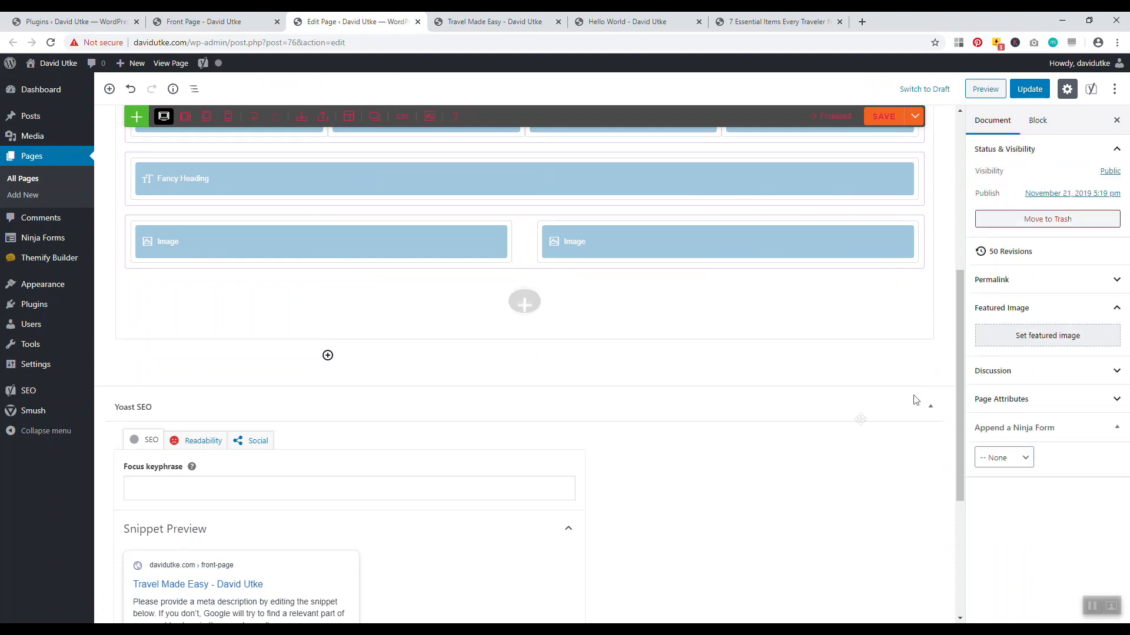
left_click(523, 308)
mouse_move(523, 309)
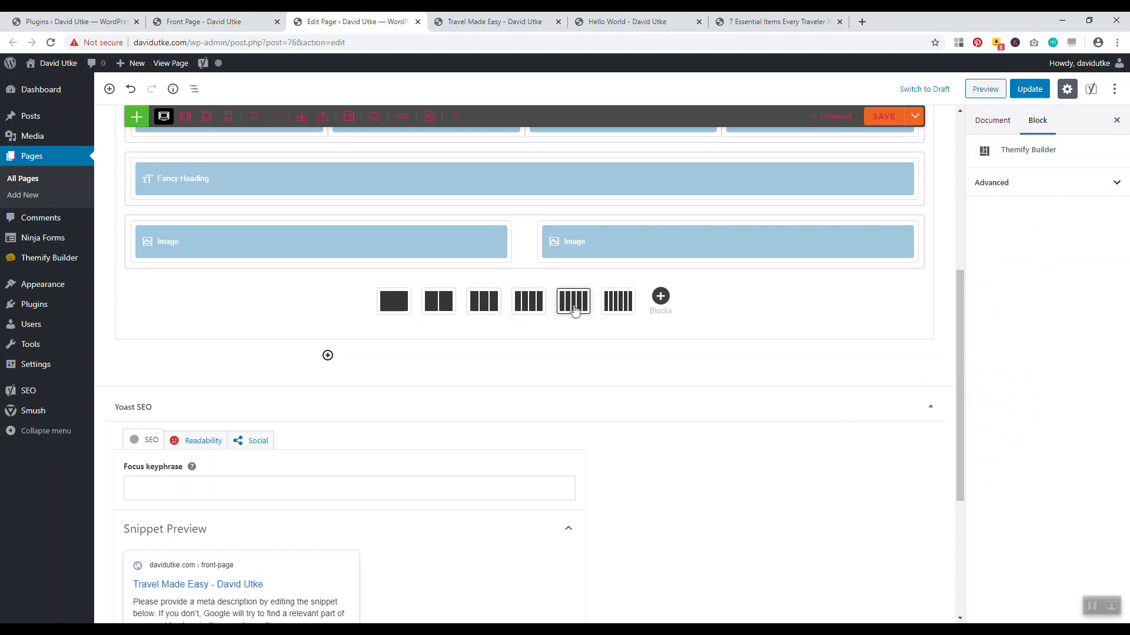
left_click(479, 314)
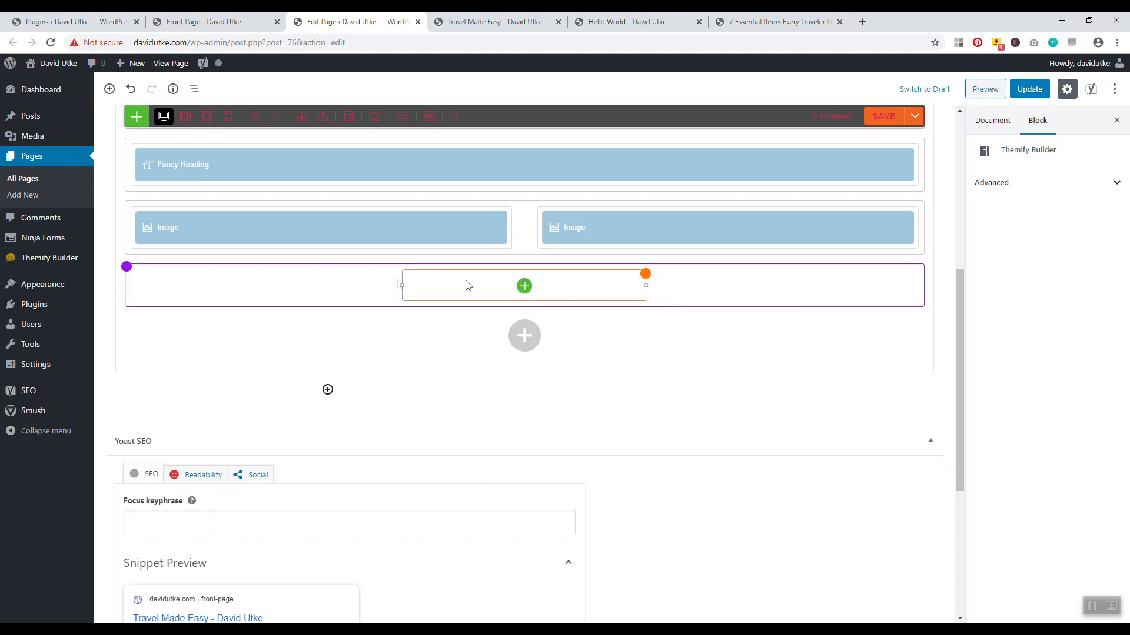
left_click(253, 285)
type("iml")
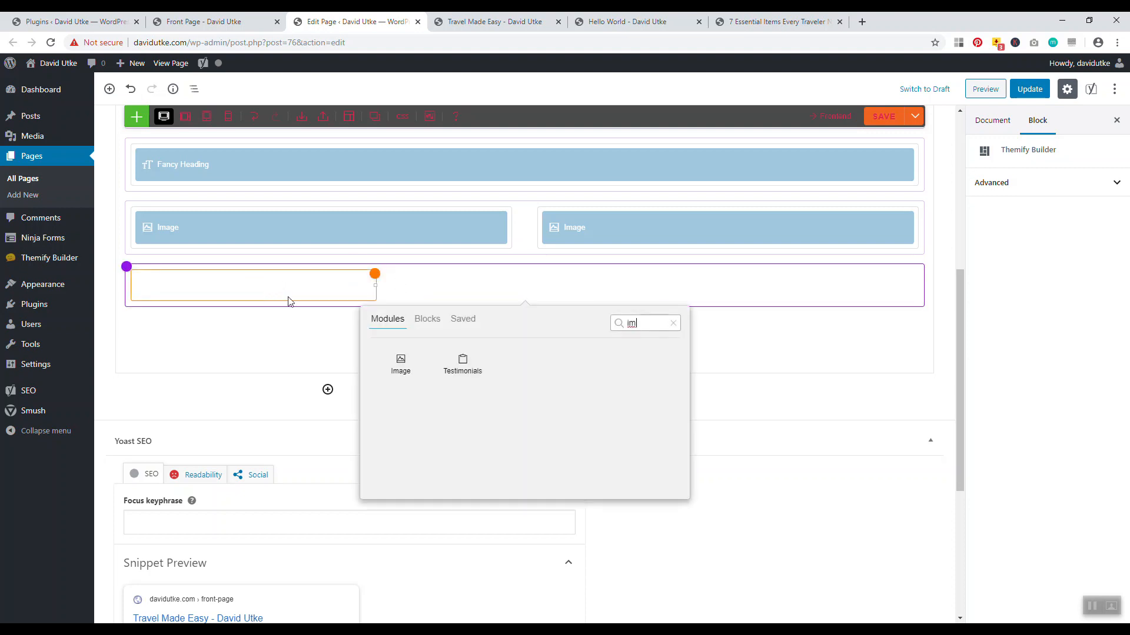
key("BackSpace")
key("BackSpace")
scroll(538, 387, "down", 3)
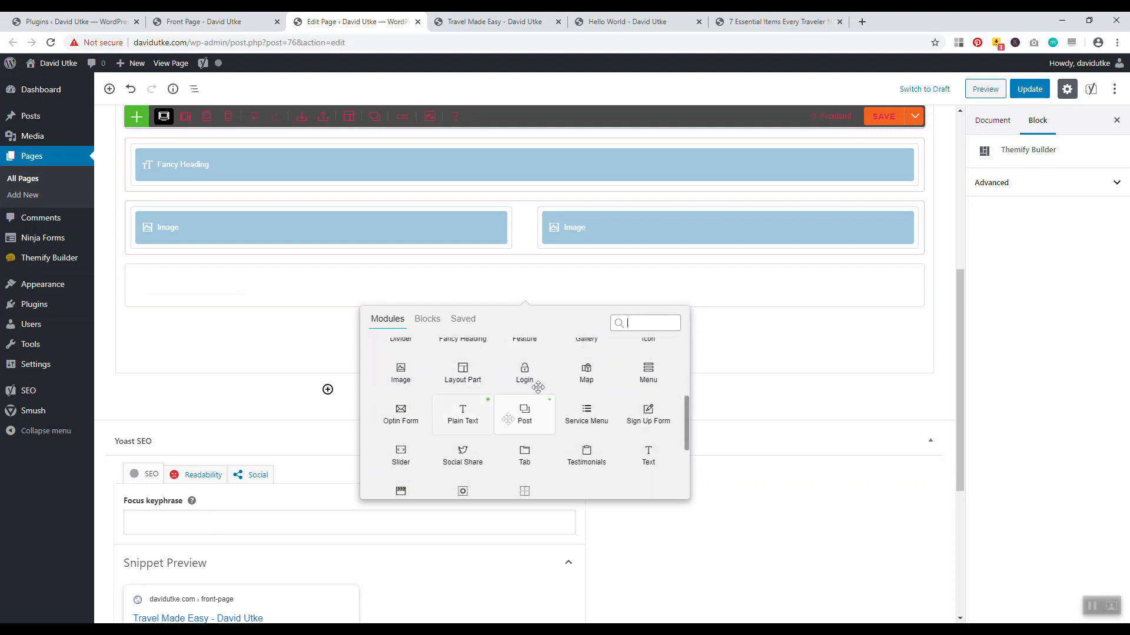
scroll(524, 400, "down", 2)
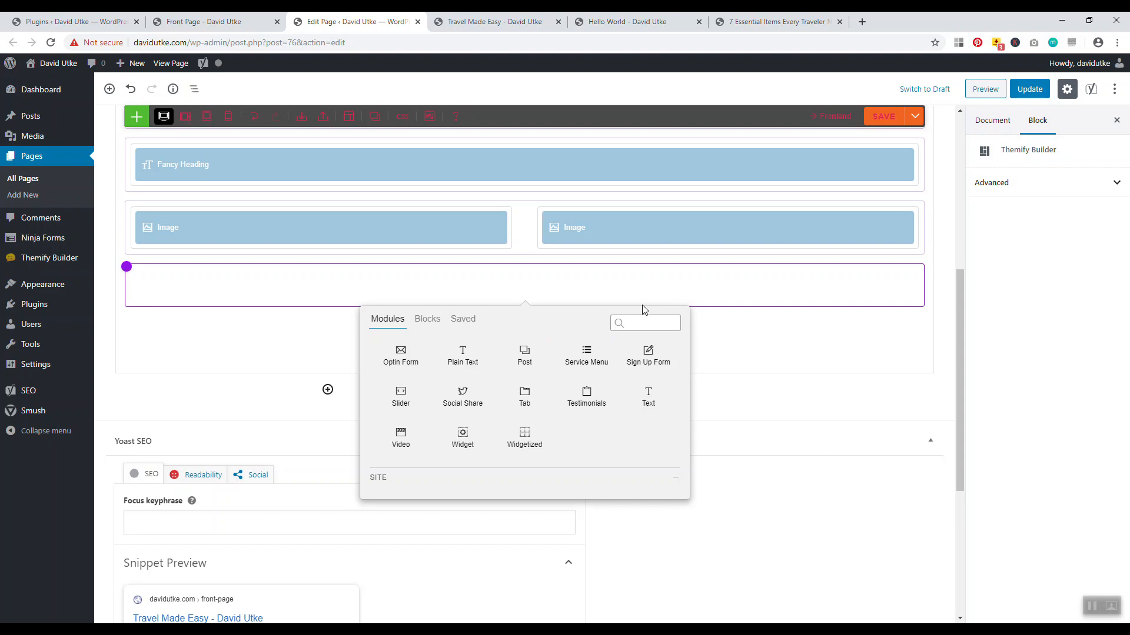
left_click(765, 356)
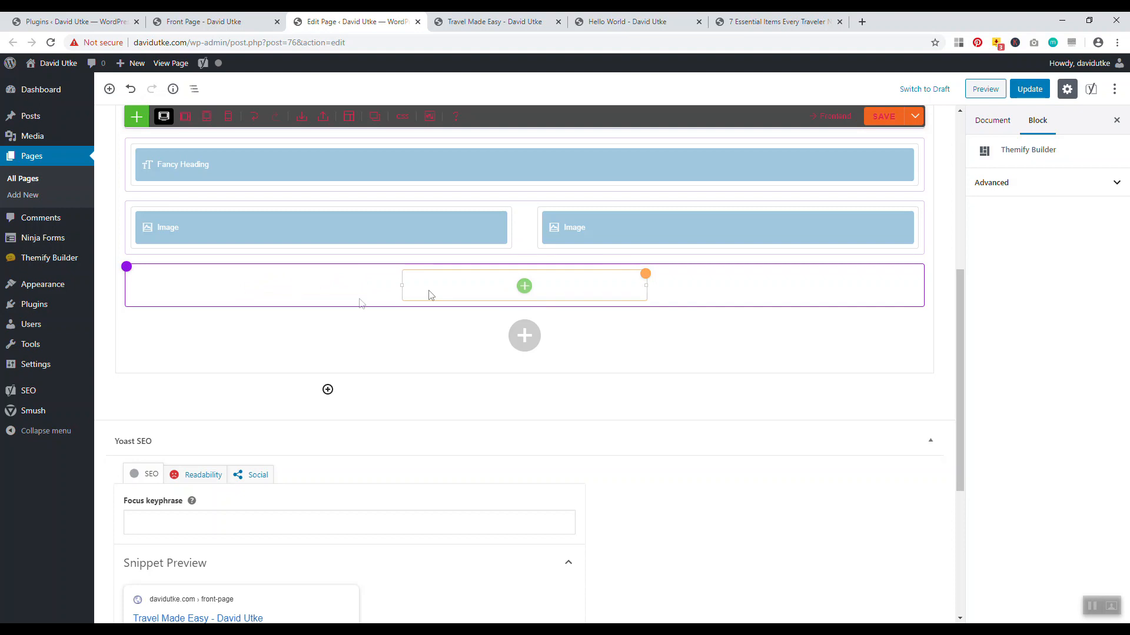
left_click(371, 278)
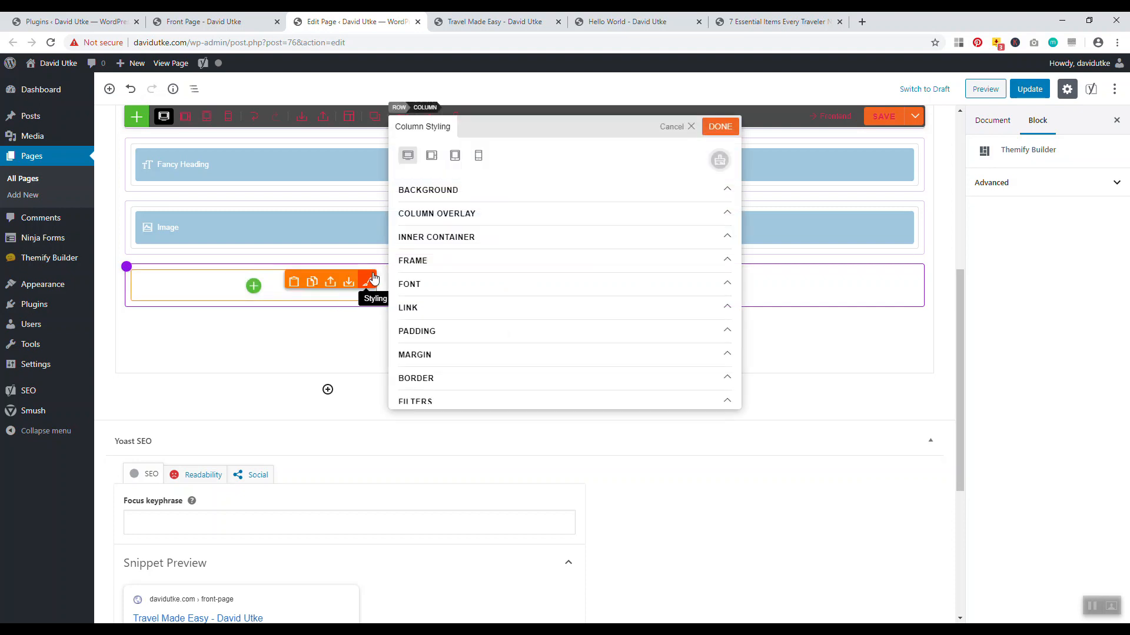
left_click(419, 189)
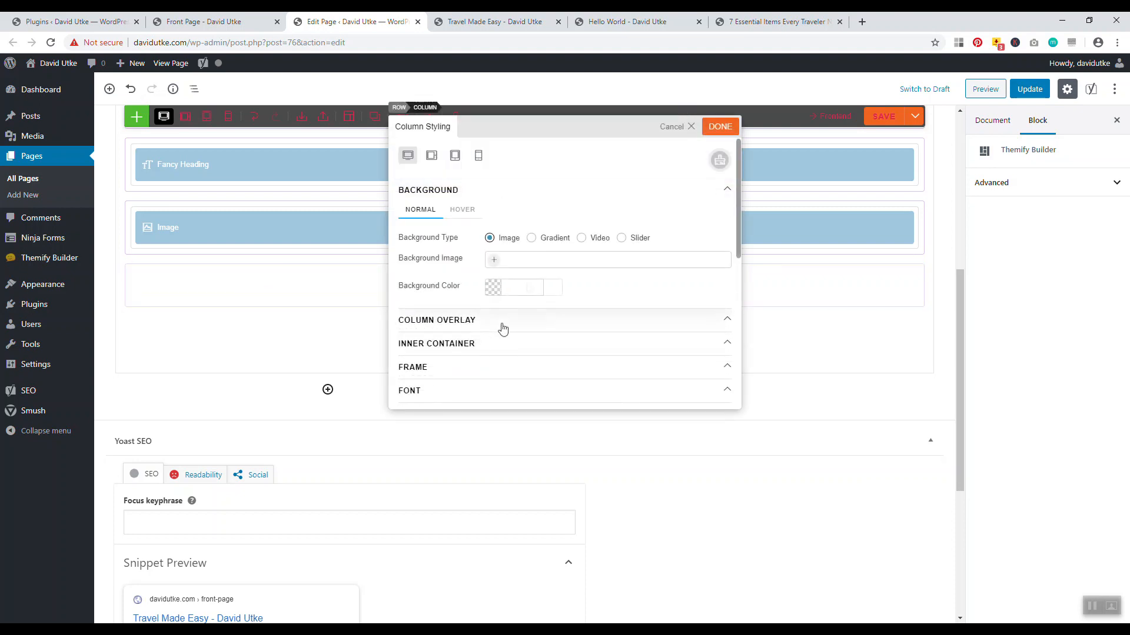
left_click(681, 126)
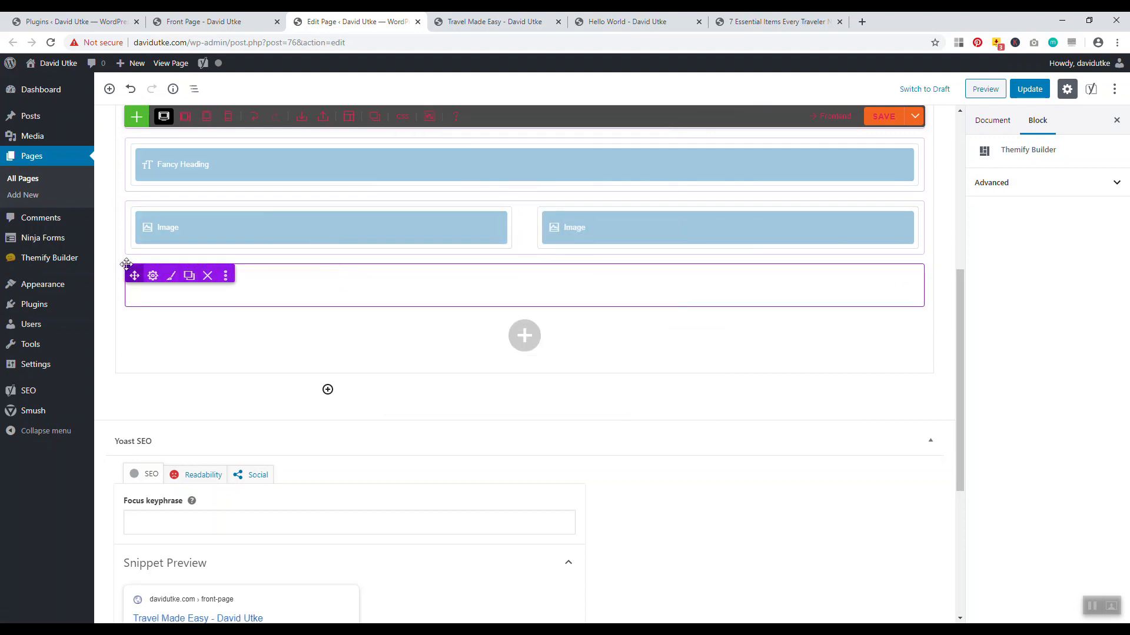
left_click(174, 277)
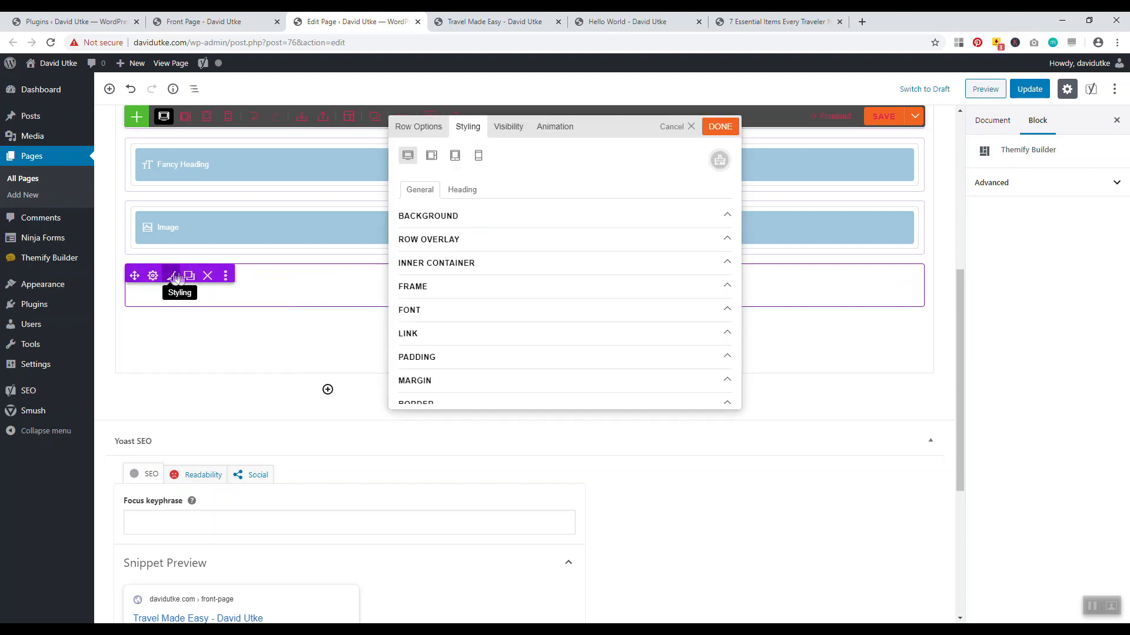
left_click(411, 135)
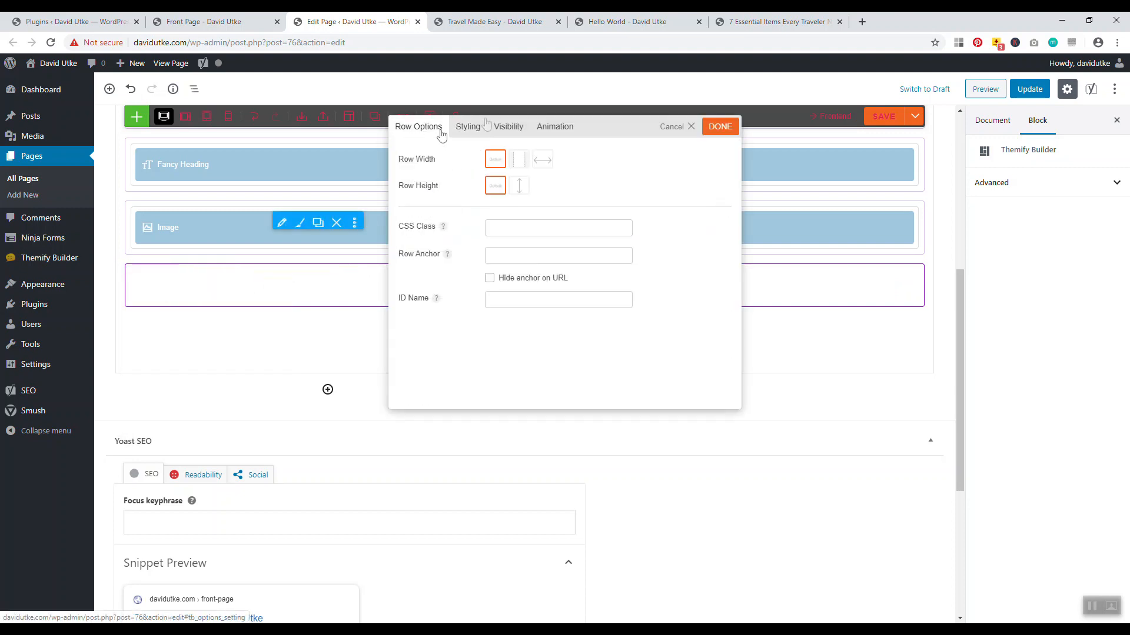
left_click(467, 127)
left_click(687, 125)
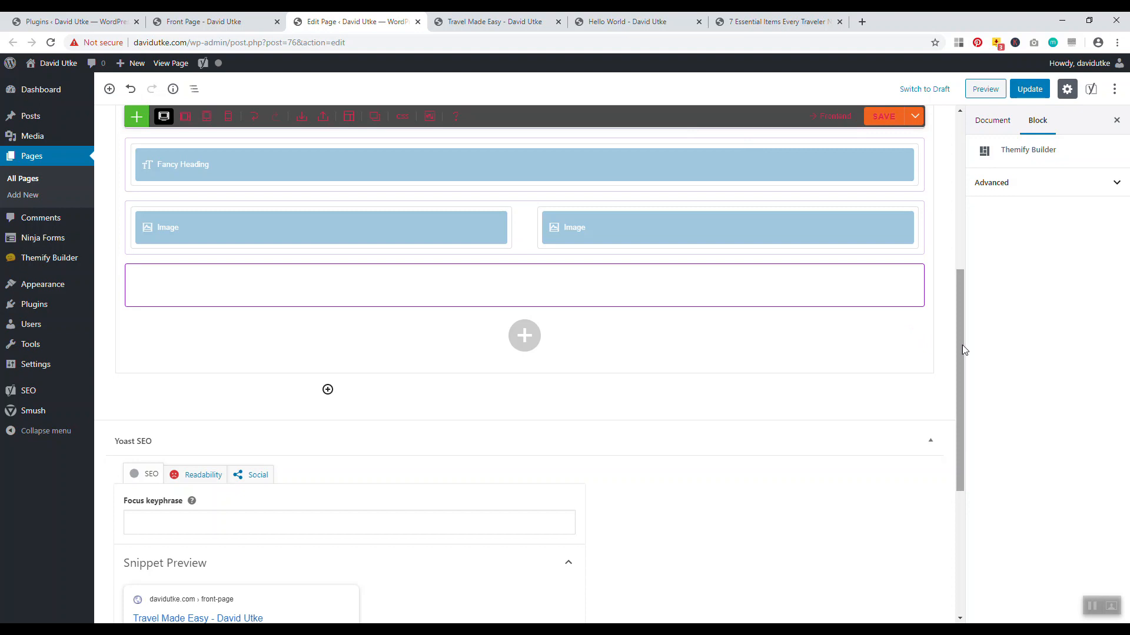
left_click_drag(961, 349, 940, 187)
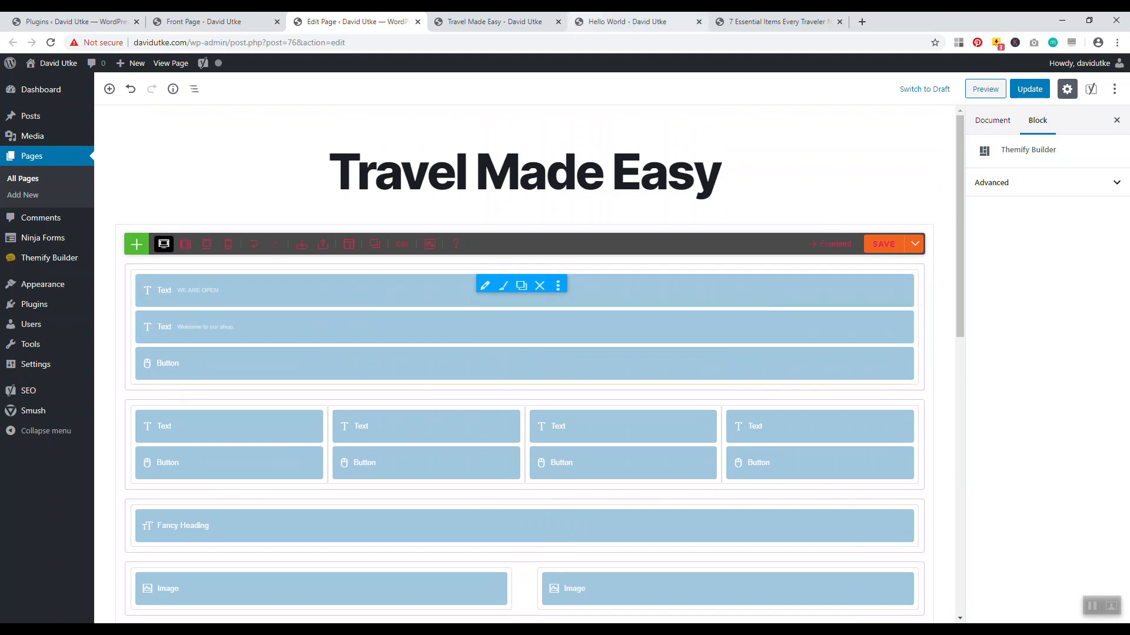
Scroll through the live Travel Made Easy page reviewing hero, CTA columns, heading and post images
left_click(497, 22)
left_click_drag(1125, 118, 1127, 145)
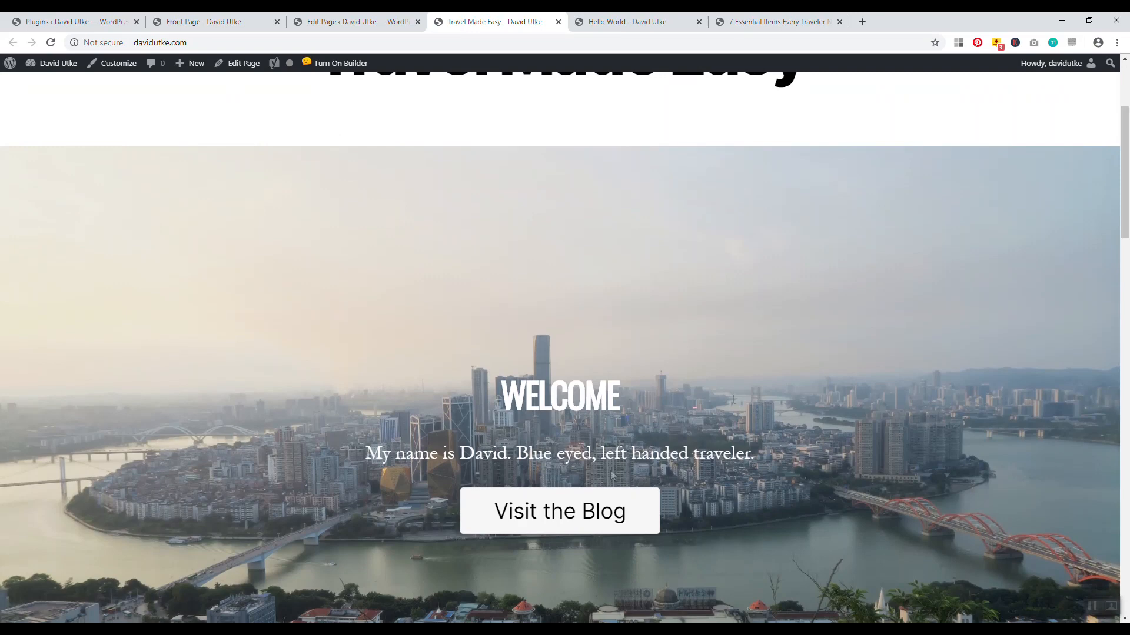
scroll(646, 314, "down", 3)
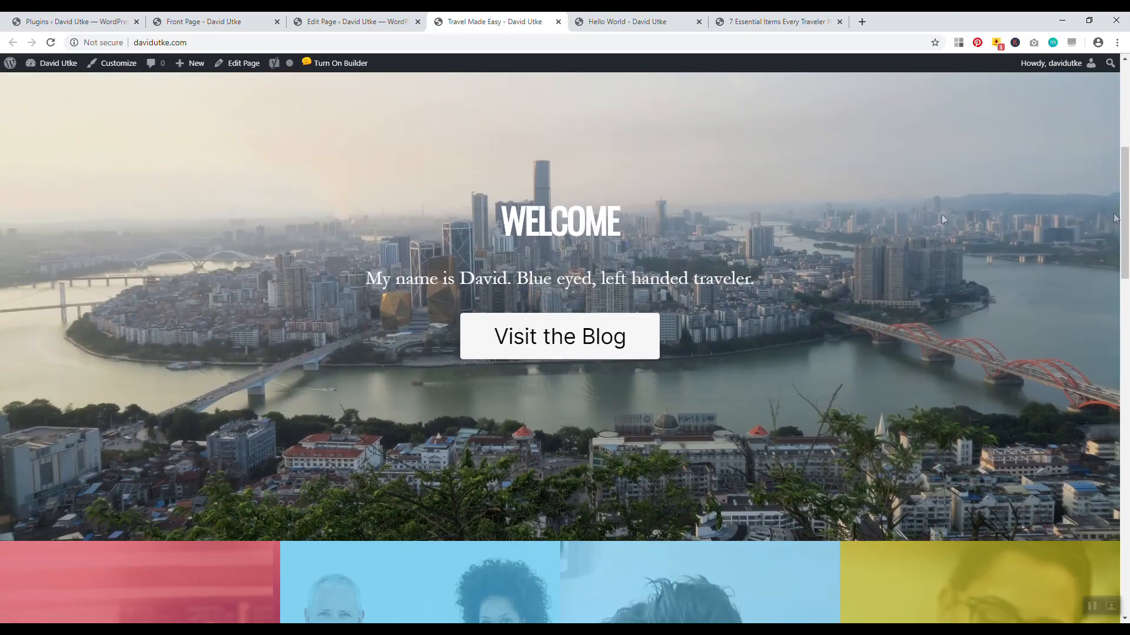
scroll(646, 314, "down", 7)
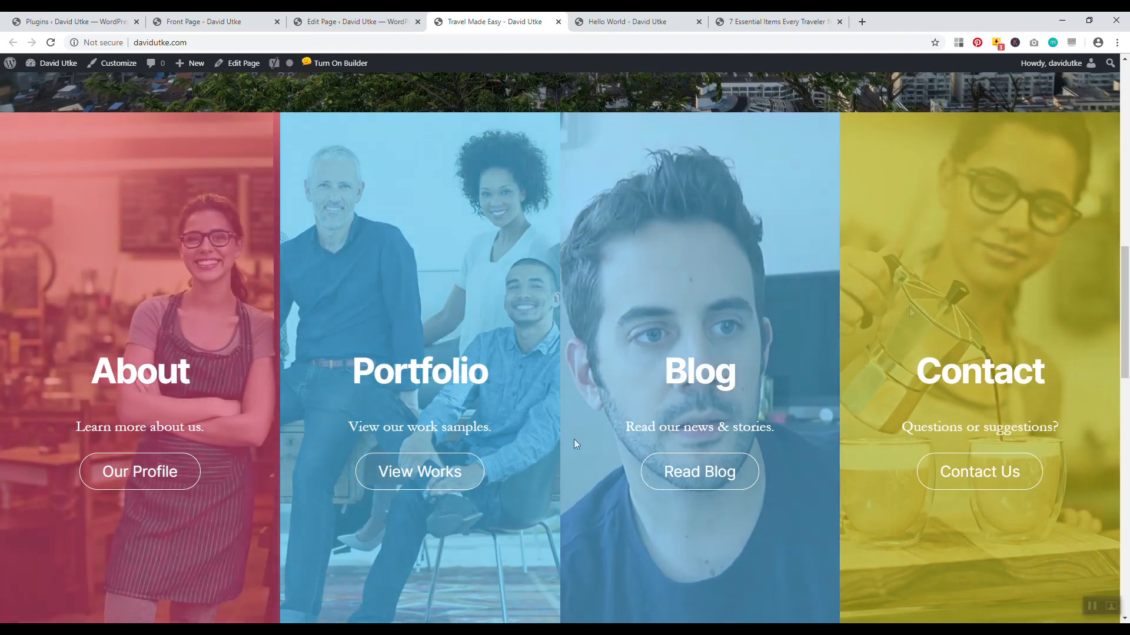
left_click_drag(1125, 272, 1123, 419)
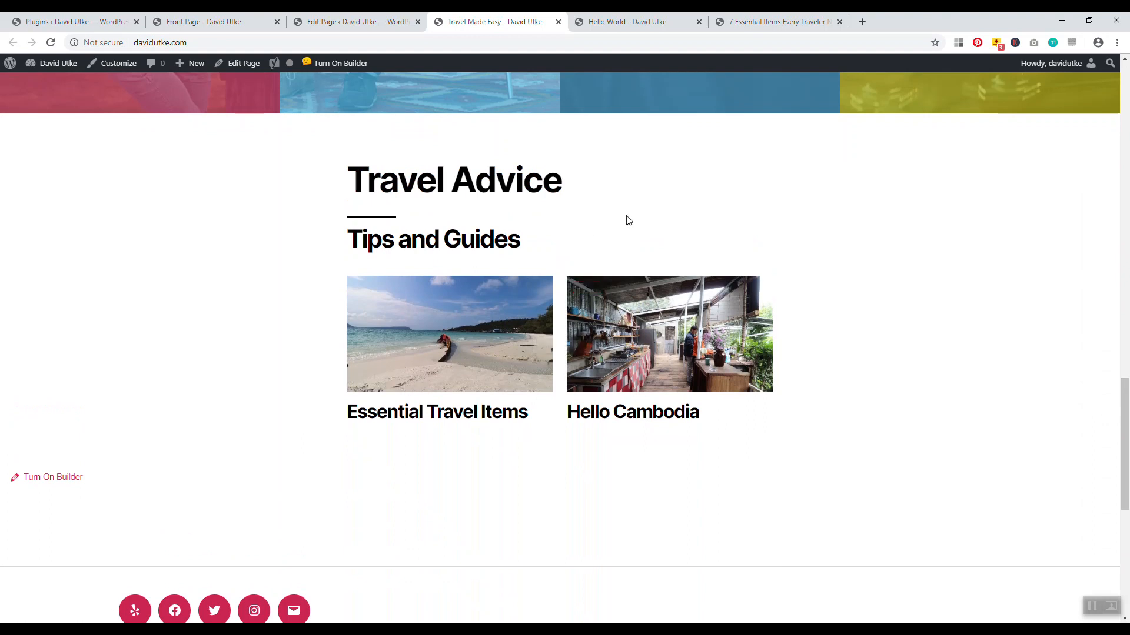
left_click_drag(1124, 459, 1128, 140)
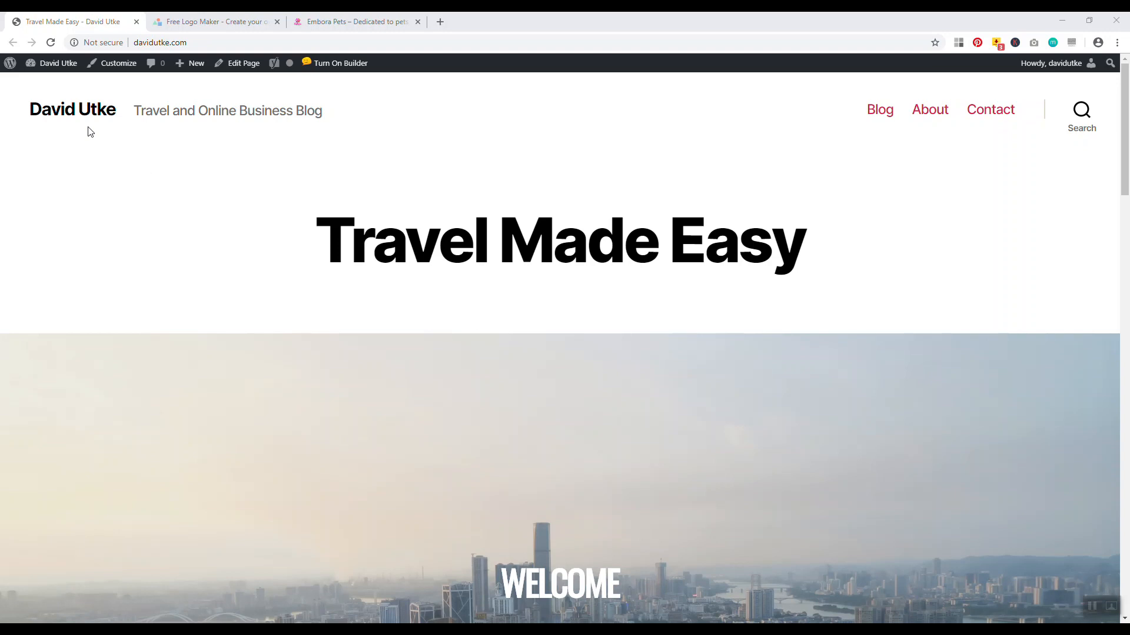
left_click(444, 18)
type("fiverr.com")
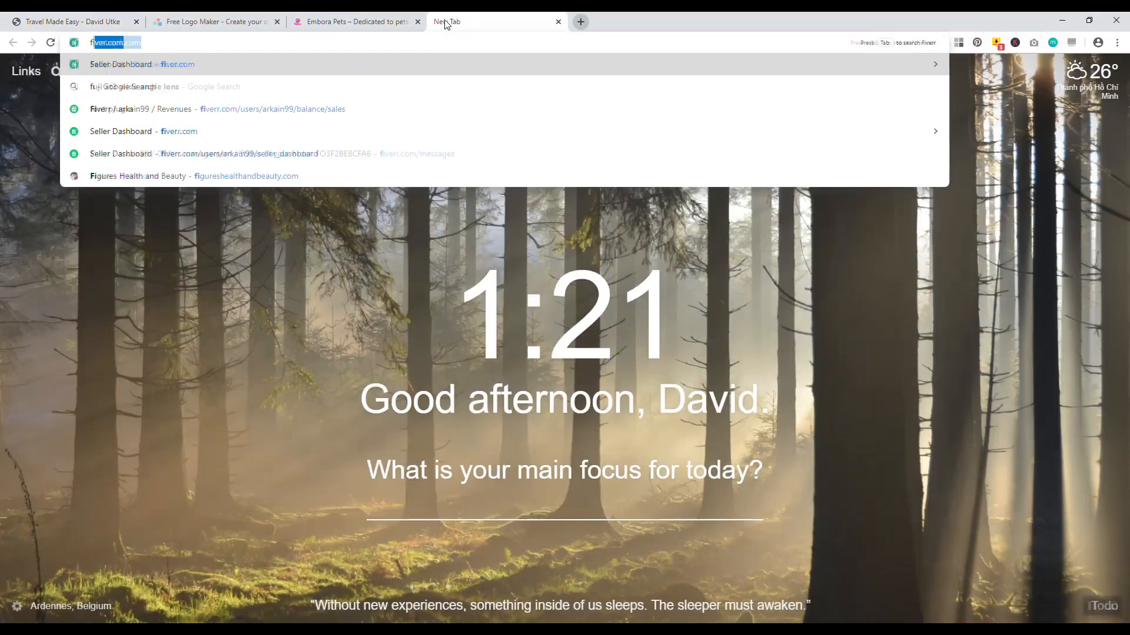
key("Return")
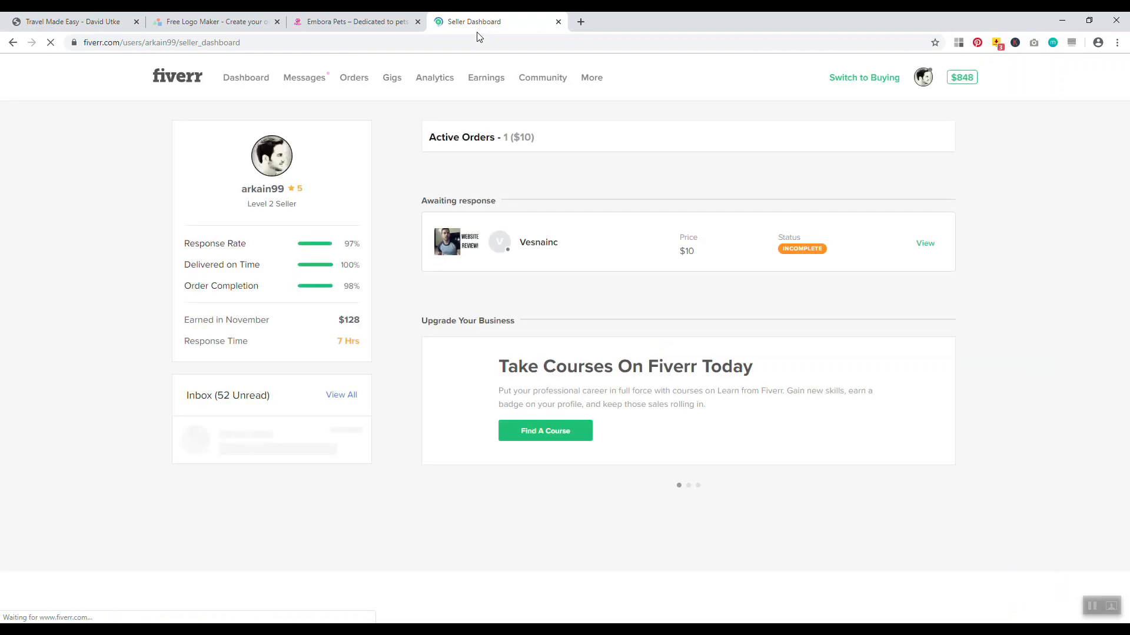
left_click(558, 22)
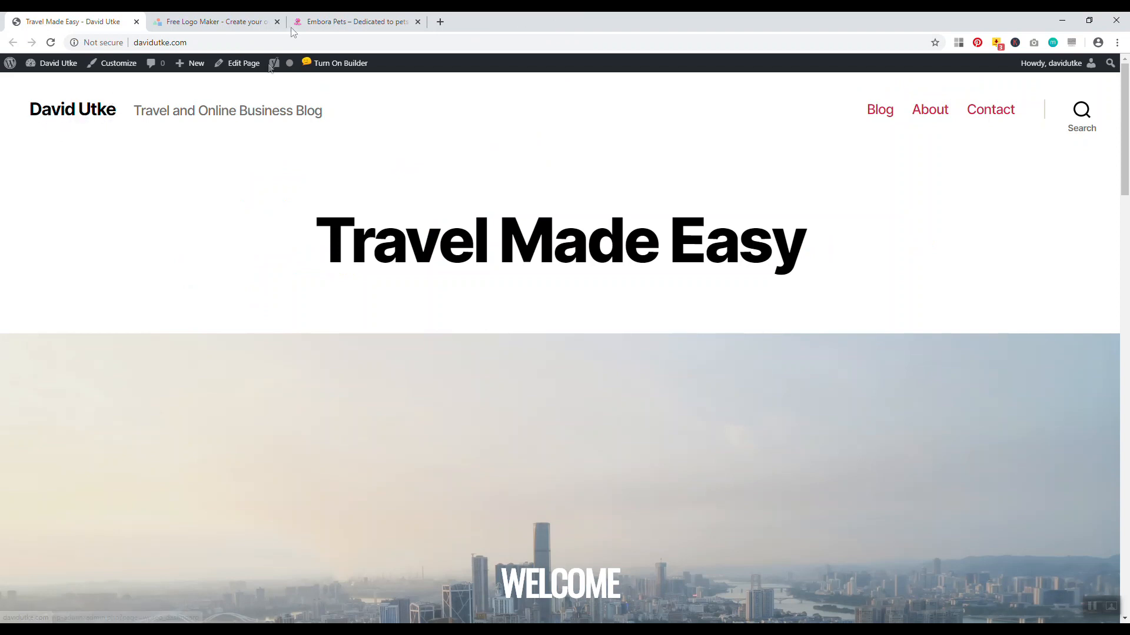
Open websitecreativepro.com in a new tab and scroll through it
left_click(440, 21)
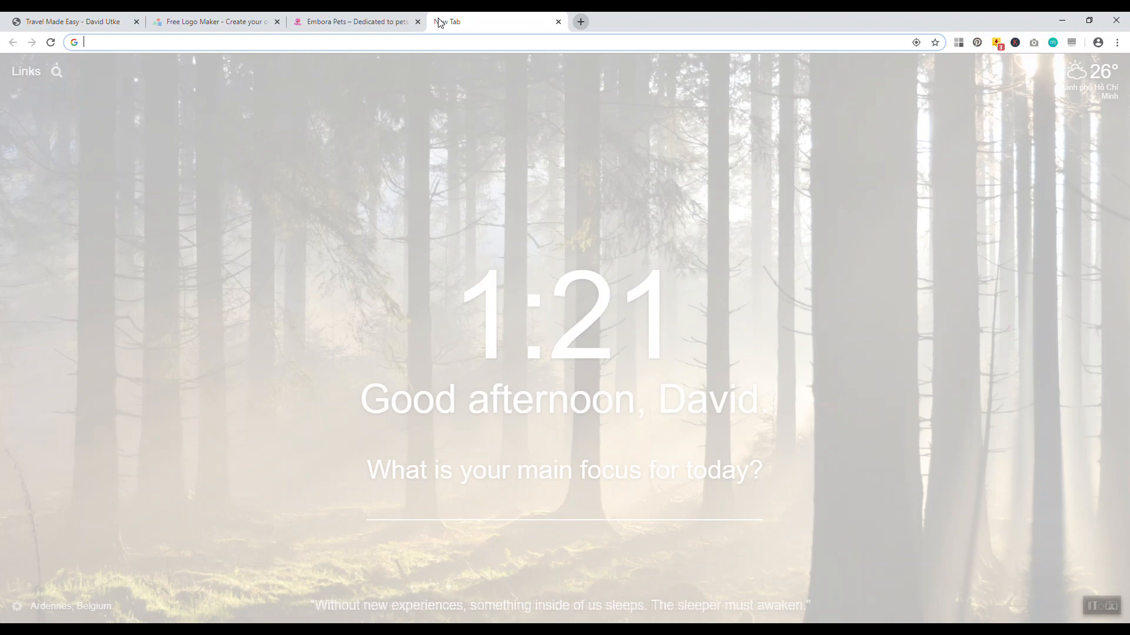
type("website")
key("Return")
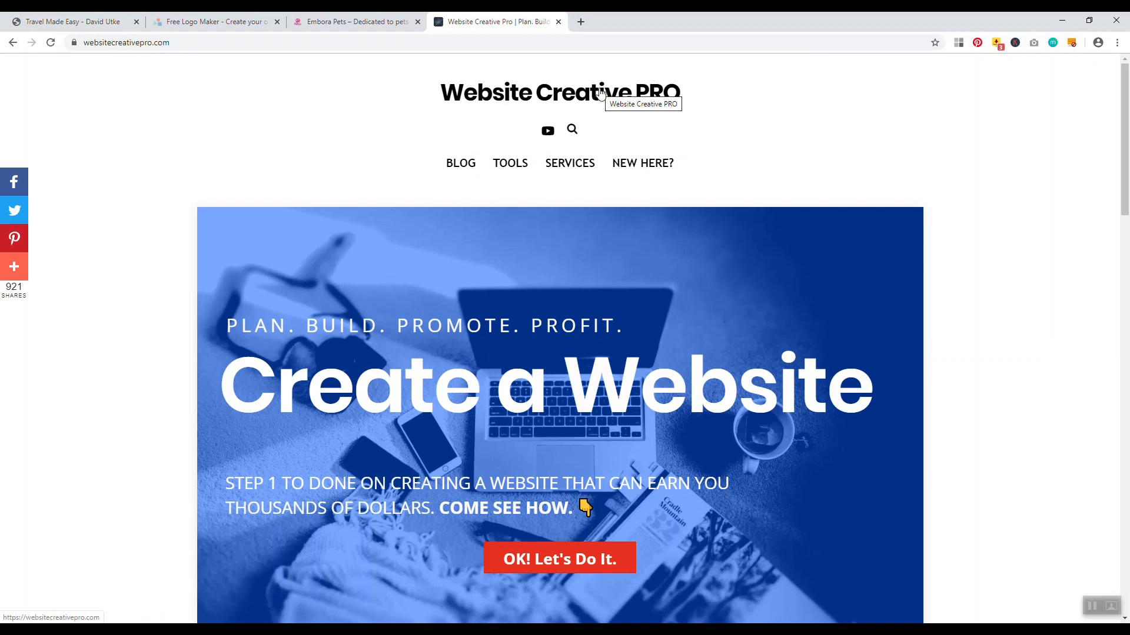
left_click_drag(1124, 171, 1115, 49)
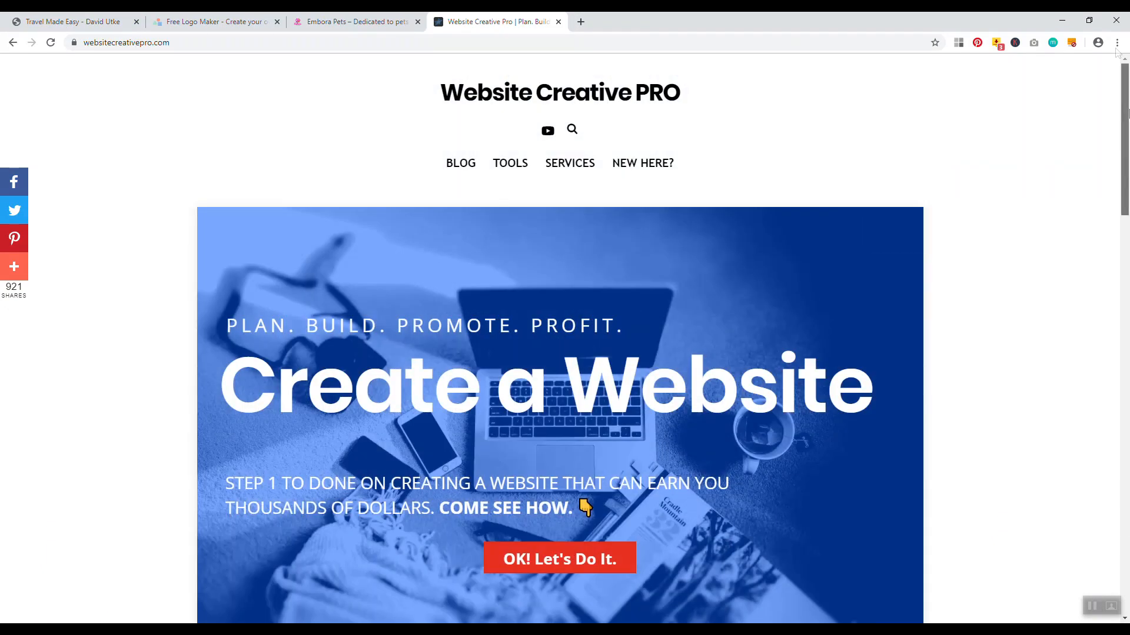
Close that tab, look over Embora Pets, then switch to the Free Logo Maker tab
left_click(559, 22)
left_click(353, 22)
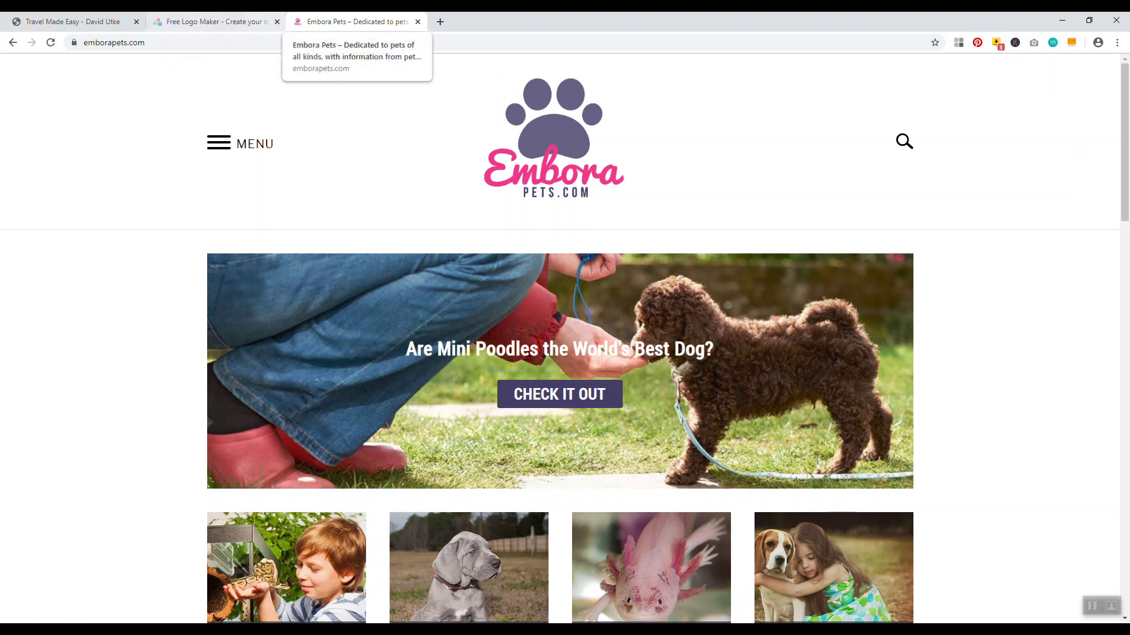
left_click(211, 21)
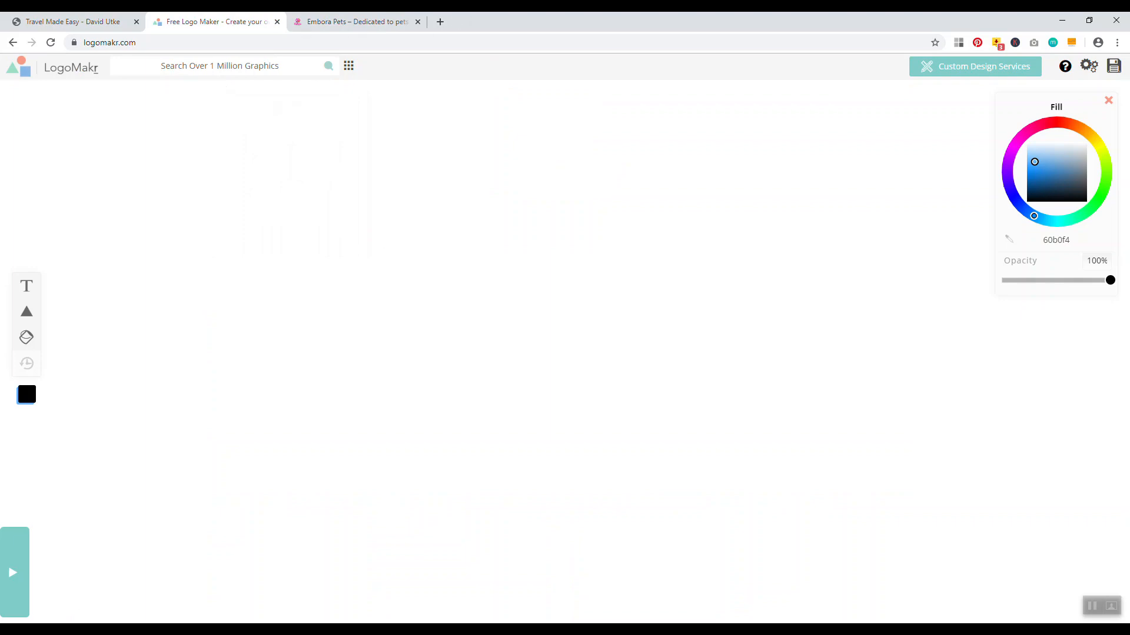
Google 'recordingnow', visit the RecordingNOW site, close it, and return to the Travel Made Easy tab
left_click(440, 22)
type("recordingnow")
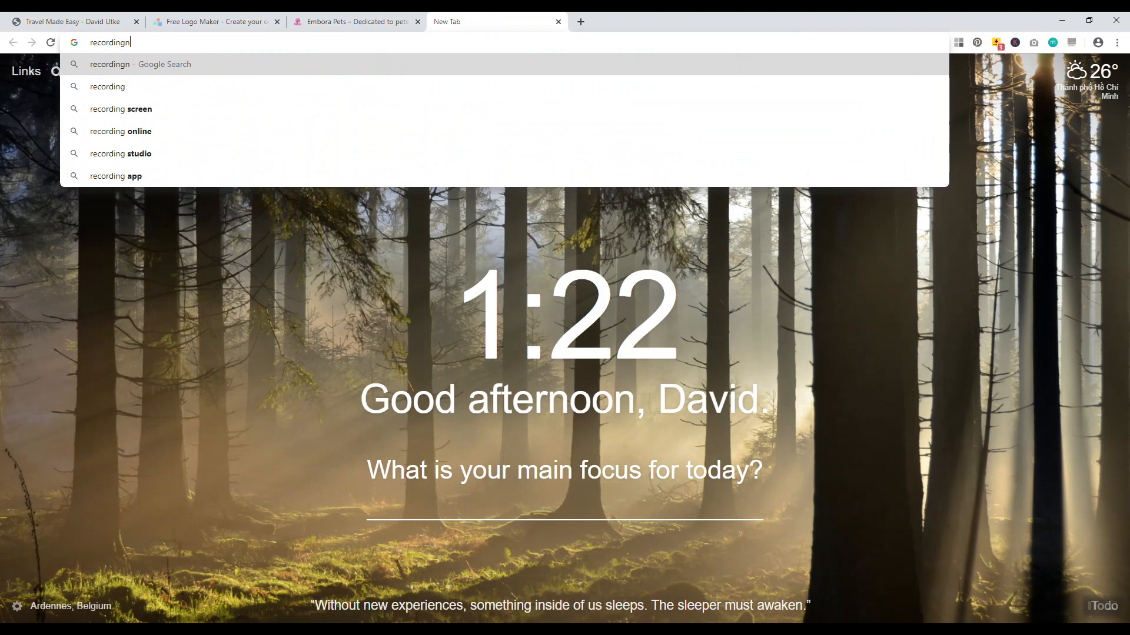
key("Return")
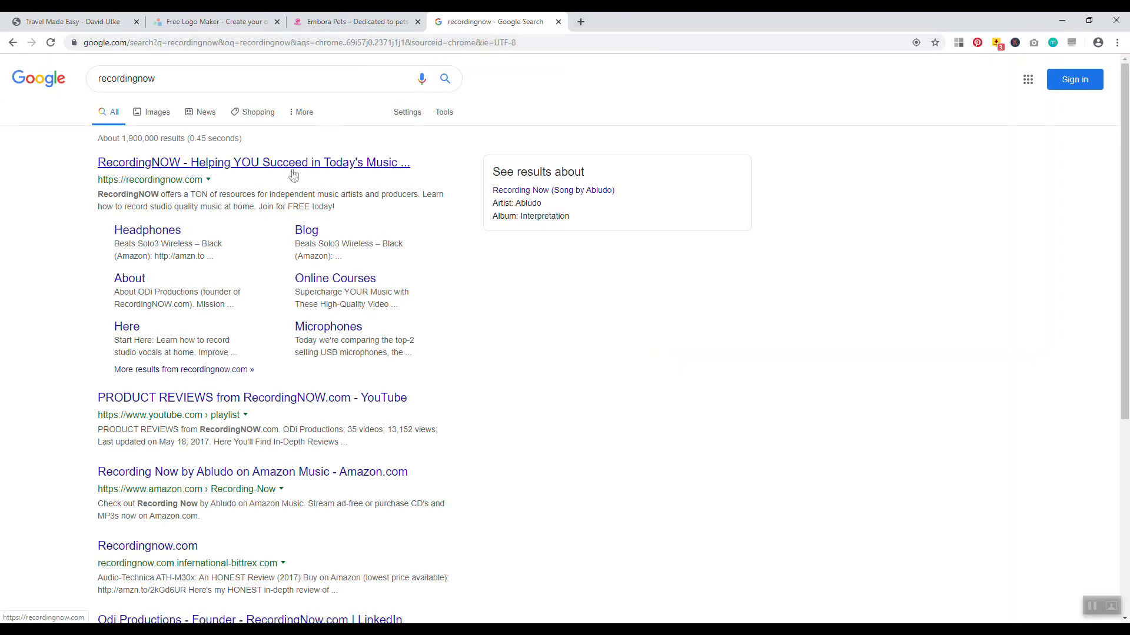
left_click(285, 164)
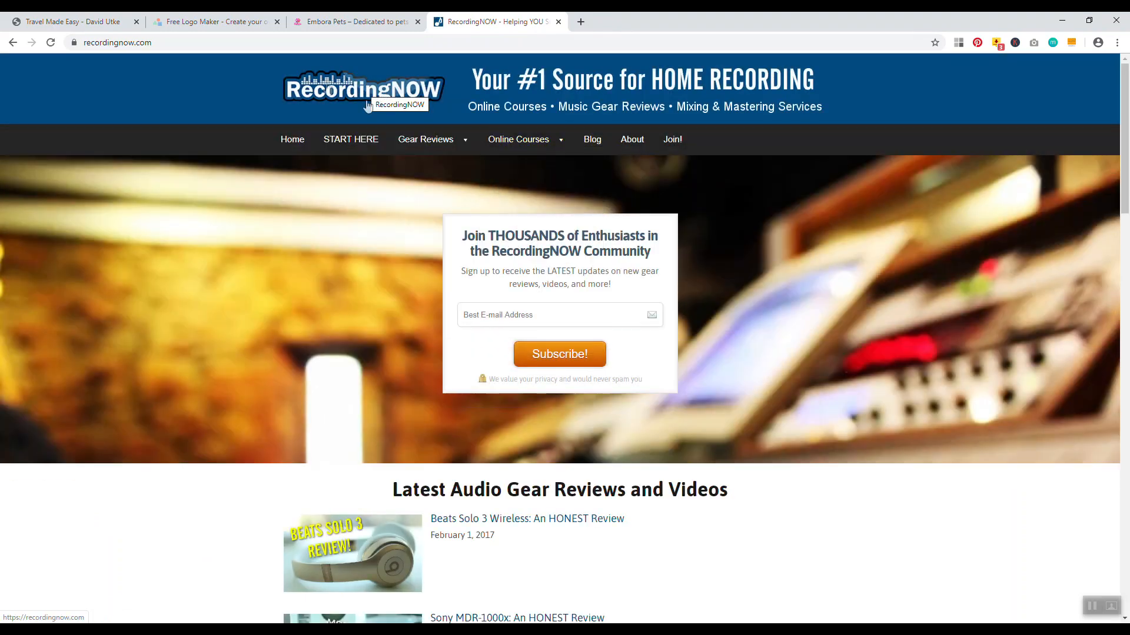
left_click(557, 21)
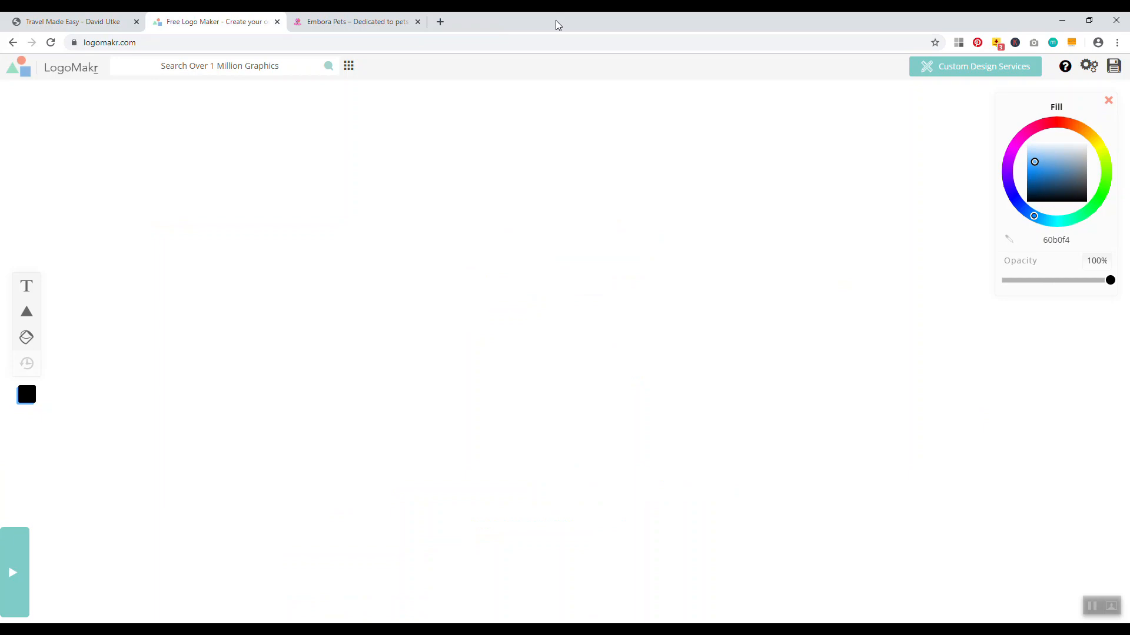
left_click(73, 21)
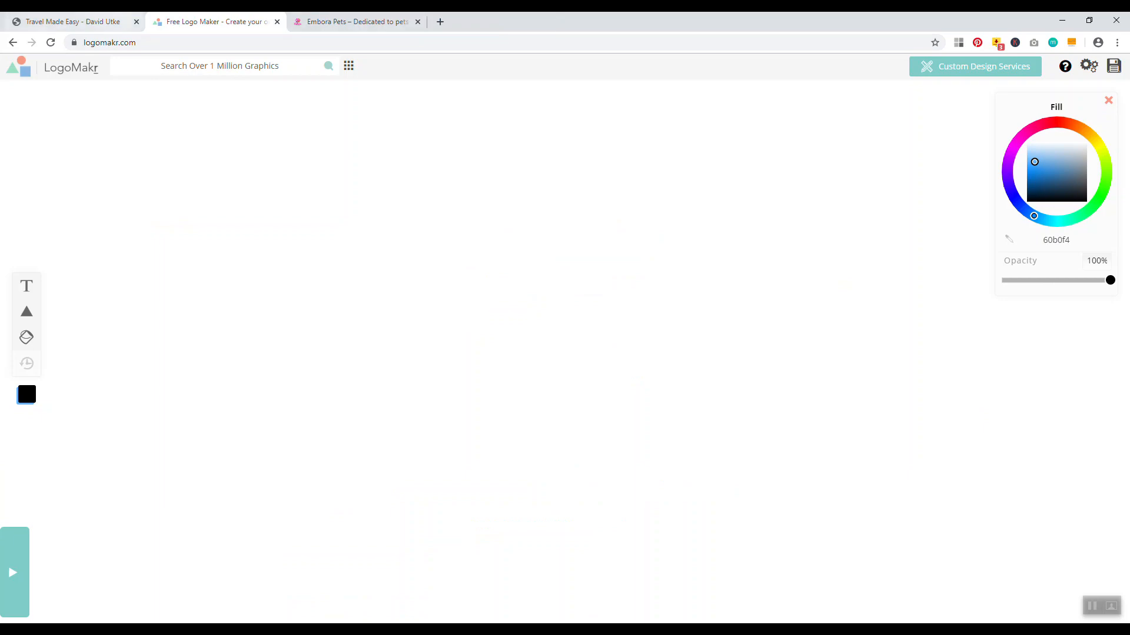
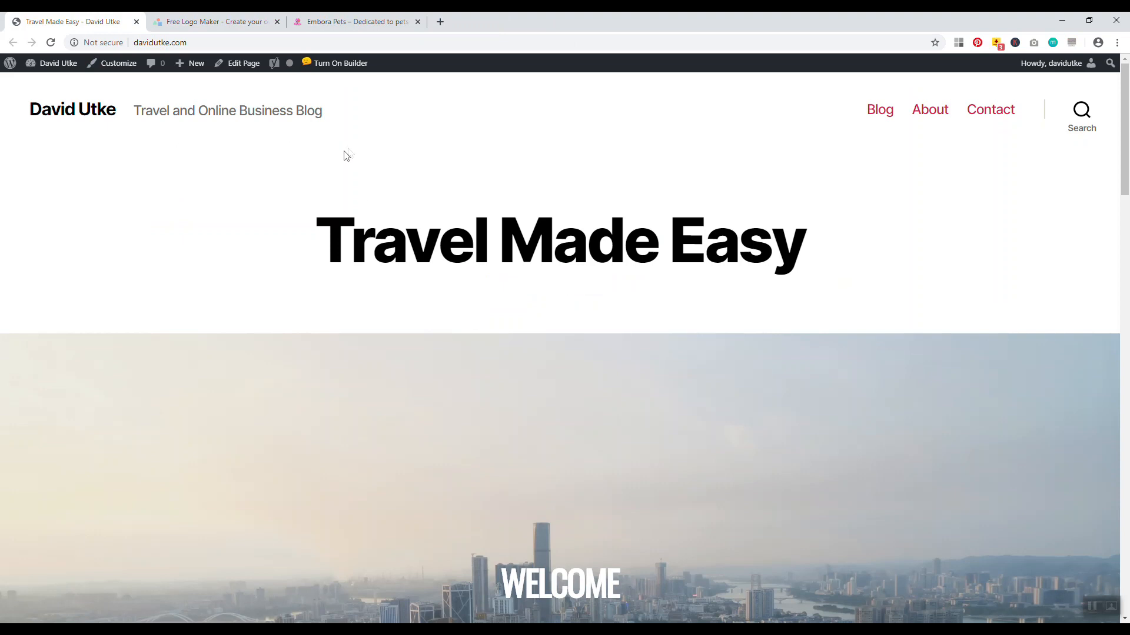
Add a text element to the LogoMakr canvas and replace its placeholder with 'Embora'
left_click(206, 22)
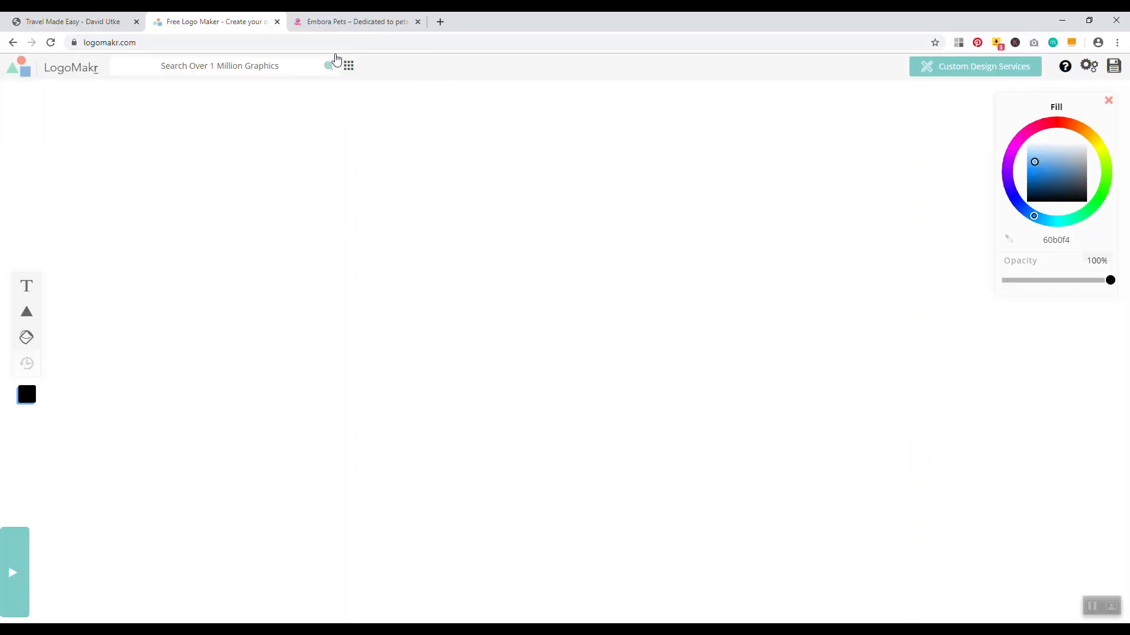
left_click(353, 22)
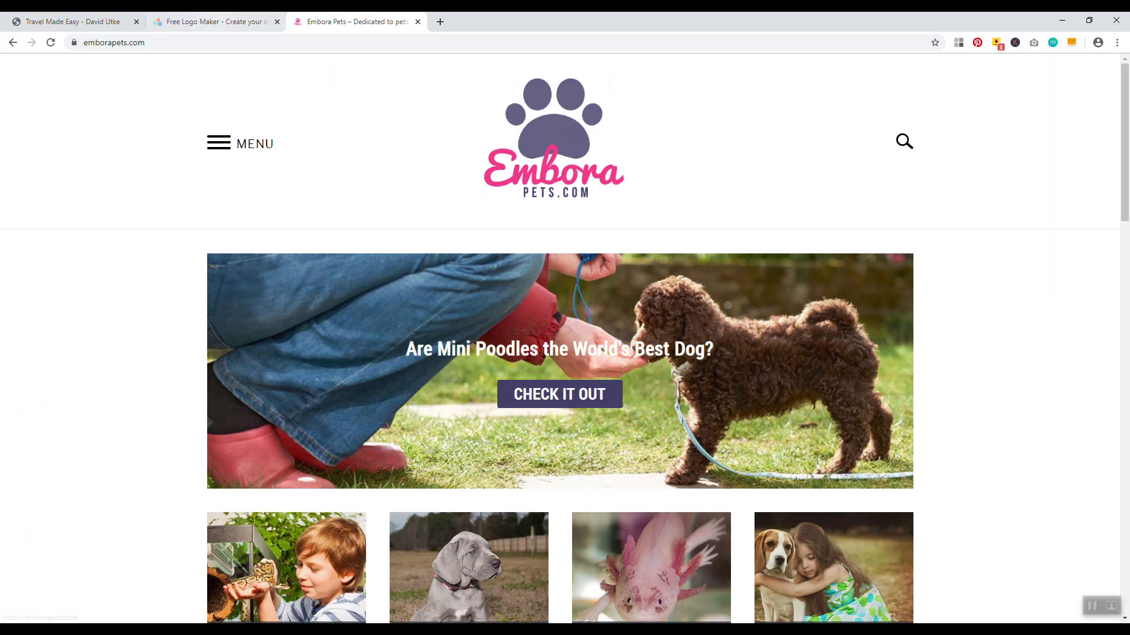
left_click(214, 22)
left_click(27, 287)
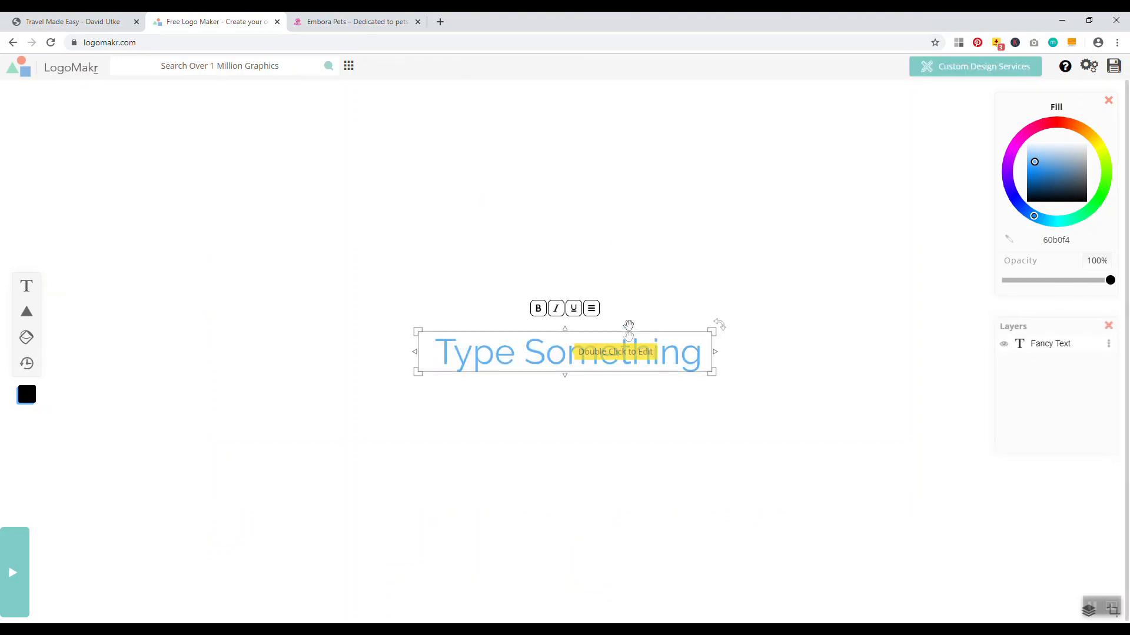
left_click(350, 21)
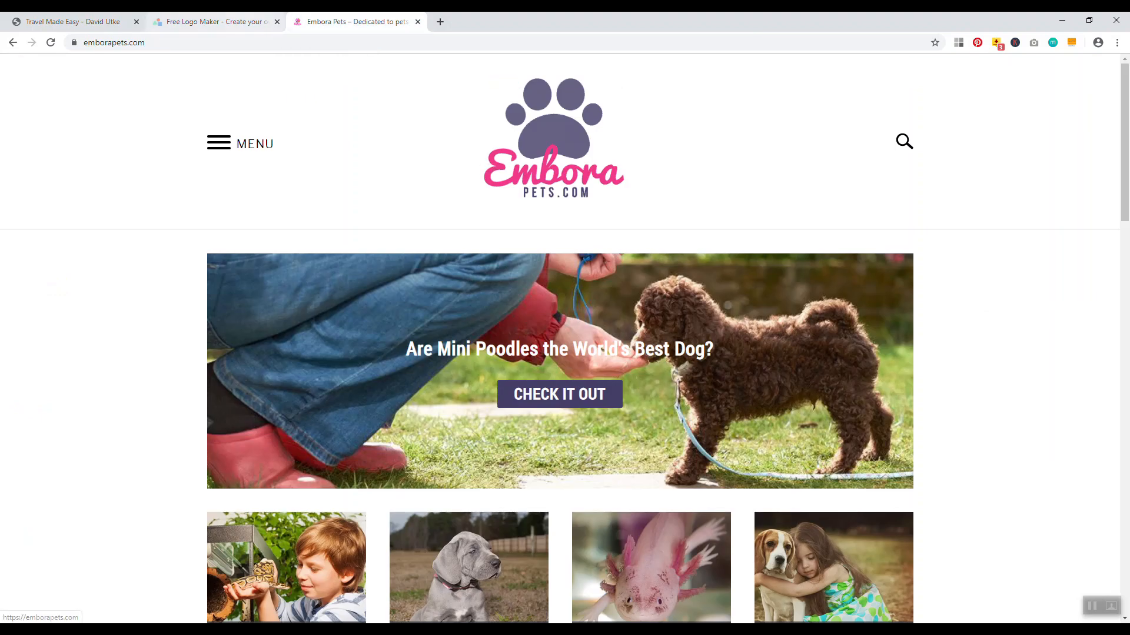
left_click(215, 21)
left_click(689, 350)
key("BackSpace")
type("E")
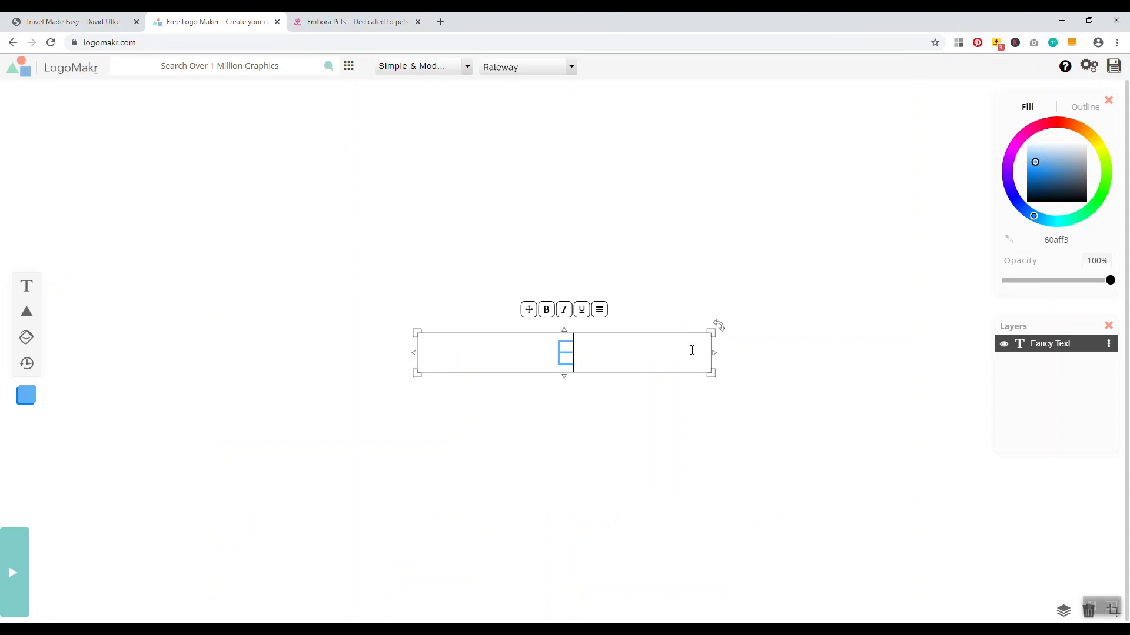
type("mbora")
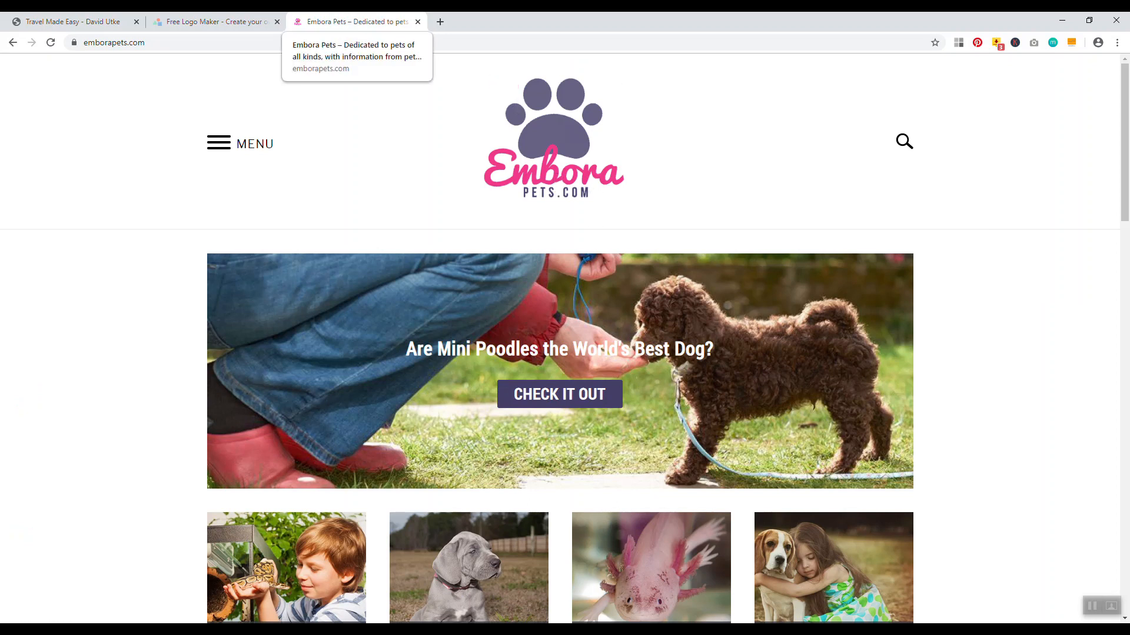
Add a second, smaller text box below Embora reading 'Pets.com'
left_click(212, 21)
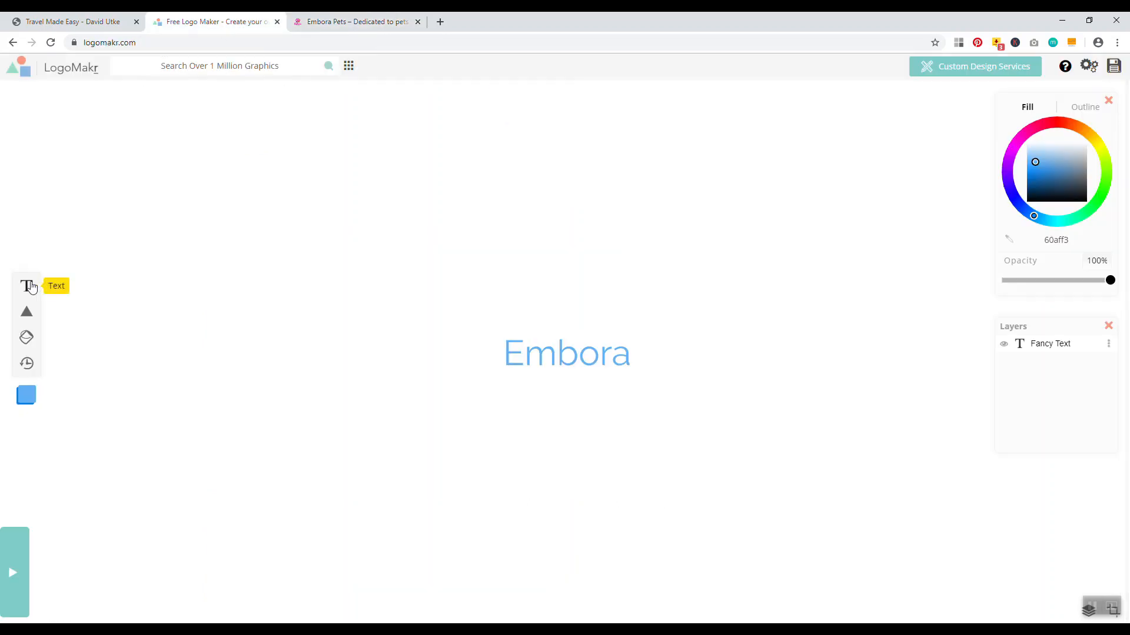
left_click(29, 286)
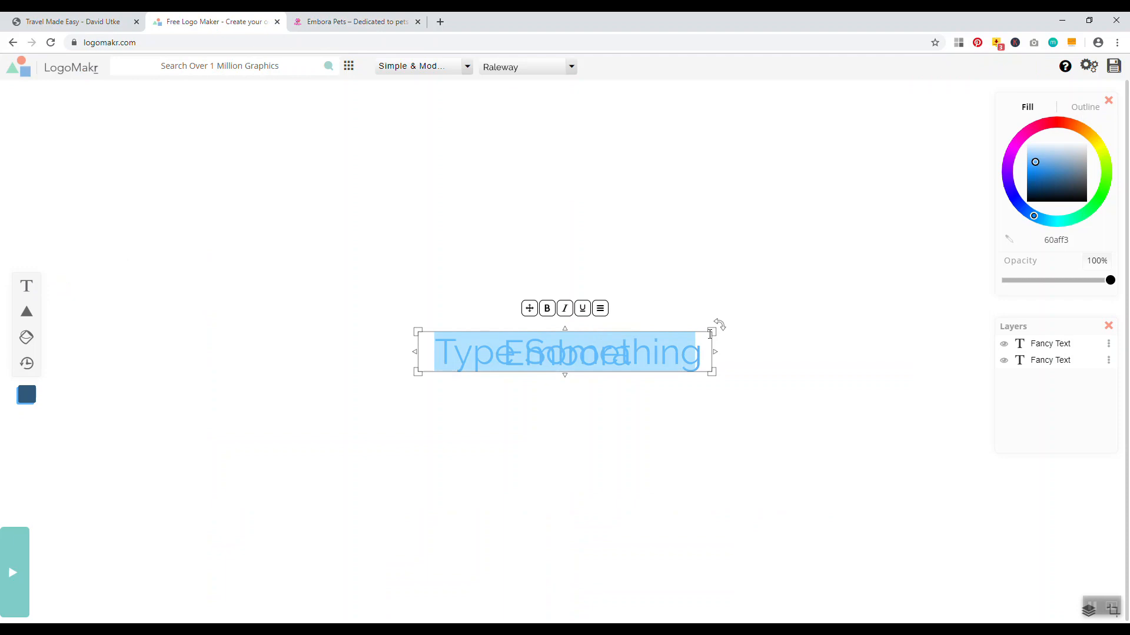
left_click_drag(418, 331, 471, 351)
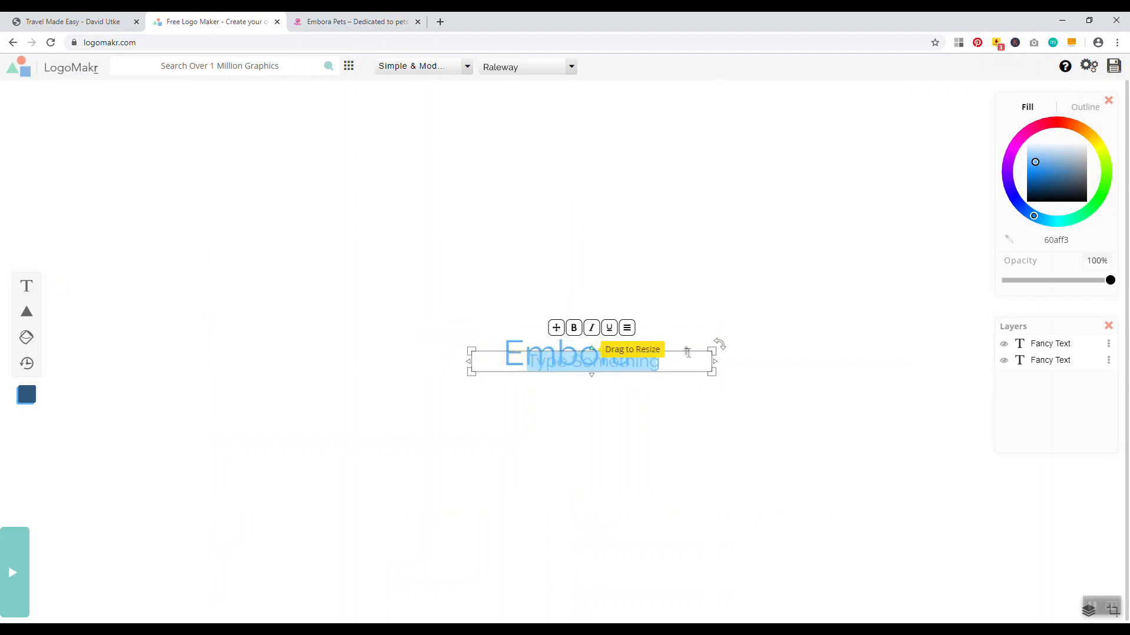
left_click(576, 357)
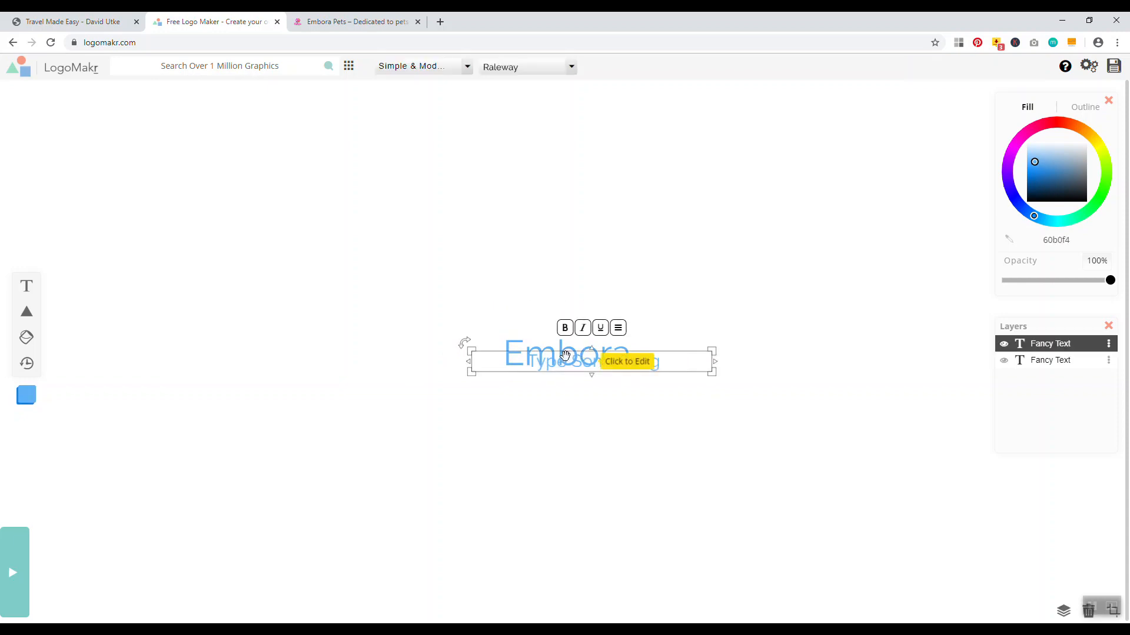
left_click_drag(576, 356, 556, 387)
double_click(641, 387)
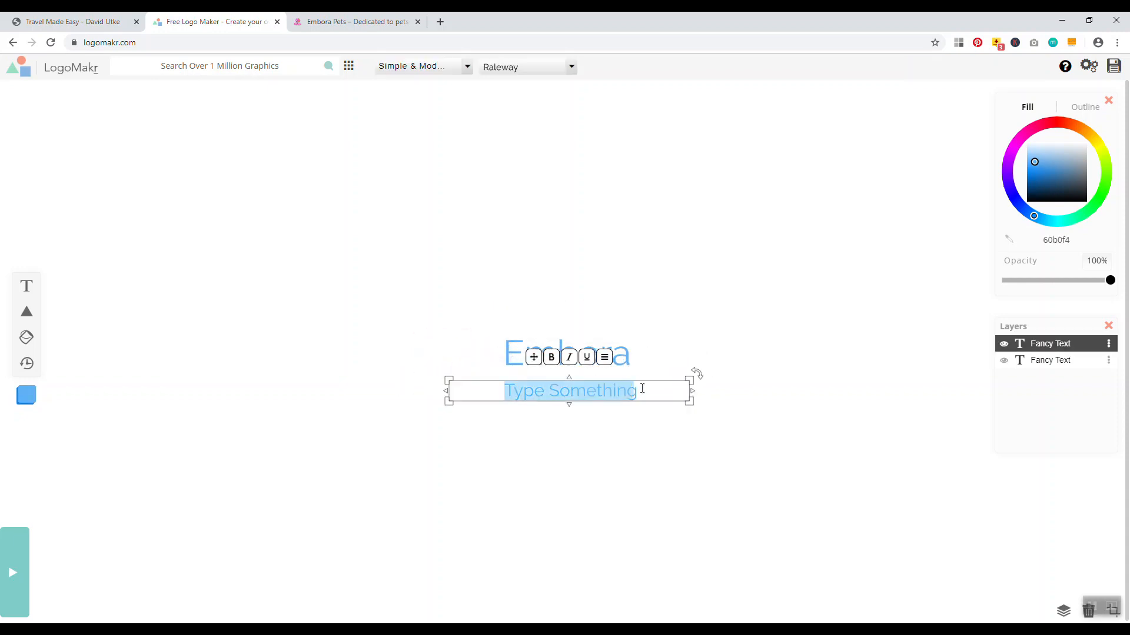
key("BackSpace")
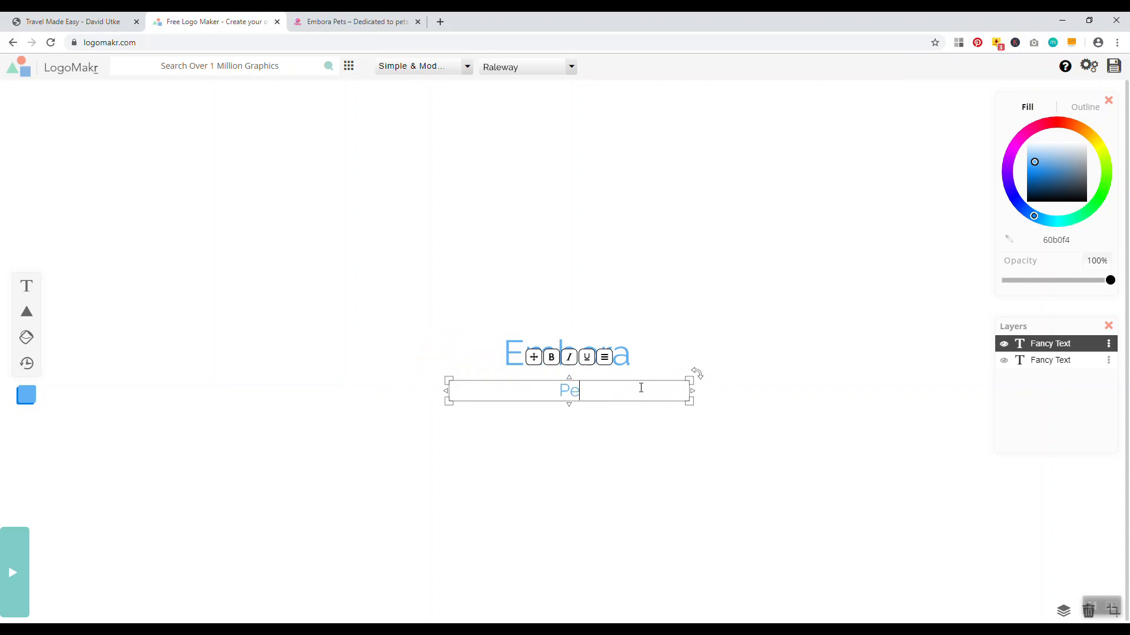
type("Pets.com")
Retype the second line in capitals as 'PETS.COM'
left_click(353, 22)
left_click(250, 24)
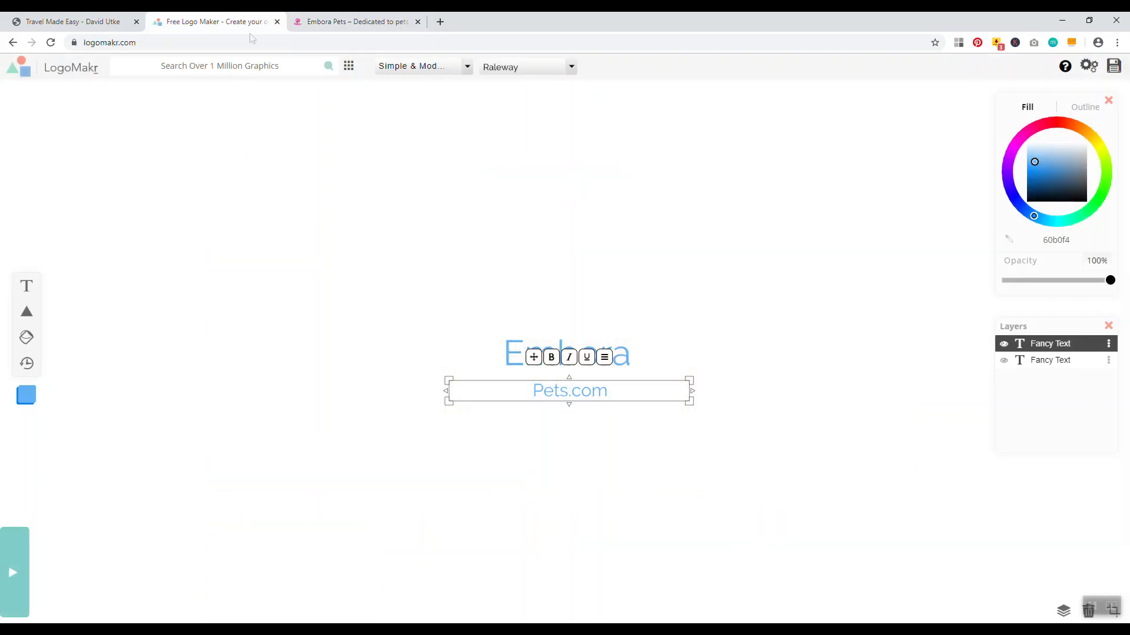
left_click(640, 394)
key("BackSpace")
type("PETS.COM")
left_click(603, 316)
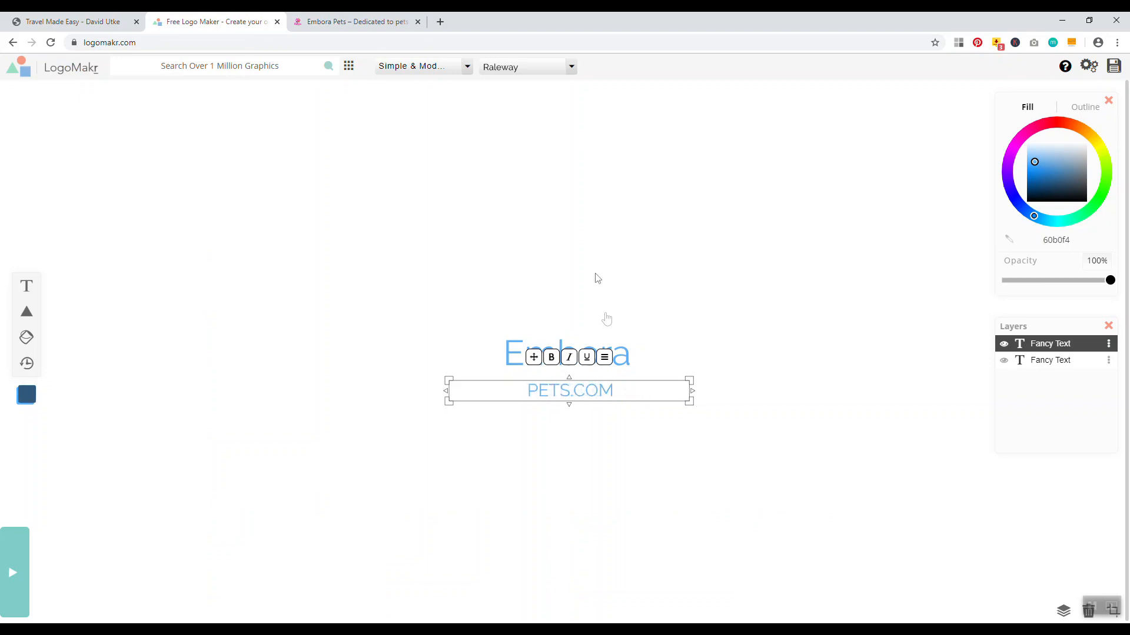
Enlarge Embora and PETS.COM and place PETS.COM directly under Embora
left_click(584, 357)
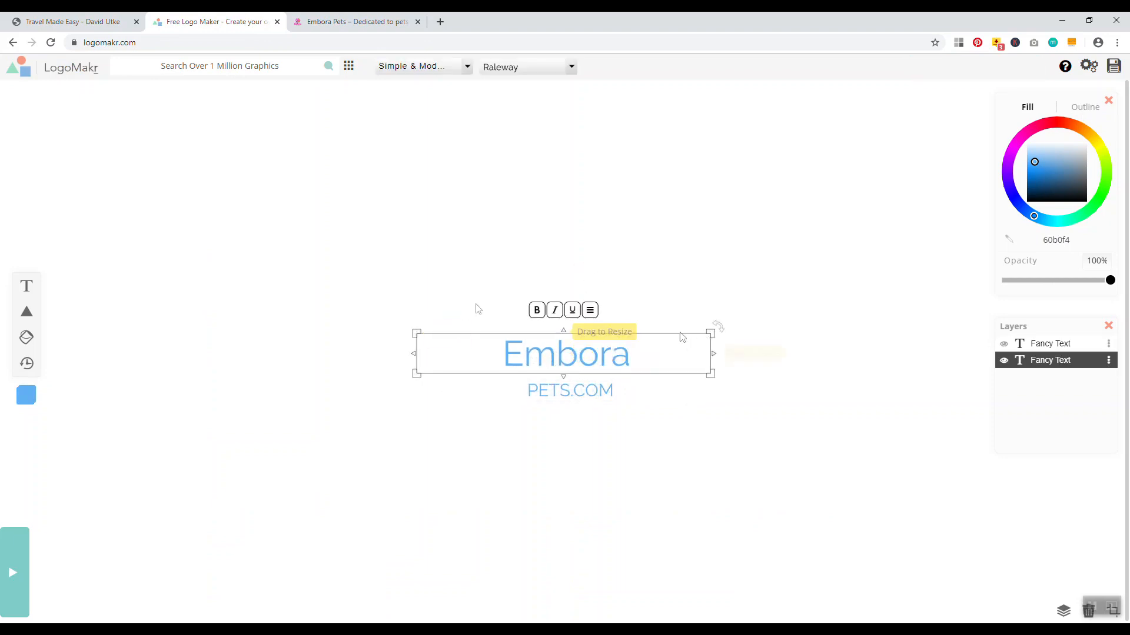
left_click_drag(416, 331, 354, 278)
left_click(537, 389, "shift")
left_click_drag(447, 379, 426, 372)
left_click_drag(524, 387, 506, 373)
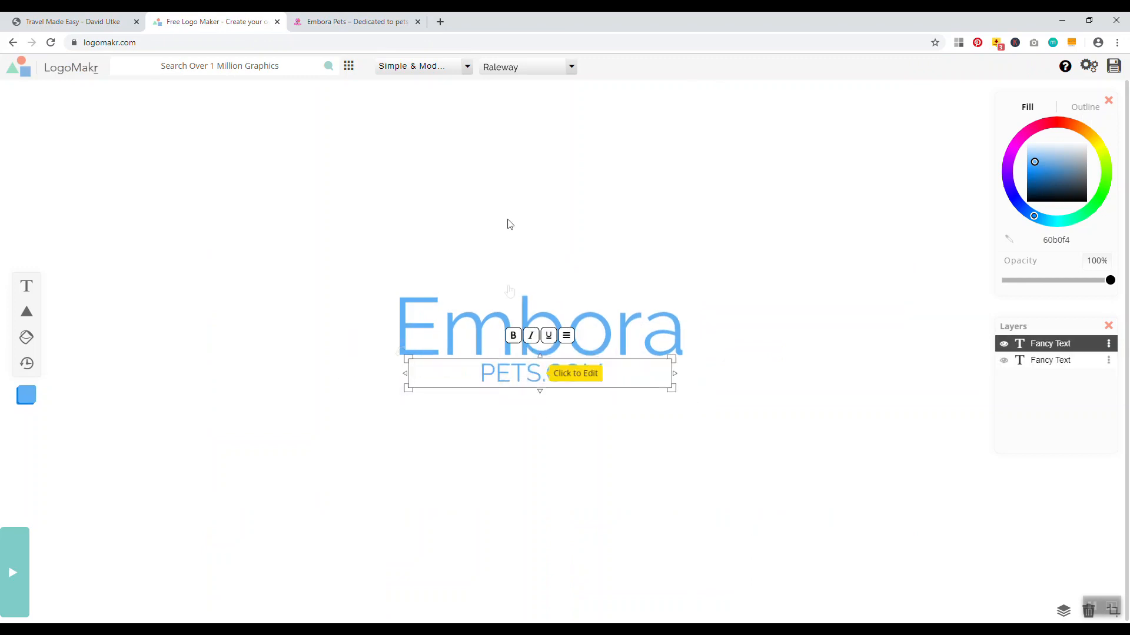
left_click(510, 224)
left_click(575, 324)
left_click(659, 334)
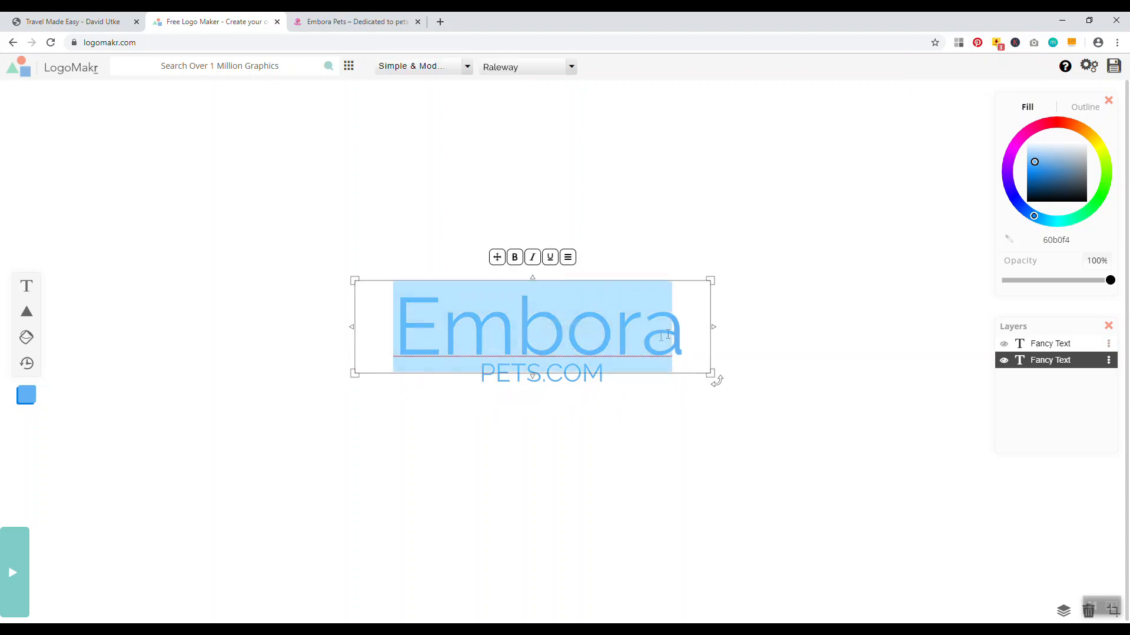
Recolour the Embora text a deep magenta pink
left_click_drag(1032, 214, 981, 151)
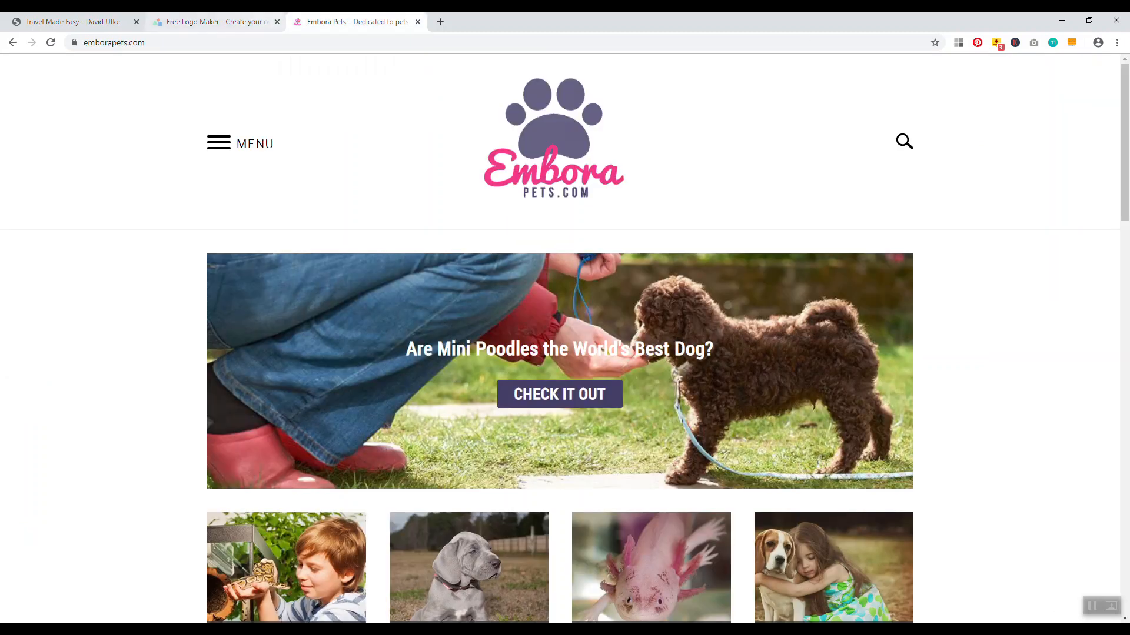
left_click(226, 22)
left_click_drag(1027, 134, 1021, 138)
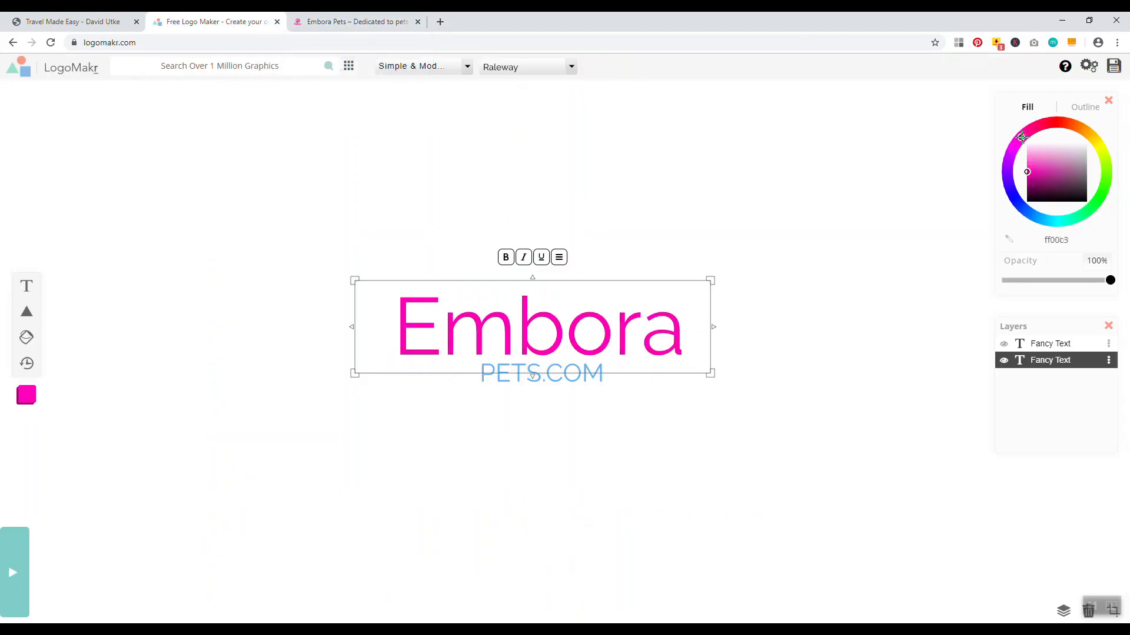
left_click(789, 370)
left_click(353, 21)
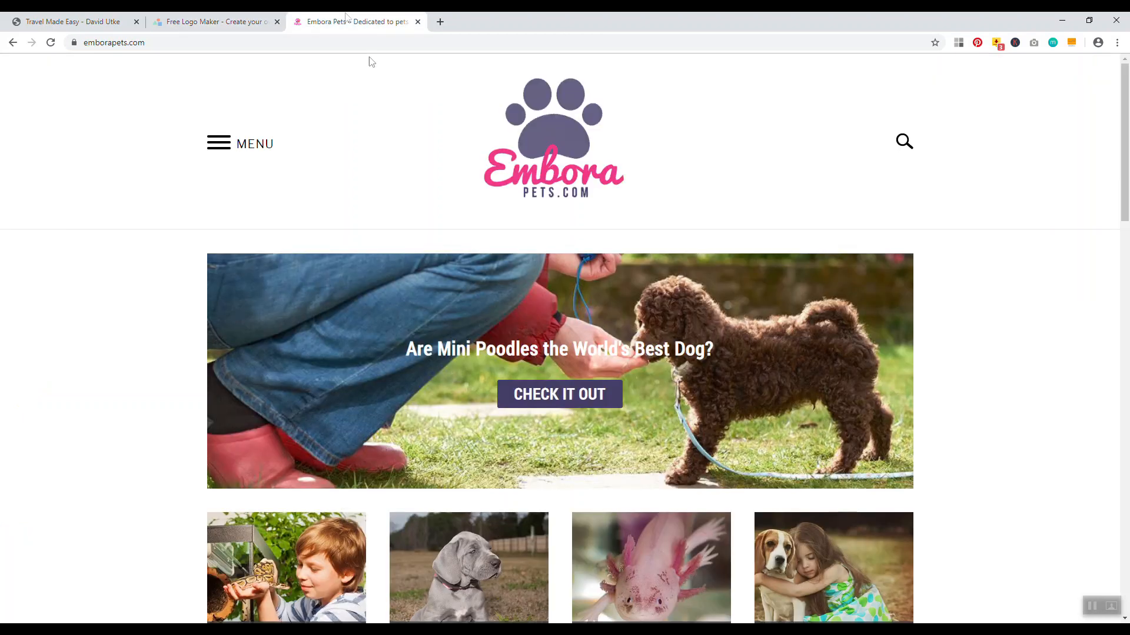
left_click(262, 21)
Recolour the PETS.COM text deep purple
left_click(576, 373)
double_click(576, 373)
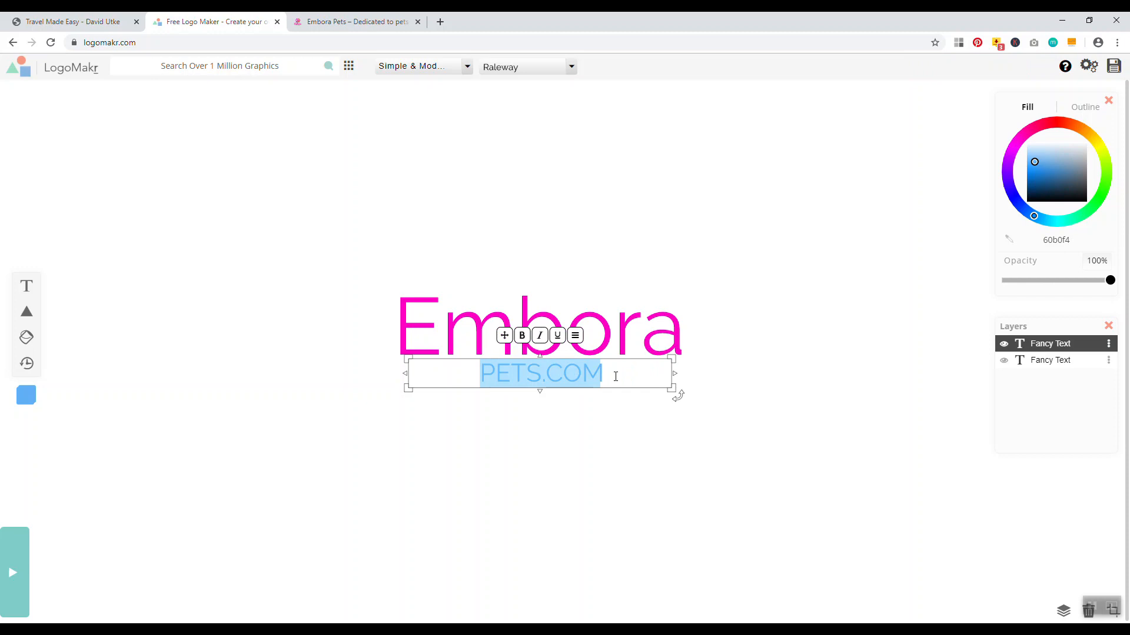
left_click(1007, 167)
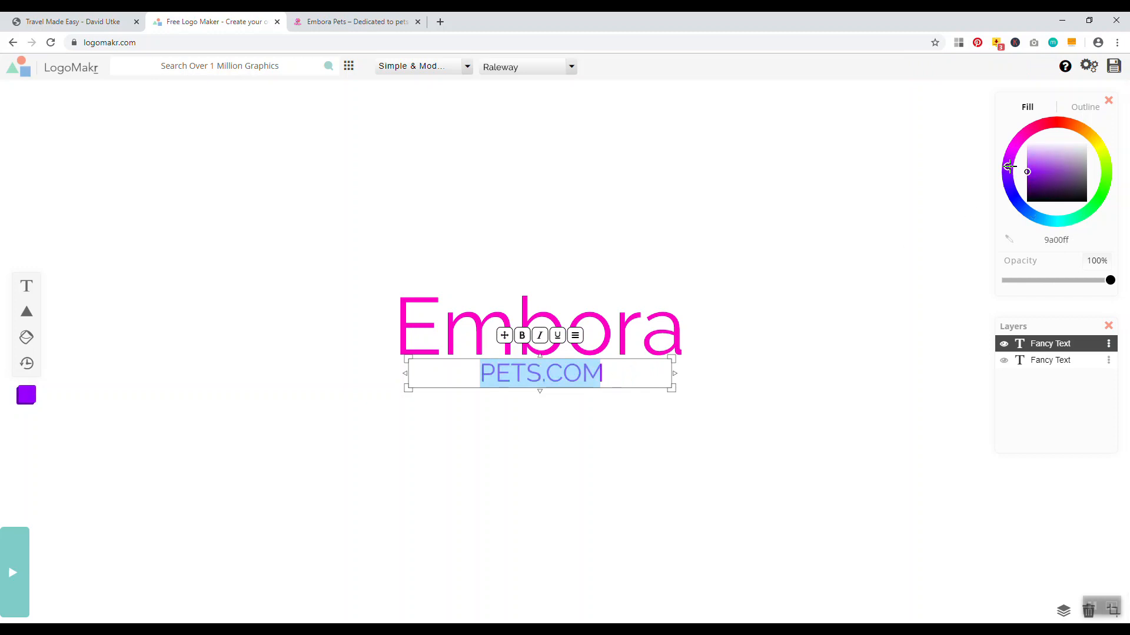
left_click_drag(1027, 171, 1024, 188)
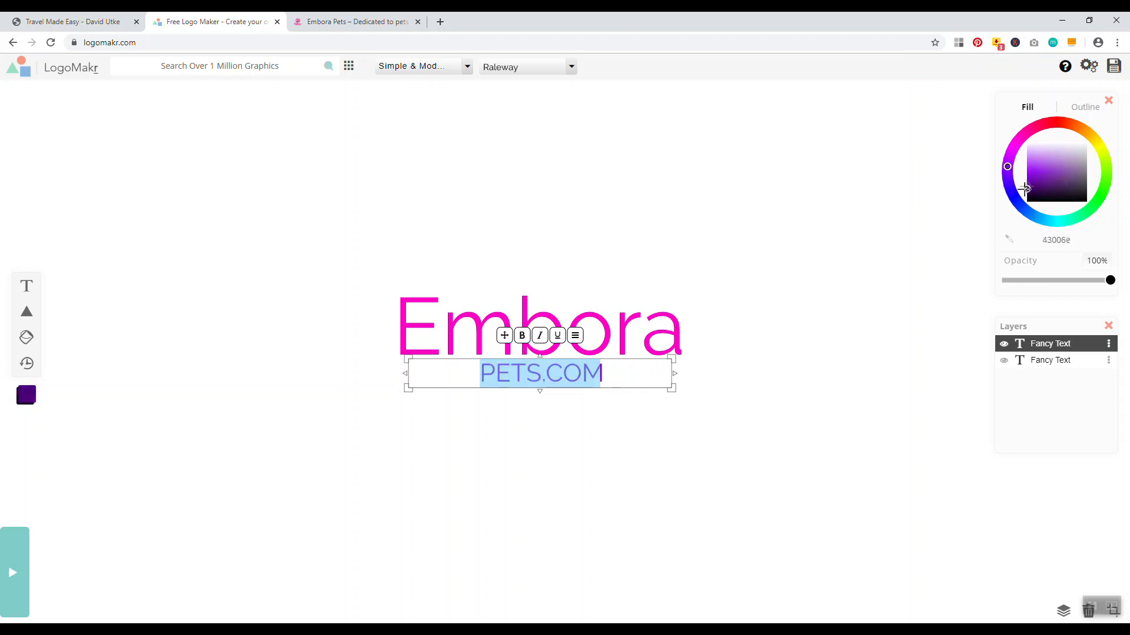
left_click(824, 220)
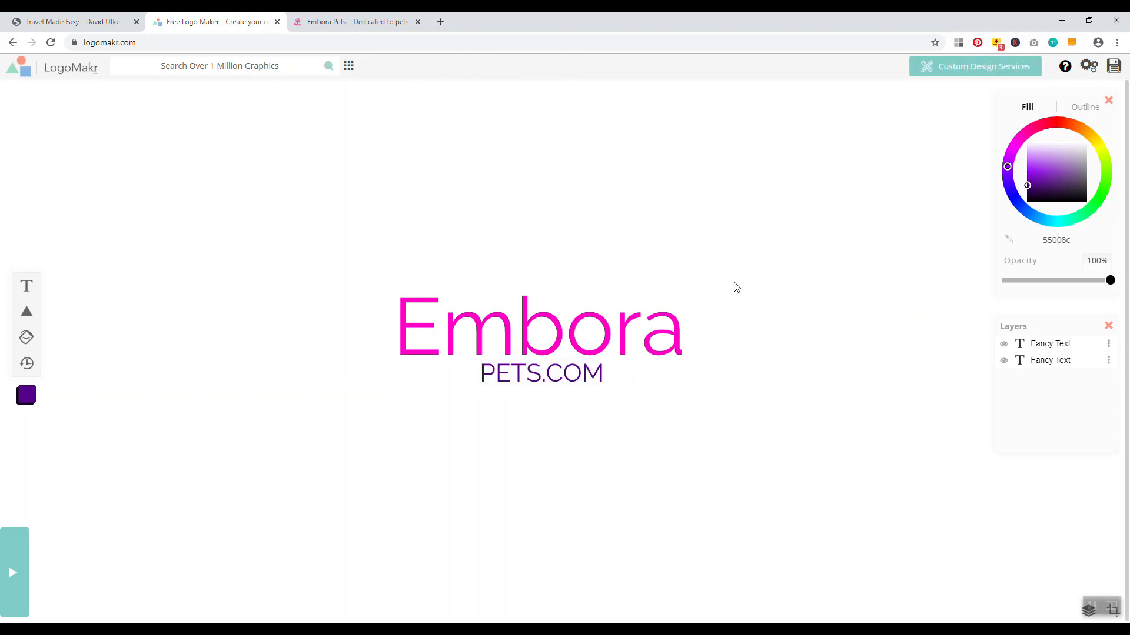
Set Embora in the cursive Pacifico font
left_click(630, 326)
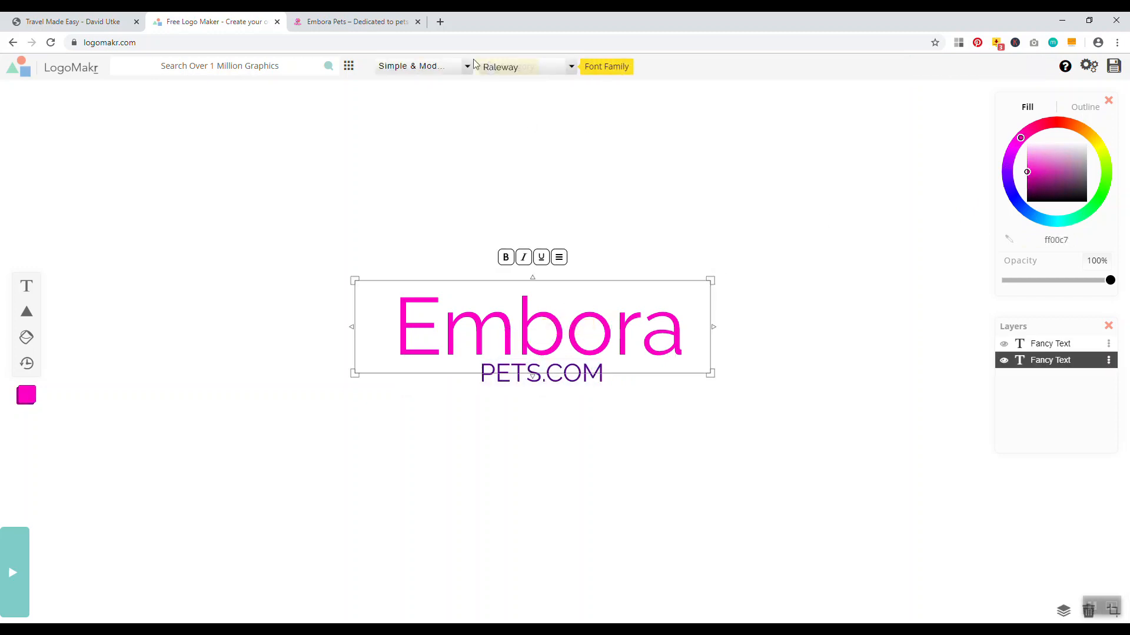
left_click(461, 67)
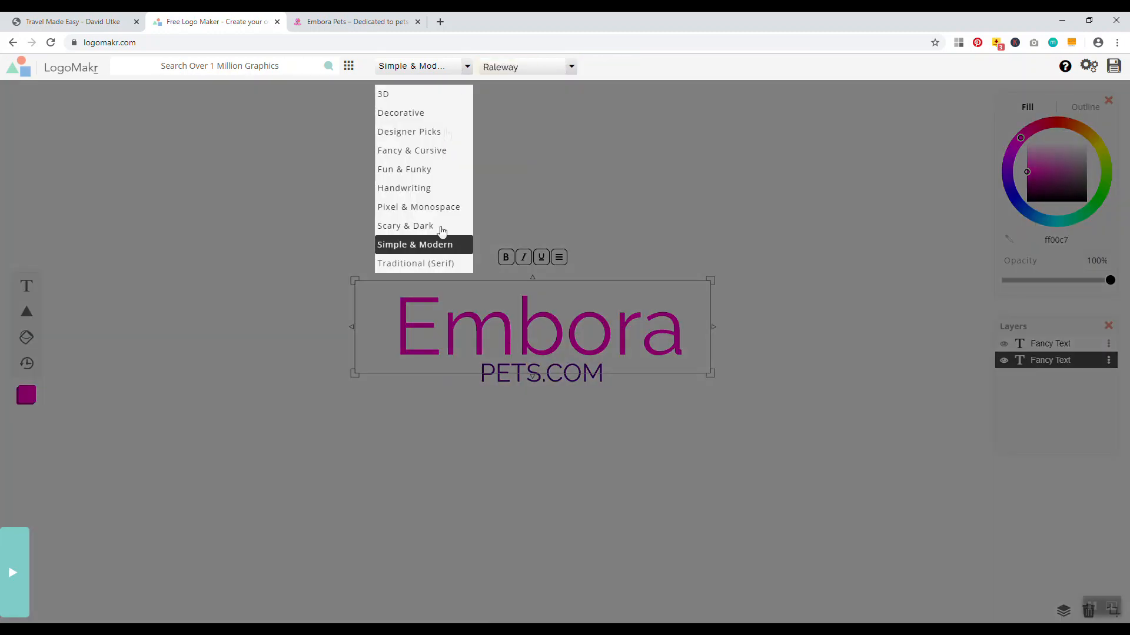
left_click(414, 153)
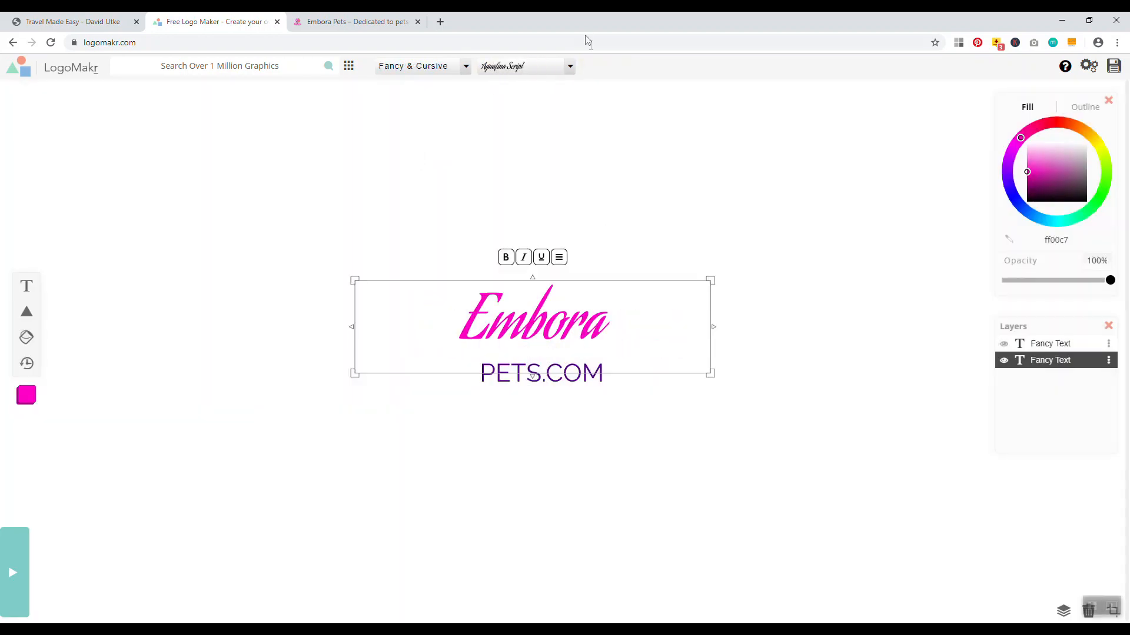
left_click(571, 69)
scroll(530, 172, "down", 3)
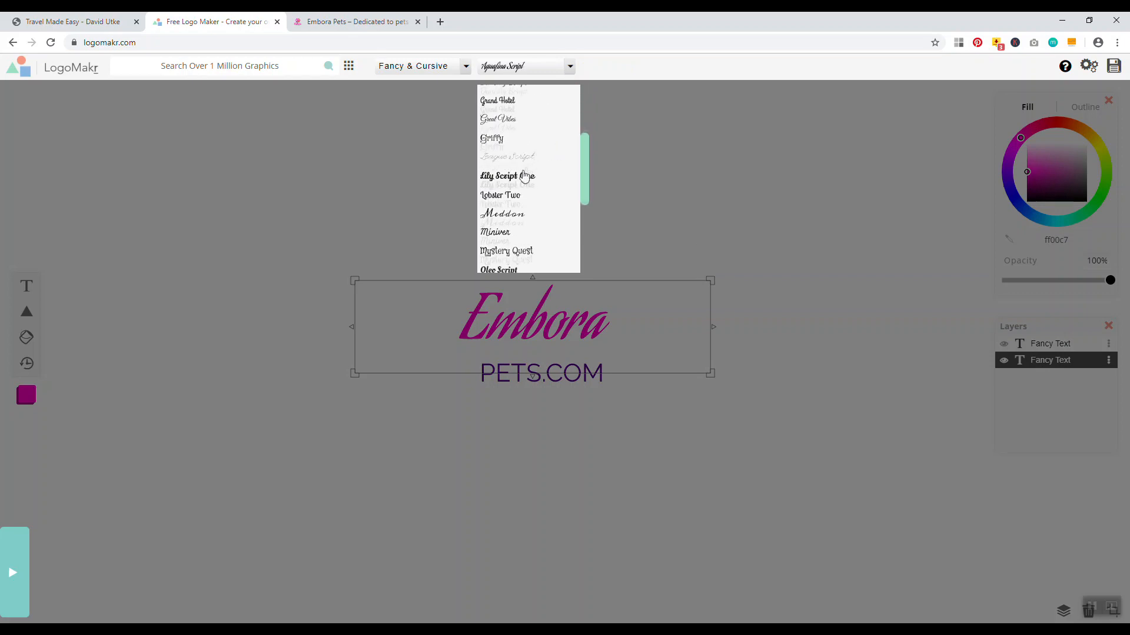
scroll(525, 177, "down", 2)
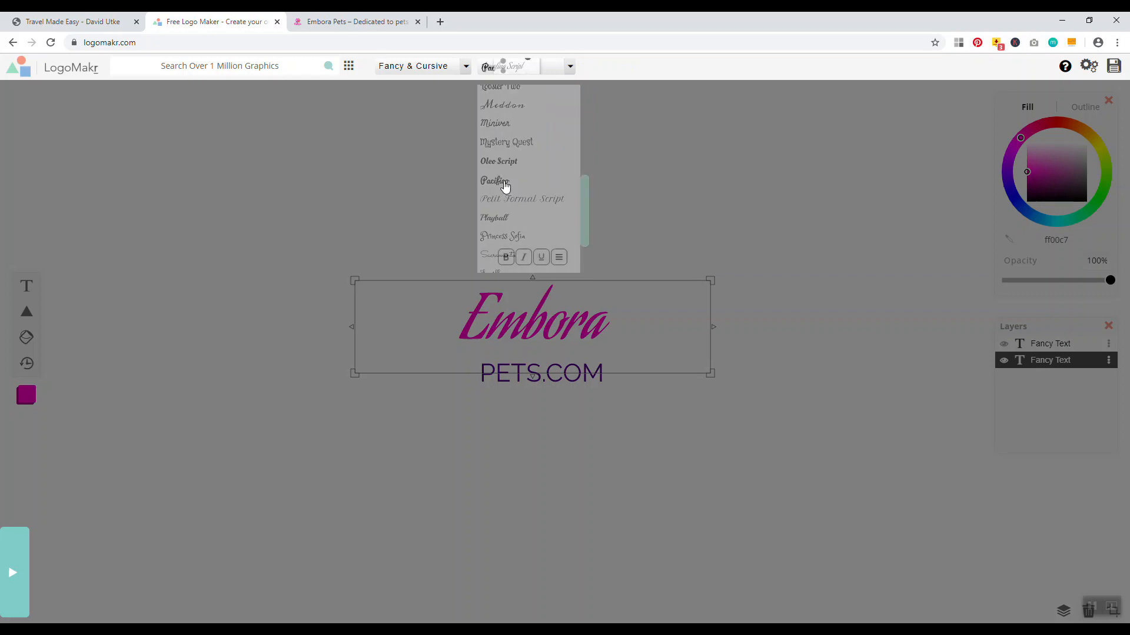
left_click(504, 184)
Set PETS.COM in Archivo Black and shrink it
left_click(353, 22)
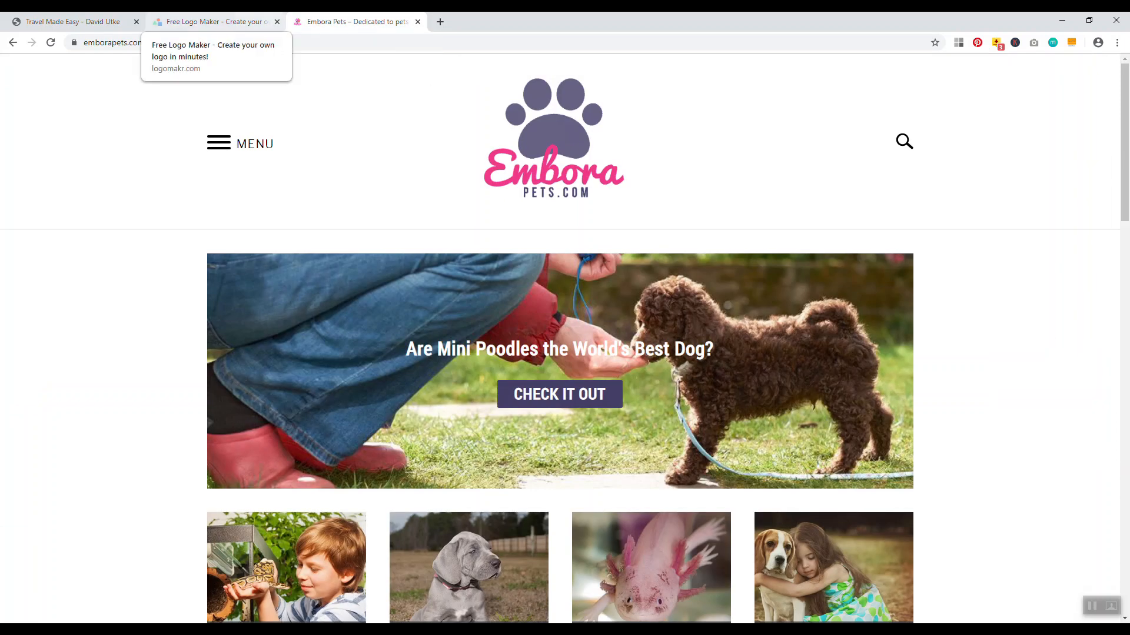
left_click(259, 24)
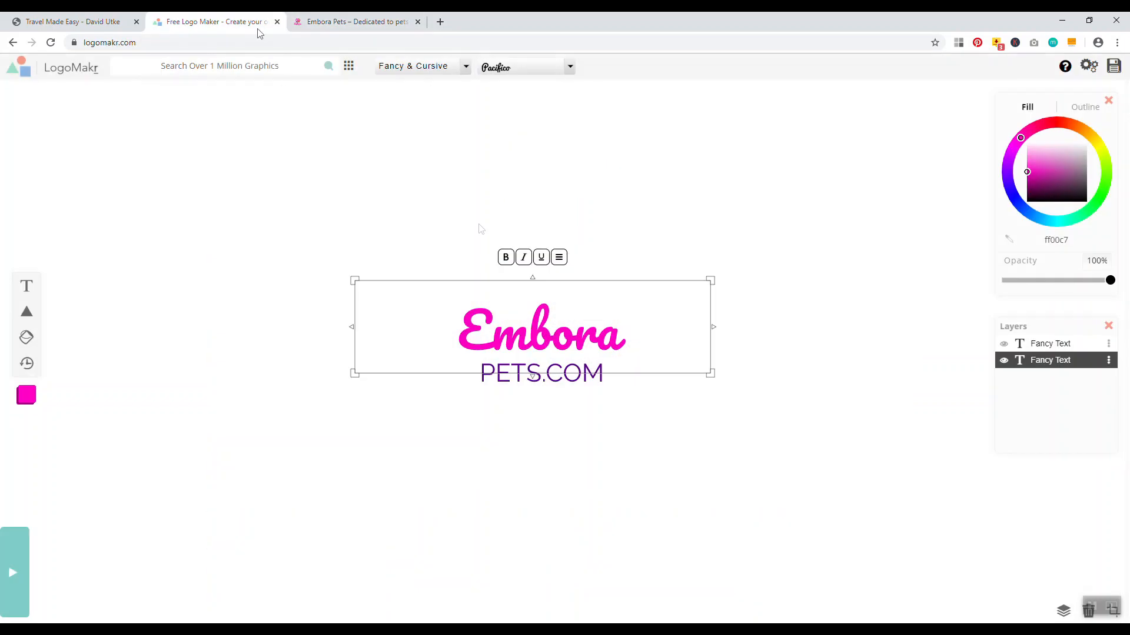
left_click(353, 22)
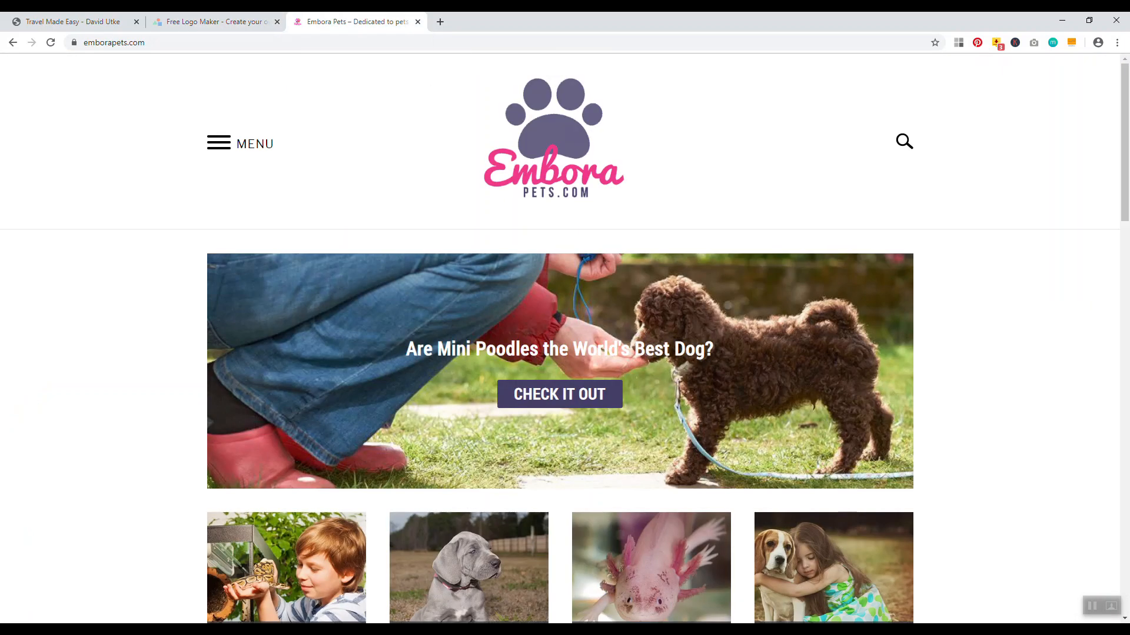
left_click(258, 22)
left_click(537, 447)
left_click(547, 378)
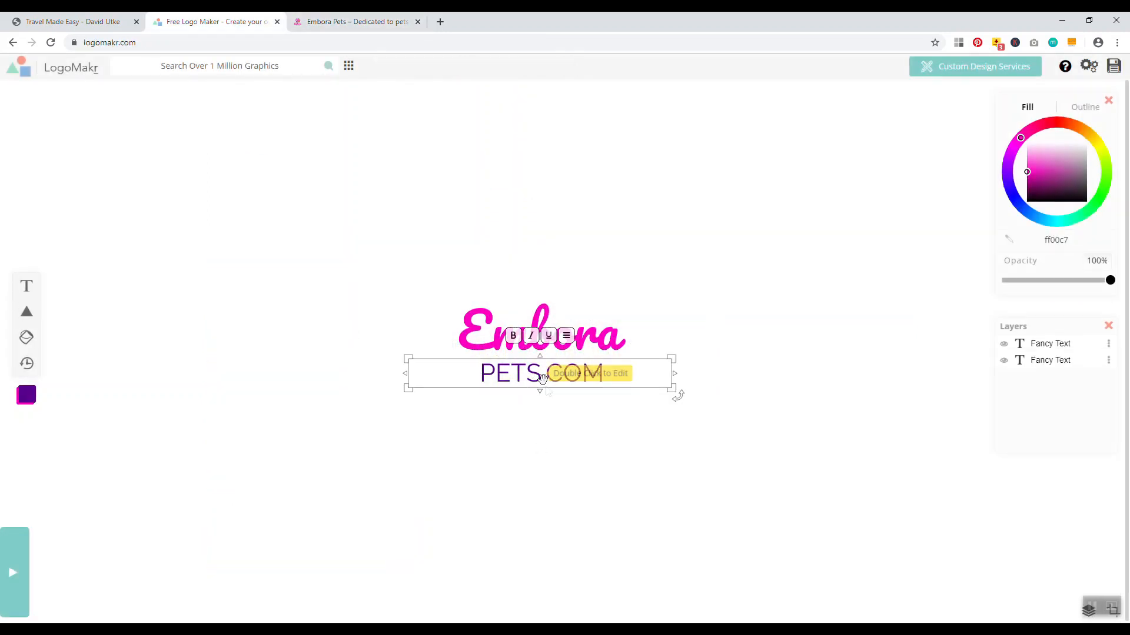
left_click(606, 378)
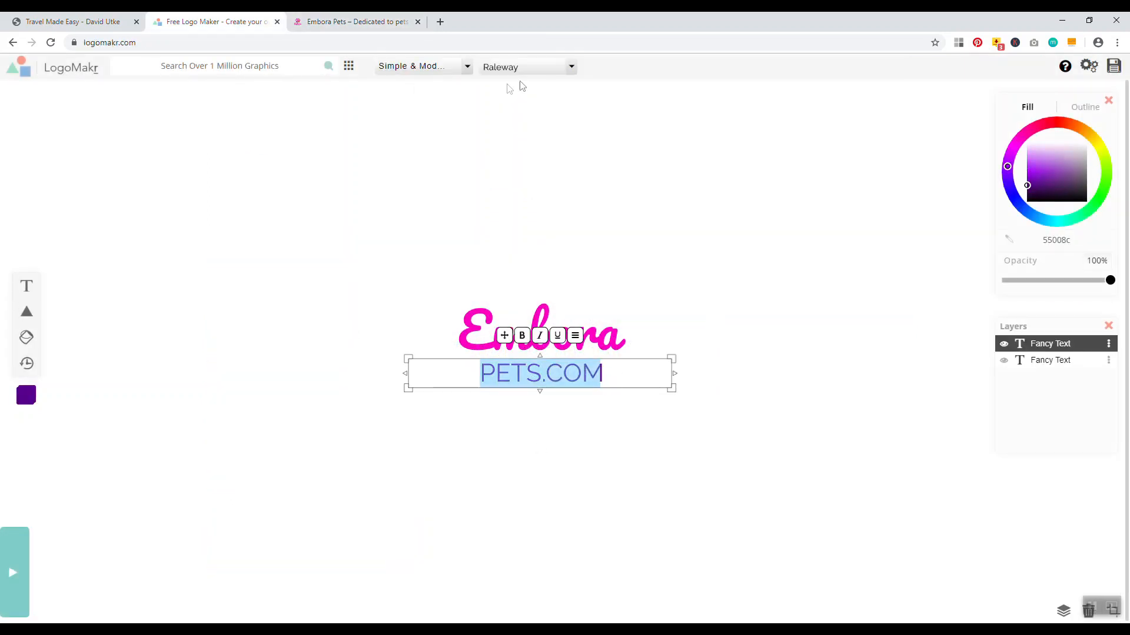
left_click(560, 67)
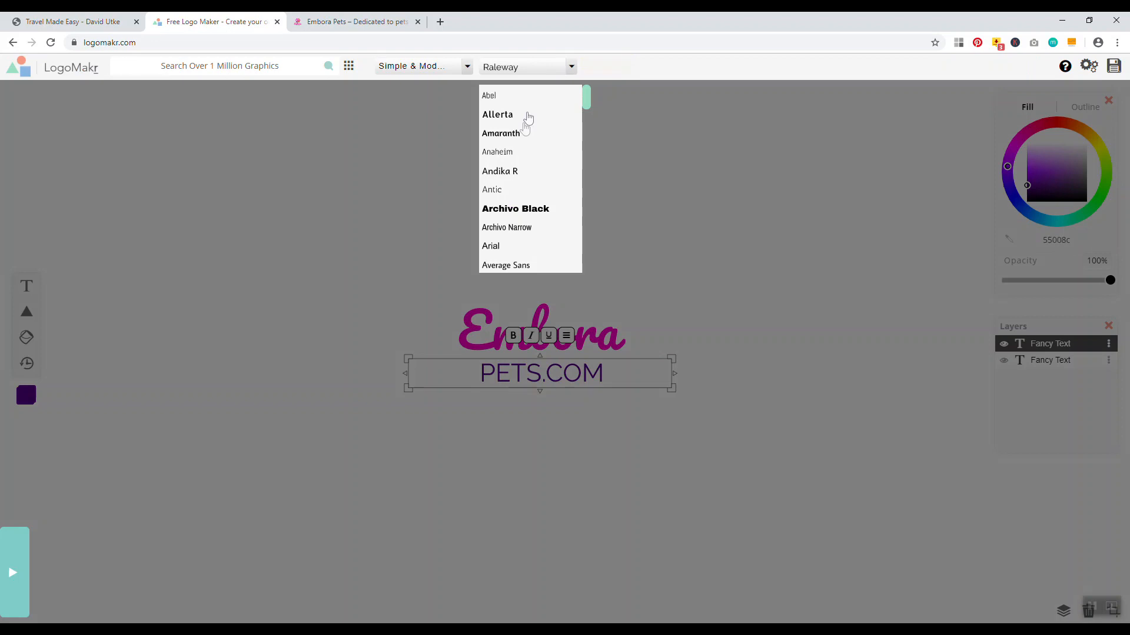
left_click(511, 209)
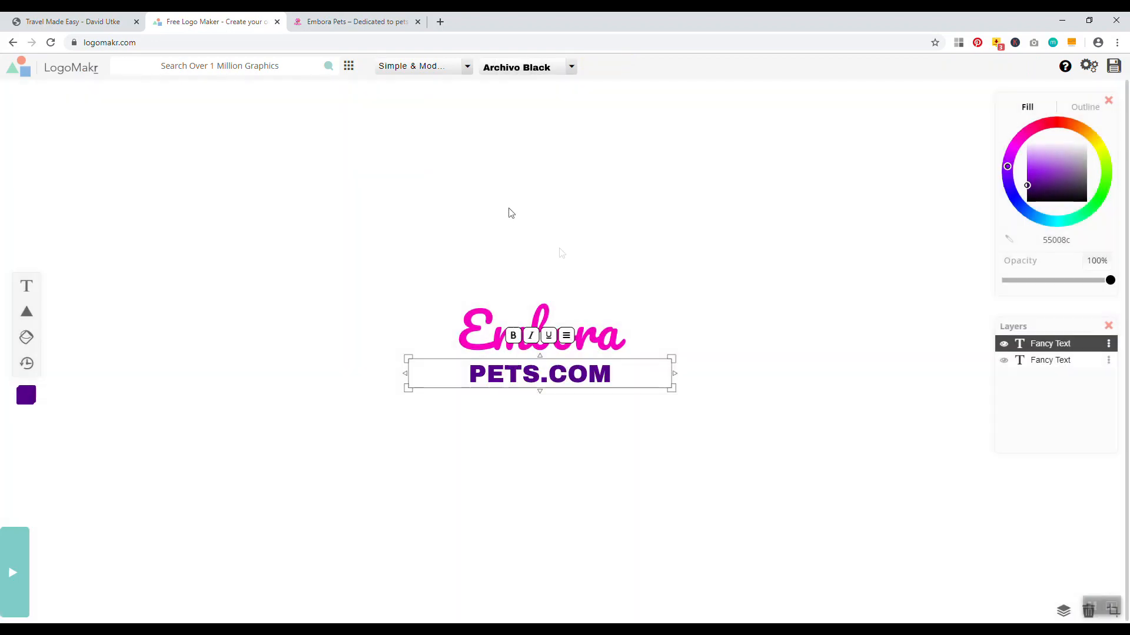
left_click_drag(672, 388, 622, 371)
Switch PETS.COM to Arial, tuck it just under Embora, and view the Embora Pets site
double_click(608, 375)
left_click(571, 66)
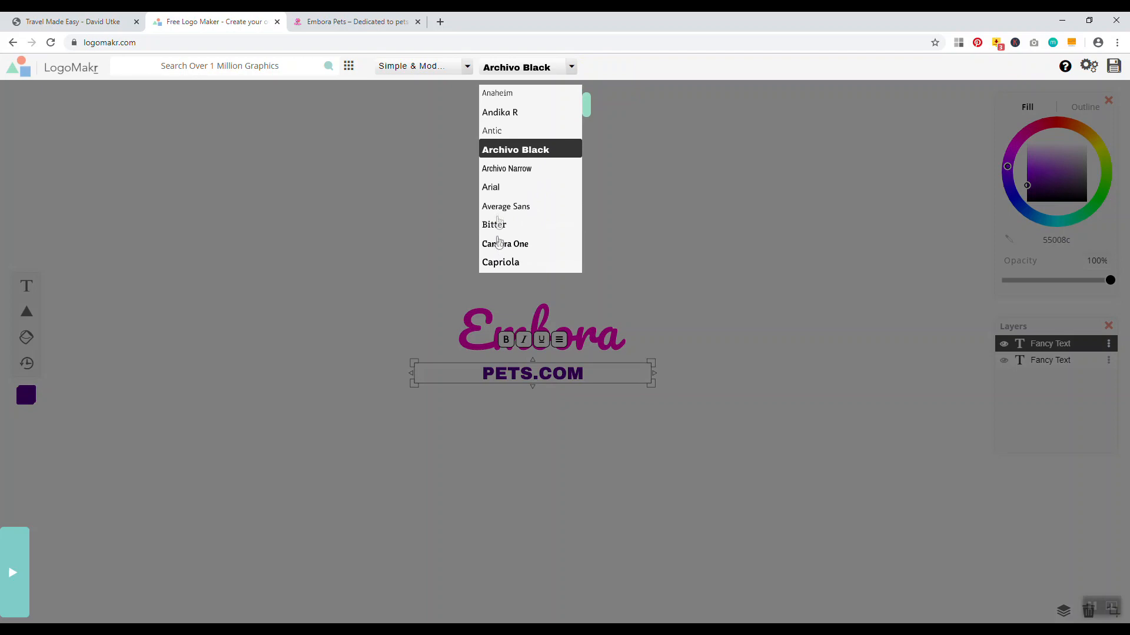
left_click(494, 187)
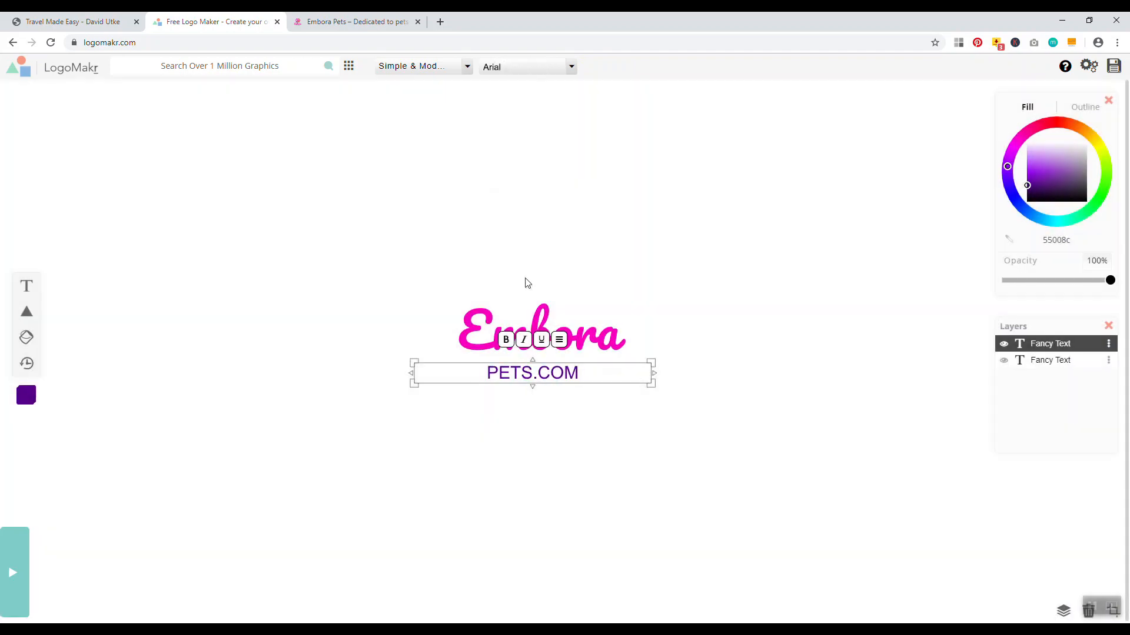
left_click_drag(597, 364, 602, 358)
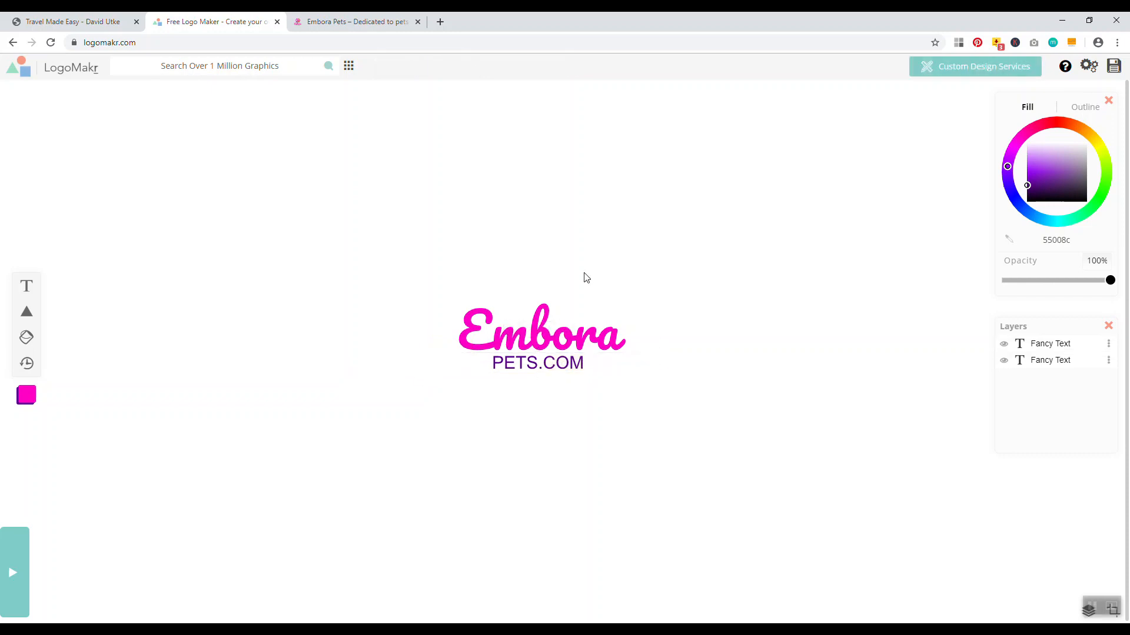
key("ctrl+Tab")
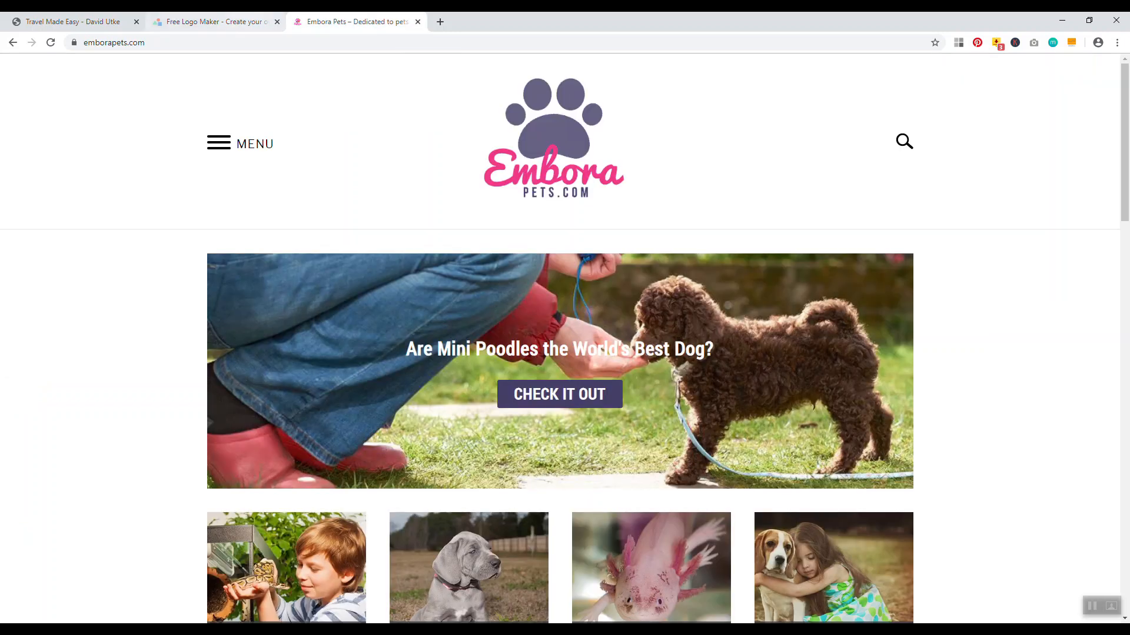
Search LogoMakr's graphics for dogs, then paws, and add a paw graphic to the logo
key("ctrl+shift+Tab")
left_click(253, 62)
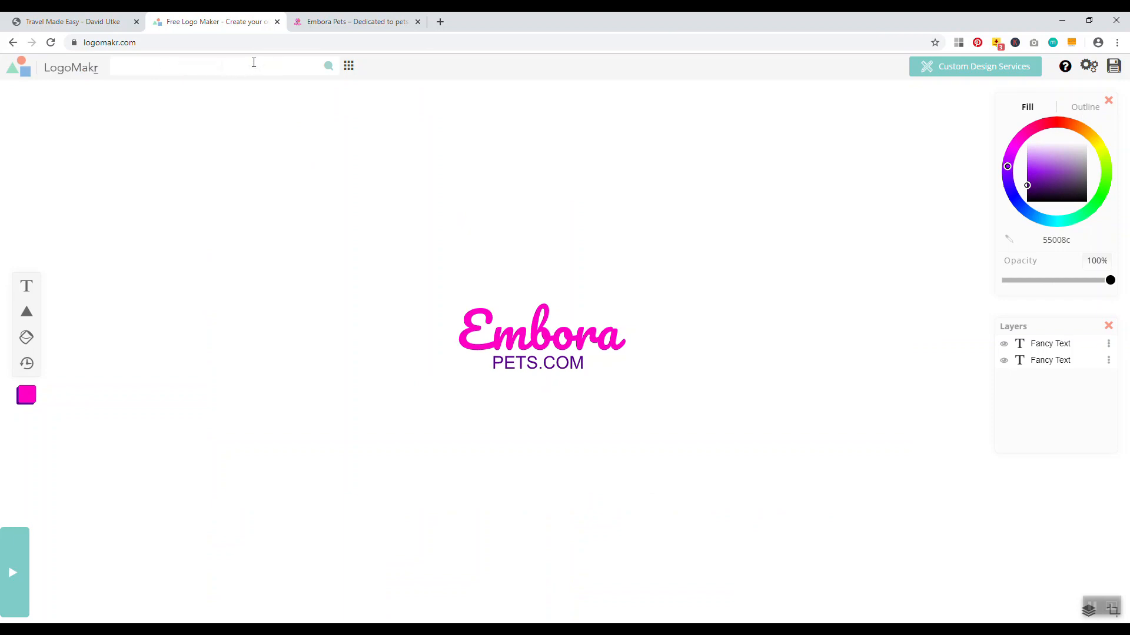
key("Return")
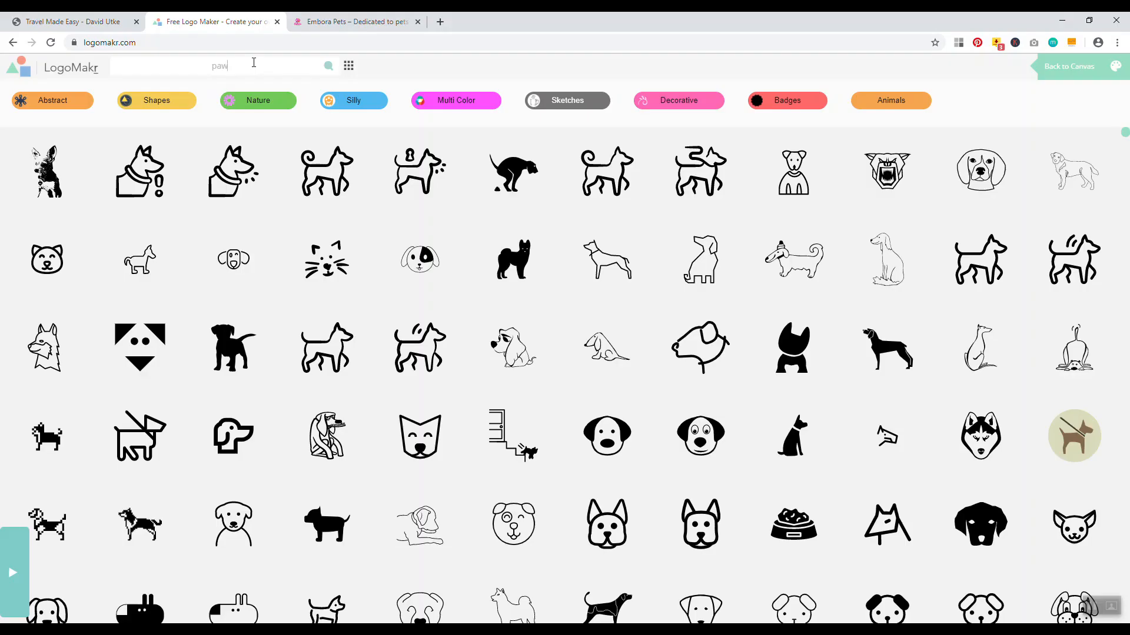
key("Return")
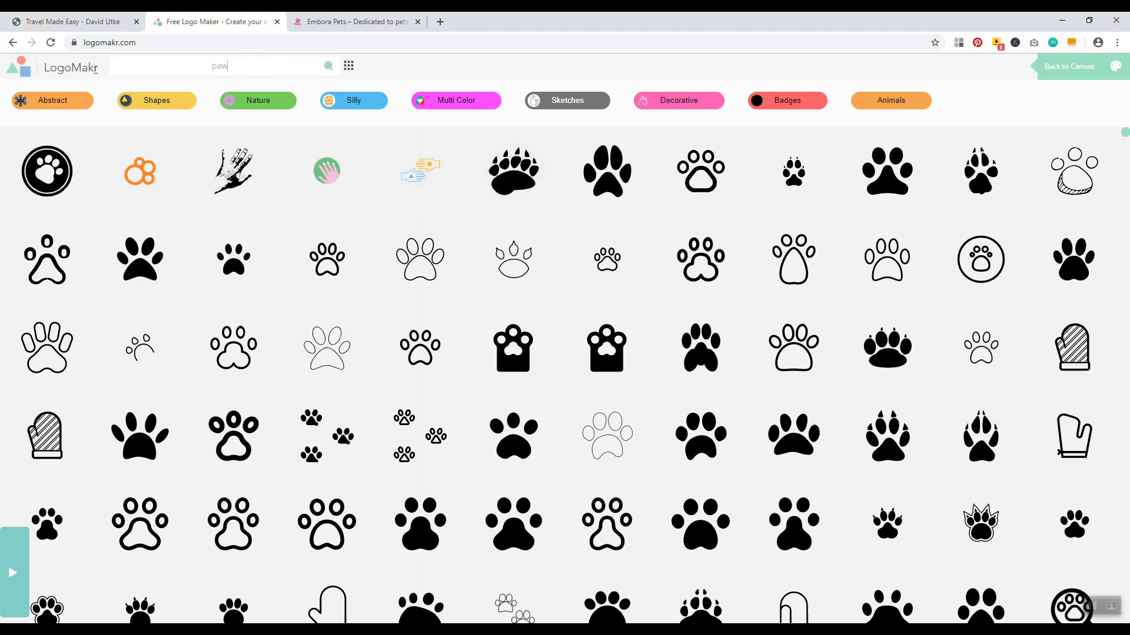
left_click(353, 22)
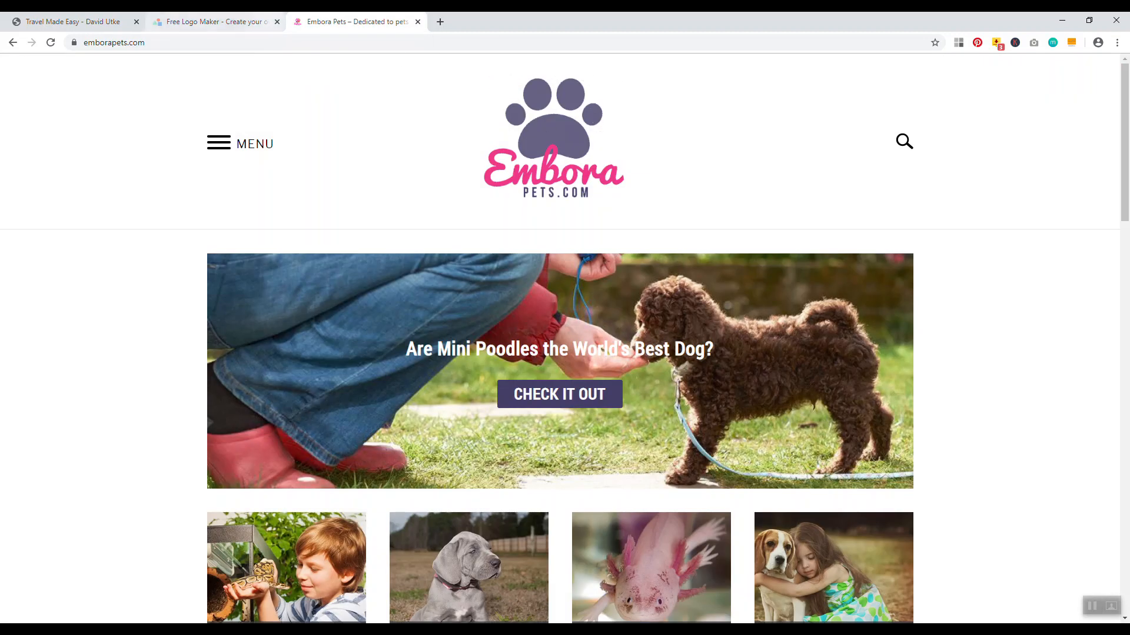
left_click(212, 22)
scroll(589, 282, "down", 2)
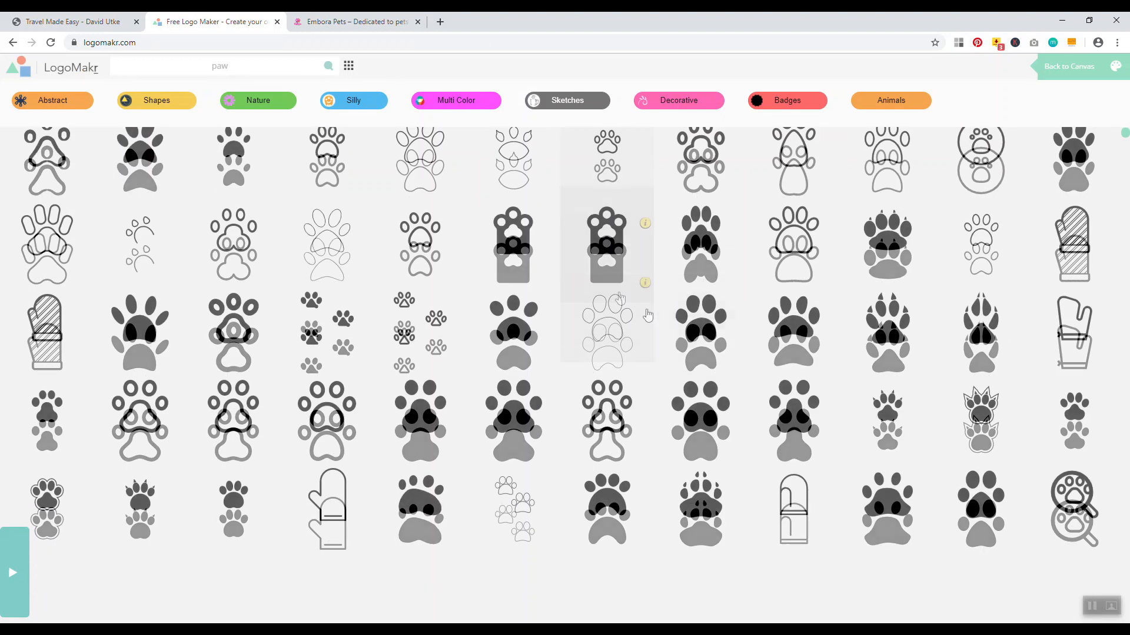
left_click(794, 320)
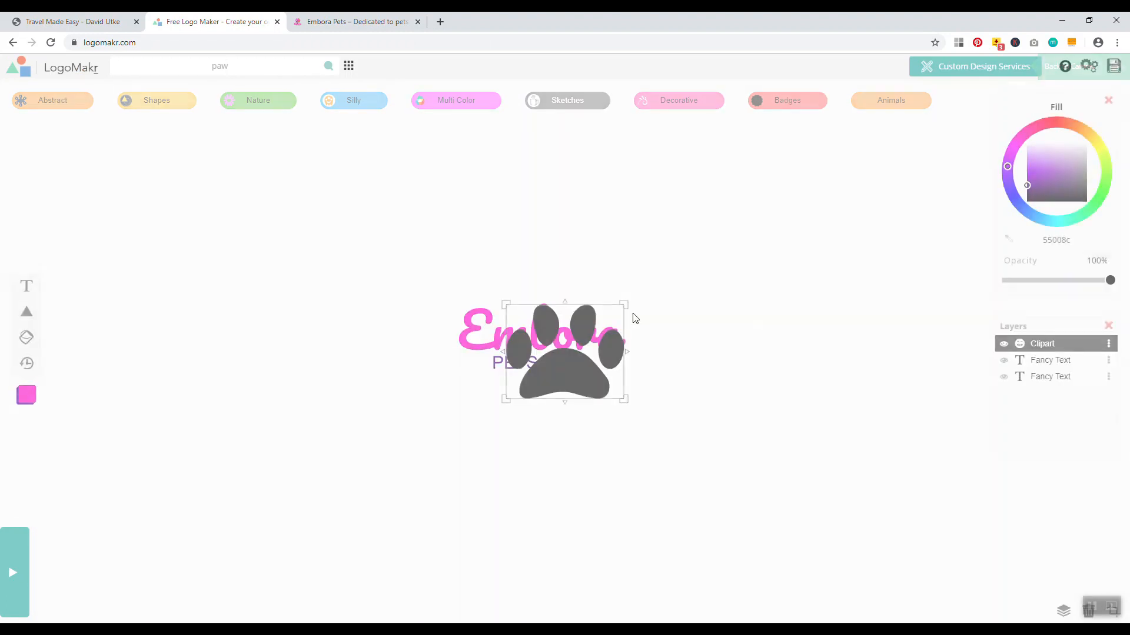
Move the paw above Embora, recolour it purple, then switch to the travel blog
key("ctrl+Tab")
key("ctrl+shift+Tab")
left_click_drag(573, 376, 551, 275)
left_click(1027, 171)
mouse_move(1057, 121)
left_mouse_down()
mouse_move(1024, 134)
mouse_move(999, 167)
mouse_move(985, 156)
left_mouse_up()
left_click(807, 210)
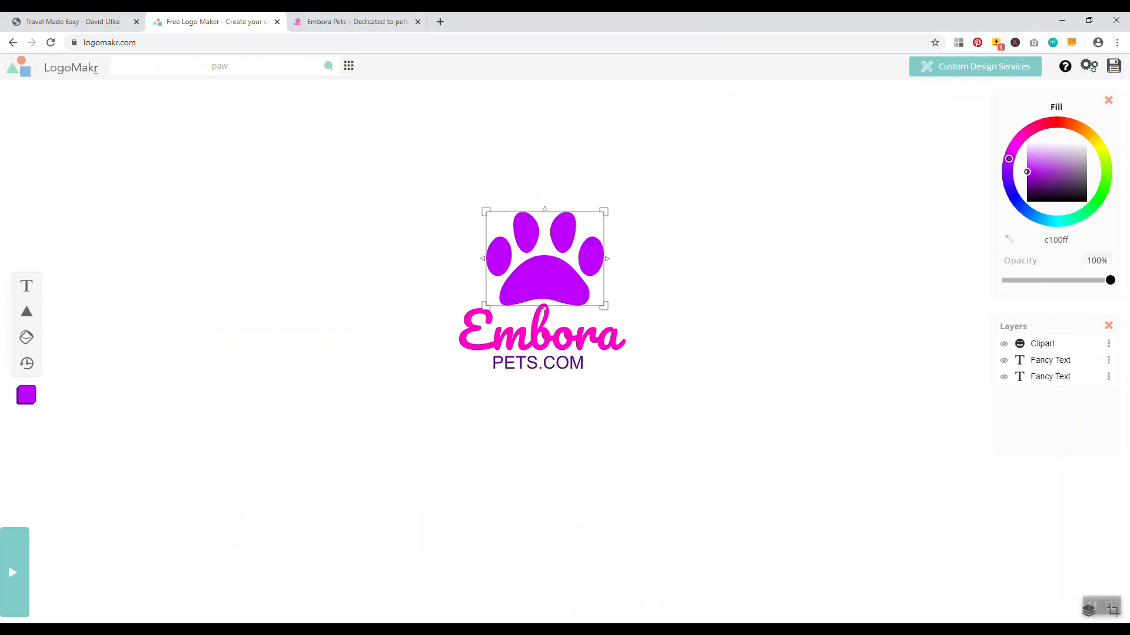
left_click(98, 21)
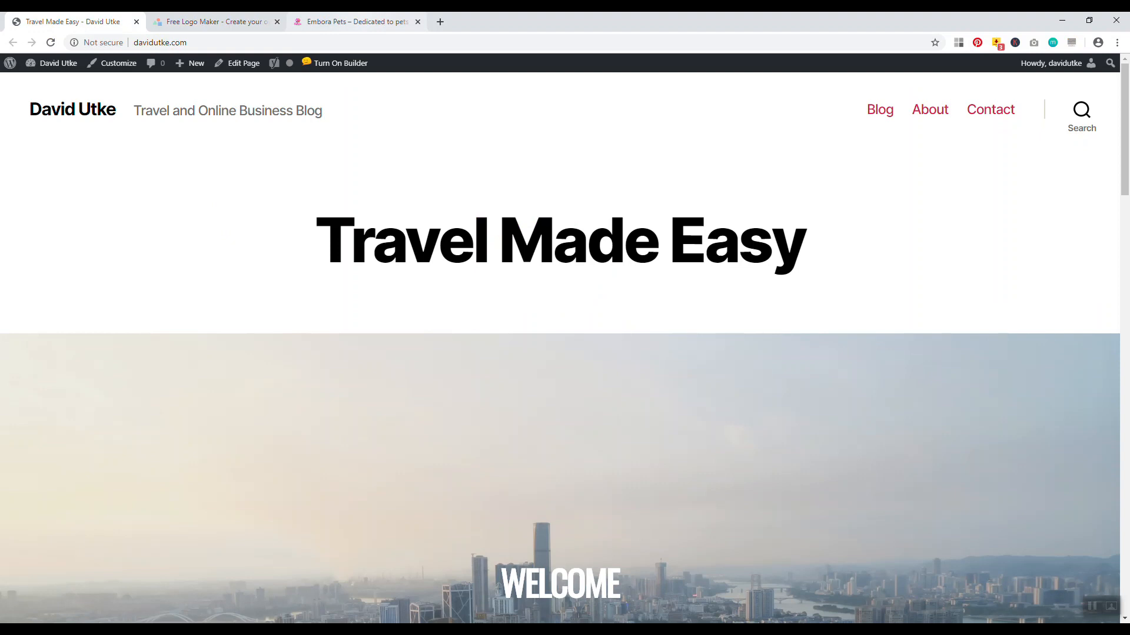
Glance at the Embora Pets site, then return to the travel blog tab
left_click(353, 21)
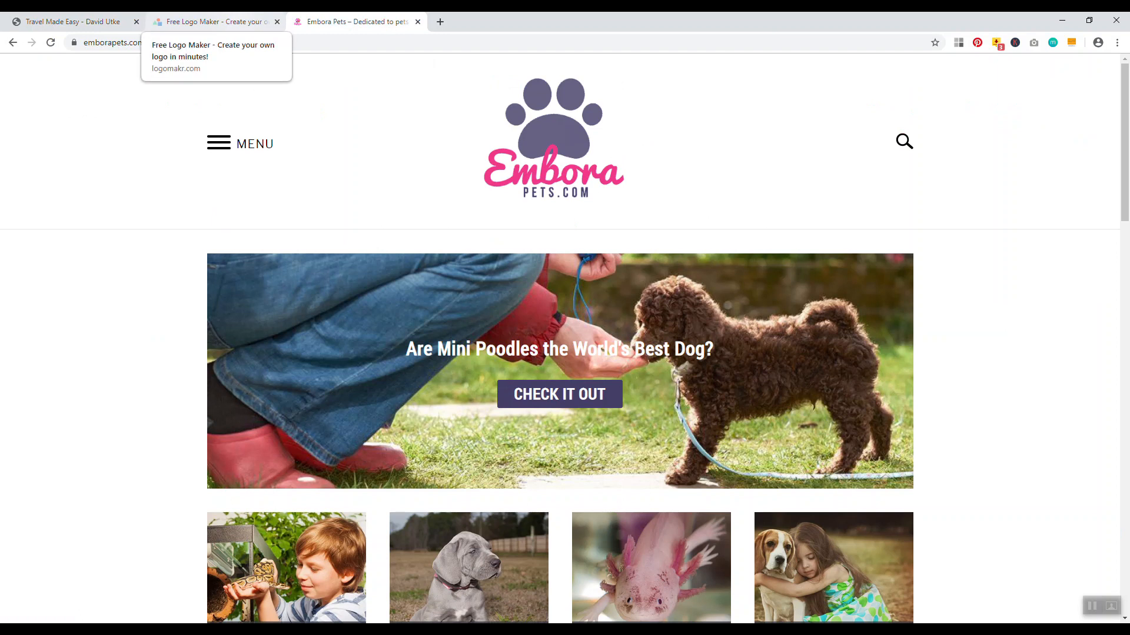
left_click(71, 22)
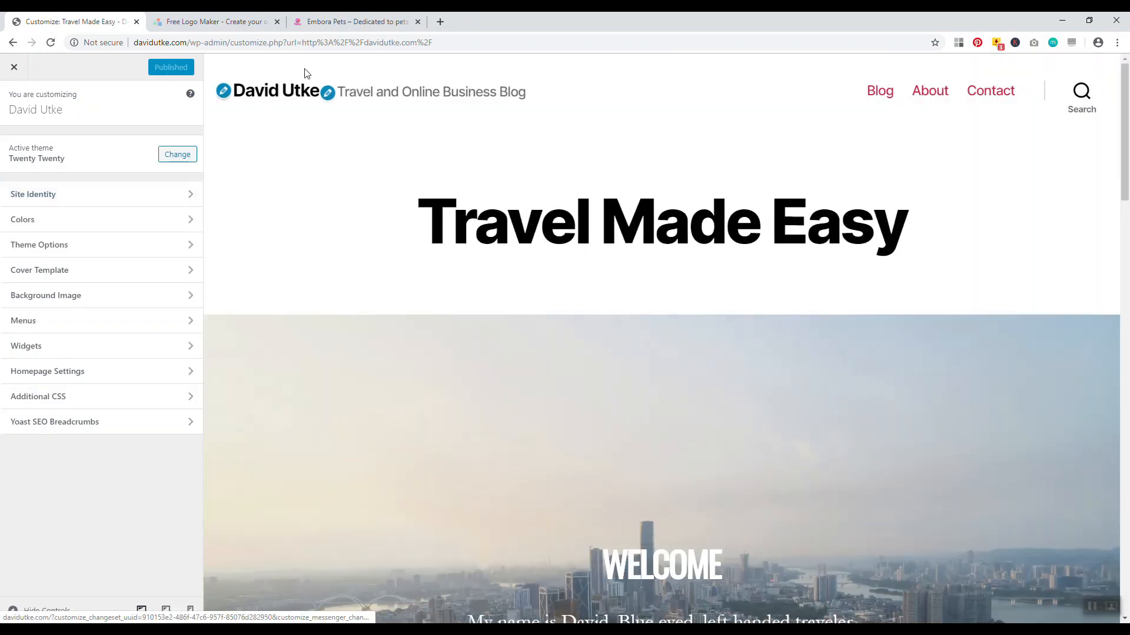
Upload MASTHEAD-1.png as the site logo, widening the crop to include the face portrait
left_click(108, 201)
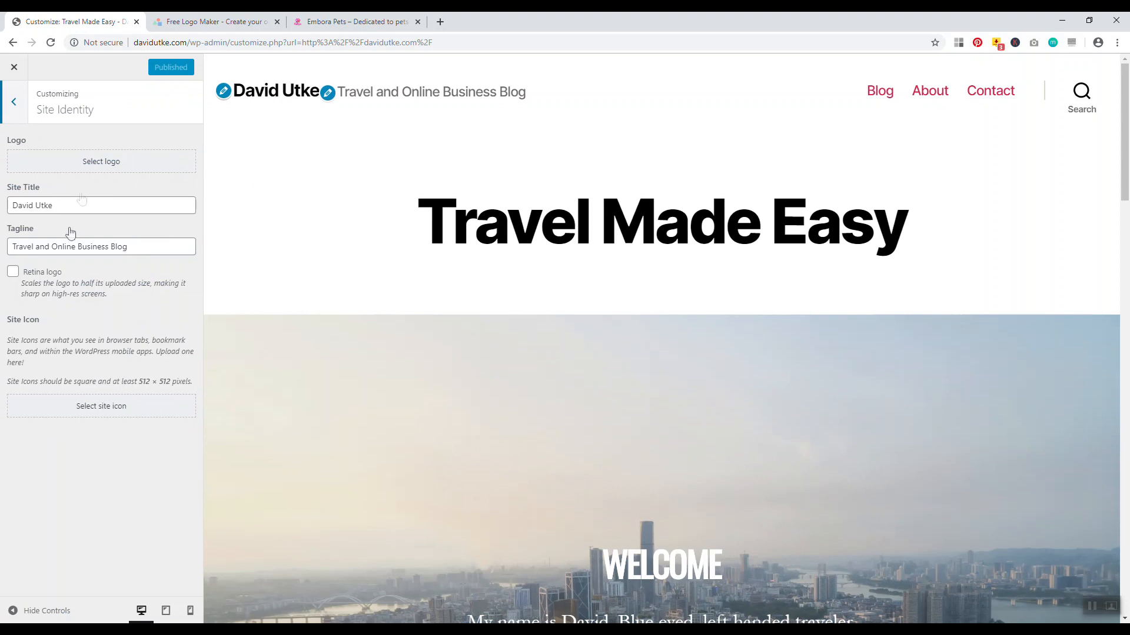
left_click(86, 164)
left_click_drag(565, 18, 864, 43)
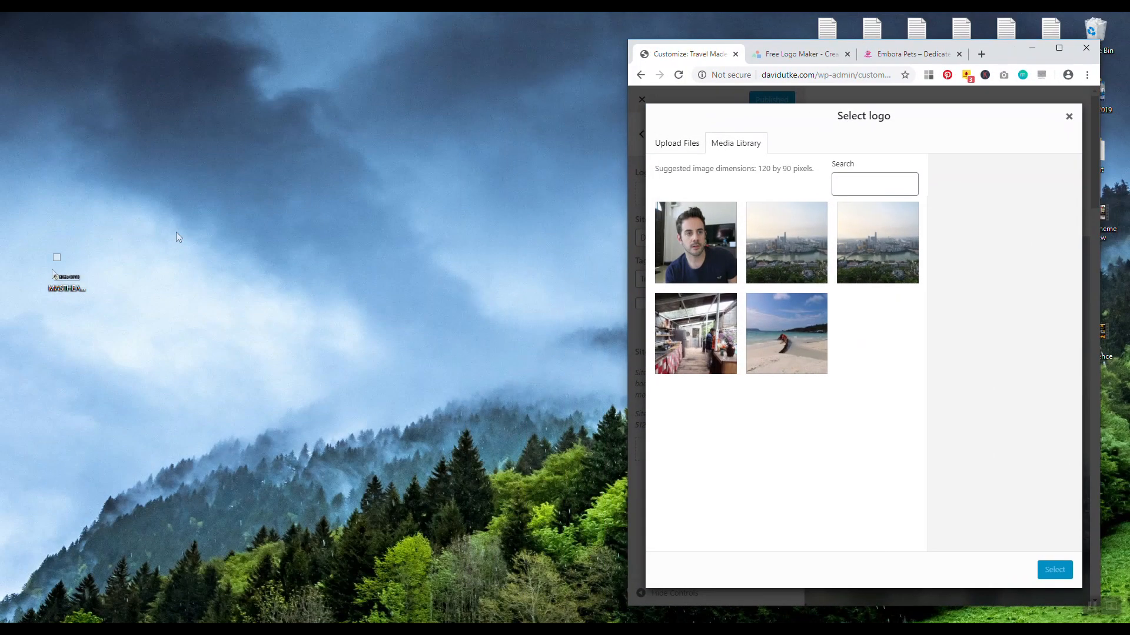
left_click_drag(68, 280, 742, 324)
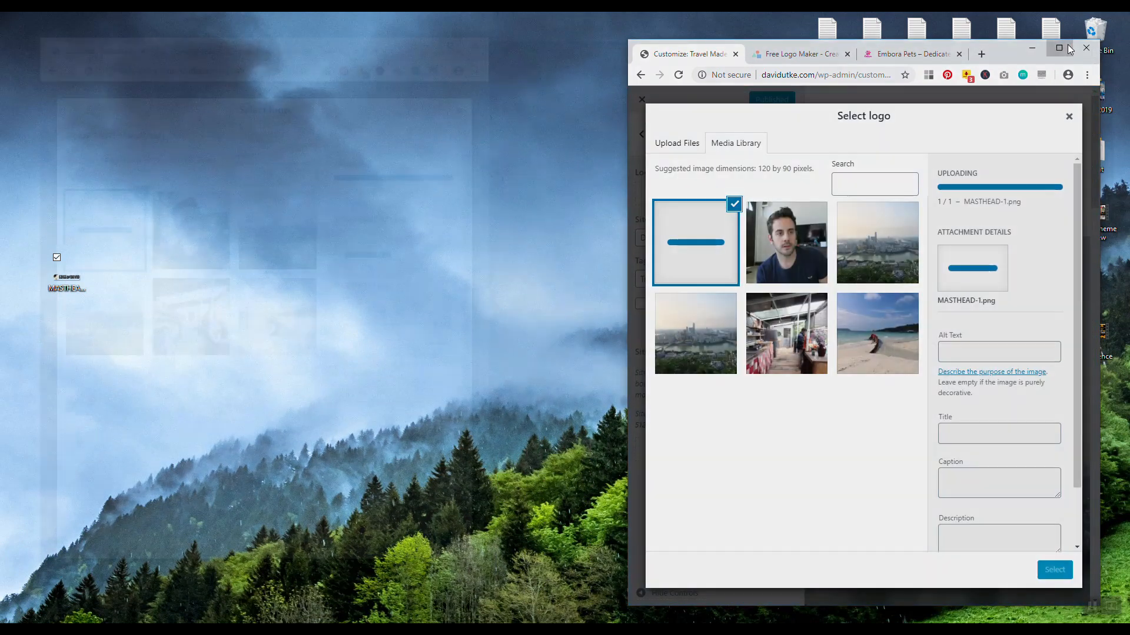
left_click(1069, 50)
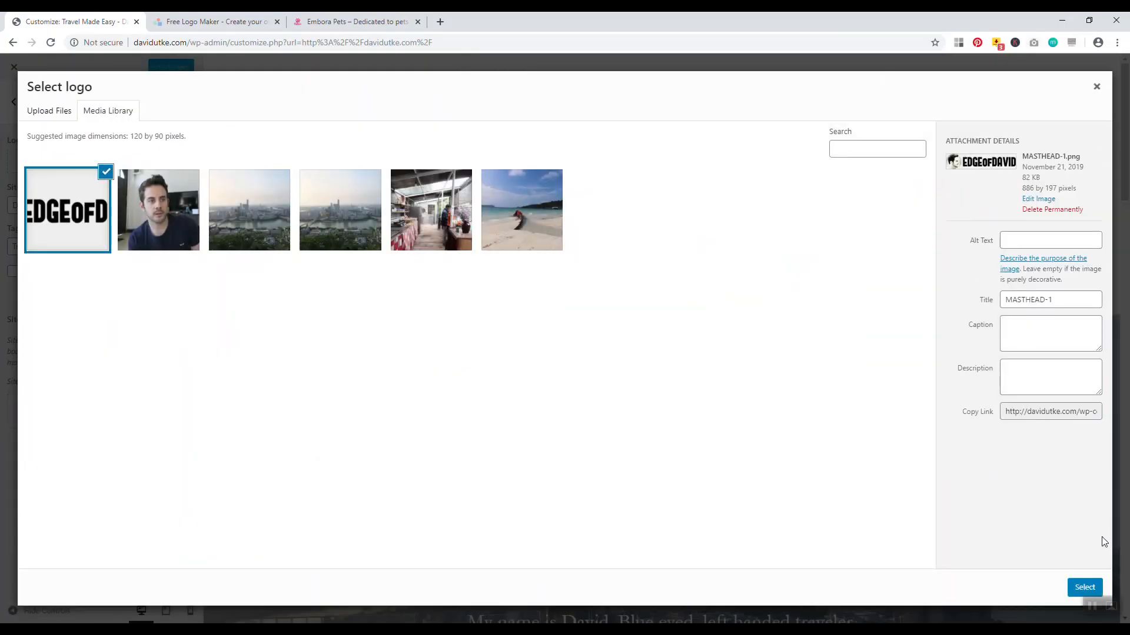
left_click(1083, 587)
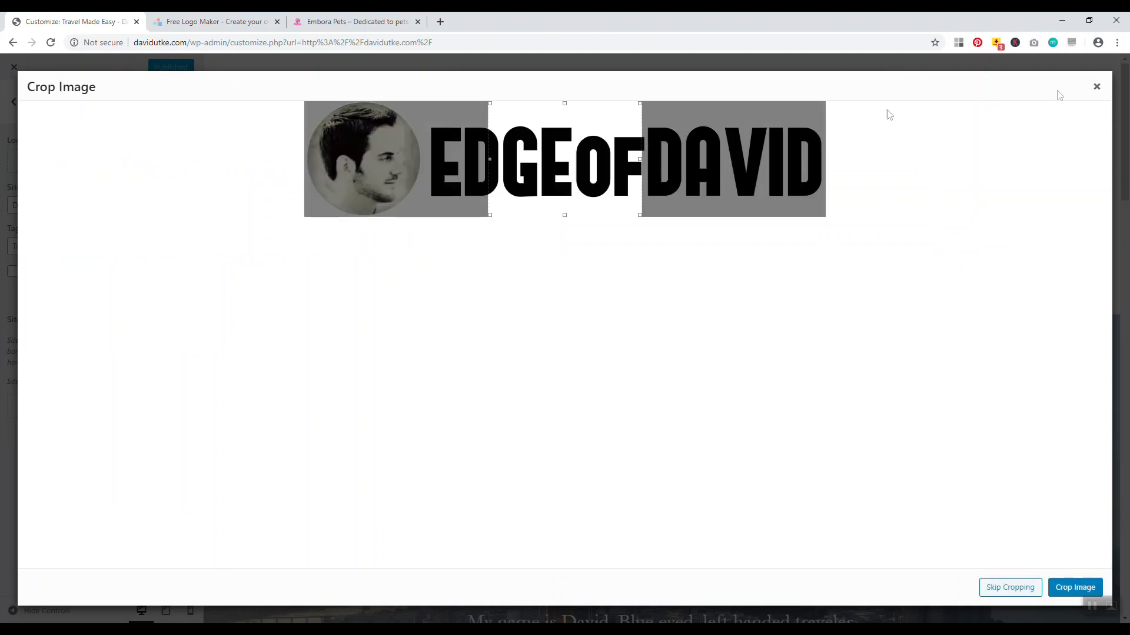
left_click_drag(639, 159, 858, 159)
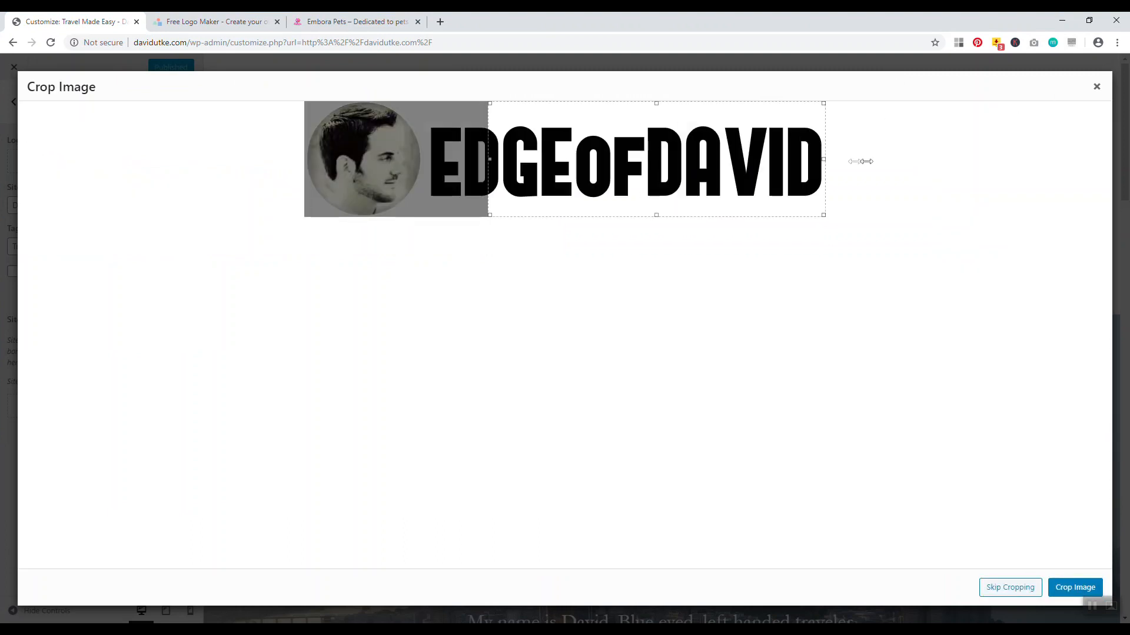
left_click_drag(491, 159, 290, 162)
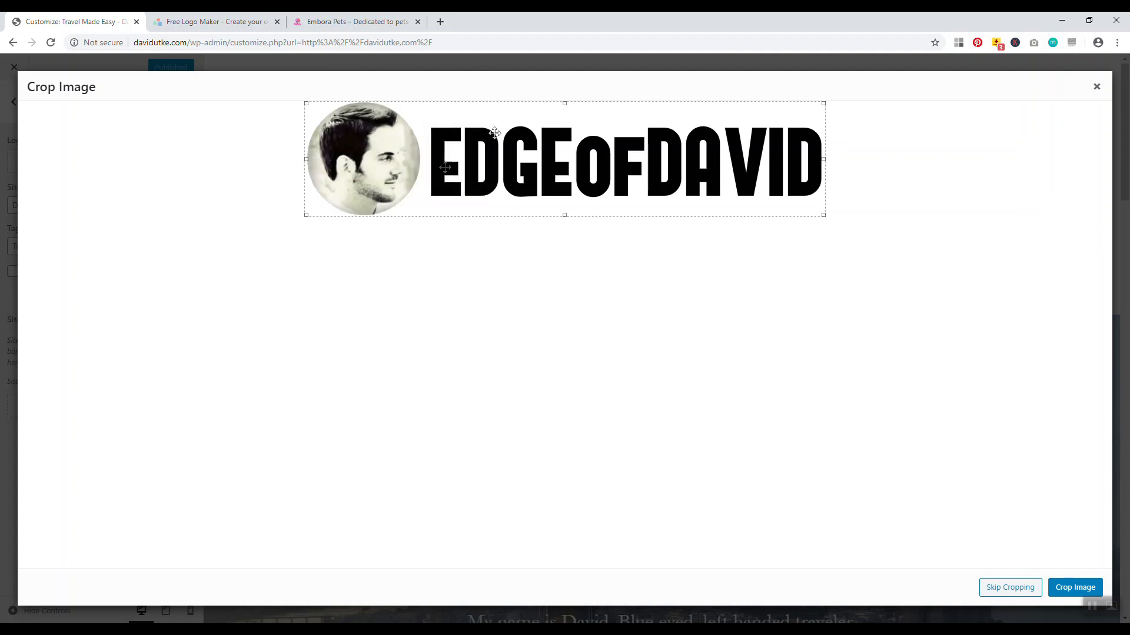
left_click(1059, 585)
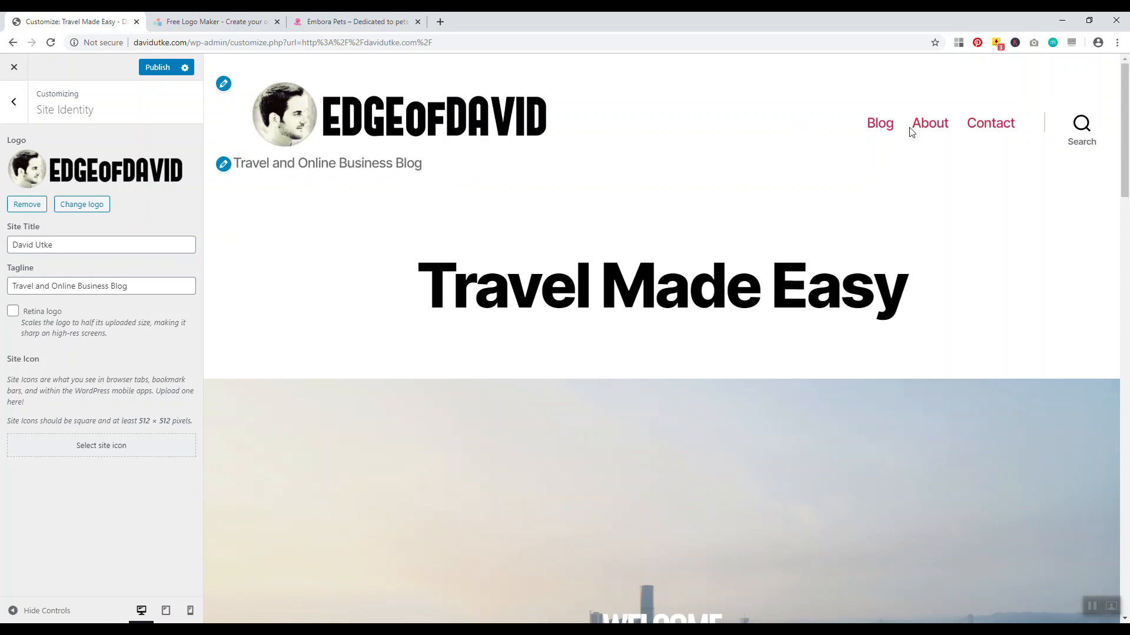
Remove the header logo, clear the existing site title, then view the Embora Pets site
left_click(26, 205)
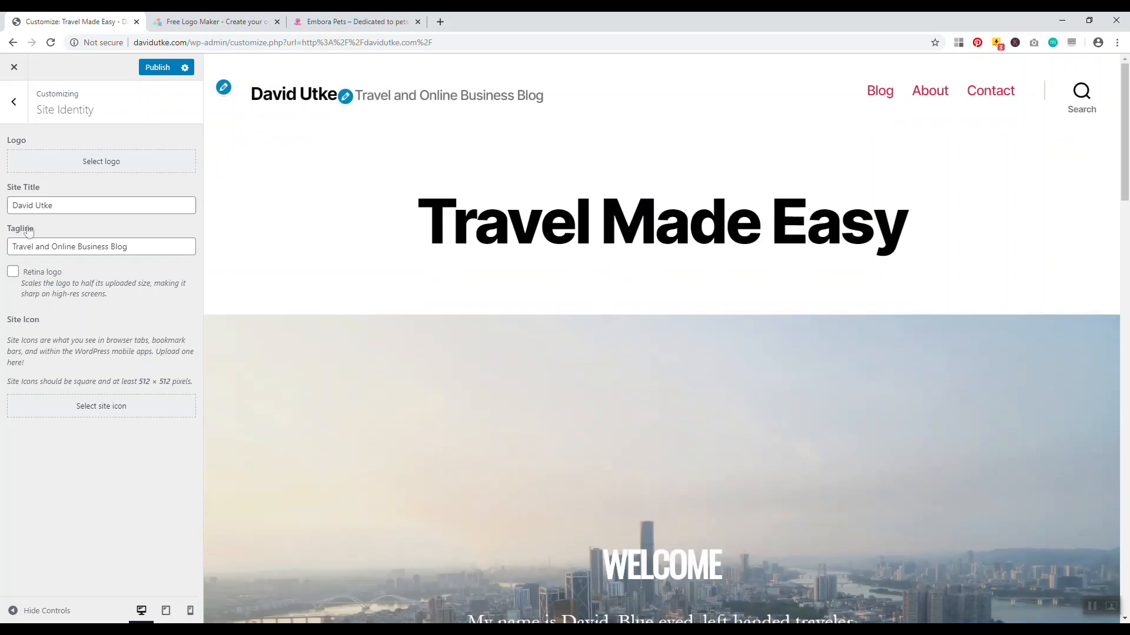
triple_click(76, 206)
key("BackSpace")
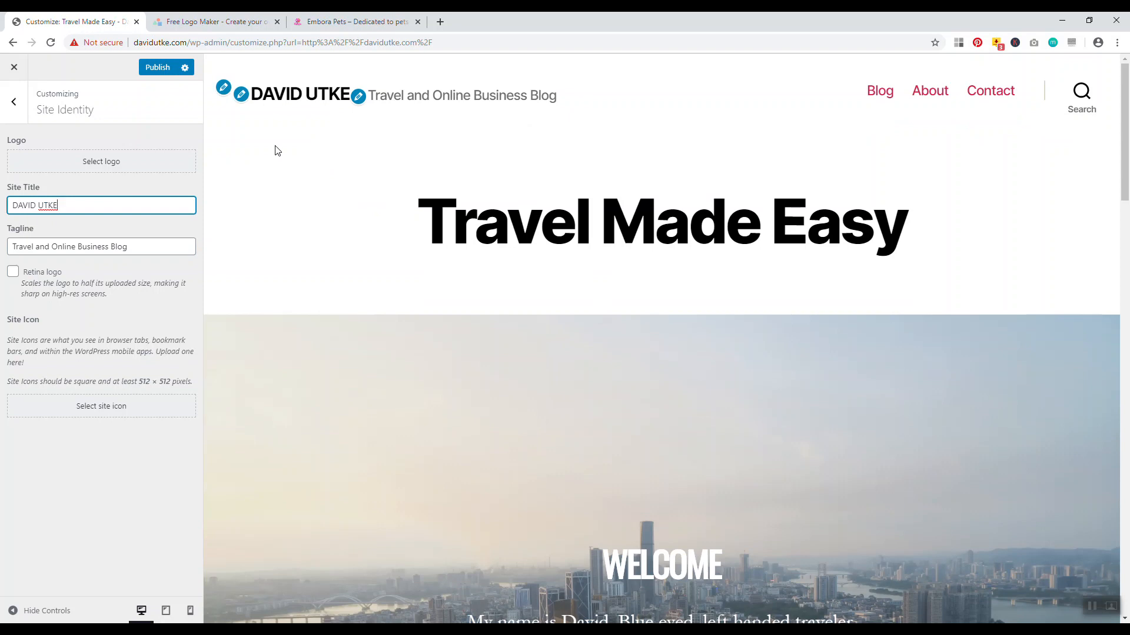
left_click(341, 21)
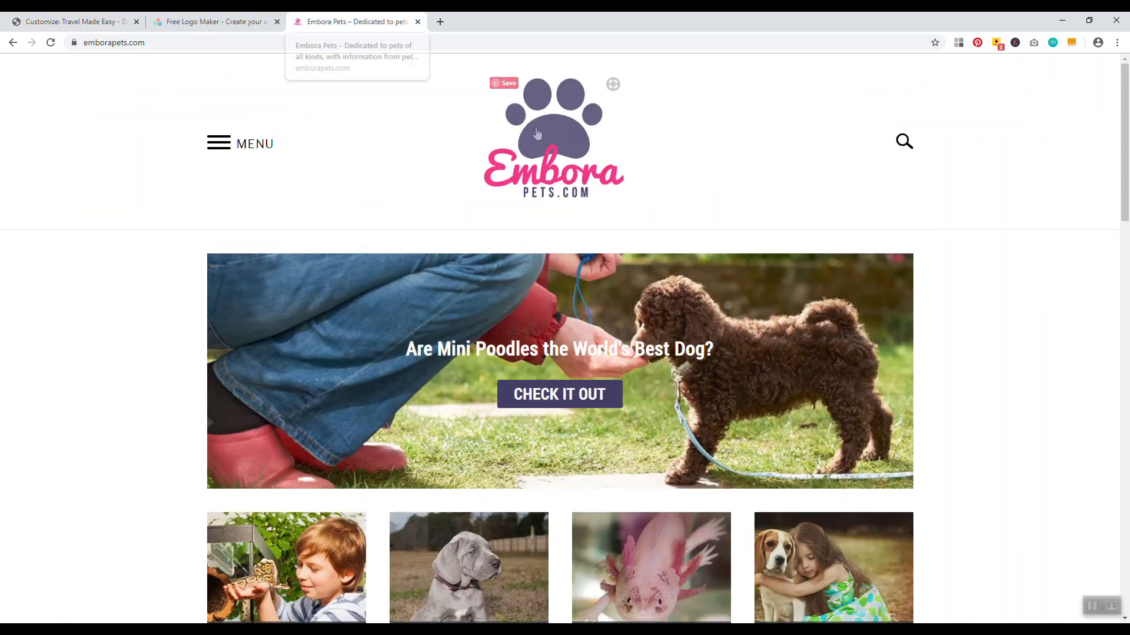
Nudge the purple paw slightly upward in LogoMakr, then return to the logo editor
left_click(214, 21)
left_click_drag(555, 247, 554, 235)
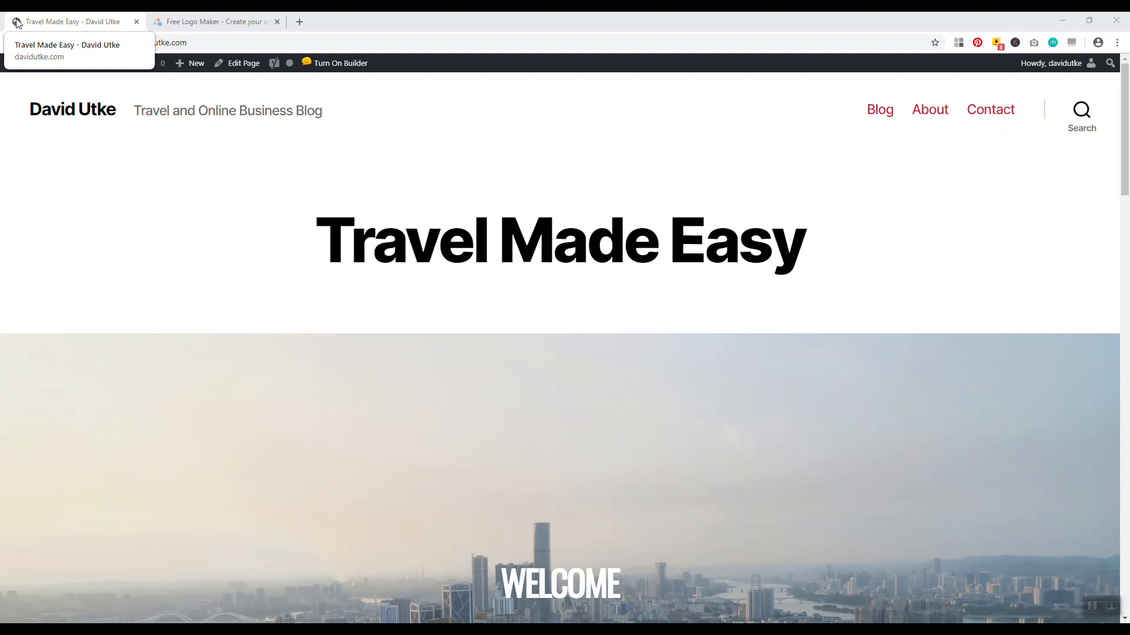
left_click(157, 23)
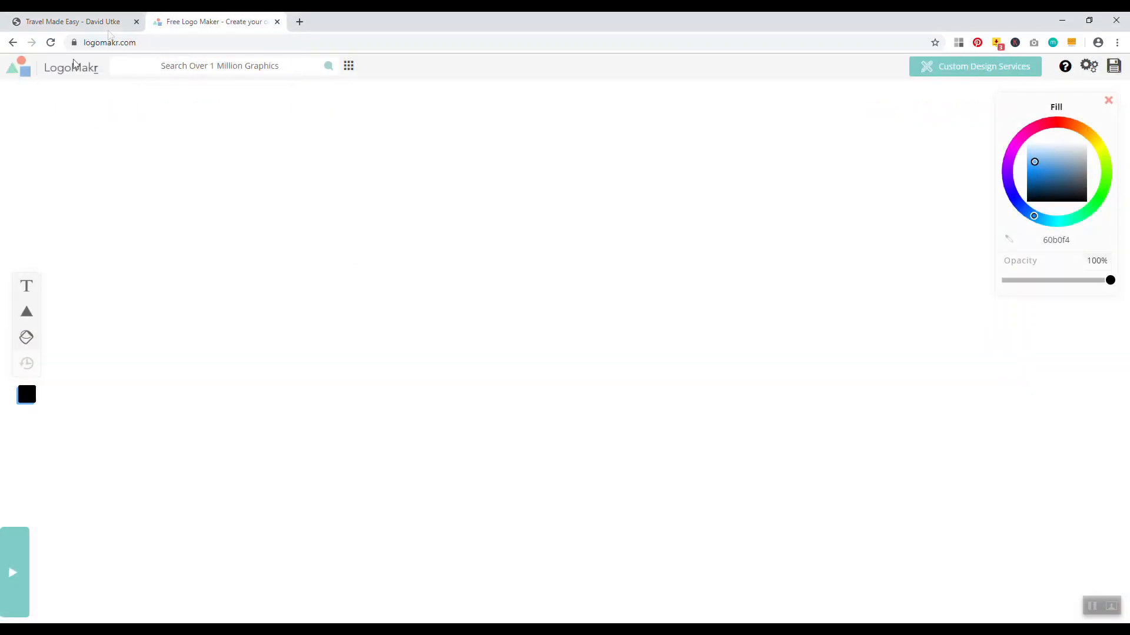
Add a new text box reading 'DU' to the LogoMakr canvas
left_click(74, 21)
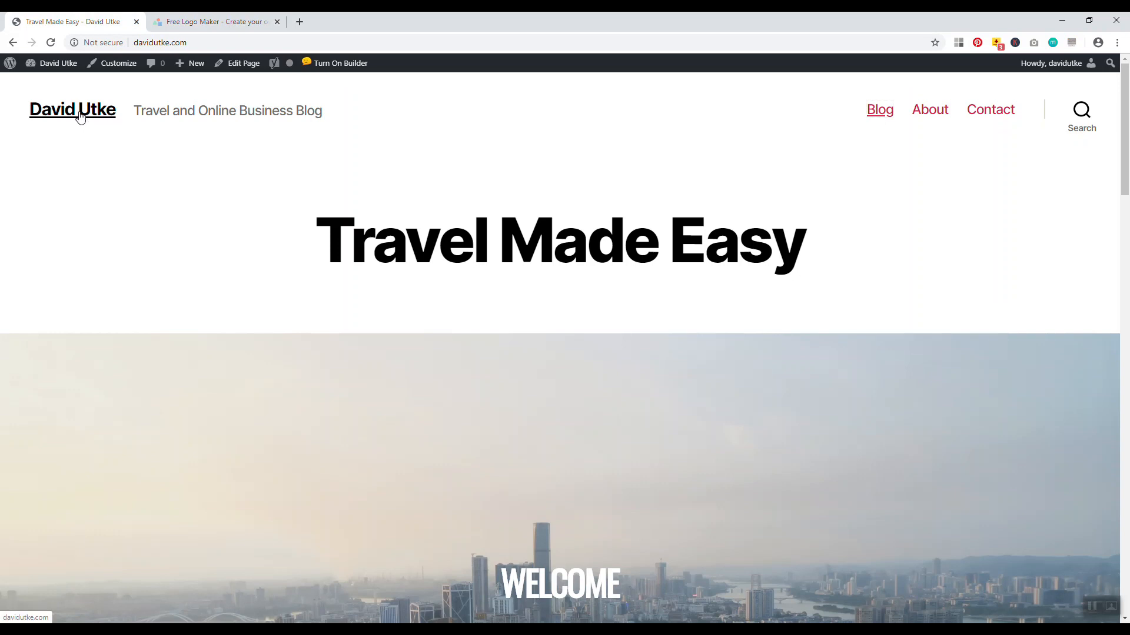
left_click(235, 22)
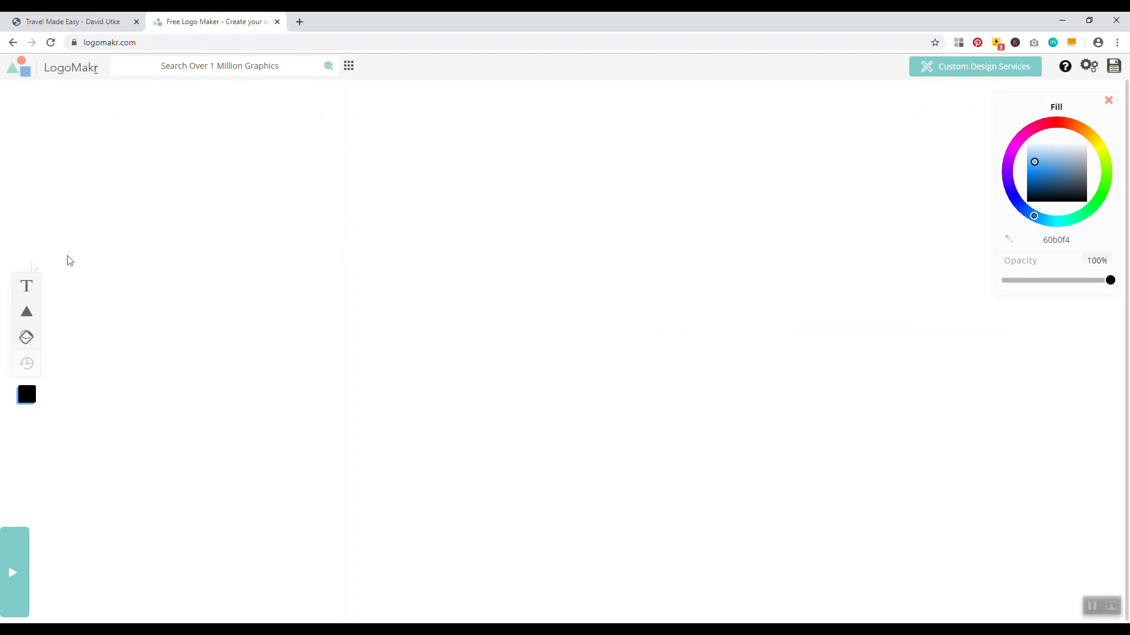
left_click(26, 286)
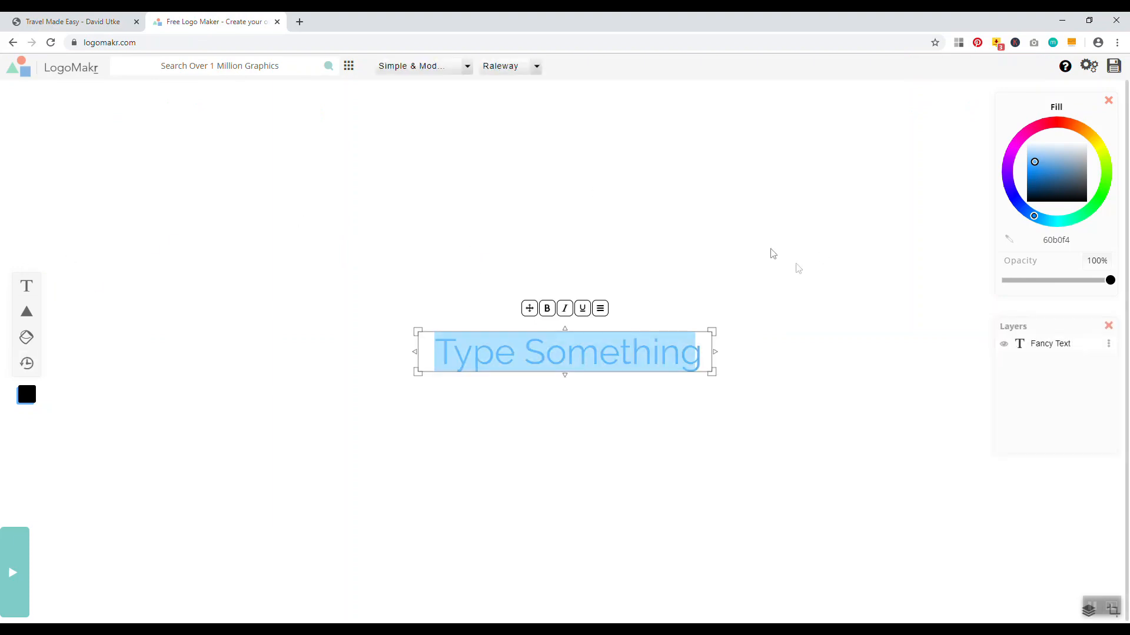
type("DU")
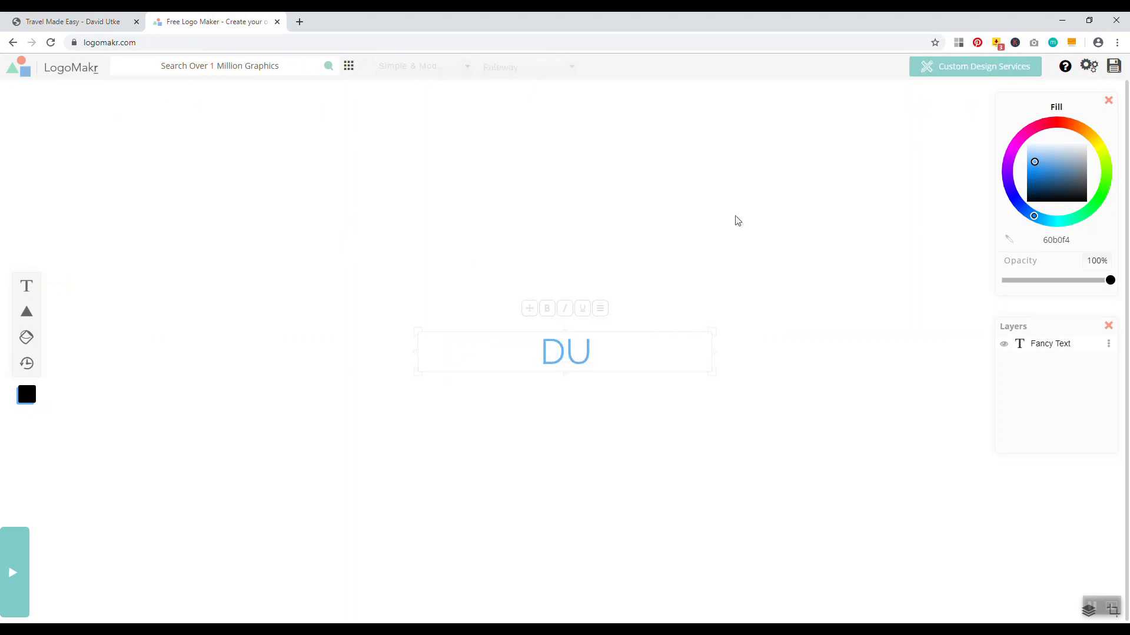
left_click(565, 360)
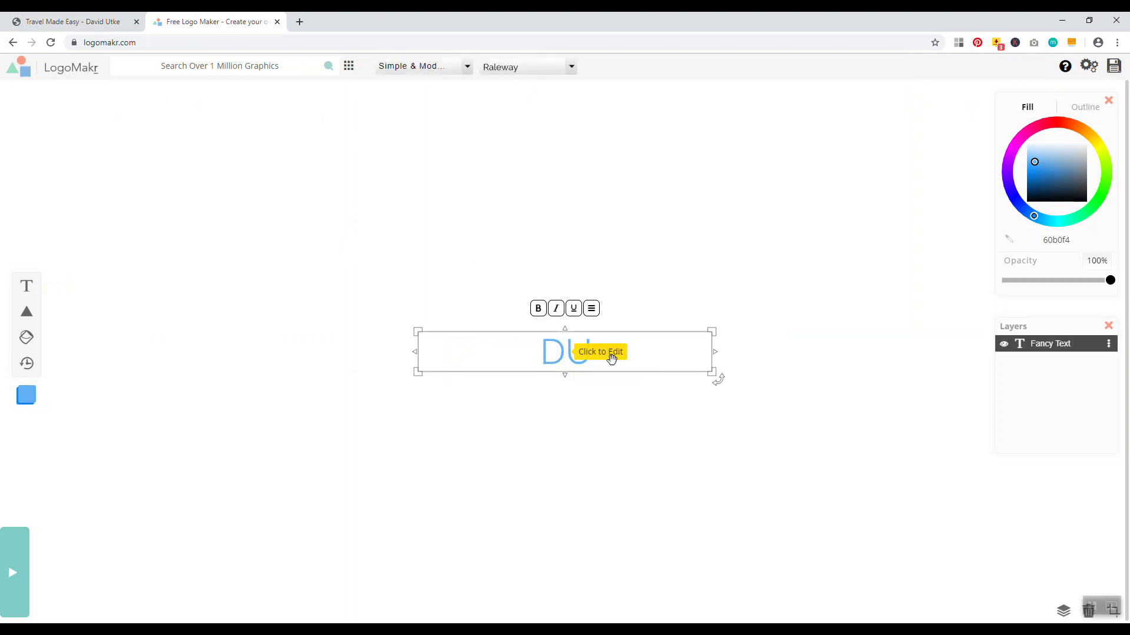
Try Designer Picks fonts Anton and Lilita One on DU, settling on Fjalla One
left_click(574, 68)
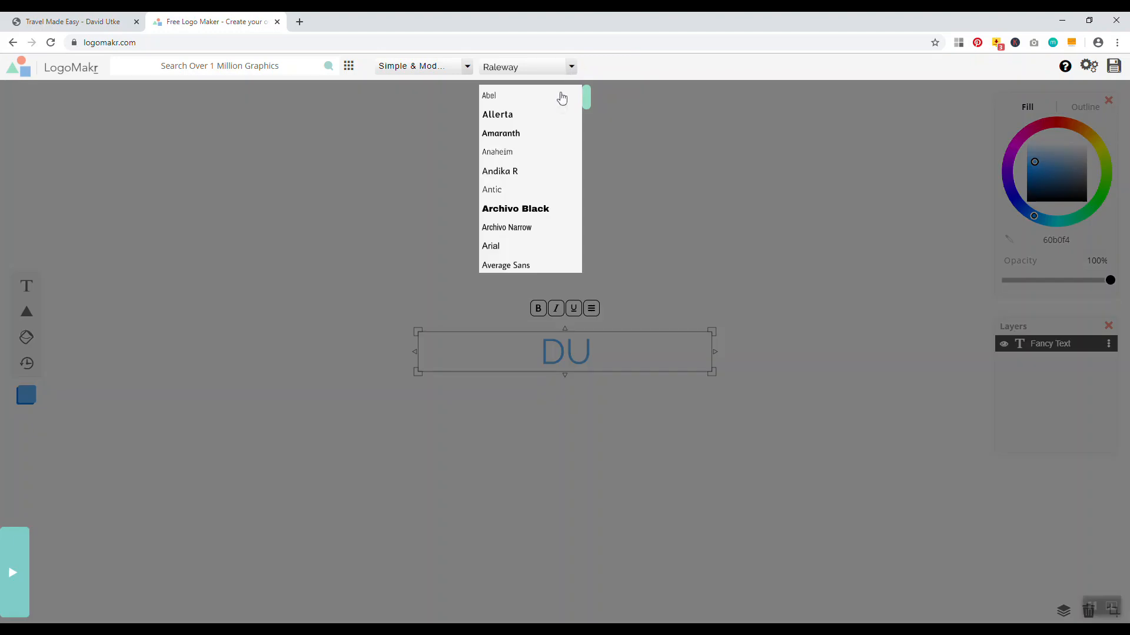
left_click(463, 69)
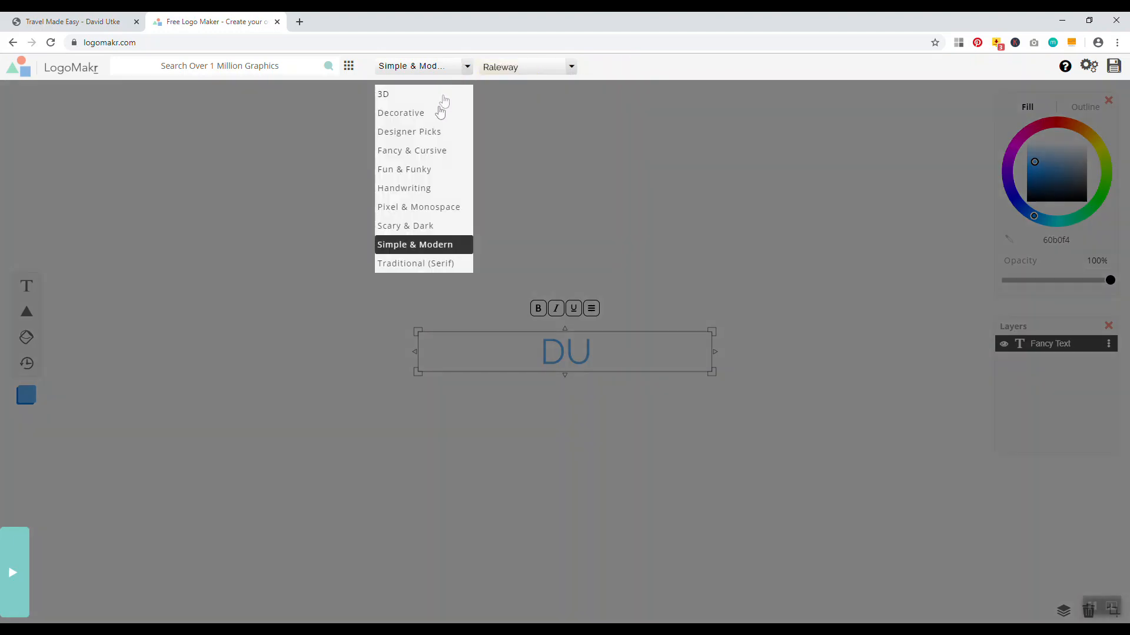
left_click(433, 130)
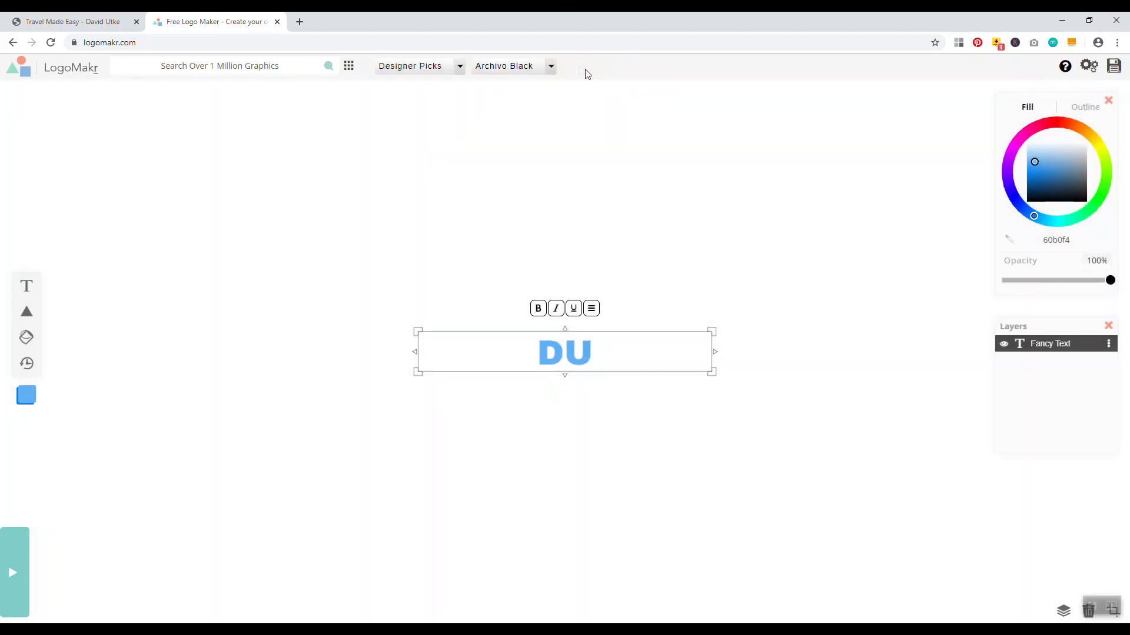
left_click(551, 68)
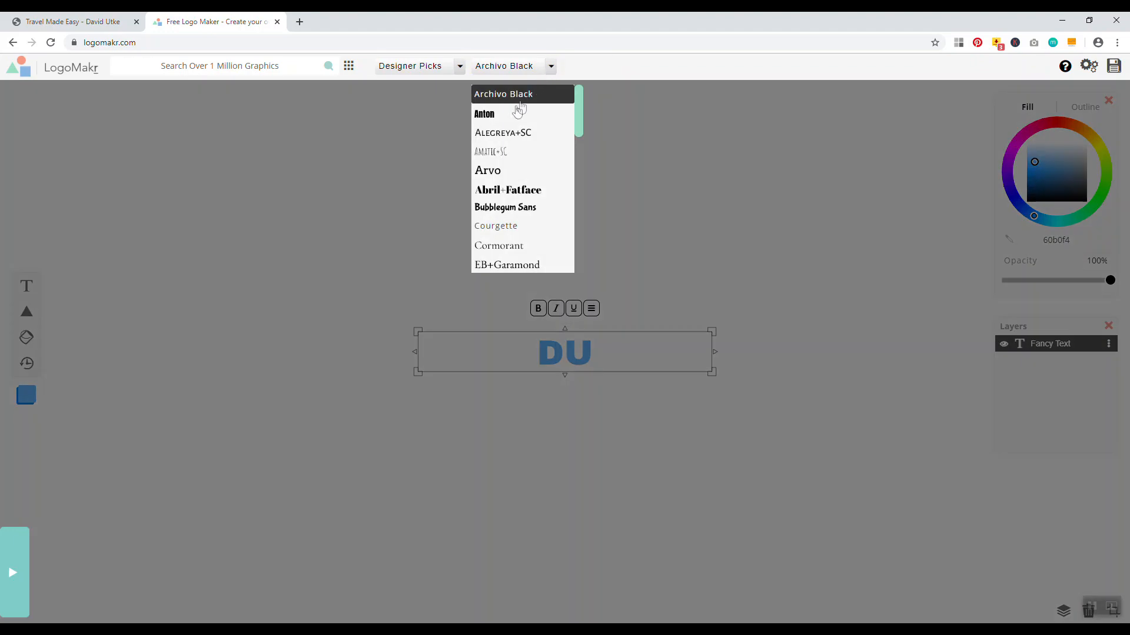
left_click(492, 115)
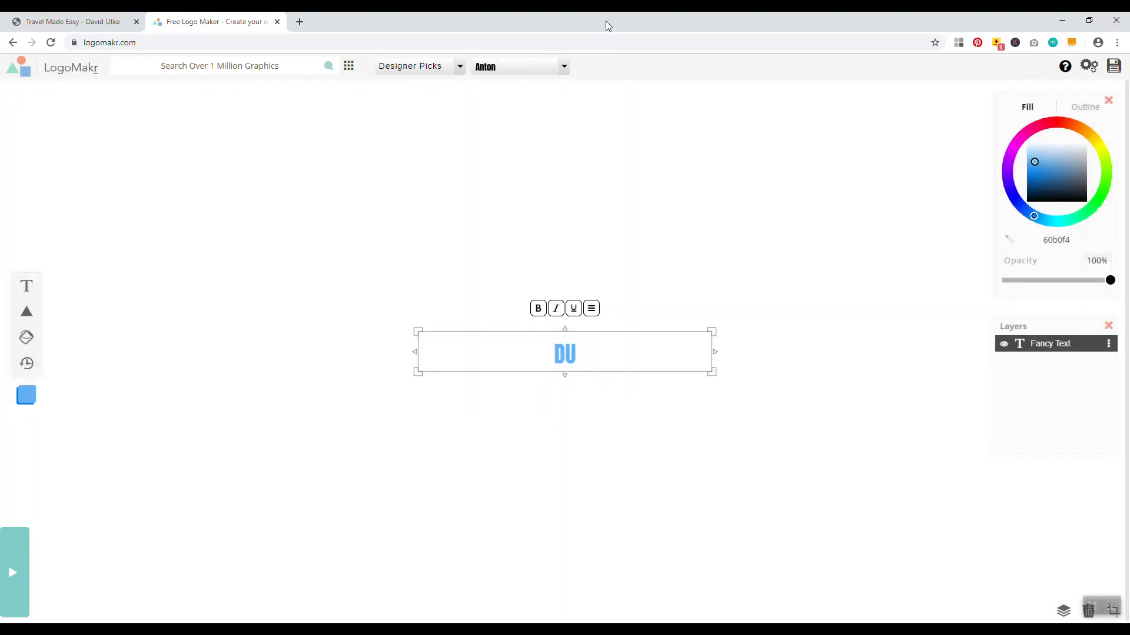
left_click(564, 66)
scroll(515, 150, "down", 1)
scroll(514, 150, "down", 3)
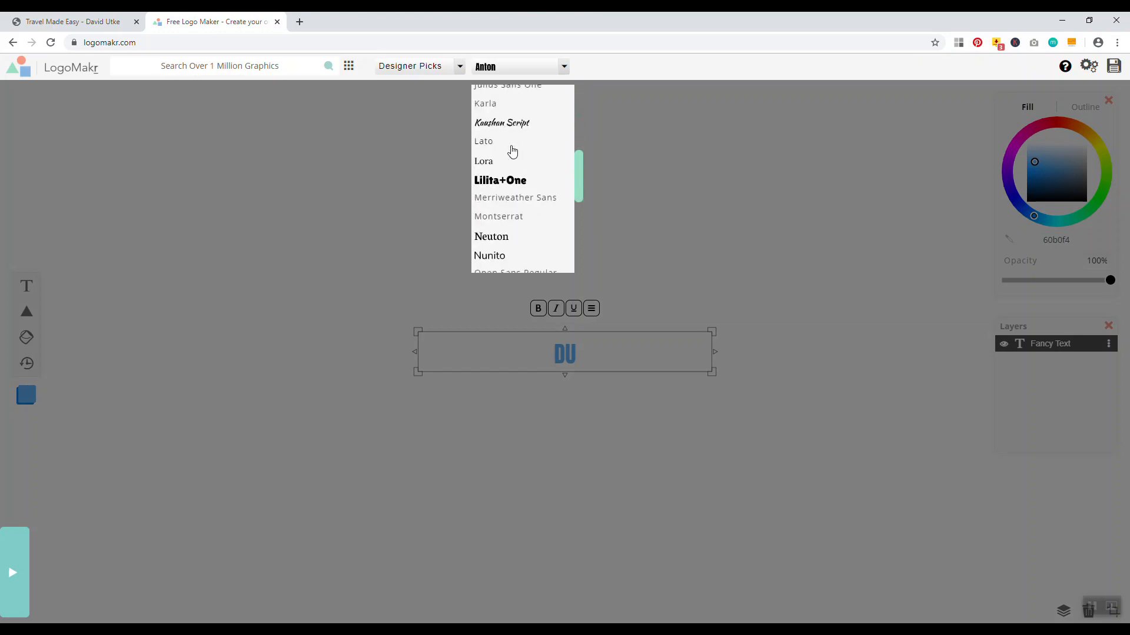
left_click(508, 180)
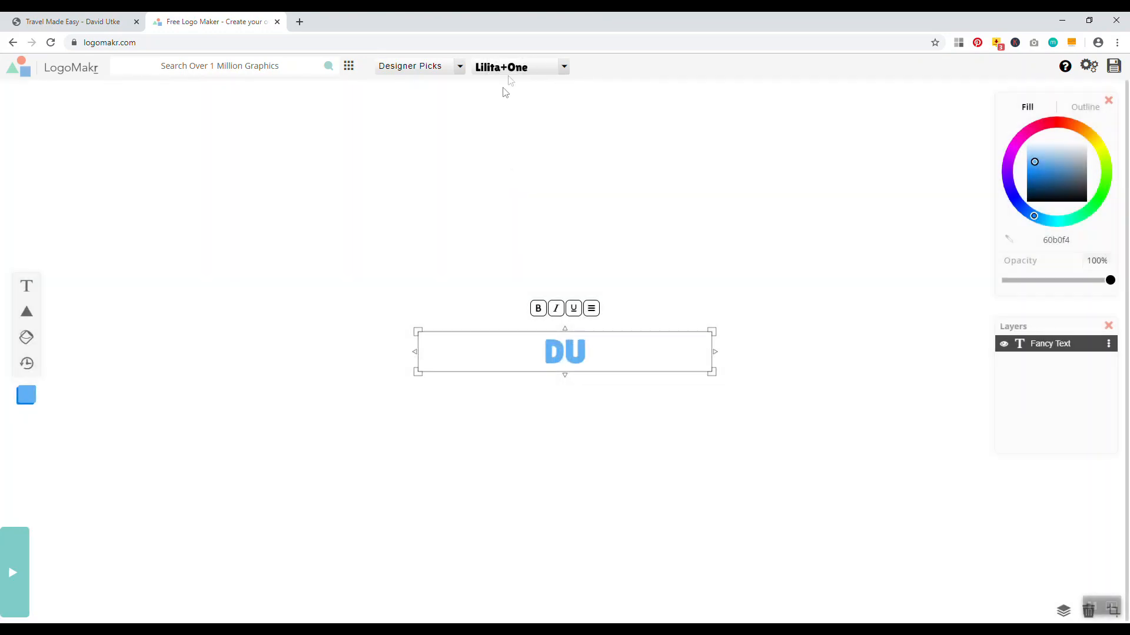
left_click(563, 66)
scroll(518, 171, "down", 4)
scroll(523, 170, "down", 1)
scroll(523, 171, "up", 4)
scroll(521, 160, "down", 5)
scroll(521, 160, "down", 5)
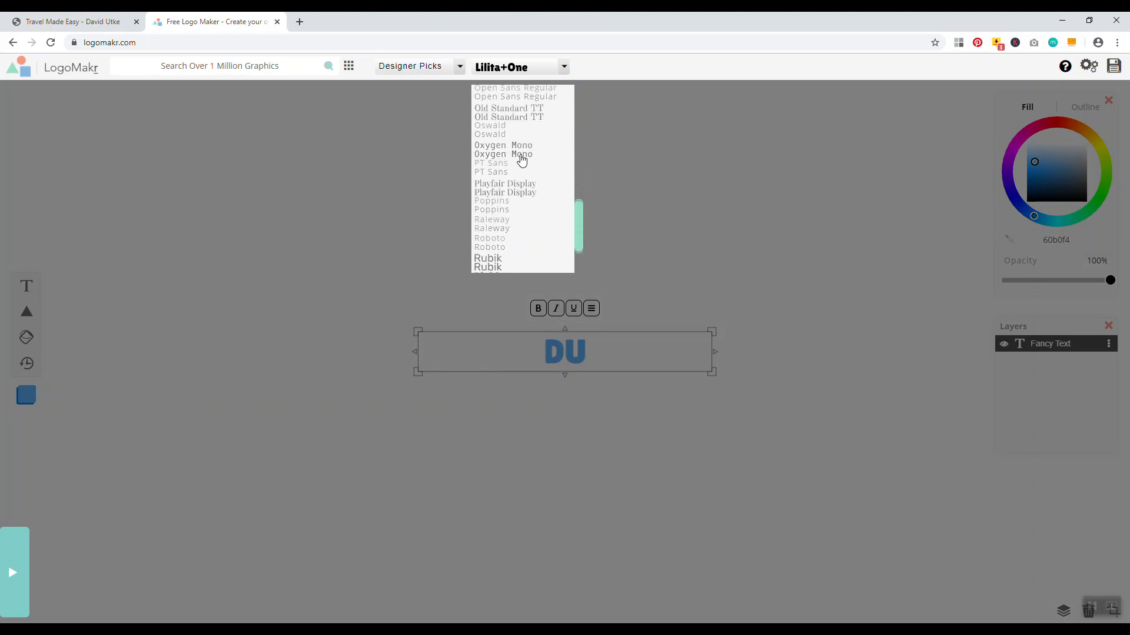
left_click(520, 159)
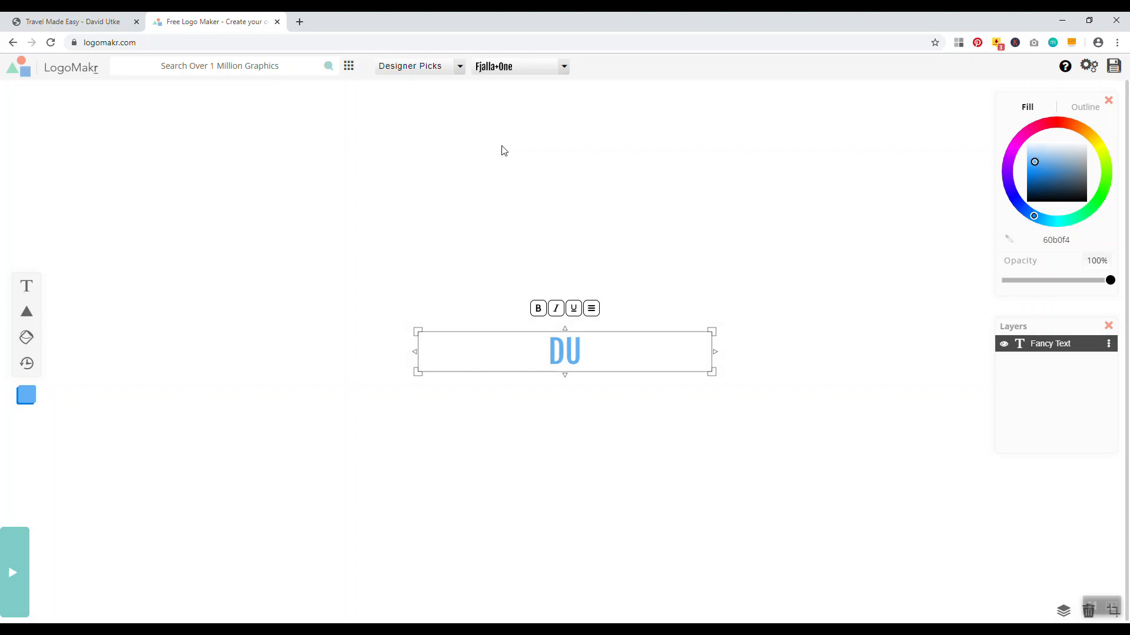
Make DU bold and black, then compare it against the blog header
left_click(538, 308)
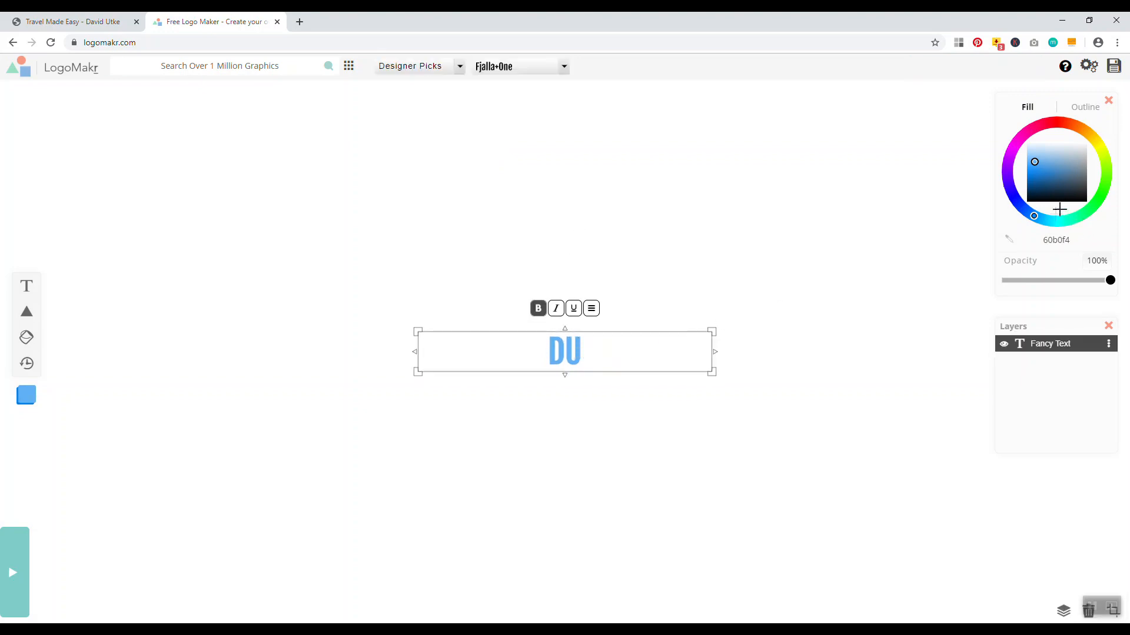
left_click_drag(1044, 180, 1099, 207)
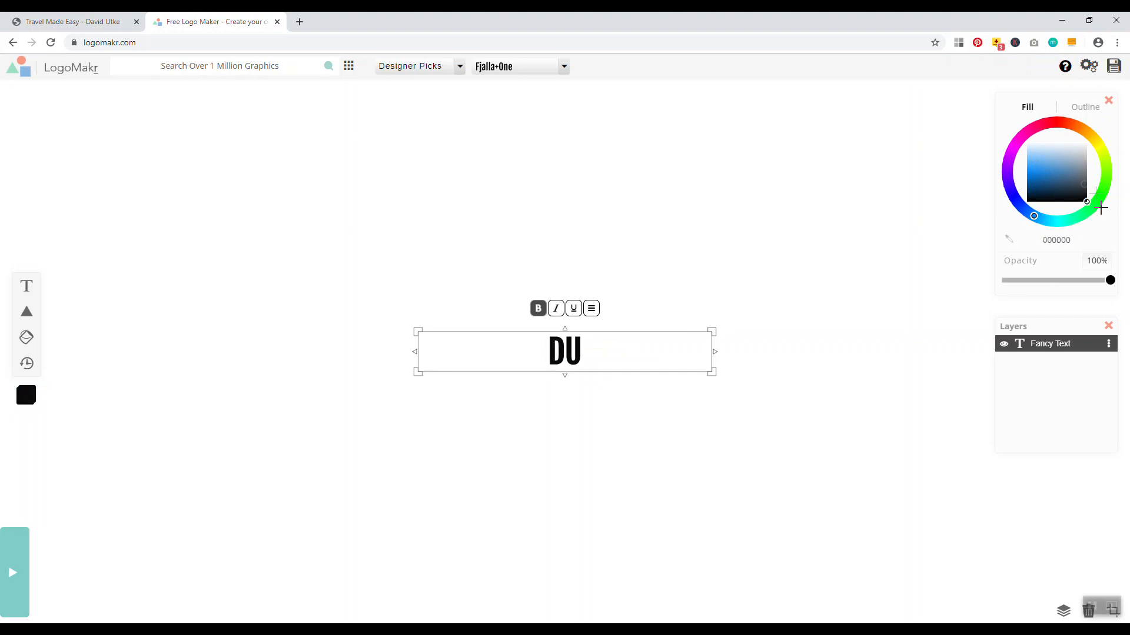
left_click(817, 236)
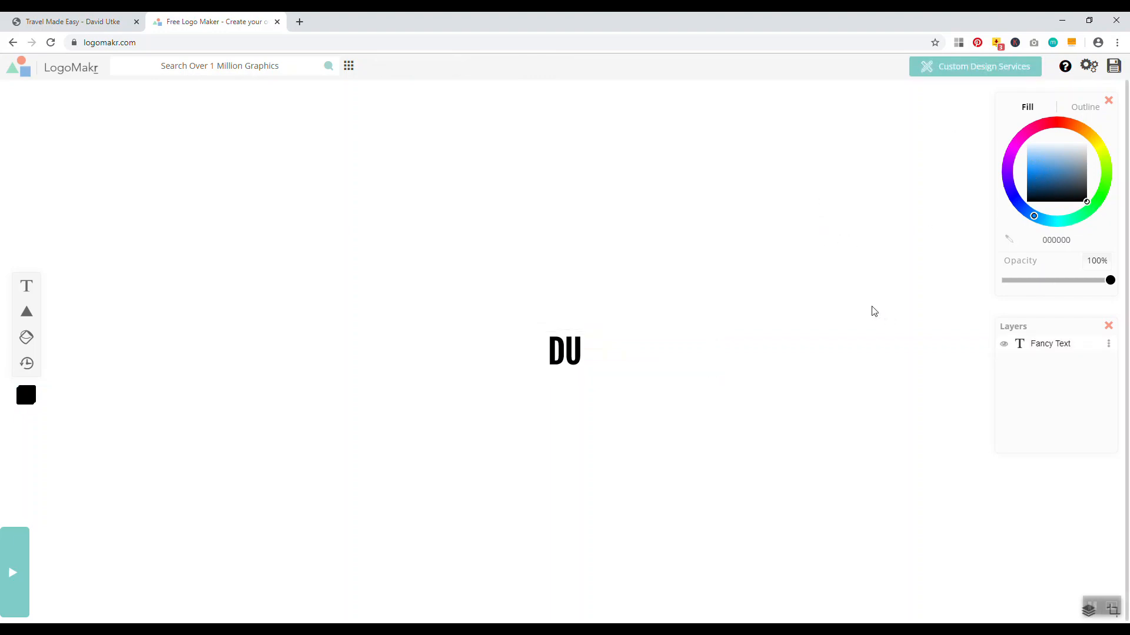
left_click(139, 29)
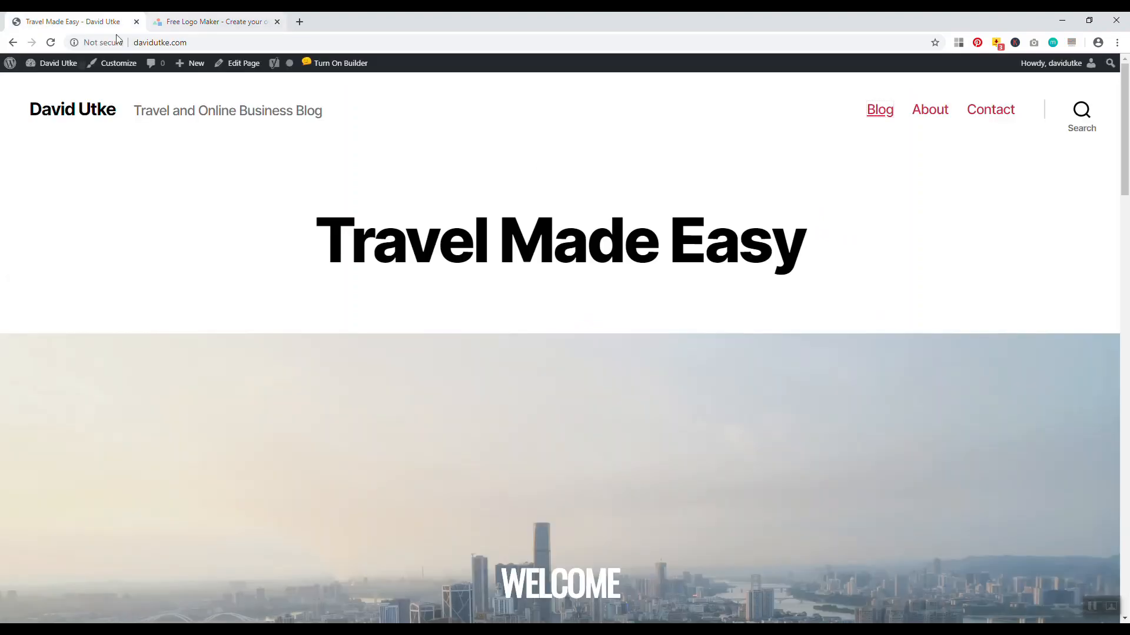
Save the DU logo and download the free low-resolution file
left_click(171, 21)
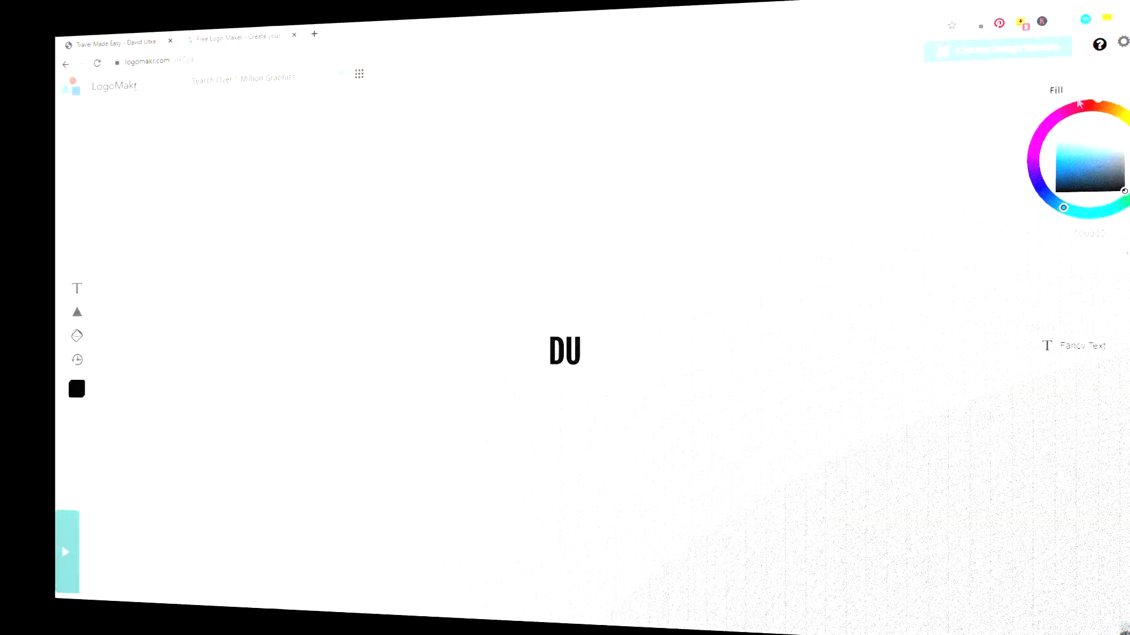
left_click(1113, 67)
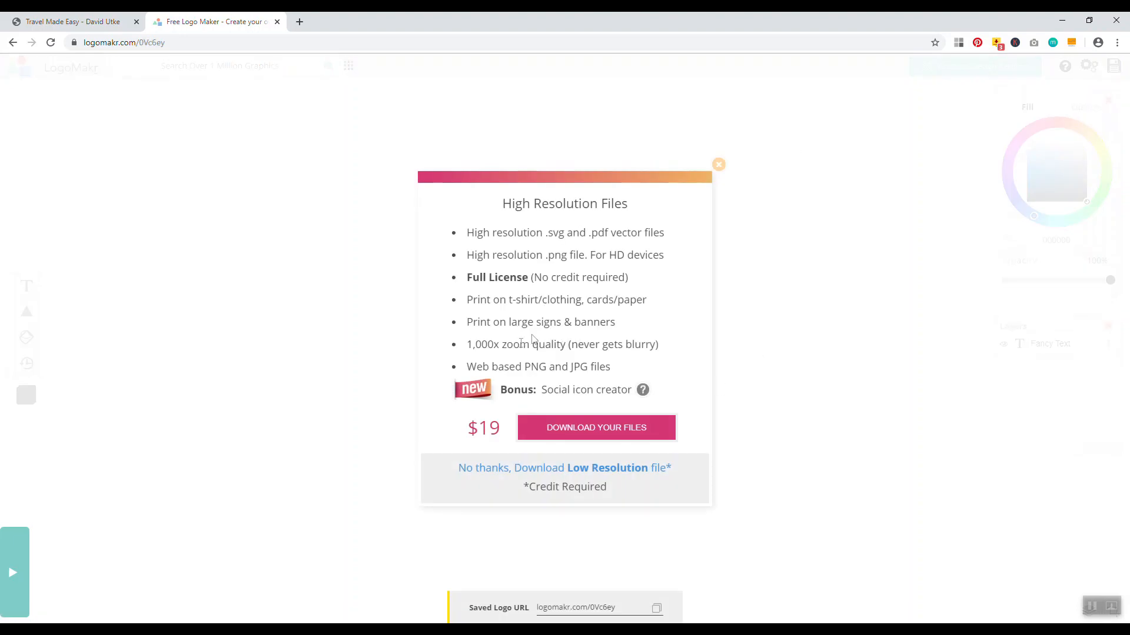
left_click(524, 471)
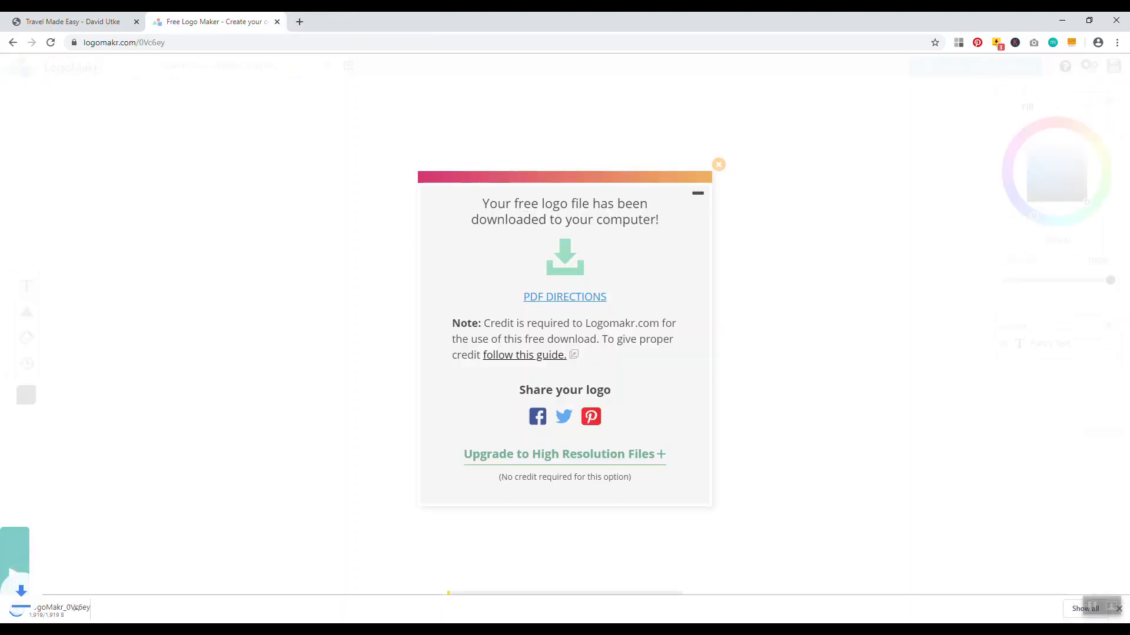
Move the downloaded logo PNG to the desktop and open it in Picture Manager
double_click(602, 21)
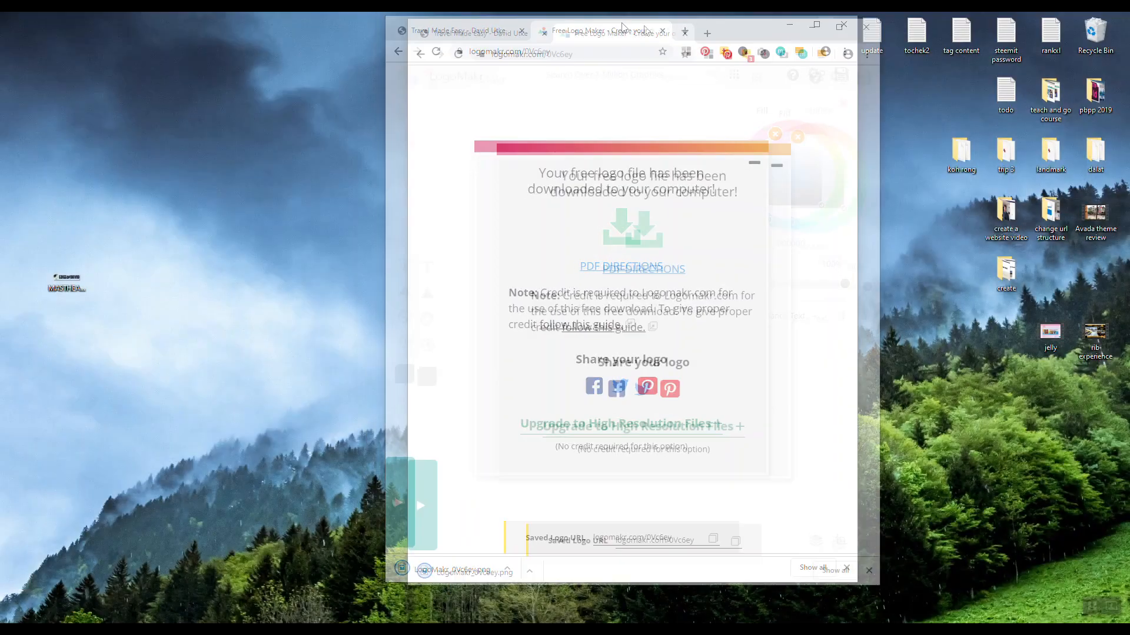
left_click_drag(737, 578, 369, 387)
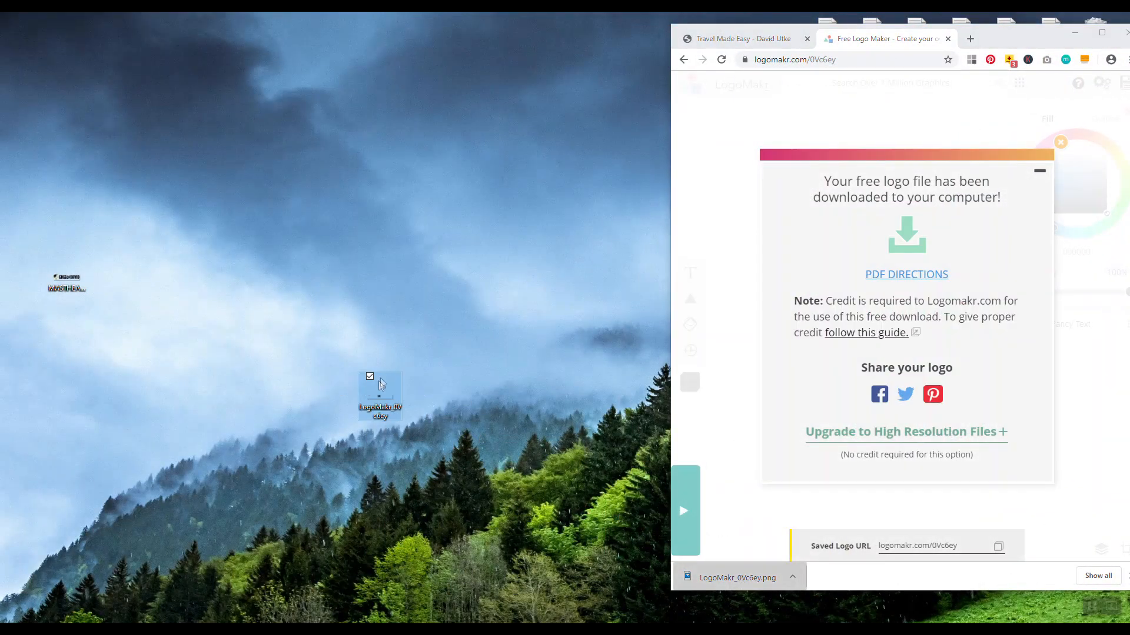
right_click(380, 388)
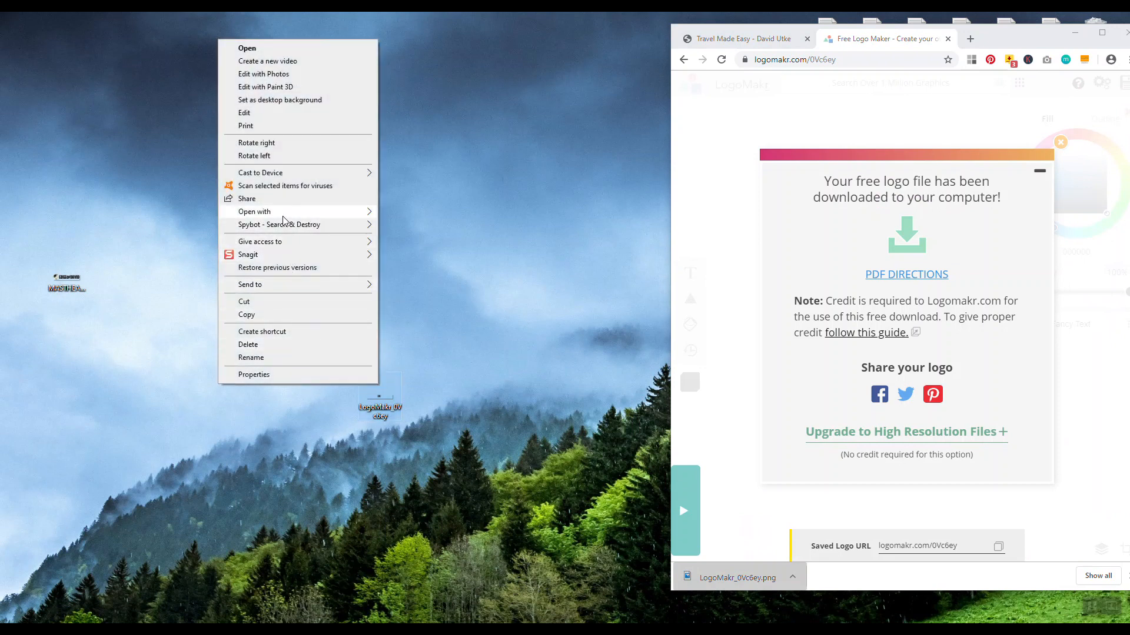
mouse_move(298, 215)
left_click(441, 329)
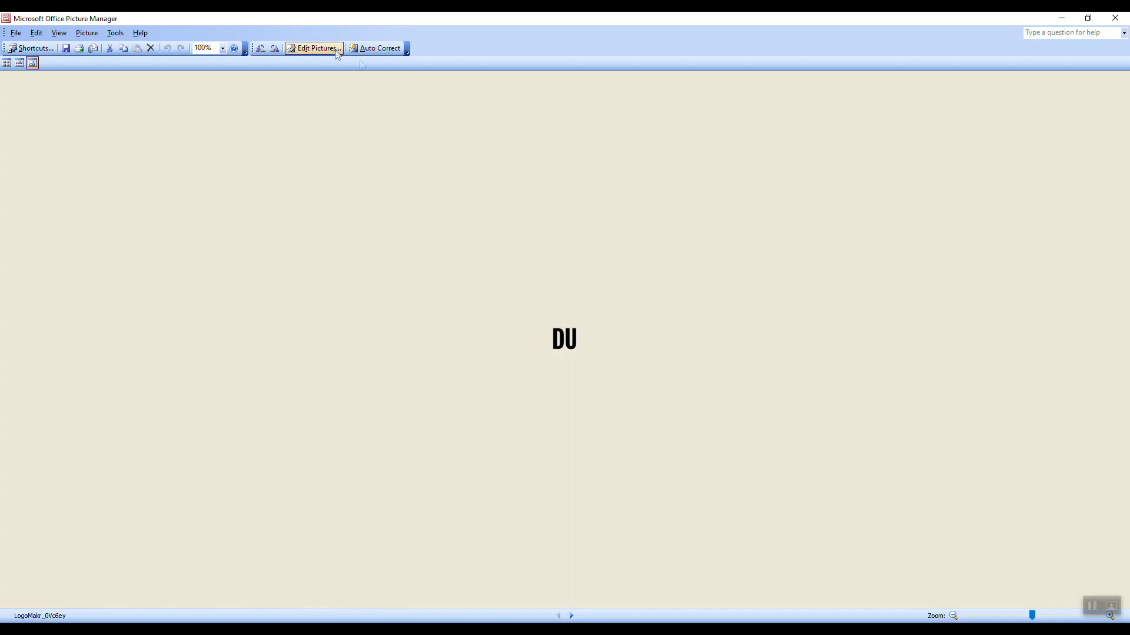
Crop the logo to just the DU letters (64 x 77) and save the change
left_click(313, 47)
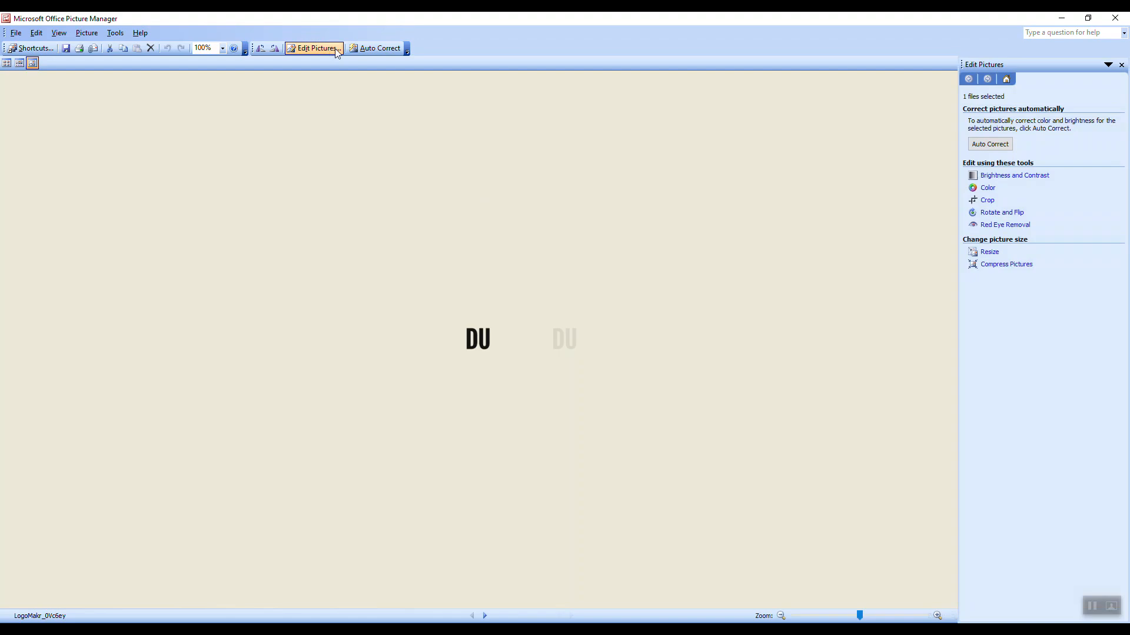
left_click(990, 252)
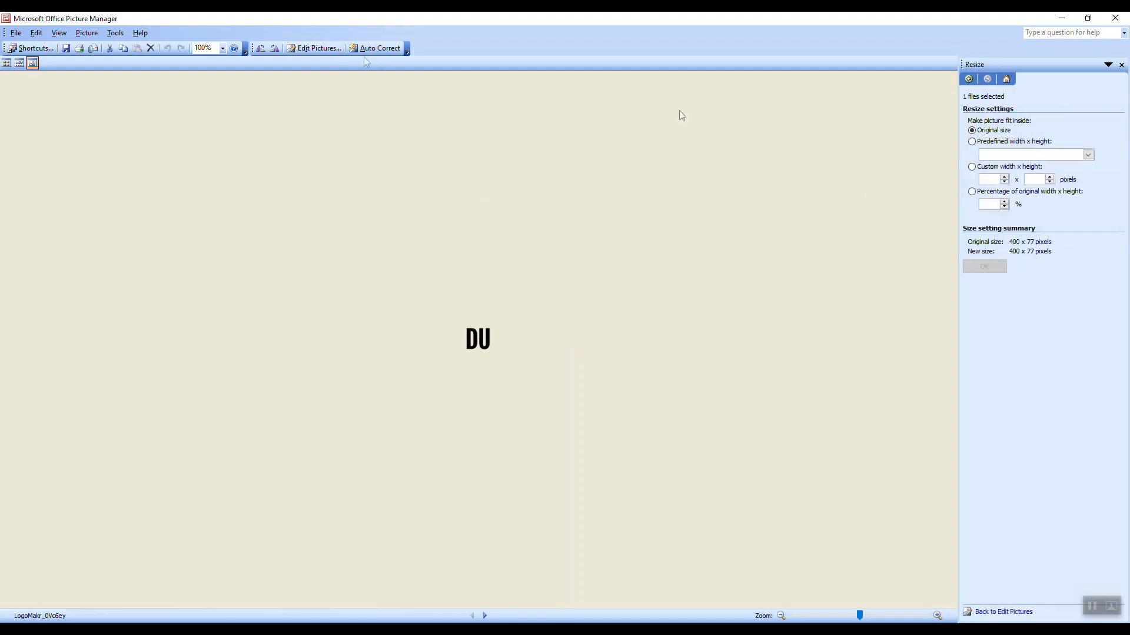
left_click(327, 48)
left_click(989, 201)
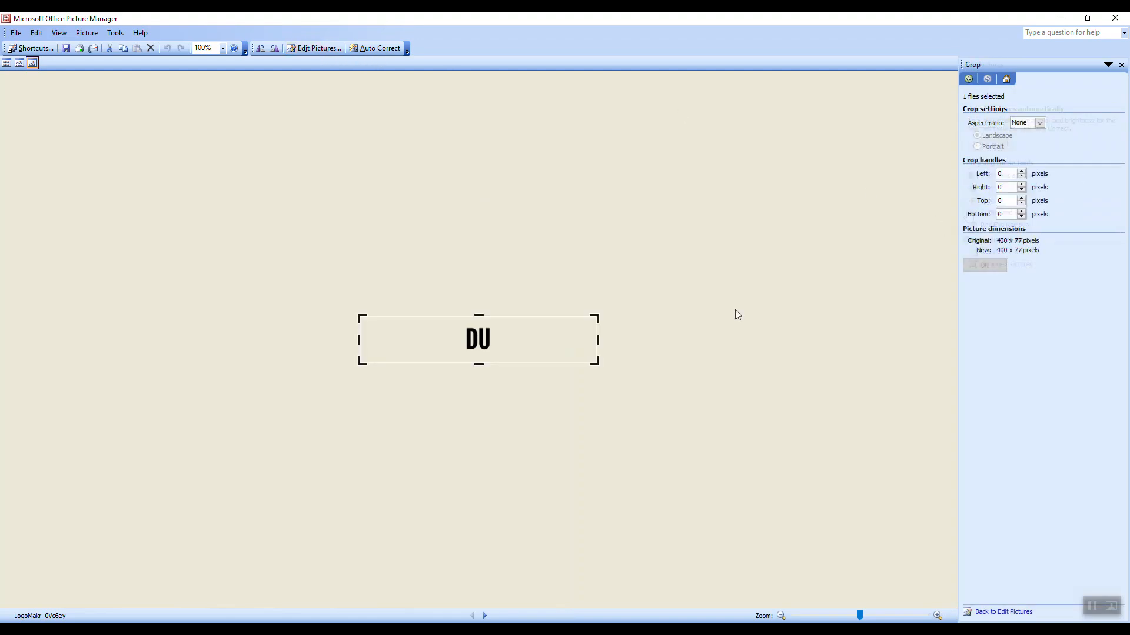
left_click_drag(599, 337, 499, 336)
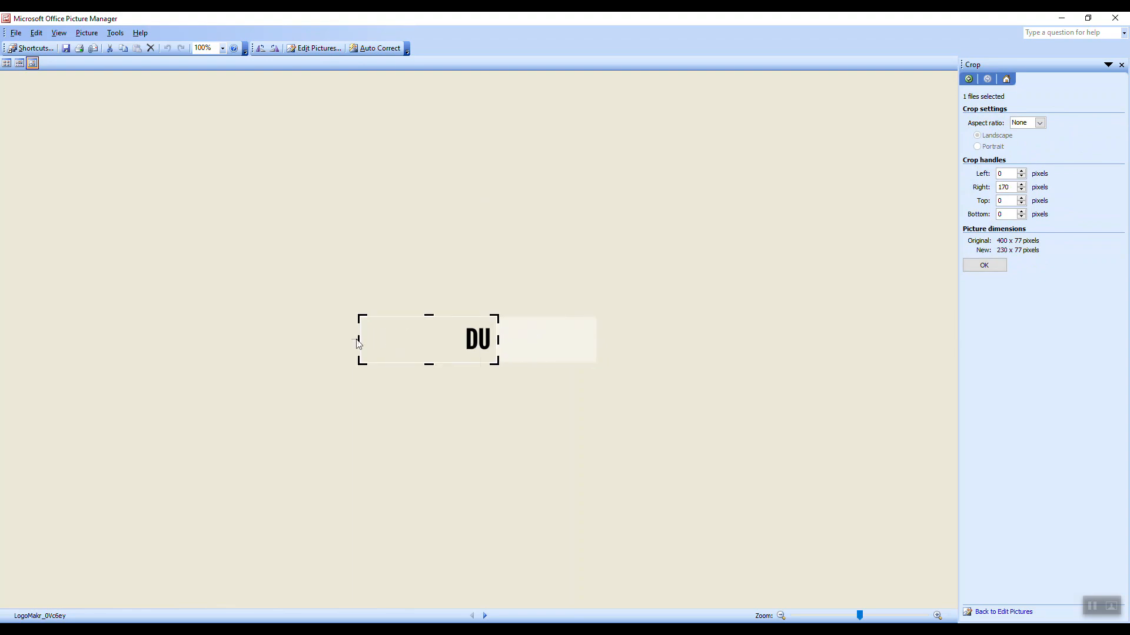
left_click_drag(357, 340, 453, 347)
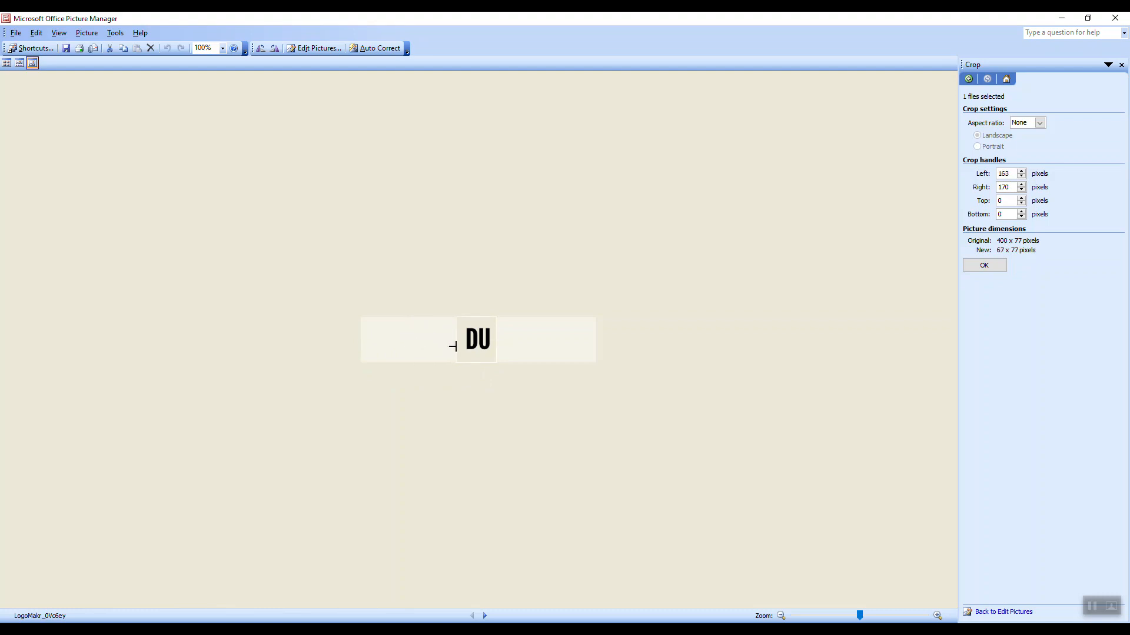
left_click(990, 264)
left_click(1115, 18)
left_click(498, 350)
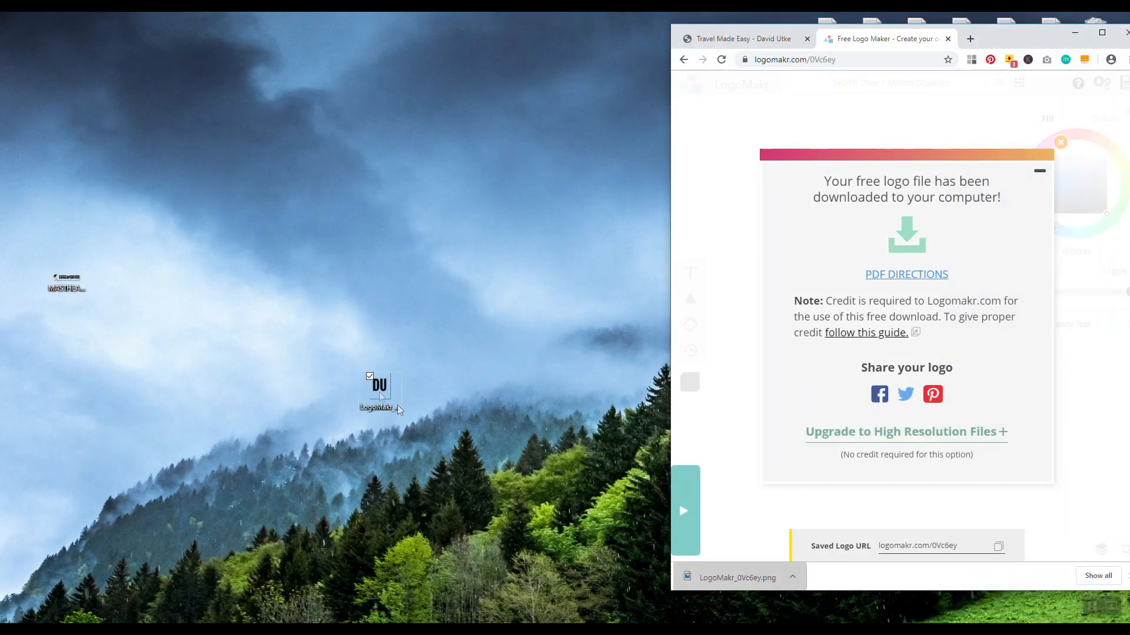
Rename the cropped DU logo file on the desktop to favicon
right_click(378, 393)
left_click(307, 366)
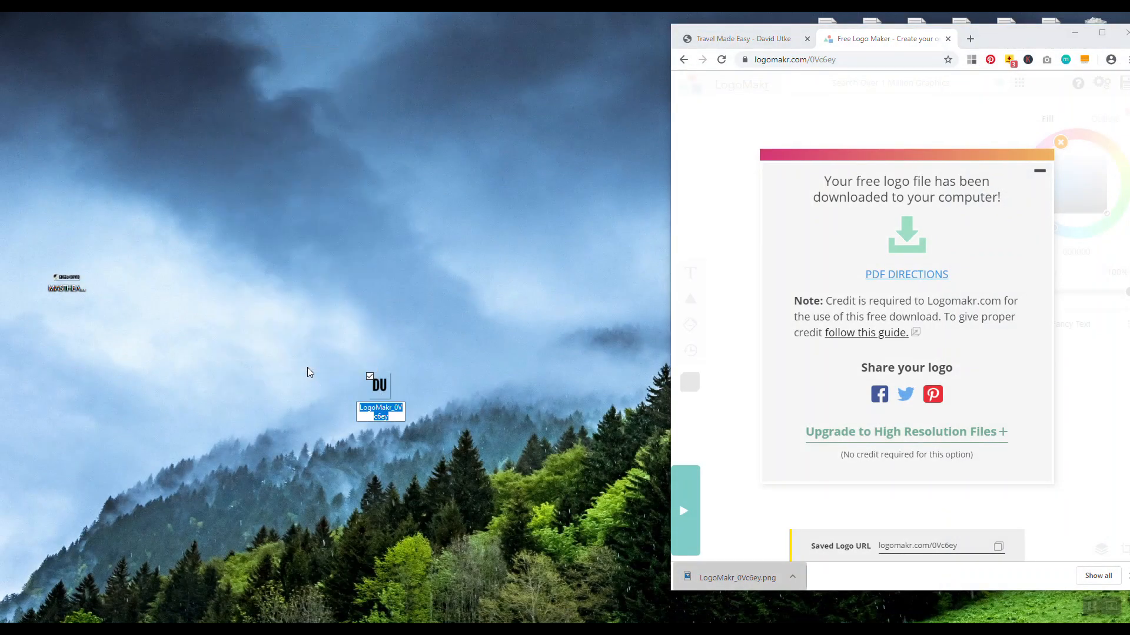
type("favicon")
key("Return")
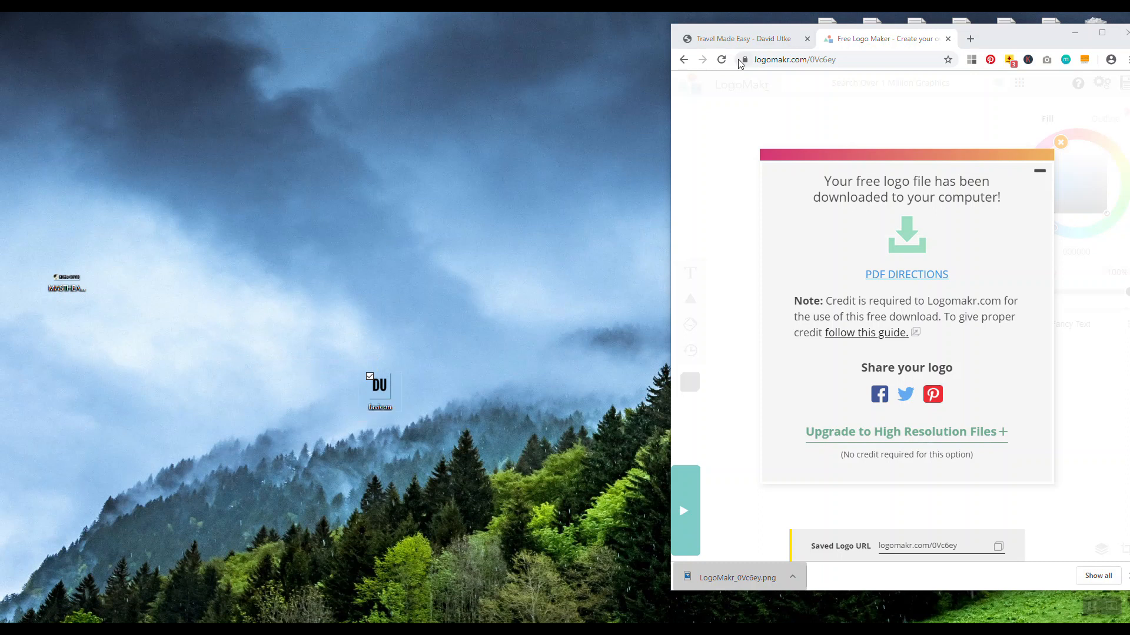
Open the WordPress Customizer for the Travel Made Easy site in a maximised browser
left_click(759, 39)
left_click(1101, 34)
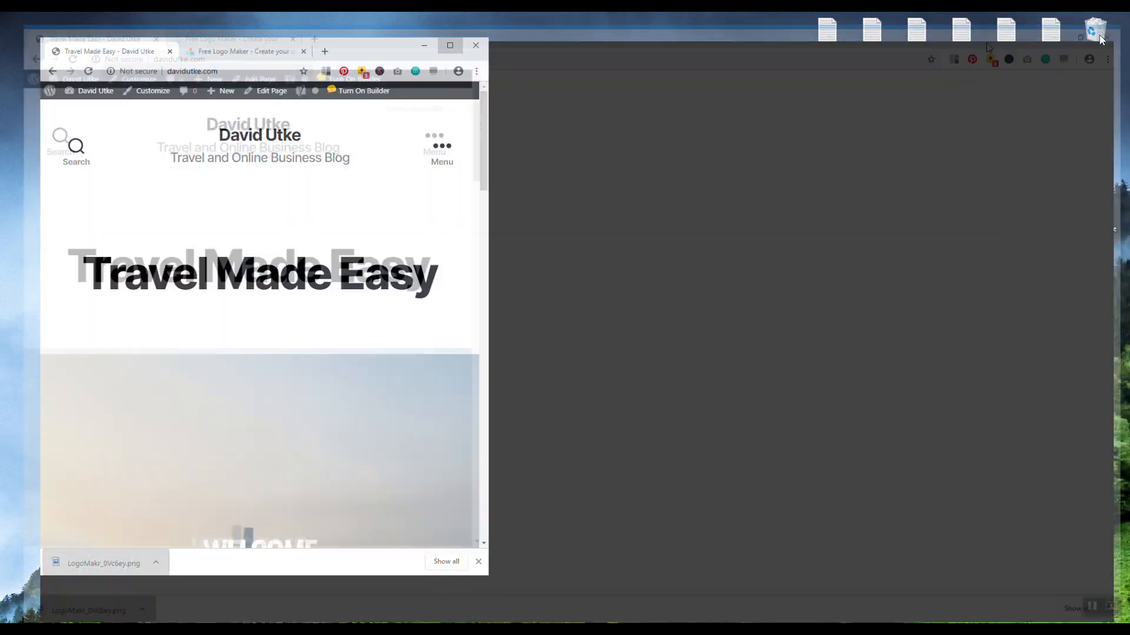
left_click(112, 64)
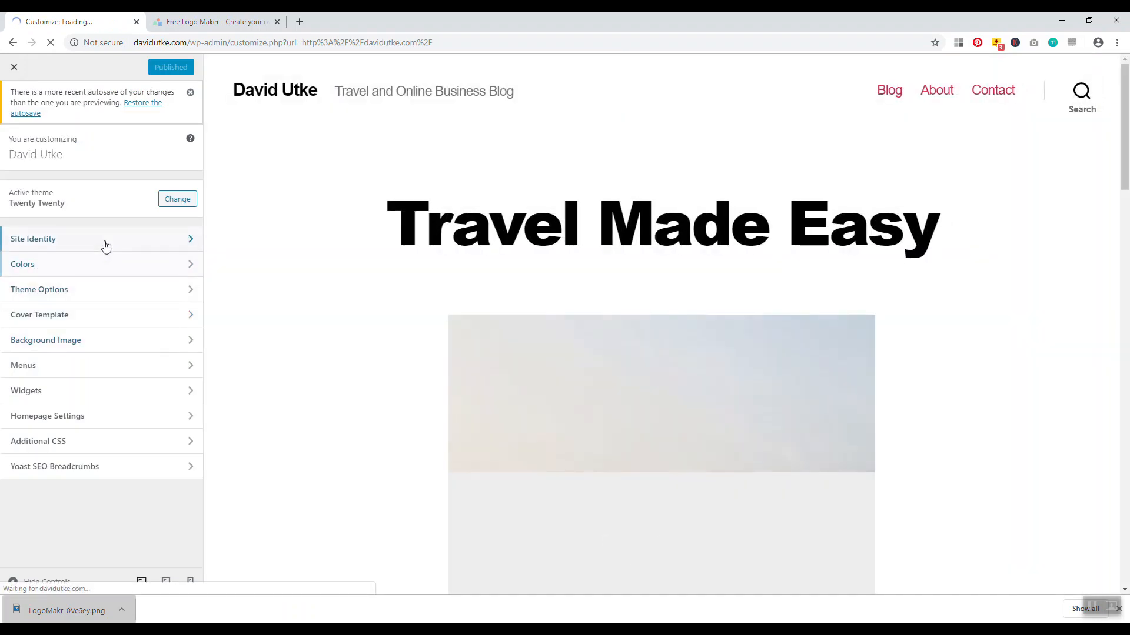
Upload favicon.png as the Site Identity site icon, crop it, and close the Customizer
left_click(104, 242)
left_click(100, 453)
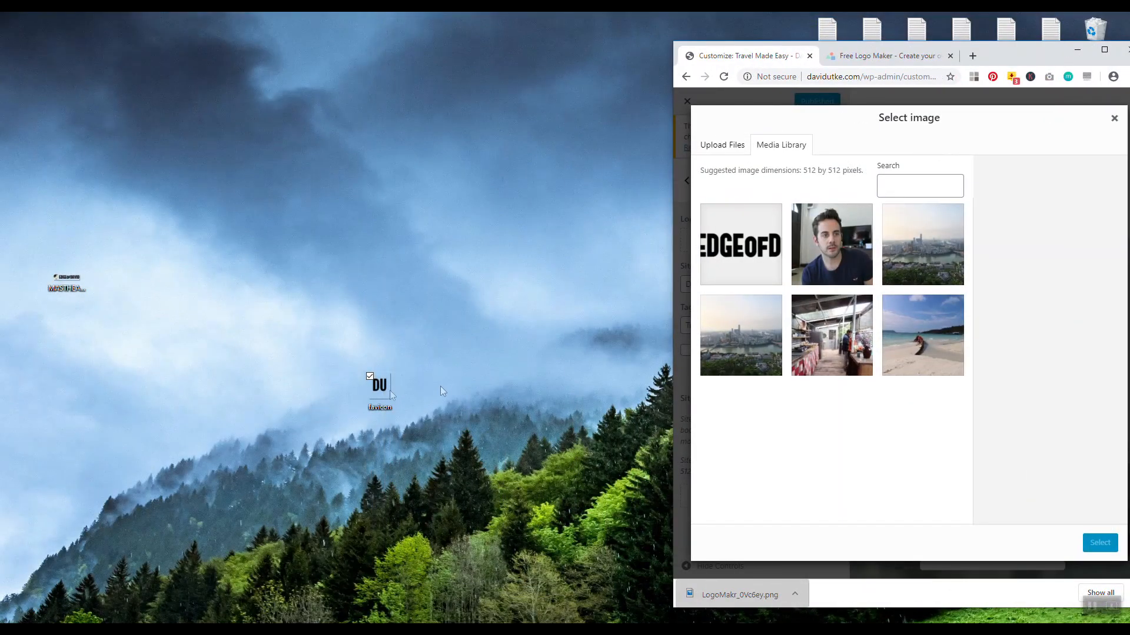
left_click_drag(380, 387, 858, 304)
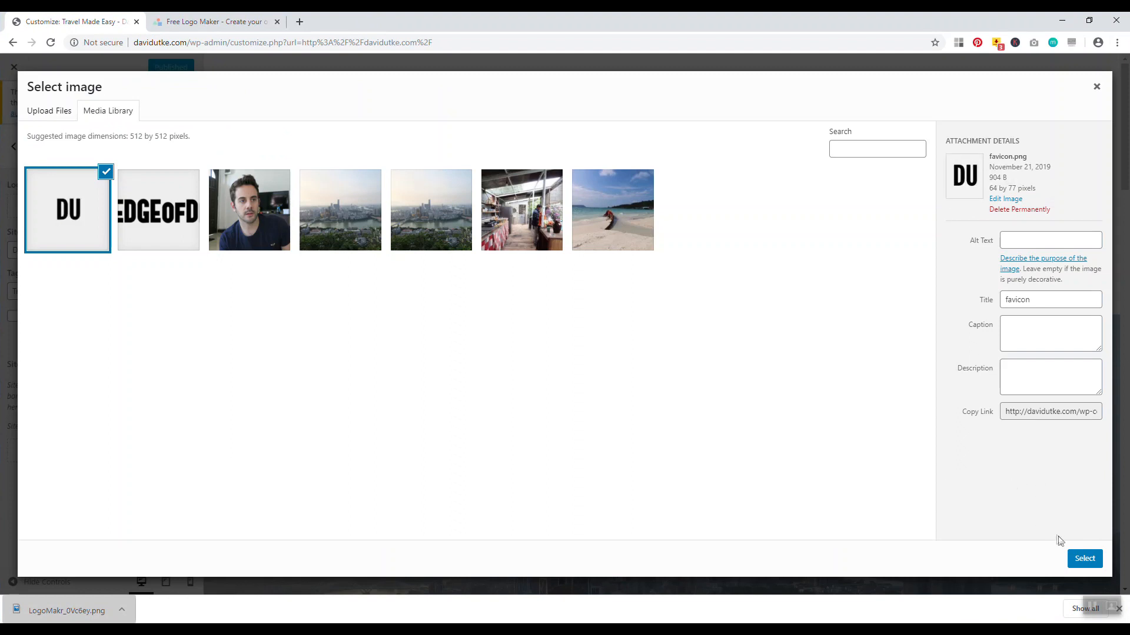
left_click(1084, 559)
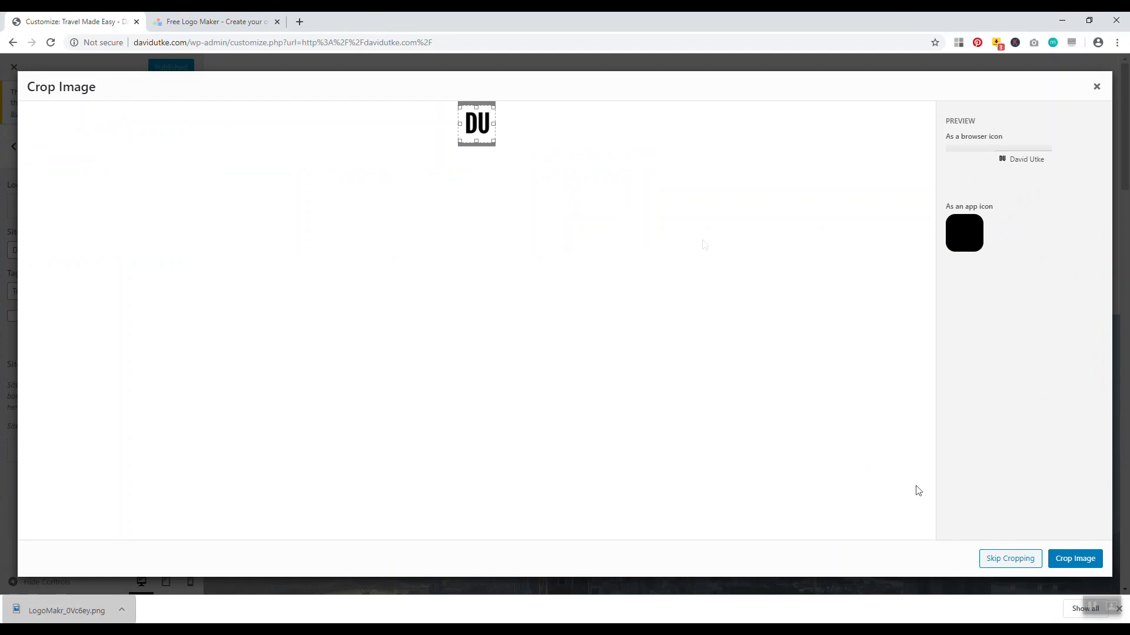
left_click(1065, 562)
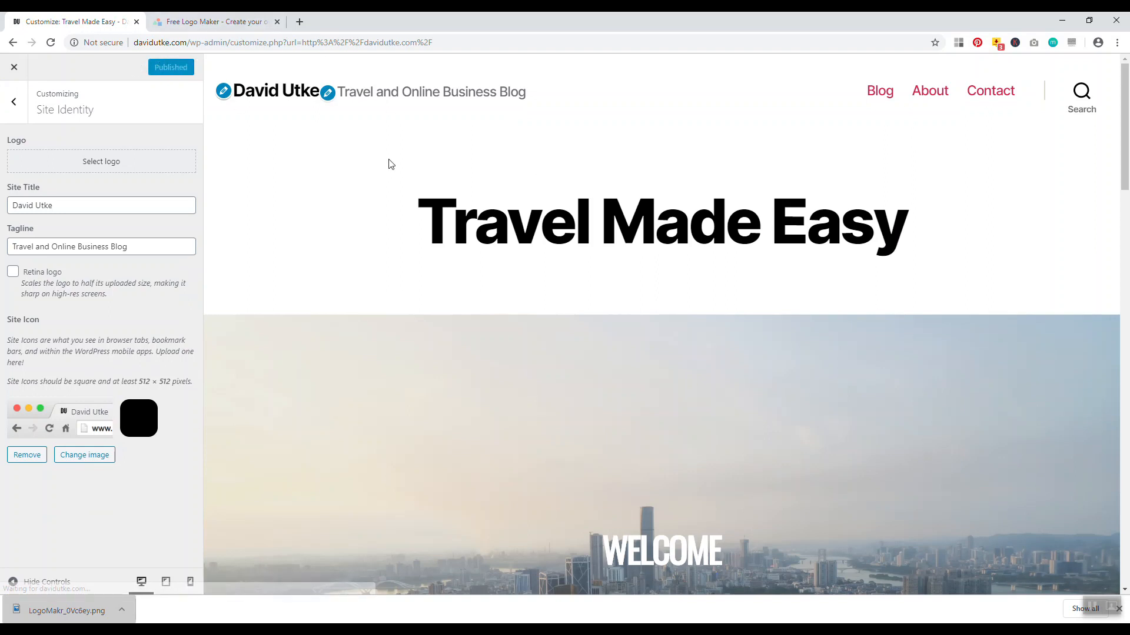
left_click(16, 69)
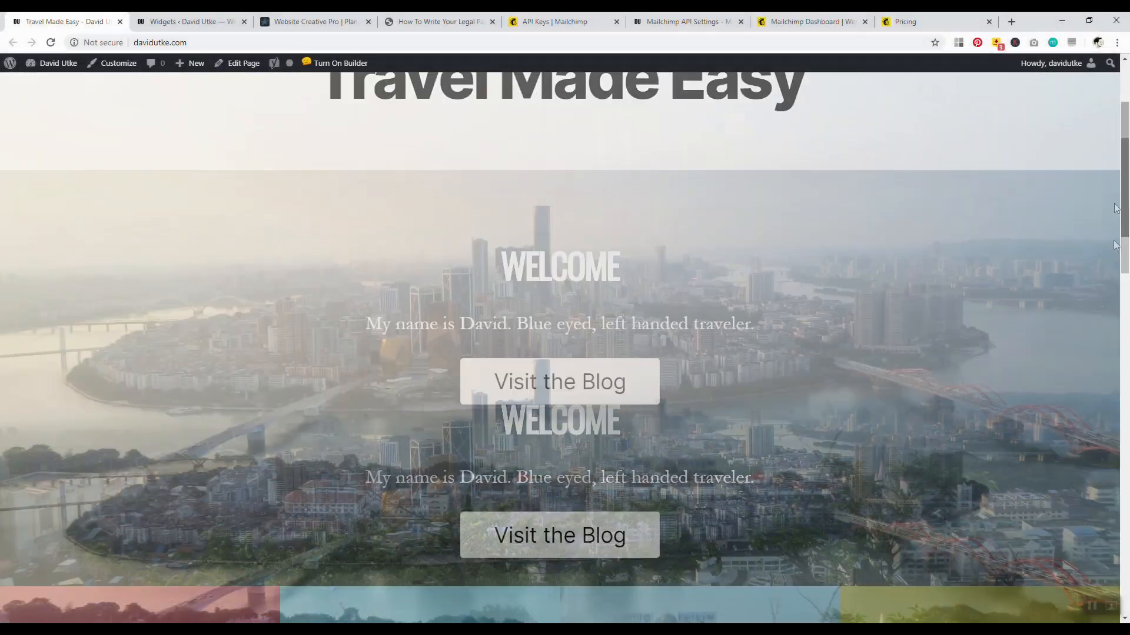
Scroll the live site down to its footer, then go to the Widgets admin page
left_click_drag(1114, 205, 1061, 585)
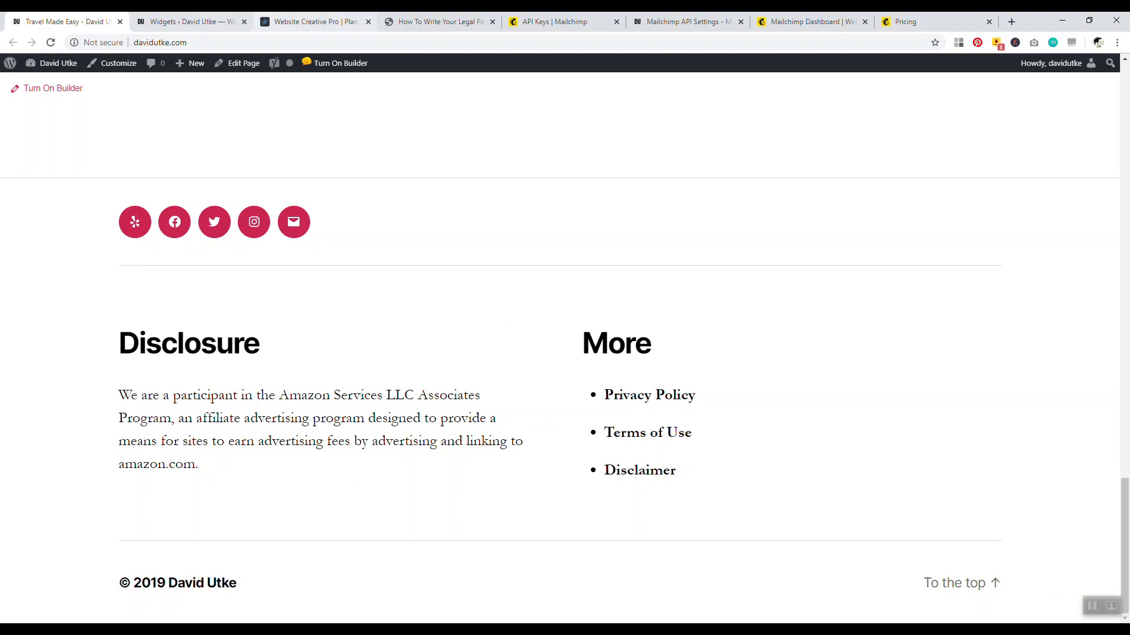
left_click(187, 22)
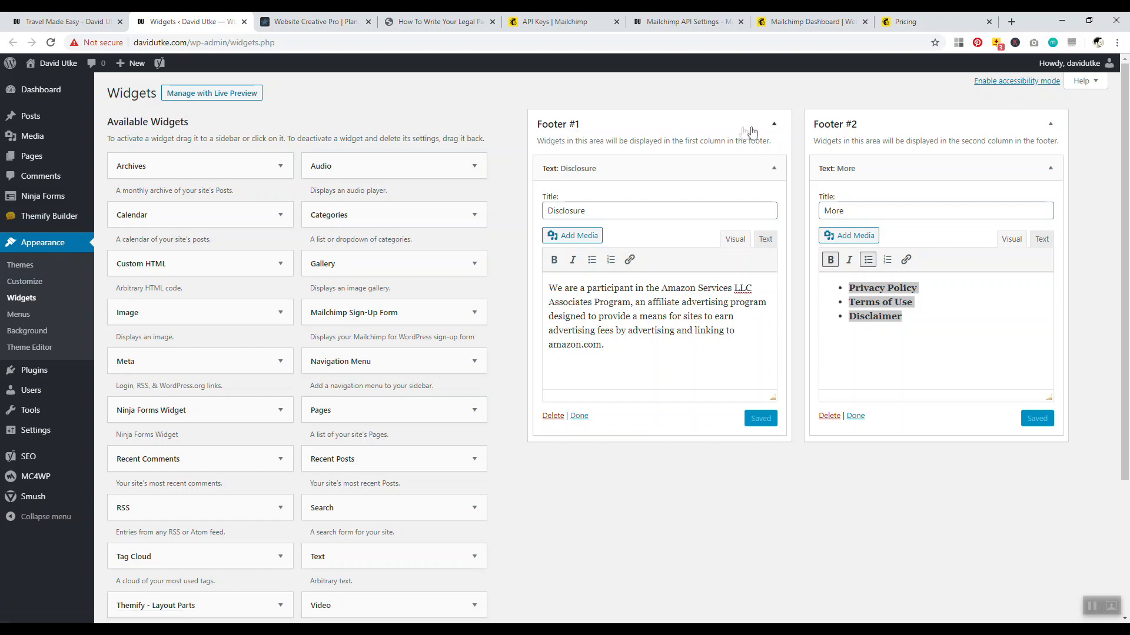
Drag a Search widget into Footer #1 below the Disclosure text widget
left_click(774, 127)
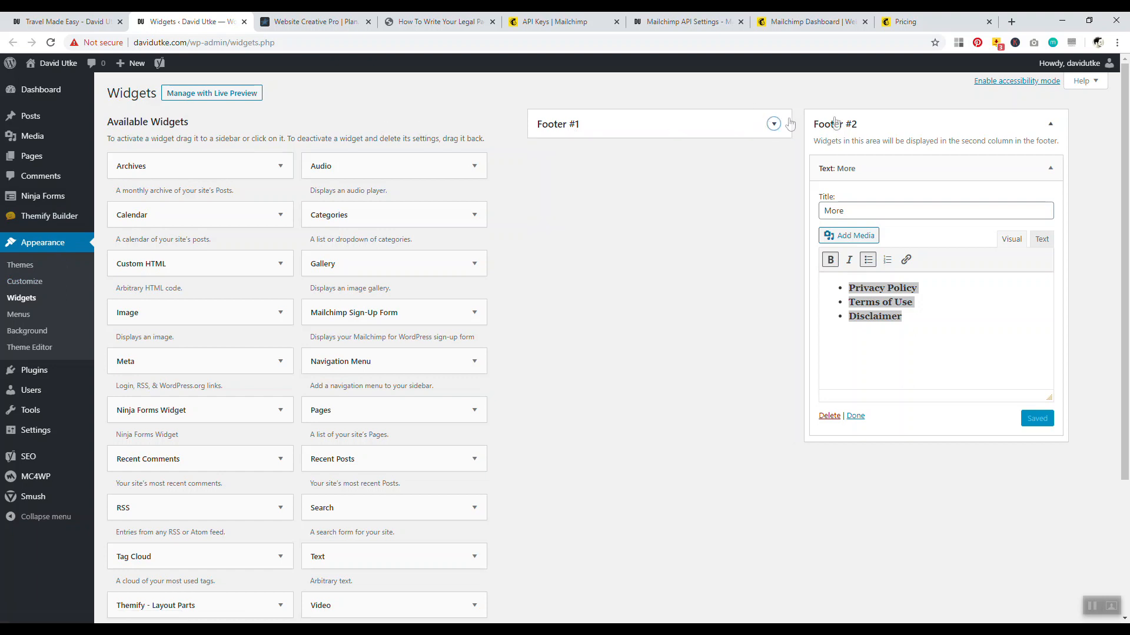
left_click(1049, 123)
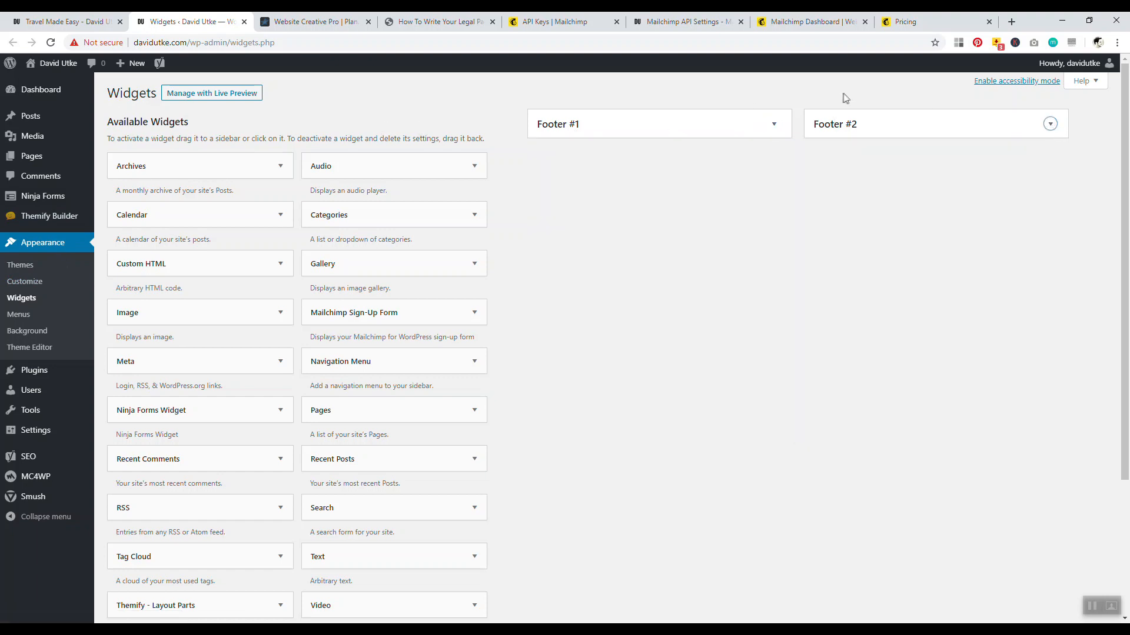
left_click(775, 124)
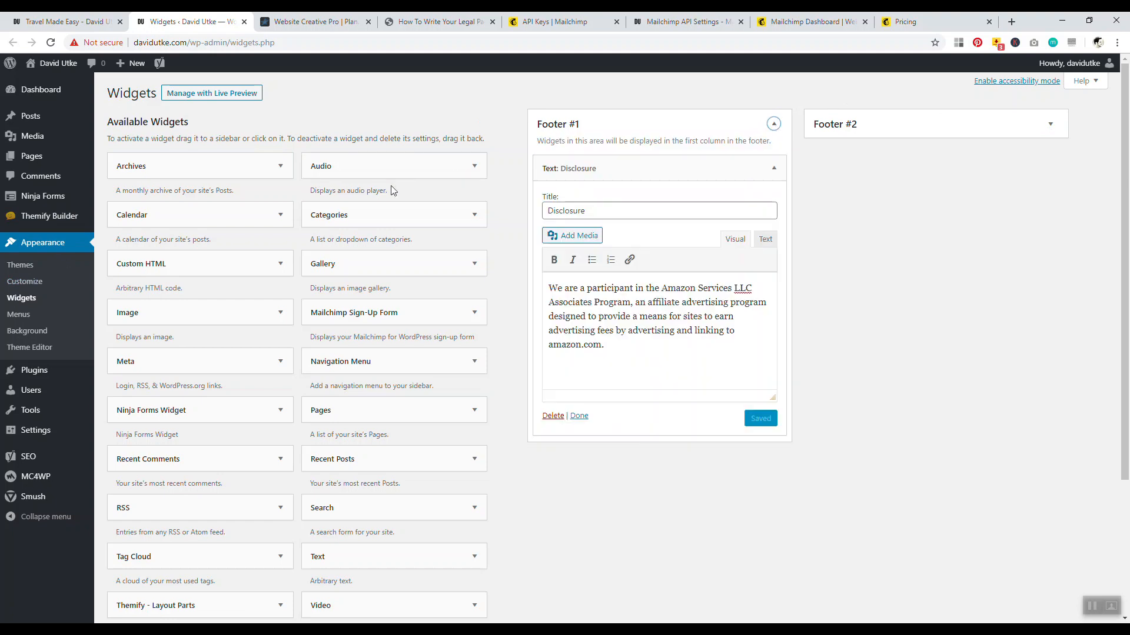
scroll(355, 364, "down", 3)
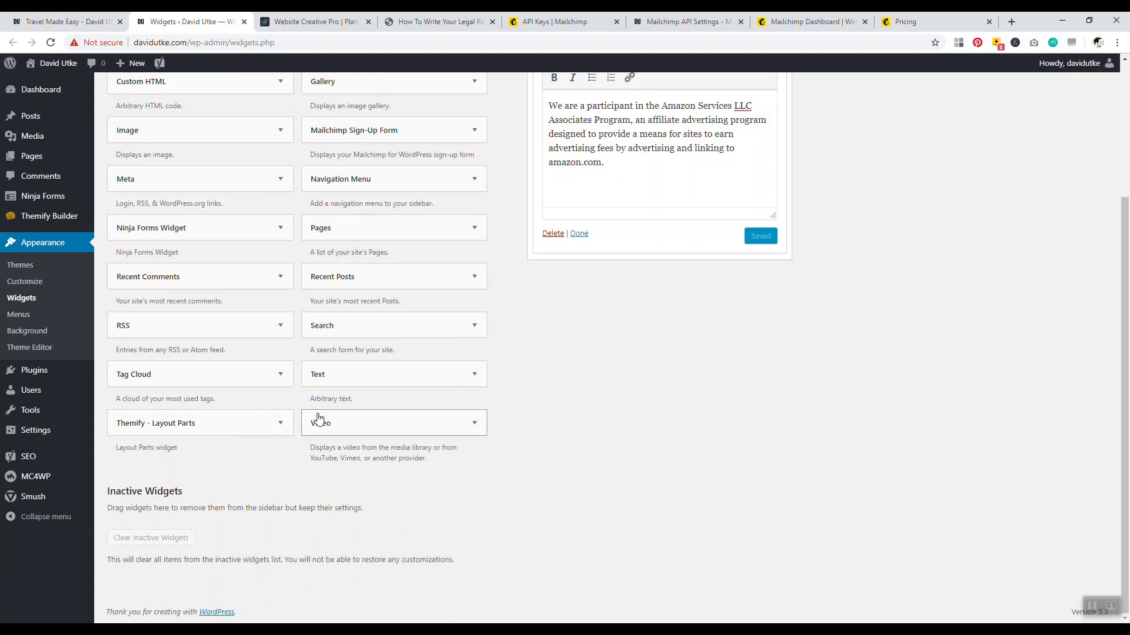
scroll(393, 421, "up", 3)
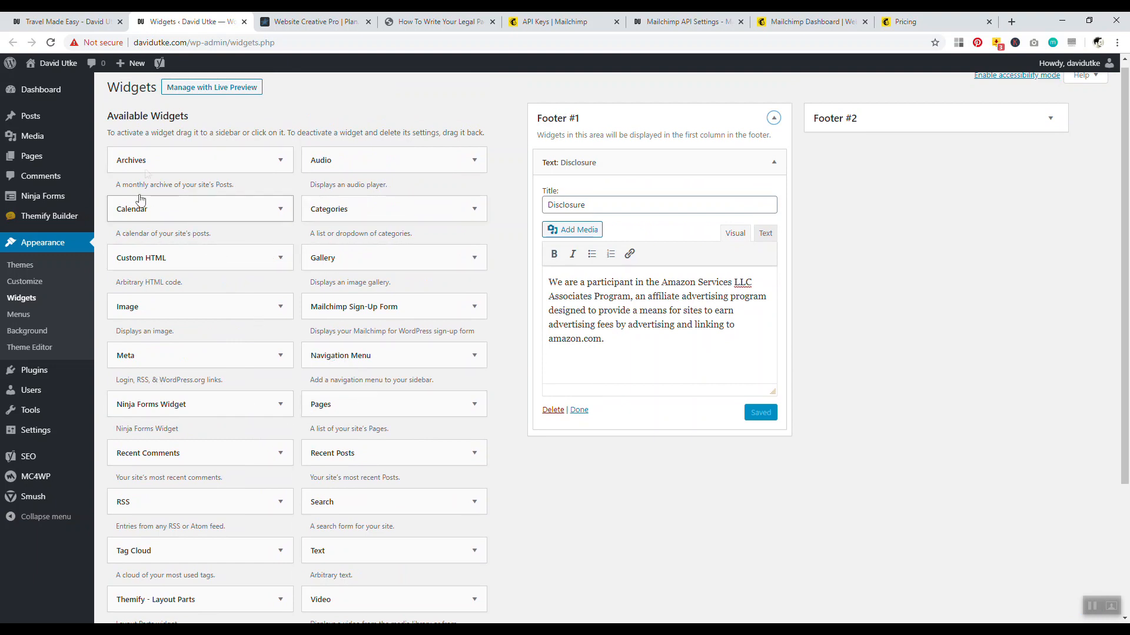
scroll(274, 360, "down", 3)
scroll(277, 360, "up", 3)
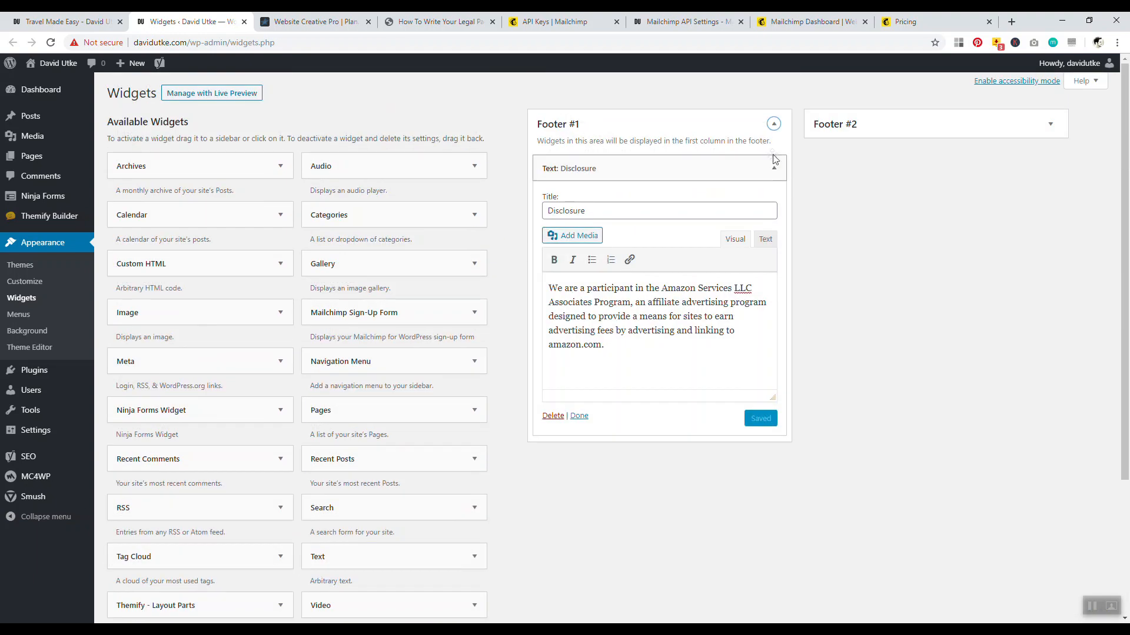
left_click(774, 167)
scroll(498, 291, "down", 3)
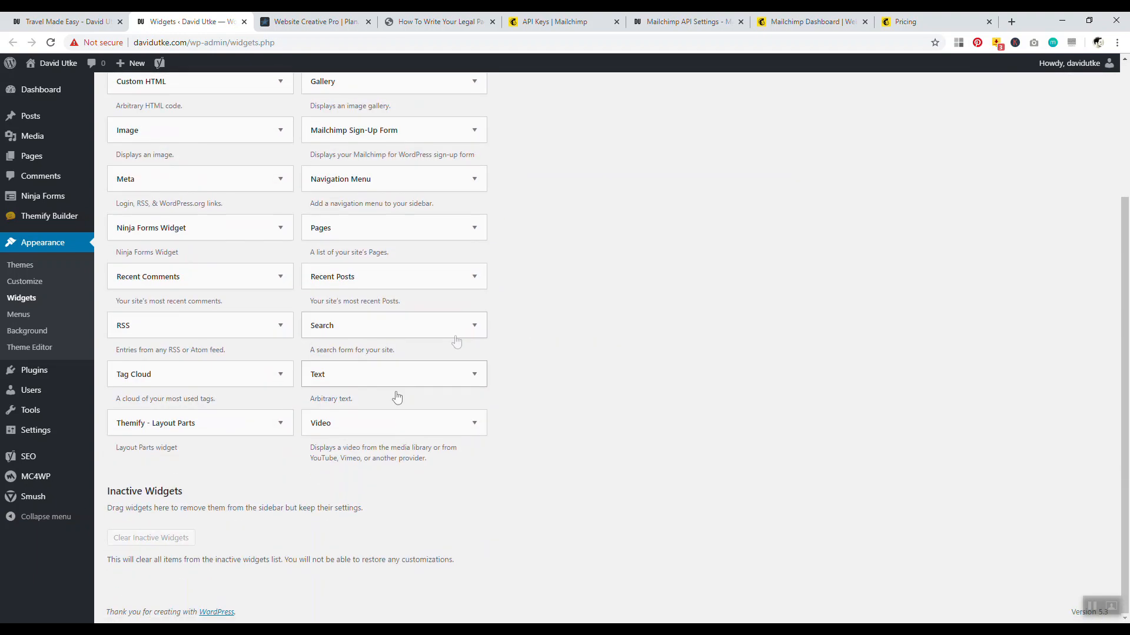
scroll(330, 418, "up", 2)
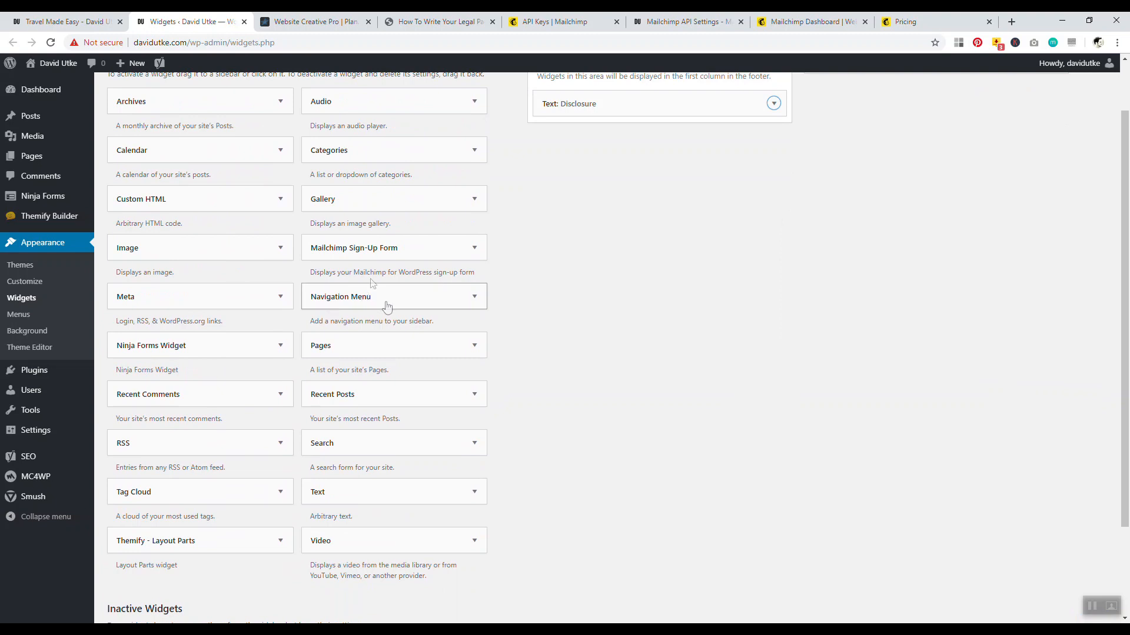
left_click_drag(374, 447, 628, 134)
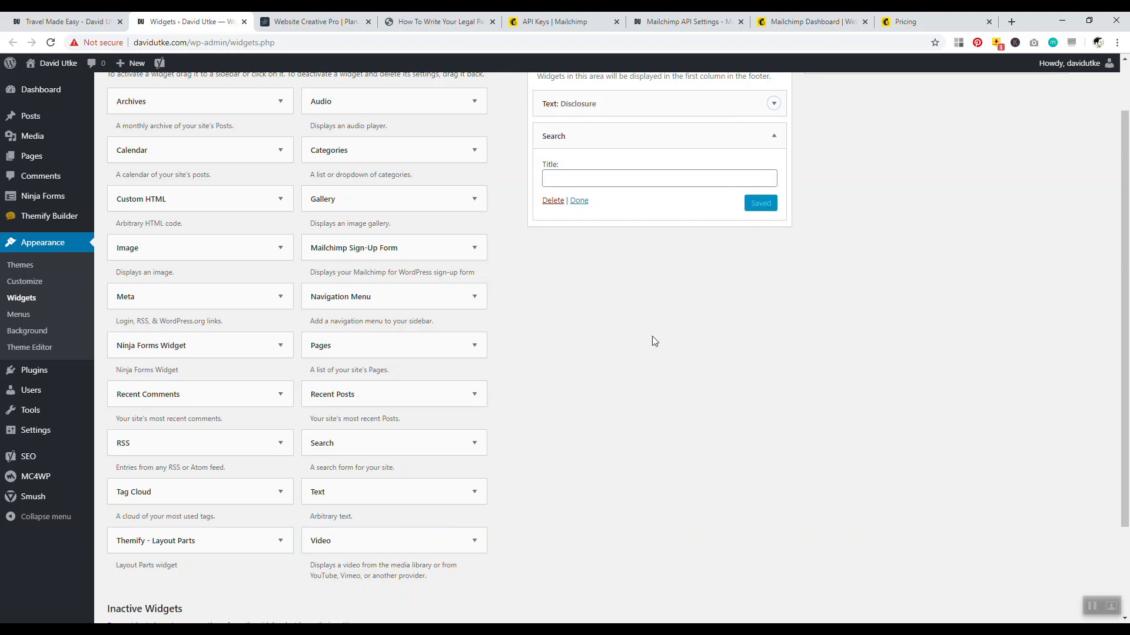
Reload the live site to check the new footer search box
left_click(317, 21)
left_click(197, 21)
left_click(65, 21)
left_click(51, 42)
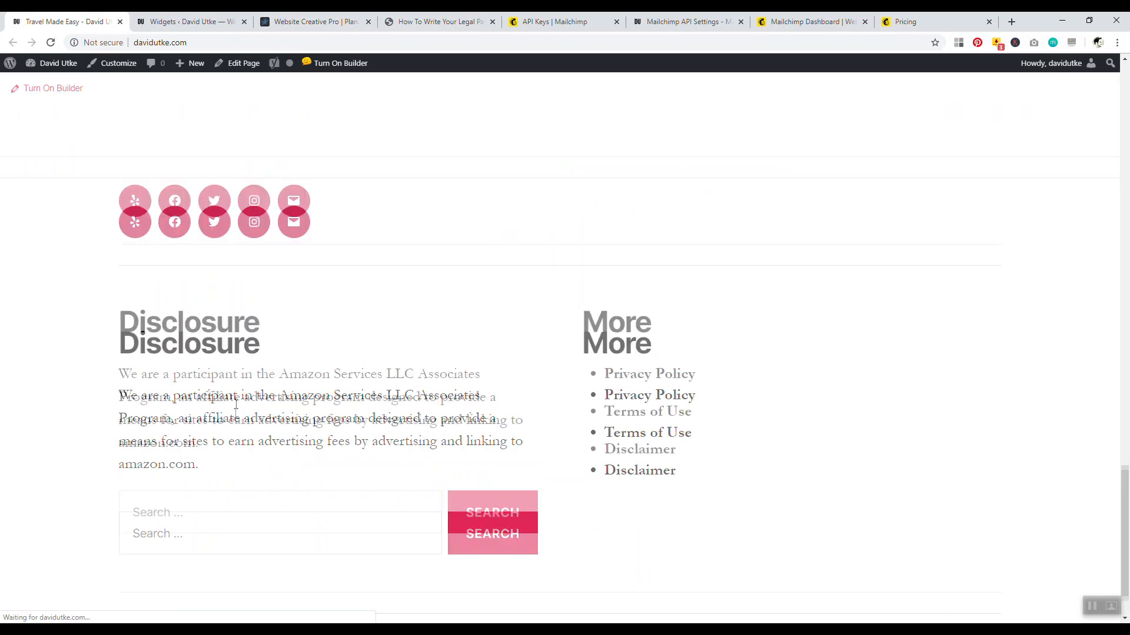
Review the live footer's Disclosure paragraph and More links, including Terms of Use and Disclaimer
scroll(236, 406, "down", 1)
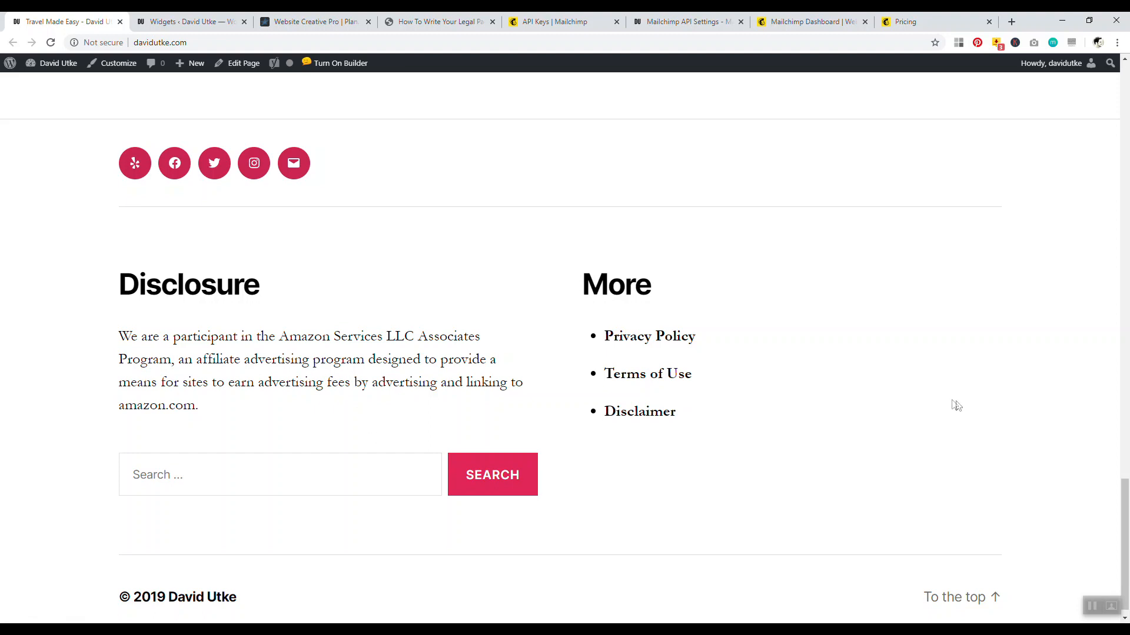
scroll(1124, 506, "down", 1)
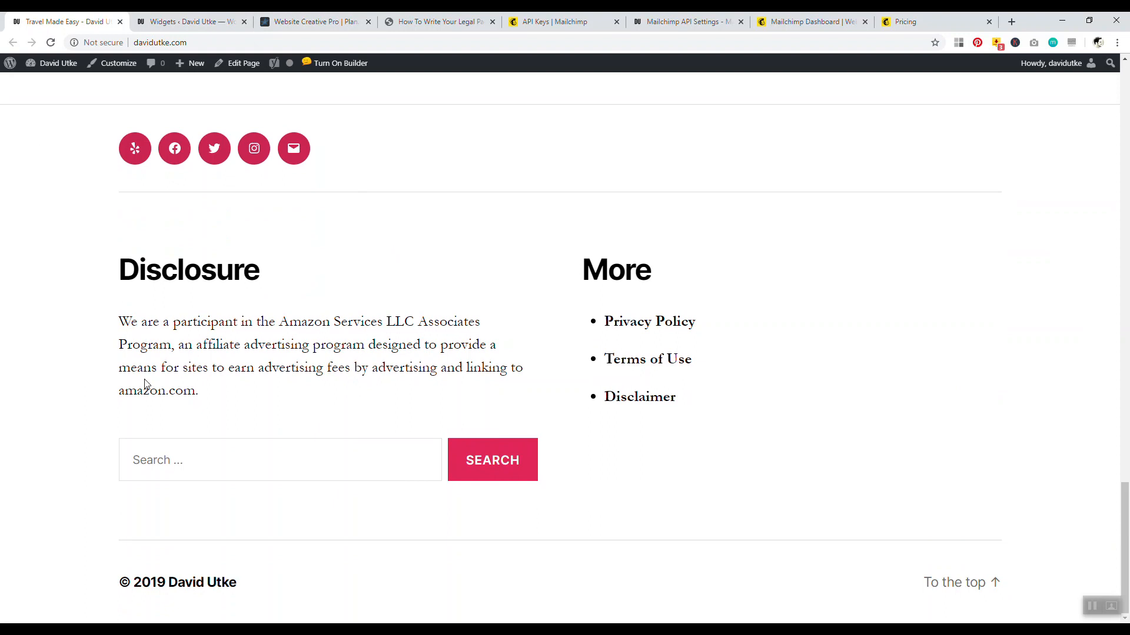
left_click_drag(121, 320, 213, 393)
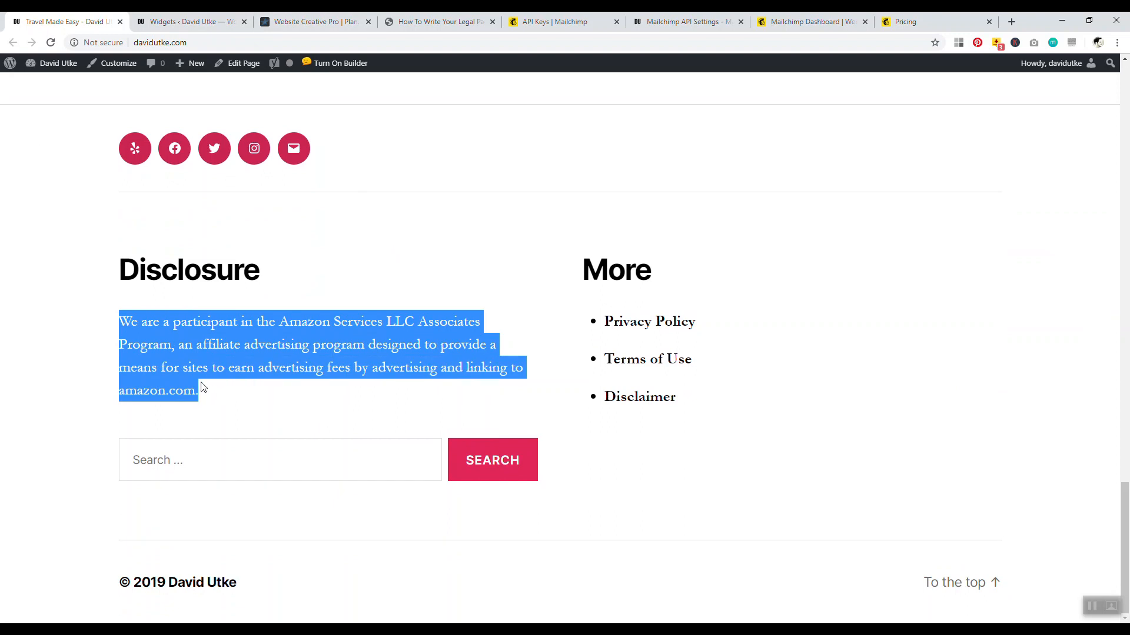
left_click_drag(585, 267, 651, 277)
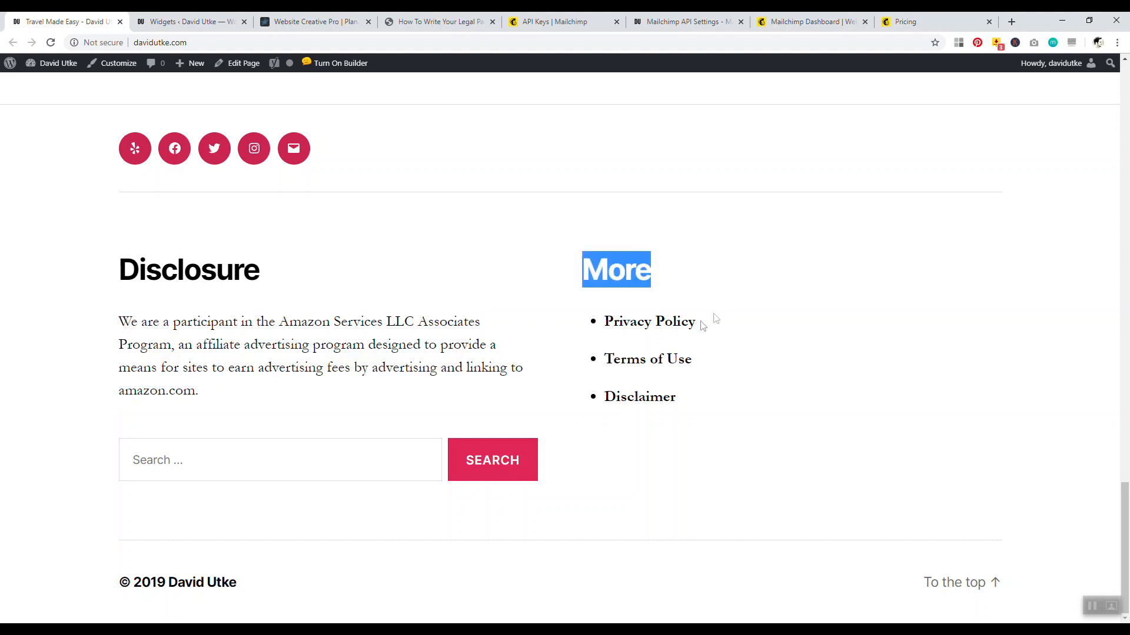
left_click_drag(695, 322, 613, 323)
left_click_drag(696, 357, 640, 360)
left_click_drag(675, 396, 638, 397)
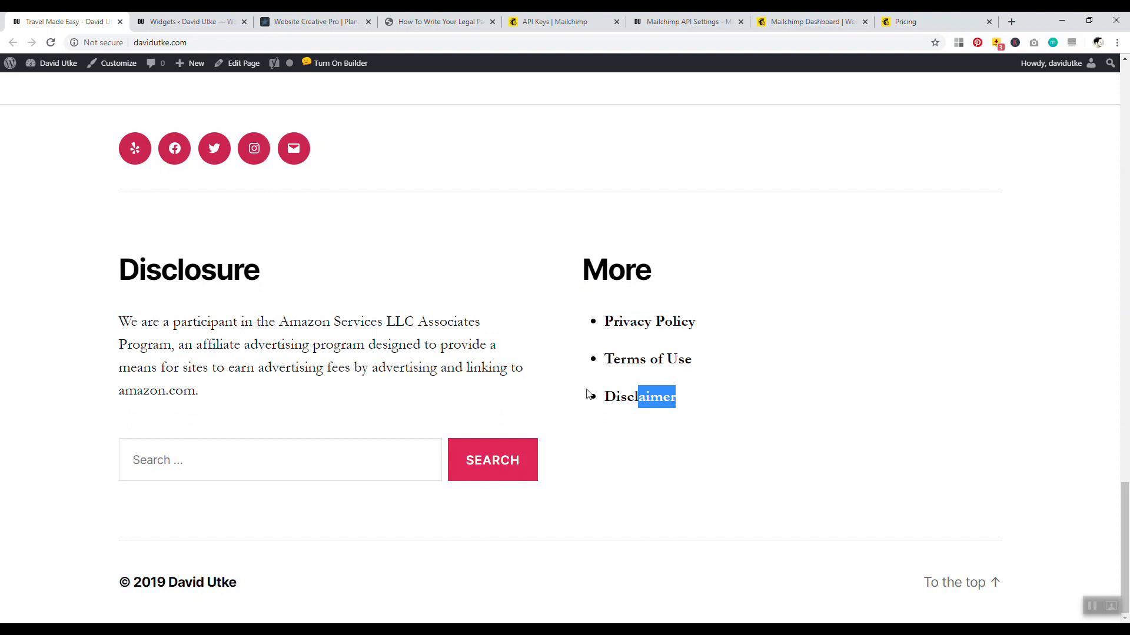
left_click(375, 324)
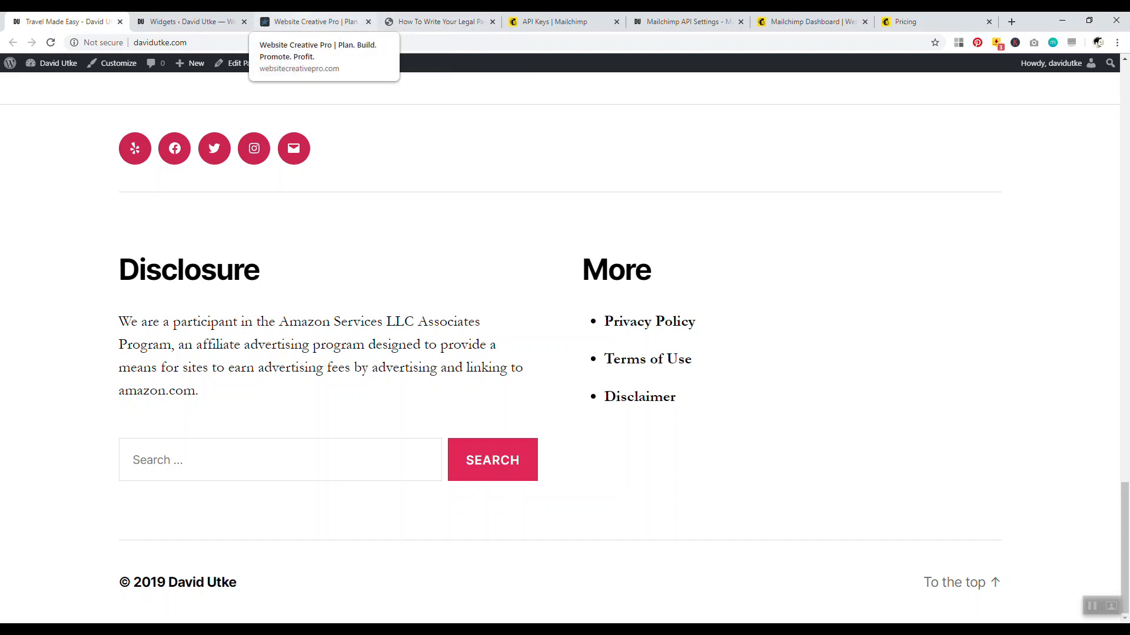
left_click(316, 21)
Close the Website Creative Pro tab and expand Footer #2 to show its More widget
left_click(187, 21)
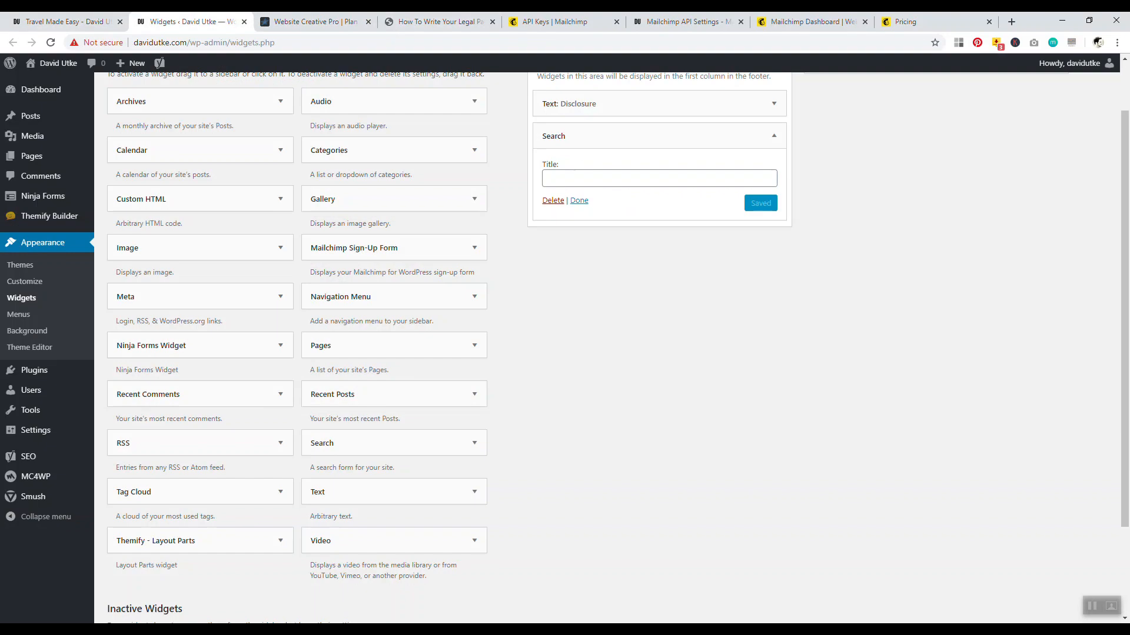
left_click(316, 21)
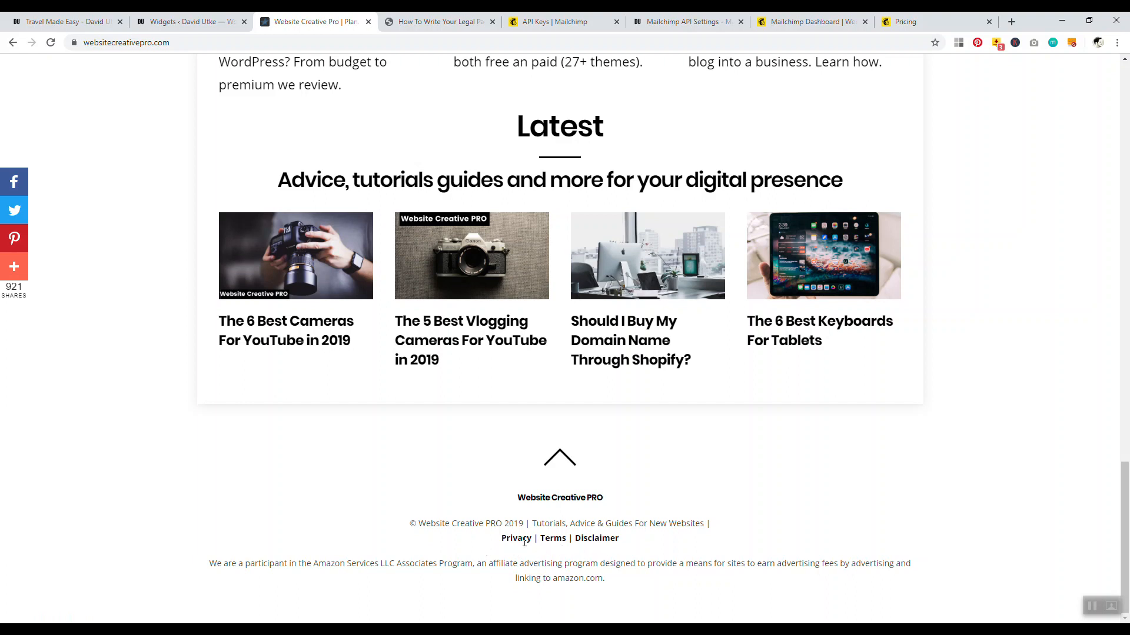
key("ctrl+w")
left_click(188, 21)
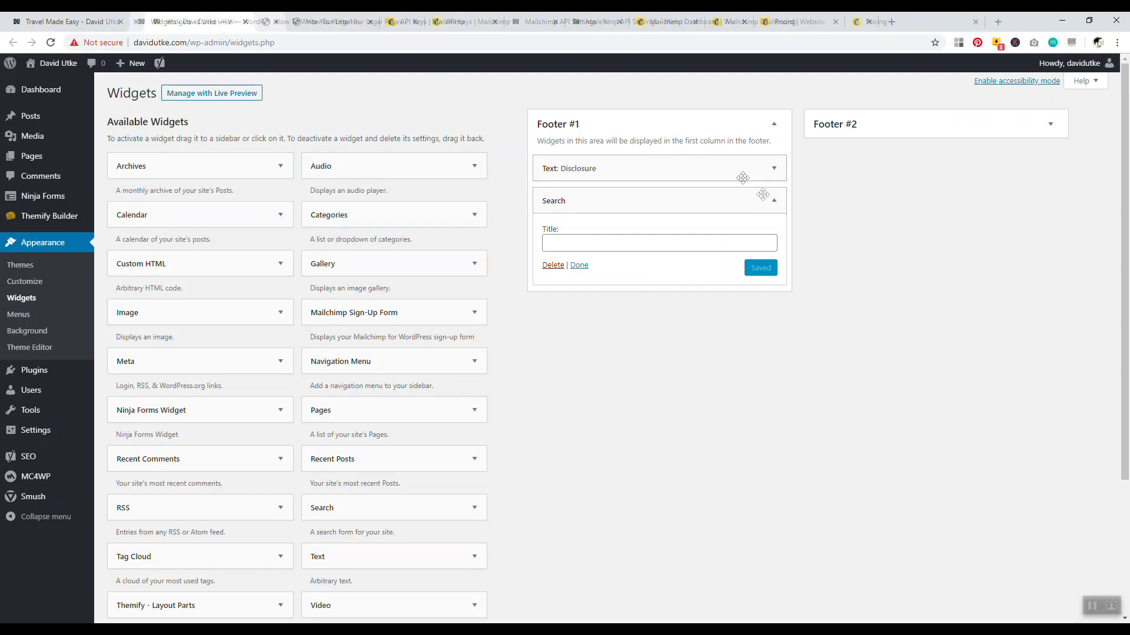
left_click(1051, 124)
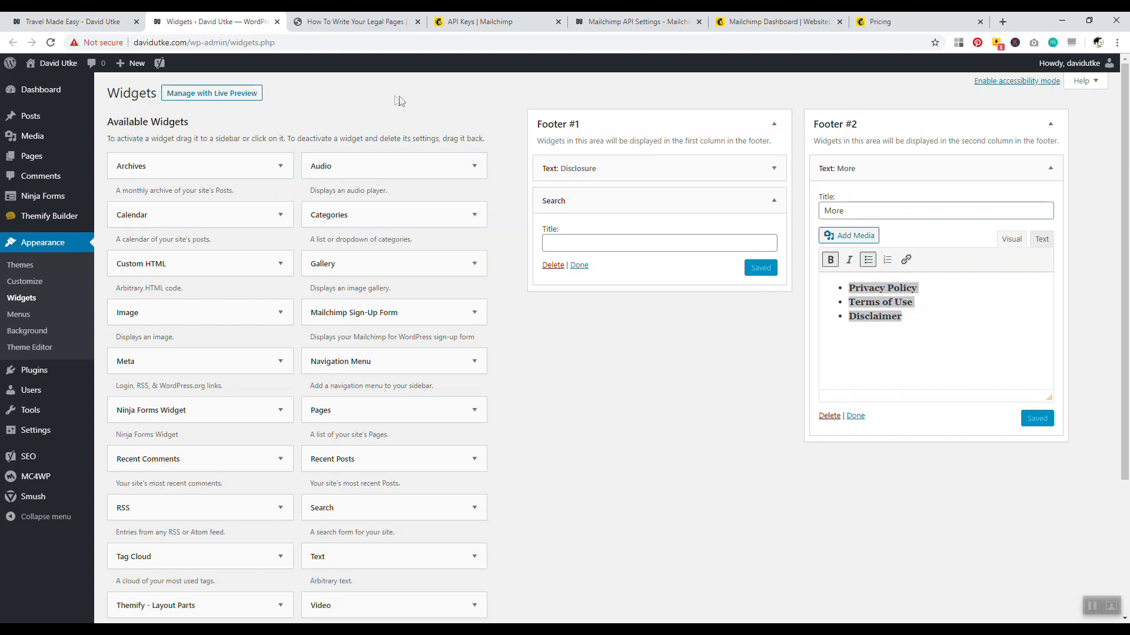
left_click(343, 24)
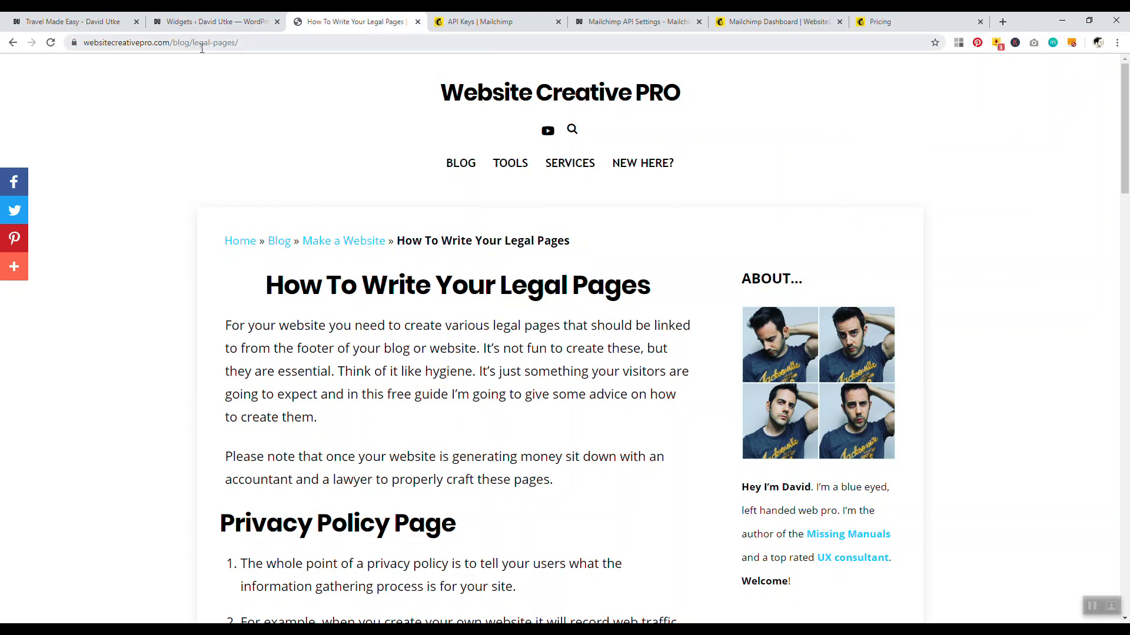
left_click_drag(1128, 105, 1128, 201)
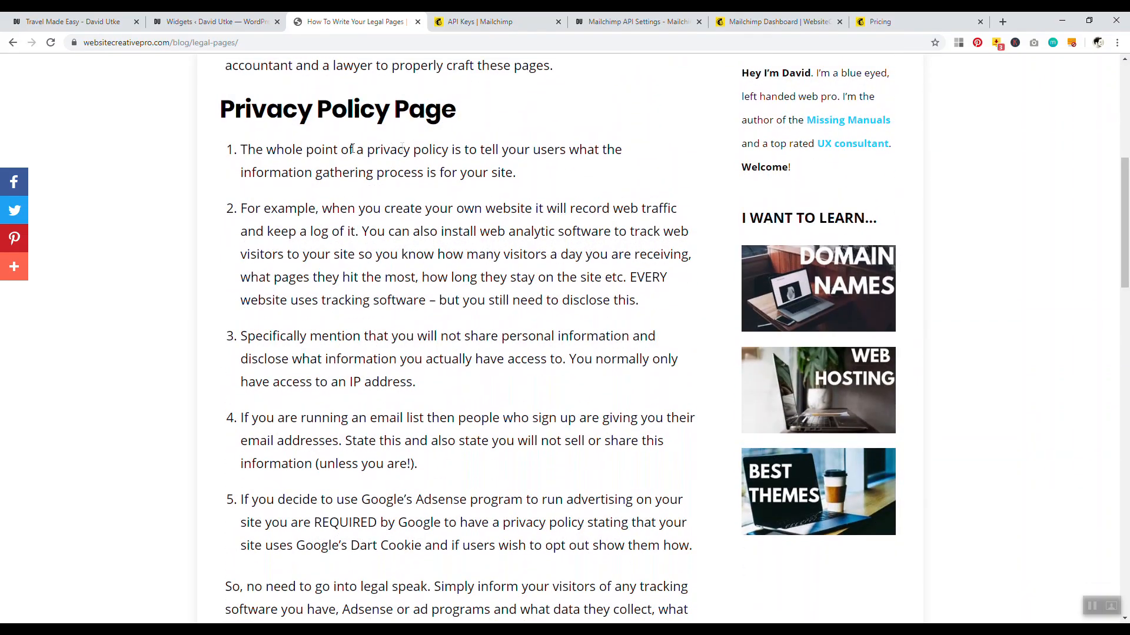
left_click_drag(322, 172, 428, 189)
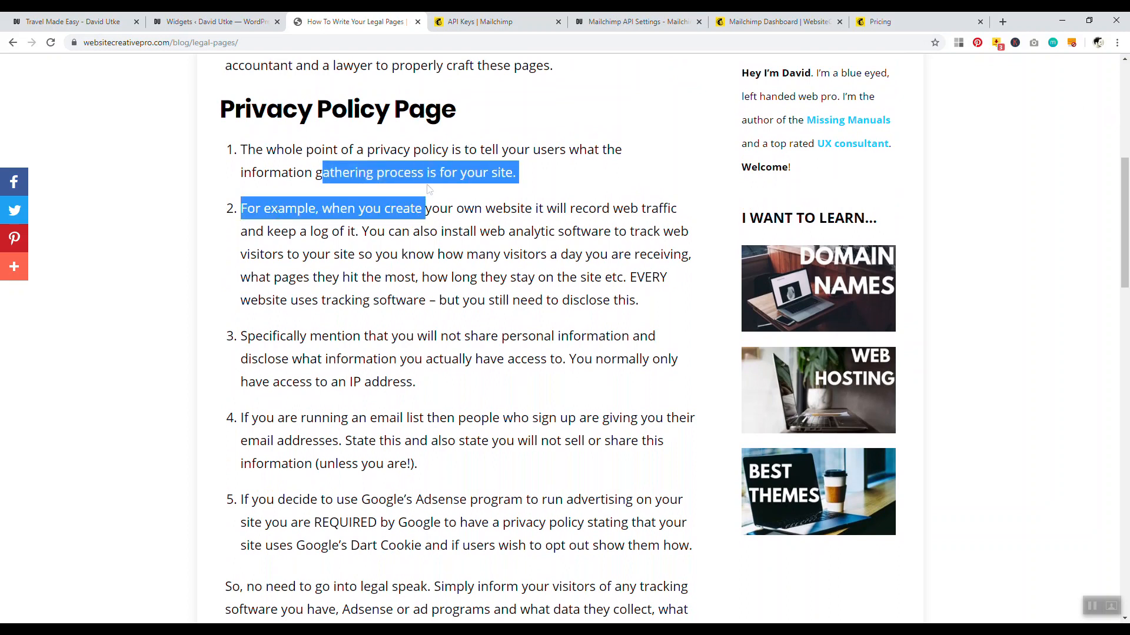
left_click(141, 207)
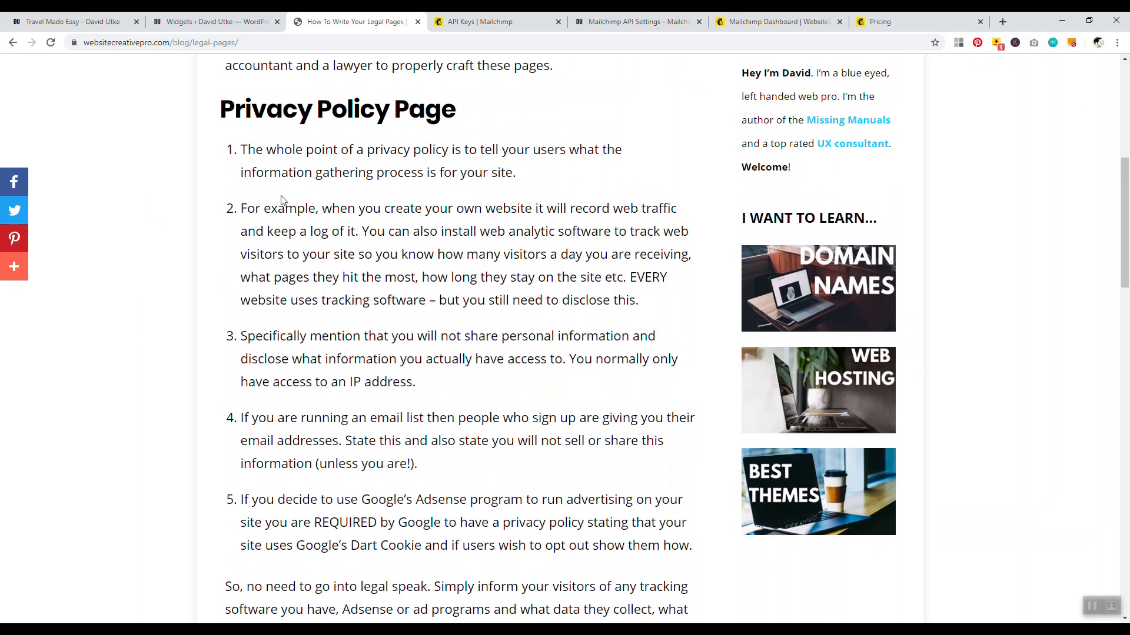
left_click_drag(372, 209, 590, 232)
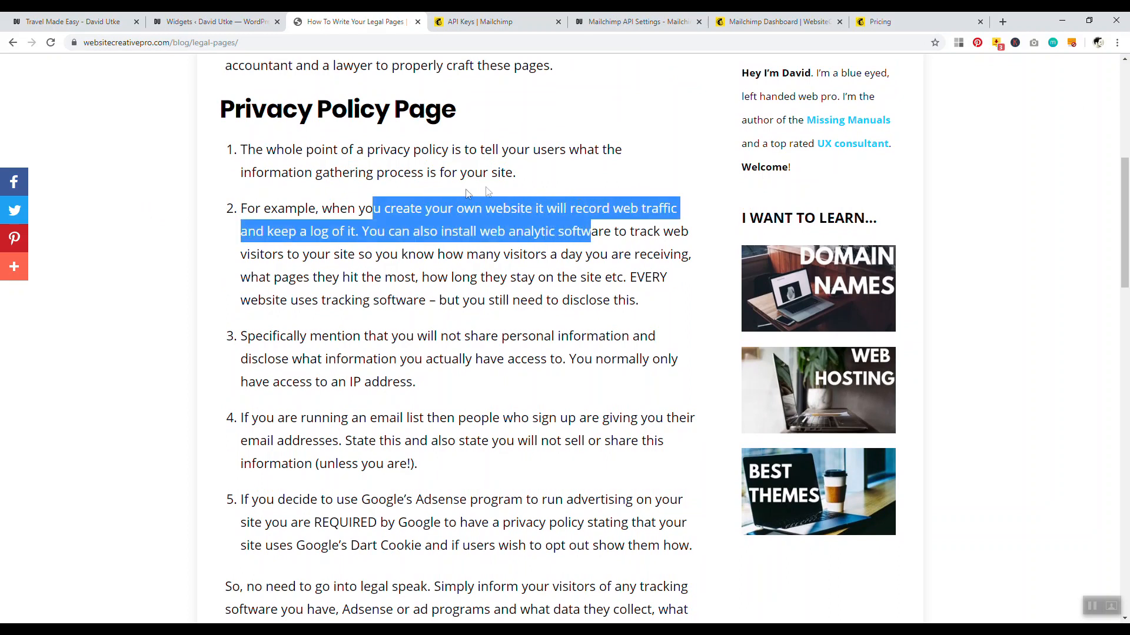
left_click(438, 202)
scroll(377, 265, "down", 2)
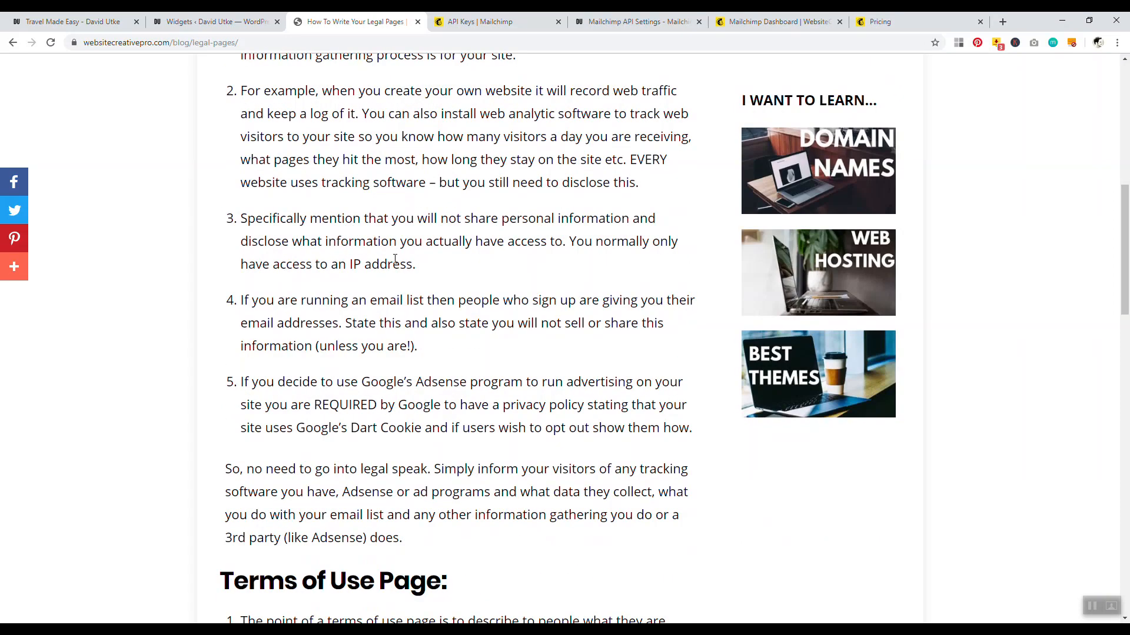
left_click_drag(306, 300, 492, 300)
left_click_drag(569, 300, 512, 347)
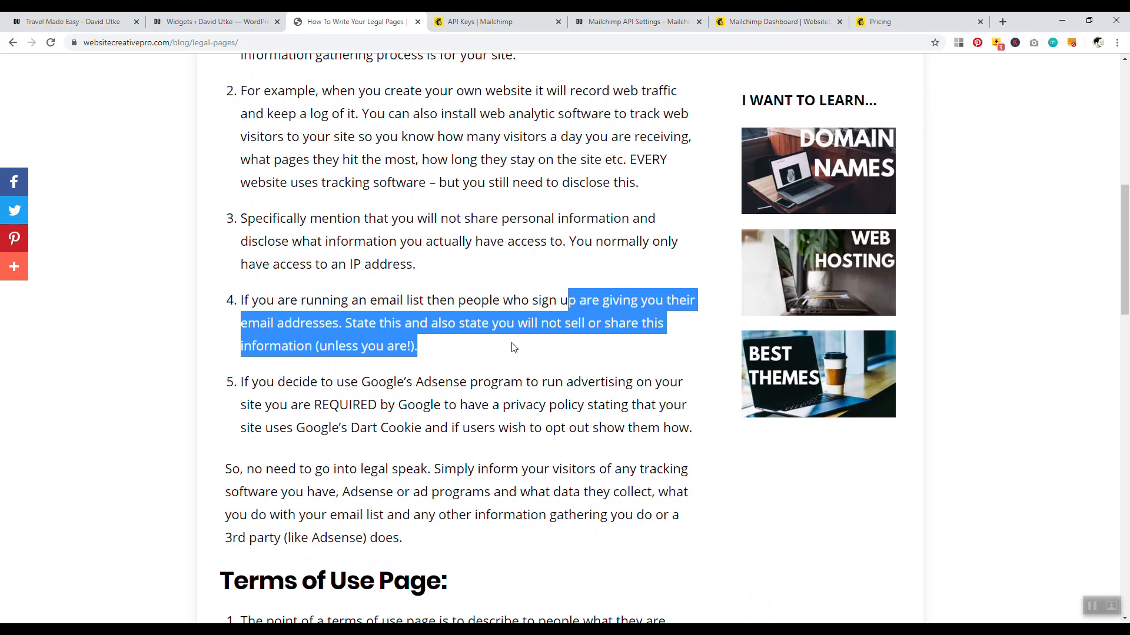
scroll(412, 329, "down", 1)
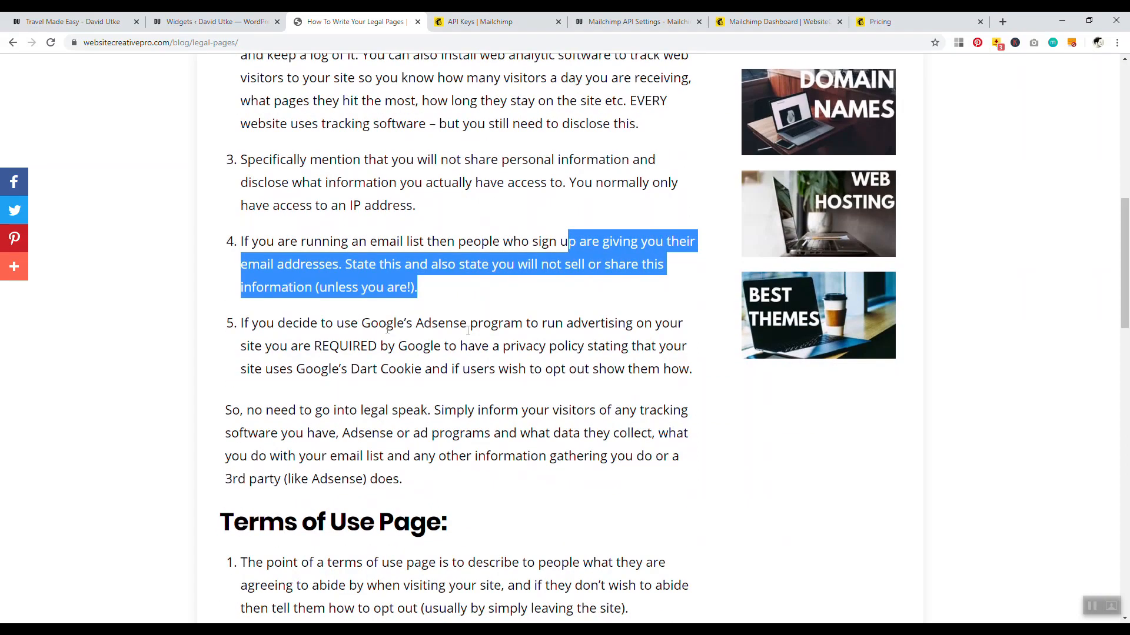
left_click_drag(397, 323, 638, 346)
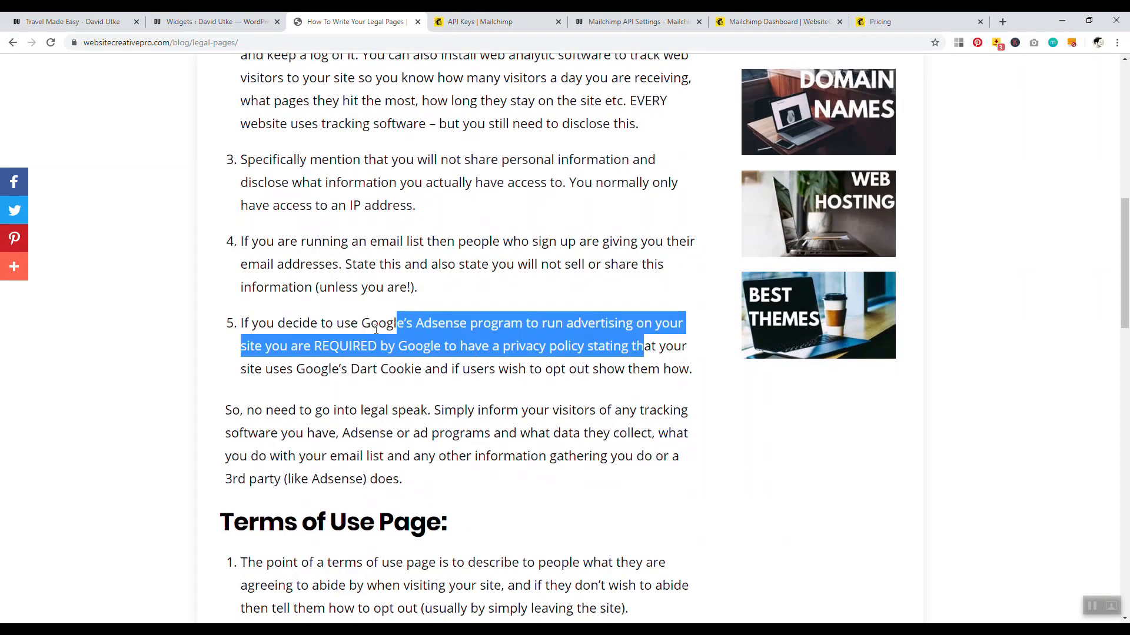
left_click(360, 340)
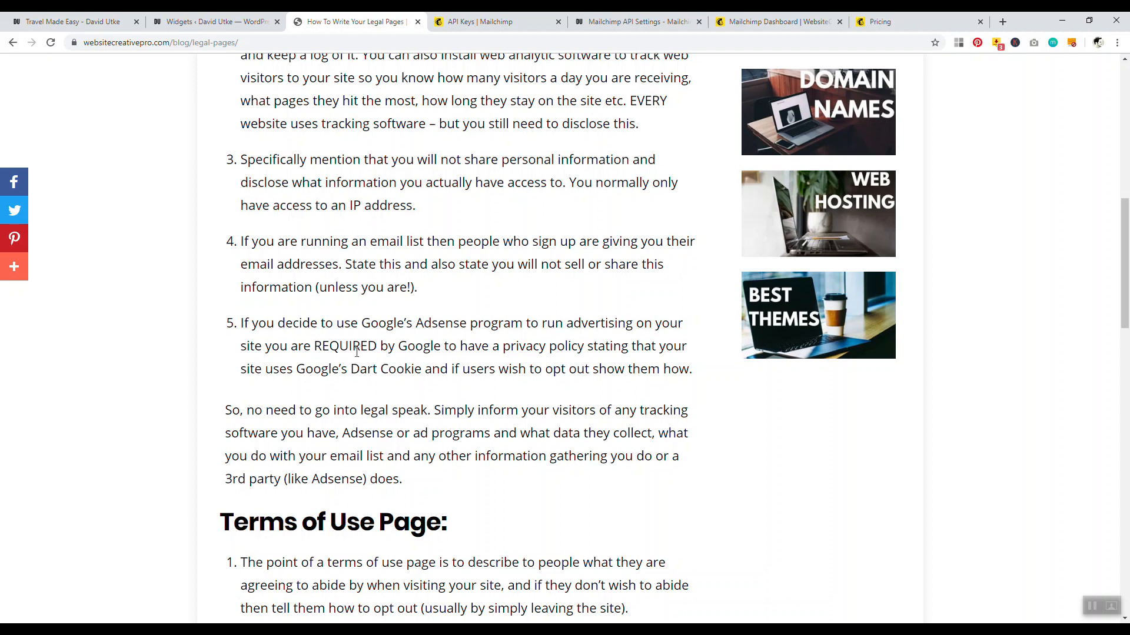
left_click_drag(293, 369, 421, 364)
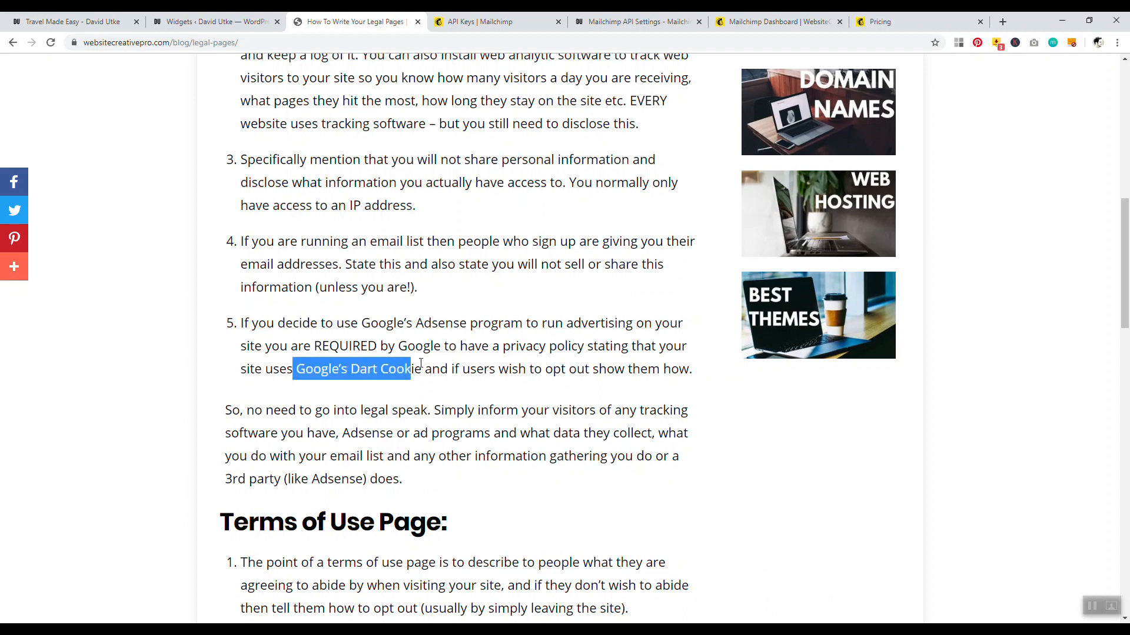
scroll(406, 329, "up", 6)
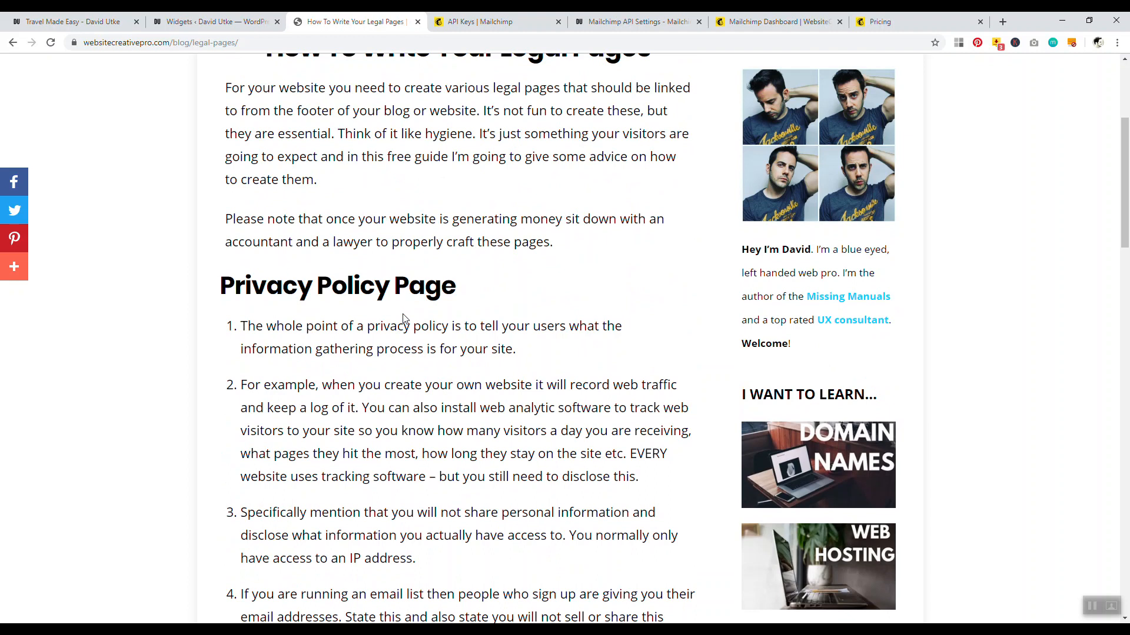
left_click_drag(284, 326, 497, 334)
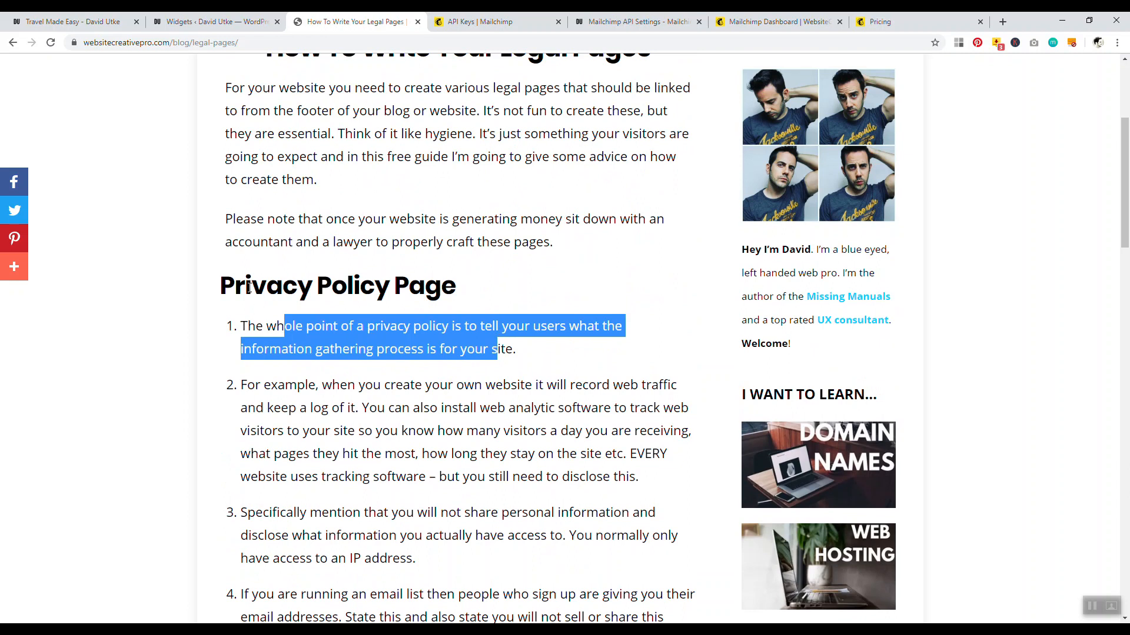
scroll(207, 252, "down", 9)
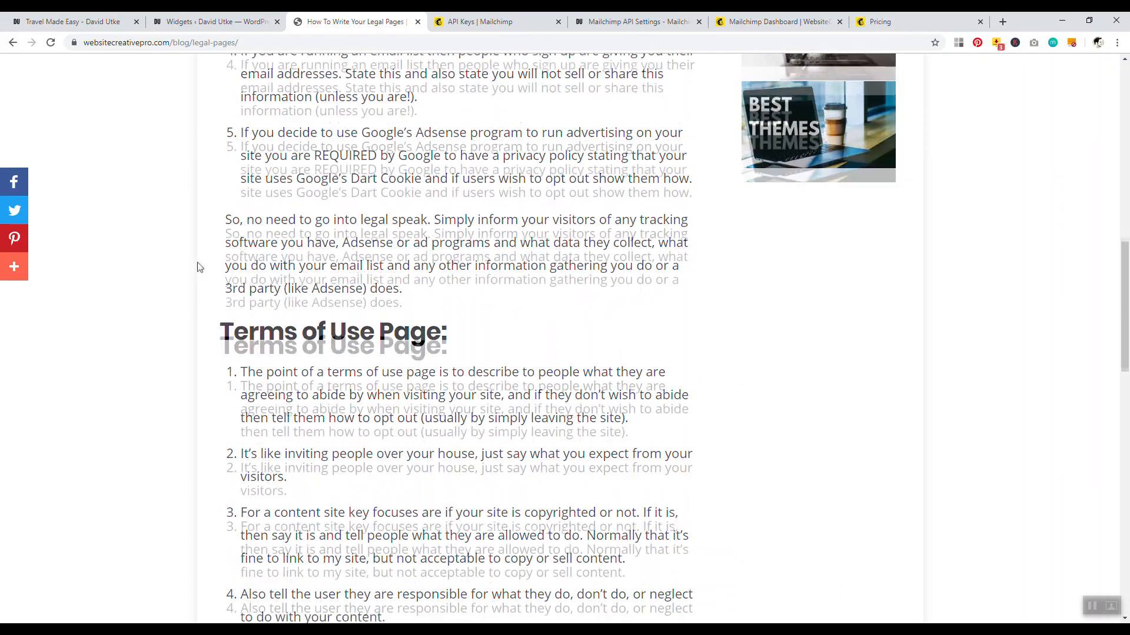
scroll(200, 267, "down", 2)
left_click_drag(241, 268, 546, 279)
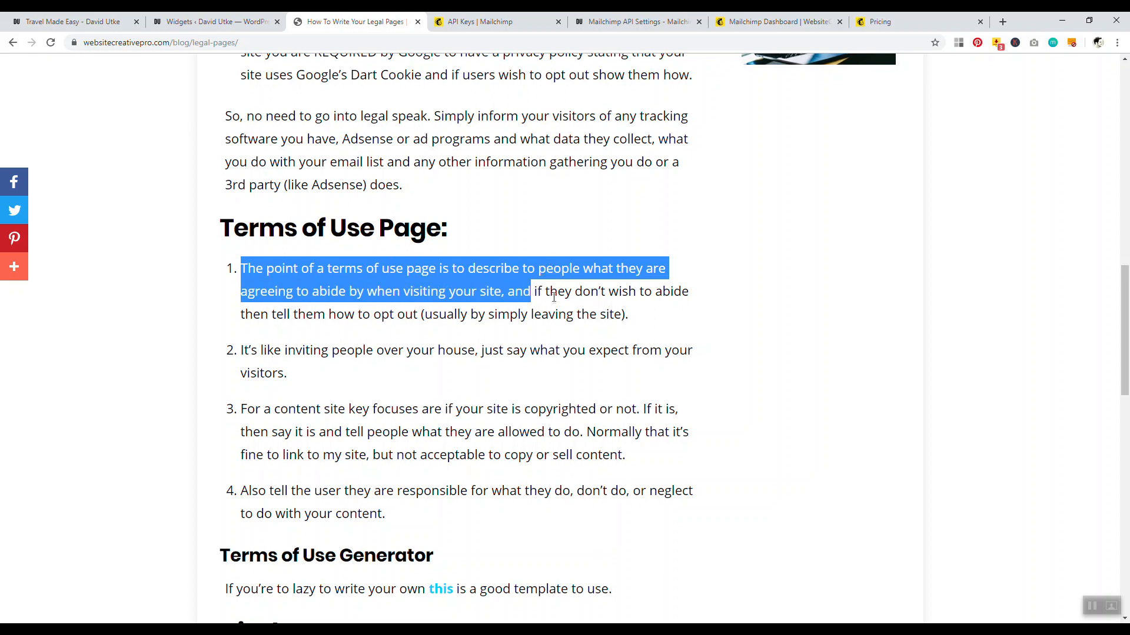
left_click_drag(550, 292, 673, 313)
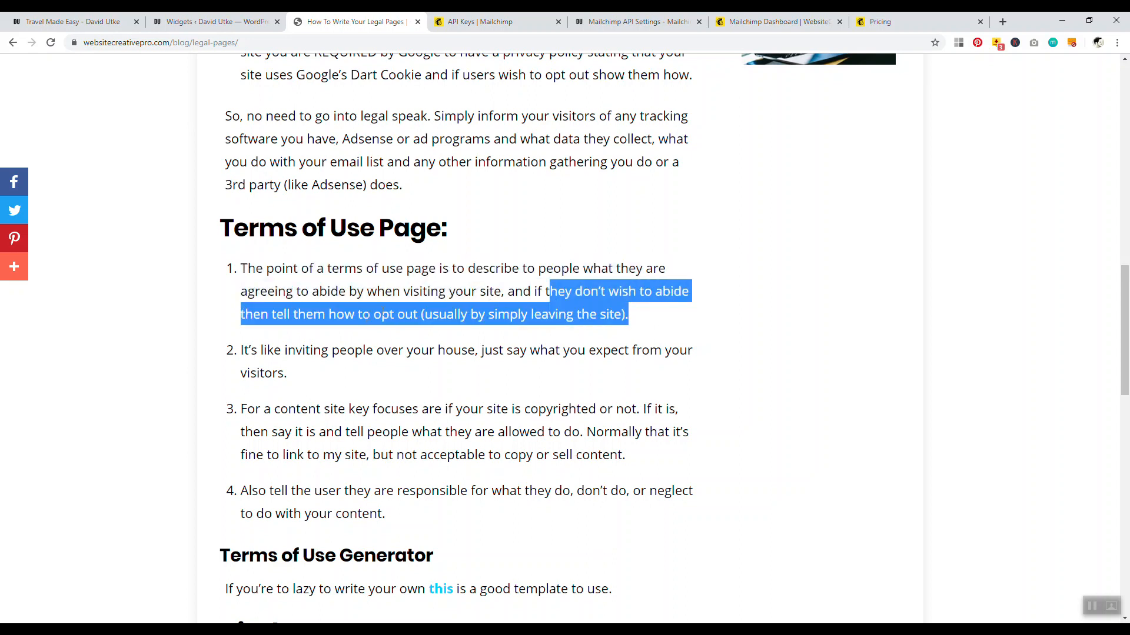
left_click_drag(436, 315, 611, 352)
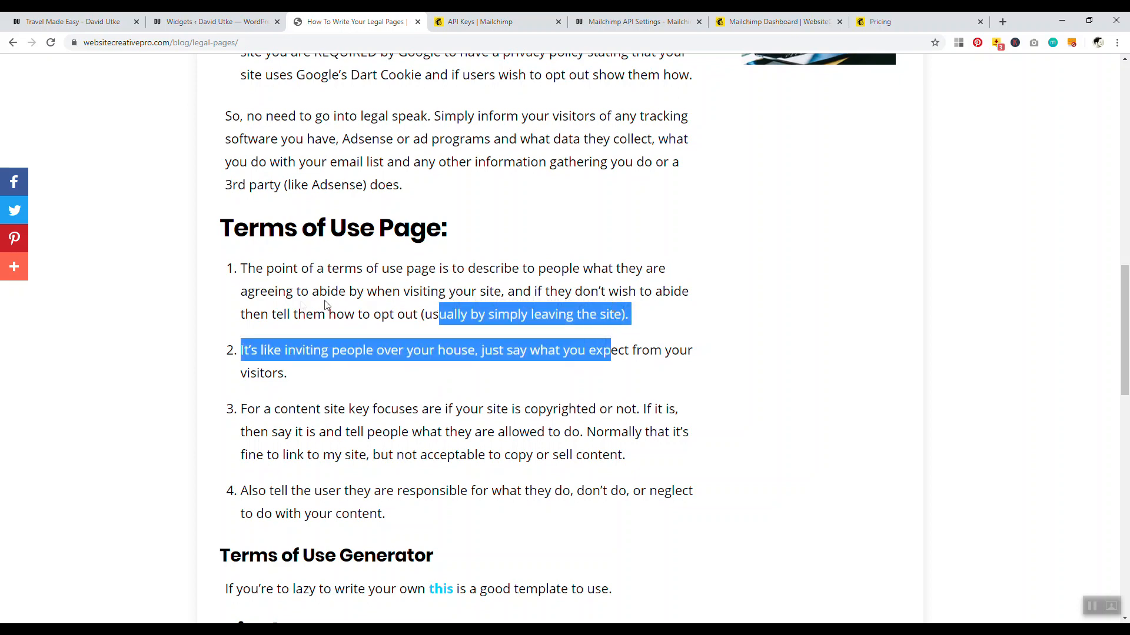
left_click(232, 306)
scroll(170, 318, "down", 2)
Compare the article's first Disclosure Page point with the site's footer Disclosure paragraph
scroll(180, 317, "down", 5)
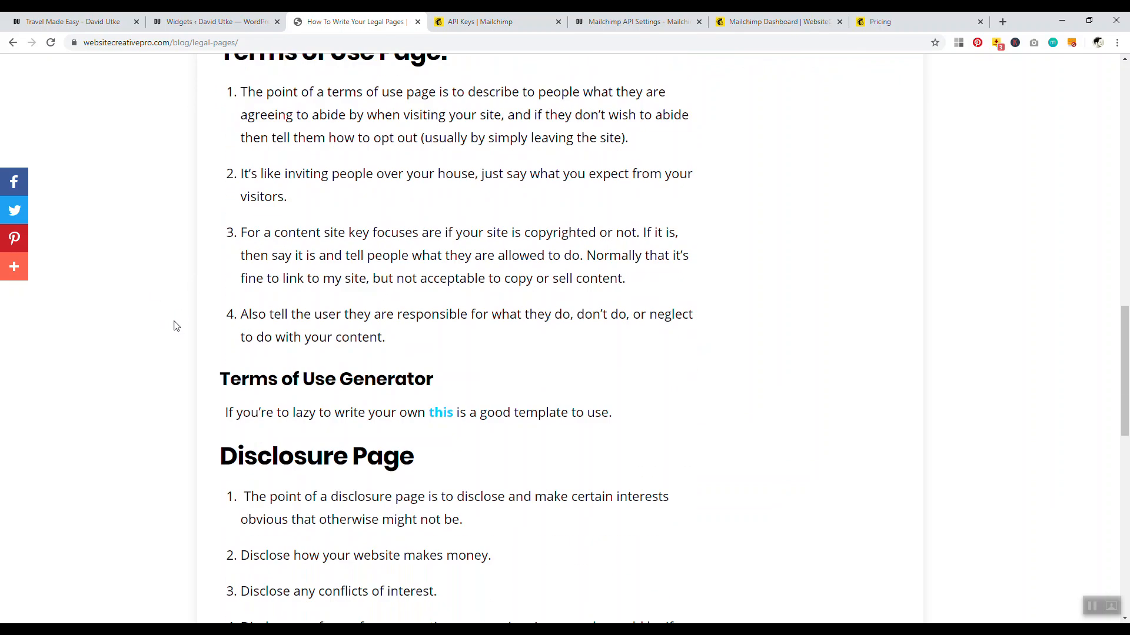
left_click_drag(244, 222, 414, 225)
scroll(173, 265, "up", 1)
left_click_drag(259, 320, 477, 340)
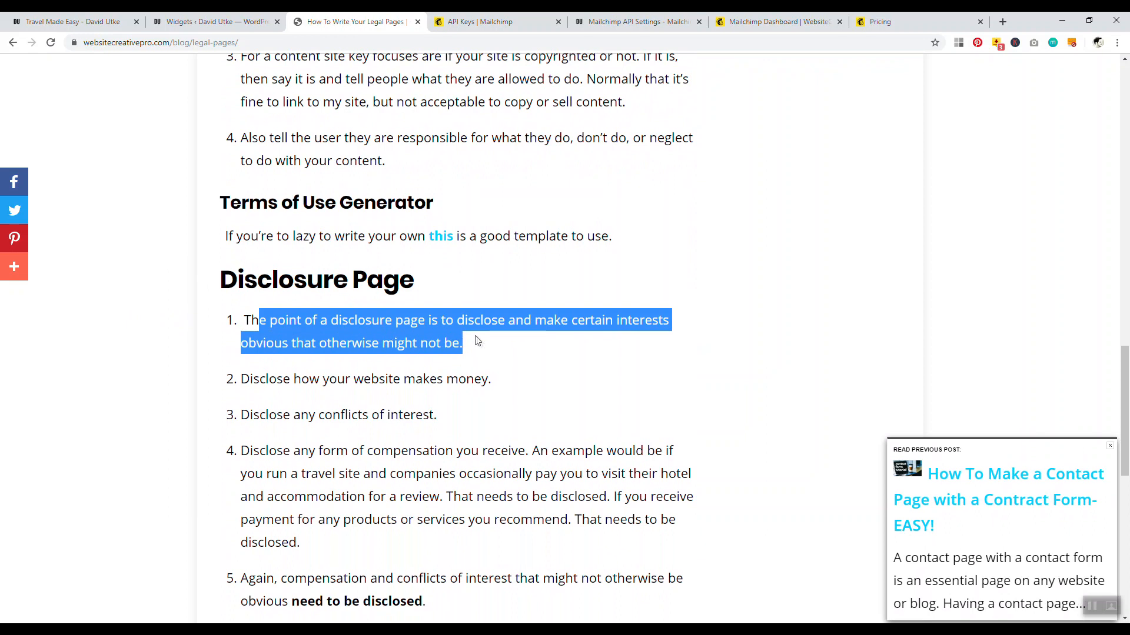
left_click(136, 340)
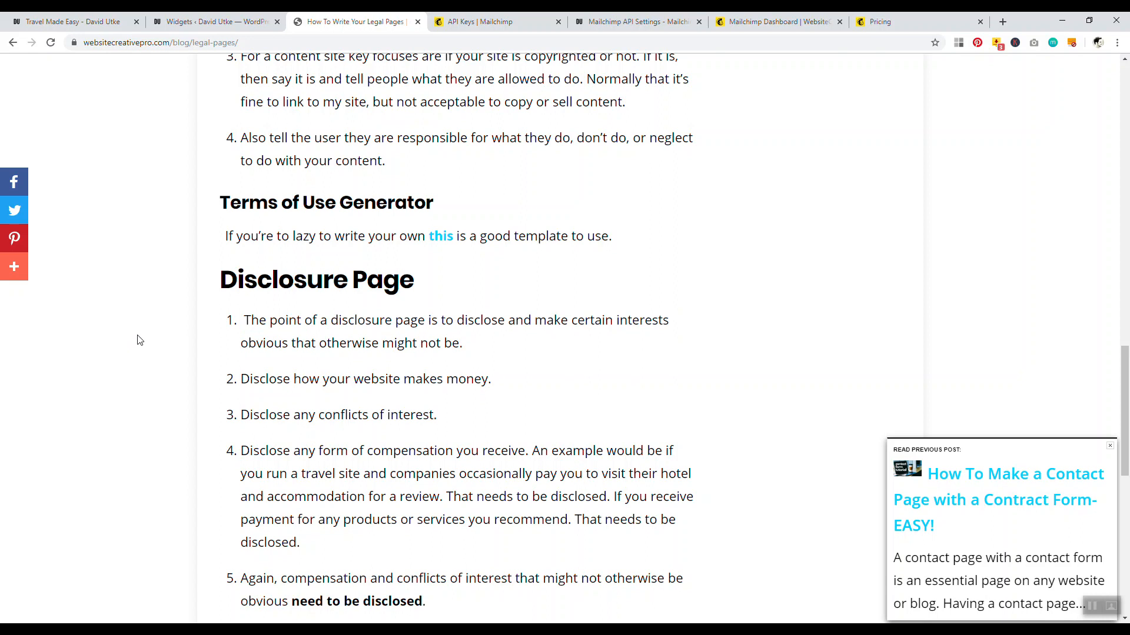
left_click(51, 21)
left_click_drag(132, 322, 333, 368)
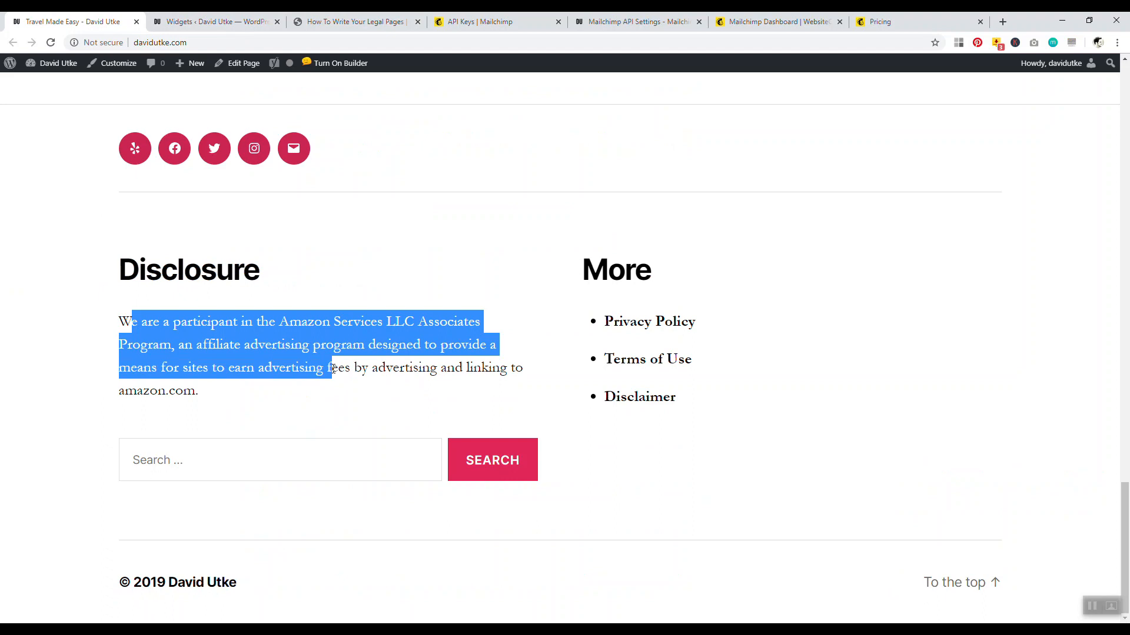
left_click(310, 22)
left_click_drag(246, 321, 488, 347)
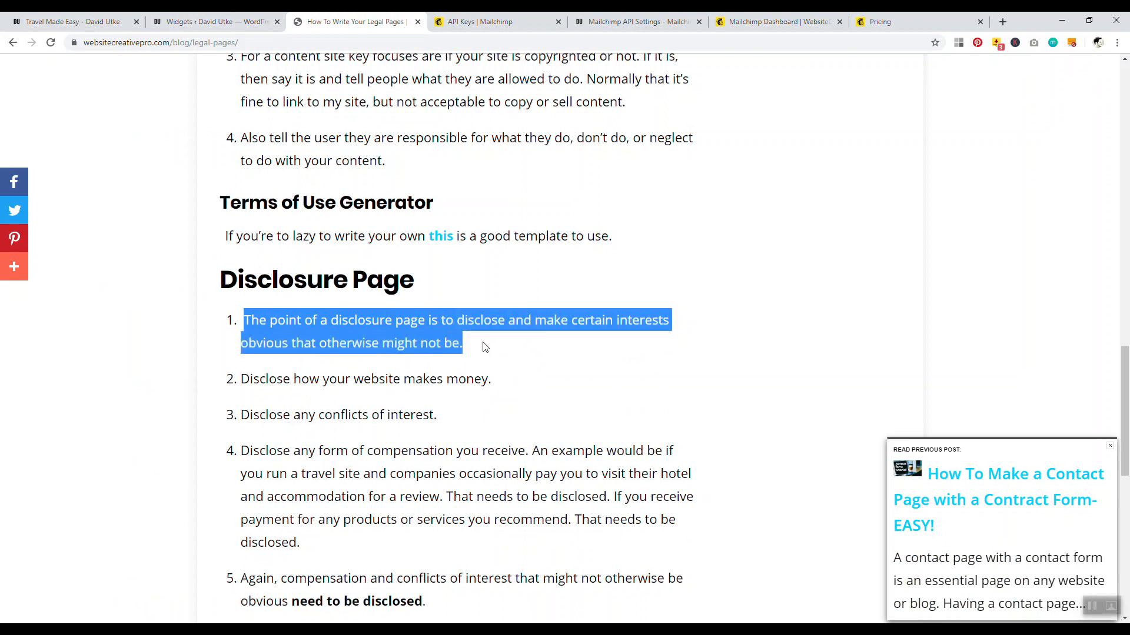
left_click(83, 22)
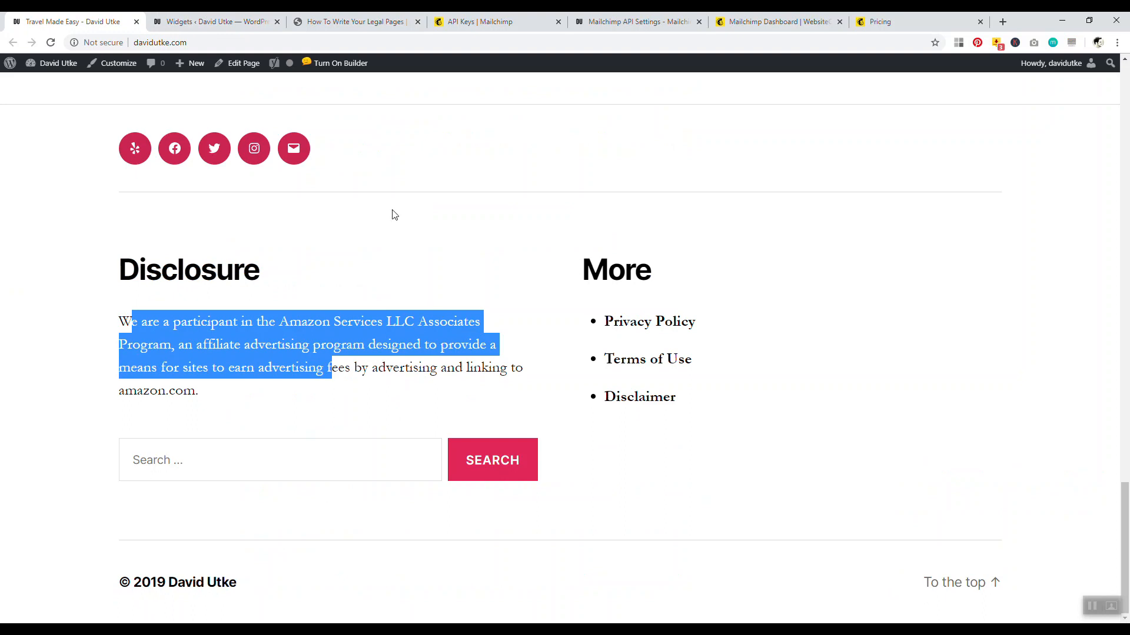
left_click(338, 24)
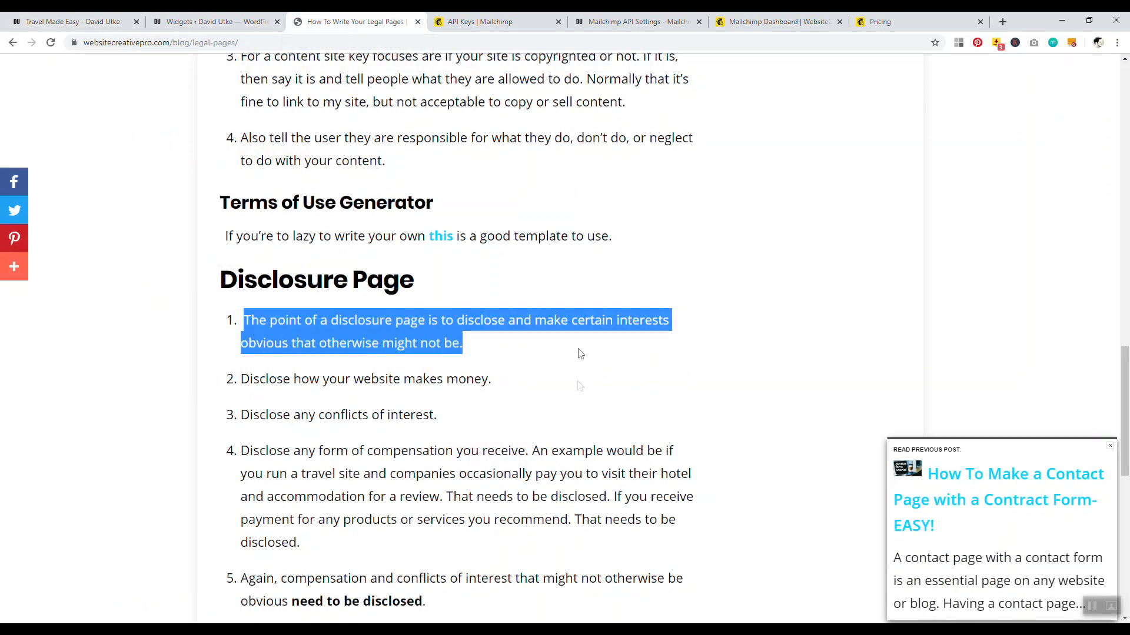
Read the points on disclosing income, conflicts of interest and compensation, then return to Widgets
scroll(400, 353, "down", 1)
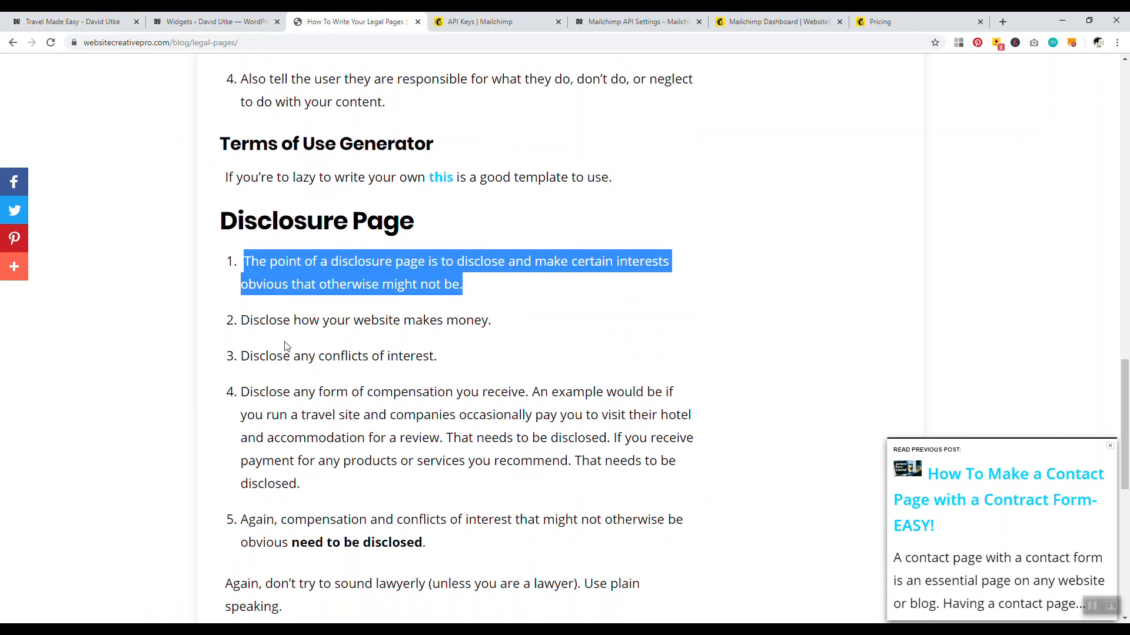
left_click_drag(277, 321, 446, 322)
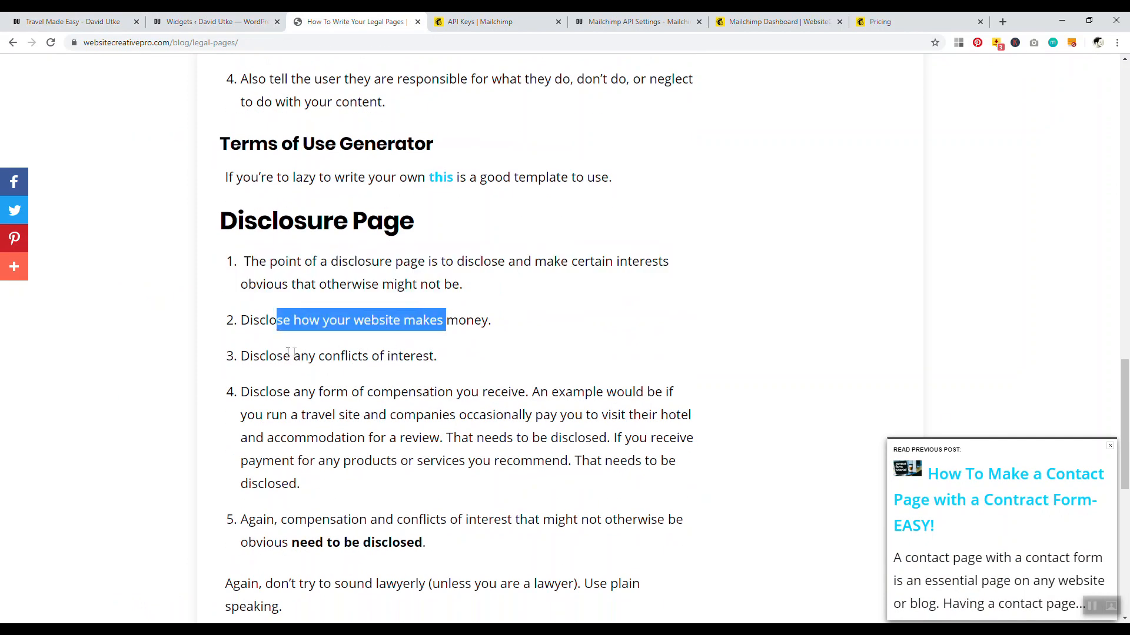
left_click_drag(291, 356, 431, 357)
scroll(369, 368, "down", 1)
left_click_drag(283, 333, 557, 355)
left_click(531, 351)
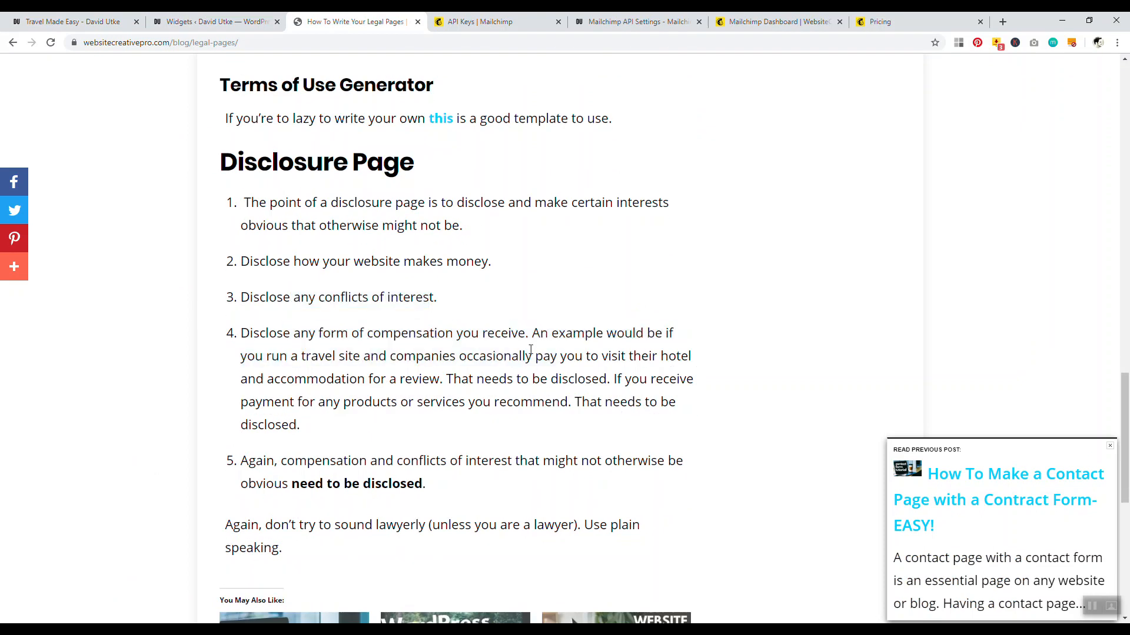
left_click_drag(415, 356, 648, 376)
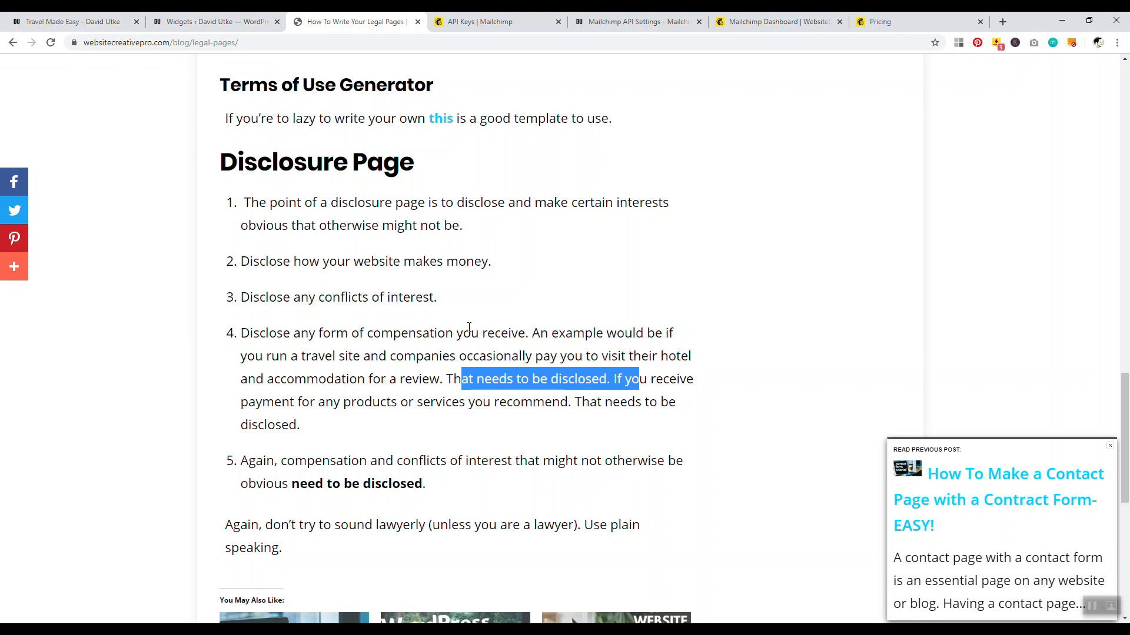
scroll(410, 291, "down", 1)
left_click_drag(296, 400, 487, 428)
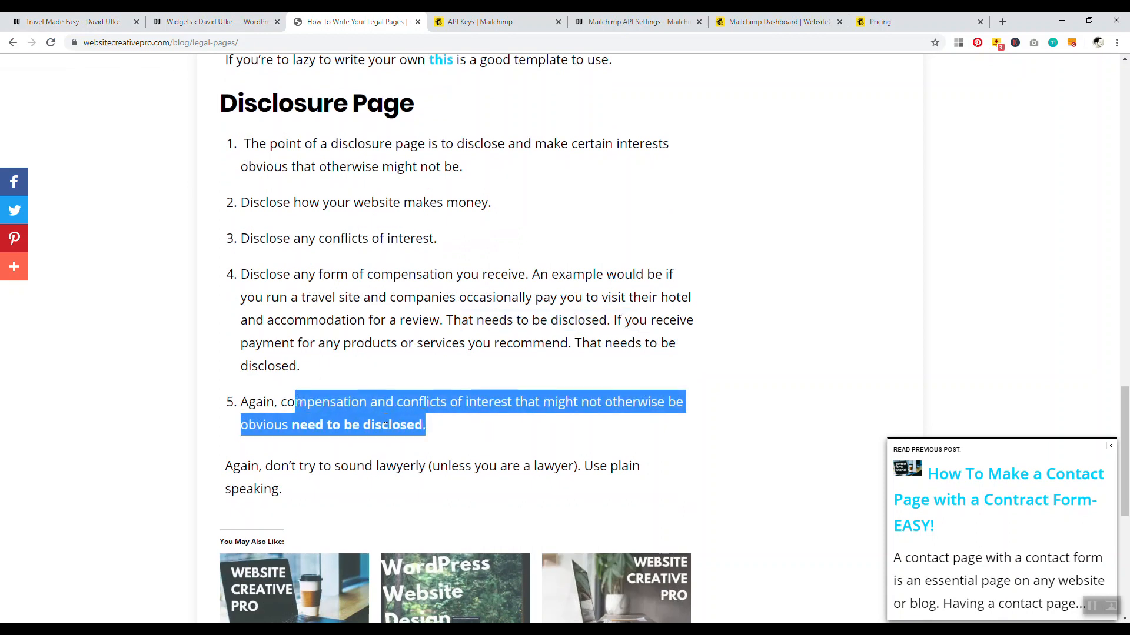
left_click(212, 21)
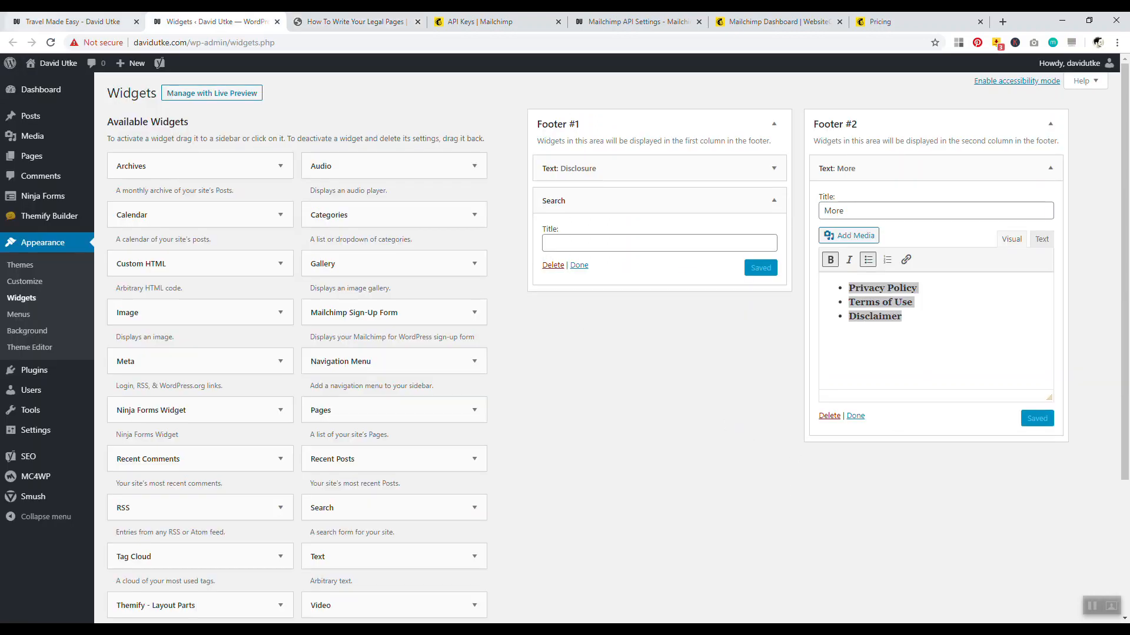
Tidy up the browser tabs and open the WordPress Pages list in a new tab
left_click(136, 22)
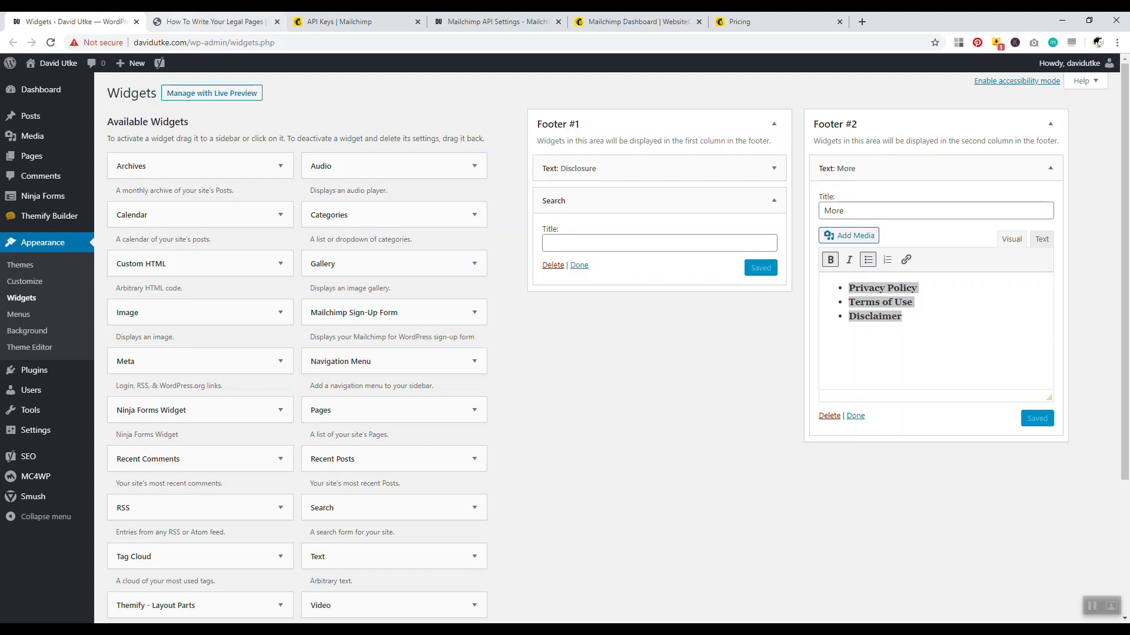
left_click(211, 22)
left_click_drag(1125, 453, 1125, 57)
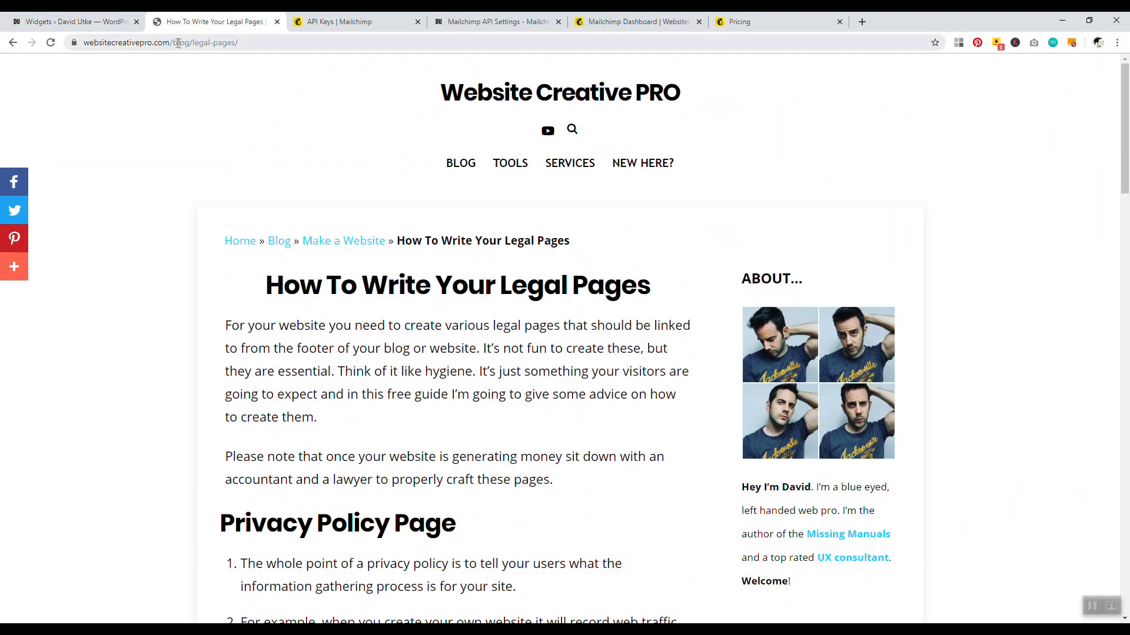
left_click(71, 22)
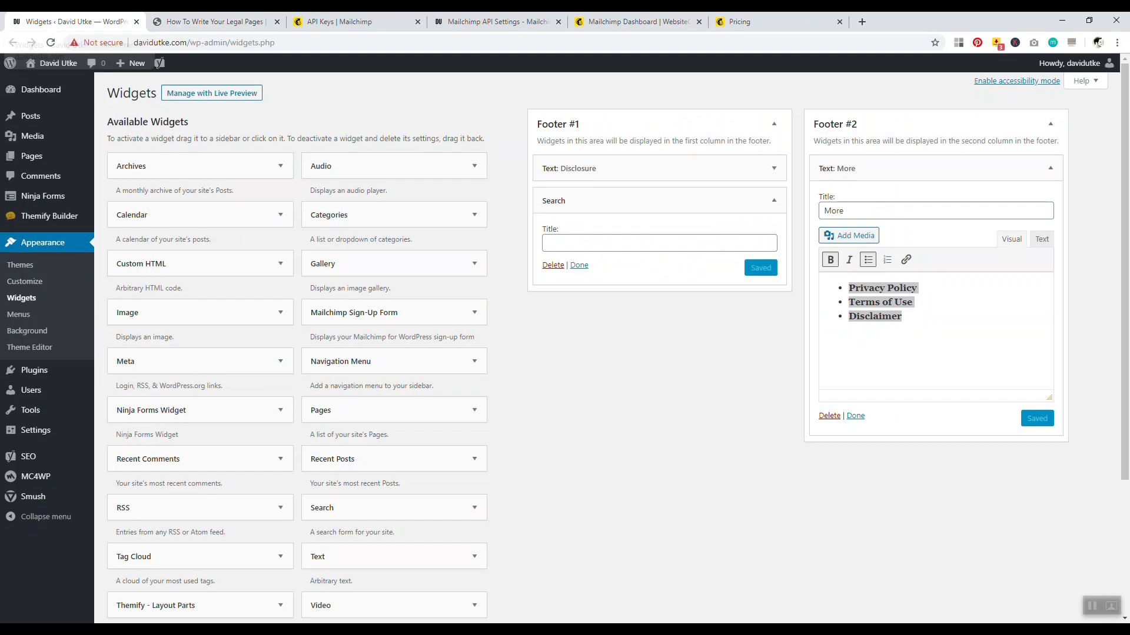
right_click(38, 157)
left_click(46, 165)
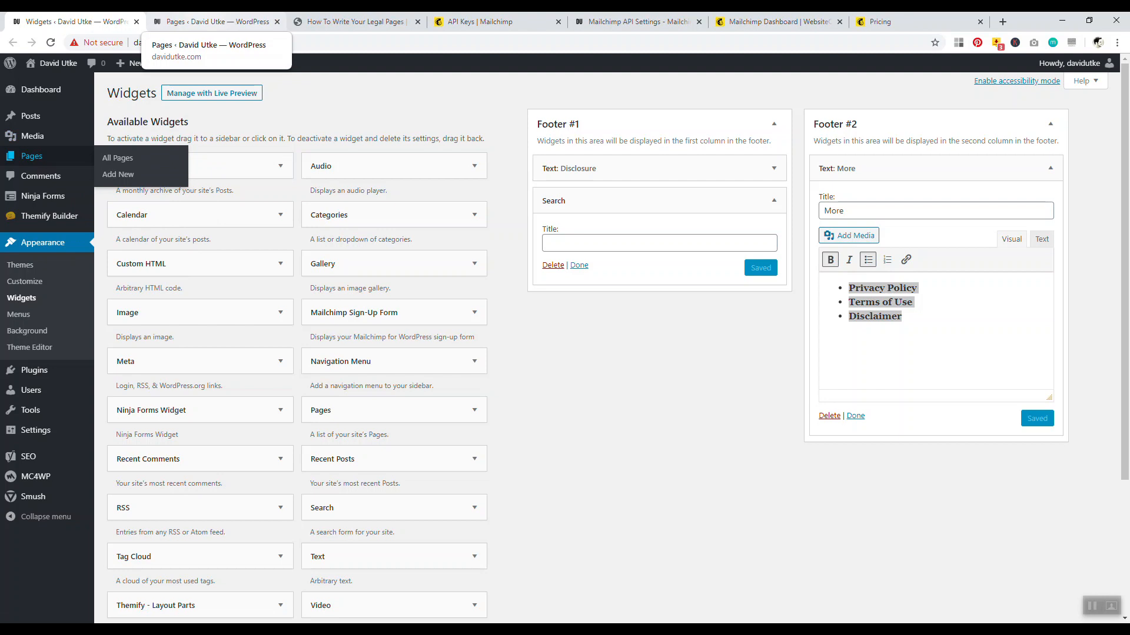
left_click(215, 22)
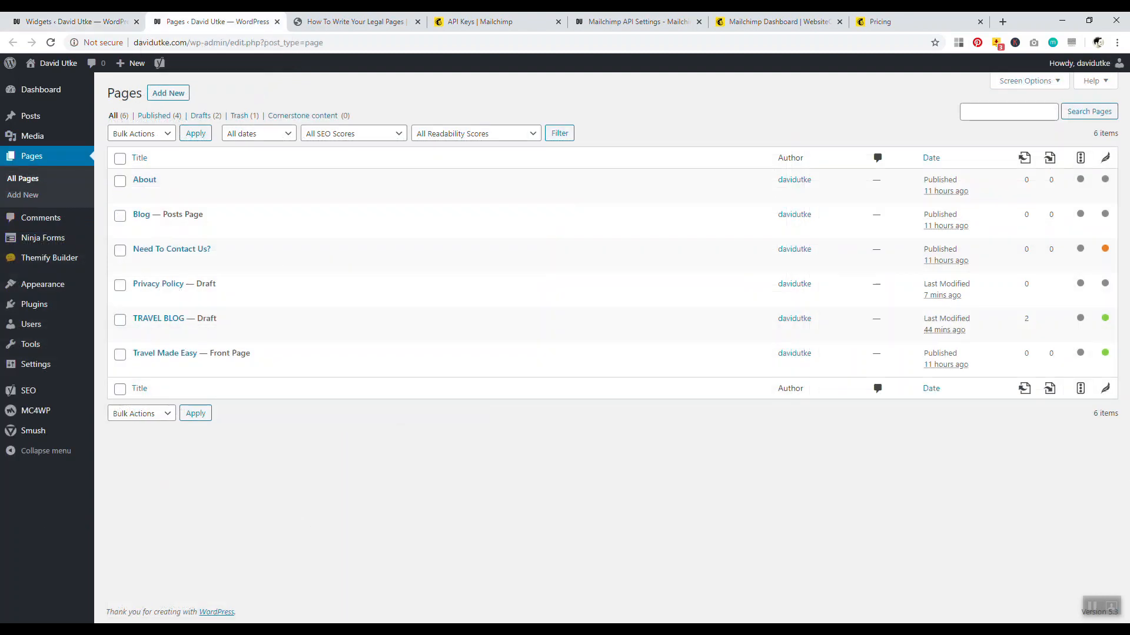
Create and publish a new page titled 'Terms of Use'
left_click(177, 95)
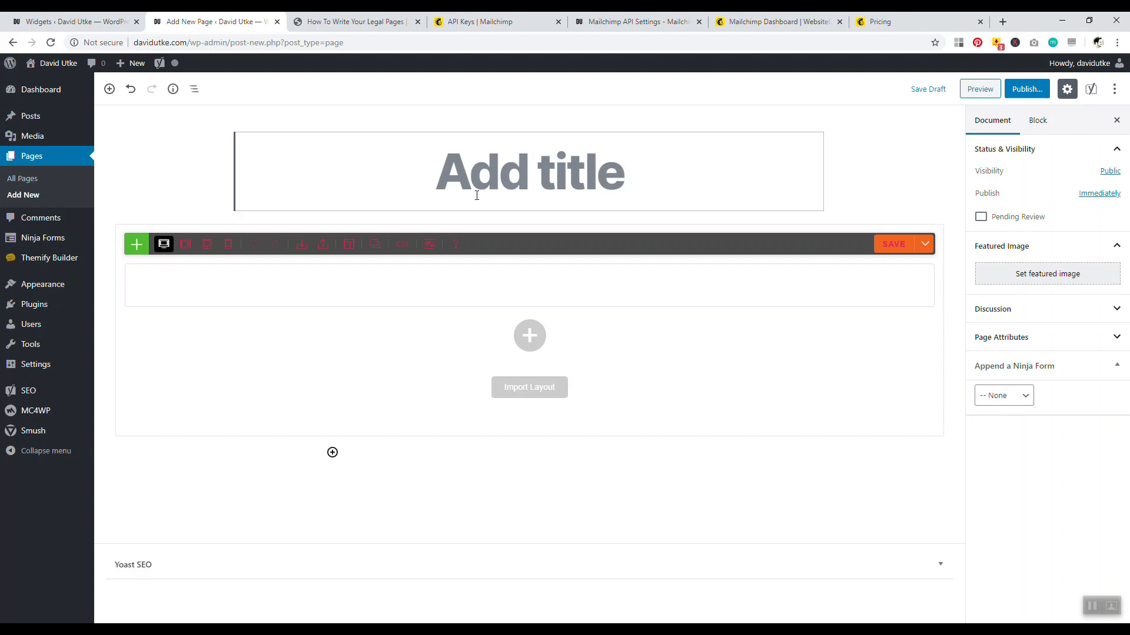
type("T")
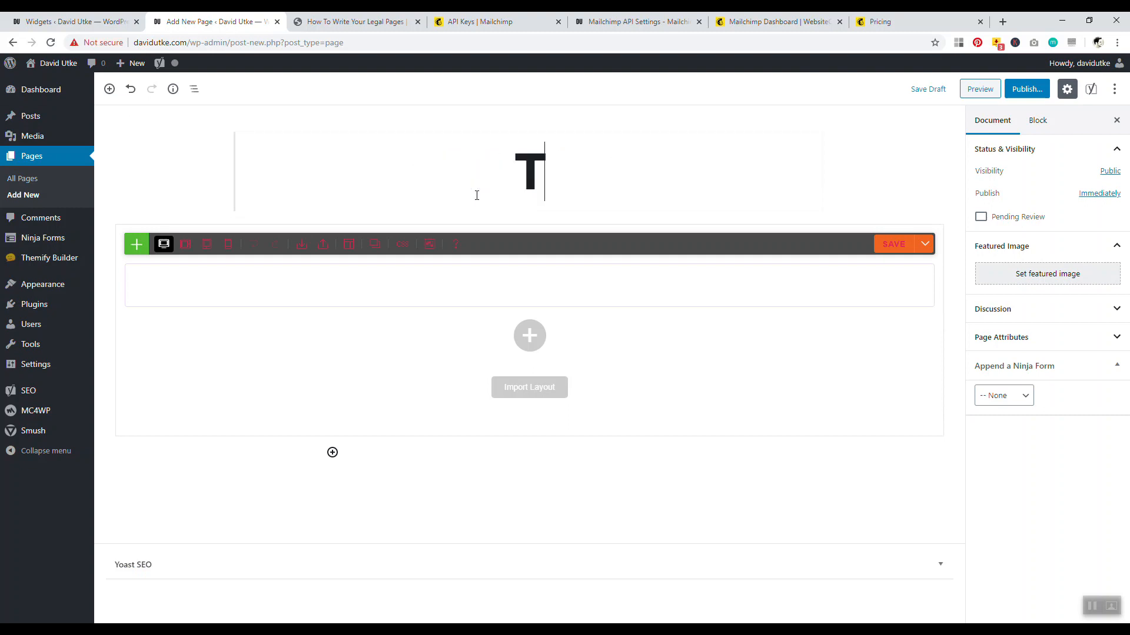
key("BackSpace")
type("Di")
key("BackSpace")
key("BackSpace")
type("Terms of ")
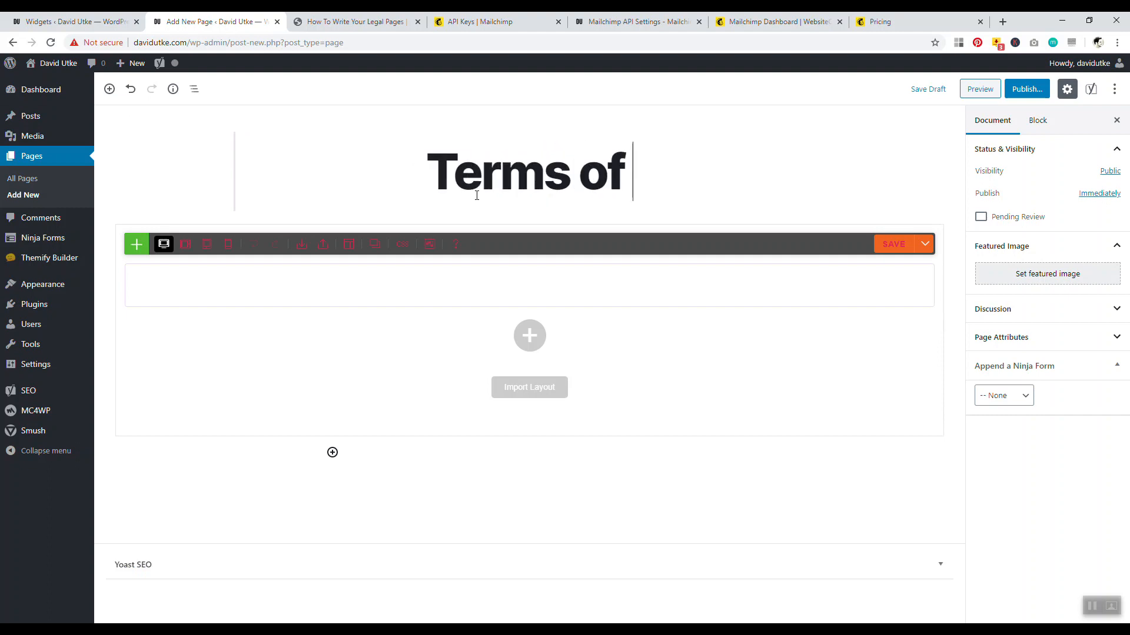
type("Use")
key("Return")
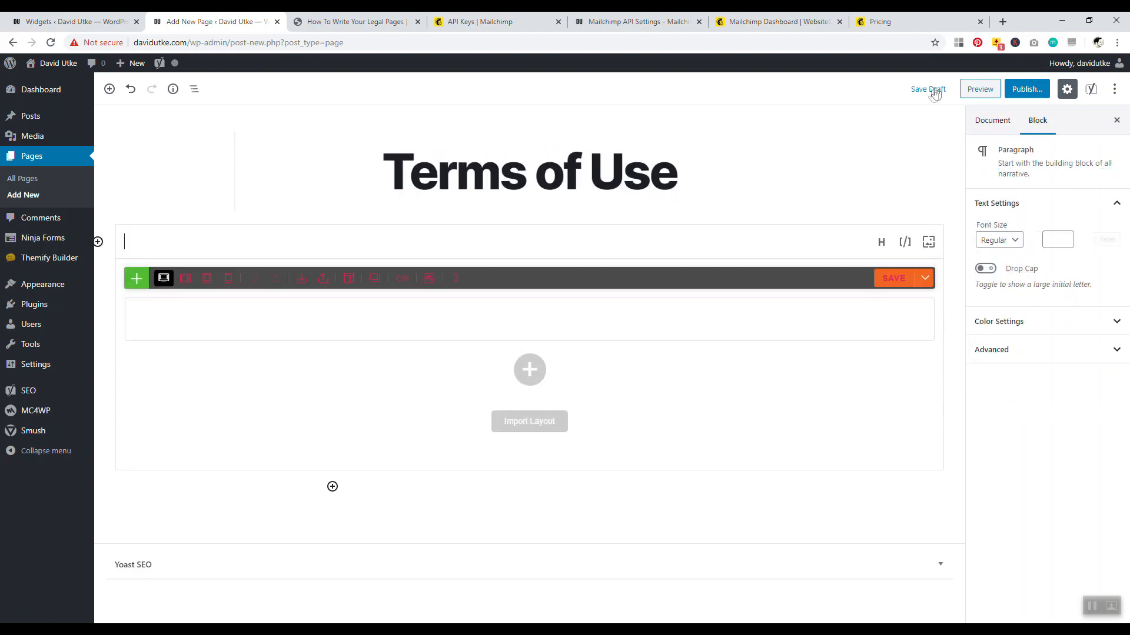
left_click(546, 157)
left_click(1024, 89)
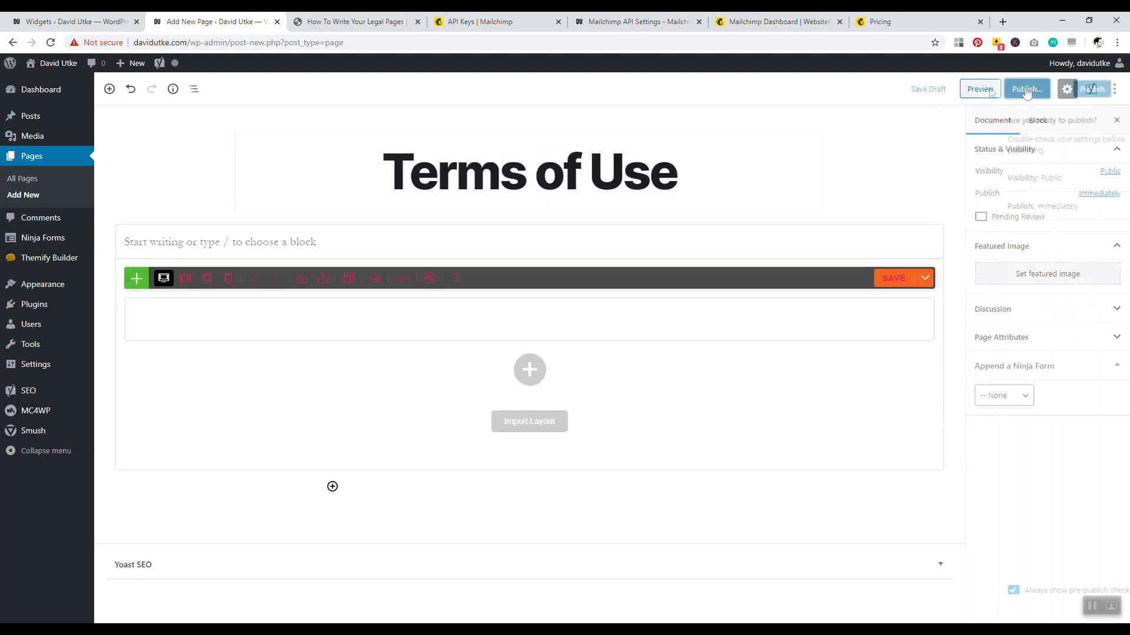
left_click(1059, 89)
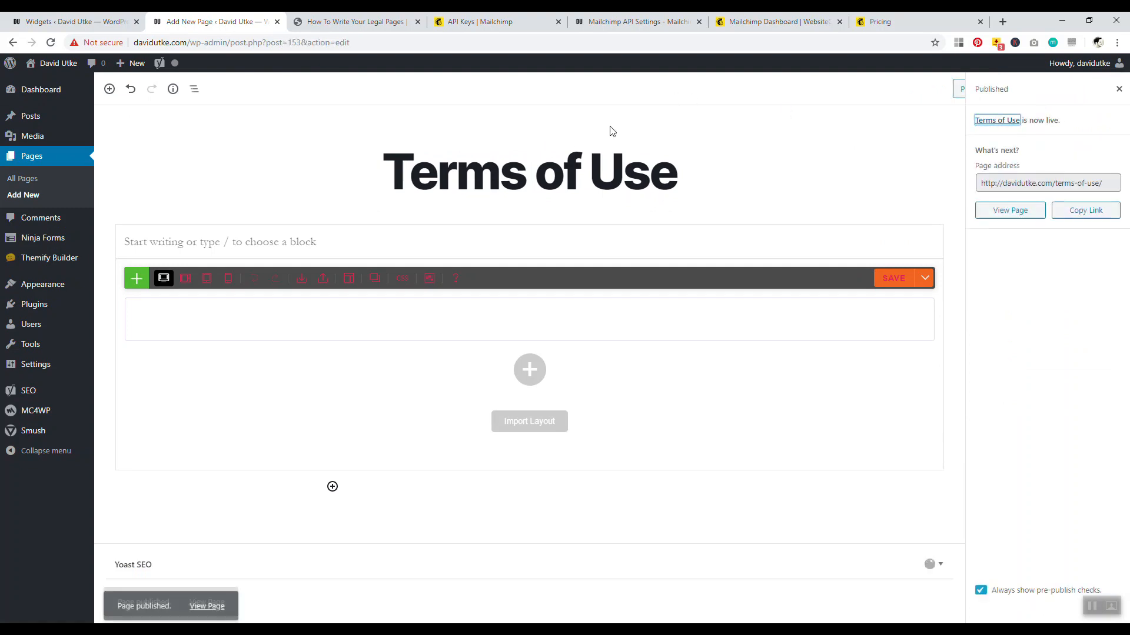
Change the page slug to terms, update it, and copy its davidutke.com/terms/ URL
left_click(589, 182)
left_click(801, 121)
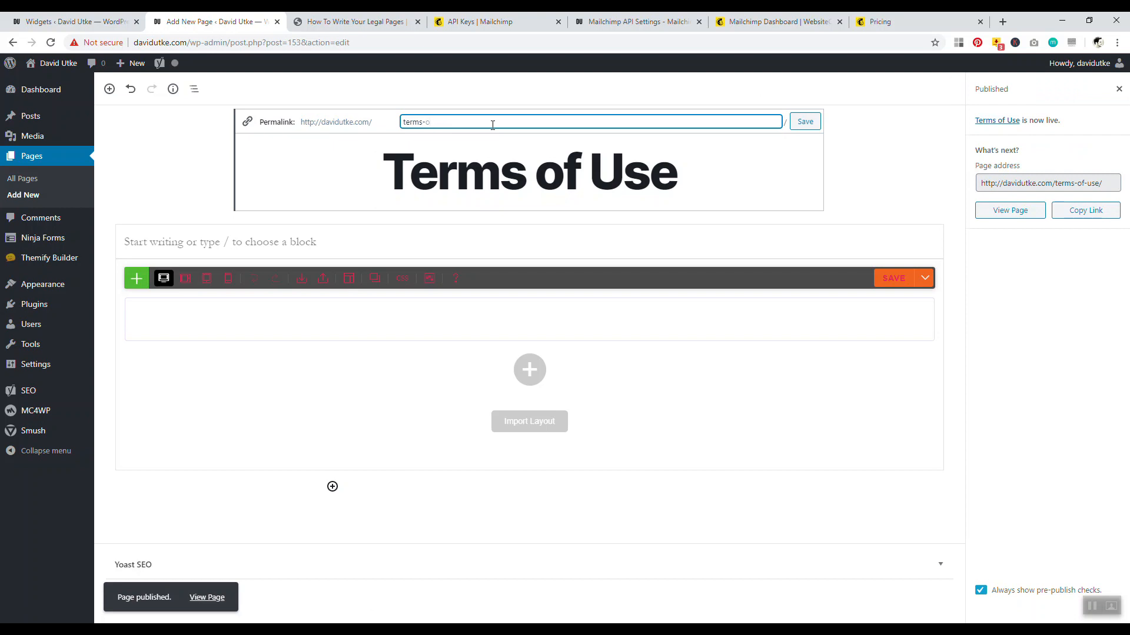
left_click(798, 125)
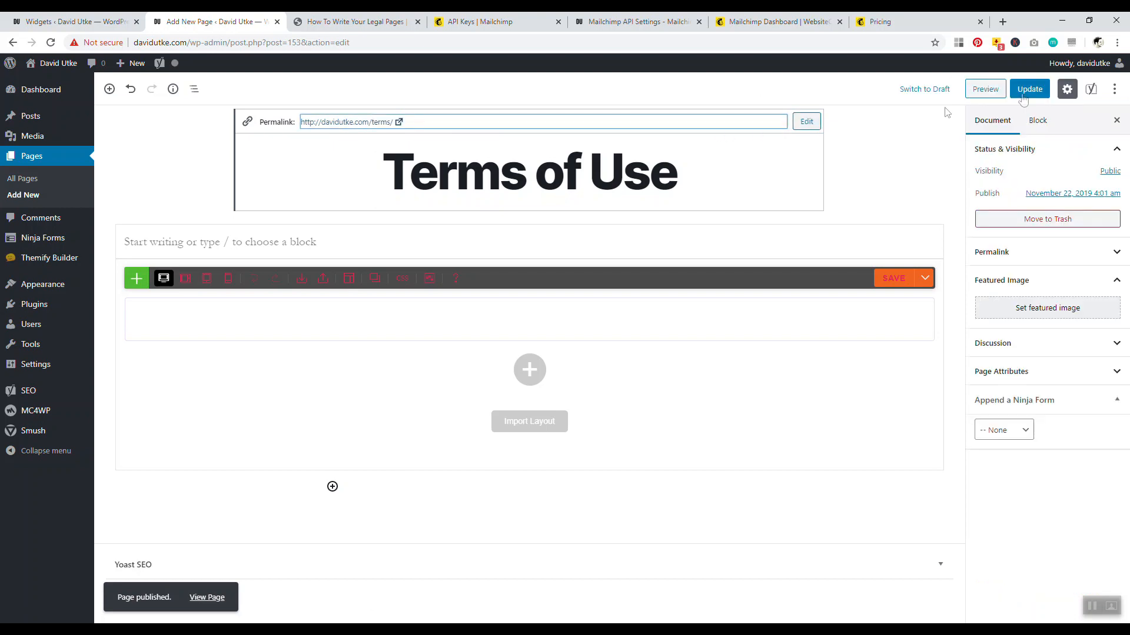
left_click(1027, 93)
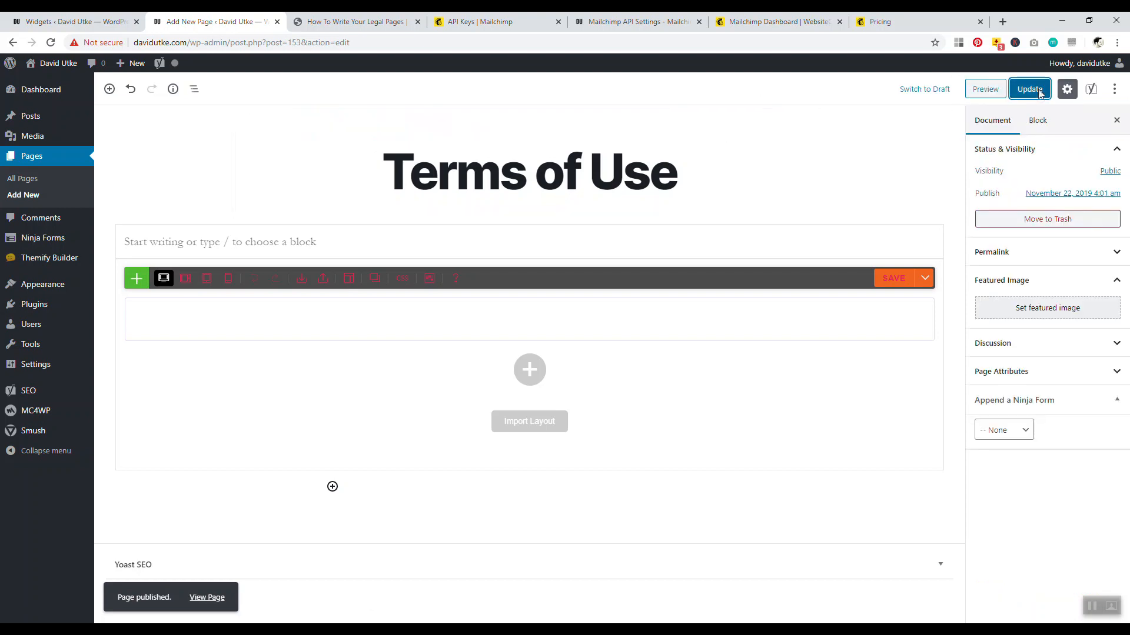
left_click(491, 176)
left_click(345, 123)
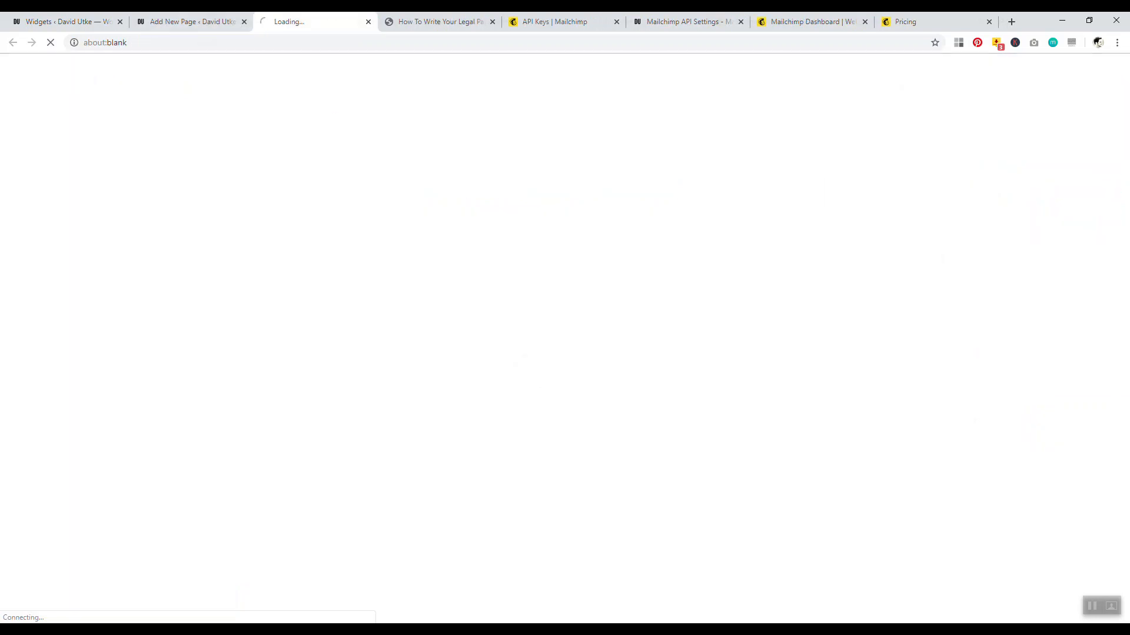
left_click(171, 43)
key("ctrl+c")
right_click(169, 42)
left_click(194, 108)
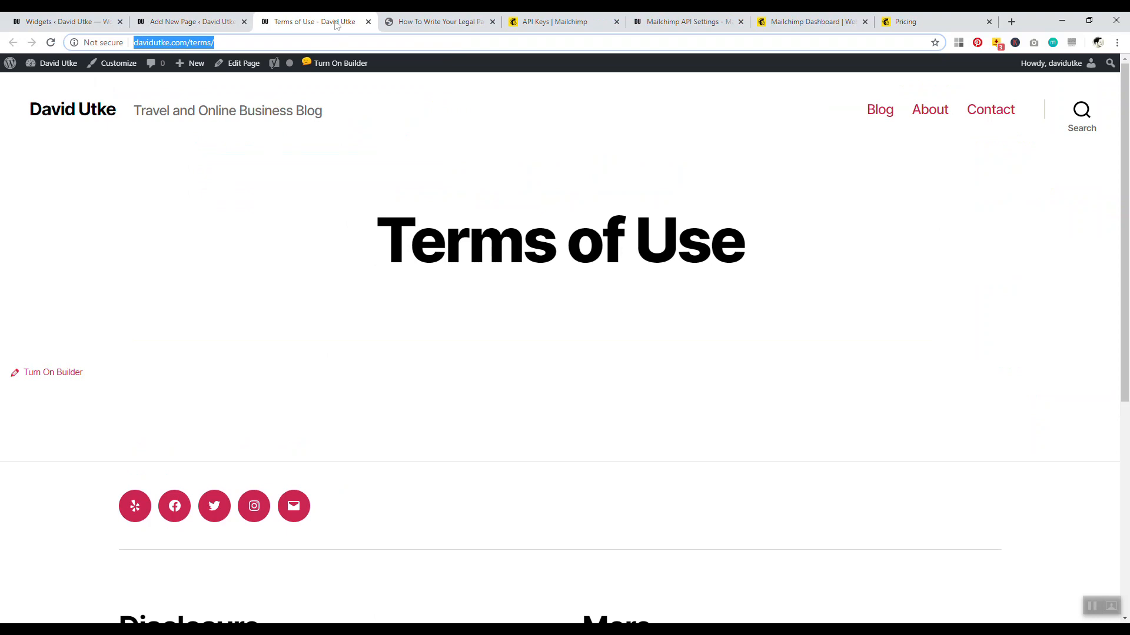
left_click(368, 22)
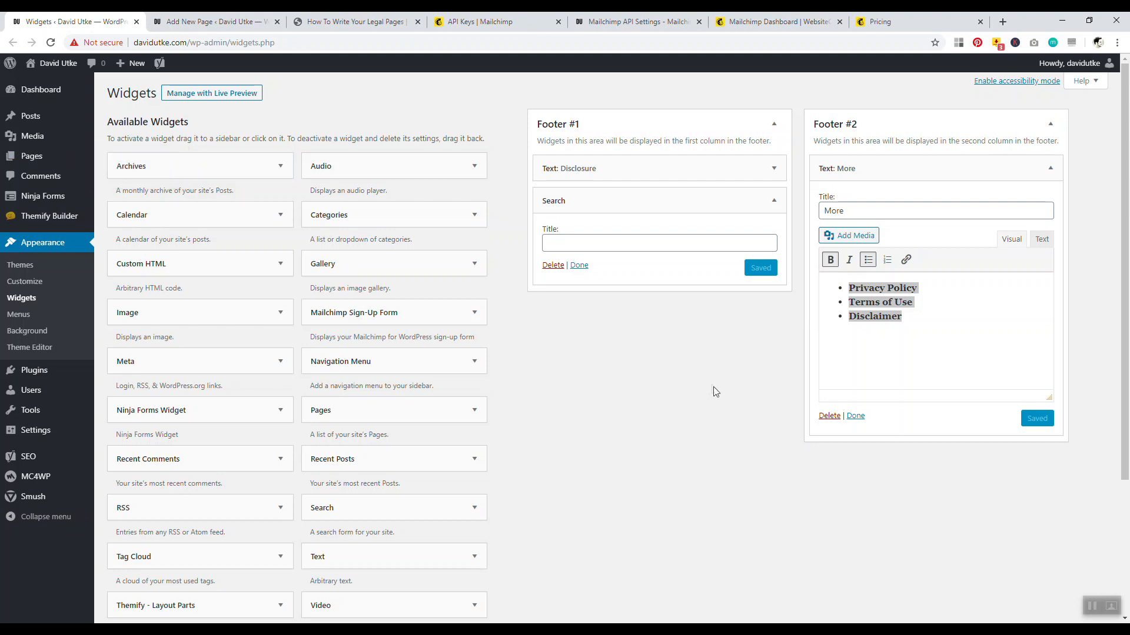
Link Terms of Use and Privacy Policy in the More widget to the copied page address
left_click(863, 303)
left_click_drag(903, 302, 865, 303)
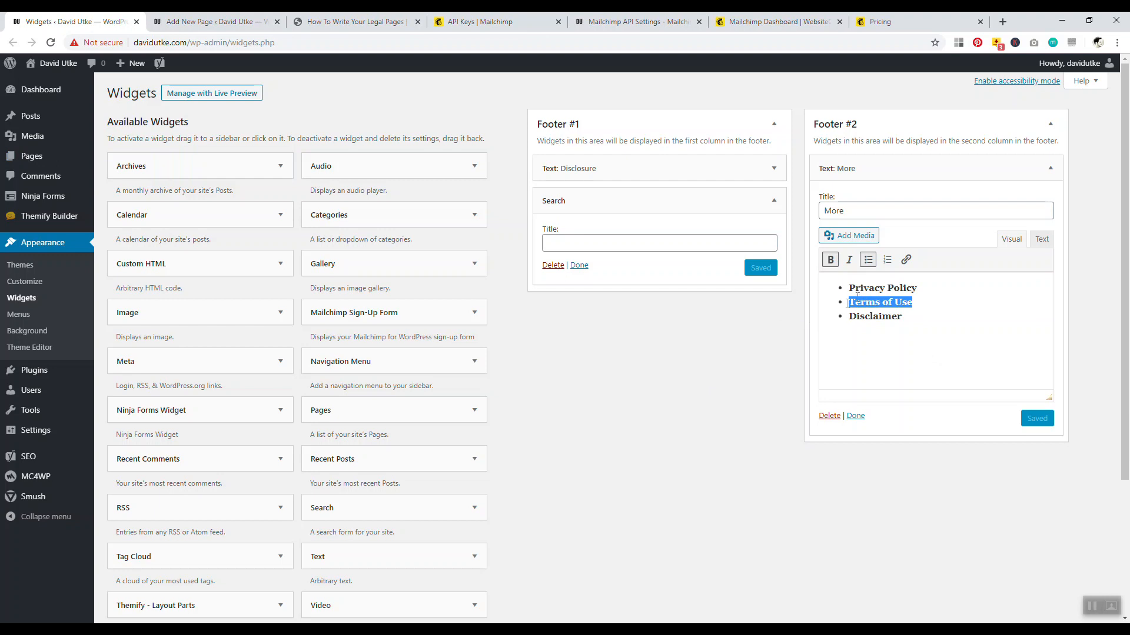
left_click(903, 261)
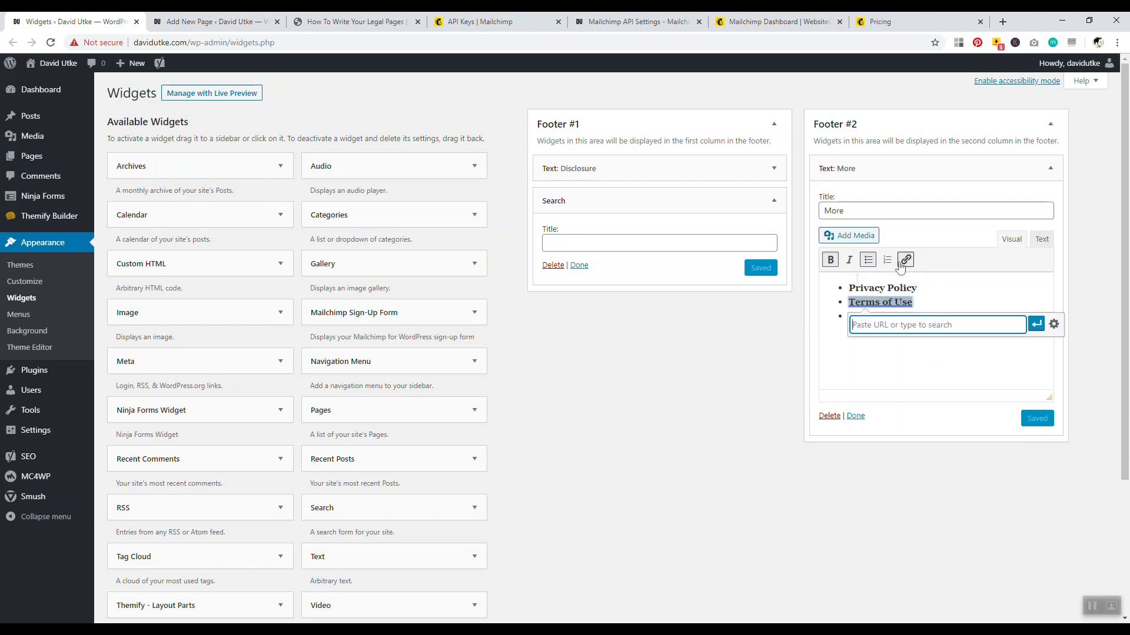
right_click(874, 323)
left_click(900, 419)
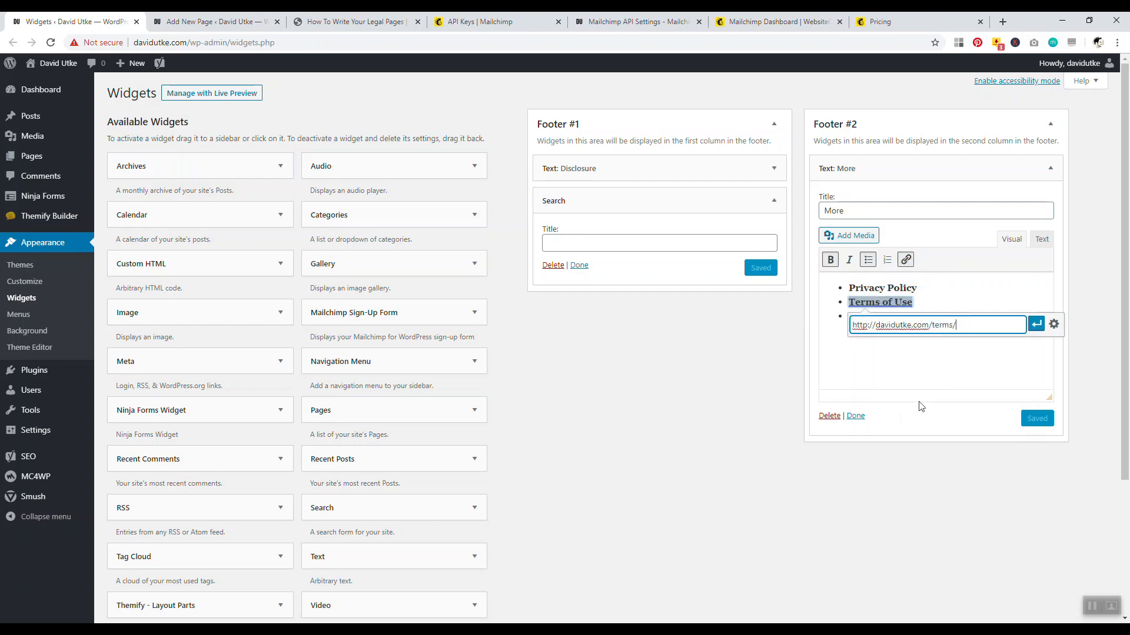
left_click(1036, 323)
left_click(907, 287)
left_click_drag(894, 289, 848, 288)
left_click(906, 260)
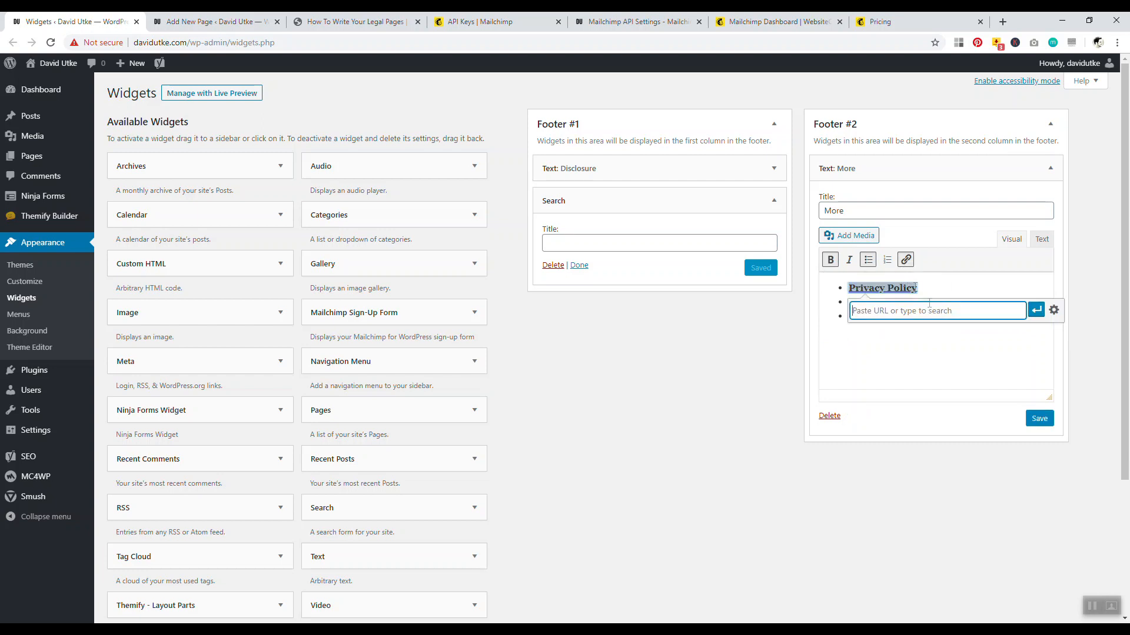
right_click(929, 320)
left_click(951, 405)
left_click(1036, 310)
Link Disclaimer to the same address and save the More widget
left_click(923, 336)
left_click_drag(903, 319, 859, 318)
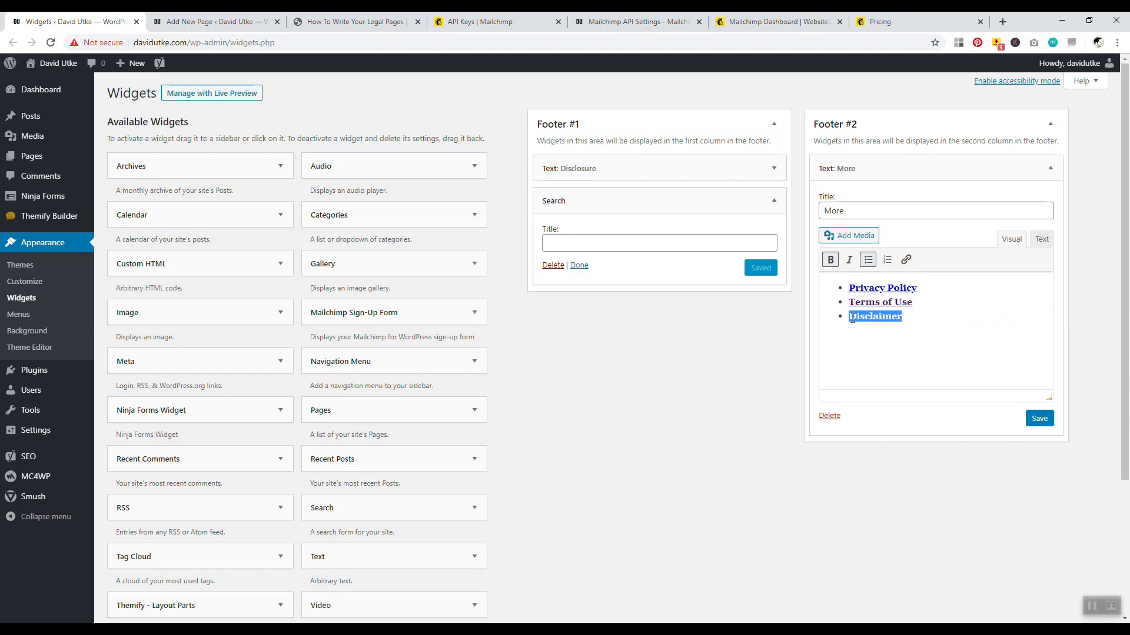
left_click(906, 260)
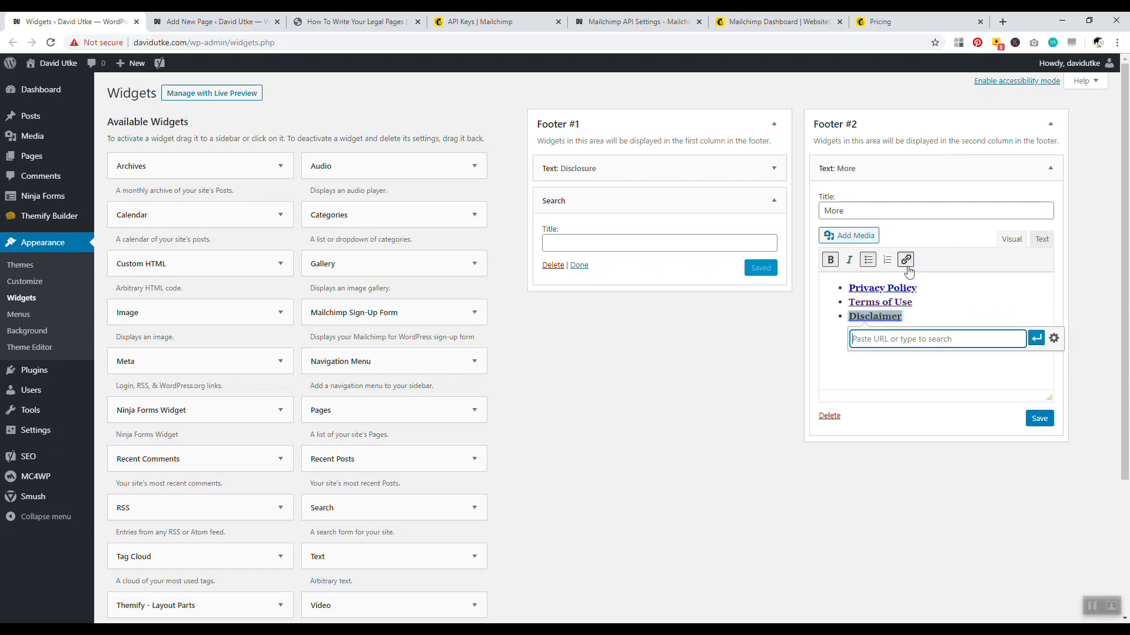
right_click(885, 340)
left_click(919, 430)
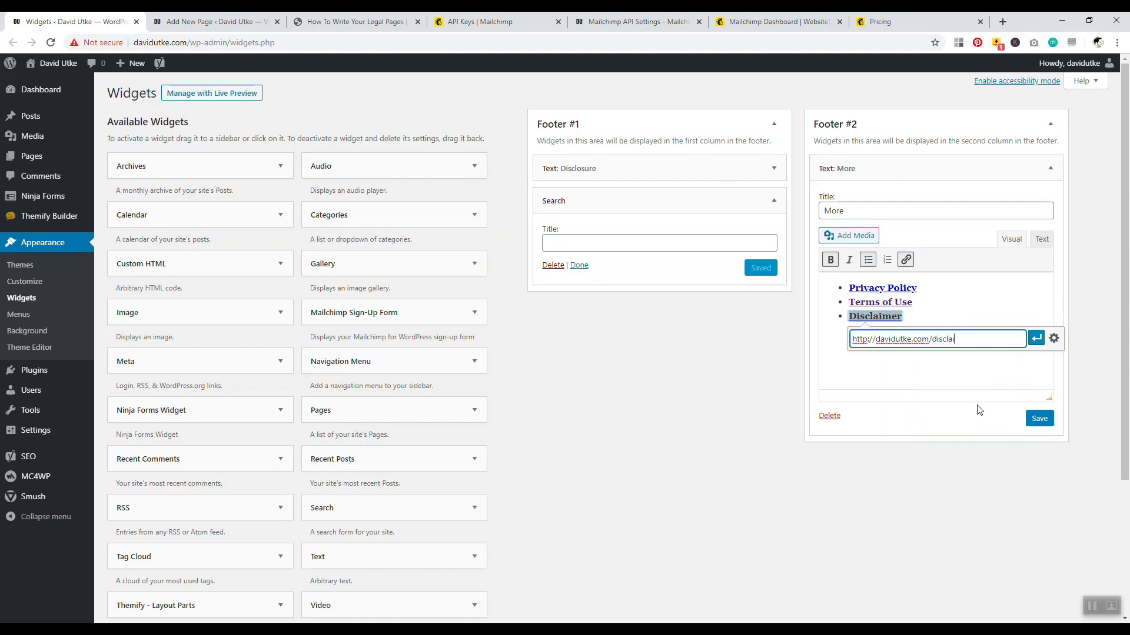
left_click(1036, 339)
left_click(1045, 422)
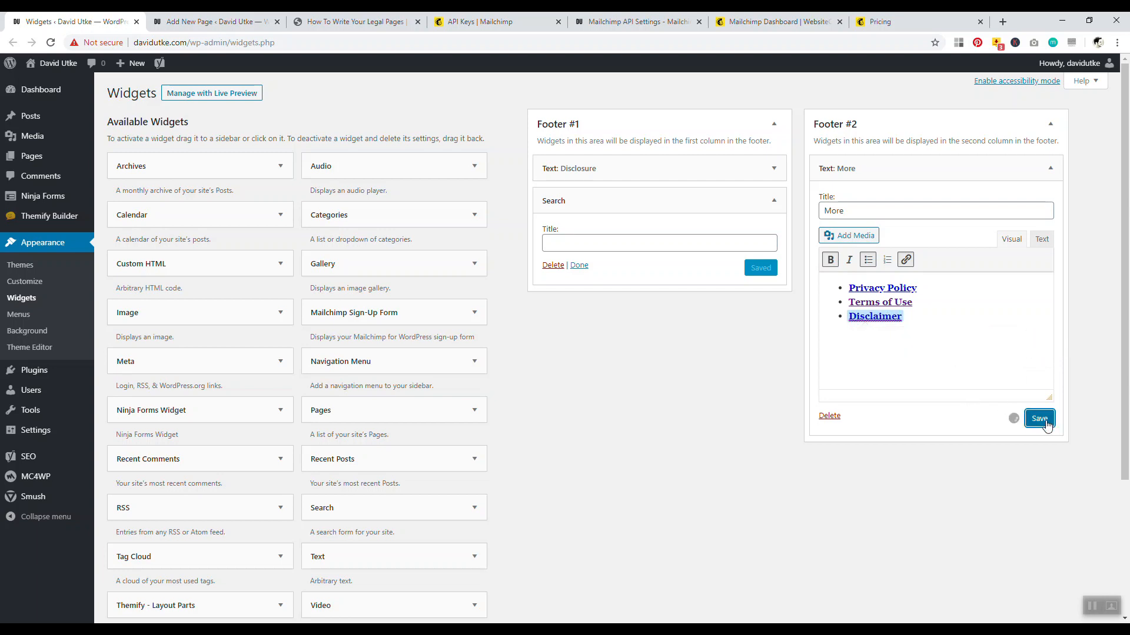
Open the live homepage in a new tab to check the linked footer items
left_click(206, 22)
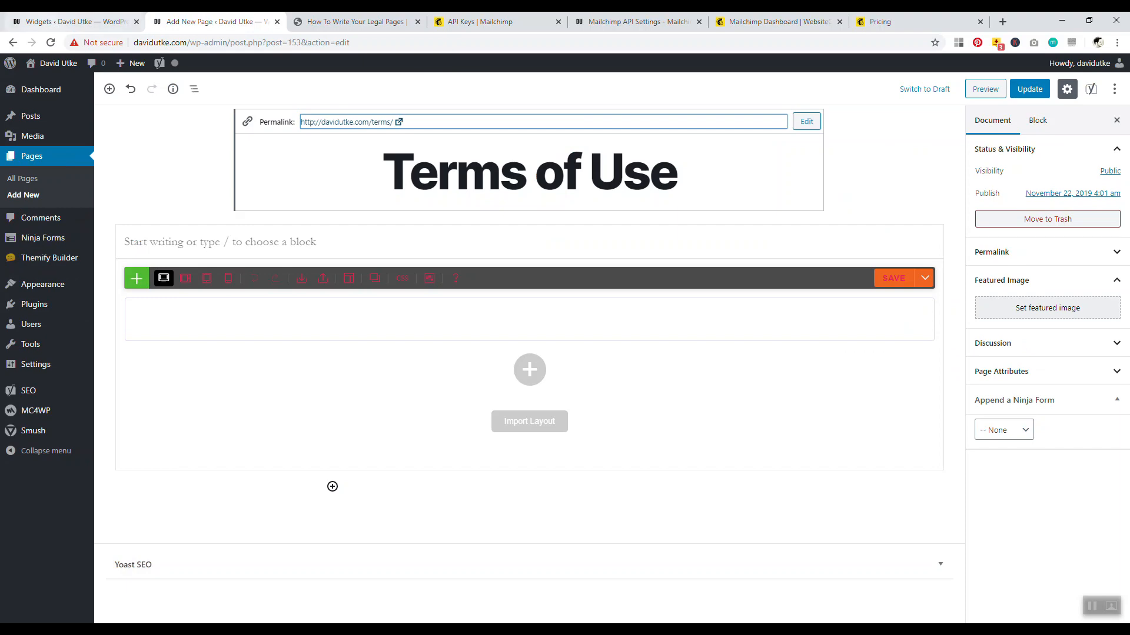
left_click(65, 24)
right_click(69, 59)
left_click(83, 68)
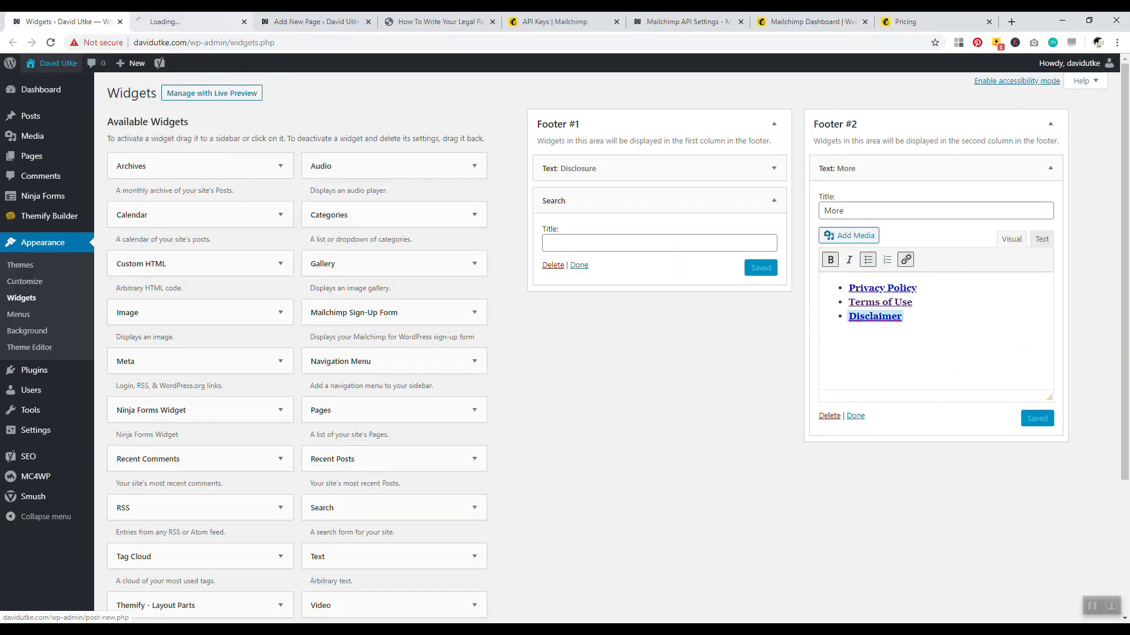
left_click(179, 24)
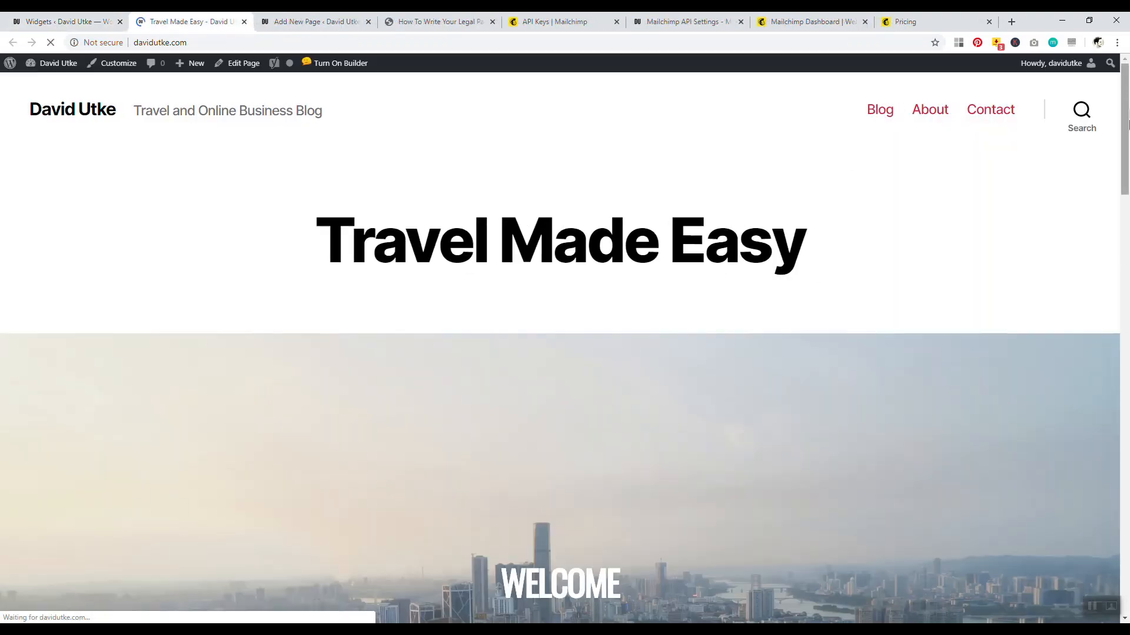
left_click_drag(1125, 124, 1128, 531)
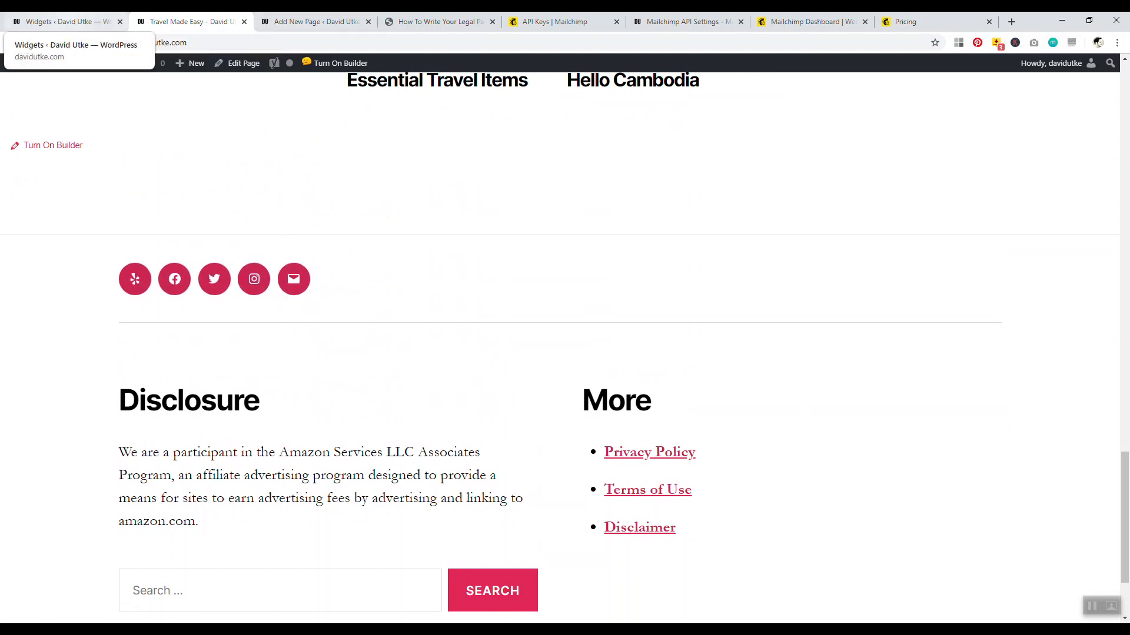
Collapse Footer #2 and open Appearance > Menus in a new tab
left_click(61, 22)
left_click(1049, 125)
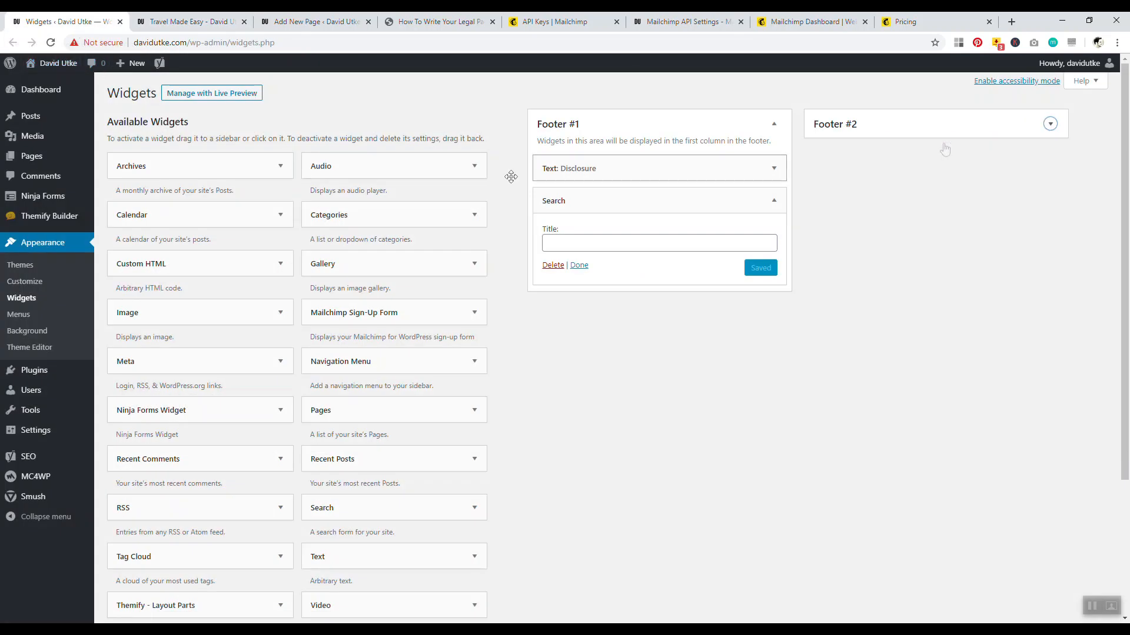
right_click(19, 316)
left_click(34, 323)
left_click(280, 22)
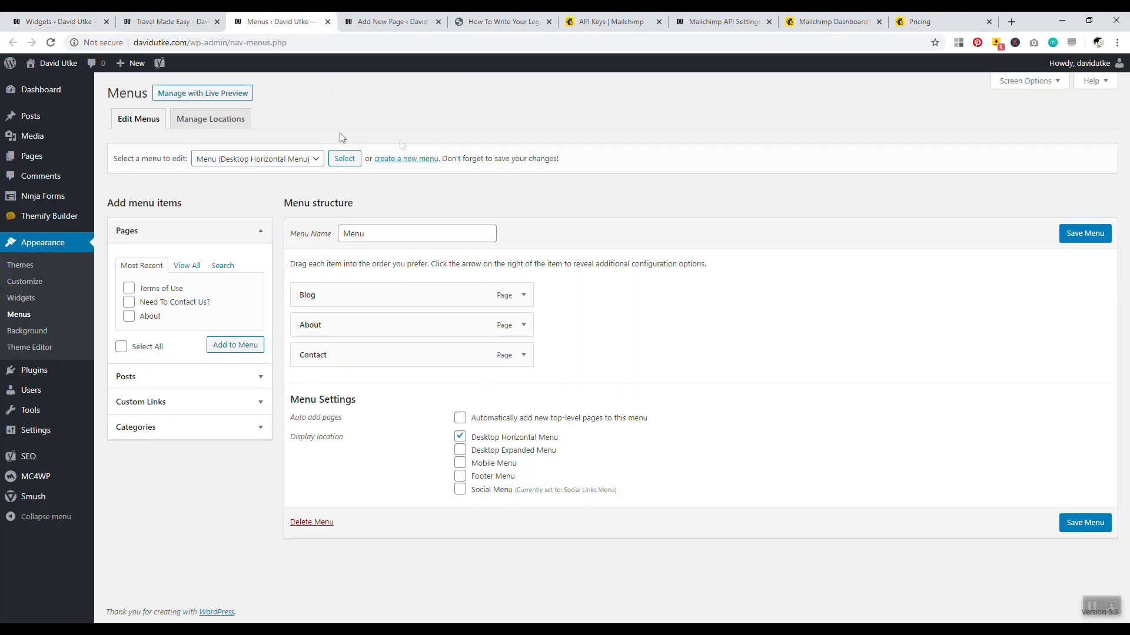
Select the Social Links Menu for editing
left_click(302, 160)
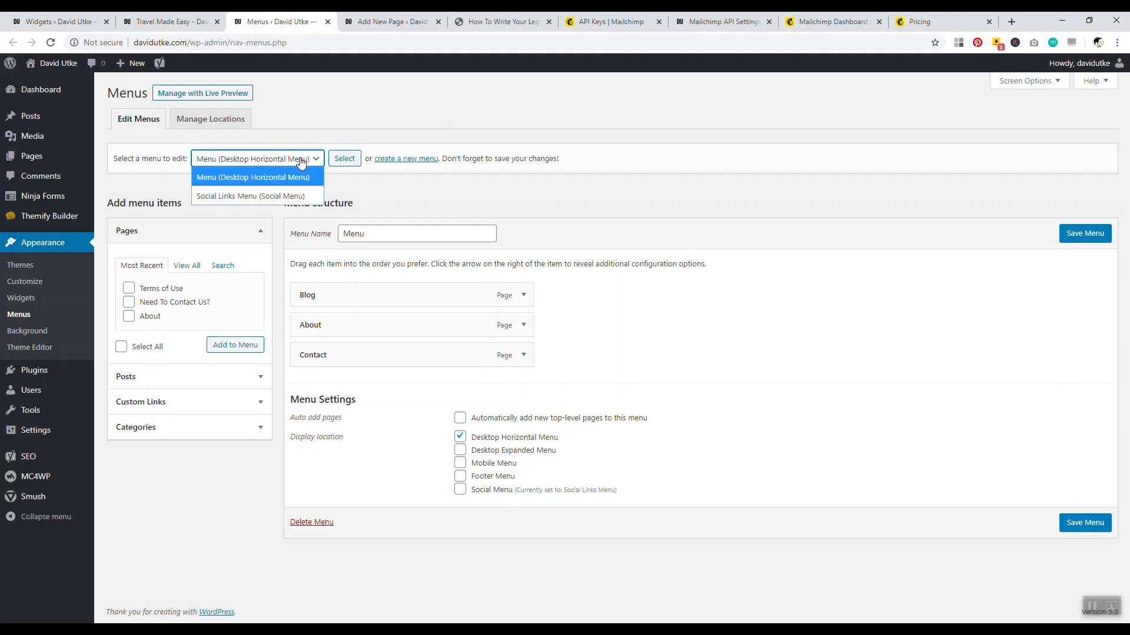
left_click(297, 196)
left_click(344, 159)
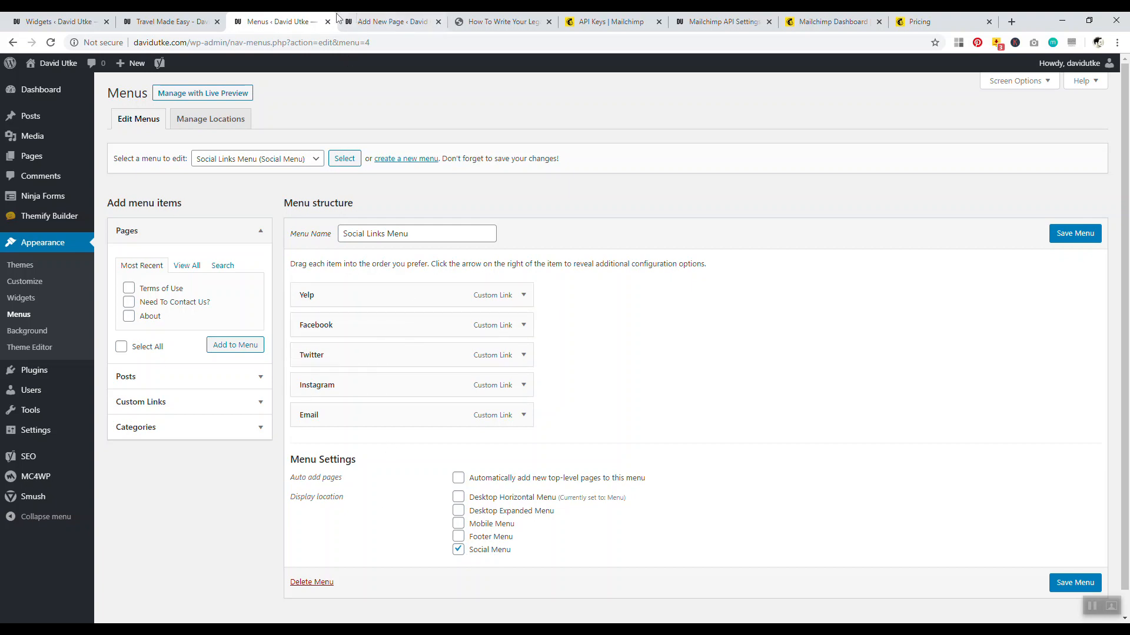
Preview the live site's footer social icons in a new tab, then return to the menu editor
left_click(383, 22)
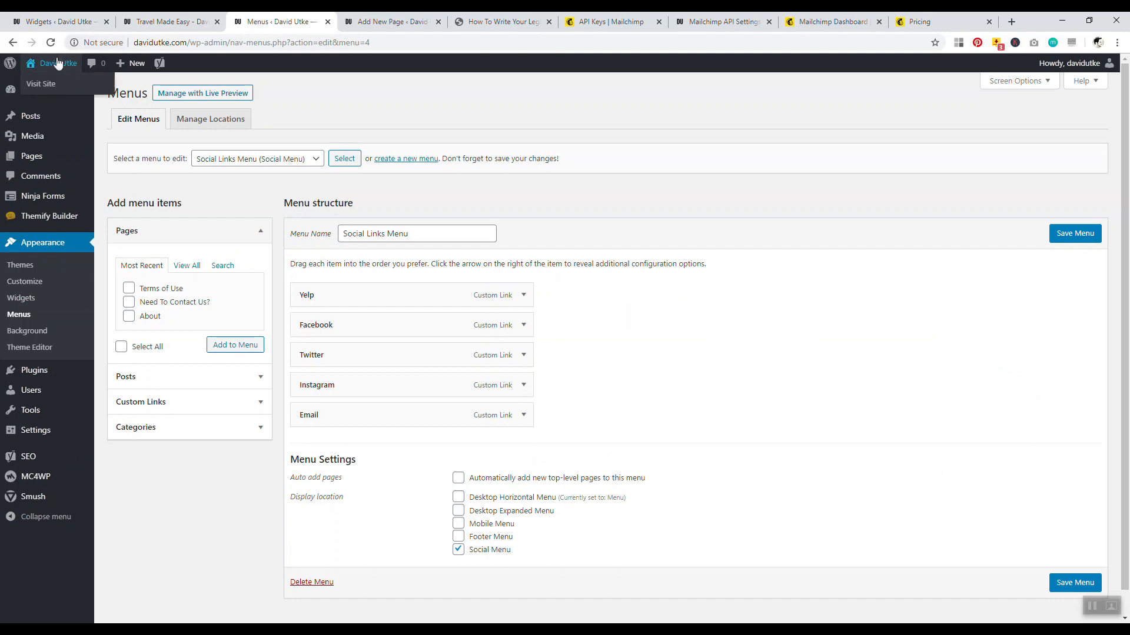
right_click(54, 61)
left_click(83, 69)
left_click(350, 22)
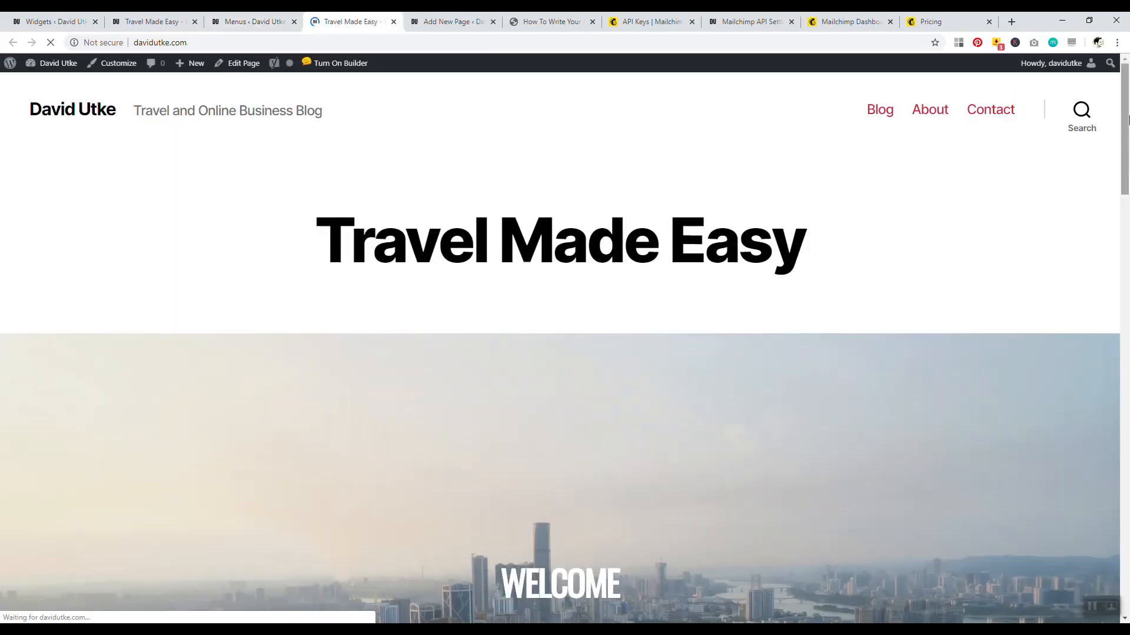
left_click_drag(1126, 152, 1128, 555)
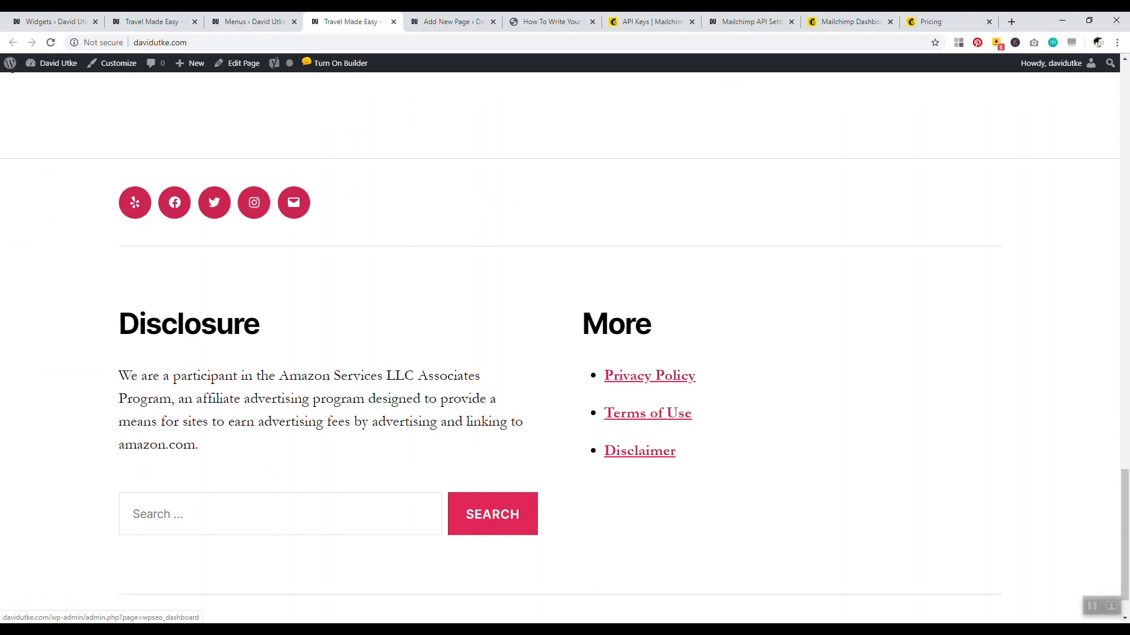
left_click(250, 22)
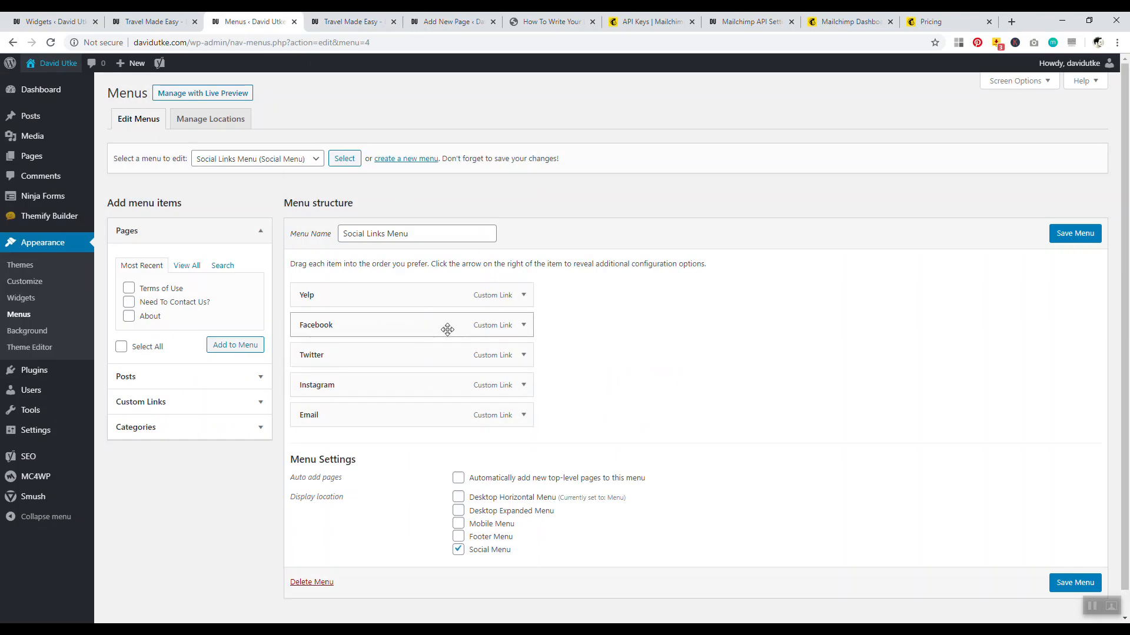
Remove the Yelp and Email items from the Social Links Menu and save the menu
left_click(528, 299)
left_click(304, 414)
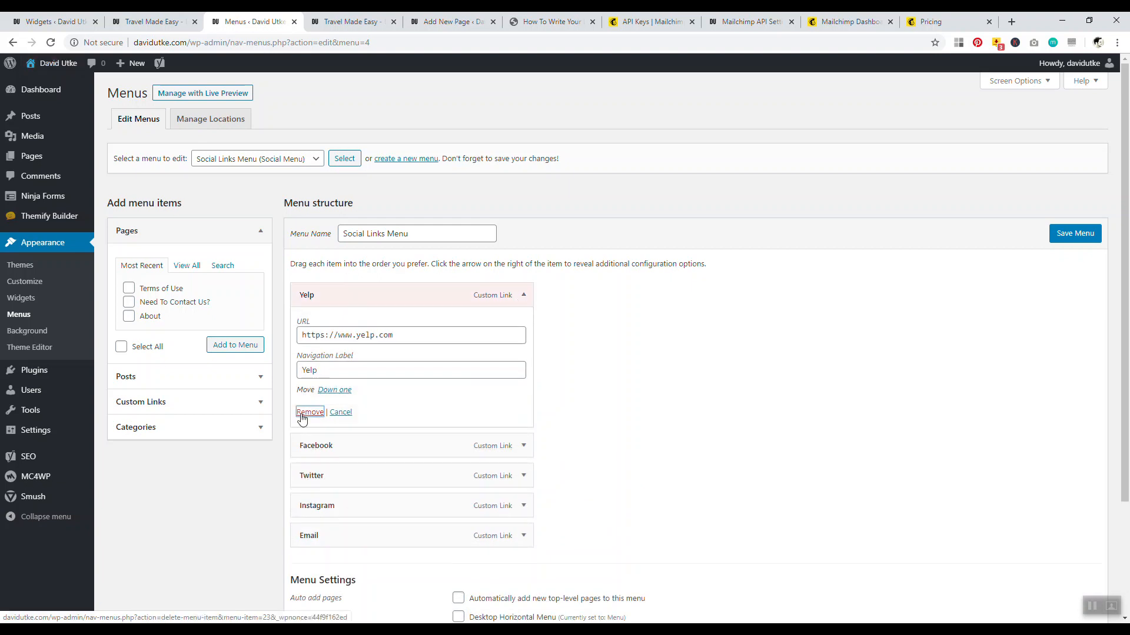
left_click(524, 384)
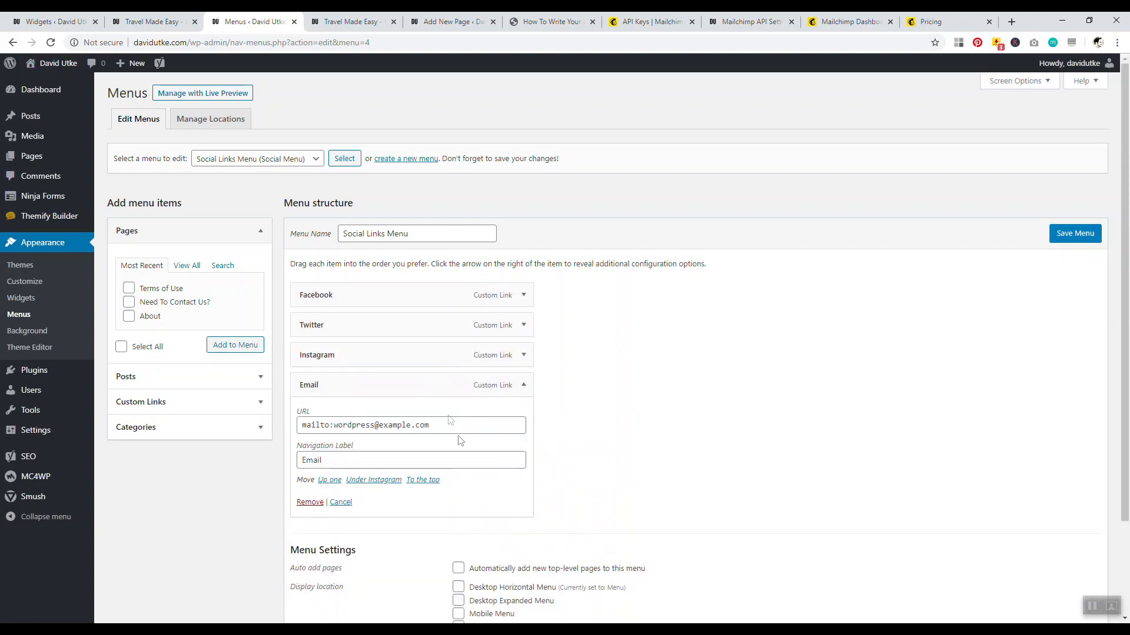
left_click_drag(446, 424, 306, 426)
key("BackSpace")
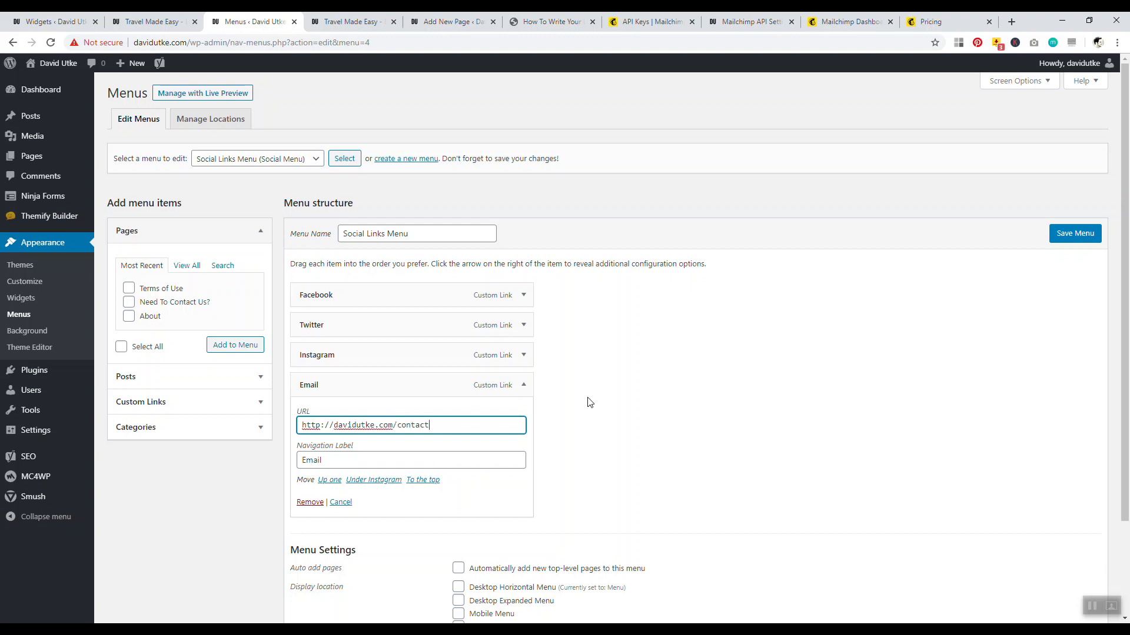
left_click(310, 502)
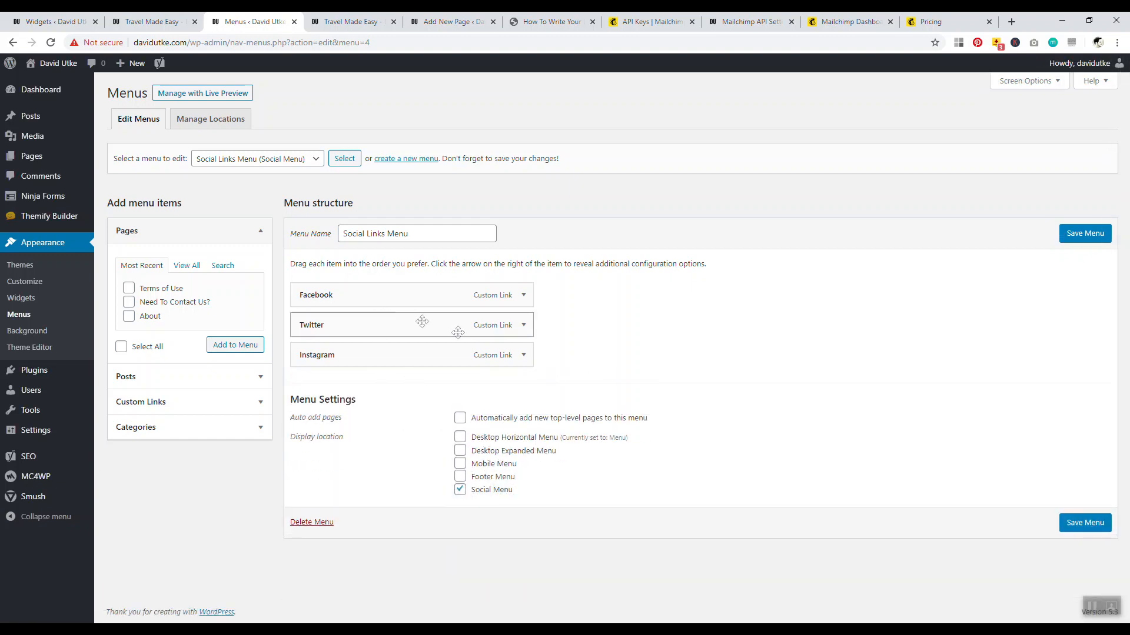
left_click(1080, 233)
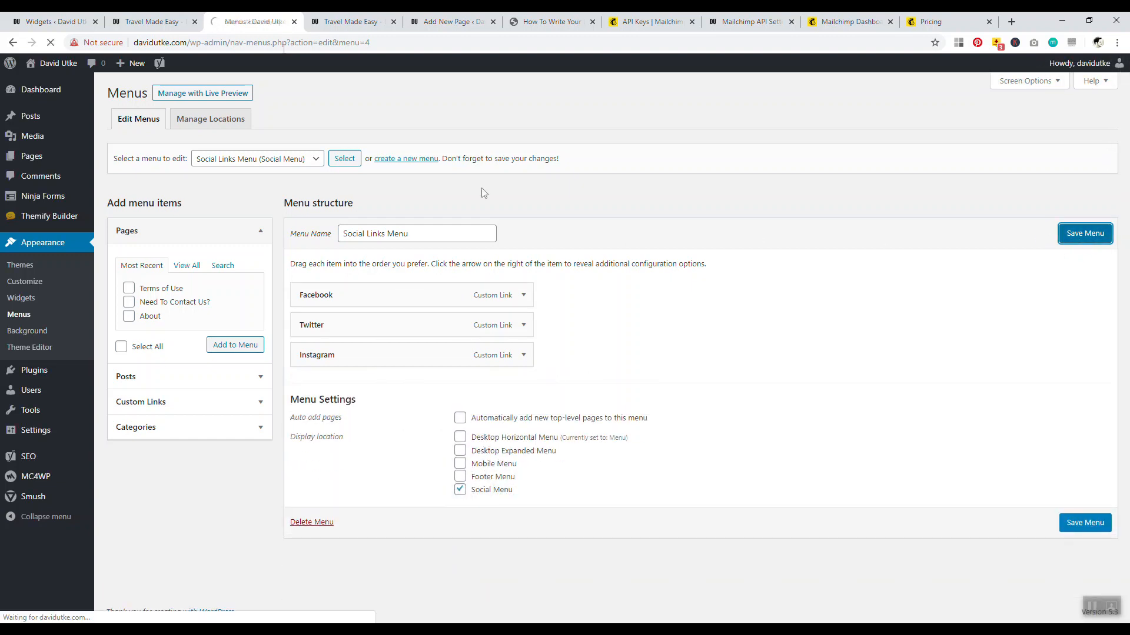
Reload the live site to check the footer social icons, then inspect the Facebook menu item
key("ctrl+Tab")
left_click(50, 42)
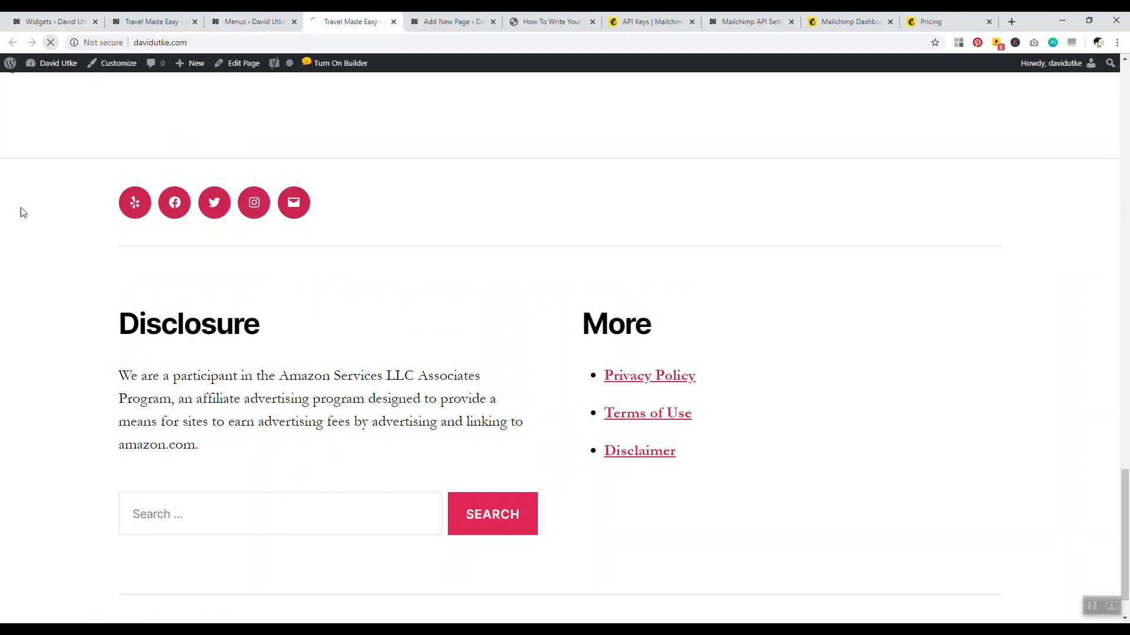
scroll(83, 328, "up", 5)
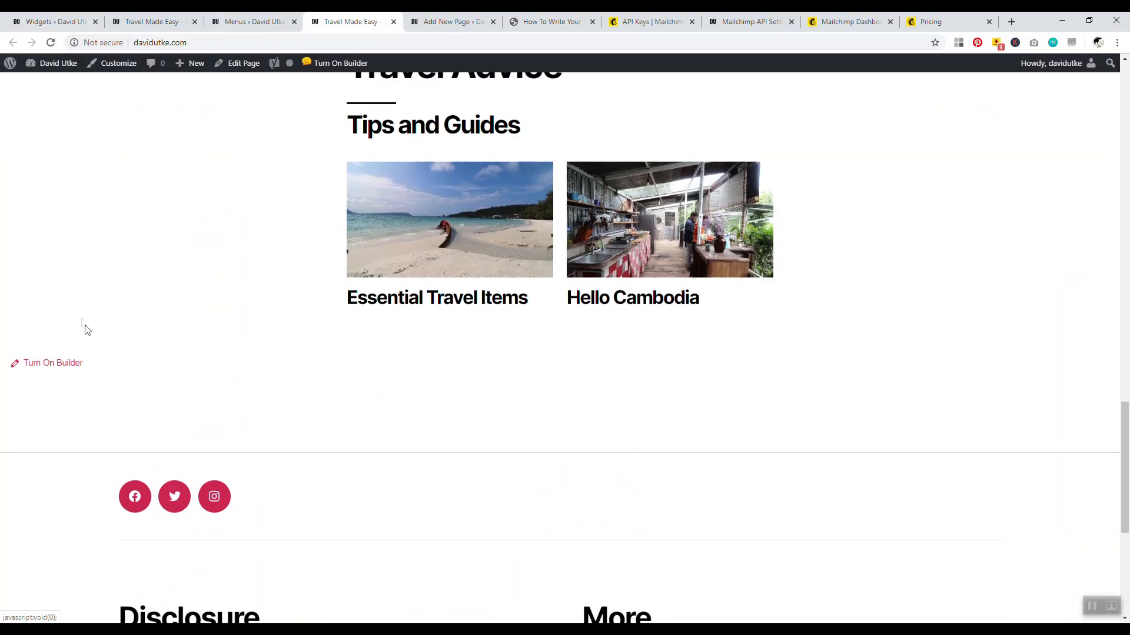
left_click_drag(1124, 444, 1124, 405)
left_click(253, 21)
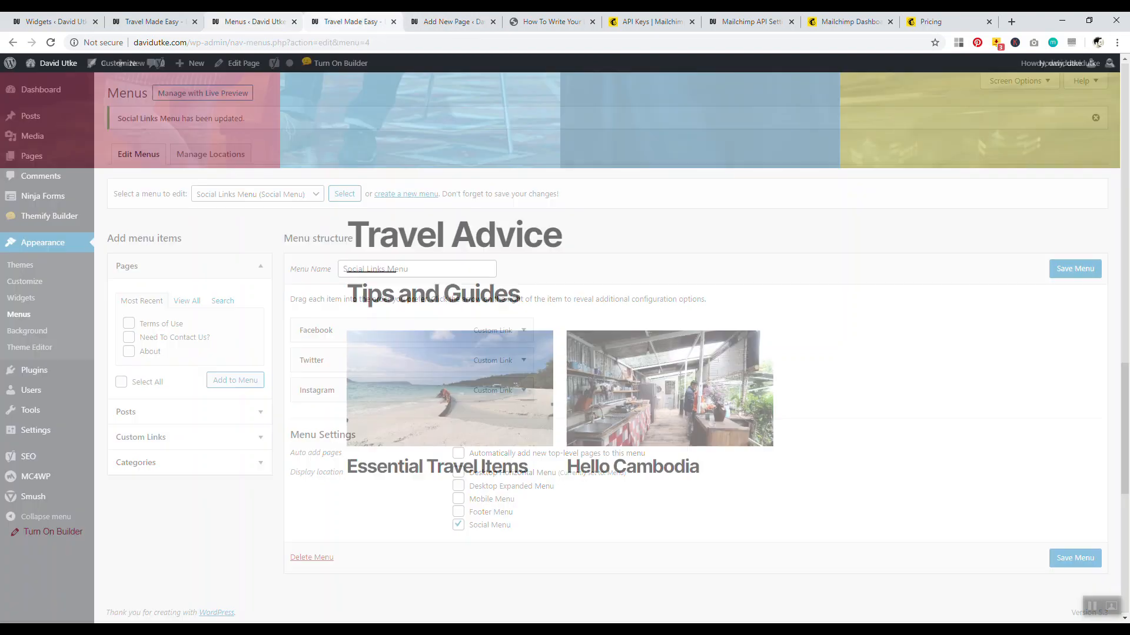
left_click(352, 21)
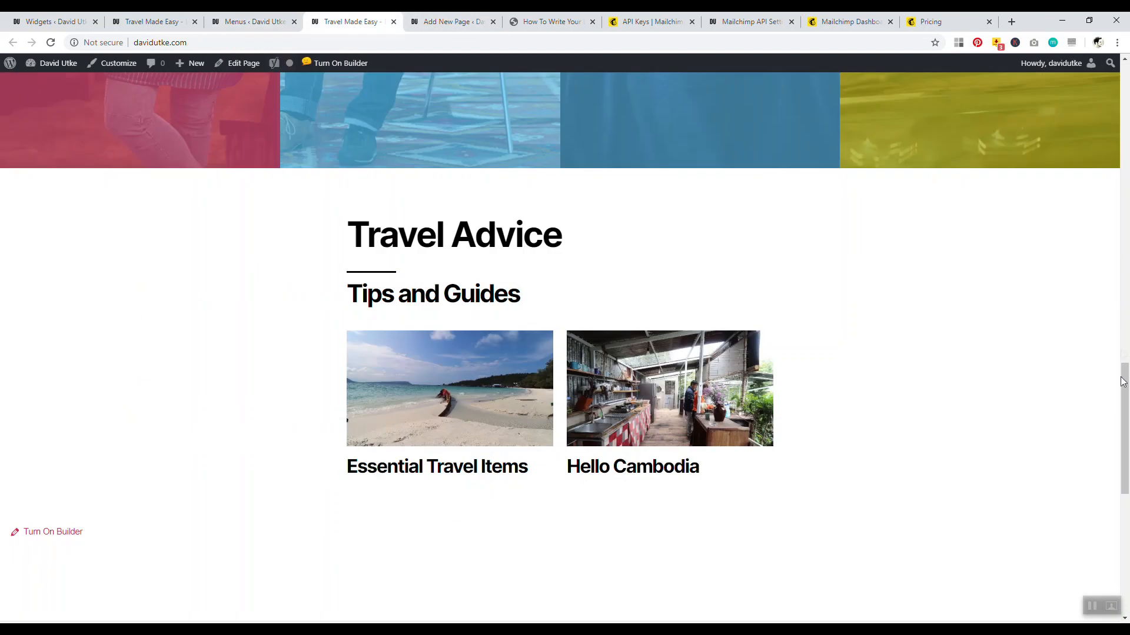
scroll(1123, 381, "down", 8)
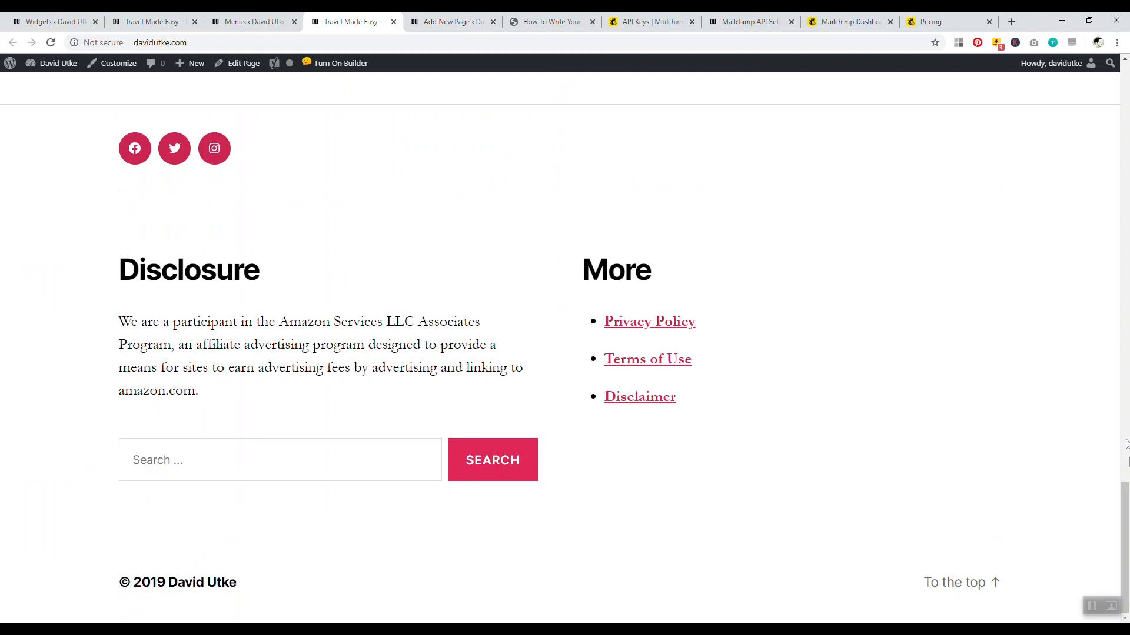
scroll(238, 229, "up", 1)
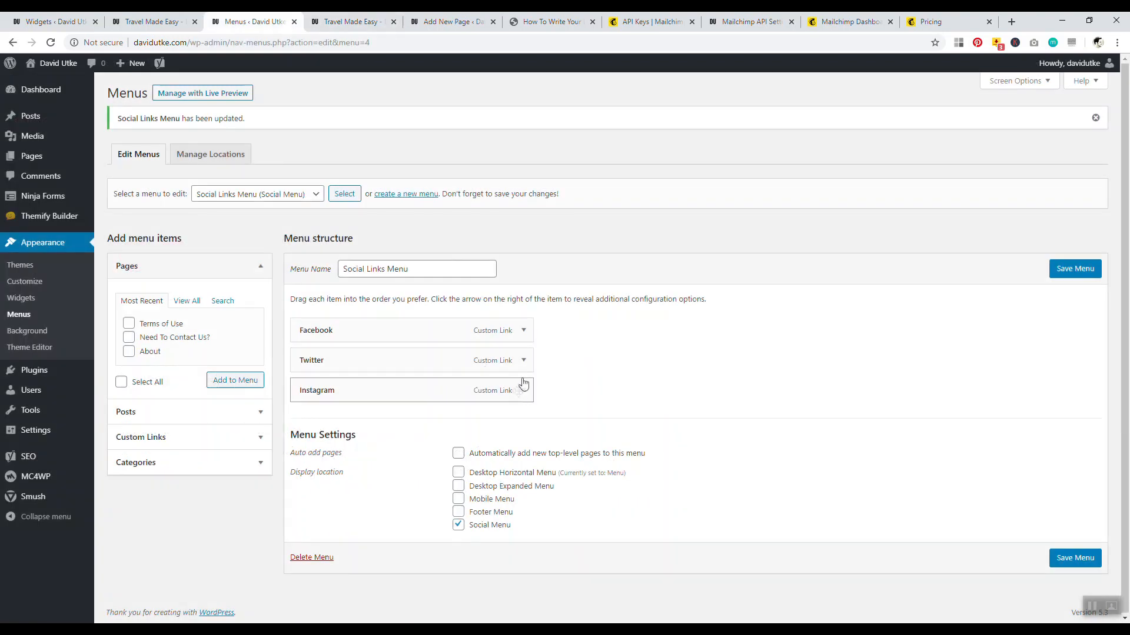
left_click(523, 330)
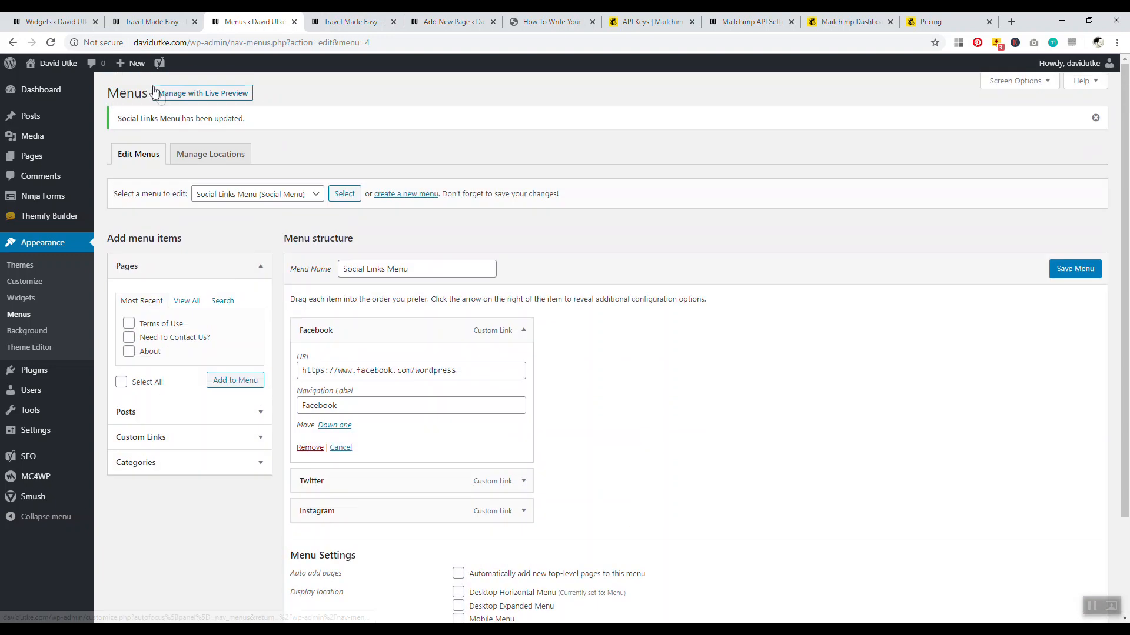
Set the Social Menu location to '— Select a Menu —', save, and check the live site footer
left_click(197, 155)
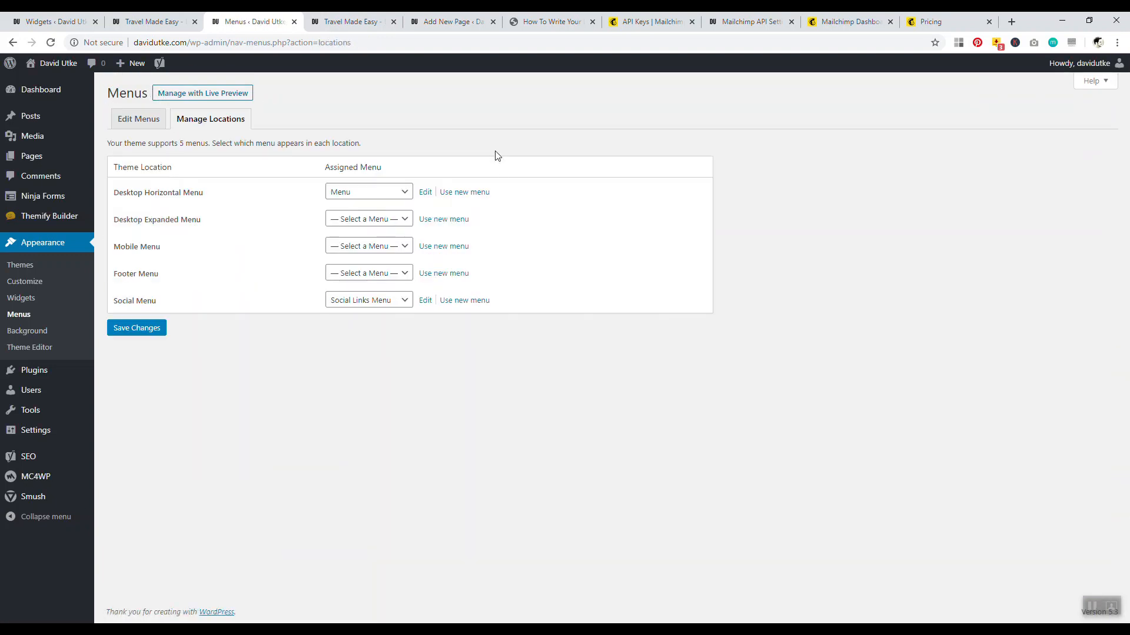
left_click(393, 300)
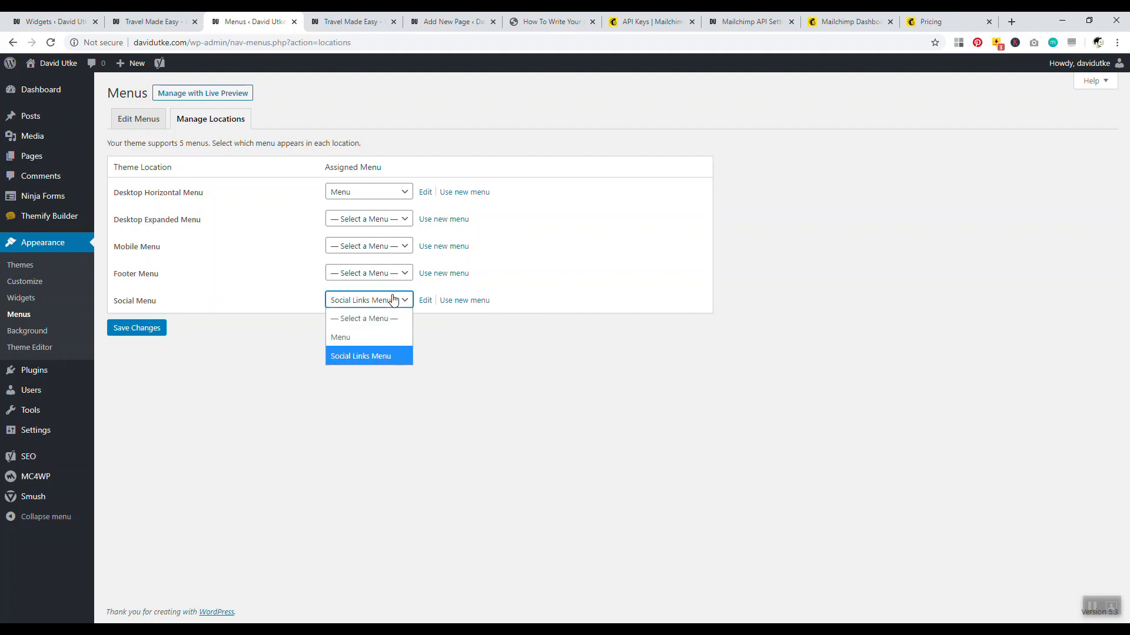
left_click(506, 364)
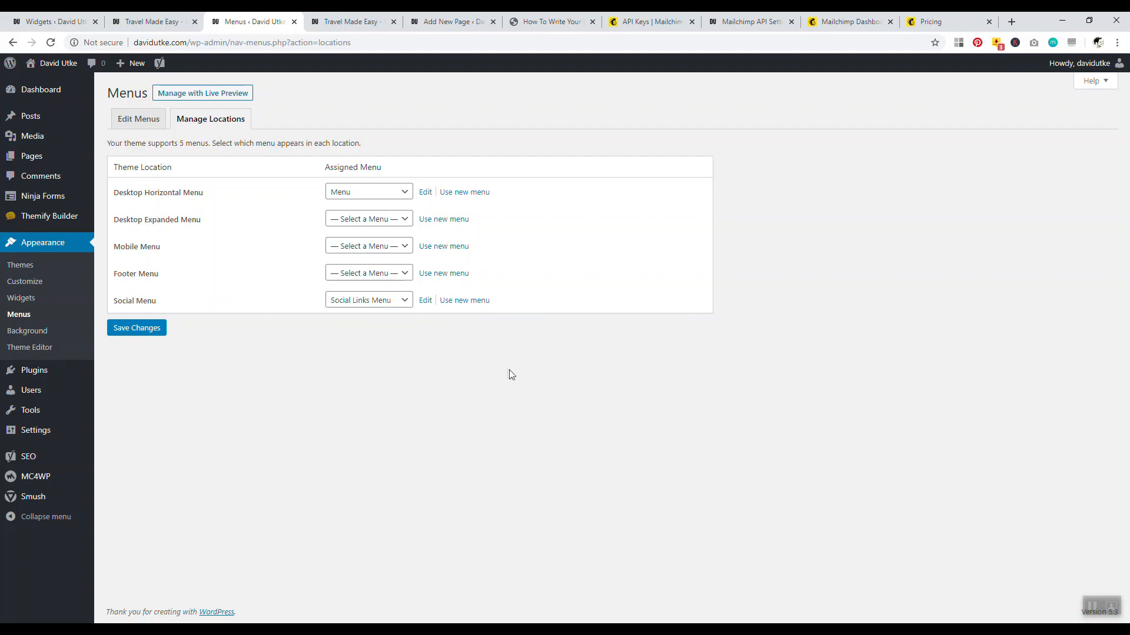
left_click(347, 303)
left_click(353, 318)
left_click(137, 330)
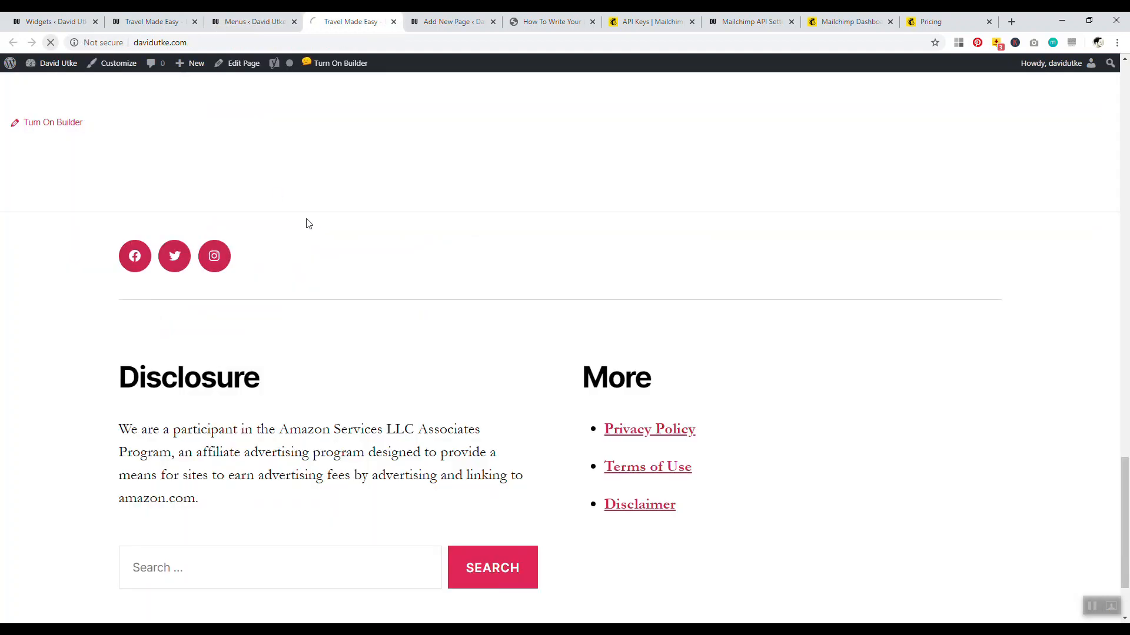
key("F5")
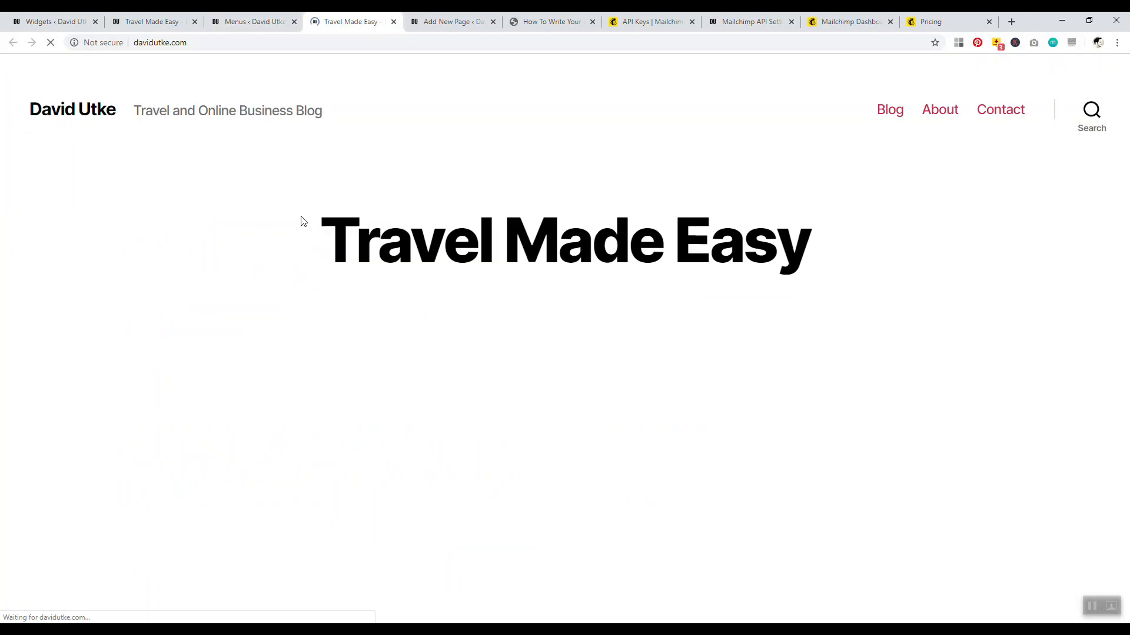
scroll(241, 254, "up", 3)
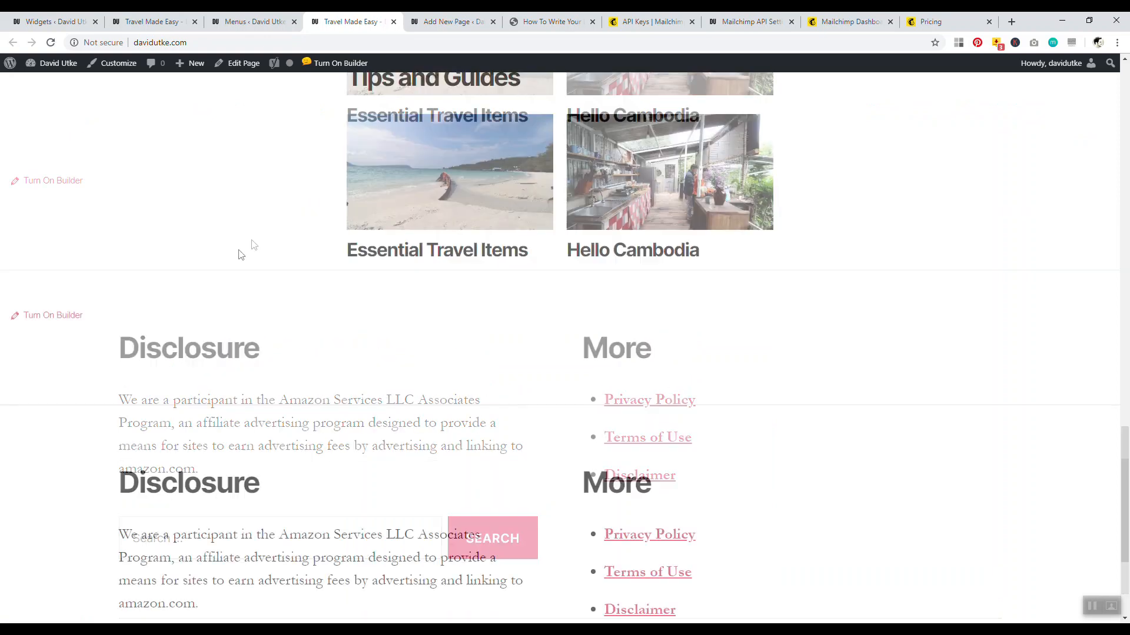
scroll(241, 254, "down", 3)
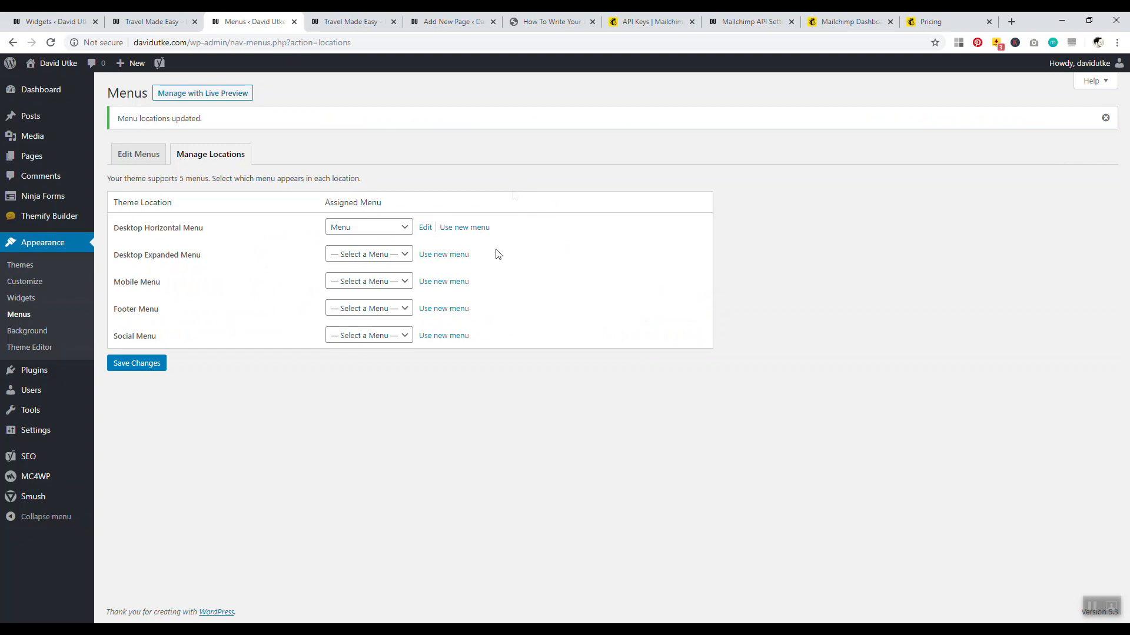
Reassign Social Links Menu to the Social Menu location, save, and reload the site to verify the icons
left_click(373, 337)
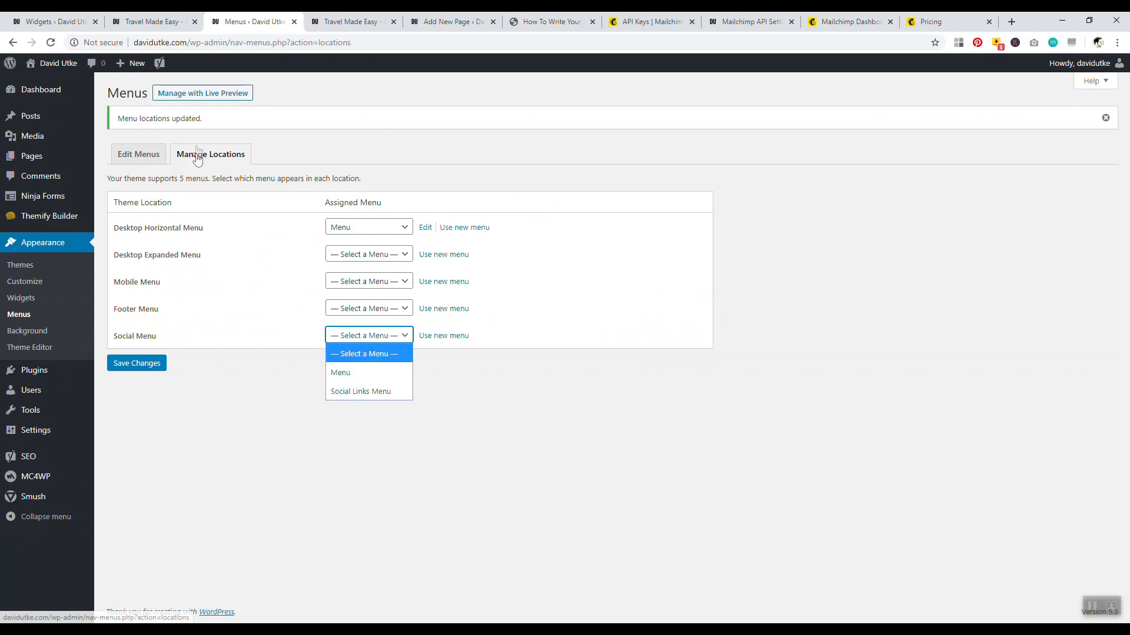
left_click(350, 391)
left_click(143, 365)
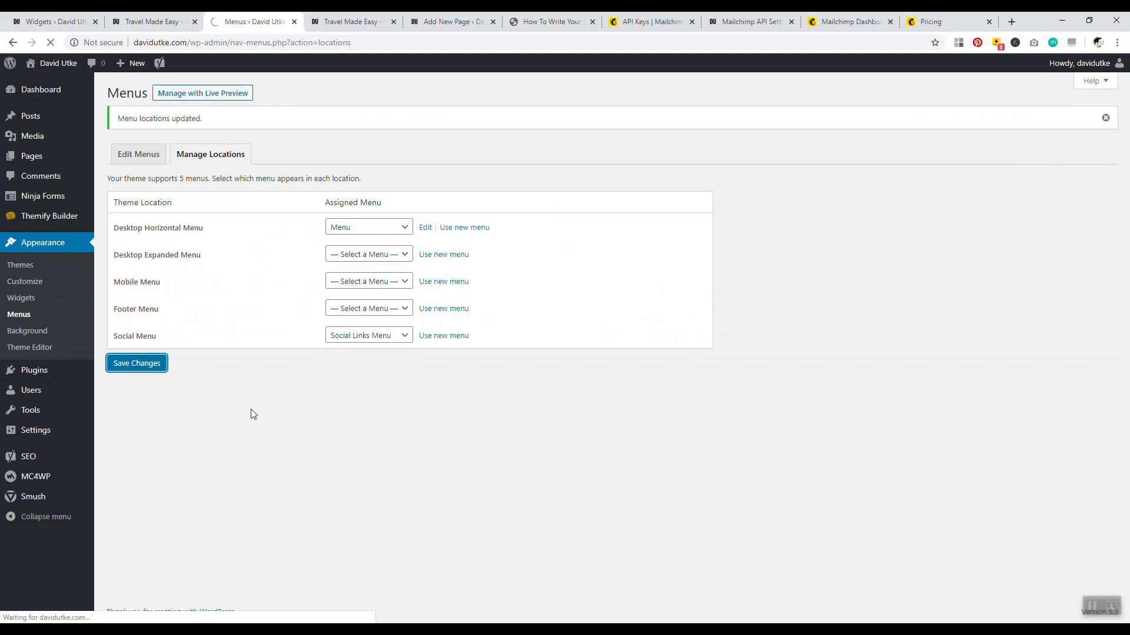
left_click(347, 22)
left_click(51, 42)
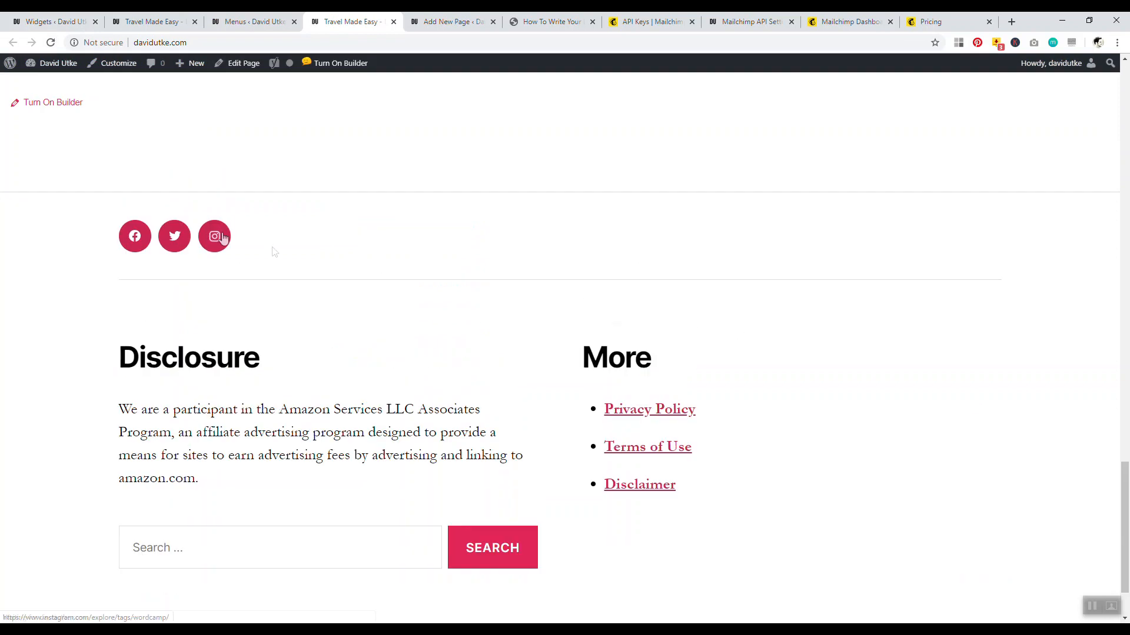
scroll(1118, 487, "up", 2)
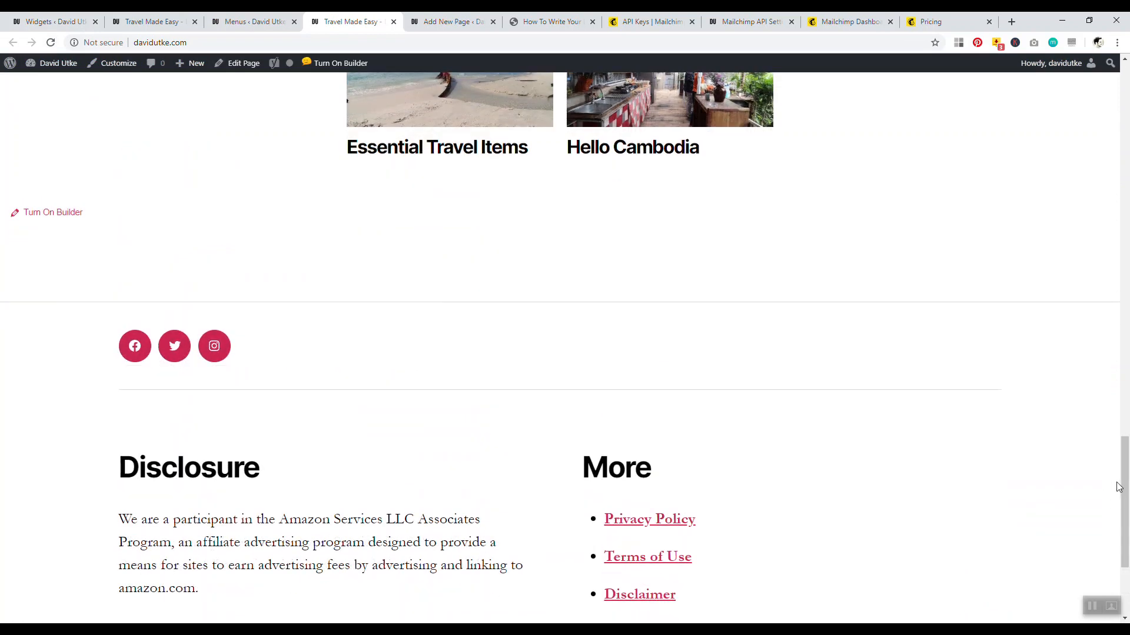
scroll(1118, 487, "up", 3)
scroll(1117, 487, "down", 5)
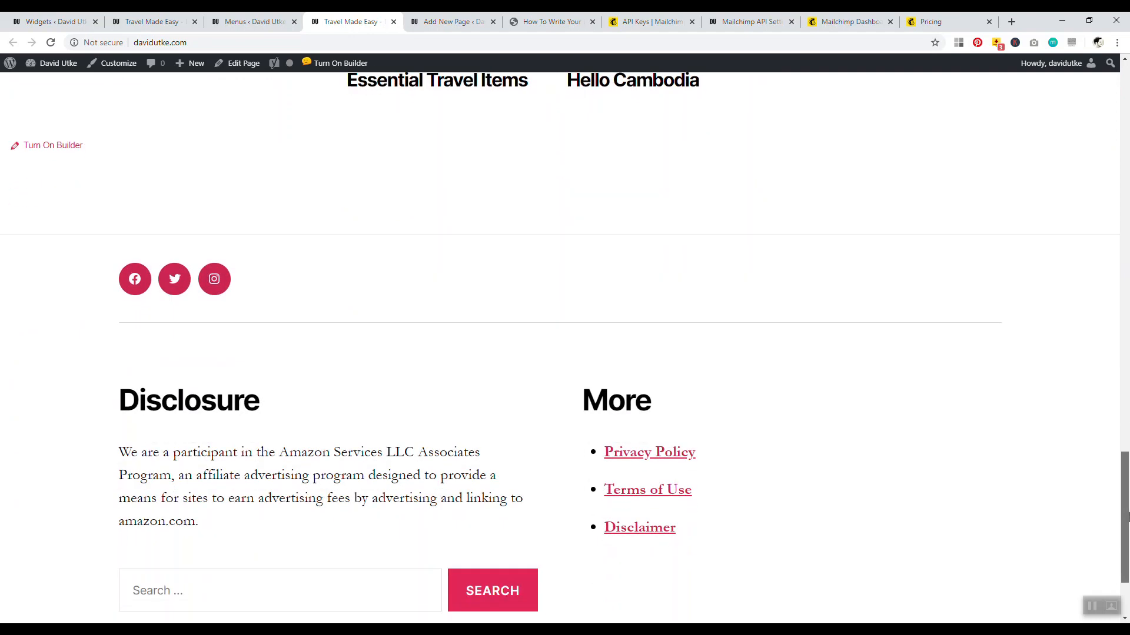
scroll(1127, 518, "down", 2)
scroll(1127, 518, "up", 8)
scroll(1127, 524, "down", 7)
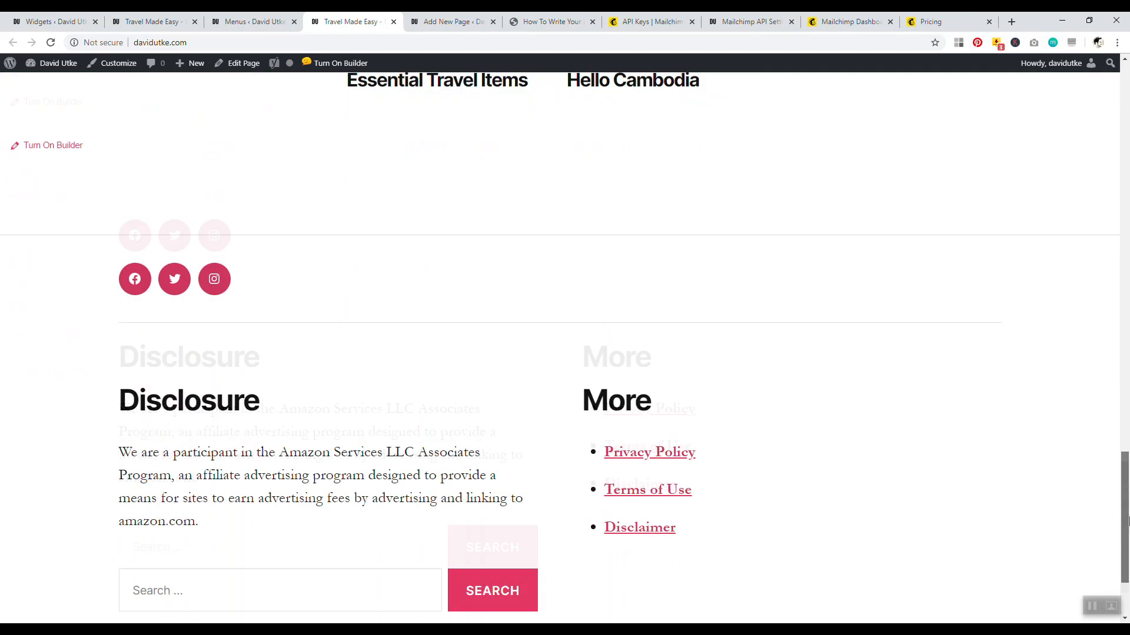
left_click_drag(1128, 536, 1128, 548)
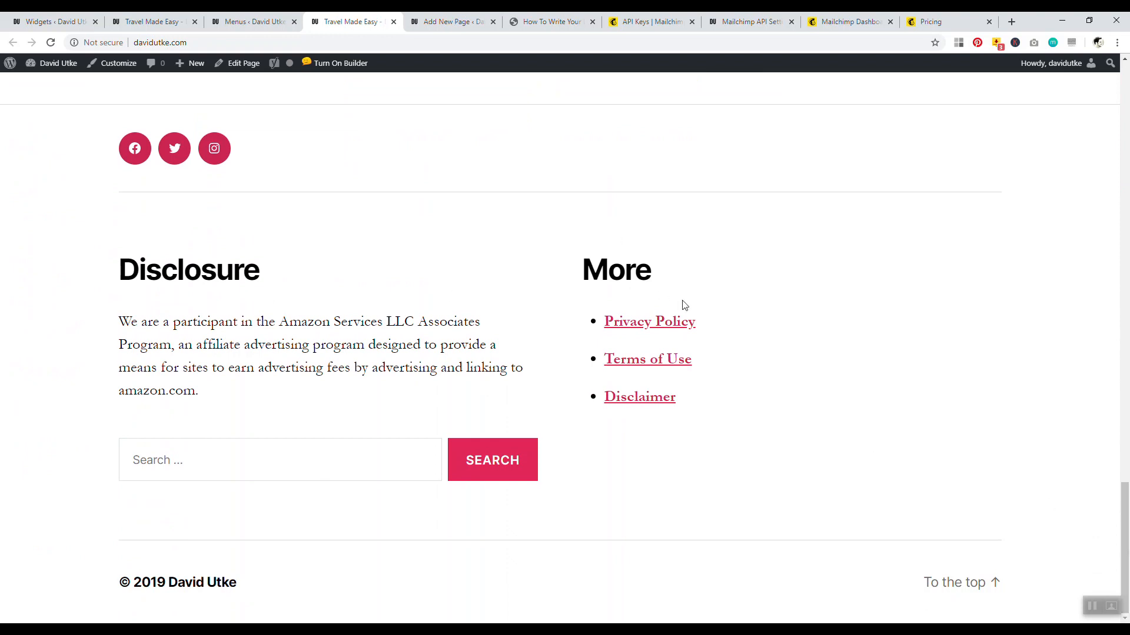
left_click_drag(1128, 550, 1124, 98)
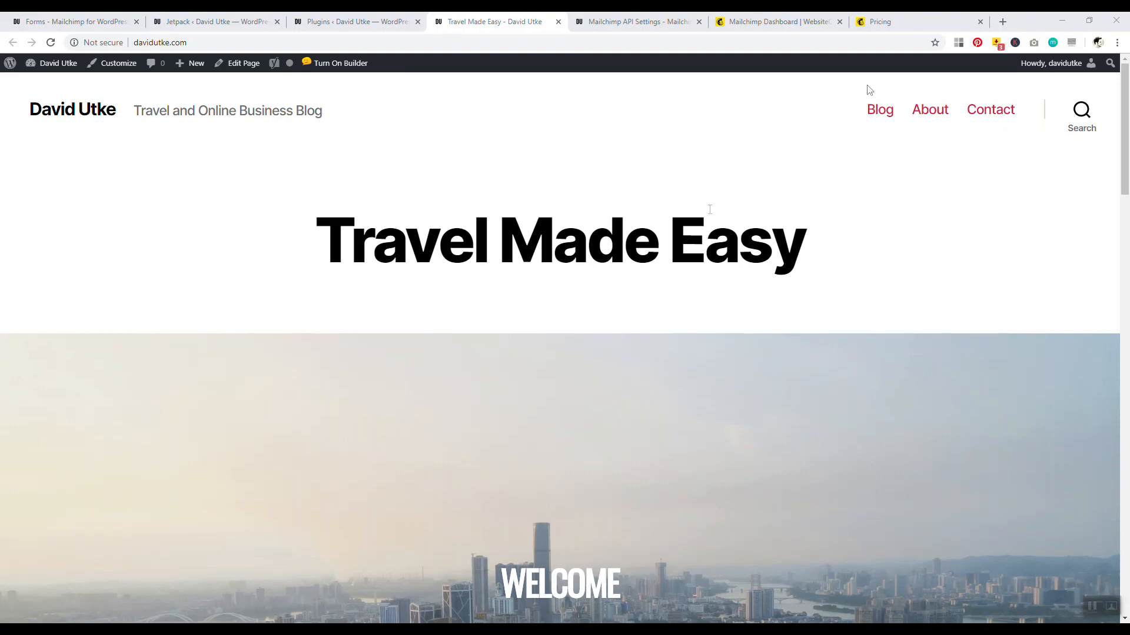
Open the Plugins admin page in a new browser tab from the Jetpack setup page
left_click(883, 21)
left_click(353, 22)
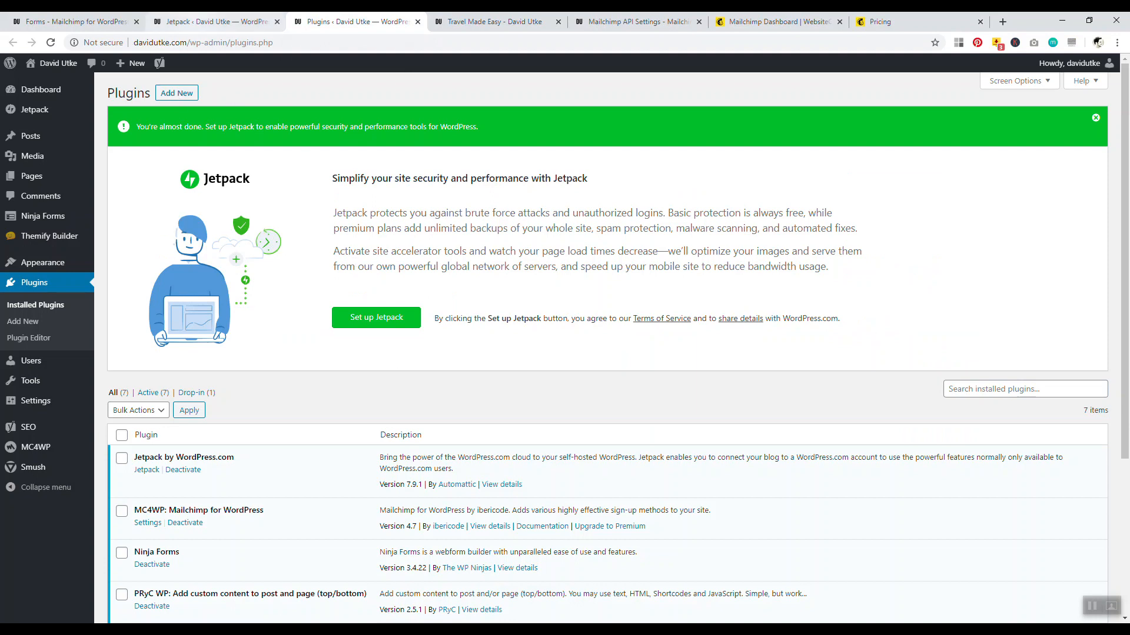
left_click(197, 21)
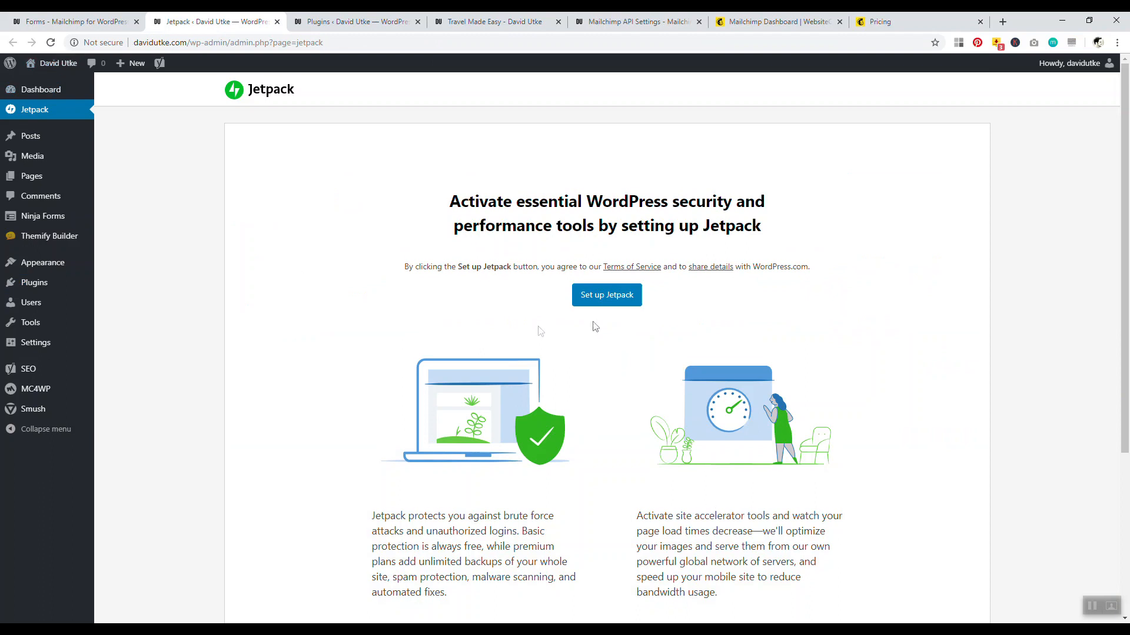
scroll(494, 348, "down", 4)
scroll(495, 348, "up", 3)
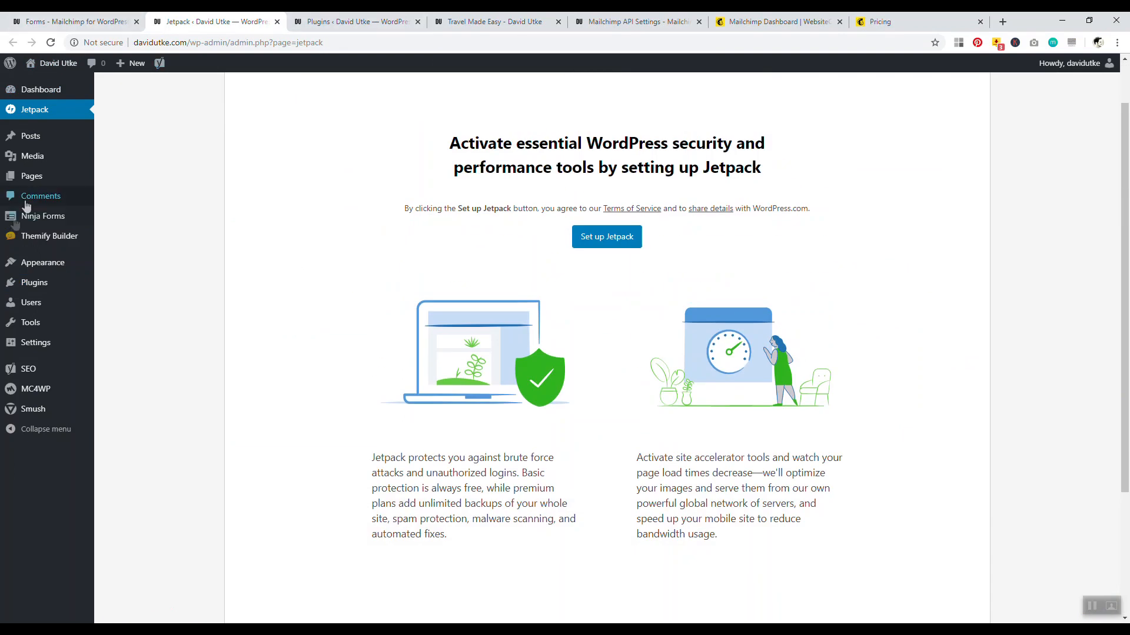
right_click(50, 287)
left_click(88, 294)
key("ctrl+Tab")
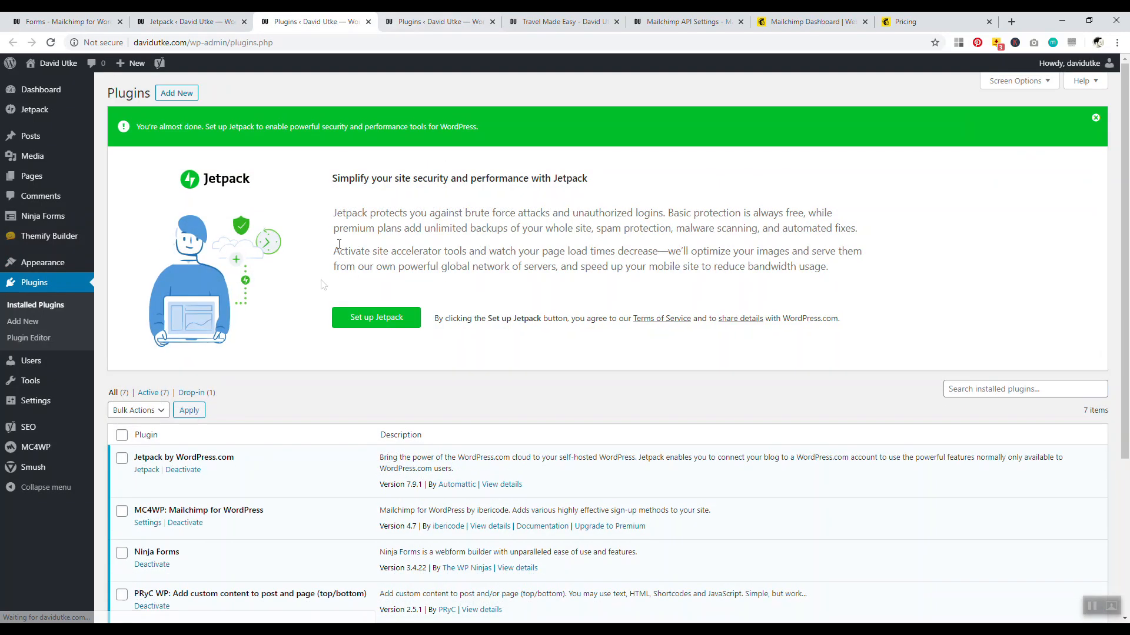
Search the plugin directory on Add New for 'jetpack'
scroll(187, 272, "down", 4)
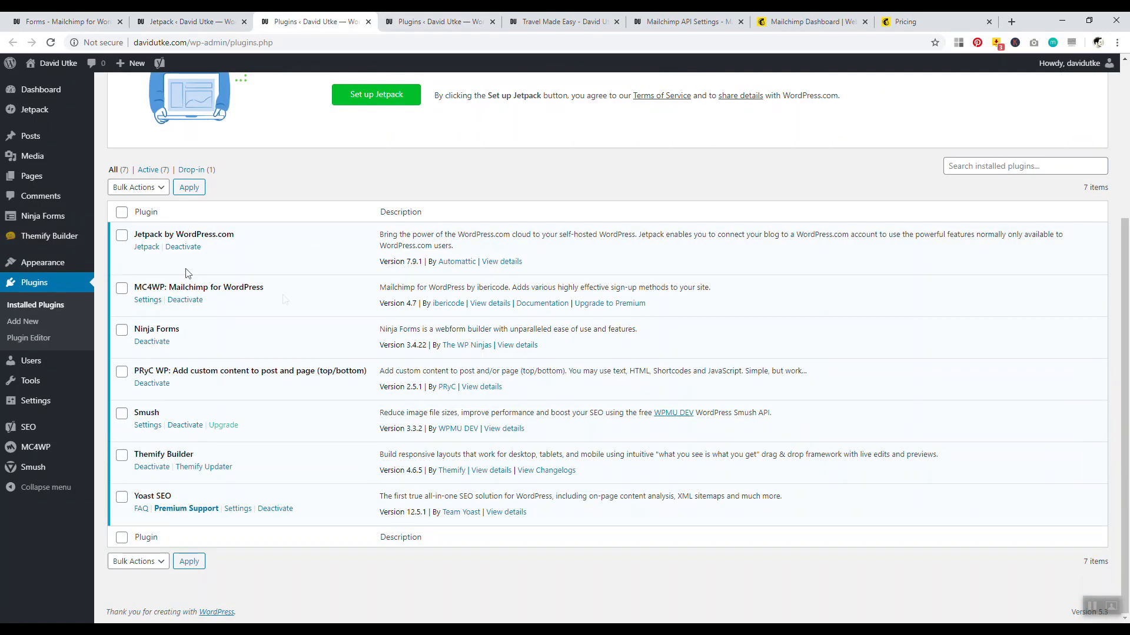
left_click(25, 322)
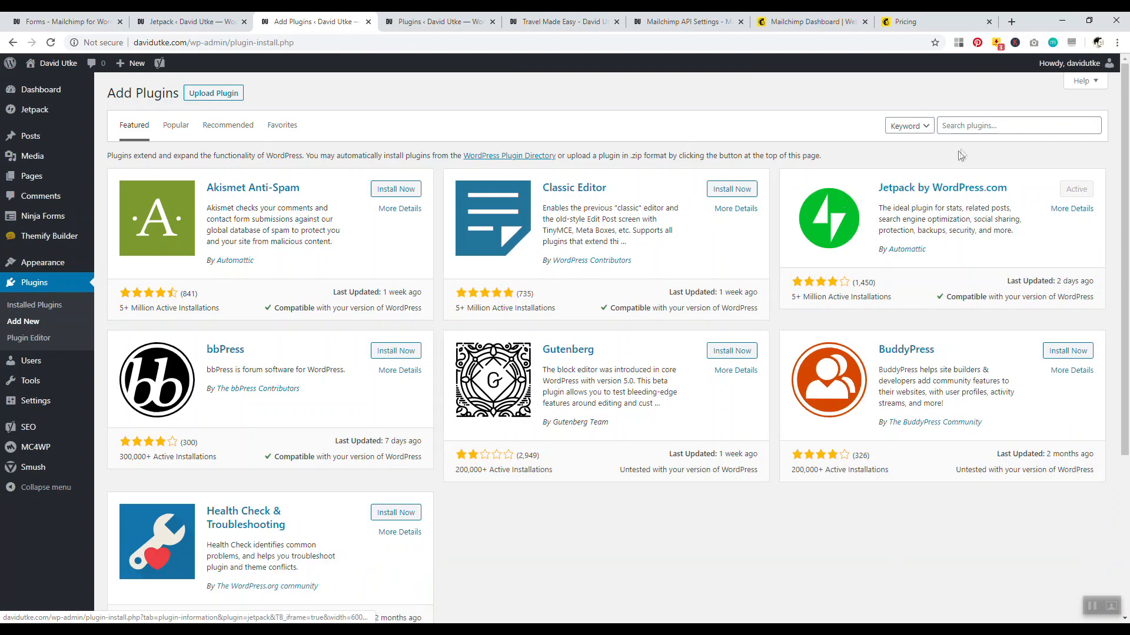
left_click(963, 135)
type("jet")
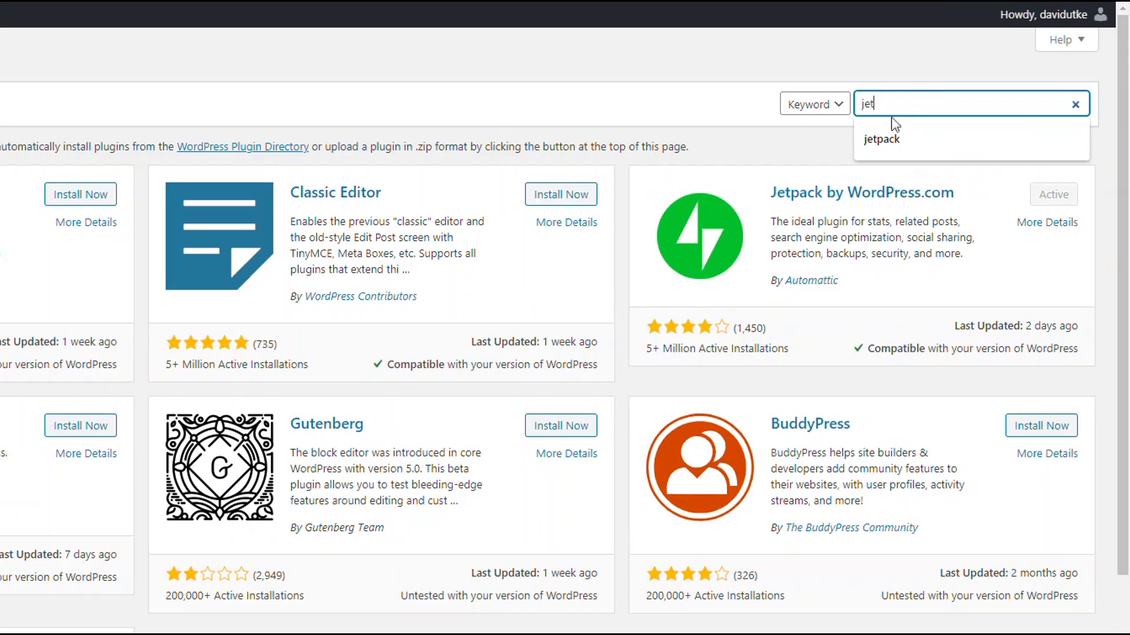
left_click(962, 150)
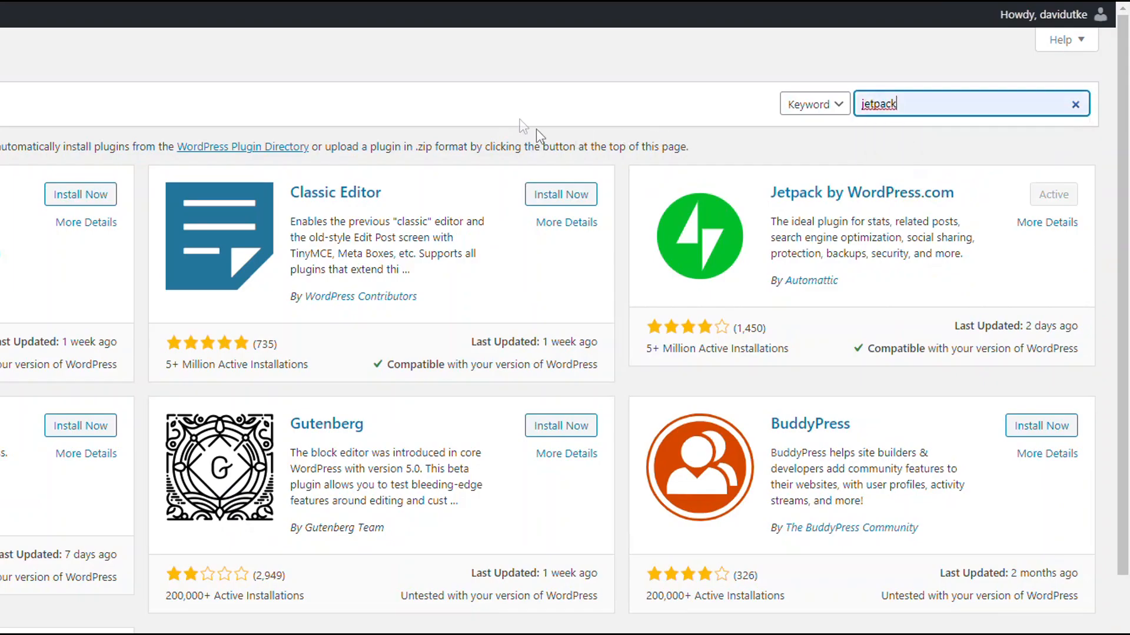
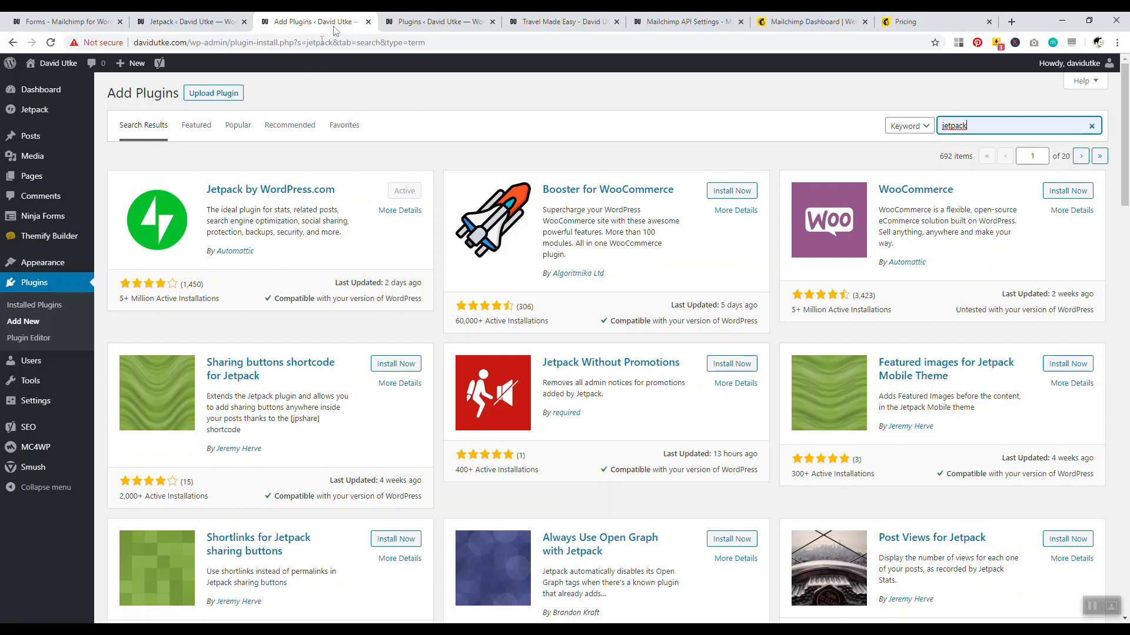
Close the Jetpack plugin search and view Mailchimp's Premium, Standard, Essentials and Free plans from the top
left_click(368, 23)
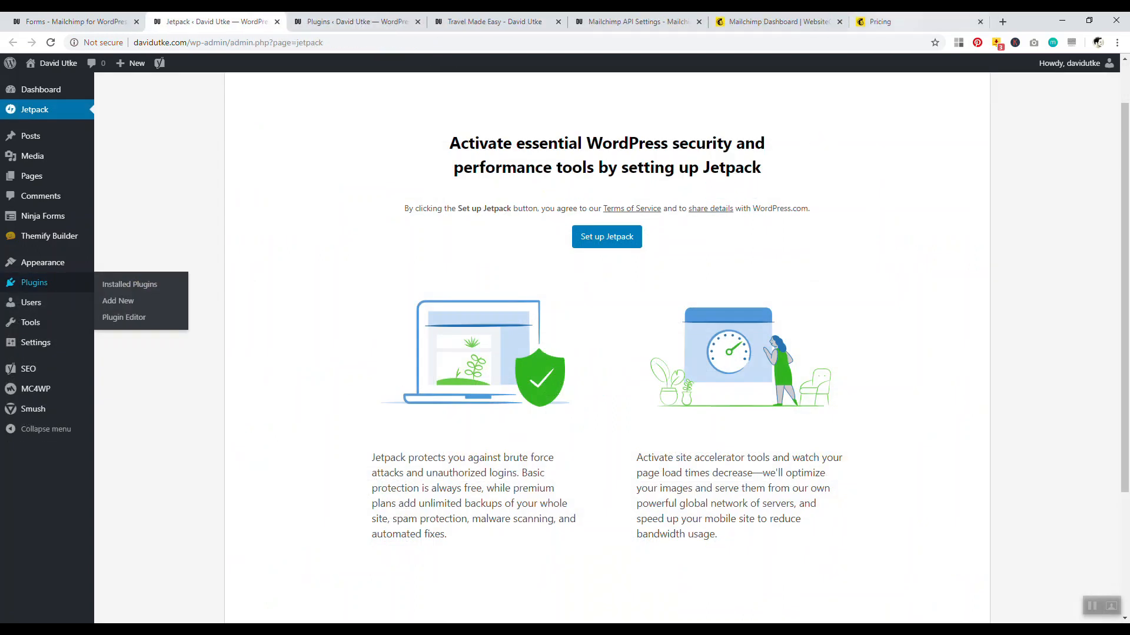
left_click(883, 22)
left_click_drag(1124, 133, 1125, 68)
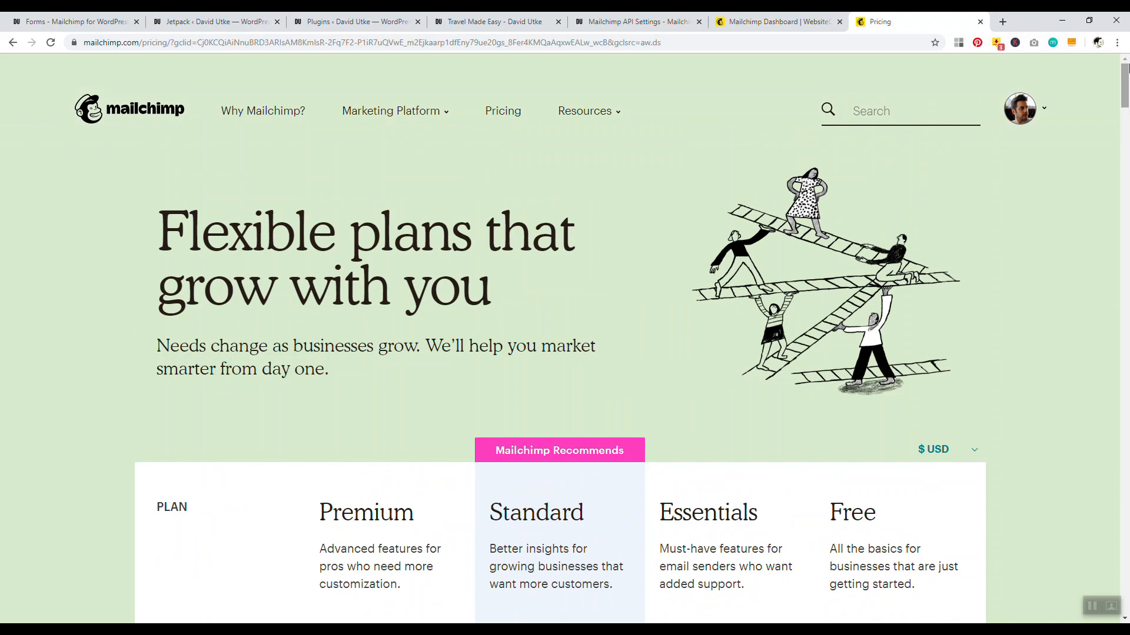
Scroll through Mailchimp's plan comparison table, then return to the Mailchimp for WordPress Form 155 editor
scroll(919, 199, "down", 15)
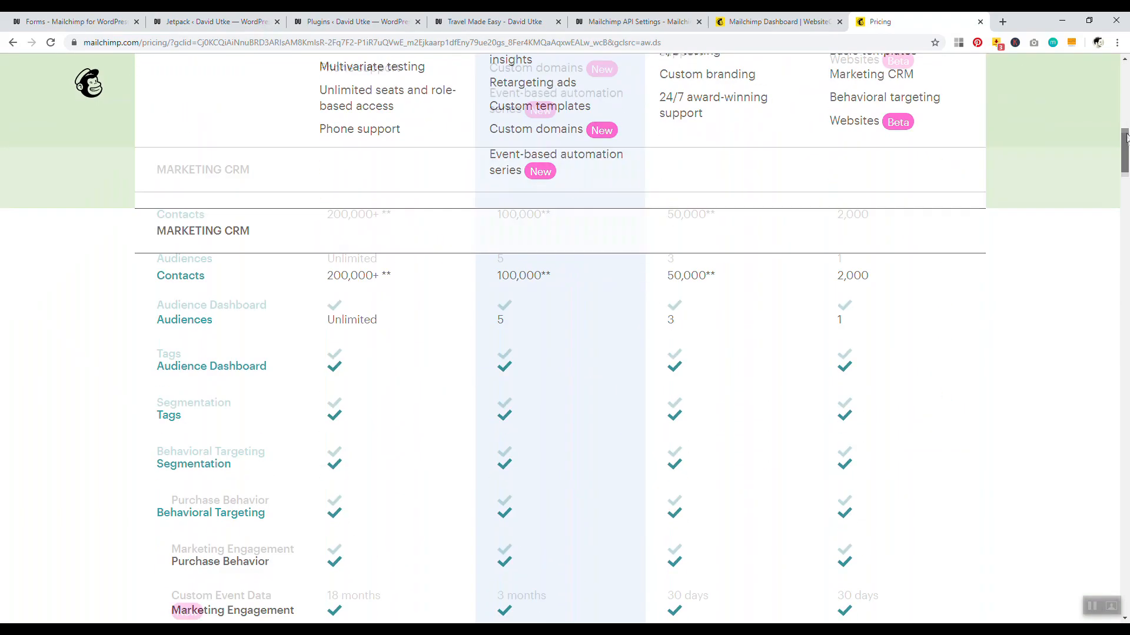
left_click_drag(1125, 152, 1125, 88)
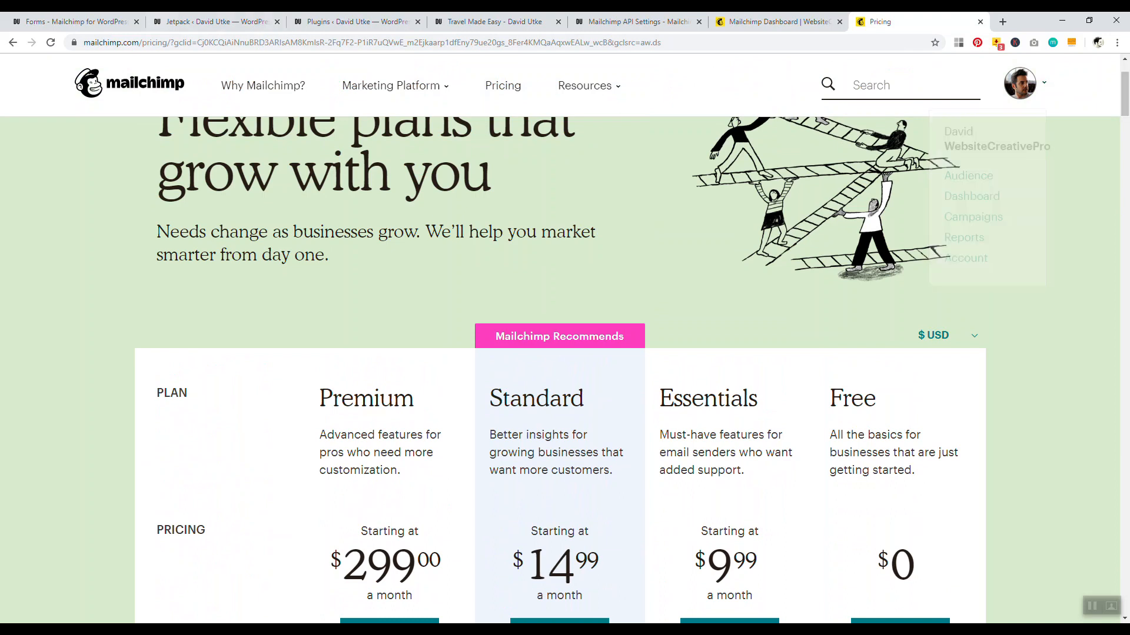
left_click(73, 21)
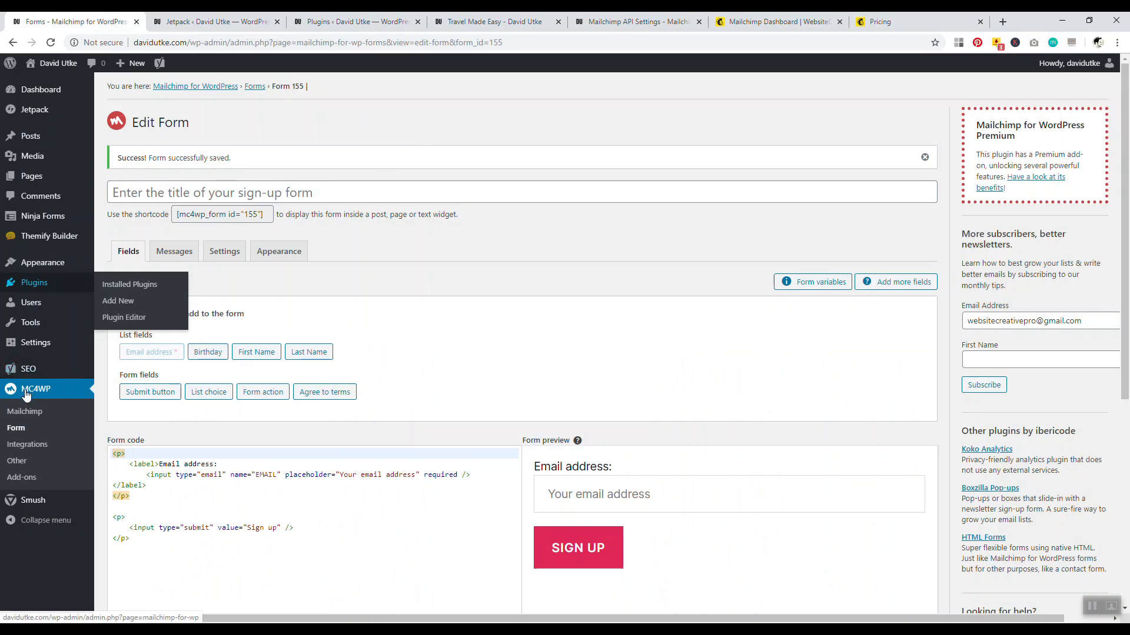
Open the Plugins admin page in a new tab and look over the installed plugins
right_click(49, 281)
left_click(61, 286)
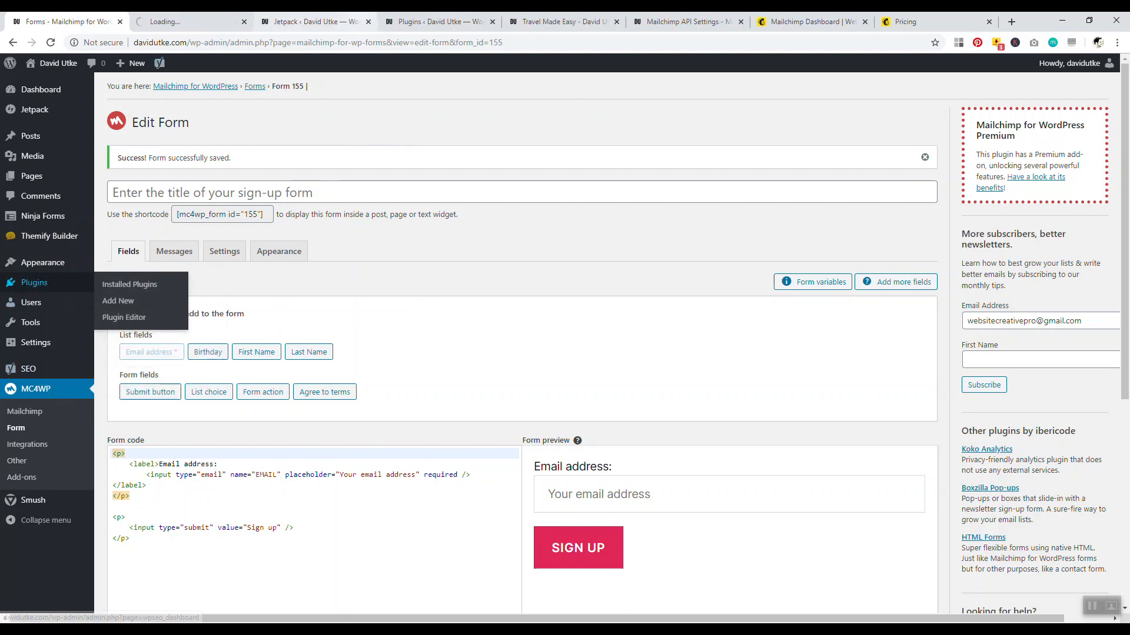
left_click(438, 21)
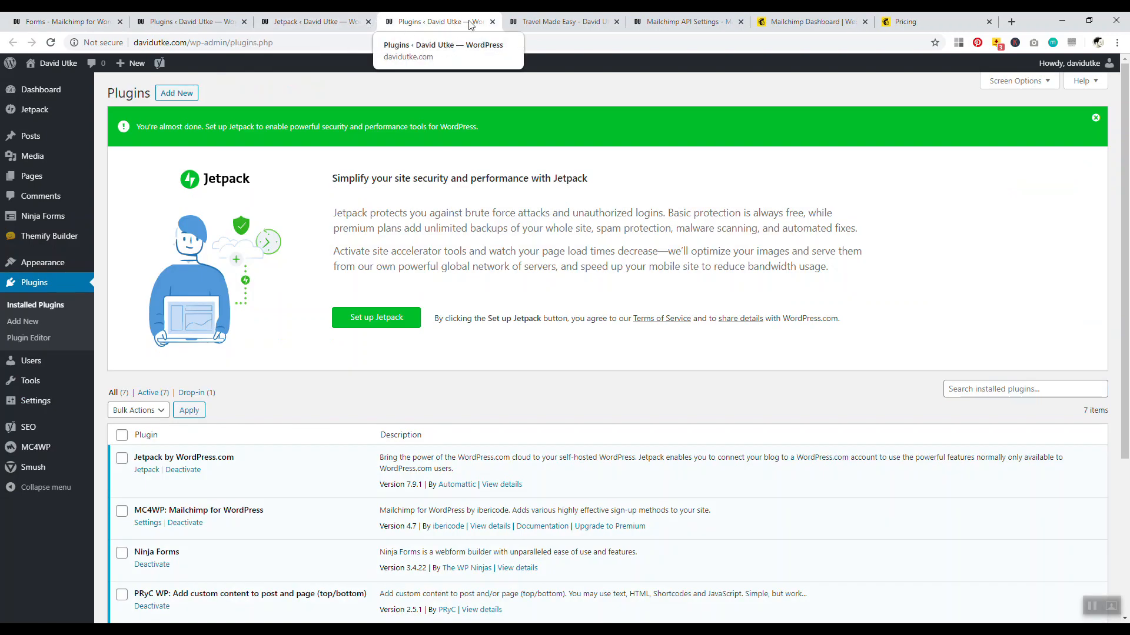
scroll(253, 365, "down", 2)
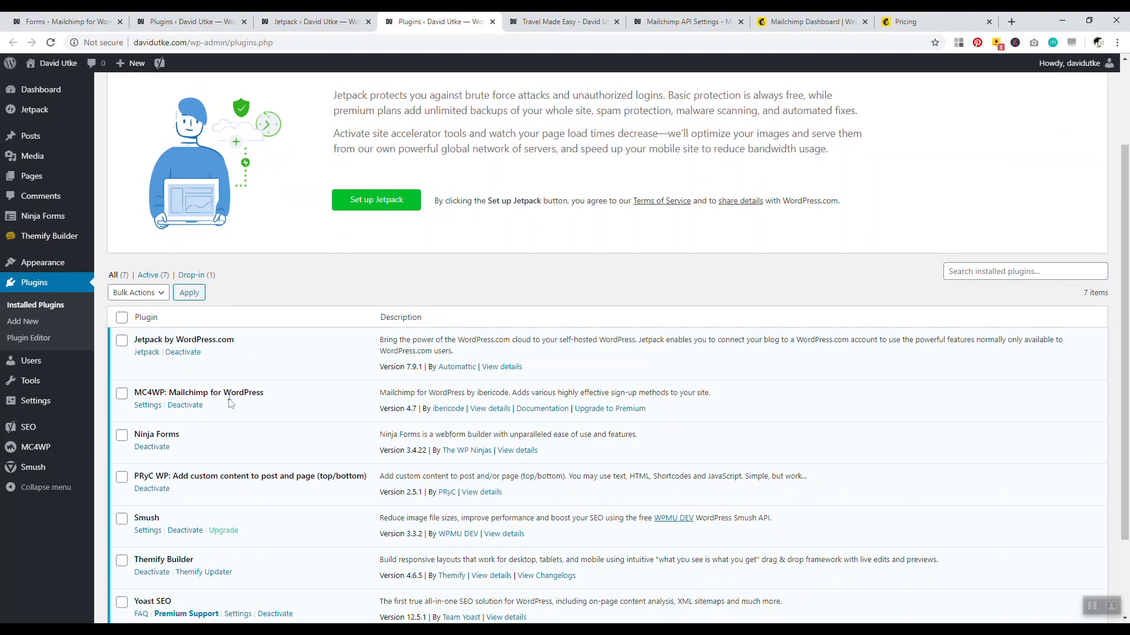
scroll(251, 326, "down", 1)
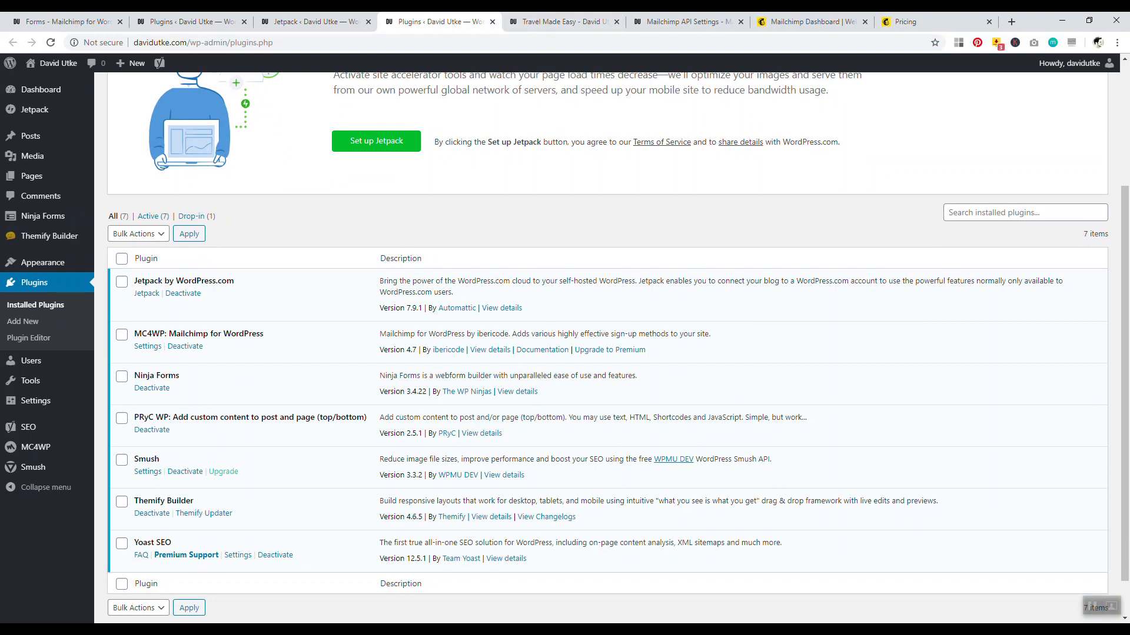
left_click(315, 21)
key("ctrl+Tab")
Search the Add New plugin directory for 'mailchimp', then close that search tab
left_click(21, 325)
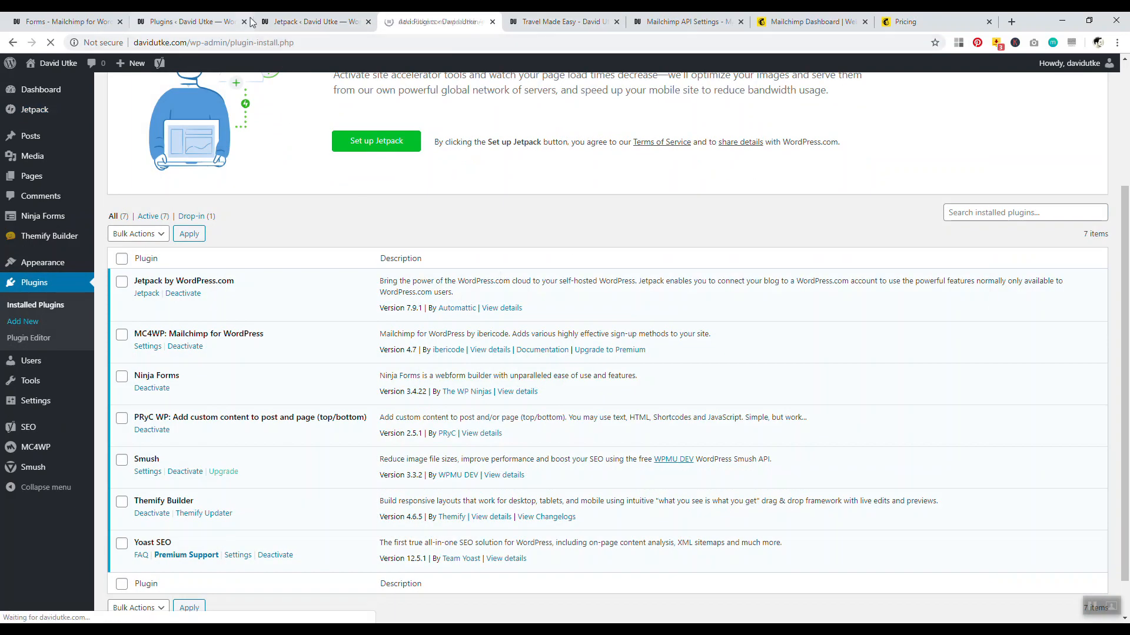
left_click(244, 22)
left_click(971, 124)
type("mailchimp")
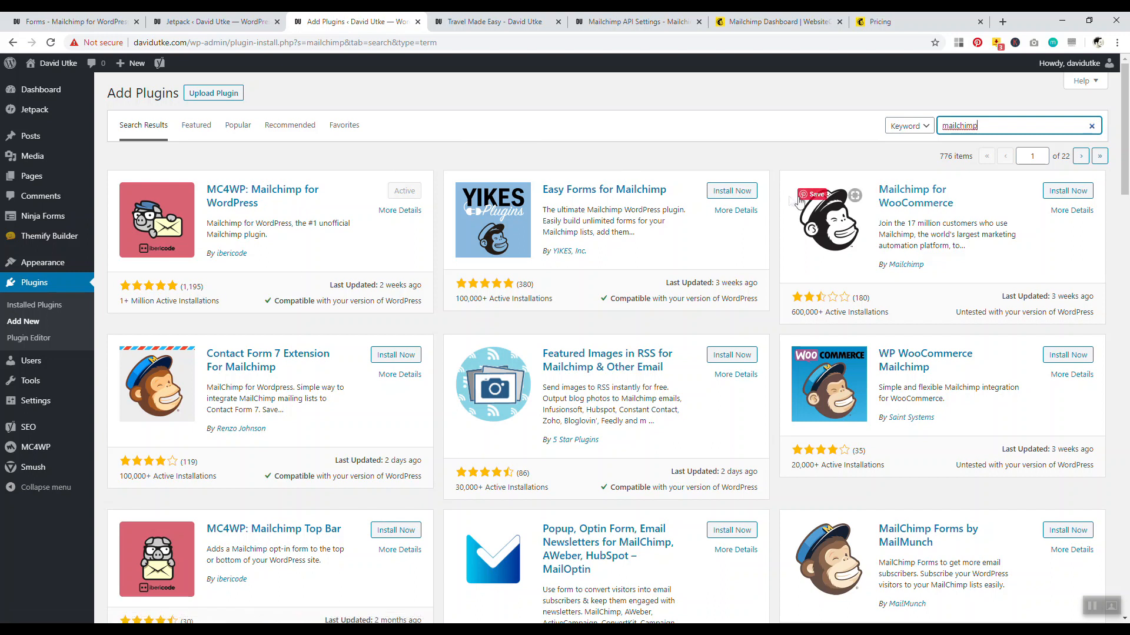
left_click(823, 109)
left_click(957, 125)
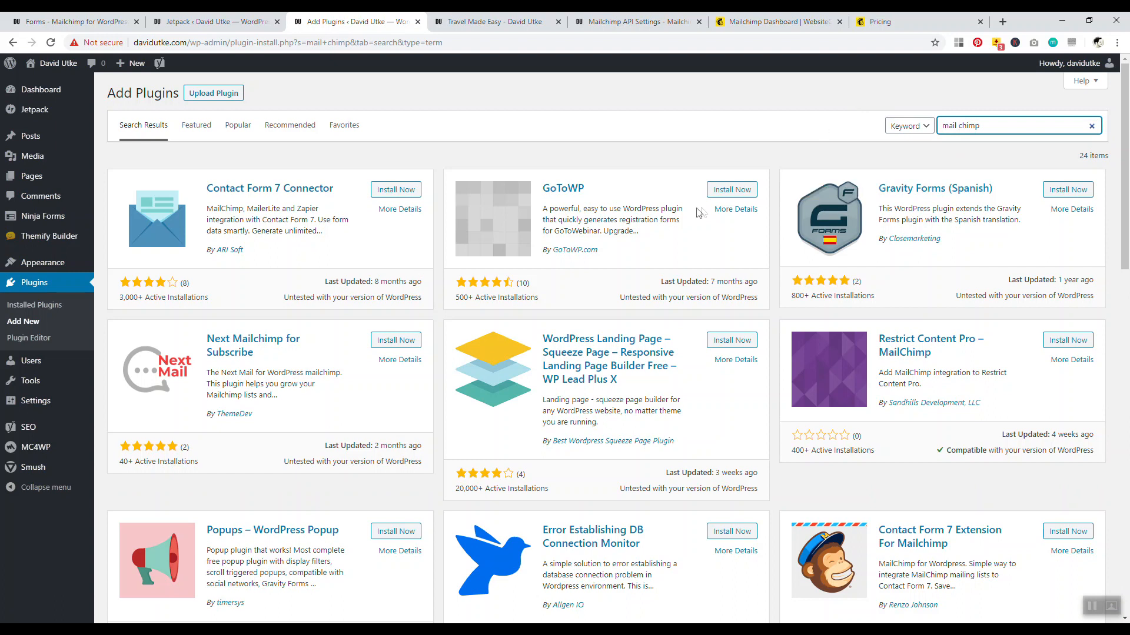
key("BackSpace")
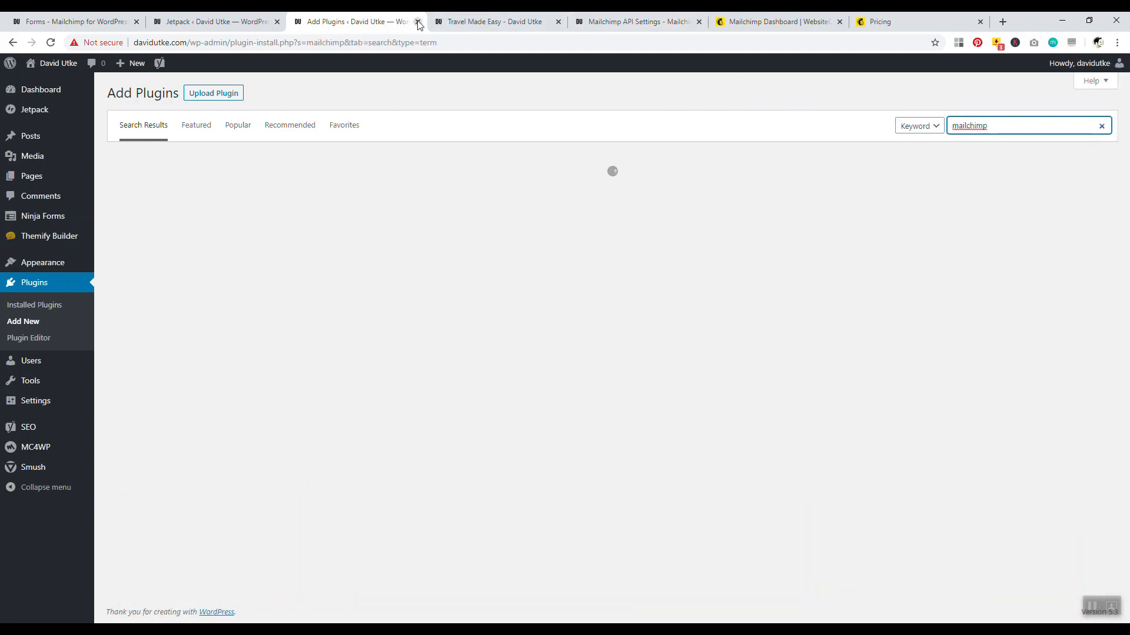
left_click(418, 22)
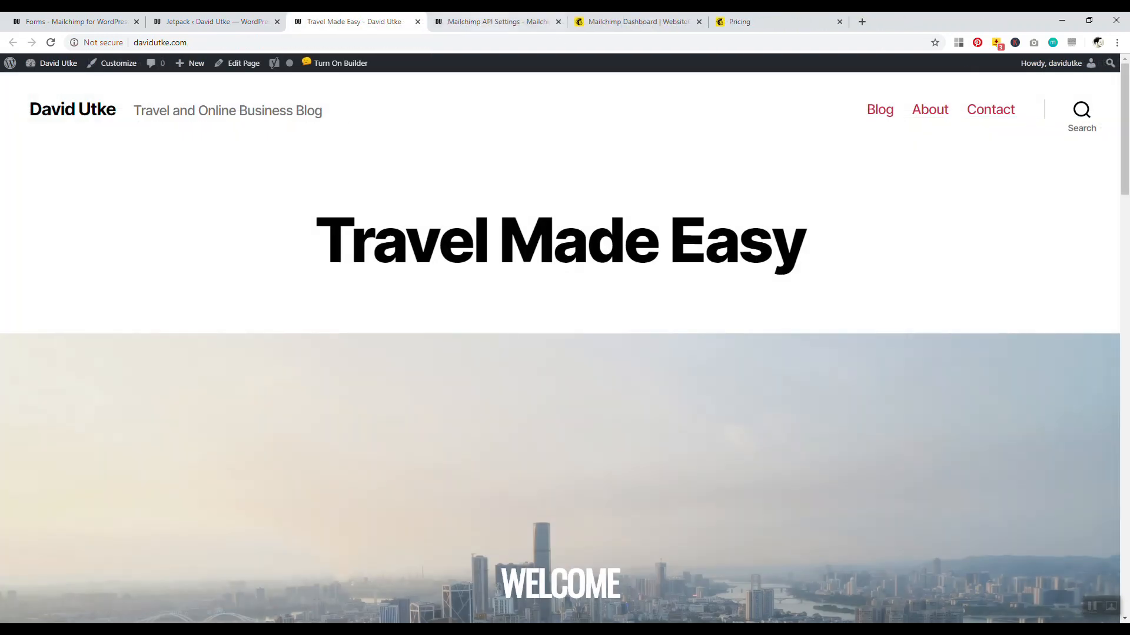
Review the Mailchimp API settings and MC4WP sign-up form, then open the Travel Made Easy homepage editor
left_click(491, 22)
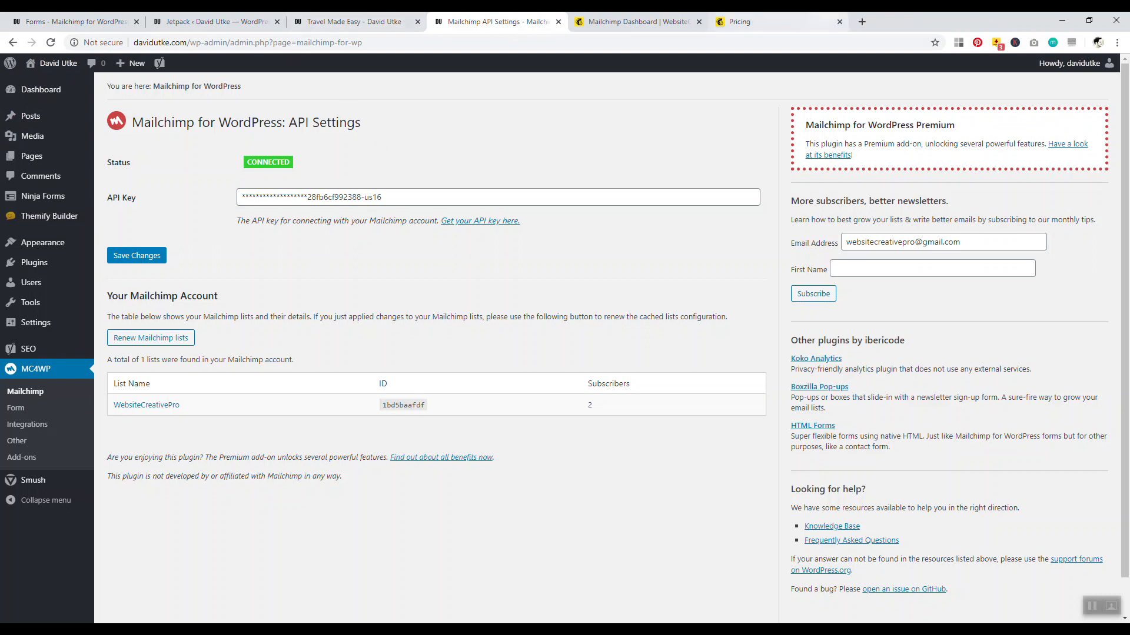
left_click(728, 23)
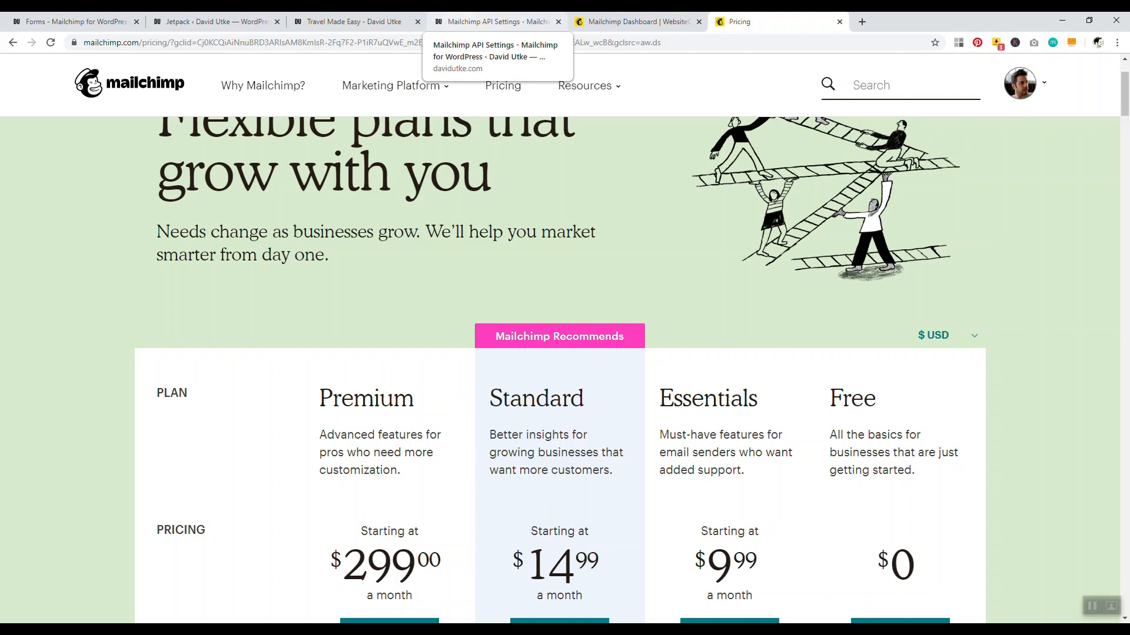
left_click(497, 21)
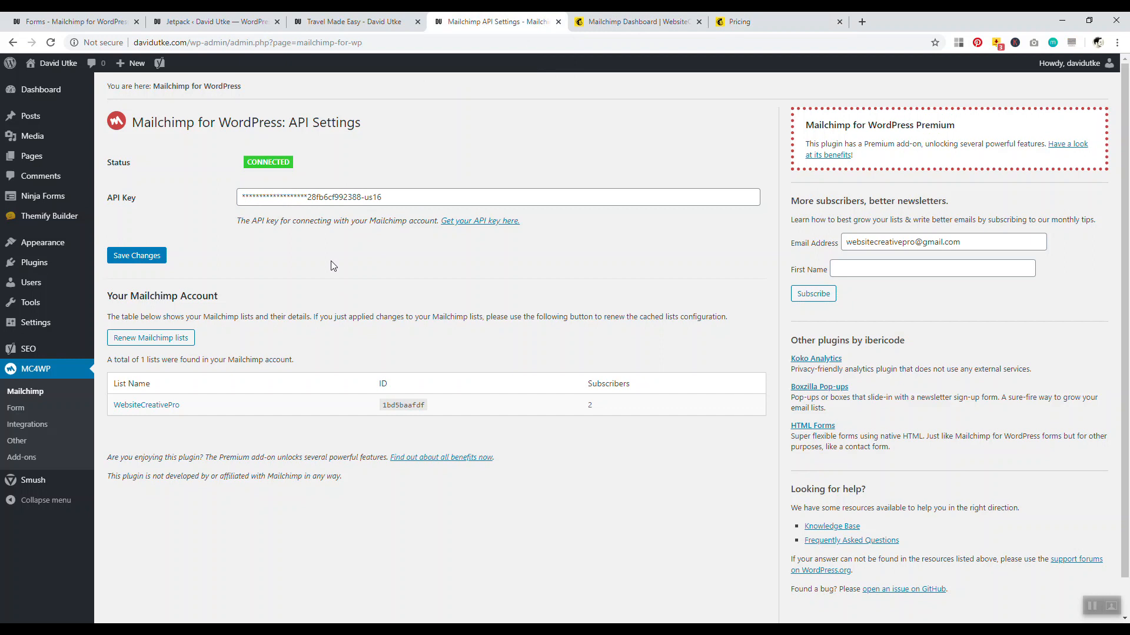
left_click(22, 408)
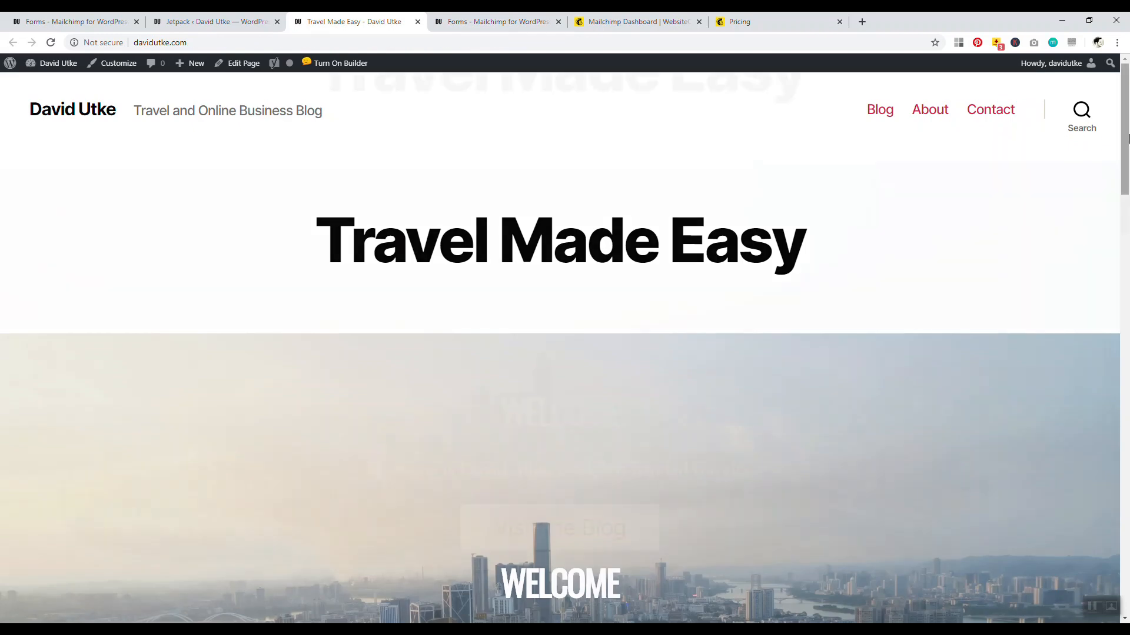
scroll(1126, 410, "down", 10)
left_click_drag(1127, 411, 1127, 493)
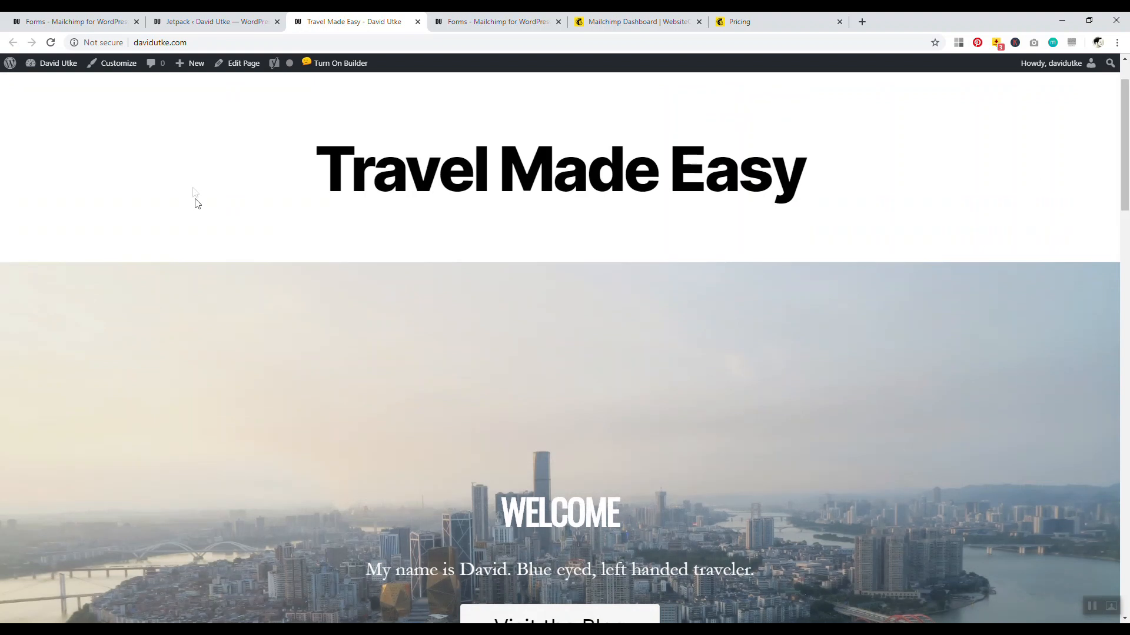
left_click(239, 66)
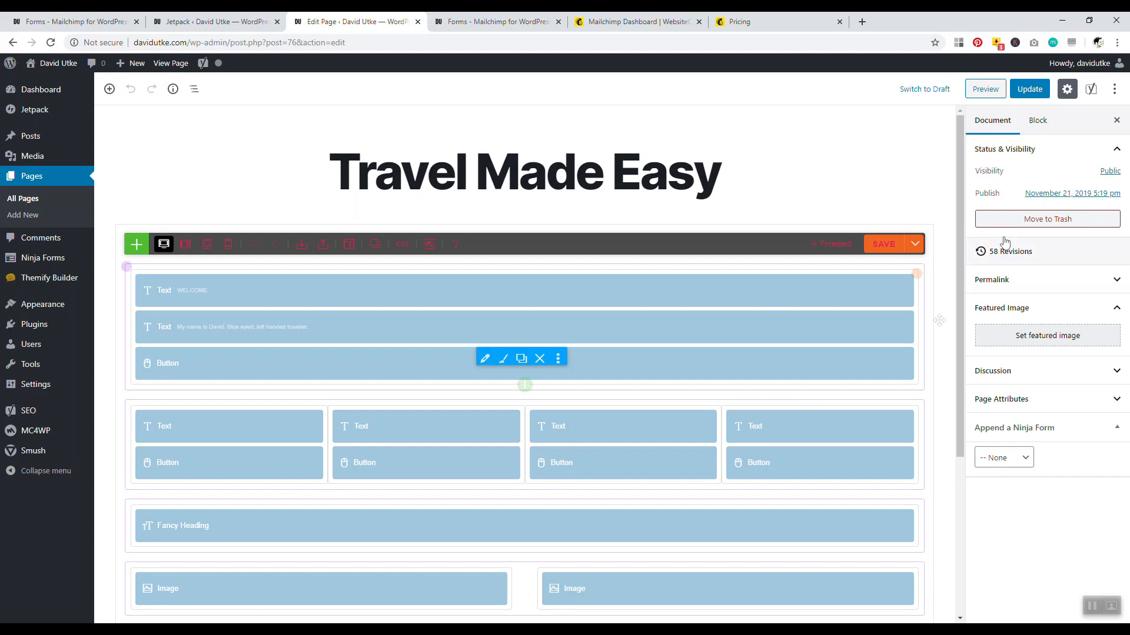
Add a one-column row at the page bottom, then delete the empty row
scroll(962, 241, "down", 2)
scroll(963, 241, "down", 2)
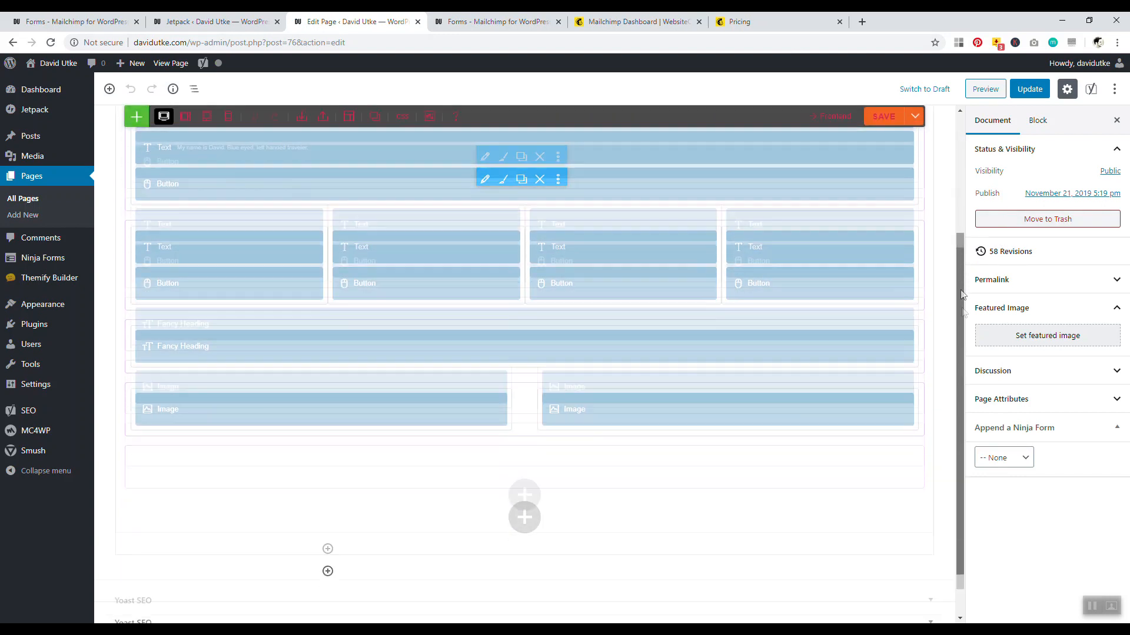
left_click(525, 410)
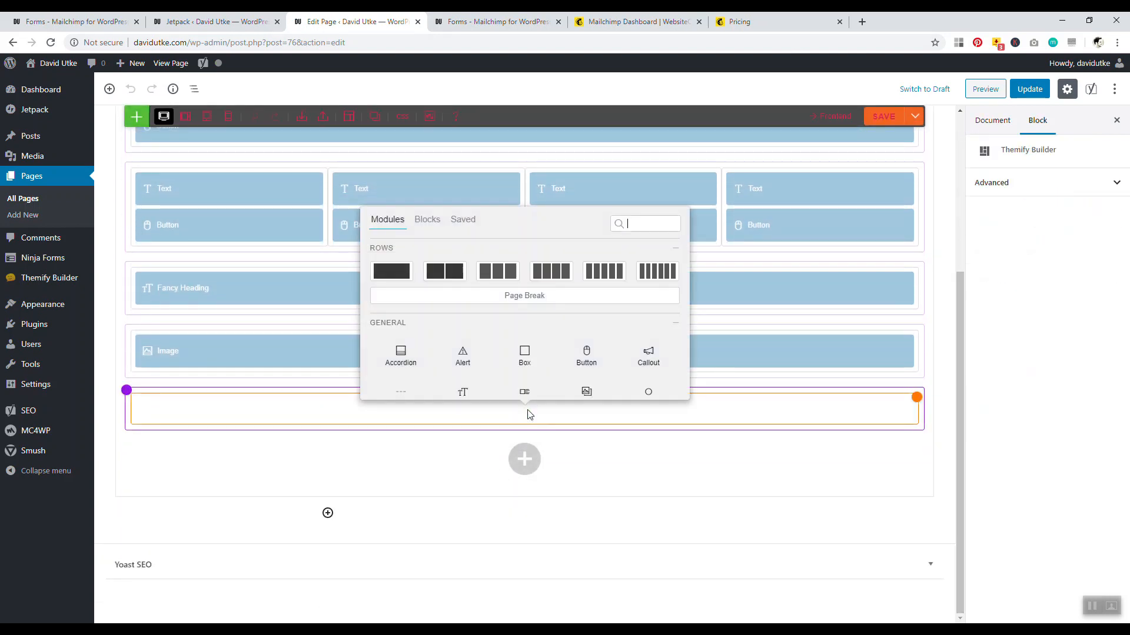
left_click(407, 267)
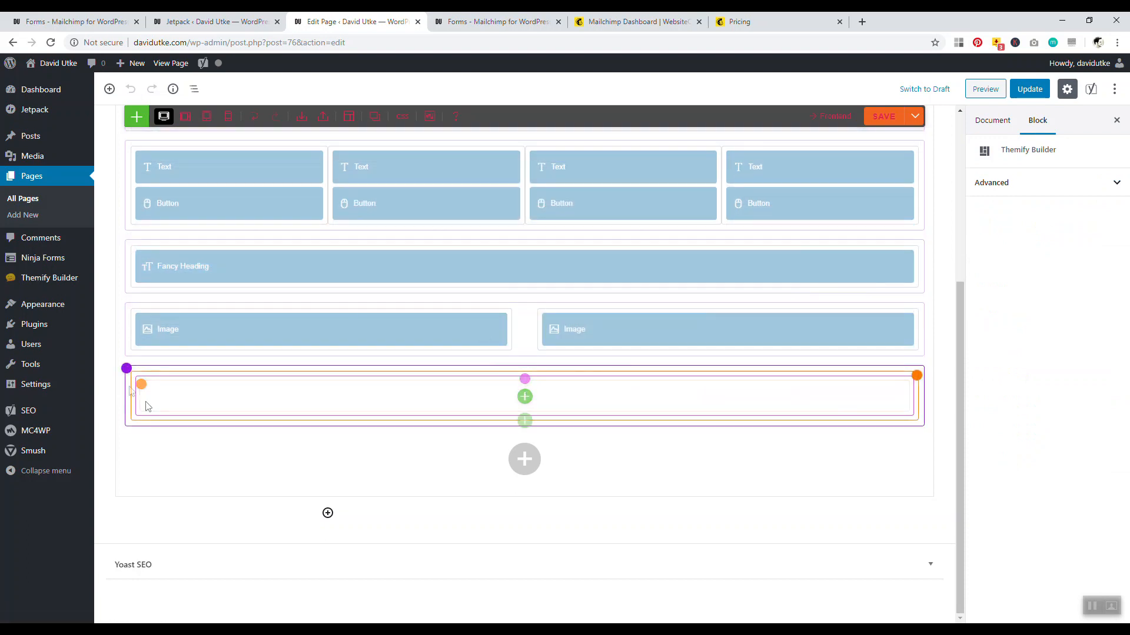
mouse_move(133, 371)
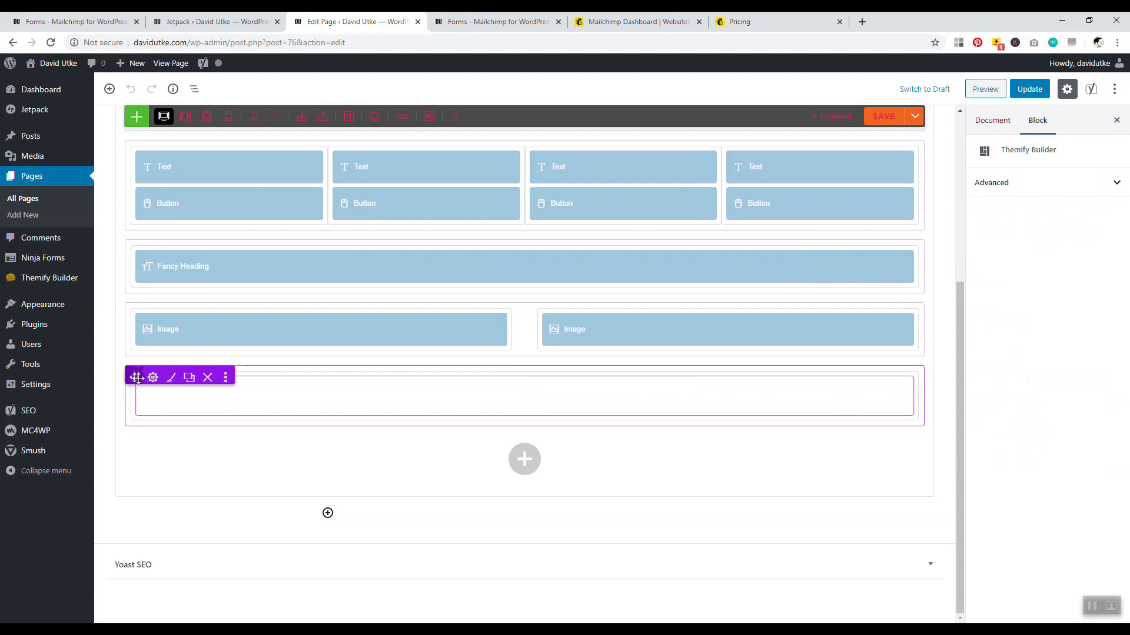
left_click(207, 381)
left_click(617, 109)
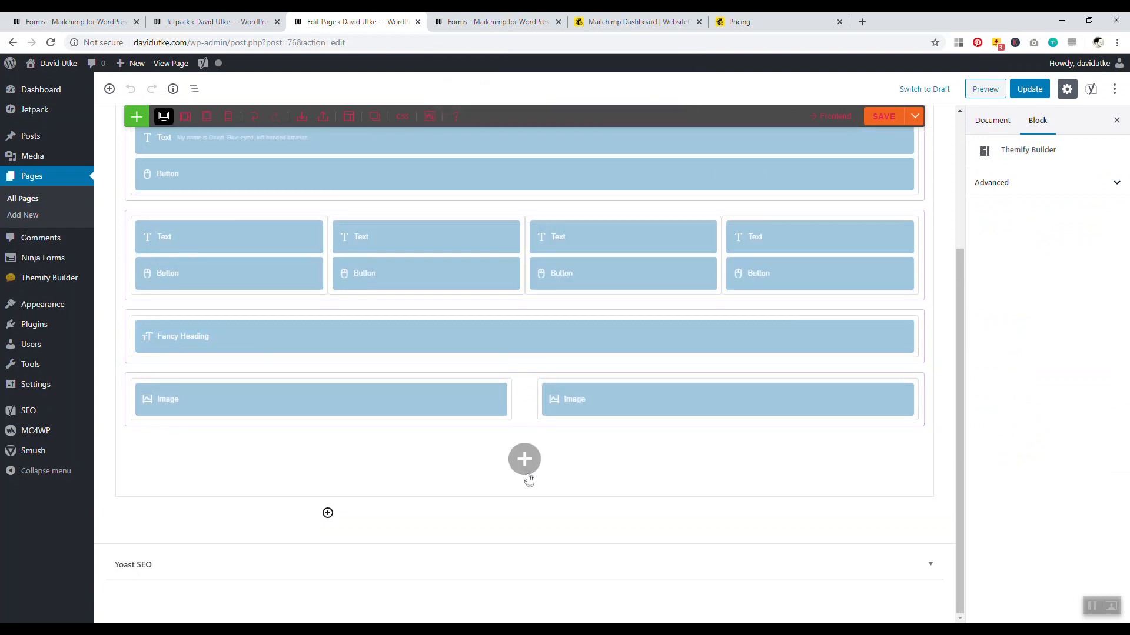
Insert the Newsletter 1 block into a new bottom row, filtering blocks to Newsletter
left_click(391, 462)
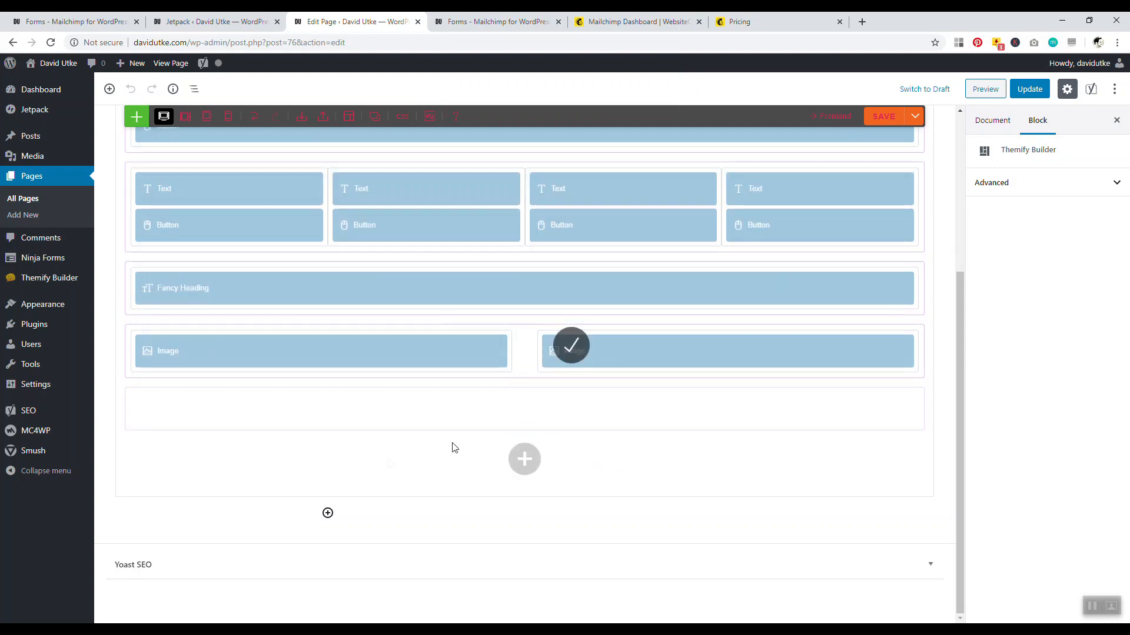
left_click(527, 409)
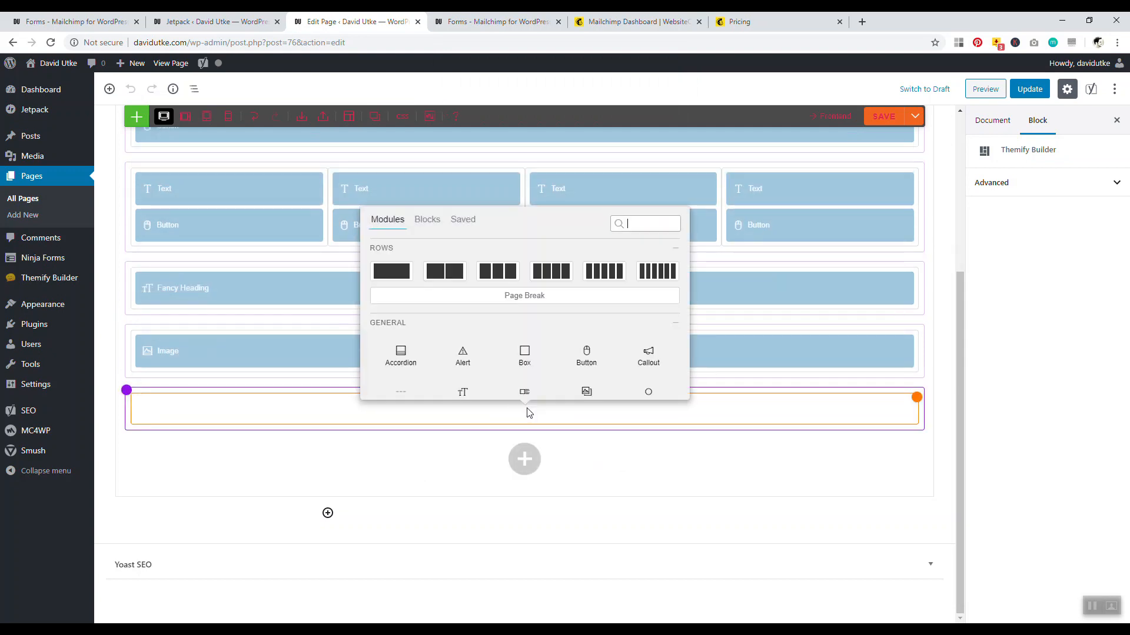
left_click(428, 219)
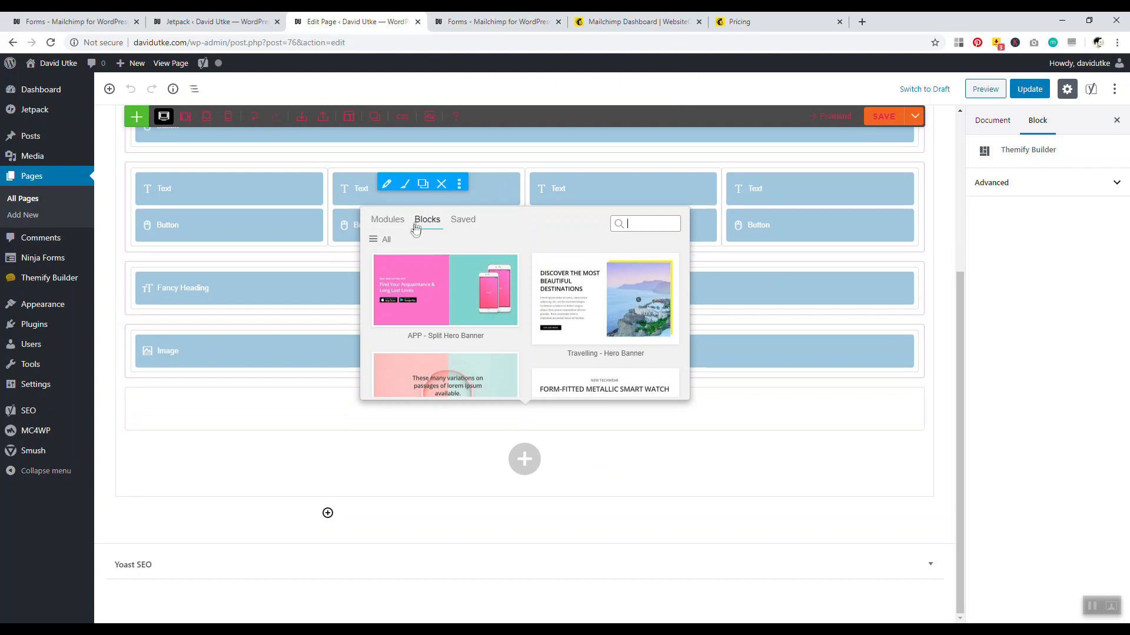
left_click(389, 240)
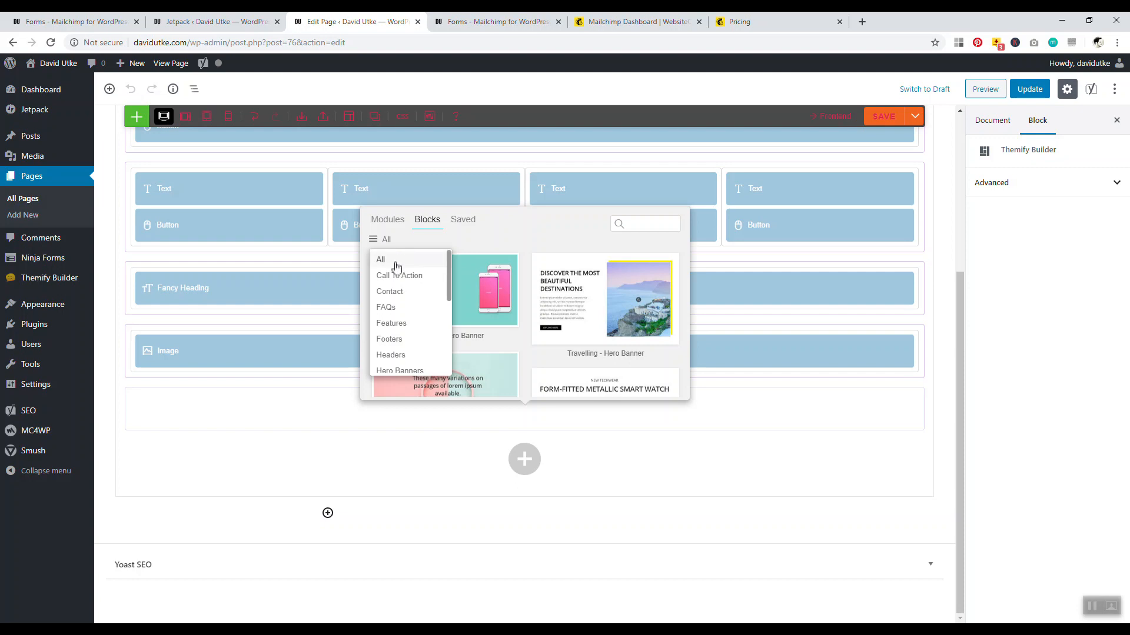
scroll(395, 272, "down", 1)
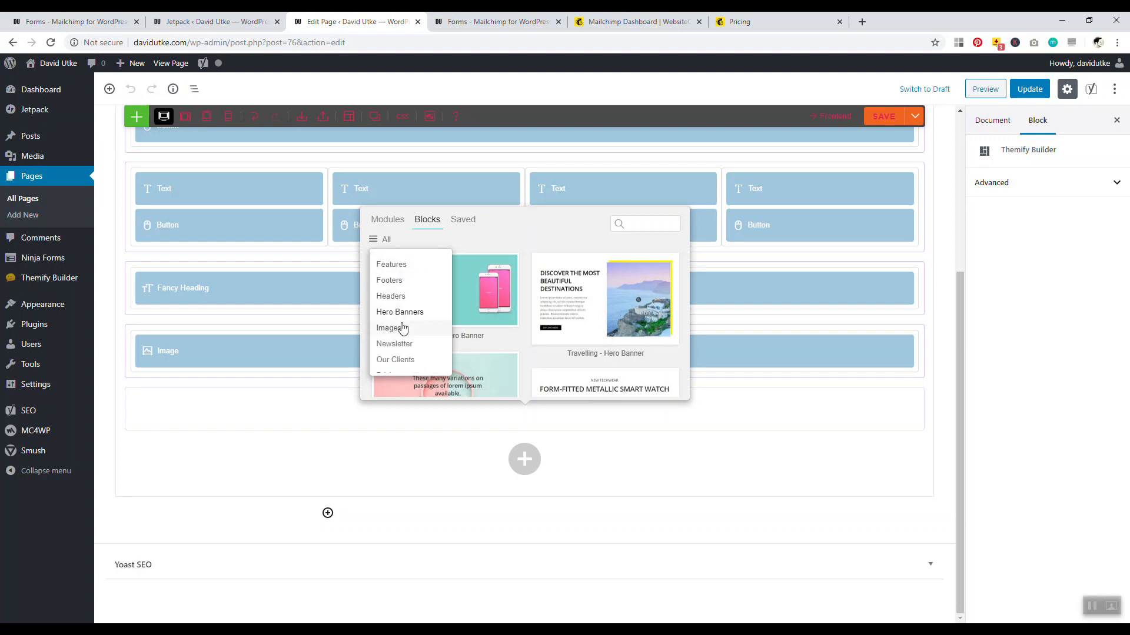
left_click(403, 345)
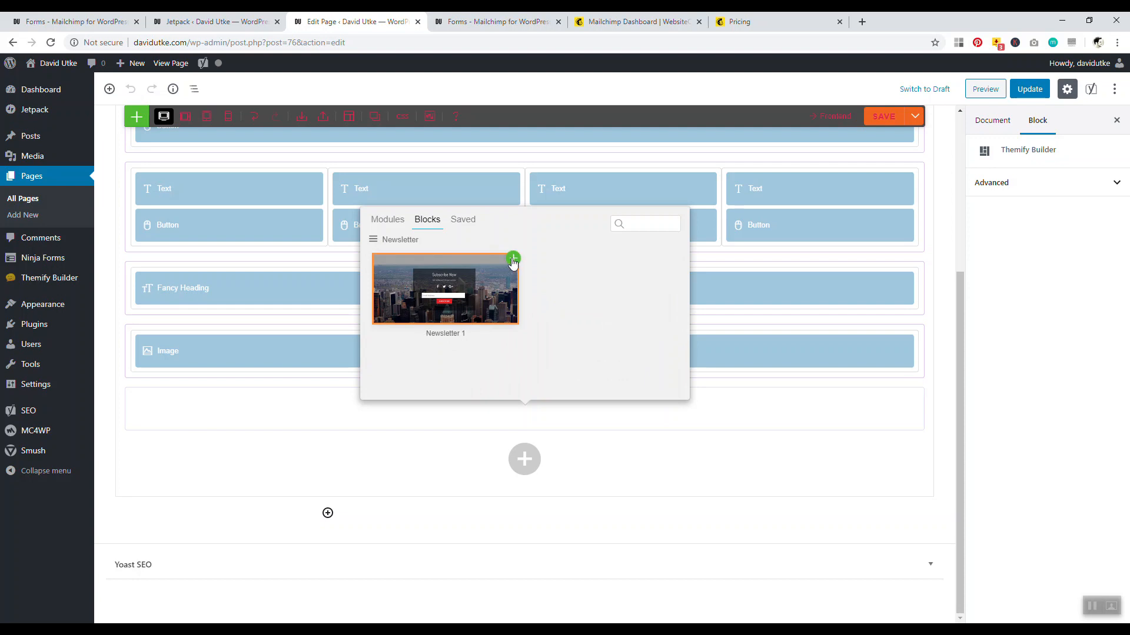
left_click(513, 260)
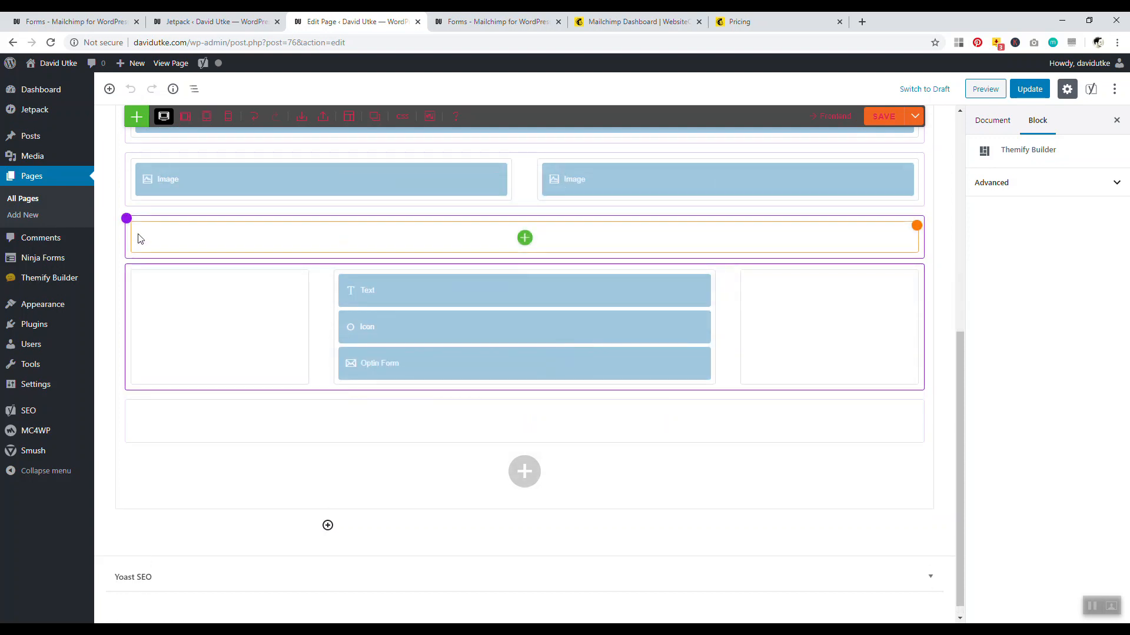
Delete the empty row above the newsletter, save the builder layout and update the page
mouse_move(127, 219)
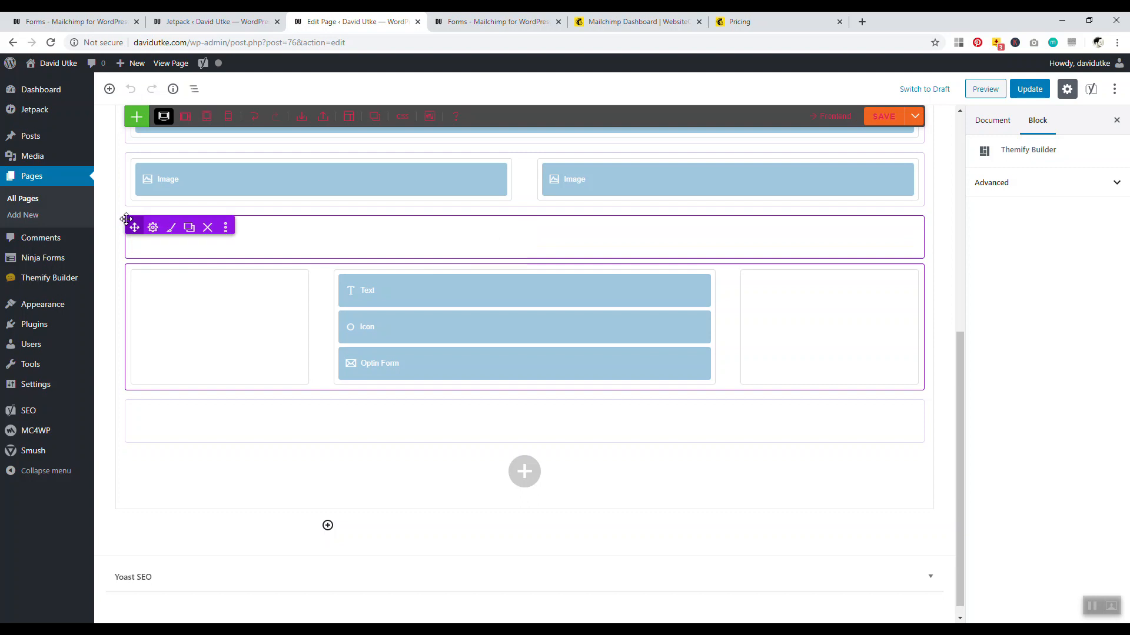
left_click(207, 227)
left_click(628, 110)
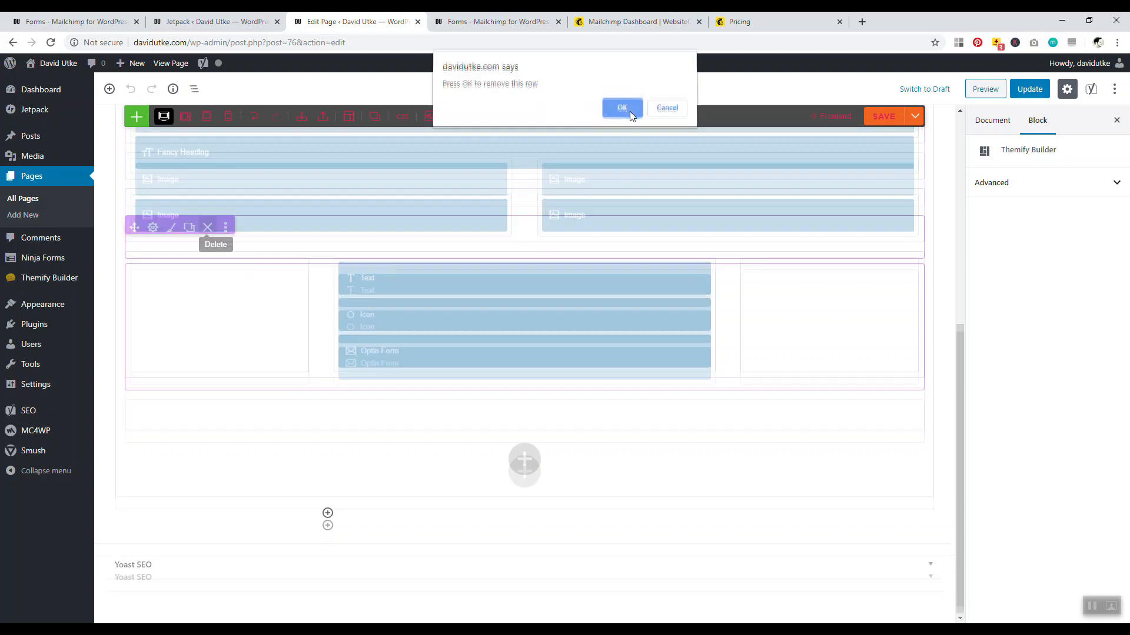
scroll(836, 157, "up", 3)
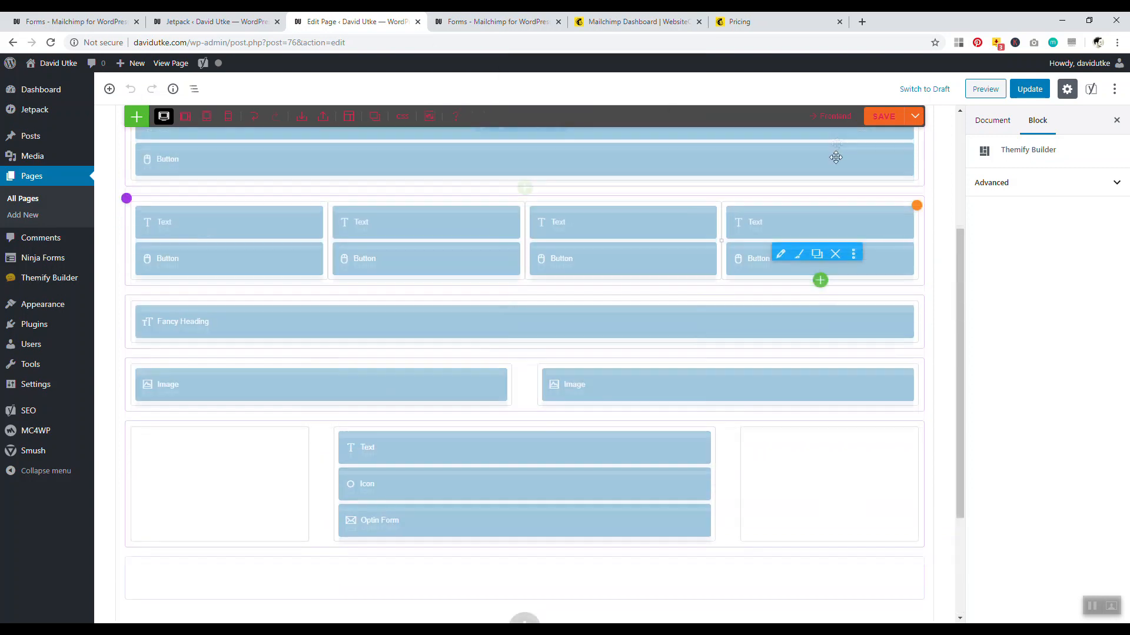
left_click(882, 116)
left_click(1040, 90)
left_click_drag(961, 245, 953, 131)
left_click(490, 159)
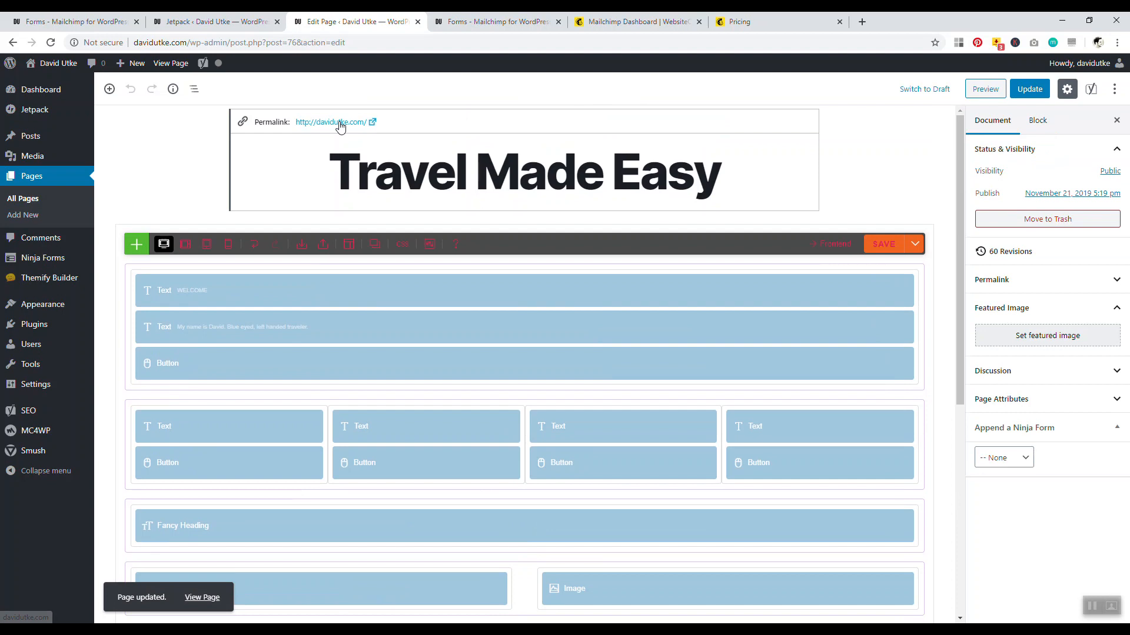
left_click(340, 125)
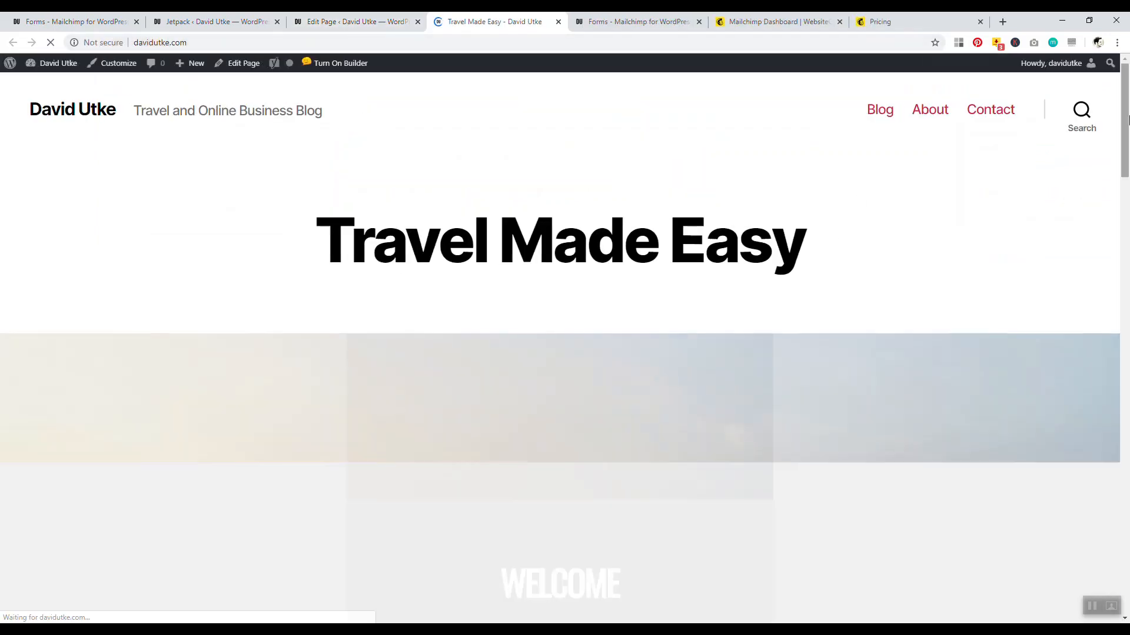
Scroll the live homepage to the Travel Advice and Tips and Guides headings
scroll(1112, 282, "down", 12)
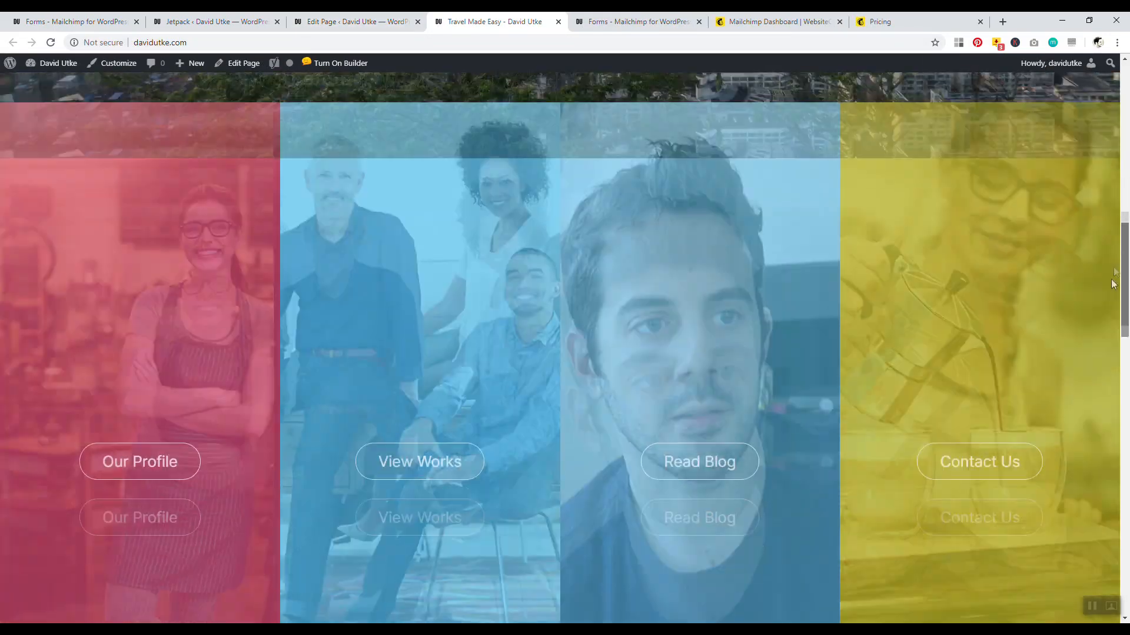
left_click_drag(1113, 285, 1117, 254)
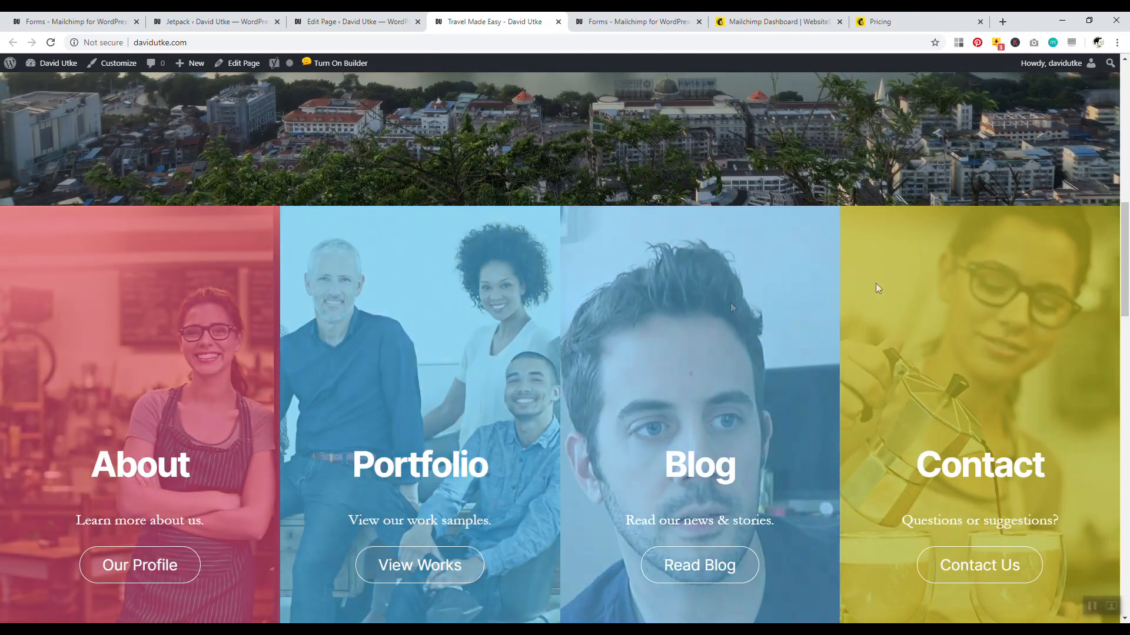
scroll(878, 288, "down", 9)
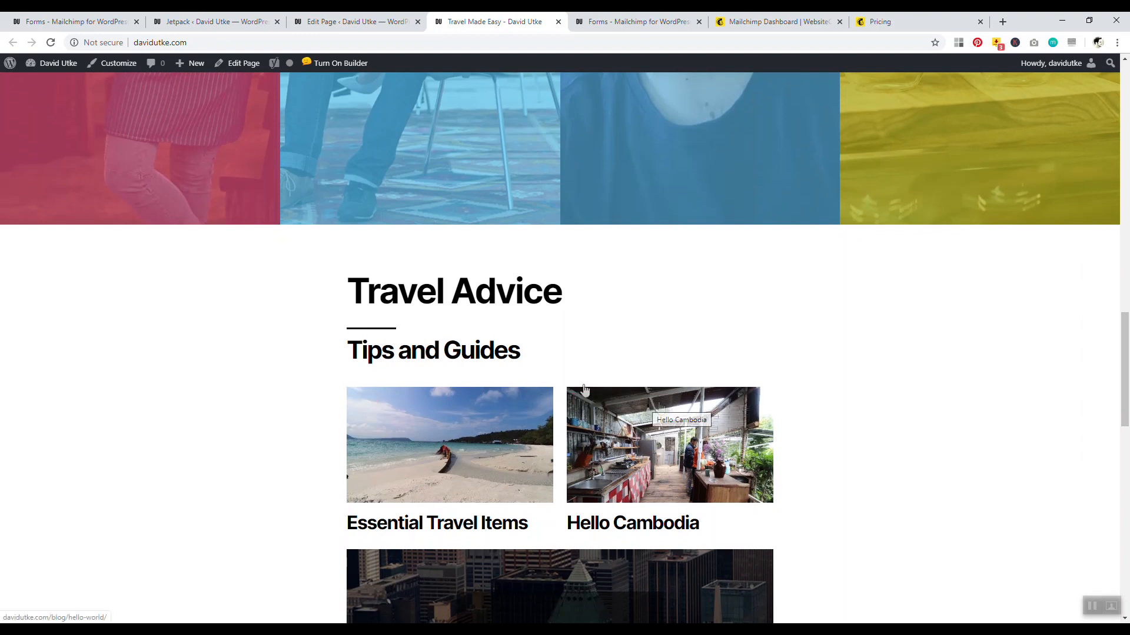
left_click_drag(553, 353, 386, 298)
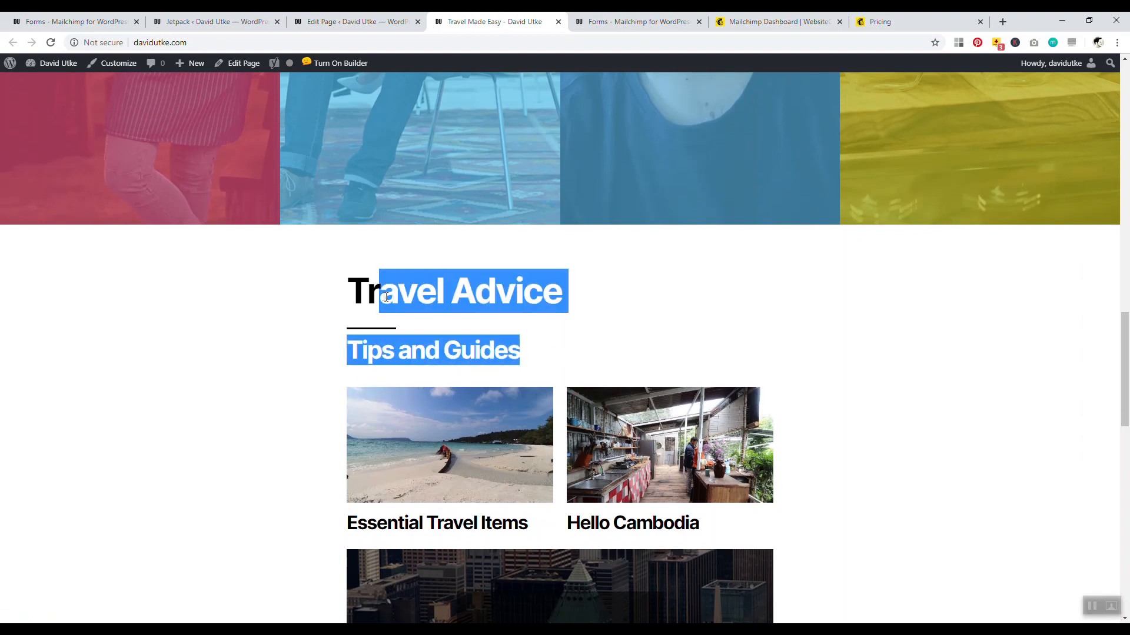
scroll(355, 357, "down", 2)
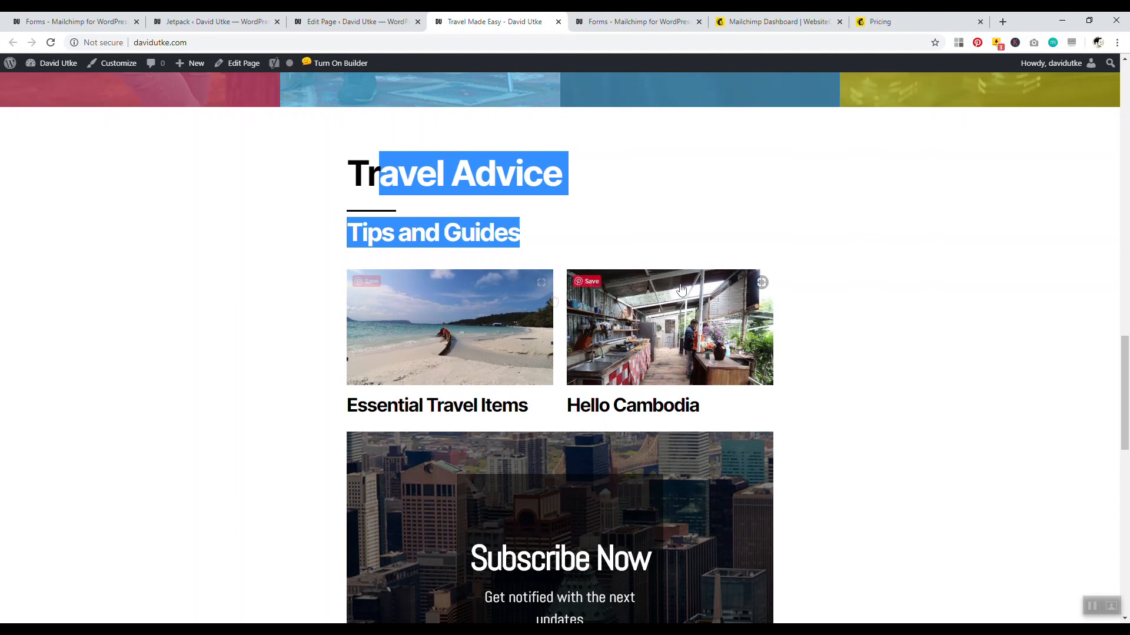
Open websitecreativepro.com in a new tab and scroll to its tutorials section
left_click(1000, 27)
type("websitecreativepro.com")
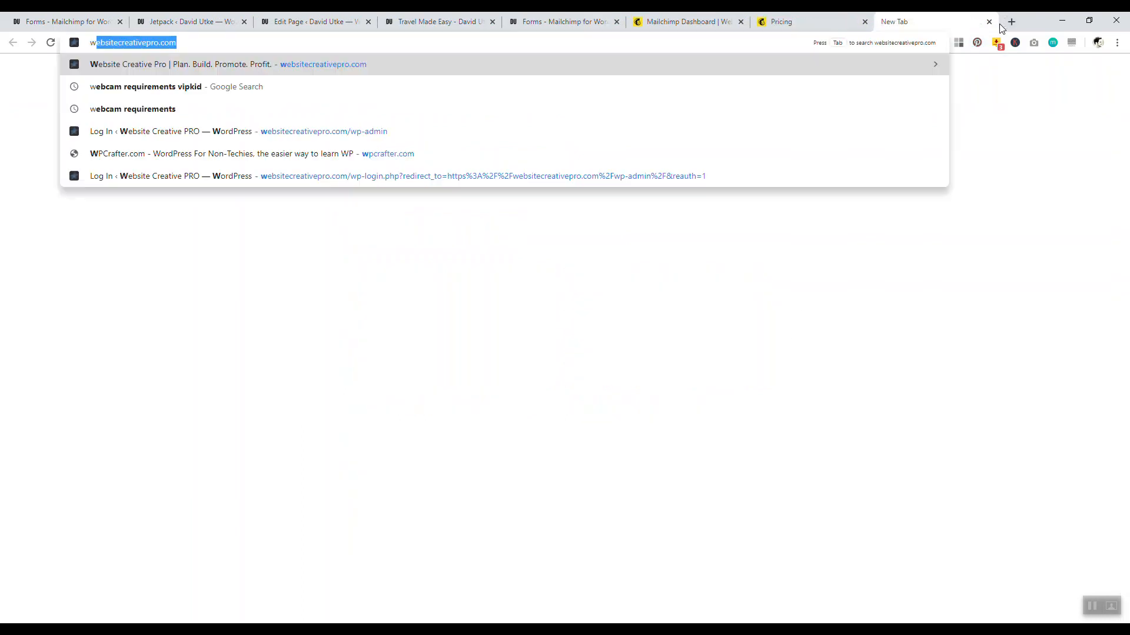
key("Return")
left_click_drag(1125, 137, 1128, 376)
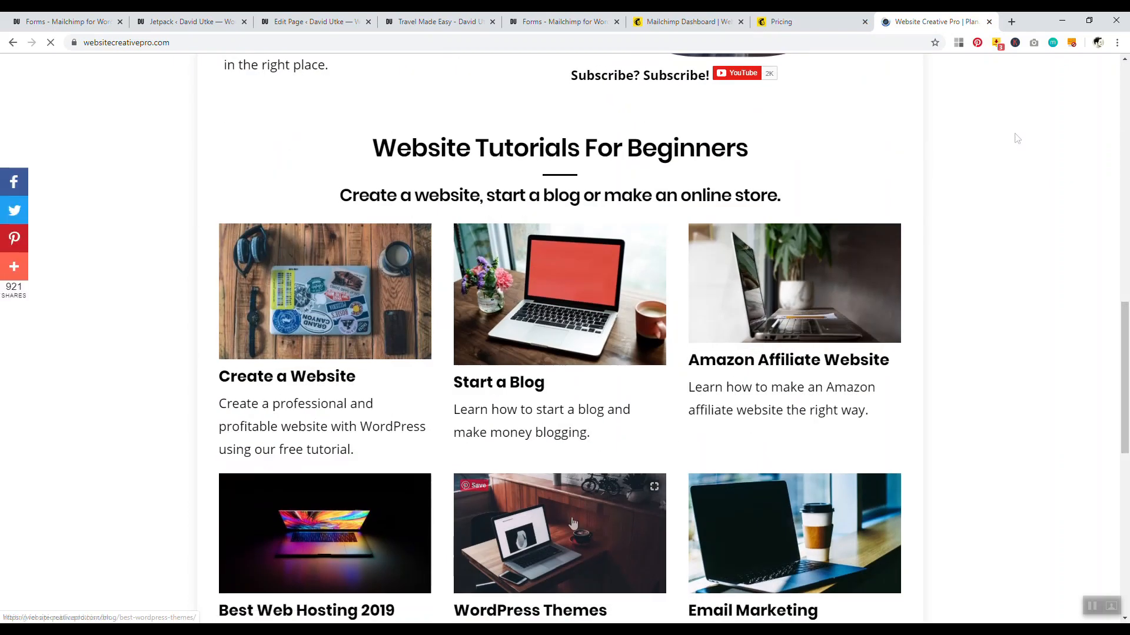
Close the Website Creative Pro tab, find the live 'MailChimp API Key is missing.' error, and return to the editor
left_click(989, 22)
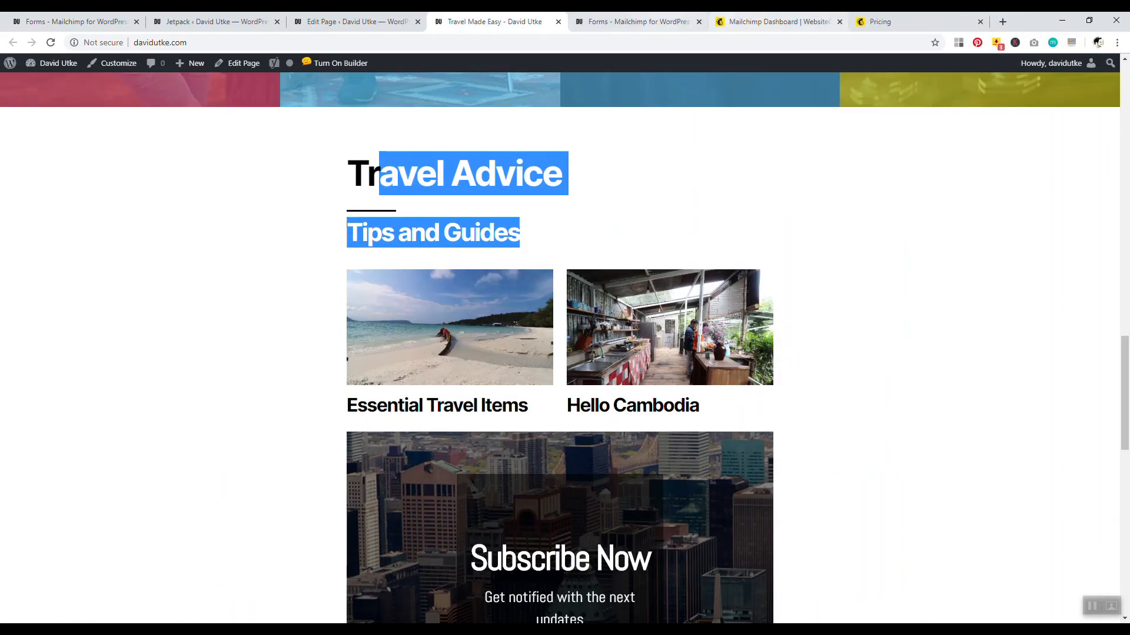
left_click(998, 294)
scroll(994, 347, "down", 5)
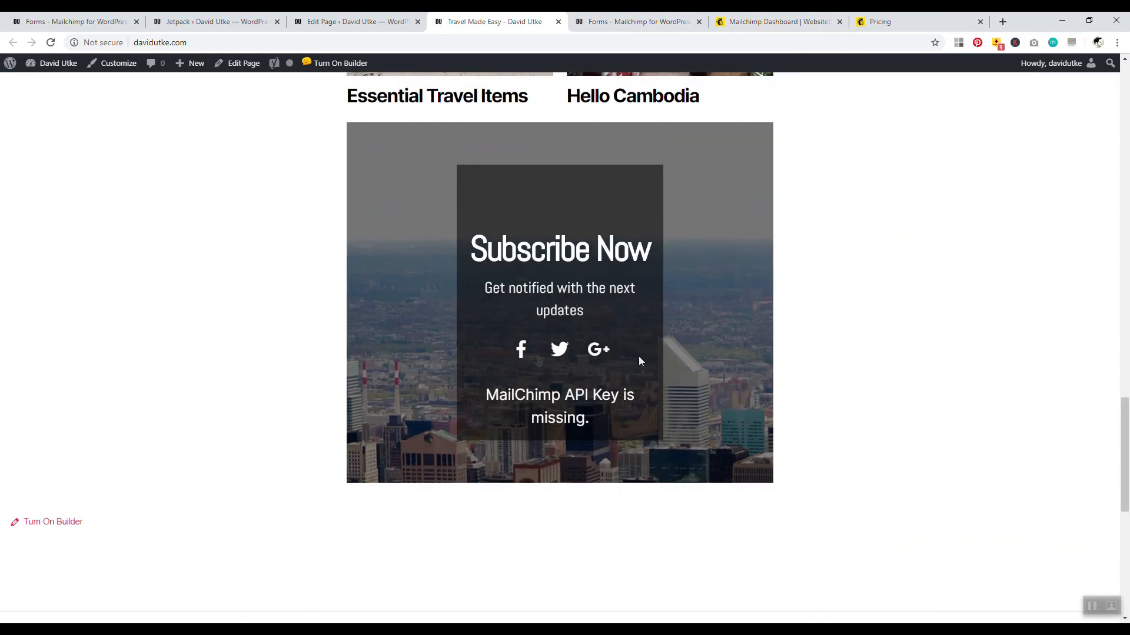
left_click_drag(593, 420, 485, 388)
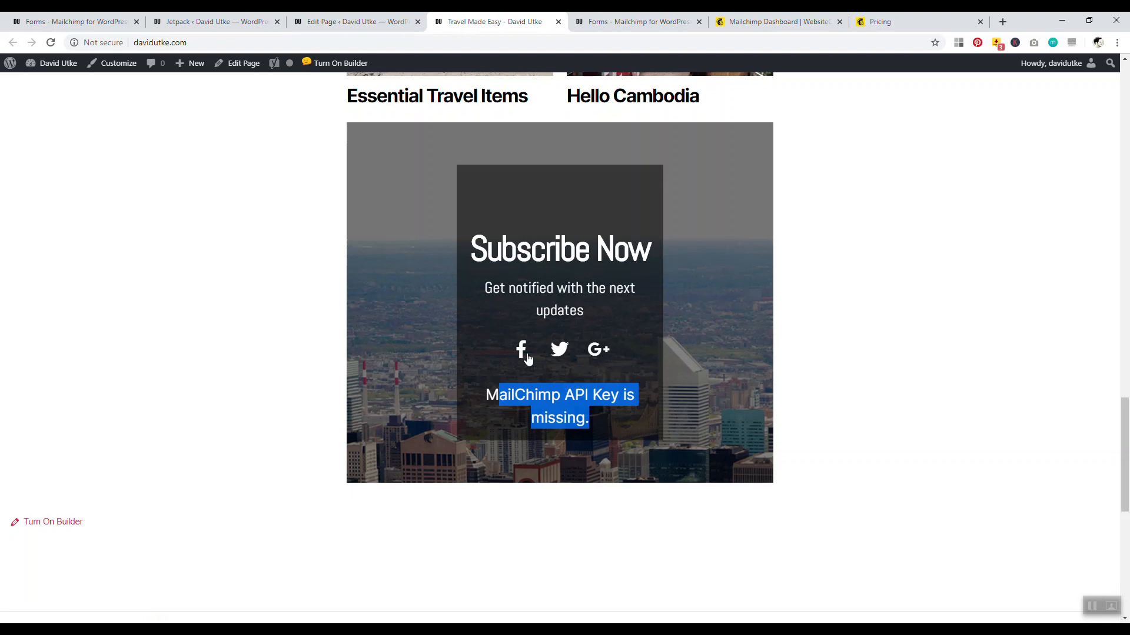
left_click(330, 21)
Delete the Optin Form module, then check the live page and Mailchimp form editor
scroll(888, 364, "down", 3)
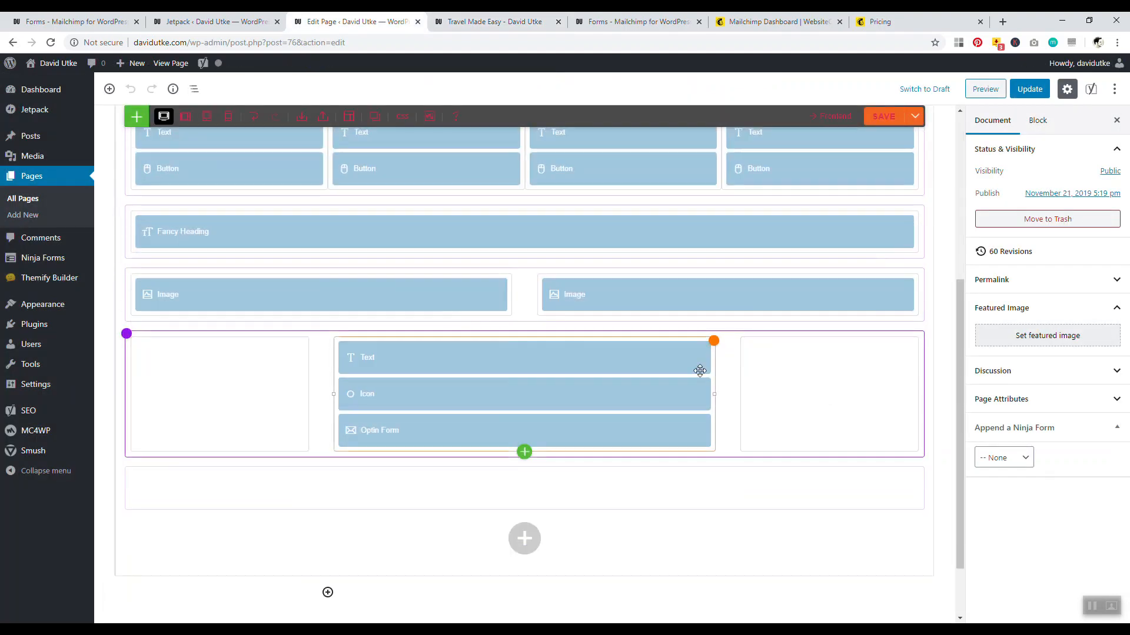
left_click(540, 428)
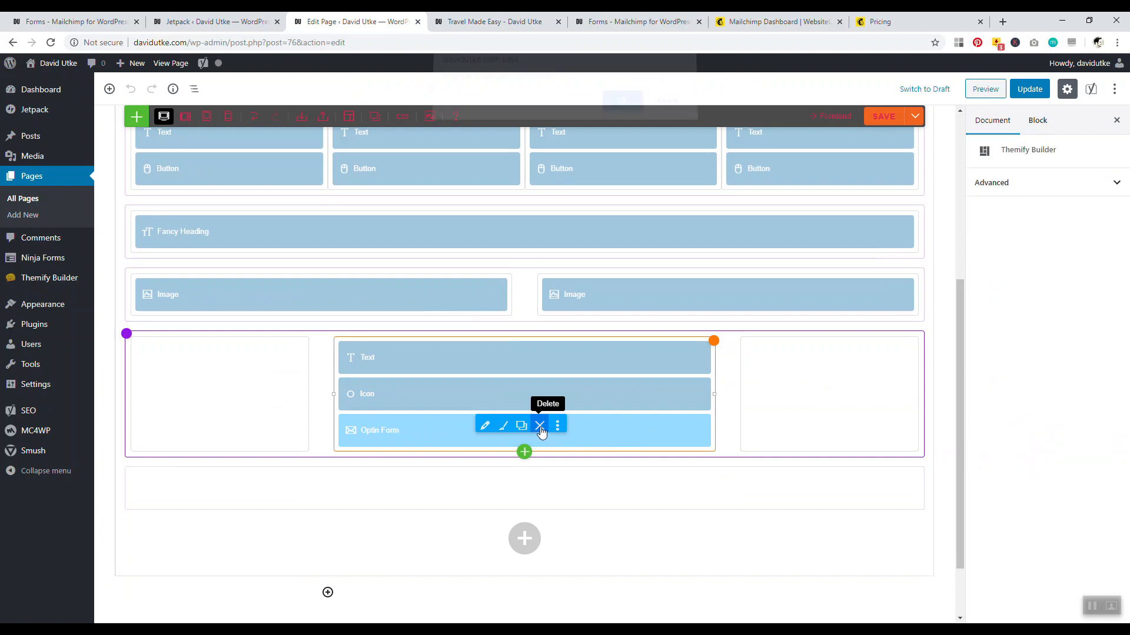
left_click(620, 109)
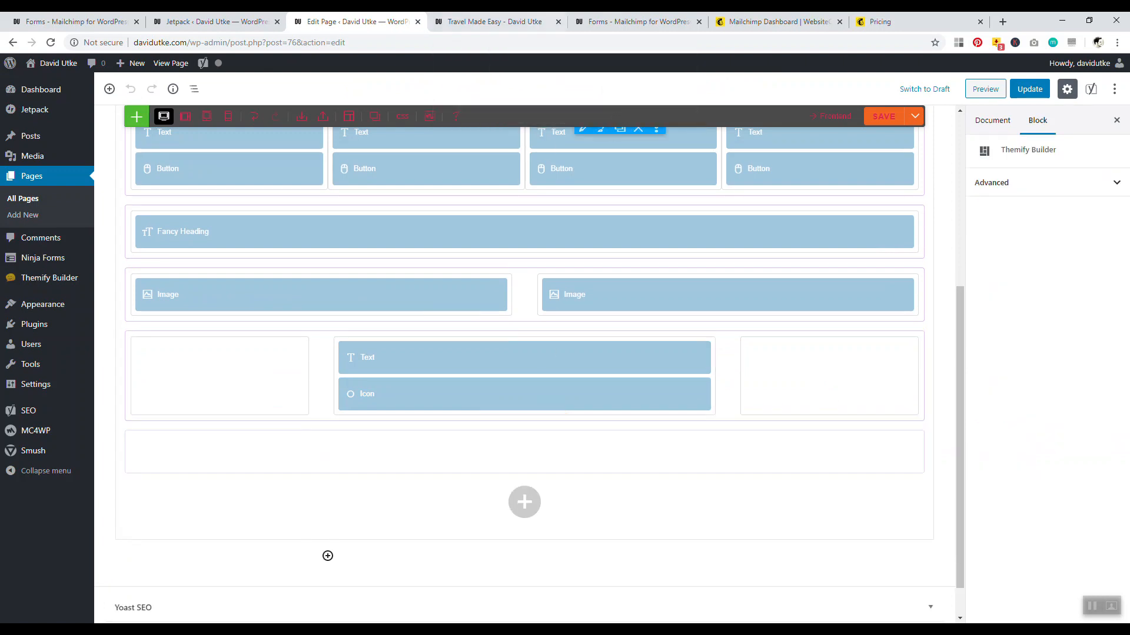
left_click(494, 22)
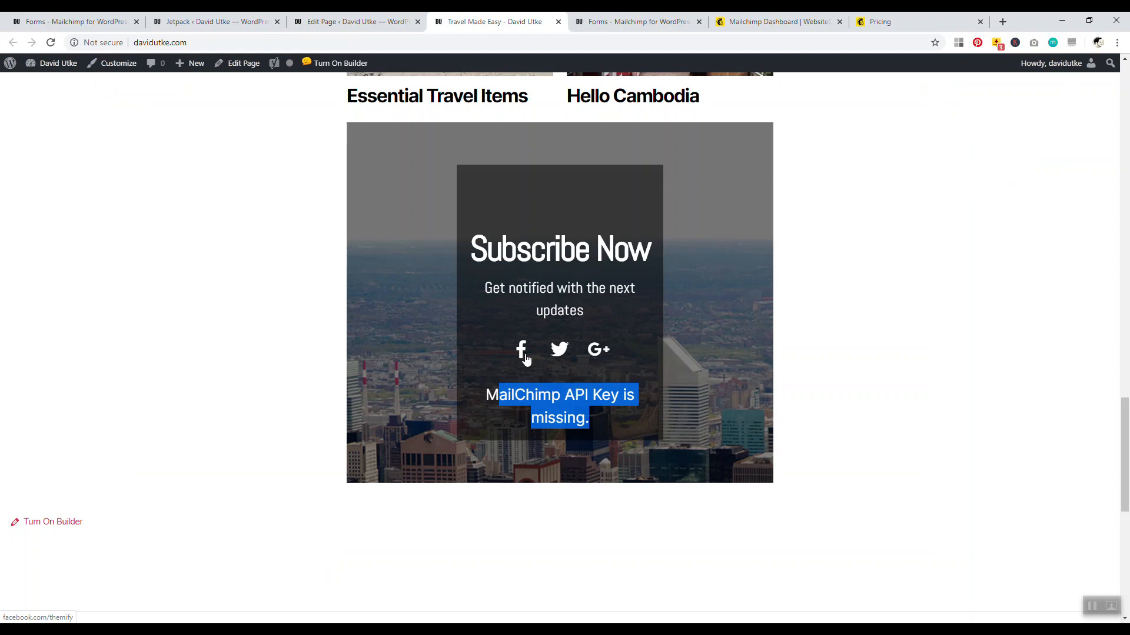
left_click(211, 21)
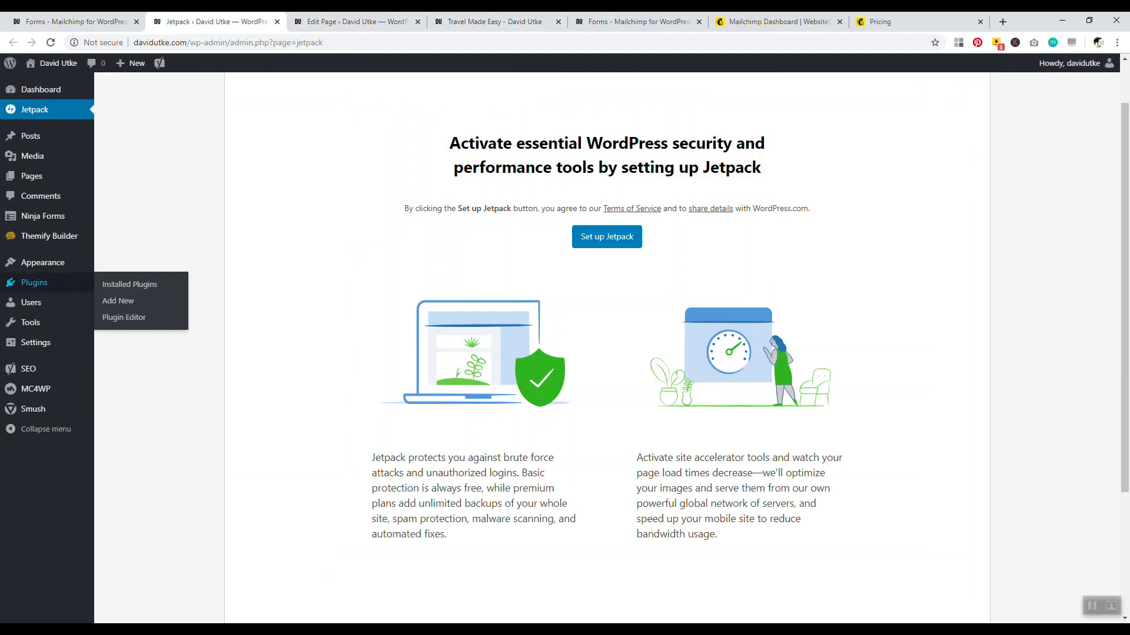
left_click(358, 21)
left_click(638, 21)
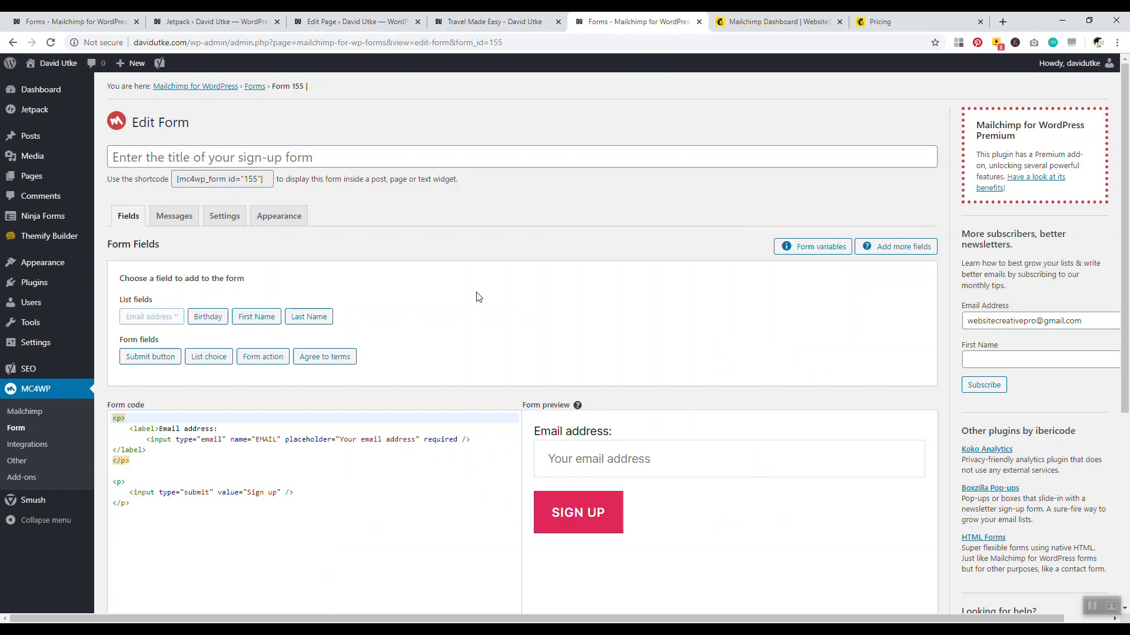
left_click(492, 21)
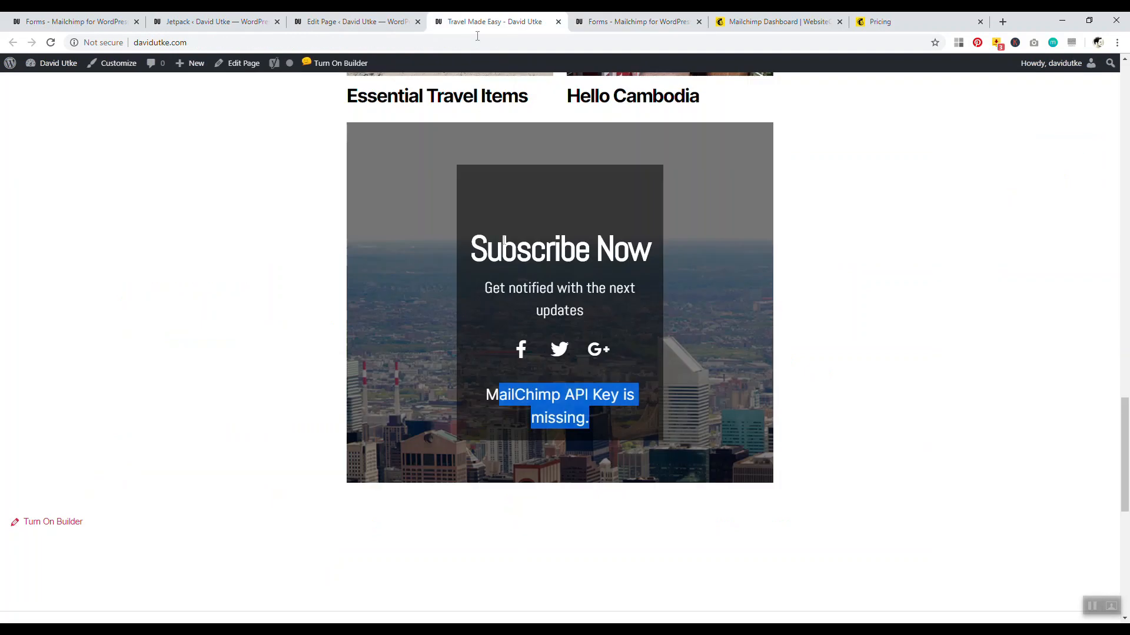
left_click(353, 21)
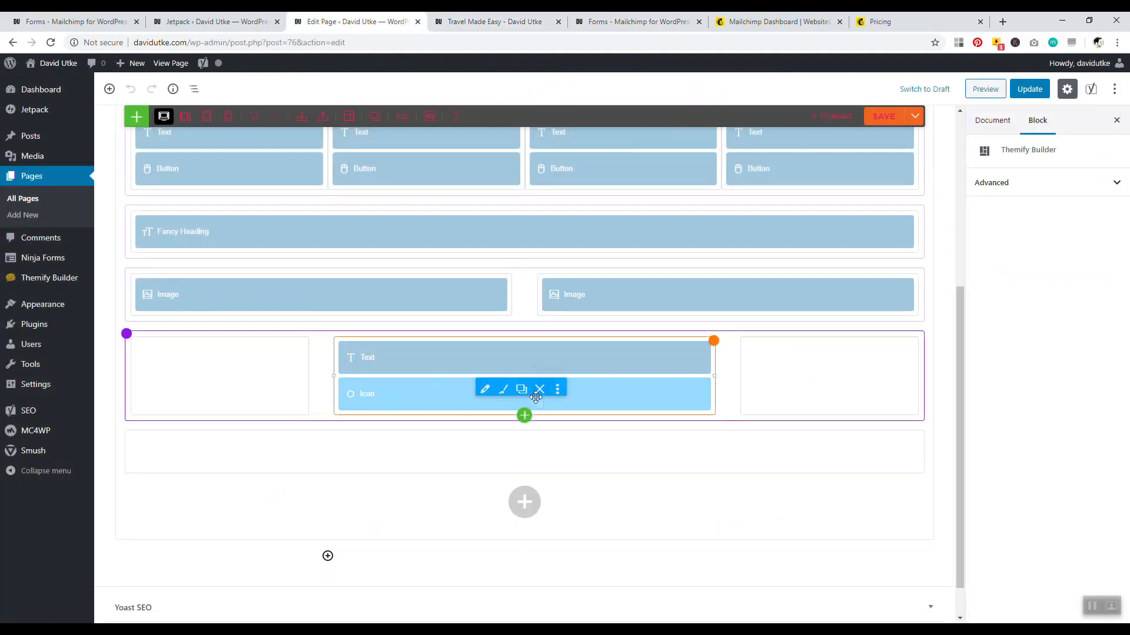
Replace the Icon module with a Plain Text module beneath the Text module
left_click(539, 390)
left_click(621, 110)
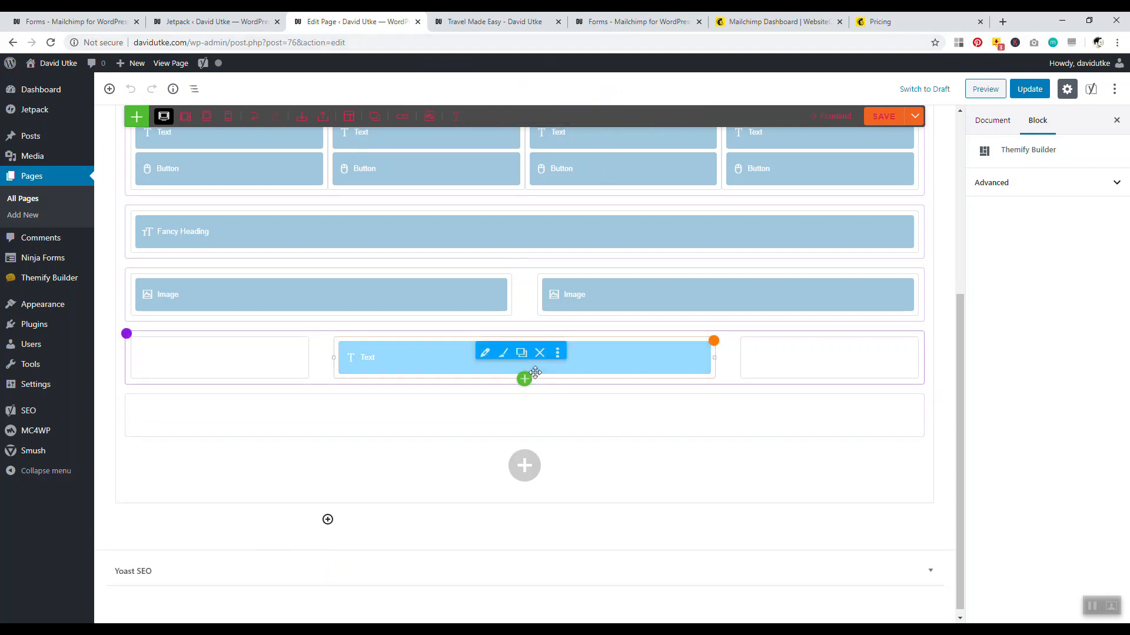
left_click(527, 383)
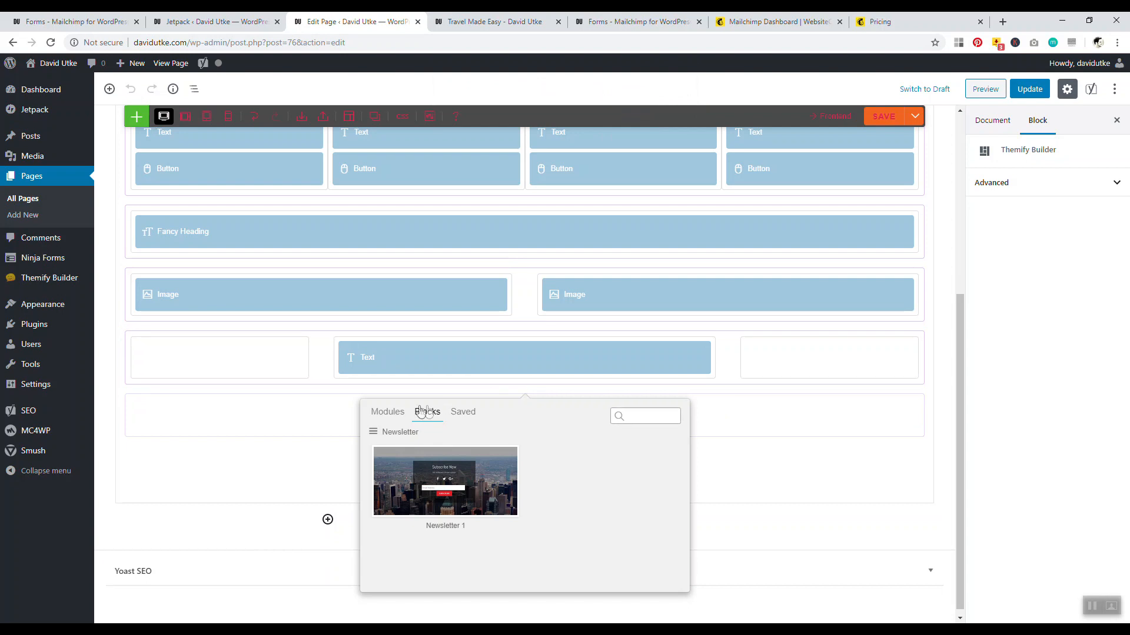
left_click(393, 414)
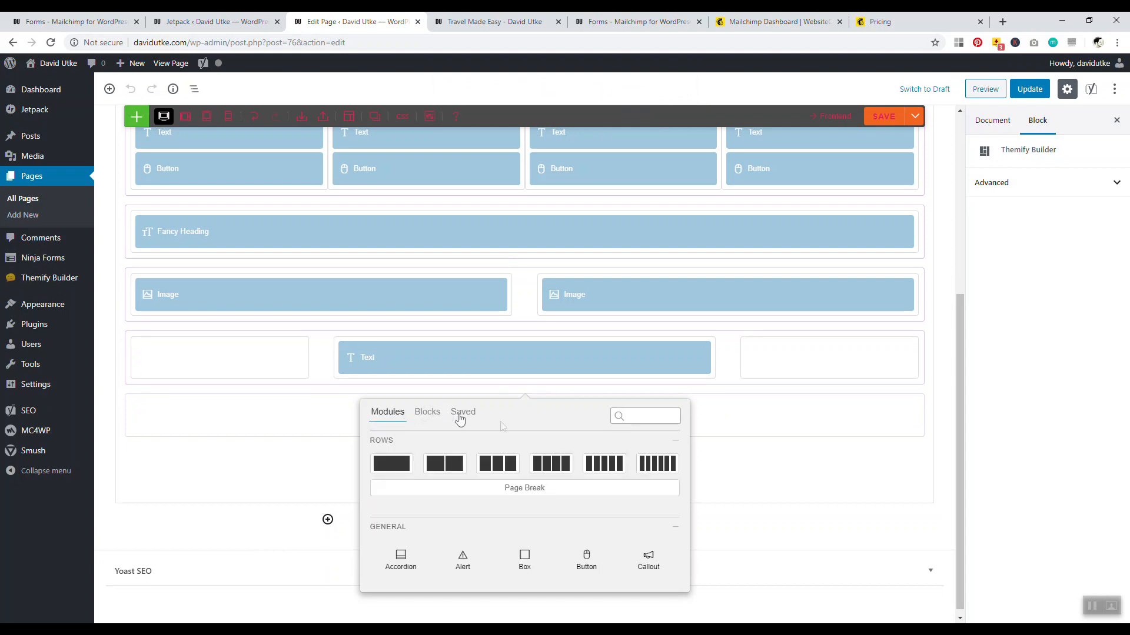
left_click(633, 417)
type("text")
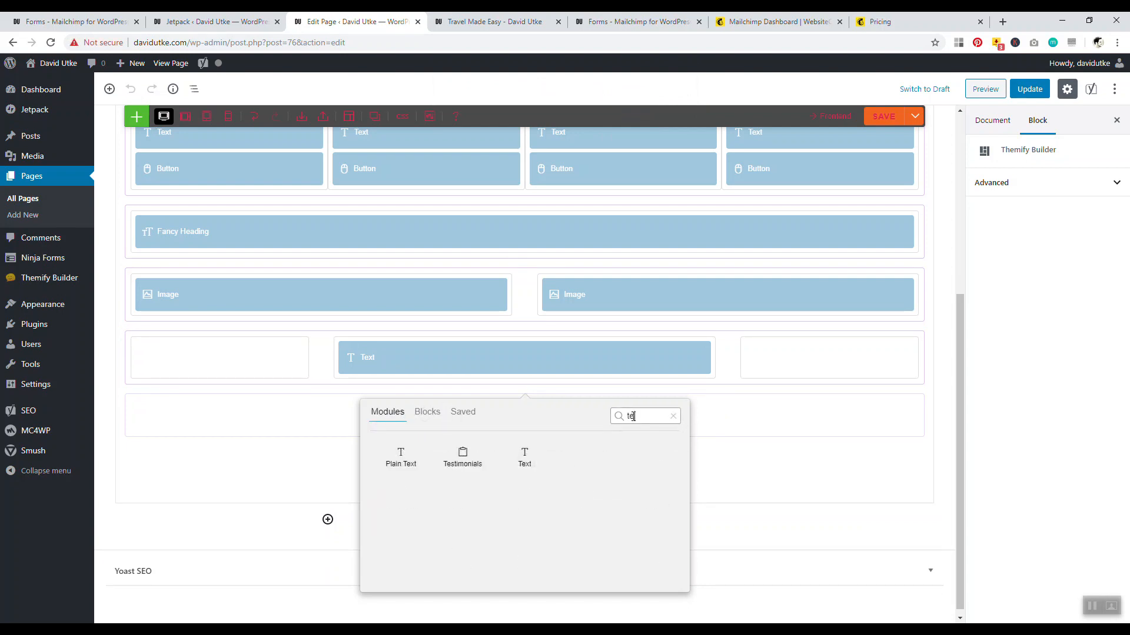
left_click(424, 442)
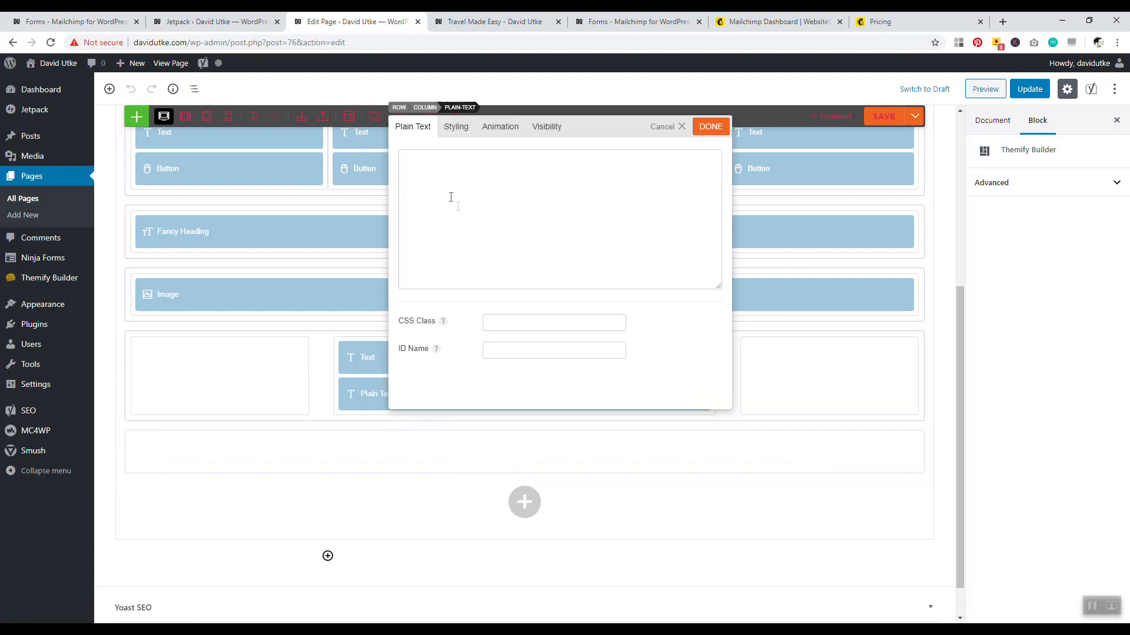
Paste the [mc4wp_form id="155"] shortcode into Plain Text, then save and update the page
right_click(419, 169)
left_click(443, 255)
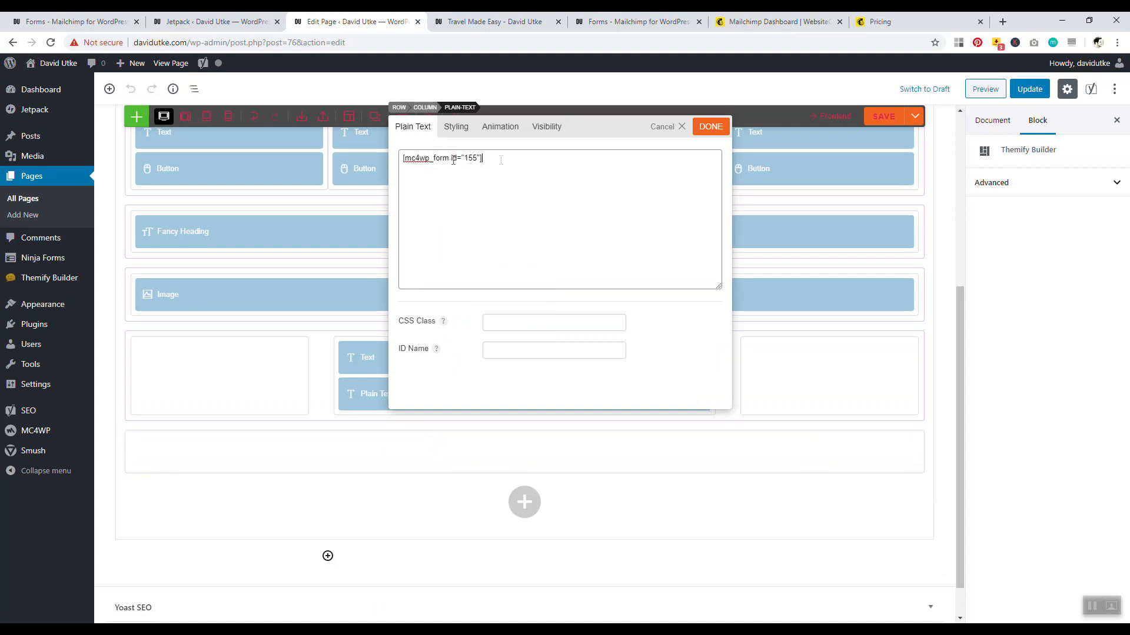
left_click(711, 126)
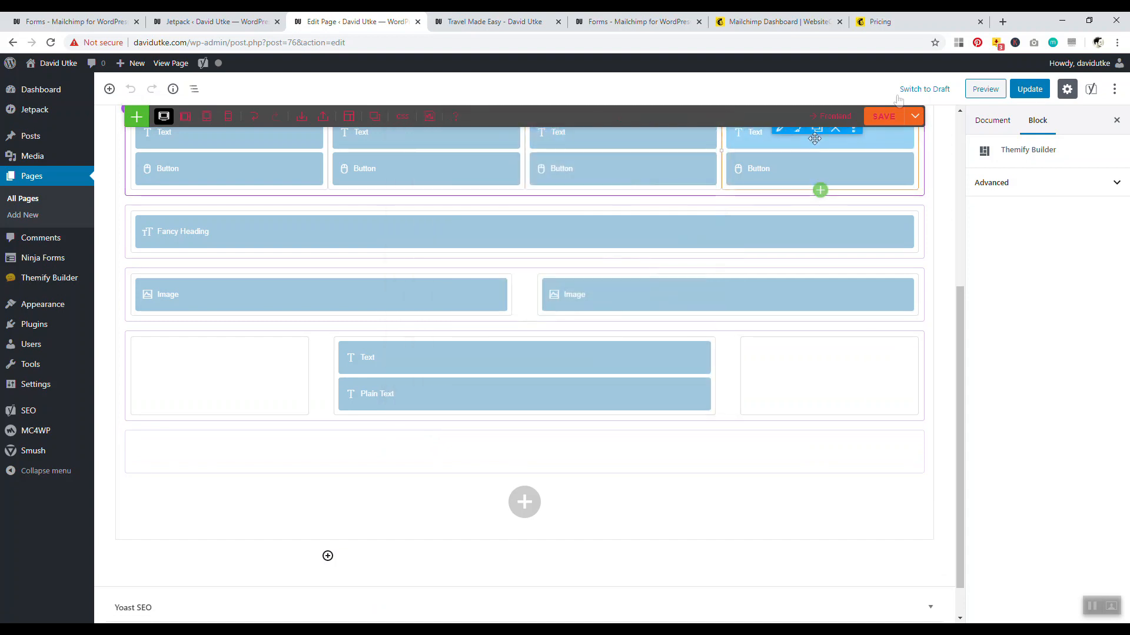
left_click(886, 117)
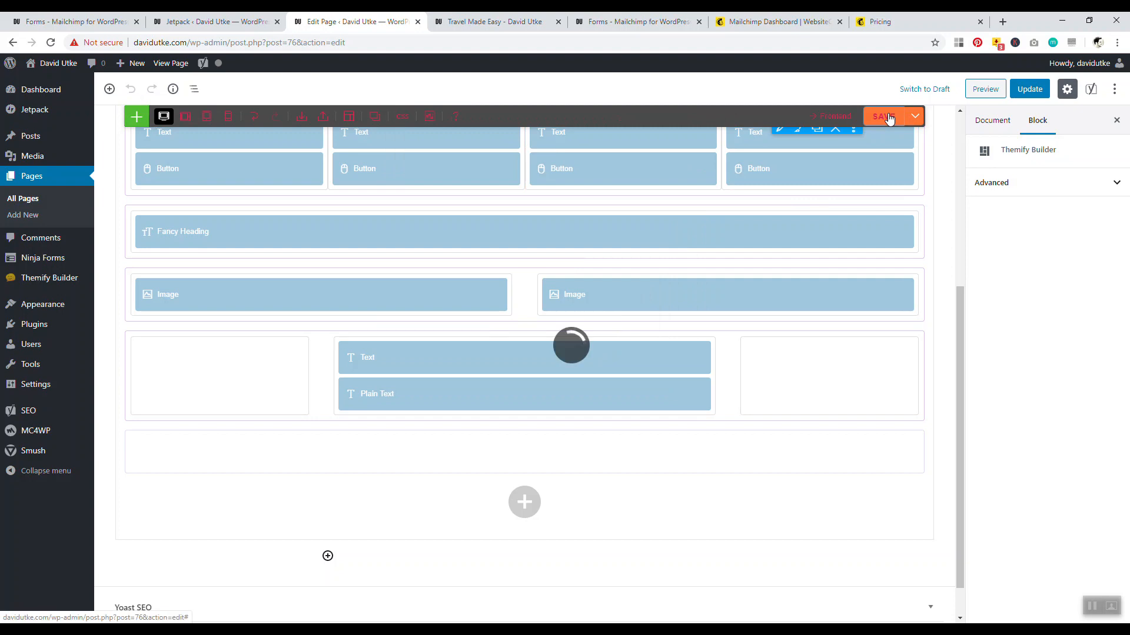
left_click(1025, 93)
left_click(494, 21)
Reload the live page to check the Subscribe Now email field and Sign Up button, then return to the editor
left_click(51, 42)
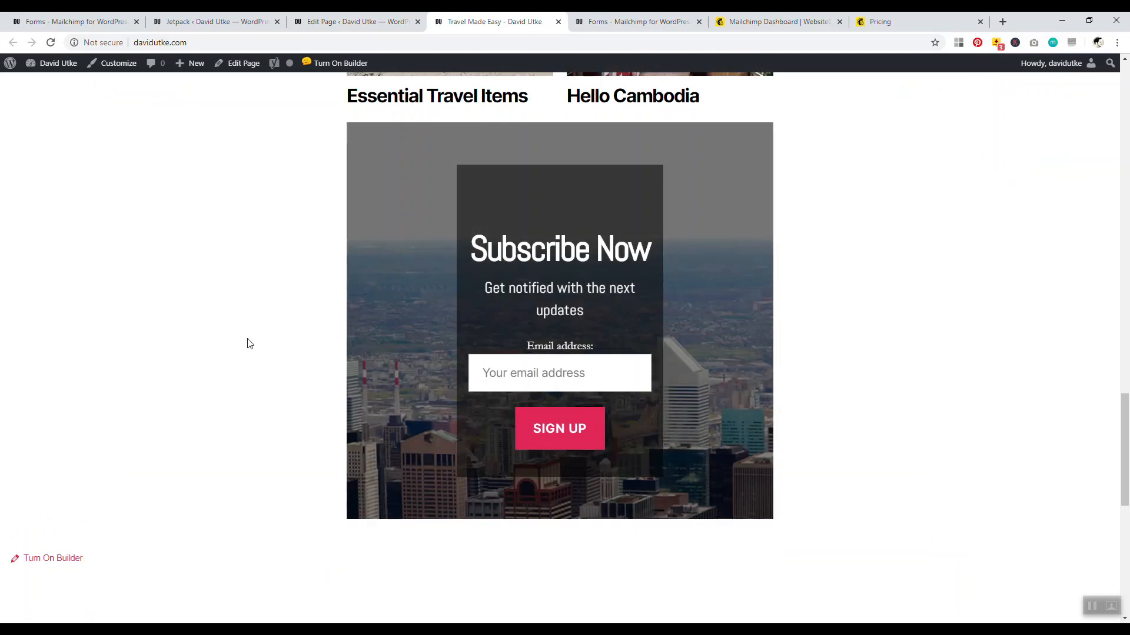
mouse_move(1126, 422)
left_mouse_down()
mouse_move(1127, 474)
mouse_move(1128, 89)
mouse_move(1110, 445)
mouse_move(1120, 416)
left_mouse_up()
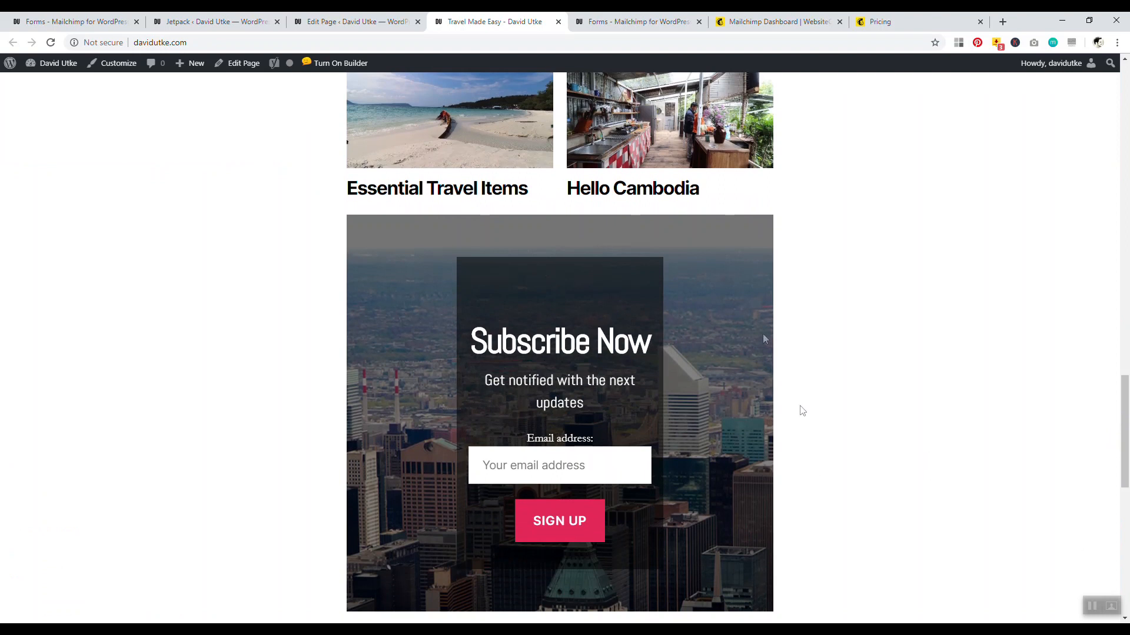
left_click(353, 22)
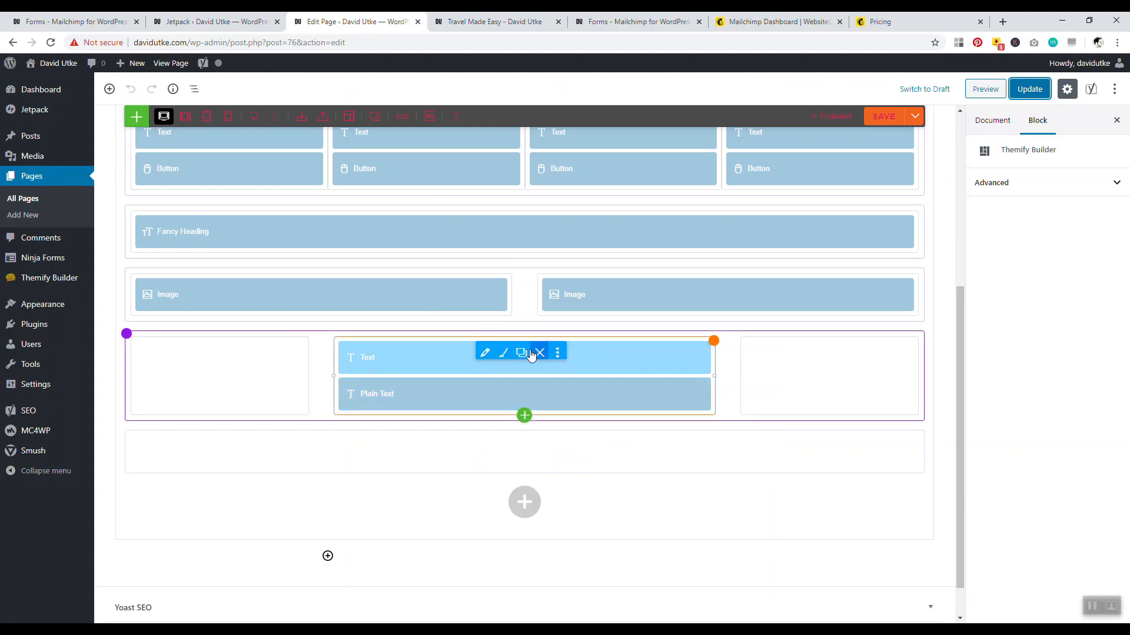
Change the Text module heading to 'Free Course on How To Teach English Abroad'
left_click(510, 353)
left_click(402, 126)
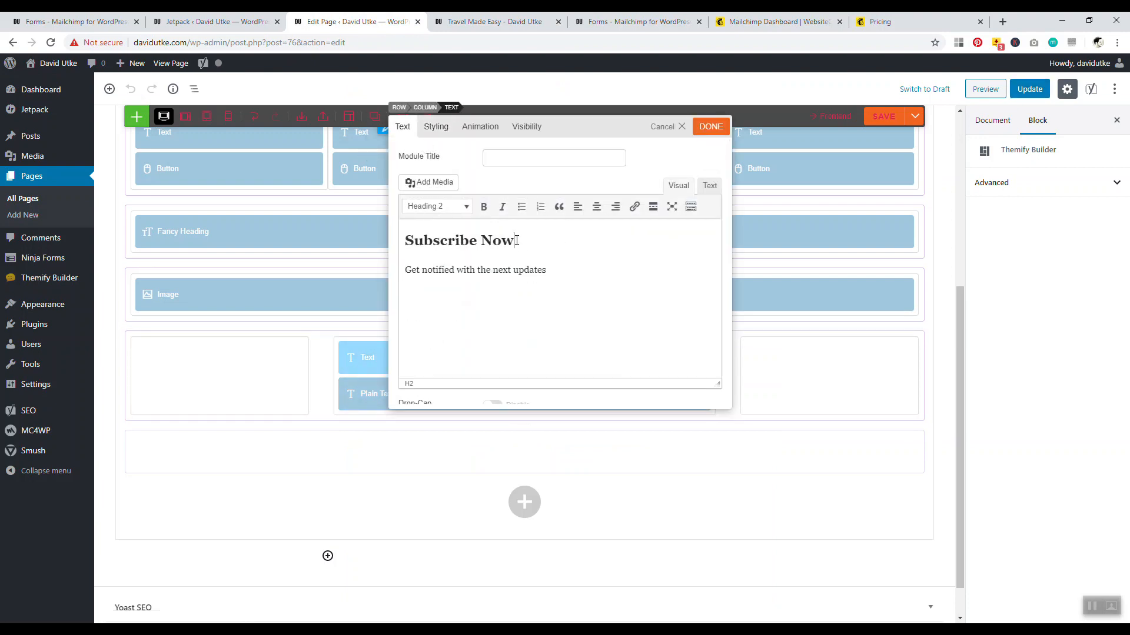
left_click_drag(514, 240, 437, 239)
key("BackSpace")
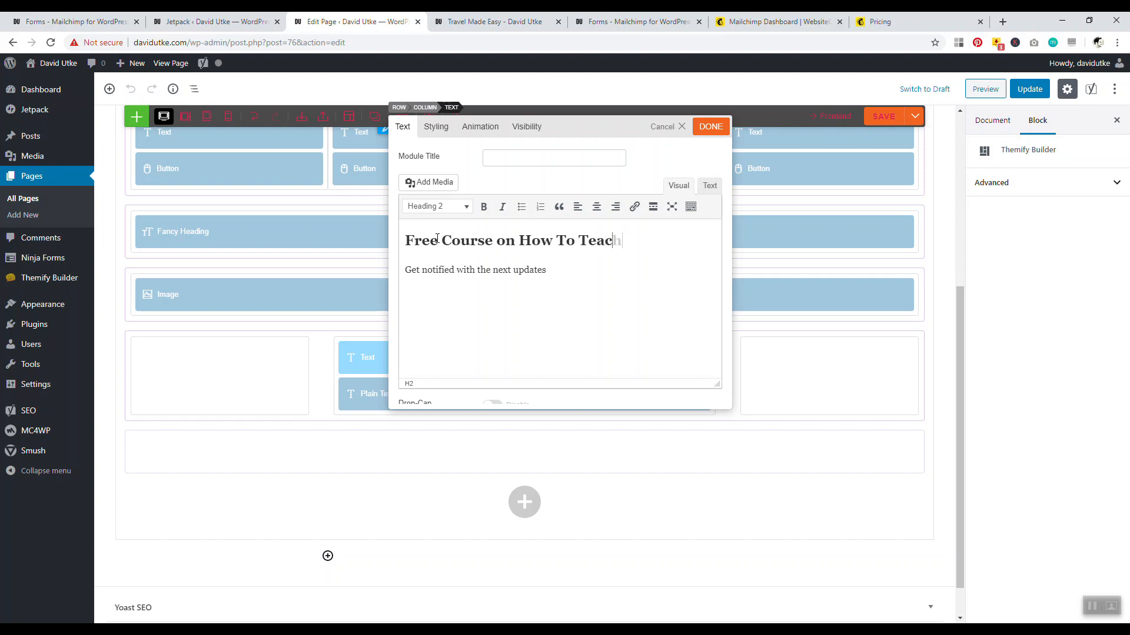
type("Abroad")
Replace the subtitle with 'Sign up to get started.' and save the builder layout
left_click_drag(553, 291, 414, 292)
key("BackSpace")
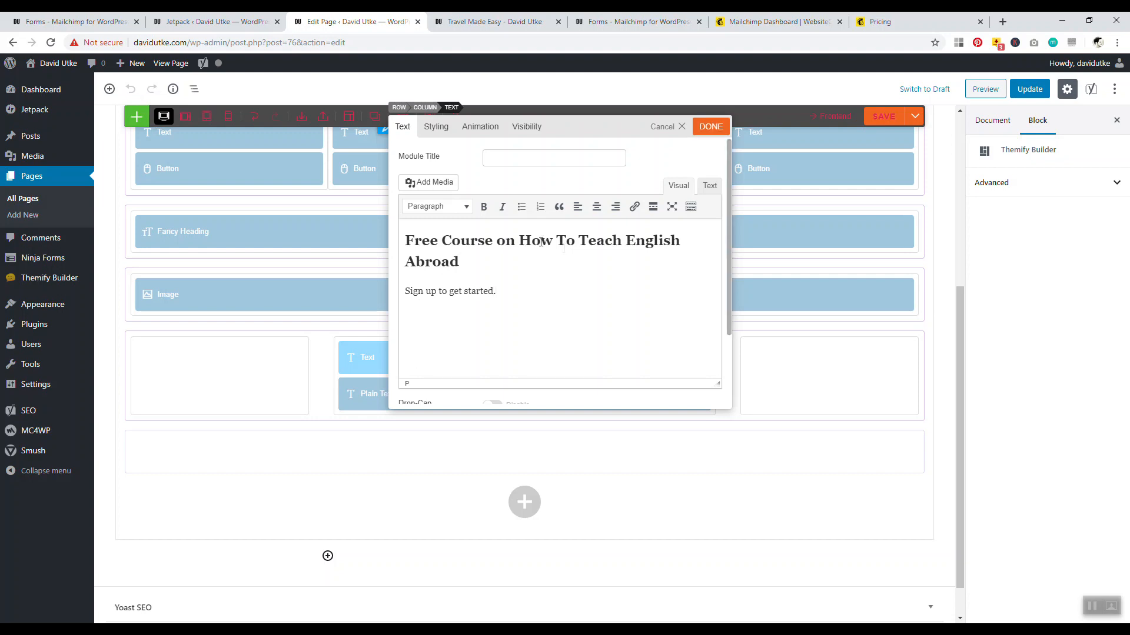
left_click(711, 127)
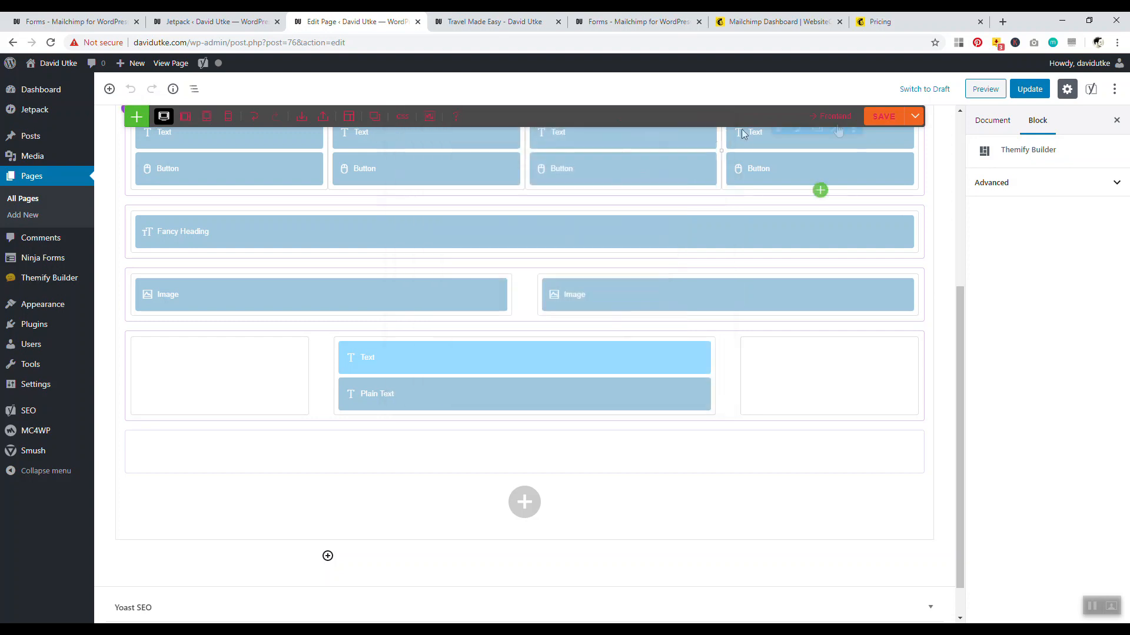
left_click(884, 116)
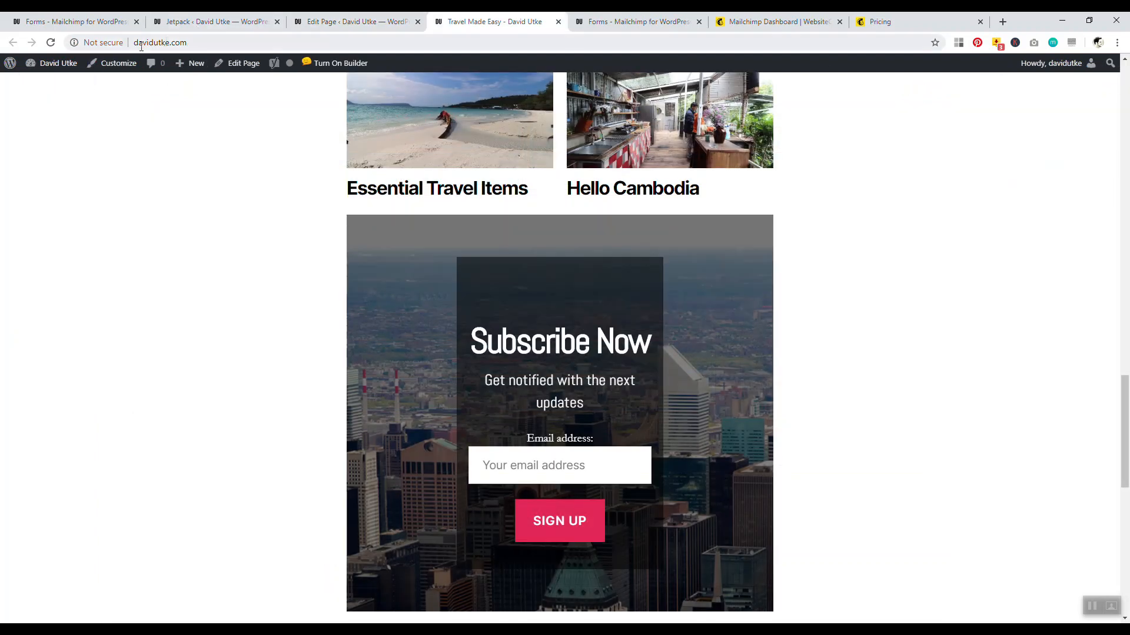
Reload the live homepage and check that the sign-up box reads 'Free Course on How To Teach English Abroad'
left_click(50, 42)
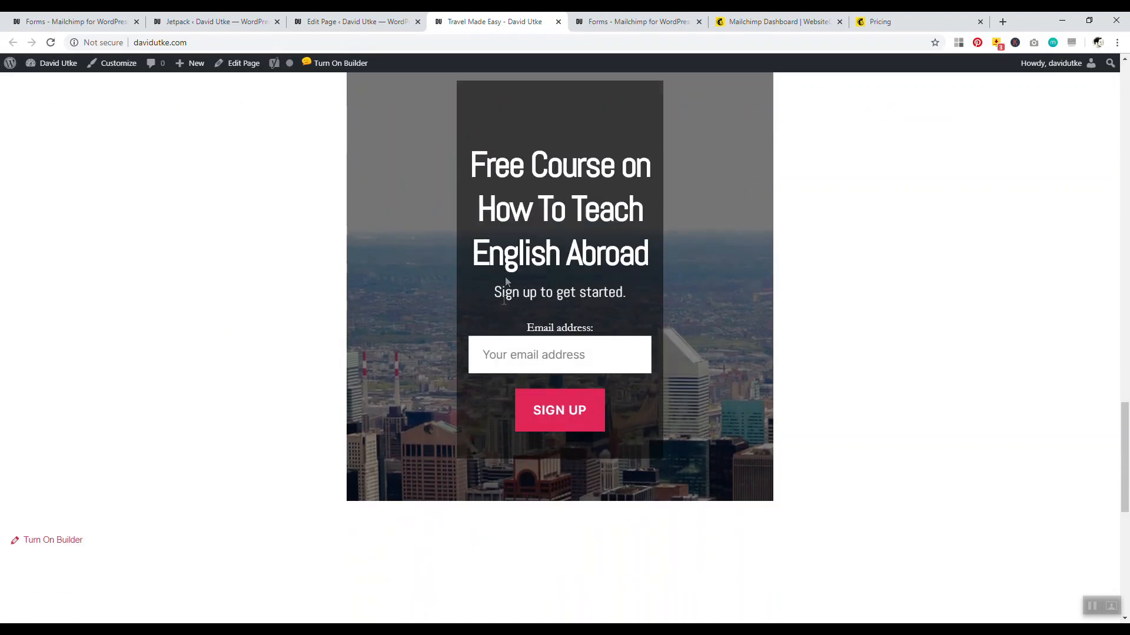
scroll(786, 389, "up", 4)
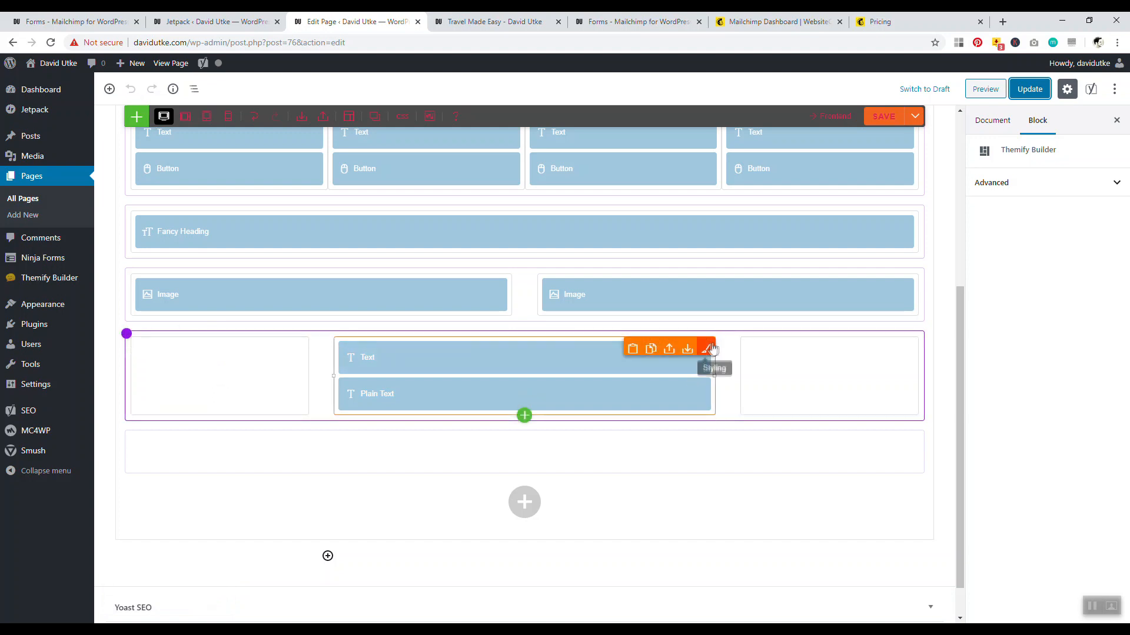
Look over the sign-up column's background settings and close them unchanged
left_click(708, 347)
left_click(423, 190)
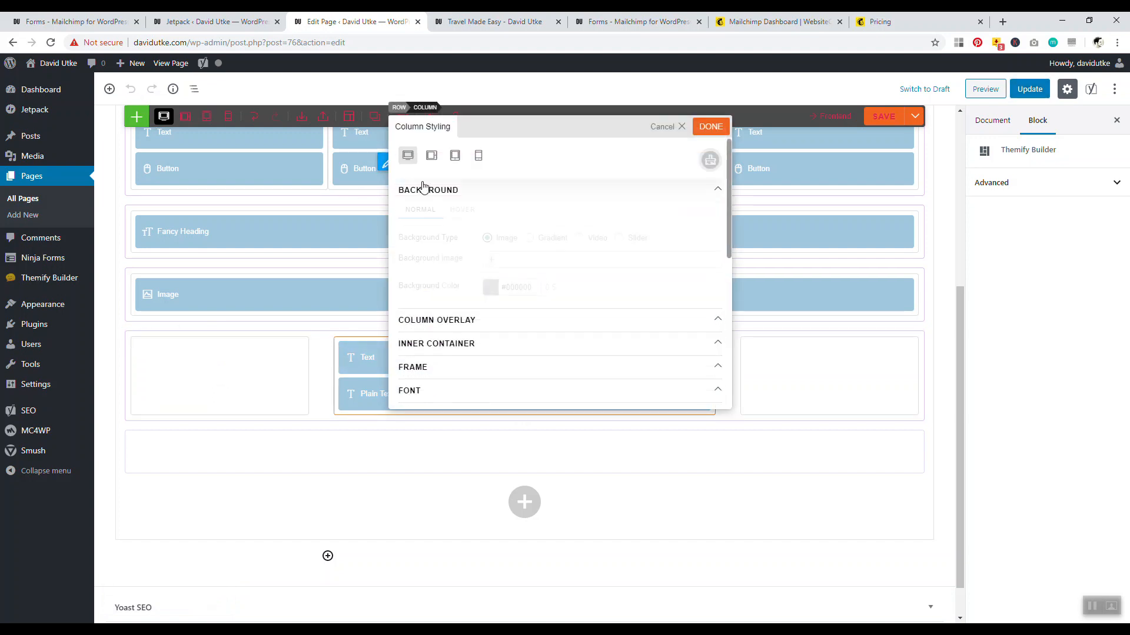
left_click(663, 126)
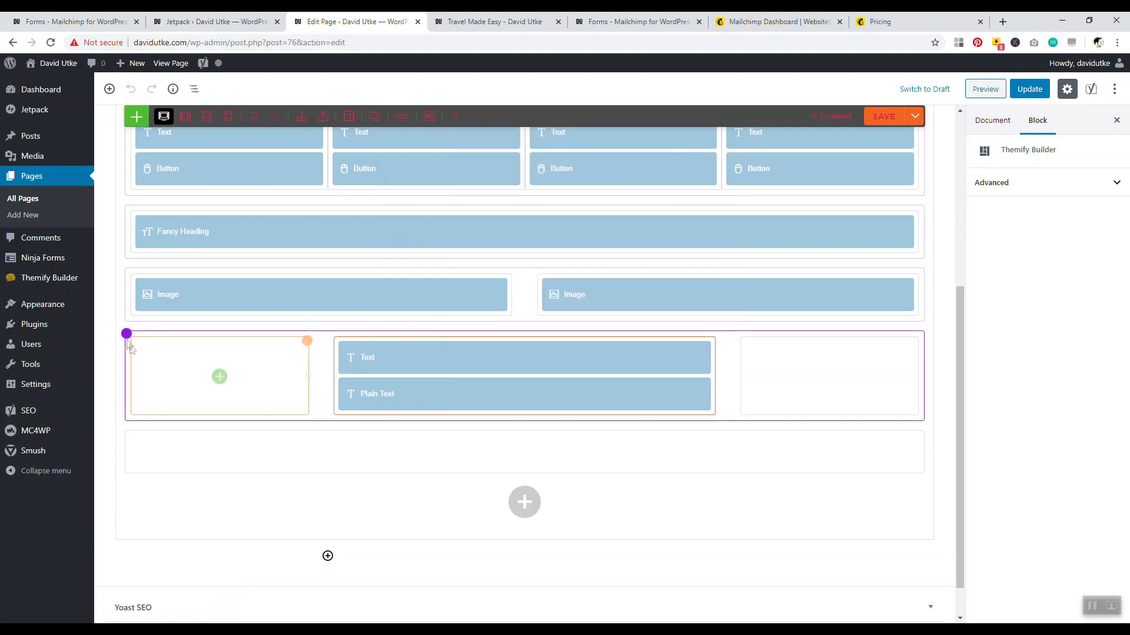
Replace the sign-up row's city background image with the beach photo and save the layout
mouse_move(127, 334)
left_click(173, 343)
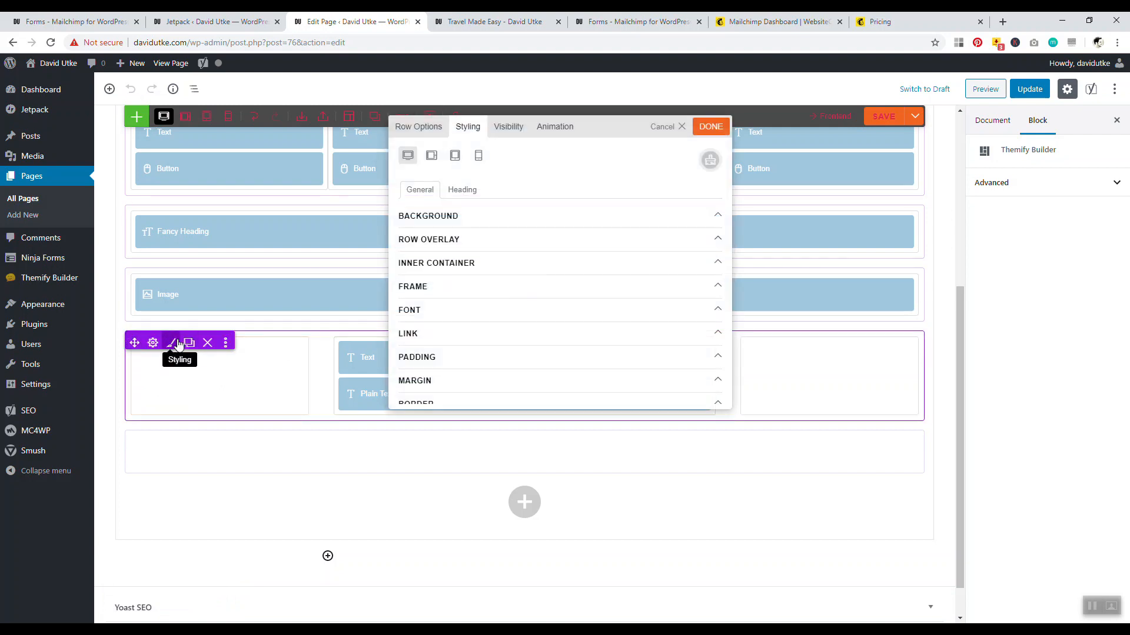
left_click(422, 216)
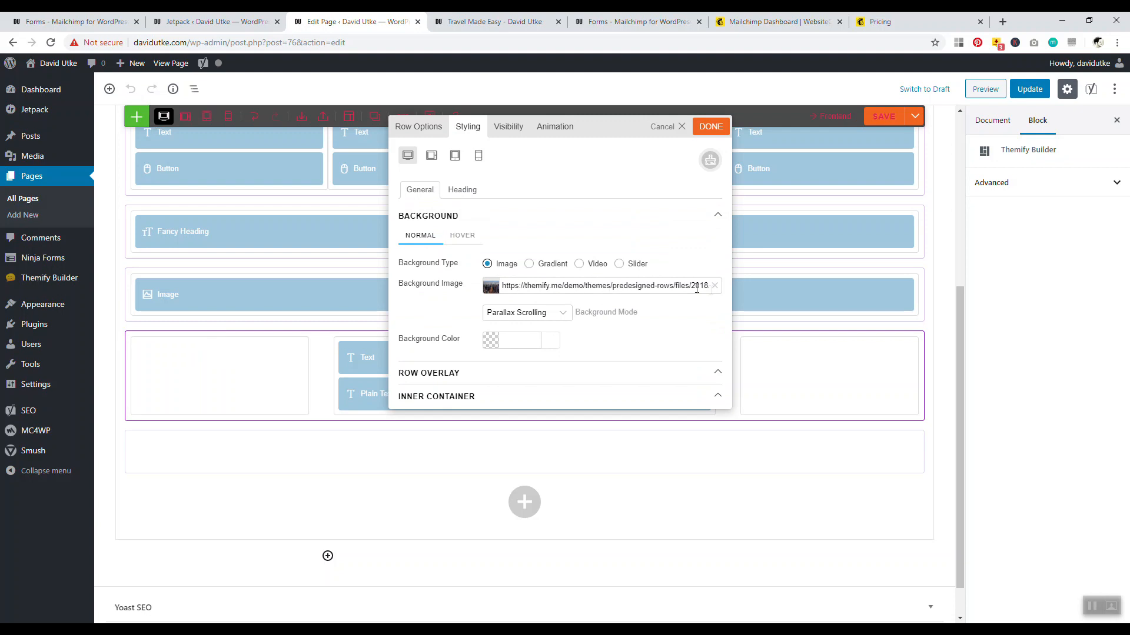
left_click(714, 286)
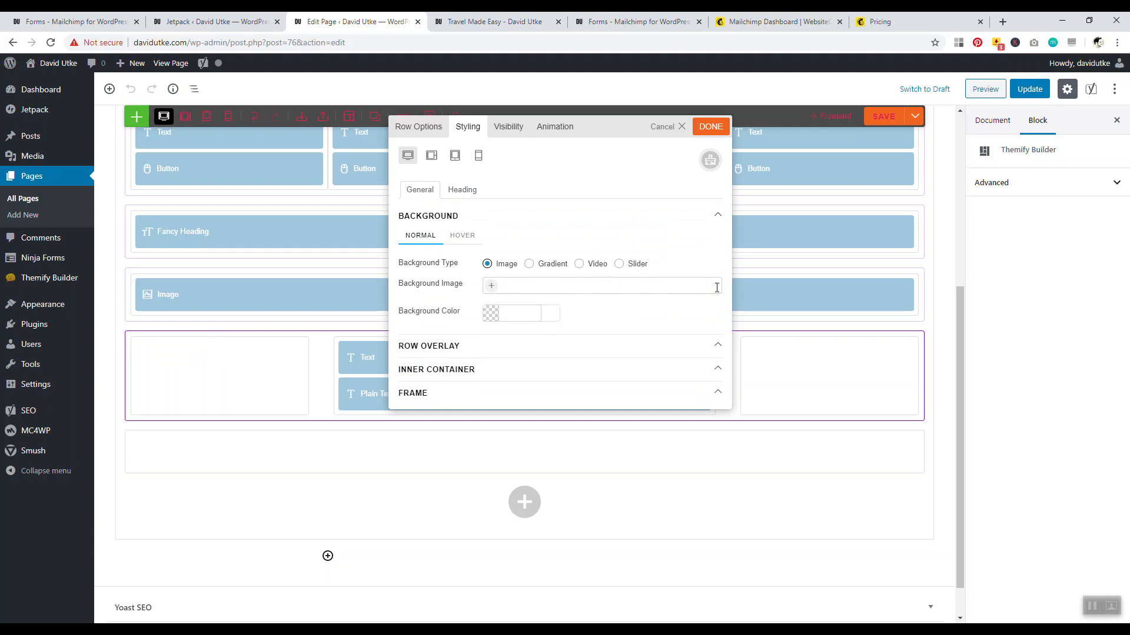
left_click(490, 288)
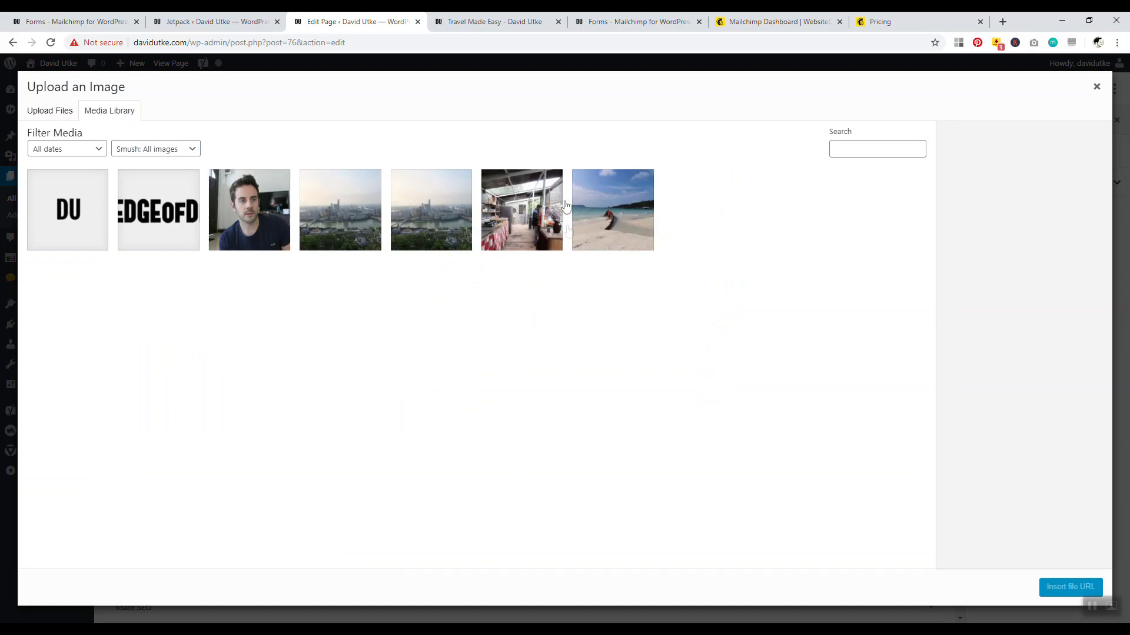
left_click(600, 212)
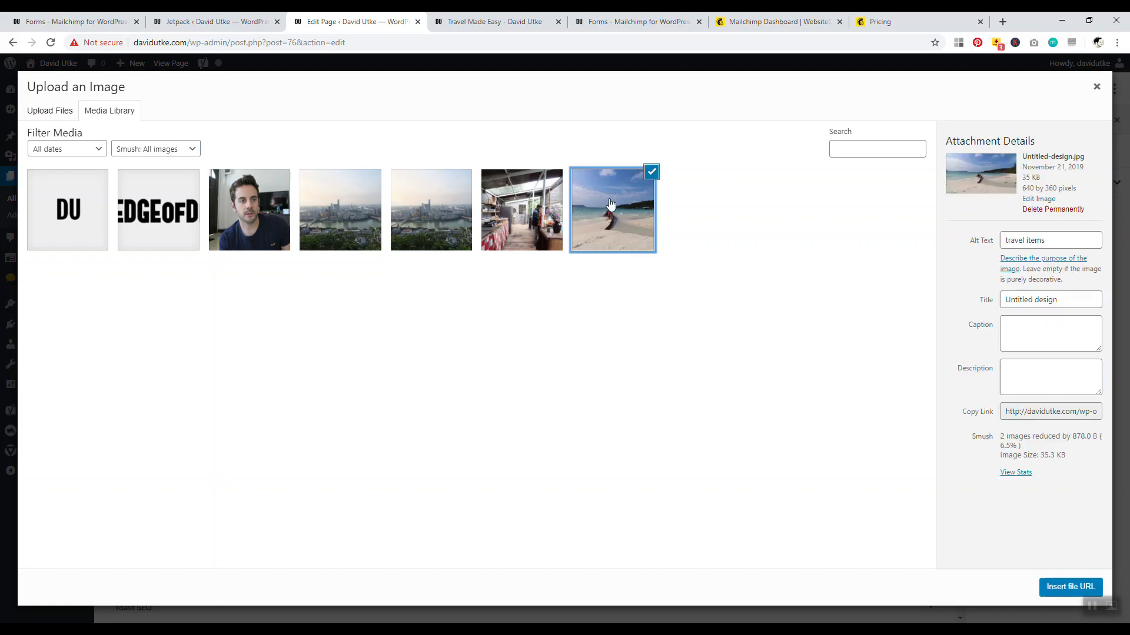
left_click(1059, 586)
left_click(703, 130)
left_click(879, 120)
Reload the live site to check the beach background, then return to the page editor
left_click(527, 23)
left_click(51, 43)
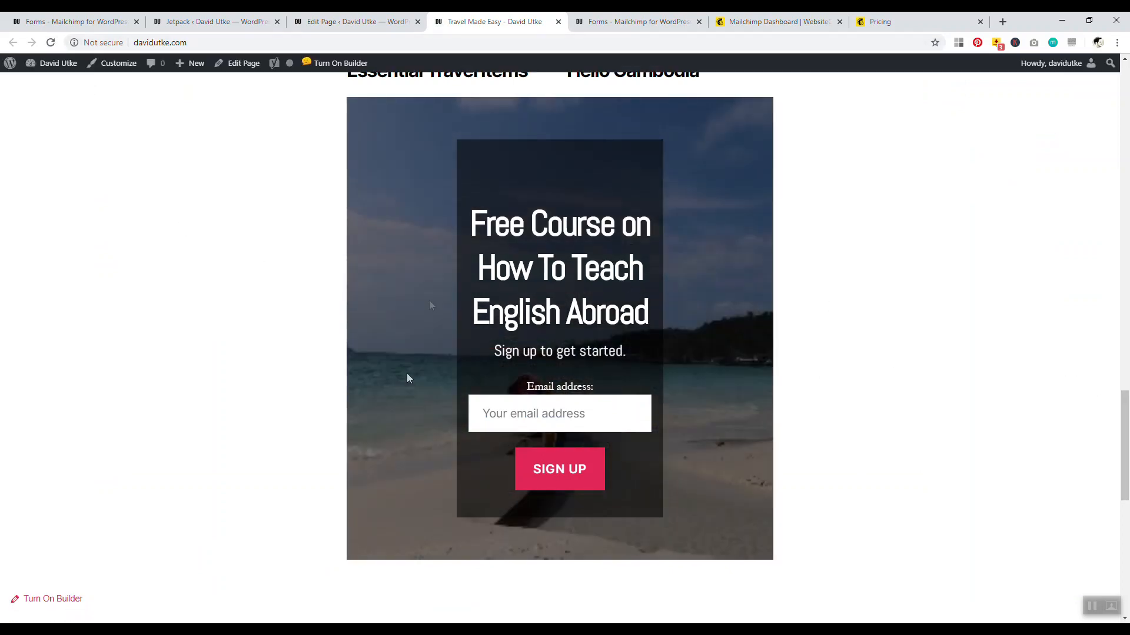
left_click(353, 22)
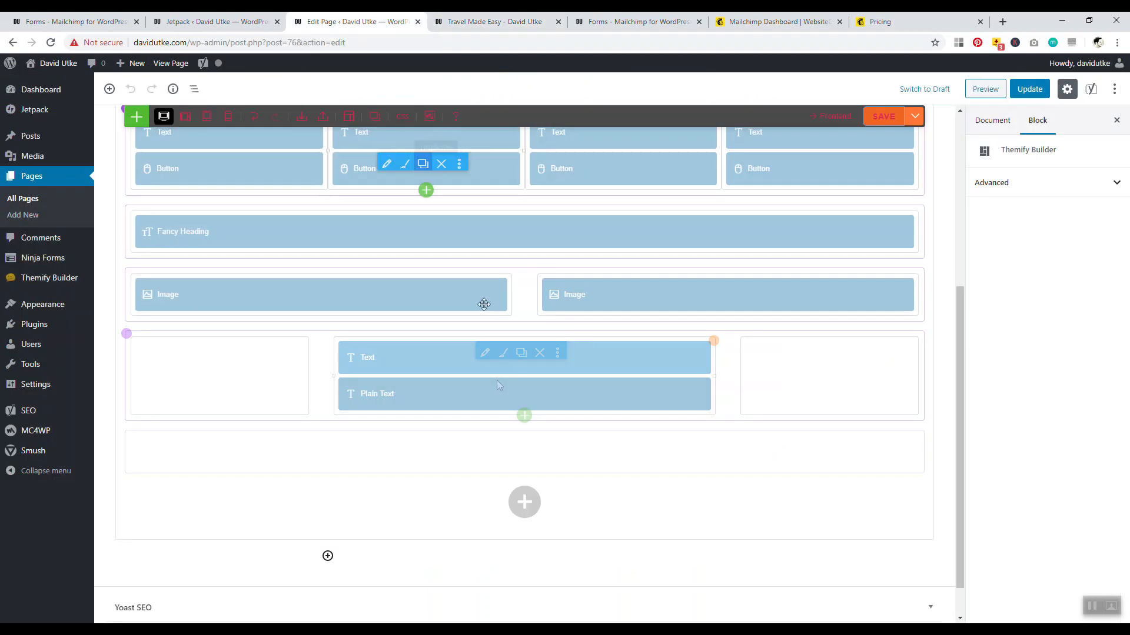
Set the sign-up row's dark overlay opacity to 0 and save the change
left_click(168, 340)
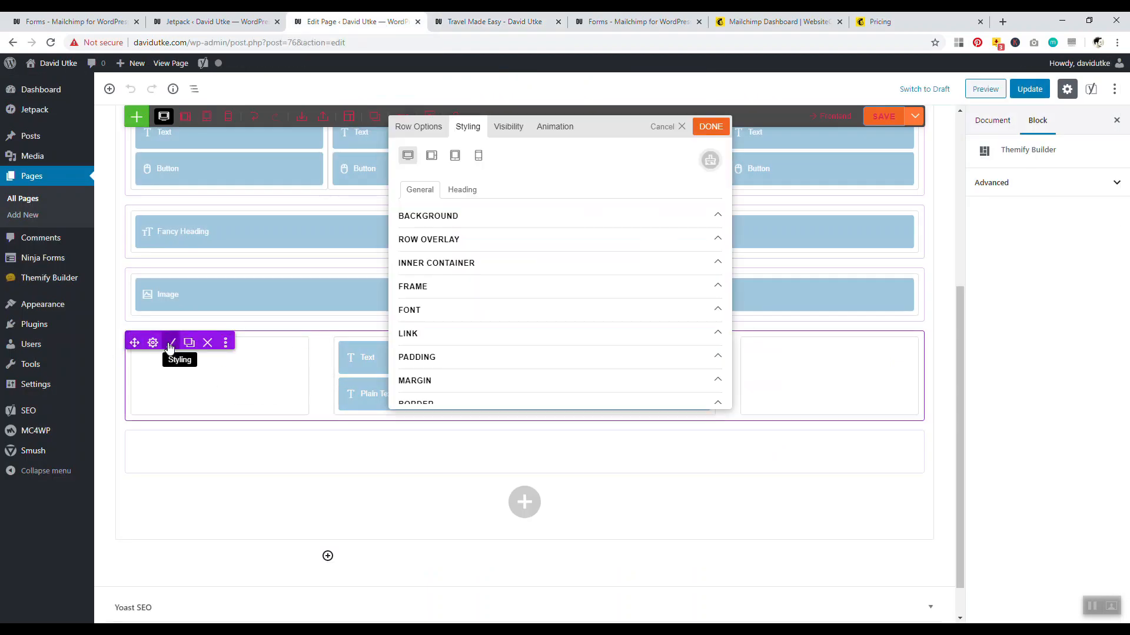
left_click(456, 240)
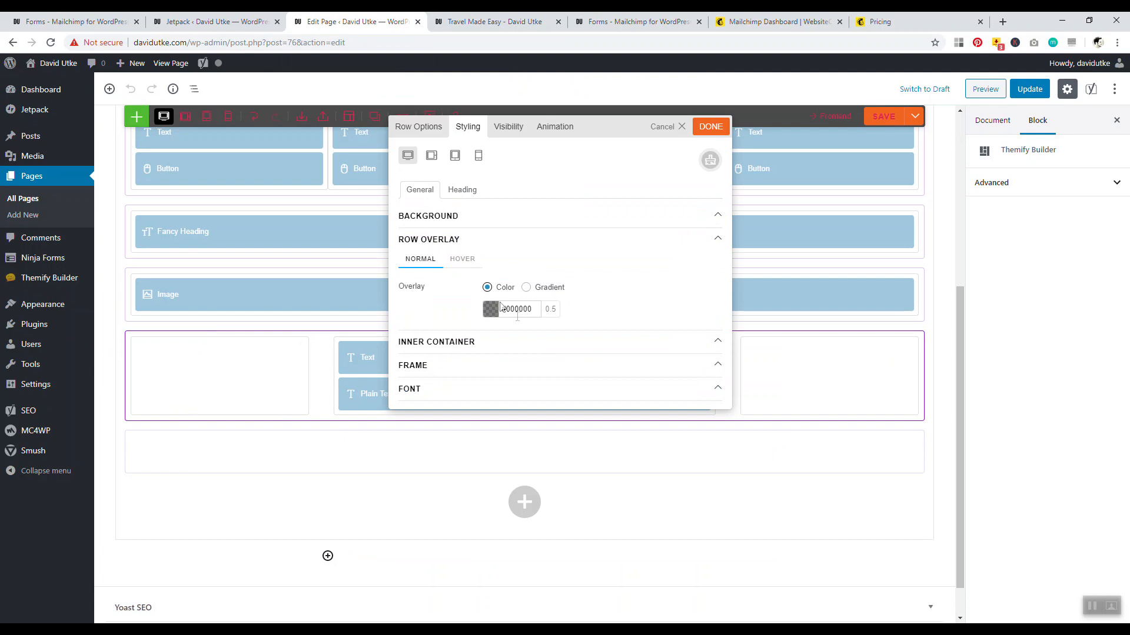
left_click(523, 310)
left_click_drag(591, 381, 593, 414)
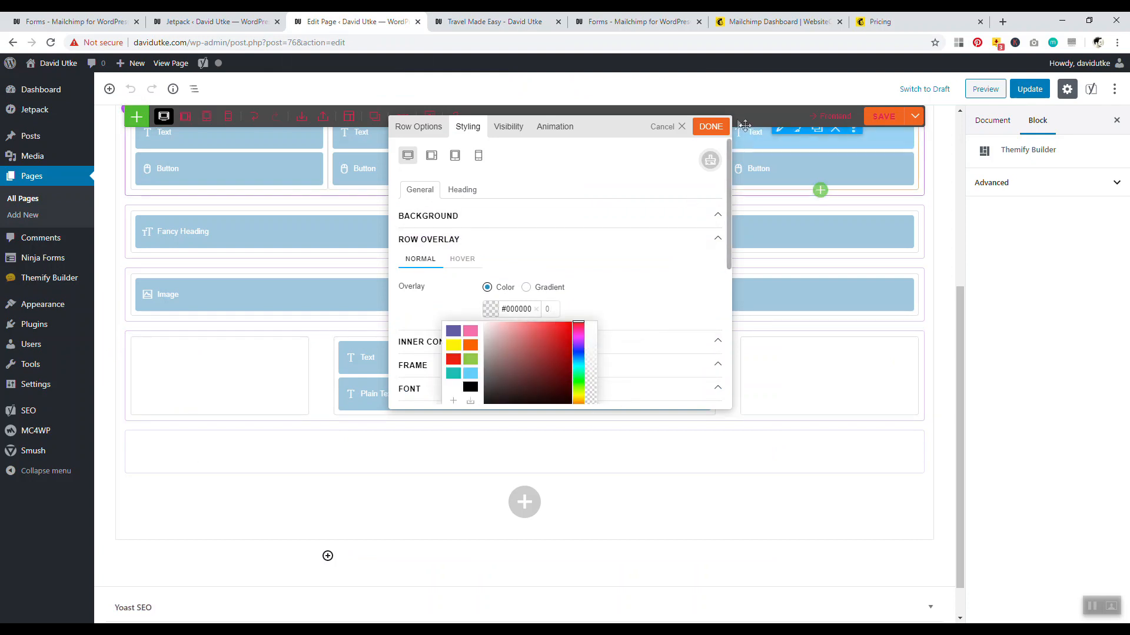
left_click(711, 126)
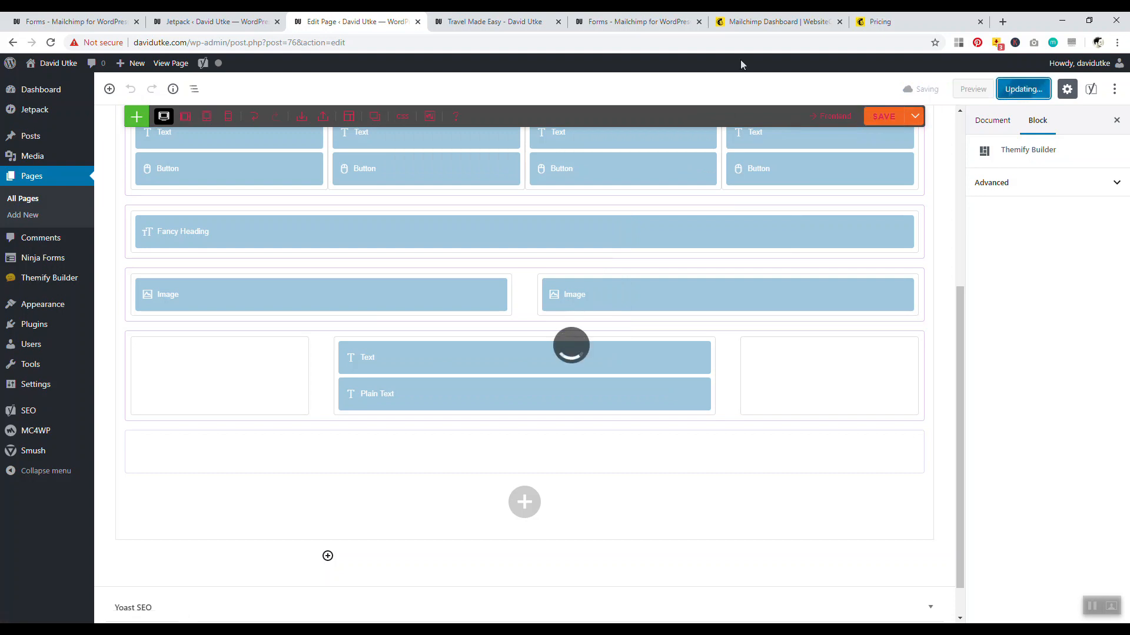
key("ctrl+Tab")
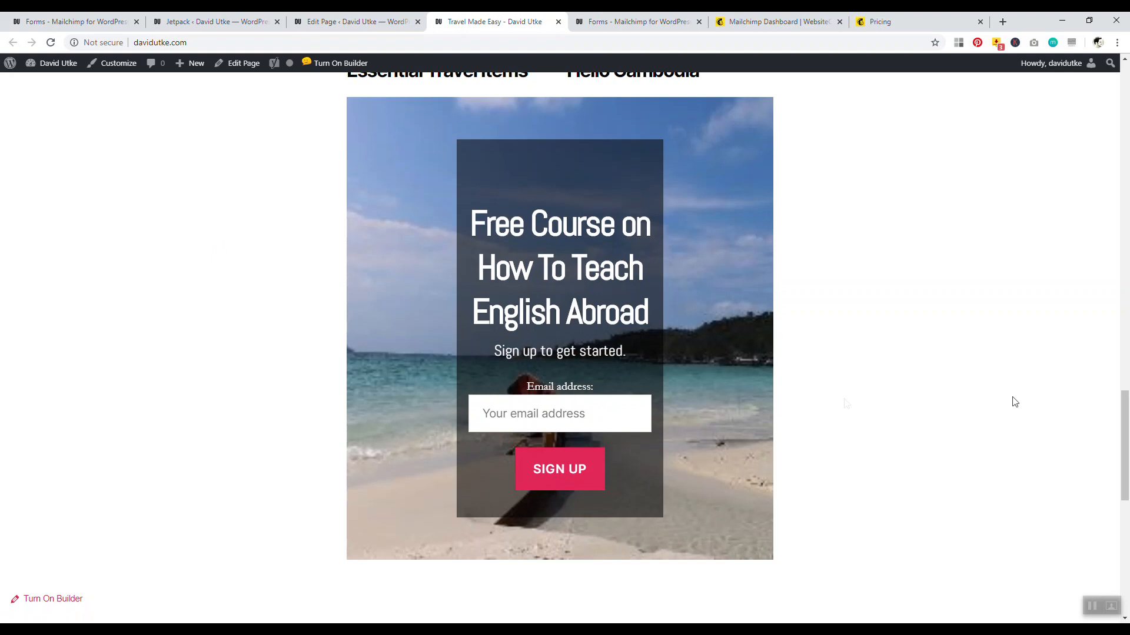
scroll(1126, 405, "up", 4)
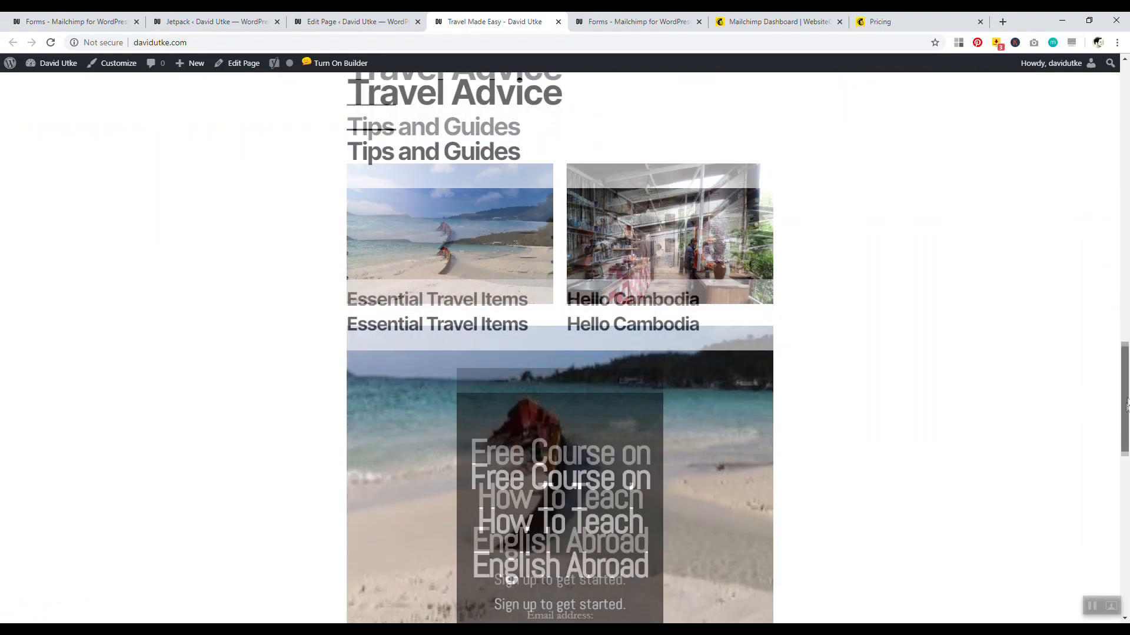
scroll(1127, 405, "down", 4)
left_click_drag(1126, 439, 1128, 321)
scroll(668, 292, "down", 5)
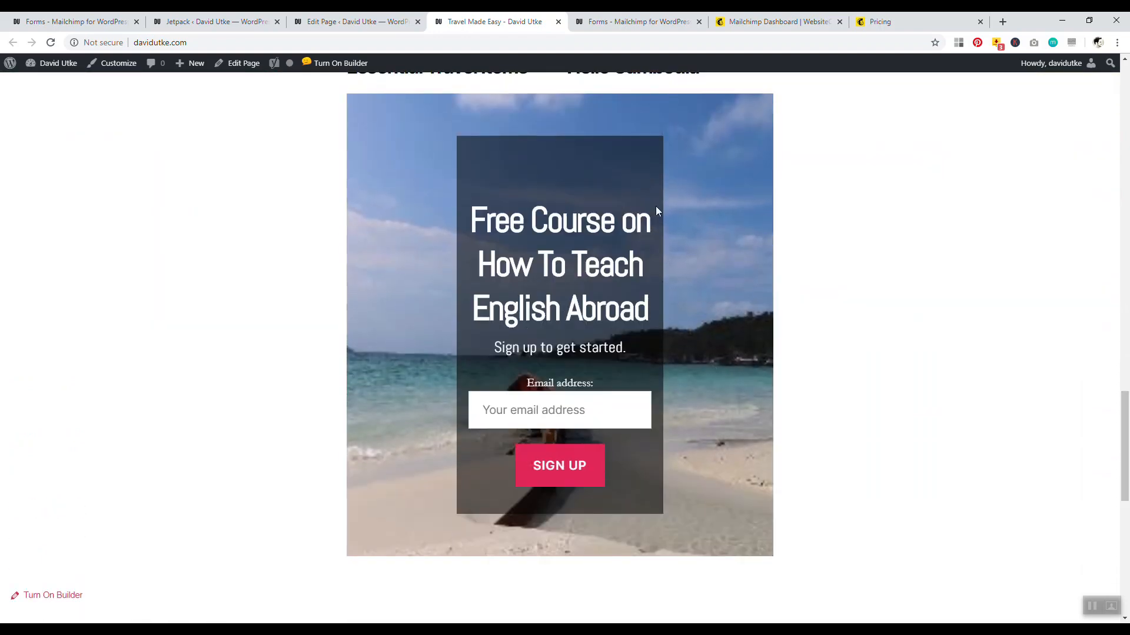
scroll(598, 411, "up", 5)
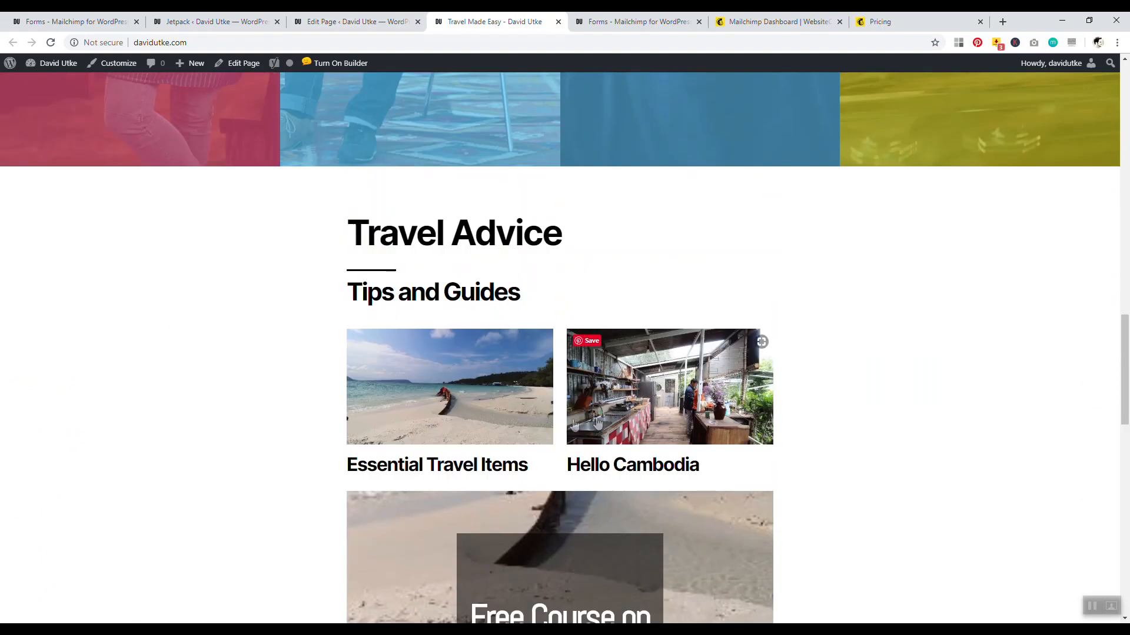
mouse_move(1126, 421)
left_mouse_down()
mouse_move(1128, 327)
mouse_move(1129, 470)
mouse_move(1128, 343)
mouse_move(1129, 420)
left_mouse_up()
key("ctrl+shift+Tab")
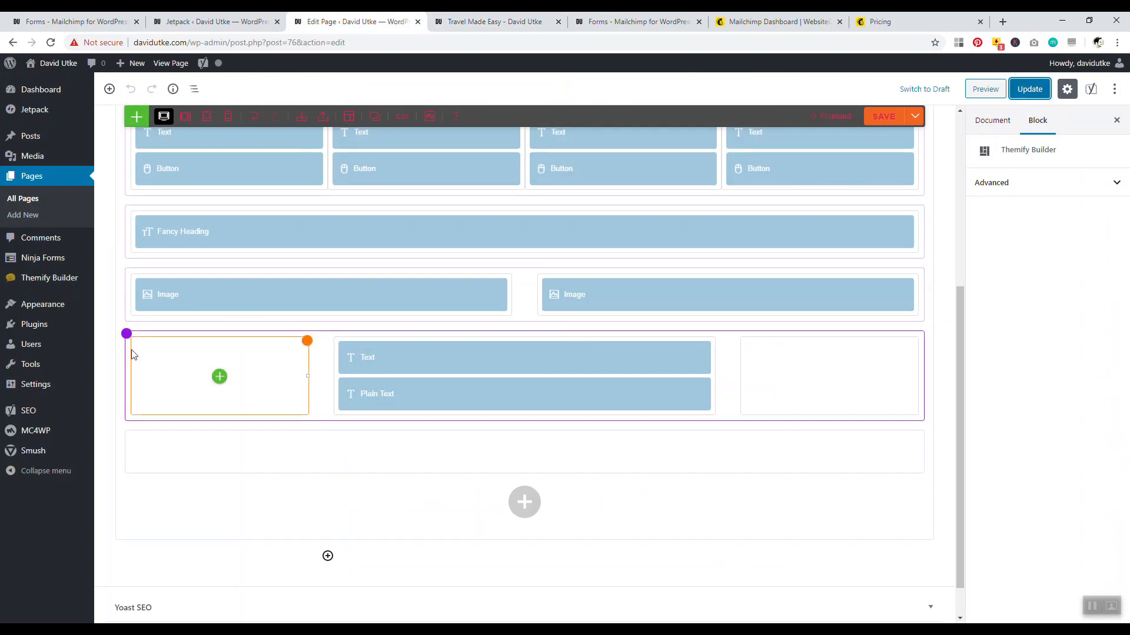
Make the IMG_1116 city skyline photo the sign-up row background, update the page, and reload the live site
left_click(171, 343)
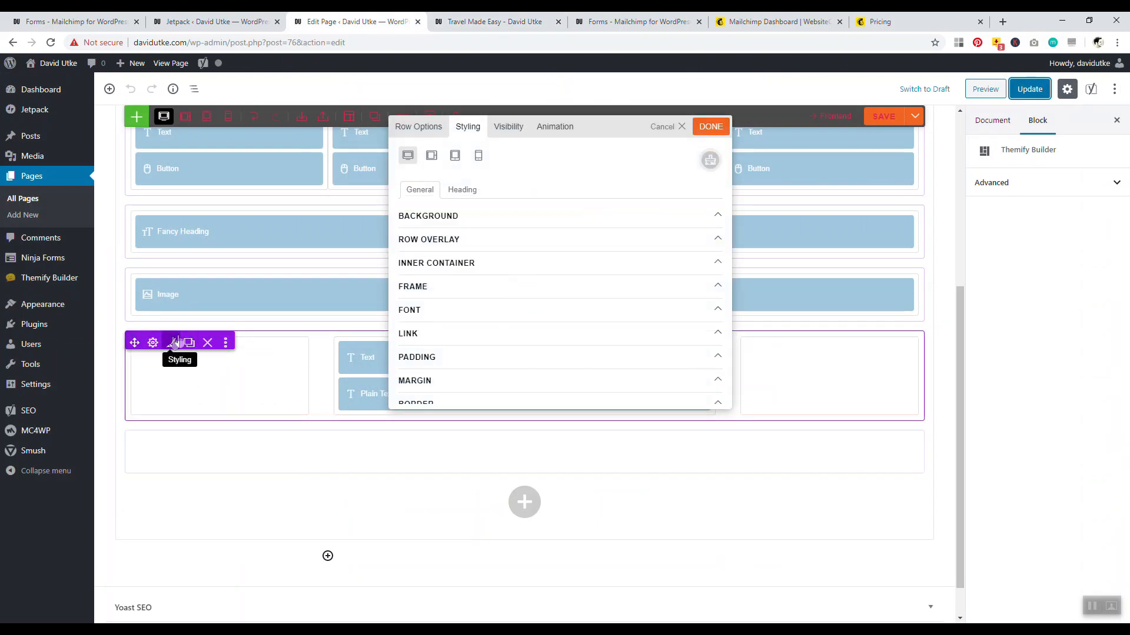
left_click(481, 223)
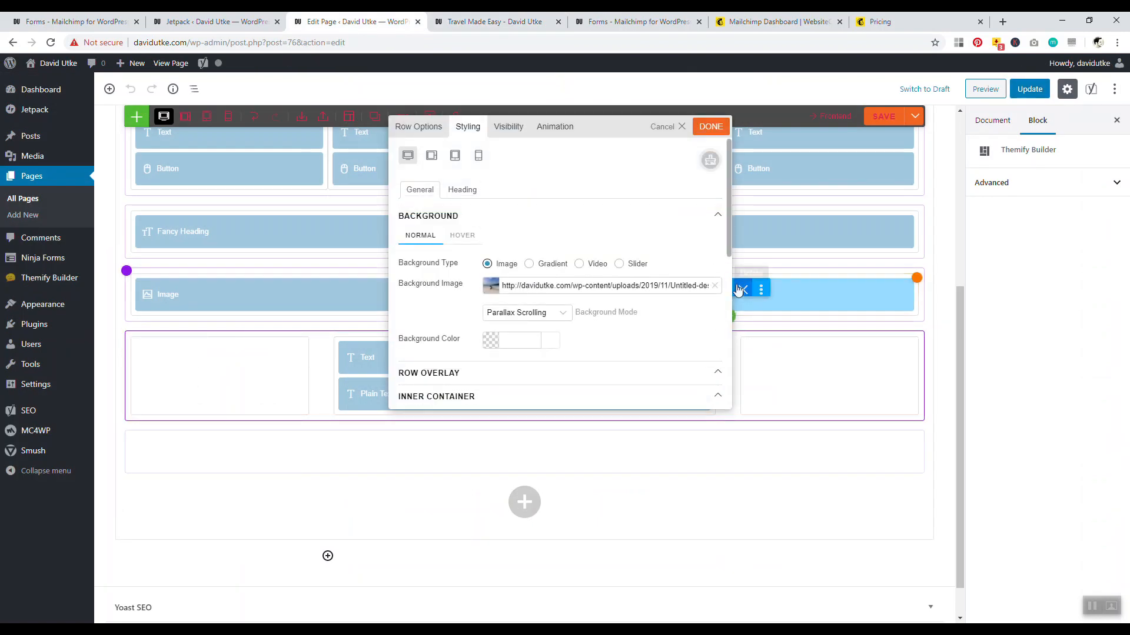
left_click(491, 285)
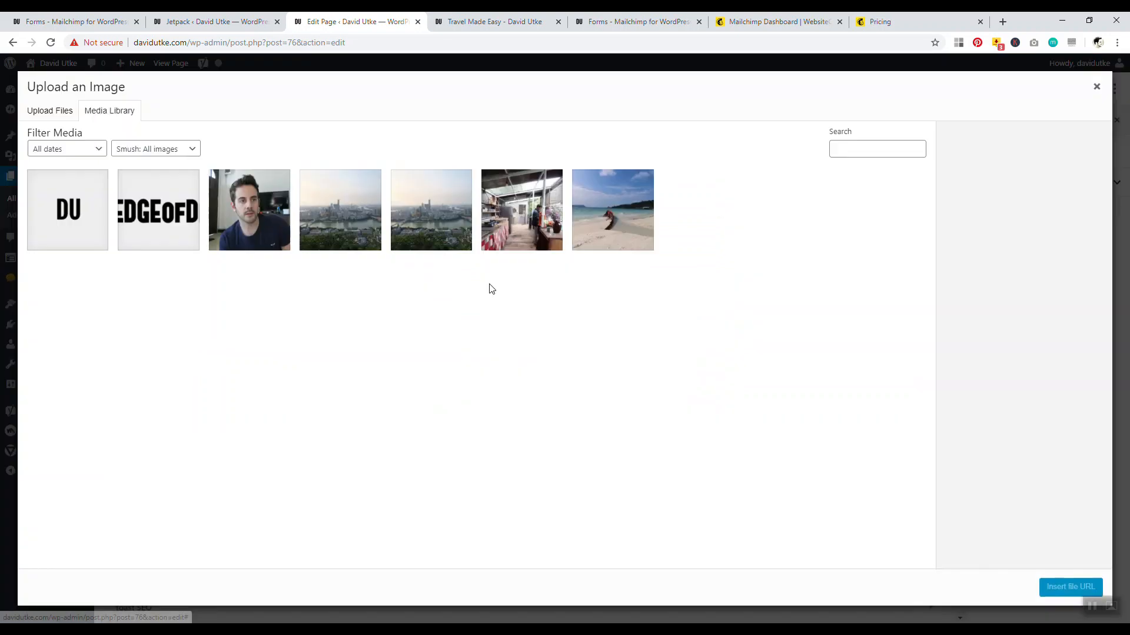
left_click(360, 233)
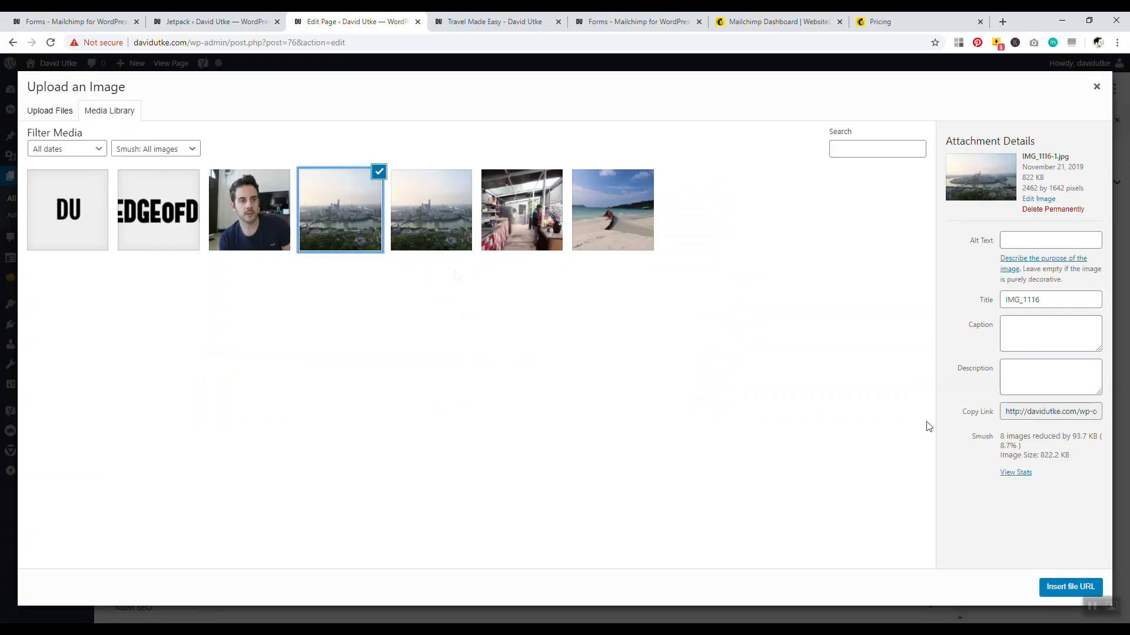
left_click(1055, 587)
left_click(710, 127)
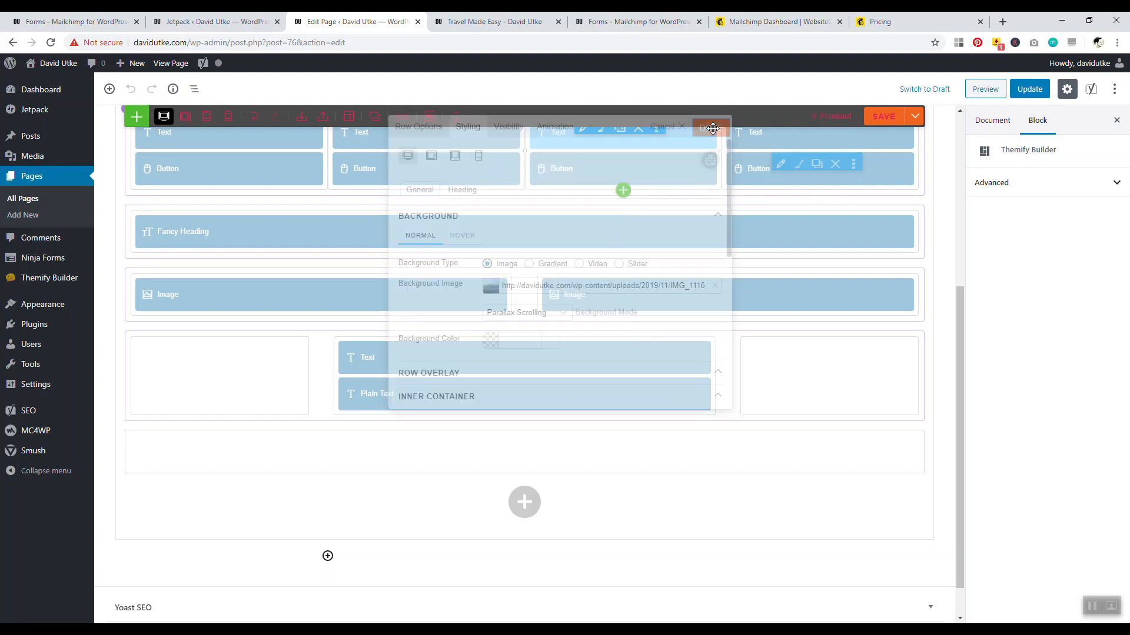
left_click(1023, 89)
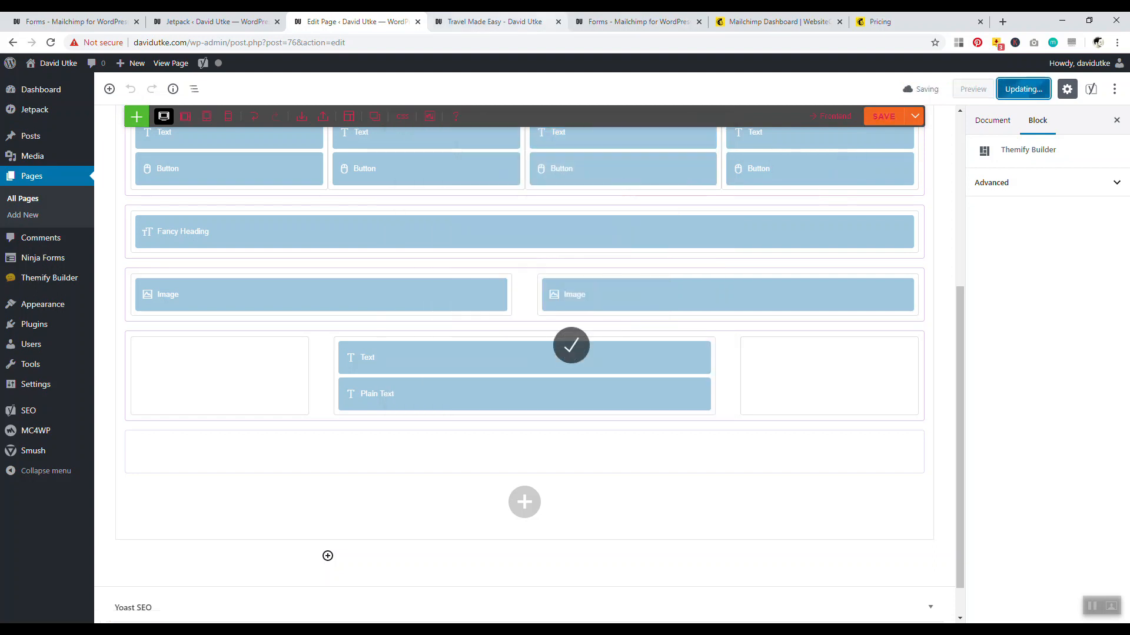
left_click(494, 21)
left_click(51, 43)
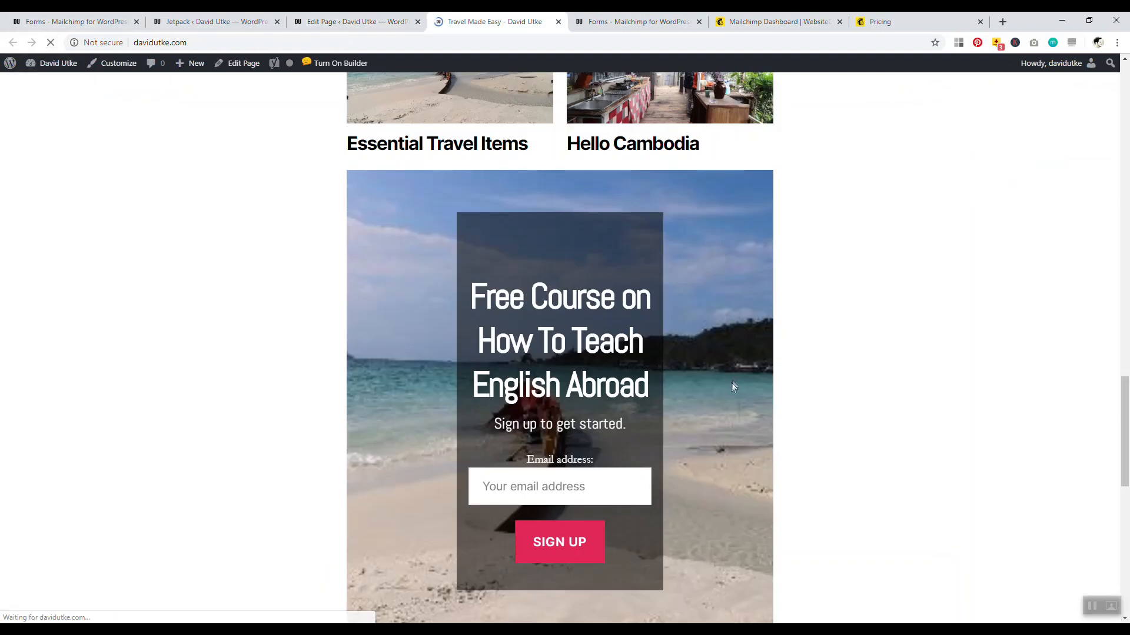
mouse_move(1127, 416)
left_mouse_down()
mouse_move(1128, 434)
mouse_move(1125, 385)
mouse_move(1123, 425)
left_mouse_up()
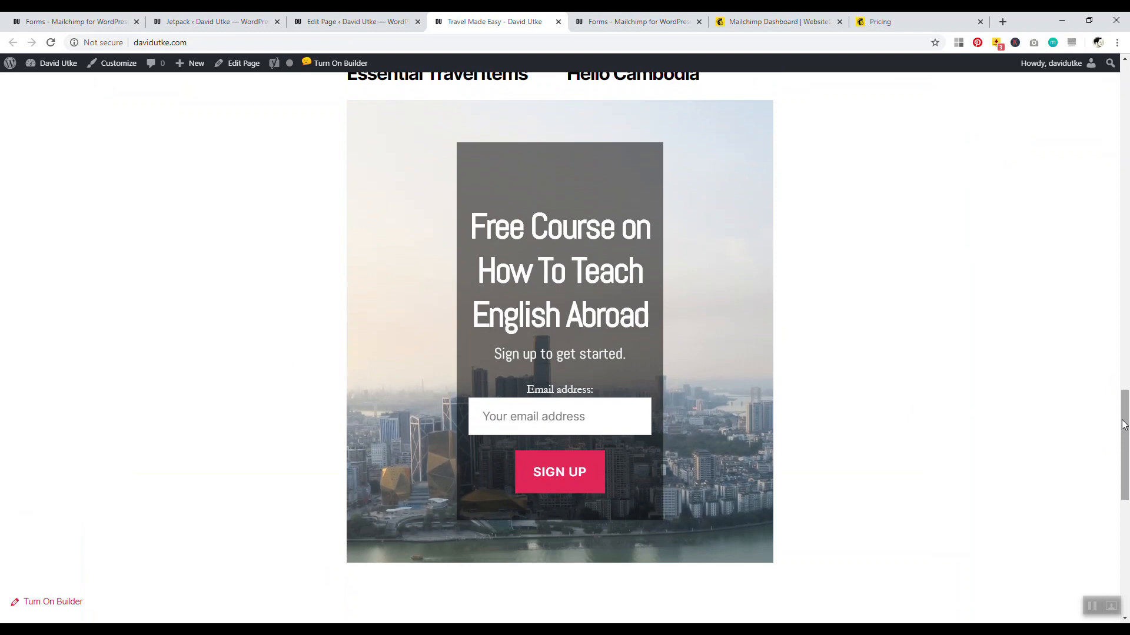
left_click_drag(1127, 425, 1128, 370)
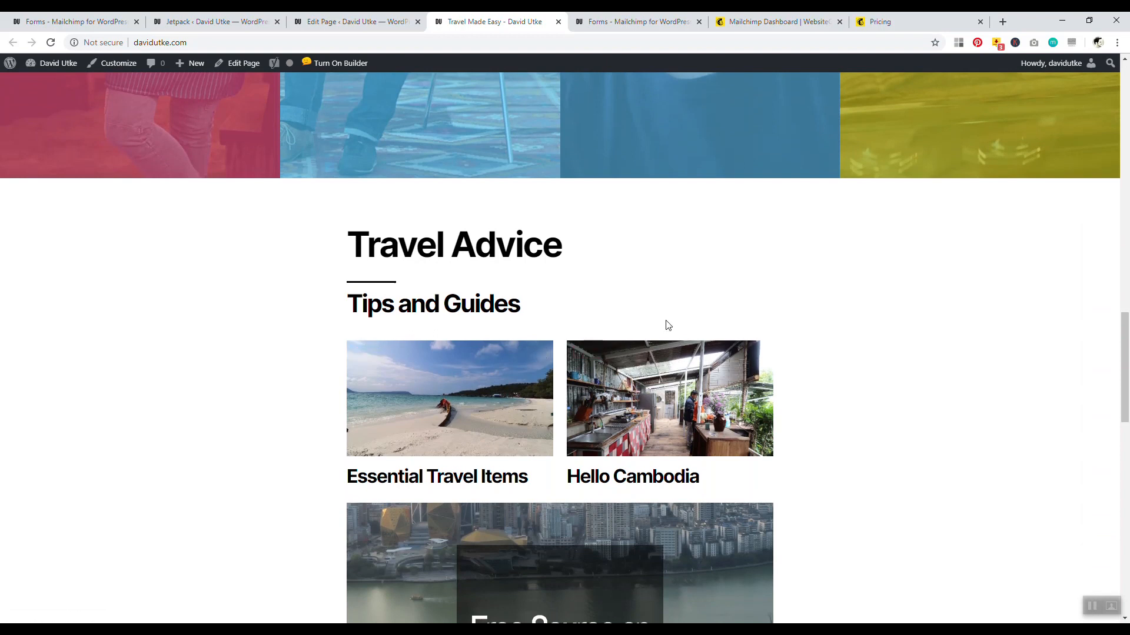
left_click_drag(1126, 362, 1128, 122)
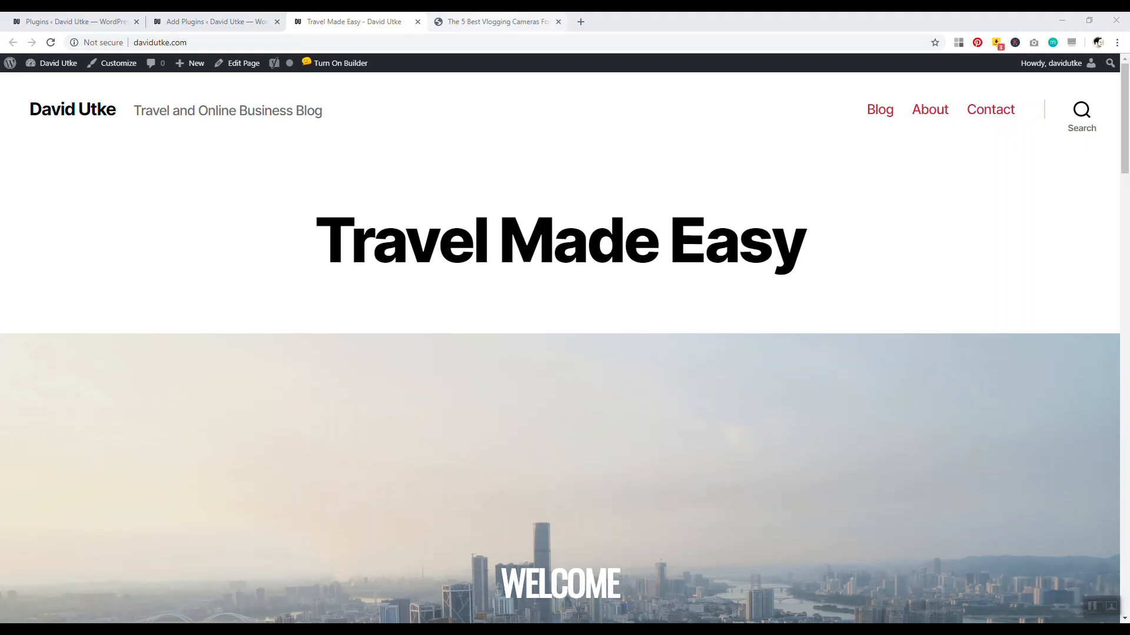
Skim the vlogging cameras article, then move to the Add Plugins page
left_click(497, 22)
left_click_drag(1124, 81, 1100, 598)
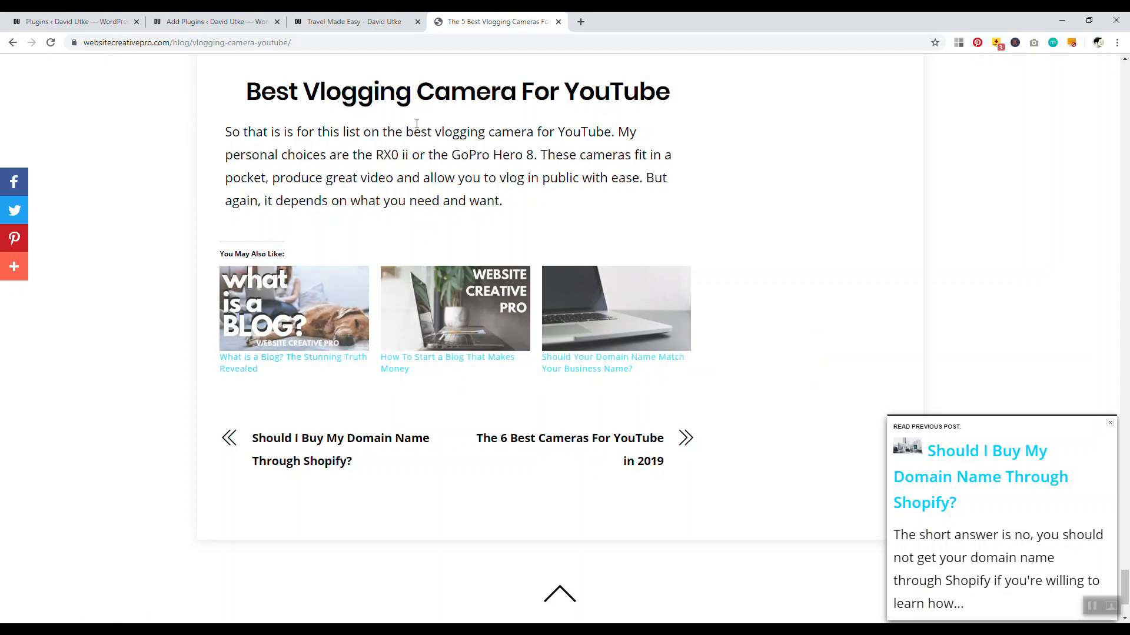
left_click(376, 22)
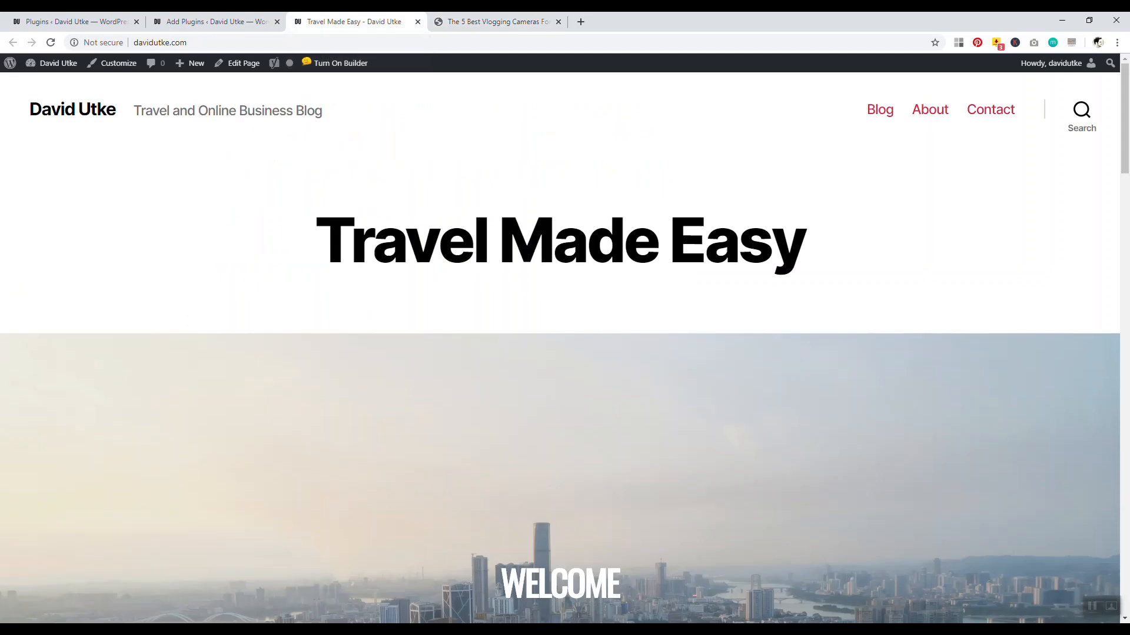
left_click(212, 22)
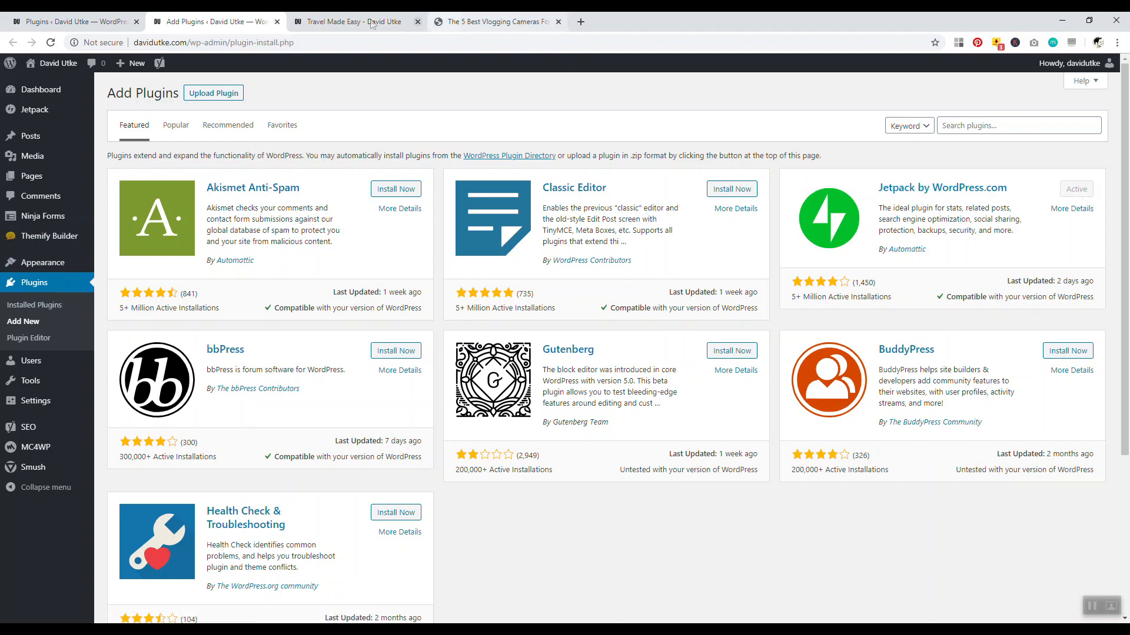
Set up Jetpack, approve the WordPress.com connection, and start with the free plan
left_click(59, 21)
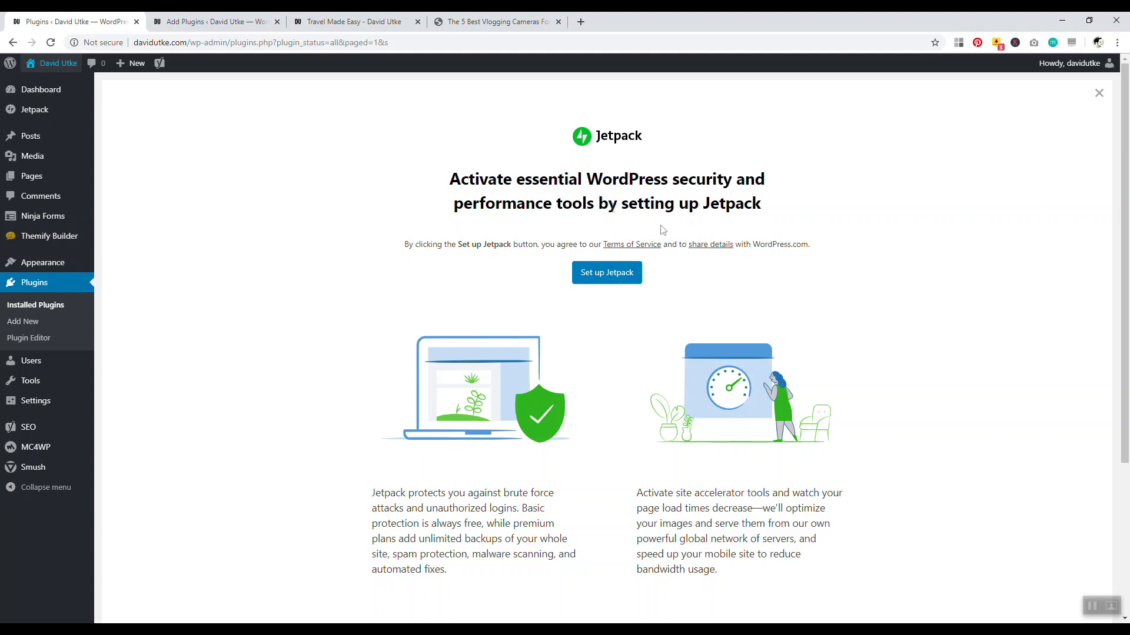
left_click(590, 274)
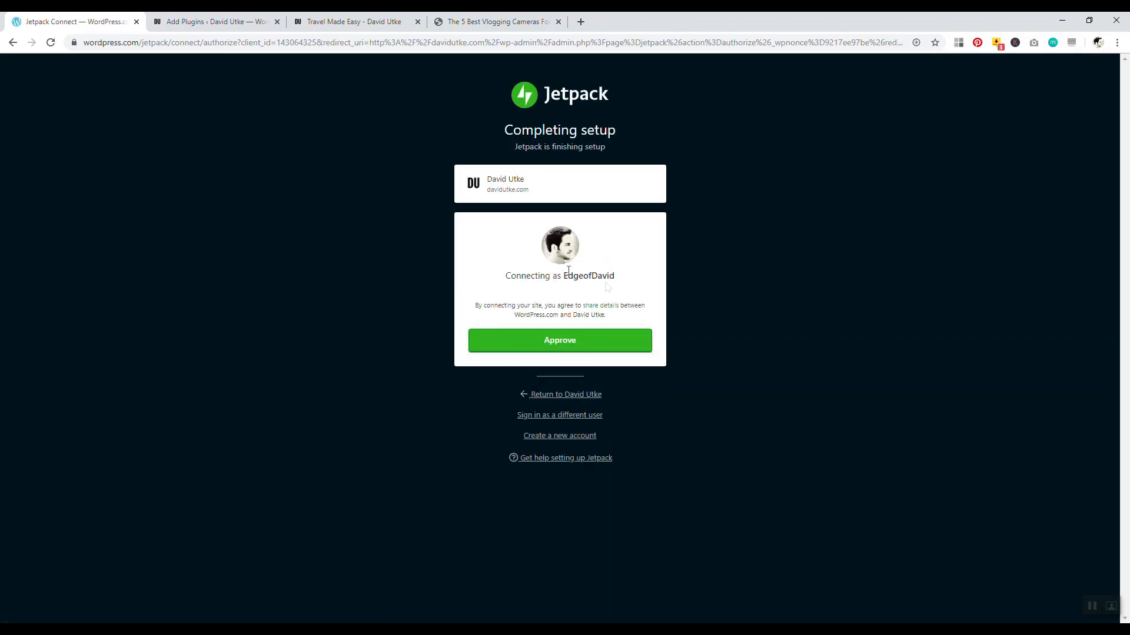
left_click(566, 343)
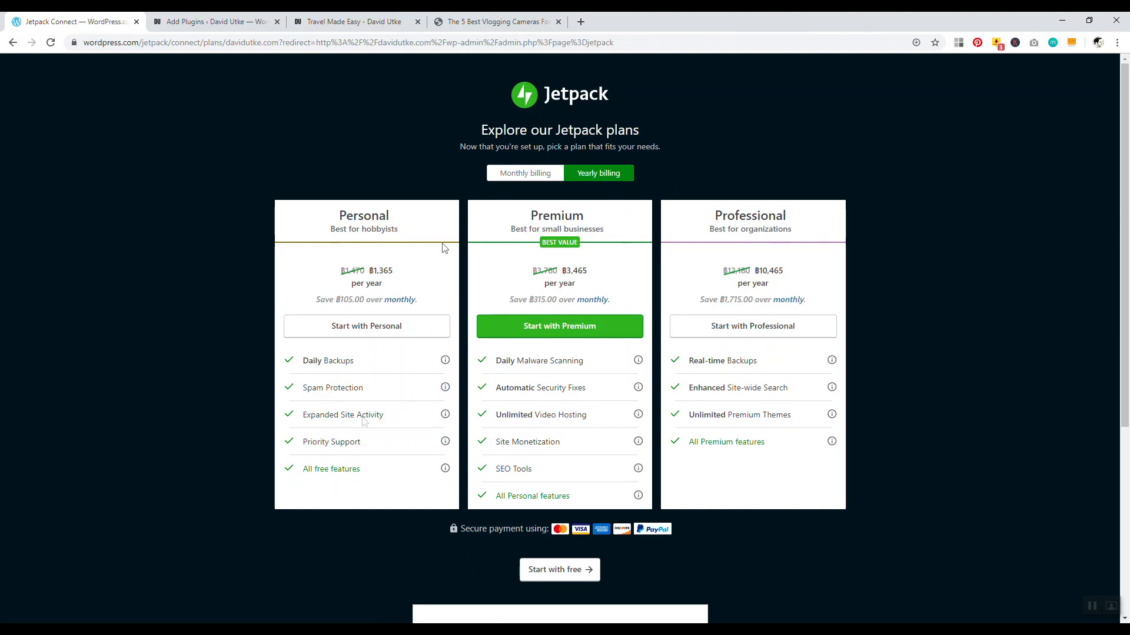
scroll(237, 161, "down", 2)
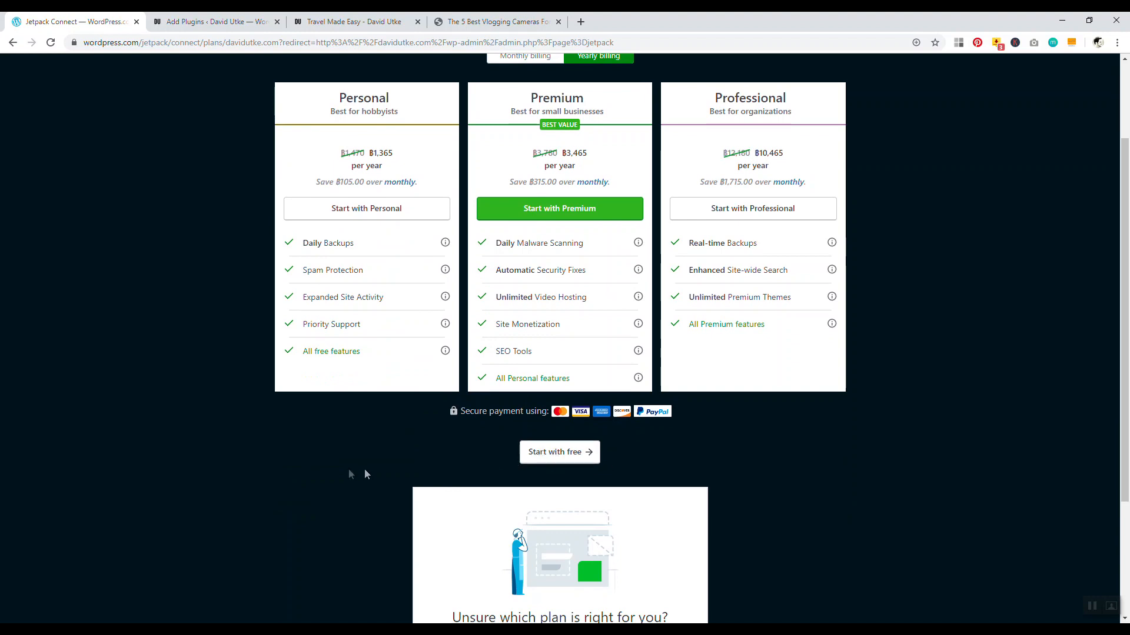
scroll(367, 476, "down", 2)
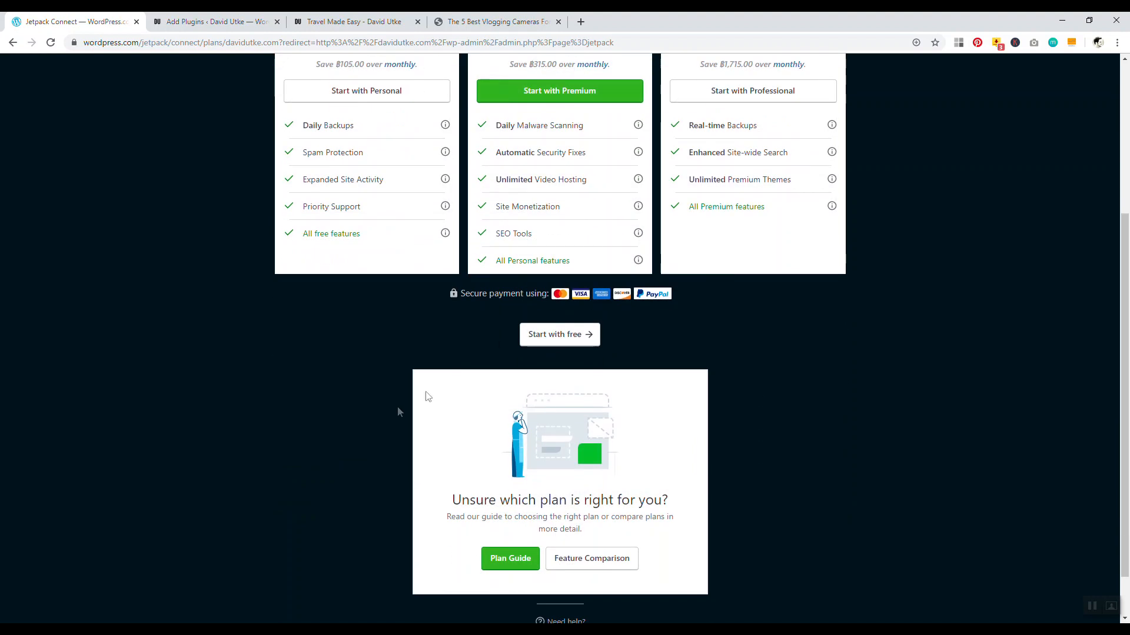
left_click(549, 339)
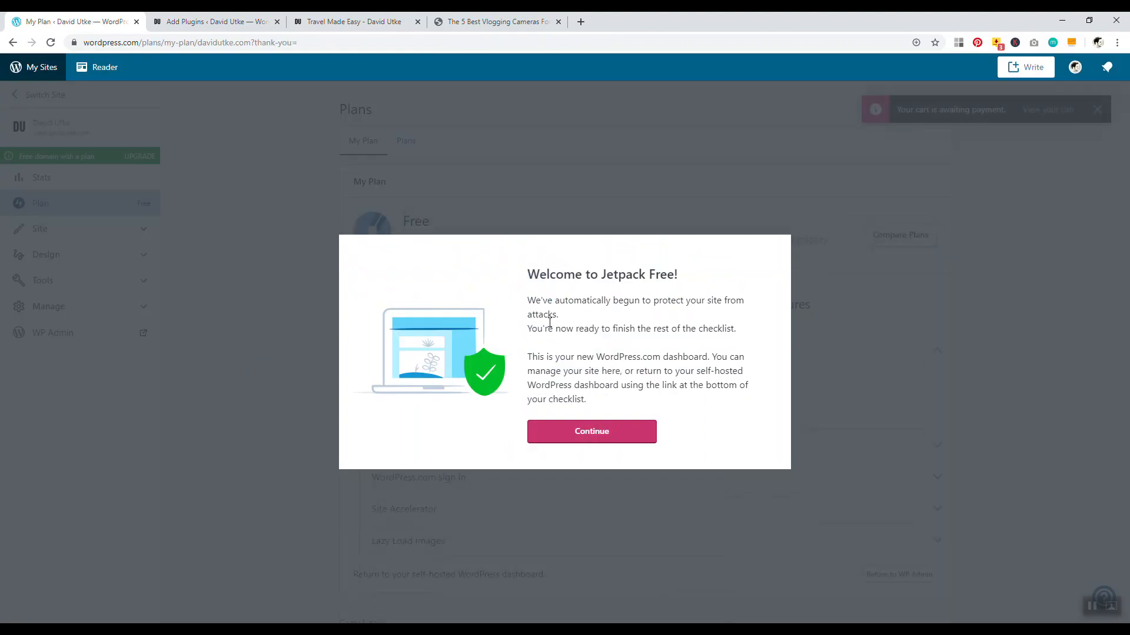
left_click(247, 21)
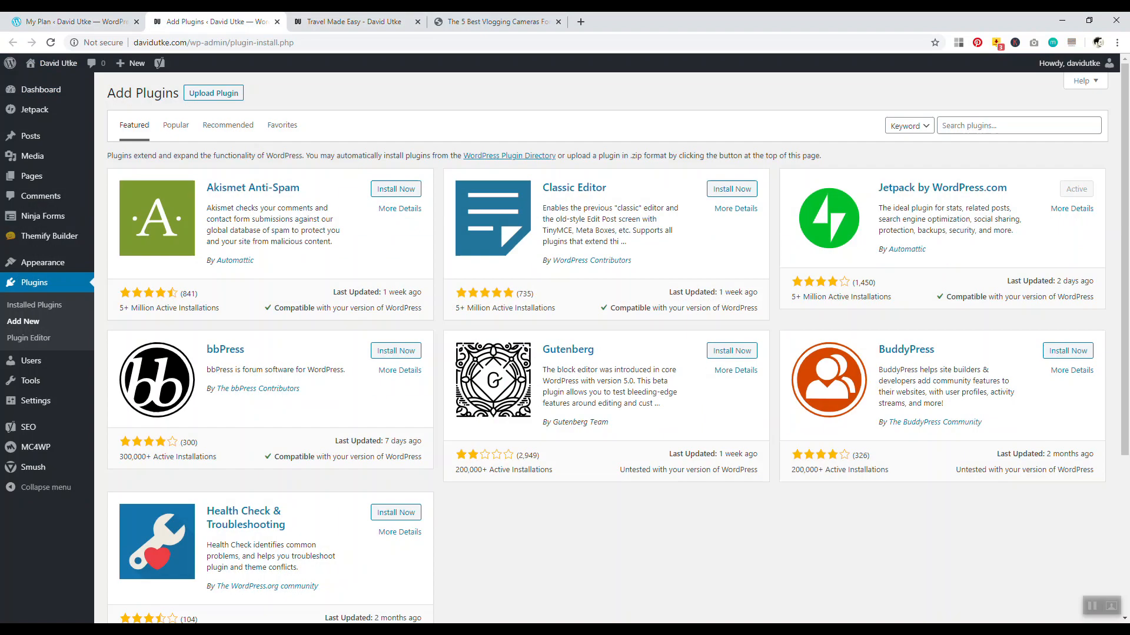
left_click(35, 110)
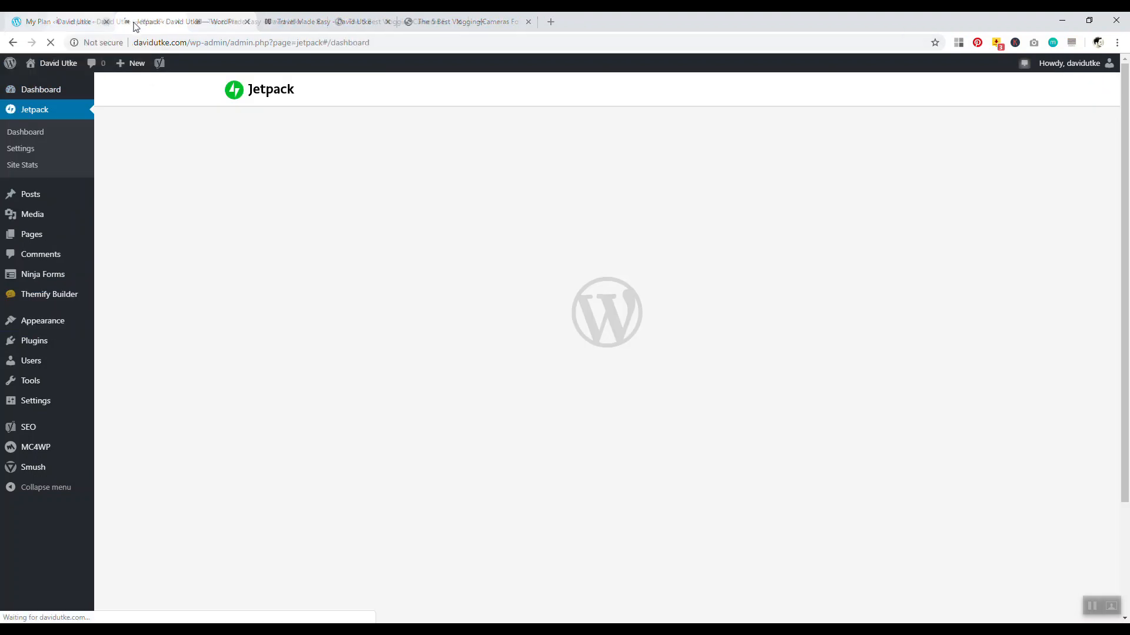
left_click(137, 22)
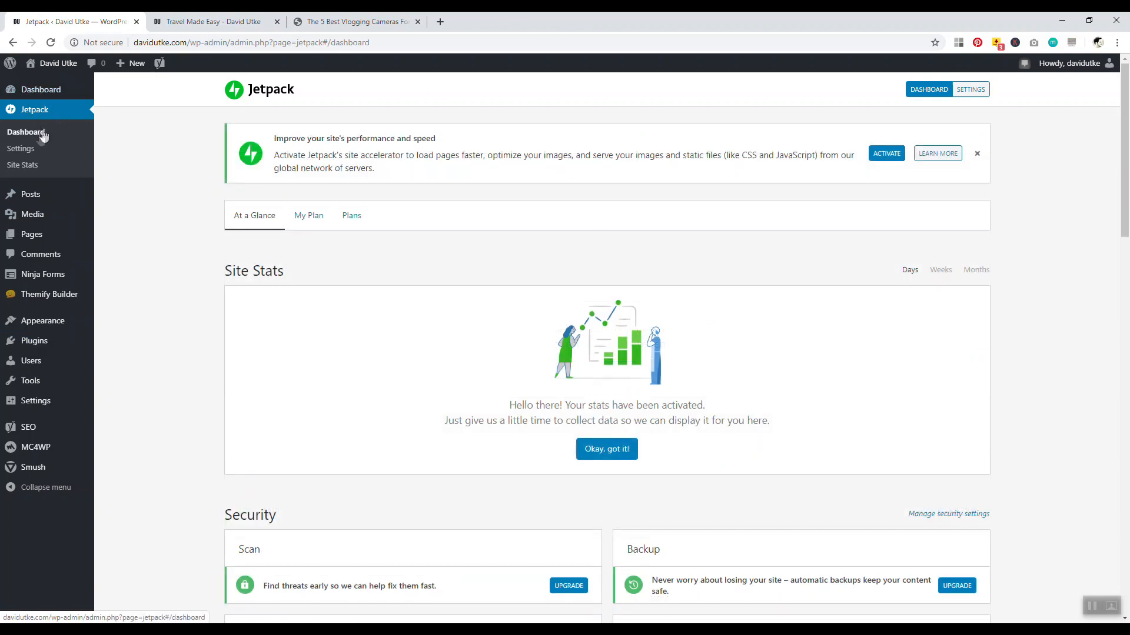
left_click(24, 152)
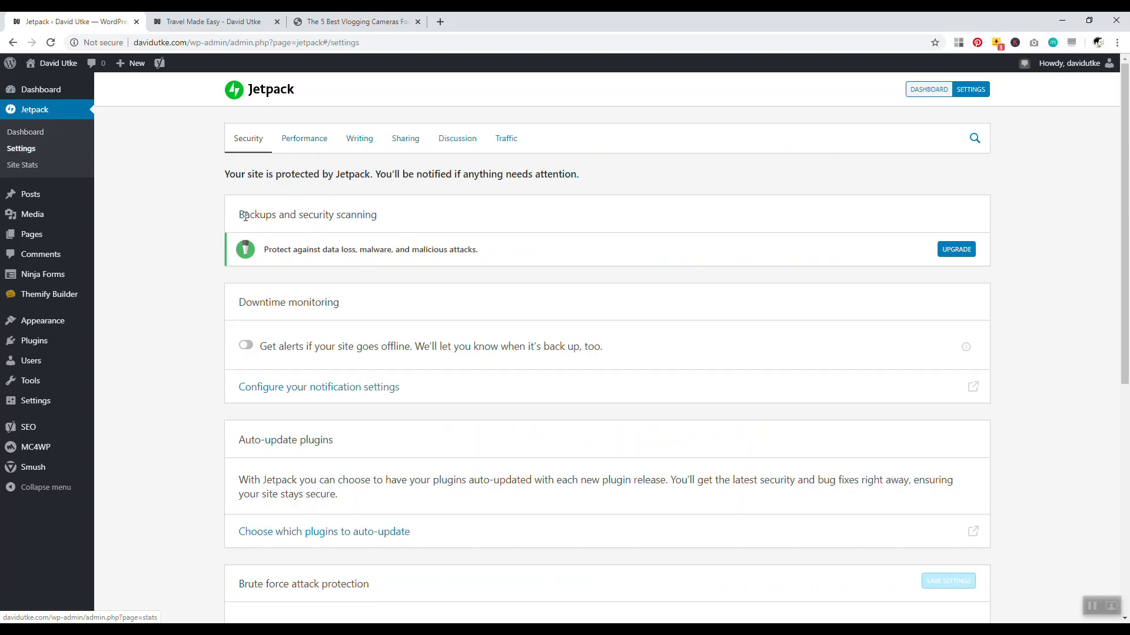
left_click(501, 145)
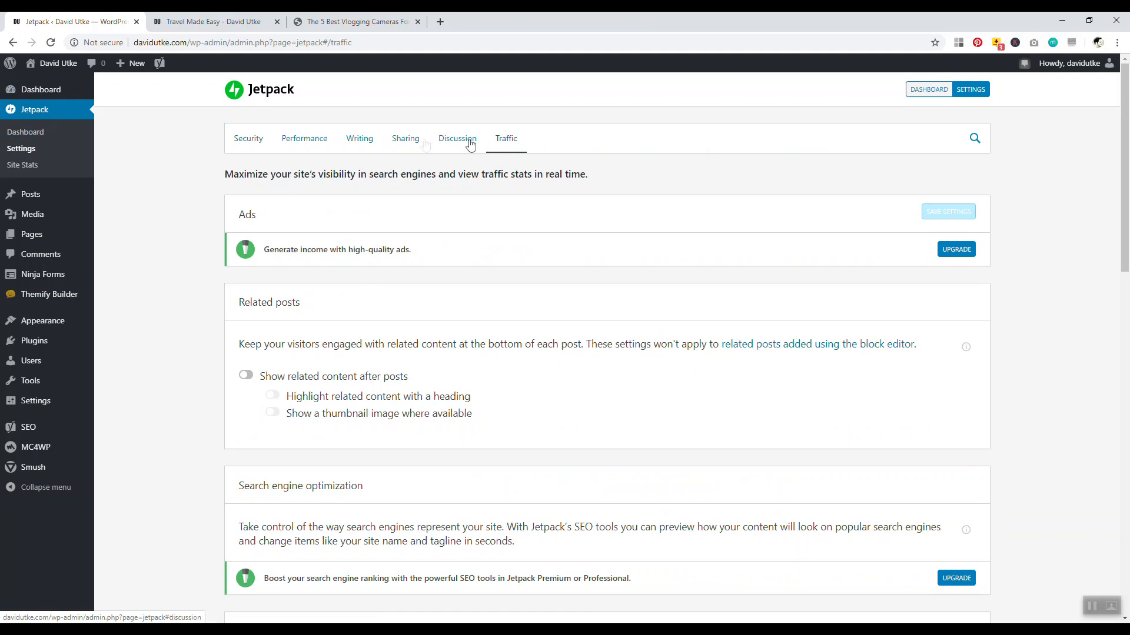
left_click_drag(301, 301, 236, 303)
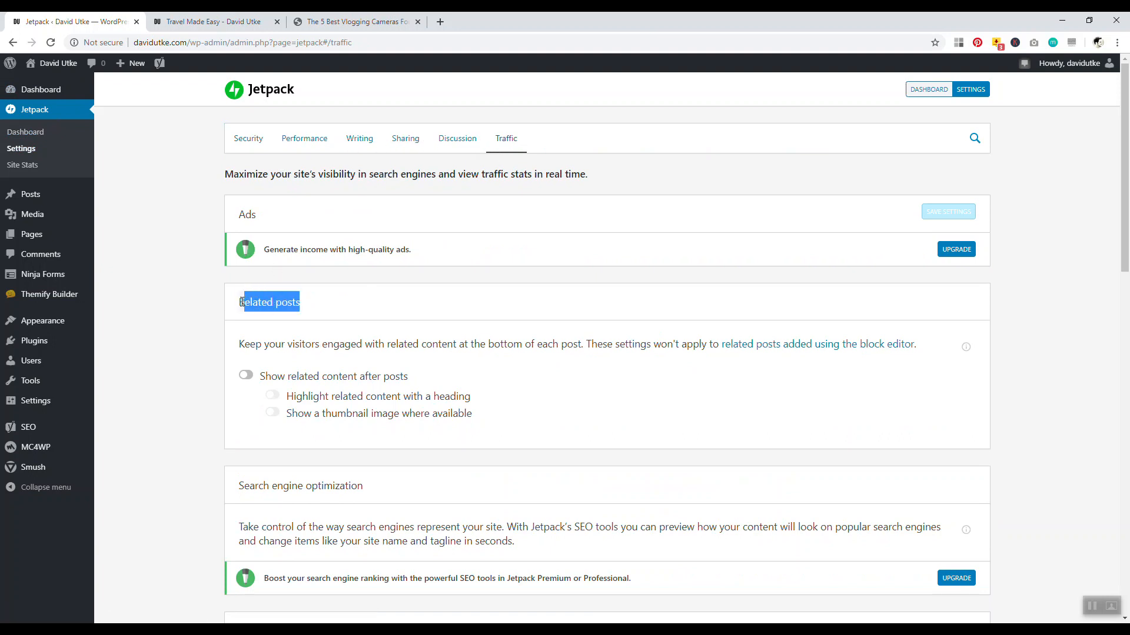
left_click(203, 304)
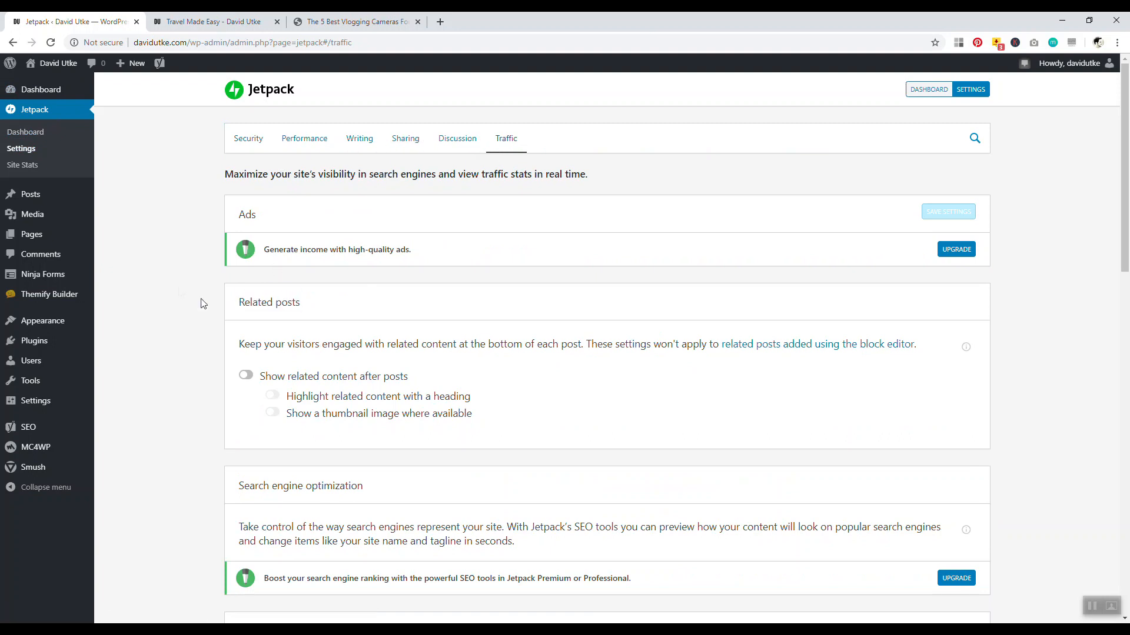
left_click(246, 373)
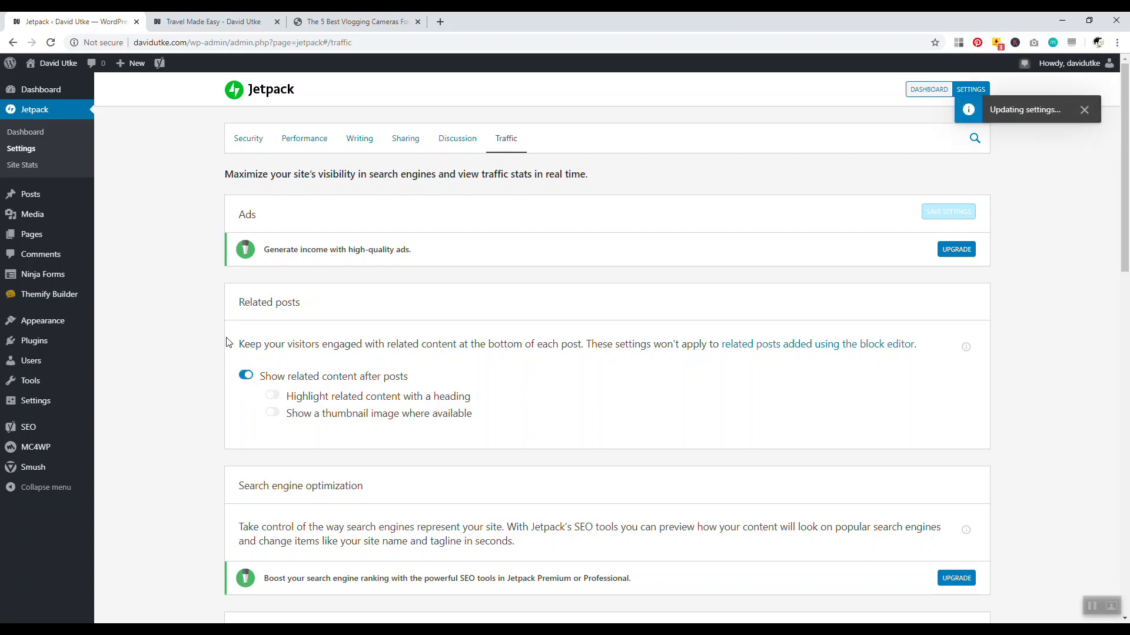
scroll(213, 360, "down", 2)
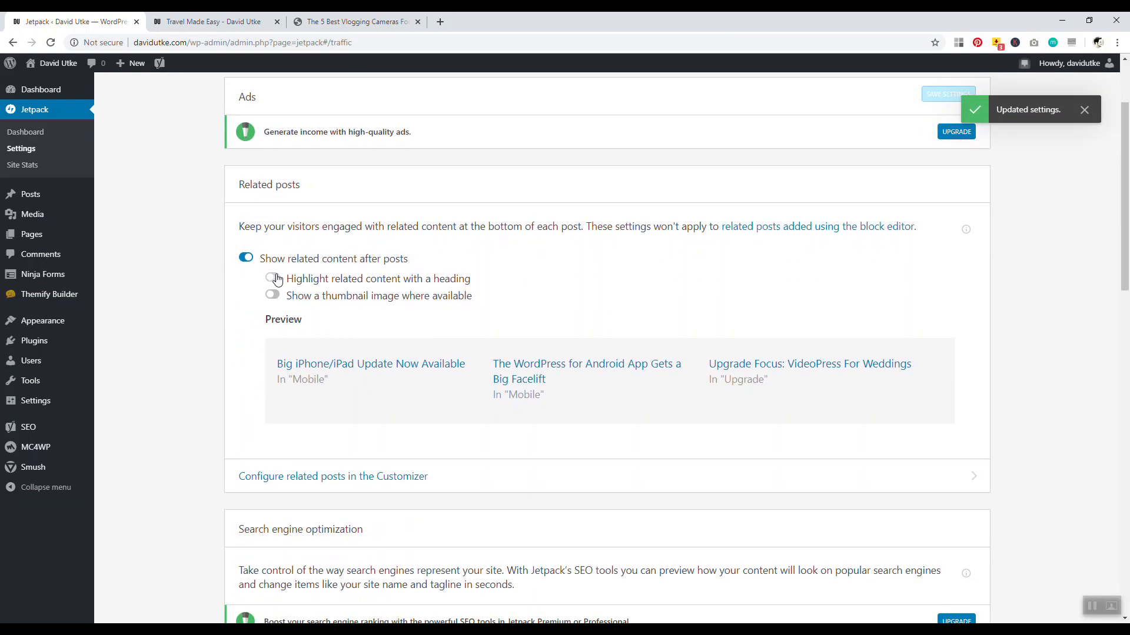
left_click(278, 279)
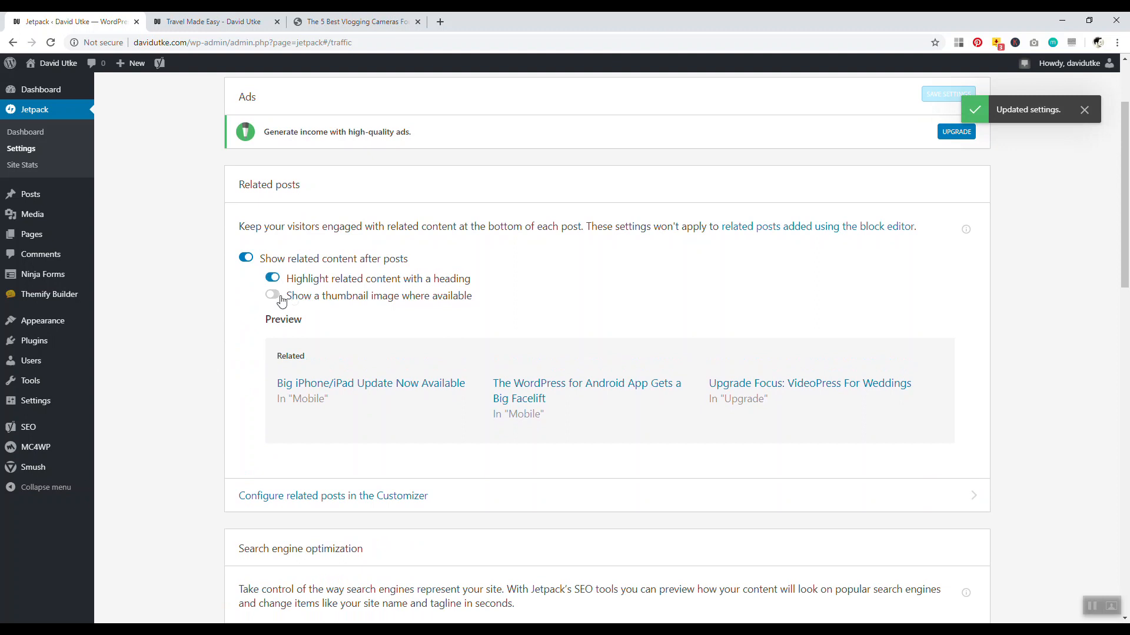
left_click(278, 299)
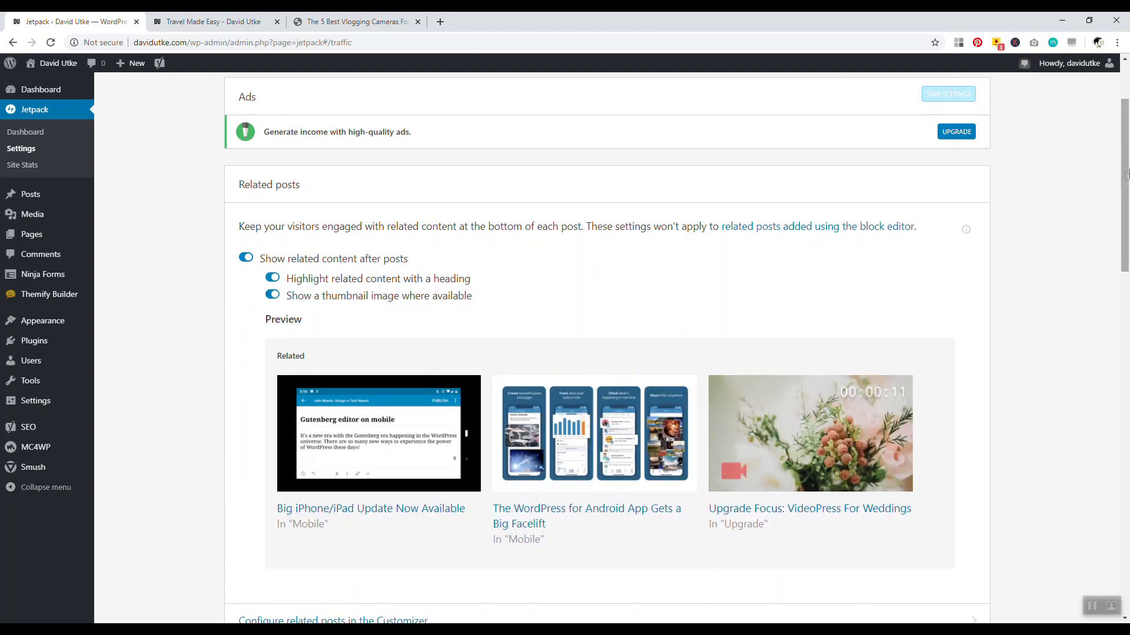
scroll(1122, 217, "down", 3)
scroll(1121, 218, "up", 3)
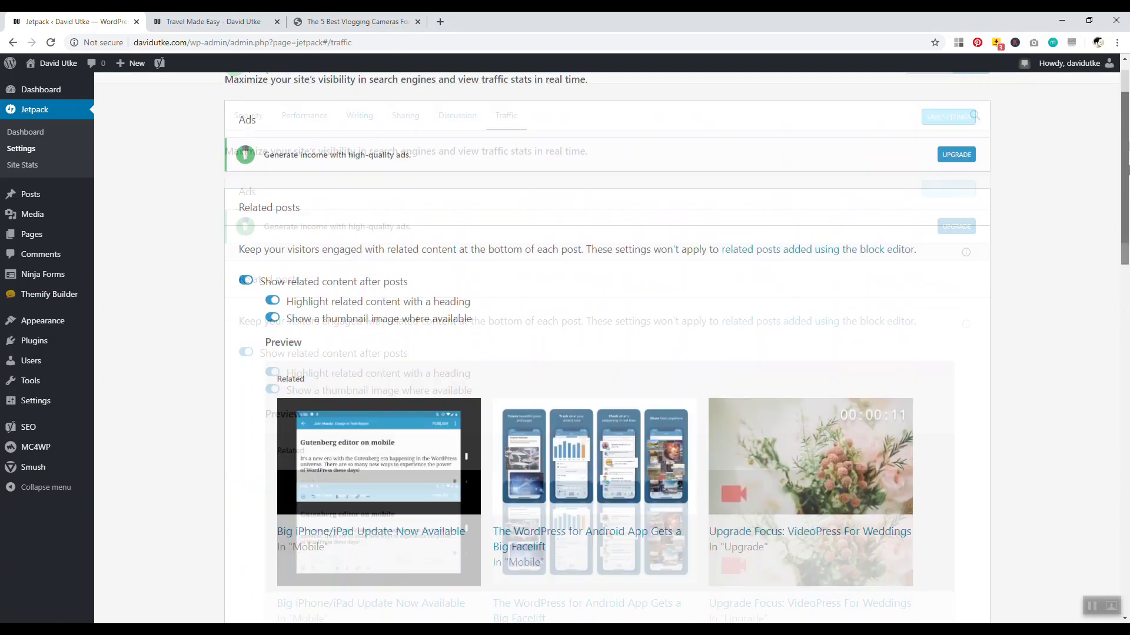
scroll(1123, 217, "down", 3)
scroll(1123, 215, "up", 5)
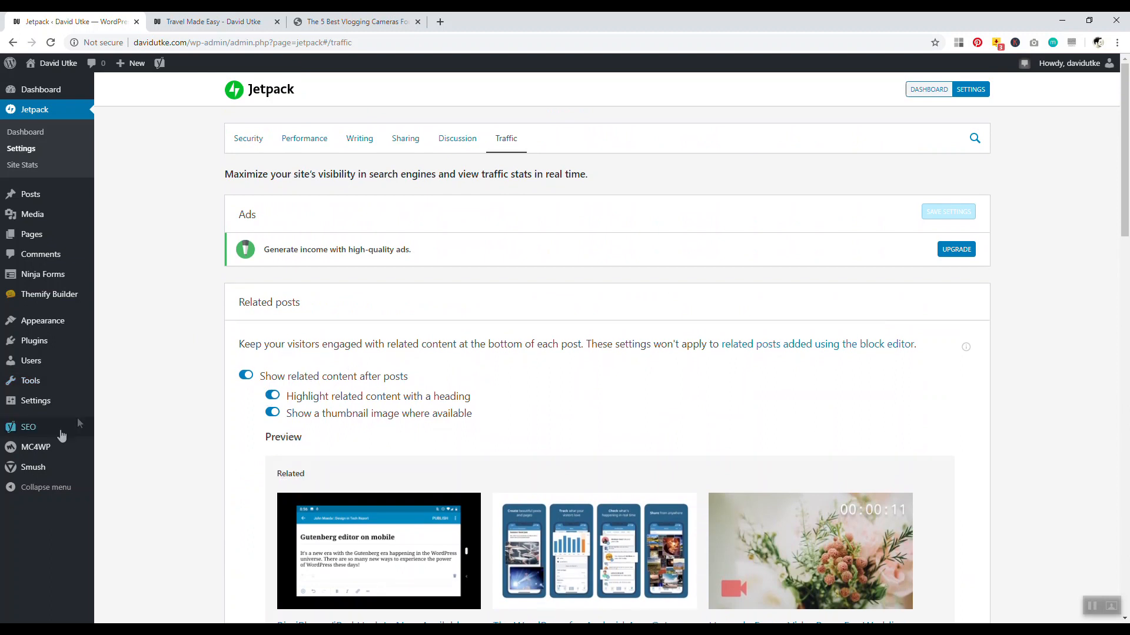
Enable 'Highlight related content with a heading' in Reading settings and save the change
mouse_move(36, 400)
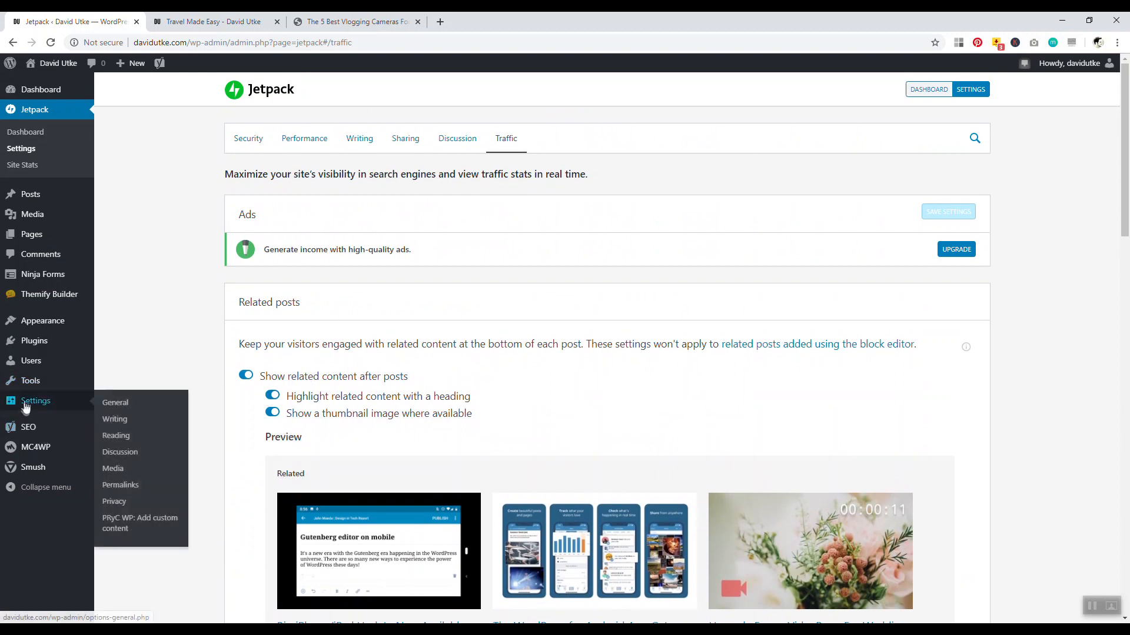
right_click(120, 435)
left_click(154, 444)
left_click(219, 23)
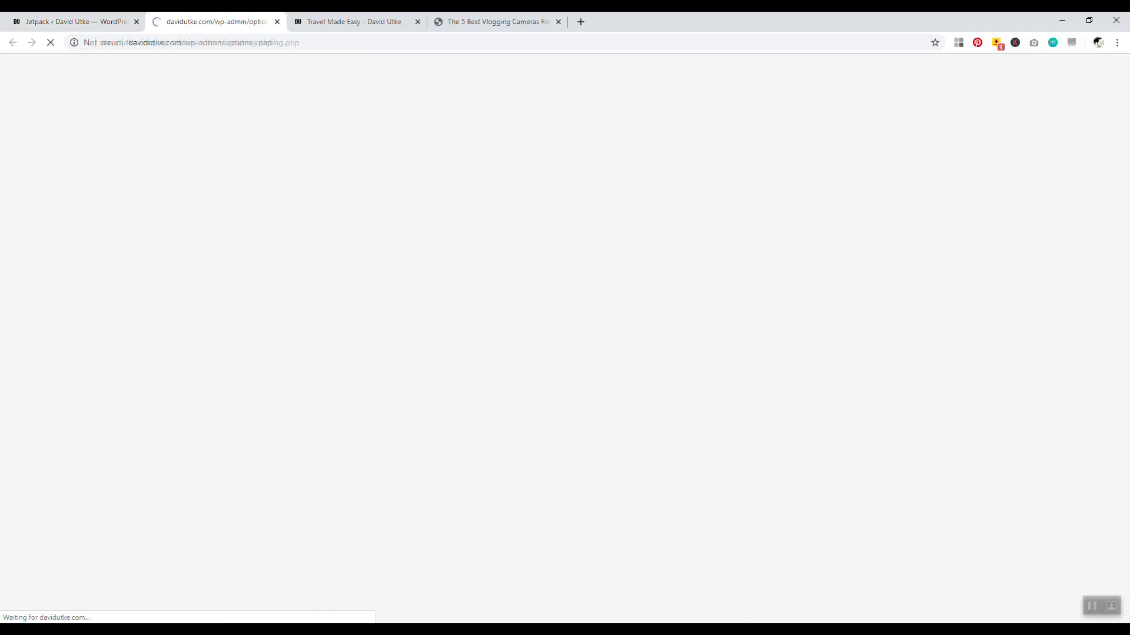
scroll(163, 406, "down", 3)
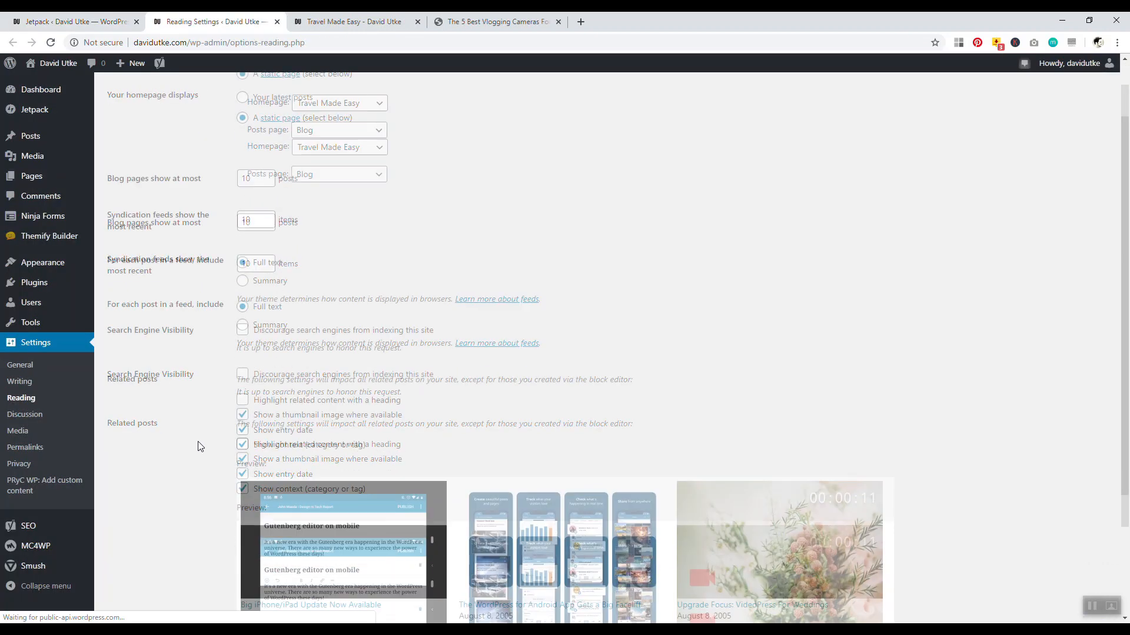
left_click(242, 298)
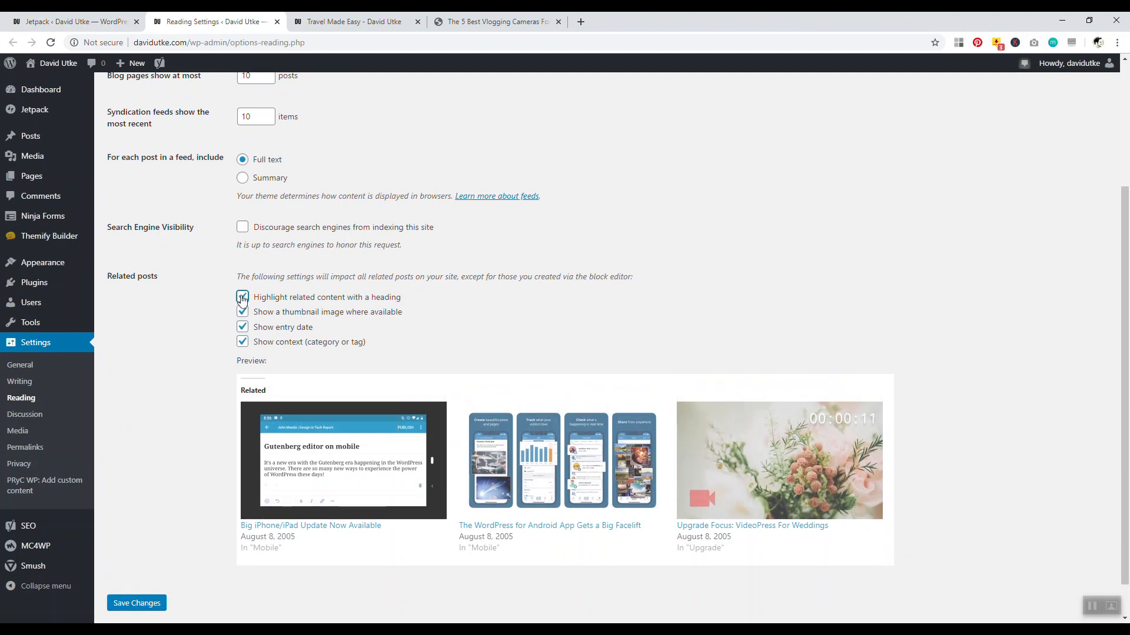
scroll(176, 398, "down", 1)
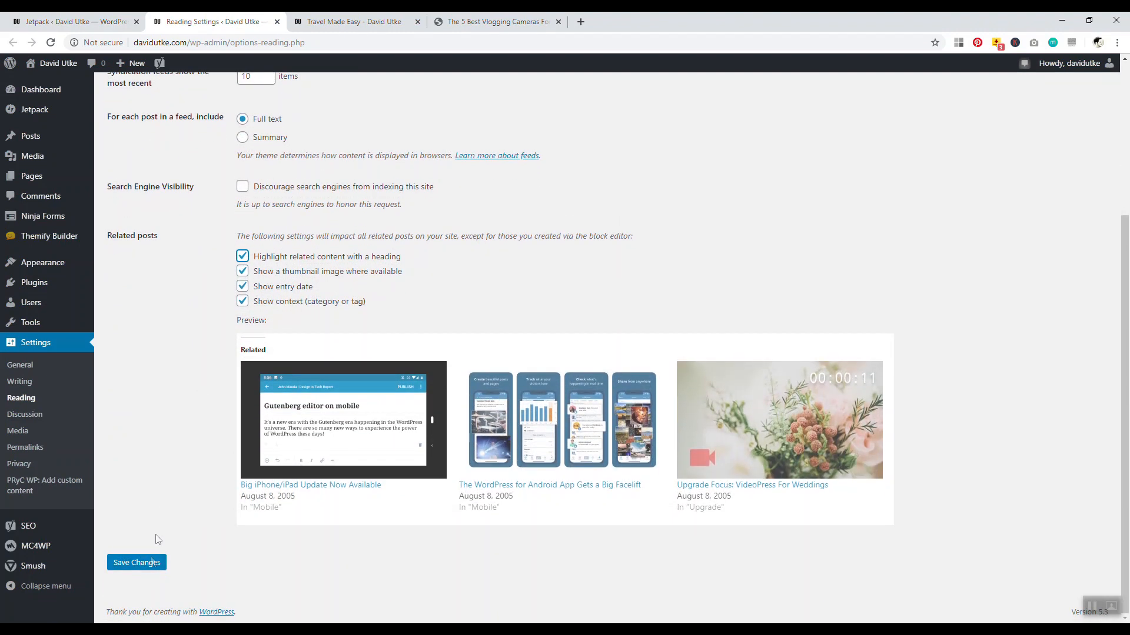
left_click(153, 566)
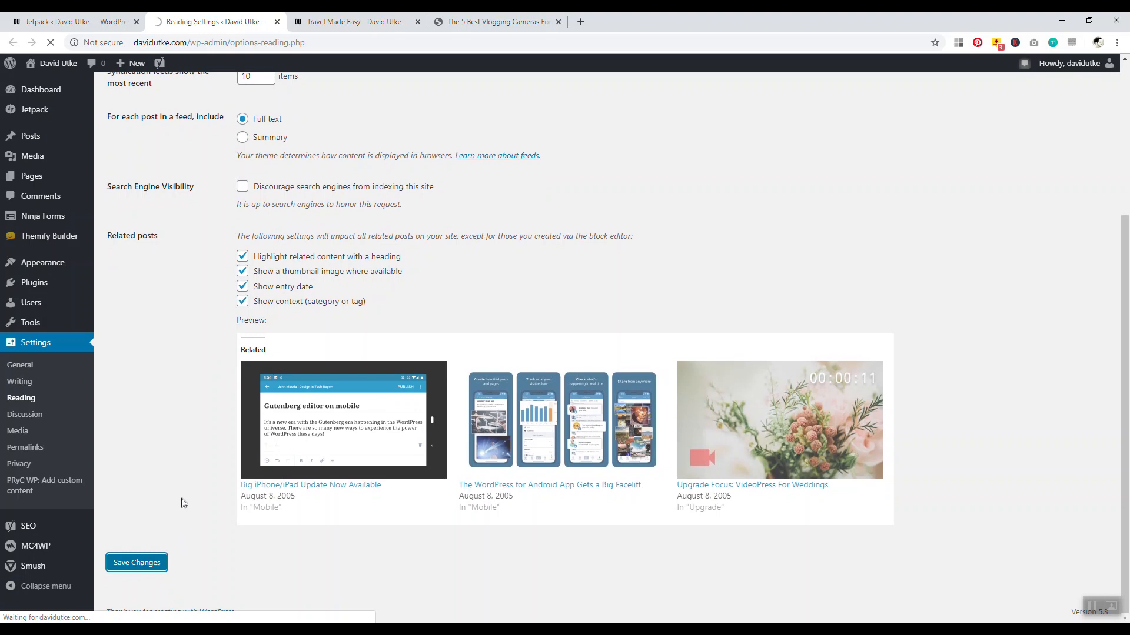
scroll(230, 524, "down", 4)
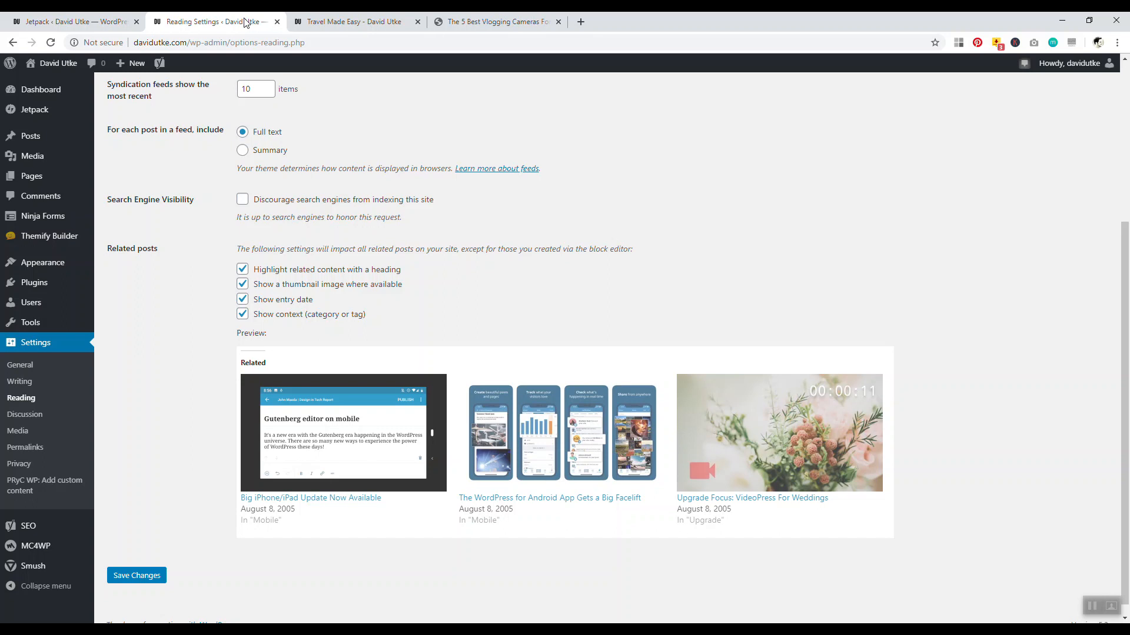
left_click(277, 22)
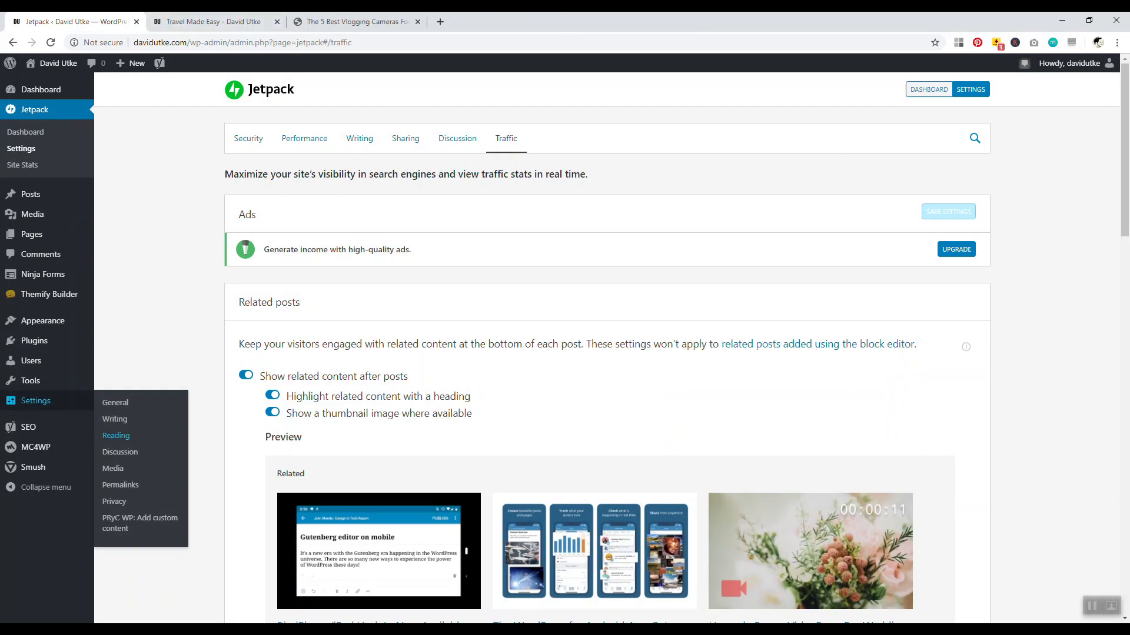
Open the live Travel Made Easy site in a new tab and go to its Blog page
right_click(73, 66)
left_click(85, 72)
left_click(215, 21)
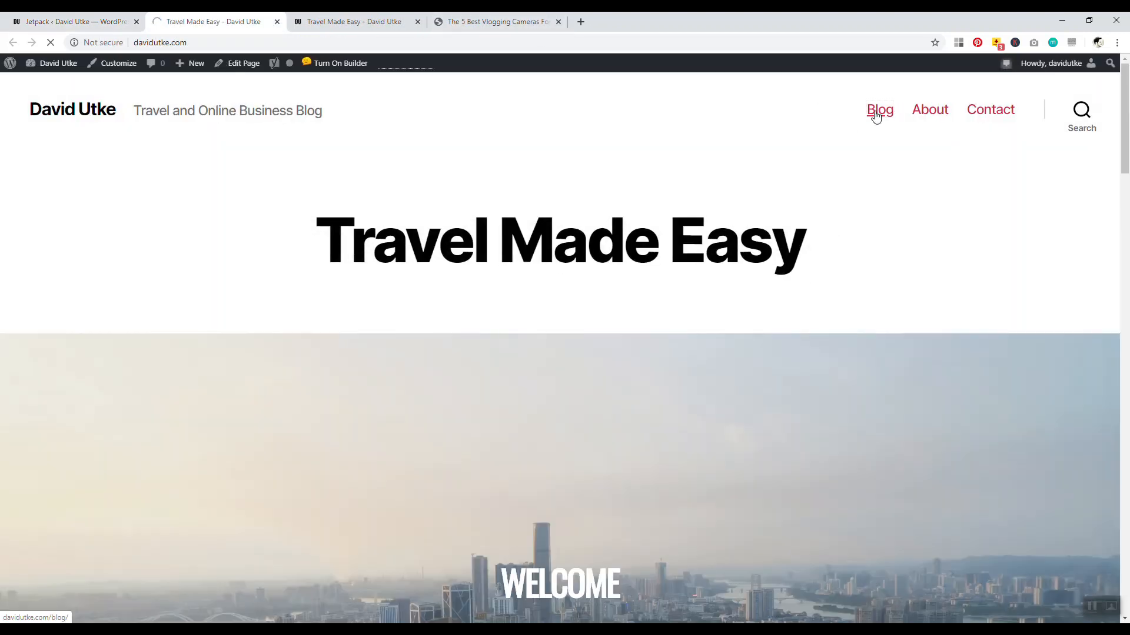
left_click(879, 118)
Open the '7 Essential Items Every Traveler Needs' post from the Blog page and enter its editor
left_click(577, 274)
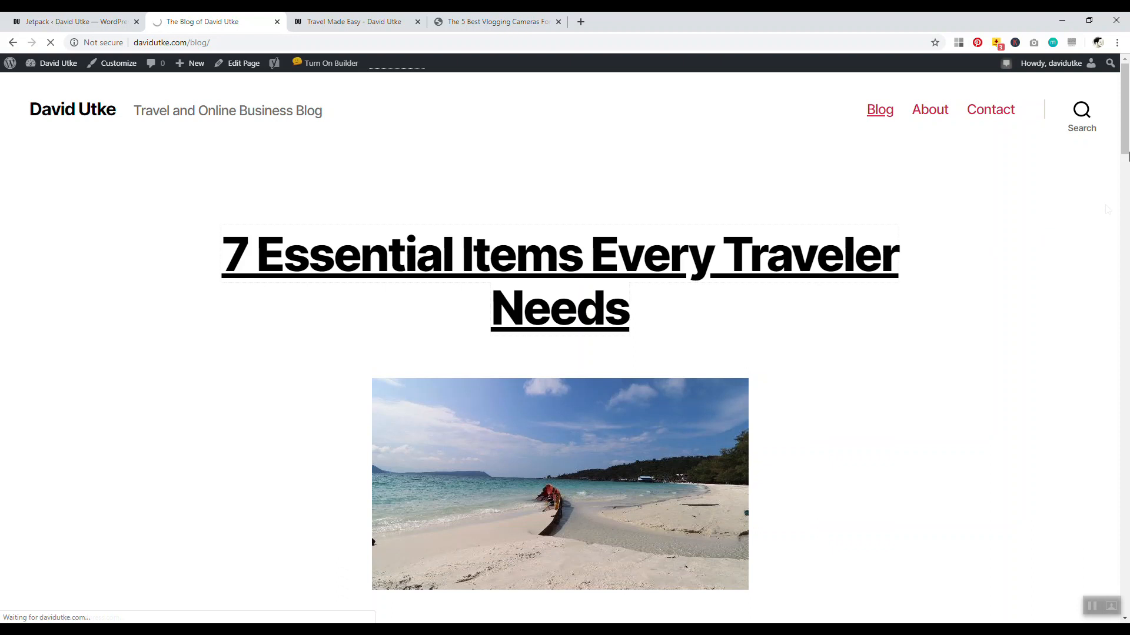
left_click_drag(1127, 141, 1107, 436)
scroll(1107, 437, "up", 1)
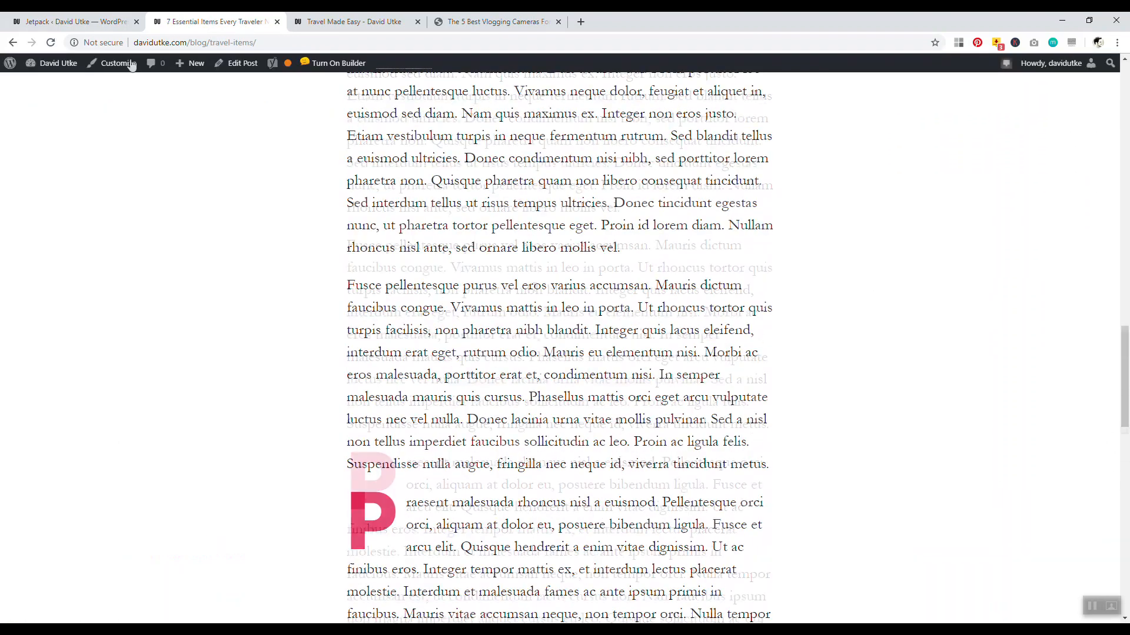
left_click(73, 22)
left_click(217, 22)
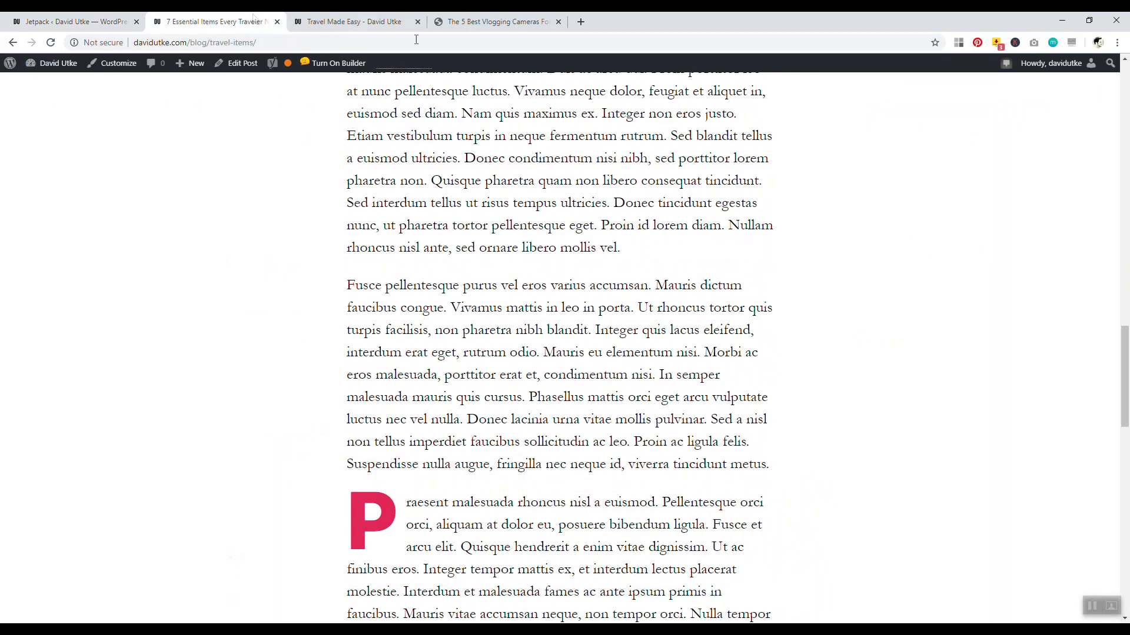
left_click_drag(1127, 352, 1120, 89)
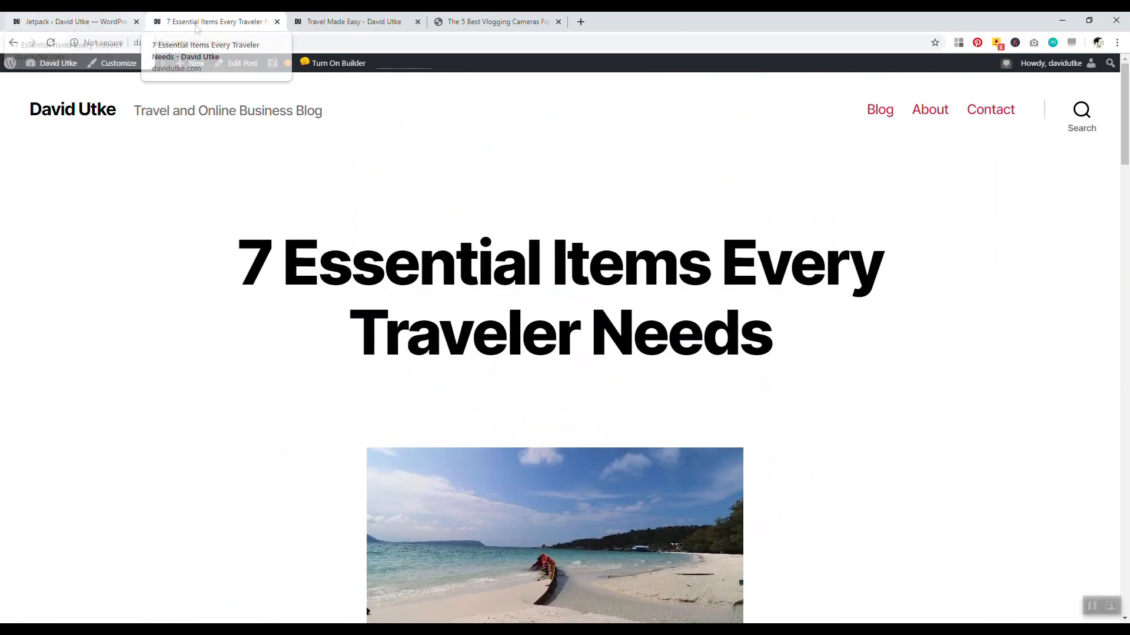
left_click(74, 22)
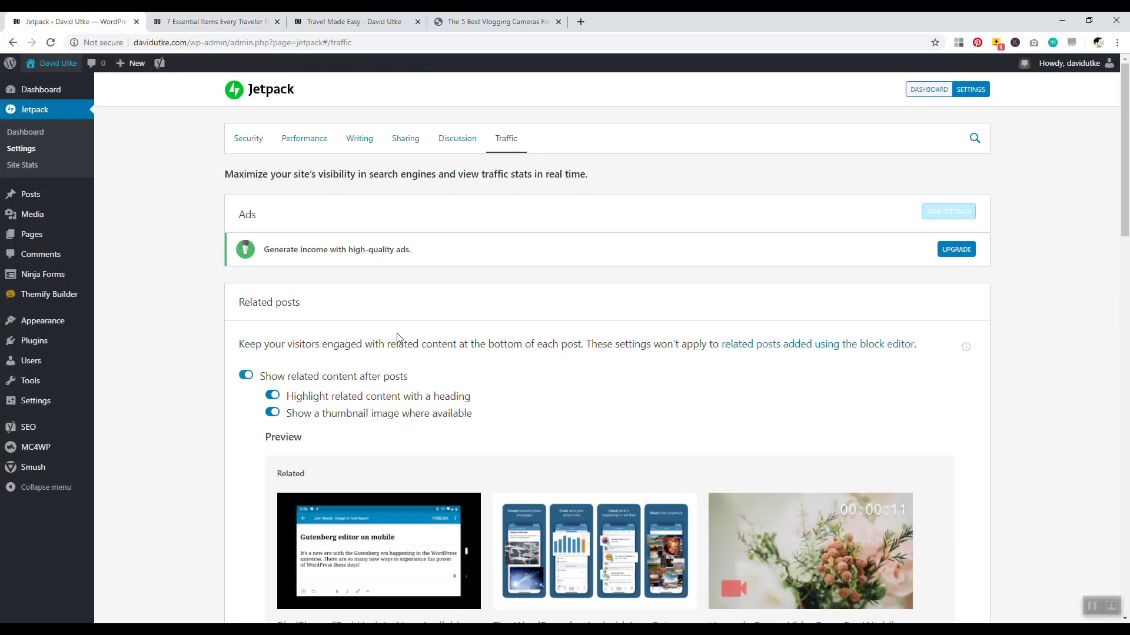
left_click(215, 22)
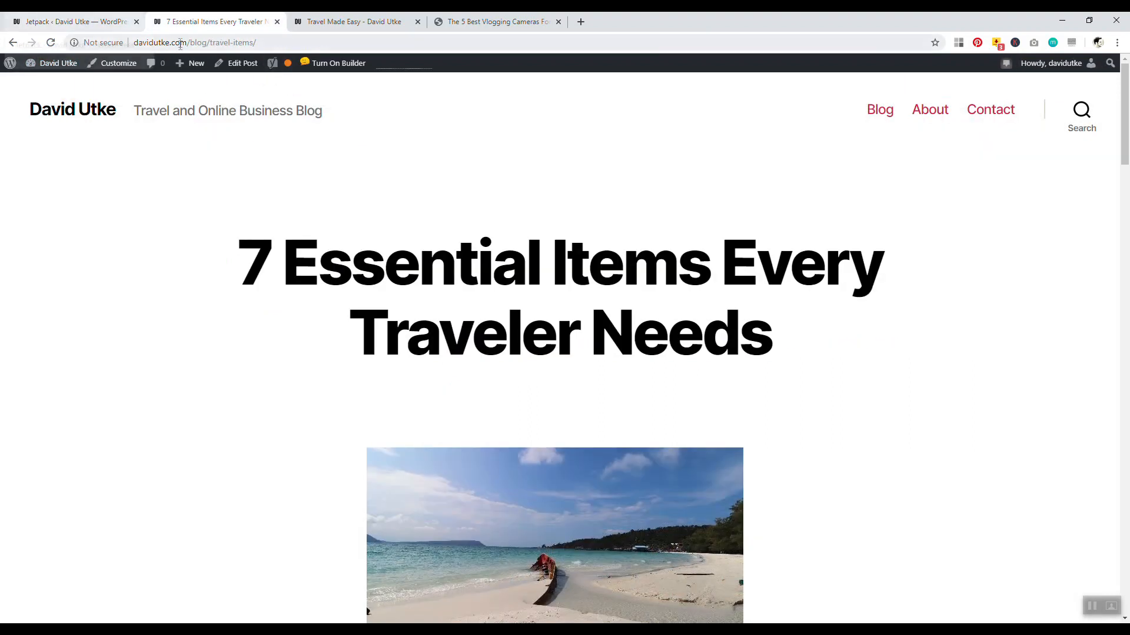
left_click(250, 69)
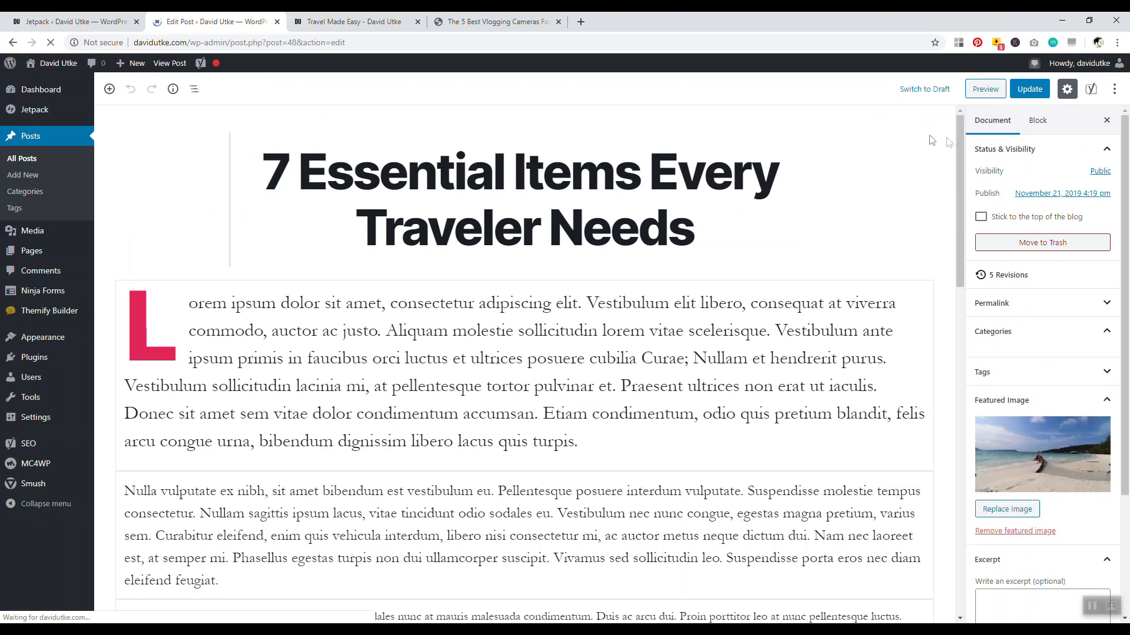
Remove the Jetpack subscription form block, leaving an empty paragraph after the text
left_click_drag(961, 139, 965, 321)
left_click(719, 356)
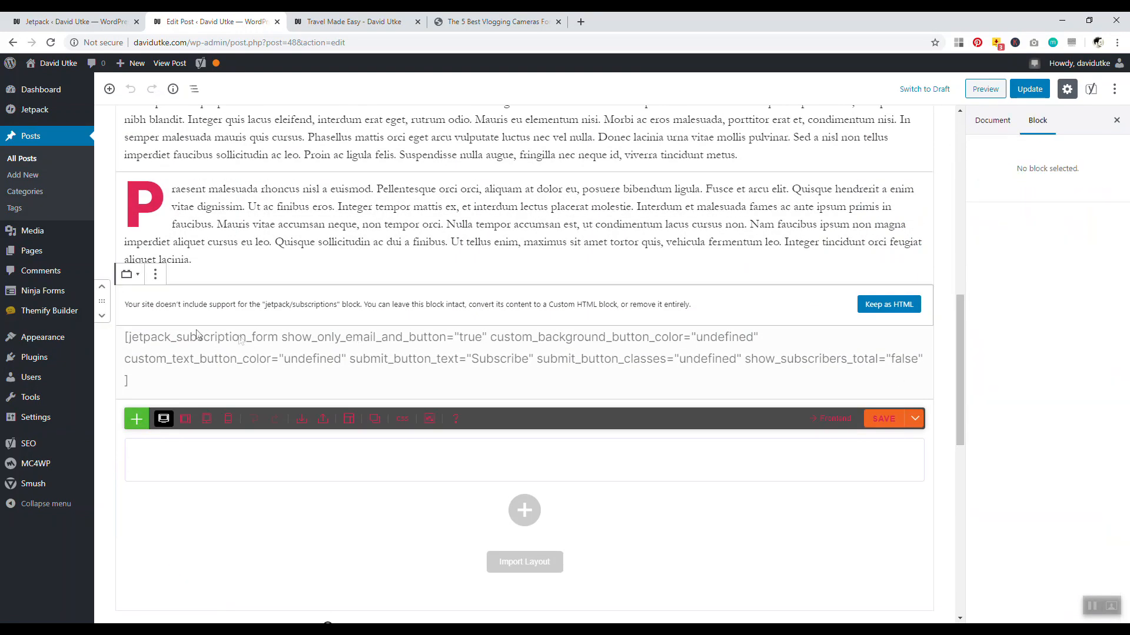
left_click(156, 275)
left_click(159, 417)
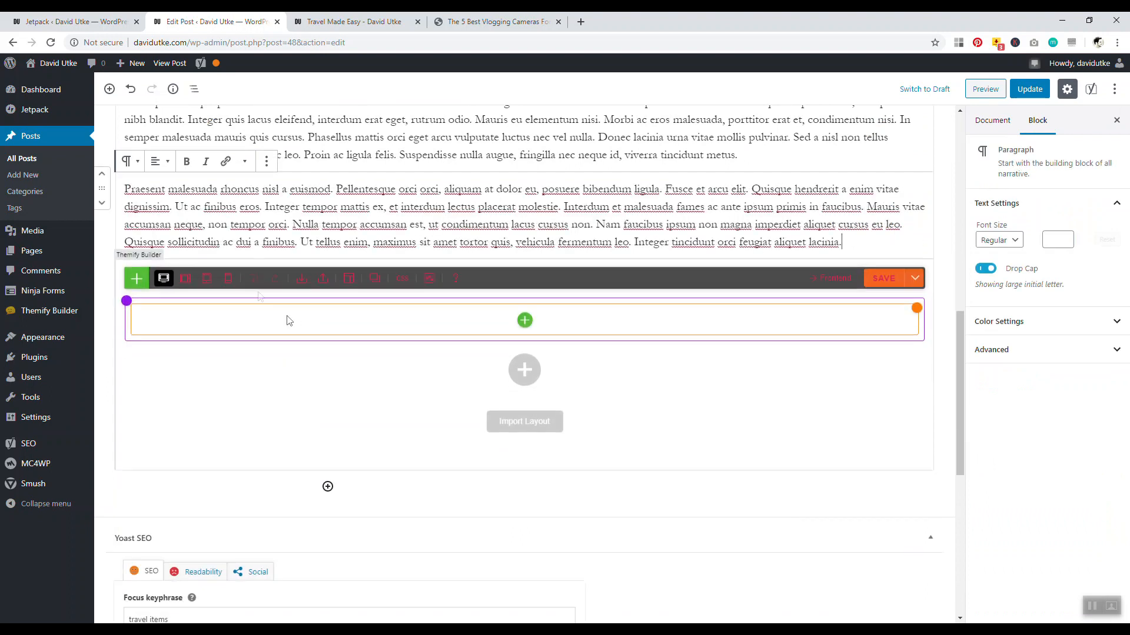
key("Return")
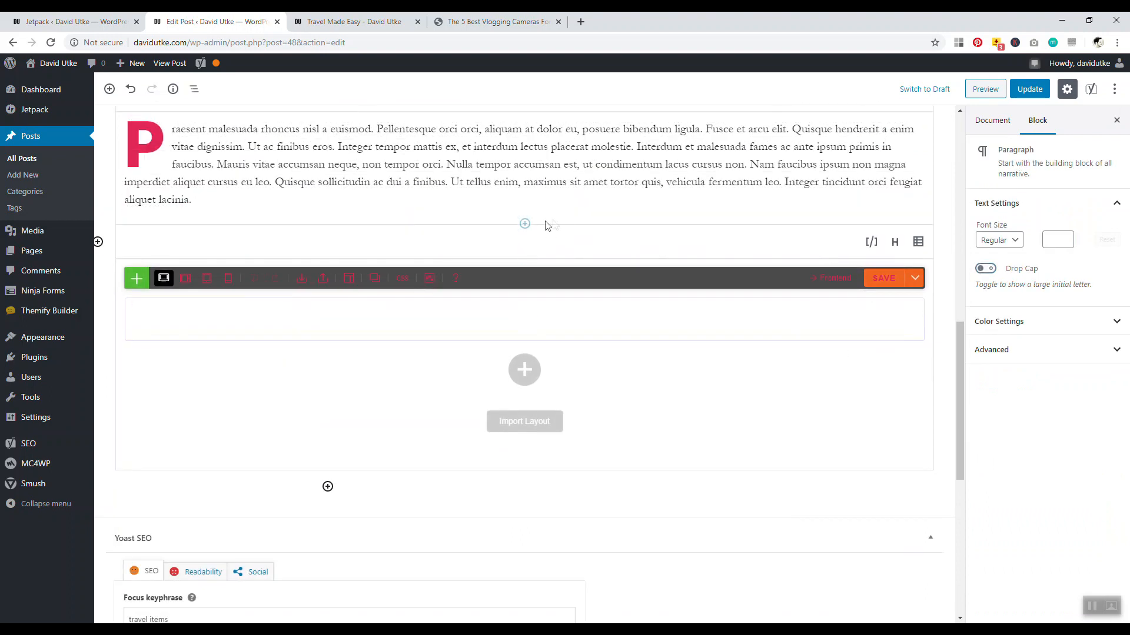
Insert a Jetpack Related Posts block found by searching 'jet', then delete it again
left_click(98, 243)
type("jet")
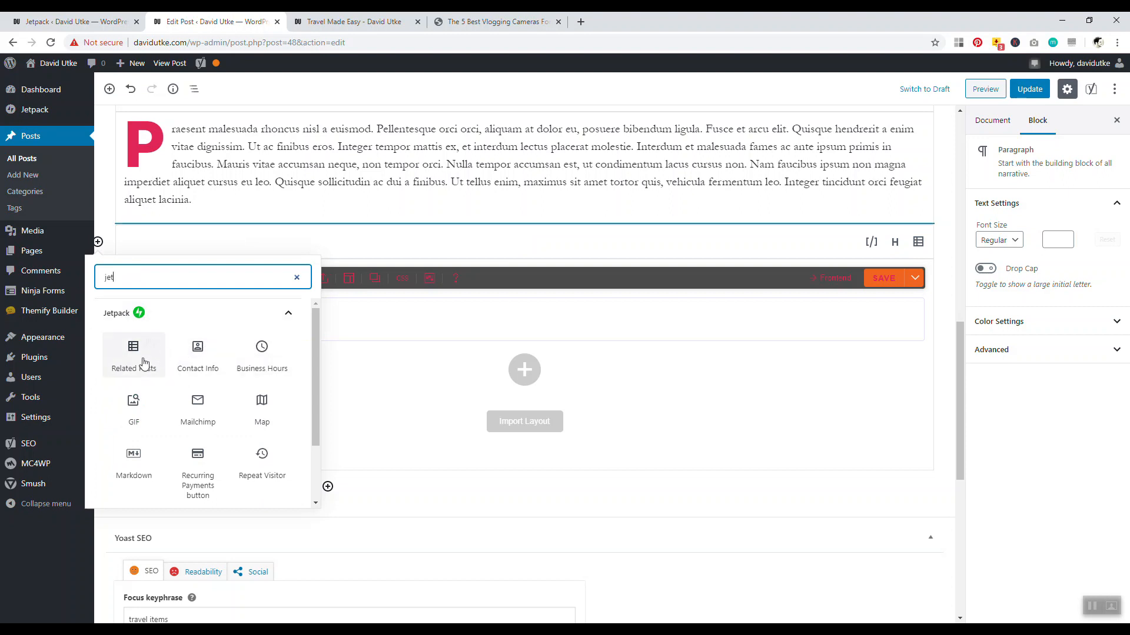
left_click(136, 355)
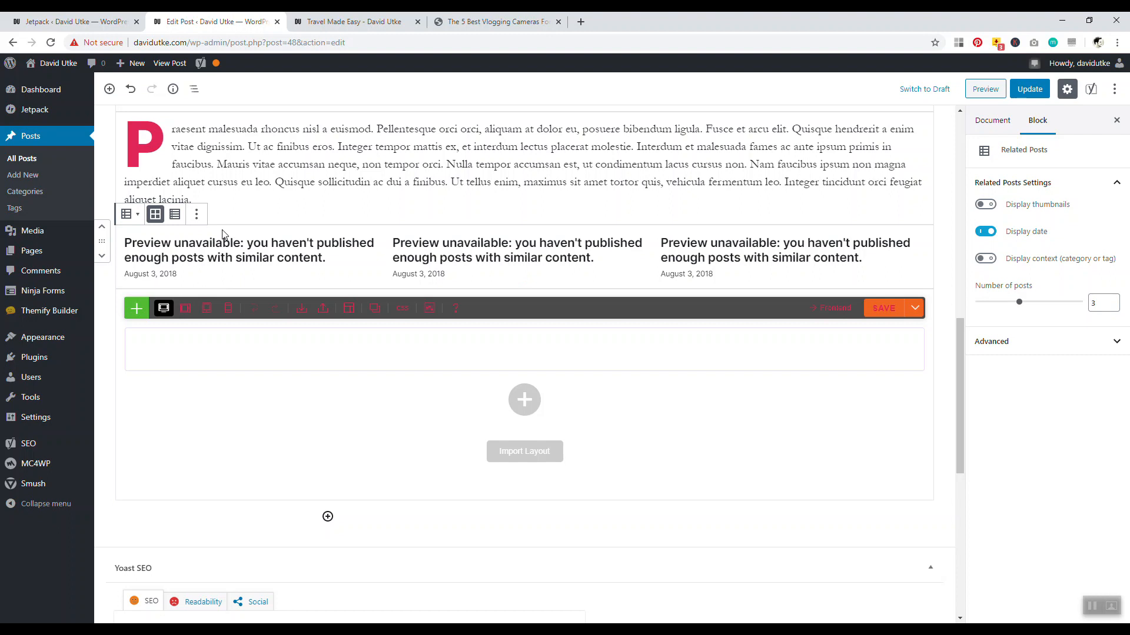
left_click(197, 216)
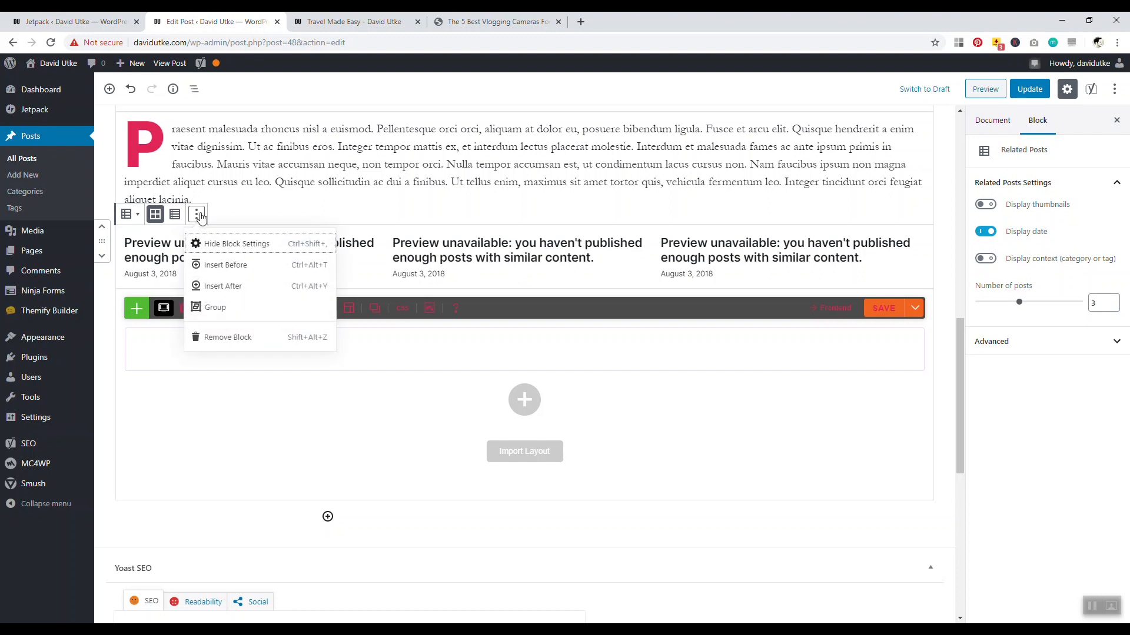
left_click(272, 338)
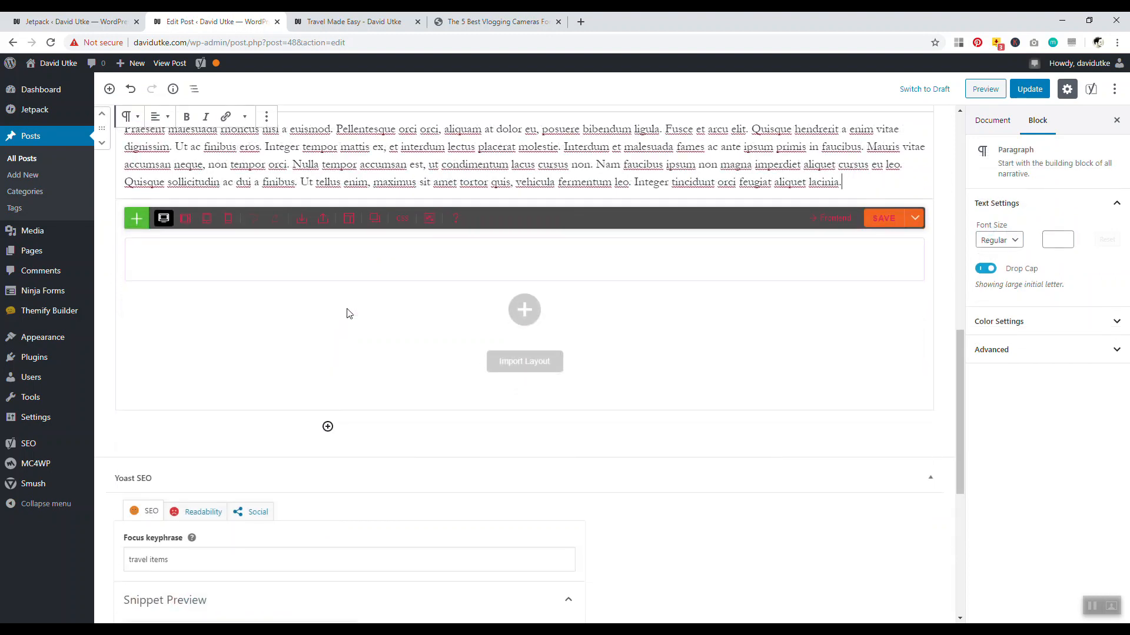
key("Return")
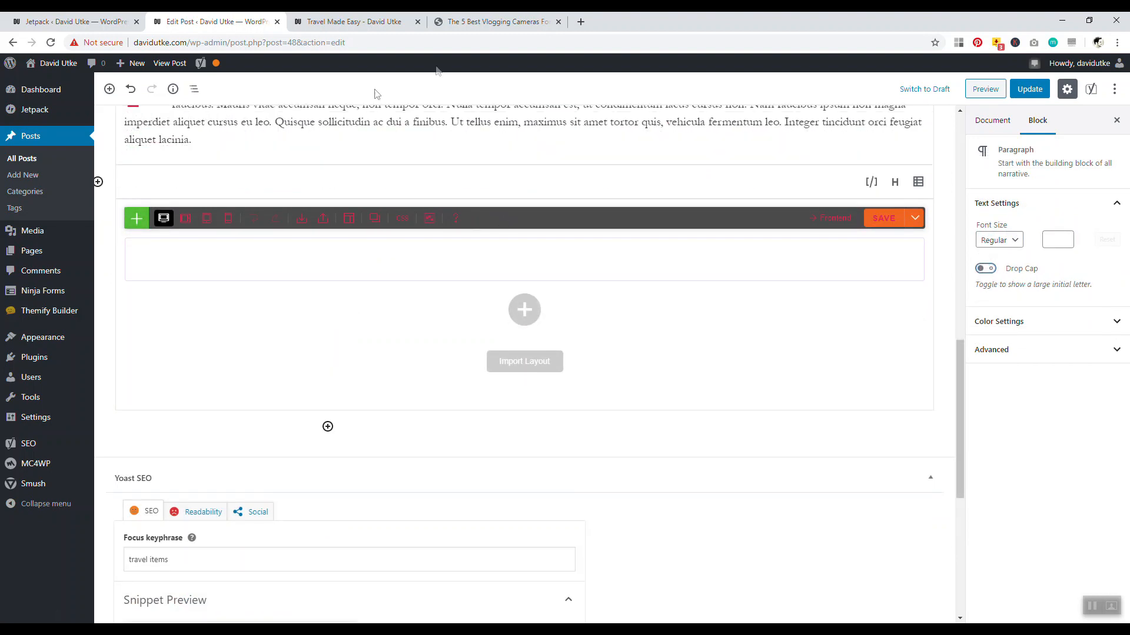
Browse the Jetpack blocks found by searching 'jet', then return to Jetpack's Traffic settings
left_click(104, 185)
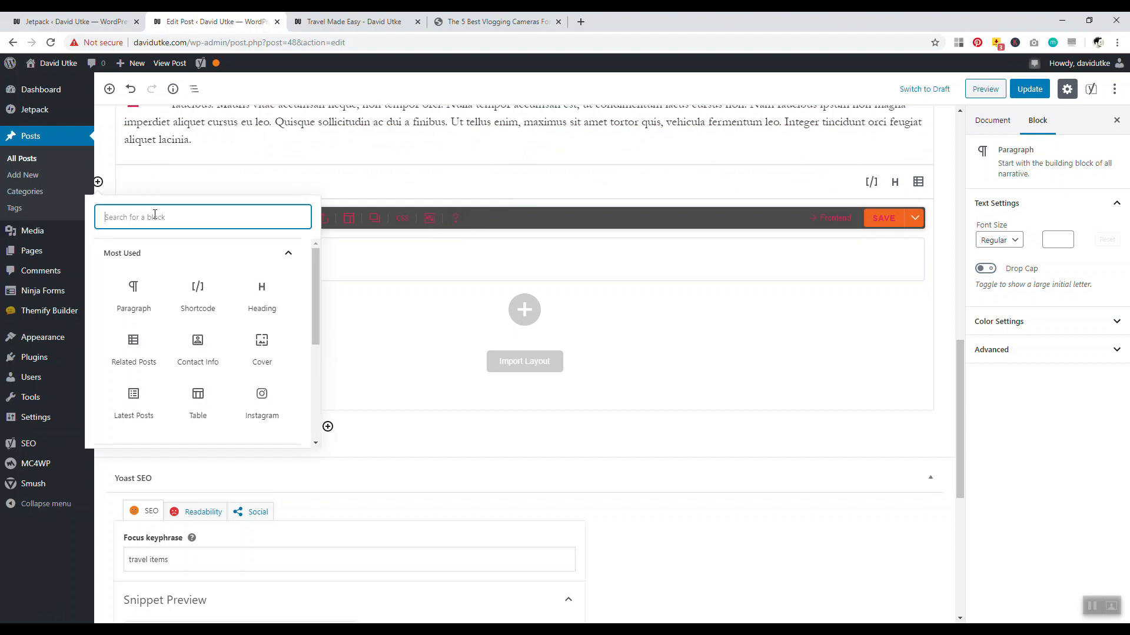
type("jet")
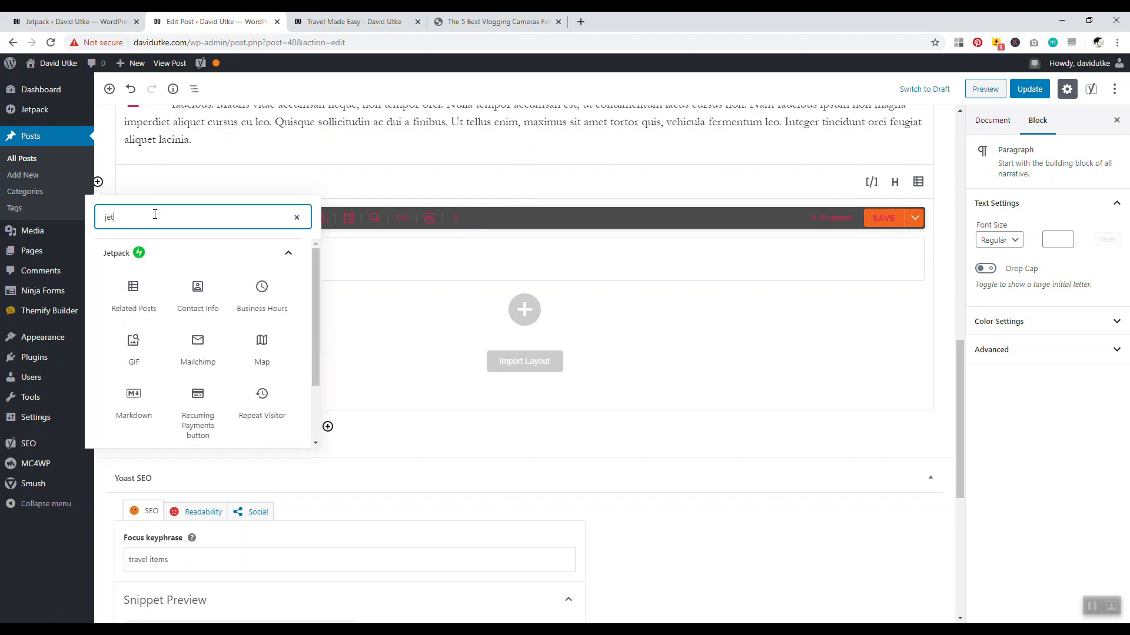
scroll(201, 303, "down", 1)
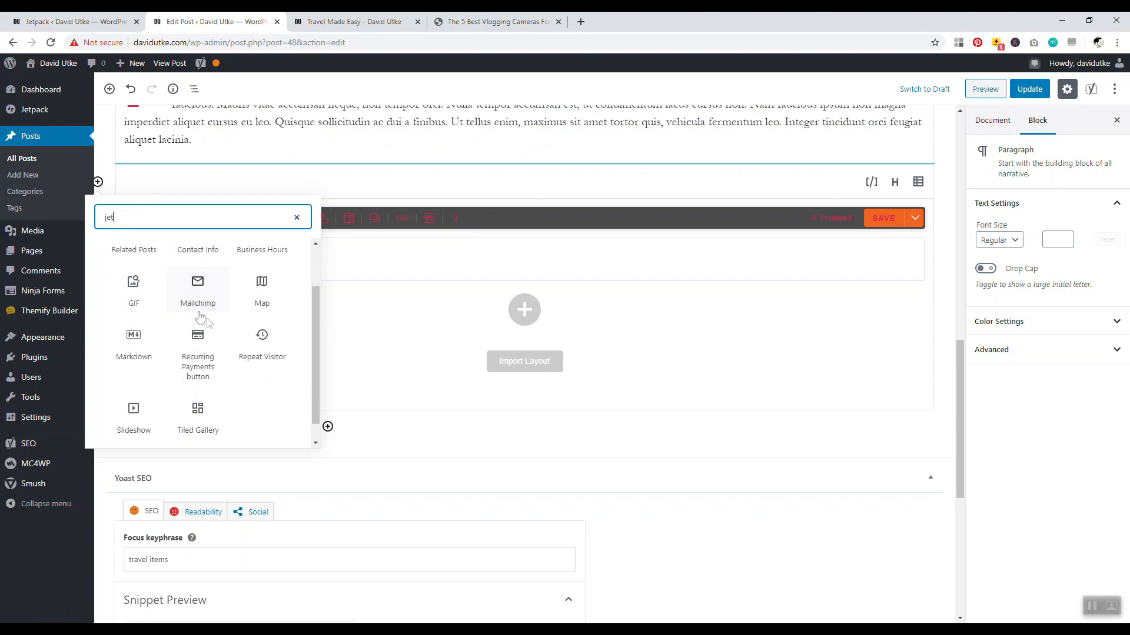
scroll(221, 323, "up", 1)
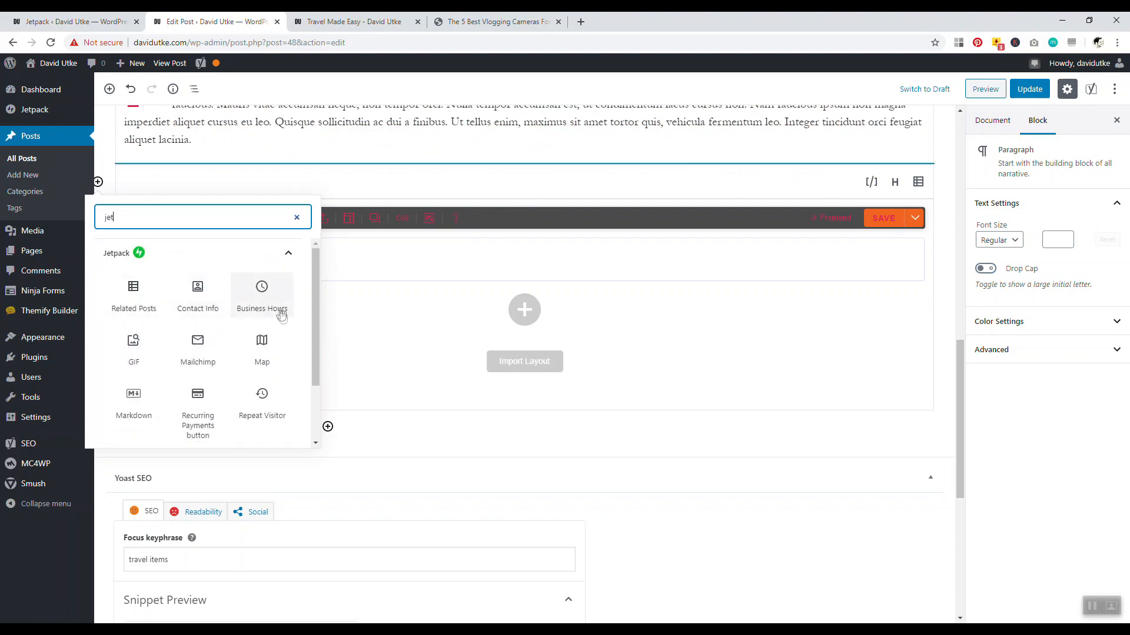
scroll(171, 342, "down", 1)
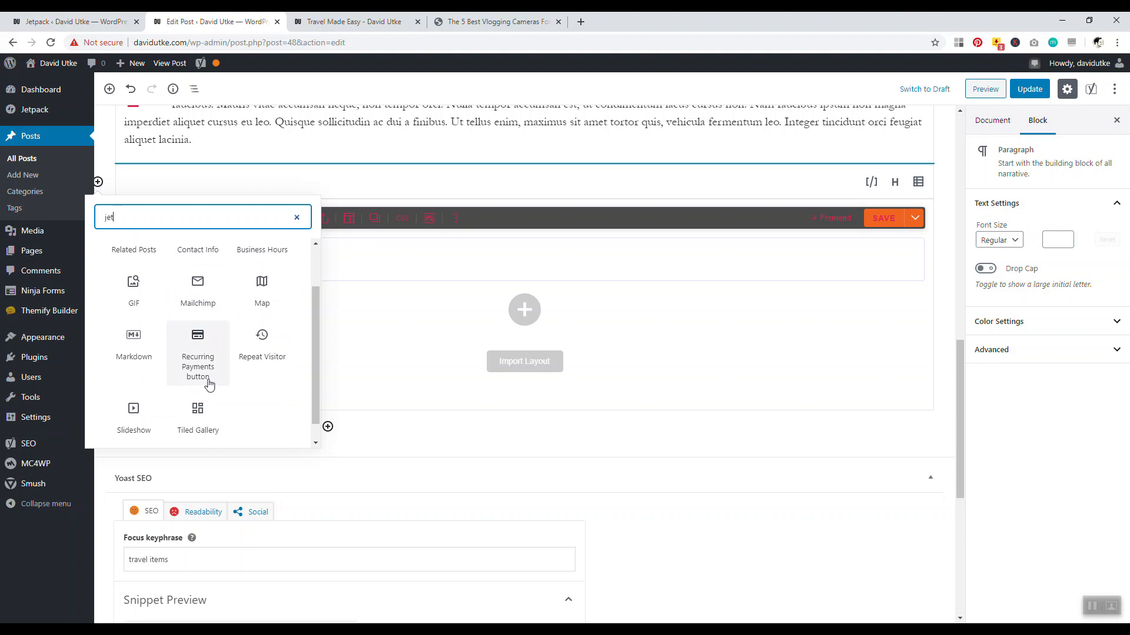
scroll(229, 329, "up", 1)
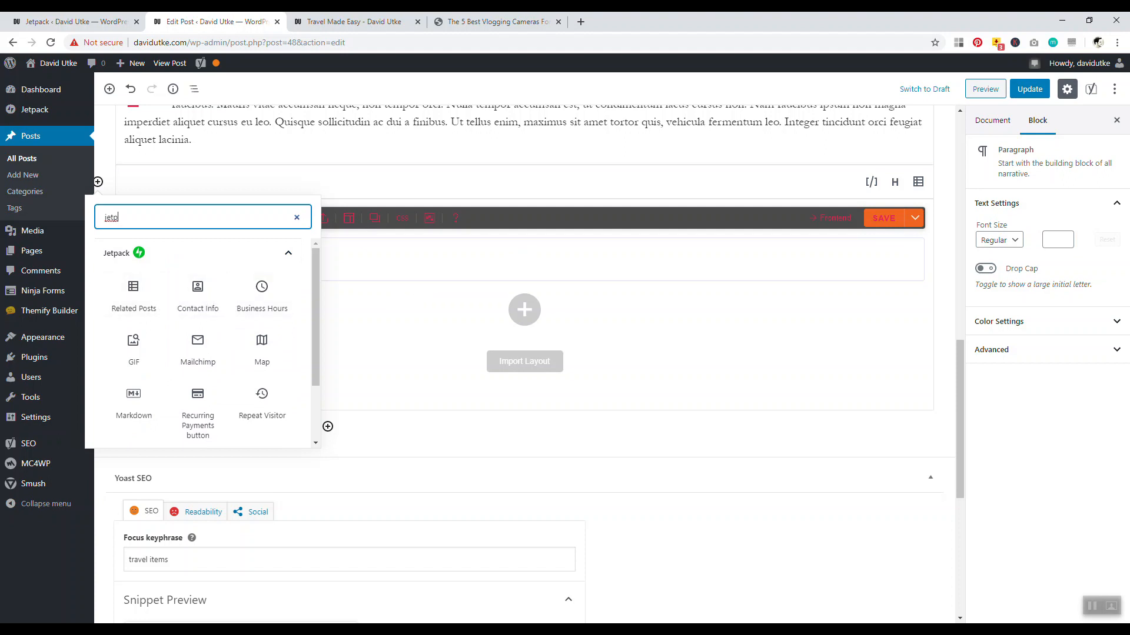
left_click(76, 23)
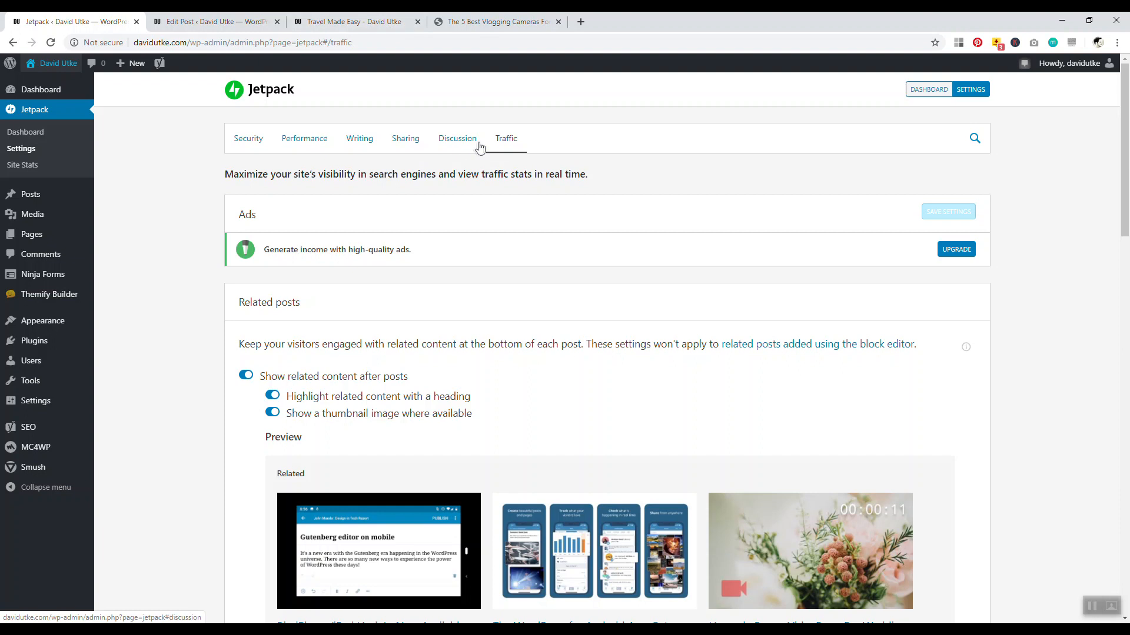
Turn on 'Let visitors subscribe' in Jetpack's Discussion > Subscriptions settings
left_click(445, 144)
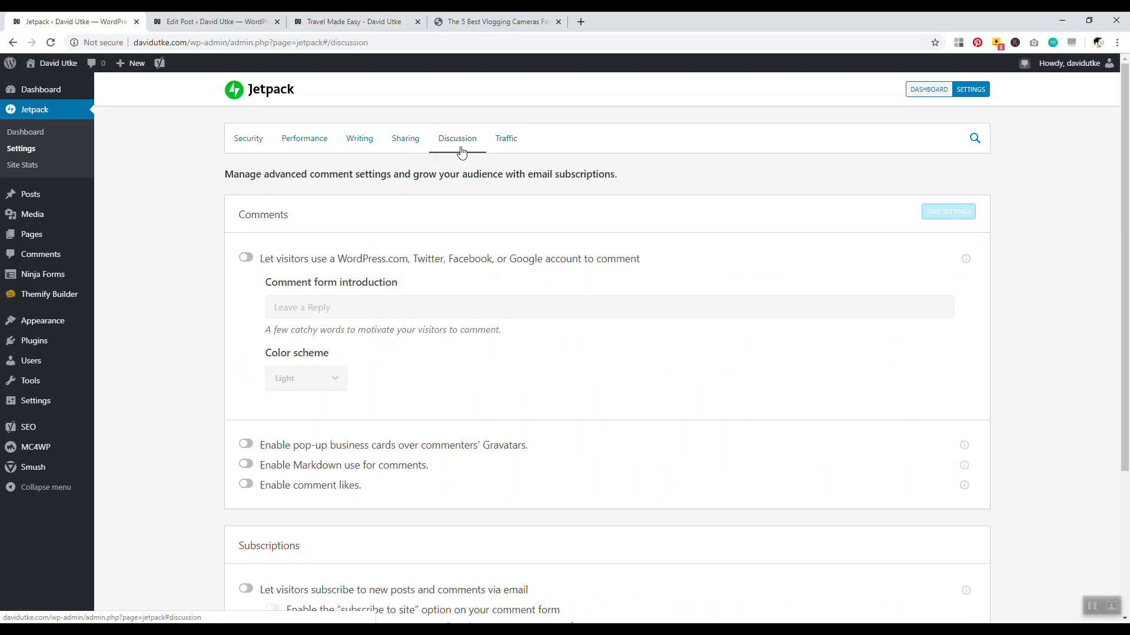
scroll(243, 257, "down", 3)
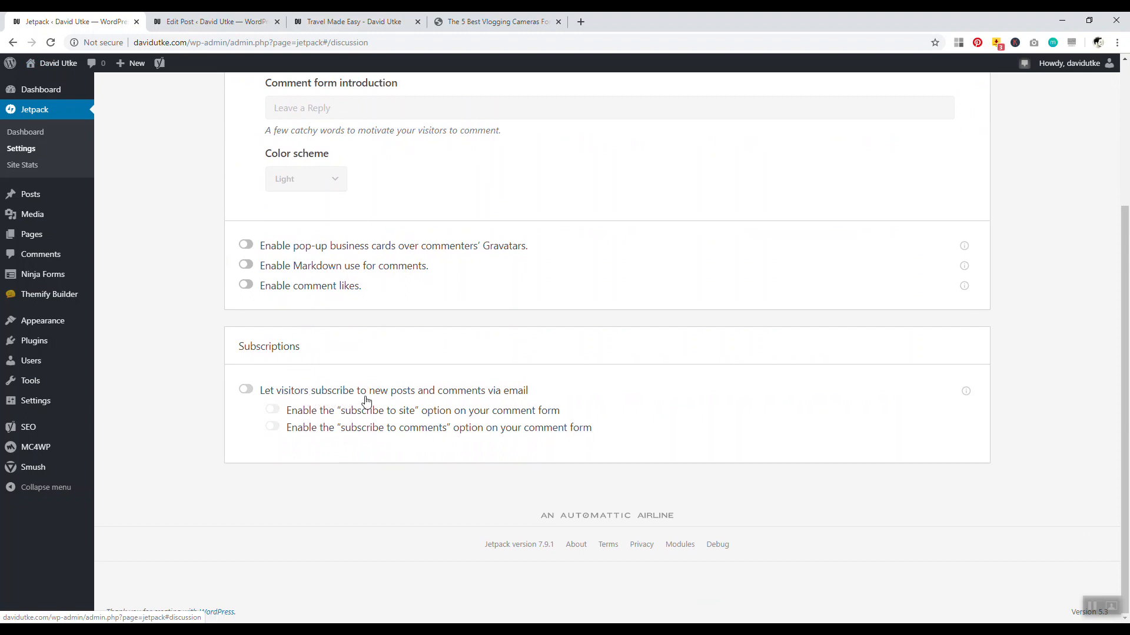
left_click(247, 391)
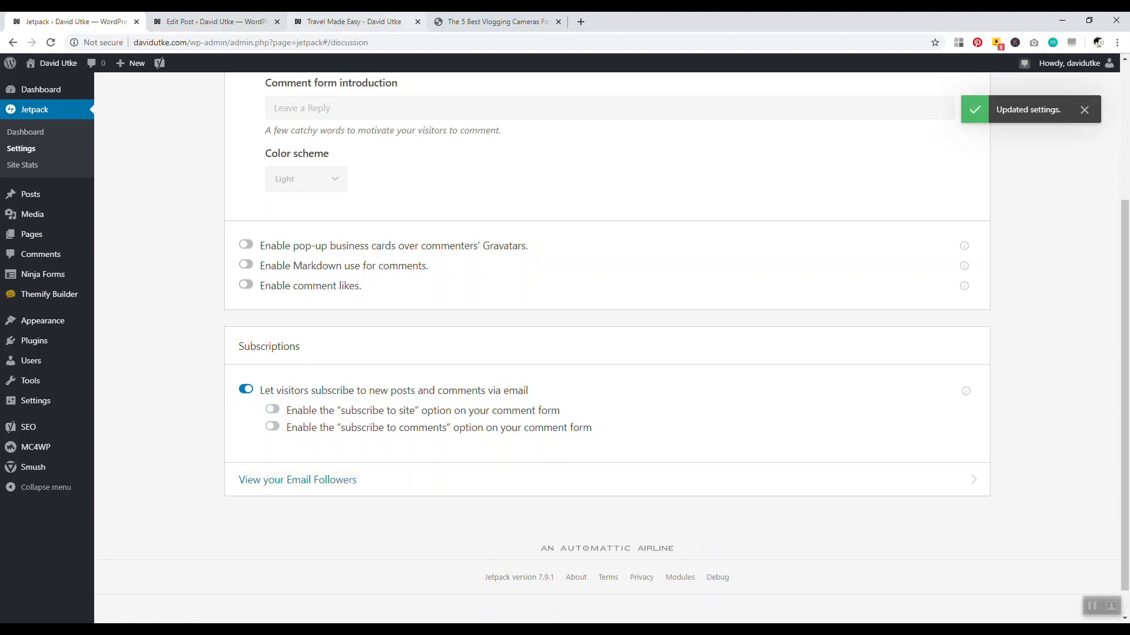
Move over to the 5 Best Vlogging Cameras article and scroll to its top
left_click(353, 21)
left_click(499, 21)
scroll(125, 141, "up", 6)
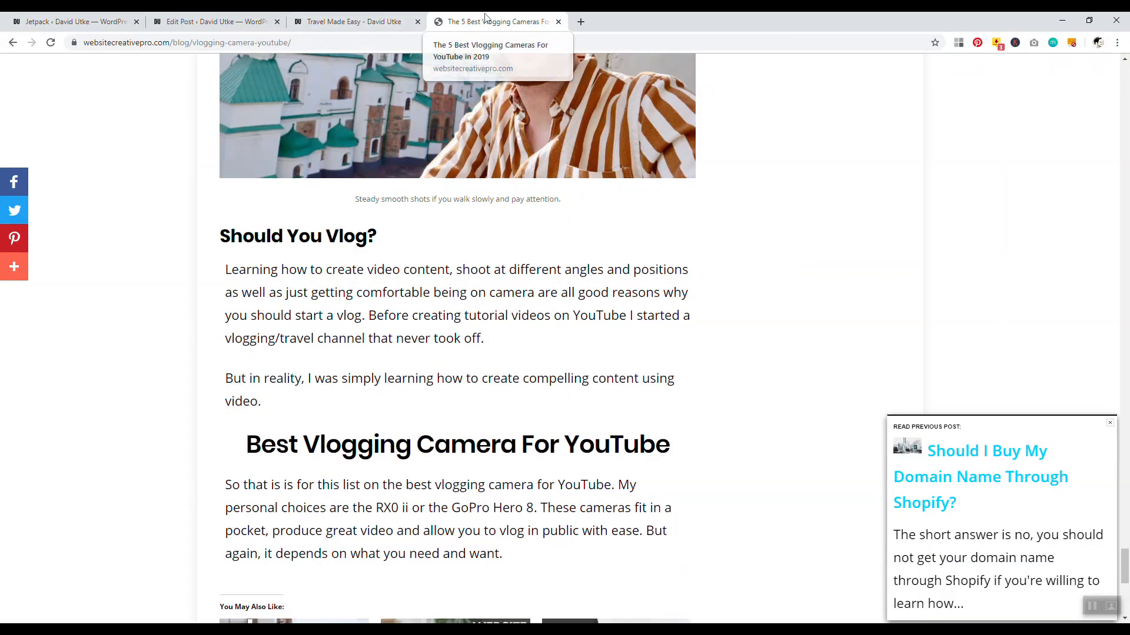
Close the vlogging cameras and Travel Made Easy tabs, then reload the post editor, discarding unsaved changes
left_click(558, 22)
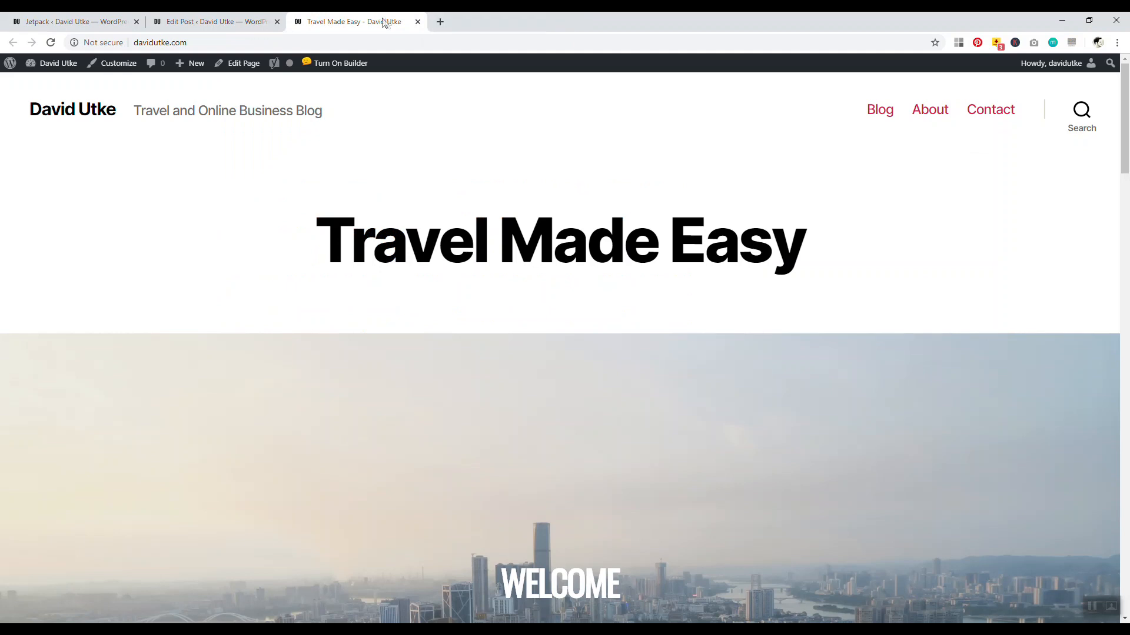
left_click(417, 22)
left_click_drag(955, 398, 956, 168)
left_click(50, 43)
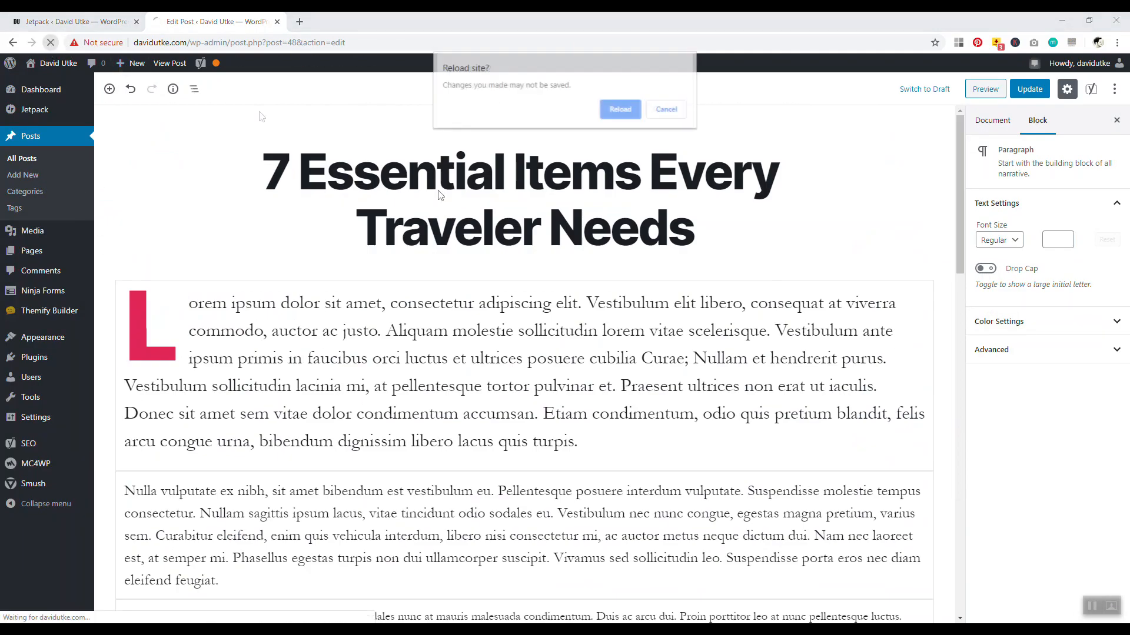
left_click(619, 107)
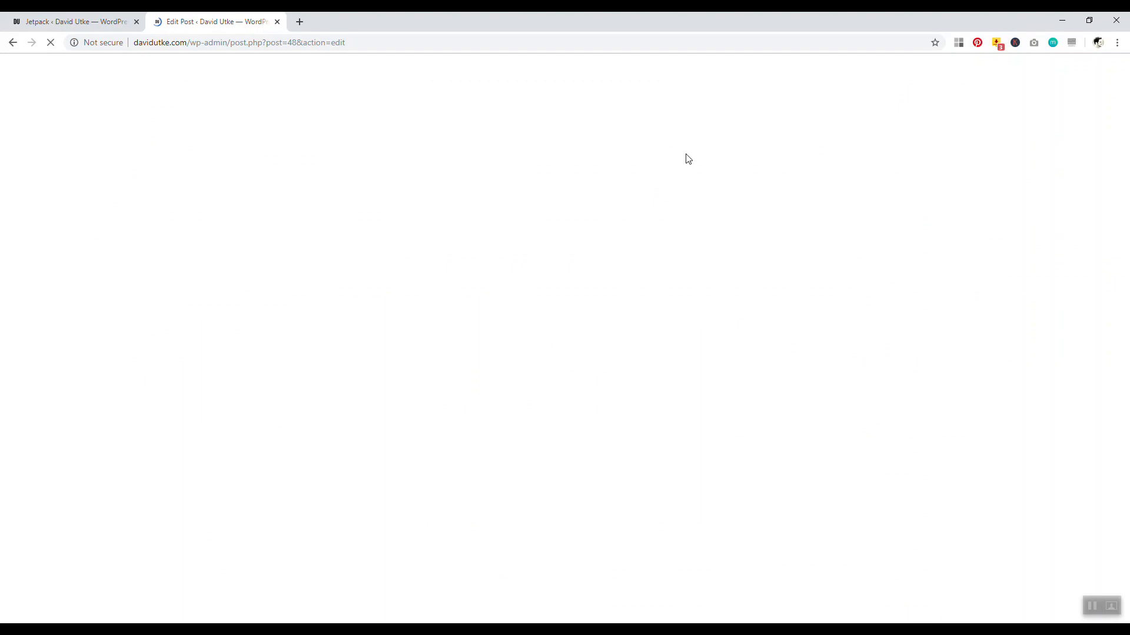
Remove the existing Subscription Form block from the post
left_click_drag(959, 145, 923, 356)
scroll(389, 351, "up", 3)
left_click(298, 412)
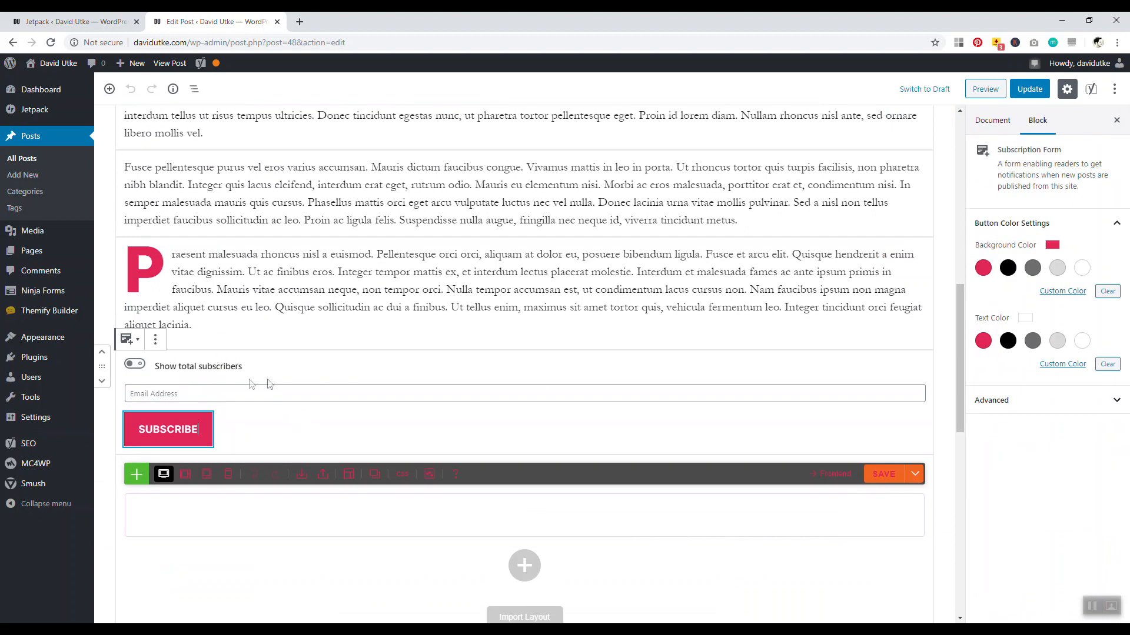
left_click(155, 339)
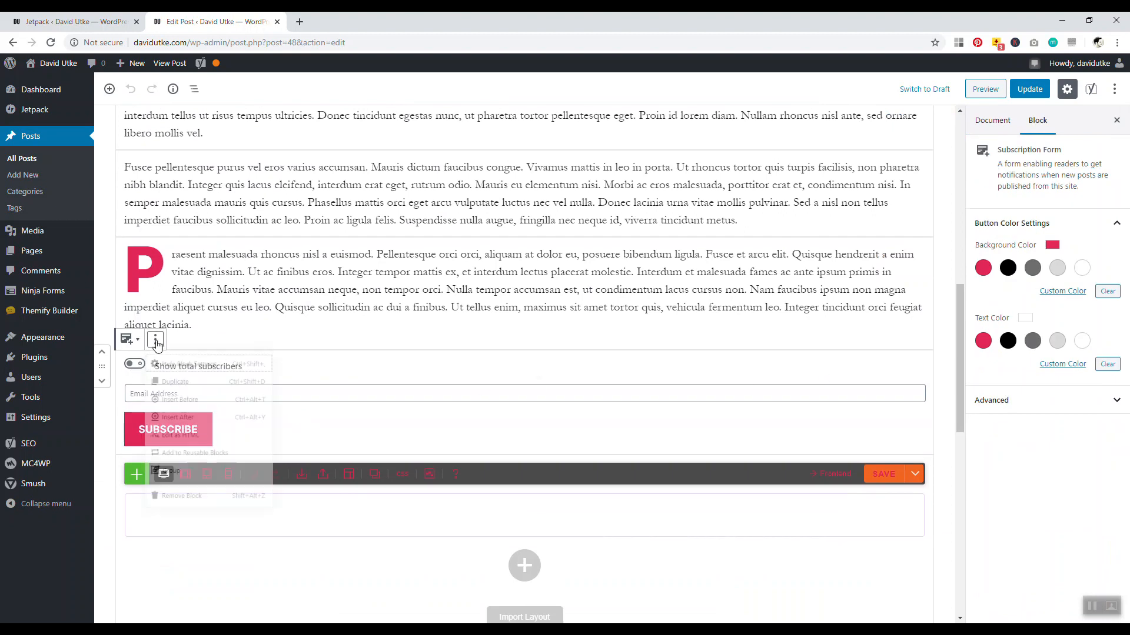
left_click(168, 530)
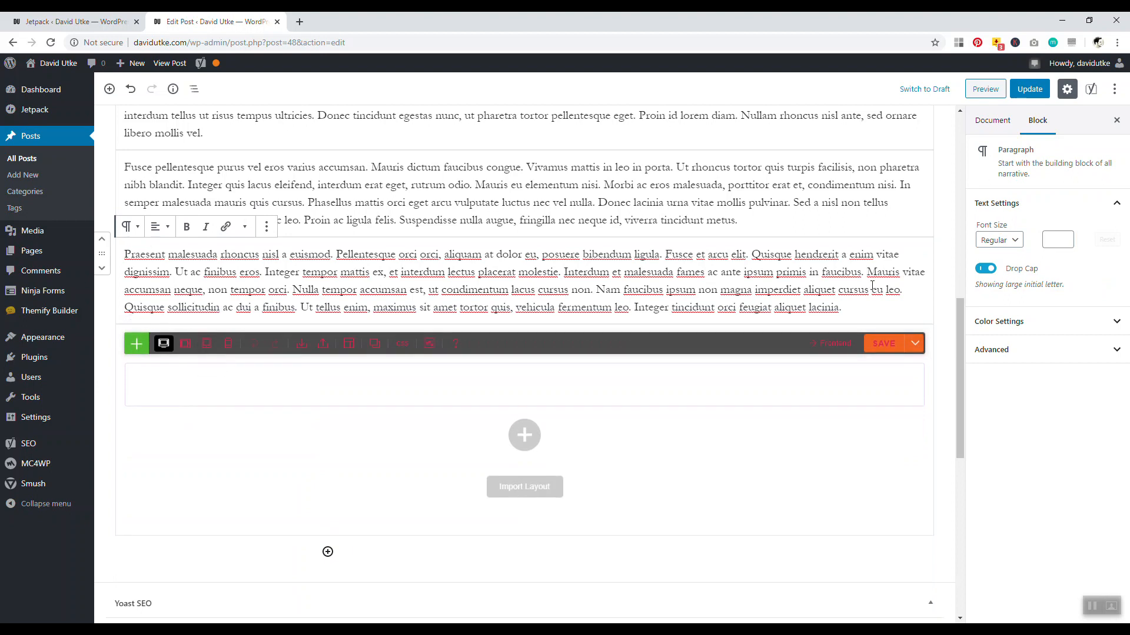
Insert a new Jetpack Subscription Form block showing total subscribers, then update the post
key("Return")
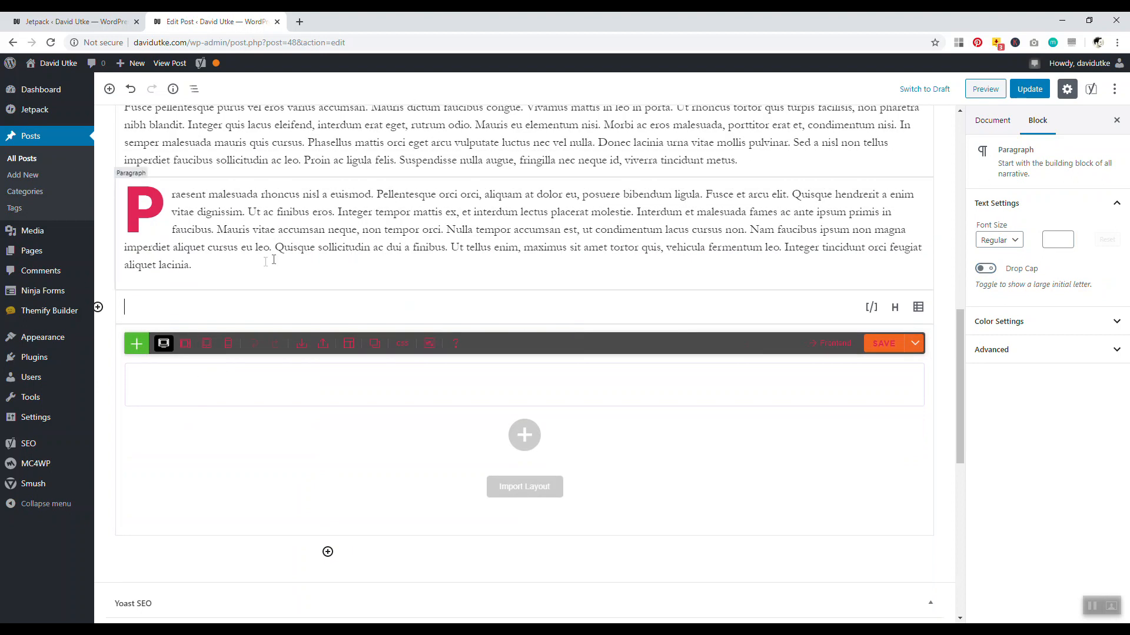
left_click(99, 308)
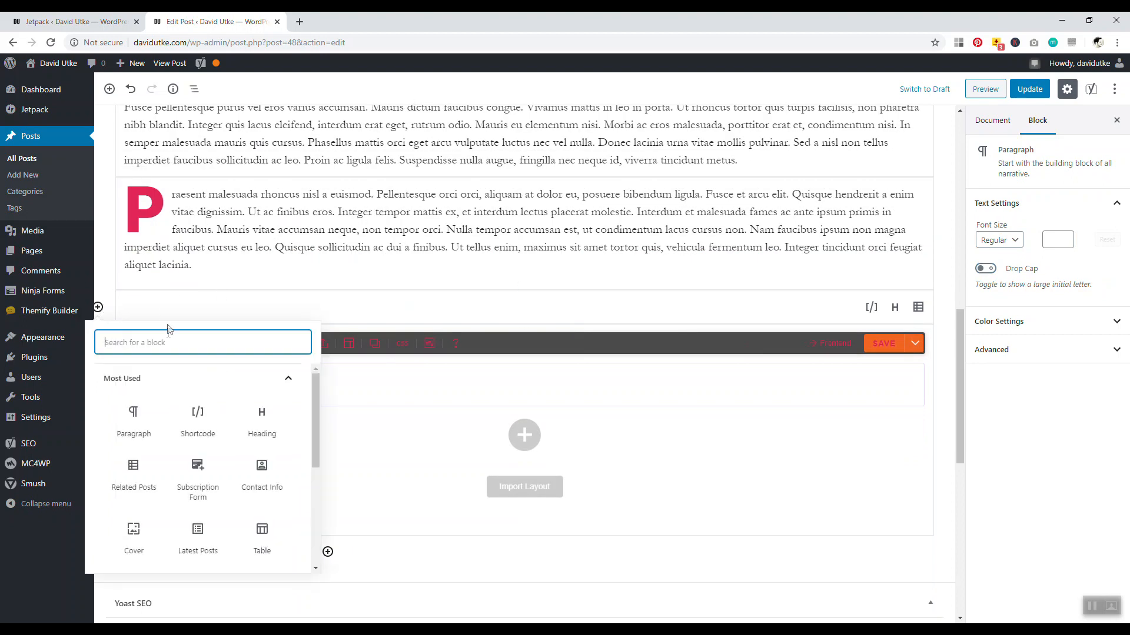
type("jet")
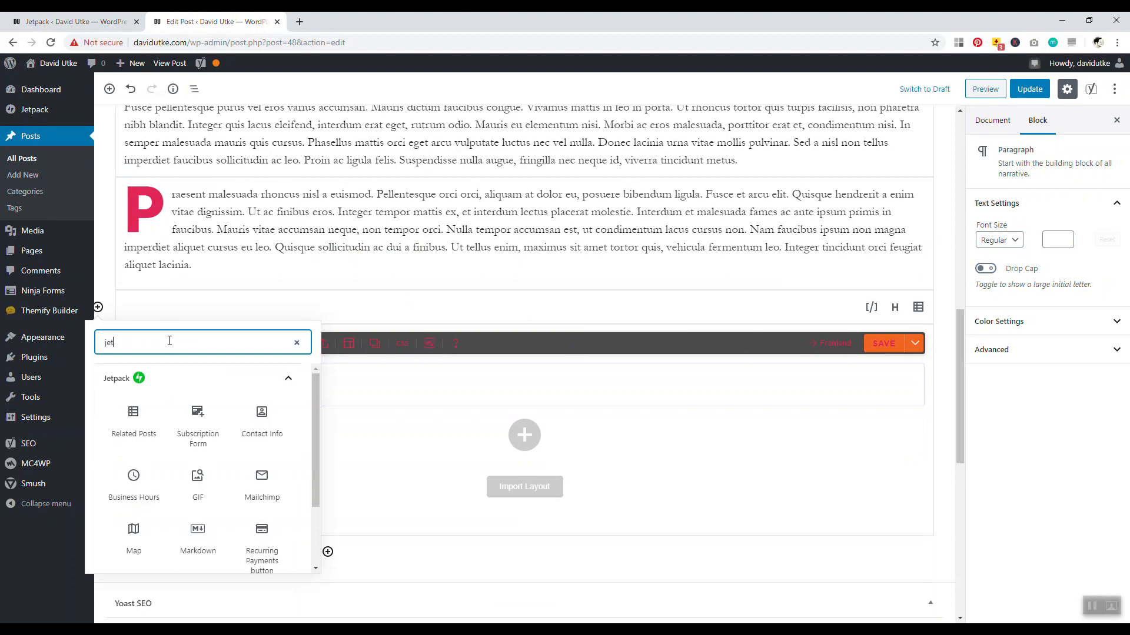
scroll(152, 433, "down", 3)
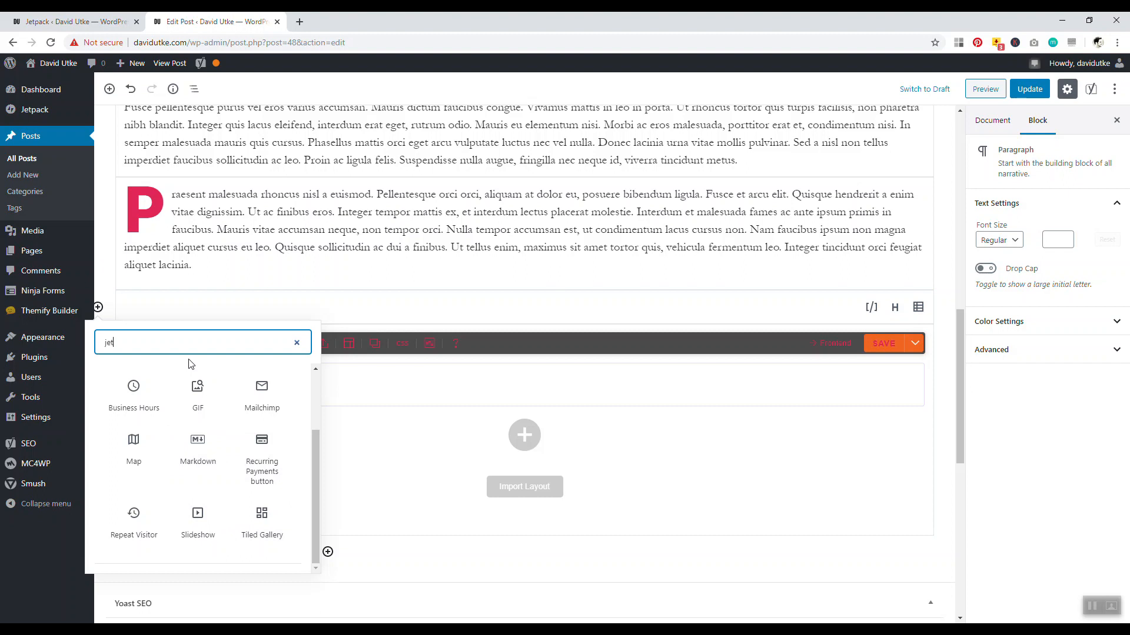
scroll(164, 411, "up", 3)
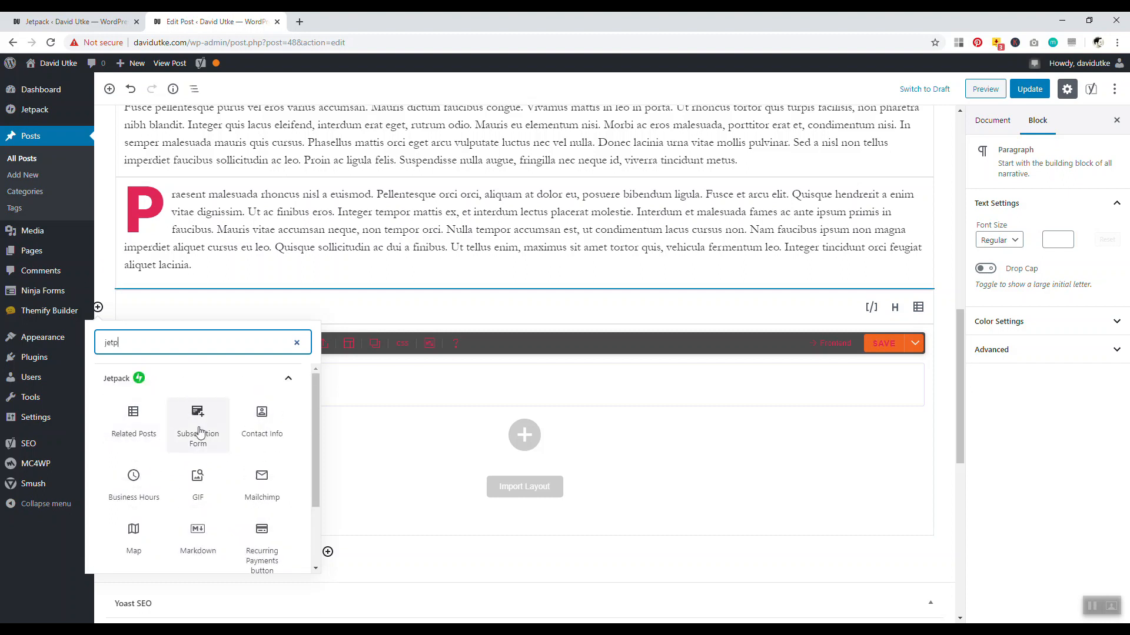
left_click(200, 432)
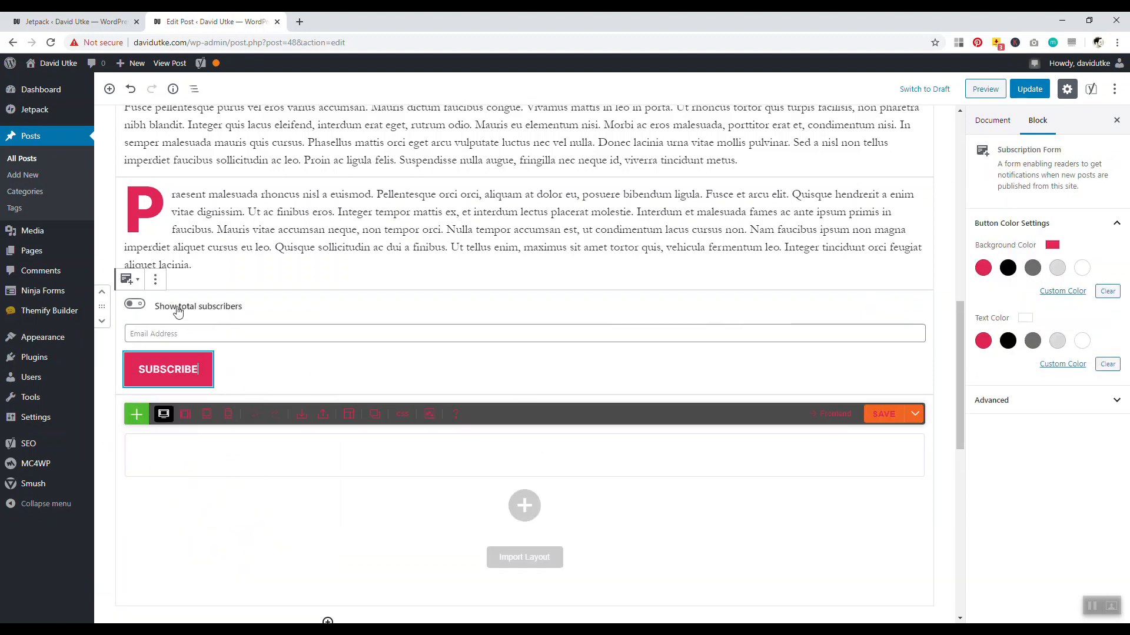
left_click(140, 306)
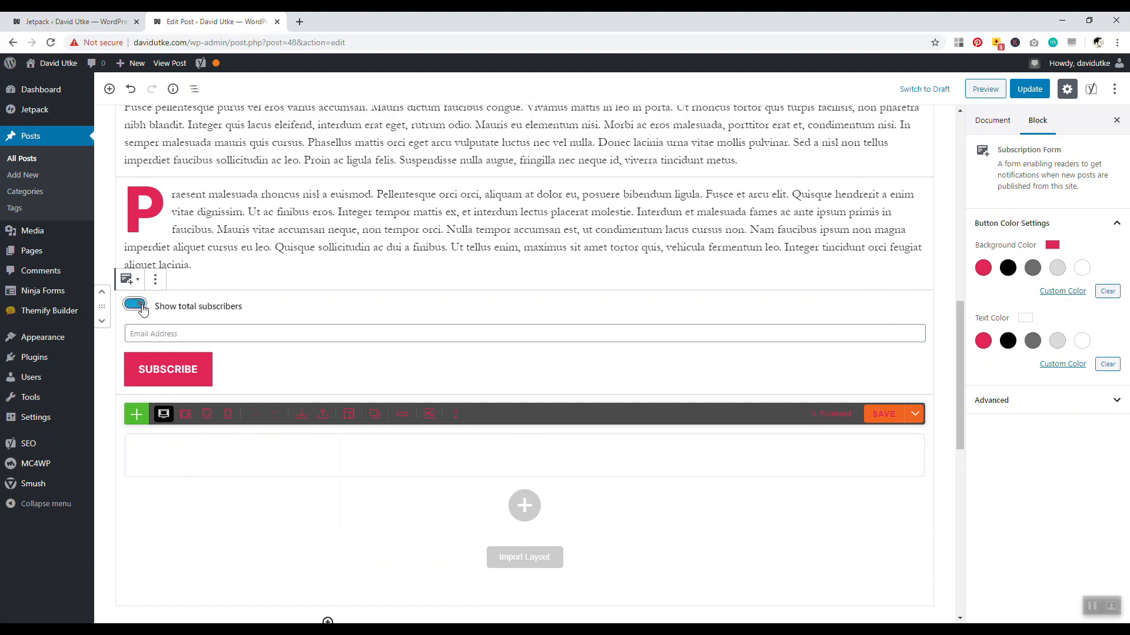
left_click(1029, 89)
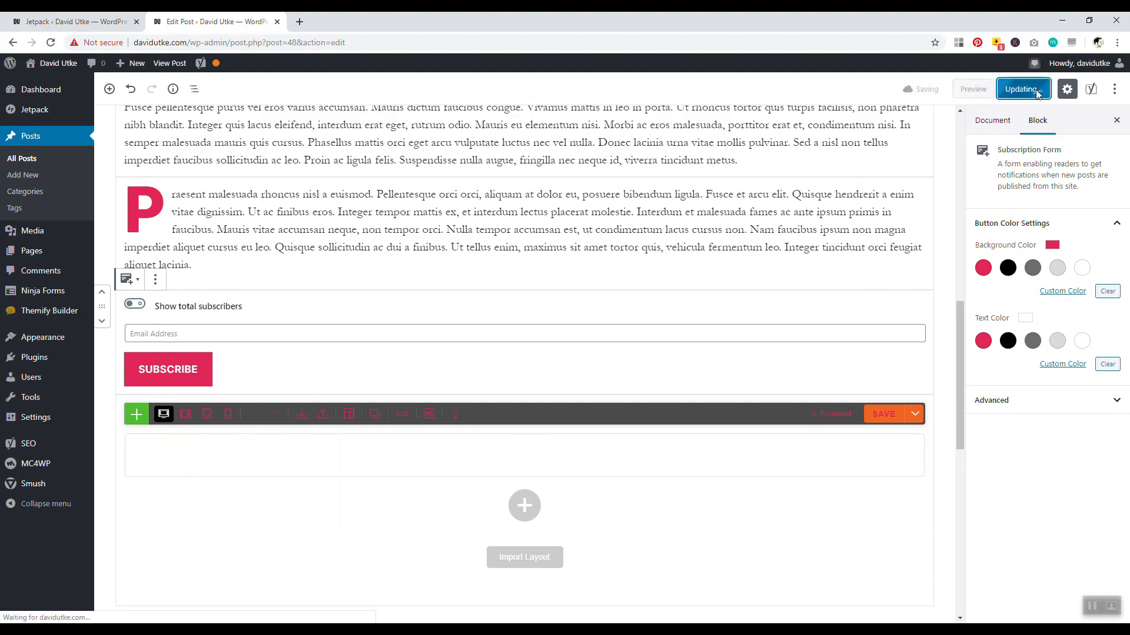
left_click_drag(960, 394, 956, 192)
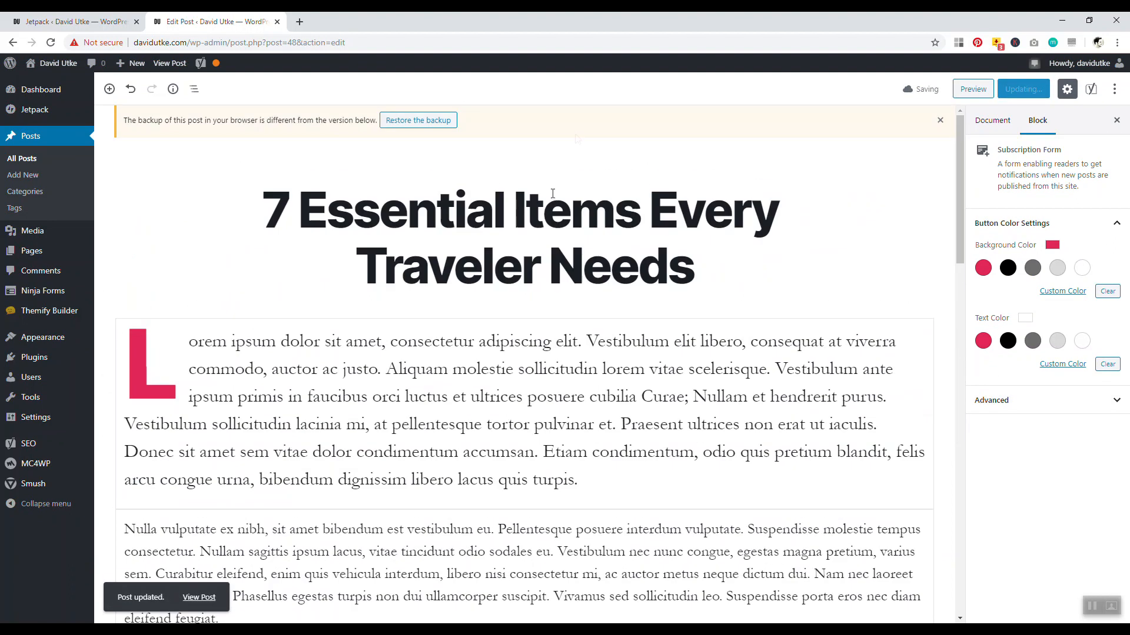
View the published post through its permalink, then close that page
left_click(552, 194)
left_click(375, 166)
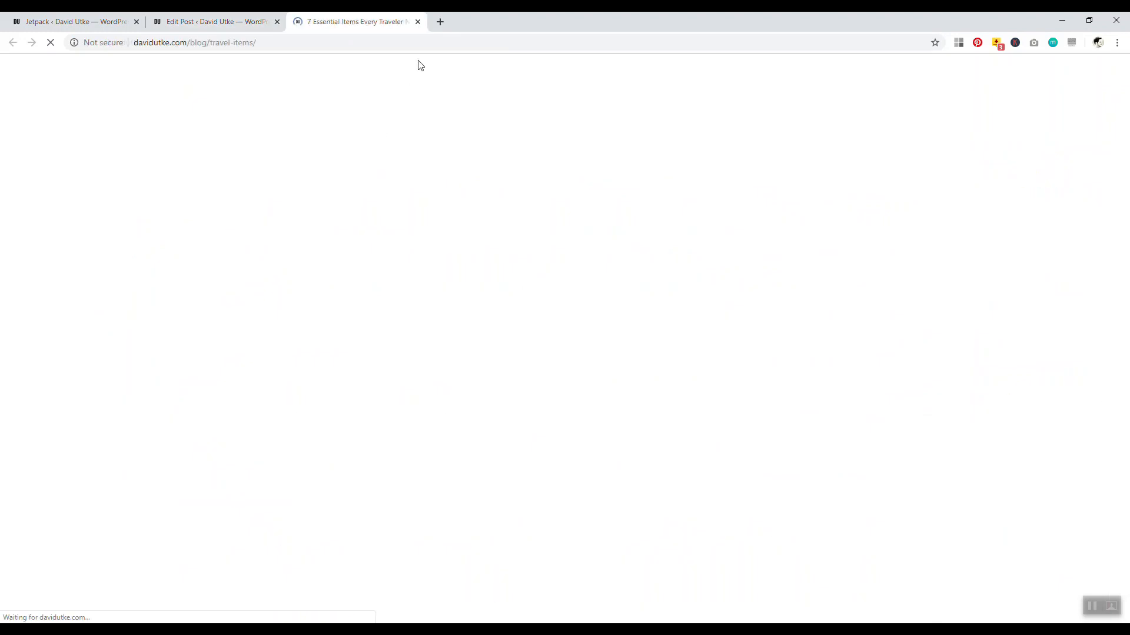
left_click_drag(1125, 126, 1127, 466)
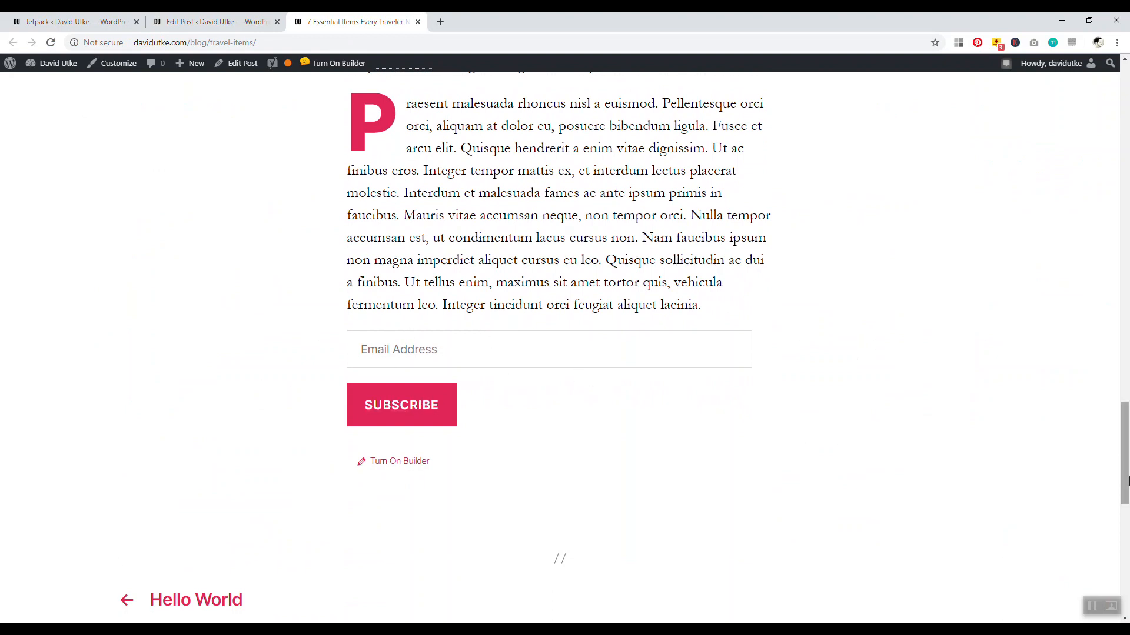
scroll(1128, 470, "up", 1)
left_click_drag(1128, 472, 1110, 131)
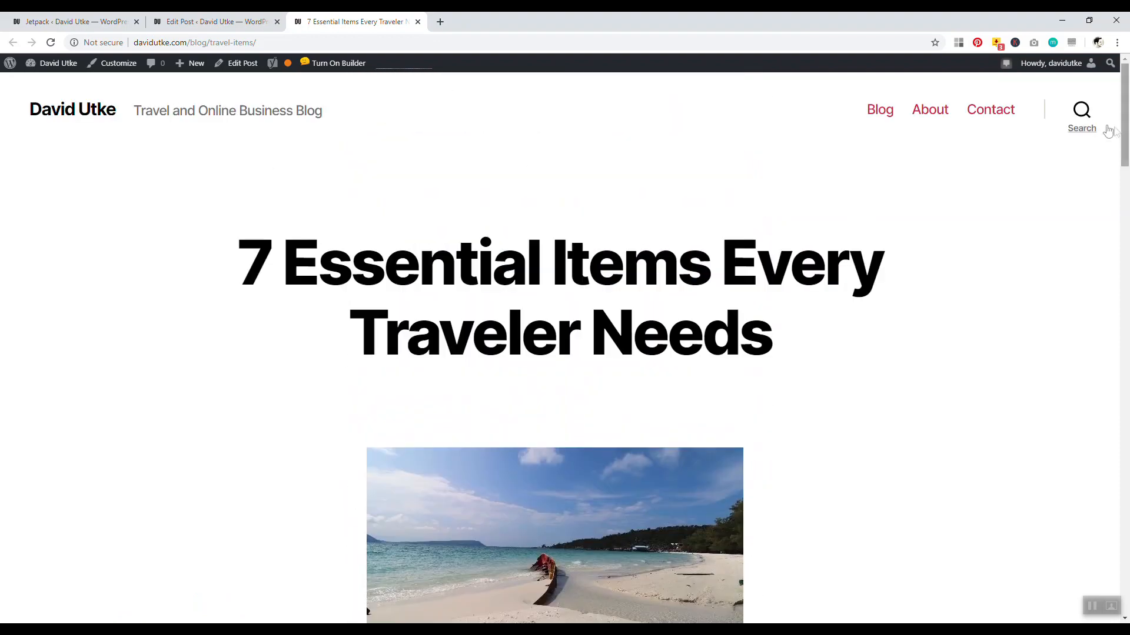
left_click(418, 21)
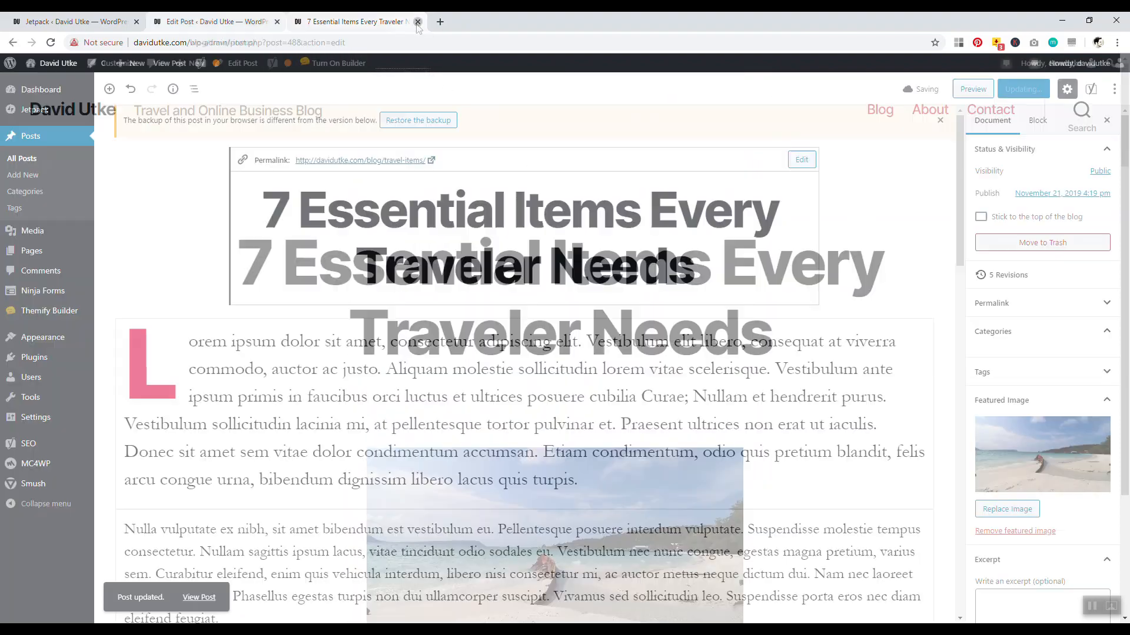
Remove the Subscription Form block again and update the post
scroll(529, 364, "down", 5)
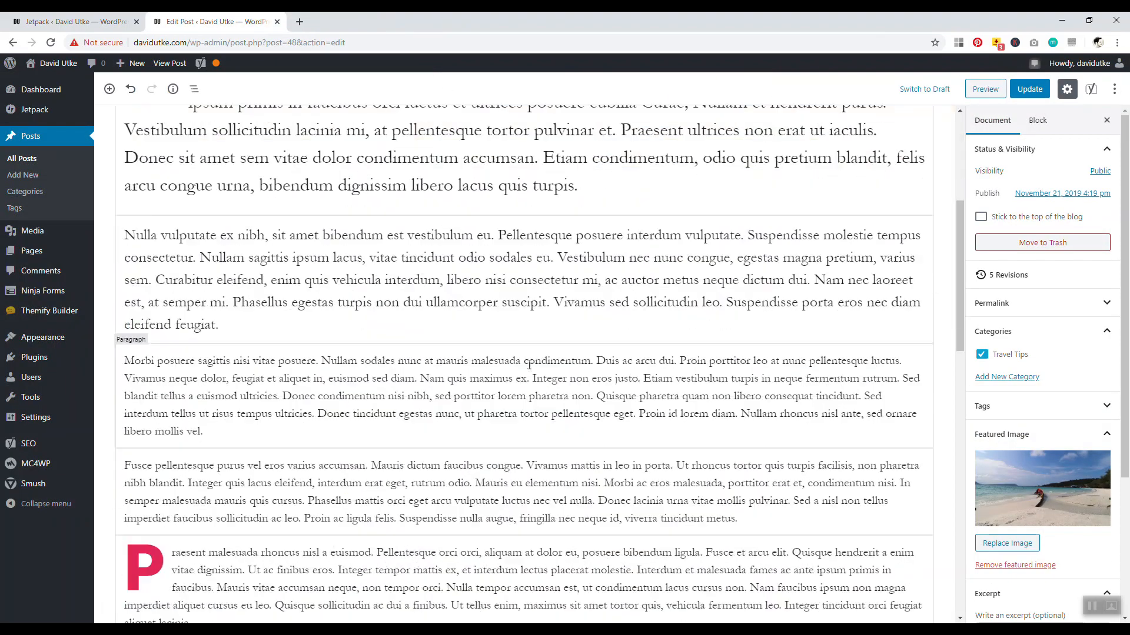
scroll(528, 364, "down", 5)
left_click(321, 400)
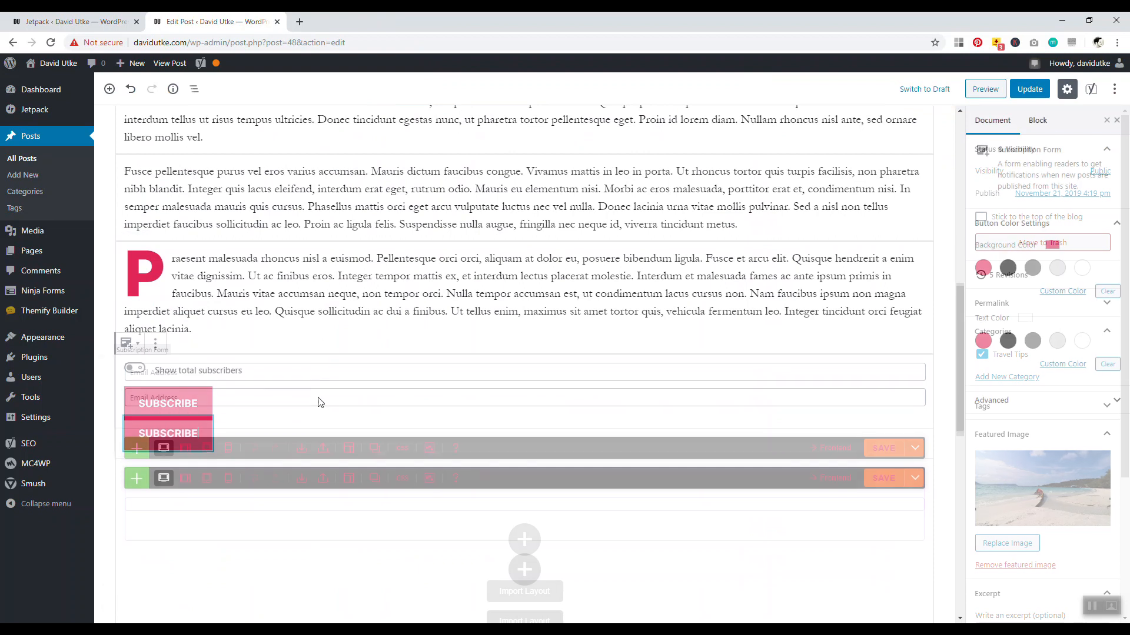
left_click(159, 345)
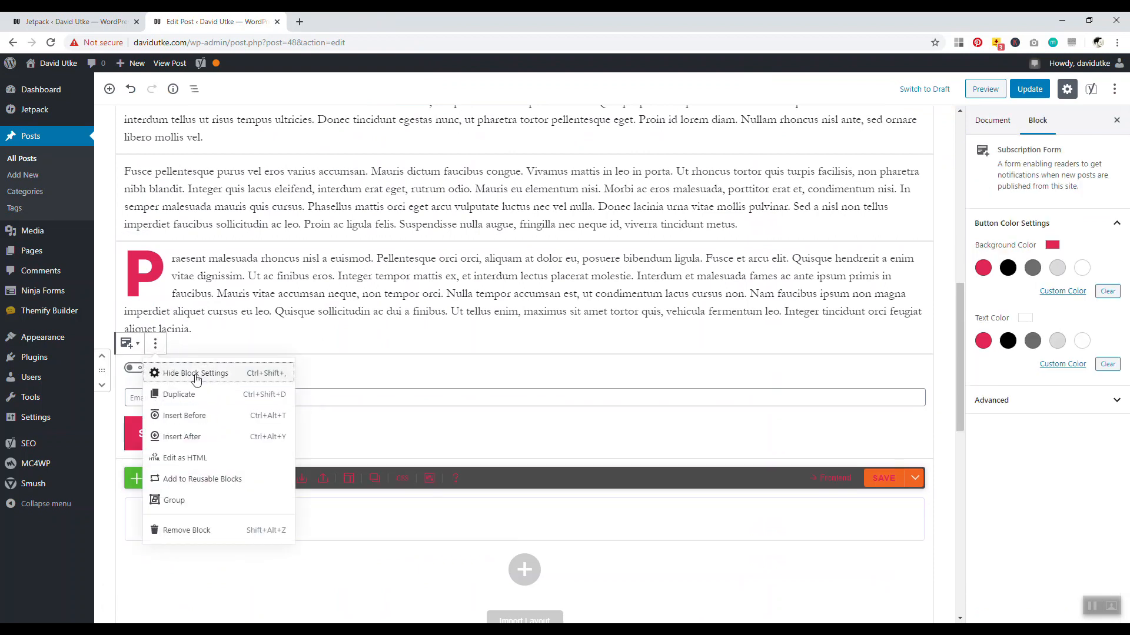
left_click(197, 532)
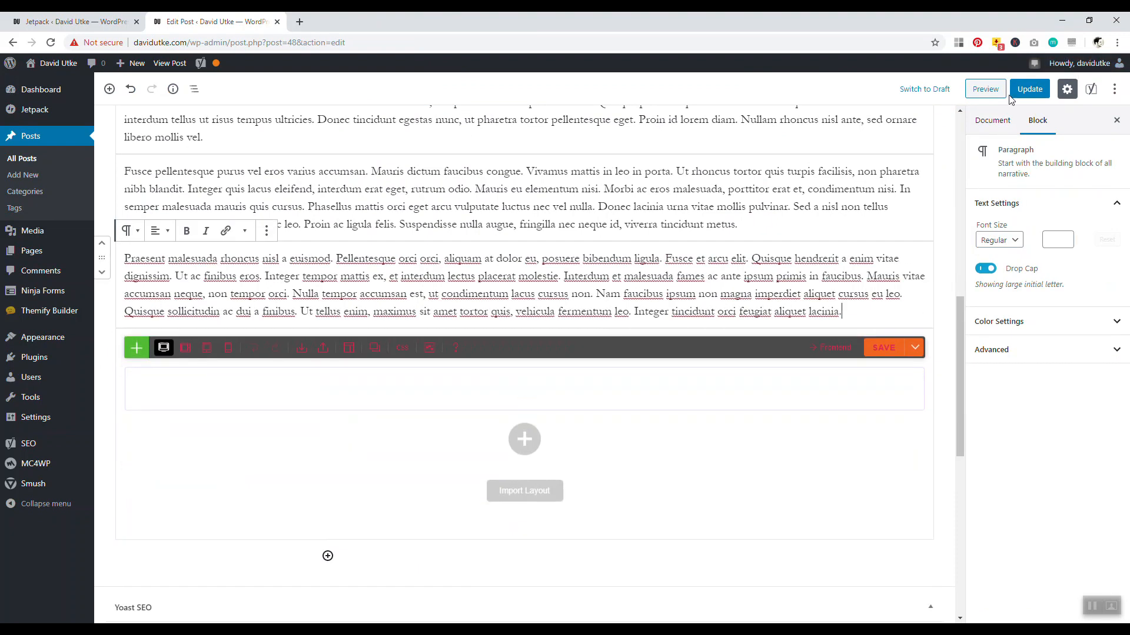
left_click(1024, 89)
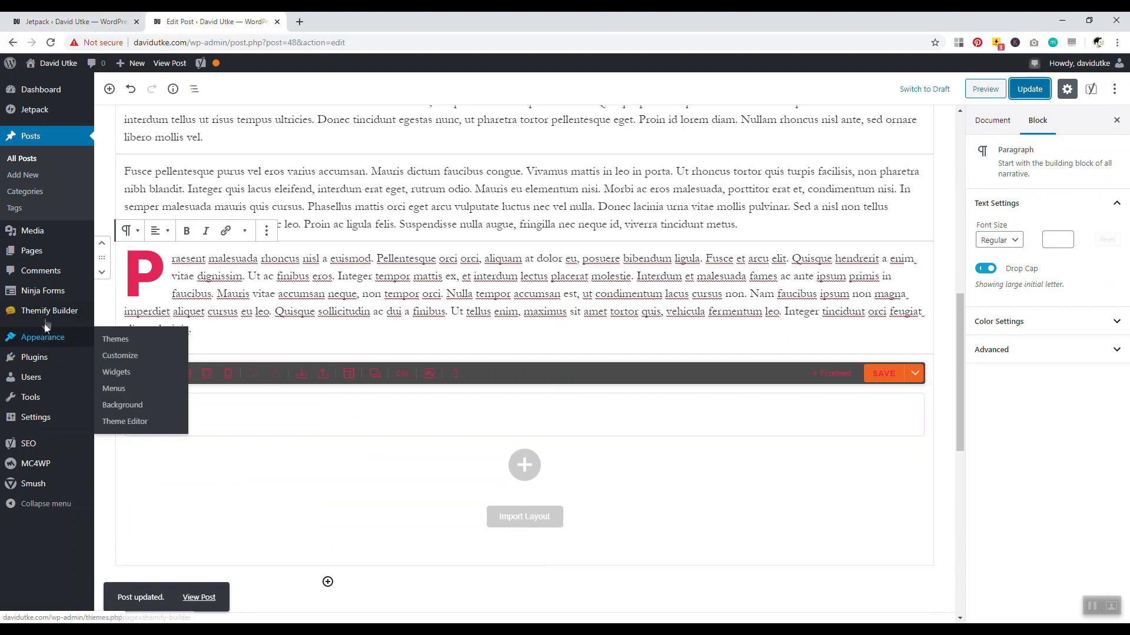
Open Settings > PRyC WP: Add custom content in a new tab and switch to it
mouse_move(41, 346)
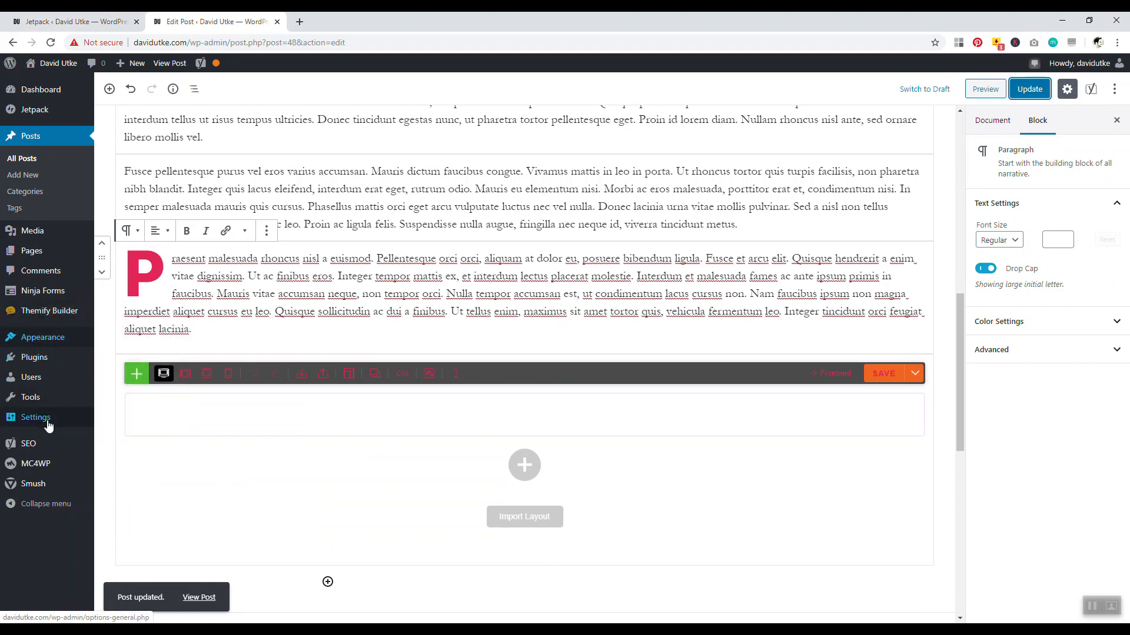
mouse_move(48, 419)
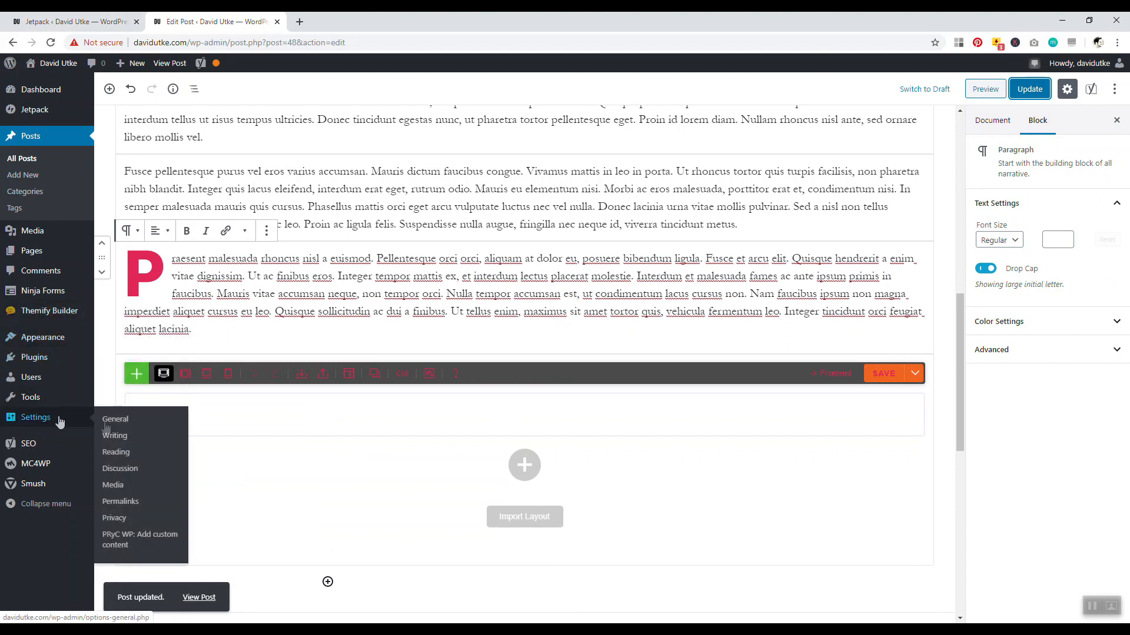
right_click(113, 544)
left_click(150, 428)
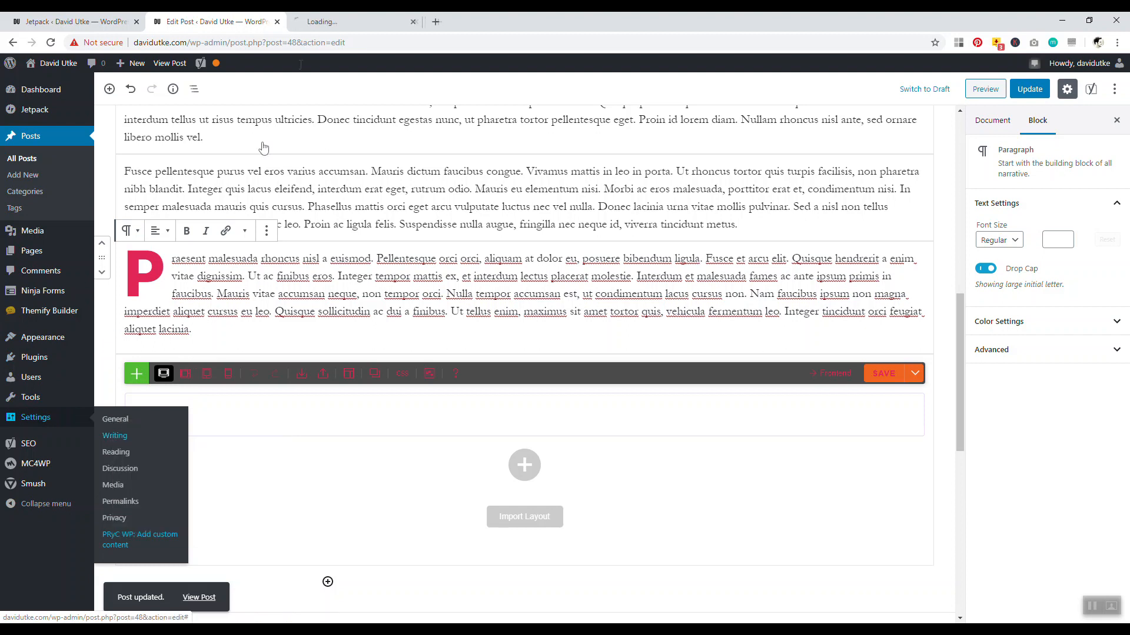
left_click(347, 22)
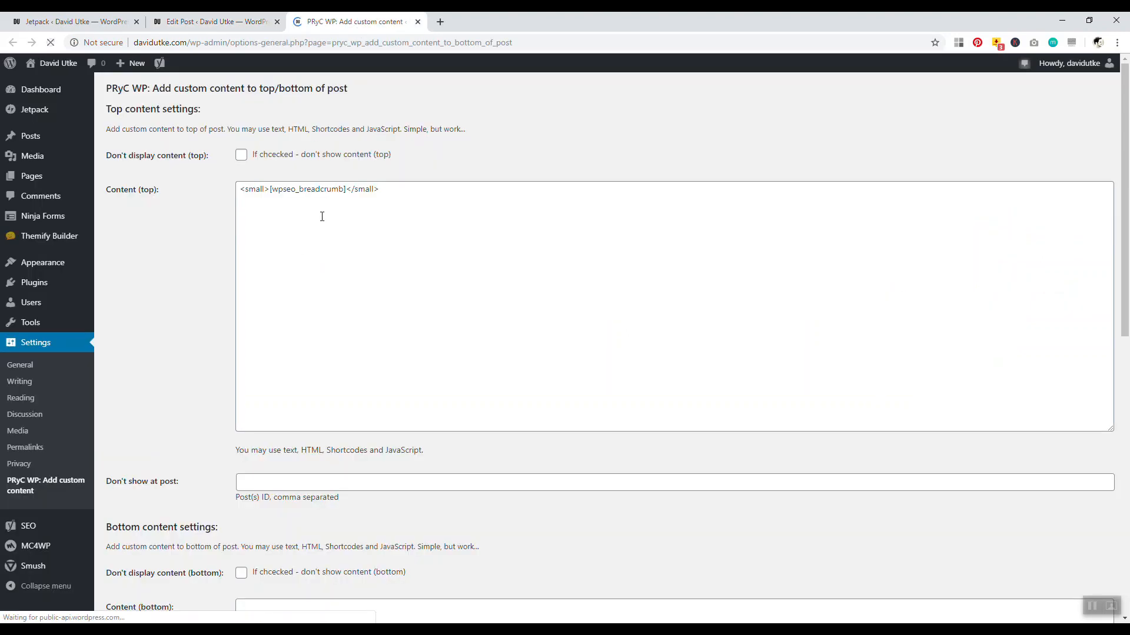
Paste the [mc4wp_form id="155"] shortcode into Content (bottom) and save the settings
scroll(294, 226, "down", 4)
right_click(270, 377)
left_click(310, 466)
left_click_drag(316, 370, 239, 372)
scroll(421, 365, "down", 5)
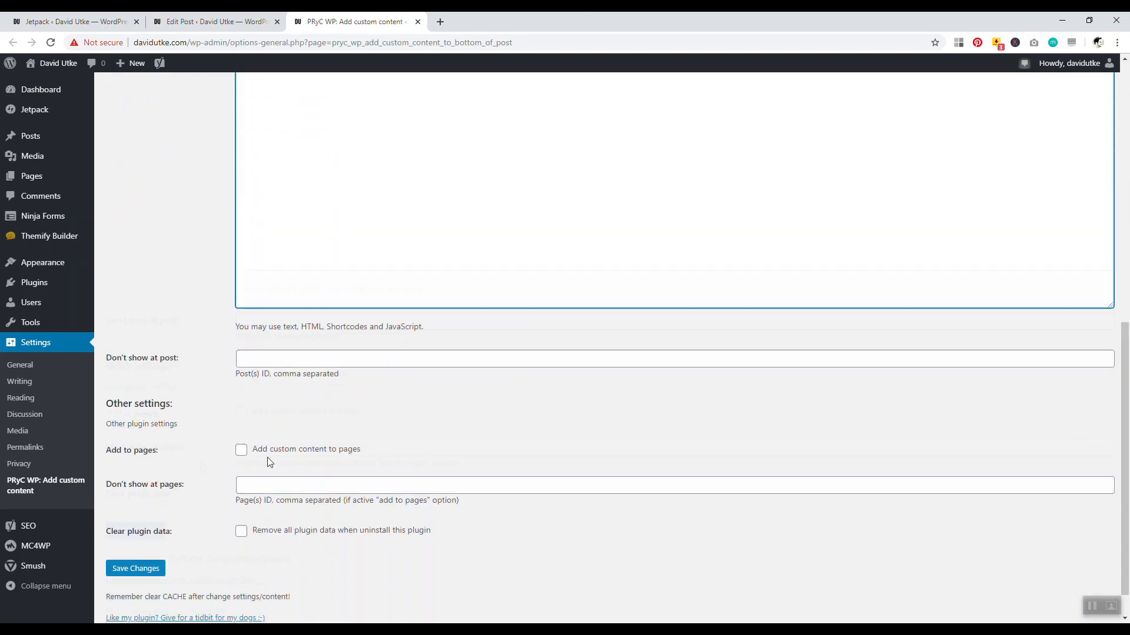
left_click(150, 535)
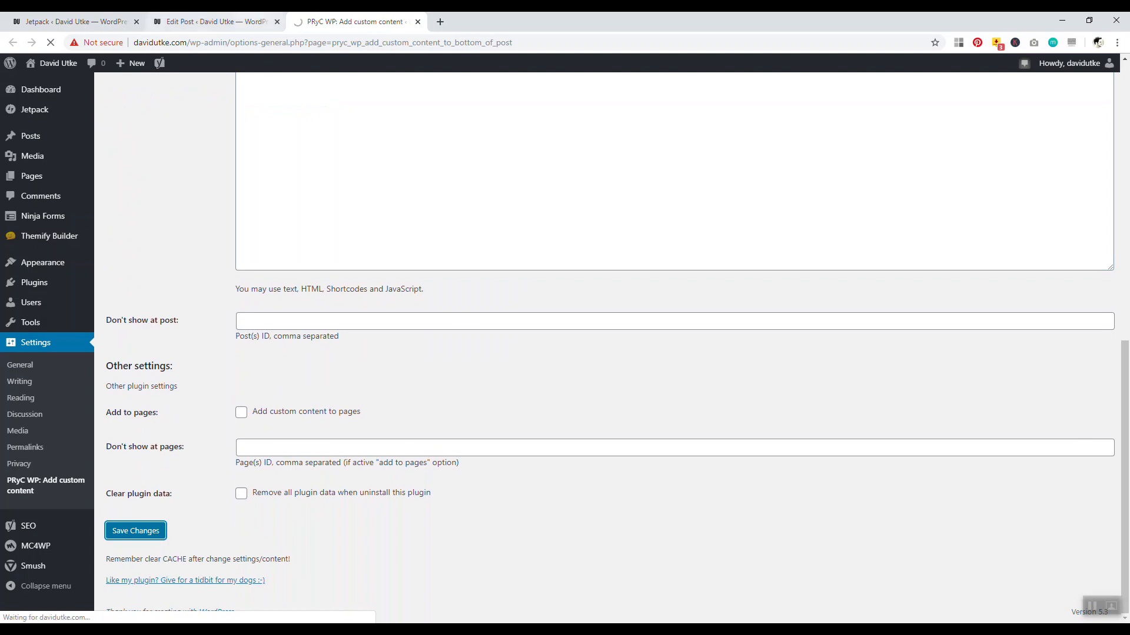
Open the published post from the editor's permalink in a new tab
left_click(170, 23)
scroll(497, 206, "up", 15)
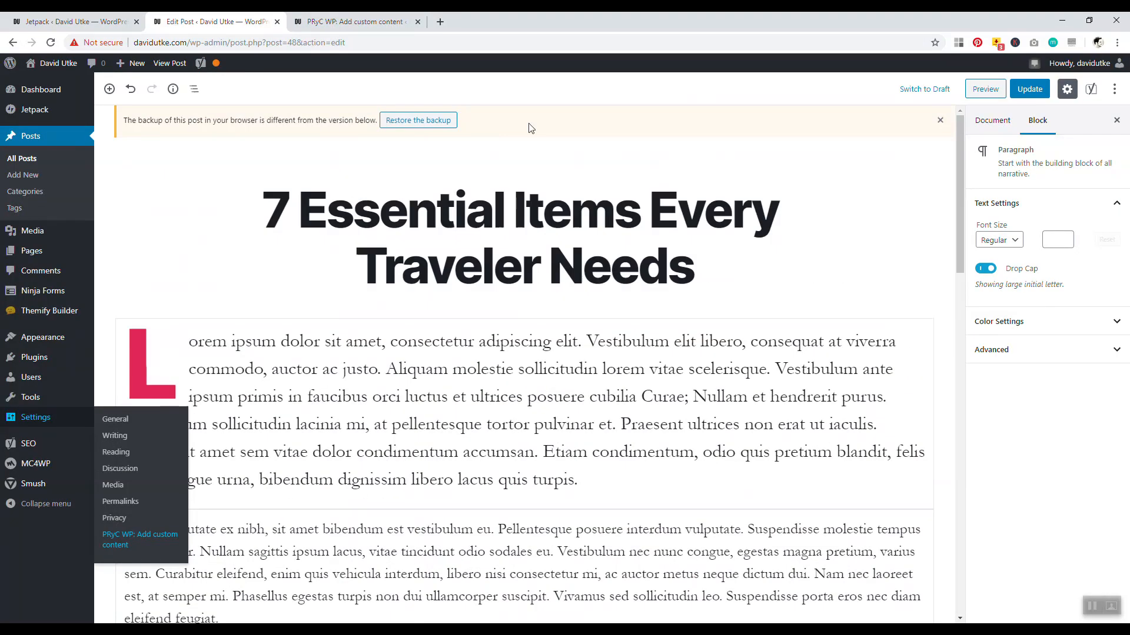
left_click(512, 209)
left_click(373, 168)
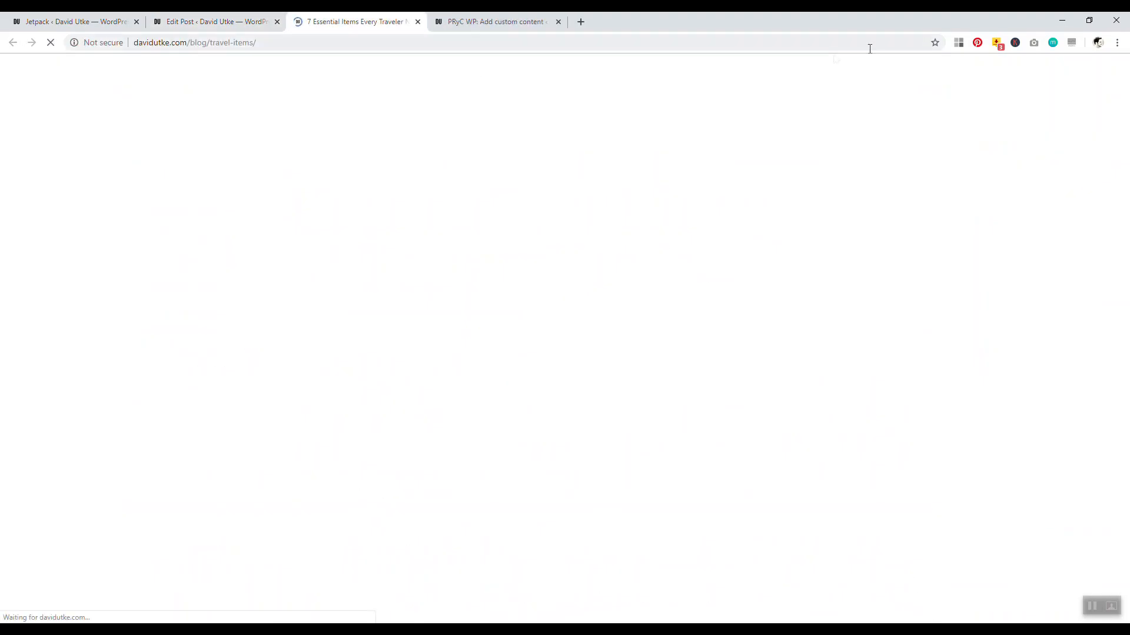
left_click_drag(1126, 128, 1126, 460)
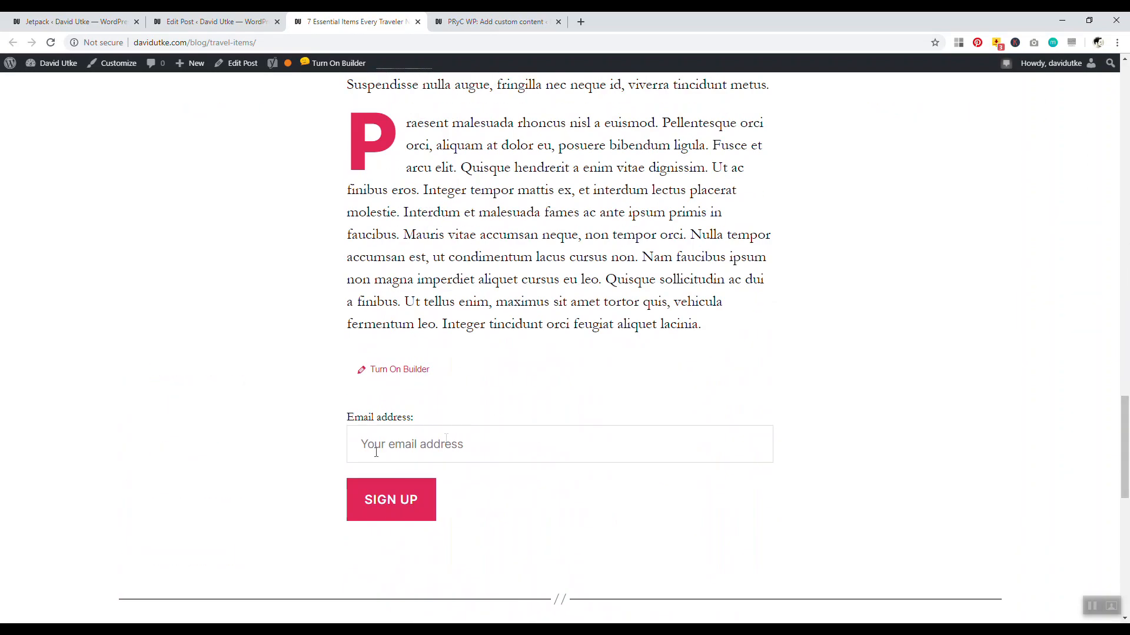
Add the 'Thank you for reading!' line above the shortcode and save the bottom content
left_click(494, 21)
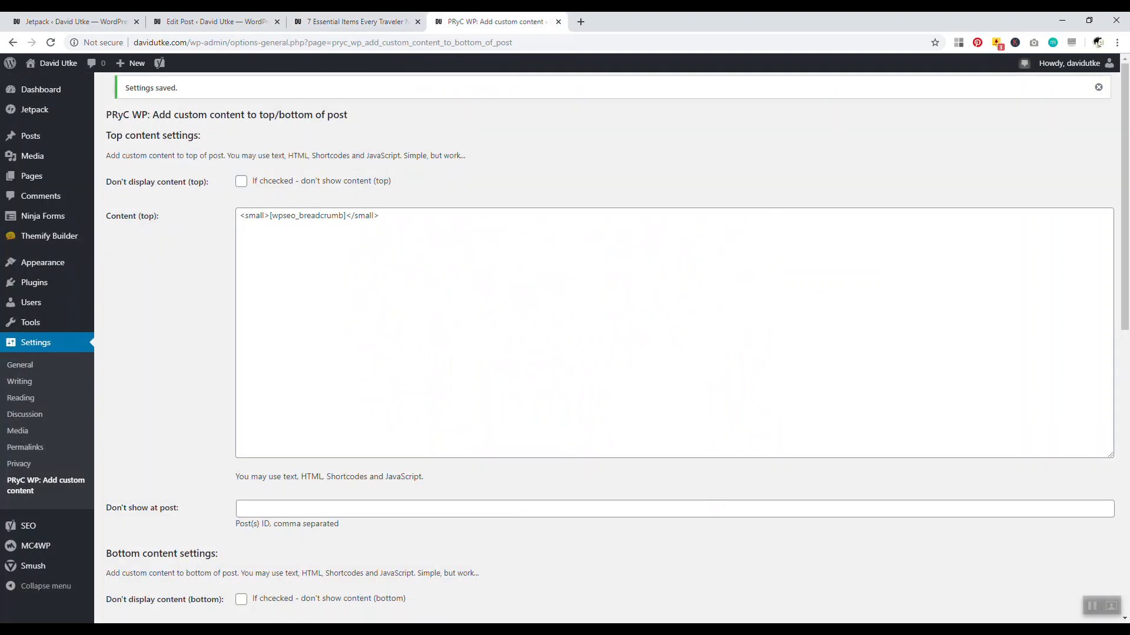
scroll(524, 331, "down", 5)
left_click(238, 339)
key("Return")
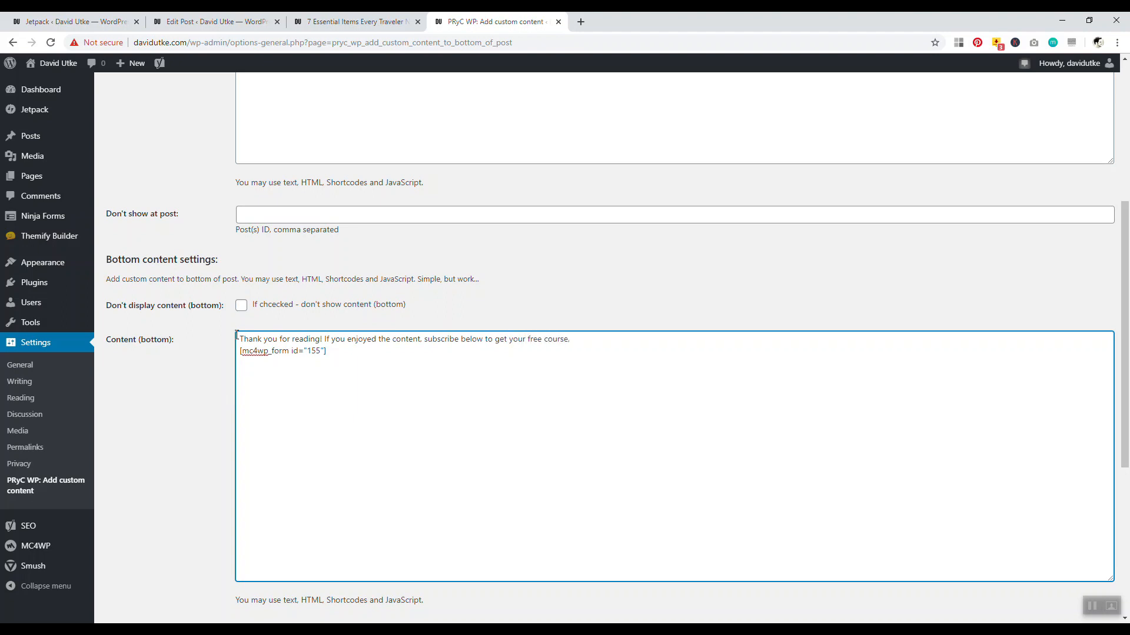
left_click_drag(1128, 355, 1129, 331)
scroll(822, 222, "down", 10)
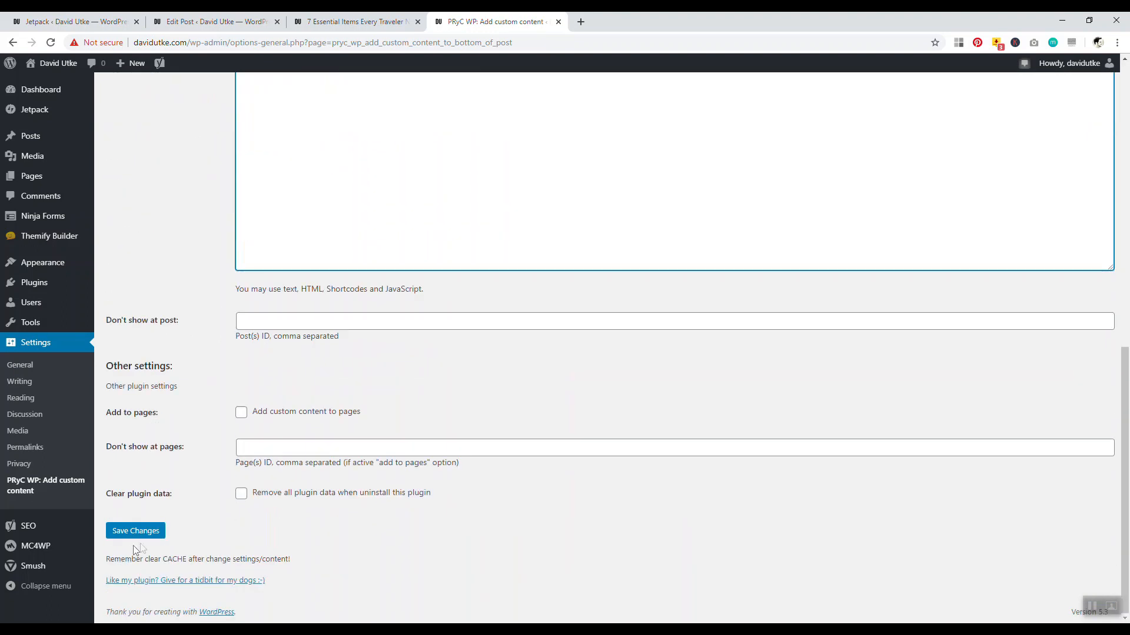
left_click(125, 532)
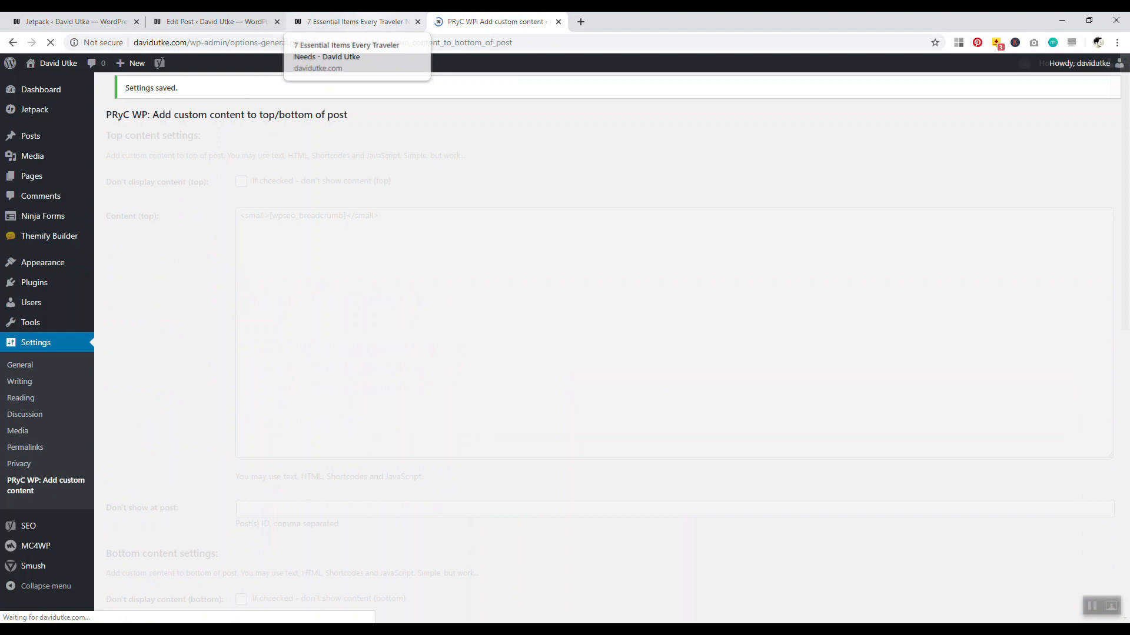
Check the published post for the new line, then return to the post editor
left_click(353, 21)
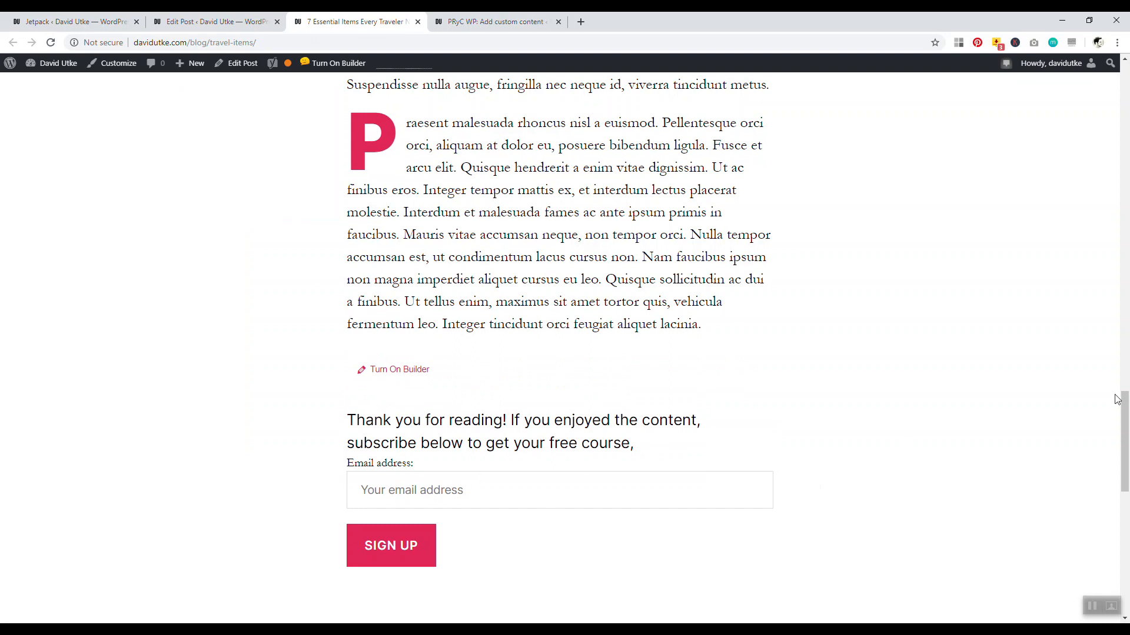
scroll(1113, 441, "down", 2)
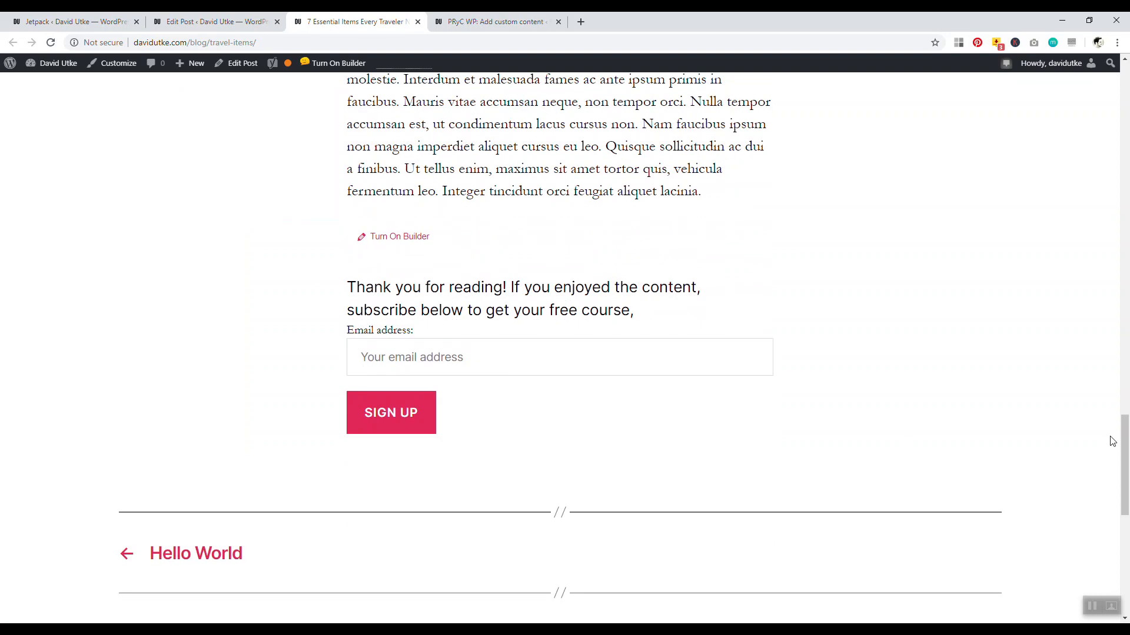
key("ctrl+Page_Up")
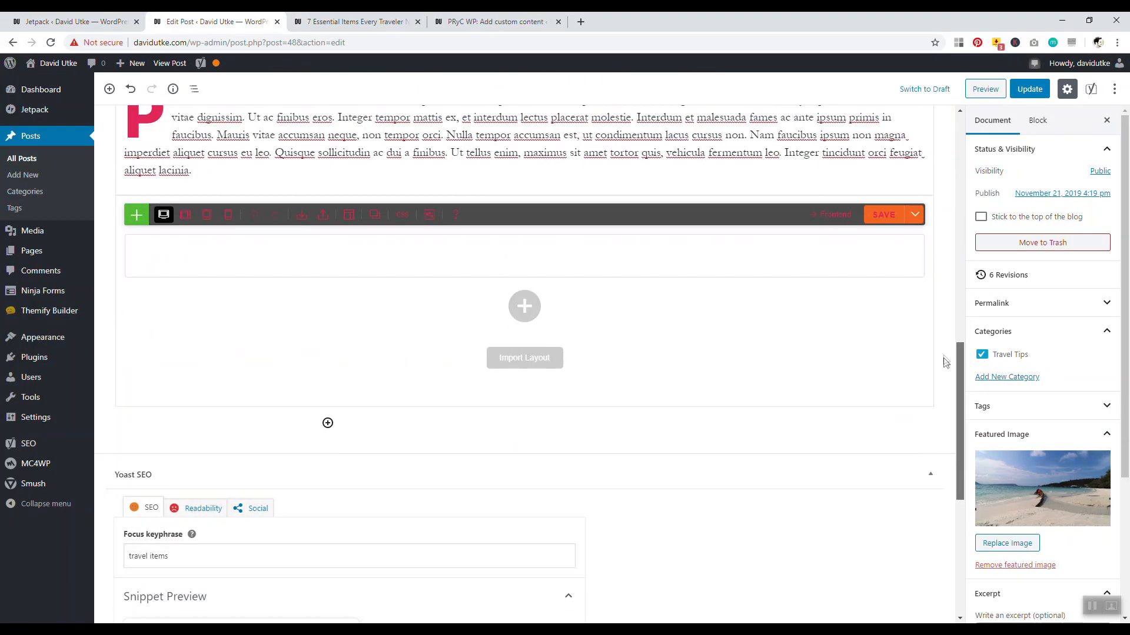
Look through the Jetpack, editor and published post tabs, ending on the custom content settings
scroll(325, 471, "up", 2)
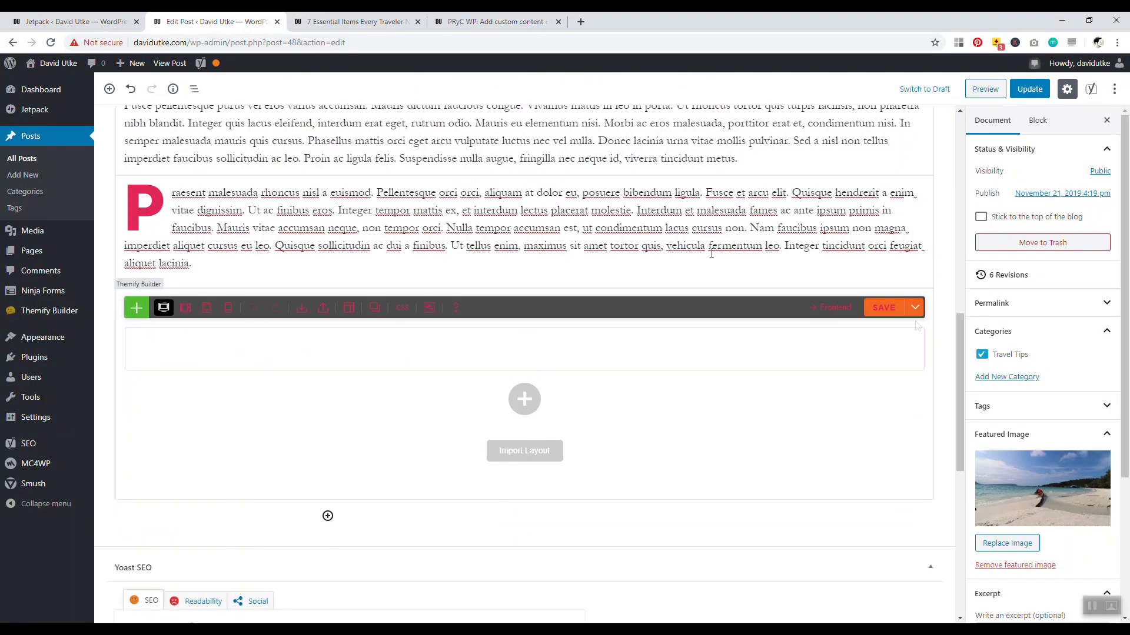
left_click(71, 22)
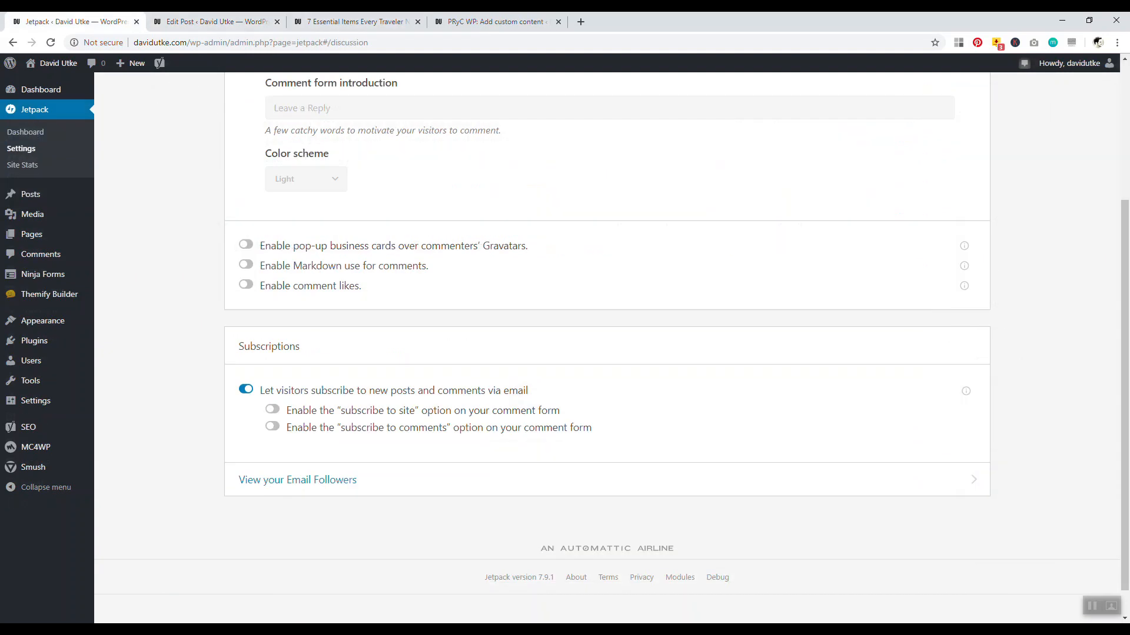
left_click(189, 22)
left_click(353, 22)
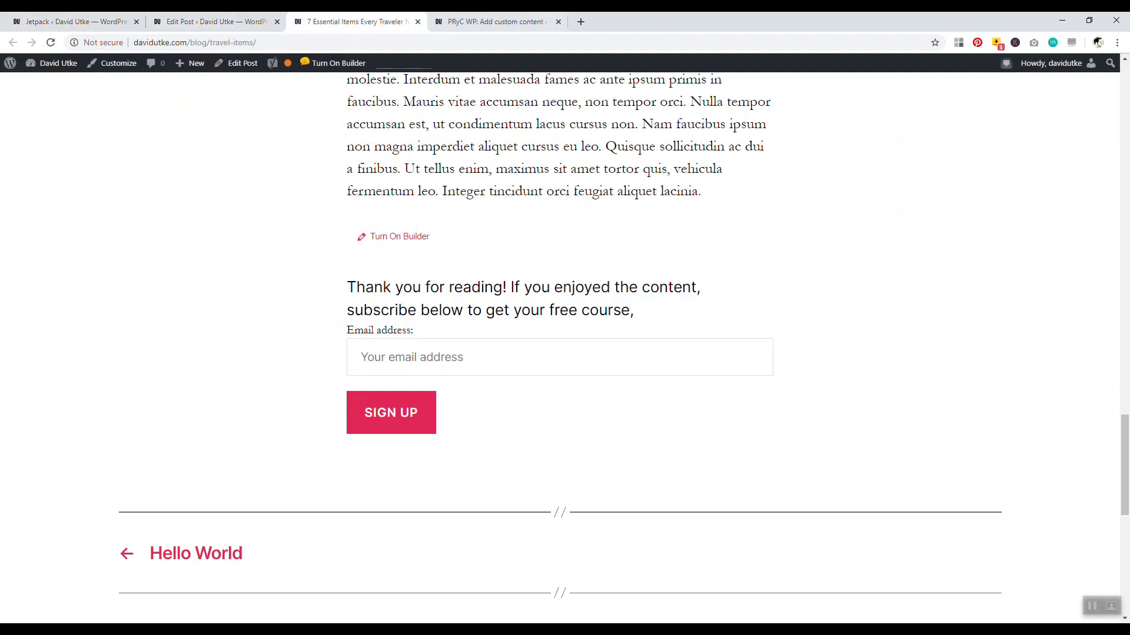
left_click(494, 22)
Clear all text from Content (bottom) and save the settings
scroll(408, 350, "down", 5)
left_click(424, 371)
key("ctrl+a")
key("BackSpace")
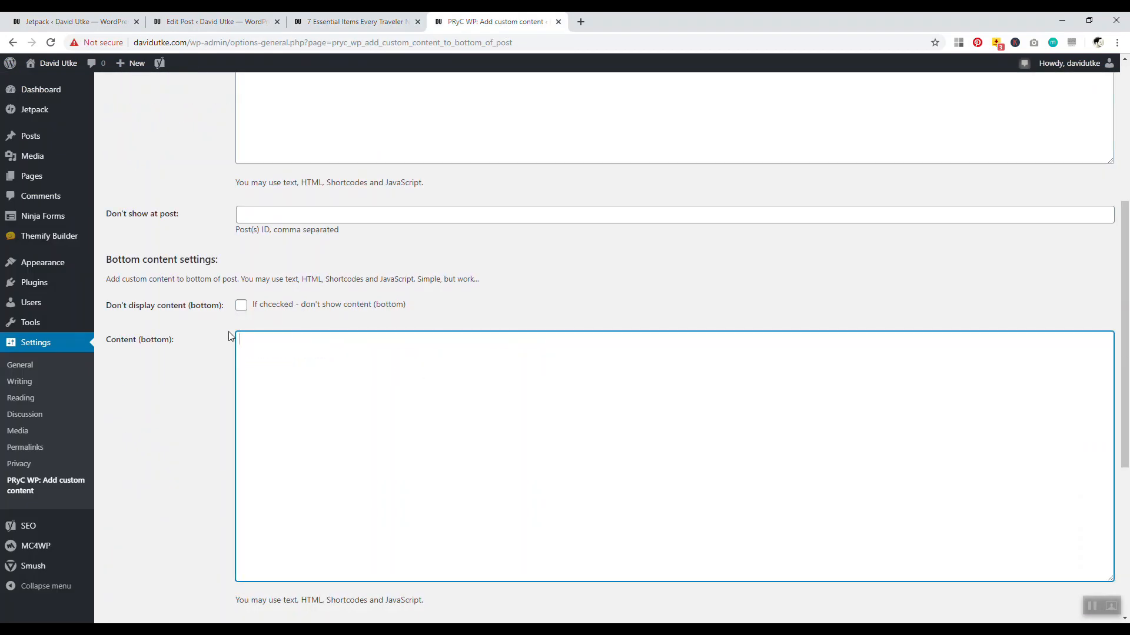
scroll(230, 336, "down", 4)
left_click(135, 605)
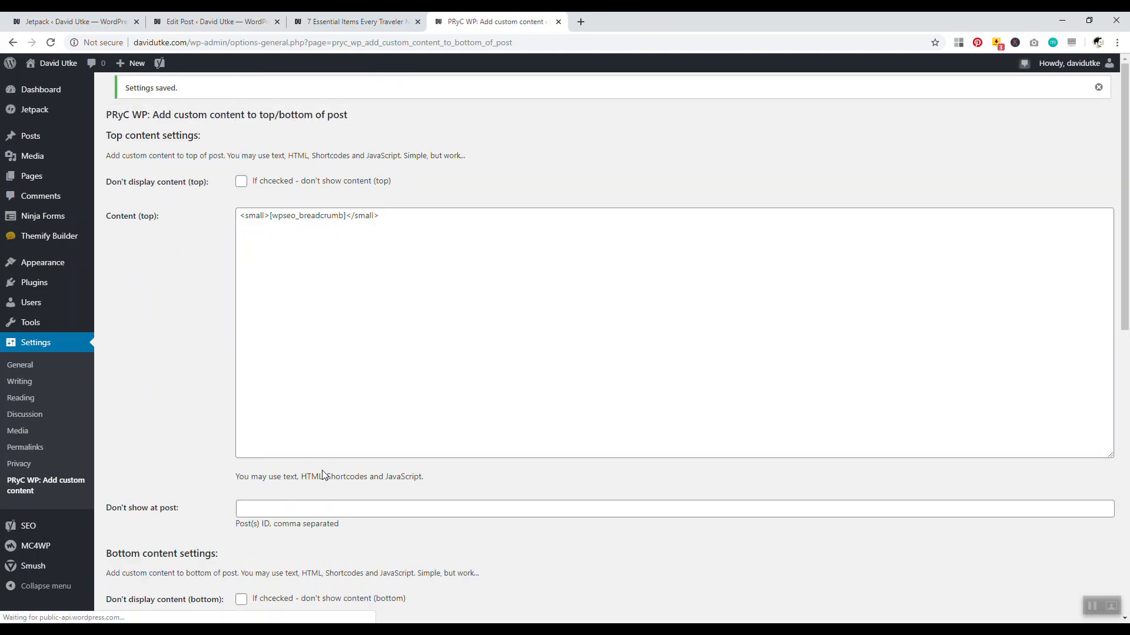
Check the published post, then close the custom content settings tab and return to the editor
left_click(356, 21)
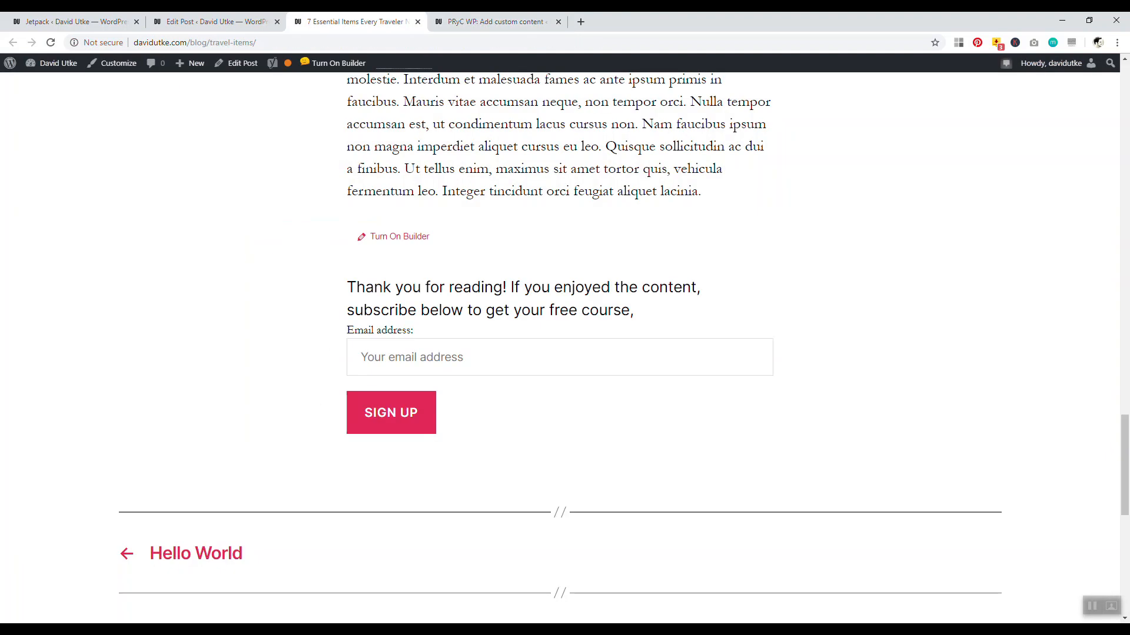
left_click(437, 26)
left_click(559, 21)
left_click(211, 22)
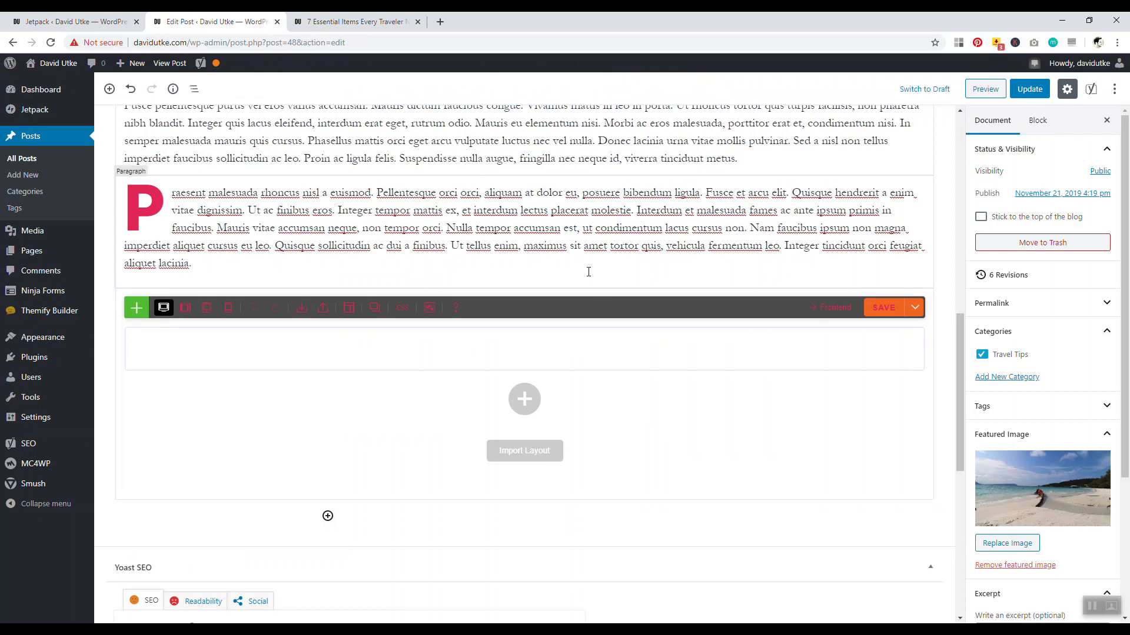
Insert the Newsletter 1 ready-made block into the empty Themify Builder row
left_click(418, 21)
left_click(528, 351)
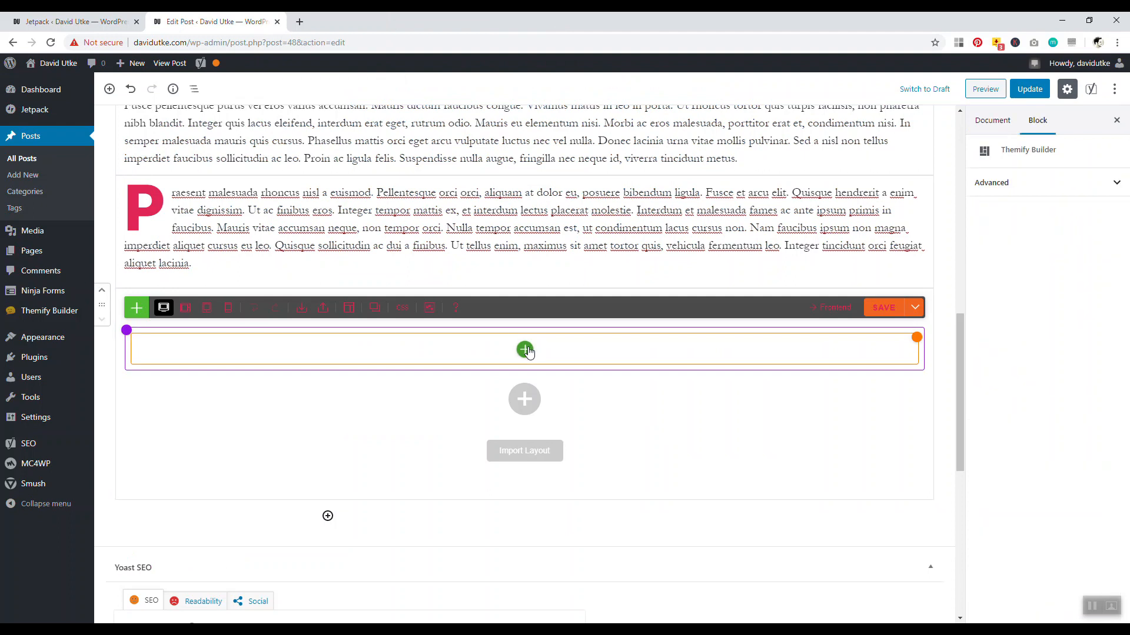
left_click(525, 350)
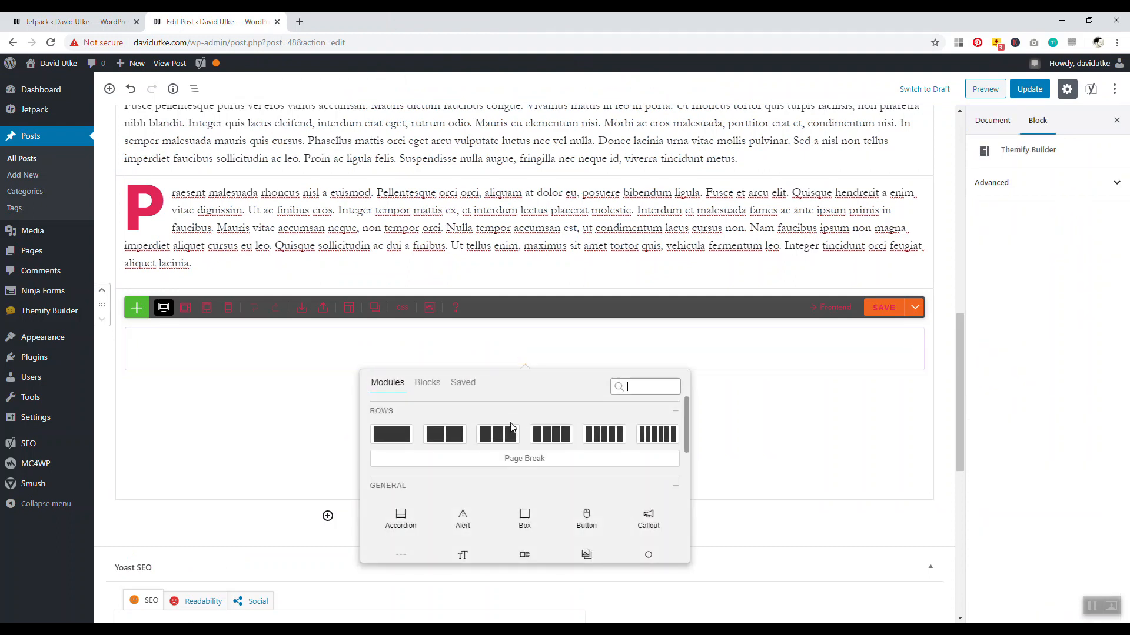
left_click(428, 383)
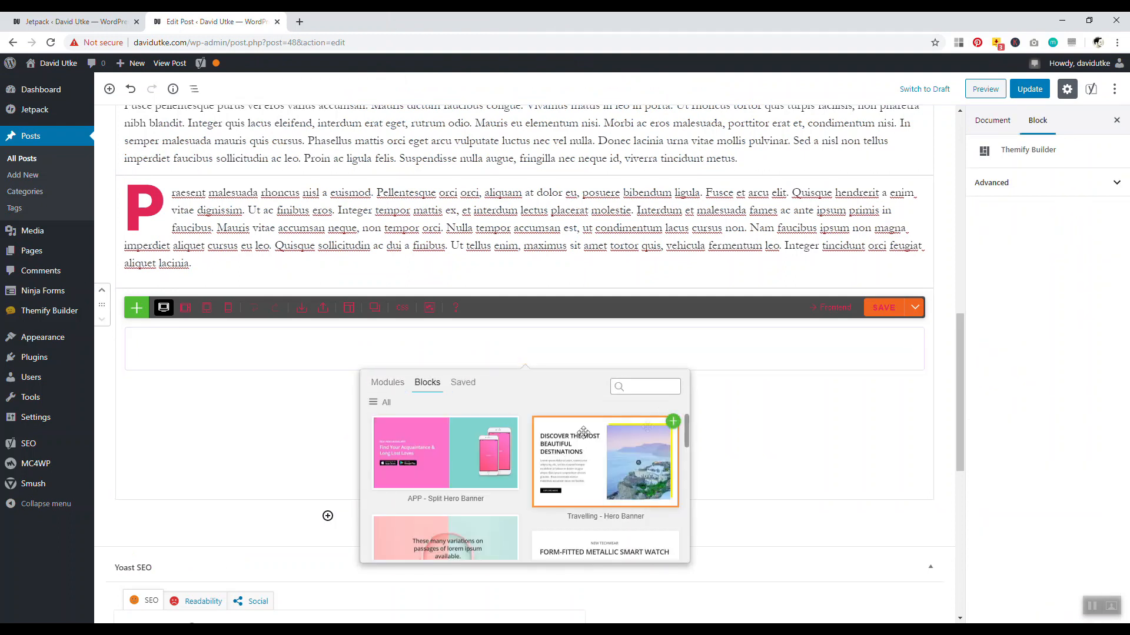
left_click(379, 402)
scroll(391, 456, "down", 3)
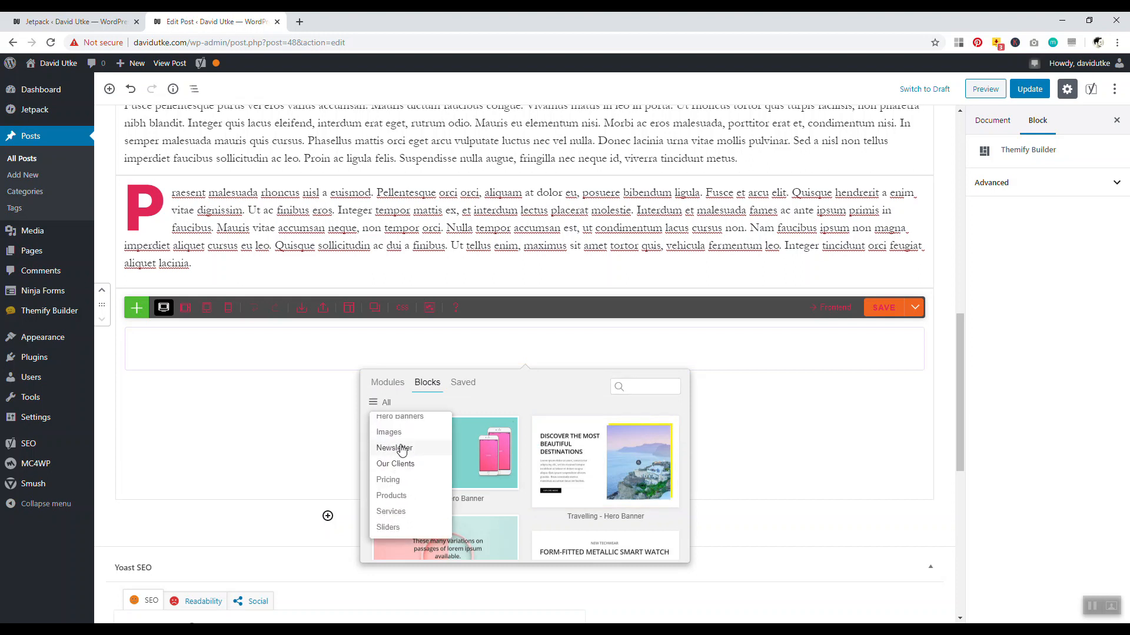
left_click(394, 447)
left_click(513, 422)
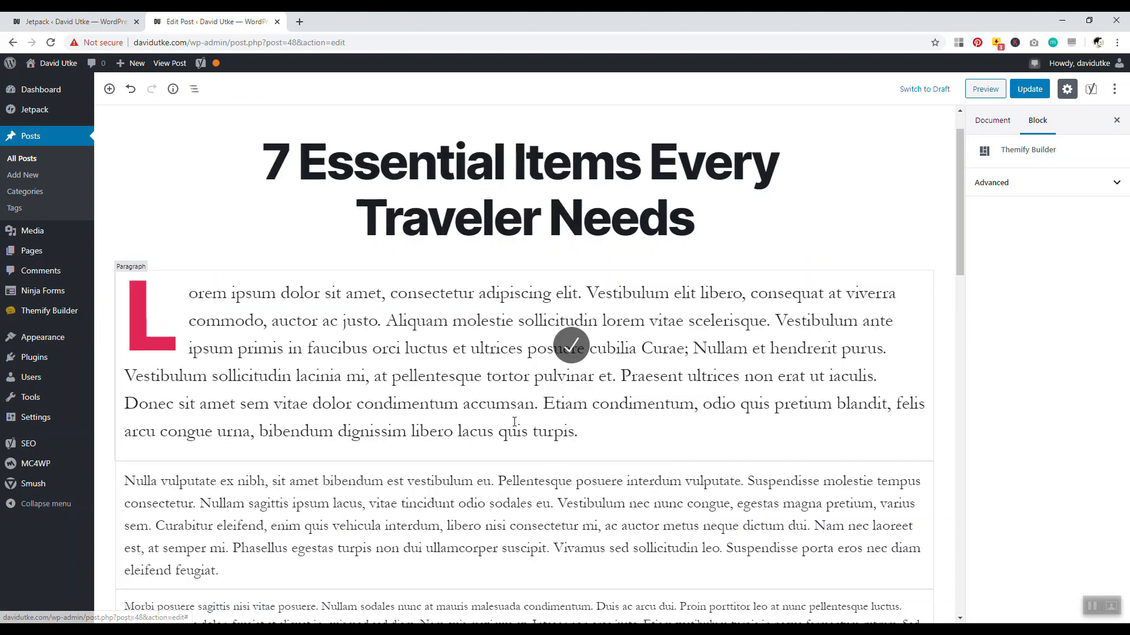
Delete the Optin Form and Icon modules from the block
left_click_drag(962, 225, 956, 409)
left_click(539, 359)
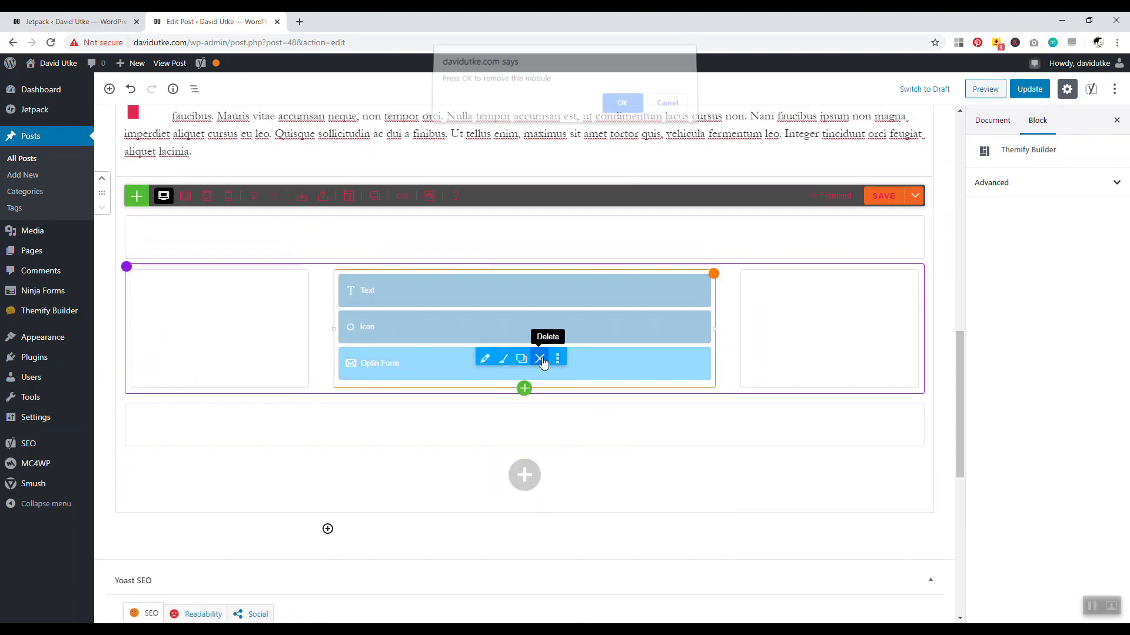
left_click(617, 107)
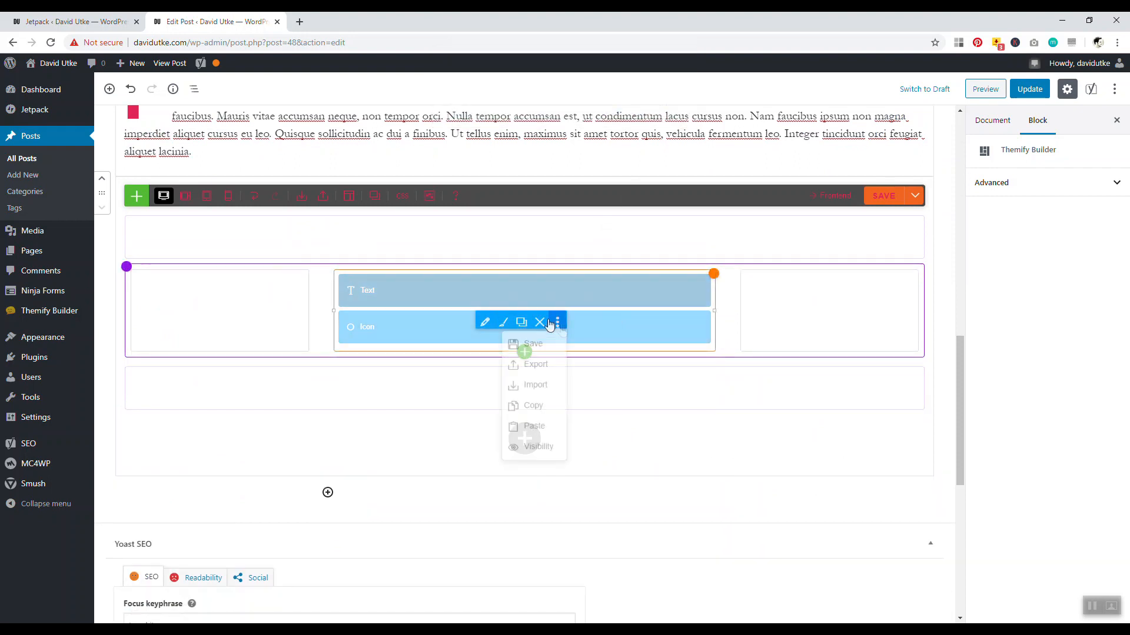
left_click(540, 322)
left_click(621, 109)
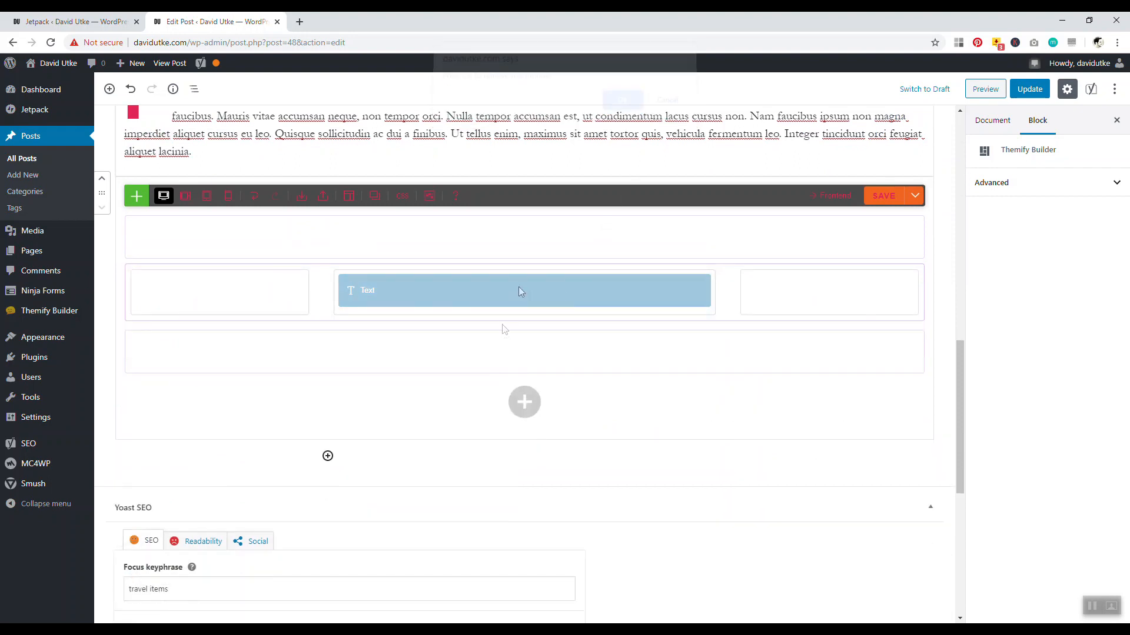
Add a Plain Text module containing the [mc4wp_form id="155"] shortcode
left_click(525, 320)
left_click(403, 347)
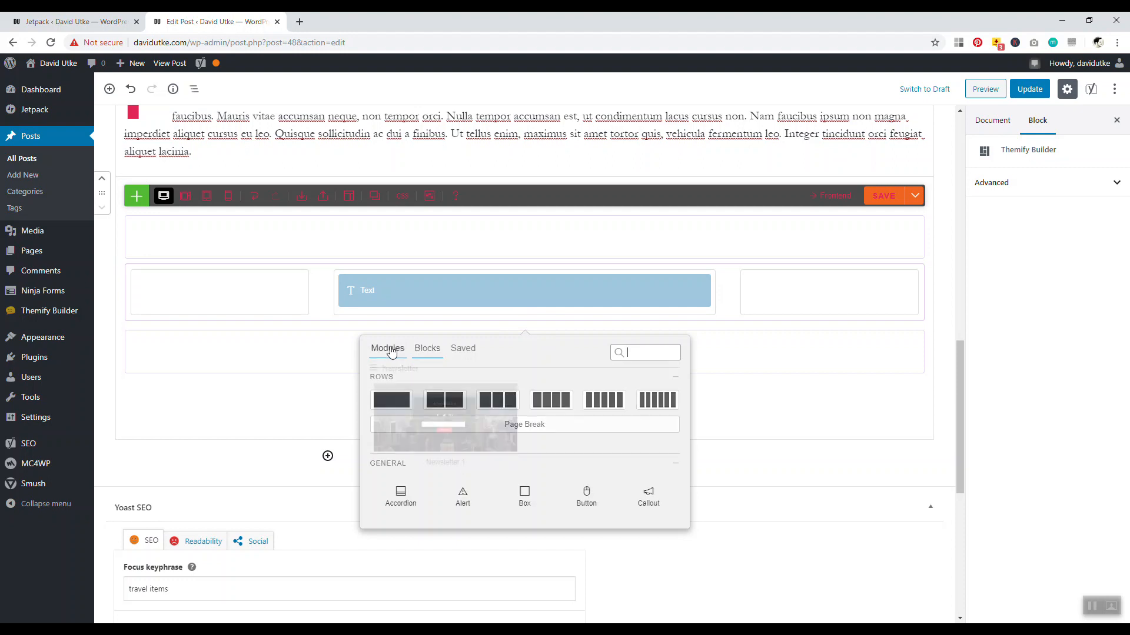
left_click(633, 352)
type("text")
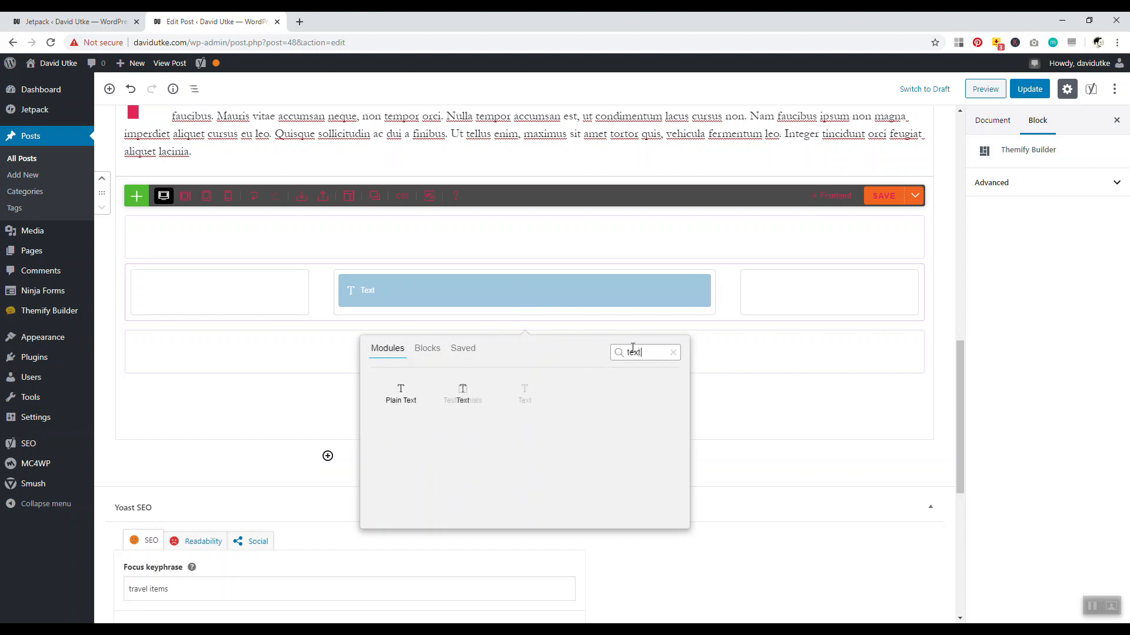
mouse_move(383, 399)
left_click(426, 381)
left_click(469, 189)
right_click(469, 191)
left_click(492, 281)
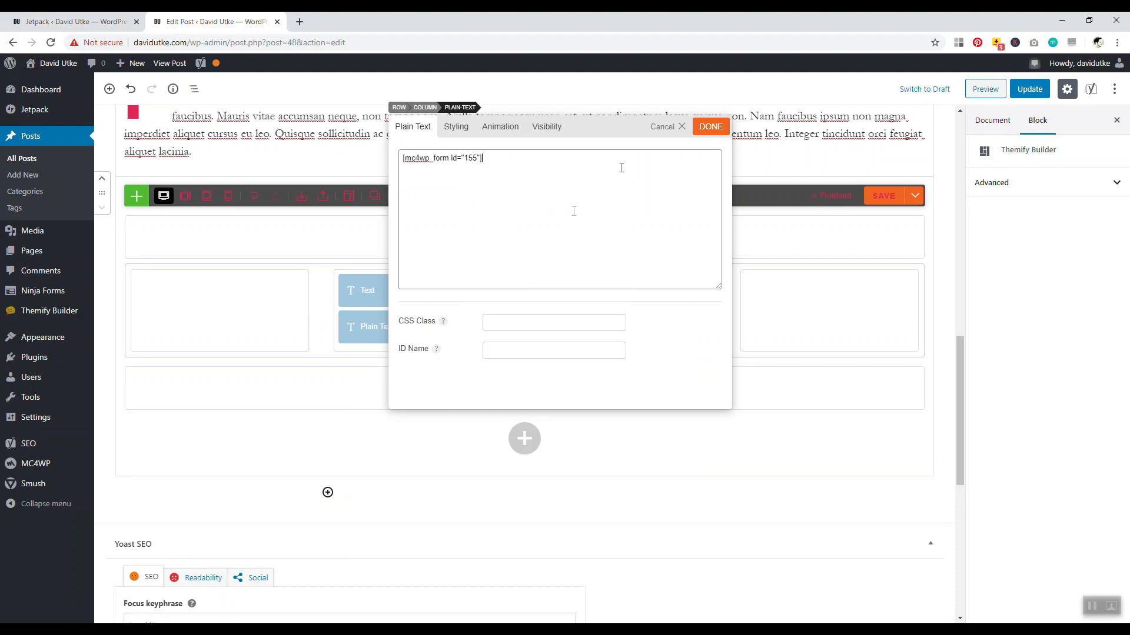
left_click(711, 126)
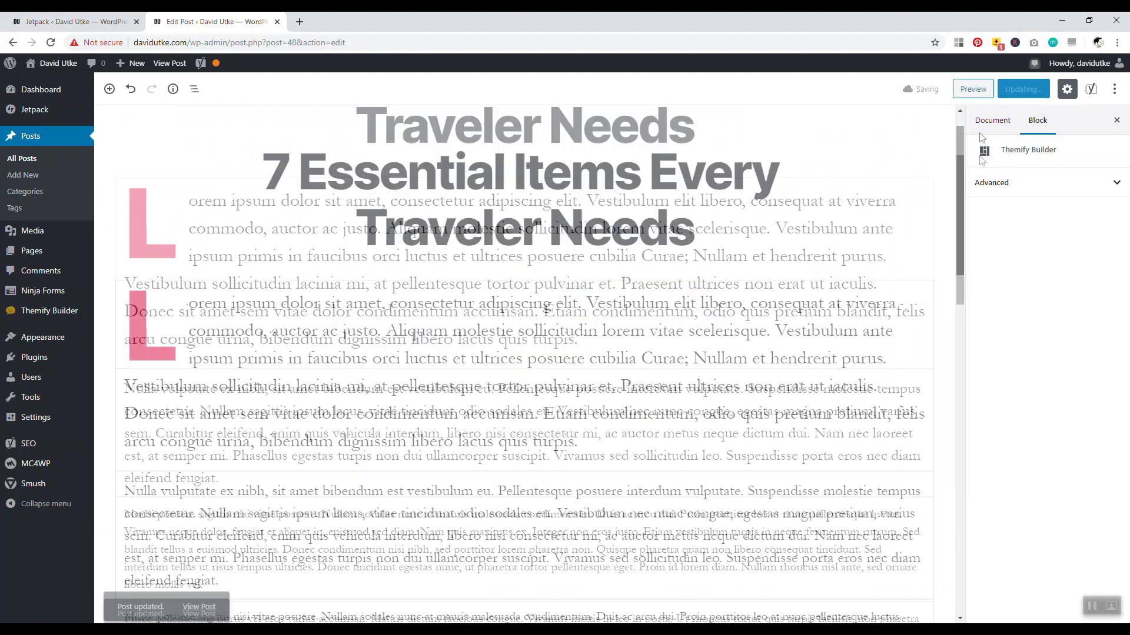
Open the live '7 Essential Items Every Traveler Needs' post from its permalink in a new tab
left_click(392, 159)
left_click(392, 159)
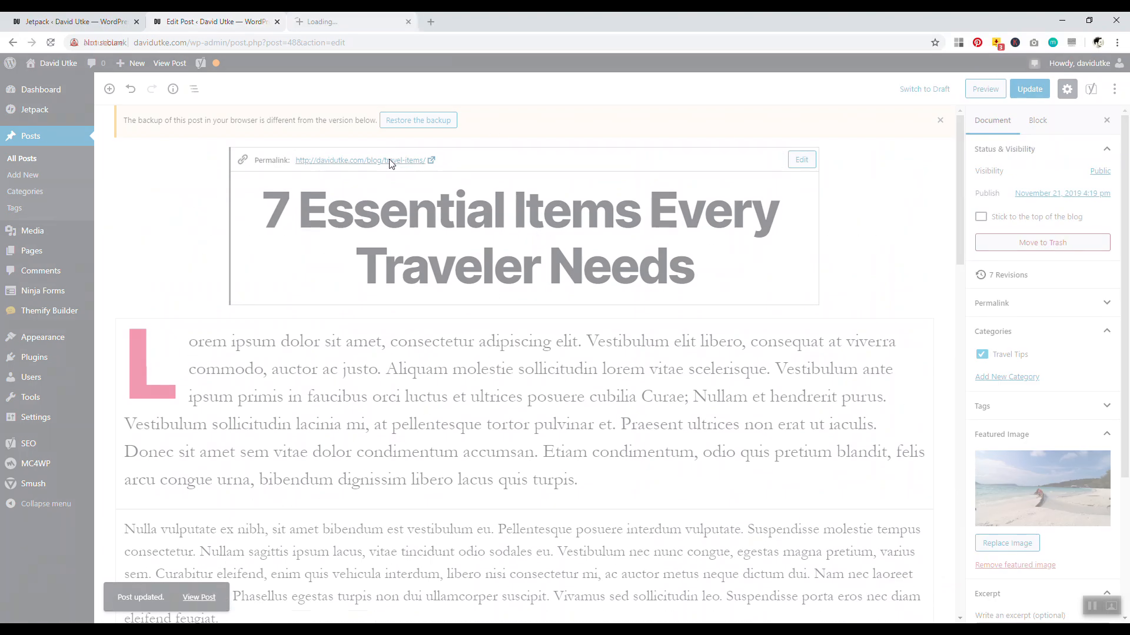
left_click_drag(1126, 125, 1128, 217)
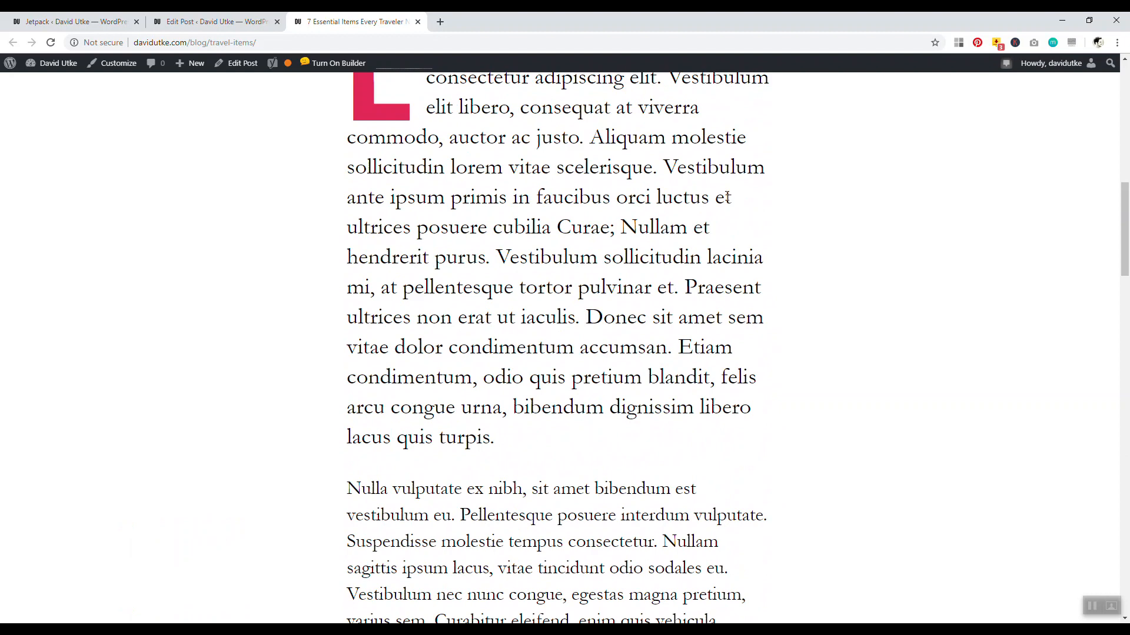
Scroll the live post down to the Subscribe Now form and back up
left_click_drag(1125, 209, 1127, 424)
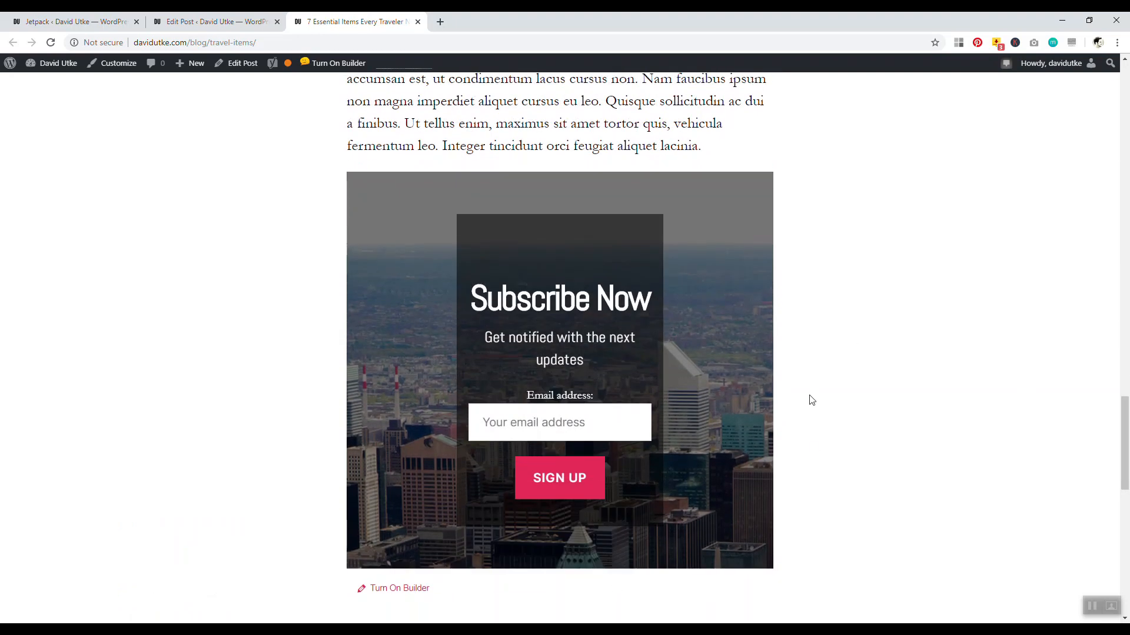
left_click_drag(1126, 471, 1128, 112)
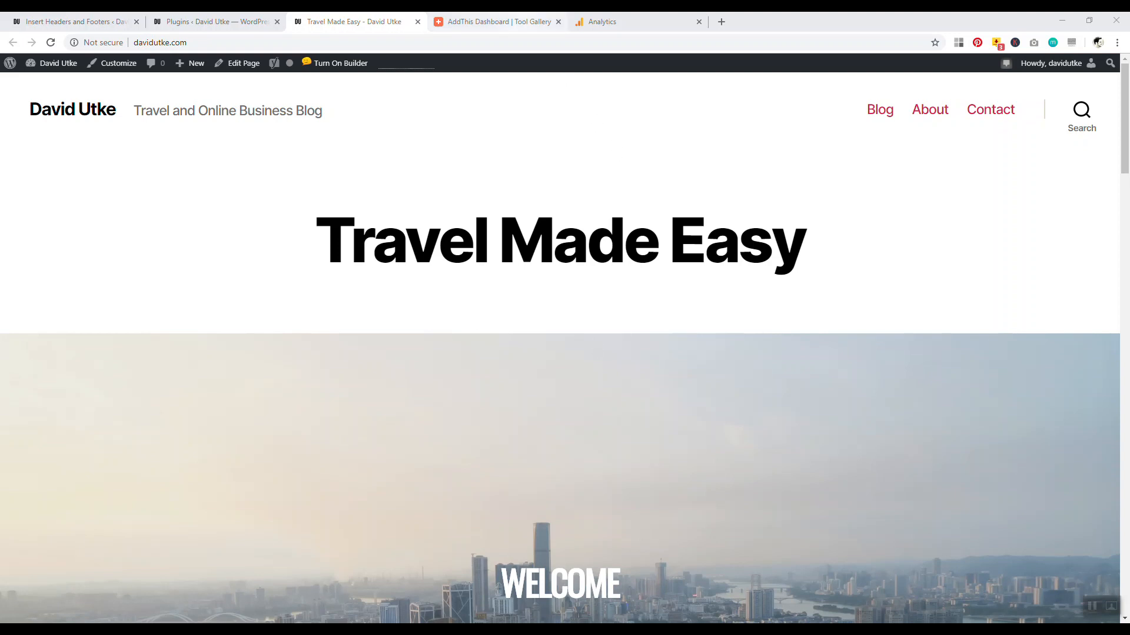
Go to the AddThis dashboard and load the AddThis homepage in a new tab
left_click(500, 21)
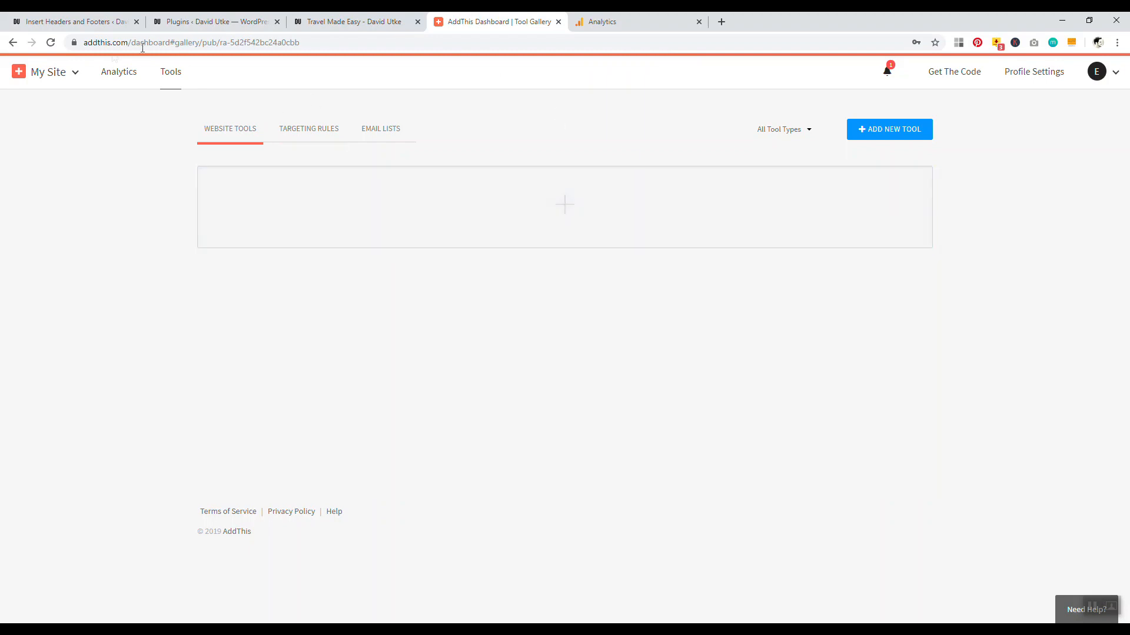
left_click(721, 22)
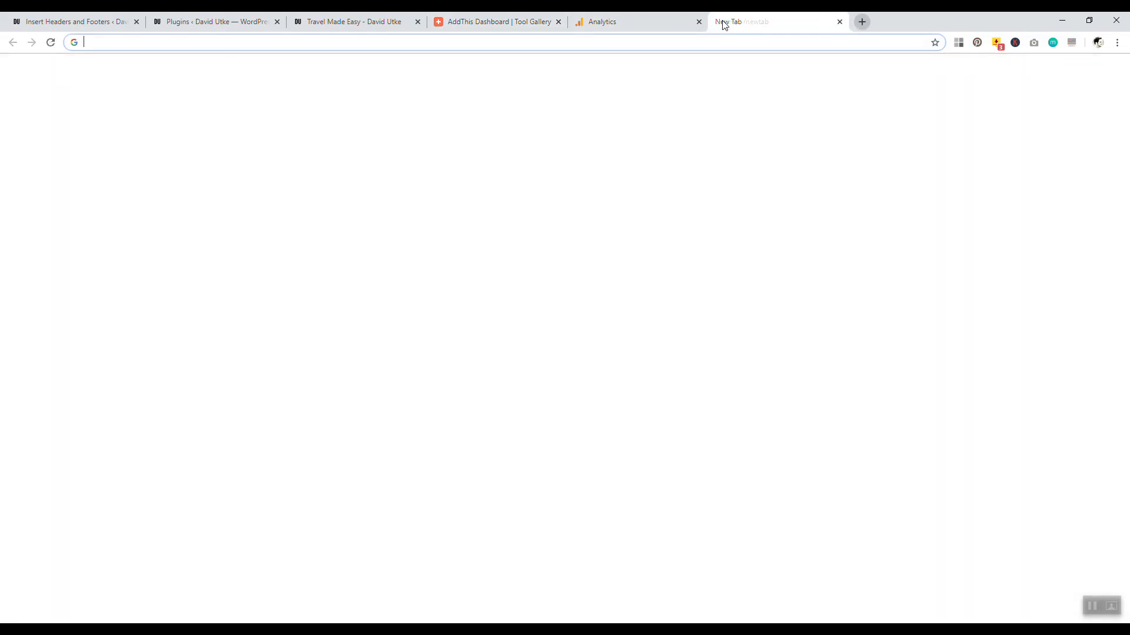
type("add")
key("Return")
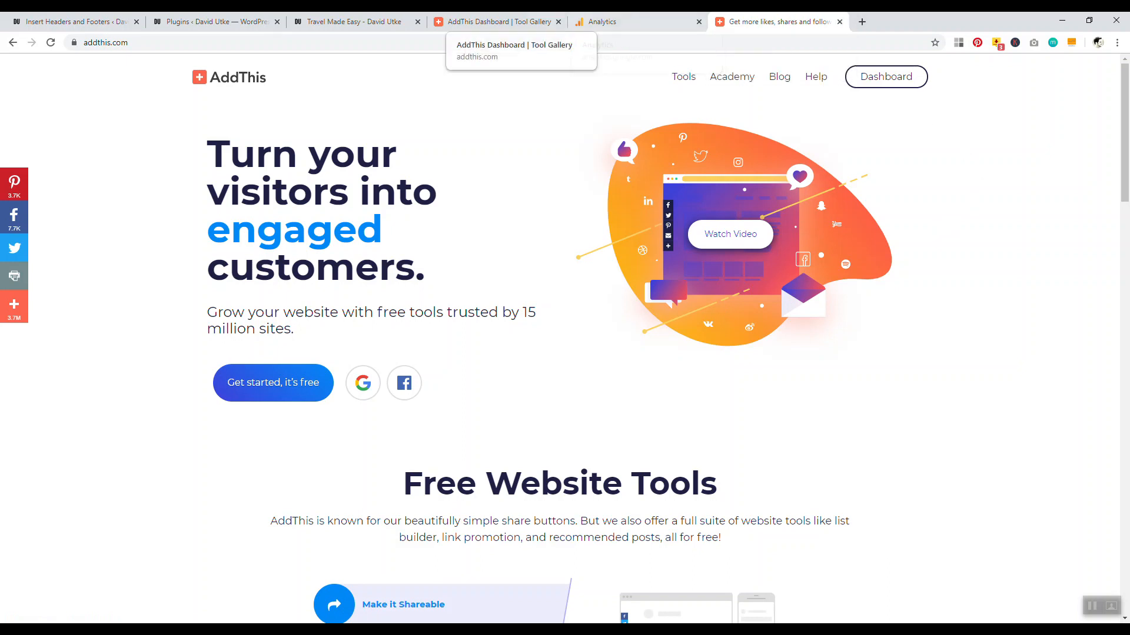
Close the extra AddThis homepage tab and choose Add New Tool on the dashboard
left_click(494, 22)
left_click(839, 22)
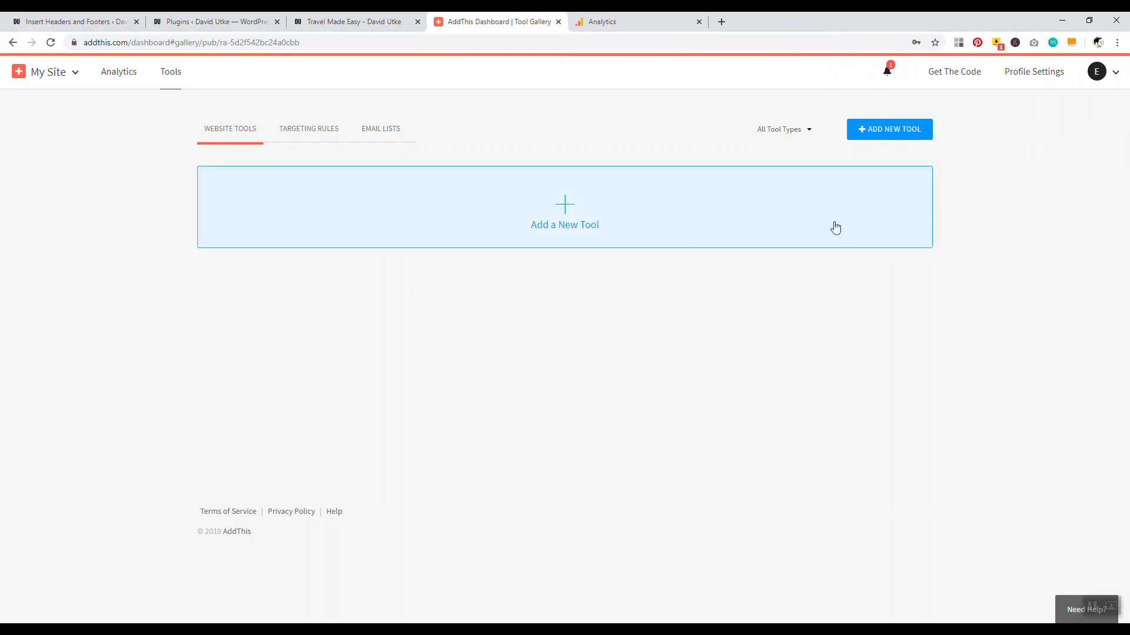
left_click(885, 135)
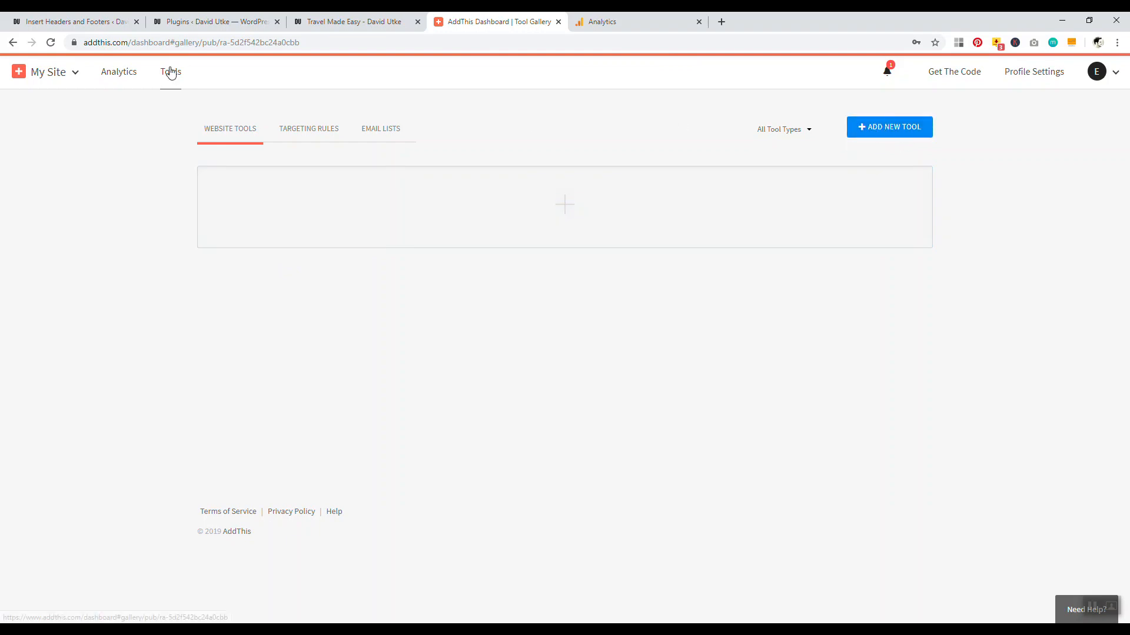
left_click(892, 134)
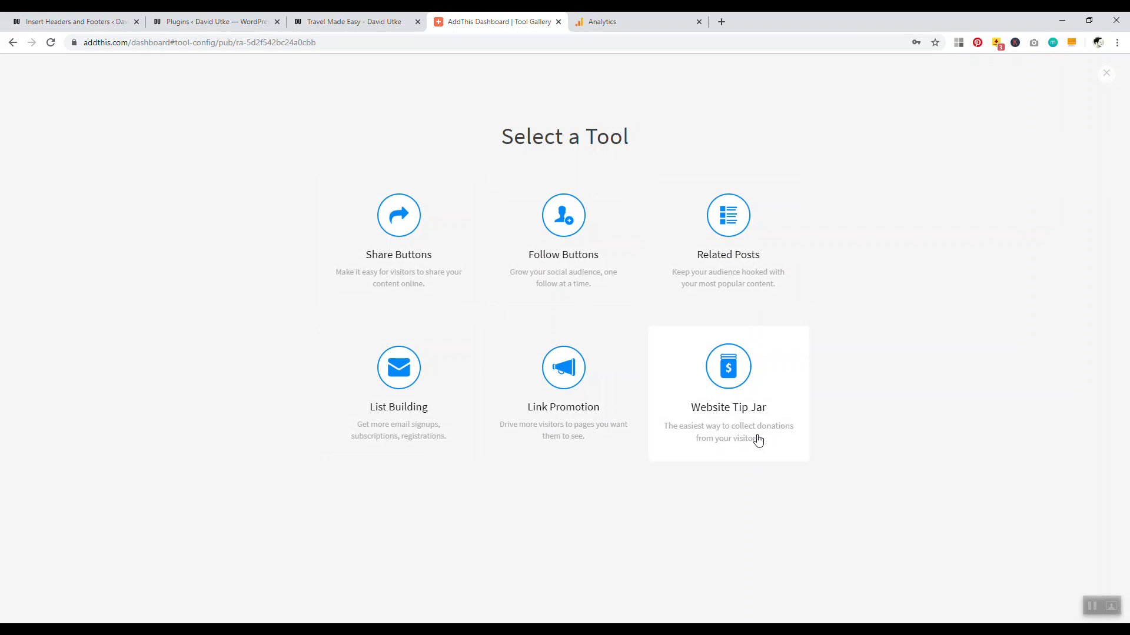
Pick Share Buttons, compare Inline and Floating in desktop and mobile previews, and continue with Floating
left_click(392, 226)
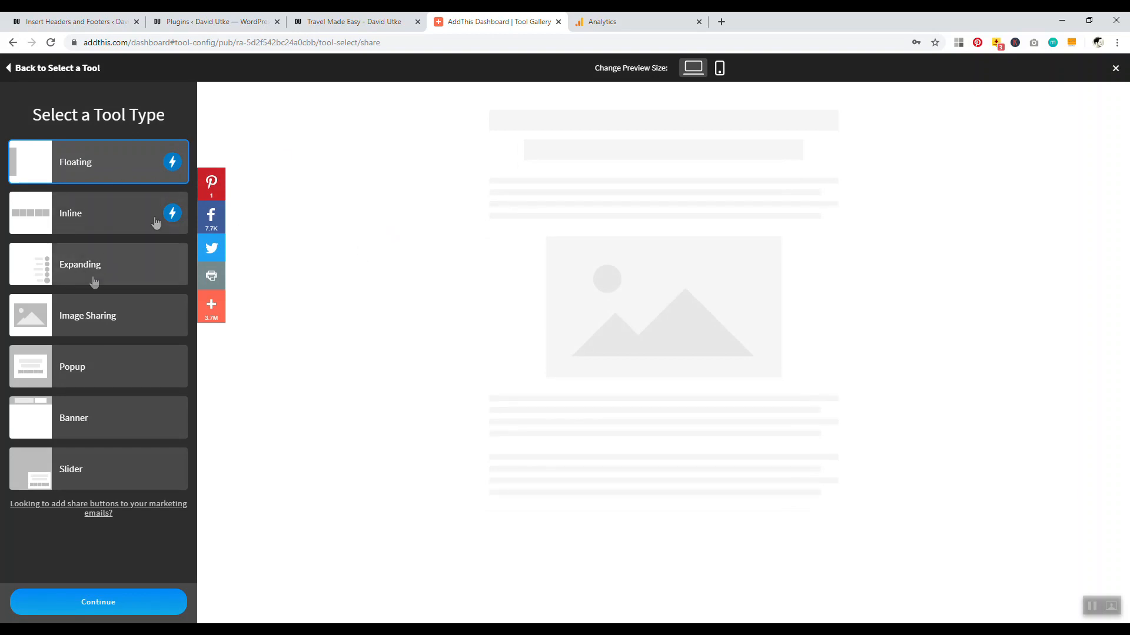
left_click(111, 222)
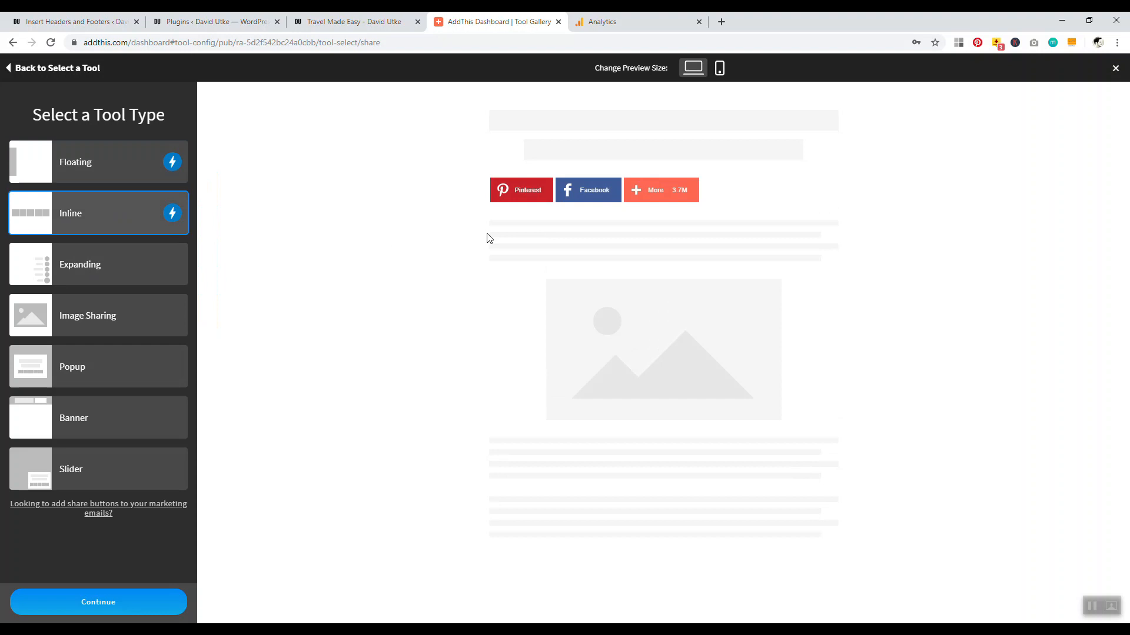
left_click(720, 68)
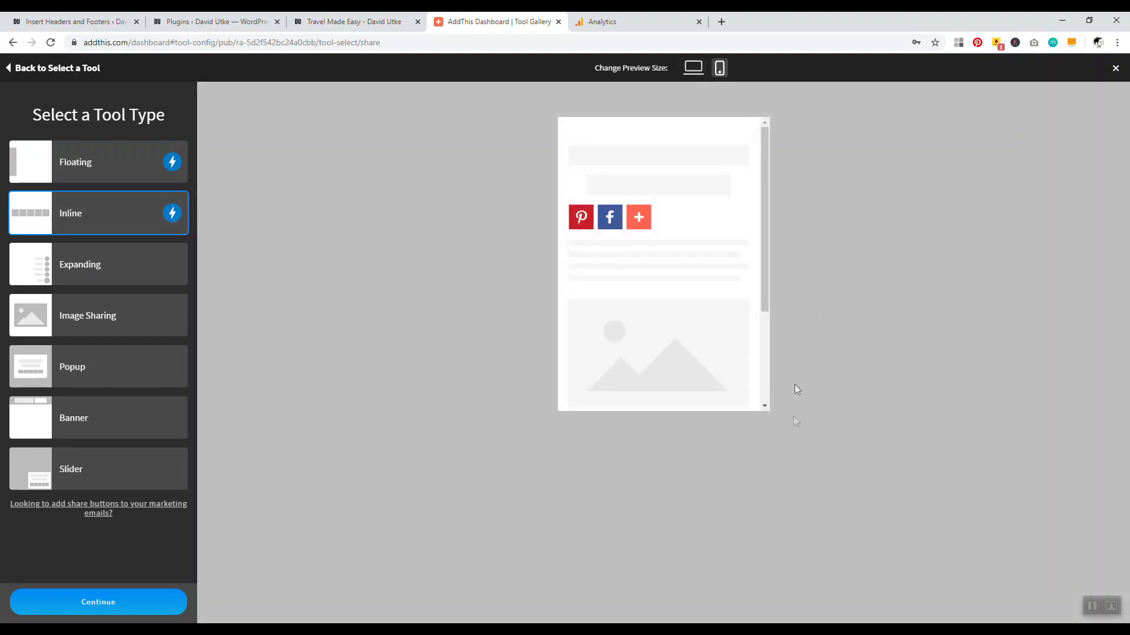
left_click_drag(773, 253, 763, 354)
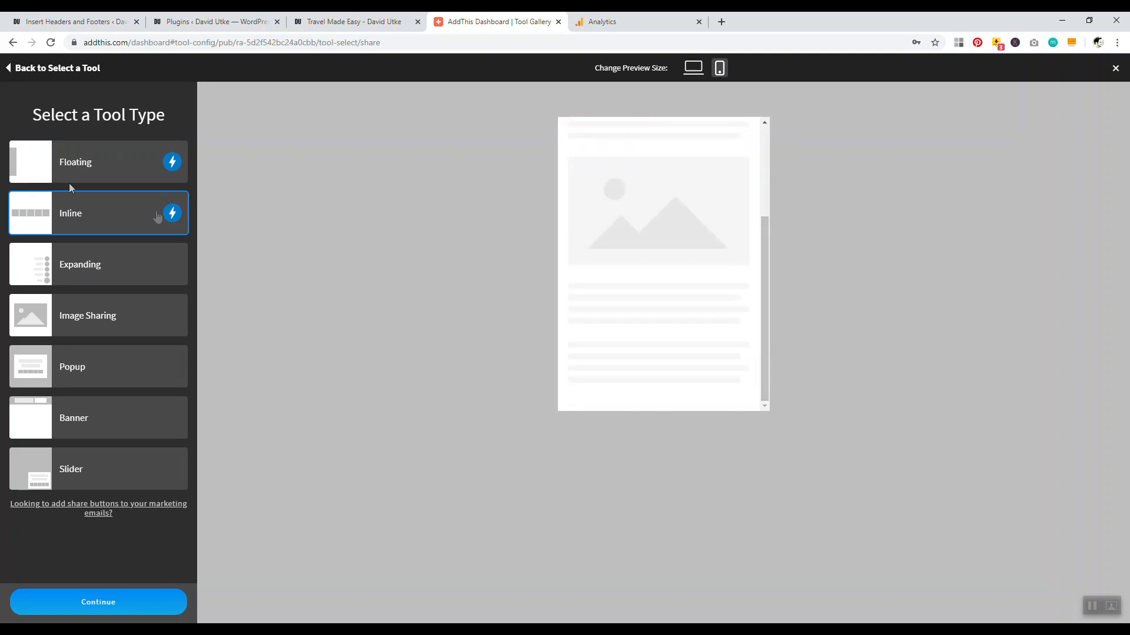
left_click(147, 169)
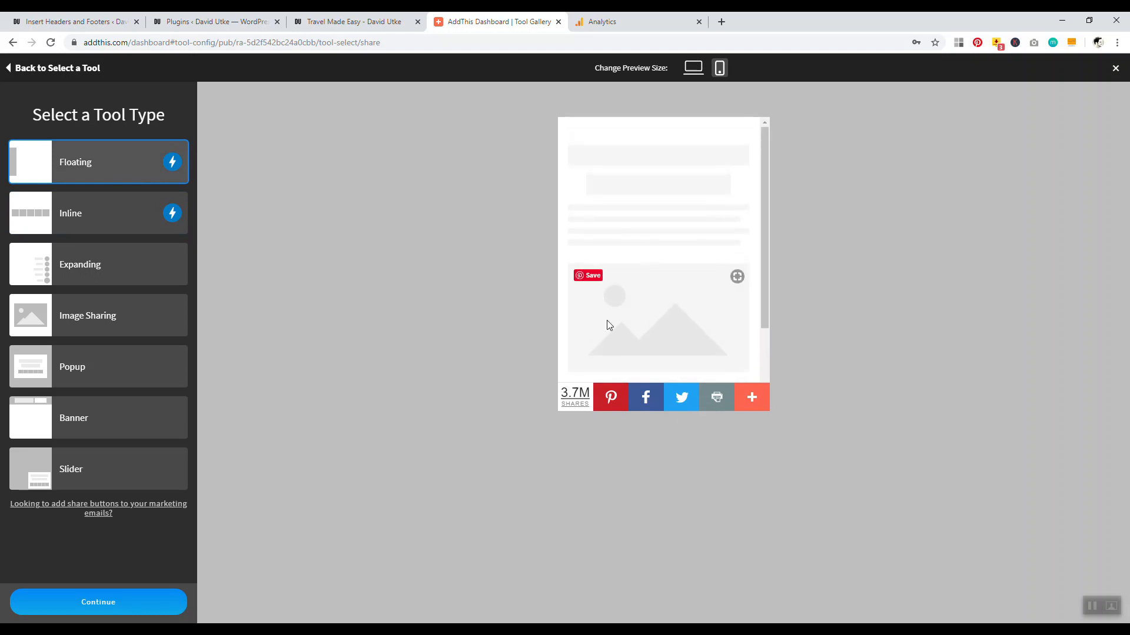
left_click(693, 67)
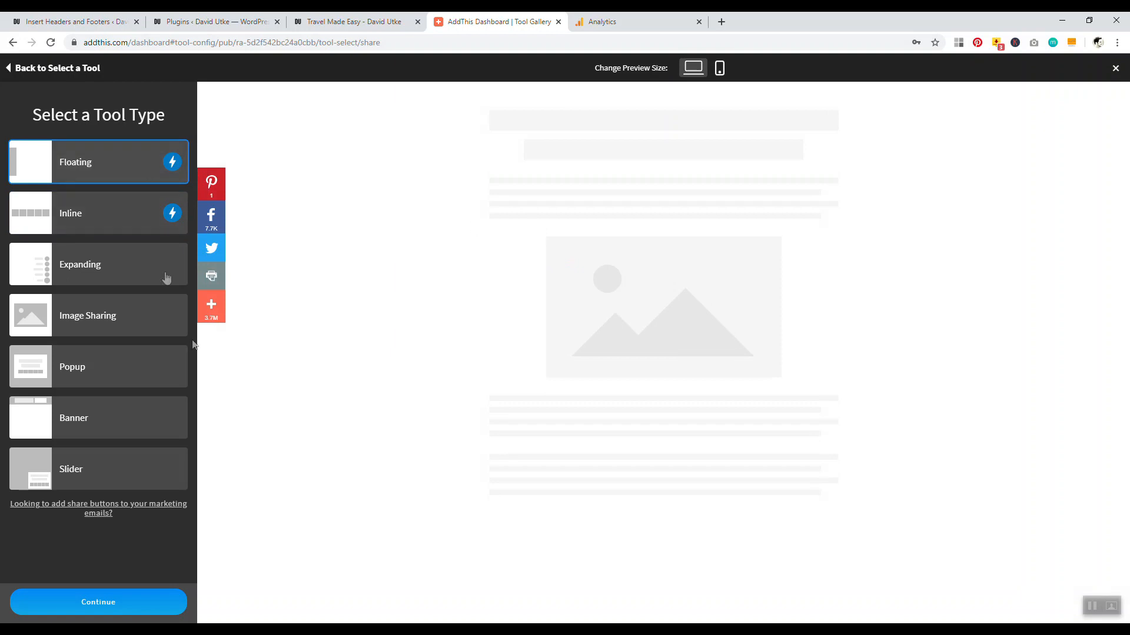
left_click(95, 606)
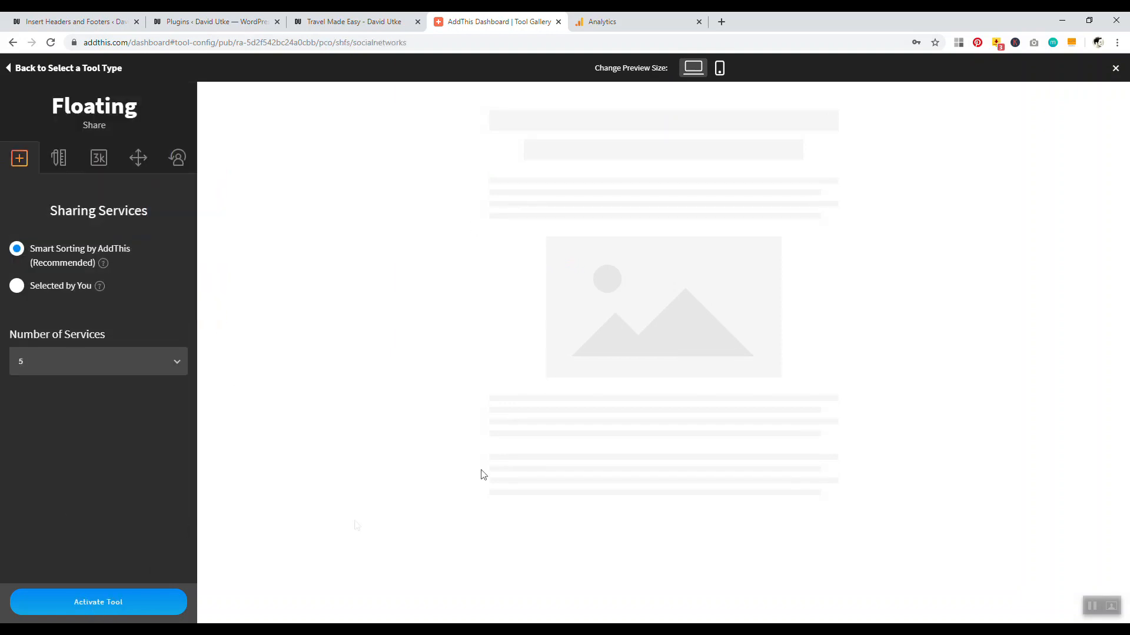
Use 'Selected by You', move Pinterest under Facebook, remove Email and Twitter, then activate the tool
left_click(18, 292)
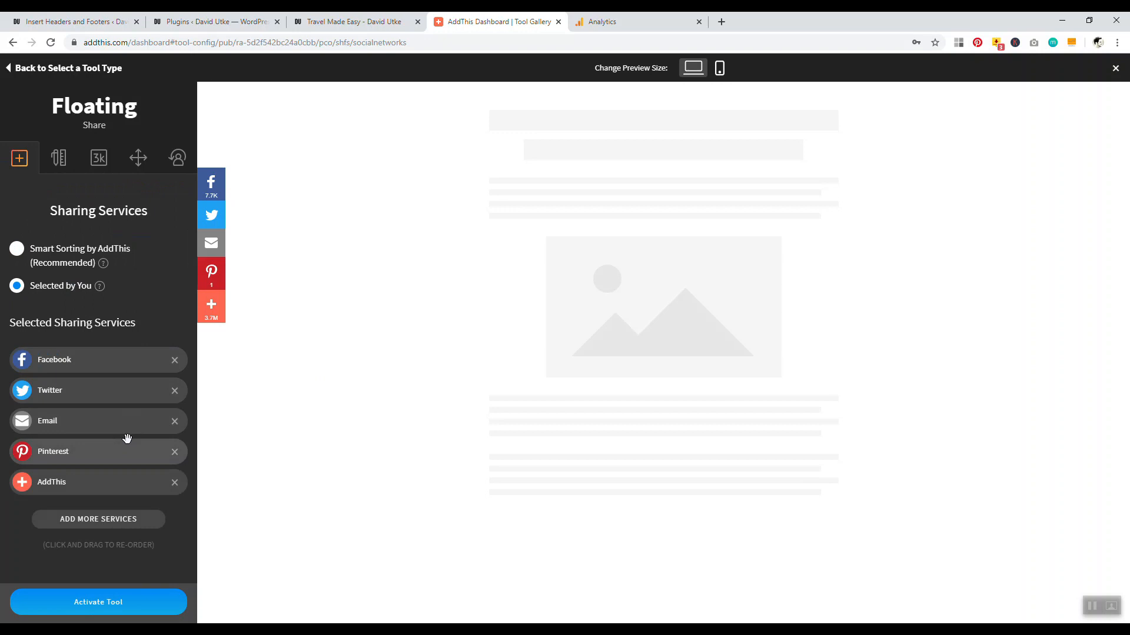
left_click_drag(99, 453, 93, 390)
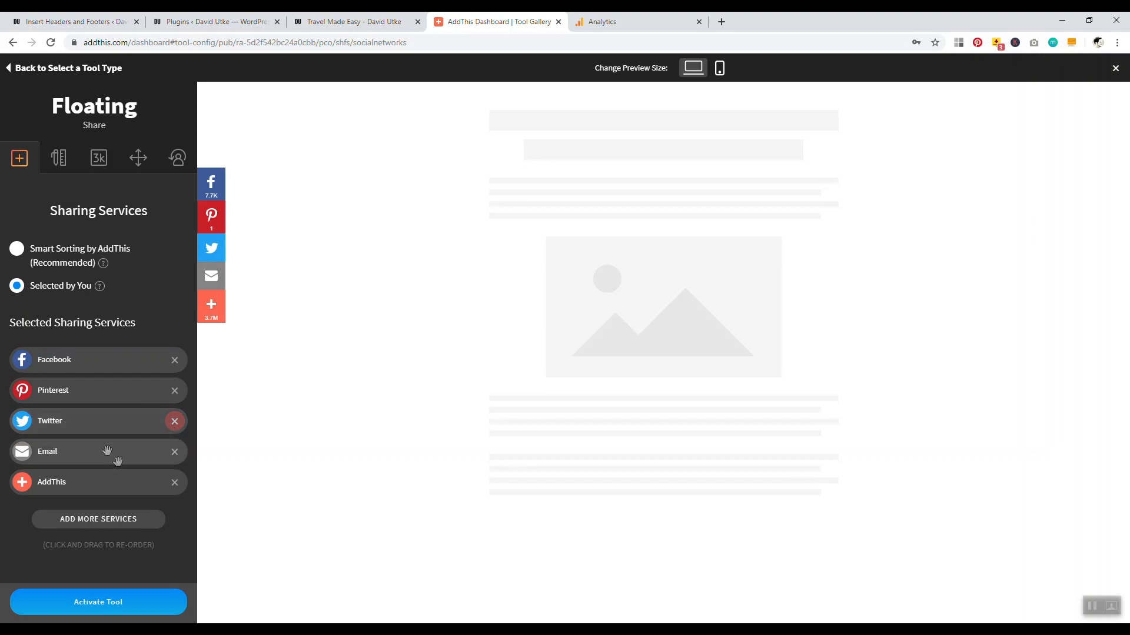
left_click_drag(102, 450, 101, 427)
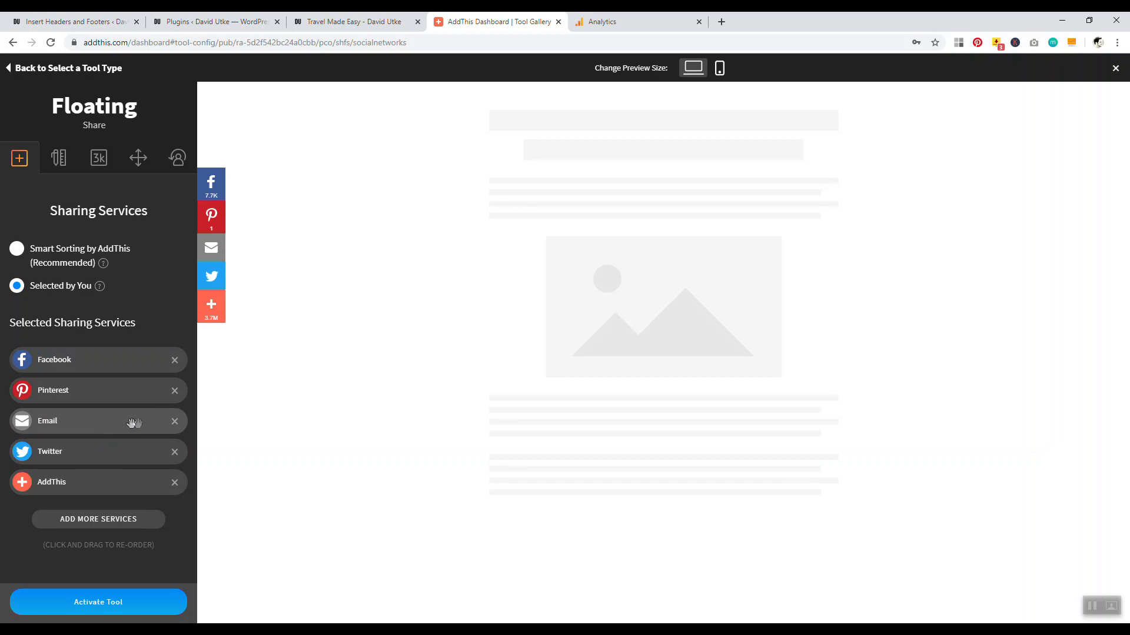
left_click(174, 421)
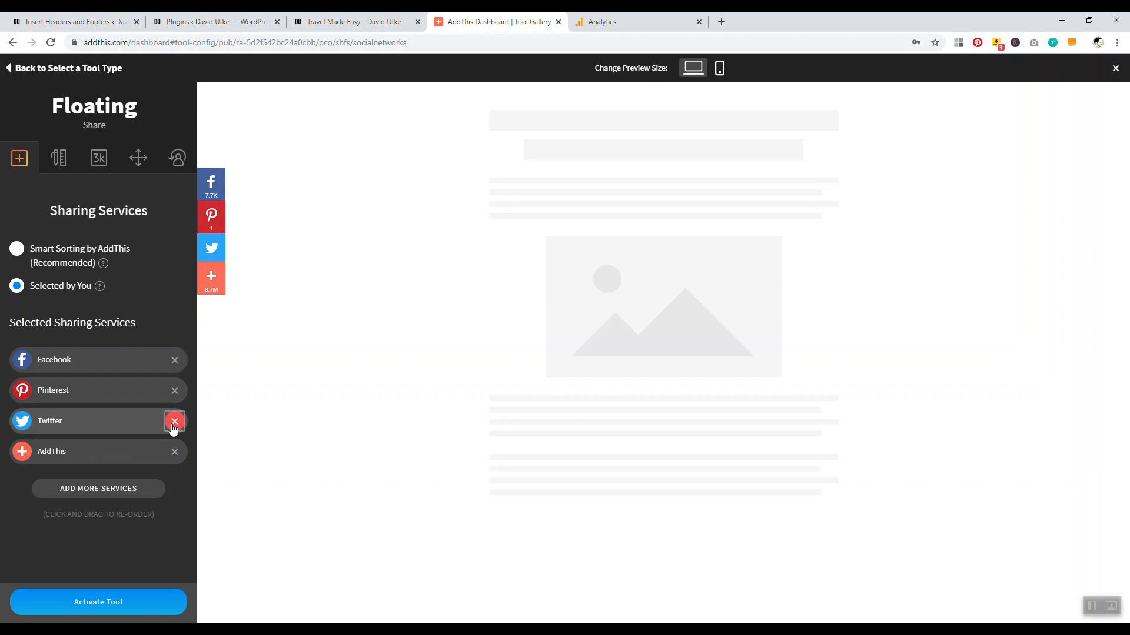
left_click(174, 421)
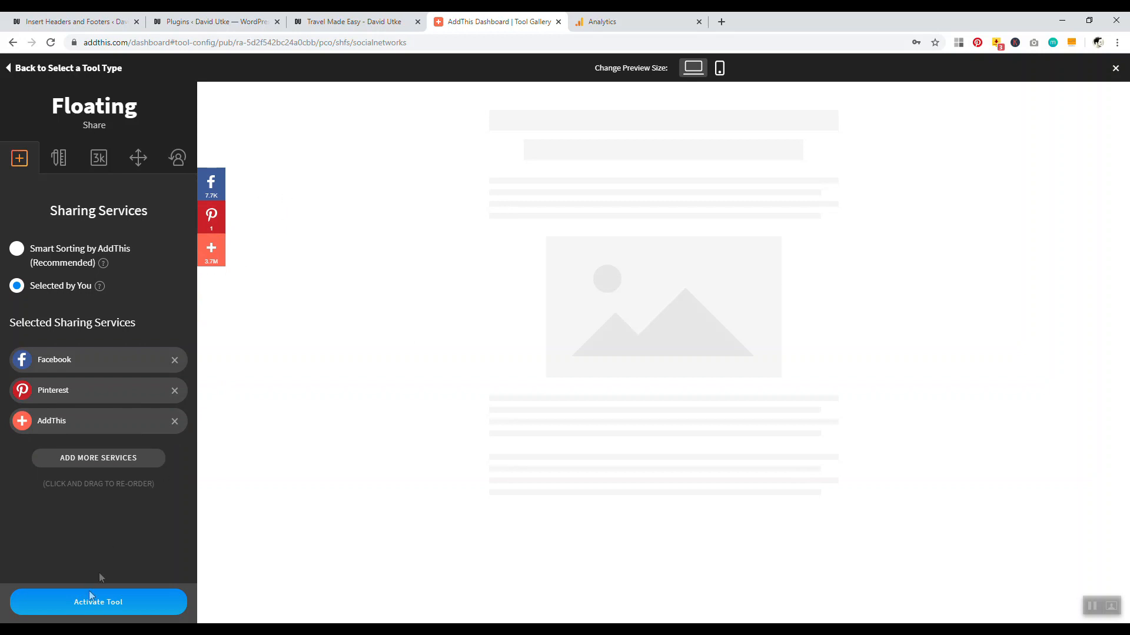
left_click(87, 606)
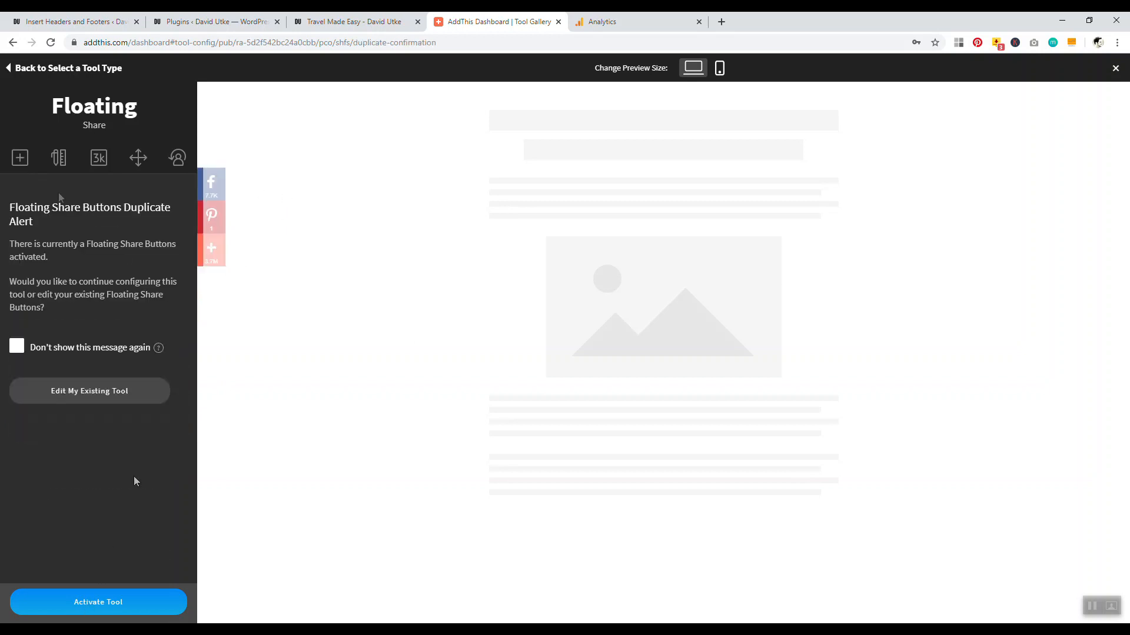
Set the floating share buttons' mobile size to Small (32px) and share count minimum to 50, then activate the tool
left_click(58, 157)
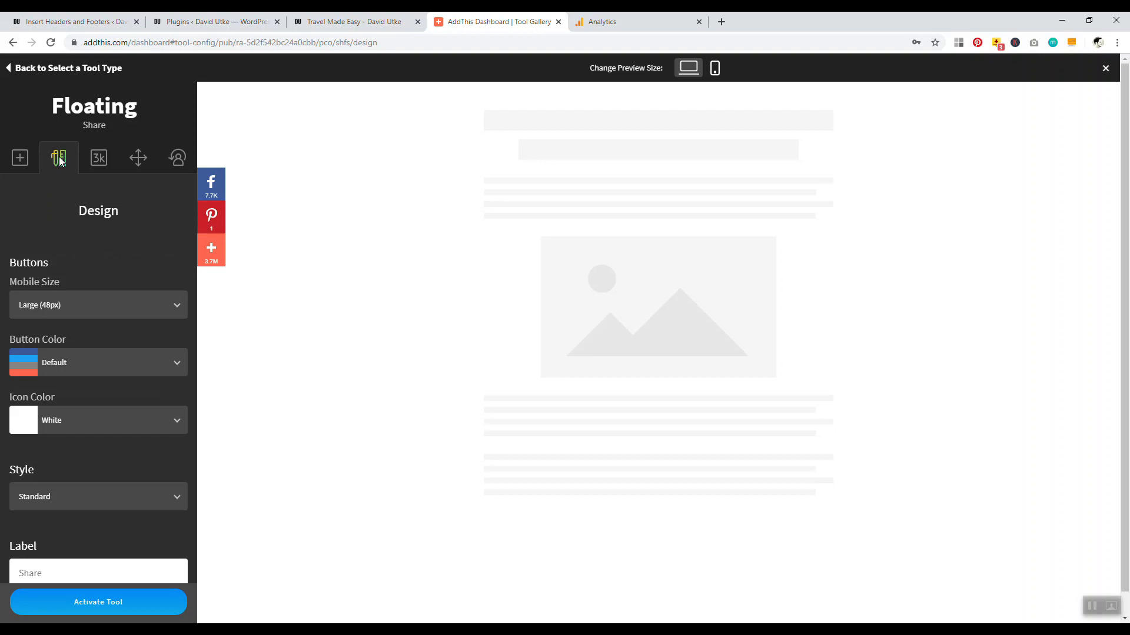
left_click(76, 304)
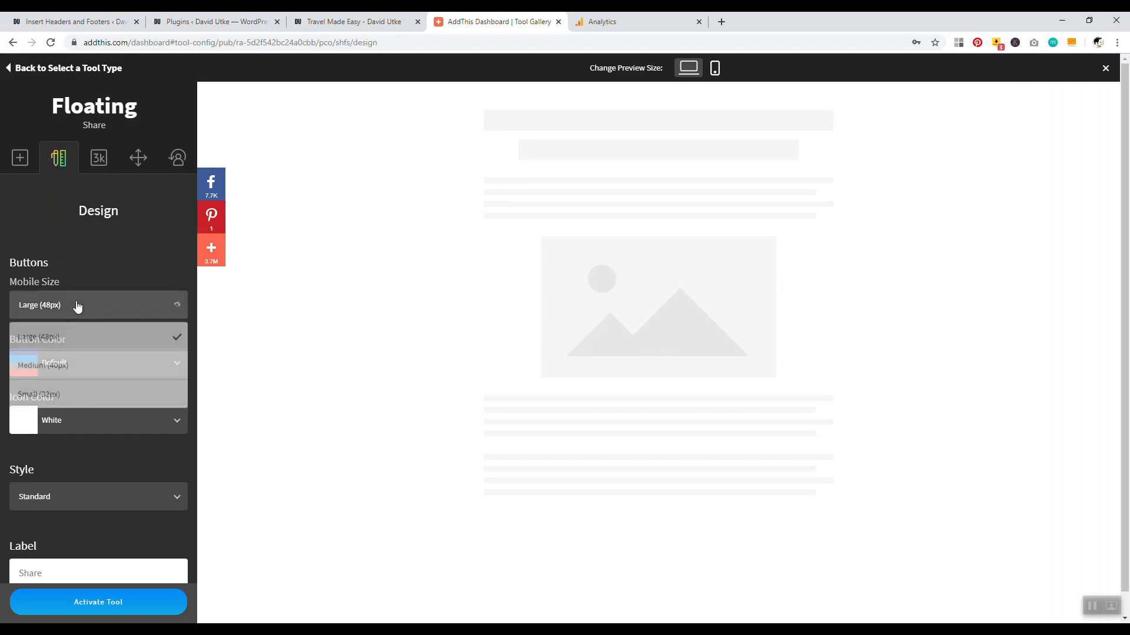
left_click(59, 395)
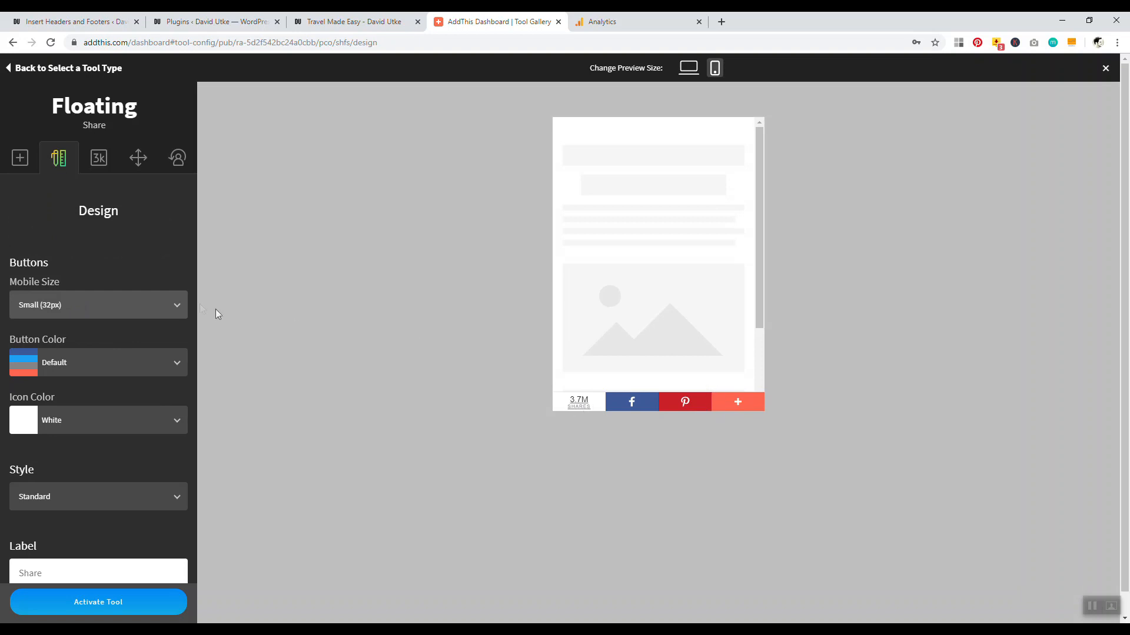
left_click(99, 158)
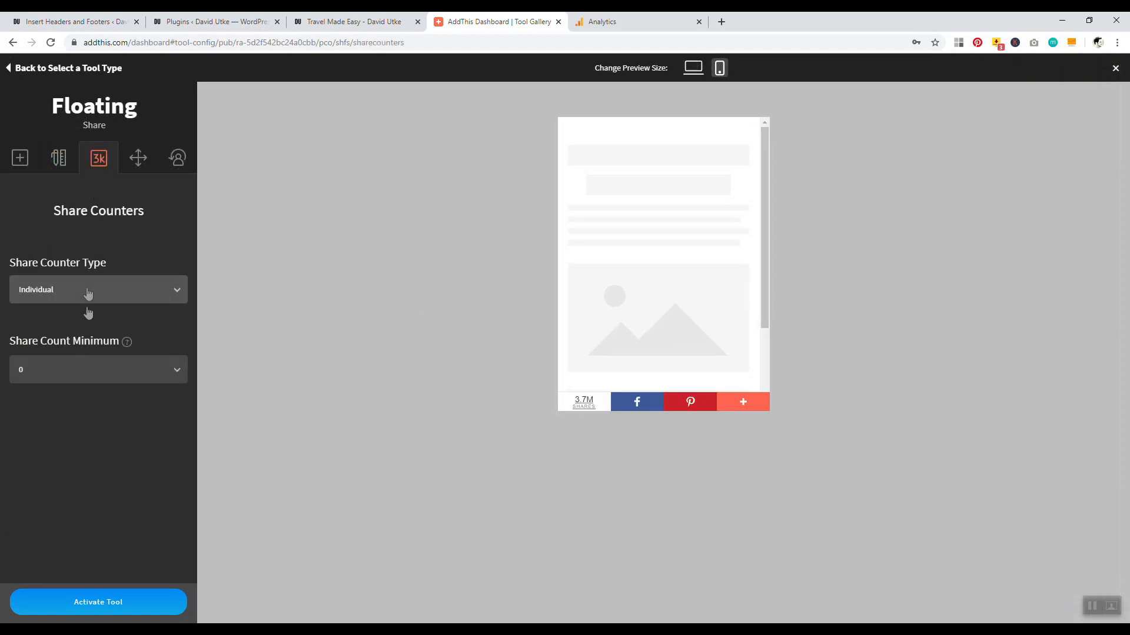
left_click(89, 372)
left_click(75, 513)
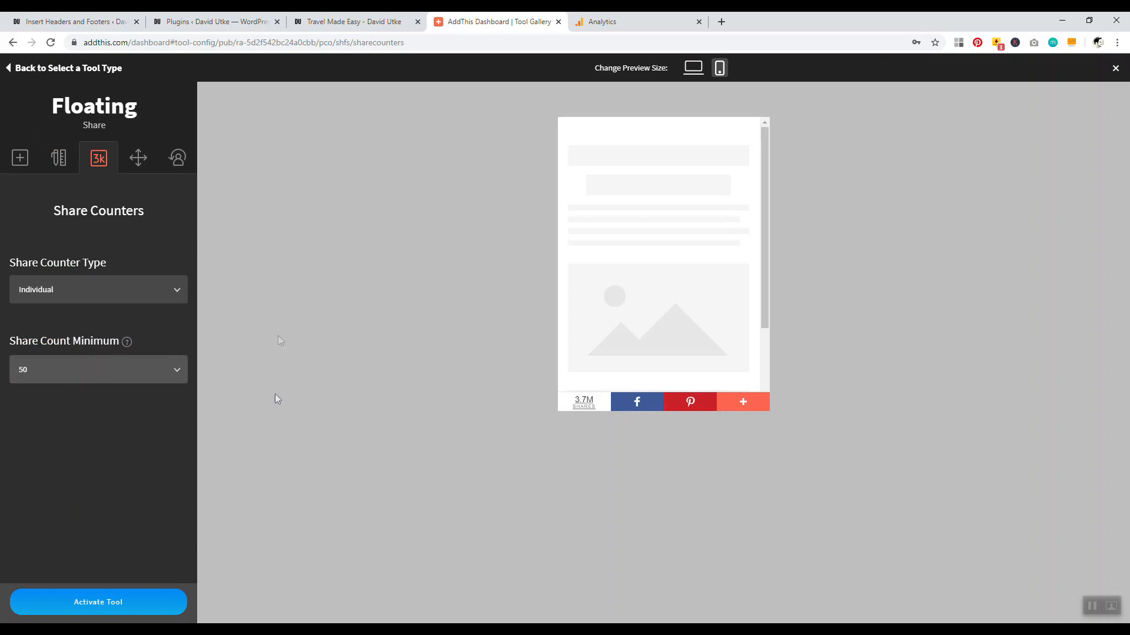
left_click(105, 605)
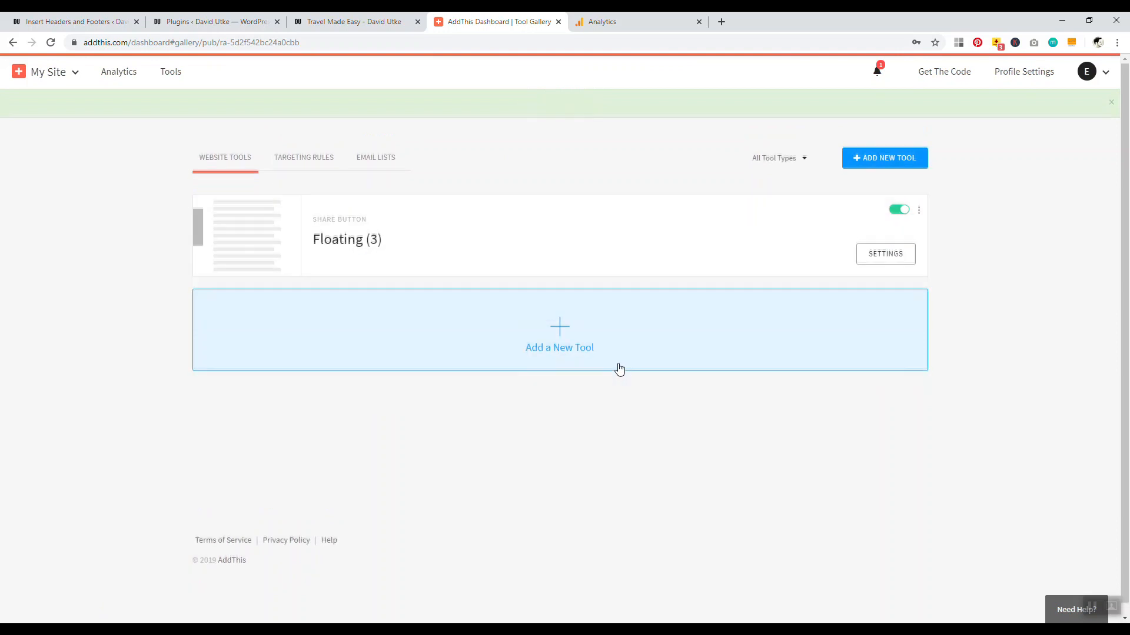
Copy the AddThis script snippet from the Get The Code page
left_click(957, 74)
scroll(153, 247, "down", 5)
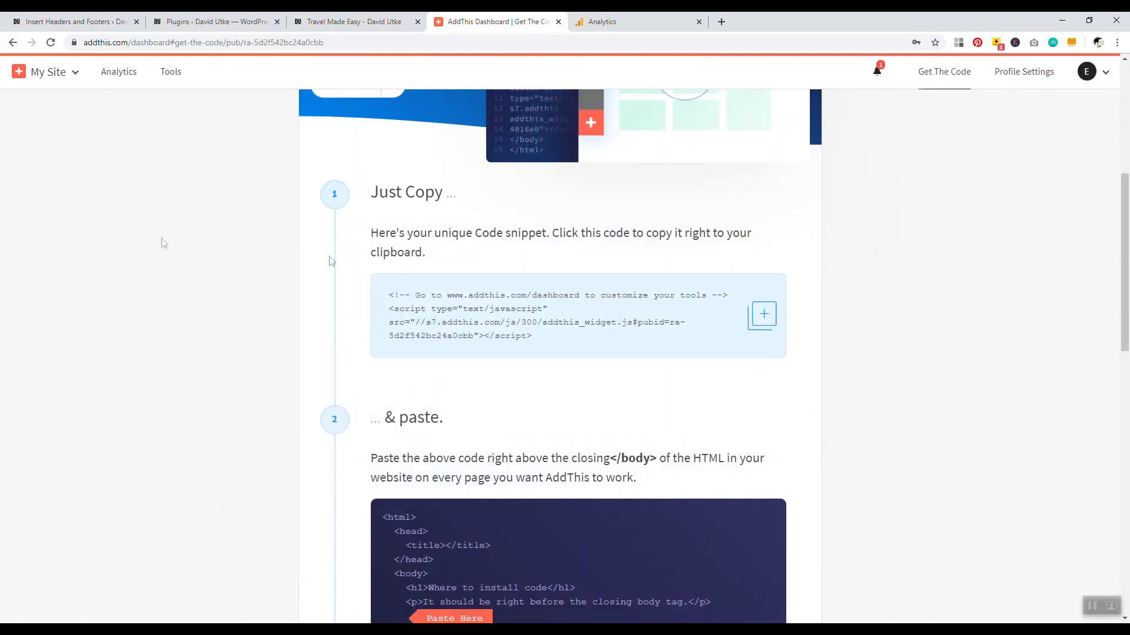
left_click_drag(533, 336, 398, 311)
right_click(446, 318)
left_click(465, 325)
left_click(353, 21)
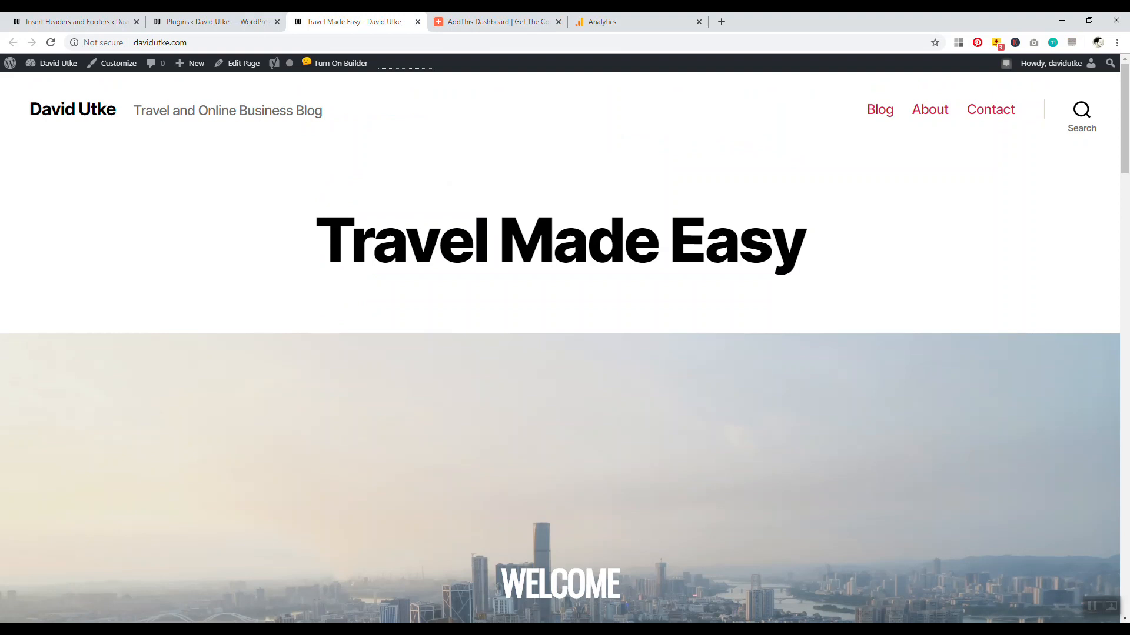
left_click(215, 22)
left_click(77, 22)
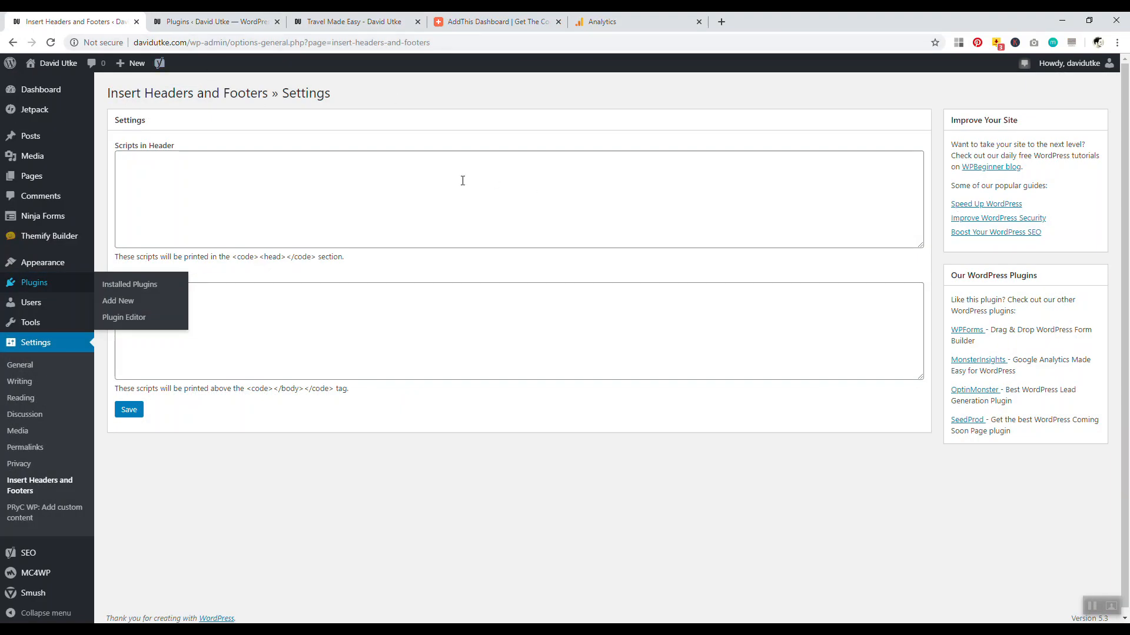
Open the Add Plugins page in a new tab and search for 'headers and footers'
left_click_drag(333, 98, 167, 95)
left_click(126, 108)
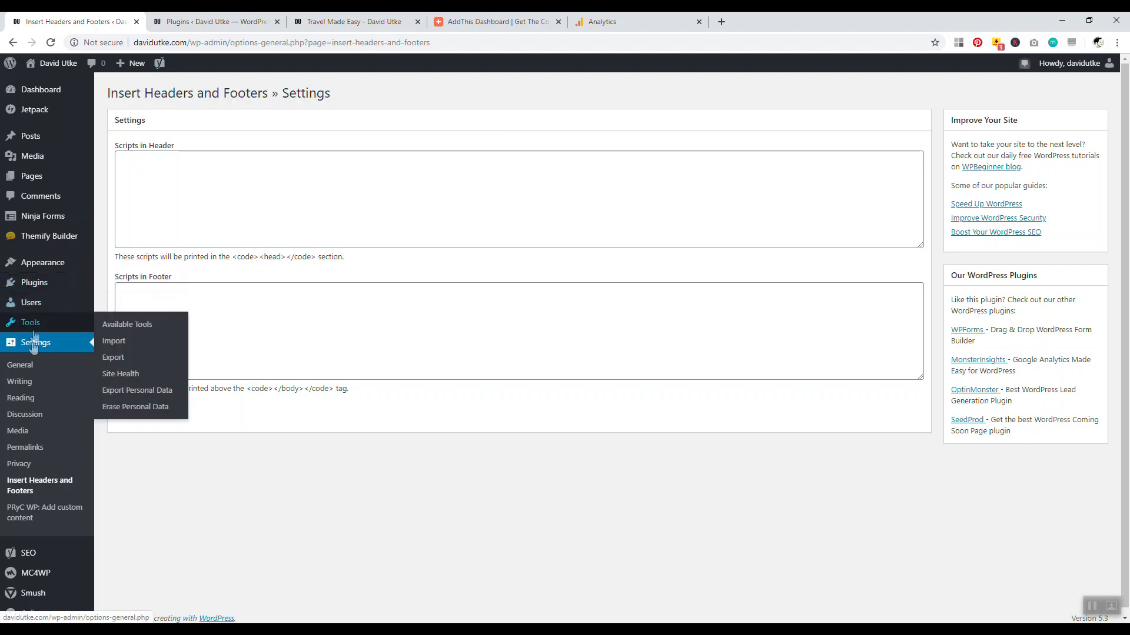
mouse_move(41, 286)
right_click(122, 299)
left_click(147, 308)
left_click(227, 23)
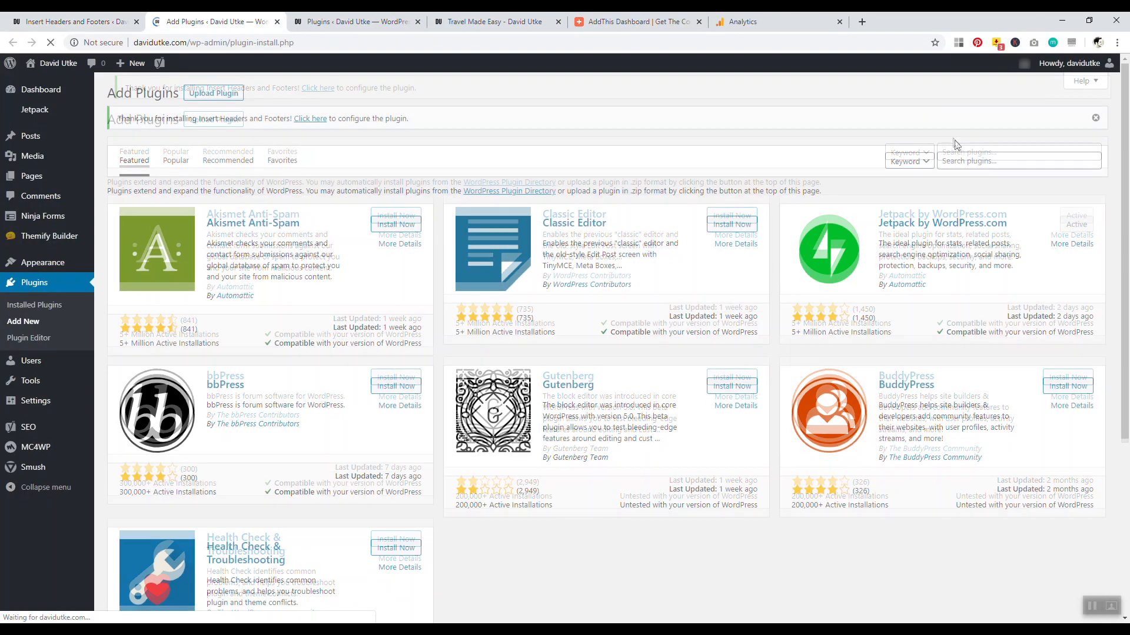
left_click(959, 161)
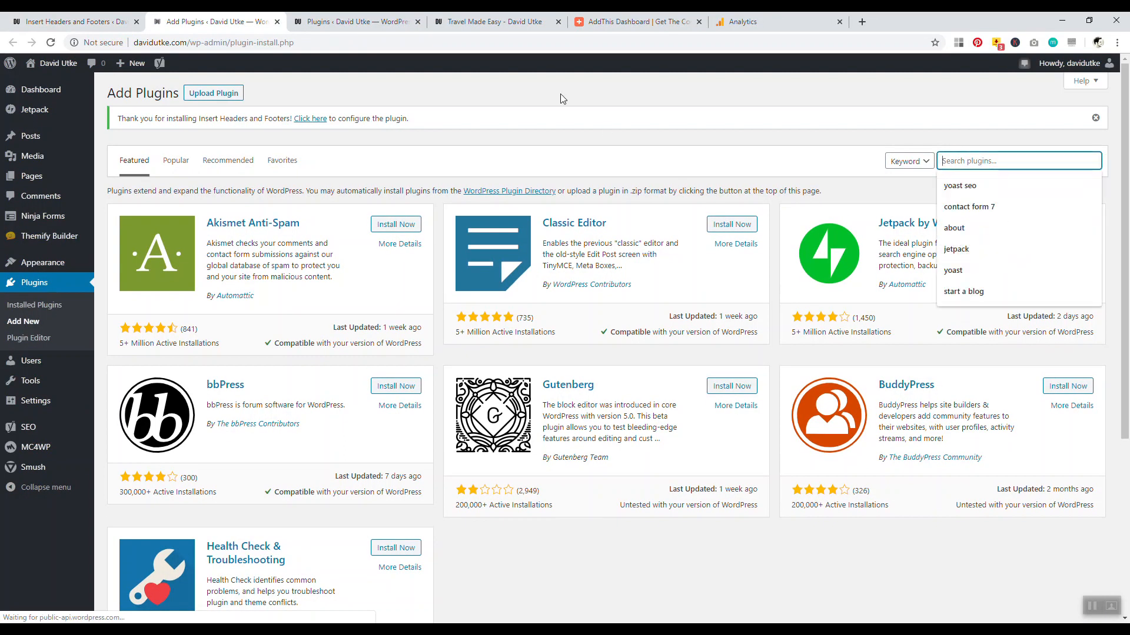
type("headers a")
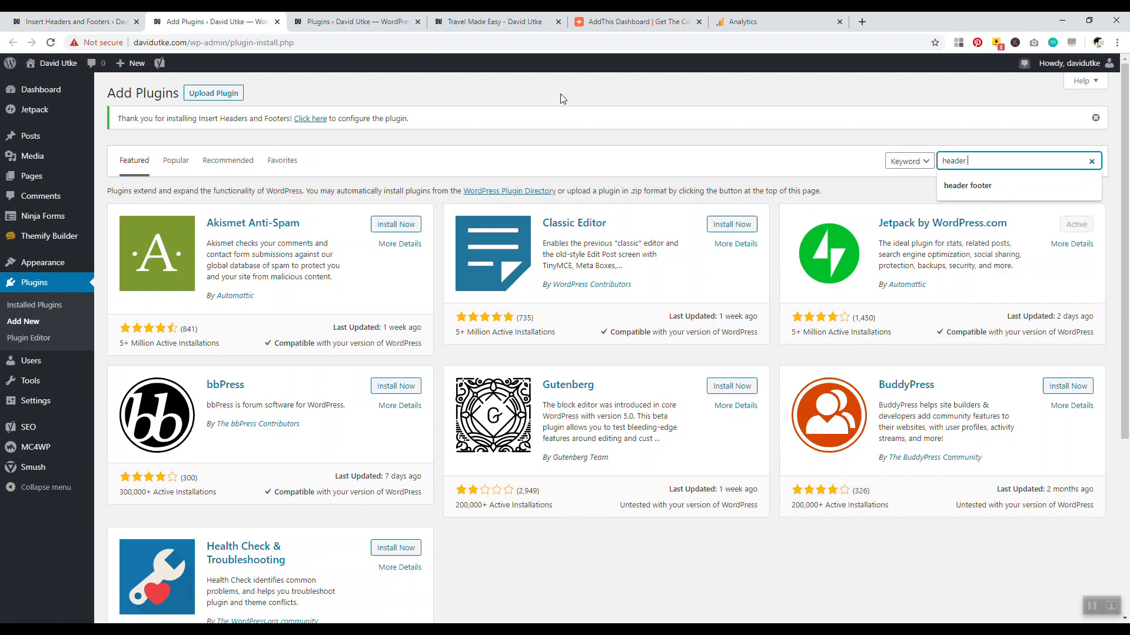
type("nd footers")
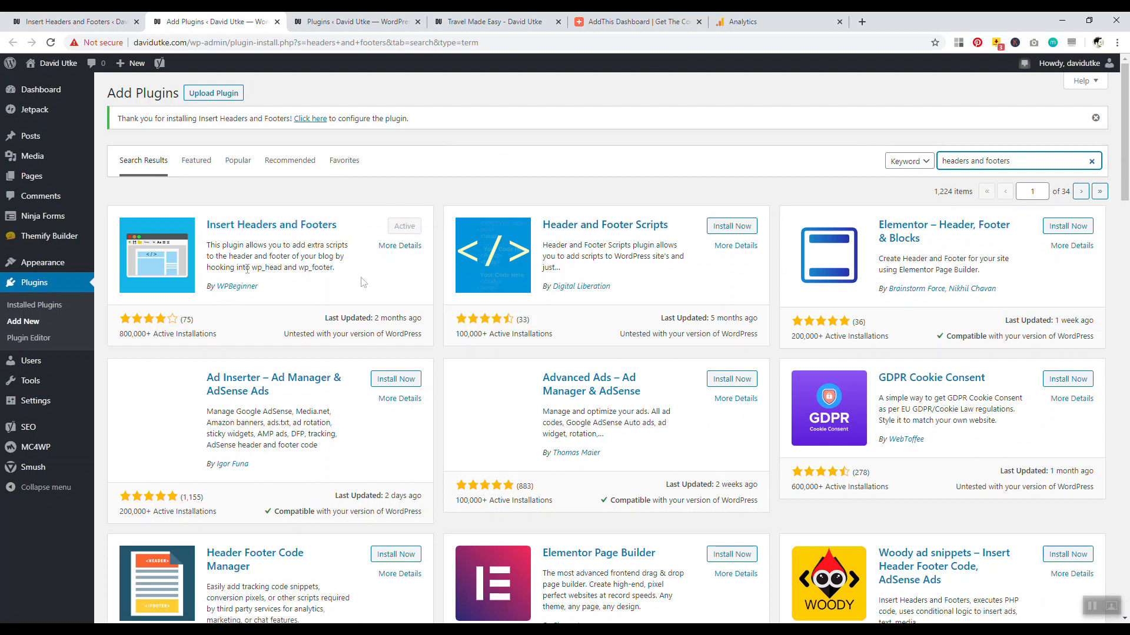
Paste the AddThis script into Scripts in Header, save, and reload the Travel Made Easy homepage
left_click(79, 22)
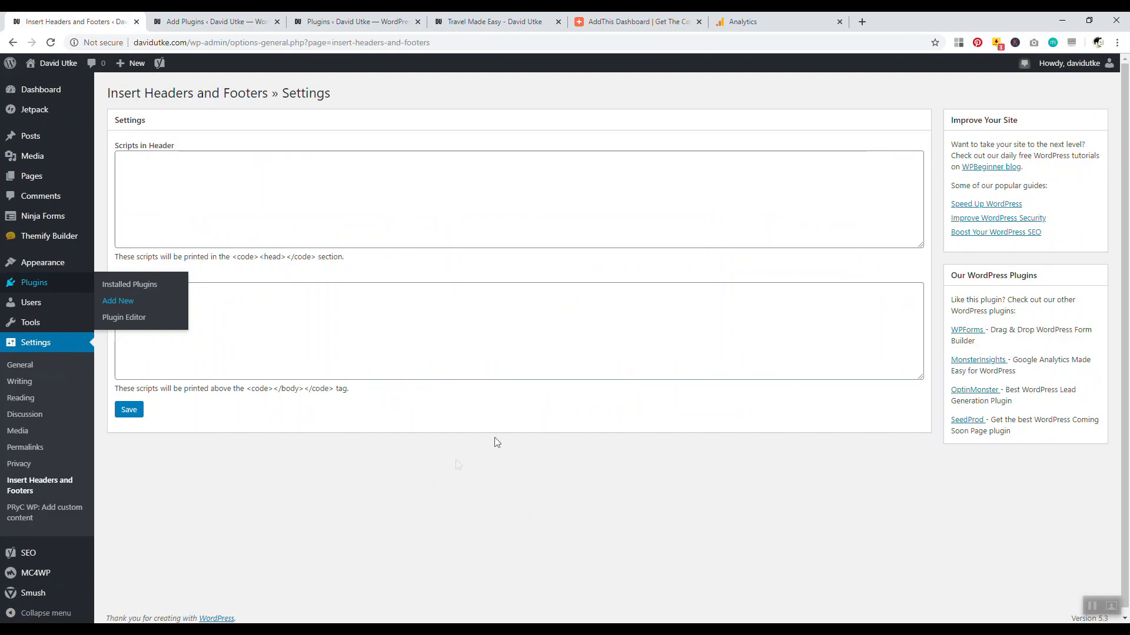
left_click(743, 22)
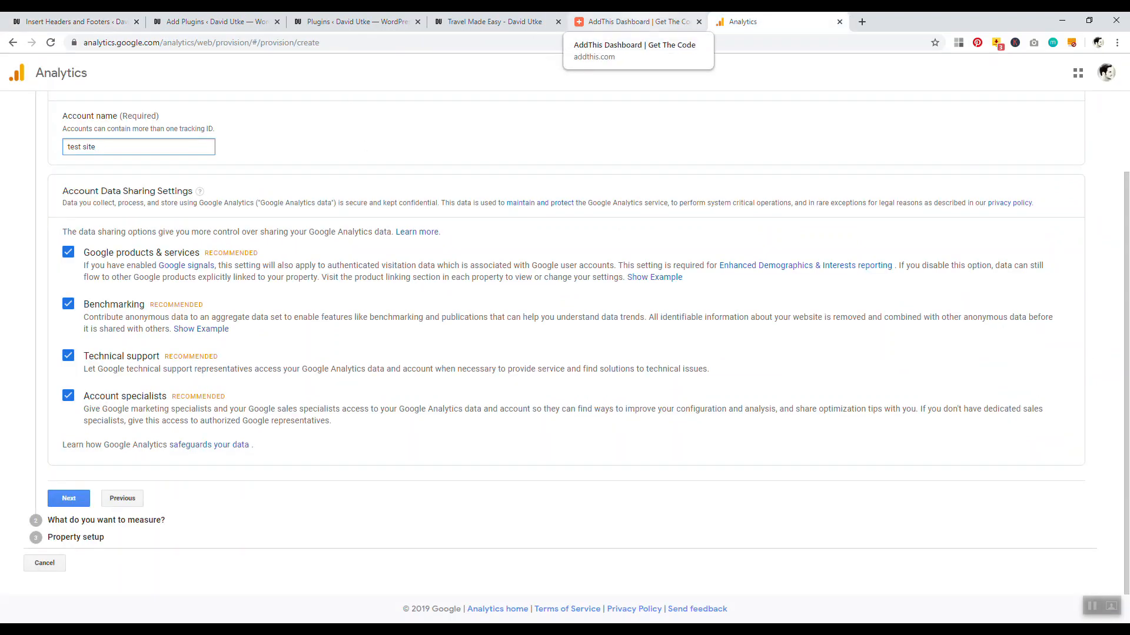
left_click(629, 22)
left_click(79, 21)
left_click(156, 176)
right_click(154, 178)
left_click(178, 266)
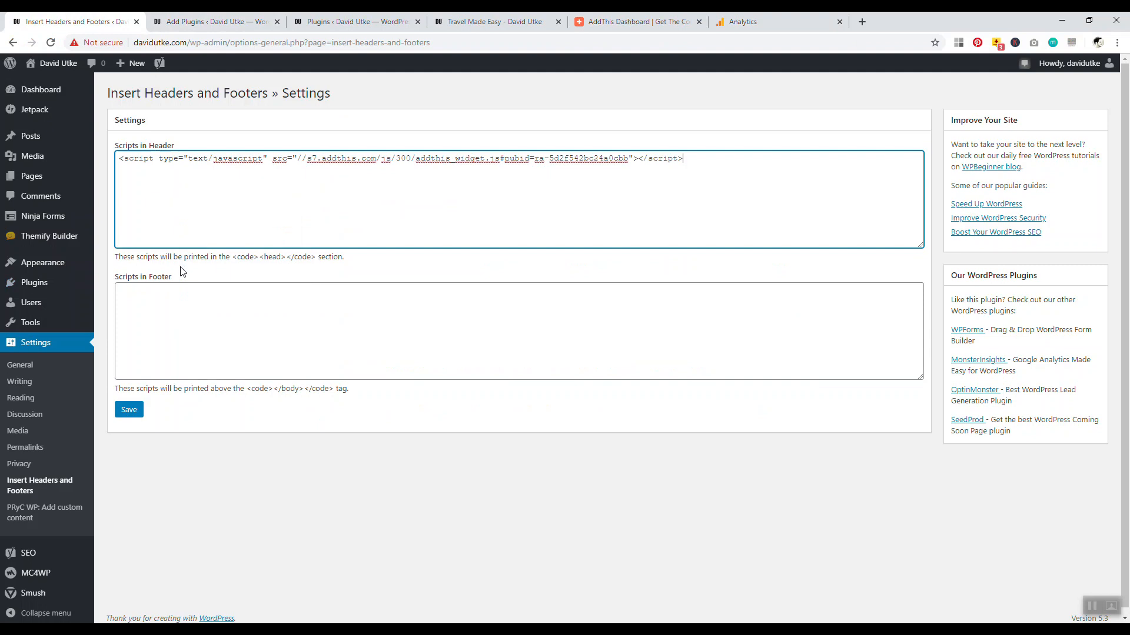
left_click(128, 410)
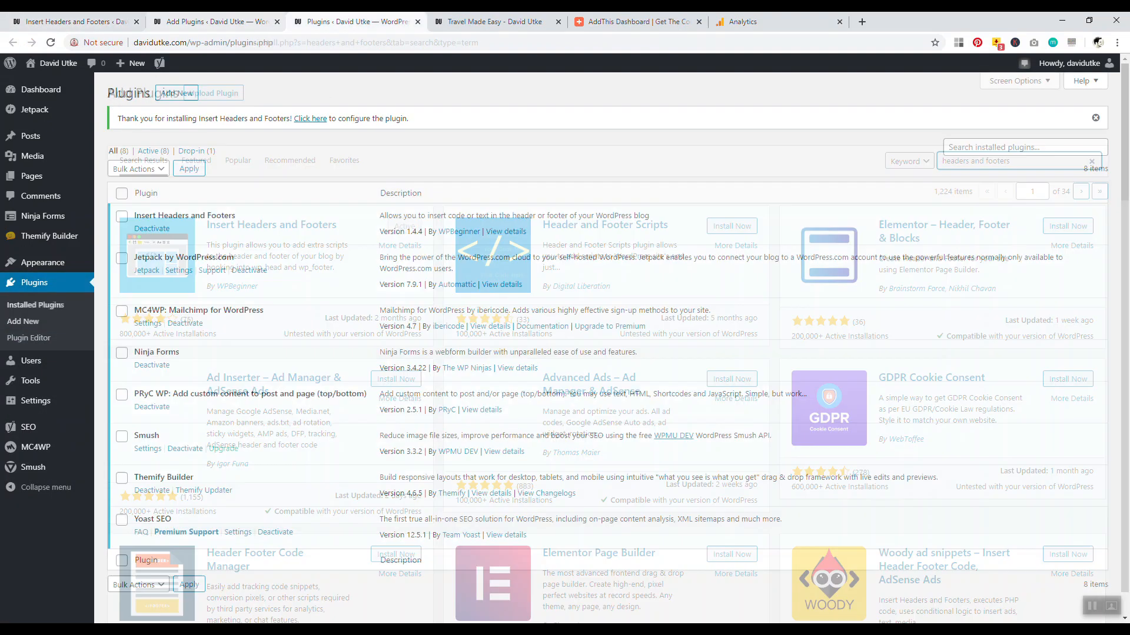
left_click(494, 22)
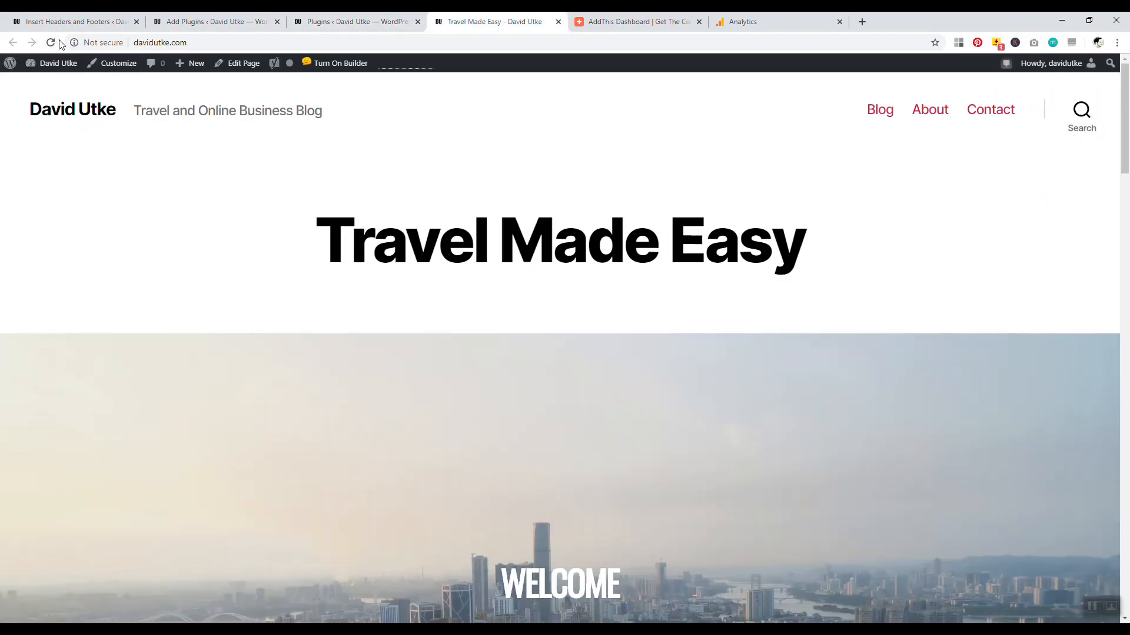
left_click(52, 42)
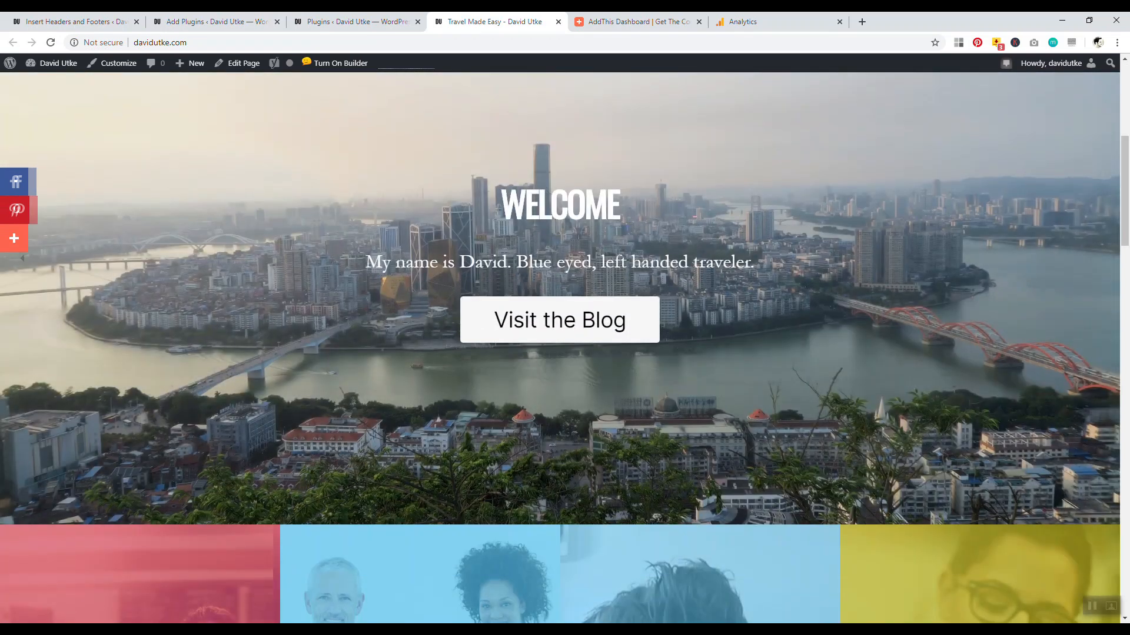
Open and close the AddThis share overlay, then open the '7 Essential Items Every Traveler Needs' blog post
left_click(13, 243)
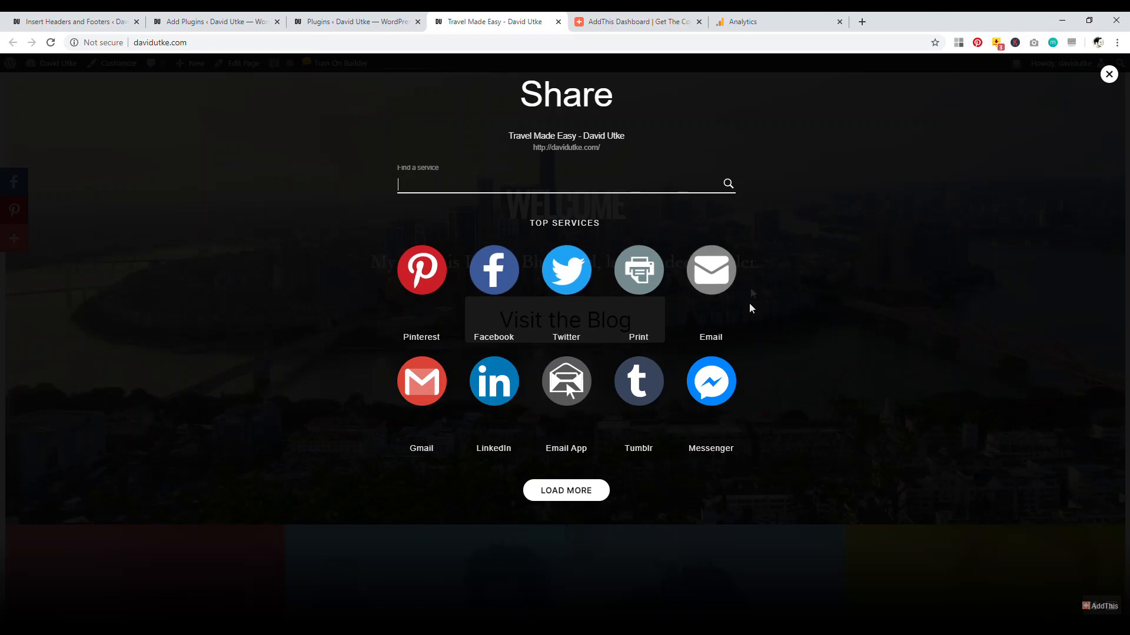
left_click(1109, 74)
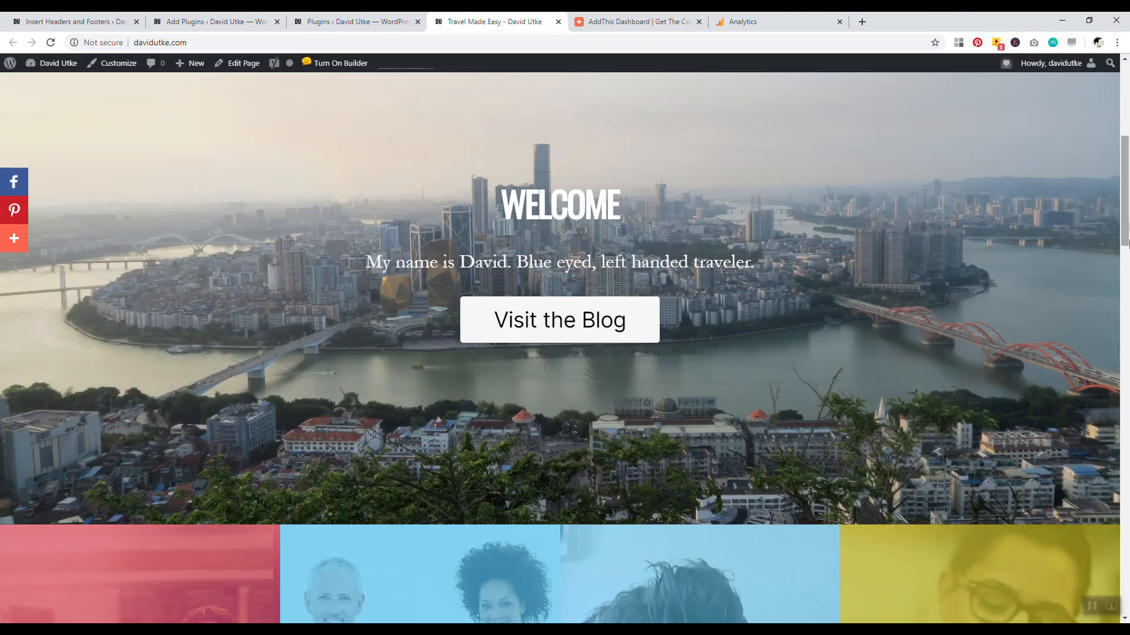
scroll(285, 94, "up", 5)
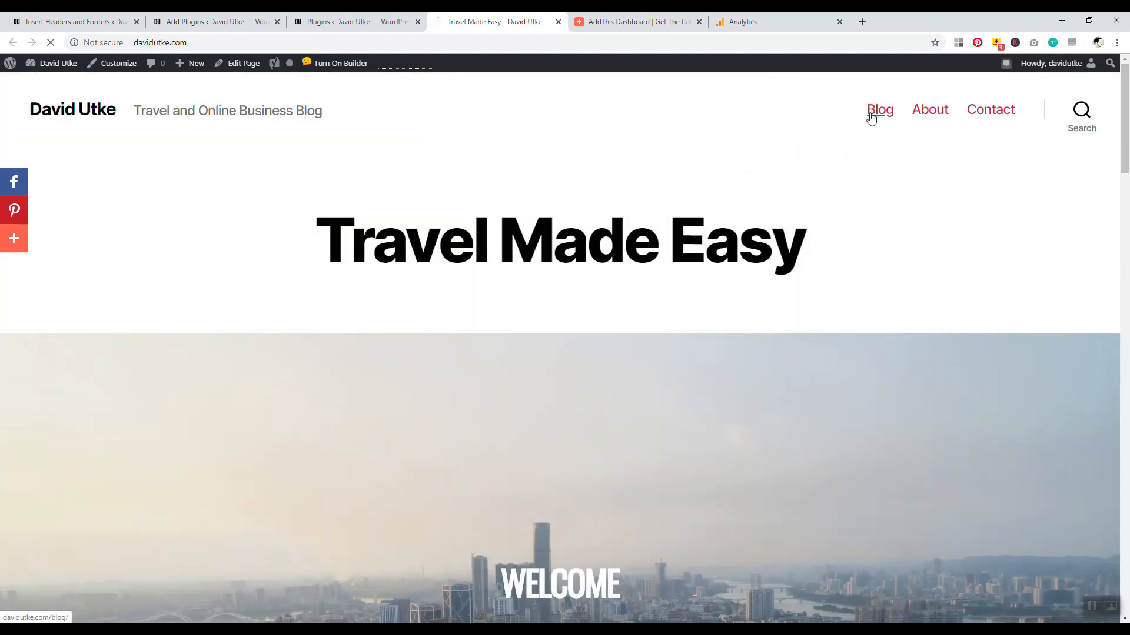
left_click(873, 113)
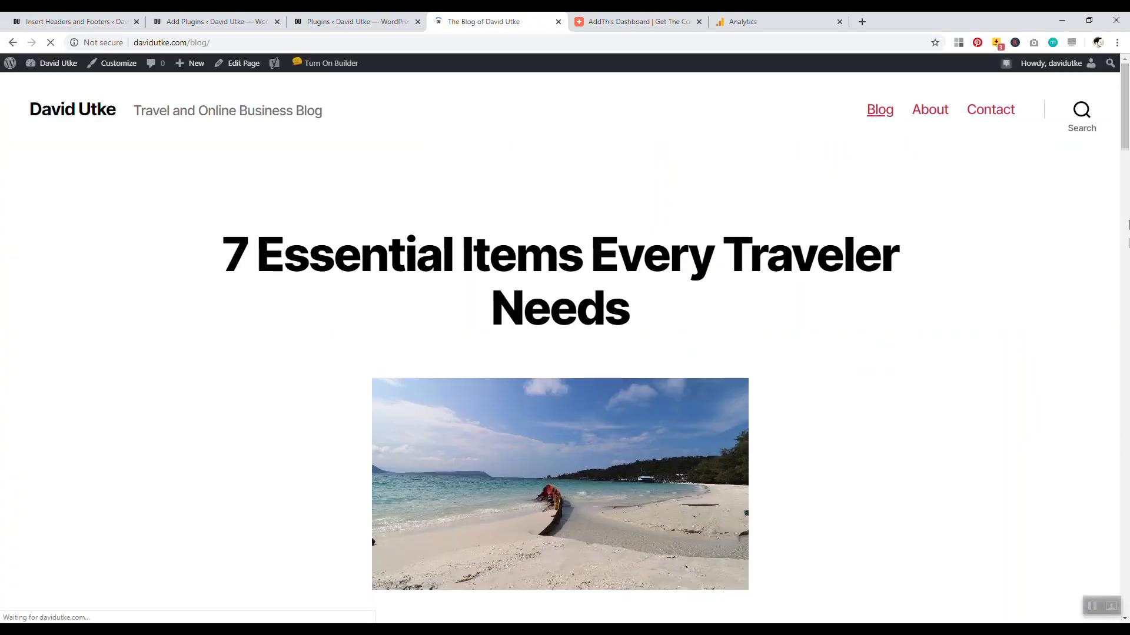
scroll(1127, 171, "down", 5)
left_click_drag(1128, 171, 1125, 52)
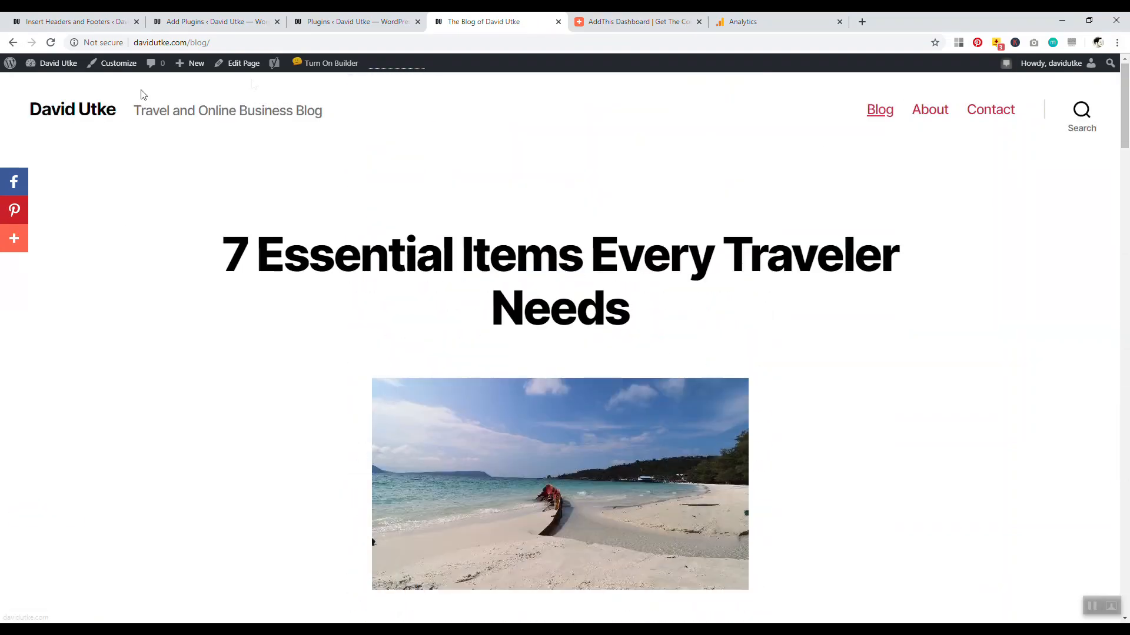
left_click(567, 274)
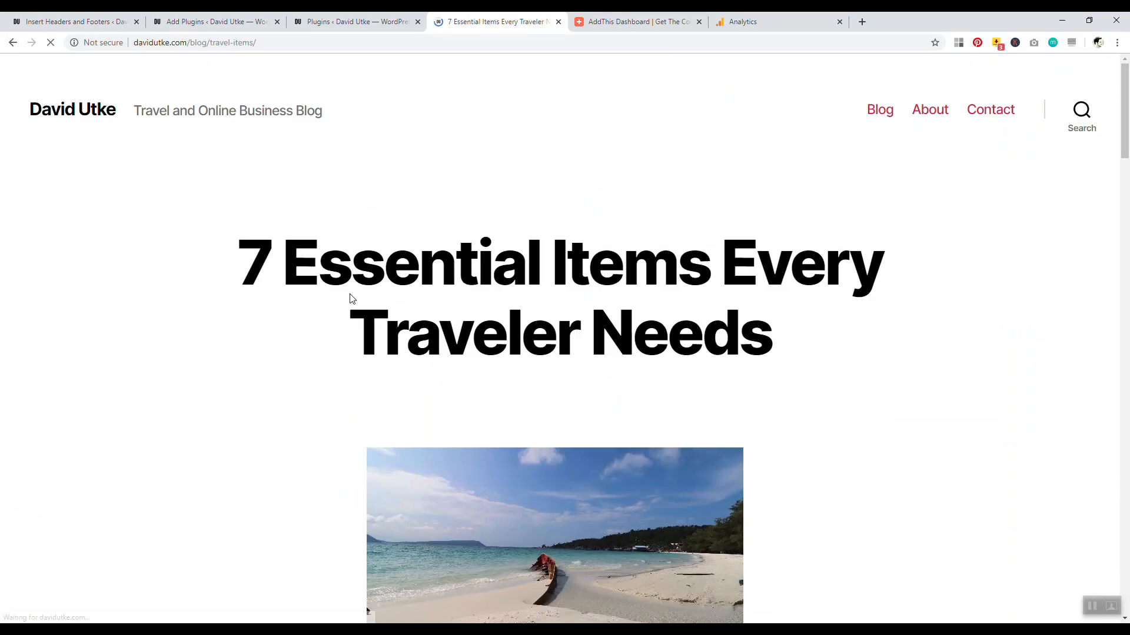
mouse_move(1127, 144)
left_mouse_down()
mouse_move(1127, 334)
mouse_move(1123, 126)
left_mouse_up()
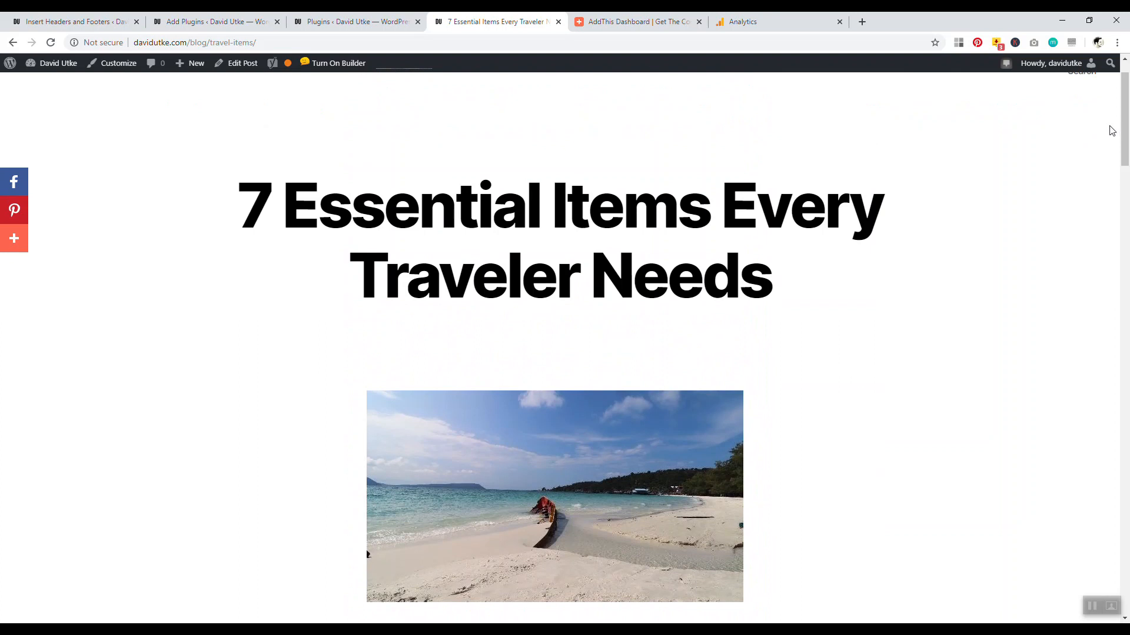
Check the AddThis Analytics overview showing 0 visits, then go back to the WordPress plugin tabs
left_click(669, 24)
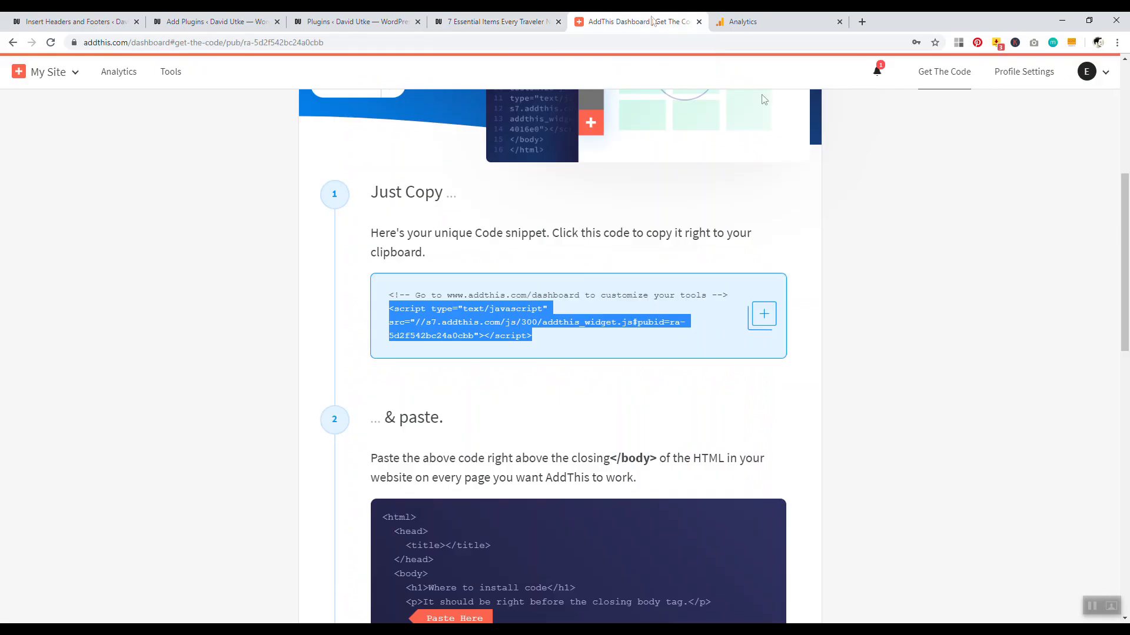
scroll(996, 202, "up", 5)
left_click(118, 71)
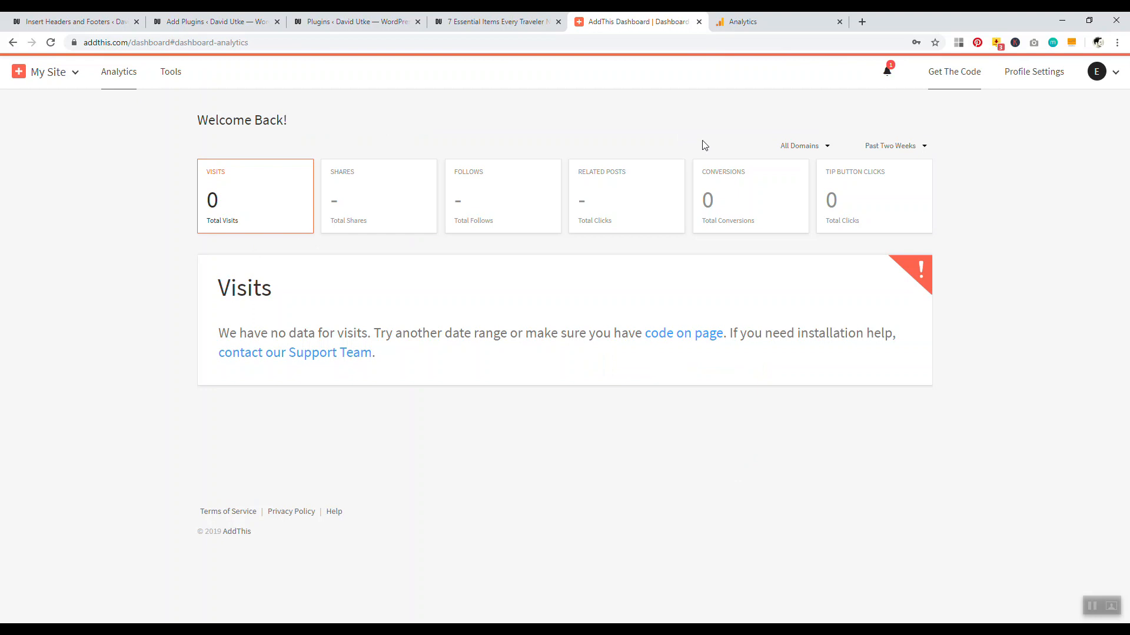
left_click(470, 21)
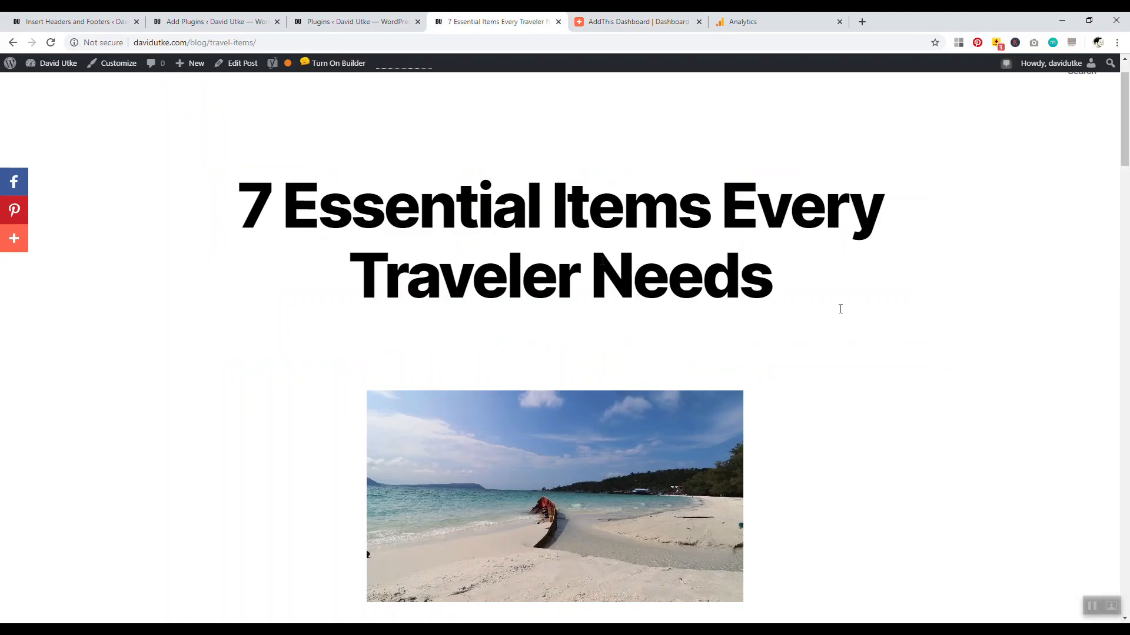
left_click(356, 21)
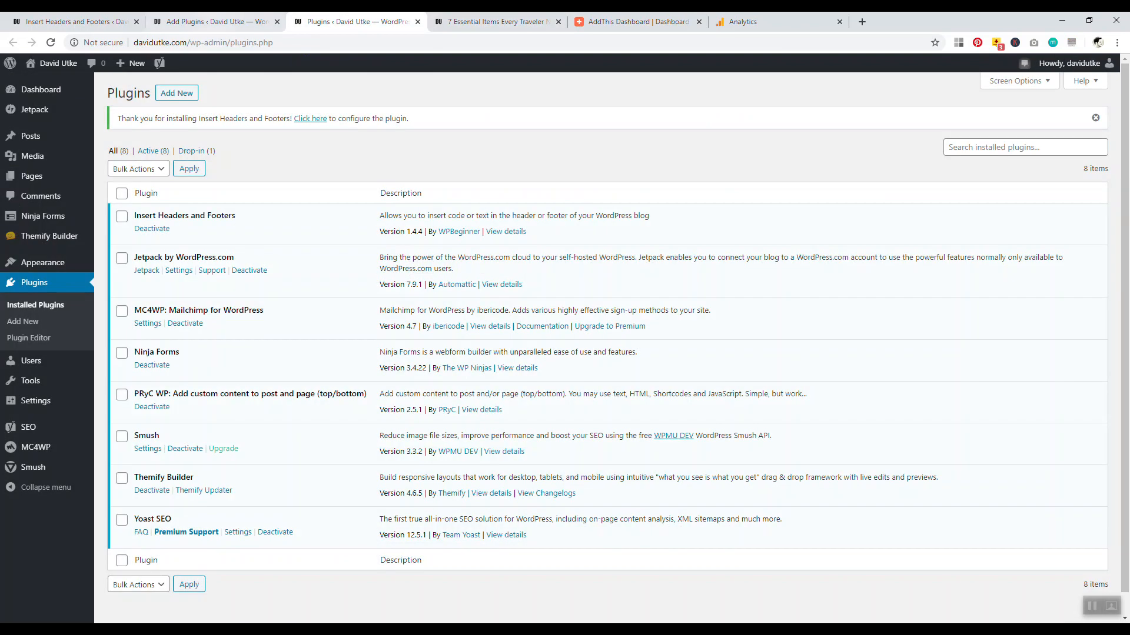
left_click(212, 21)
Search Google for 'google analytics' in a new tab, glance at AdThrive, then return to Analytics account creation
left_click(71, 21)
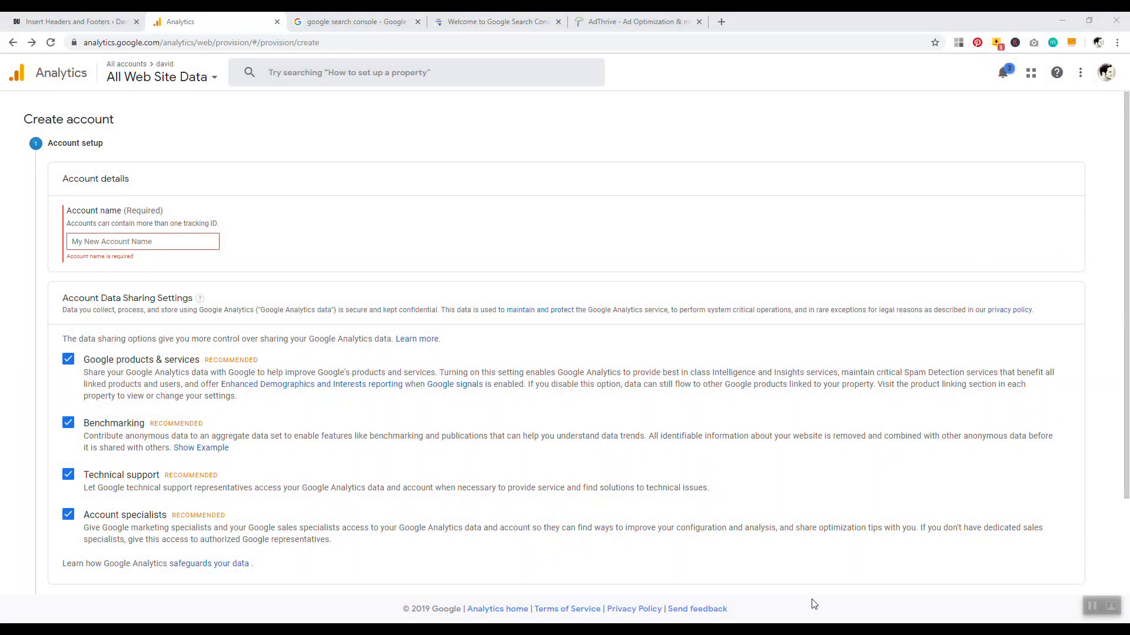
left_click(723, 20)
type("oogle an")
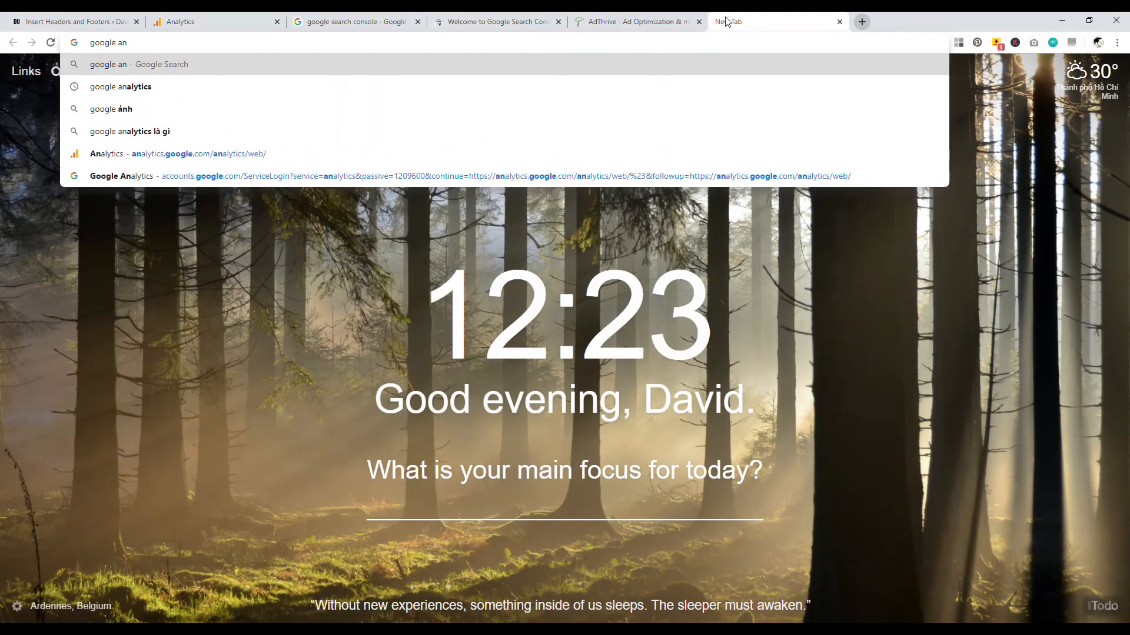
key("Down")
key("Return")
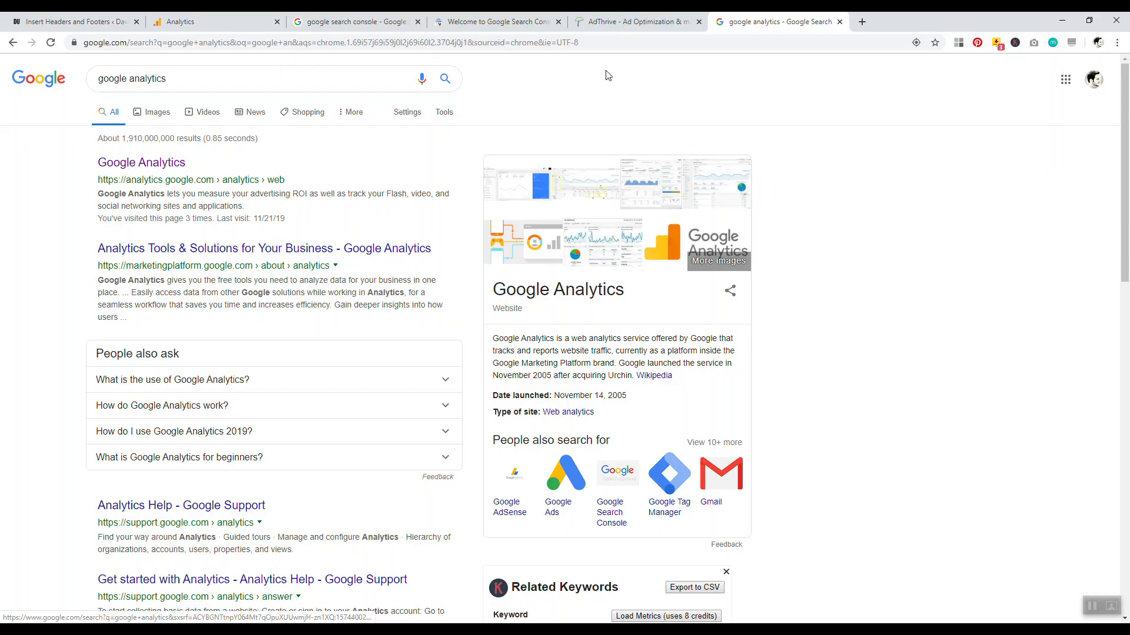
left_click(632, 22)
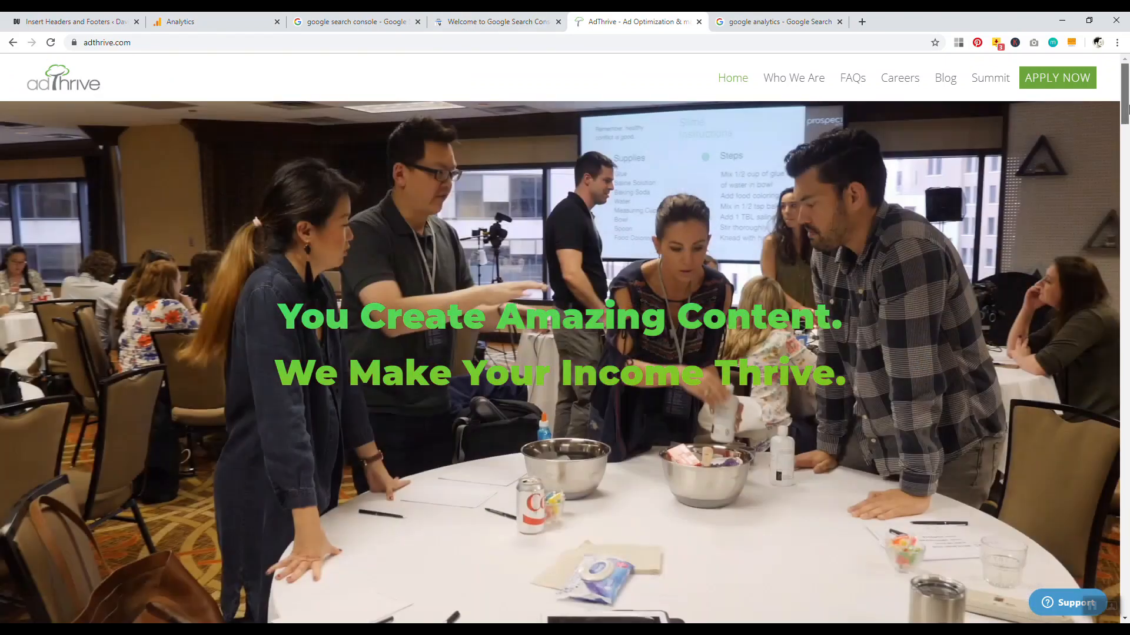
mouse_move(1125, 110)
left_mouse_down()
mouse_move(1128, 189)
mouse_move(1126, 108)
left_mouse_up()
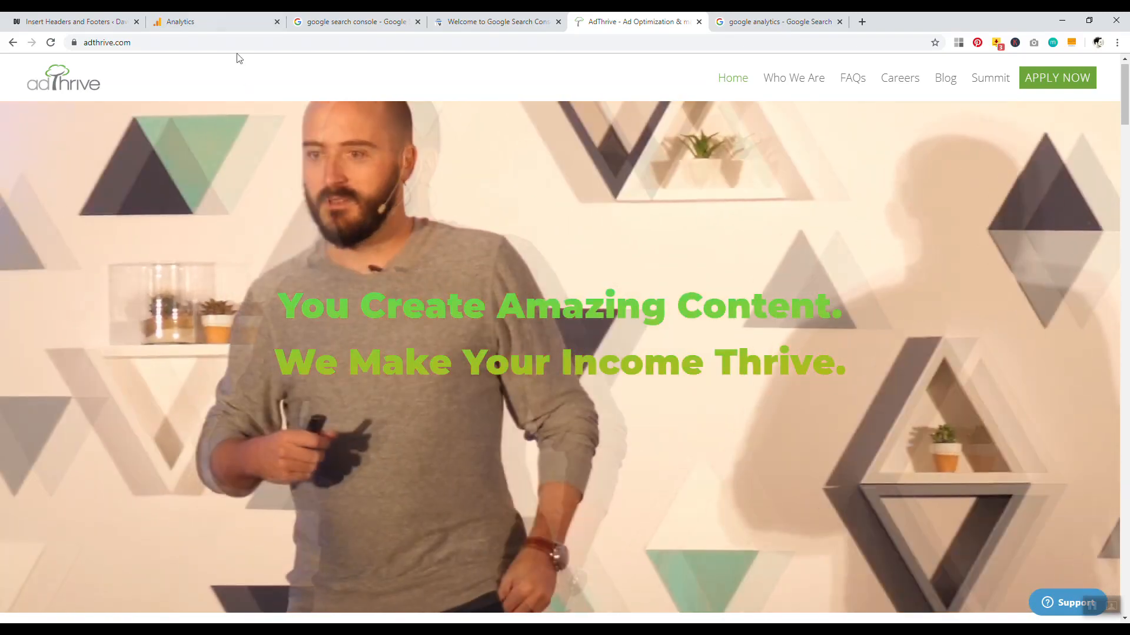
left_click(229, 21)
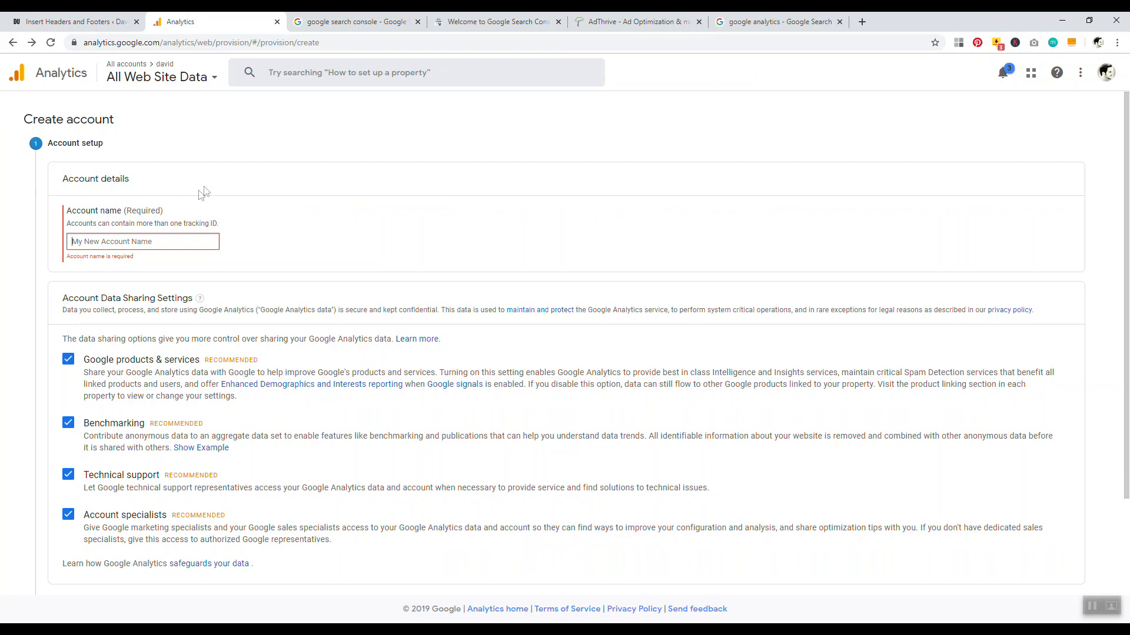
Name the new Analytics account 'test account' and choose Web as the measurement type
type("t")
key("BackSpace")
type("t")
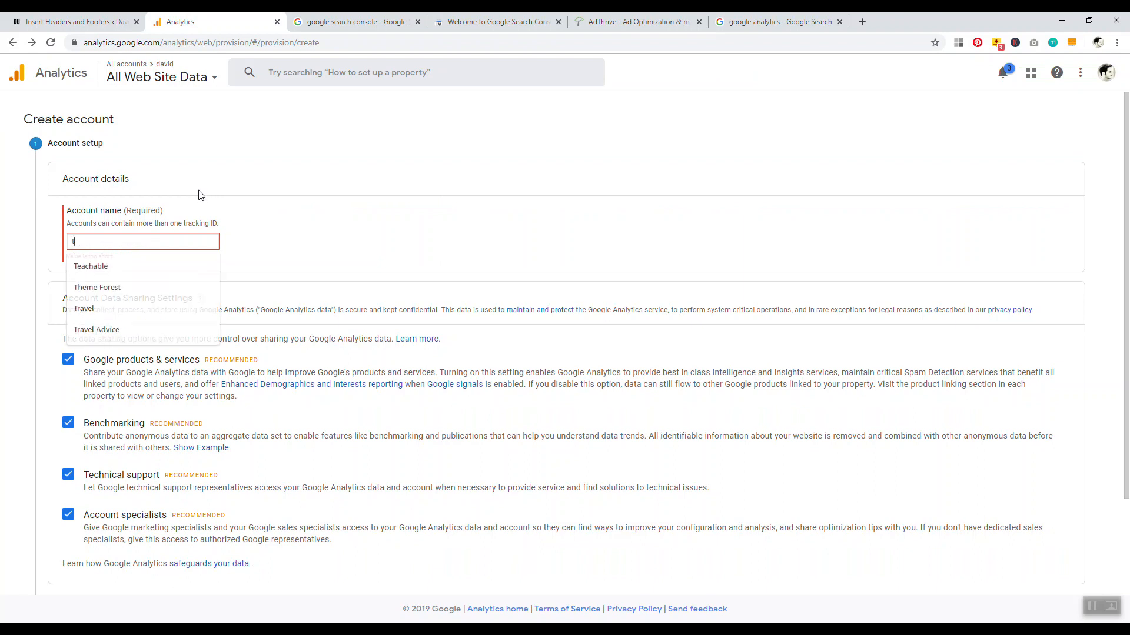
type("est account")
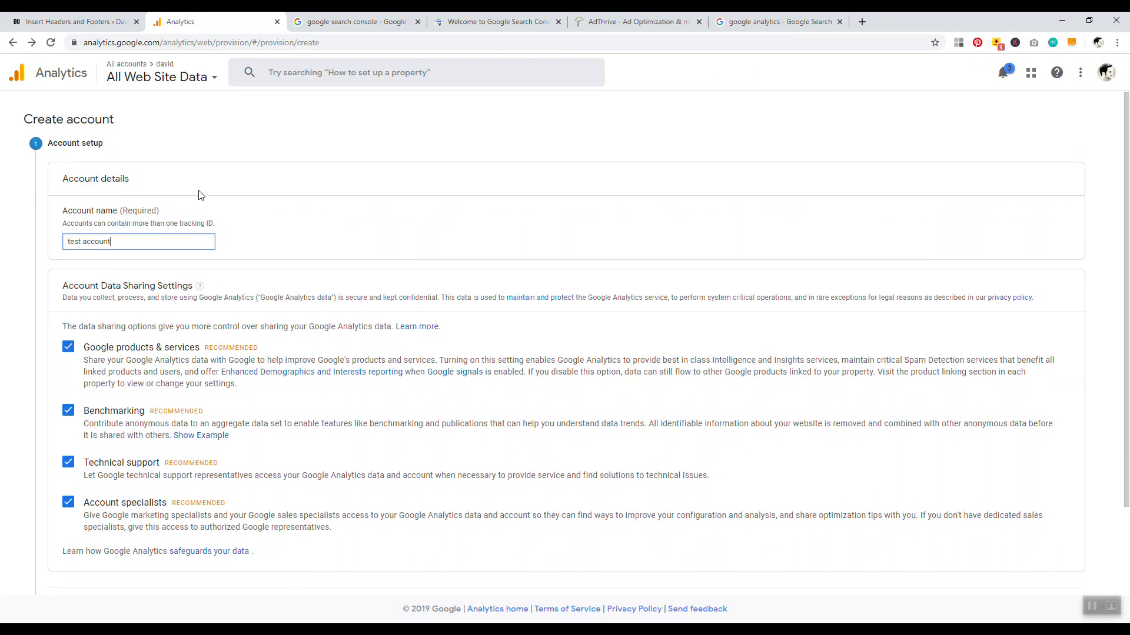
scroll(69, 435, "down", 2)
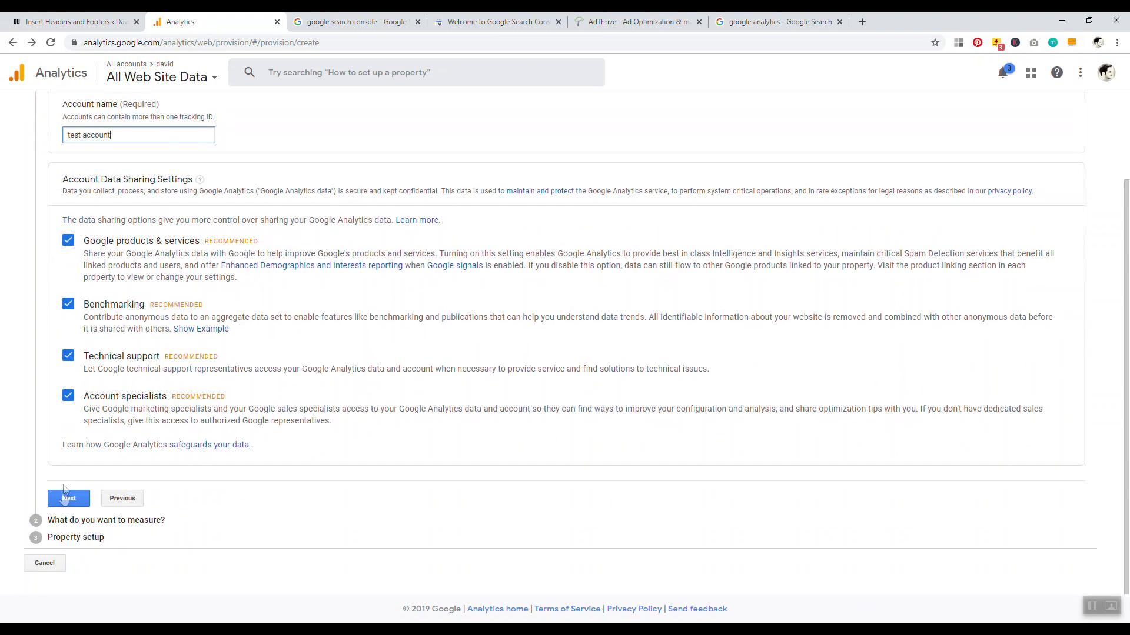
left_click(64, 499)
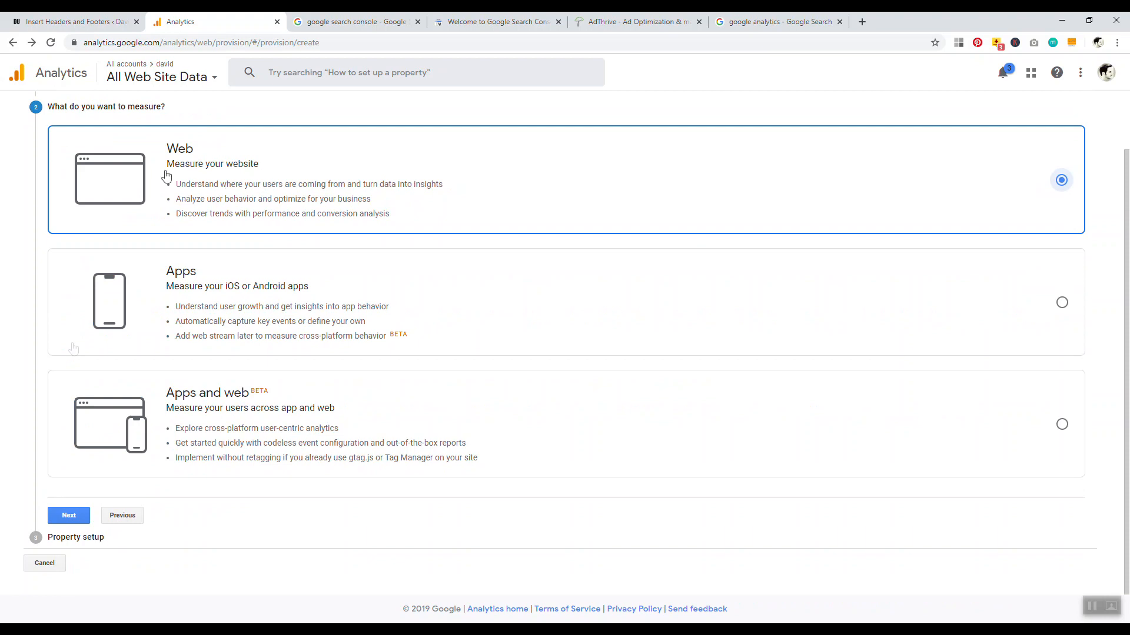
left_click(69, 515)
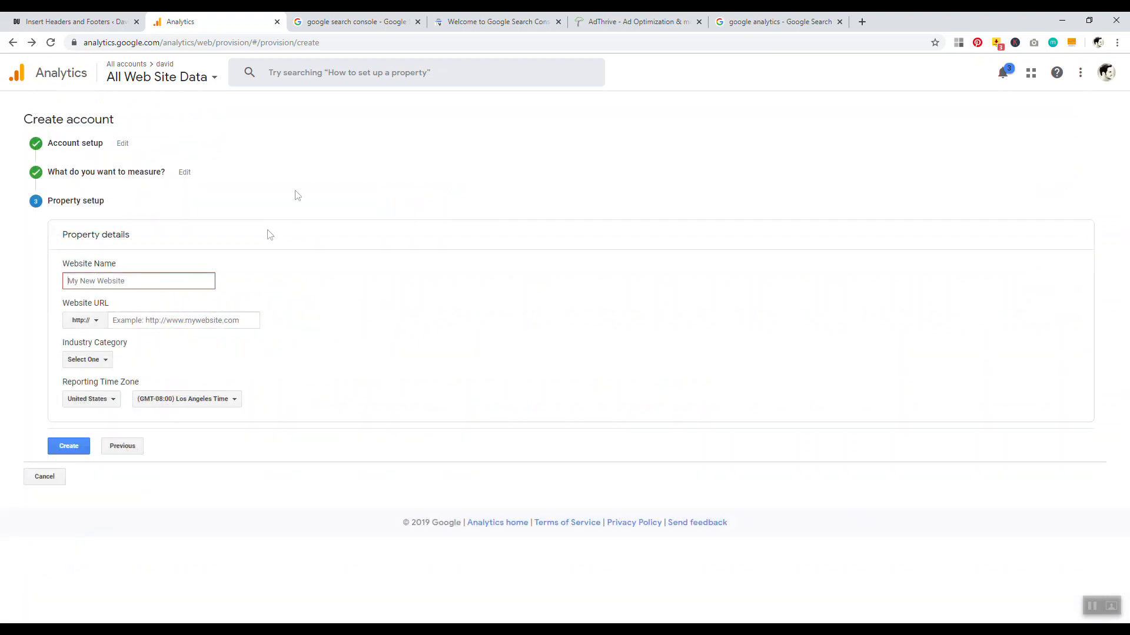
Enter the blog's website name and URL, create the property, and accept both data terms
type("david")
left_click(155, 320)
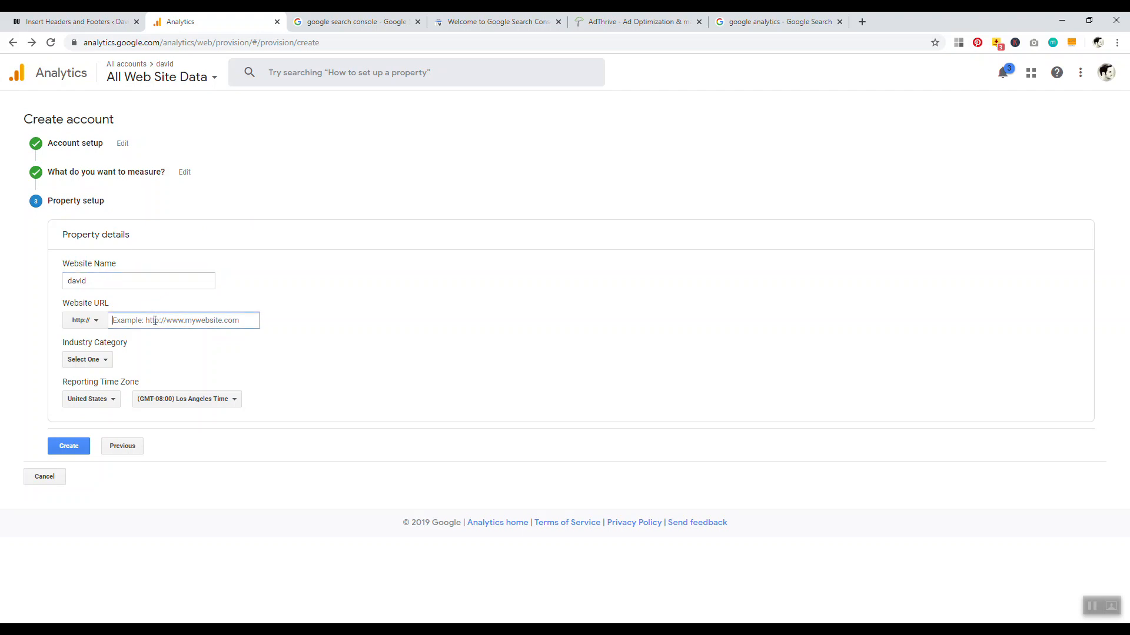
type("davidutke.com")
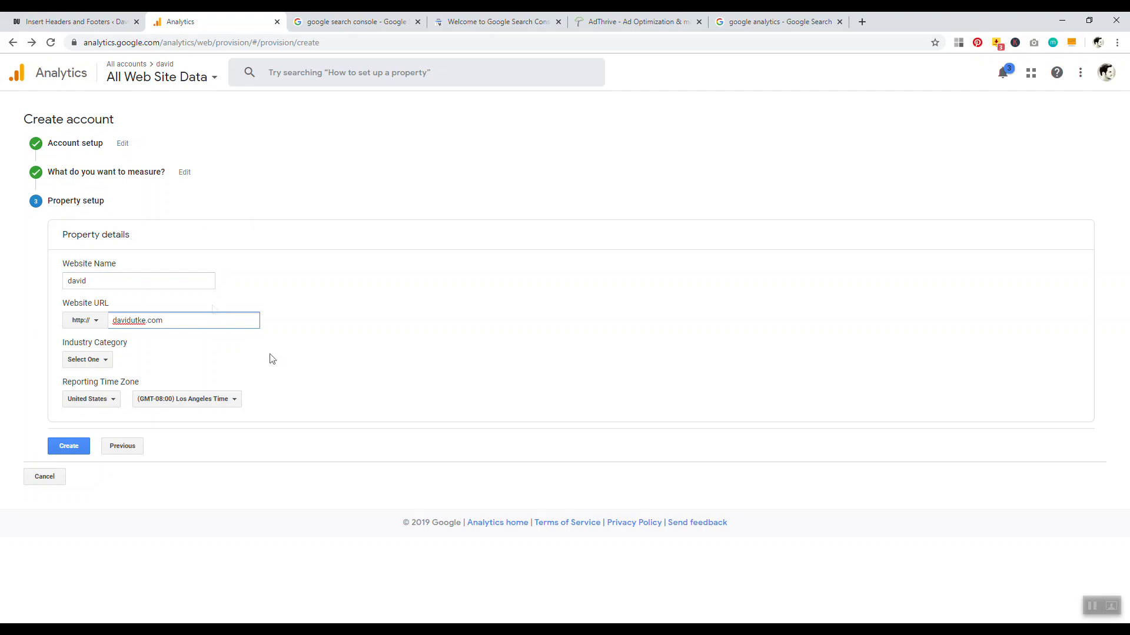
left_click(66, 446)
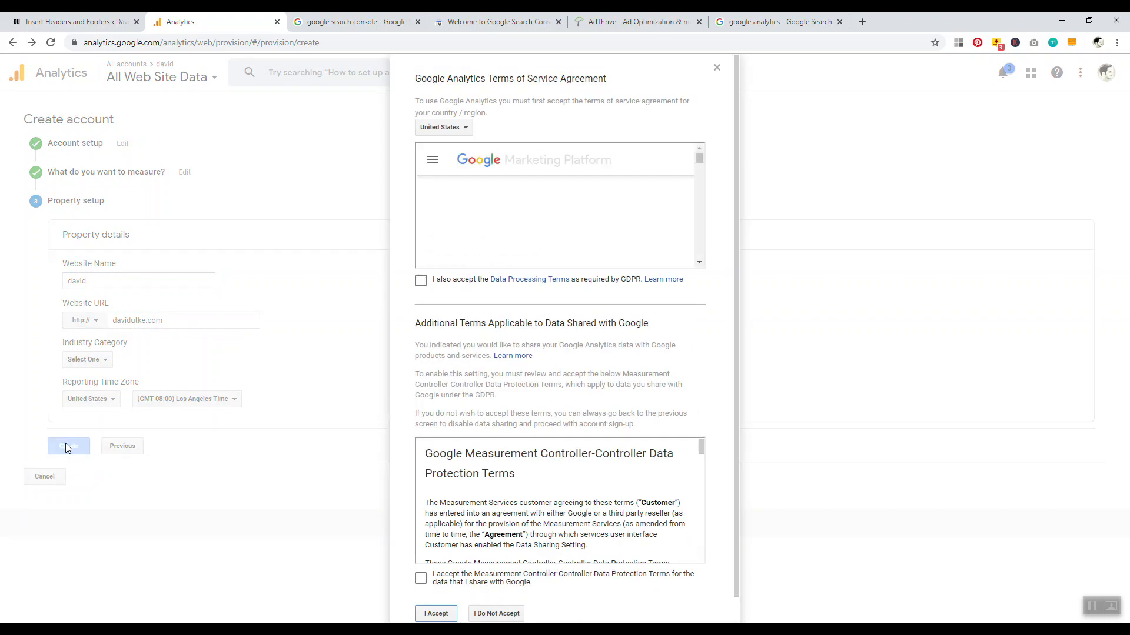
left_click(421, 280)
scroll(418, 542, "down", 1)
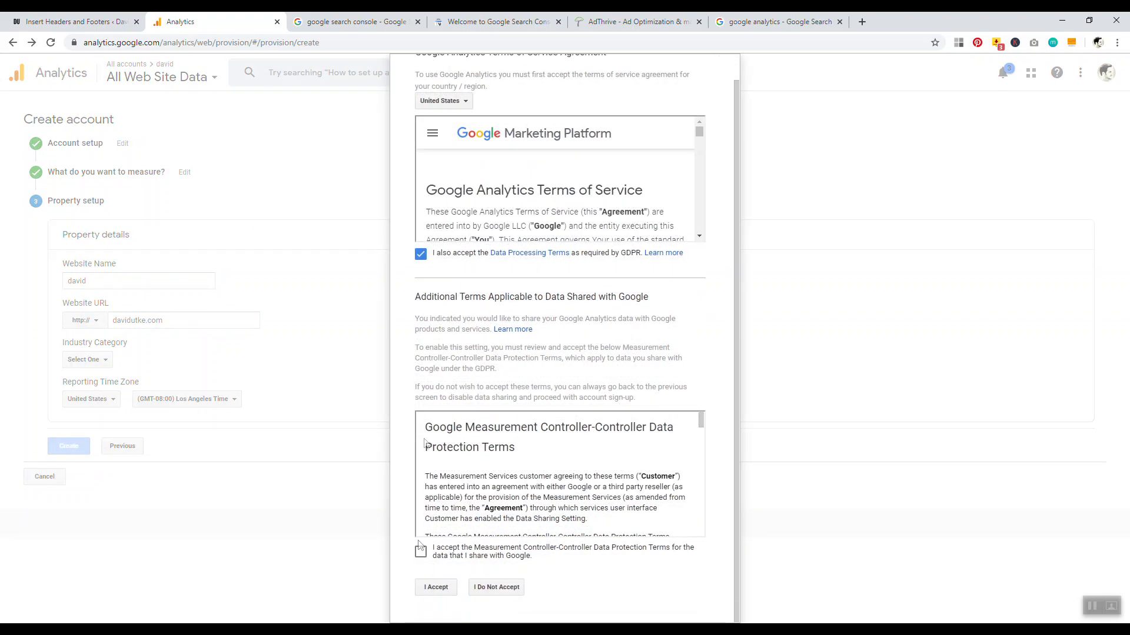
left_click(420, 551)
left_click(433, 588)
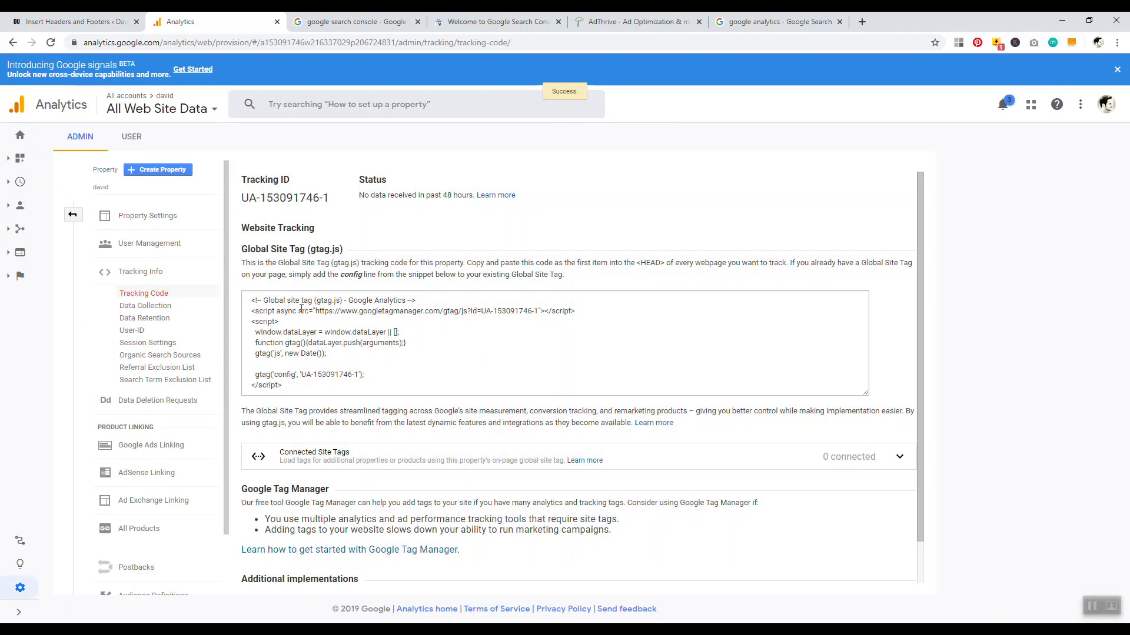
Copy the gtag.js tracking snippet and return to the Insert Headers and Footers settings
left_click(383, 376)
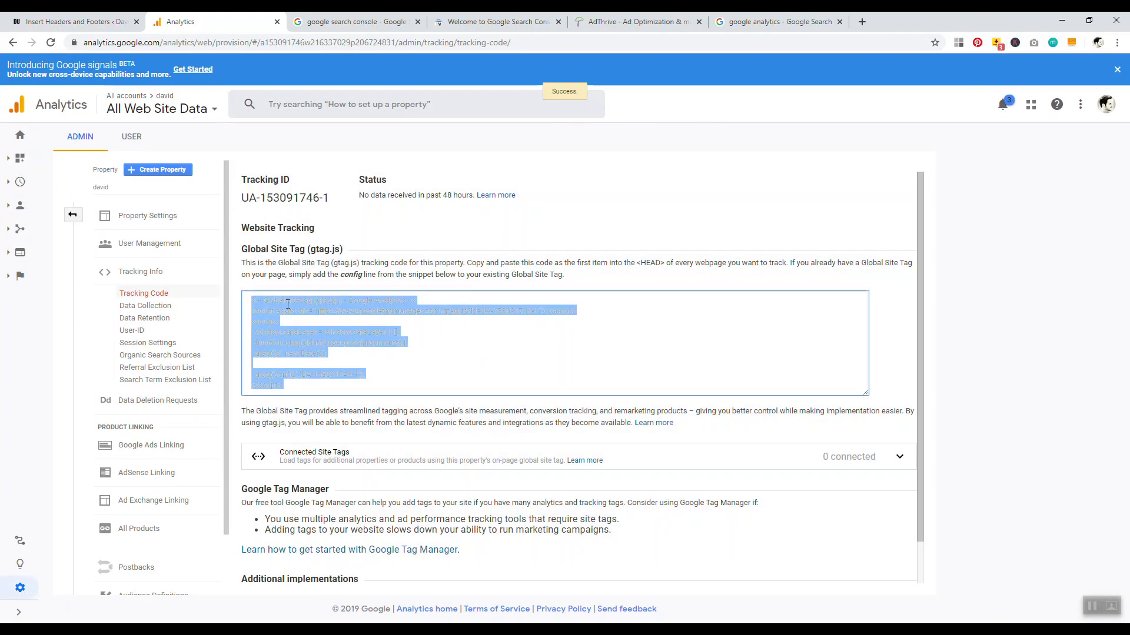
right_click(291, 306)
left_click(315, 311)
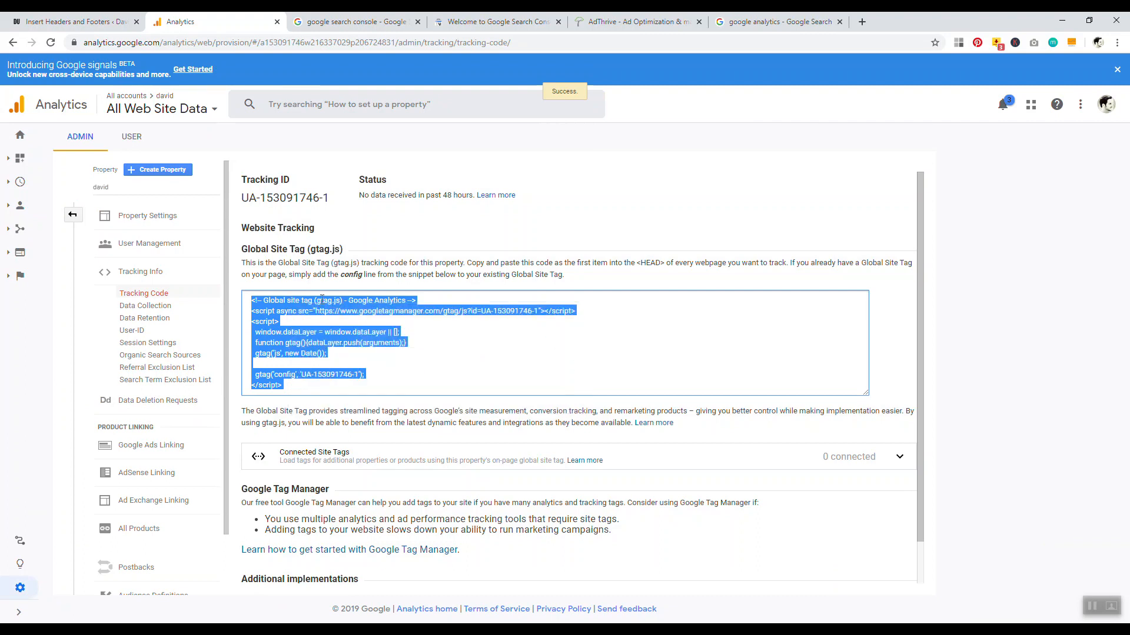
left_click(70, 22)
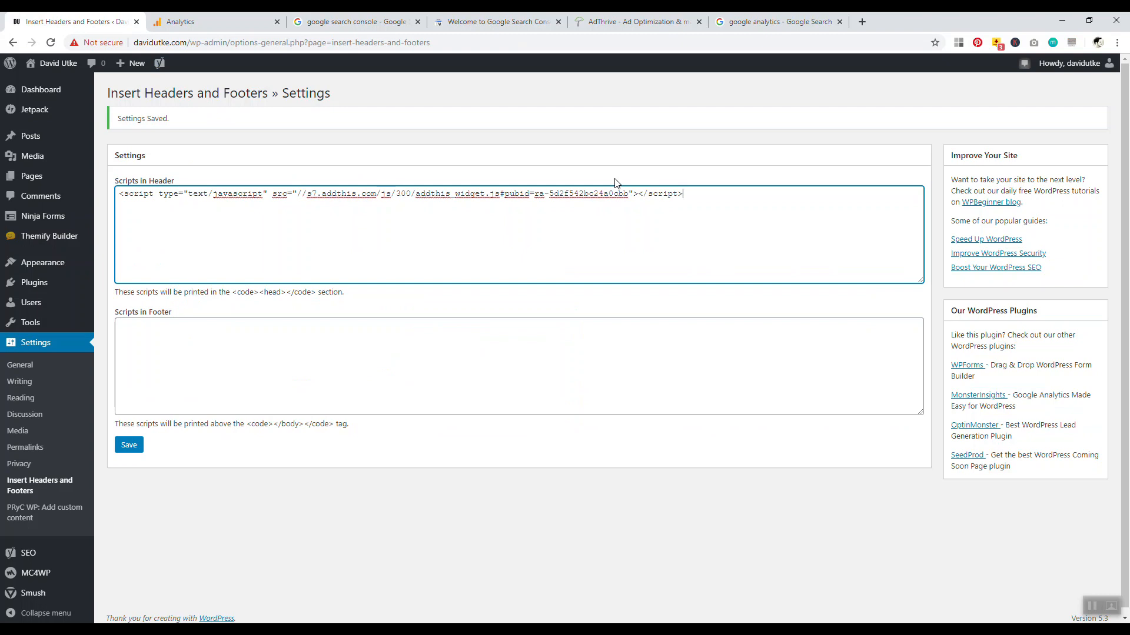
Paste the Google Analytics gtag.js snippet into Scripts in Header
left_click(250, 361)
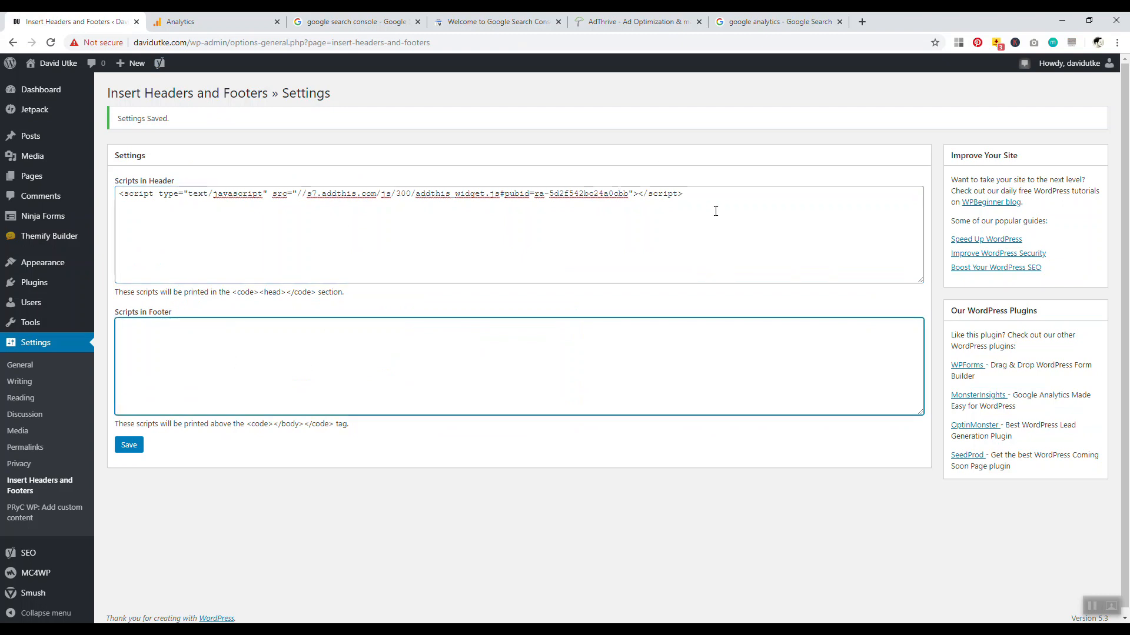
left_click(703, 193)
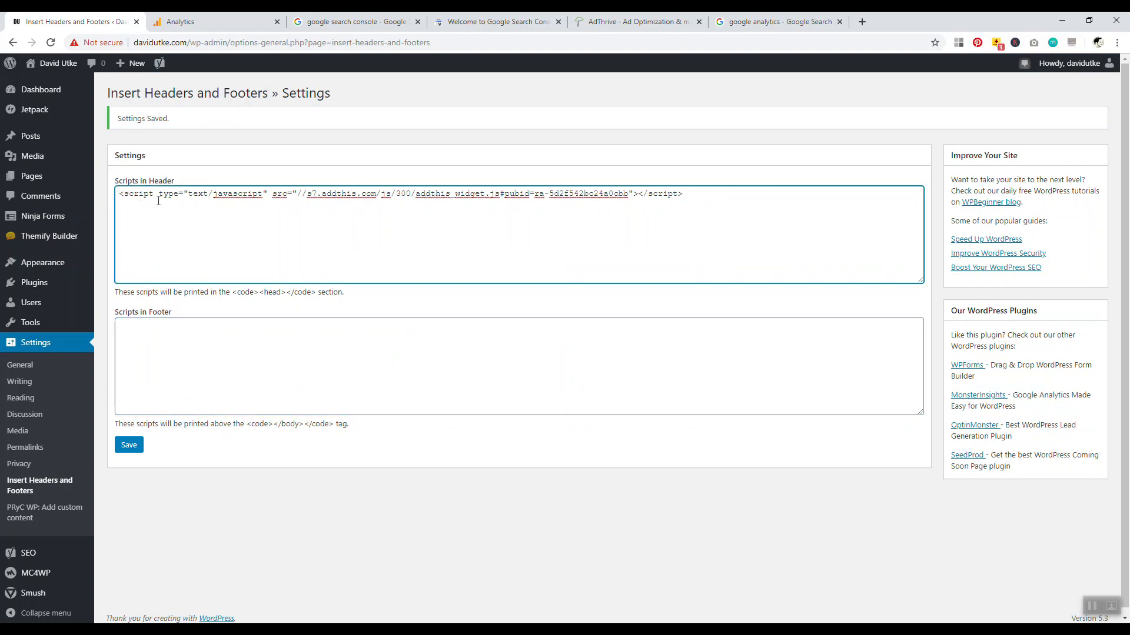
right_click(125, 210)
left_click(152, 297)
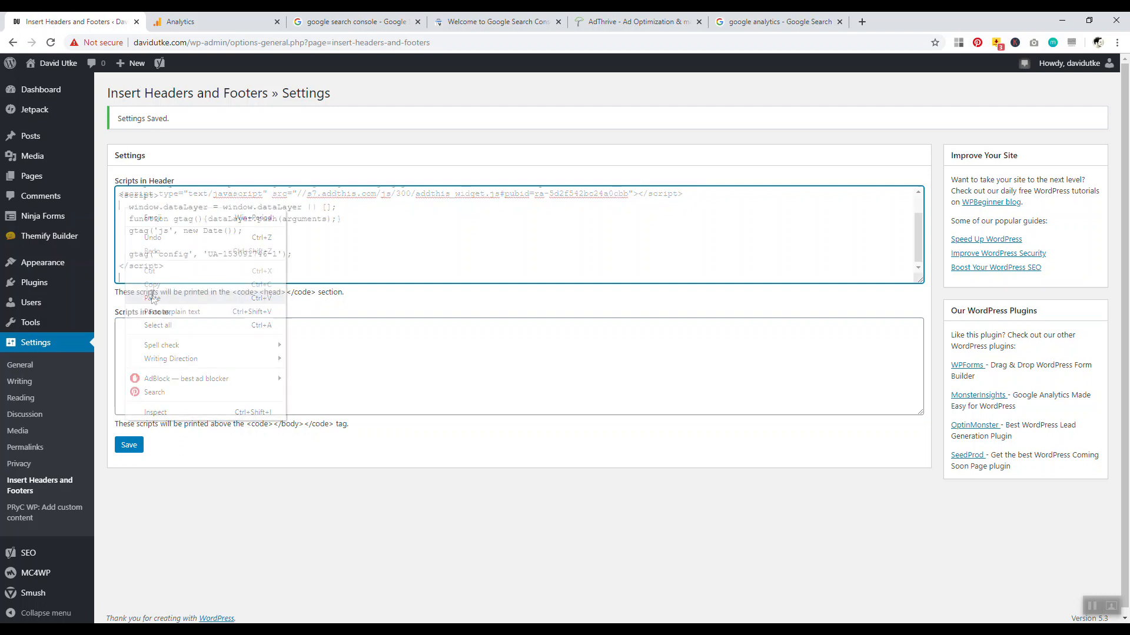
Move the AddThis script line into Scripts in Footer, remove the blank header line, and save
left_click_drag(920, 250, 920, 234)
left_click_drag(687, 194, 117, 187)
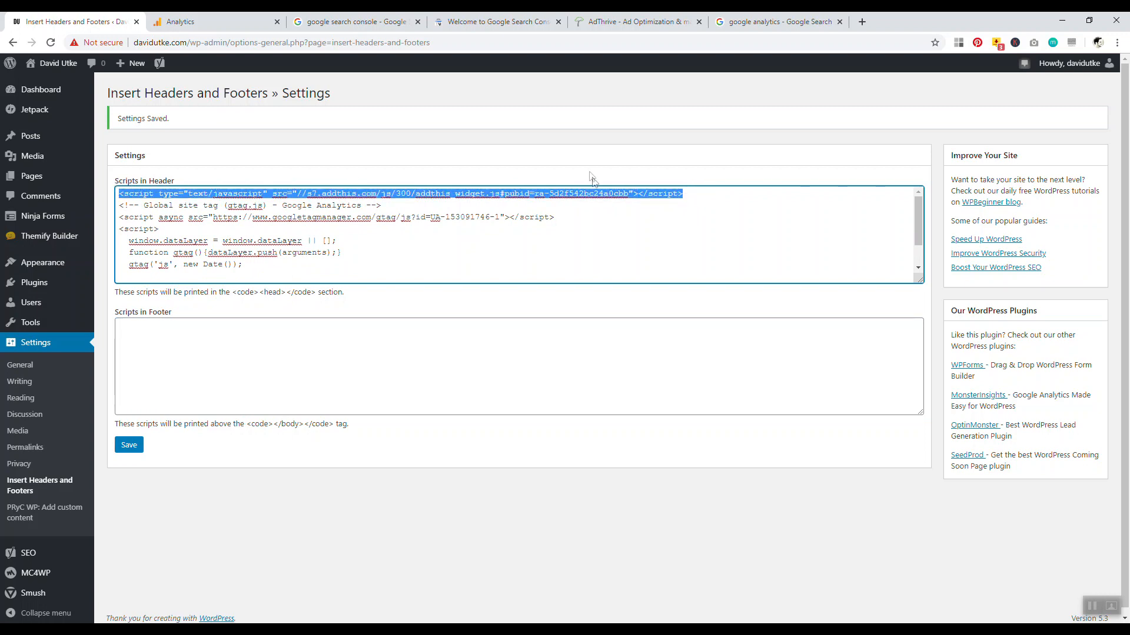
right_click(591, 194)
left_click(613, 223)
left_click(165, 340)
right_click(166, 339)
left_click(178, 427)
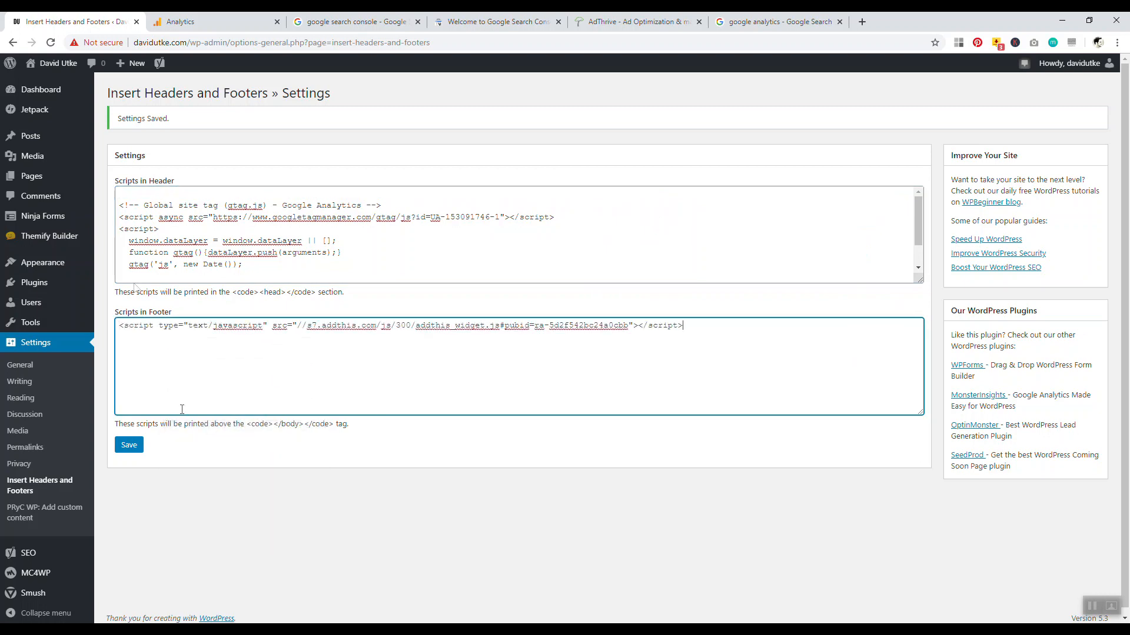
left_click(120, 205)
key("BackSpace")
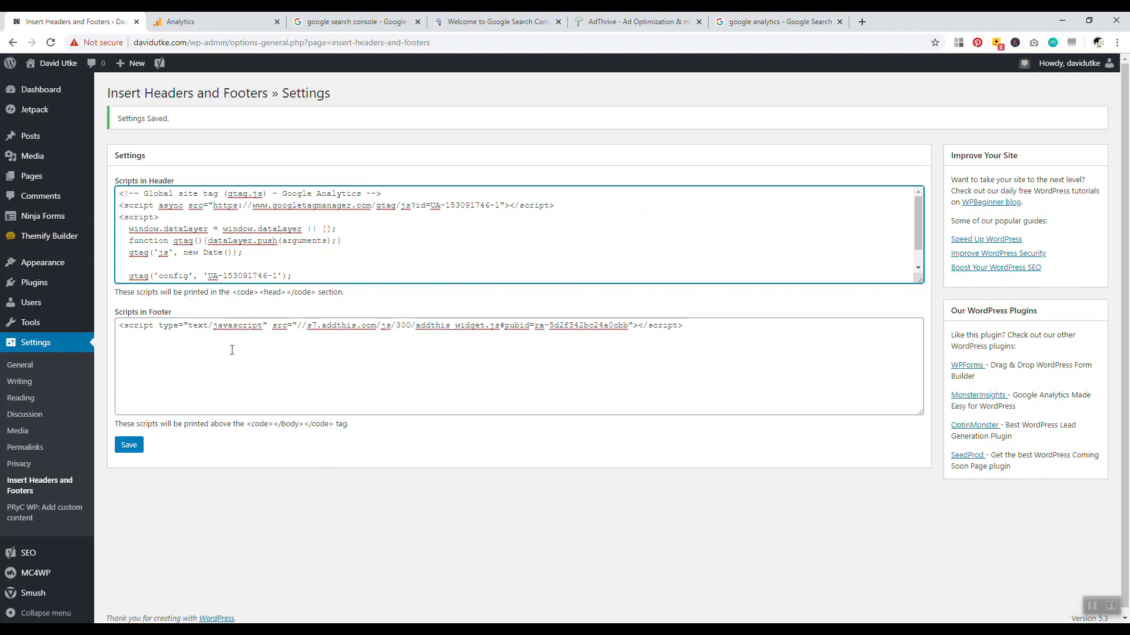
left_click(130, 447)
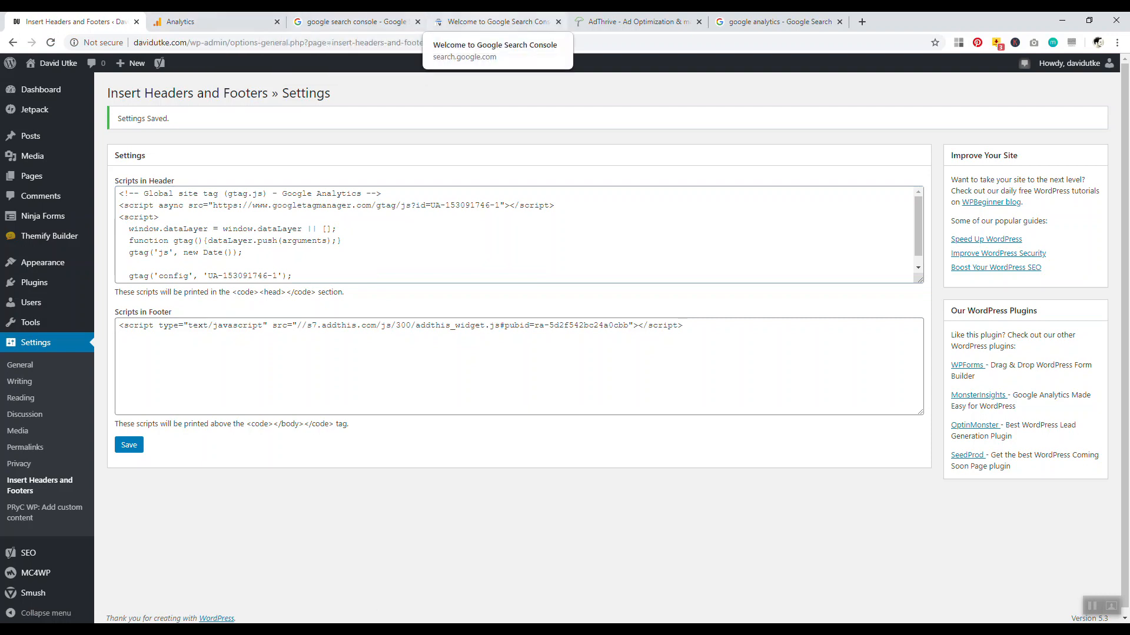
Open the first 'Google Search Console' result from the google search console results
left_click(493, 22)
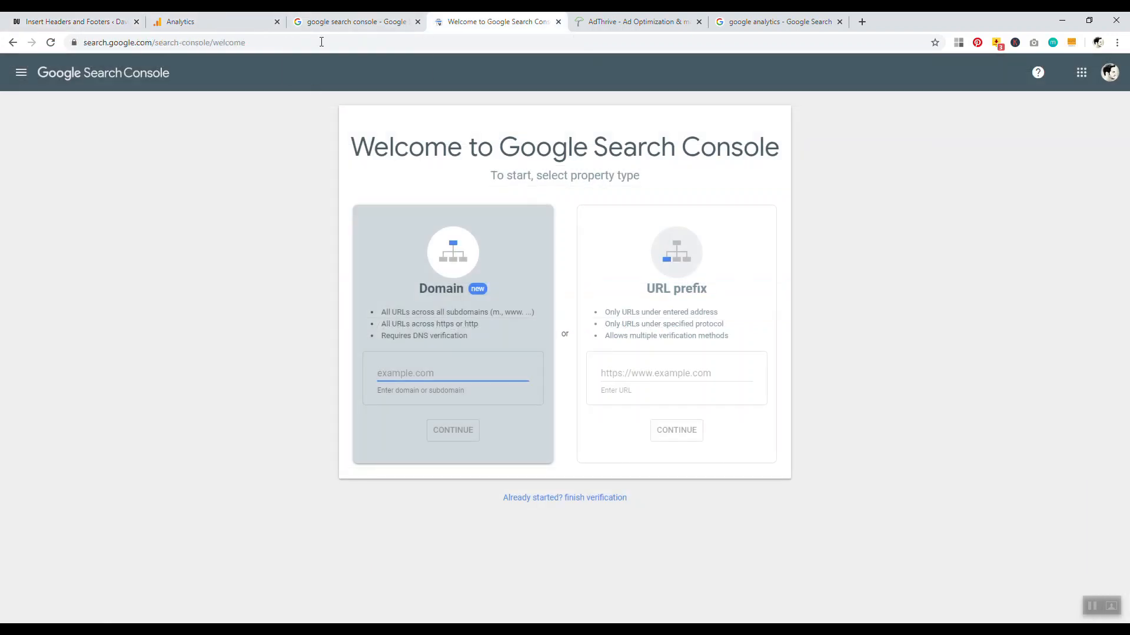
left_click(335, 22)
left_click(152, 164)
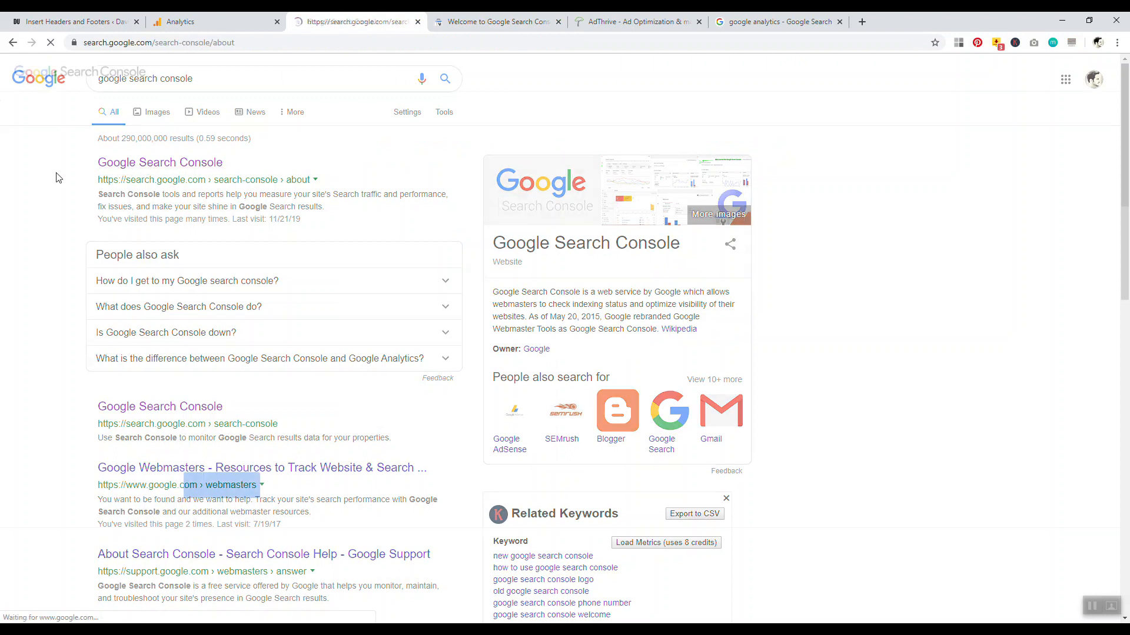
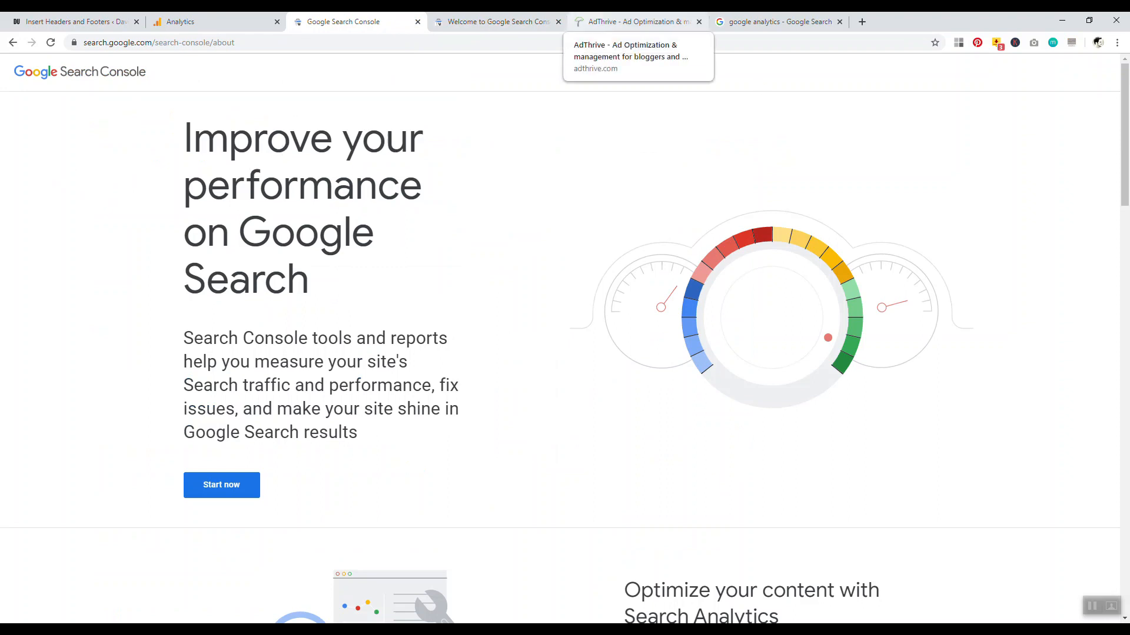
left_click(508, 22)
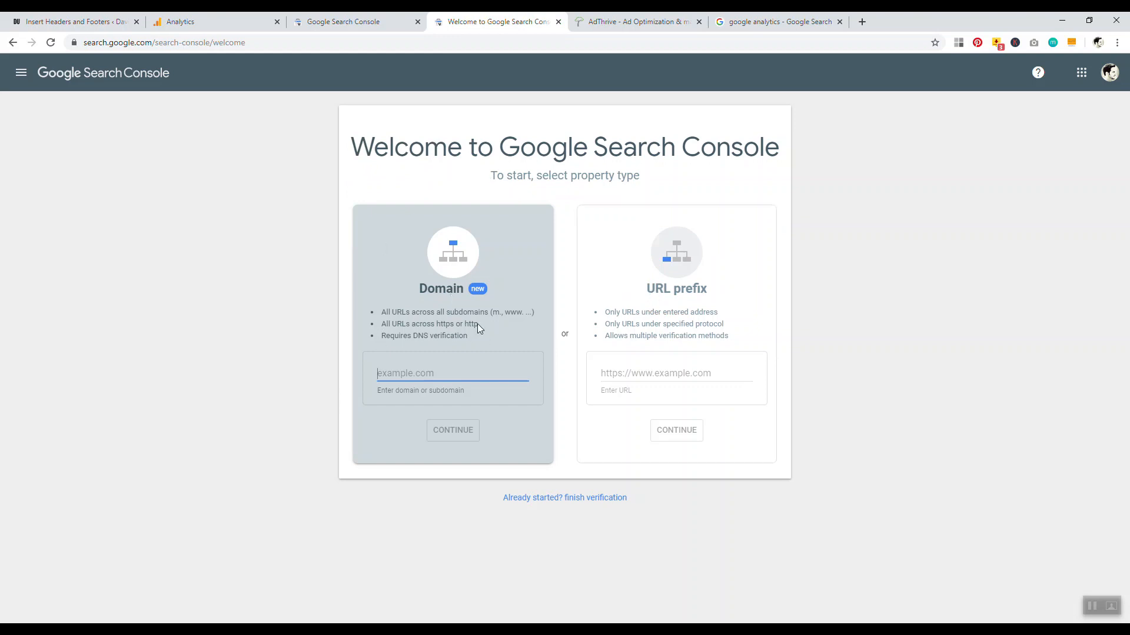
left_click(653, 372)
type("http://davidutke.com")
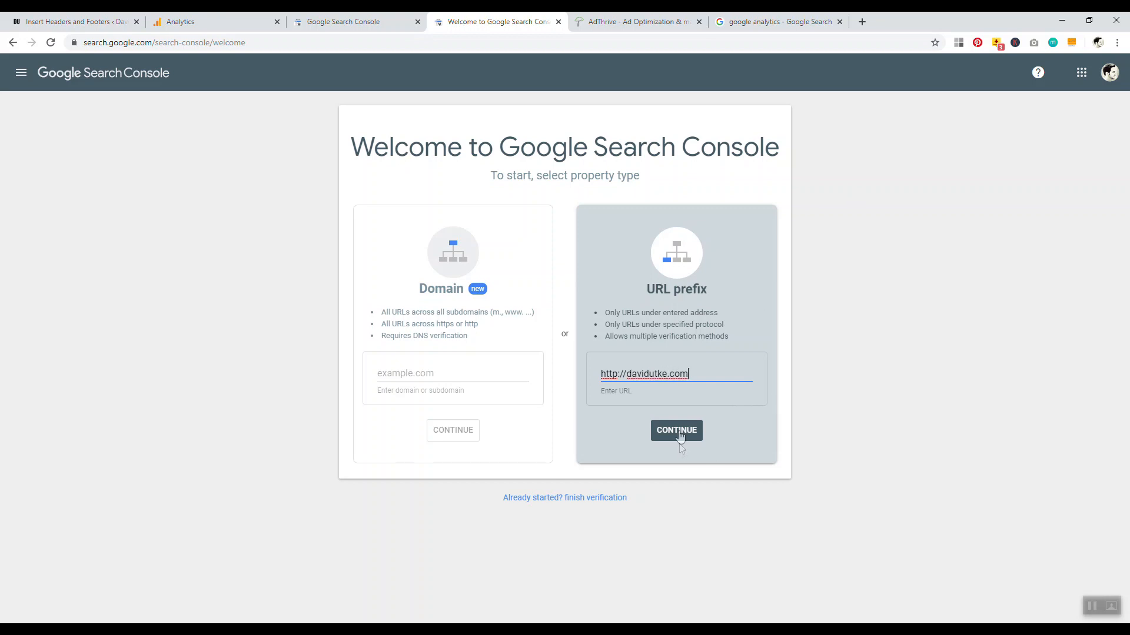
left_click(680, 435)
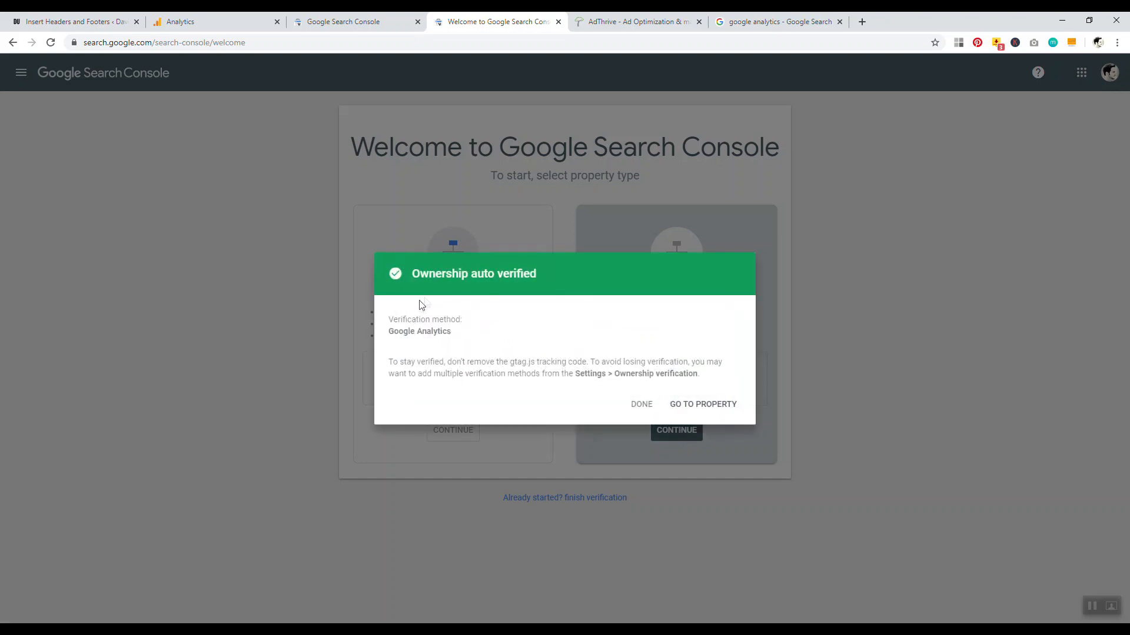
left_click_drag(422, 274, 536, 275)
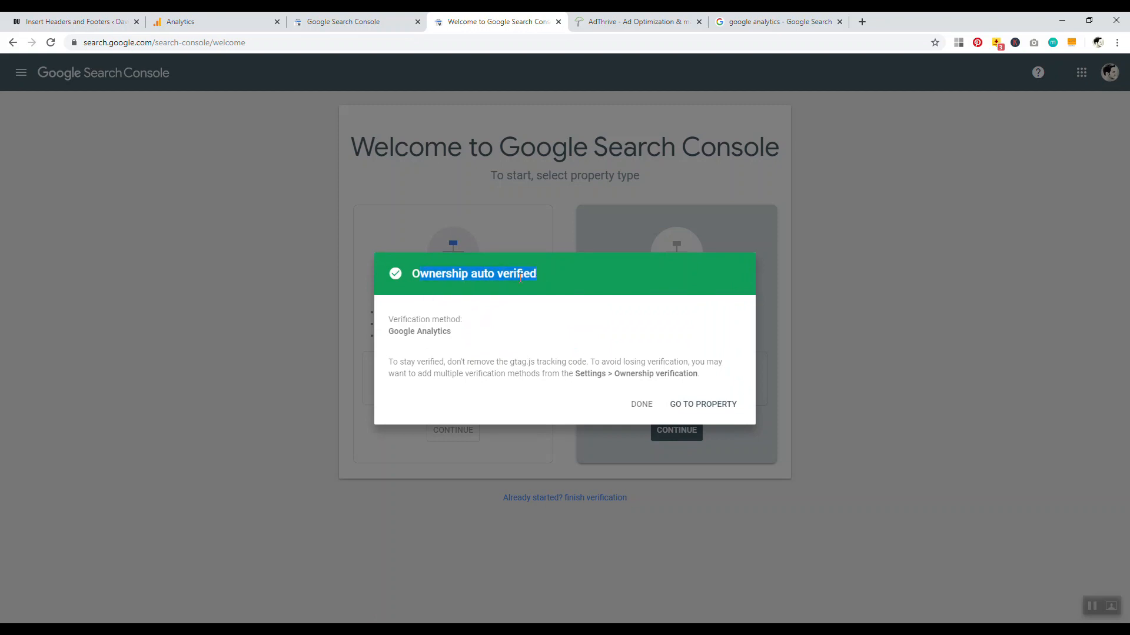
left_click(71, 21)
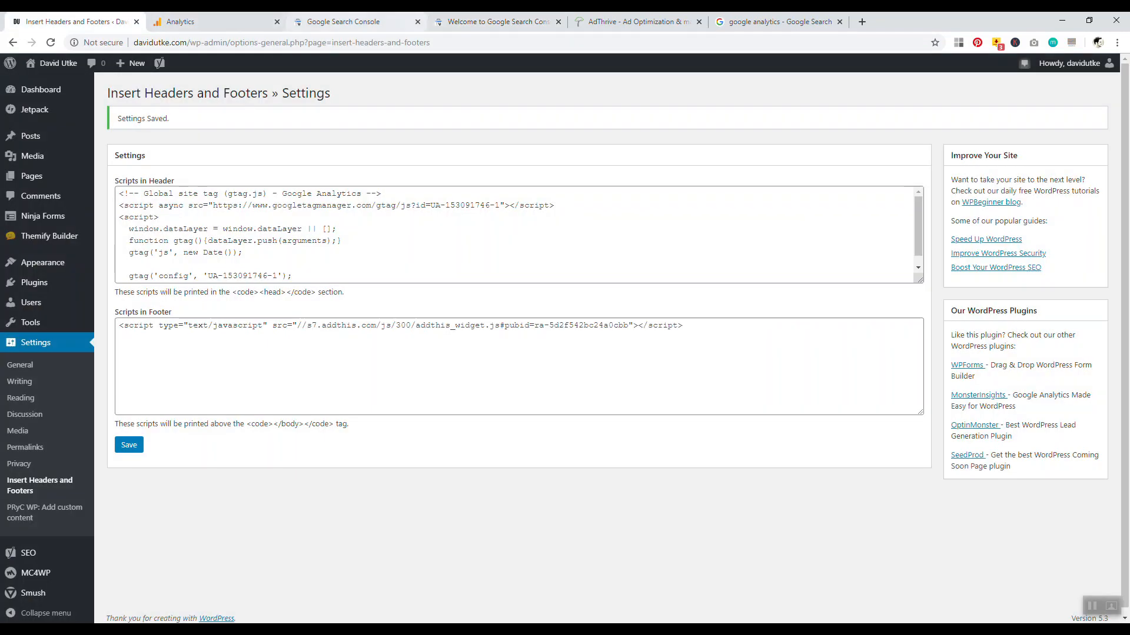
left_click(494, 21)
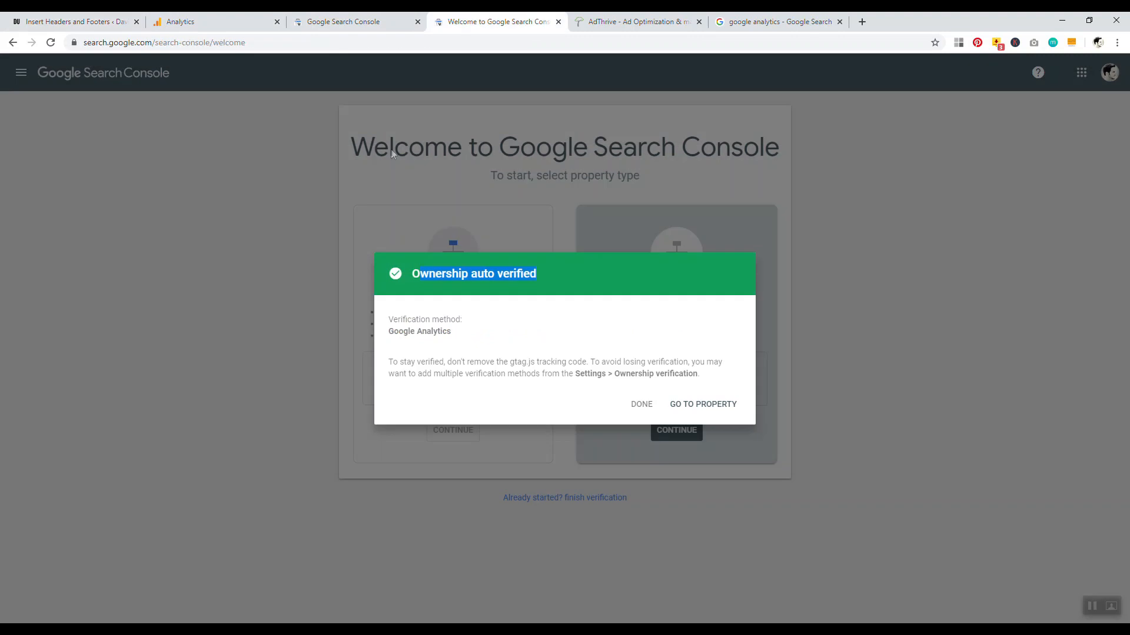
left_click(72, 20)
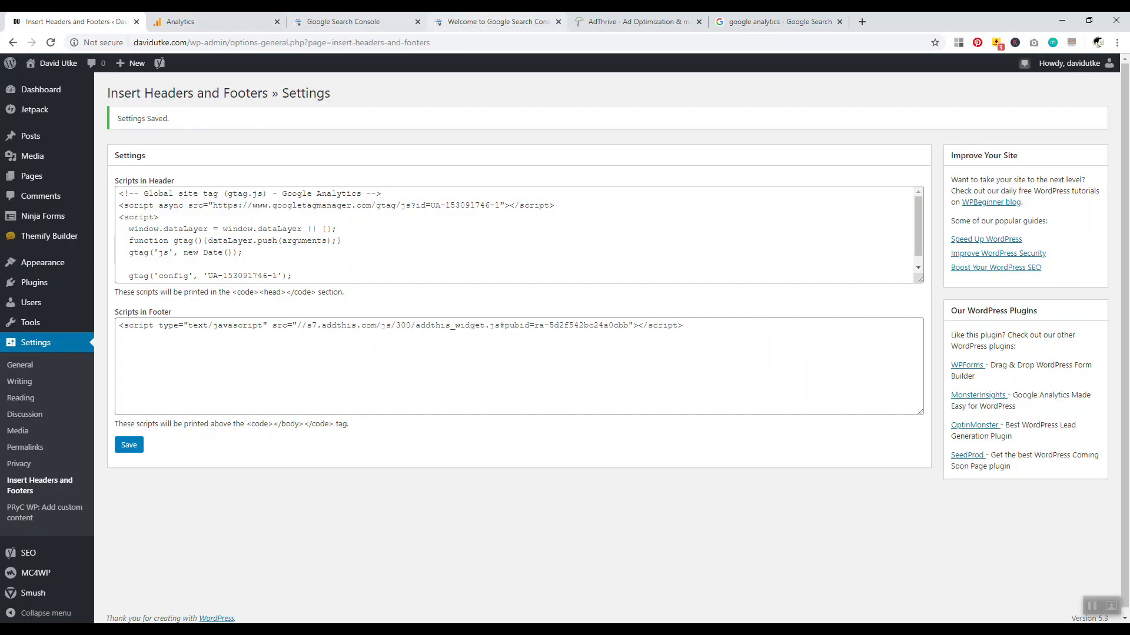
left_click(377, 22)
left_click(465, 21)
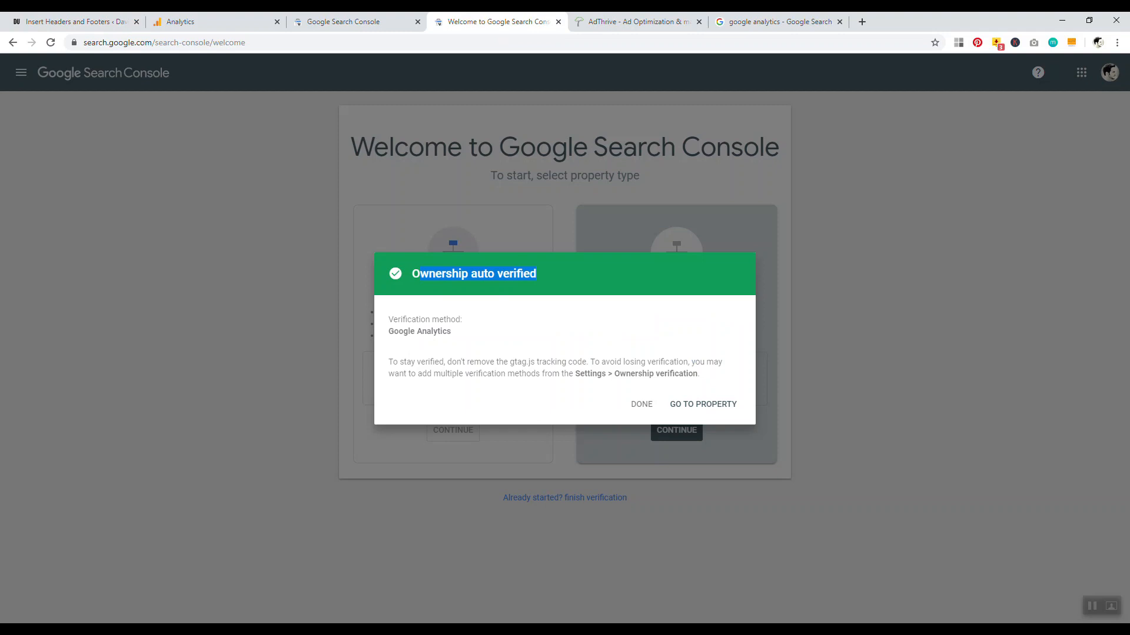
left_click(71, 22)
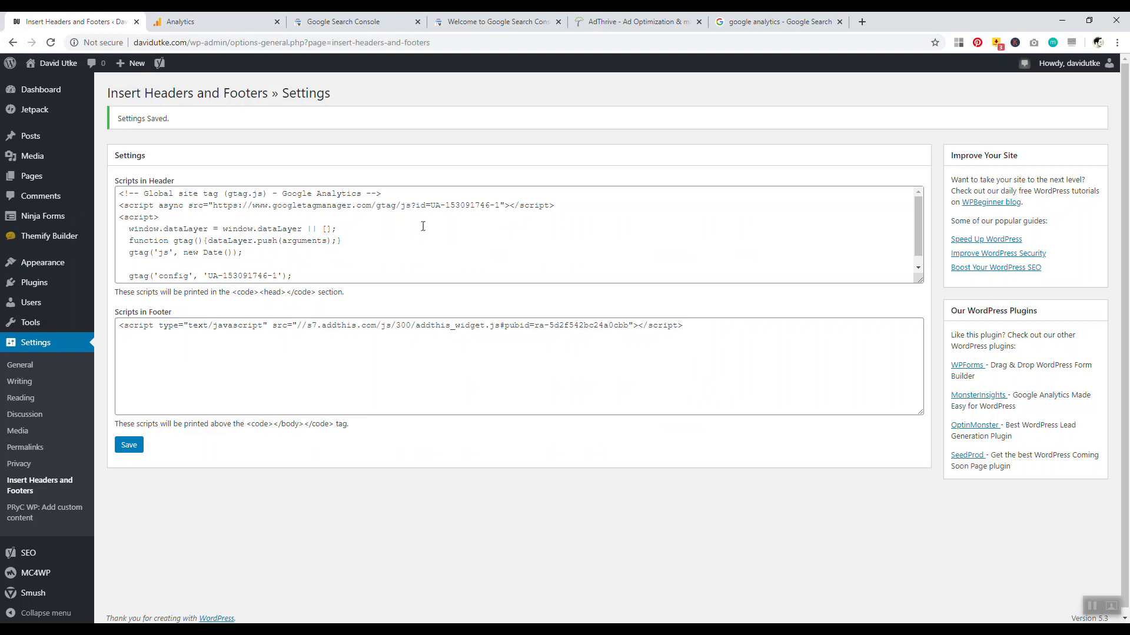
left_click(259, 21)
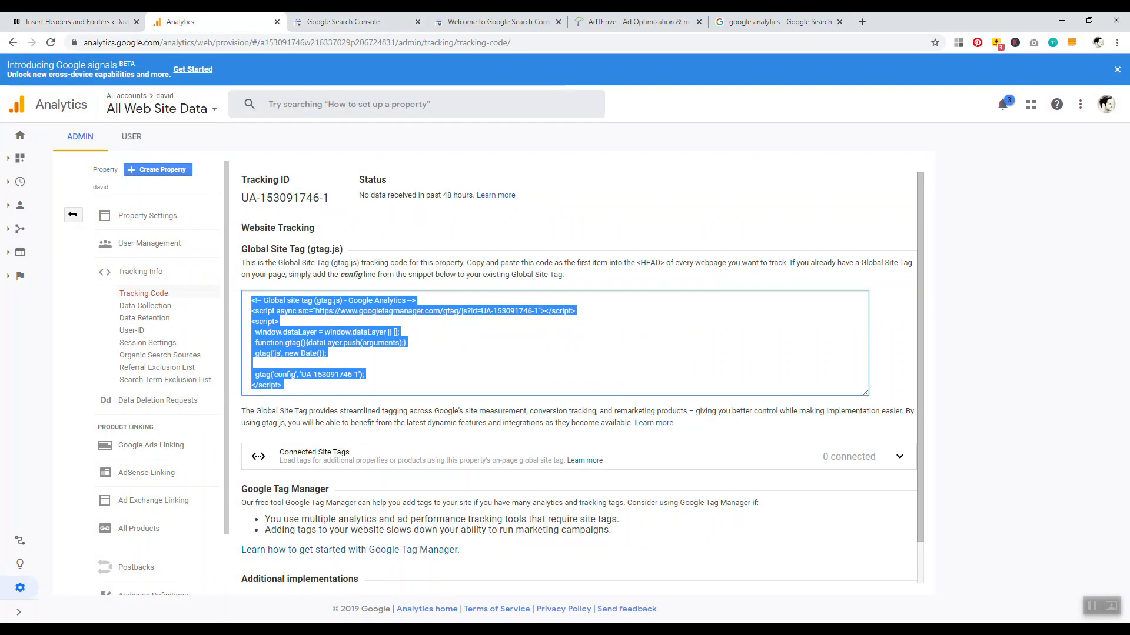
left_click(494, 22)
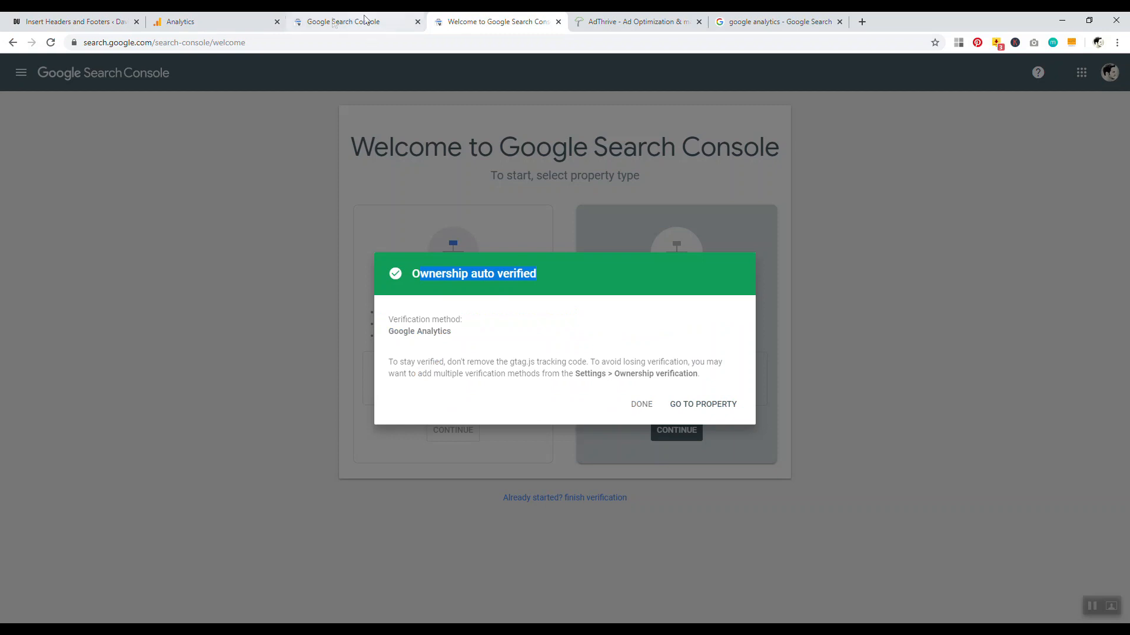
Open the site's Blog page in a new browser tab
left_click(70, 21)
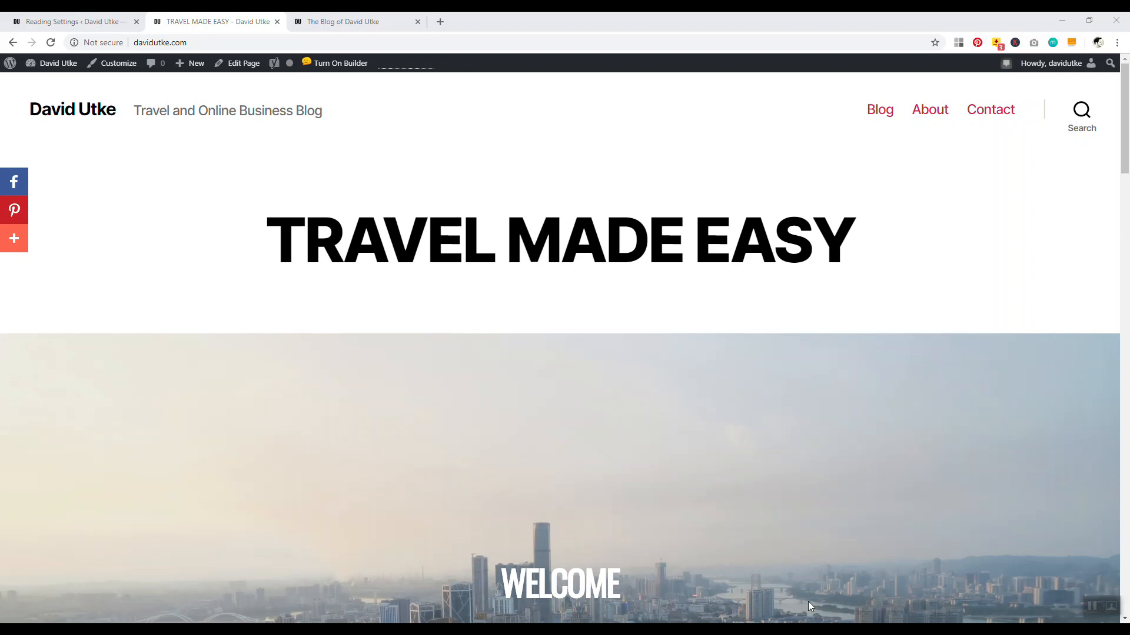
left_click_drag(1128, 144, 1126, 109)
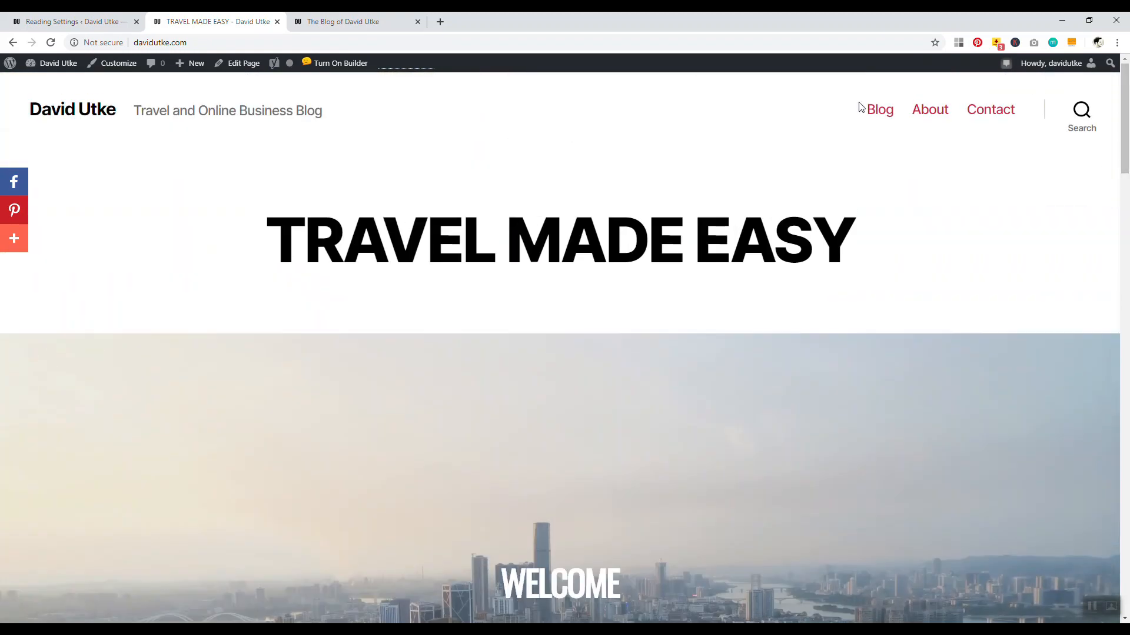
right_click(877, 110)
left_click(908, 119)
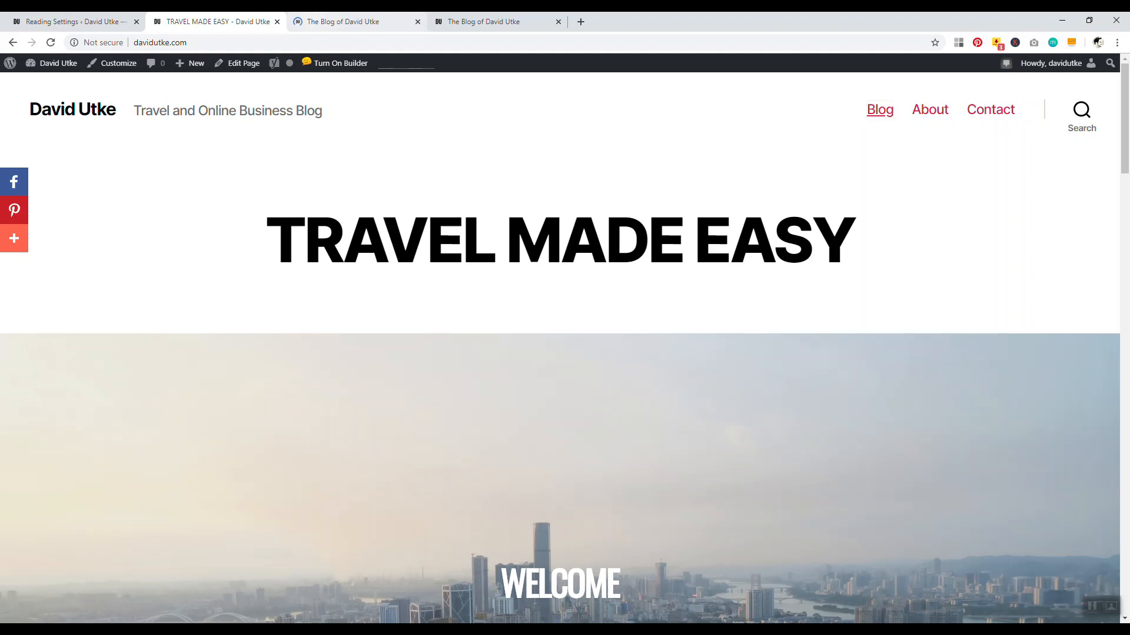
left_click(340, 22)
Scroll through the blog posts, then launch the Customizer for the blog page
scroll(1098, 195, "down", 7)
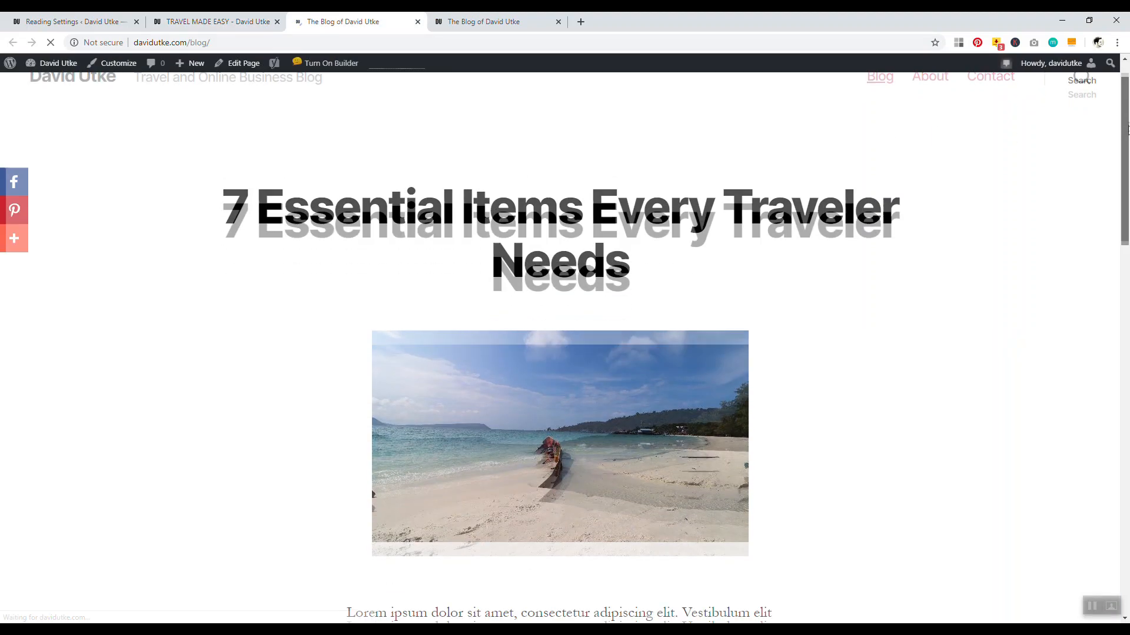
scroll(1088, 282, "down", 8)
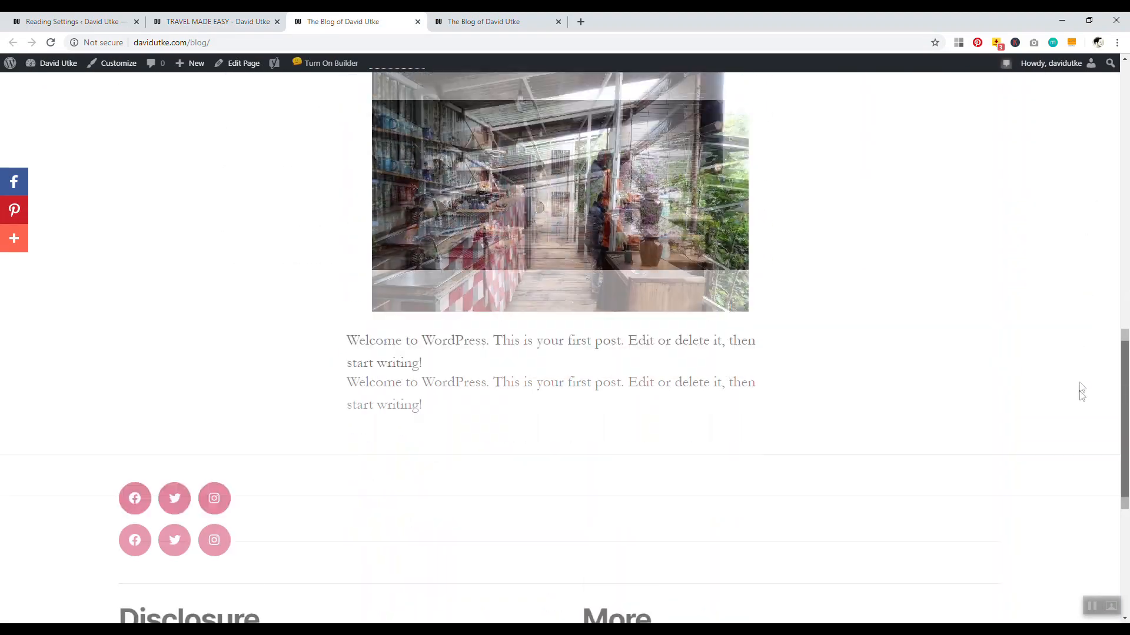
scroll(1112, 265, "up", 8)
scroll(1118, 235, "up", 7)
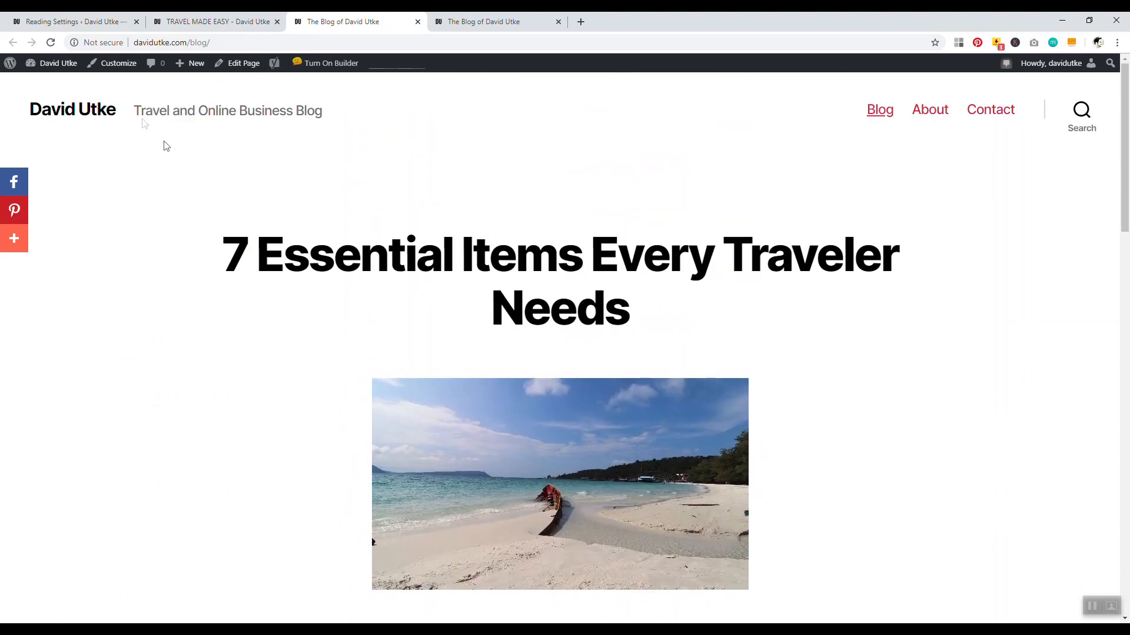
left_click(114, 68)
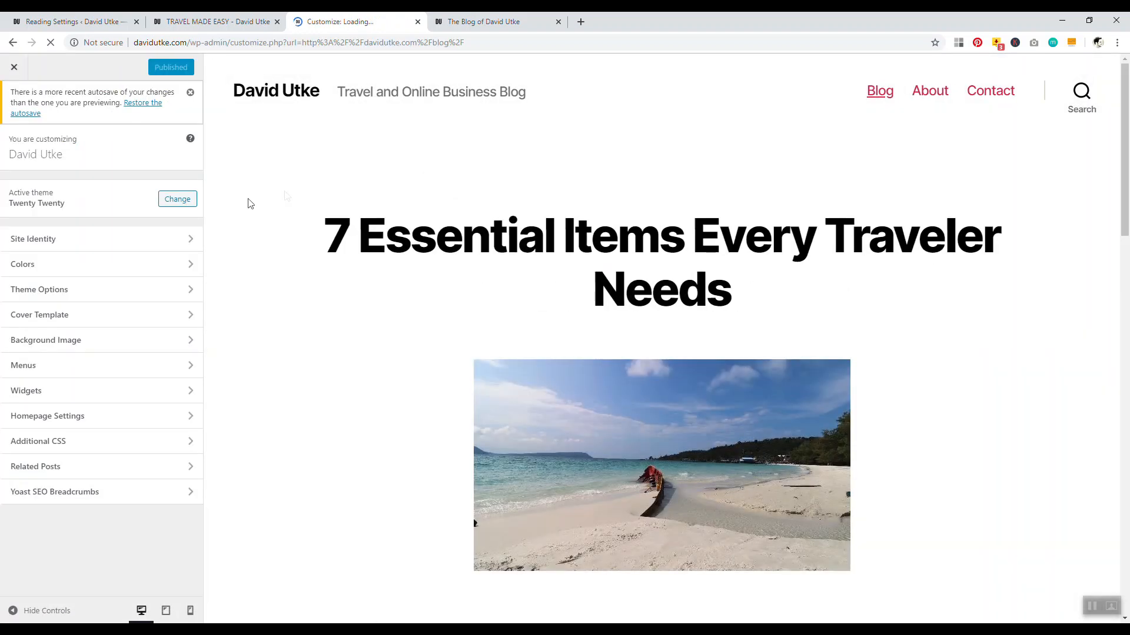
Set Twenty Twenty archive pages to show post Summary, publish, and close the Customizer
left_click(101, 292)
left_click(13, 229)
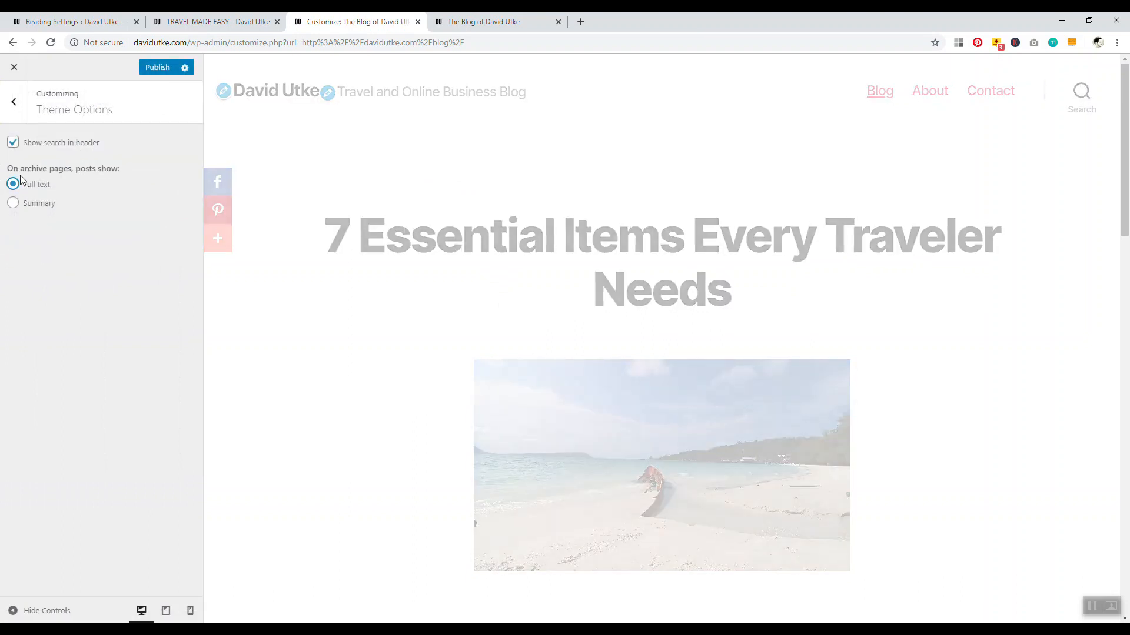
mouse_move(1125, 134)
left_mouse_down()
mouse_move(1115, 512)
mouse_move(1123, 126)
mouse_move(1121, 377)
mouse_move(1102, 461)
mouse_move(1126, 113)
left_mouse_up()
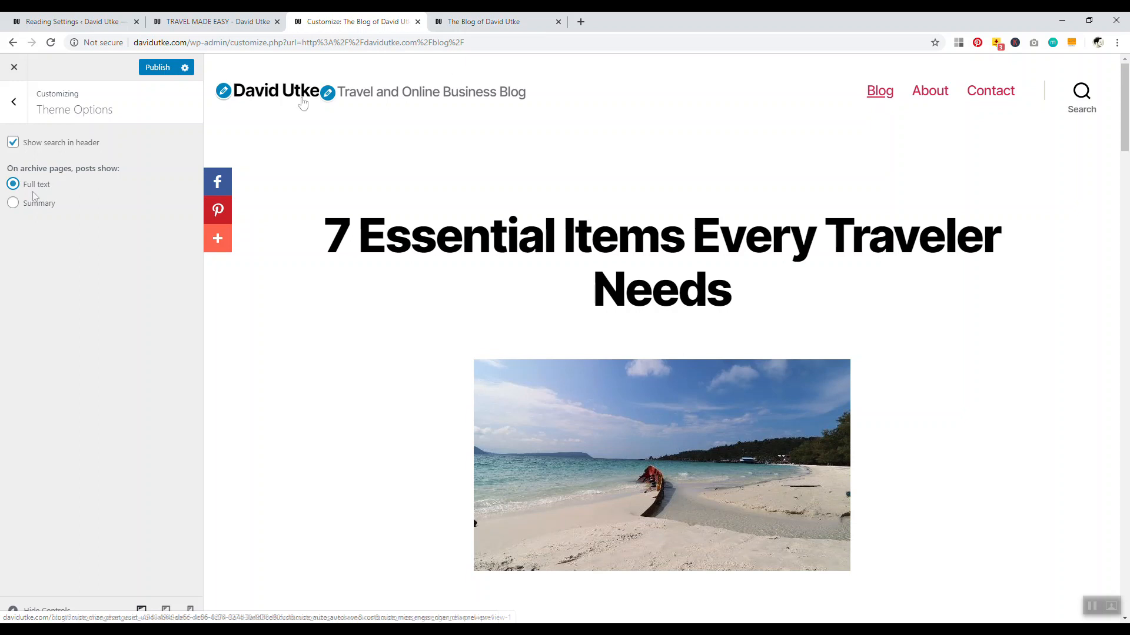
left_click(13, 203)
left_click(152, 67)
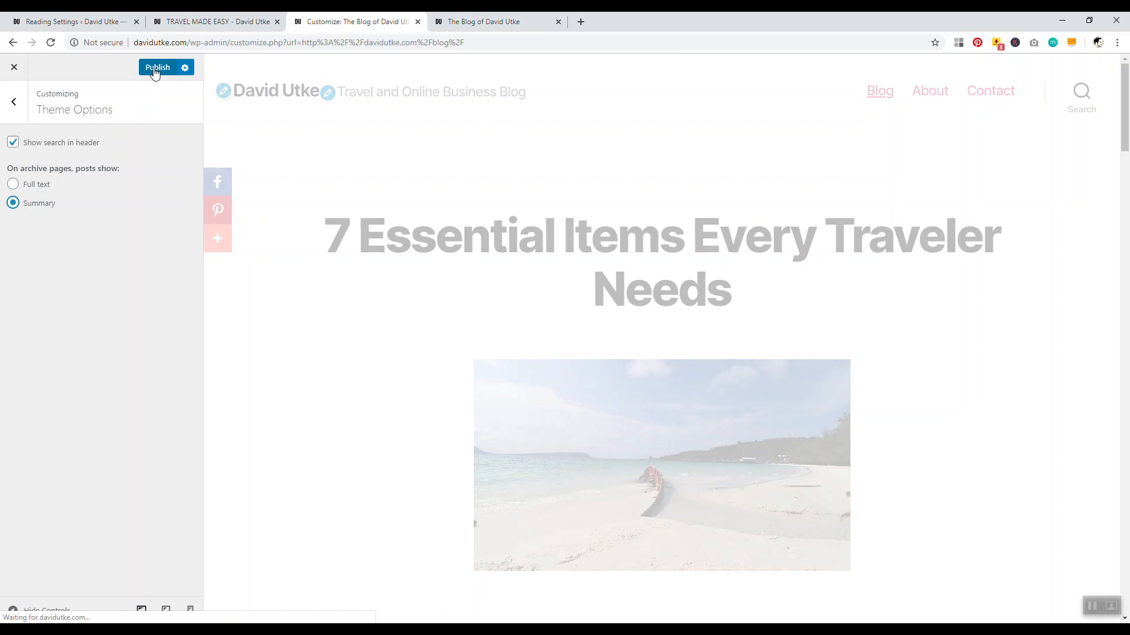
left_click(14, 67)
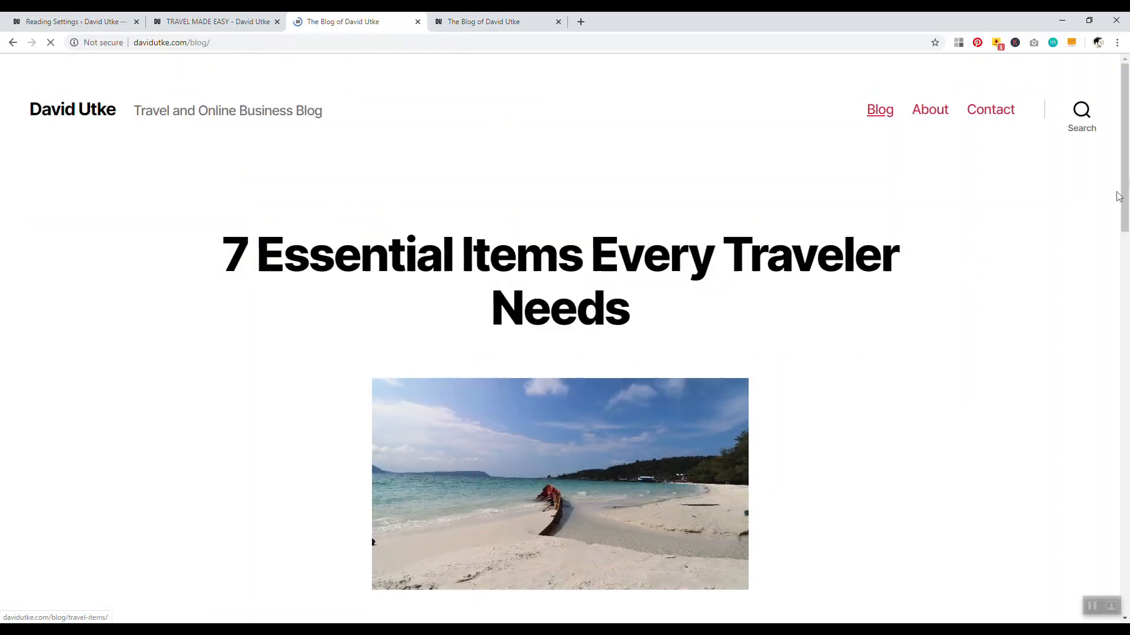
mouse_move(1125, 149)
left_mouse_down()
mouse_move(1129, 535)
mouse_move(1128, 135)
left_mouse_up()
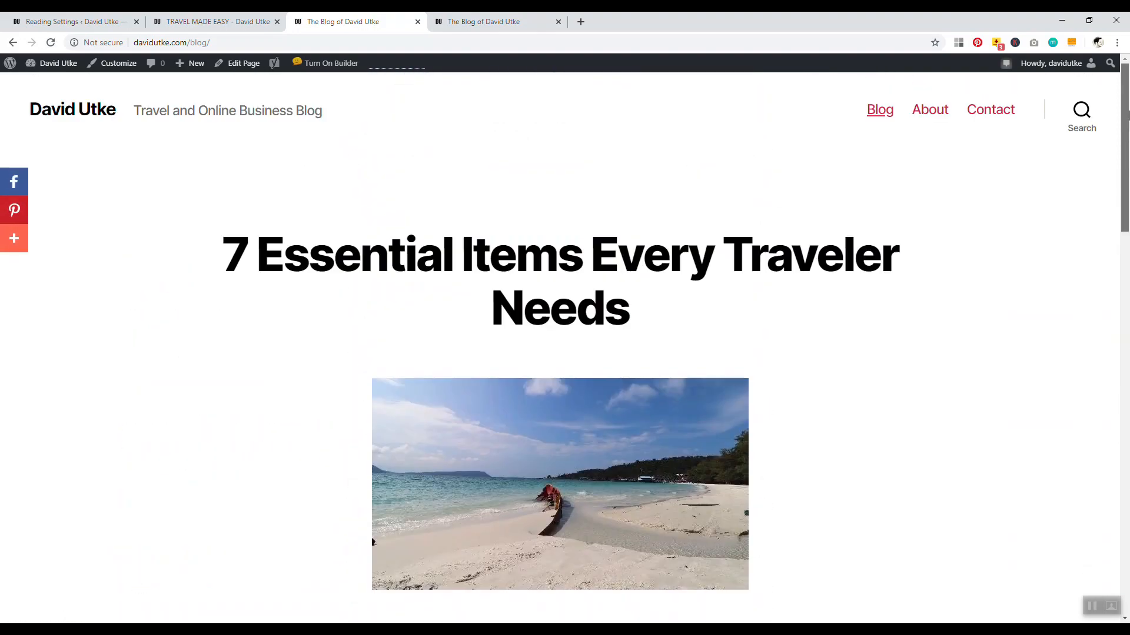
Go back to the blog page tab and close the duplicate blog tab
left_click(106, 21)
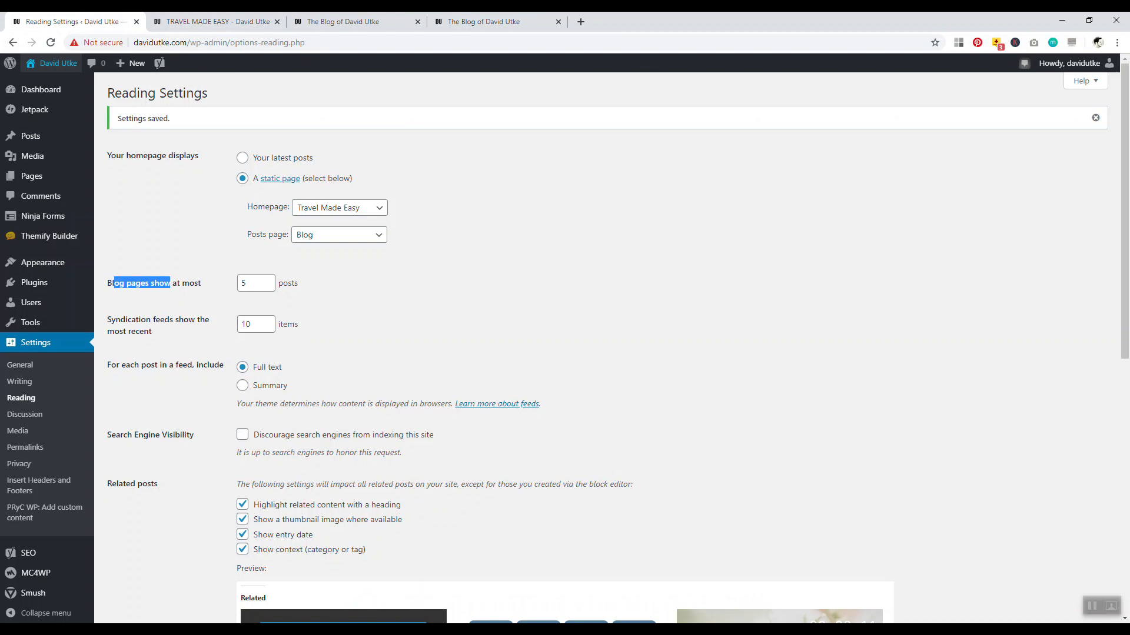
left_click(136, 274)
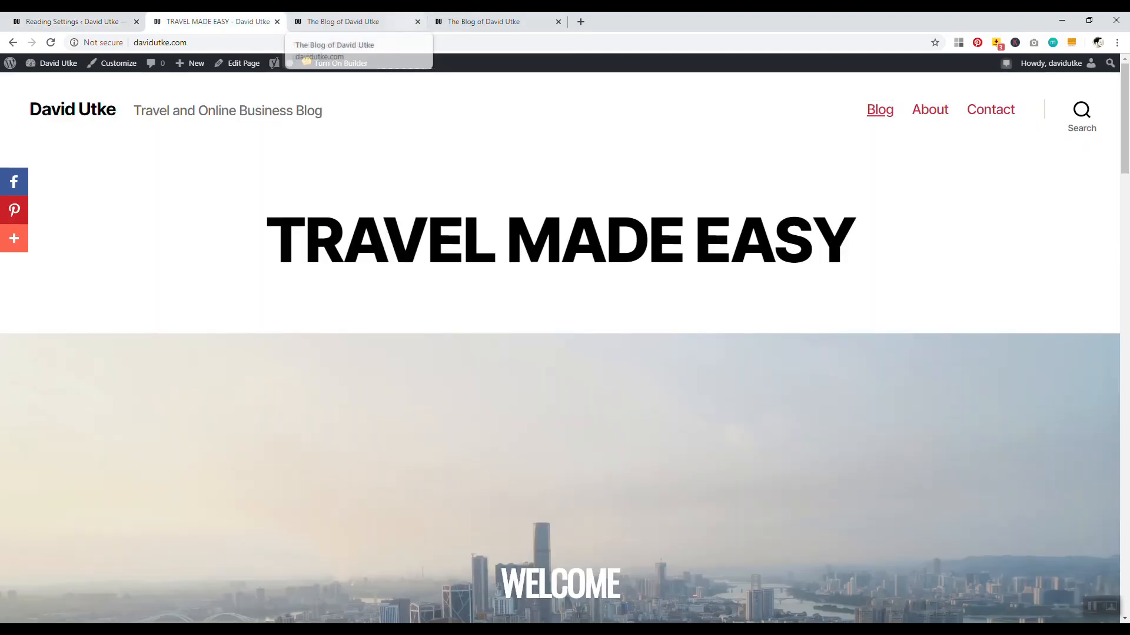
left_click(347, 22)
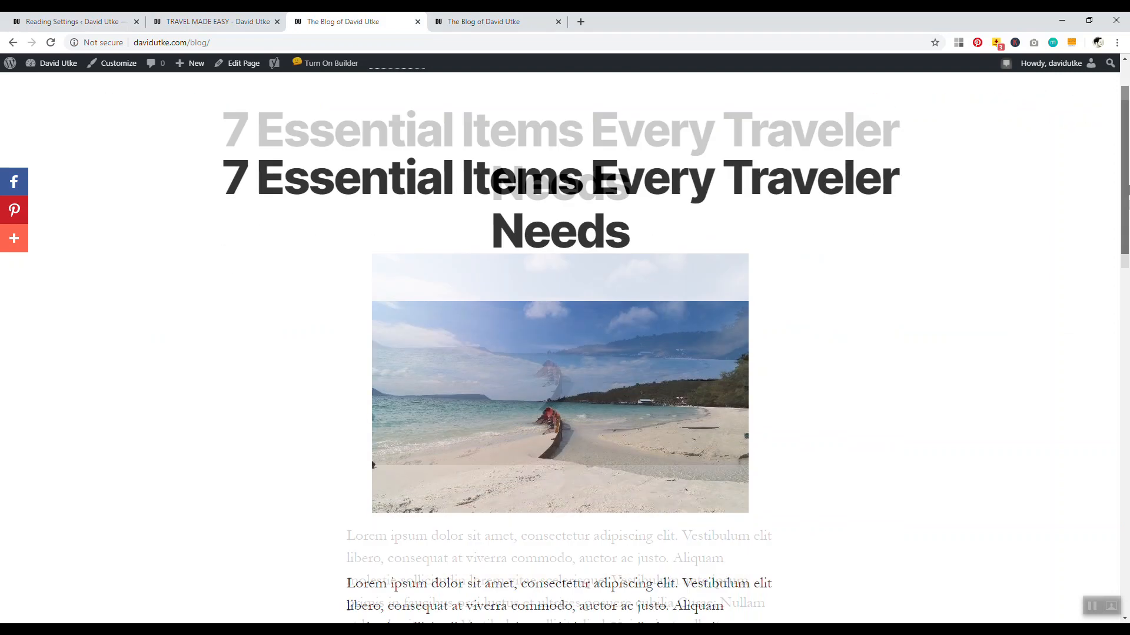
left_click_drag(1126, 190, 1119, 162)
left_click(559, 21)
Open the About page in a new tab, close the old blog tab, and enter its editor
right_click(928, 112)
left_click(977, 118)
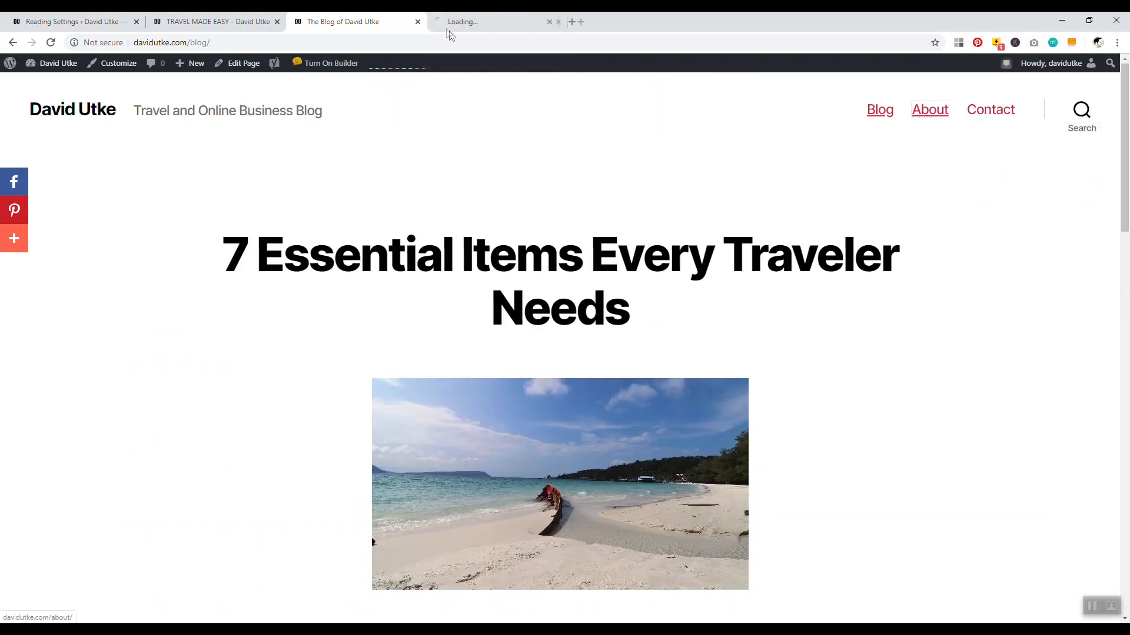
left_click(440, 22)
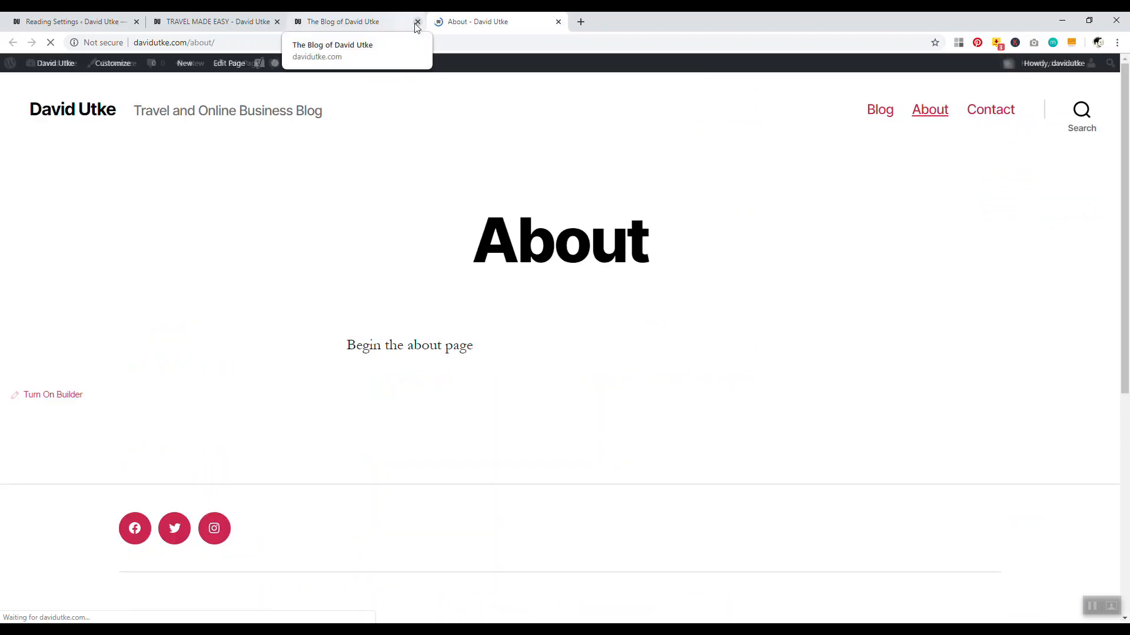
left_click(417, 22)
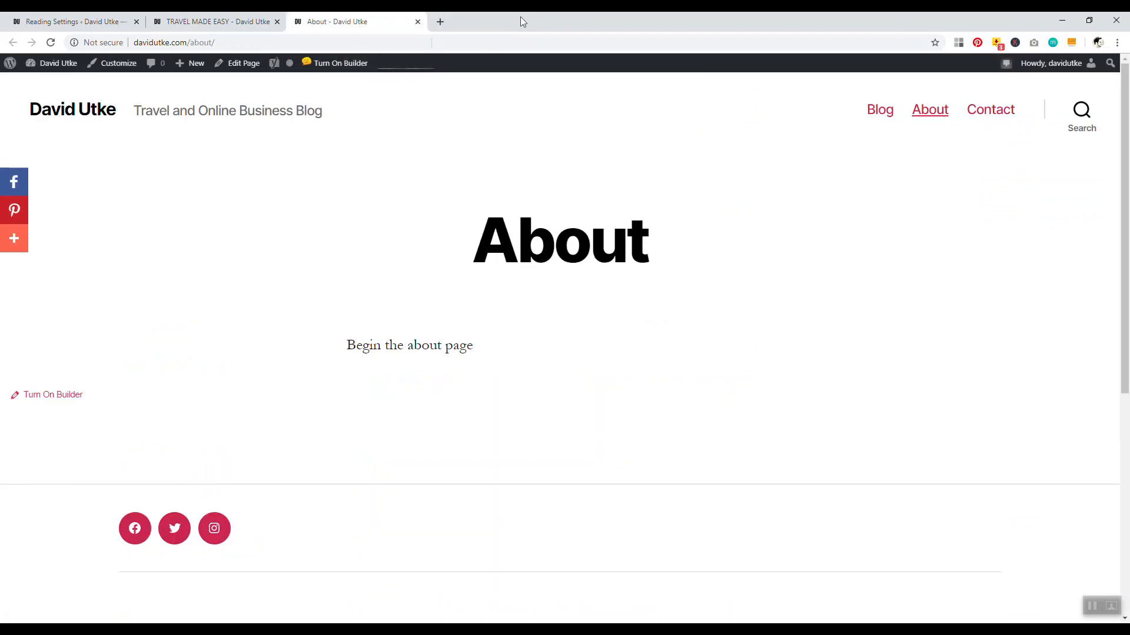
left_click(250, 66)
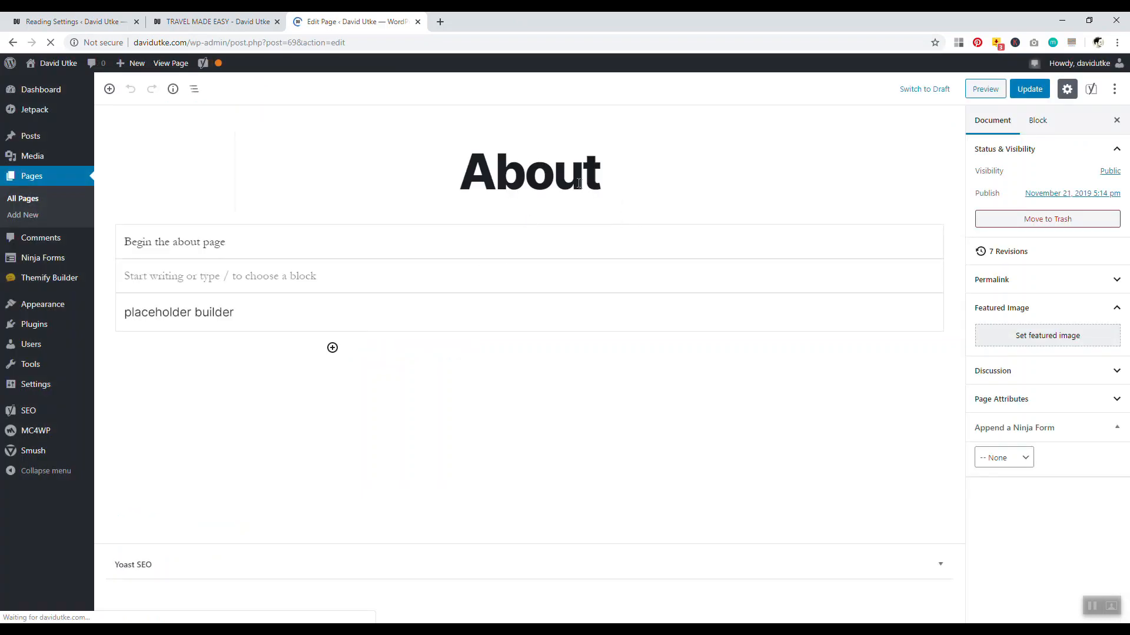
Add an empty block below the About page title and open the block inserter
left_click(578, 183)
key("Return")
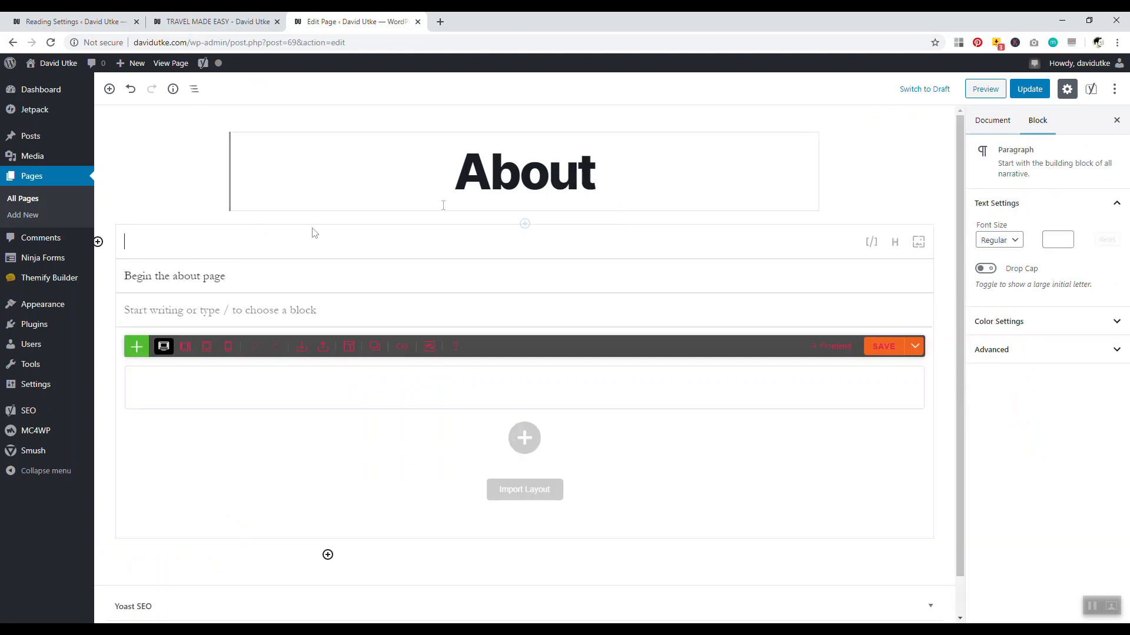
left_click(98, 241)
mouse_move(312, 318)
left_mouse_down()
mouse_move(322, 398)
mouse_move(307, 325)
left_mouse_up()
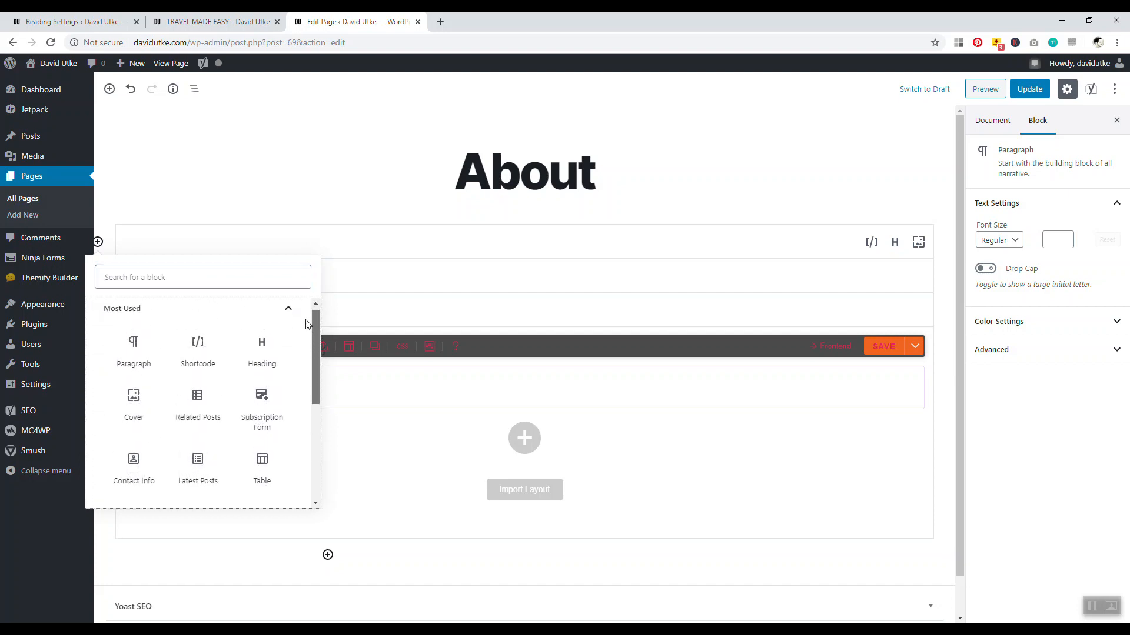
Browse the block groups and insert a Cover block from Common Blocks
left_click(246, 316)
left_click(243, 391)
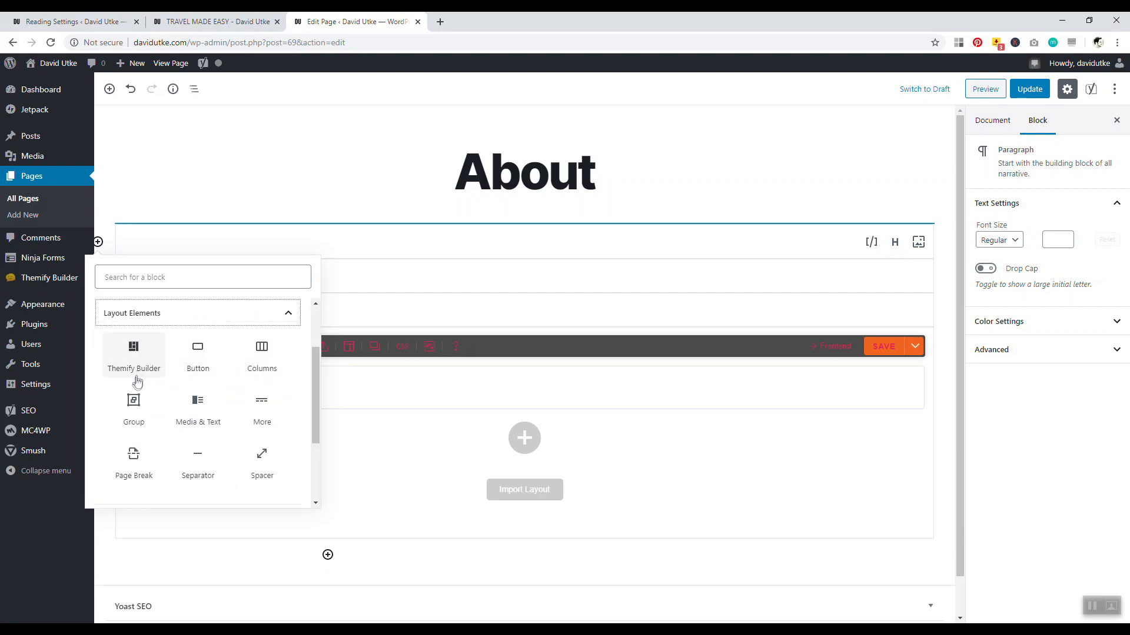
scroll(247, 370, "up", 1)
left_click(250, 380)
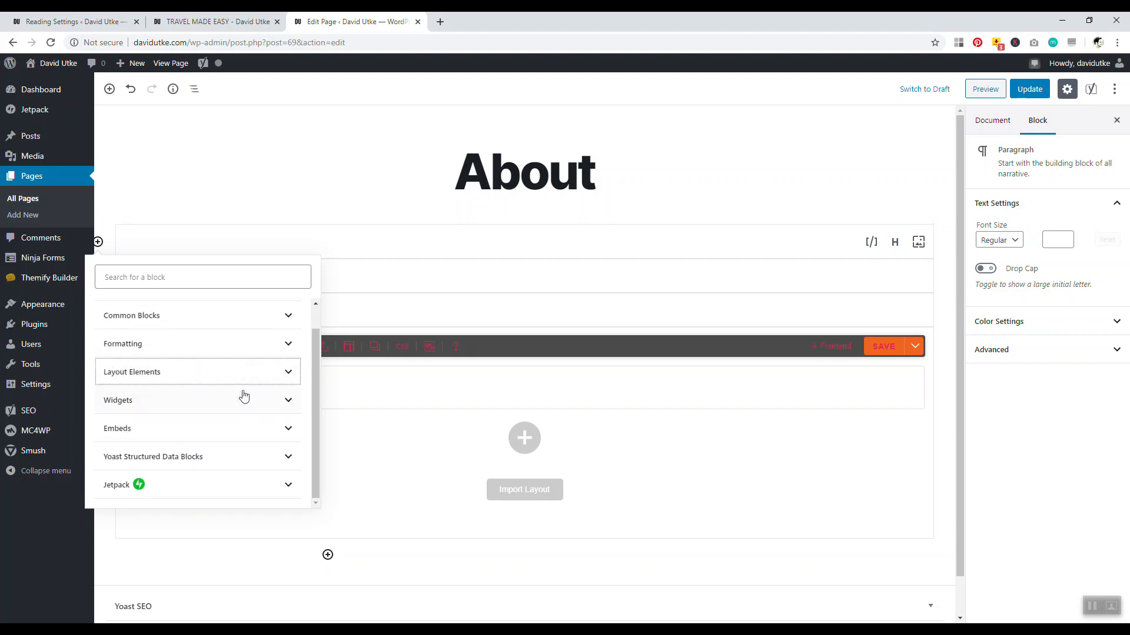
left_click(224, 347)
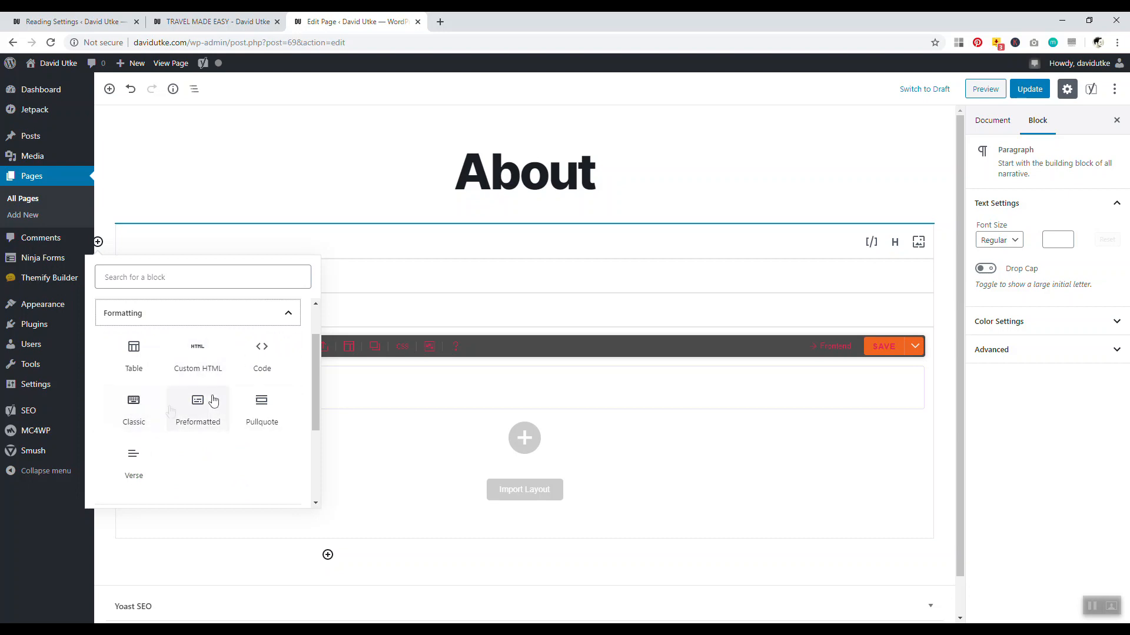
left_click(236, 314)
left_click_drag(313, 373, 313, 355)
left_click(217, 311)
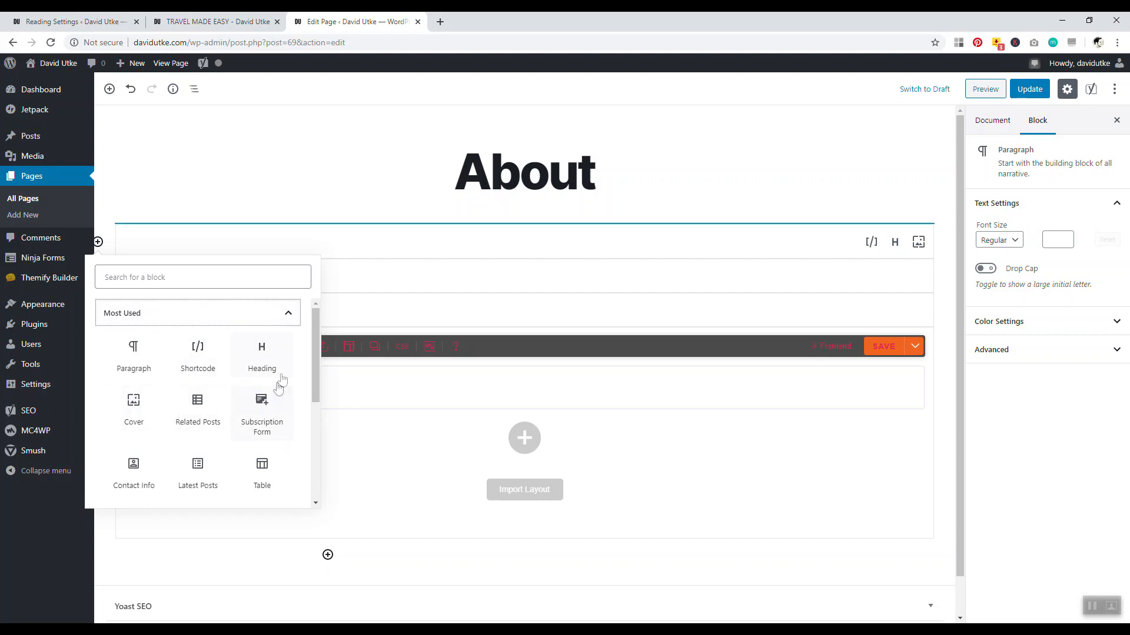
scroll(312, 368, "down", 3)
left_click(222, 438)
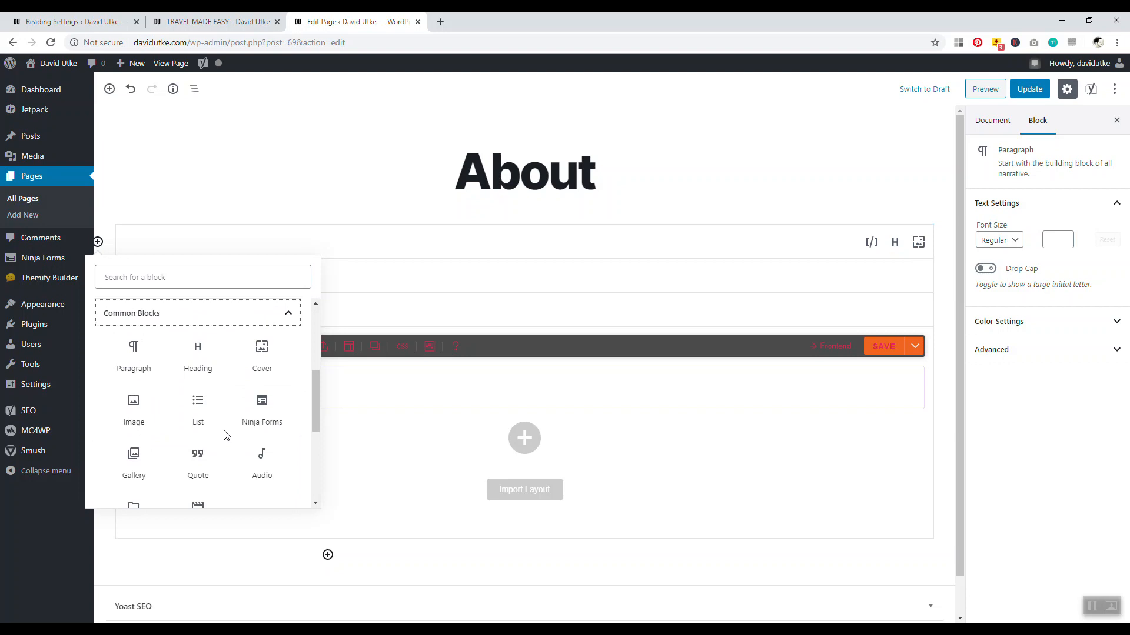
left_click(262, 353)
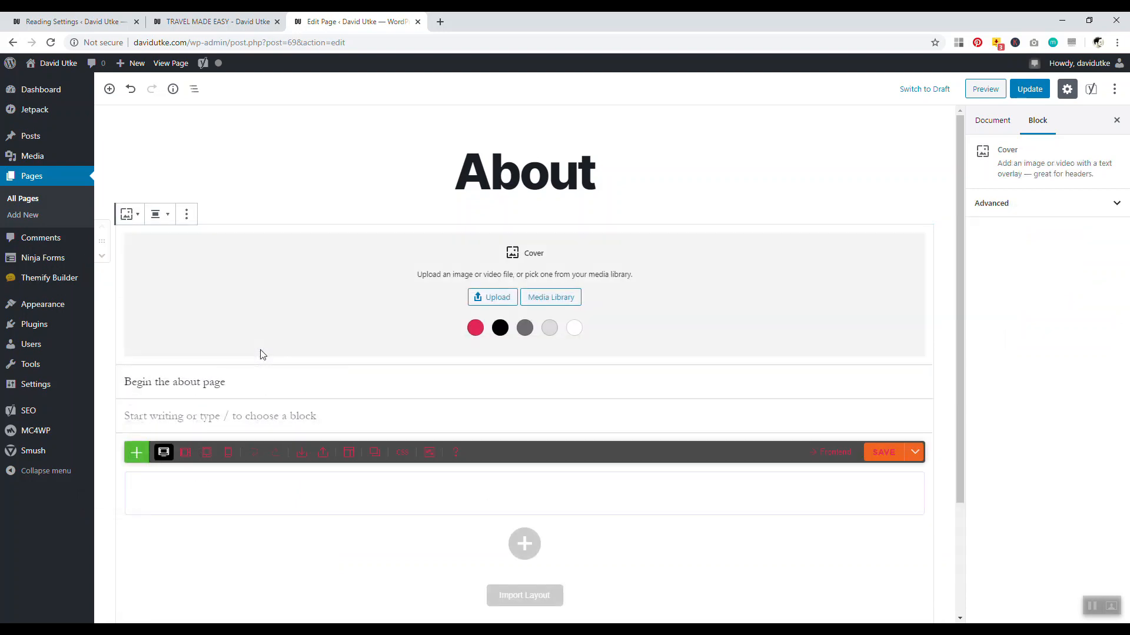
left_click(563, 298)
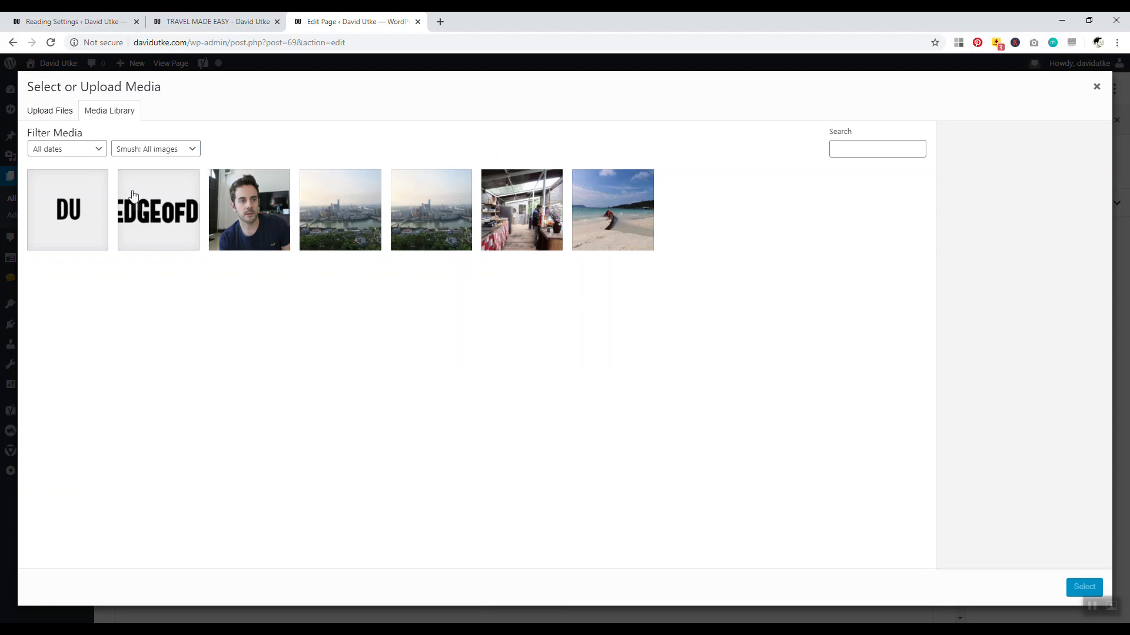
Set the portrait photo as the cover background and write 'Hi my name is David' on it
left_click(248, 211)
left_click(1073, 594)
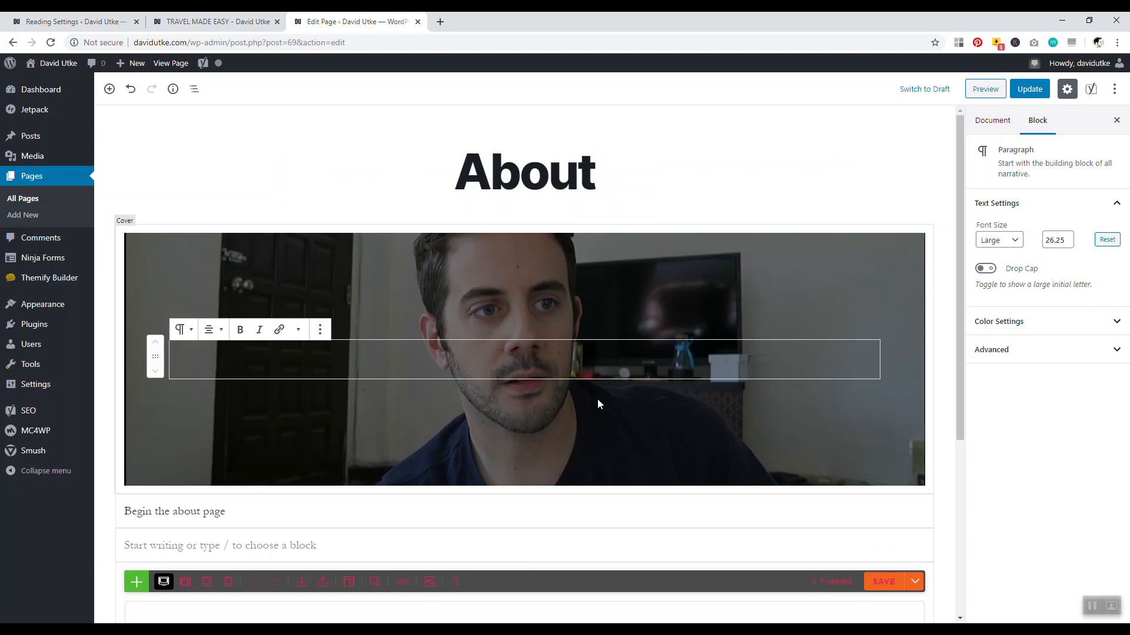
type("Hi my name is David")
key("BackSpace")
Tint the cover with a custom blue overlay at 20% background opacity
left_click(765, 288)
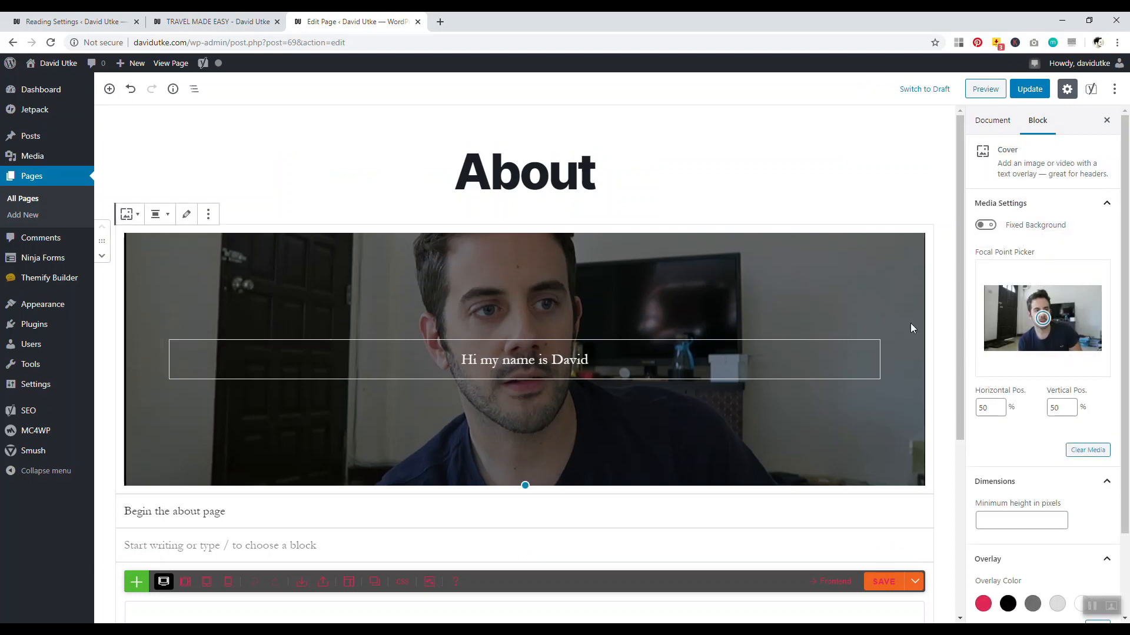
scroll(1047, 488, "down", 2)
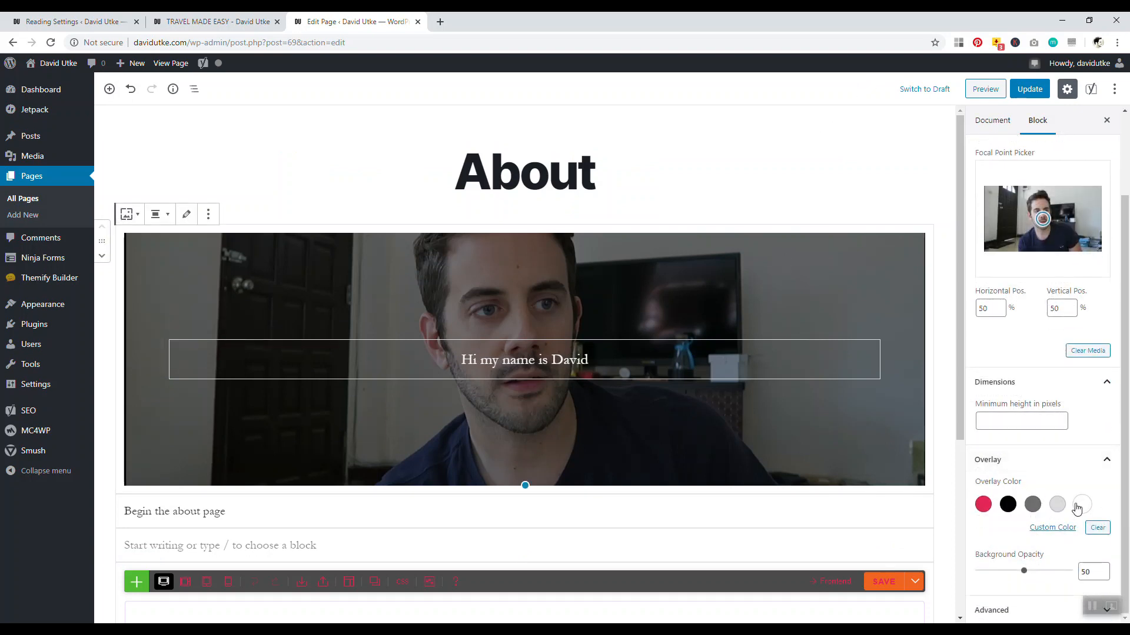
left_click(1008, 504)
left_click(983, 506)
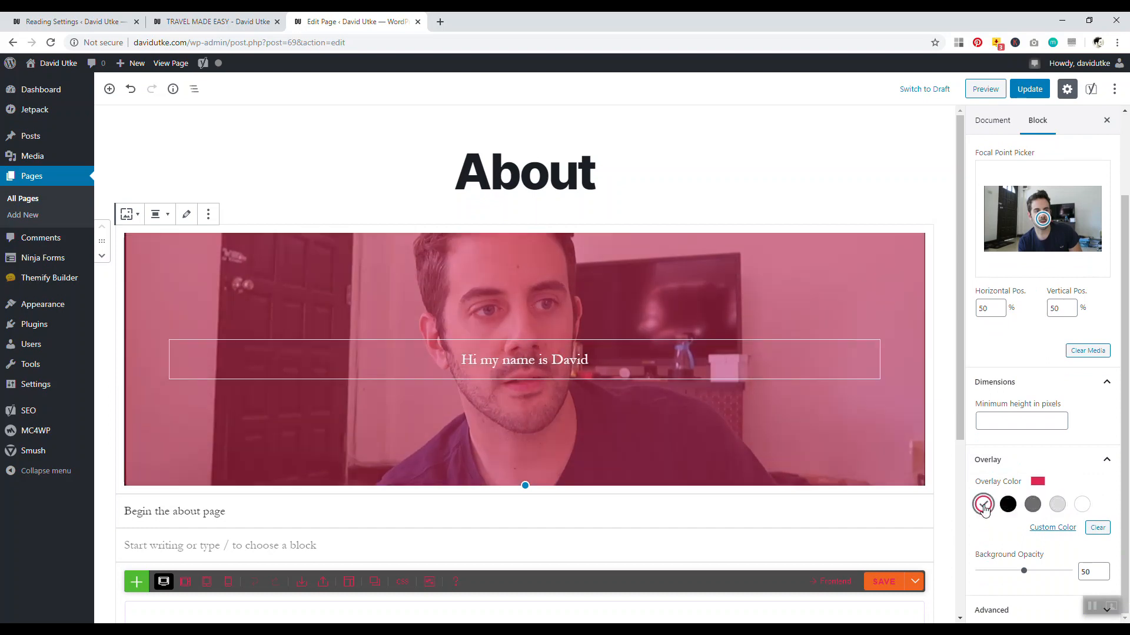
left_click(1052, 529)
left_click_drag(1106, 468, 1072, 469)
left_click_drag(1025, 575, 995, 579)
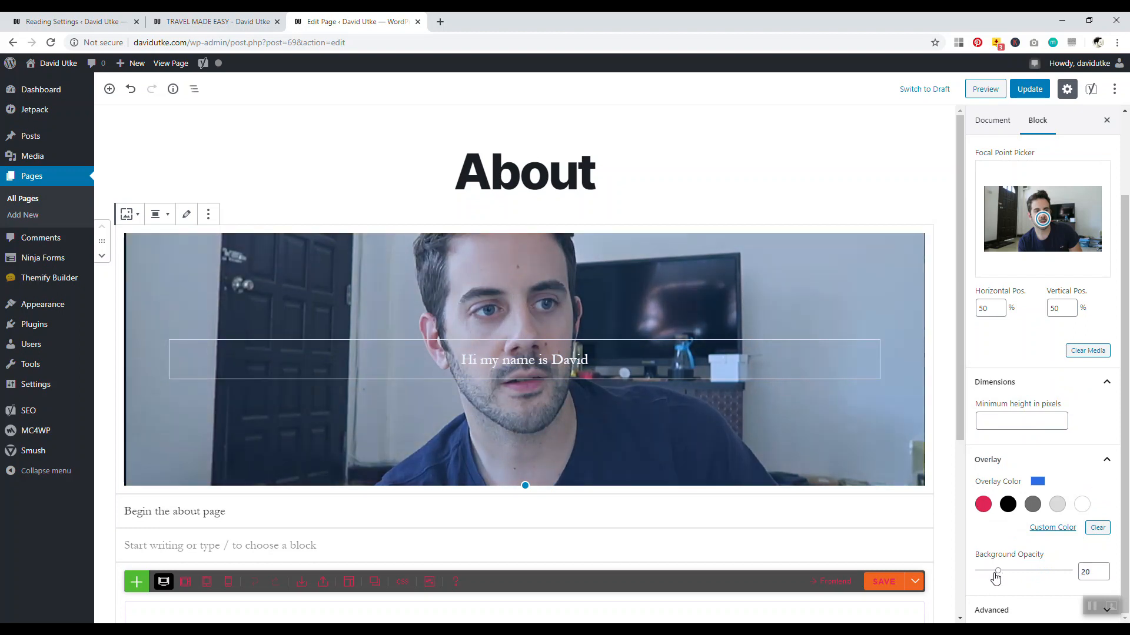
left_click_drag(590, 360, 456, 360)
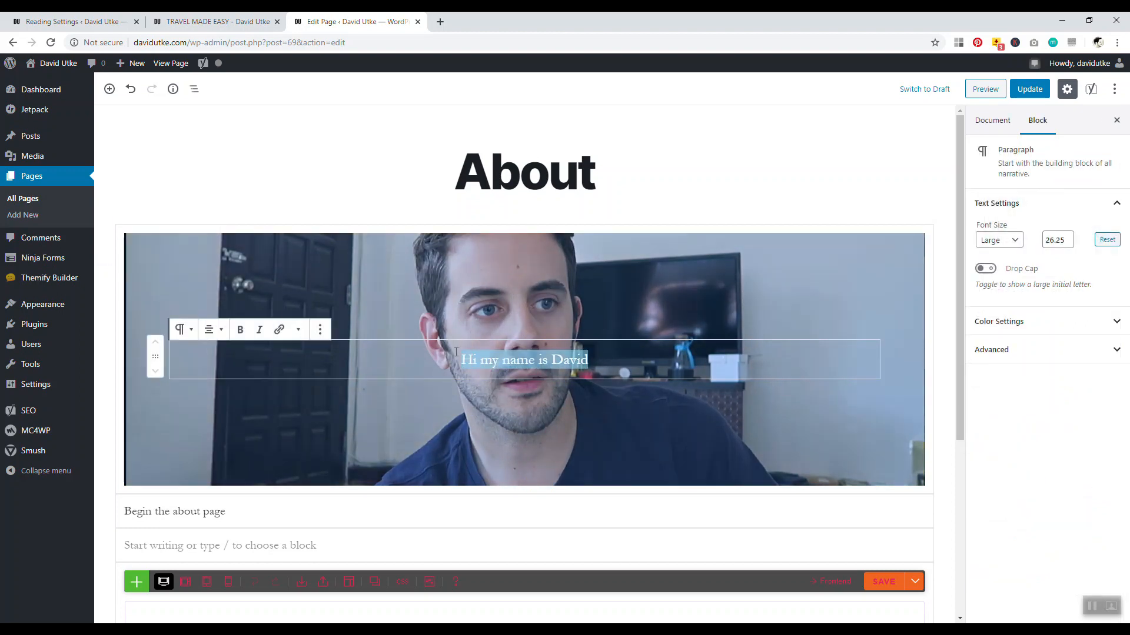
Make 'Hi my name is David' a bold, centered H2 heading and update the About page
left_click(240, 330)
left_click(182, 330)
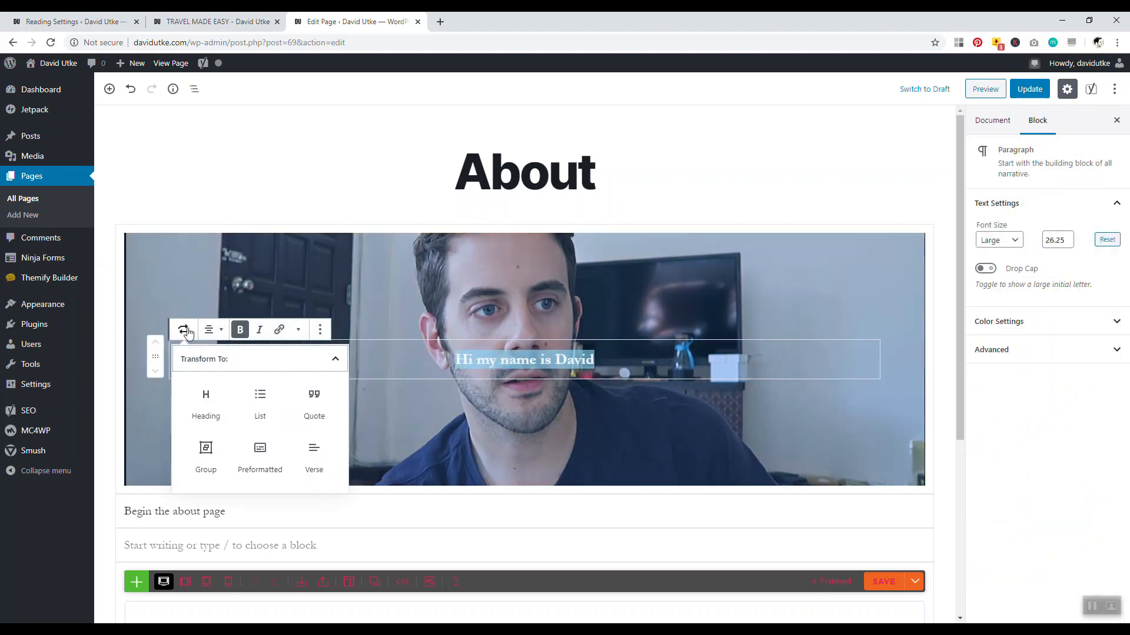
left_click(206, 406)
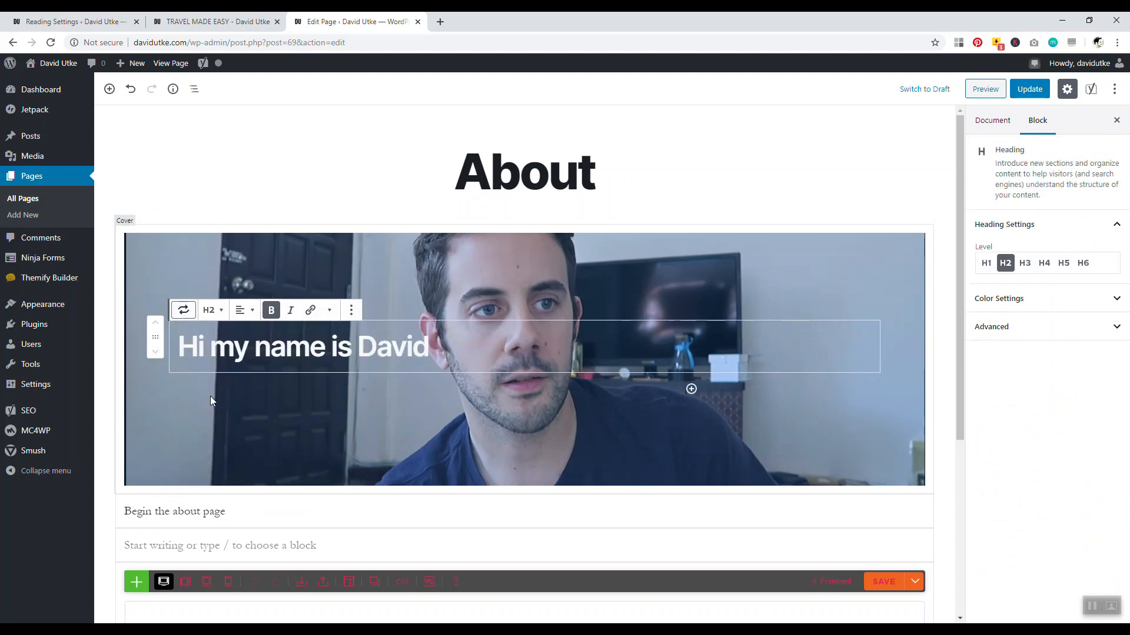
left_click(213, 310)
left_click(180, 237)
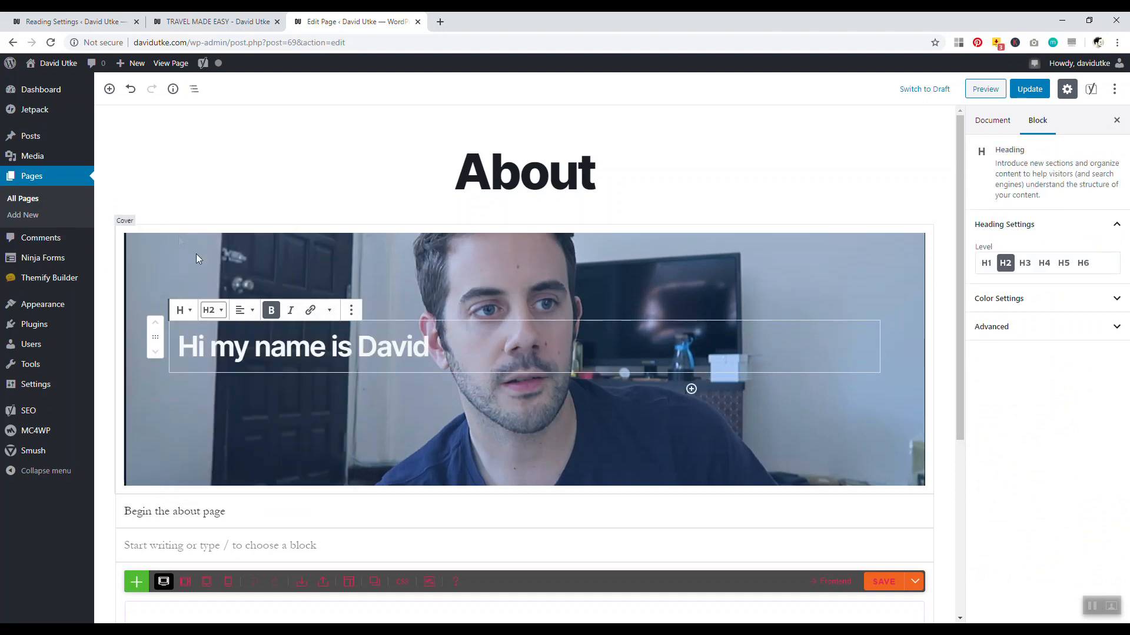
left_click(244, 306)
left_click(229, 258)
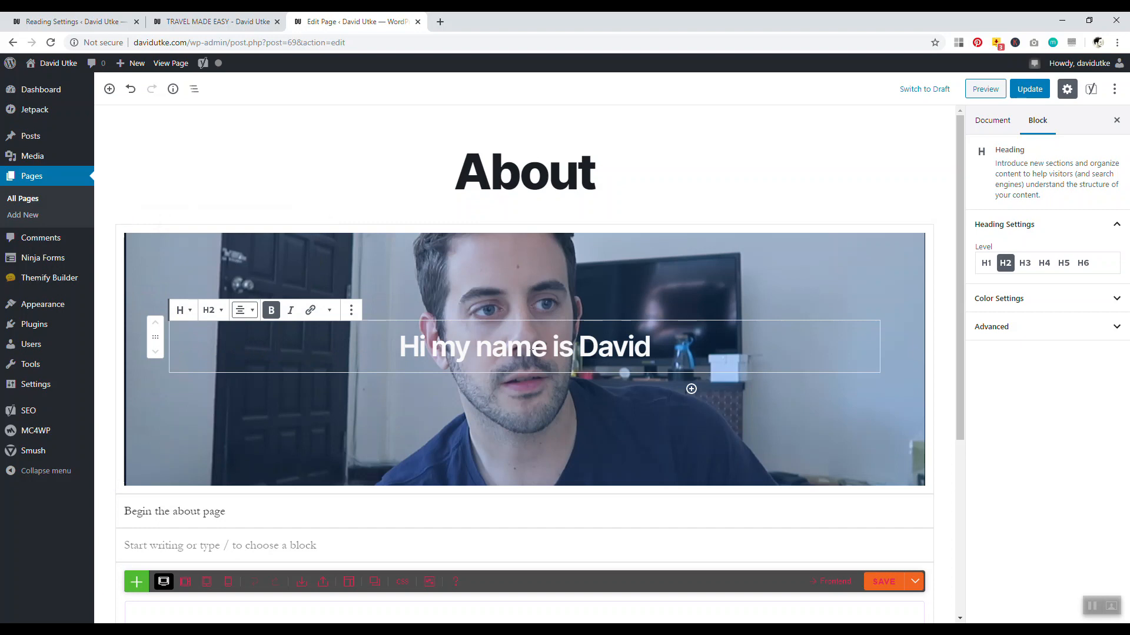
left_click(245, 512)
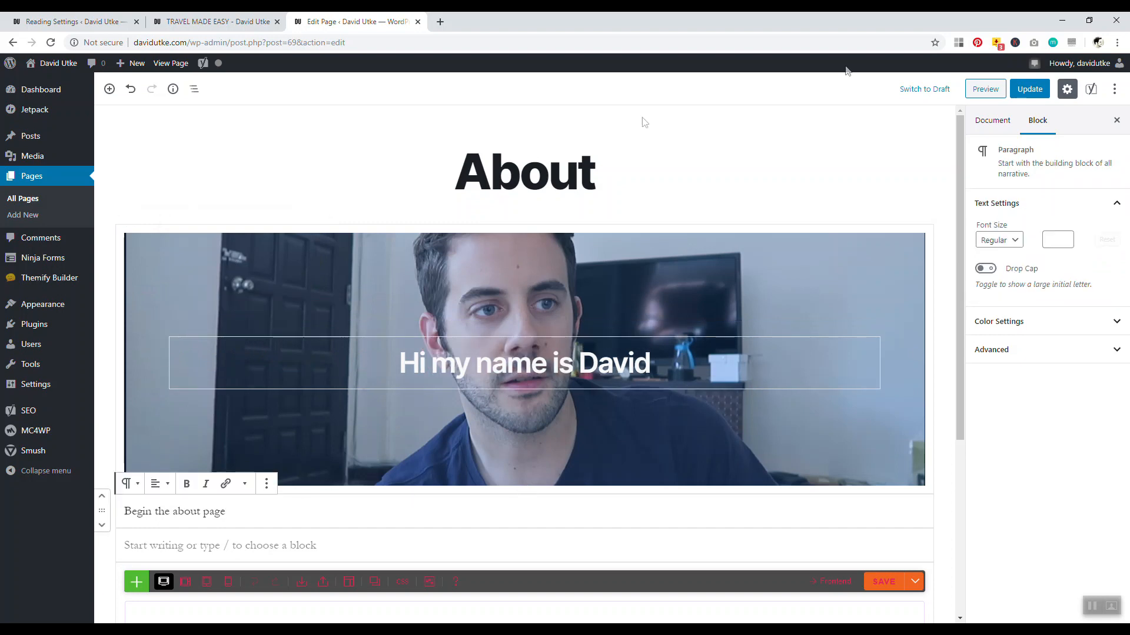
left_click(1029, 89)
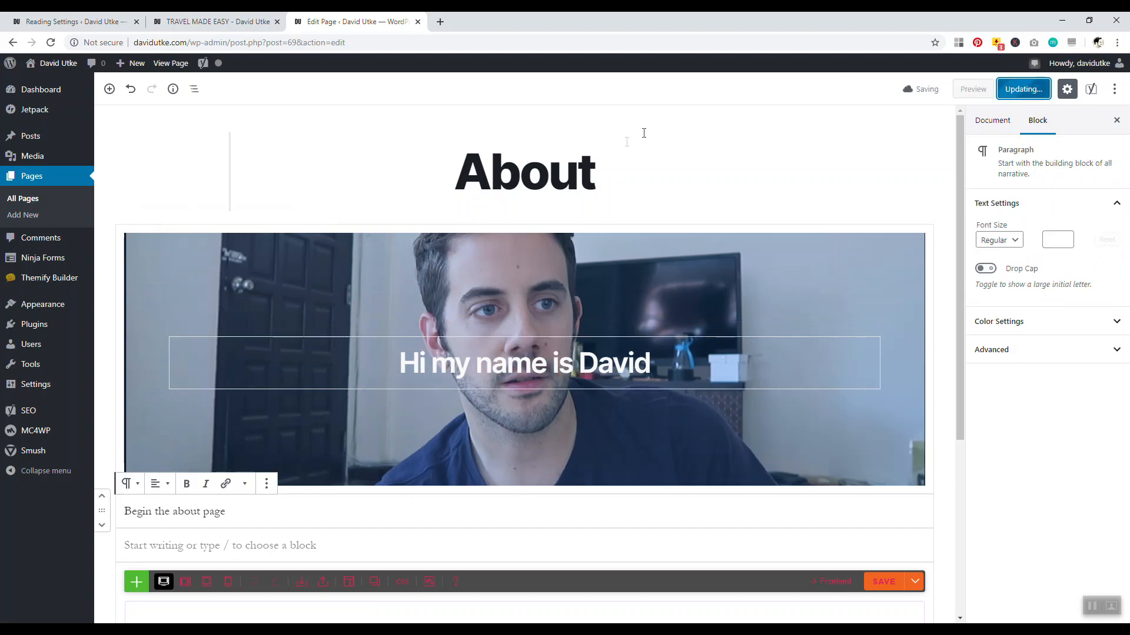
View the live About page in a new tab, dismiss the editor's permalink bar, and return to it
left_click(350, 122)
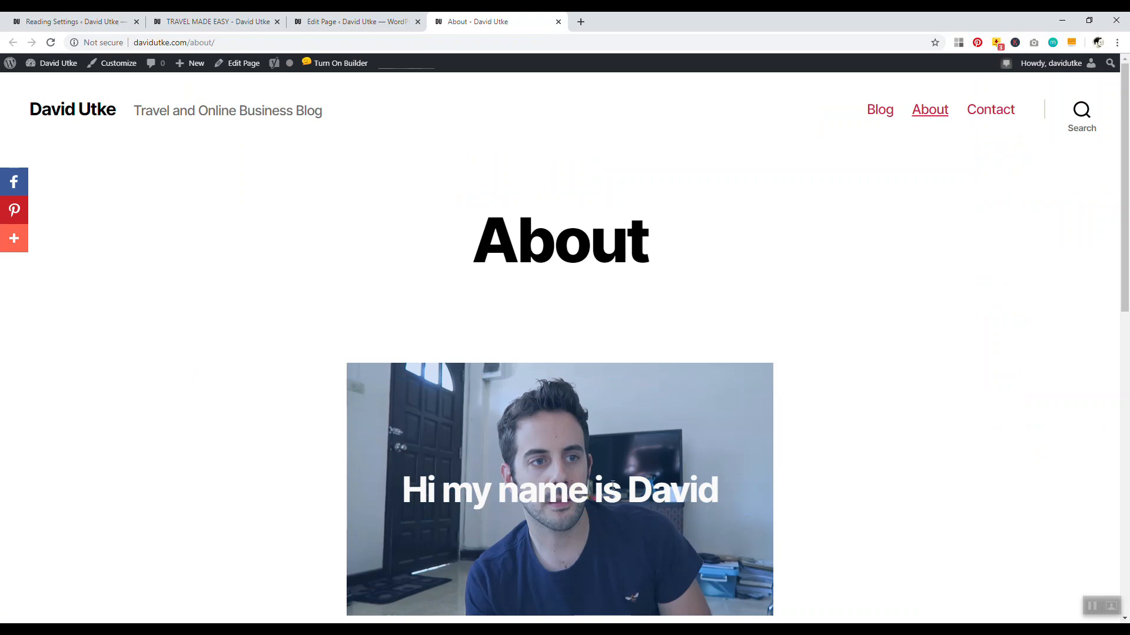
scroll(461, 435, "down", 4)
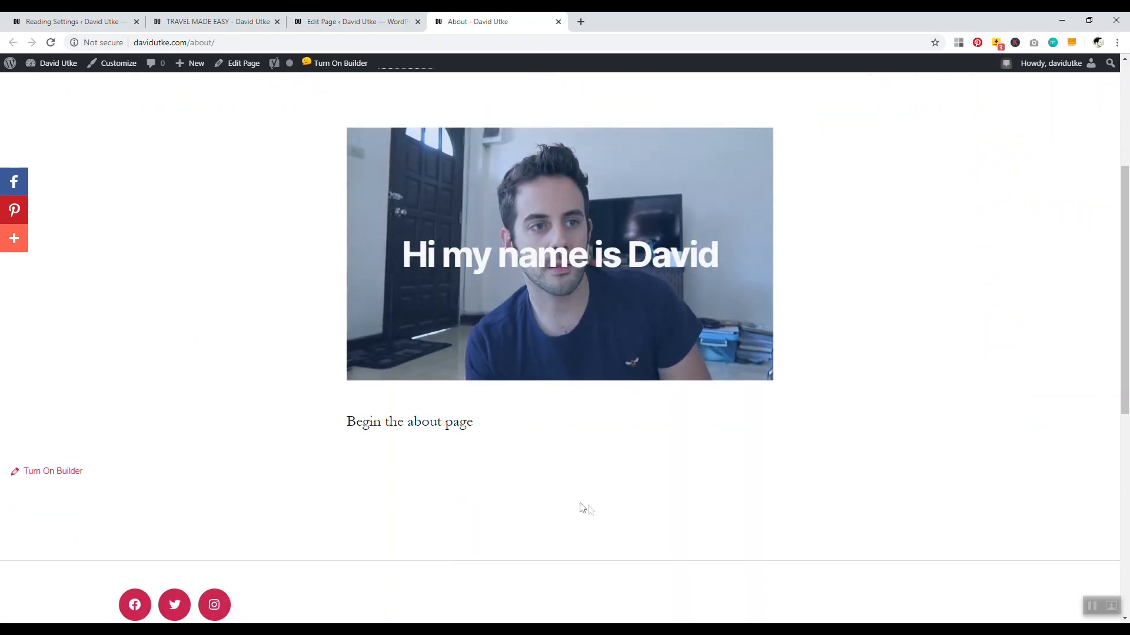
left_click_drag(1124, 382, 1124, 265)
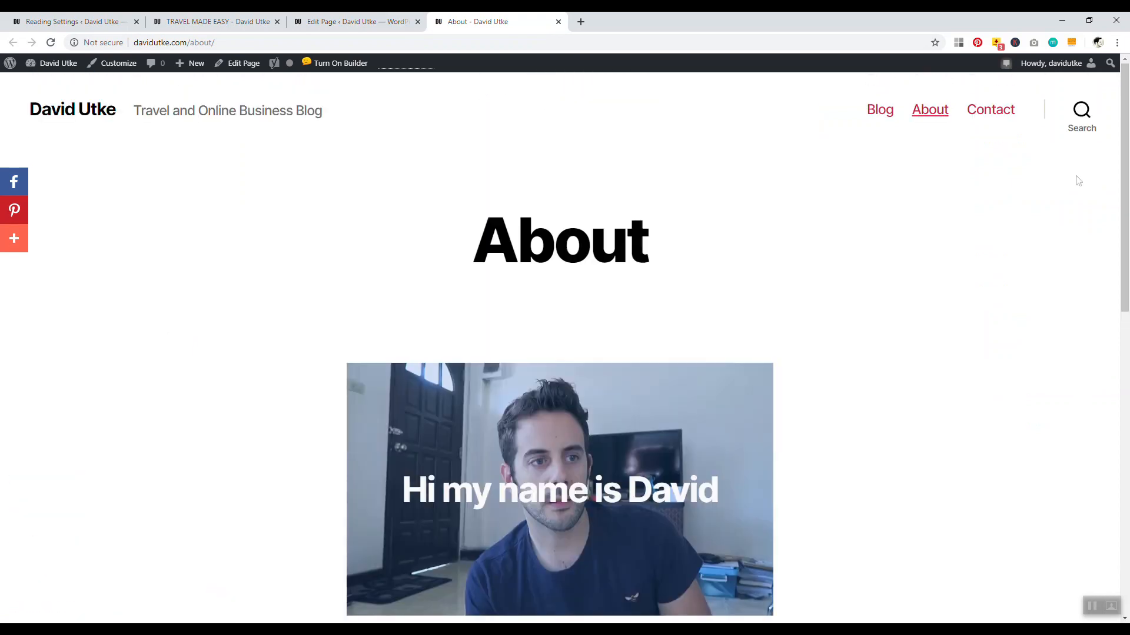
left_click(356, 22)
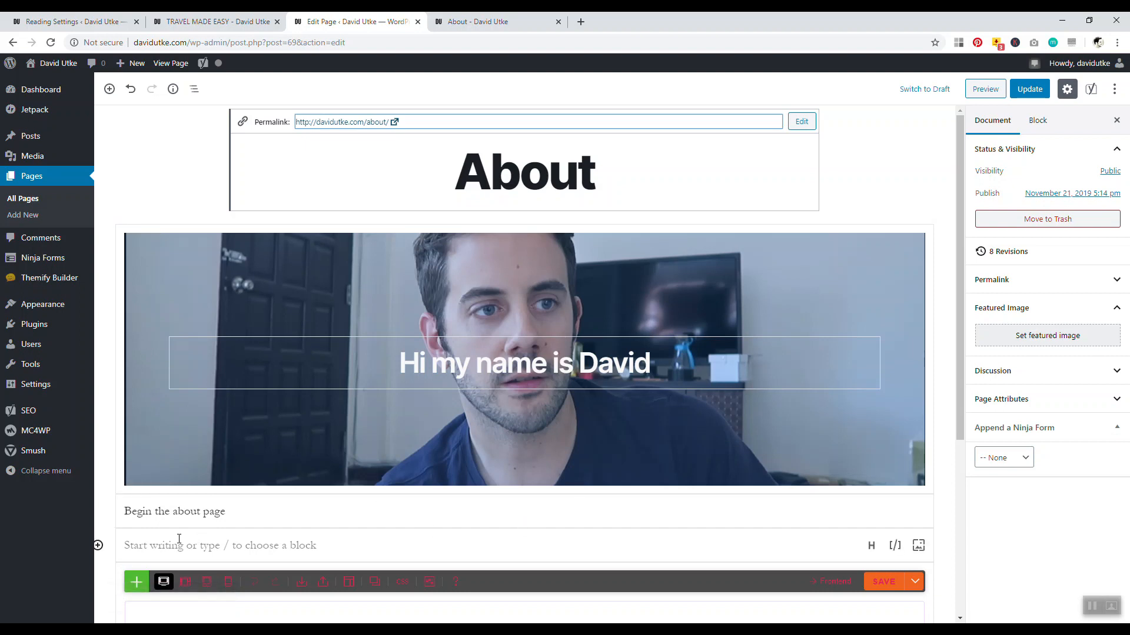
left_click(179, 542)
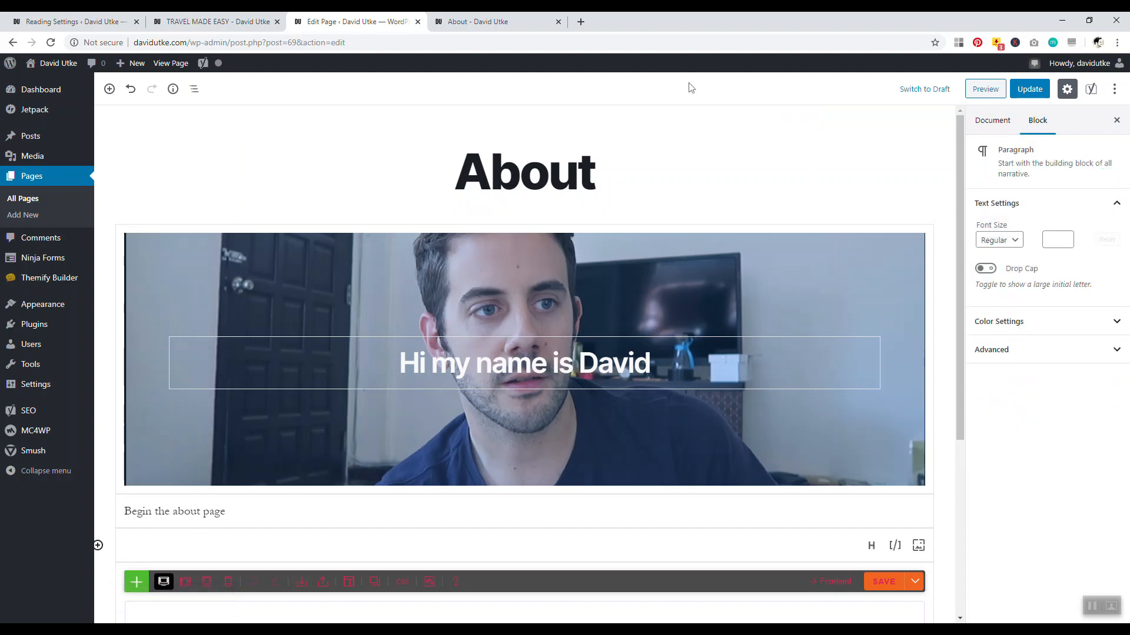
left_click(497, 22)
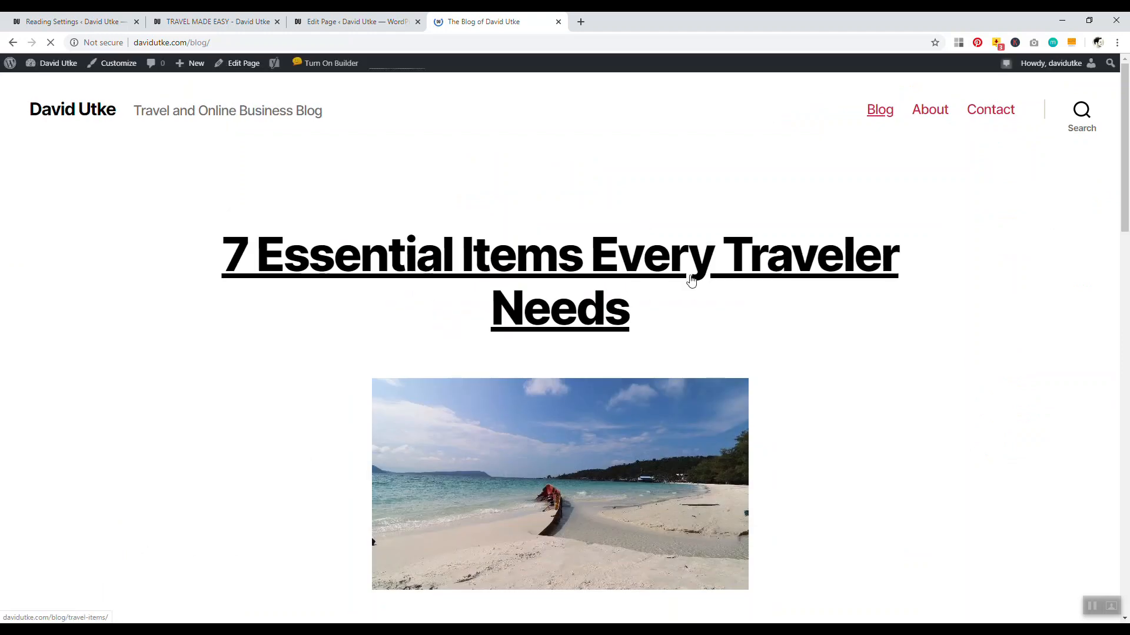
Open the '7 Essential Items Every Traveler Needs' post and scroll down through it
left_click(688, 280)
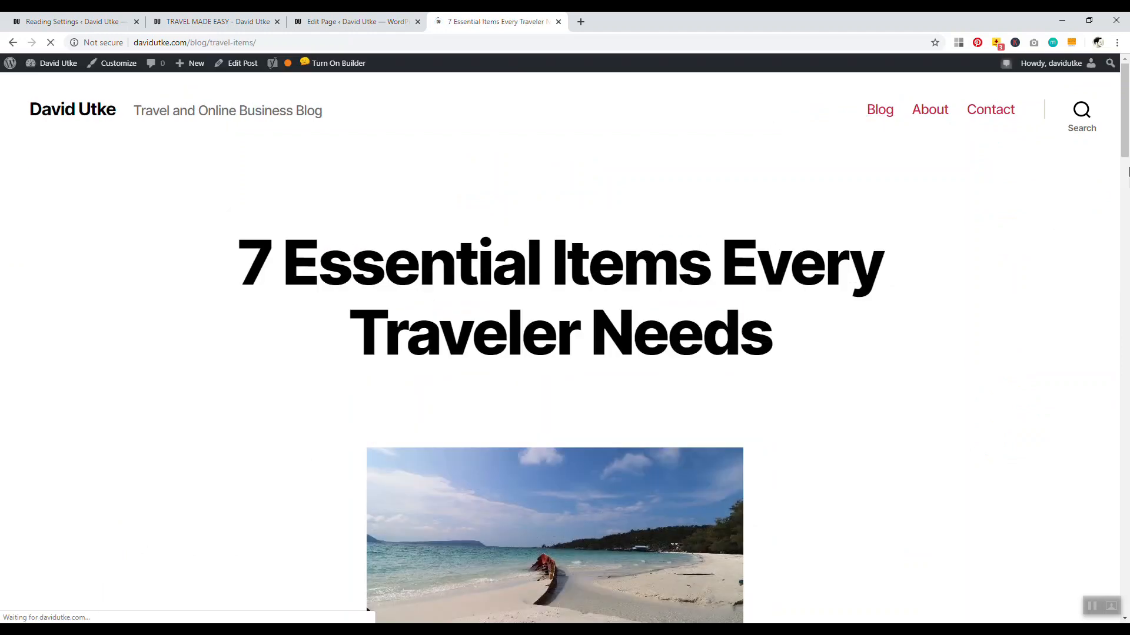
scroll(1125, 238, "down", 5)
scroll(466, 366, "down", 2)
left_click_drag(469, 386, 555, 467)
scroll(528, 407, "down", 5)
scroll(528, 407, "down", 5)
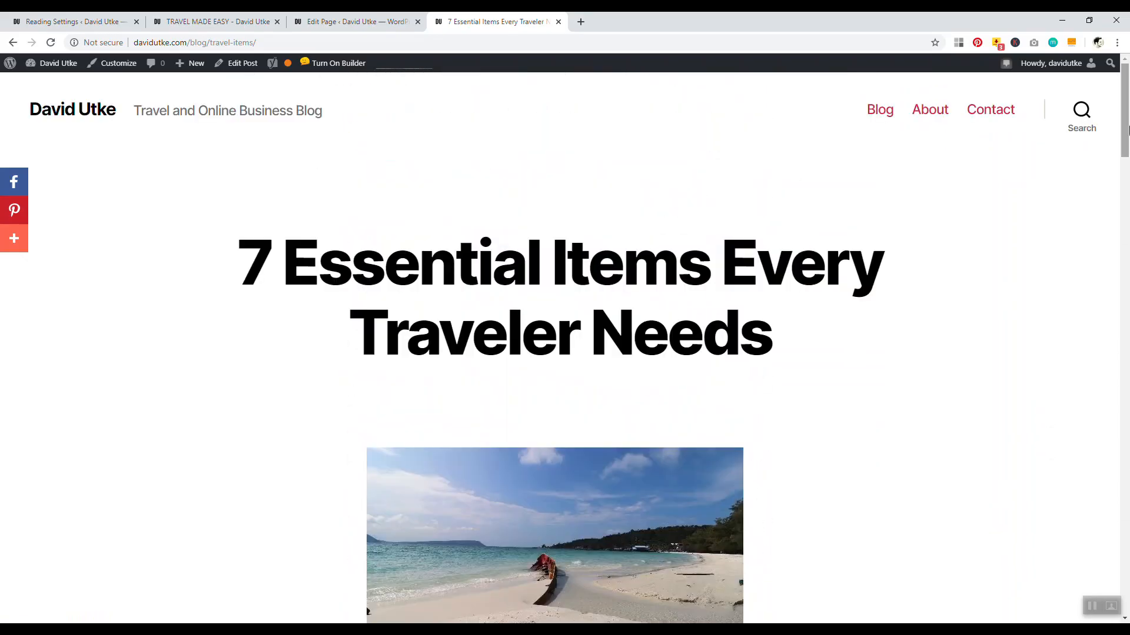
scroll(1127, 152, "down", 4)
scroll(1127, 152, "down", 12)
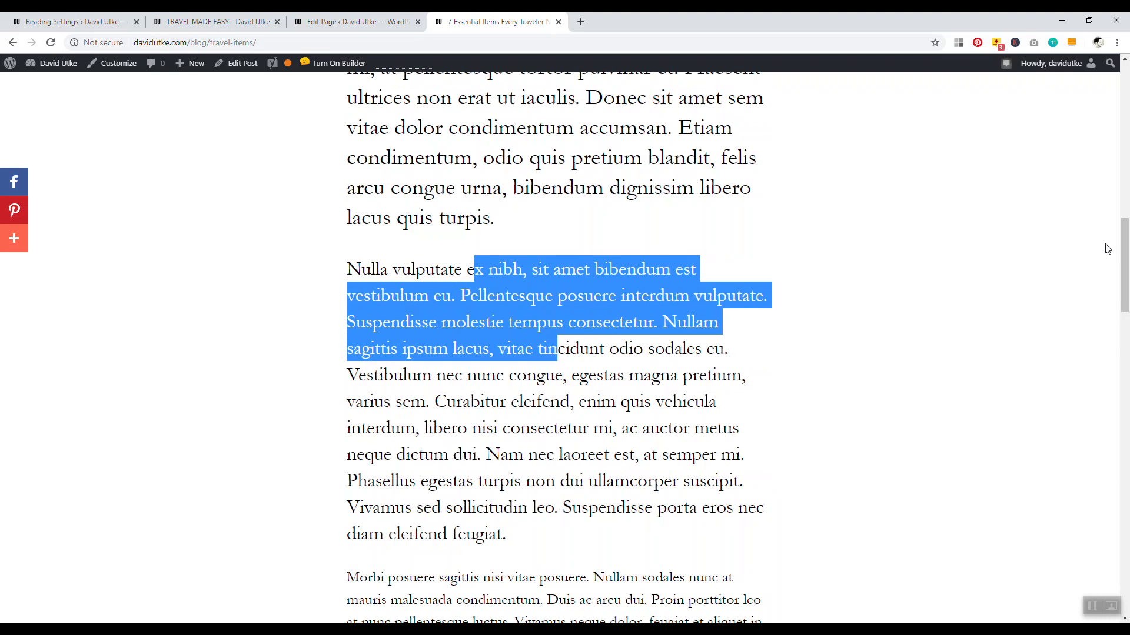
Scroll back up and down through the article to reread it
left_click(511, 235)
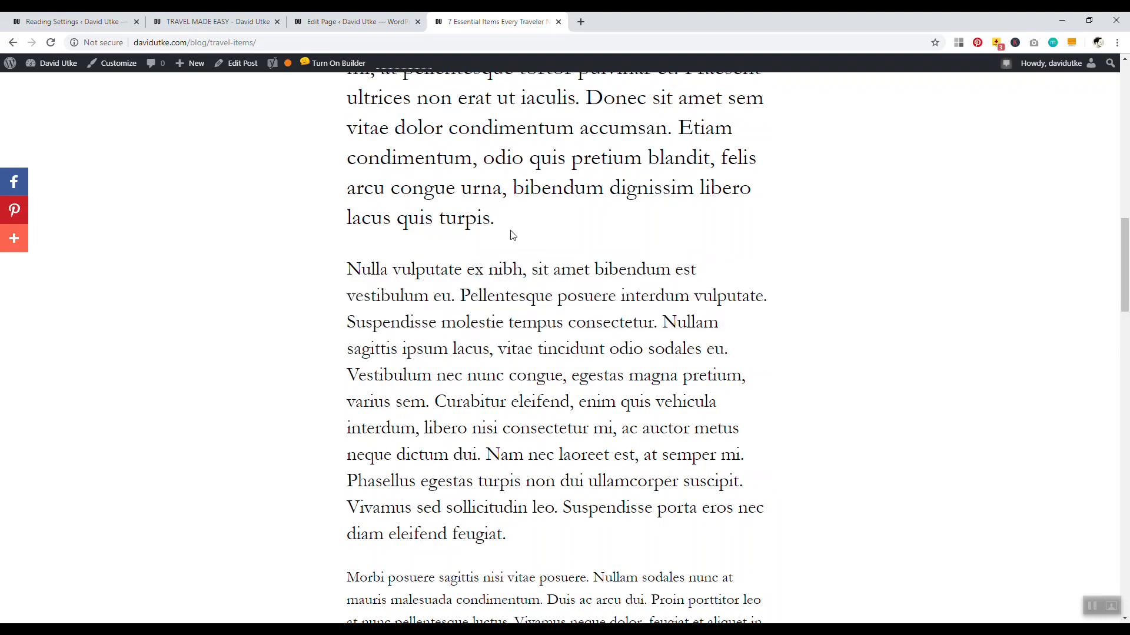
left_click_drag(1128, 246, 1126, 167)
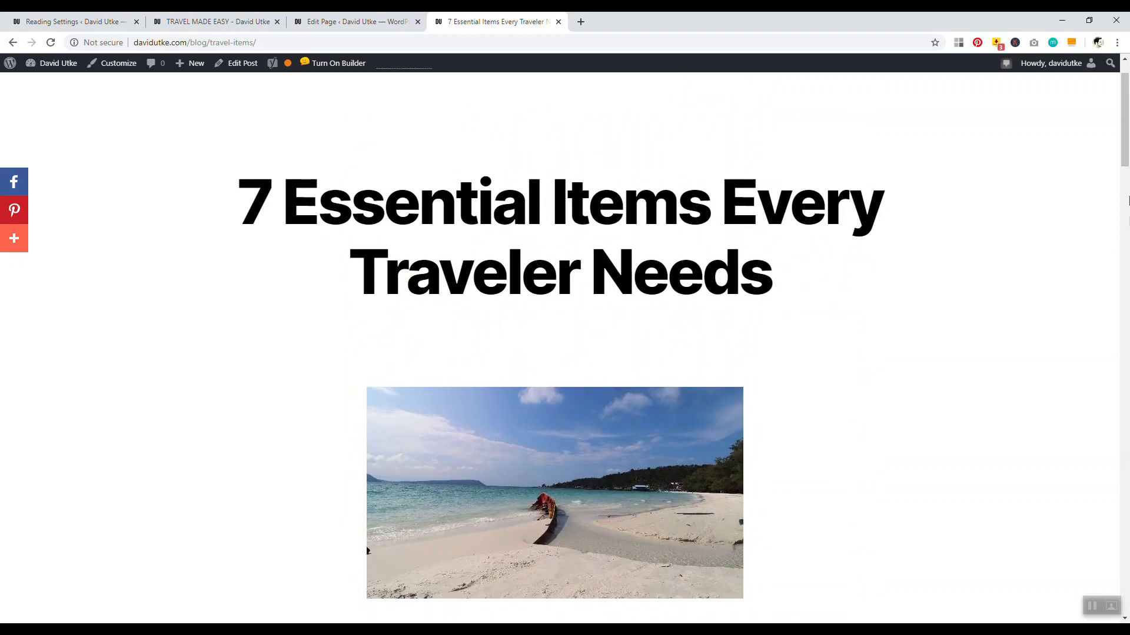
scroll(1128, 200, "up", 1)
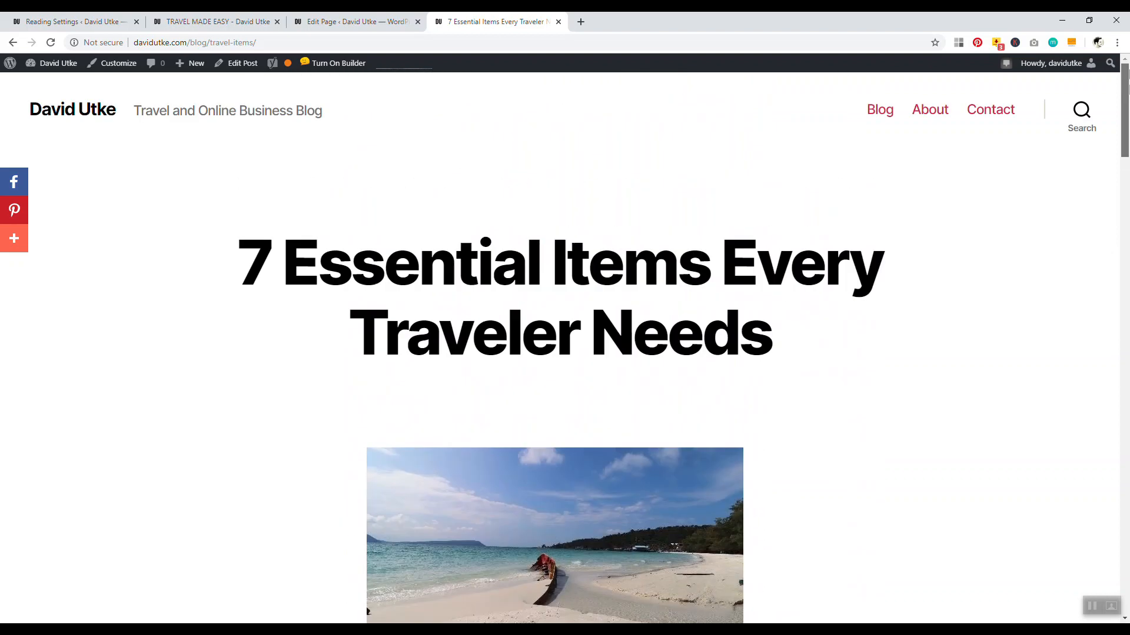
mouse_move(1128, 101)
left_mouse_down()
mouse_move(1129, 464)
mouse_move(1128, 108)
left_mouse_up()
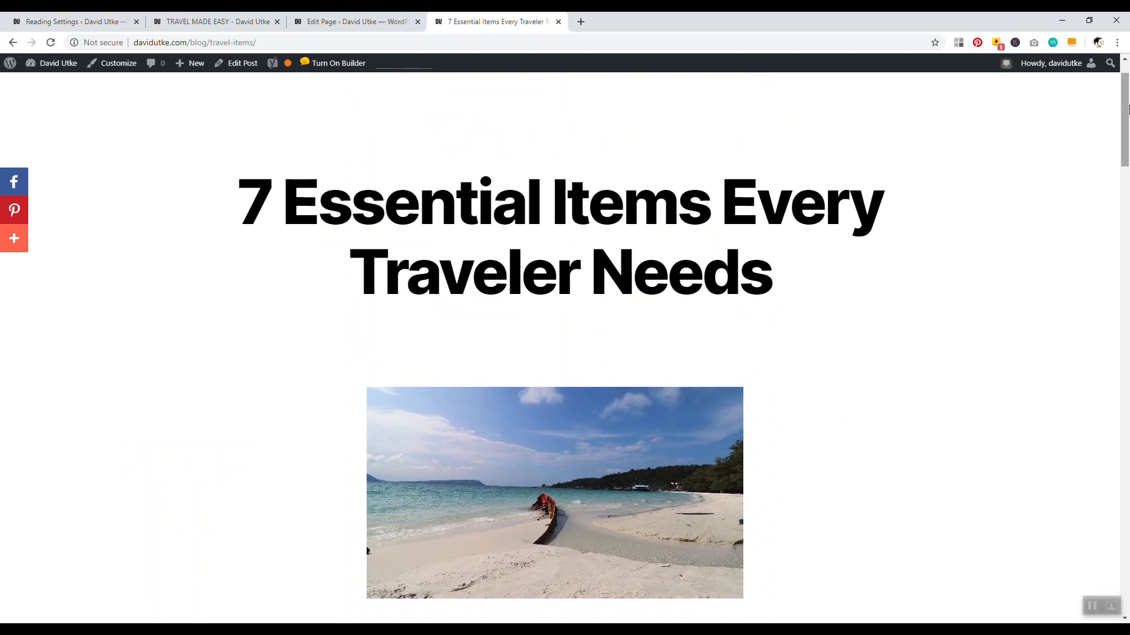
left_click_drag(1128, 109, 1128, 259)
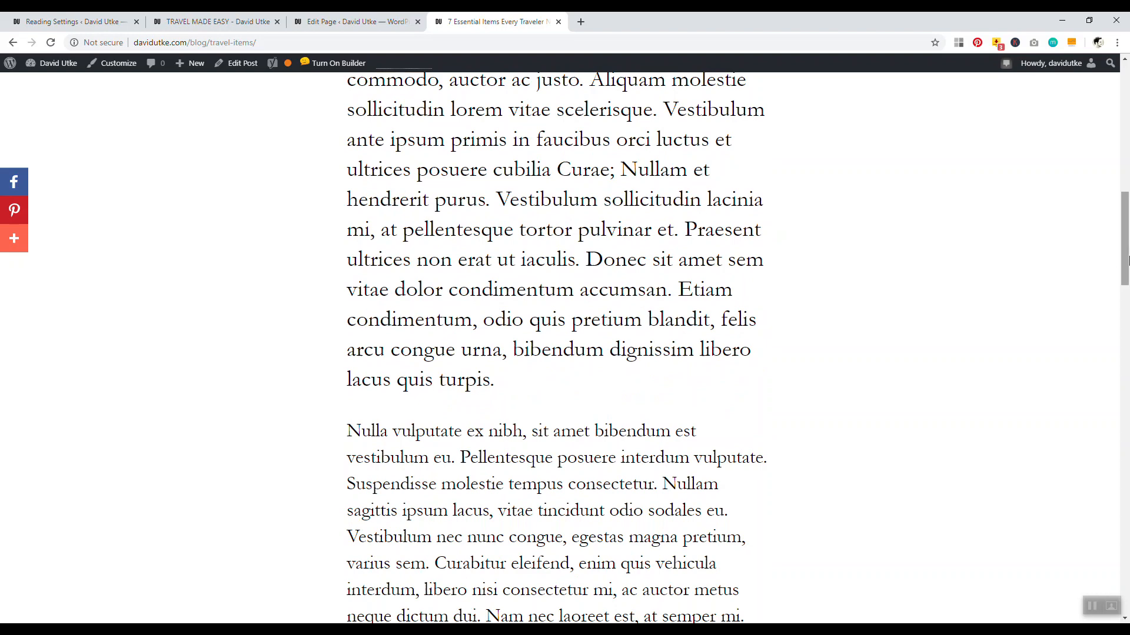
left_click_drag(1128, 259, 1128, 208)
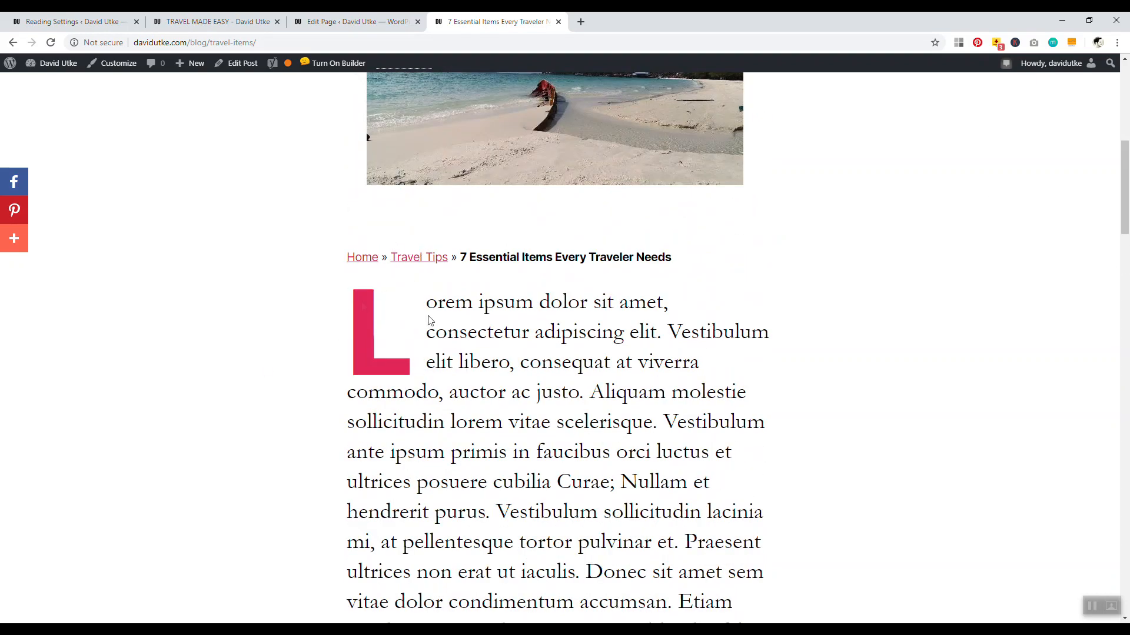
scroll(991, 173, "down", 1)
scroll(576, 246, "up", 2)
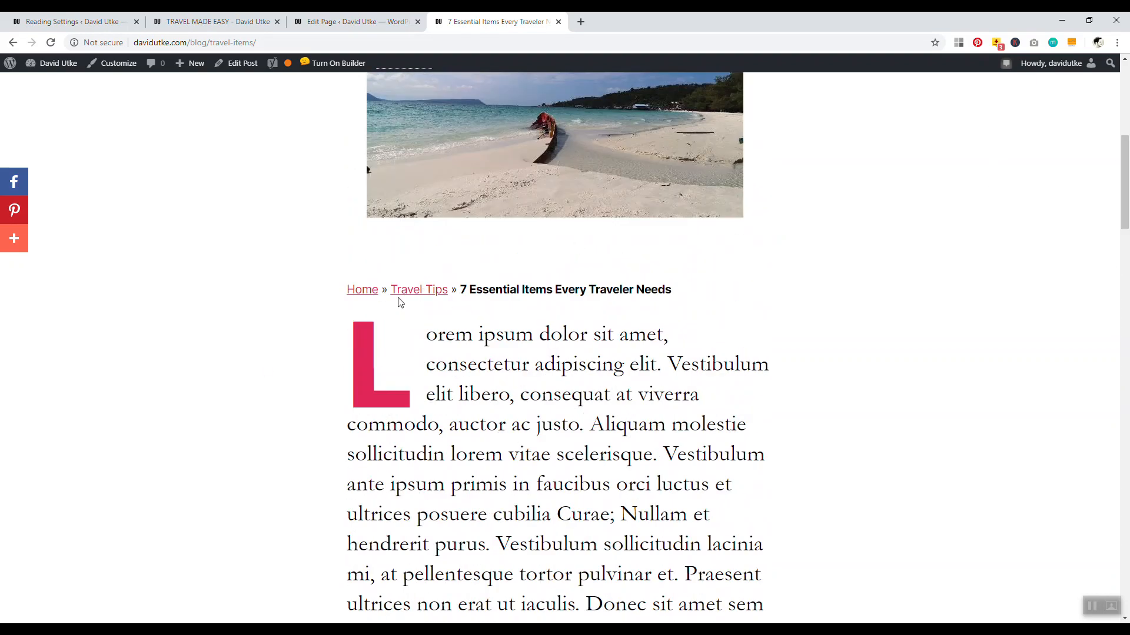
left_click_drag(1126, 185, 1111, 99)
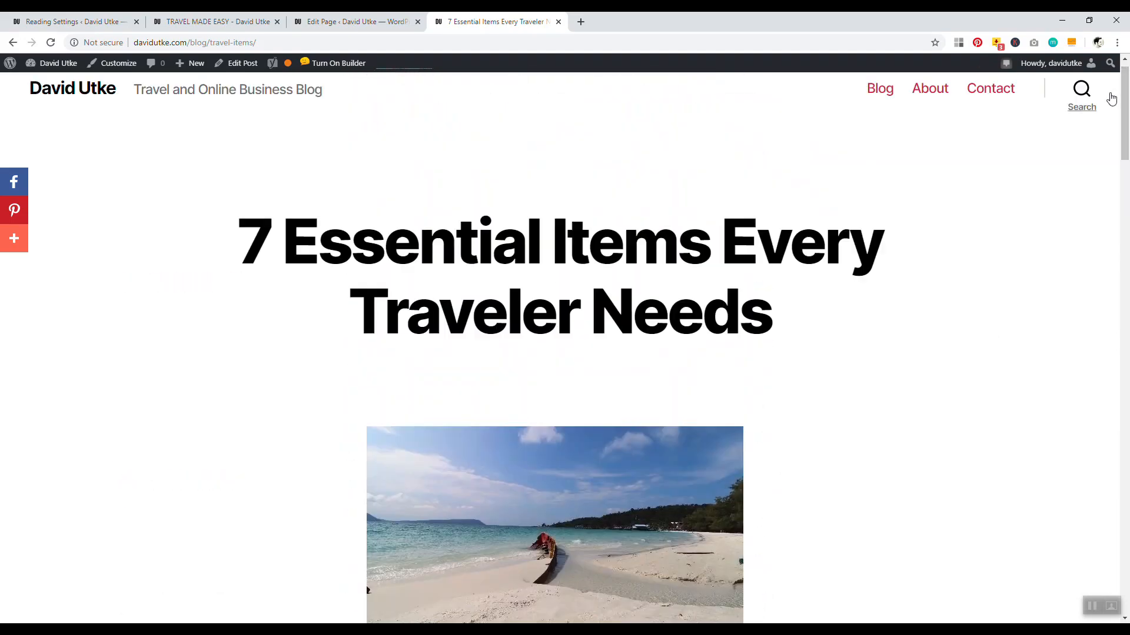